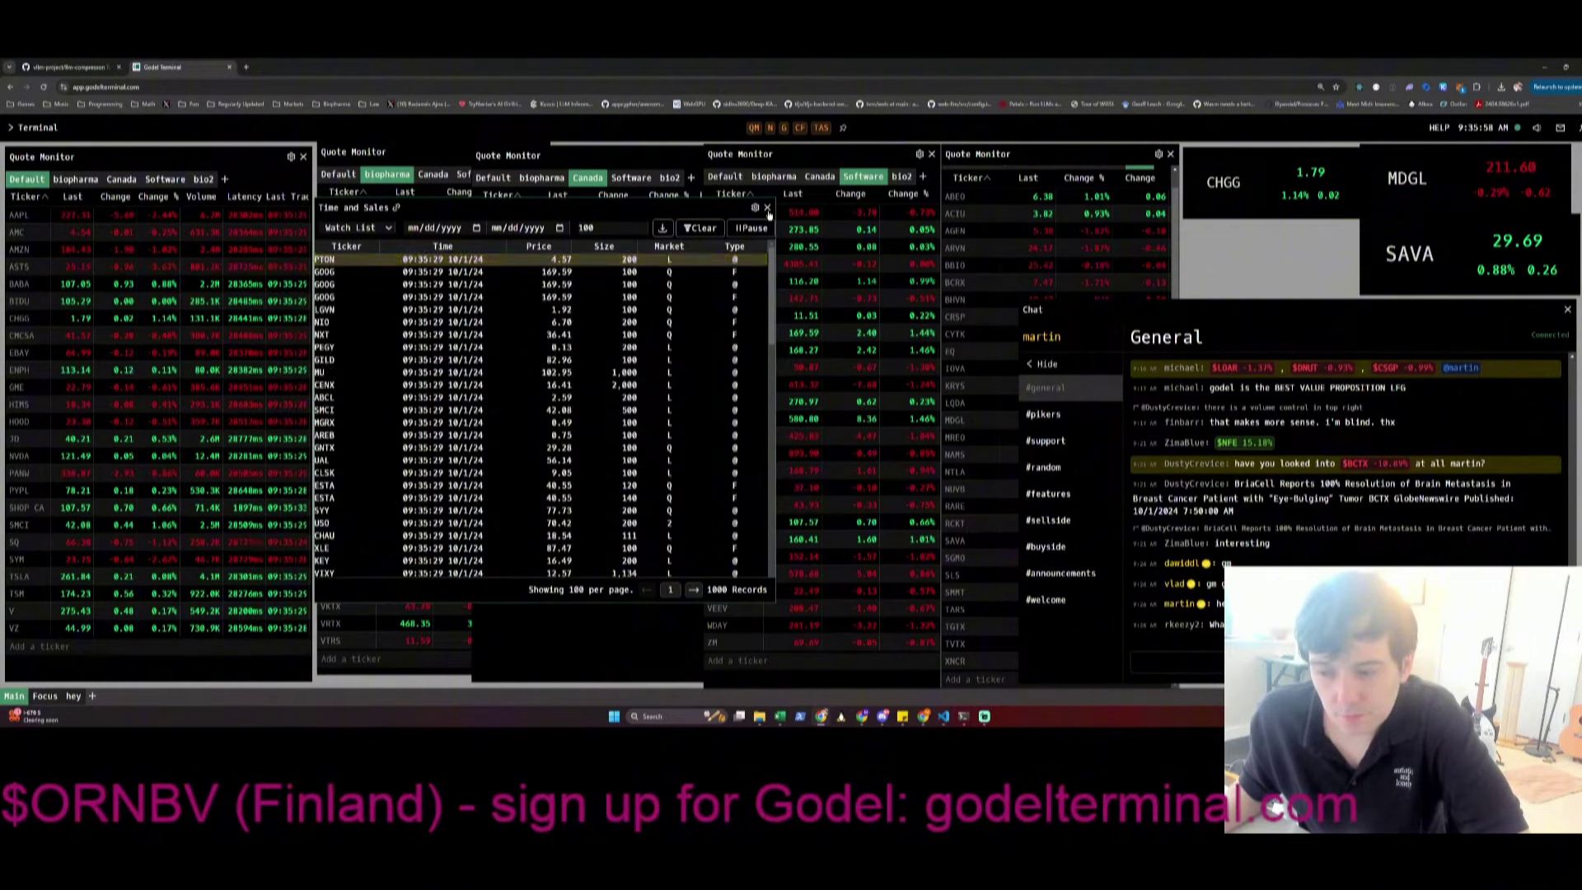
# Close the Time and Sales window, open a news feed without its AAPL filter, and place it mid-workspace
pyautogui.click(768, 211)
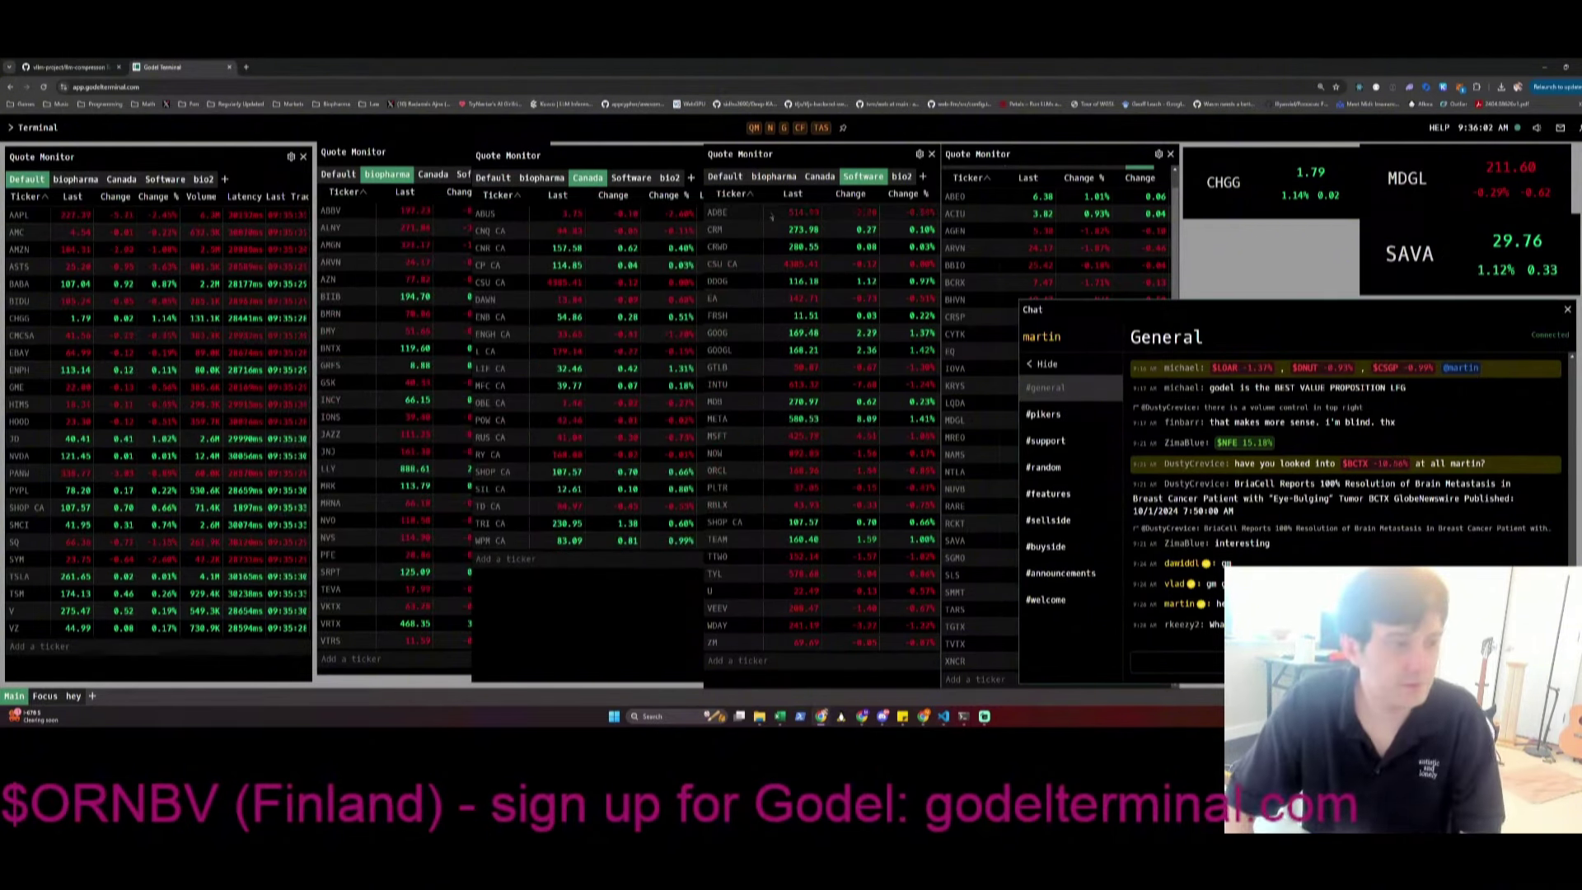
pyautogui.write('N')
pyautogui.press('Return')
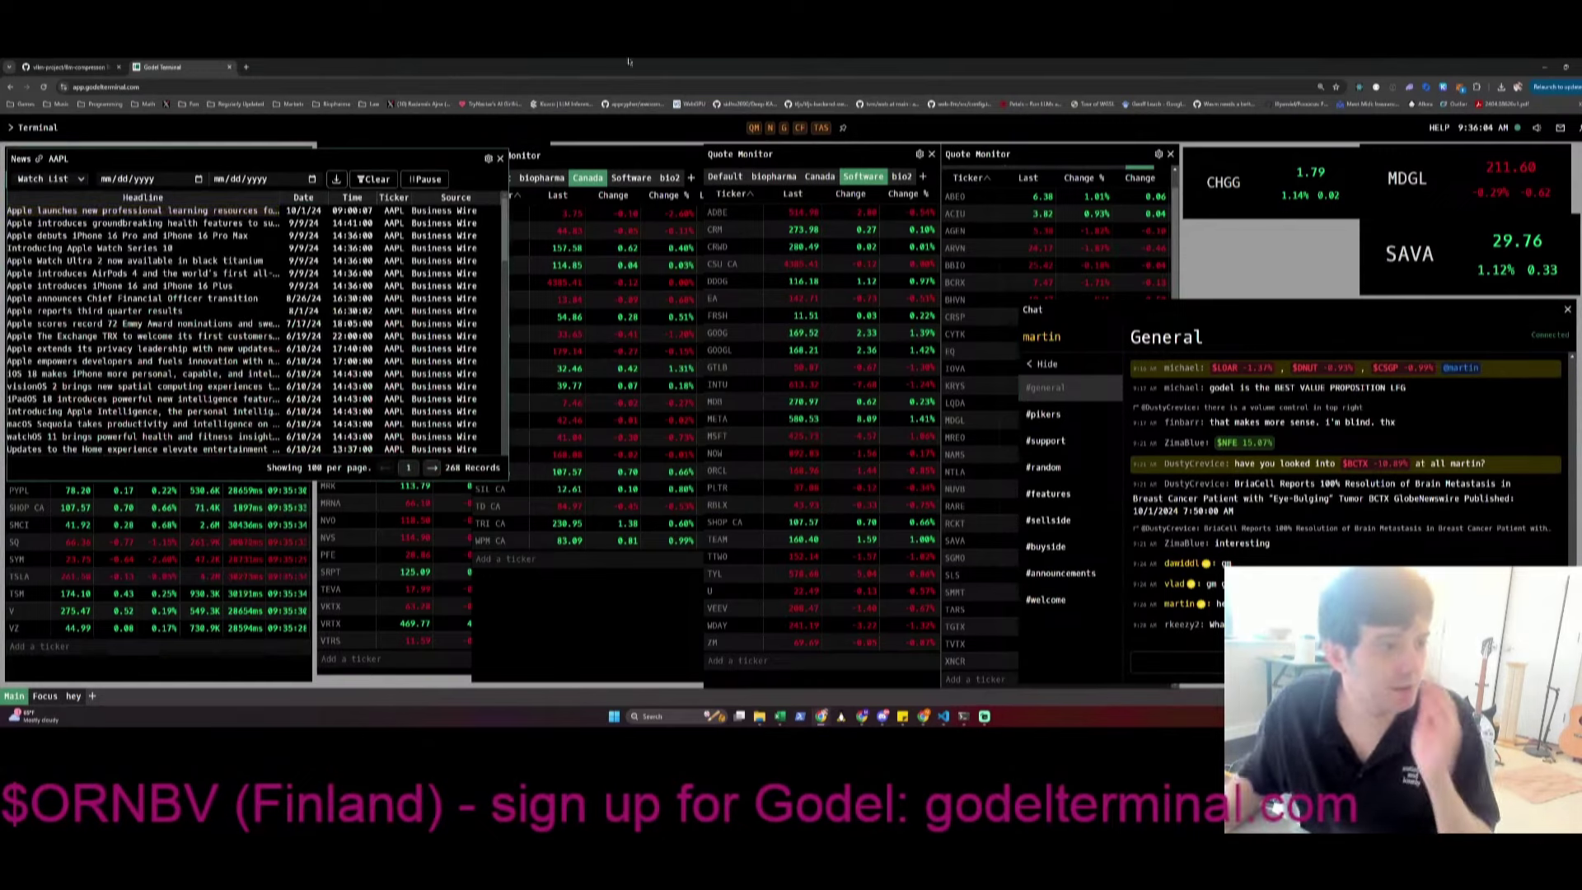
pyautogui.click(373, 178)
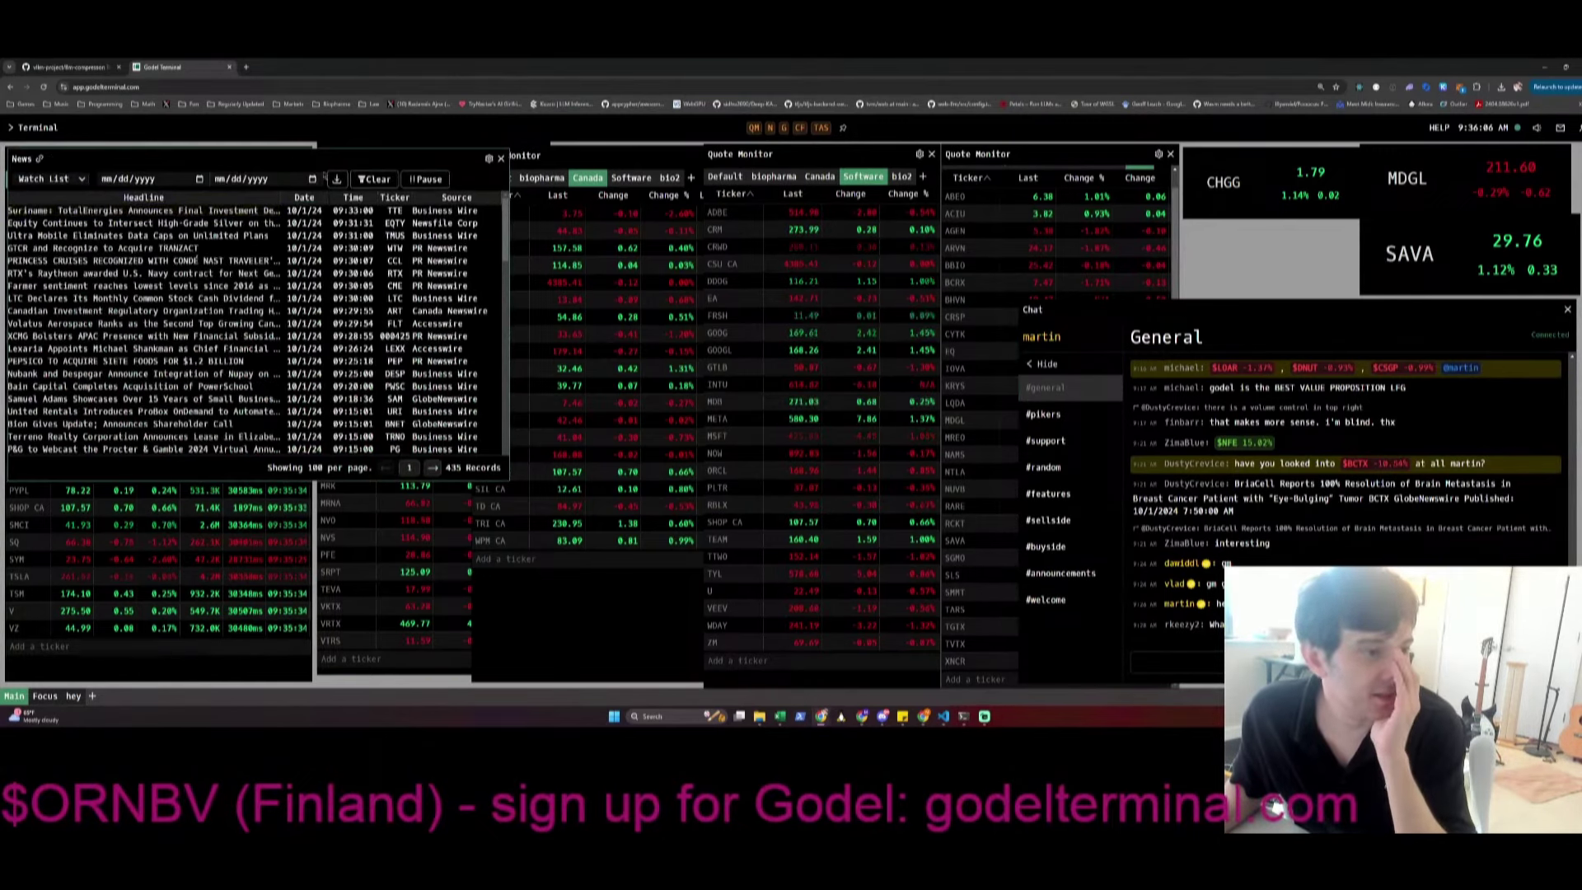
pyautogui.moveTo(288, 157); pyautogui.dragTo(737, 219)
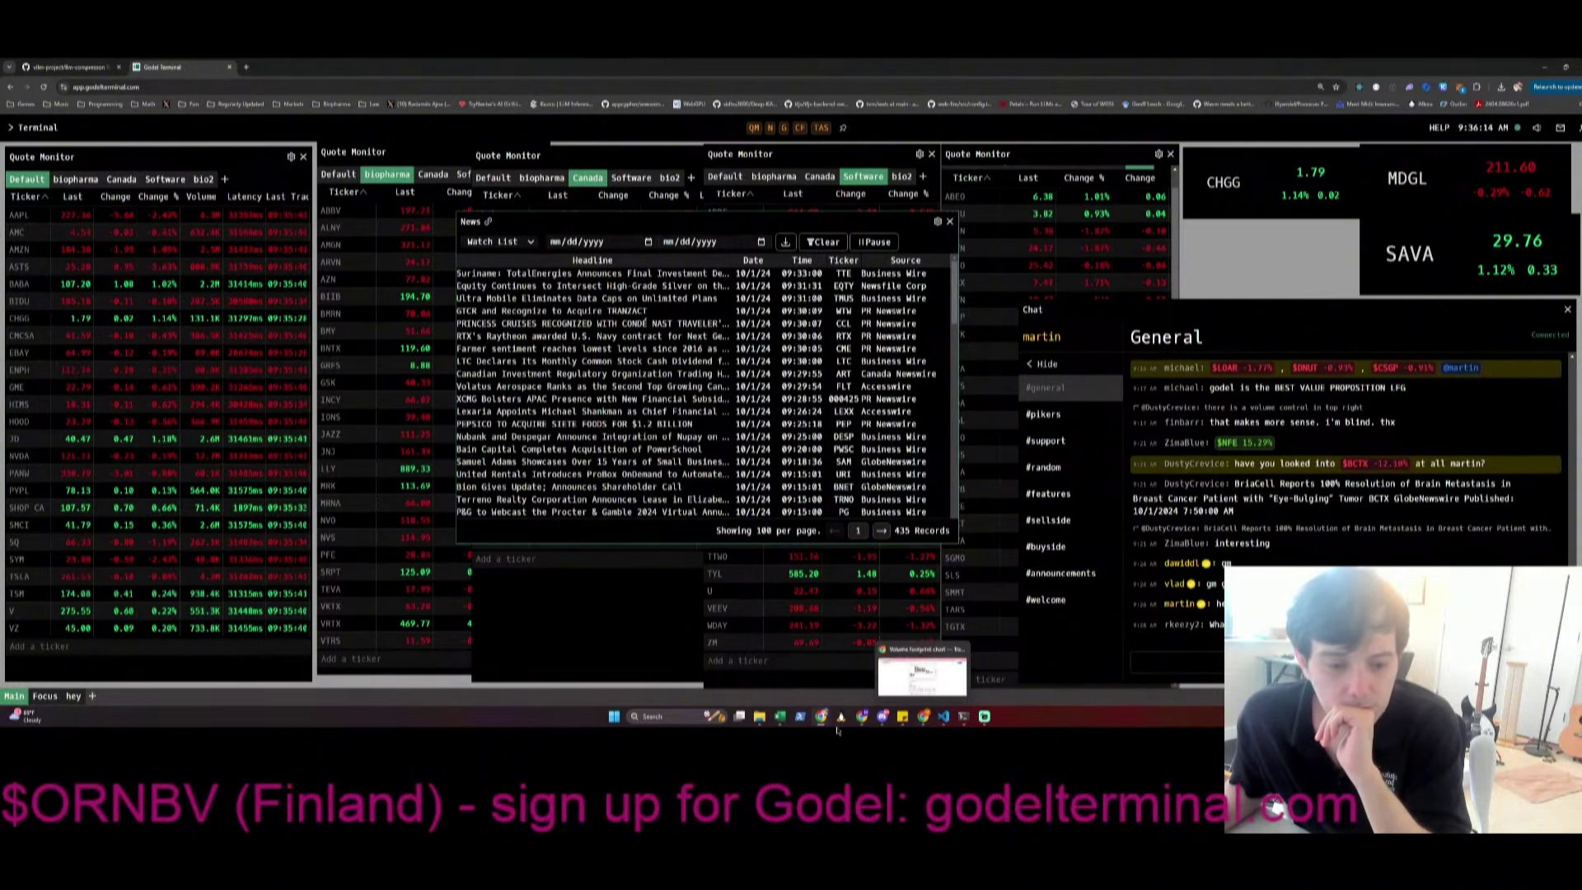
# Switch to Excel and look over the Main sheet of the Biopharma workbook and the Medical Devices workbook
pyautogui.moveTo(779, 716)
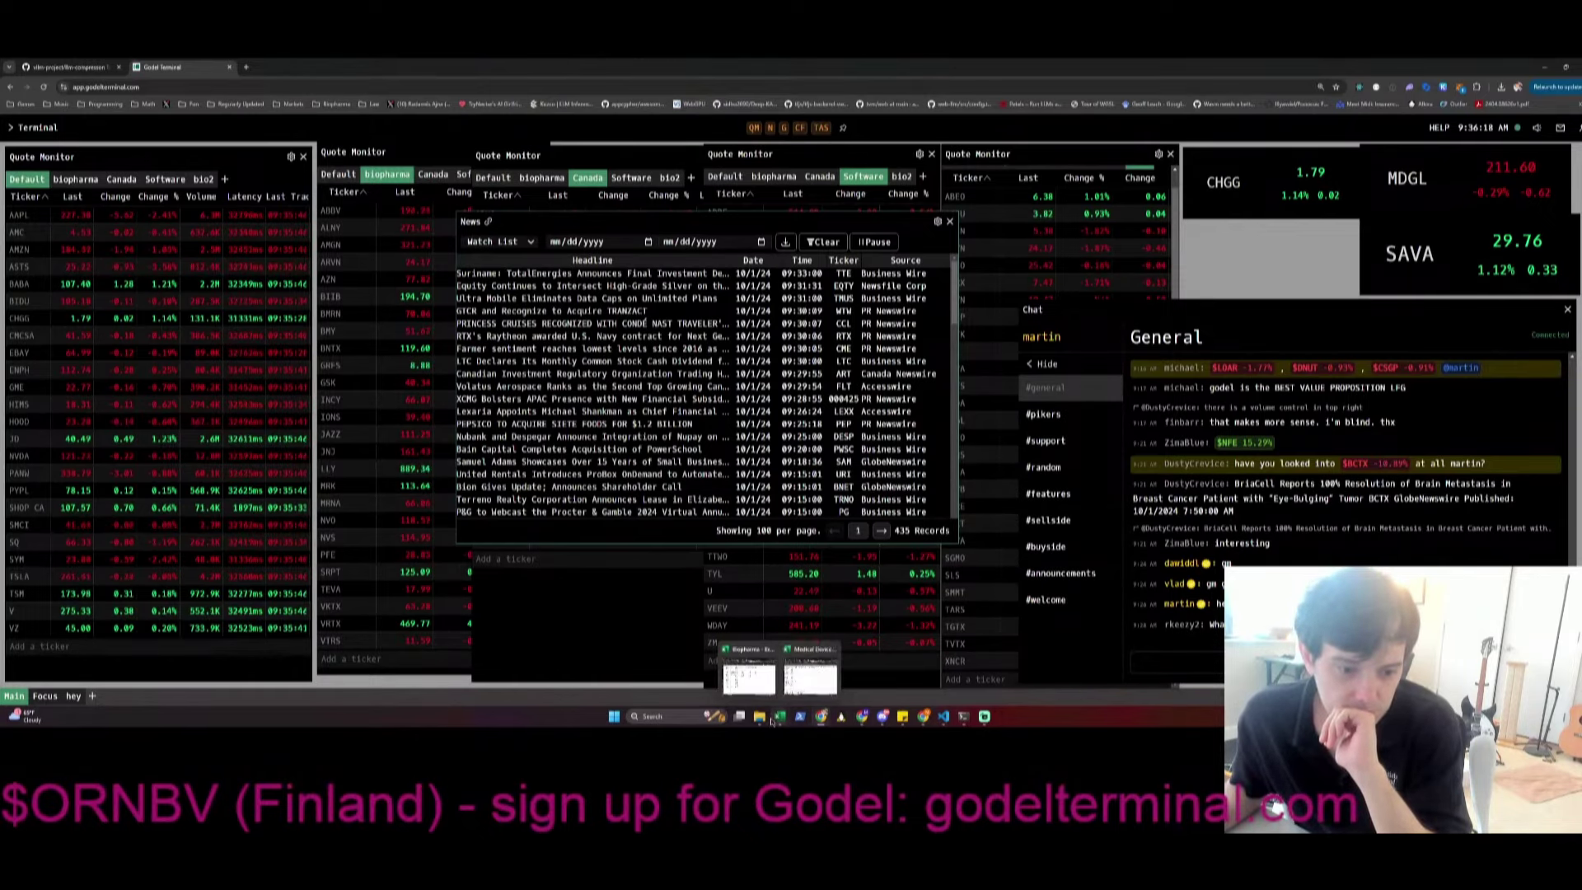
pyautogui.click(774, 674)
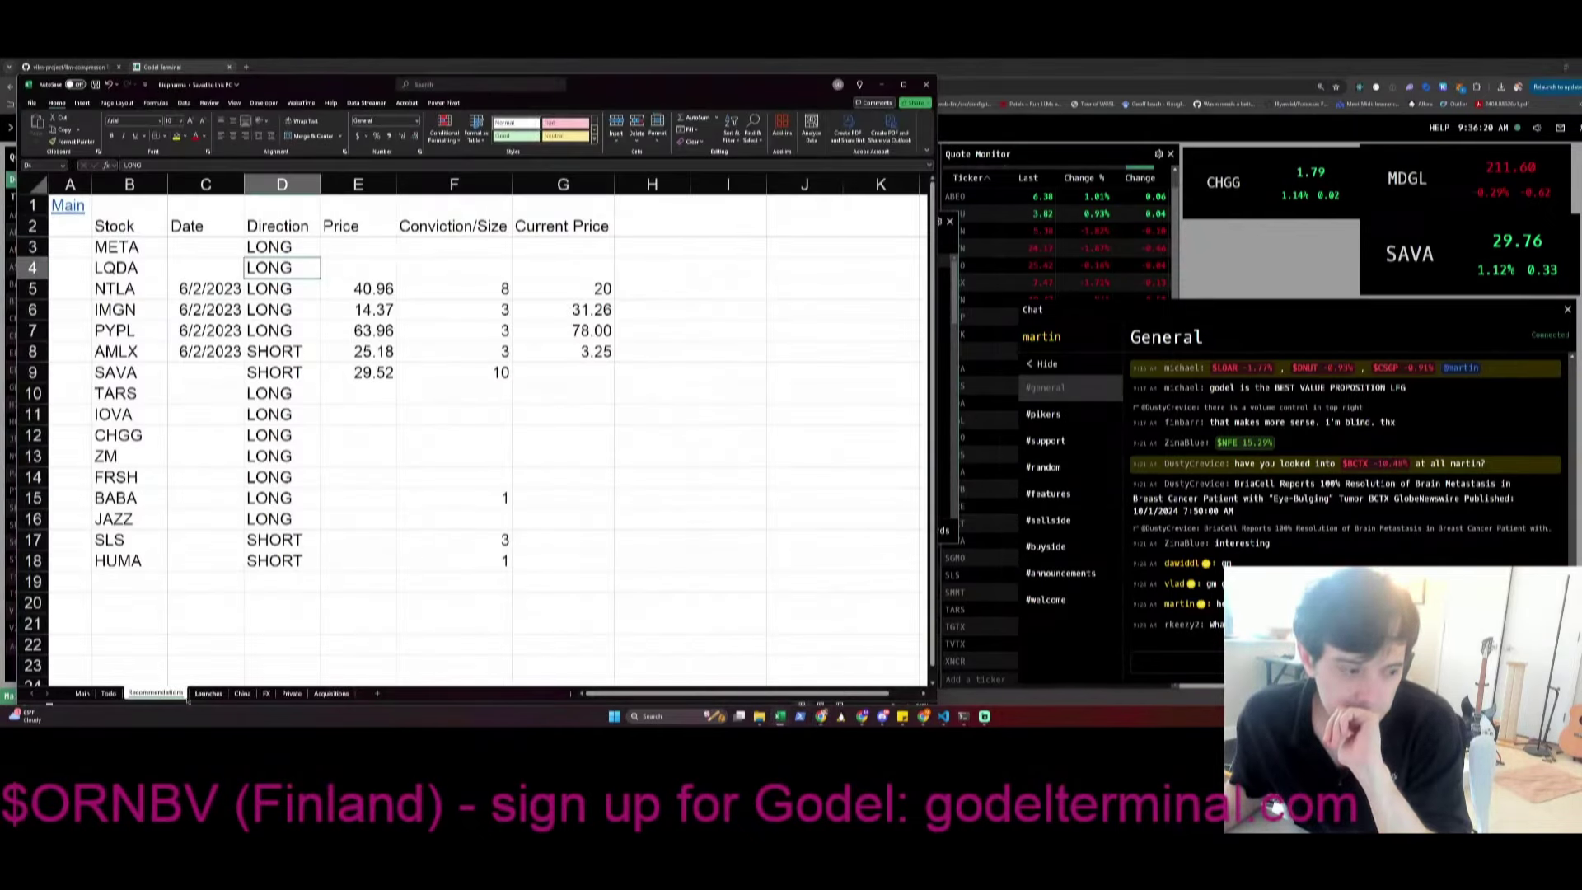
pyautogui.click(80, 693)
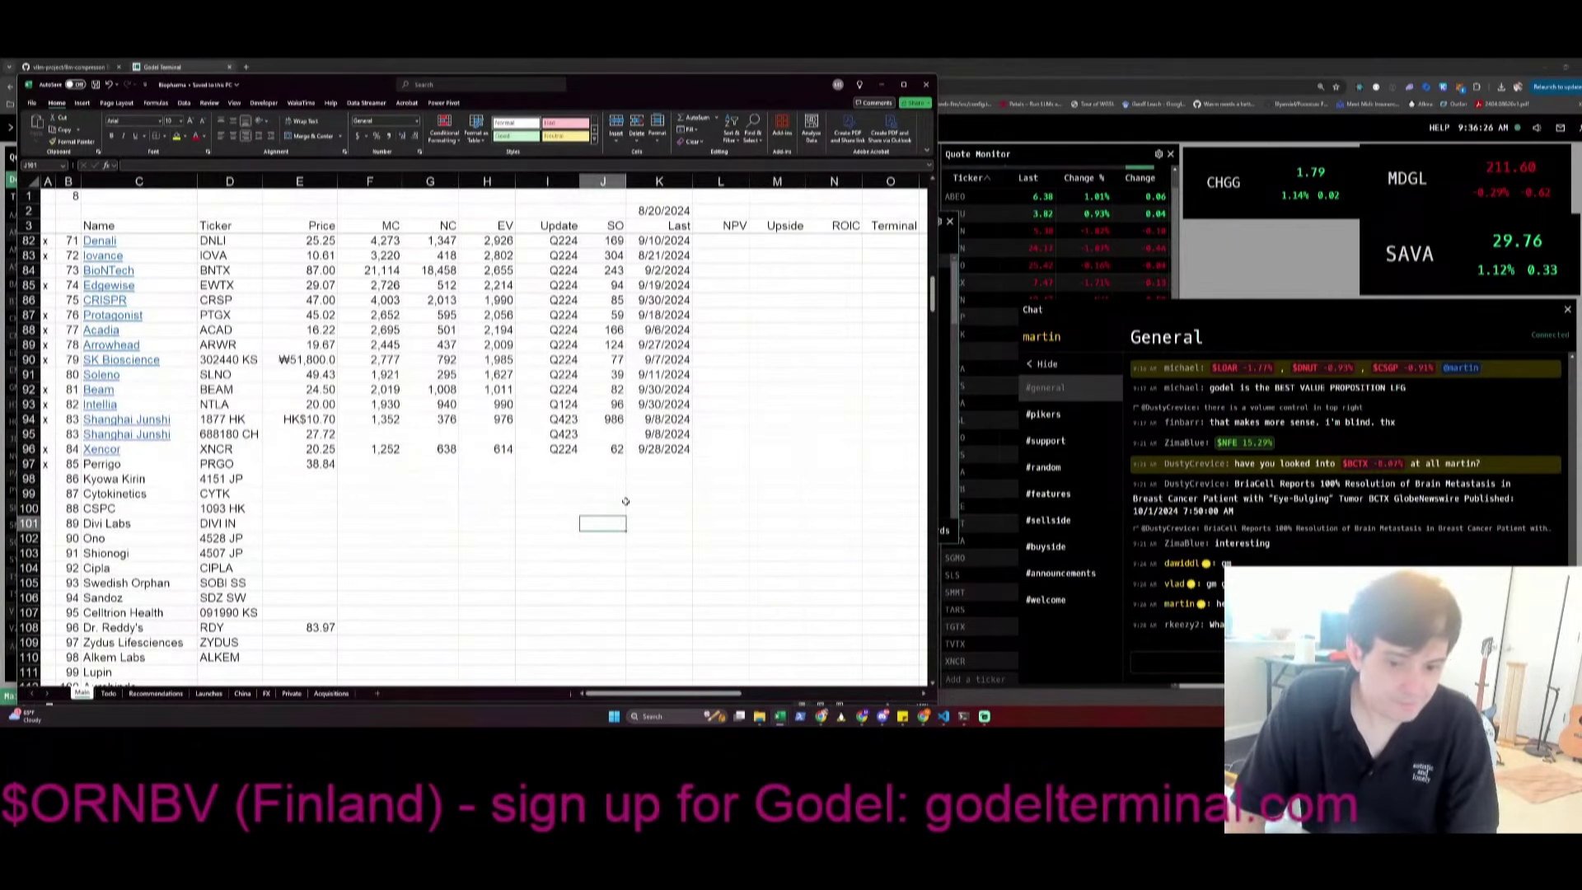
pyautogui.hotkey('ctrl', 'Tab')
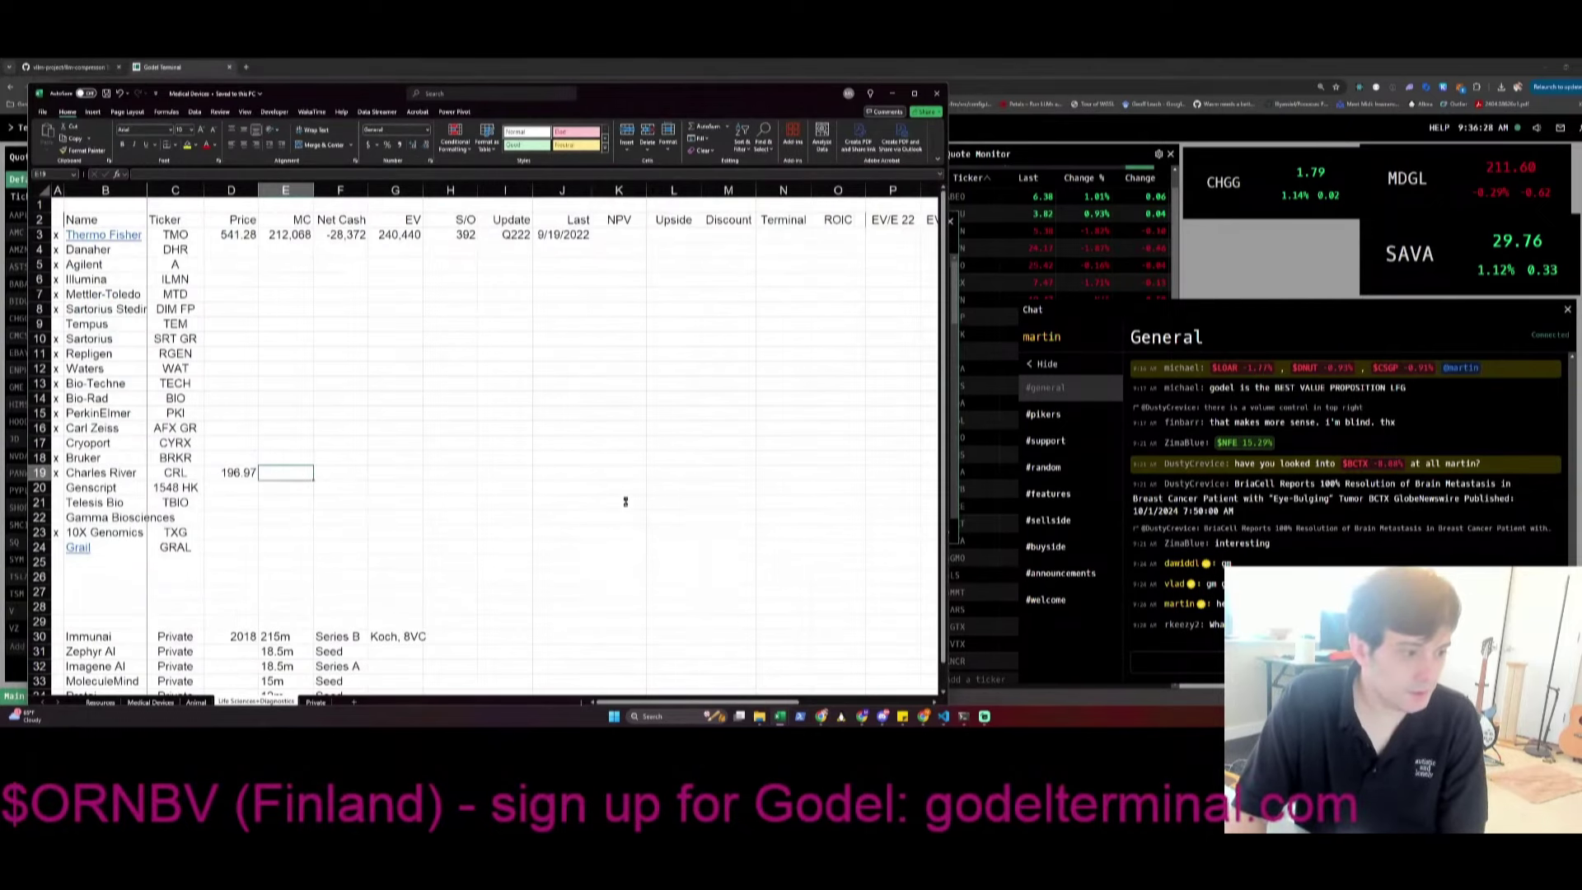
# In a blank workbook, enter the label Price in K2 with the value 200 beside it in L2
pyautogui.hotkey('ctrl', 'Tab')
pyautogui.keyDown('ctrl'); pyautogui.scroll(3, 639, 239); pyautogui.keyUp('ctrl')
pyautogui.click(640, 224)
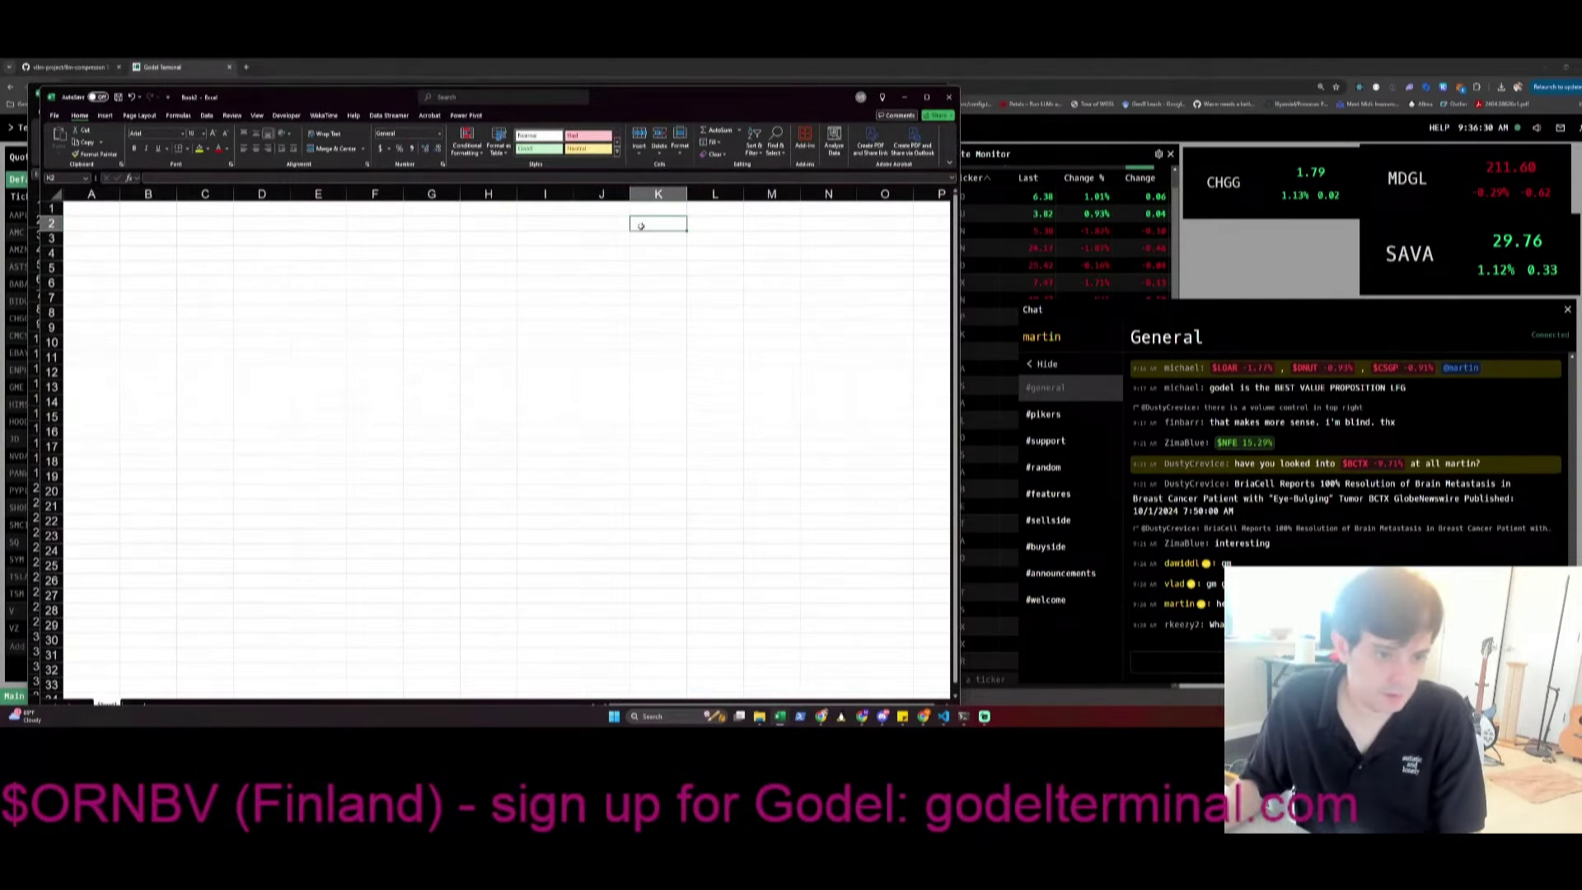
pyautogui.write('Price')
pyautogui.press('Tab')
pyautogui.write('200')
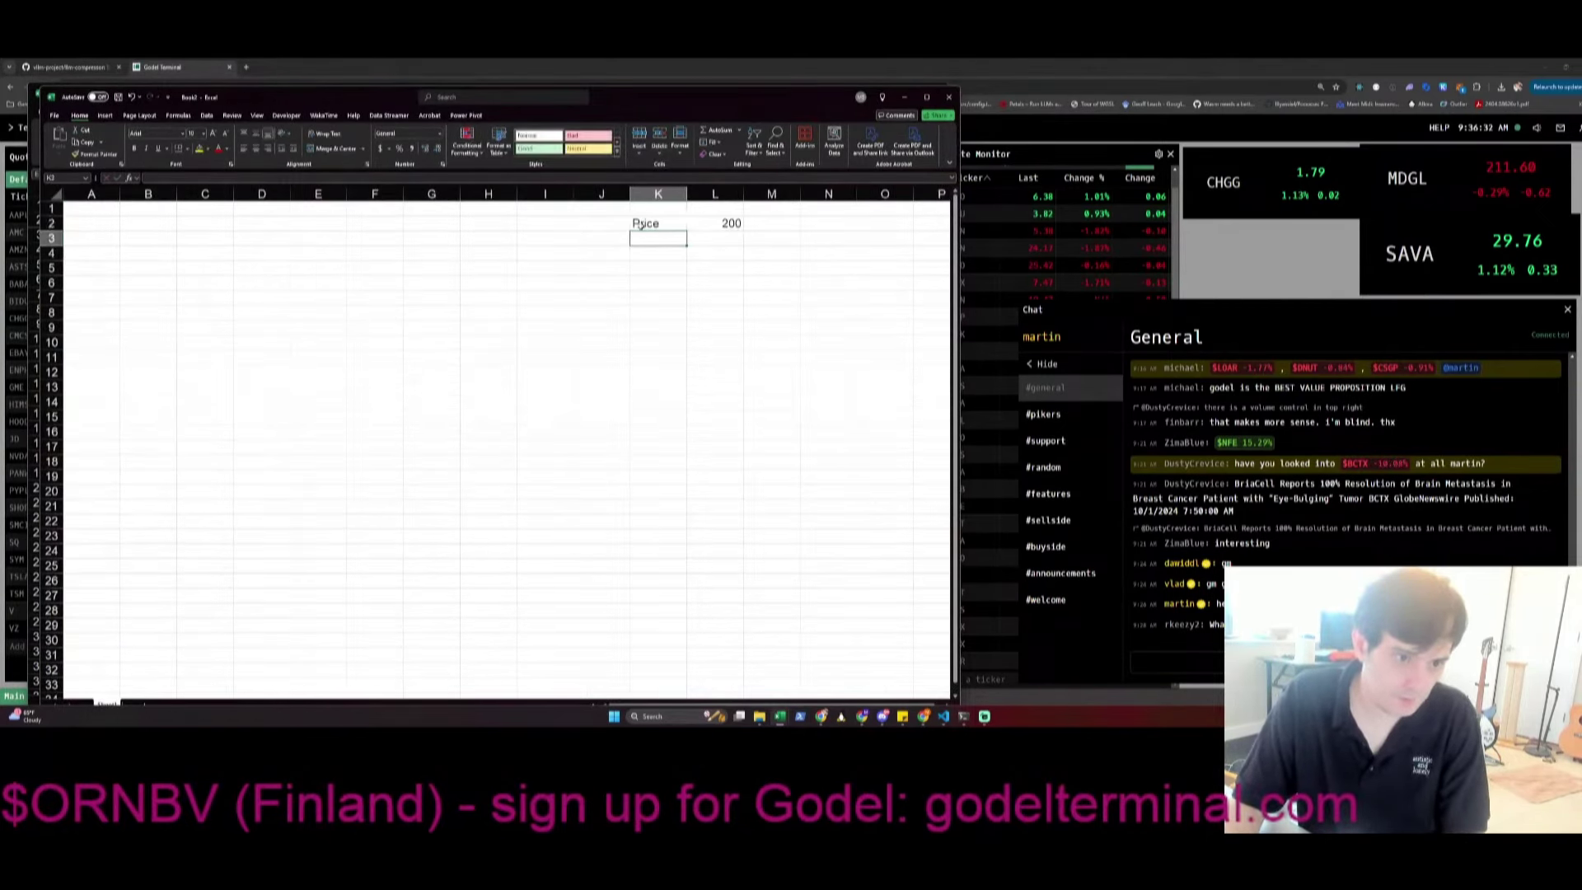
pyautogui.press('Return')
# Enter the labels Shares, MC, Cash, Debt and EV down K3 to K7
pyautogui.write('Shares')
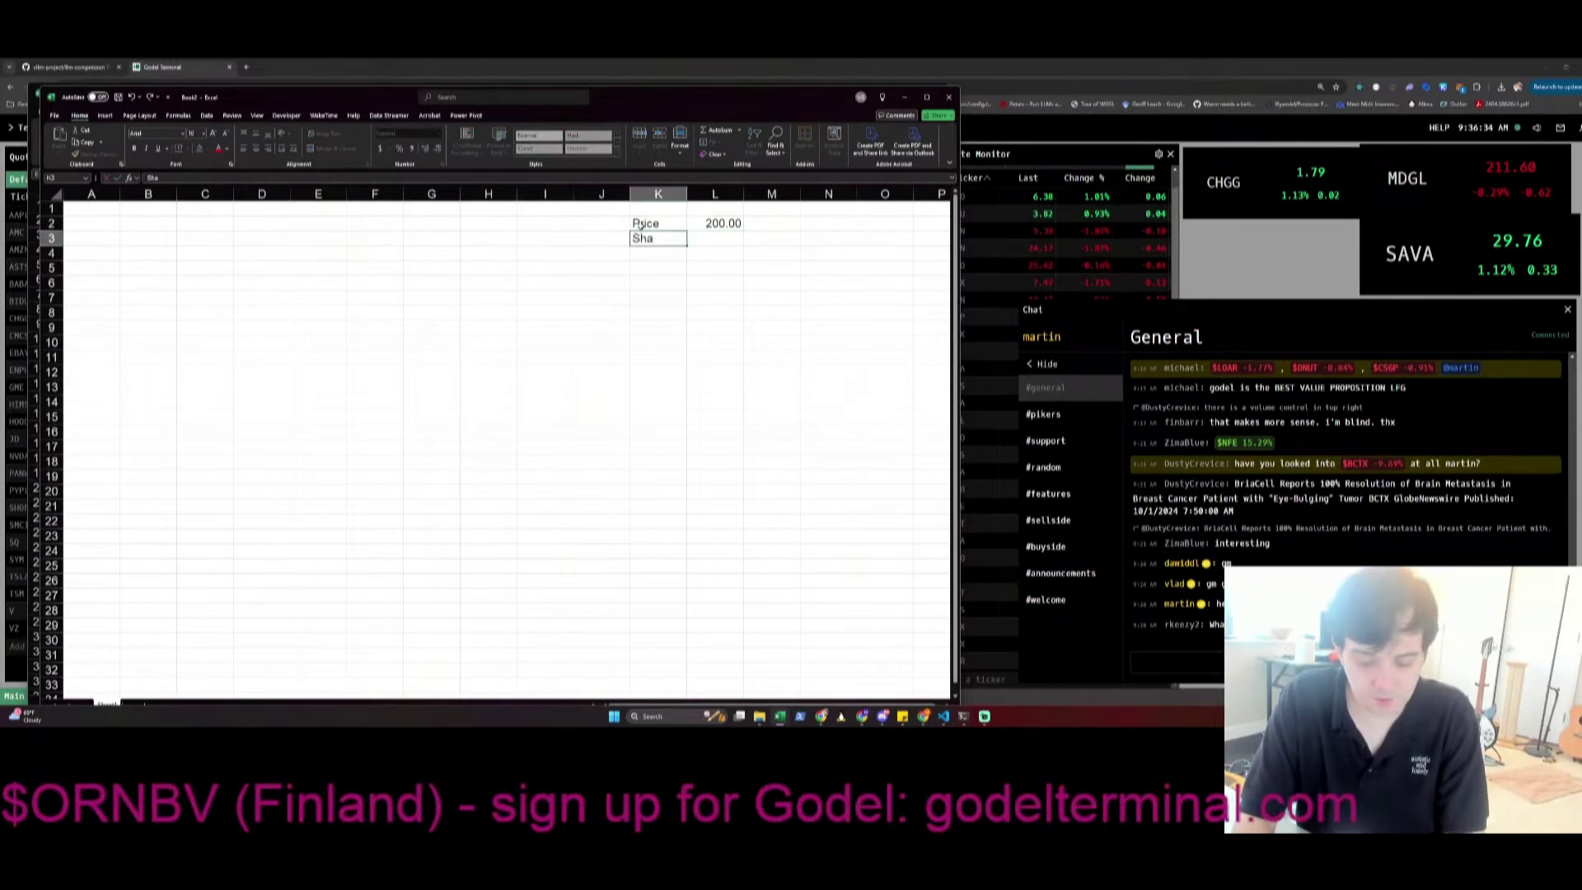
pyautogui.press('Return')
pyautogui.write('MC')
pyautogui.press('Return')
pyautogui.write('Cas')
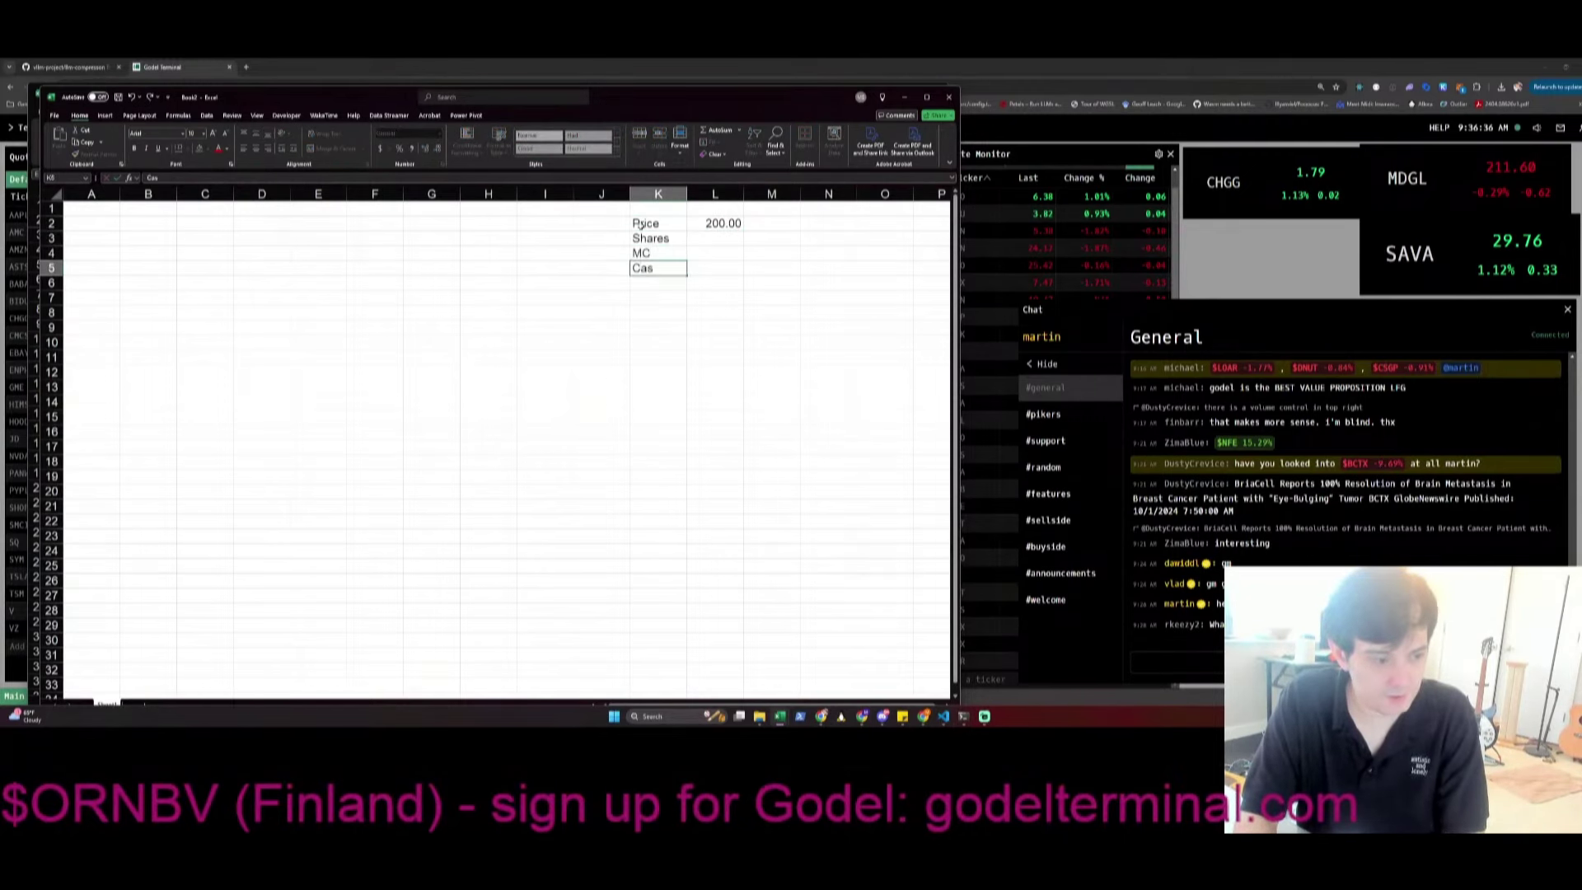
pyautogui.write('h')
pyautogui.press('Return')
pyautogui.write('Debt')
pyautogui.press('Return')
pyautogui.write('EV')
pyautogui.press('Up')
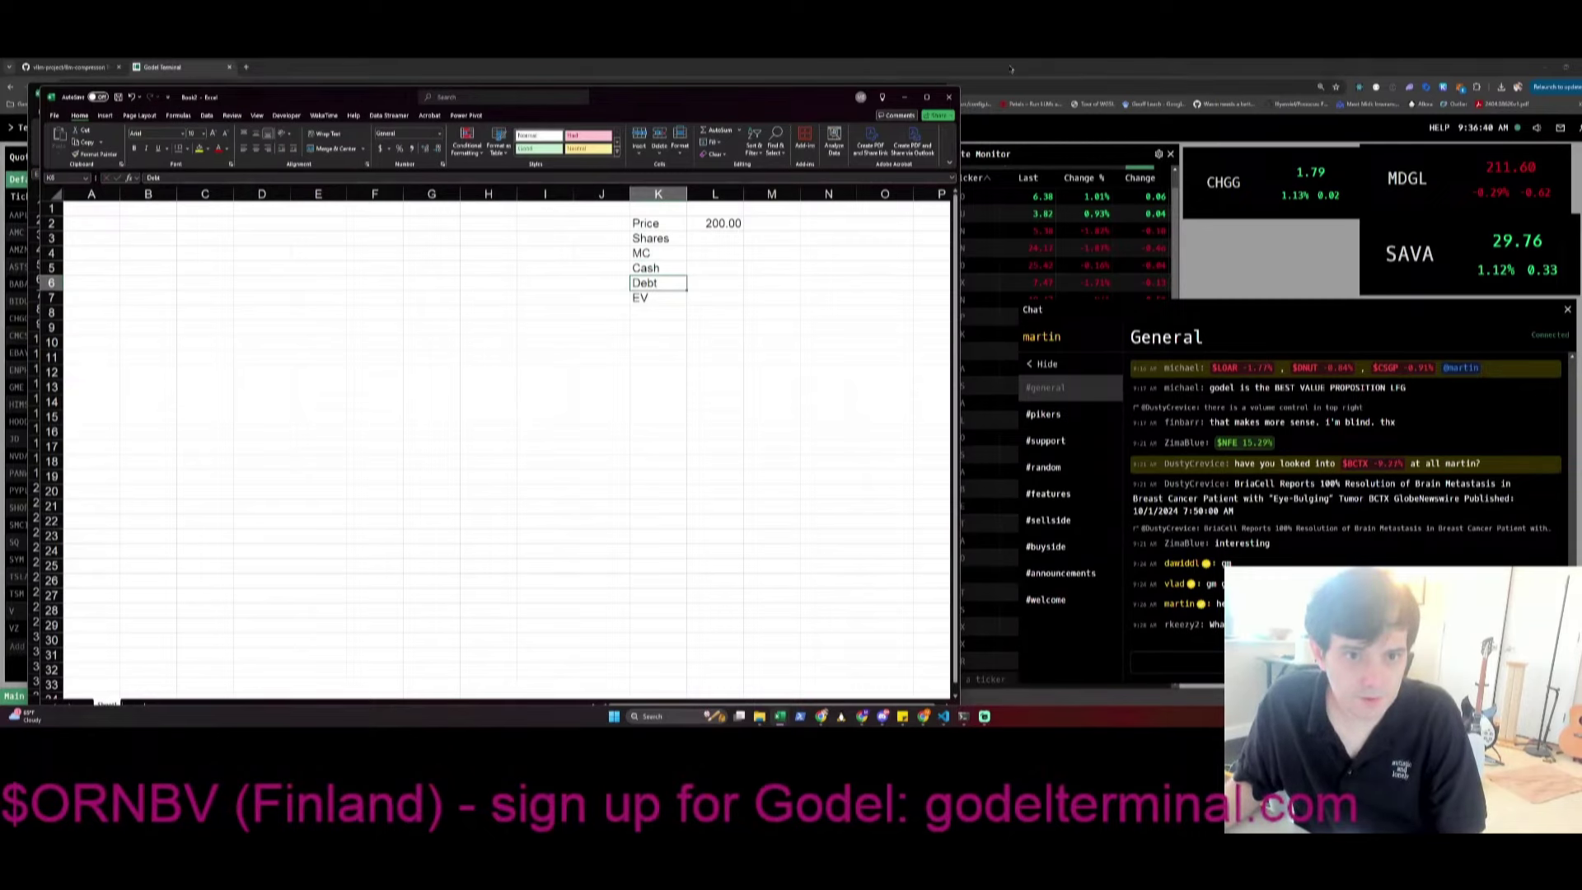
# Switch to Godel Terminal to close the Krispy Kreme description window, then return to the new Excel workbook and reposition it
pyautogui.moveTo(890, 97); pyautogui.dragTo(720, 101)
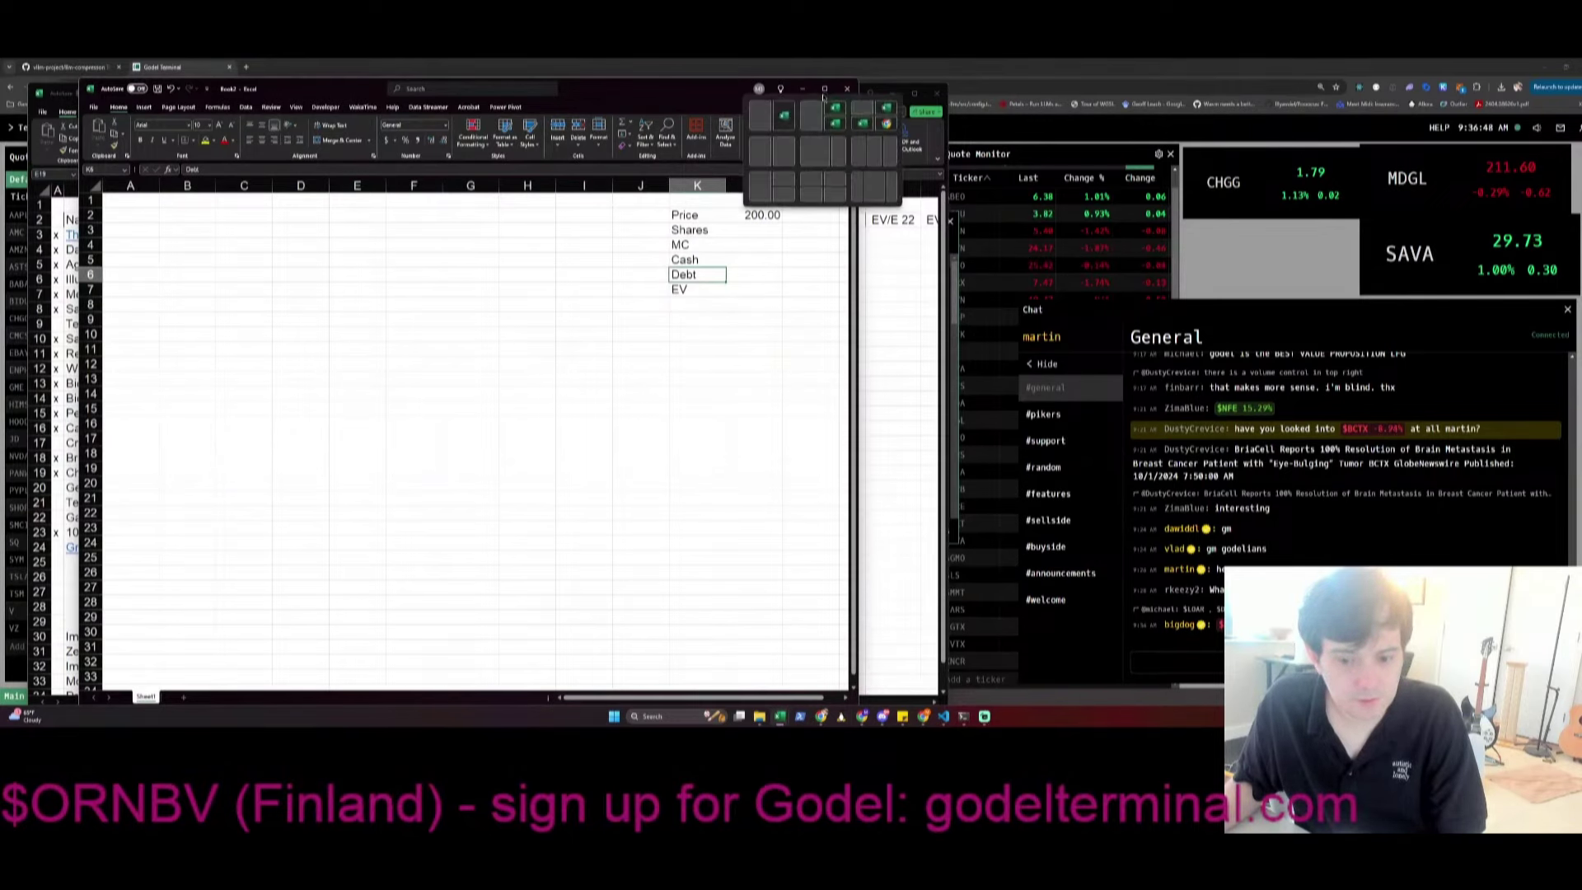
pyautogui.hotkey('alt', 'Tab')
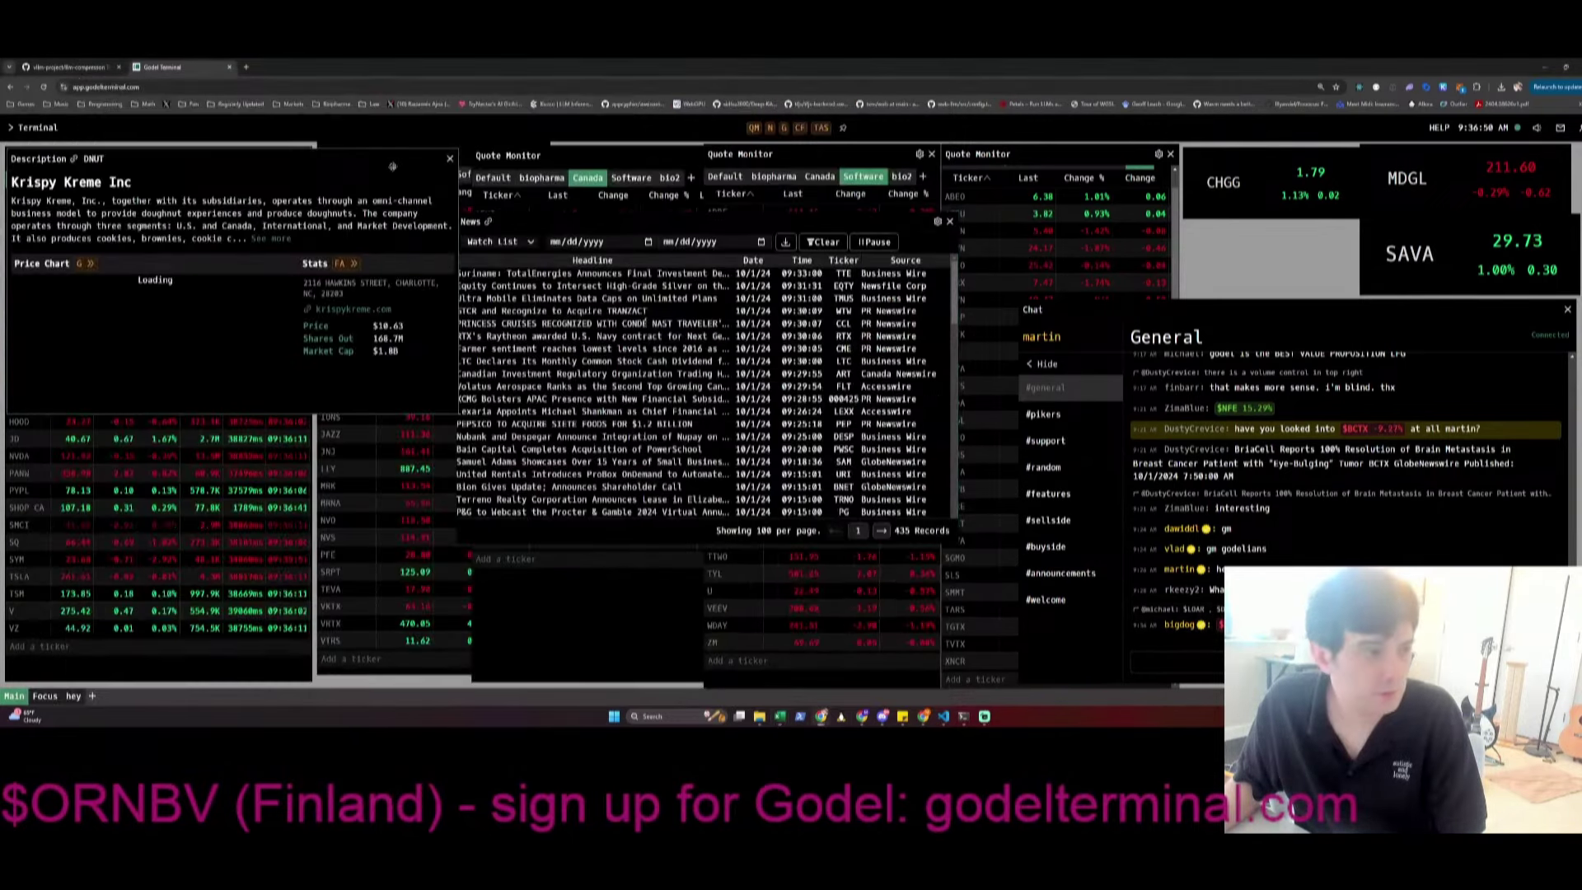
pyautogui.click(450, 160)
pyautogui.hotkey('alt', 'Tab')
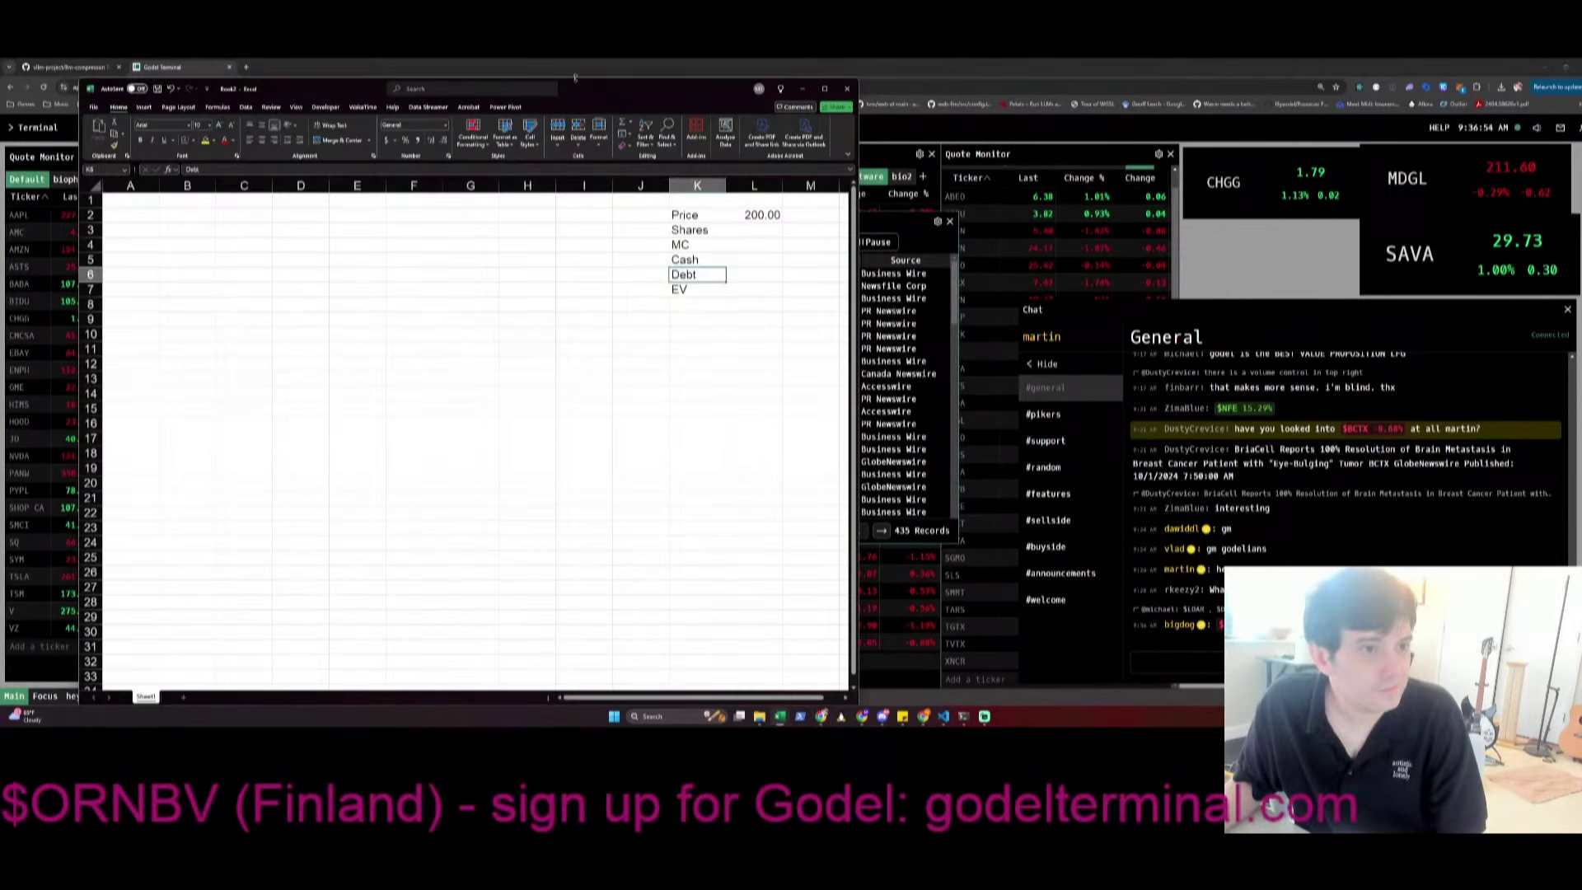
pyautogui.moveTo(575, 80); pyautogui.dragTo(606, 114)
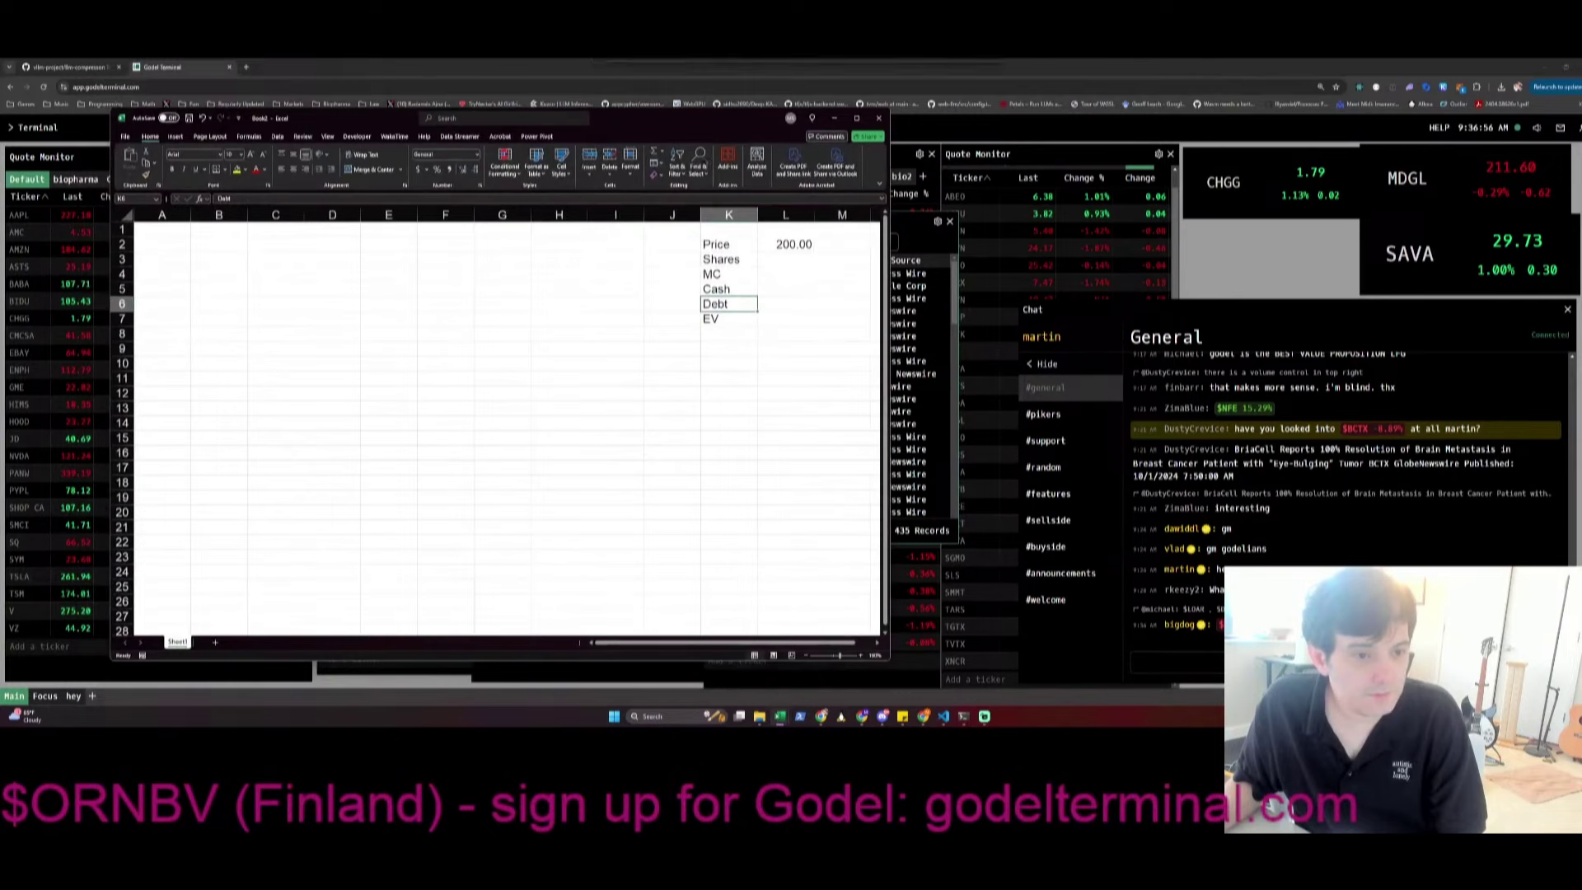
# Save the new workbook as CRL in the models folder
pyautogui.click(800, 261)
pyautogui.hotkey('ctrl', 's')
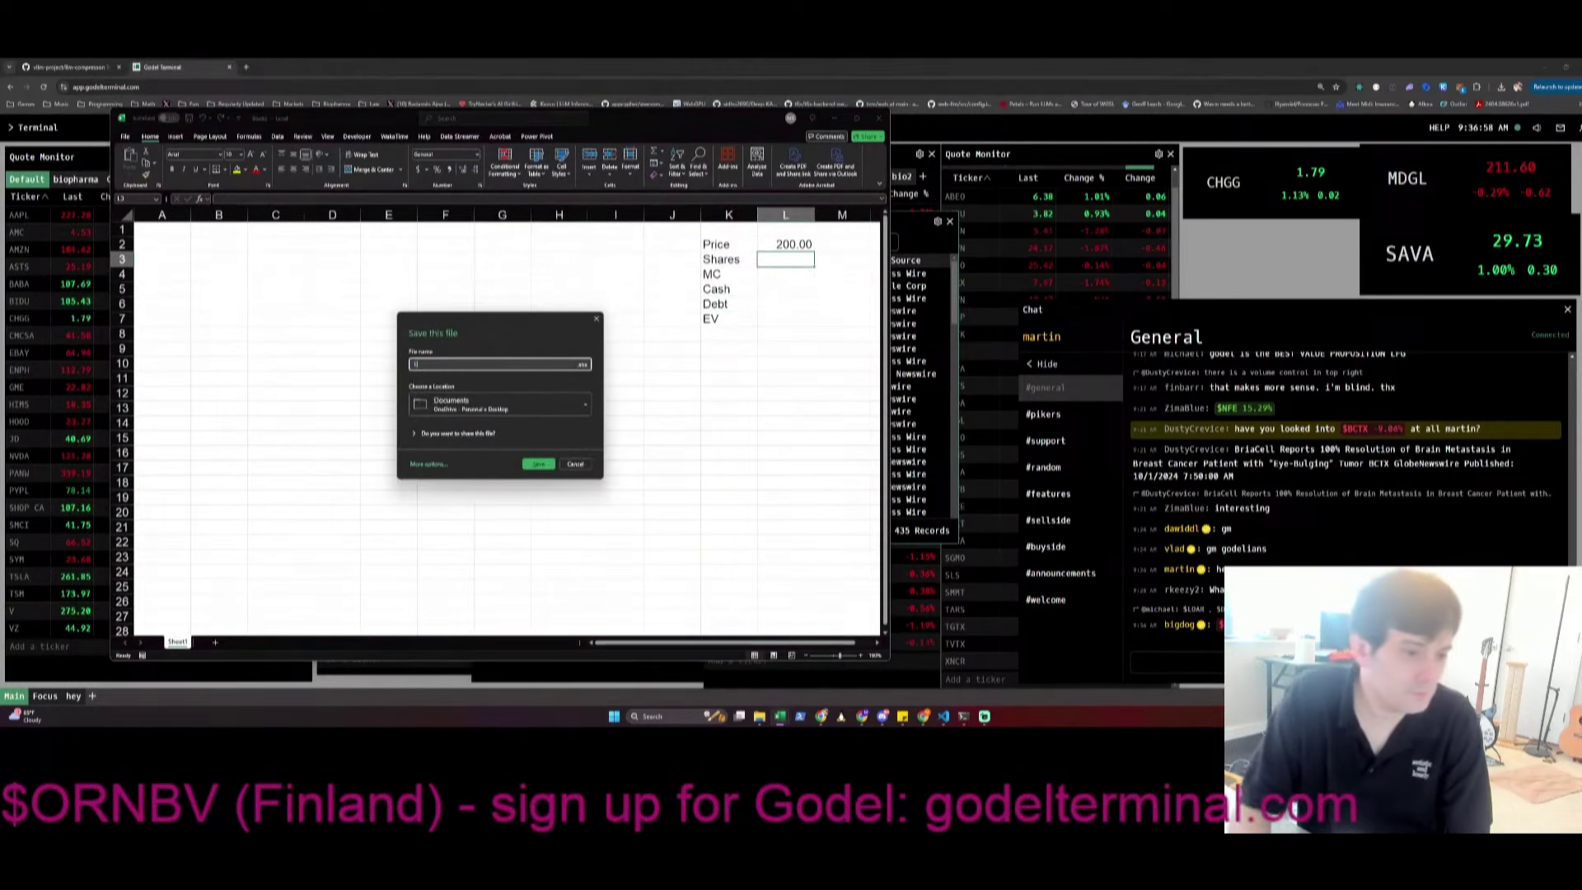
pyautogui.click(503, 403)
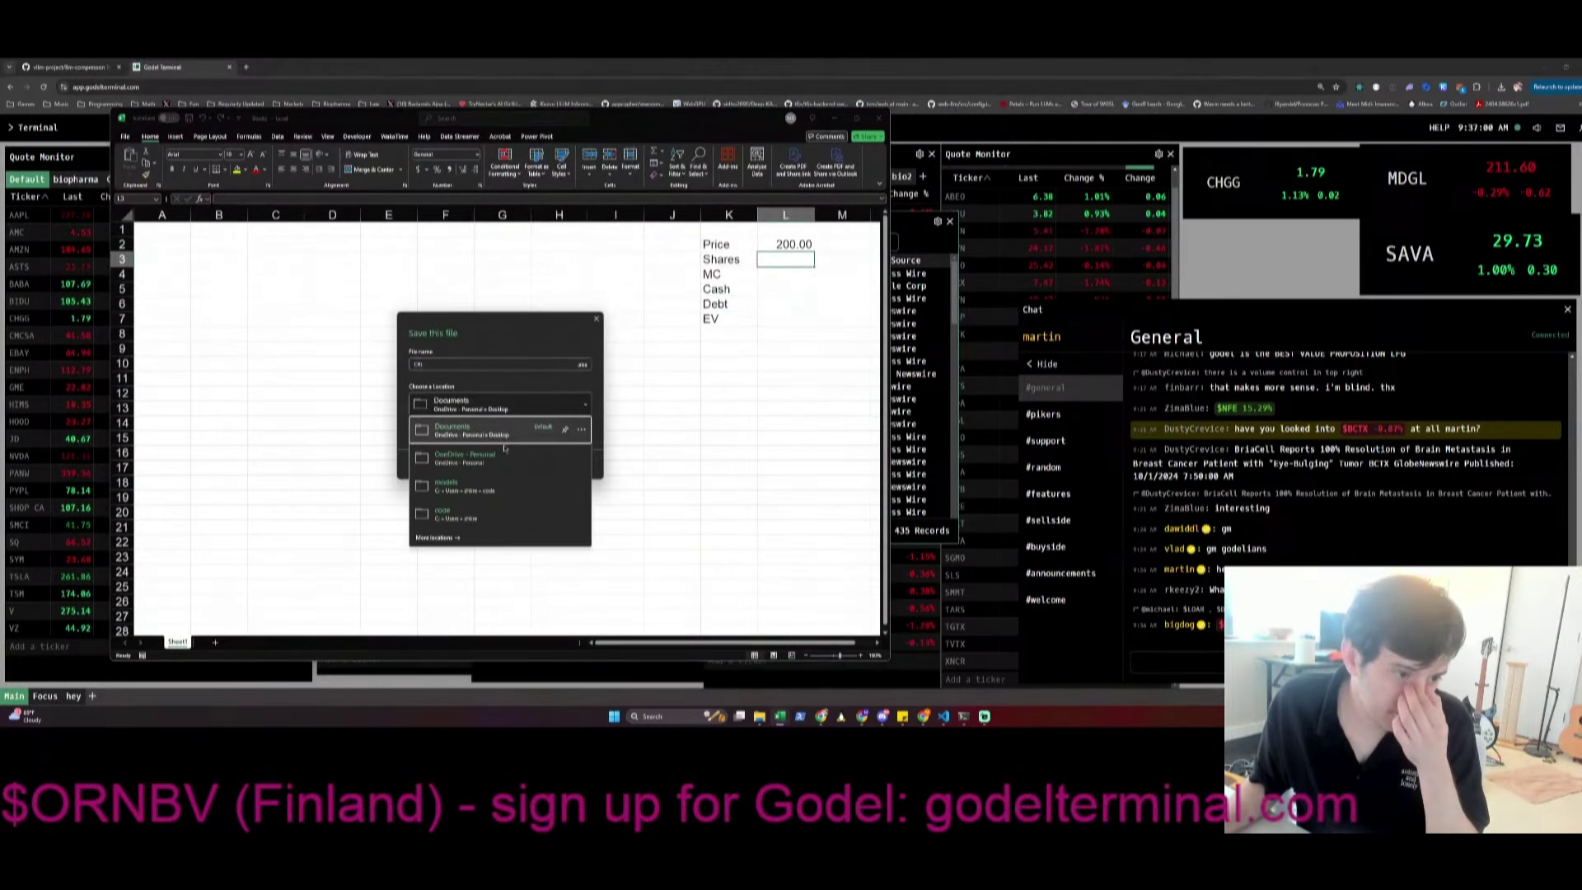
pyautogui.click(498, 484)
pyautogui.click(547, 462)
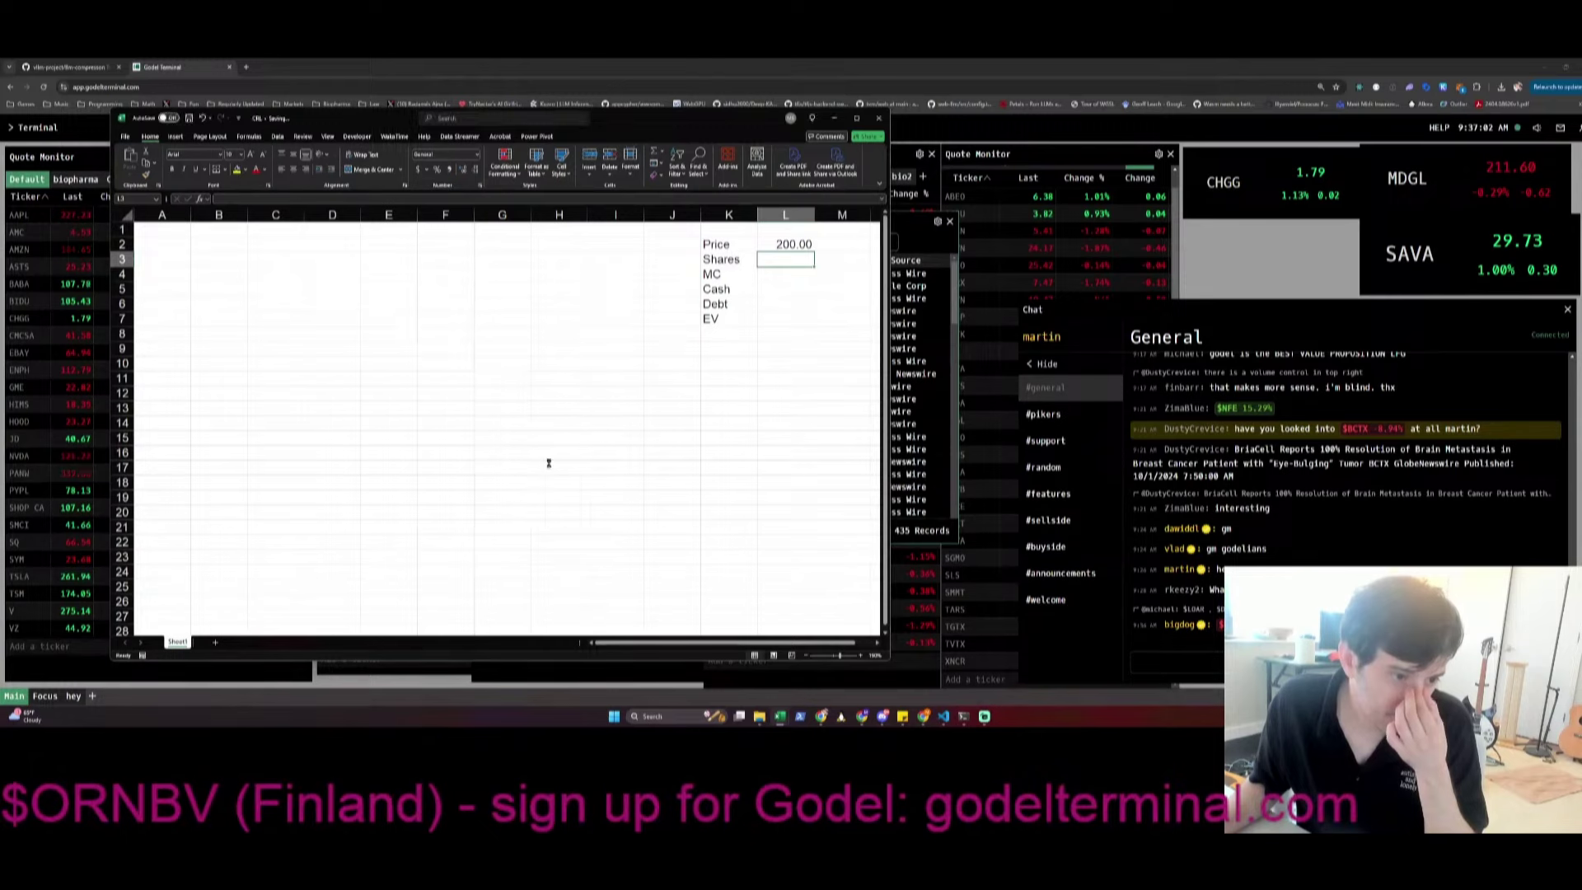
# Rename the workbook's only sheet to Main
pyautogui.doubleClick(179, 643)
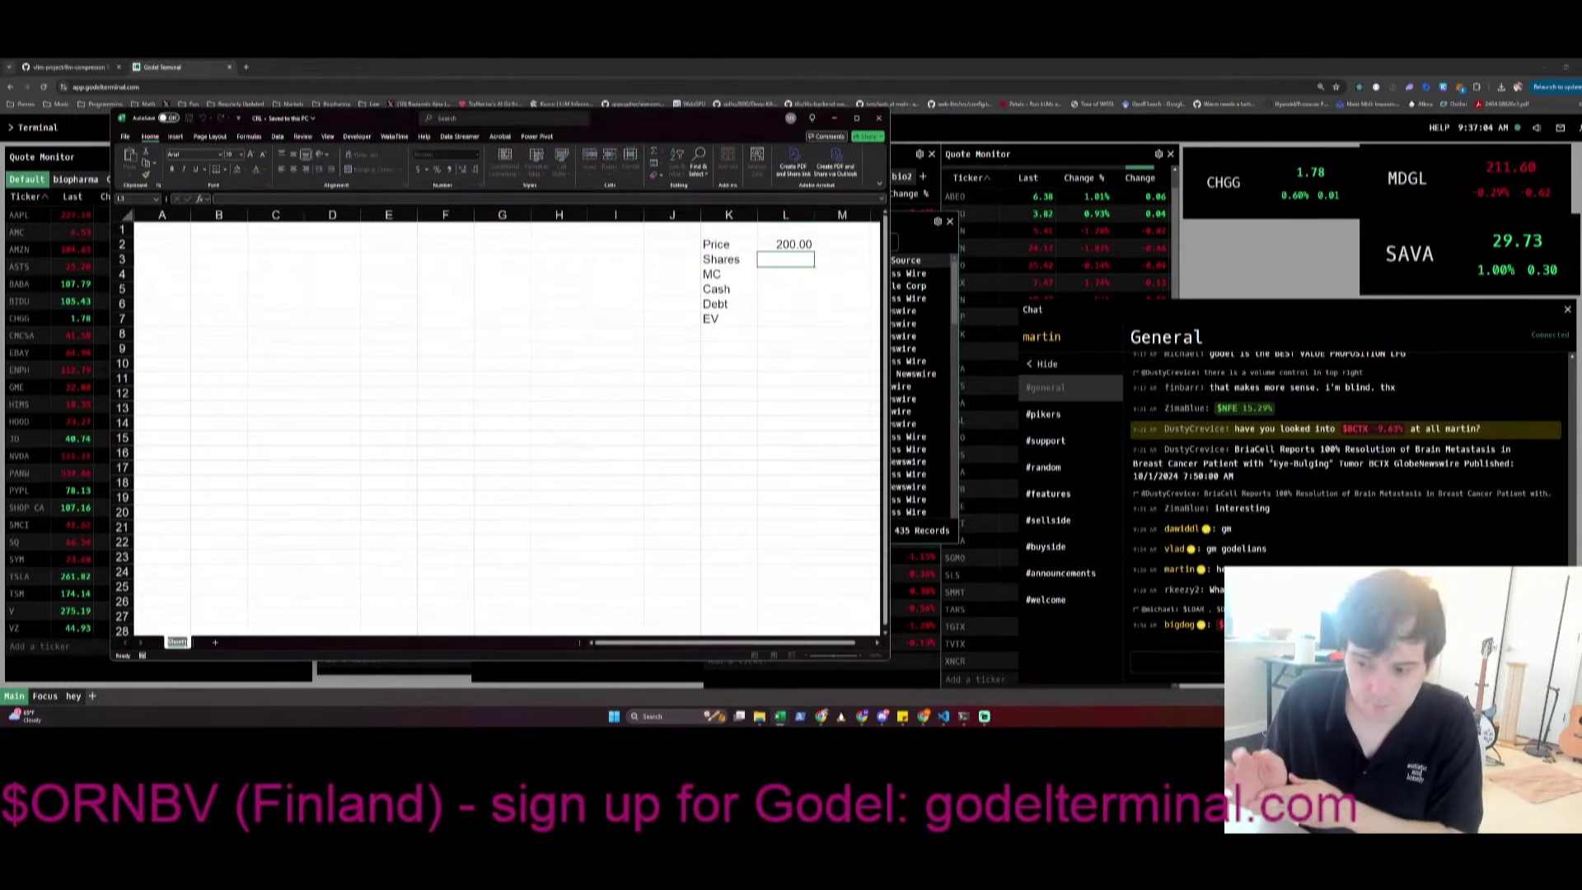
pyautogui.write('Main')
pyautogui.press('Return')
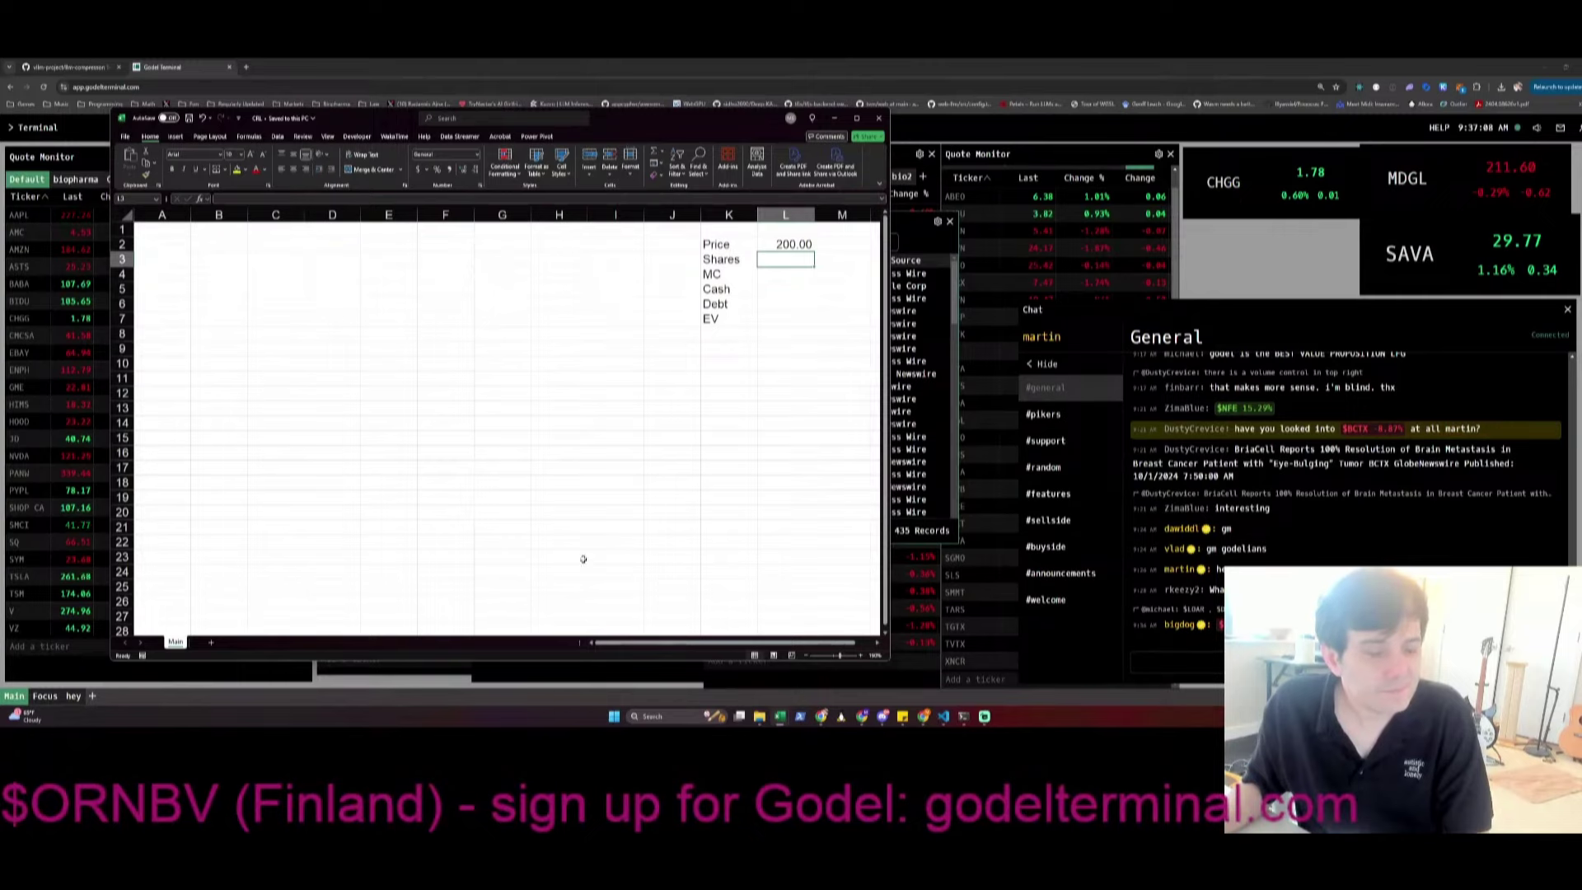
# Switch to Godel Terminal, list the SEC filings for CRL, and open the most recent 10-Q
pyautogui.hotkey('alt', 'Tab')
pyautogui.write('CRL EQ')
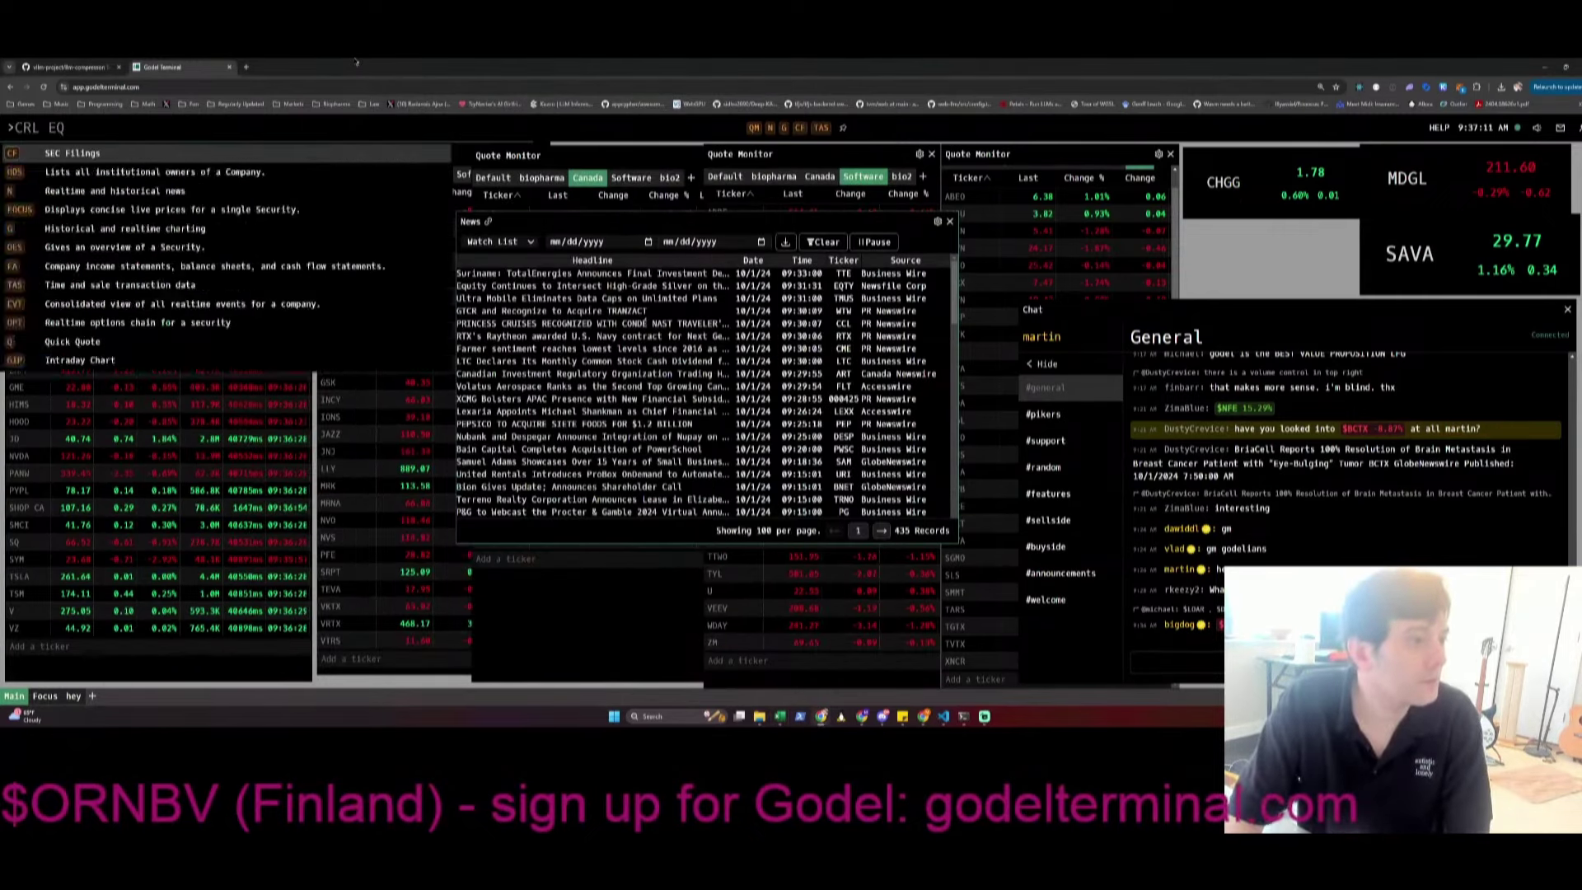
pyautogui.press('Return')
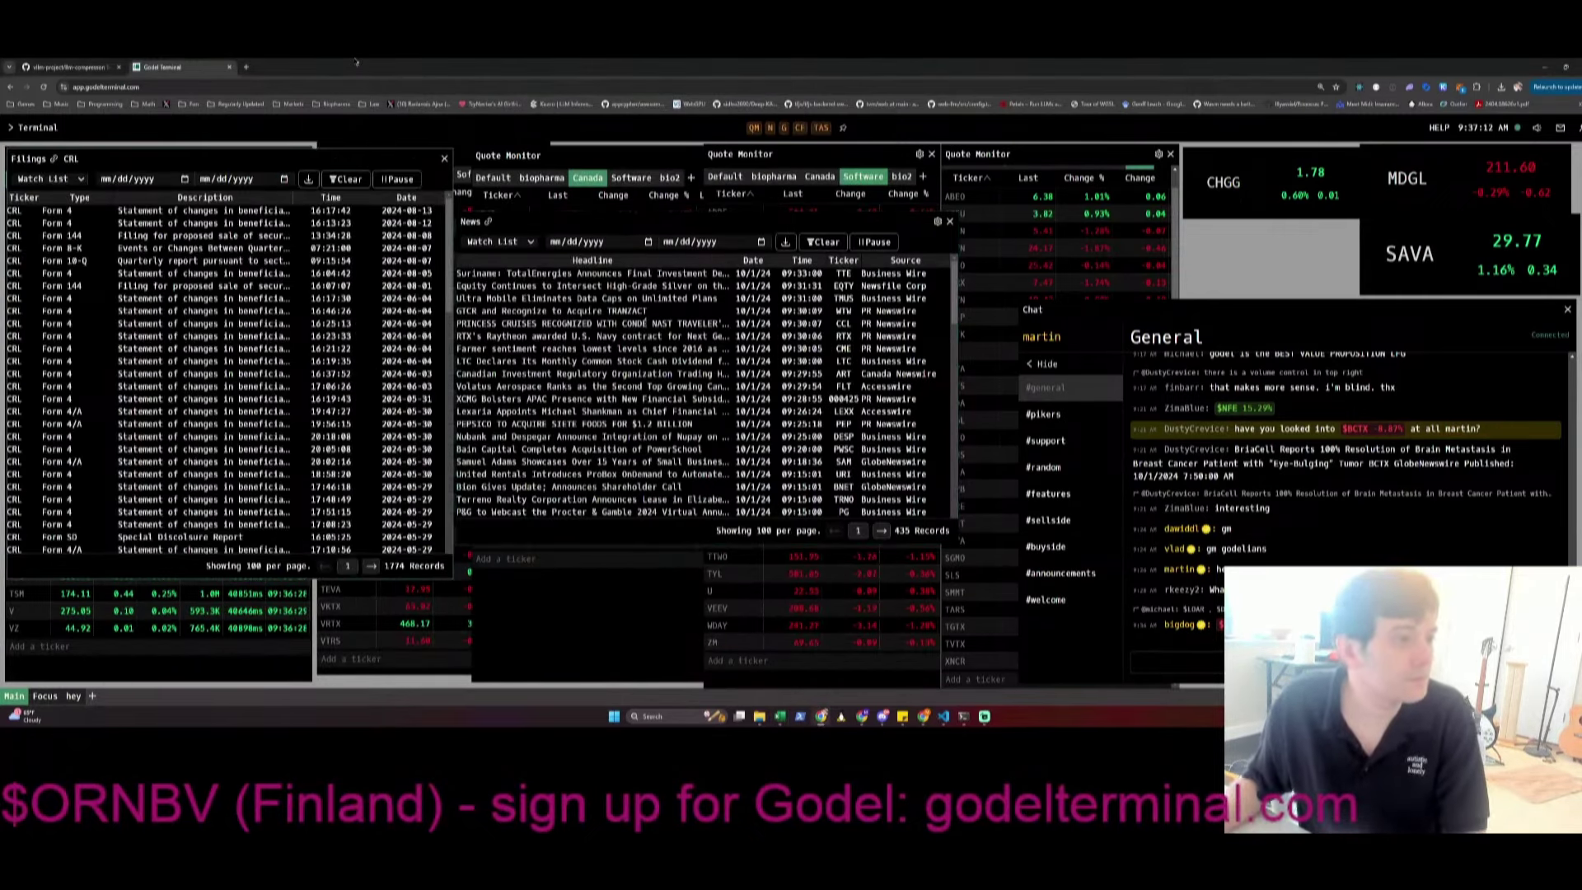
pyautogui.click(82, 260)
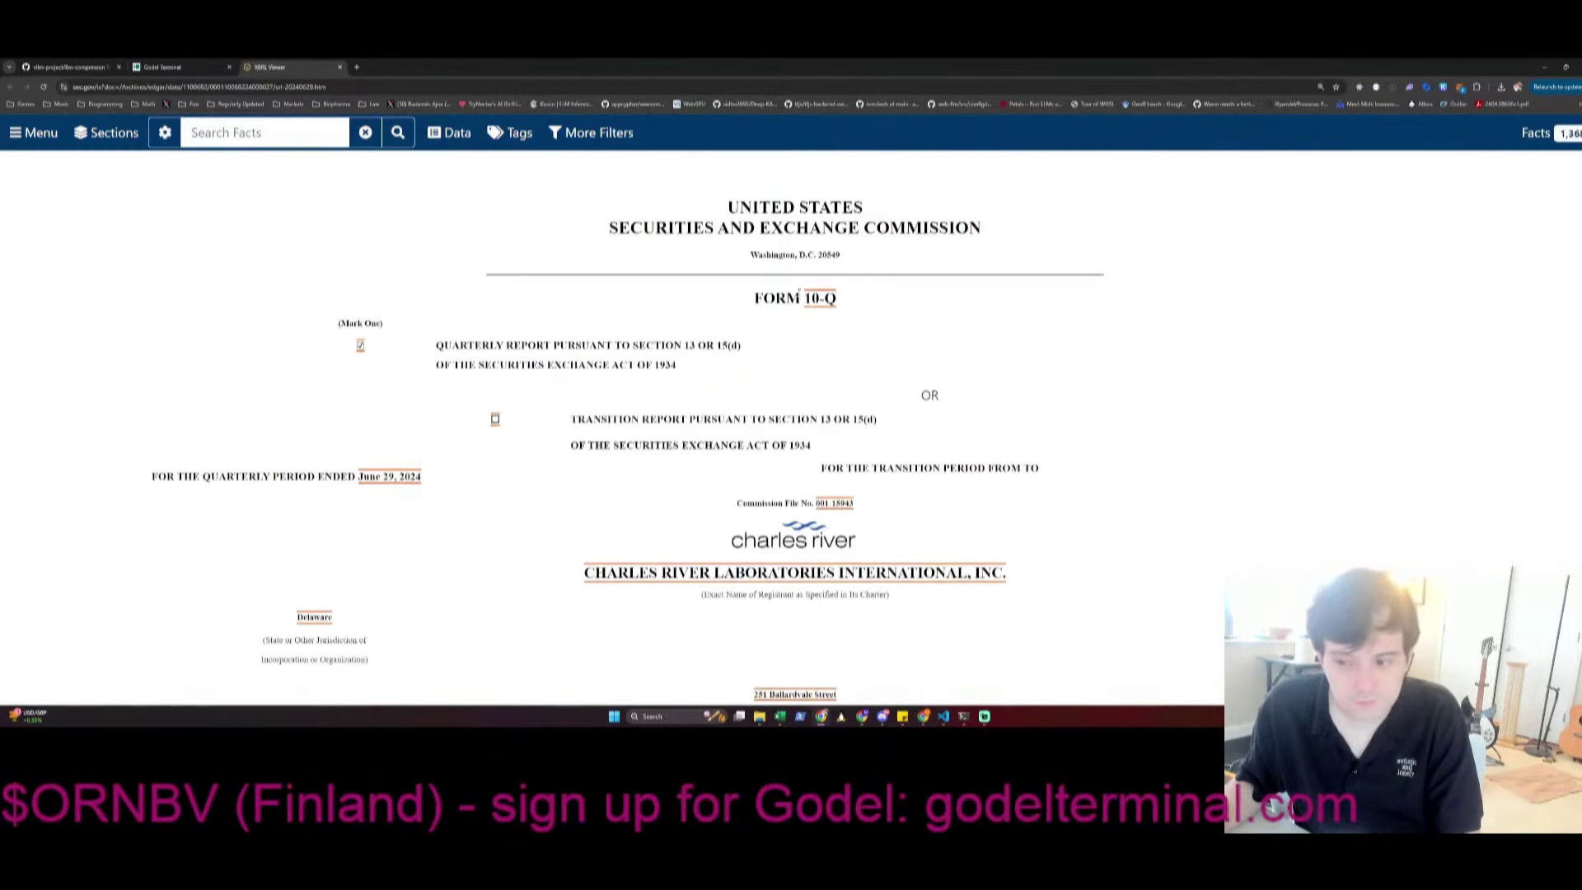
# Find the outstanding share count on the 10-Q cover, enter 51.63073 as Shares in Excel, and calculate MC as L2*L3
pyautogui.scroll(-1, 799, 297)
pyautogui.scroll(-4, 799, 297)
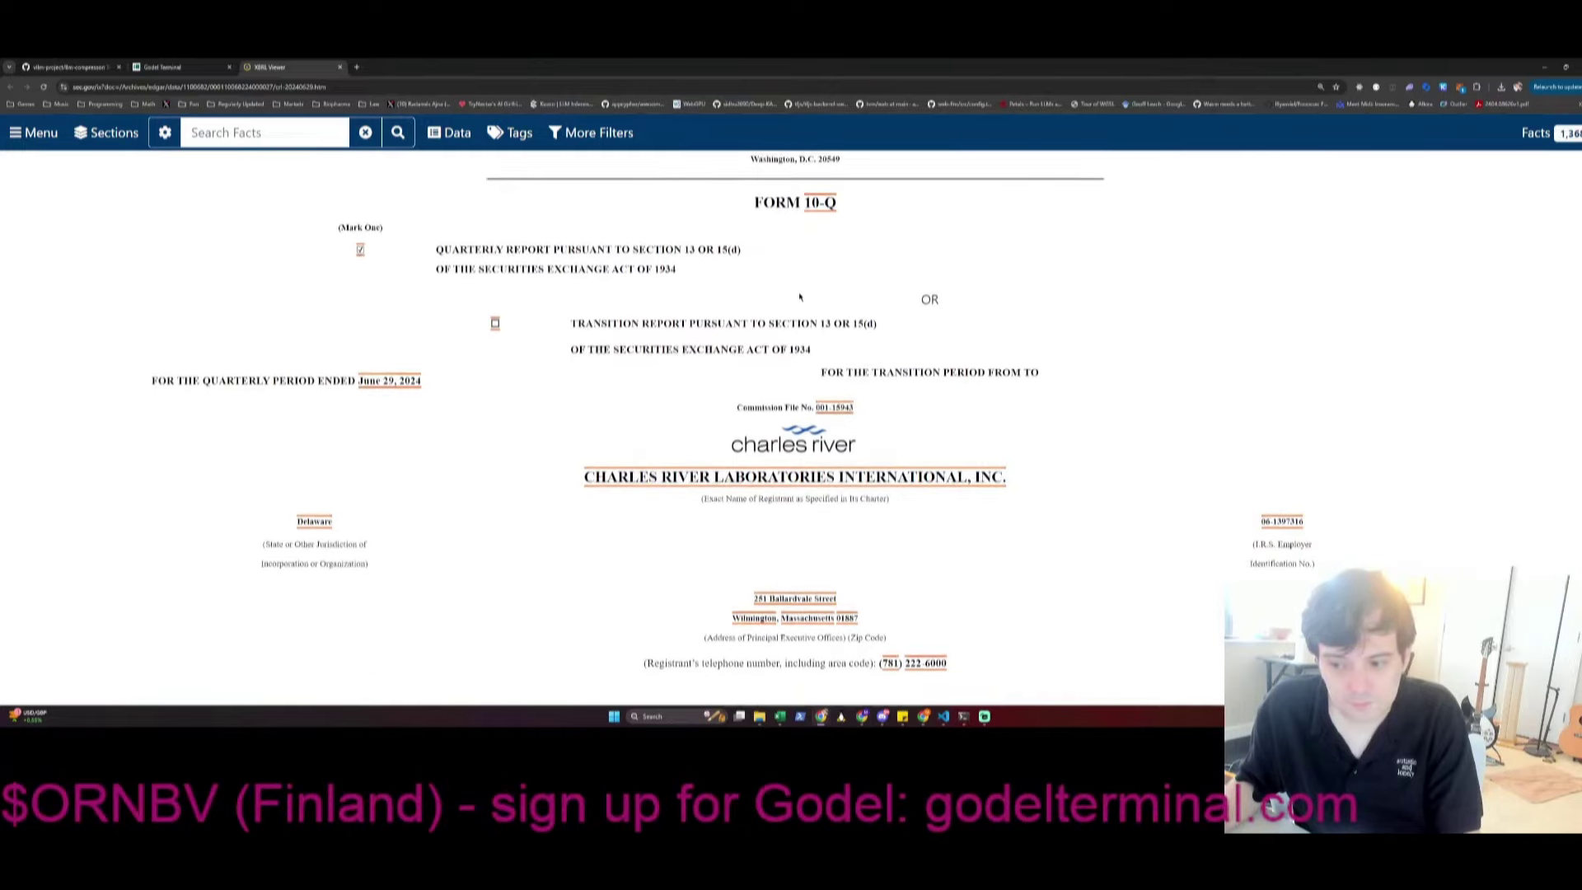
pyautogui.scroll(-4, 799, 297)
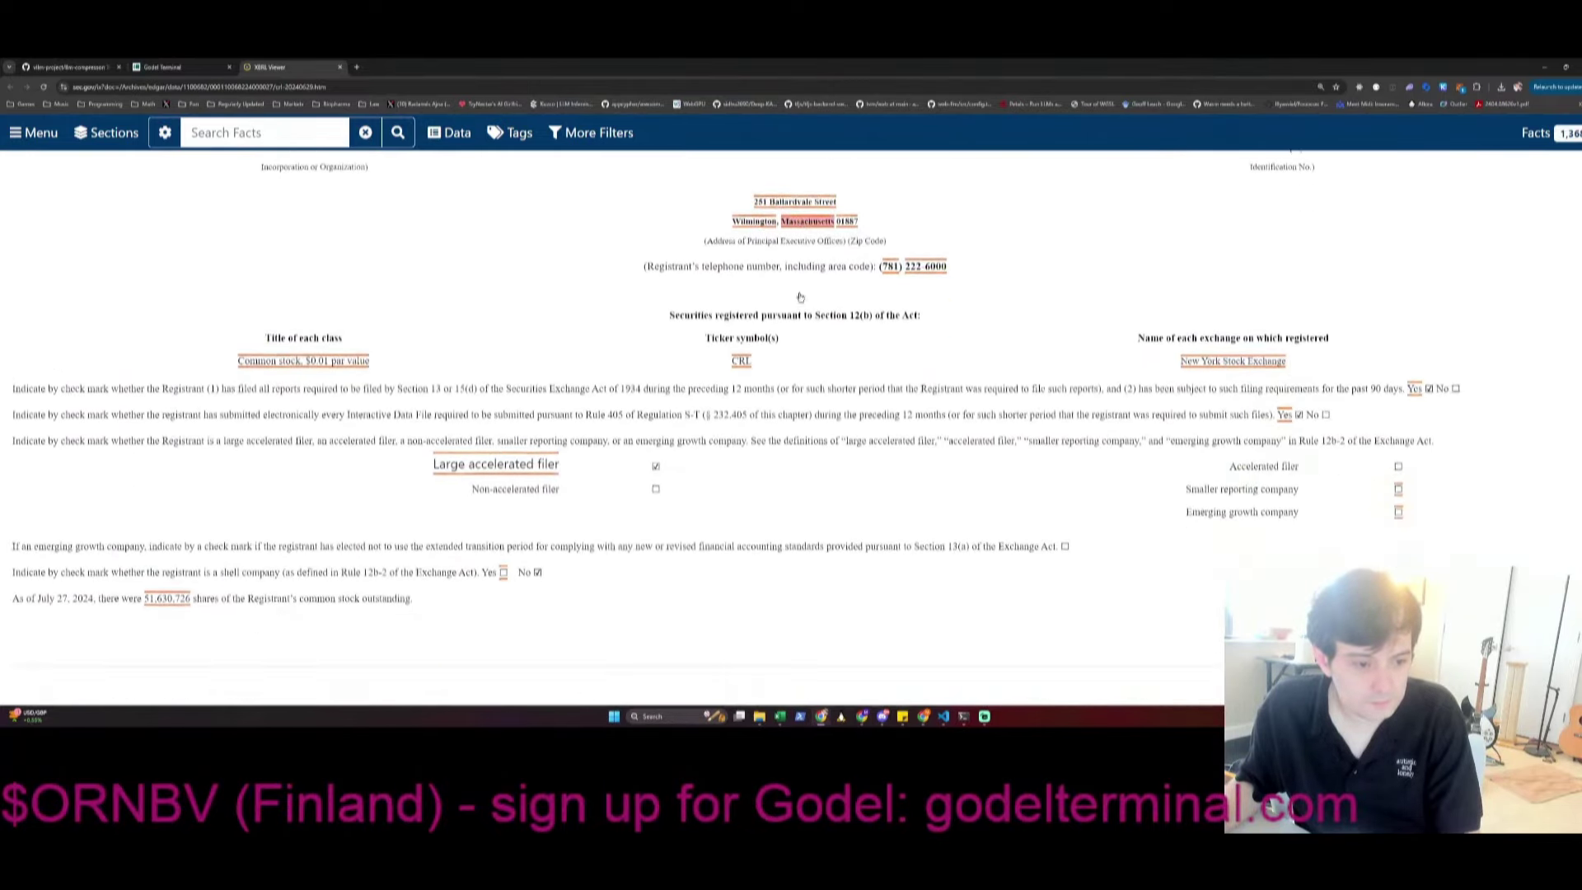
pyautogui.scroll(-1, 799, 297)
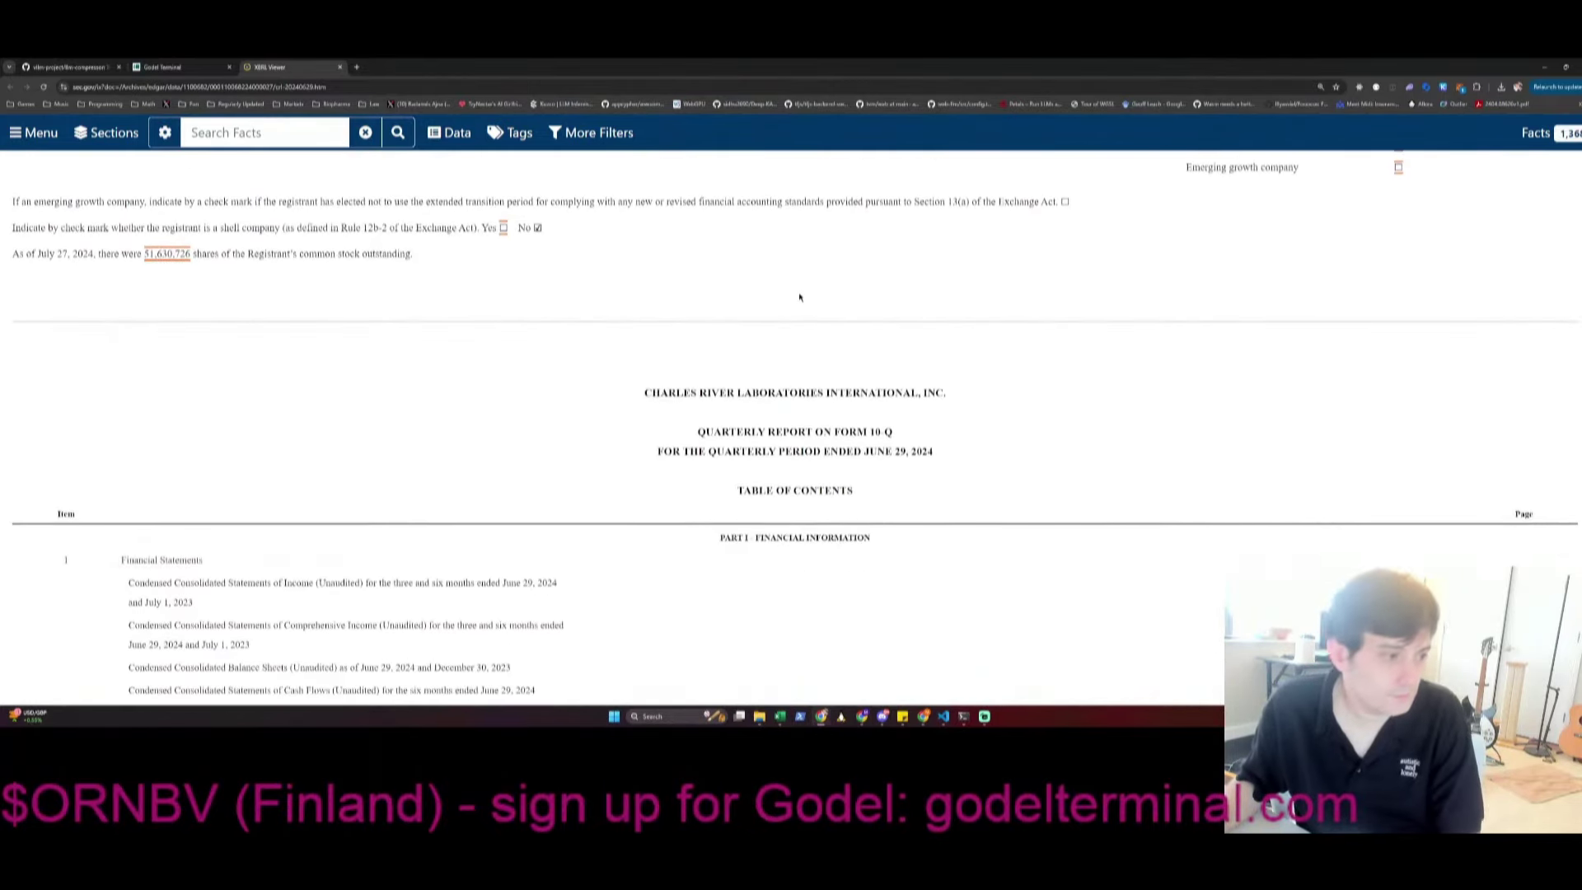
pyautogui.hotkey('alt', 'Tab')
pyautogui.write('51,')
pyautogui.hotkey('alt', 'Tab')
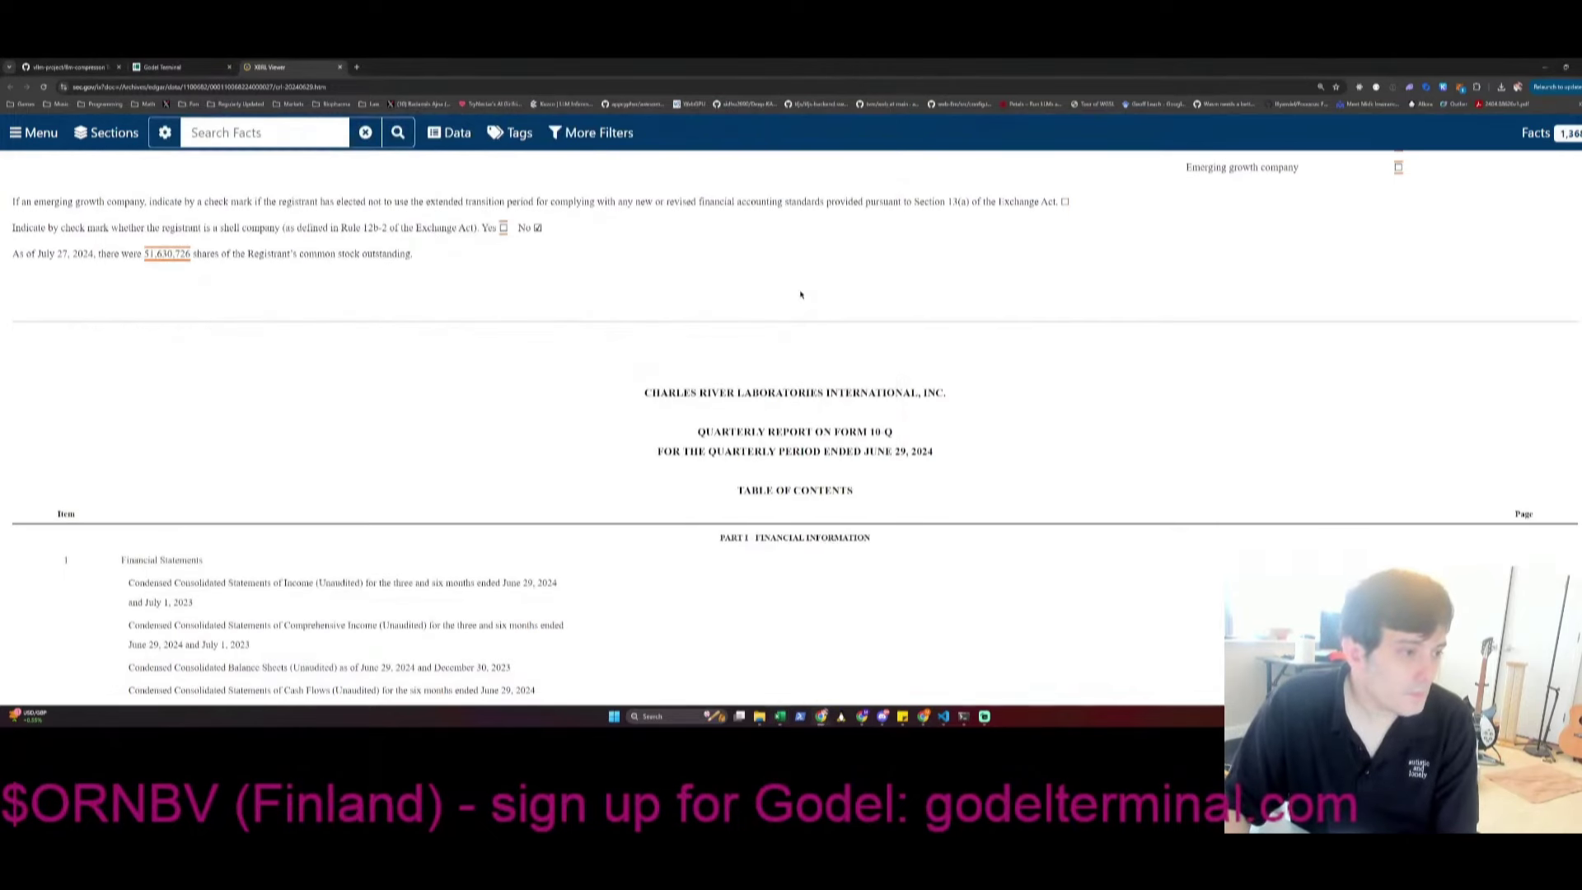
pyautogui.hotkey('alt', 'Tab')
pyautogui.write('63073')
pyautogui.press('Return')
pyautogui.write('=L2*L3')
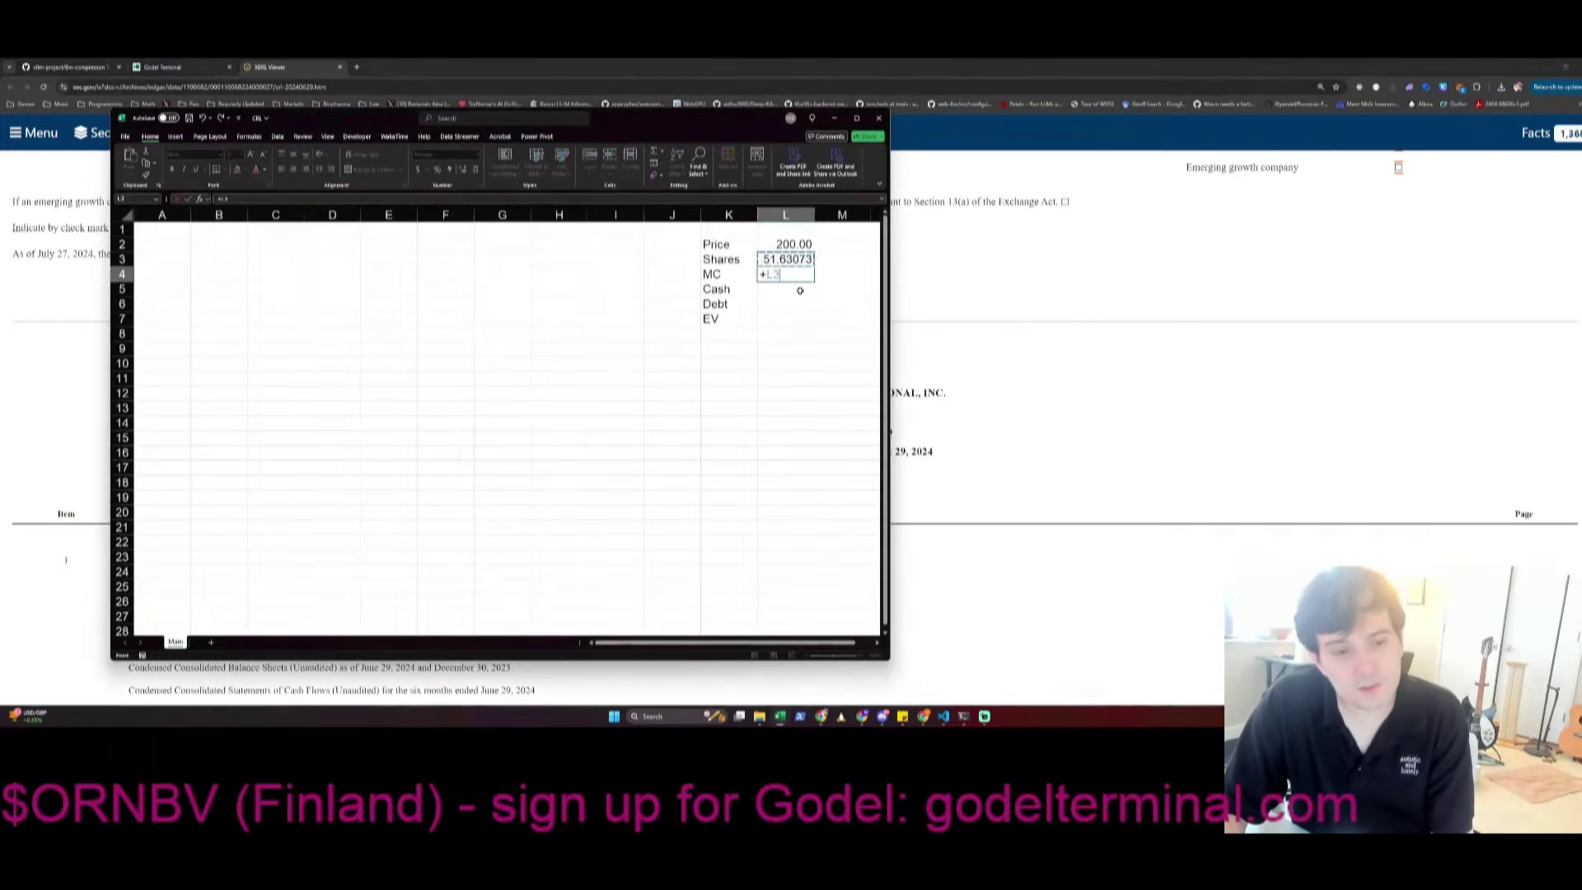
pyautogui.press('Return')
# Format L3:L7 as whole numbers with thousands separators
pyautogui.press('Up')
pyautogui.press('Up')
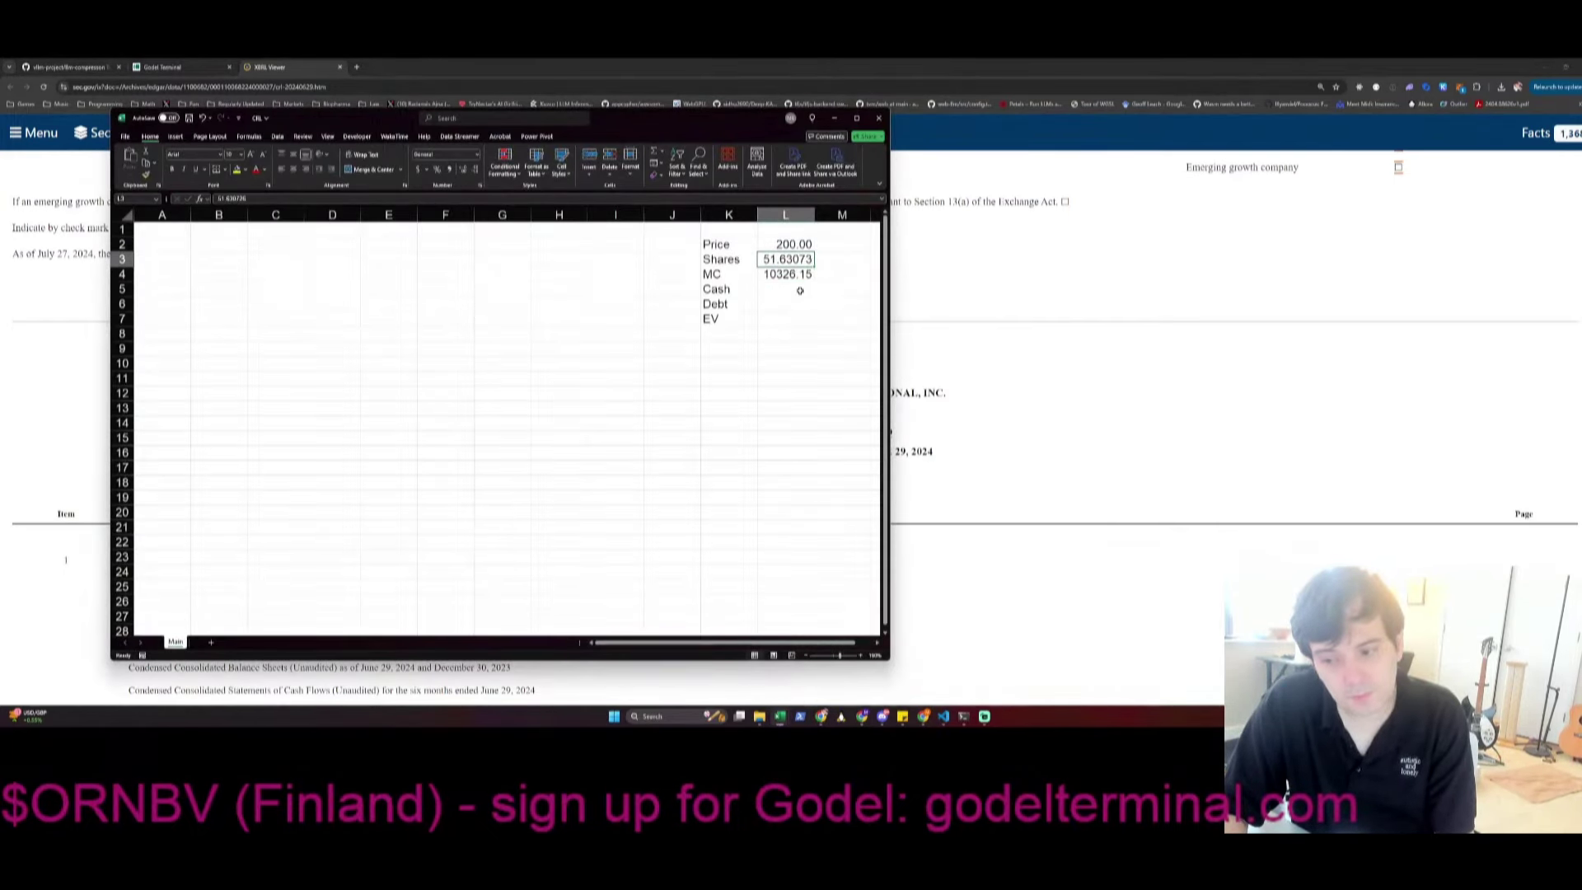
pyautogui.hotkey('shift', 'Down')
pyautogui.hotkey('shift', 'Down')
pyautogui.hotkey('shift', 'Down')
pyautogui.hotkey('shift', 'Down')
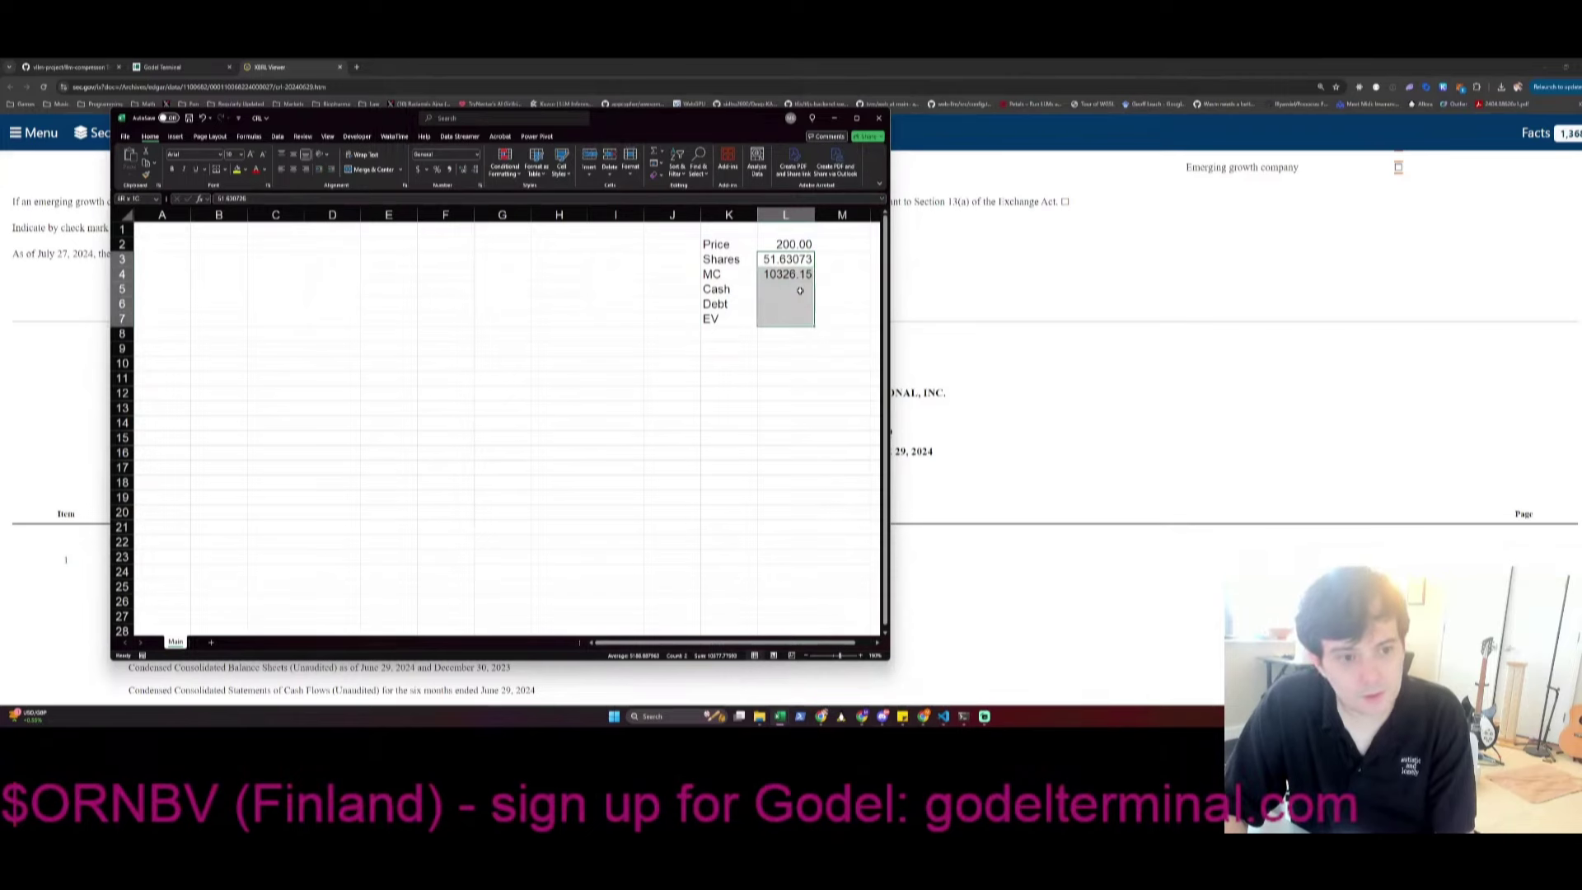
pyautogui.hotkey('ctrl', '1')
pyautogui.press('Return')
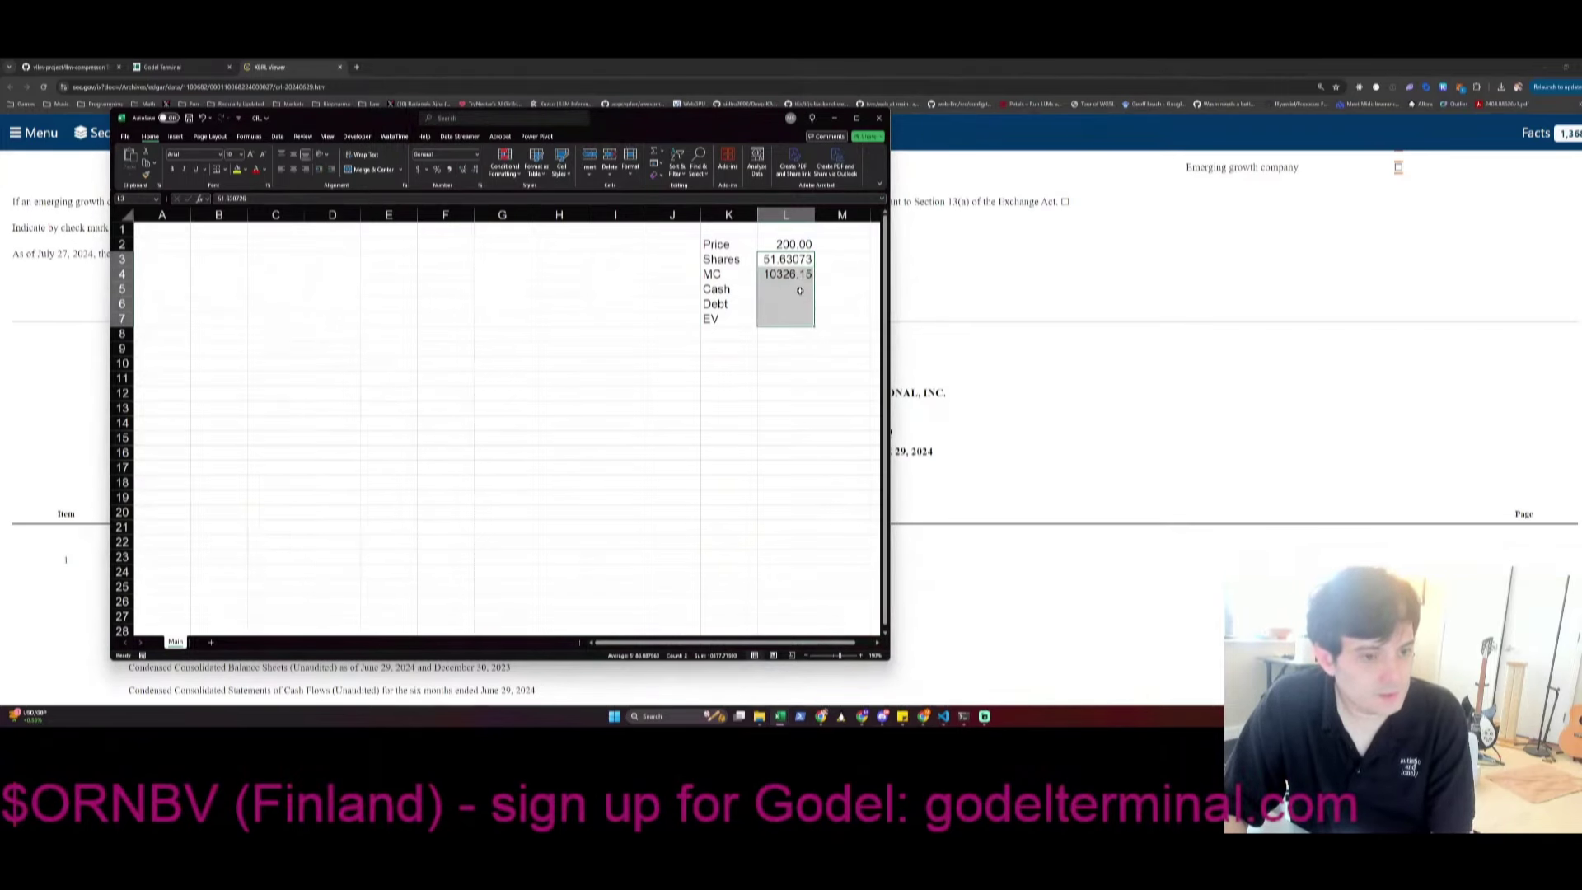
pyautogui.hotkey('ctrl', '1')
pyautogui.hotkey('ctrl', 'Tab')
pyautogui.press('Down')
pyautogui.press('Return')
# Label the Shares figure with its source quarter by entering Q224 in M3
pyautogui.press('Up')
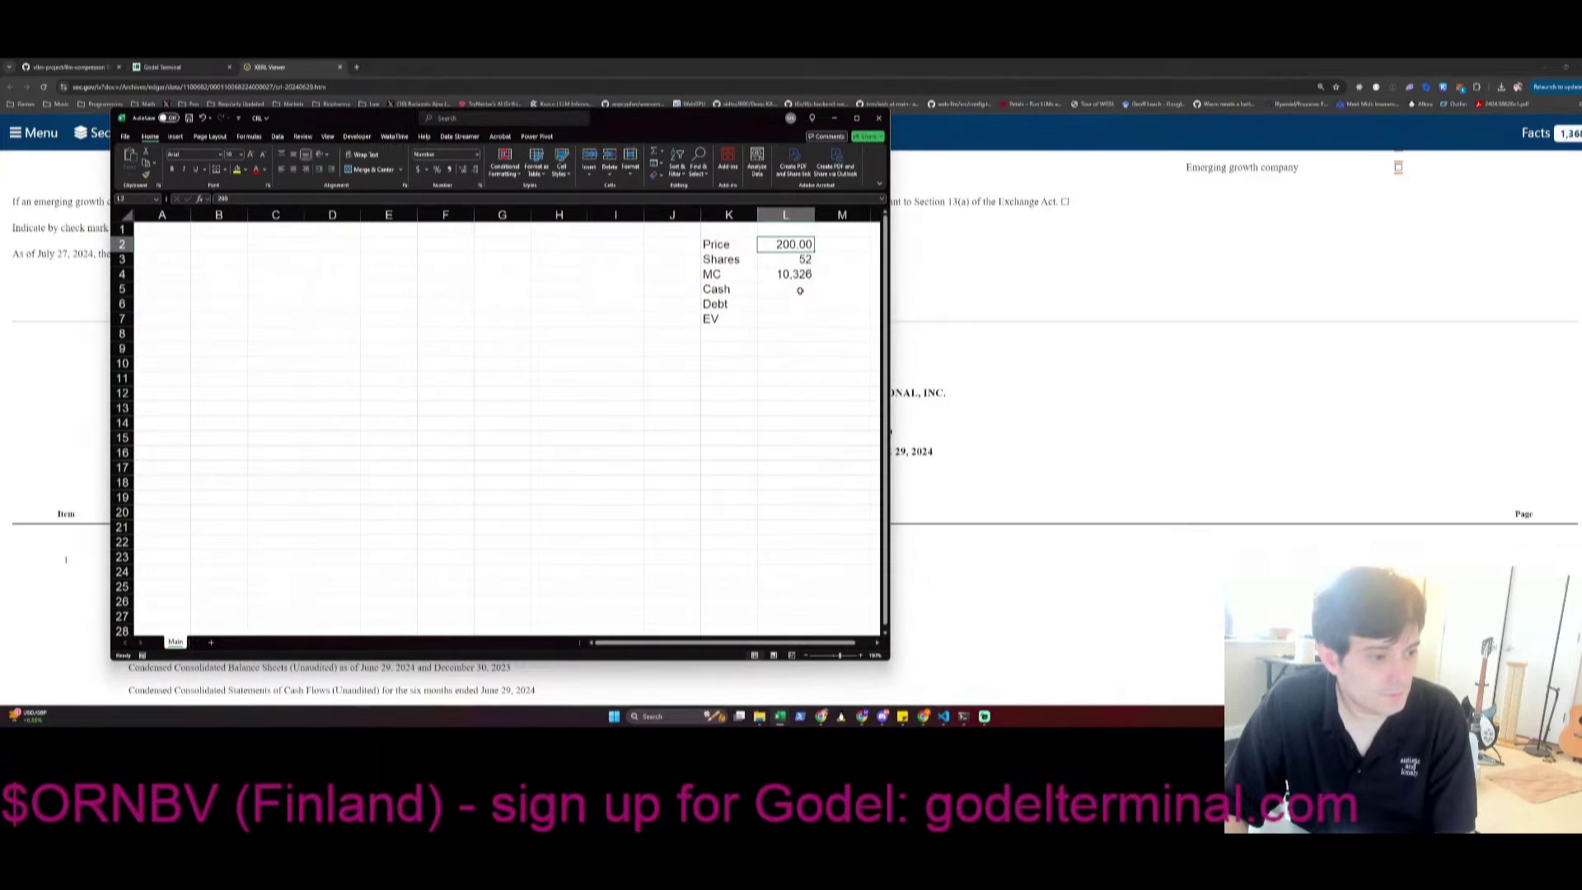
pyautogui.press('Down')
pyautogui.press('Down')
pyautogui.press('Down')
pyautogui.press('Up')
pyautogui.press('Up')
pyautogui.press('Right')
pyautogui.write('Q')
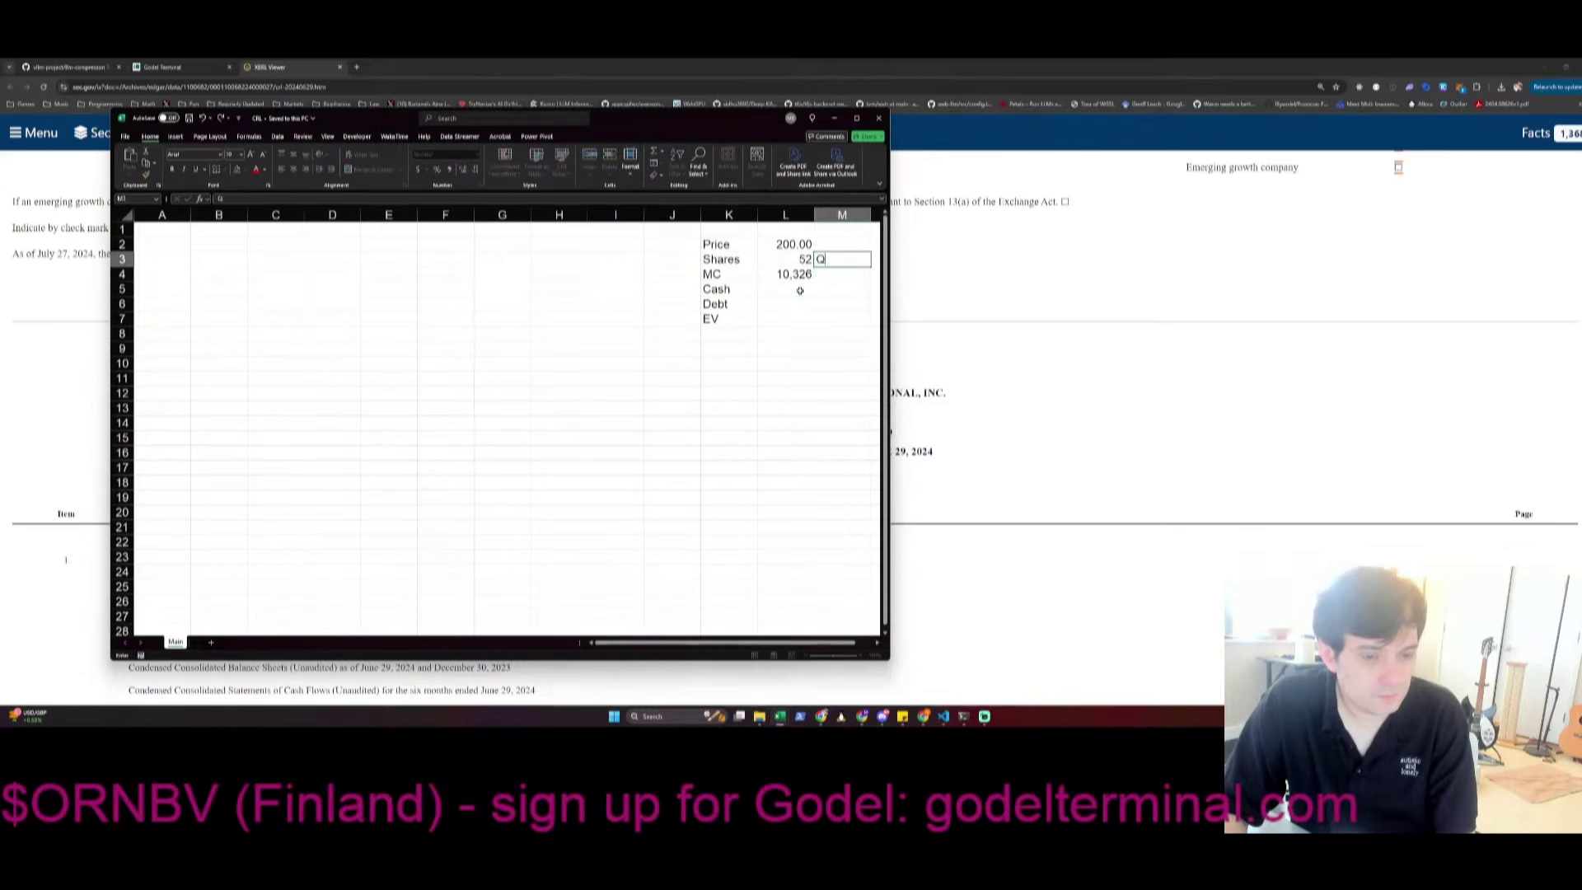
pyautogui.write('224')
pyautogui.press('Return')
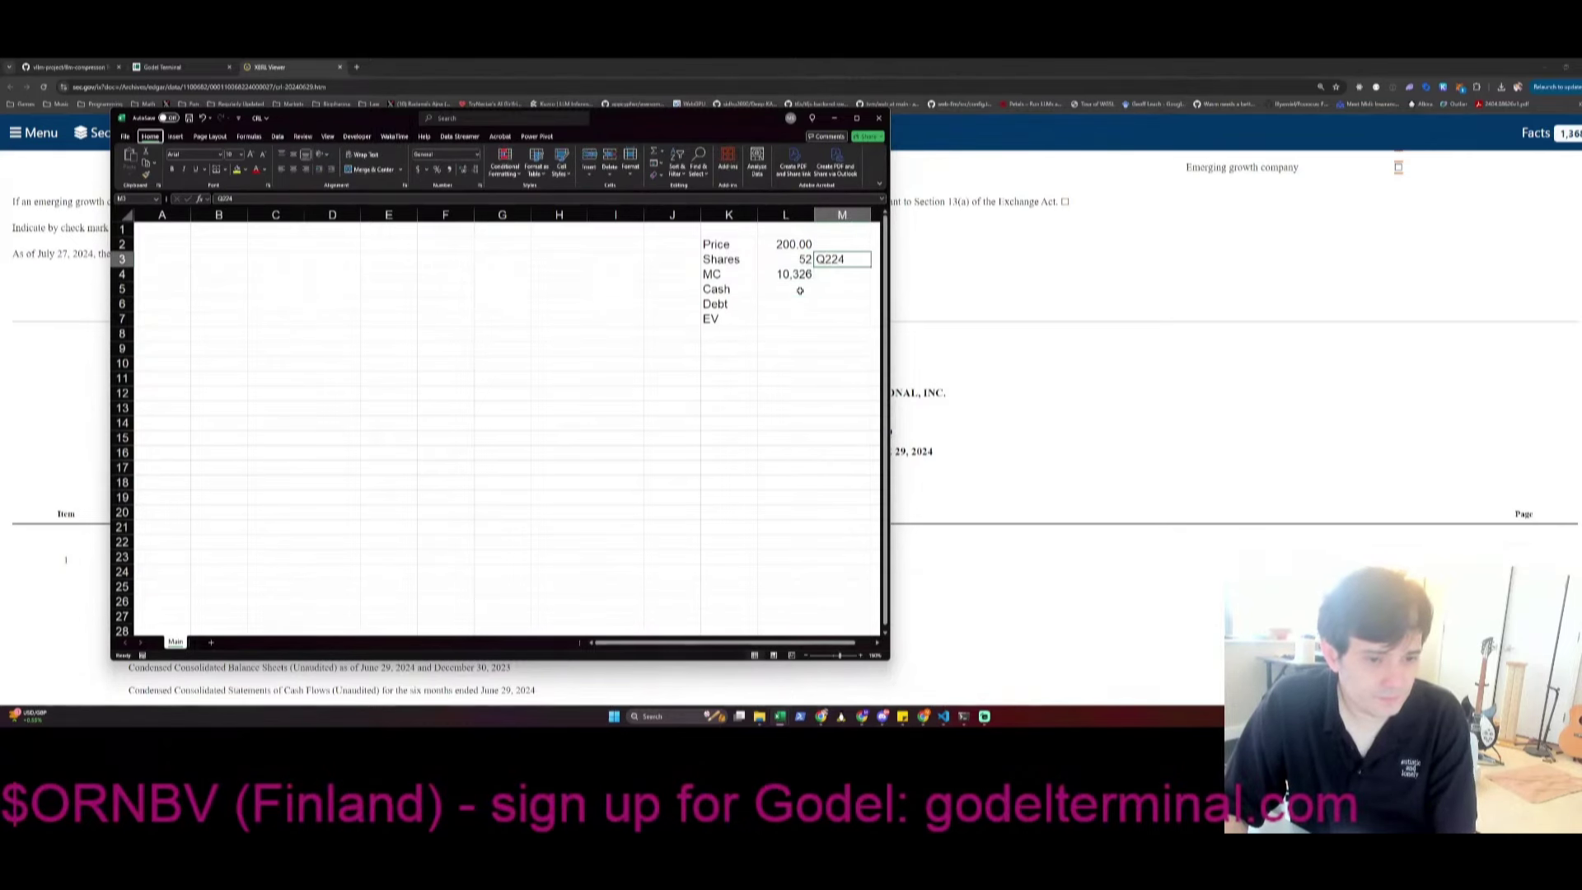
# Copy the Q224 label from M3 to the Cash and Debt rows in M5:M6
pyautogui.hotkey('ctrl', 'c')
pyautogui.press('Down')
pyautogui.press('Down')
pyautogui.hotkey('shift', 'Down')
pyautogui.hotkey('ctrl', 'v')
pyautogui.press('Left')
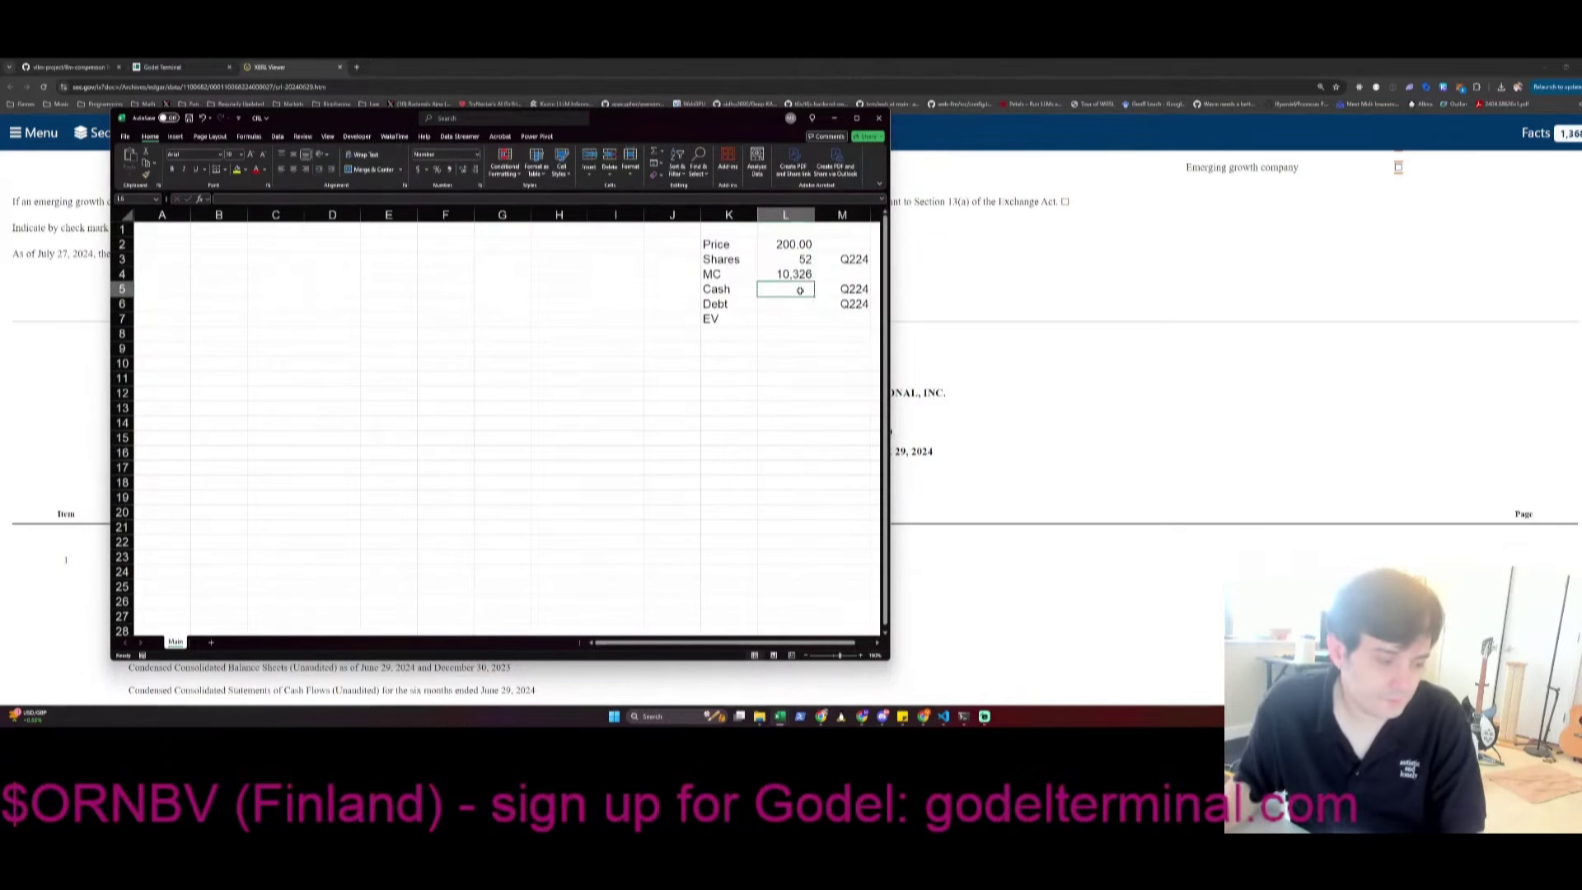
# Switch to the 10-Q in the browser and examine the condensed consolidated statements of income
pyautogui.click(1203, 374)
pyautogui.scroll(-10, 1188, 368)
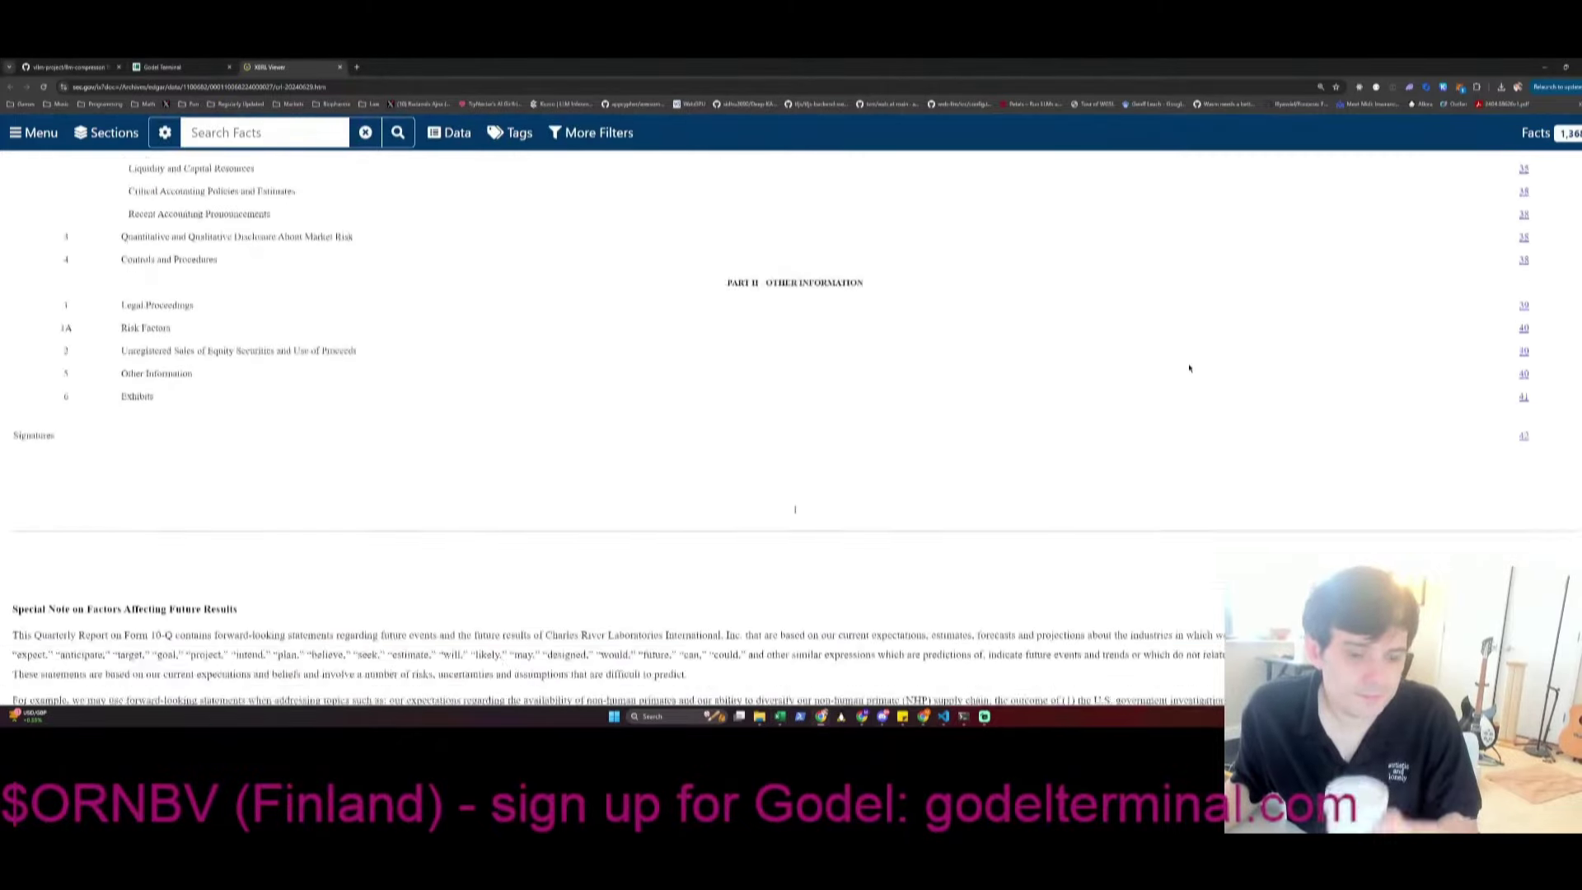
pyautogui.scroll(-10, 1189, 368)
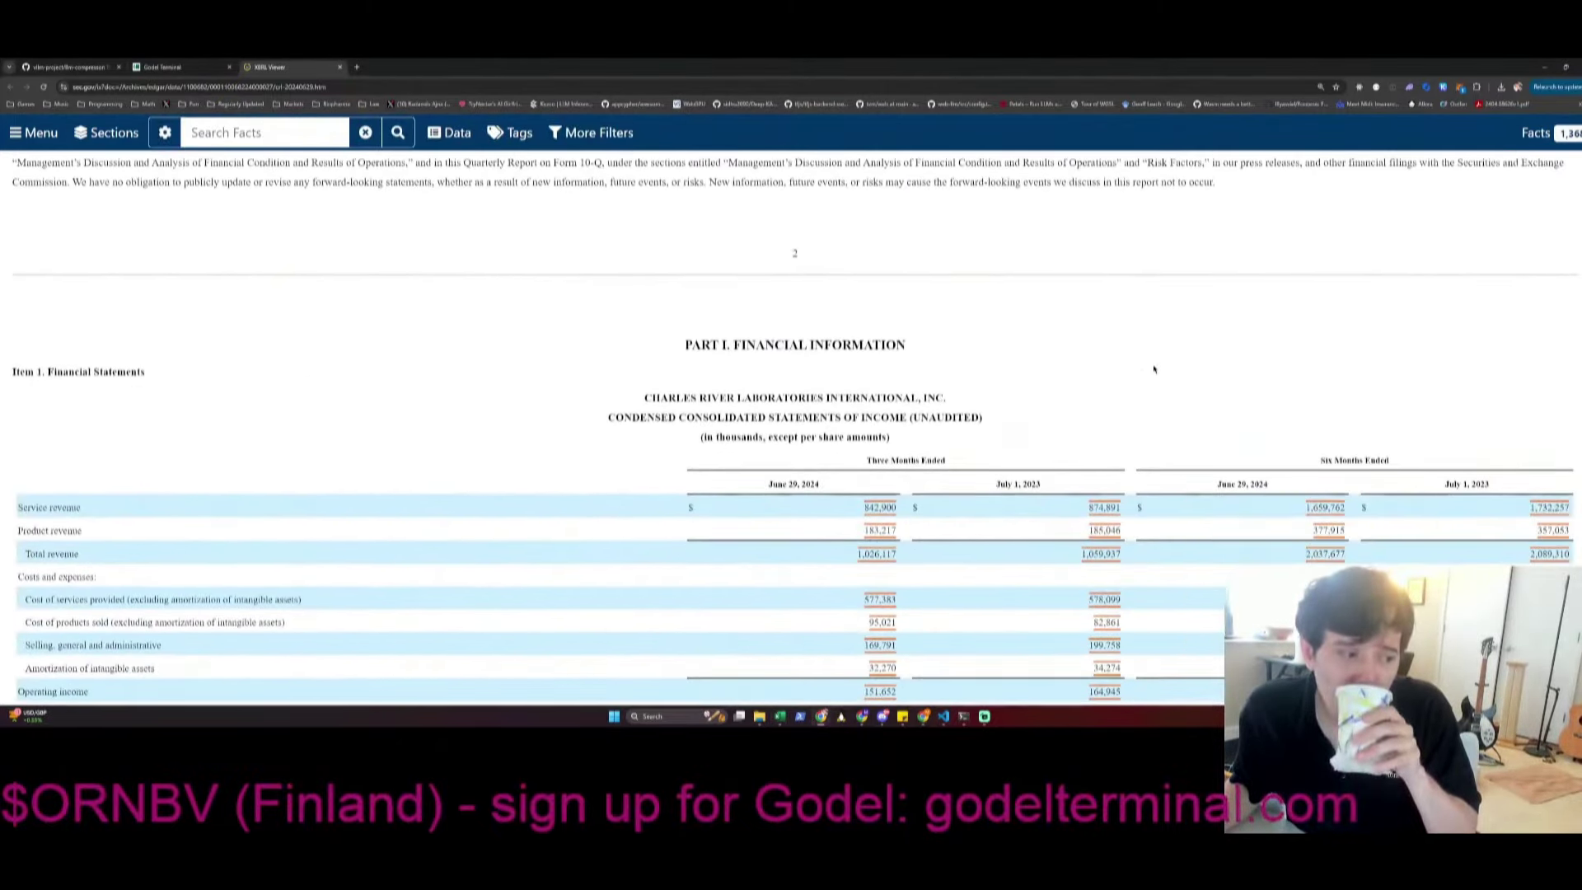
pyautogui.scroll(-2, 1153, 369)
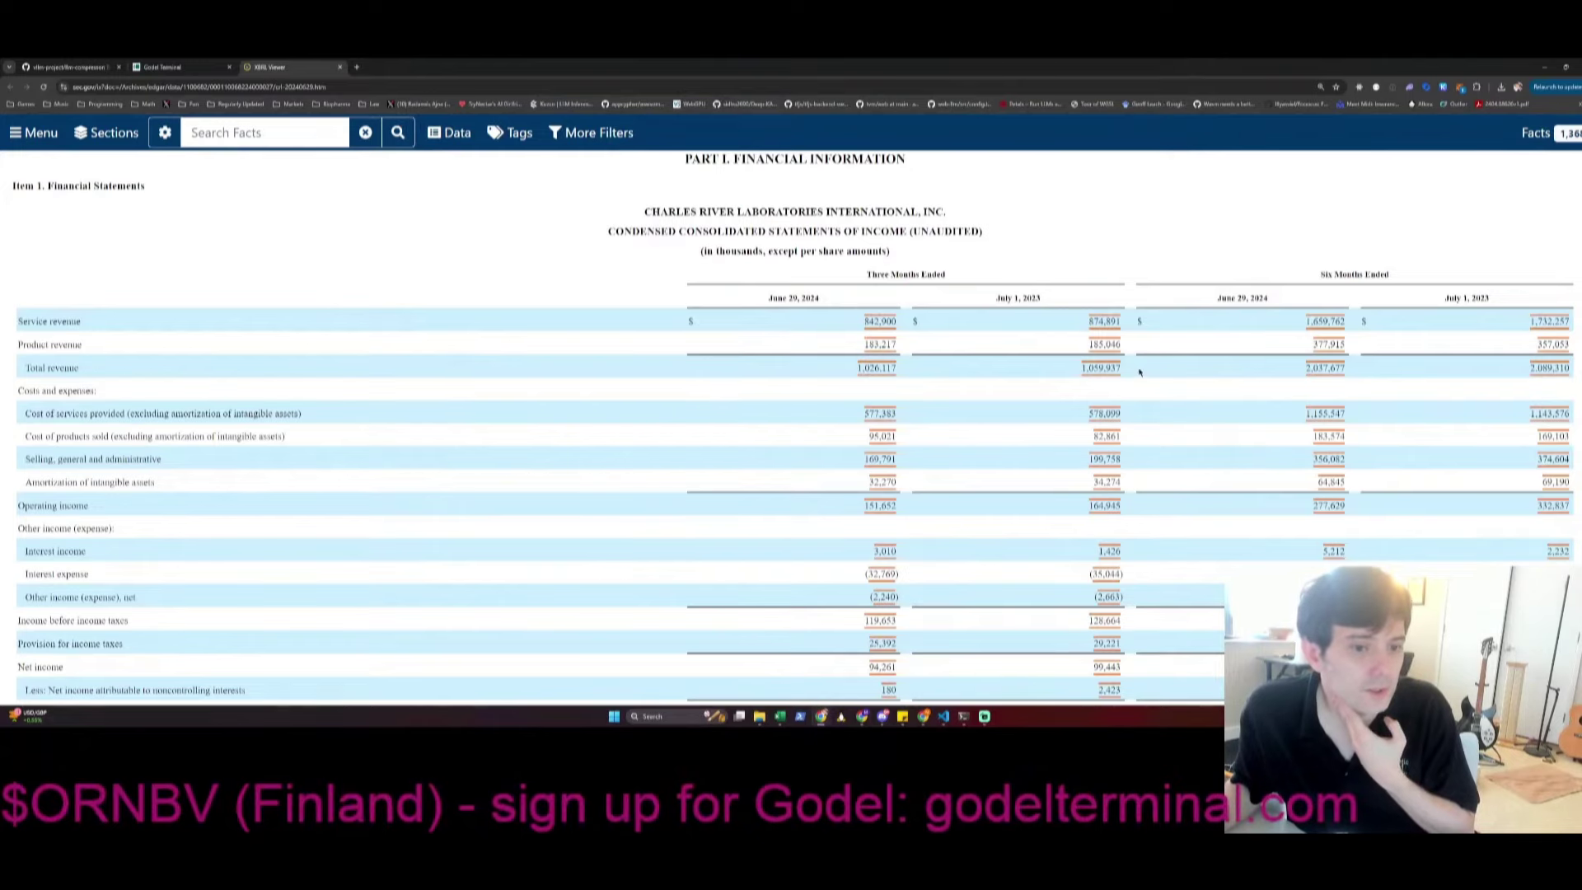
pyautogui.scroll(-3, 1140, 373)
pyautogui.scroll(-3, 1139, 372)
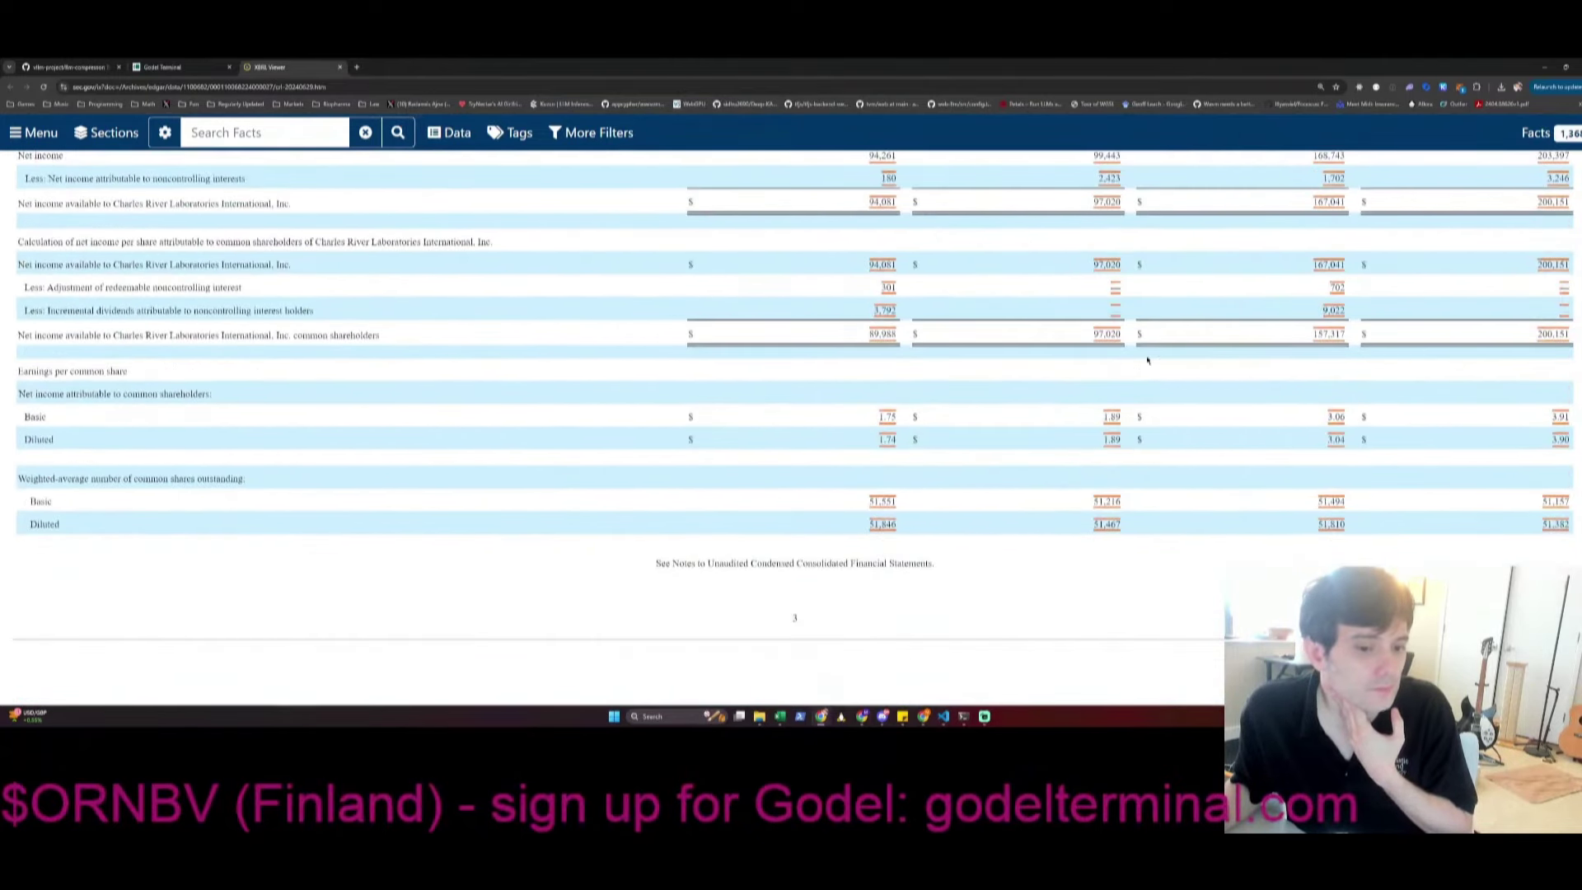
pyautogui.scroll(5, 1148, 360)
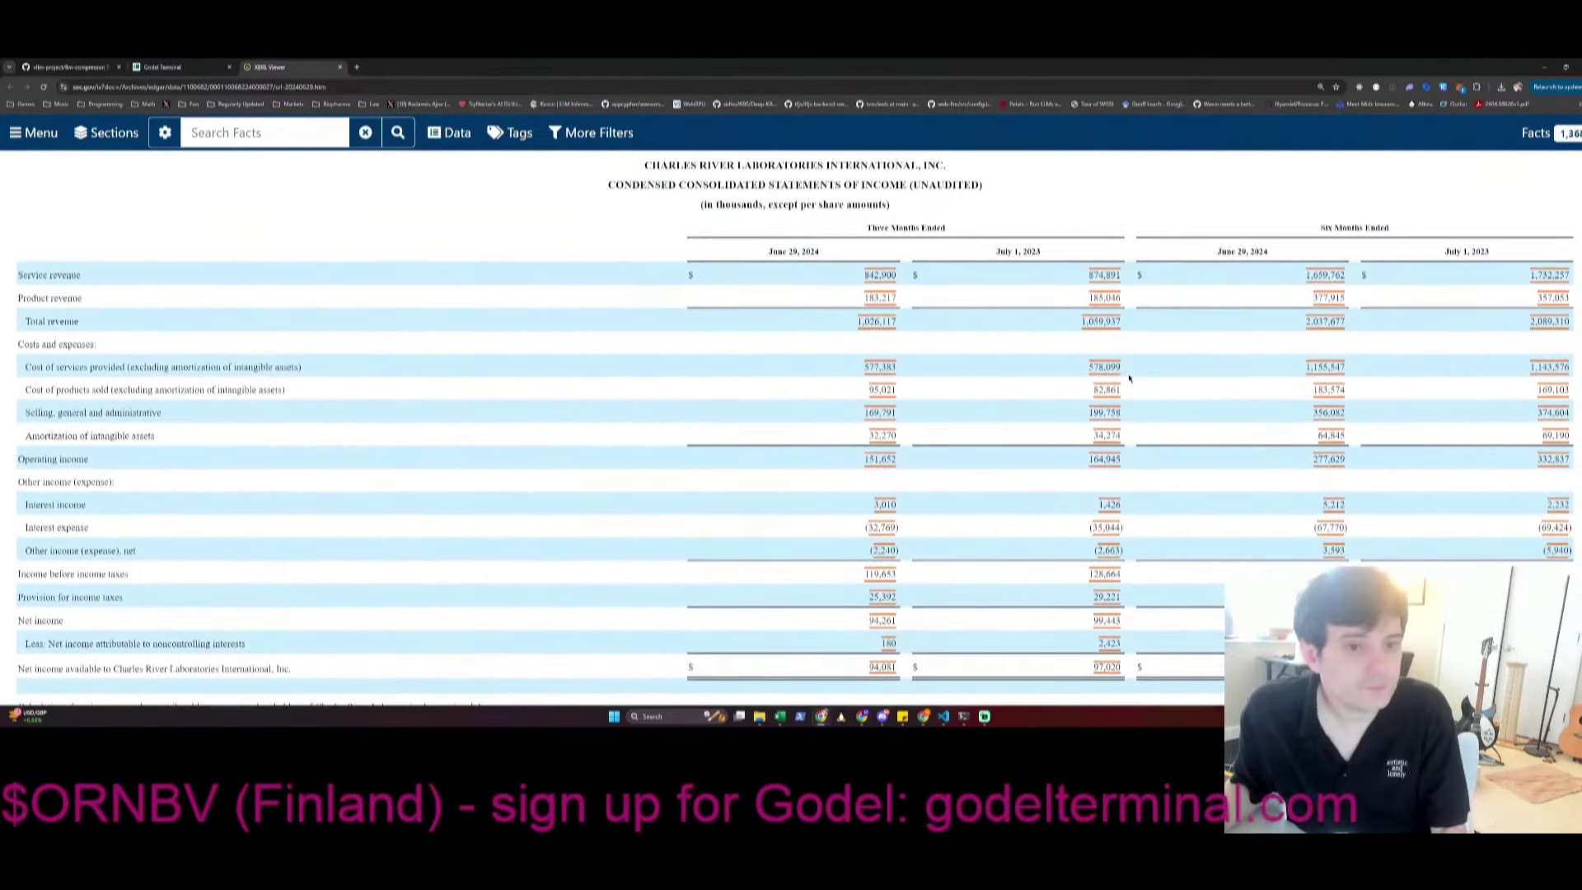
# Return to the Excel workbook and add a new sheet named Model
pyautogui.hotkey('alt', 'Tab')
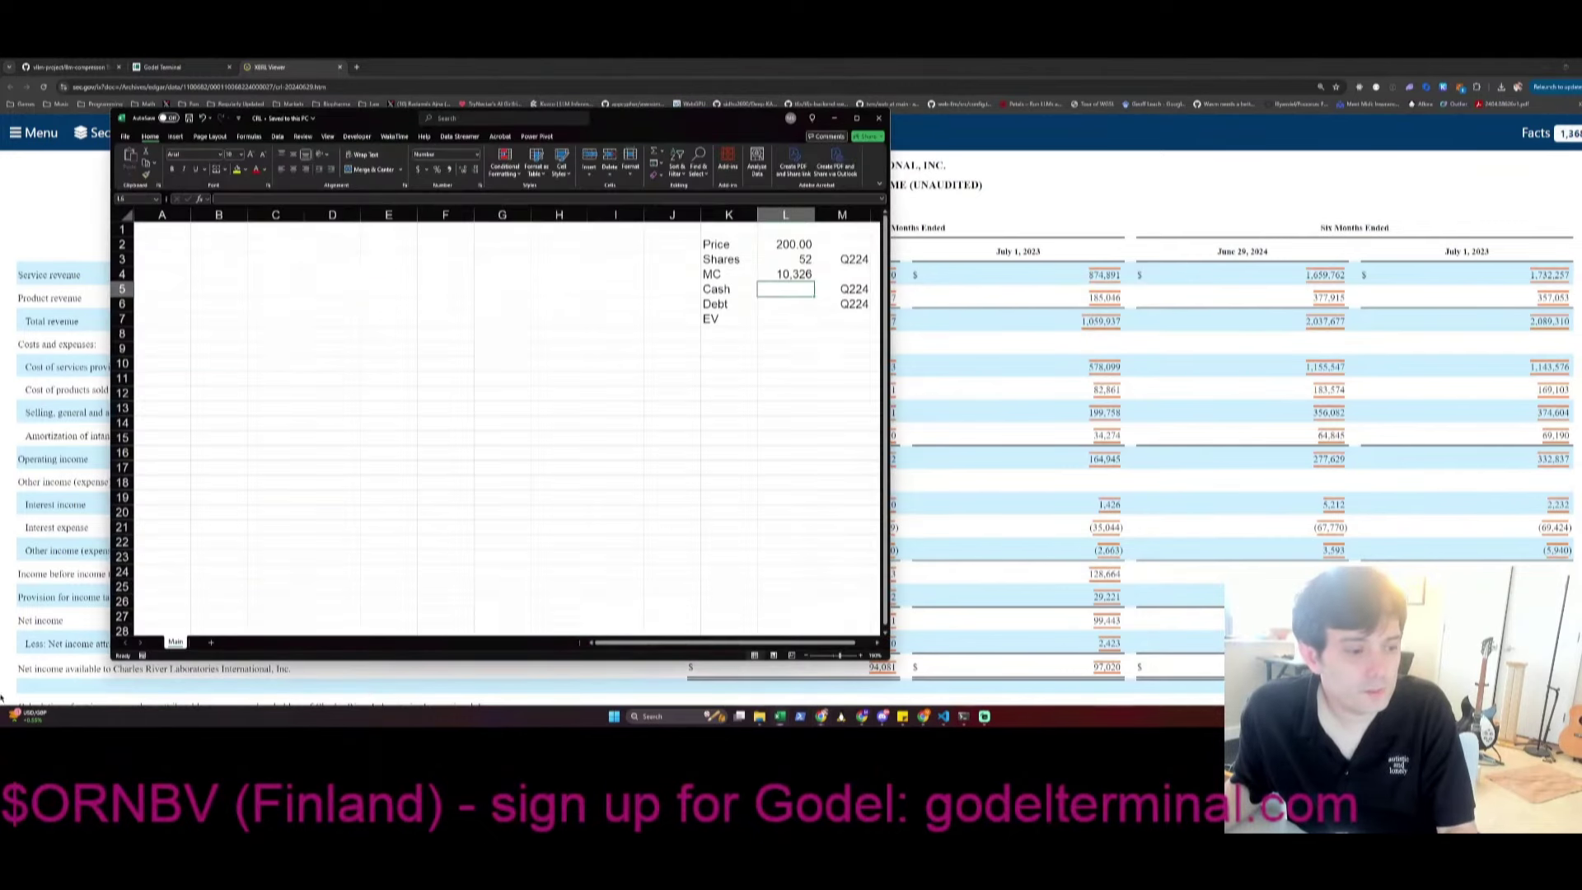
pyautogui.click(211, 643)
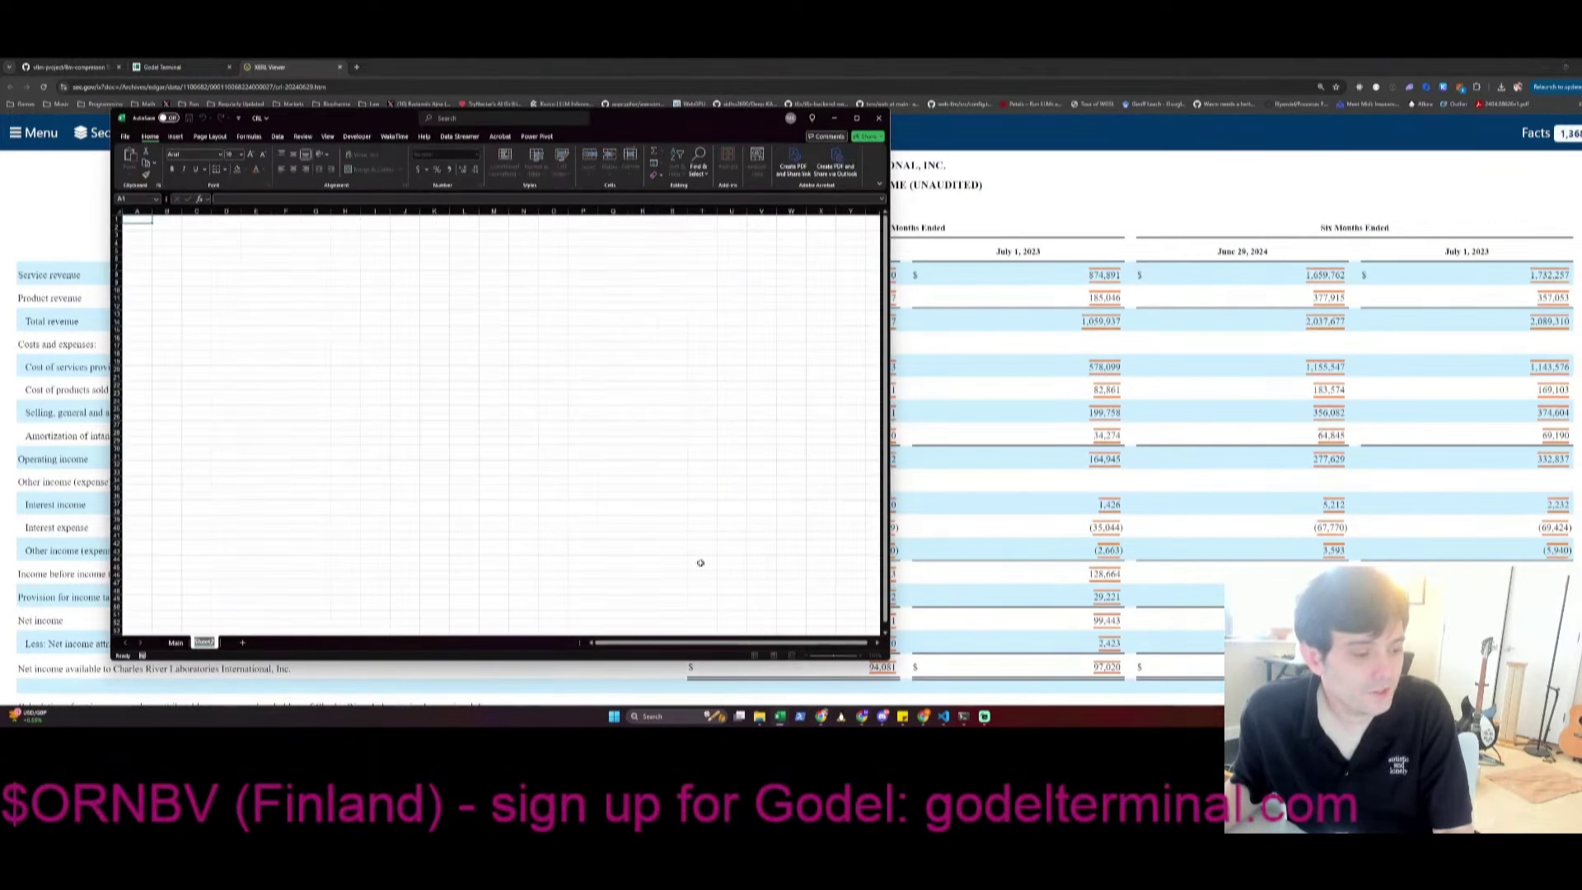
pyautogui.write('Model')
pyautogui.press('Return')
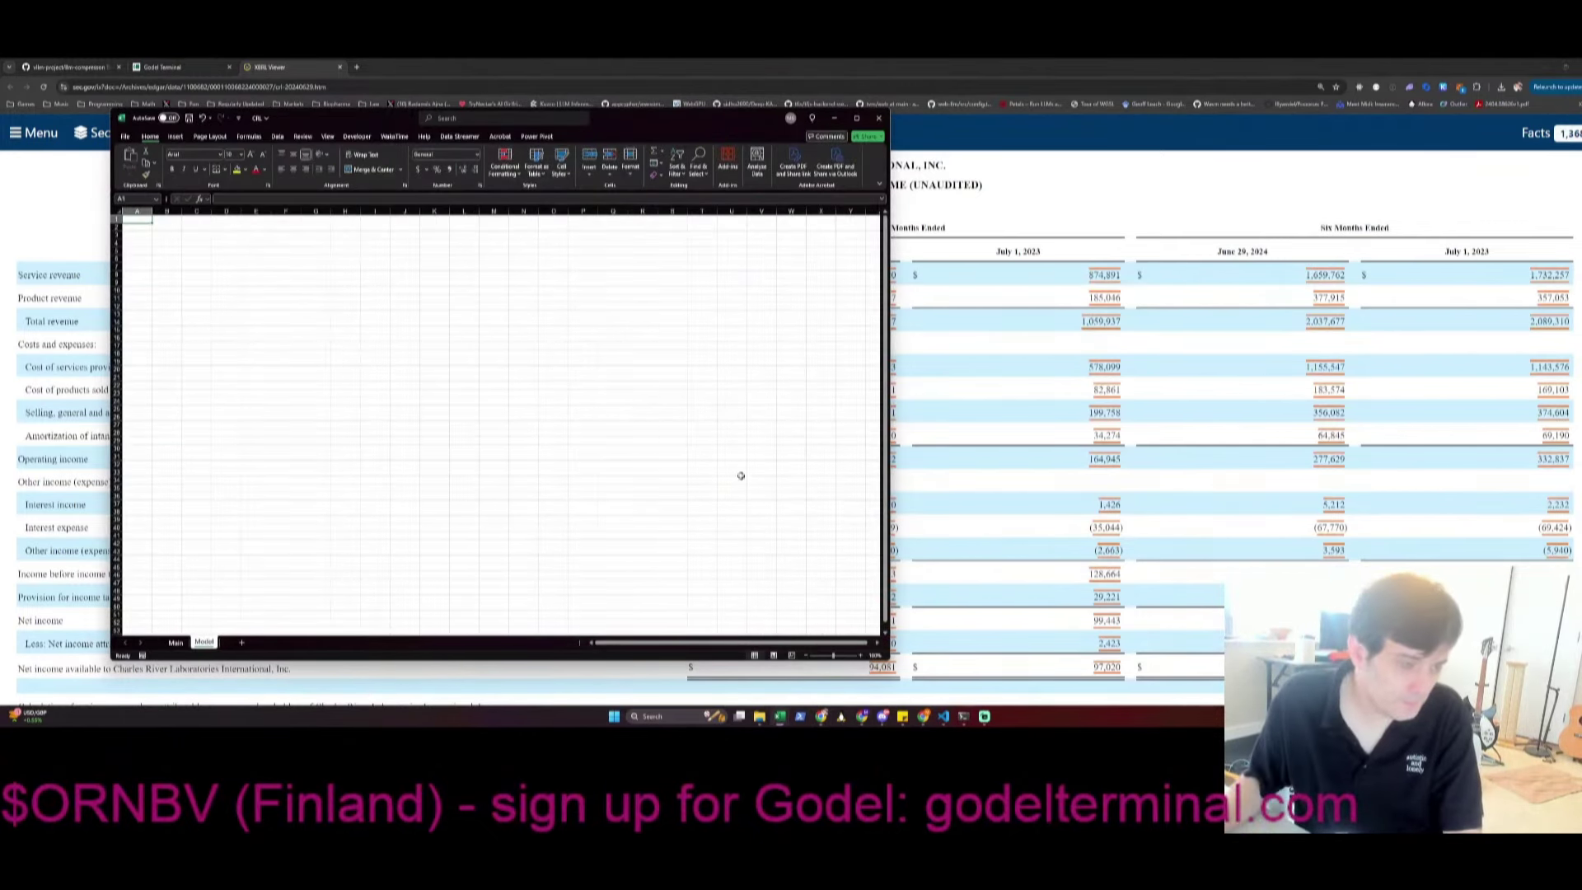
# Enter Main in A1 and the row label Revenue in B3 of the Model sheet
pyautogui.scroll(4, 740, 476)
pyautogui.write('Main')
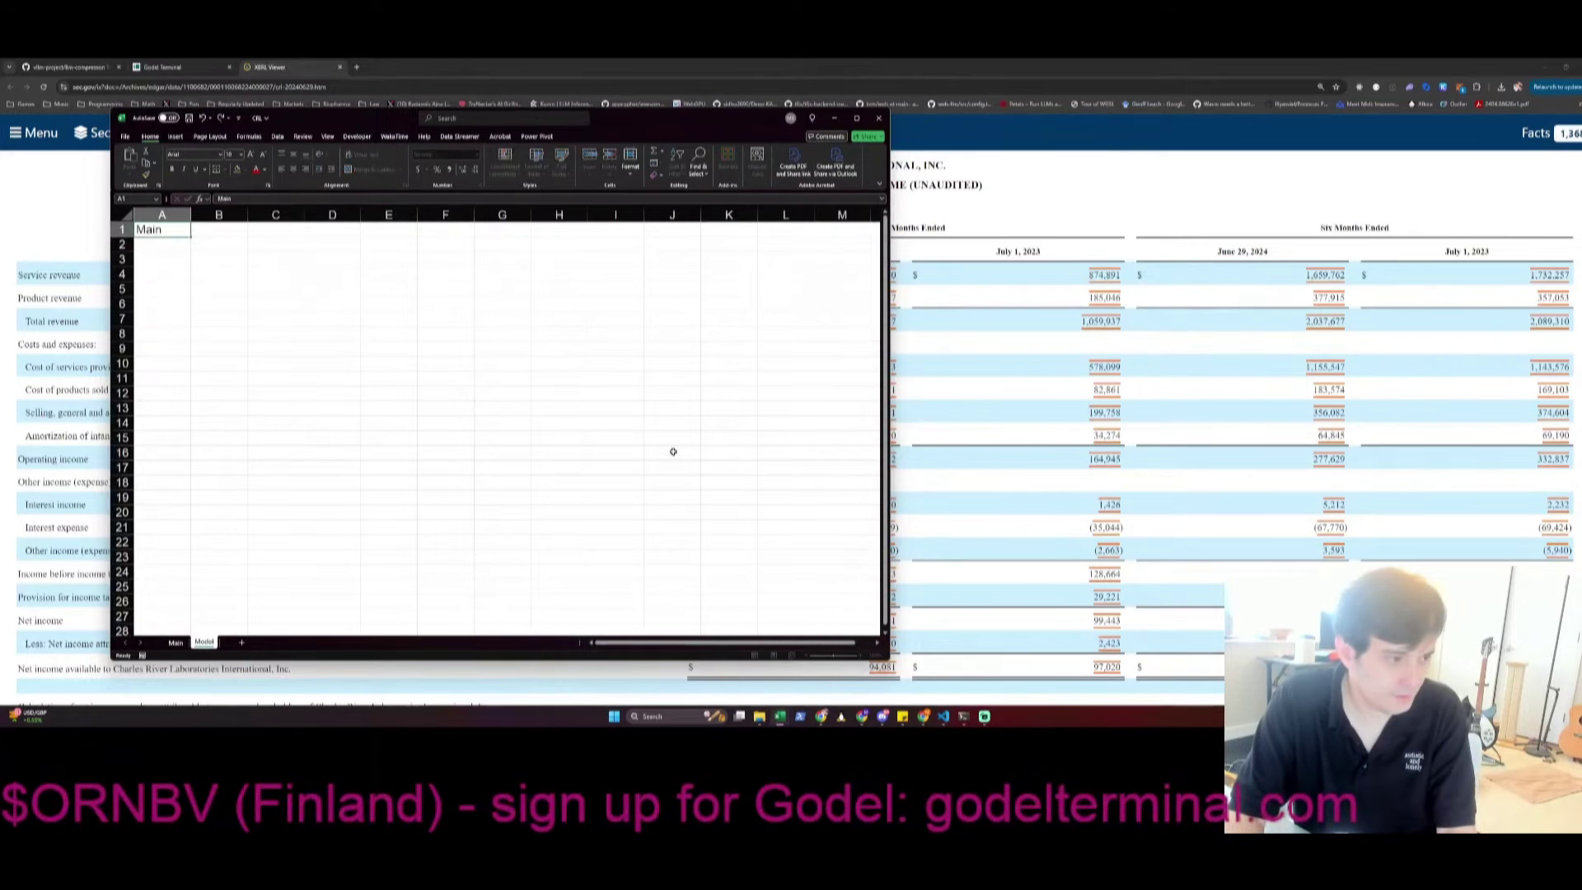
pyautogui.press('Return')
pyautogui.press('Down')
pyautogui.press('Right')
pyautogui.write('Rev')
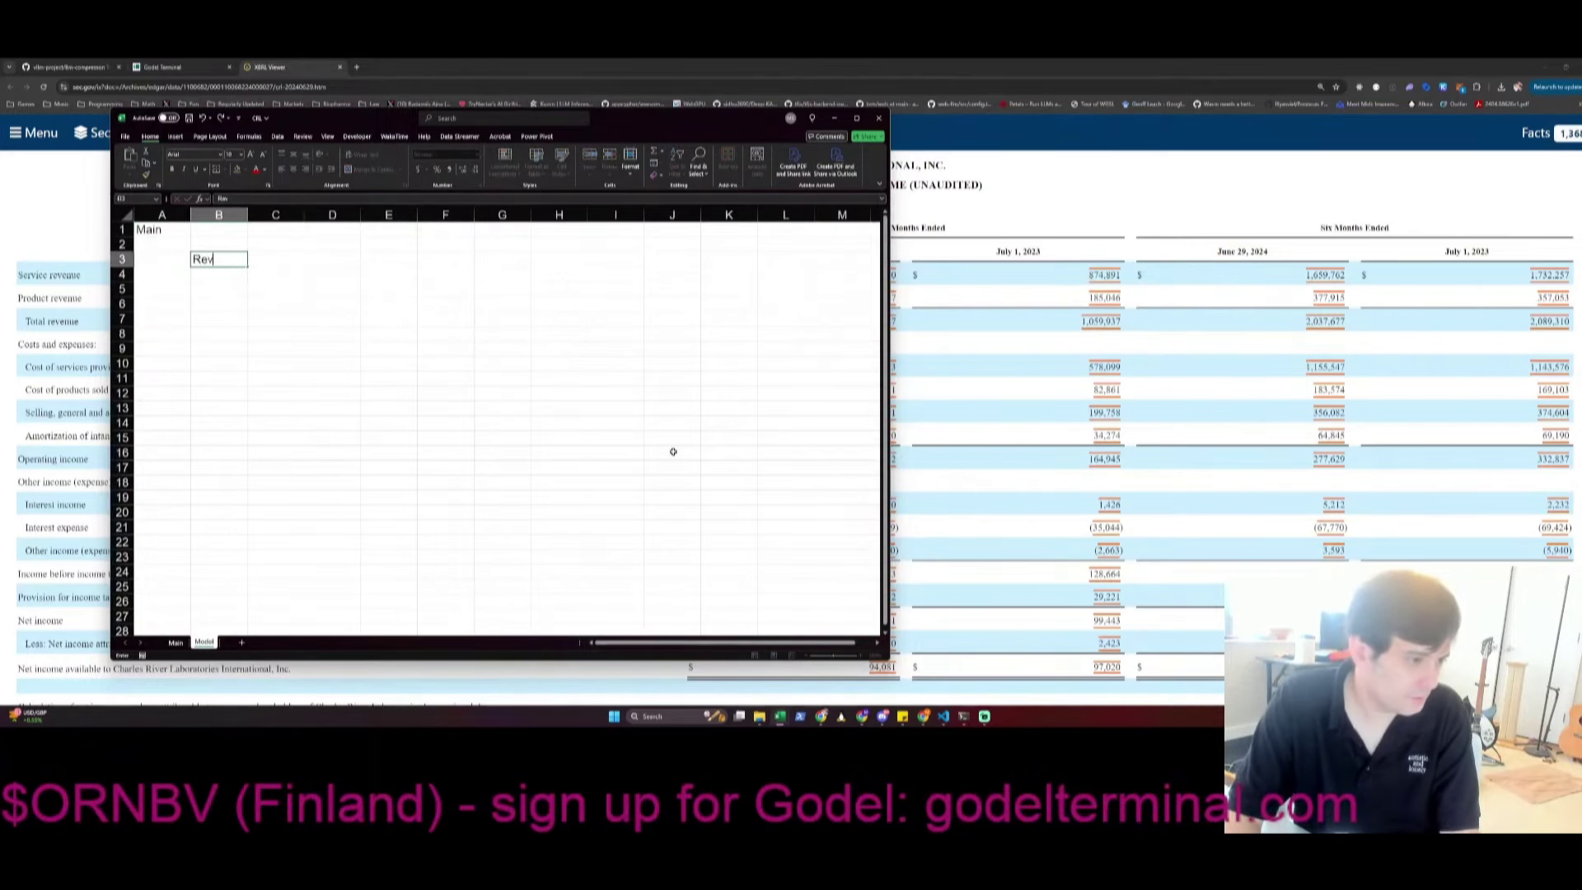
pyautogui.write('enue')
# Enter the 2022 quarter headings Q122, Q222, Q322 and Q422 in C2:F2
pyautogui.press('Up')
pyautogui.press('Right')
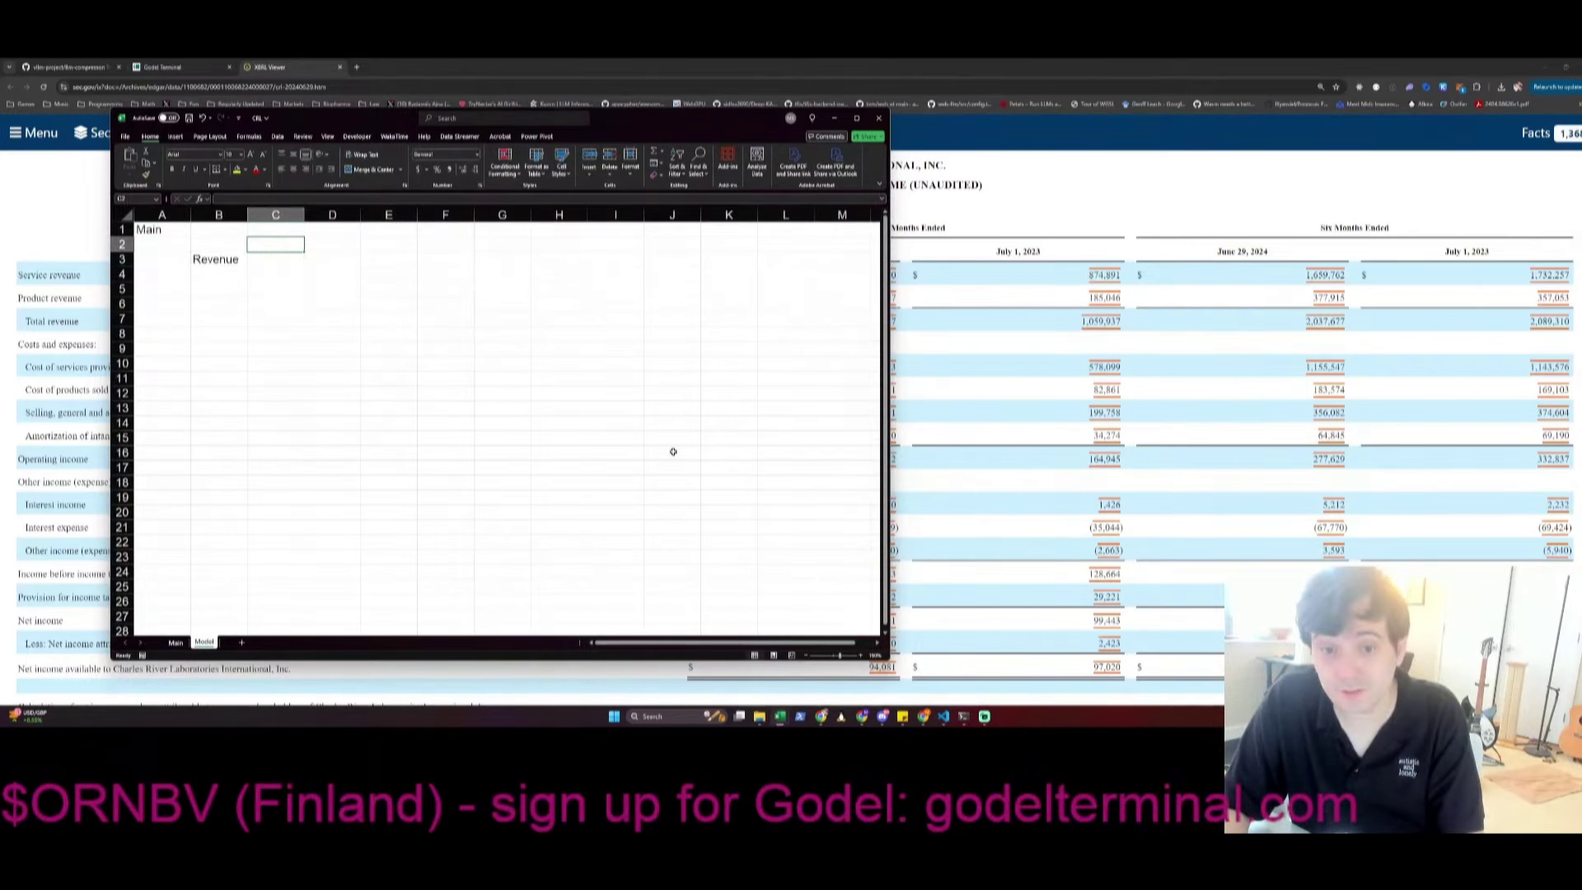
pyautogui.write('Q122')
pyautogui.press('Tab')
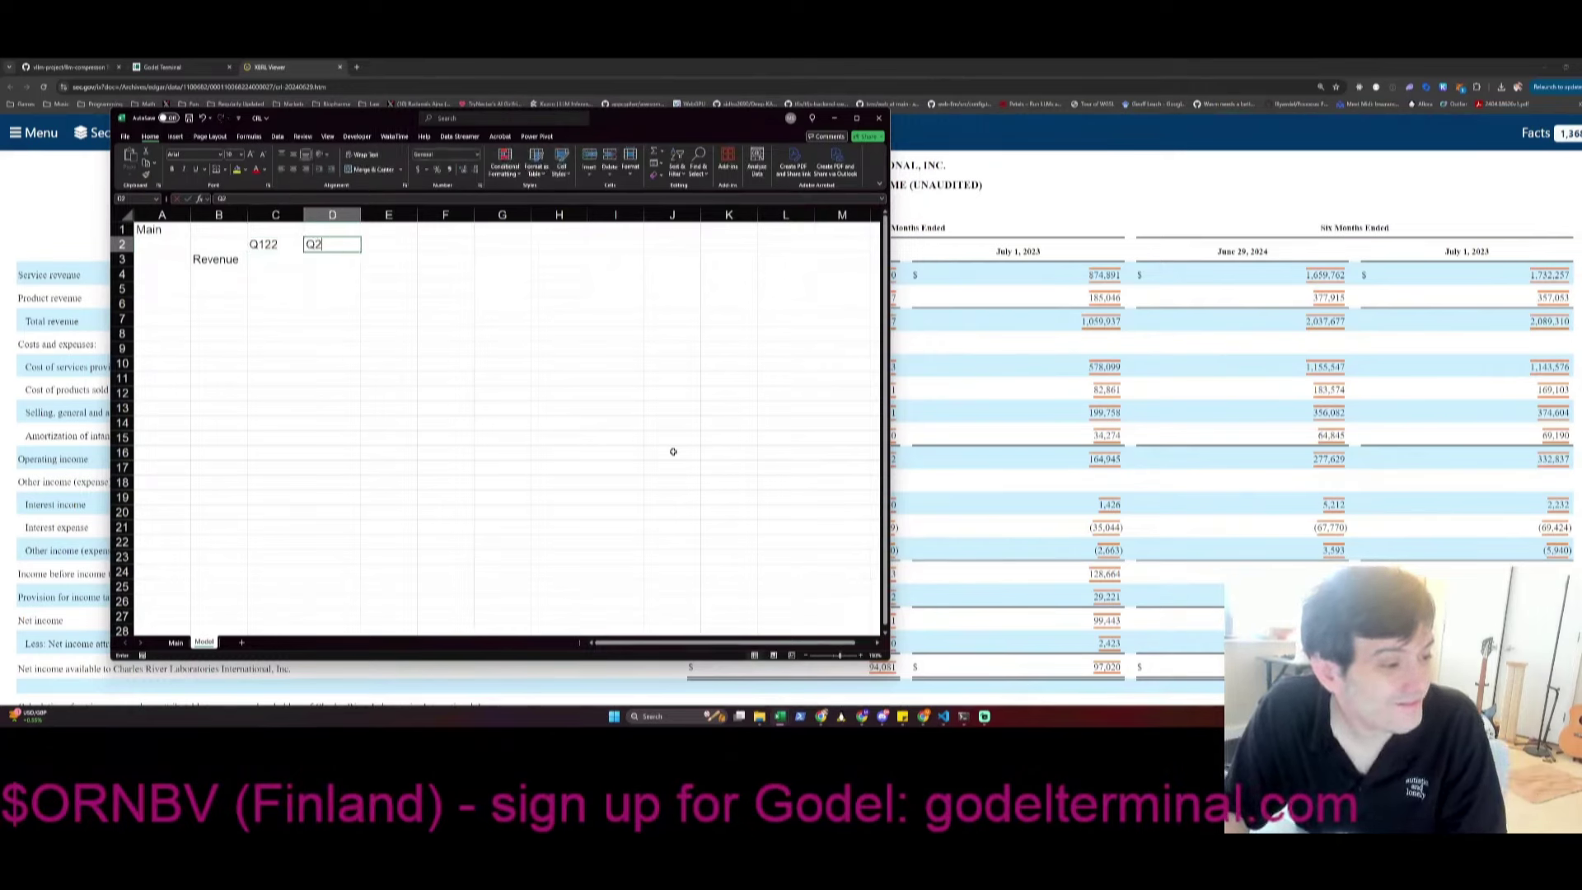
pyautogui.write('Q222')
pyautogui.press('Tab')
pyautogui.write('Q322')
pyautogui.press('Tab')
pyautogui.write('Q422')
pyautogui.press('Tab')
# Continue row 2 with the 2023 quarter headings Q123, Q223, Q323 and Q423 in G2:J2
pyautogui.write('Q12')
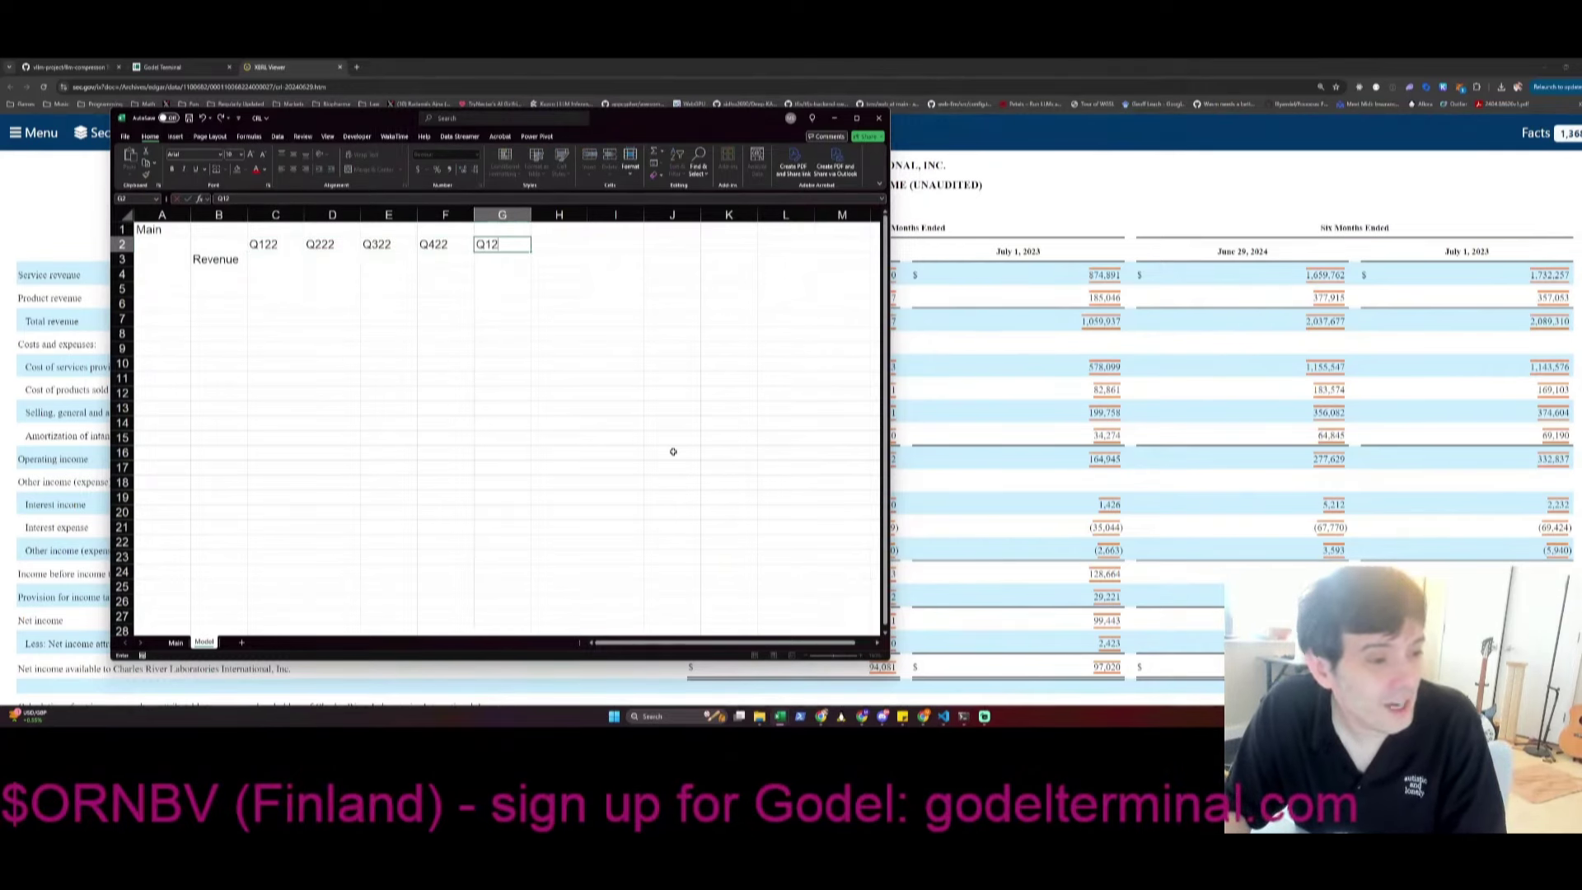
pyautogui.write('3')
pyautogui.press('Tab')
pyautogui.write('Q')
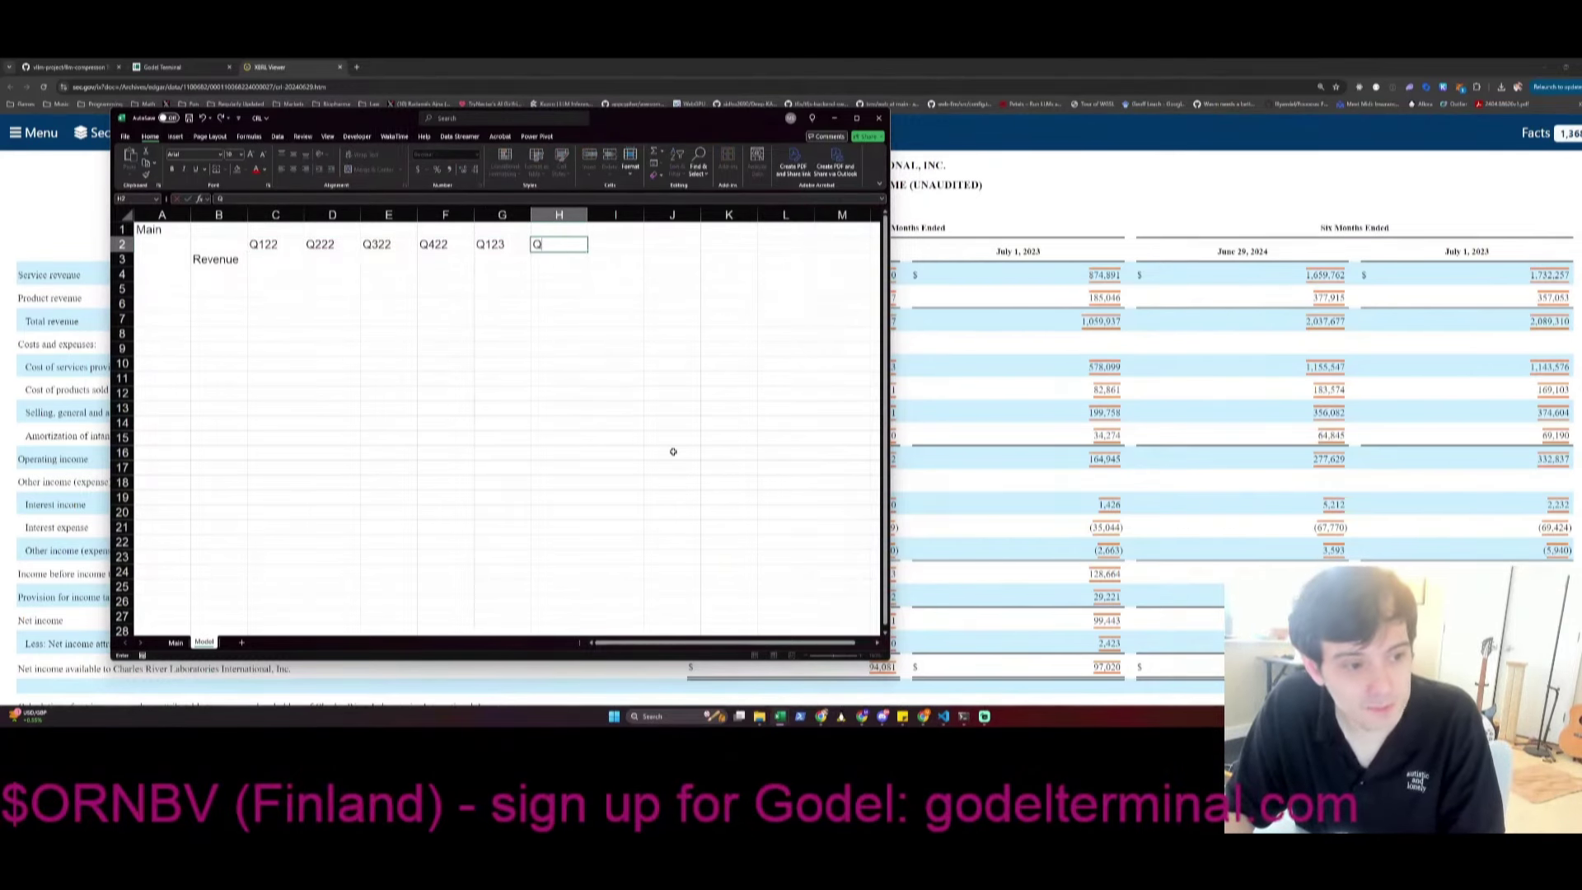
pyautogui.write('223')
pyautogui.press('Tab')
pyautogui.write('Q323')
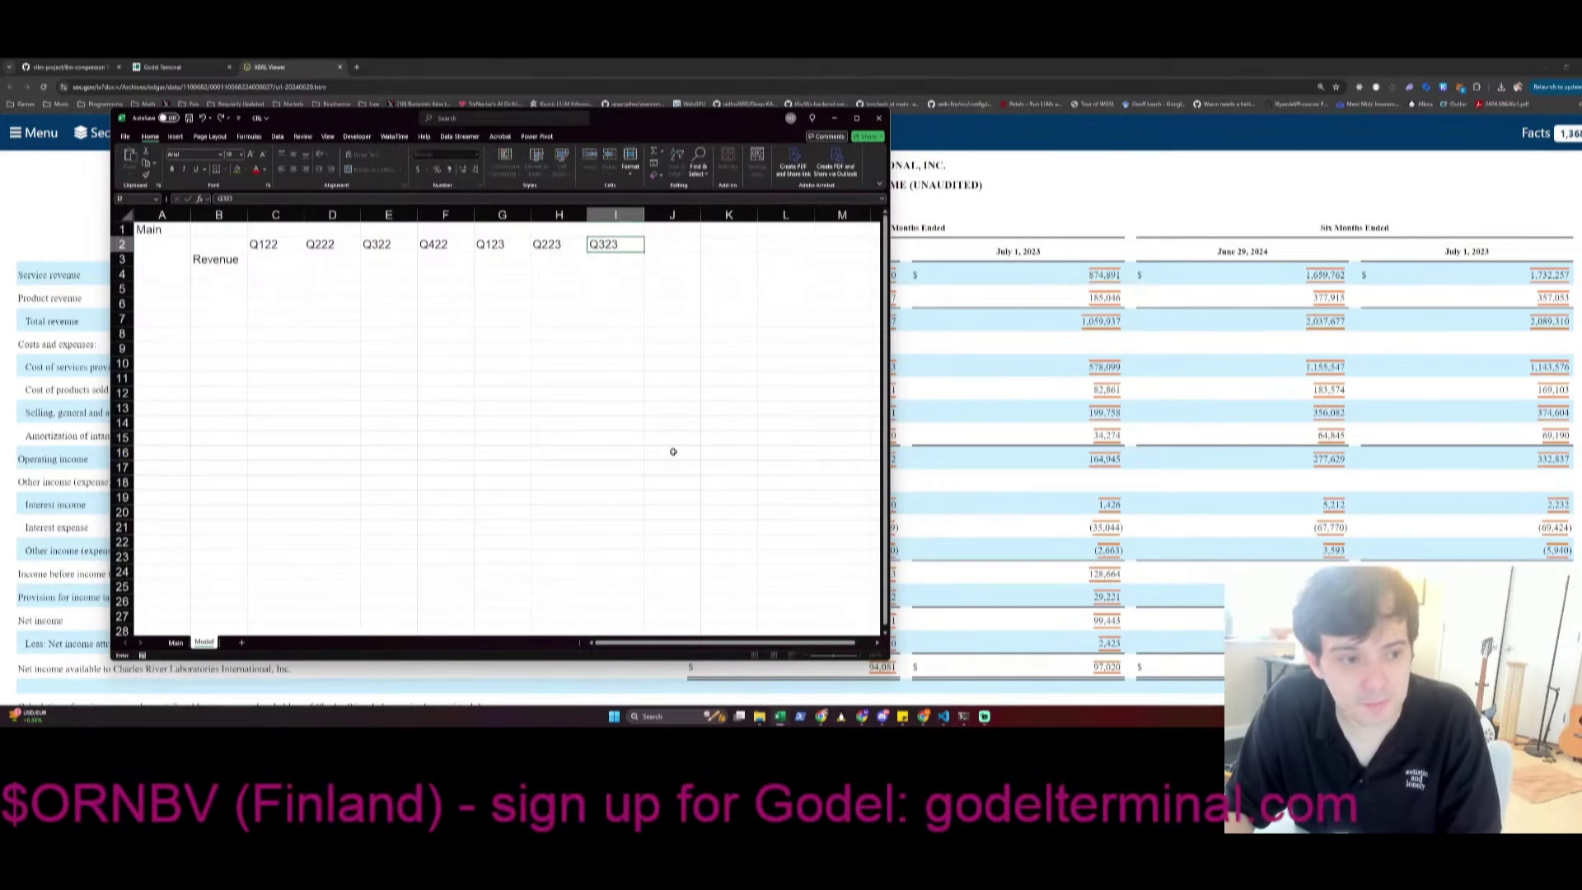
pyautogui.press('Tab')
pyautogui.write('Q')
pyautogui.press('Tab')
# Add the 2024 quarter headings Q124, Q224, Q324 and Q424 in K2:N2
pyautogui.write('Q')
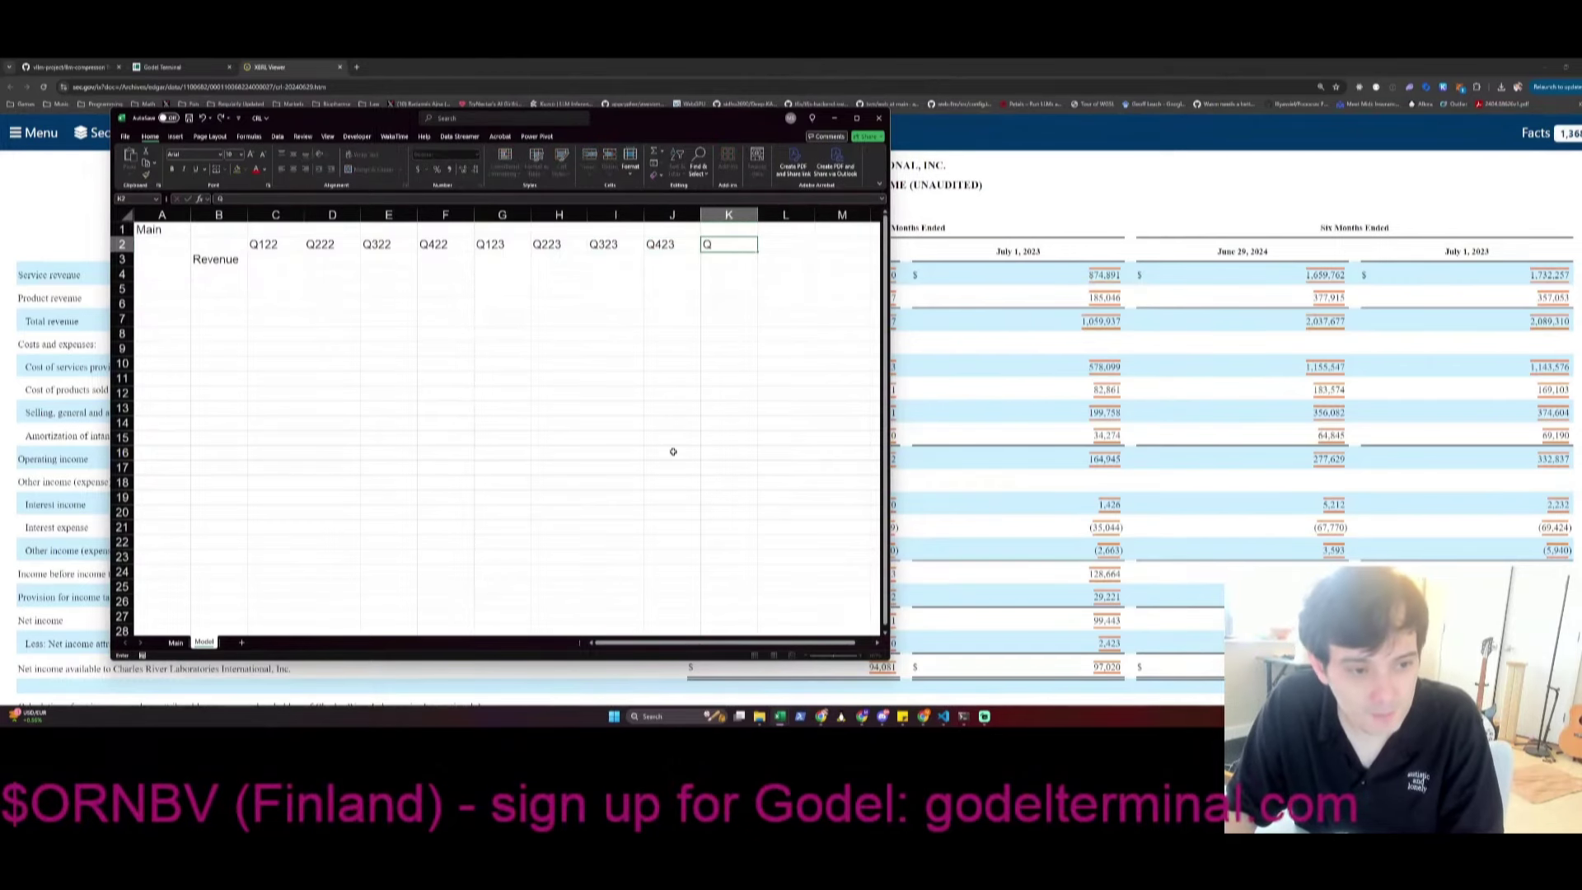
pyautogui.write('124')
pyautogui.press('Tab')
pyautogui.write('Q224')
pyautogui.press('Tab')
pyautogui.write('Q324')
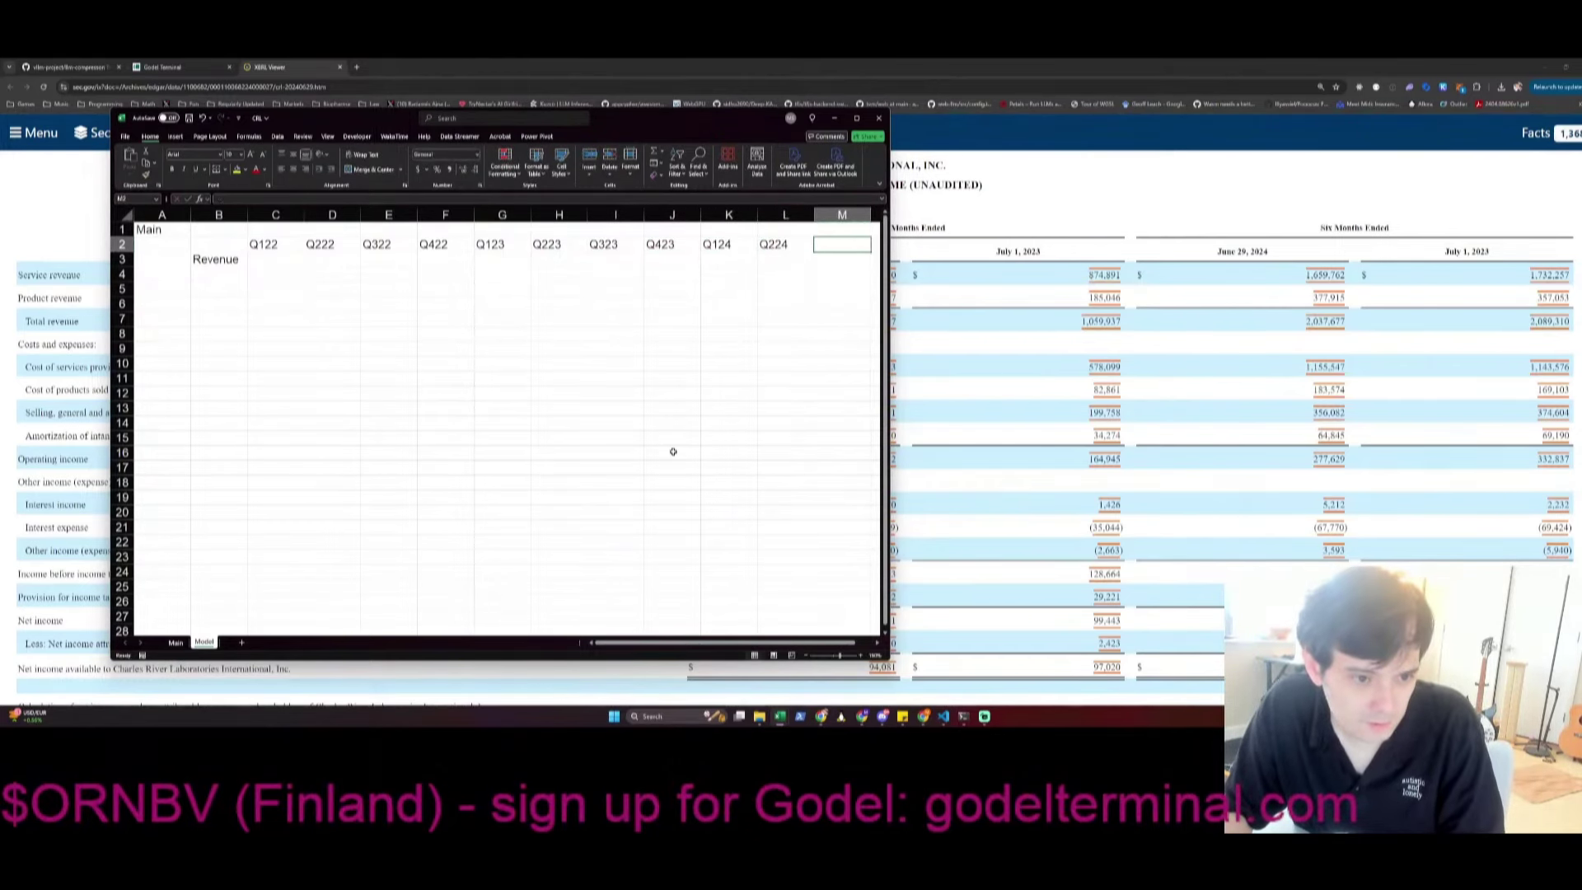
pyautogui.press('Tab')
pyautogui.write('Q424')
pyautogui.press('Tab')
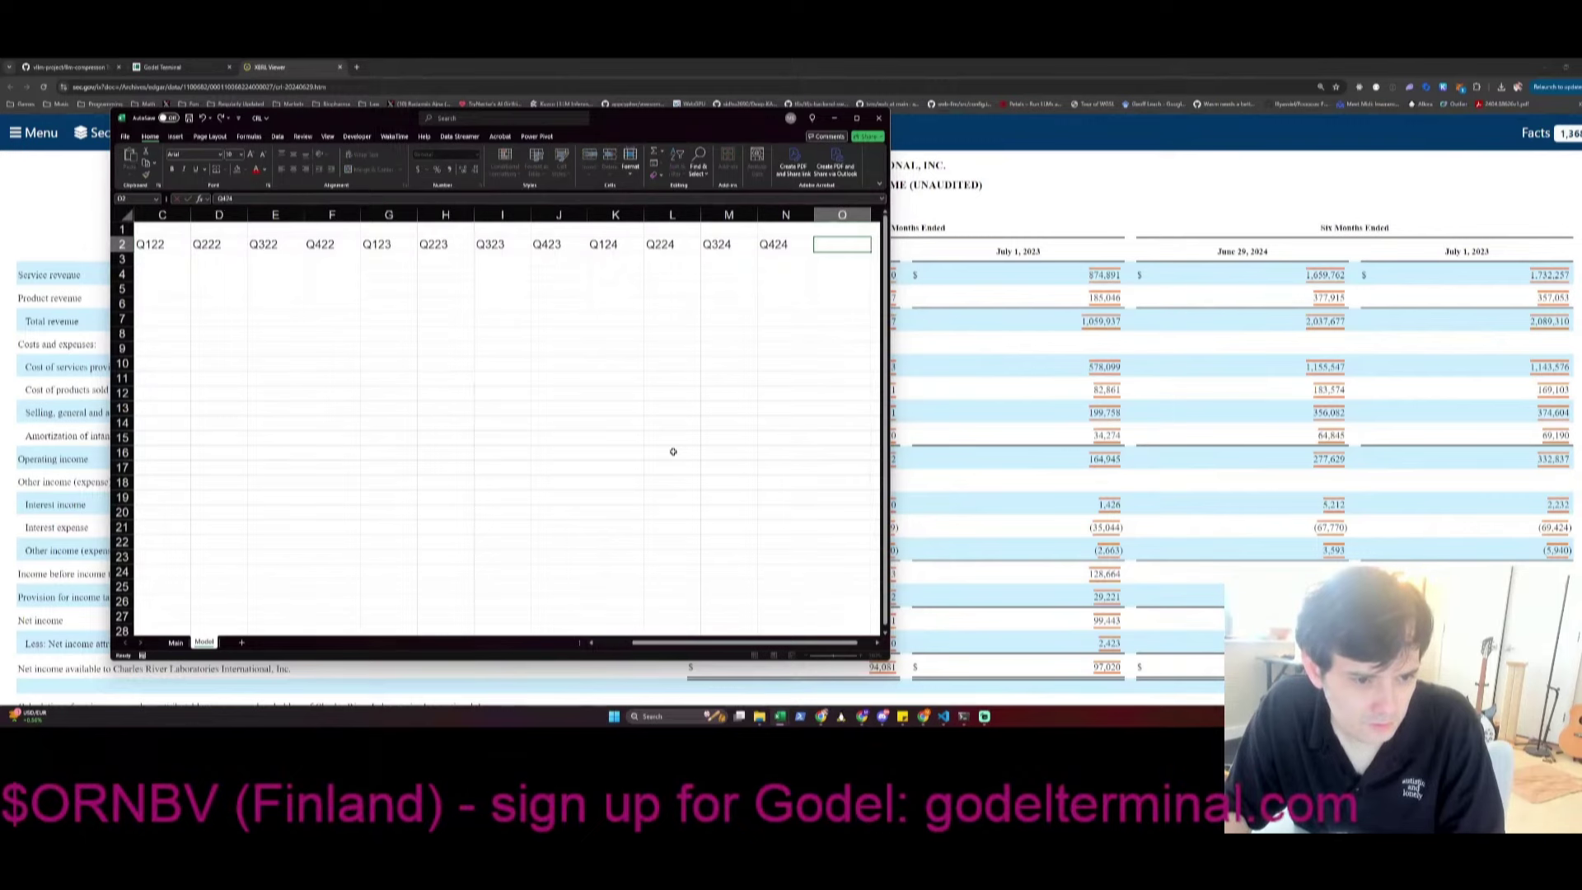
# Freeze the panes at C3 to hold the quarter headings and row labels in place
pyautogui.hotkey('ctrl', 'Home')
pyautogui.press('Down')
pyautogui.press('Down')
pyautogui.press('Right')
pyautogui.press('Right')
pyautogui.hotkey('alt', 'w')
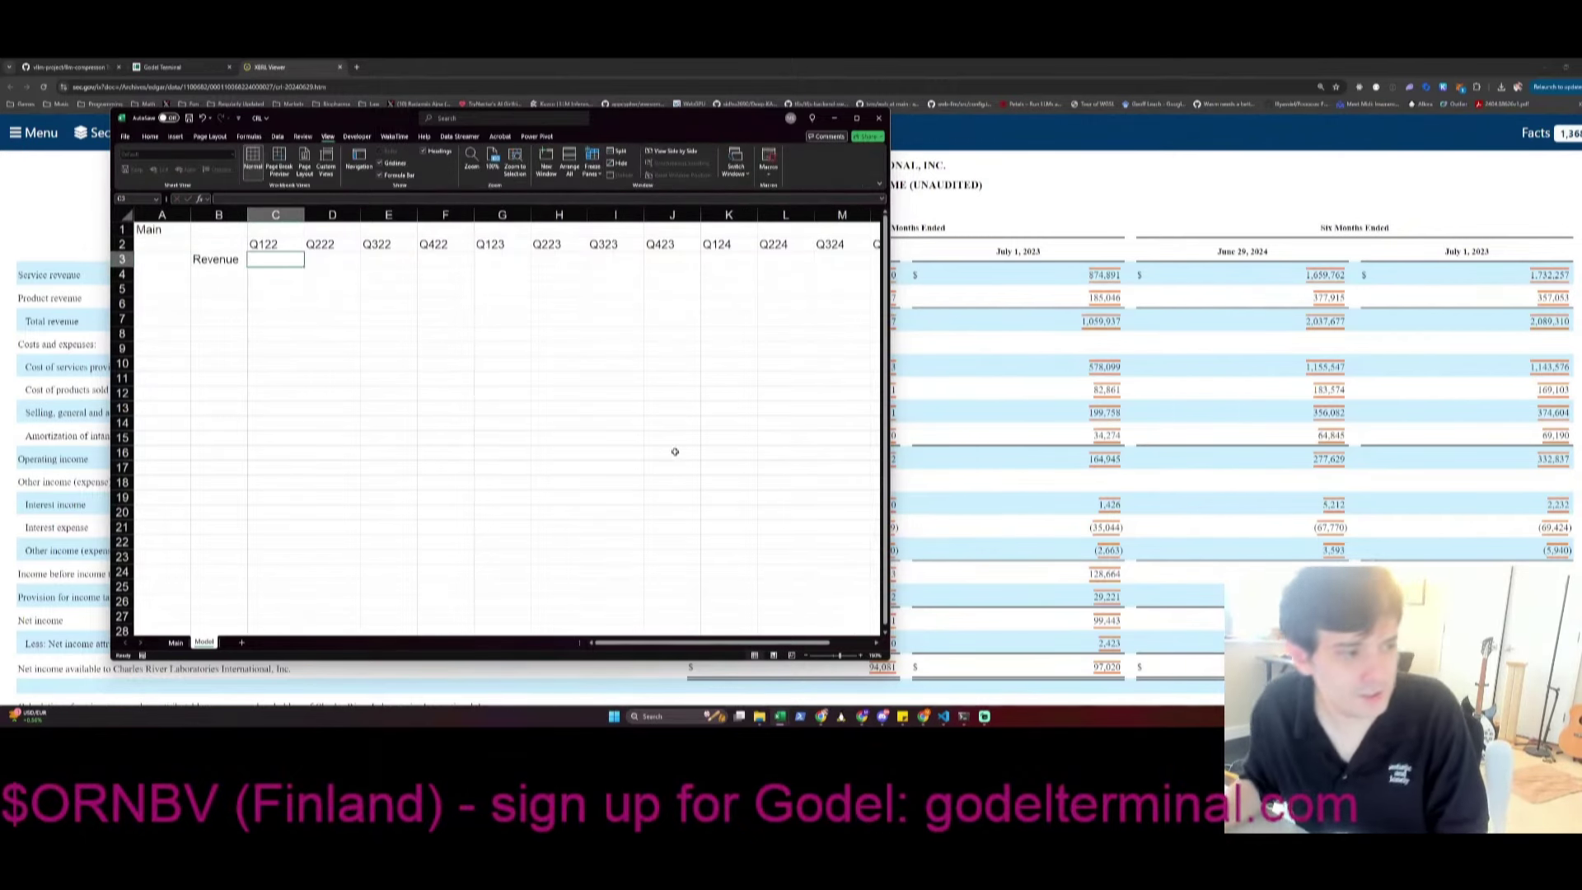
# Narrow column A and right-align the quarter columns from C through N
pyautogui.moveTo(190, 215)
pyautogui.mouseDown()
pyautogui.moveTo(165, 215)
pyautogui.moveTo(865, 226)
pyautogui.mouseUp()
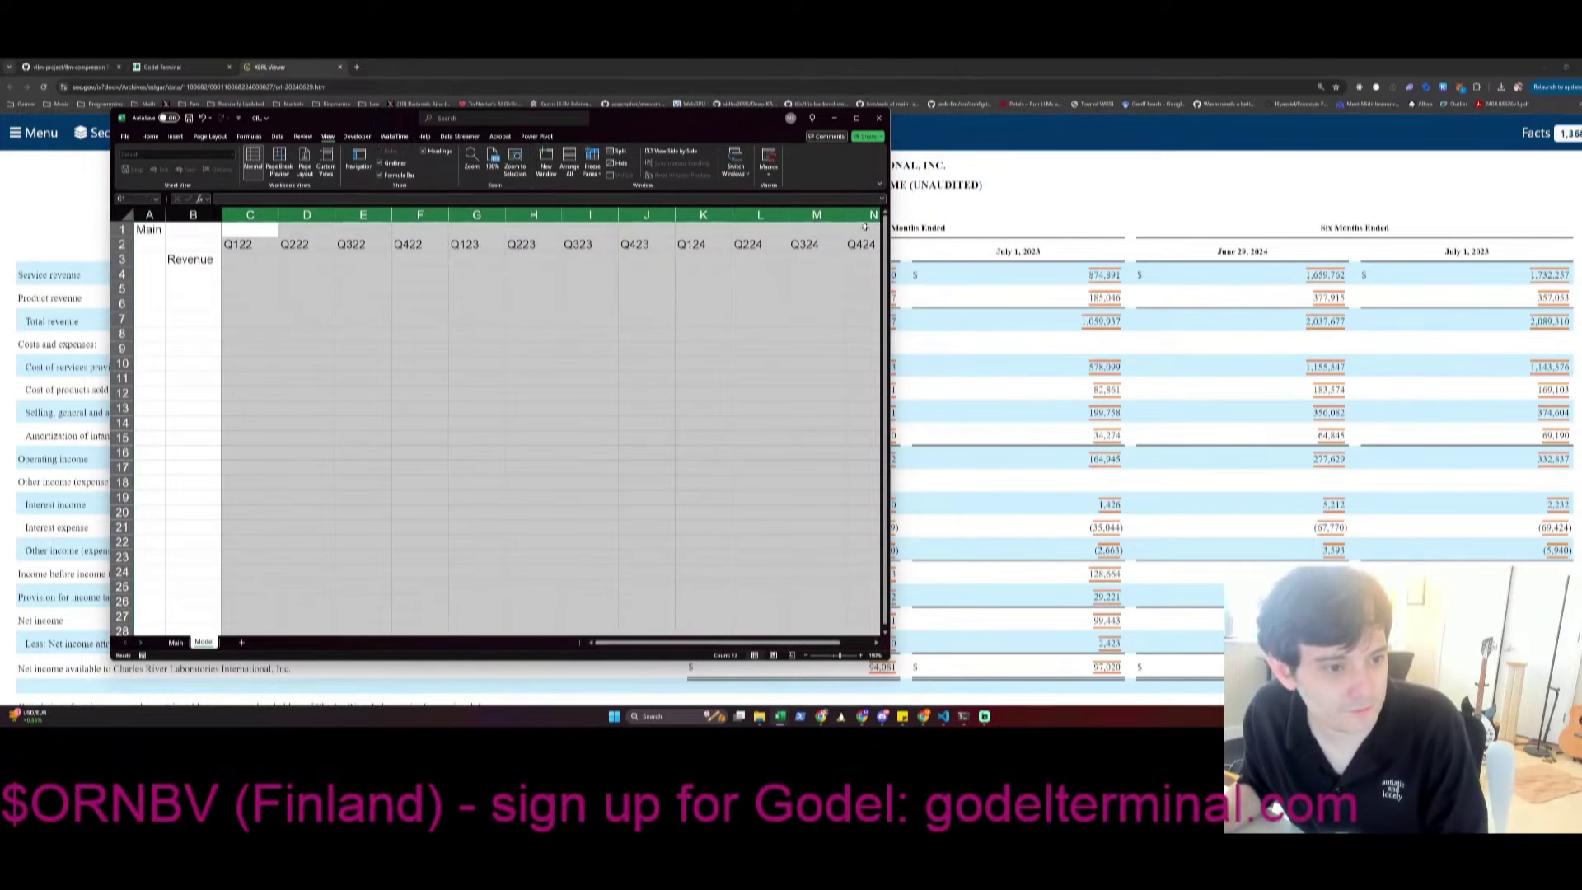
pyautogui.hotkey('alt', 'h')
pyautogui.press('a')
pyautogui.press('r')
# Insert a blank row at row 3, above the Revenue row
pyautogui.click(544, 341)
pyautogui.press('Left')
pyautogui.press('Left')
pyautogui.press('Up')
pyautogui.press('Up')
pyautogui.press('Up')
pyautogui.press('Up')
pyautogui.press('Up')
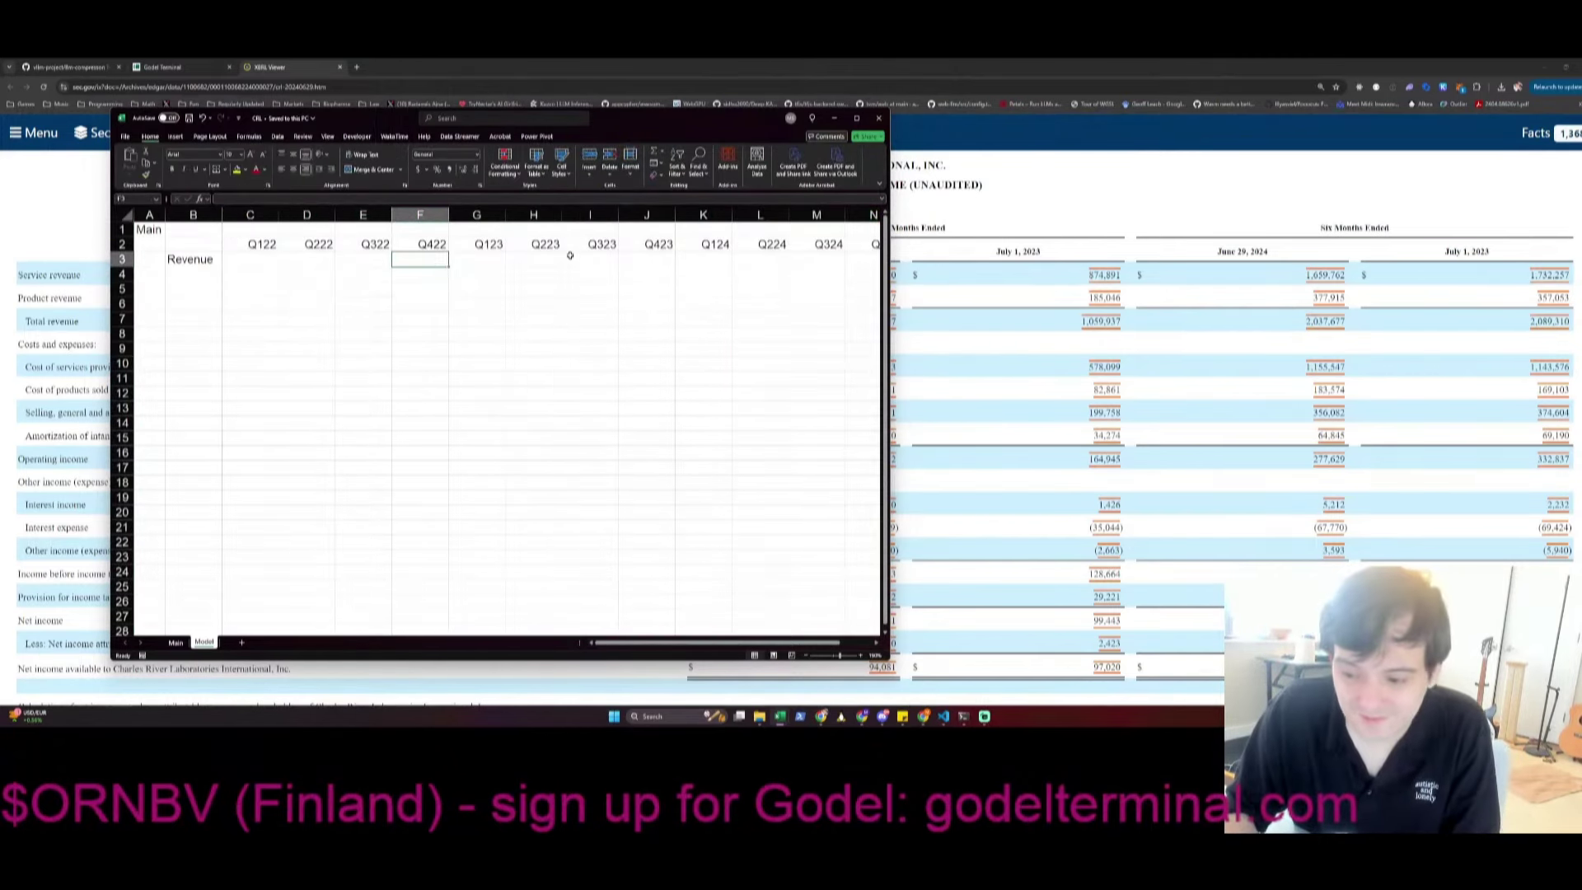
pyautogui.hotkey('shift', 'space')
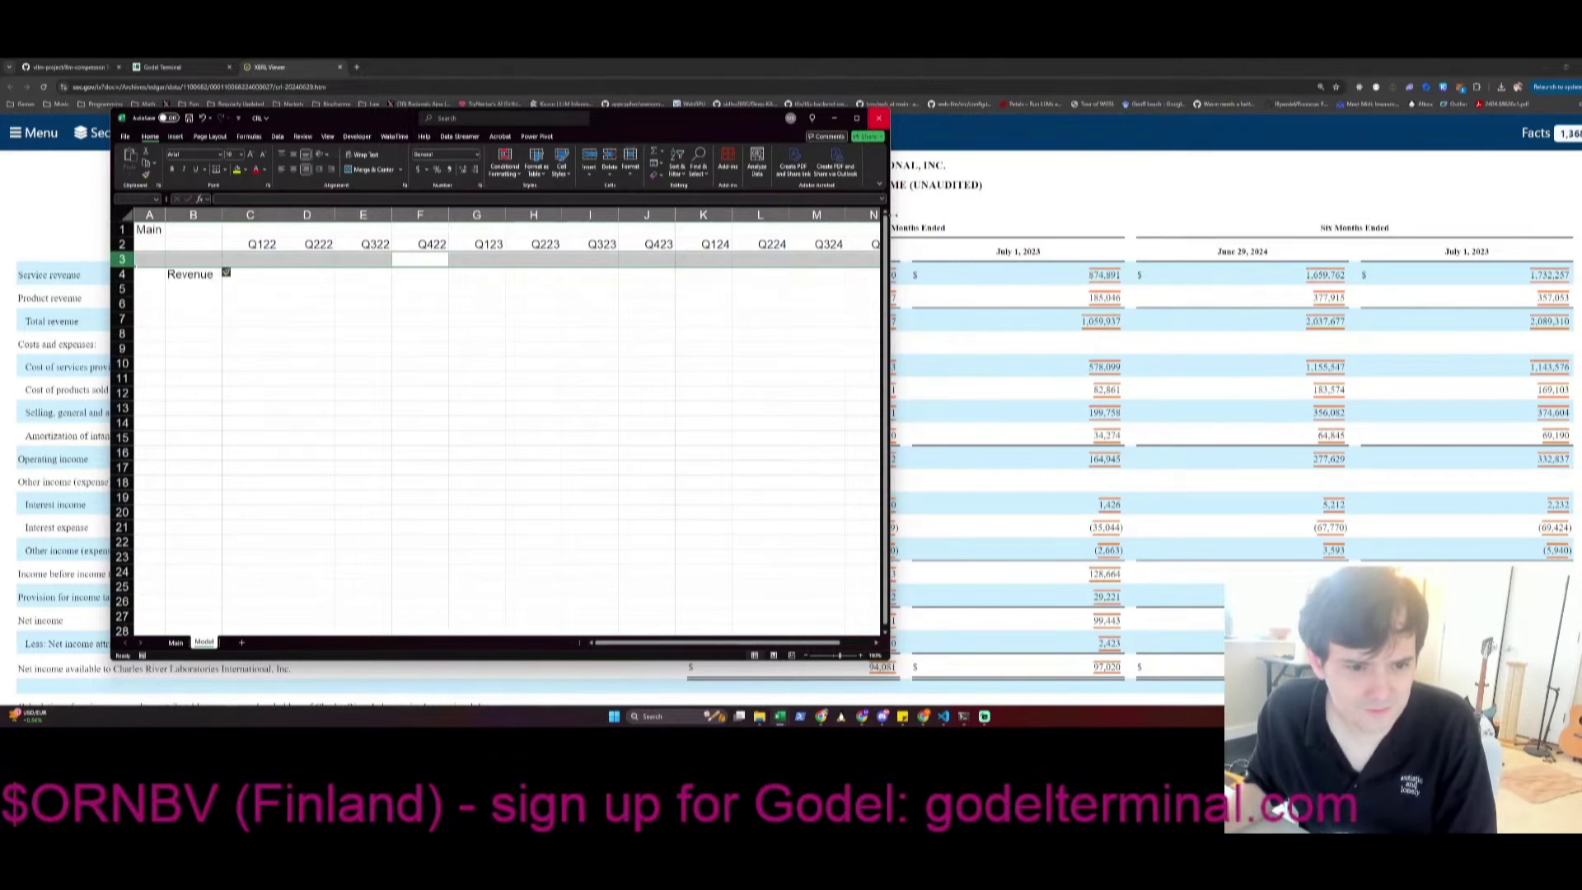
# Narrow and reposition the Excel window to uncover the 10-Q's three-month figures, and select B3
pyautogui.hotkey('alt', 'Tab')
pyautogui.hotkey('alt', 'Tab')
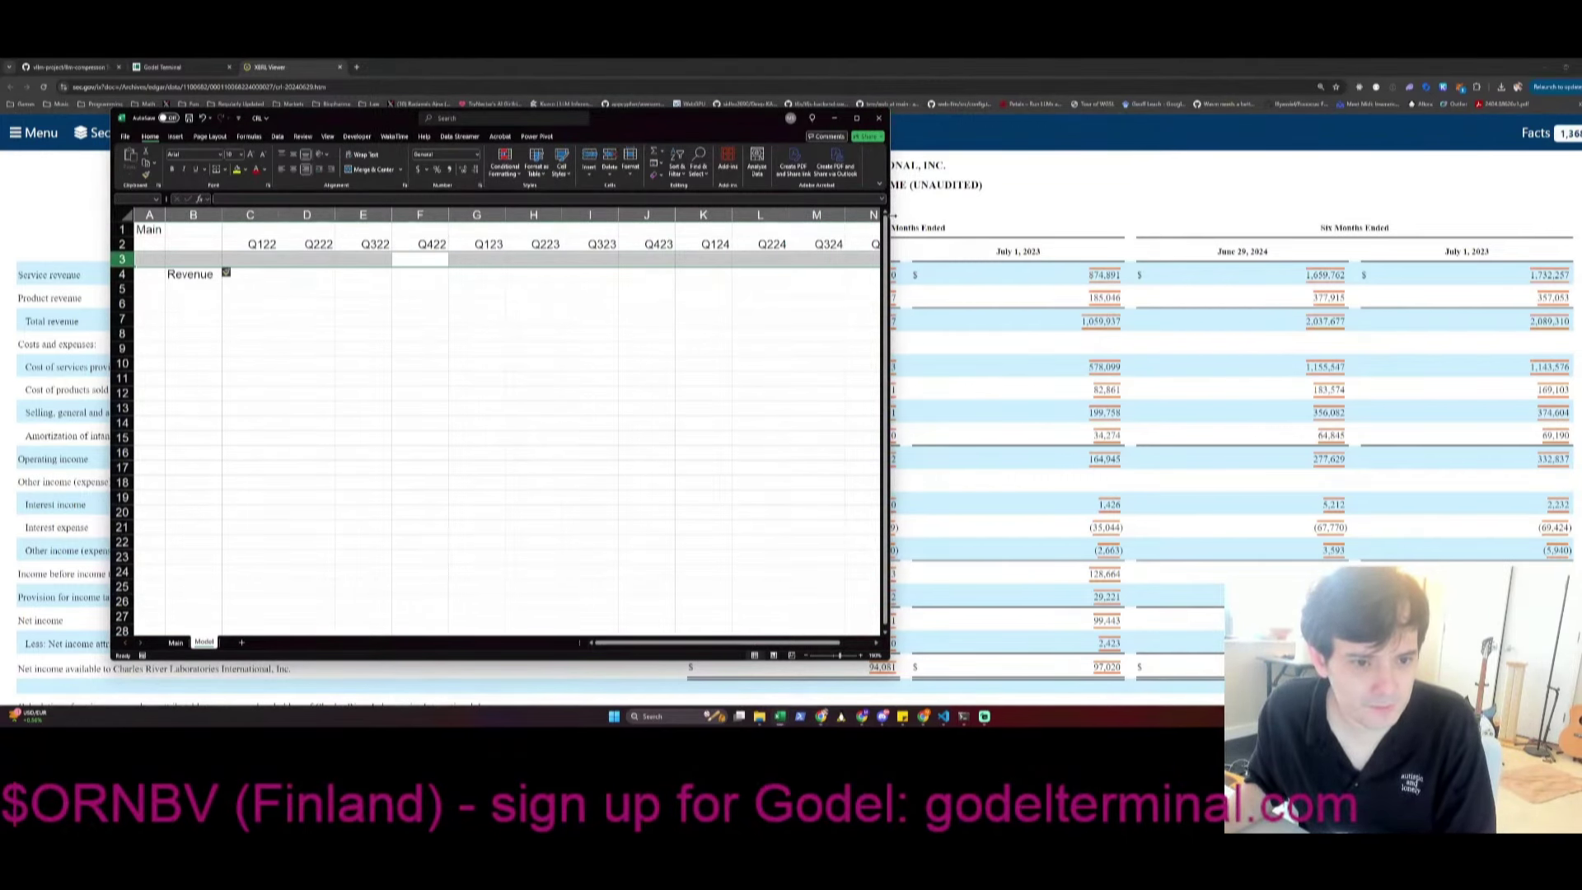
pyautogui.moveTo(886, 216); pyautogui.dragTo(795, 216)
pyautogui.click(447, 293)
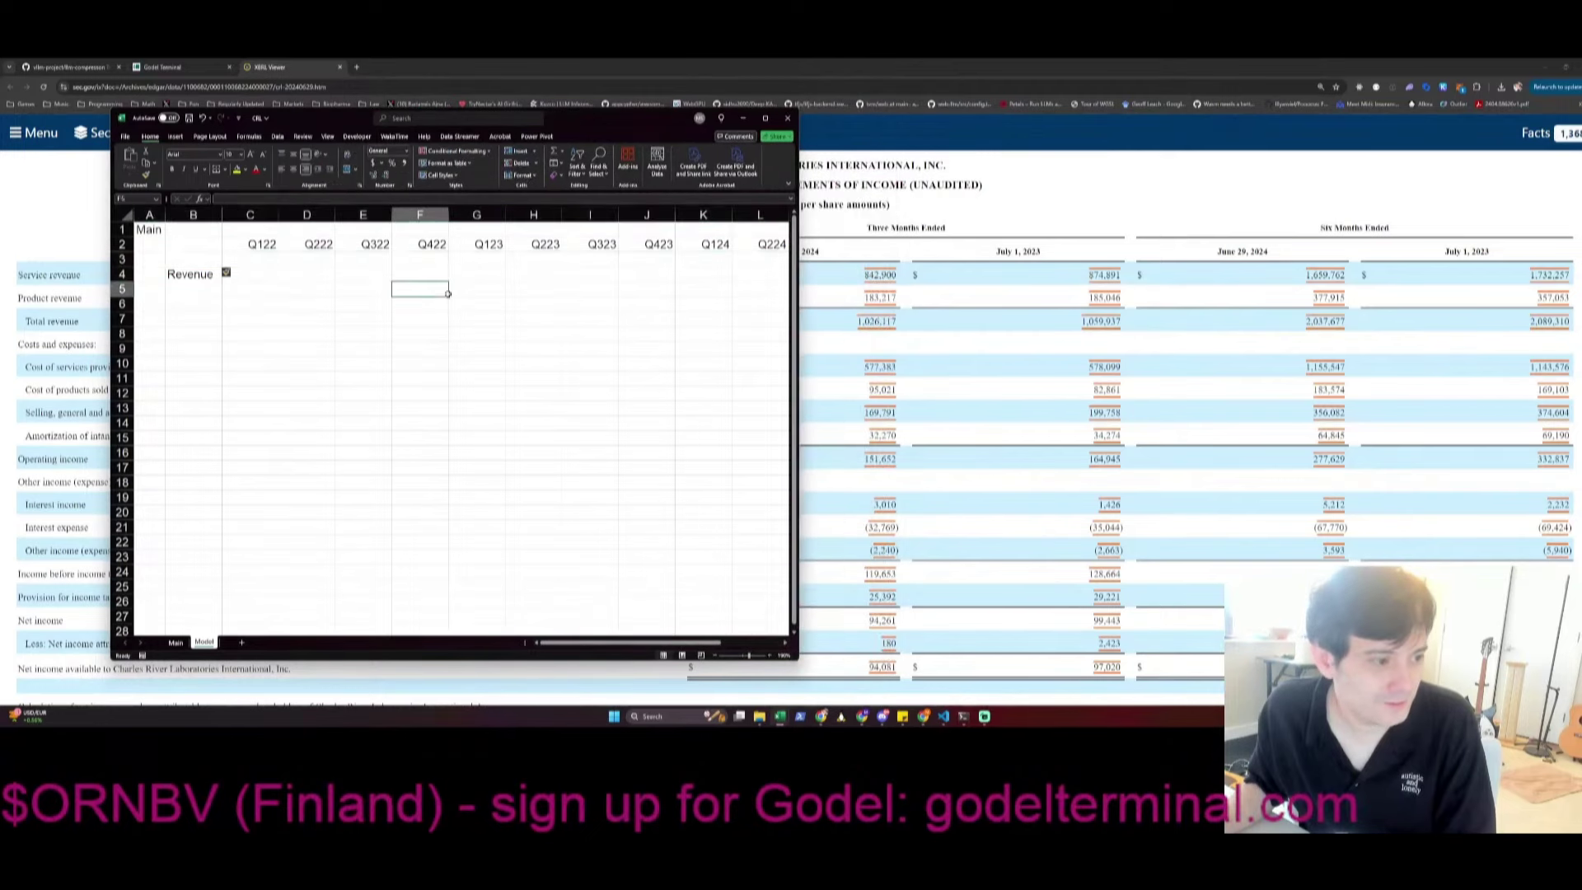
pyautogui.click(184, 258)
pyautogui.moveTo(583, 128)
pyautogui.mouseDown()
pyautogui.moveTo(619, 131)
pyautogui.moveTo(573, 143)
pyautogui.moveTo(607, 144)
pyautogui.mouseUp()
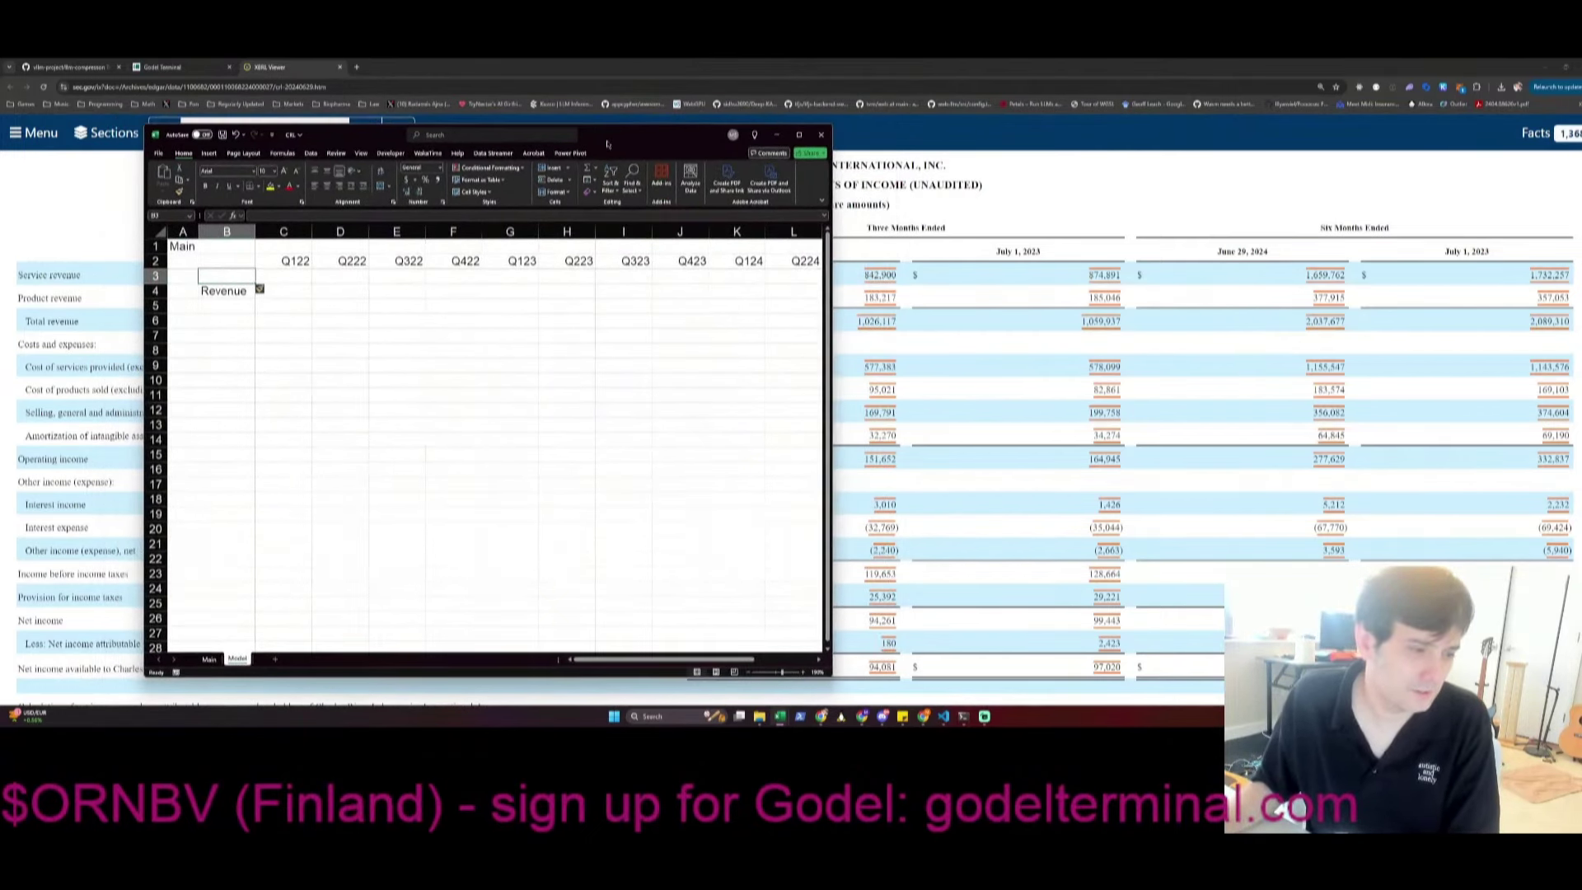
# Label B3 as Service, then insert a row above Revenue and label it Product in B4
pyautogui.write('Service')
pyautogui.press('Return')
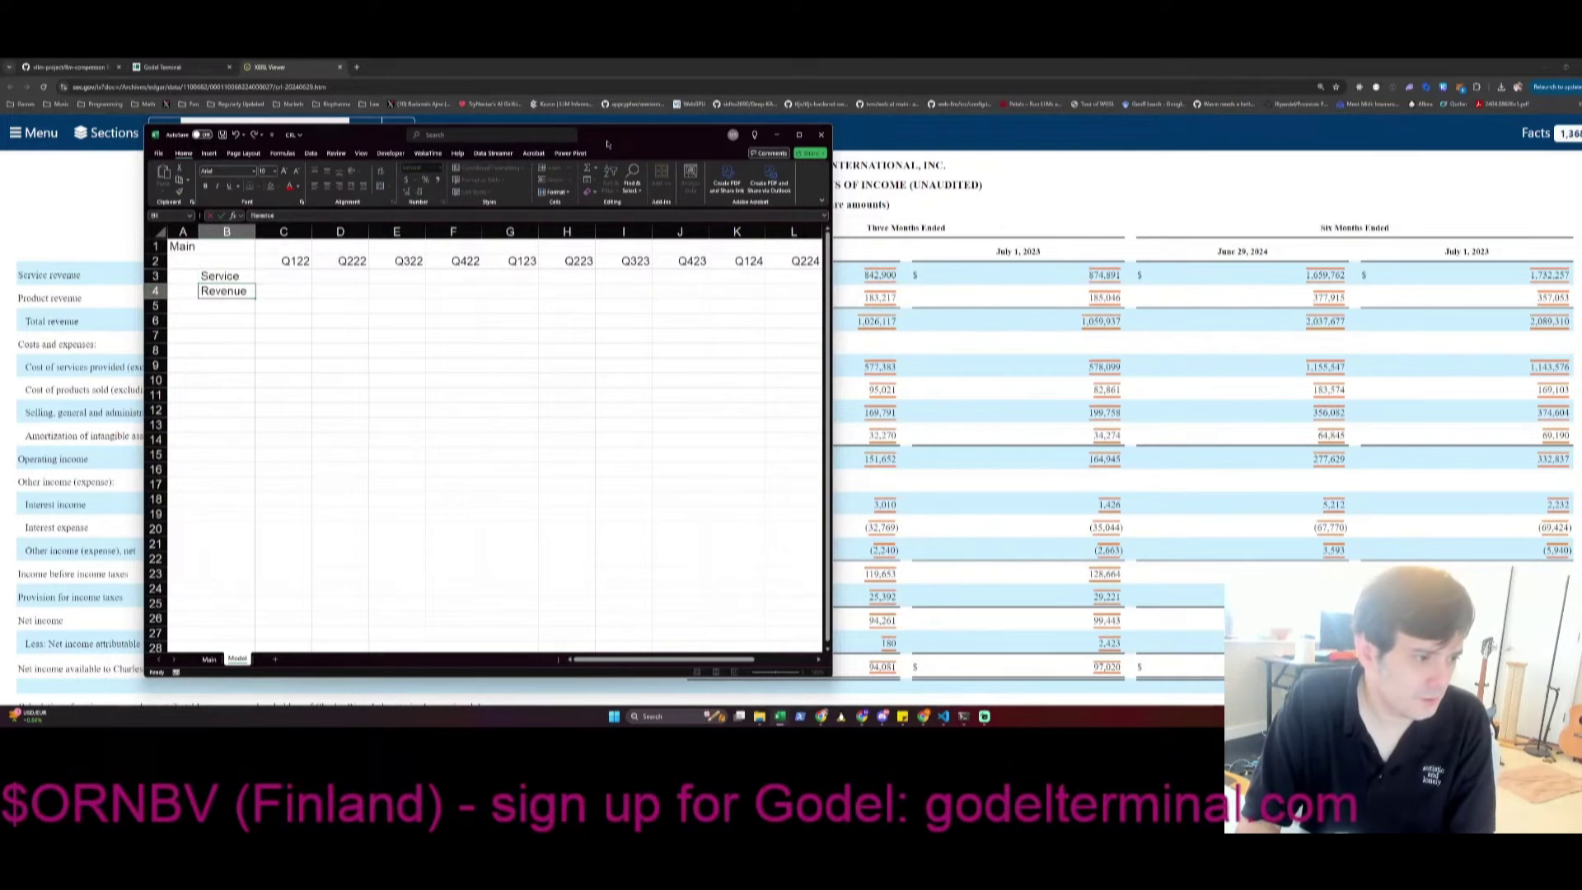
pyautogui.hotkey('shift', 'space')
pyautogui.hotkey('ctrl', 'shift', '+')
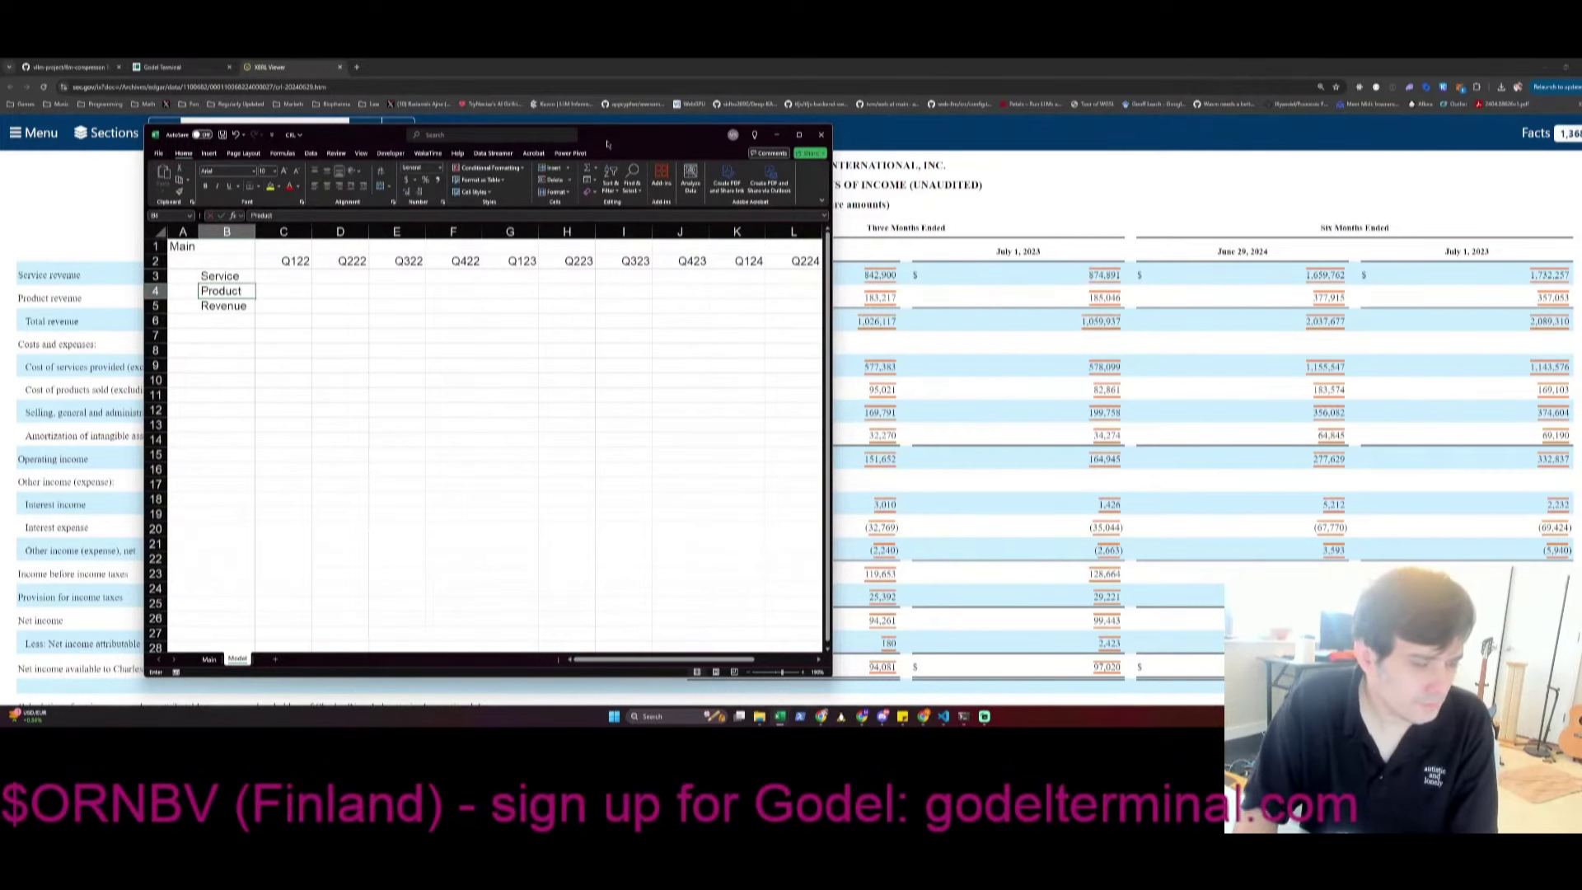
pyautogui.press('Return')
# Enter 842.9 for Service and 183.217 for Product in the Q224 column, and fill in total Revenue beneath them in L5
pyautogui.press('Up')
pyautogui.press('Up')
pyautogui.press('Right')
pyautogui.press('Right')
pyautogui.press('Right')
pyautogui.press('Right')
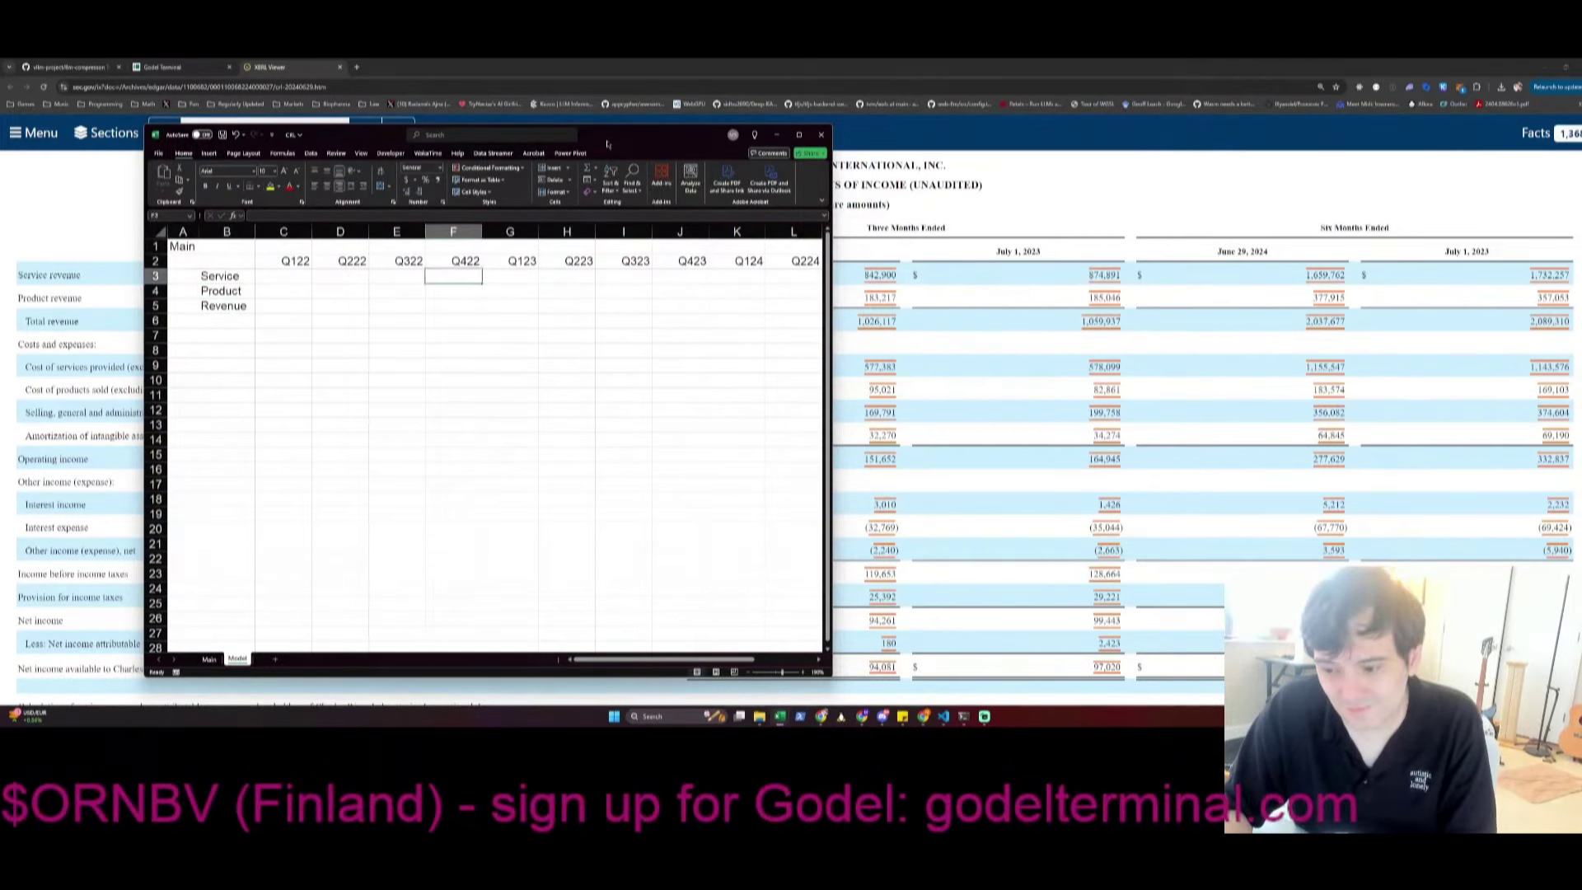
pyautogui.press('Down')
pyautogui.press('Right')
pyautogui.press('Right')
pyautogui.press('Right')
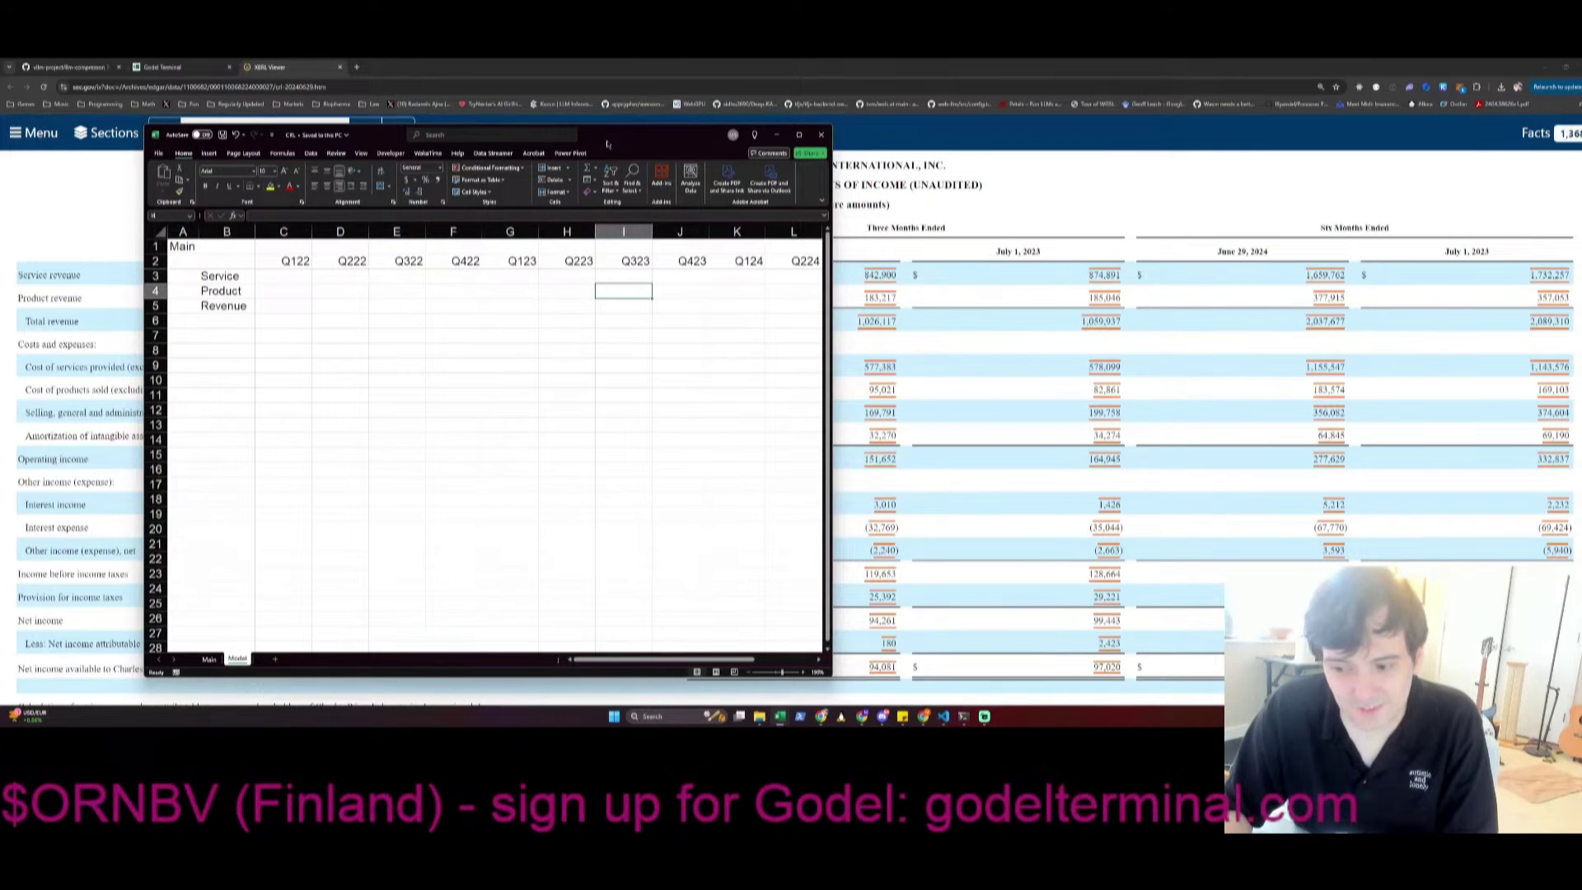
pyautogui.press('Right')
pyautogui.press('Right')
pyautogui.press('Right')
pyautogui.press('Up')
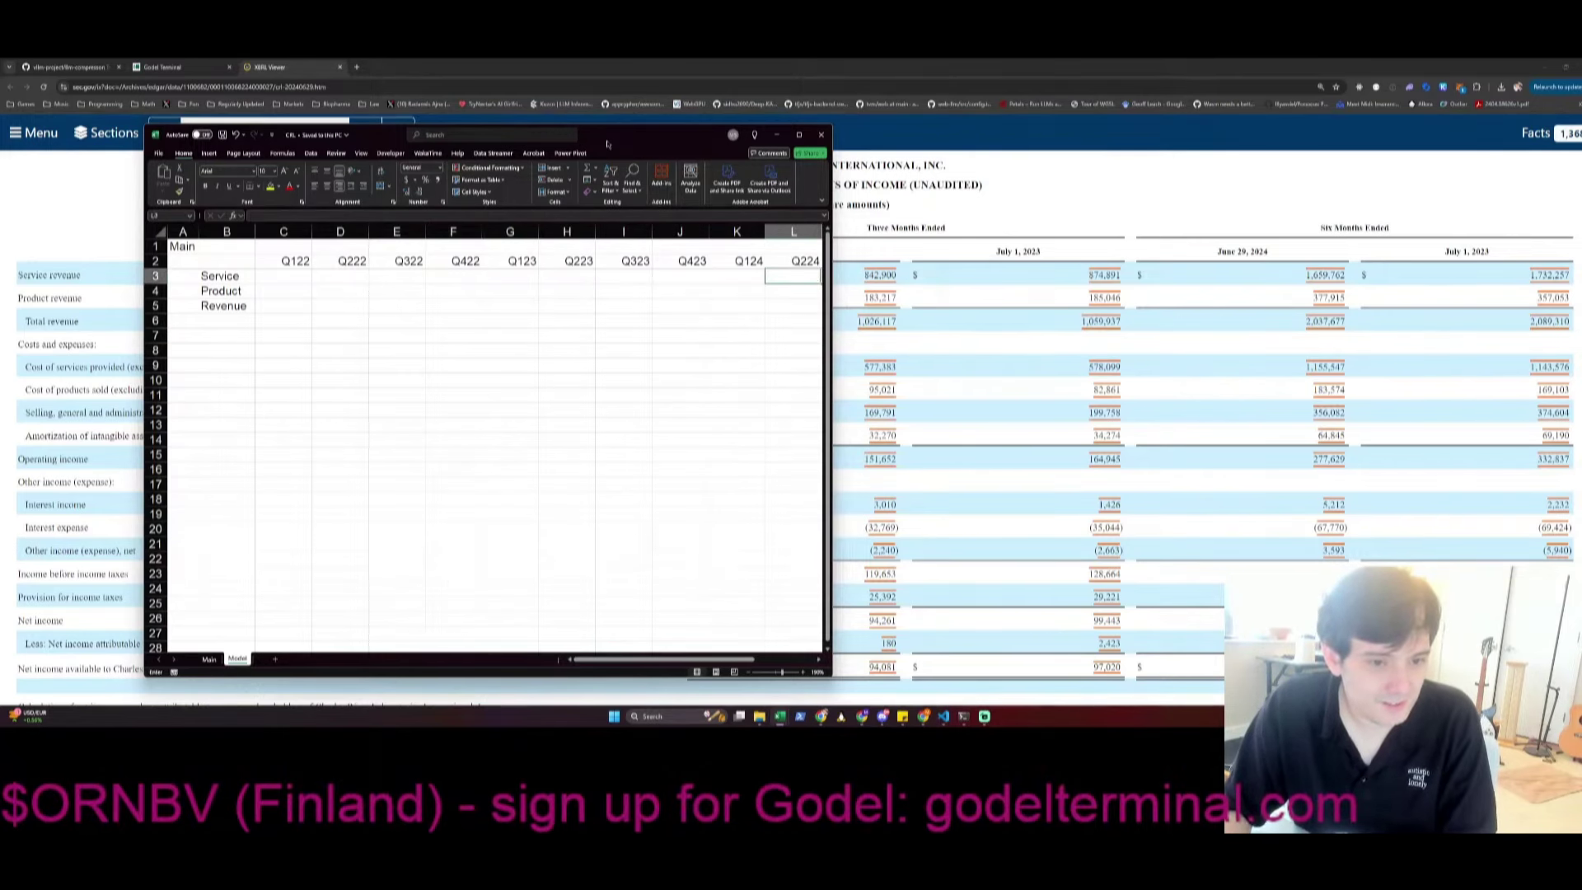
pyautogui.write('842.9')
pyautogui.press('Return')
pyautogui.write('183.')
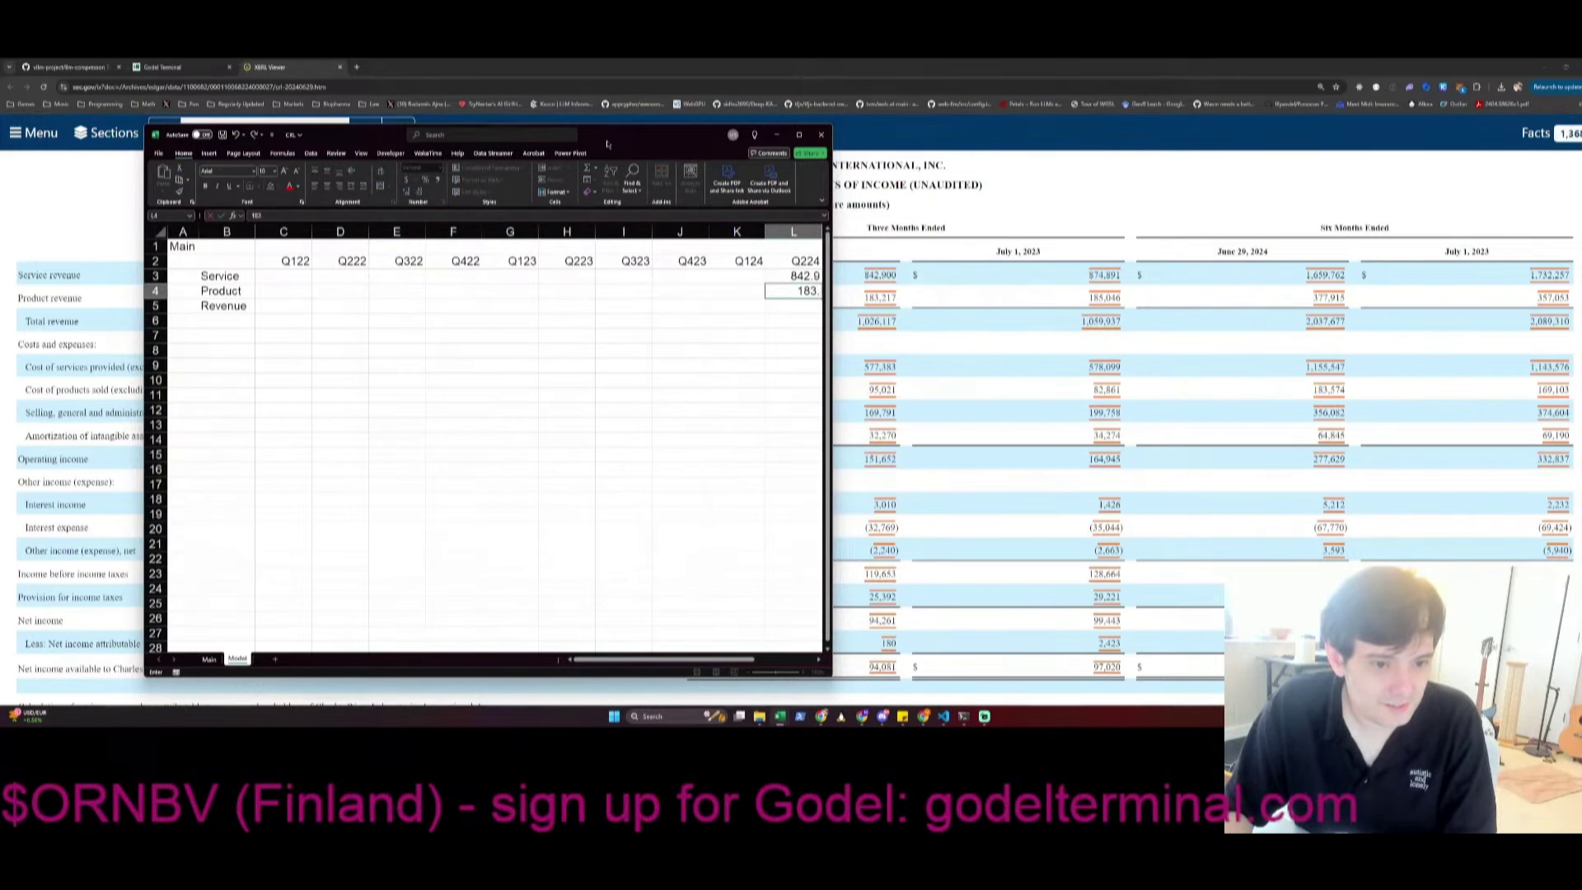
pyautogui.write('217')
pyautogui.press('Return')
pyautogui.write('1026.117')
pyautogui.press('Return')
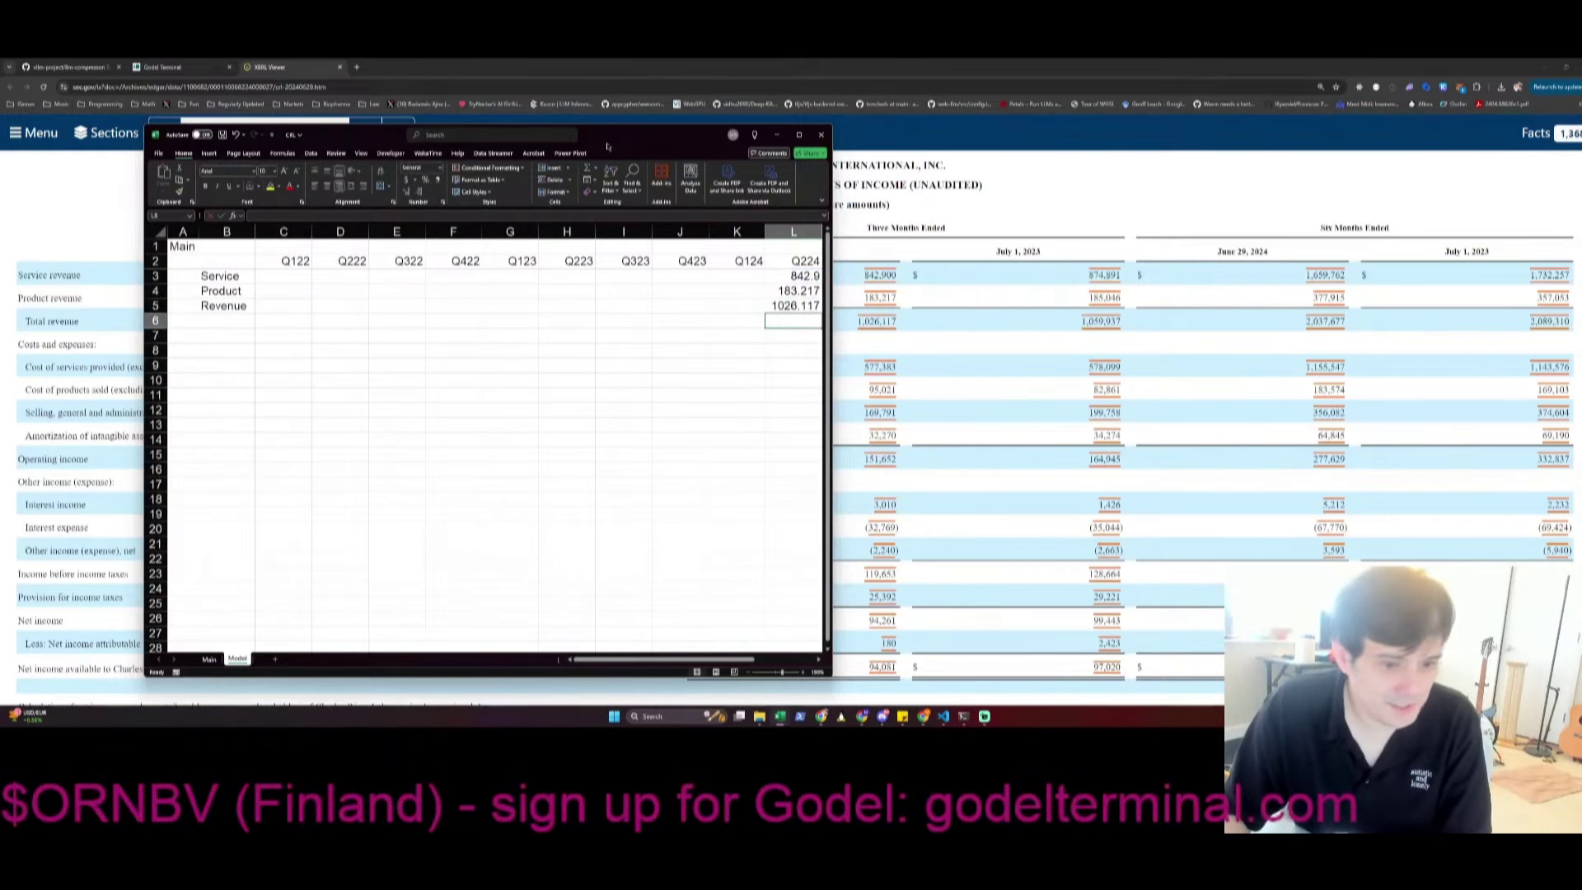
# Enter the Q224 costs 577.383 in L6 and 95.021 in L7, and add them together in L8
pyautogui.write('577.383')
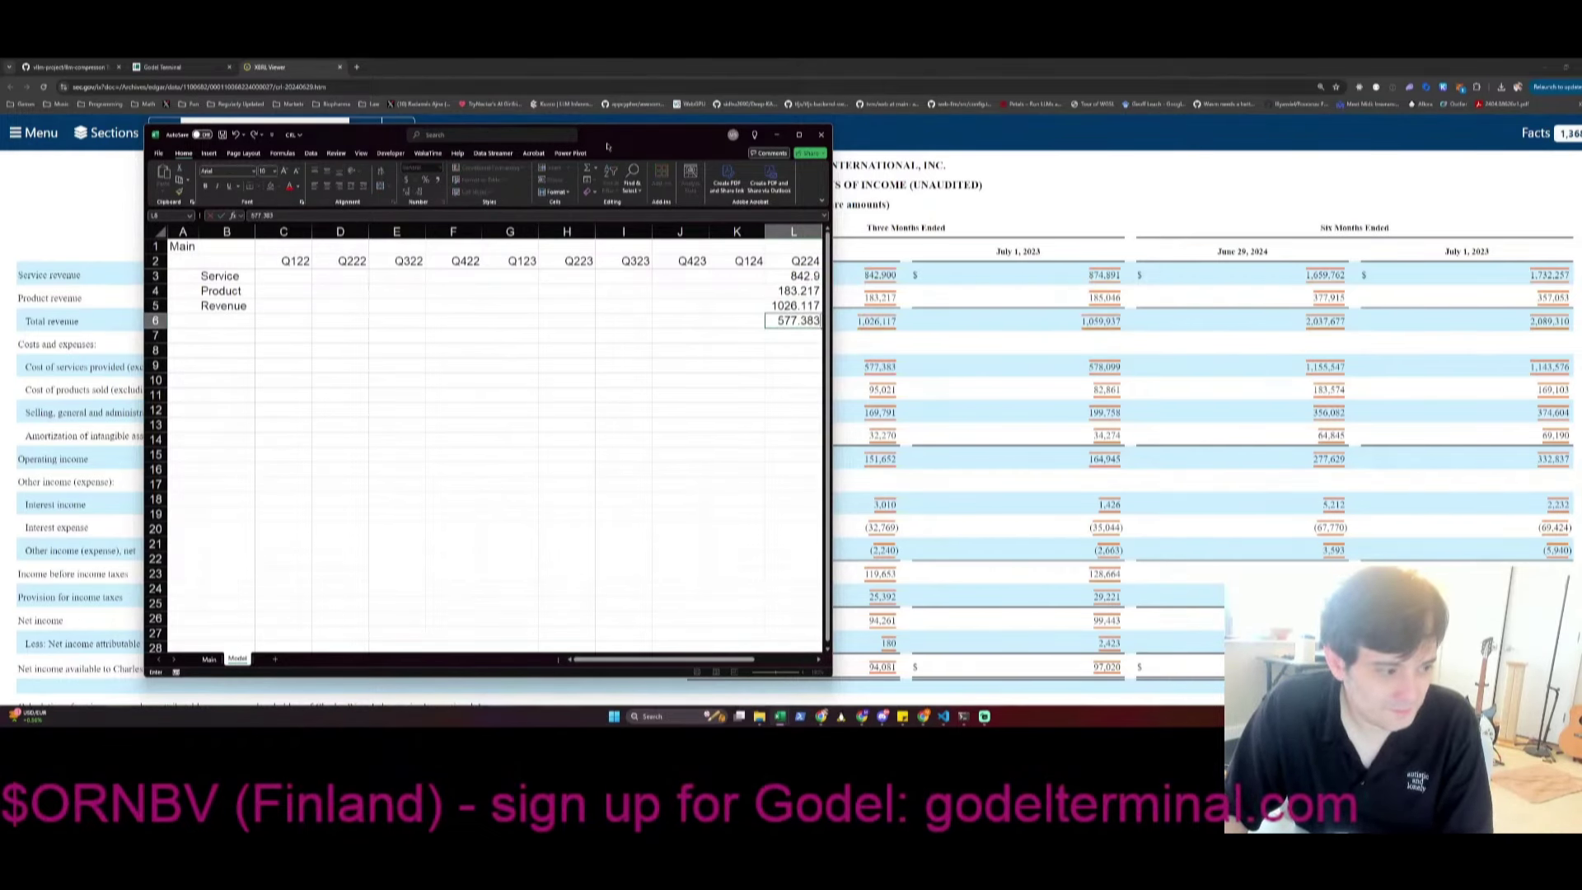
pyautogui.press('Return')
pyautogui.write('95.021')
pyautogui.press('Return')
pyautogui.write('+')
pyautogui.press('Up')
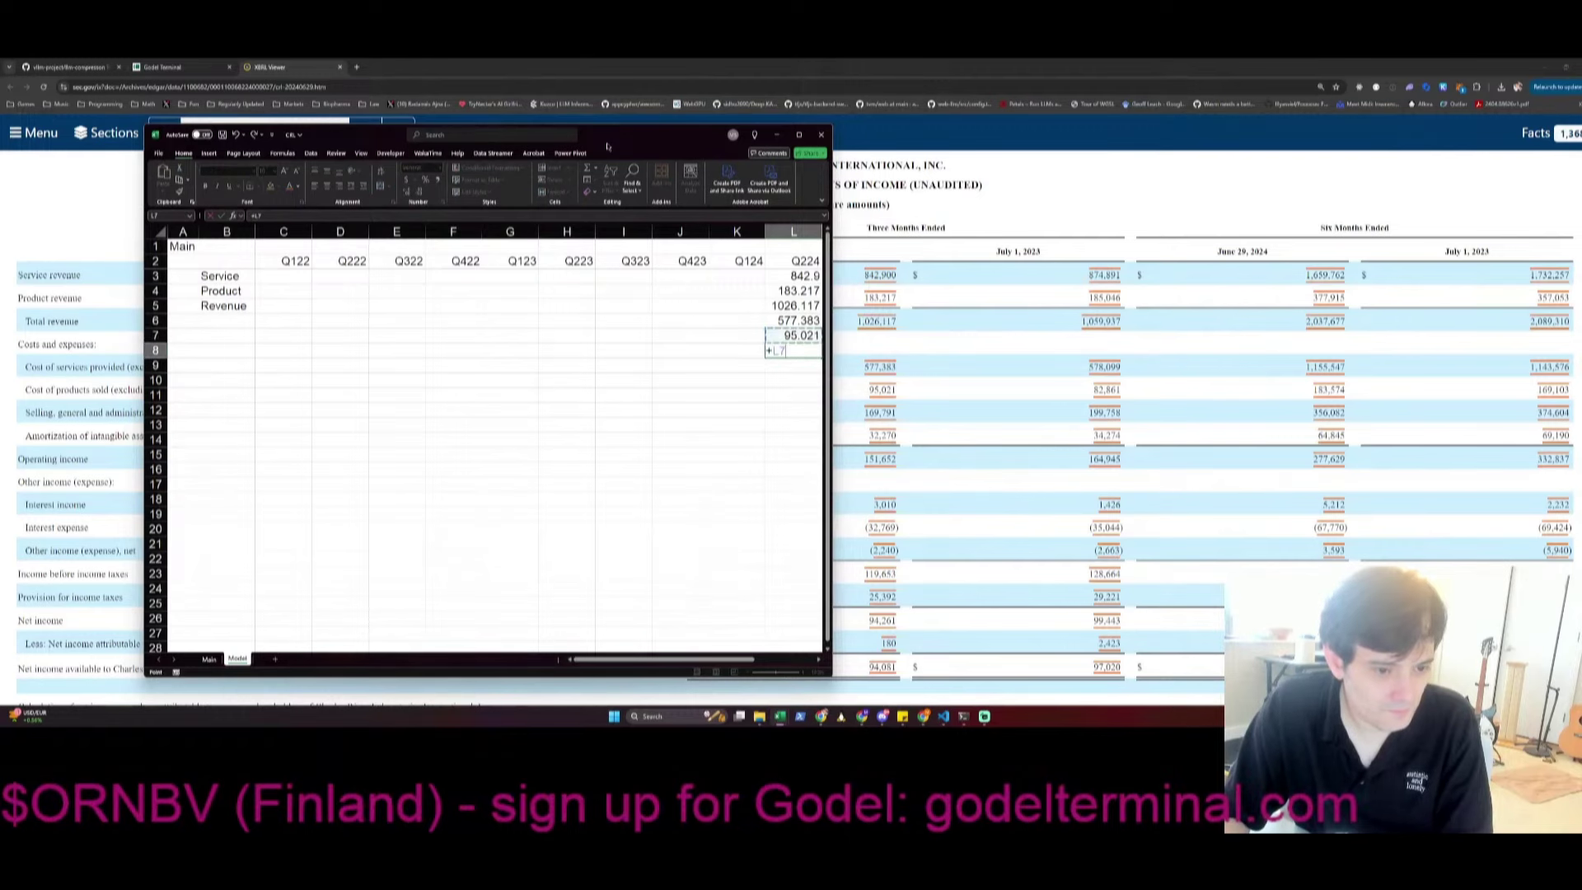
pyautogui.write('+')
pyautogui.press('Down')
pyautogui.press('Return')
# Calculate Q224 gross profit in L9 as Revenue in L5 minus total costs in L8
pyautogui.write('+')
pyautogui.press('Up')
pyautogui.press('Up')
pyautogui.press('Up')
pyautogui.press('Up')
pyautogui.write('-')
pyautogui.press('Up')
pyautogui.press('Return')
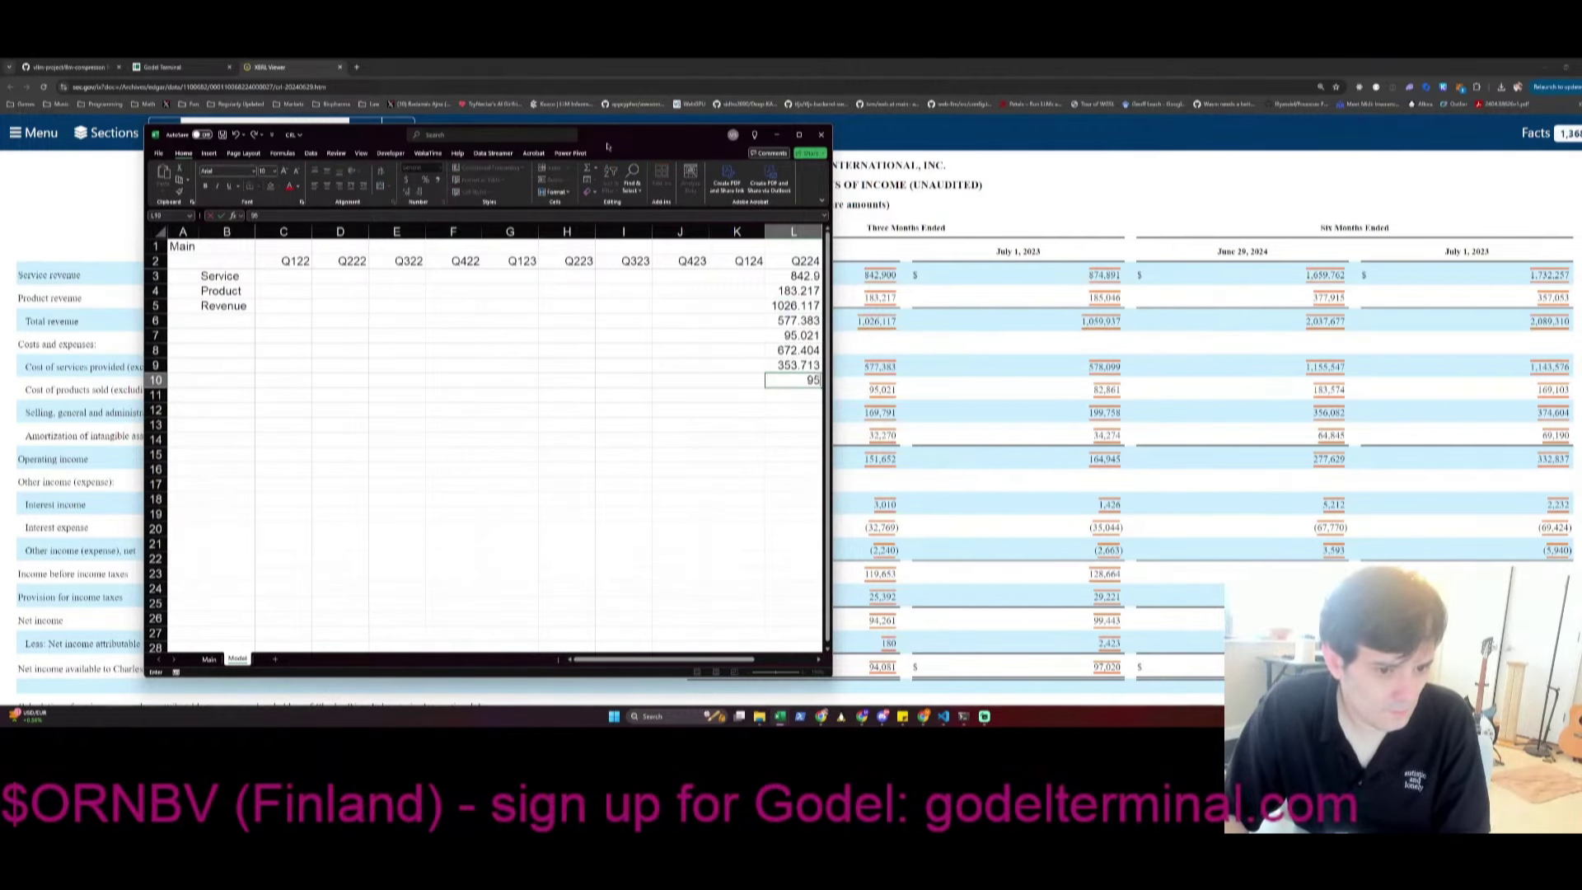
# Enter 169.791 as Q224 operating expenses in L10 and calculate operating income in L11 as L9 minus L10
pyautogui.write('169.791')
pyautogui.press('Return')
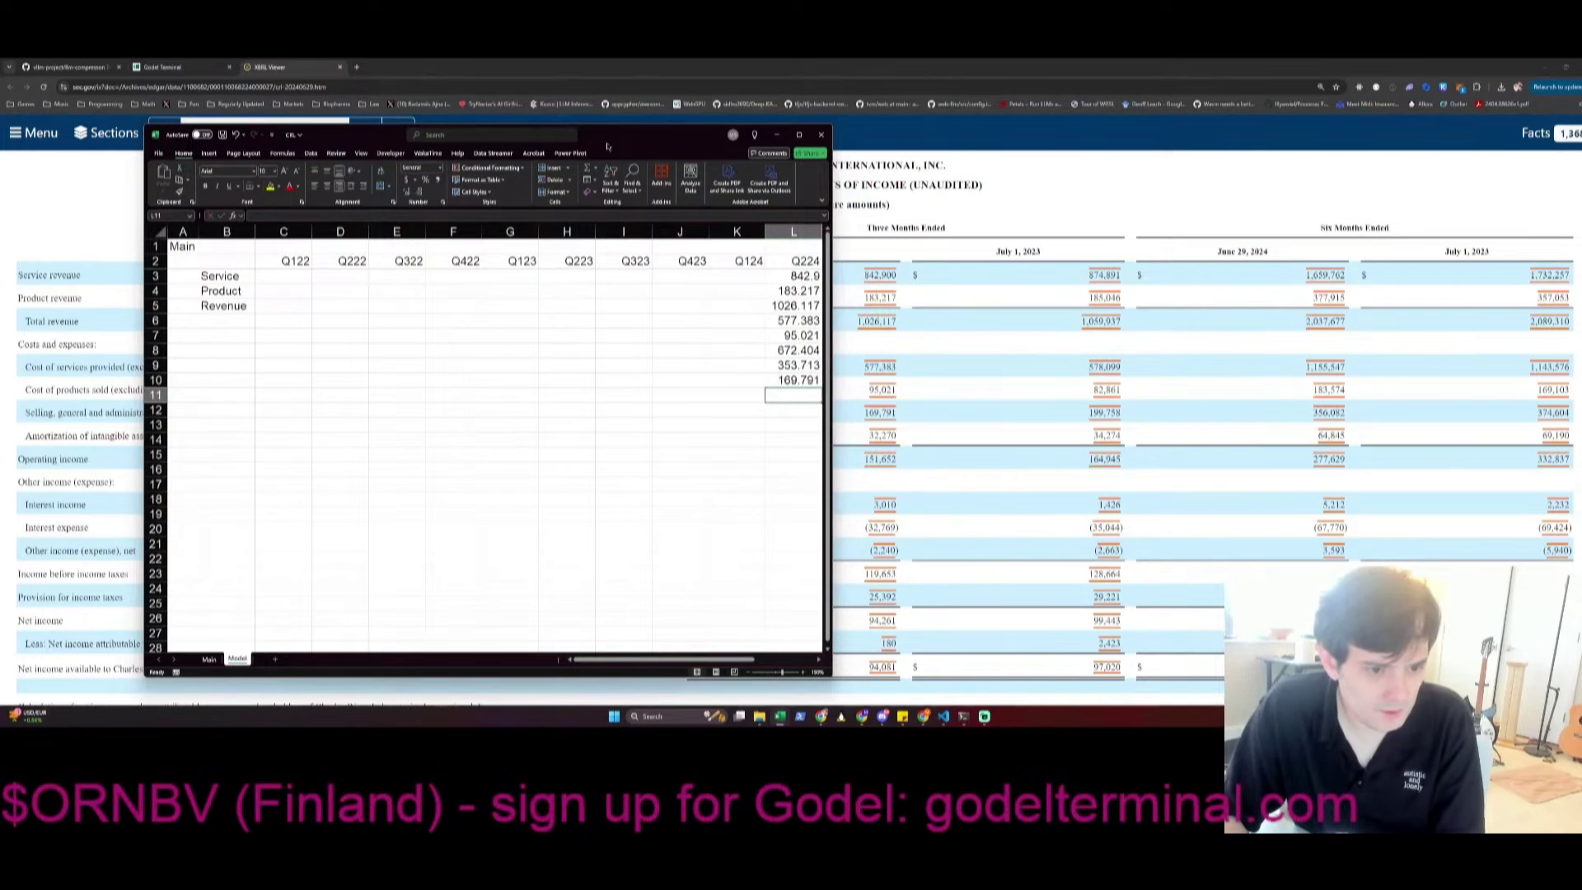
pyautogui.write('183.922')
pyautogui.press('Return')
pyautogui.press('Up')
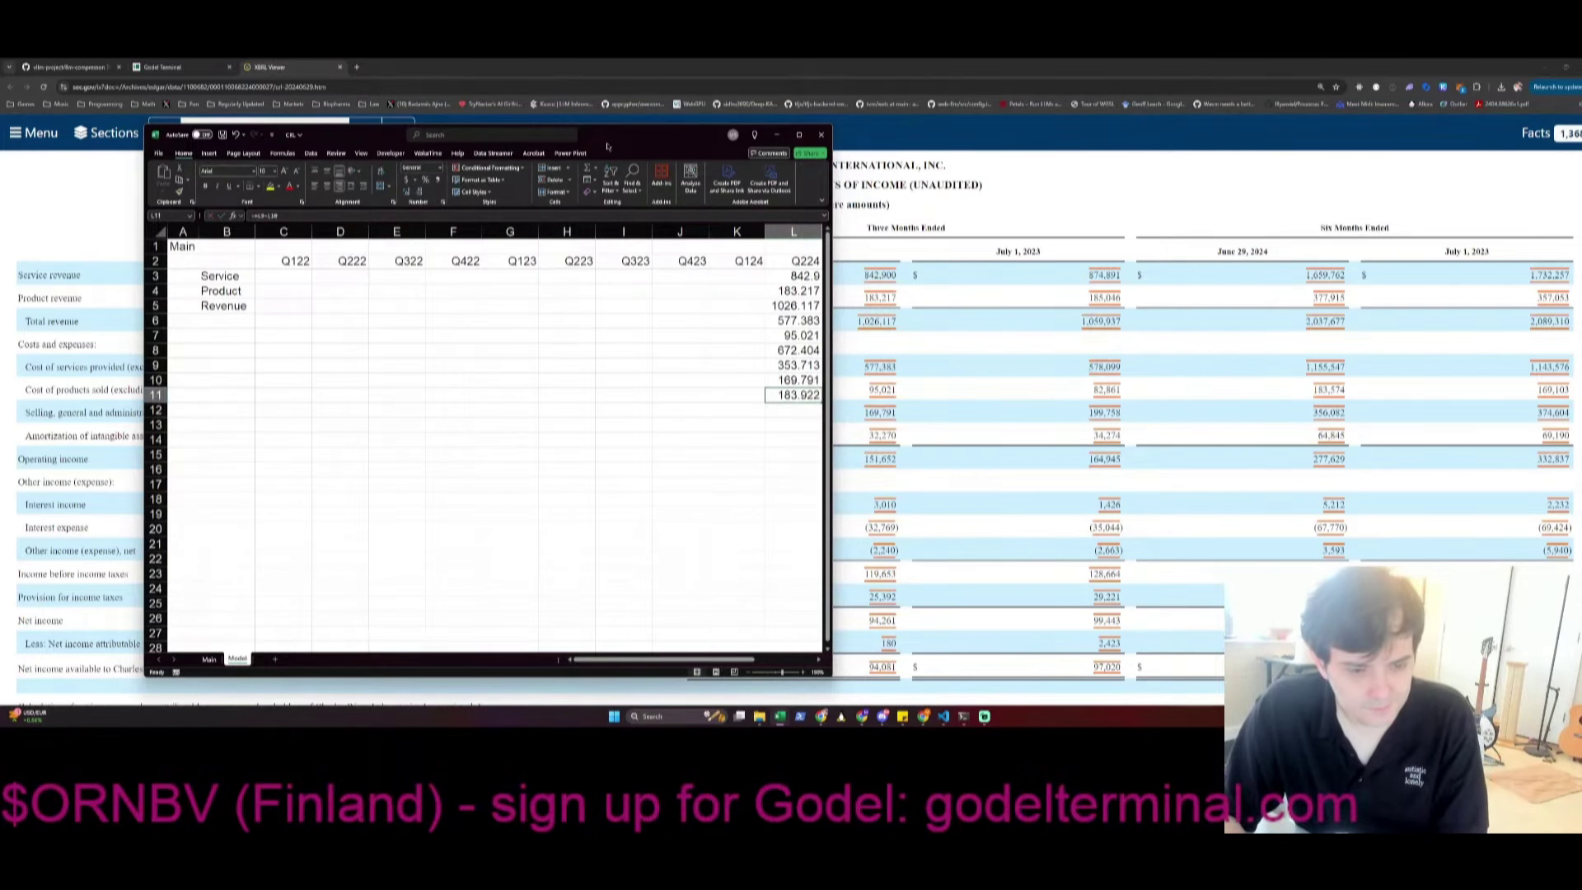
# Format rows 3 through 11 as numbers with a thousands separator and no decimal places
pyautogui.hotkey('shift', 'space')
pyautogui.hotkey('shift', 'Up')
pyautogui.hotkey('shift', 'Up')
pyautogui.hotkey('shift', 'Up')
pyautogui.hotkey('shift', 'Up')
pyautogui.hotkey('shift', 'Up')
pyautogui.hotkey('shift', 'Up')
pyautogui.hotkey('shift', 'Up')
pyautogui.hotkey('shift', 'Up')
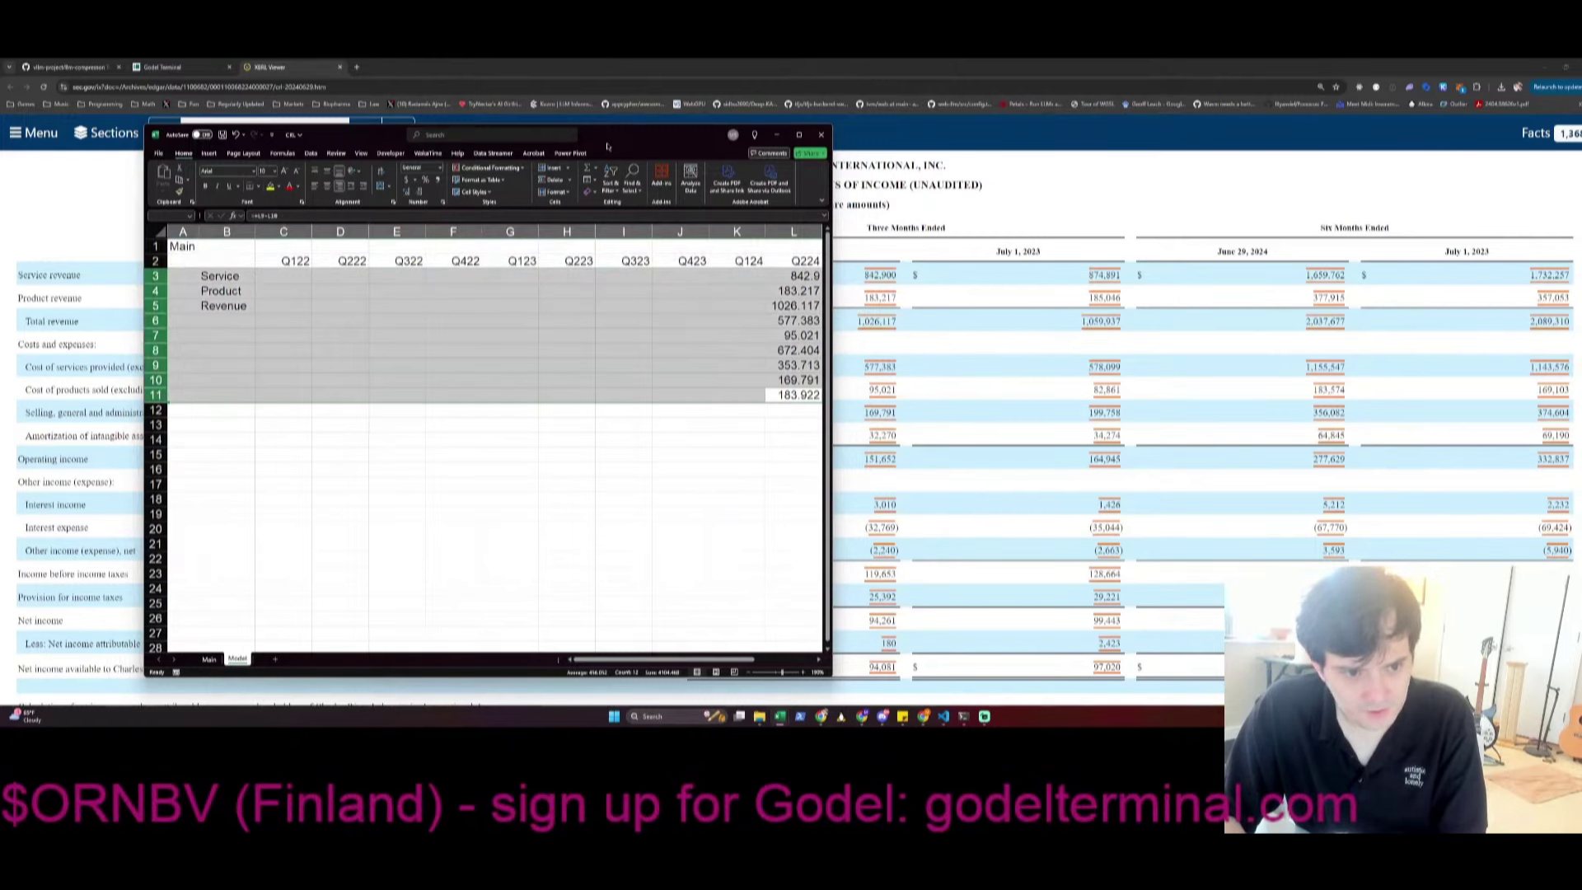
pyautogui.hotkey('ctrl', '1')
pyautogui.press('Down')
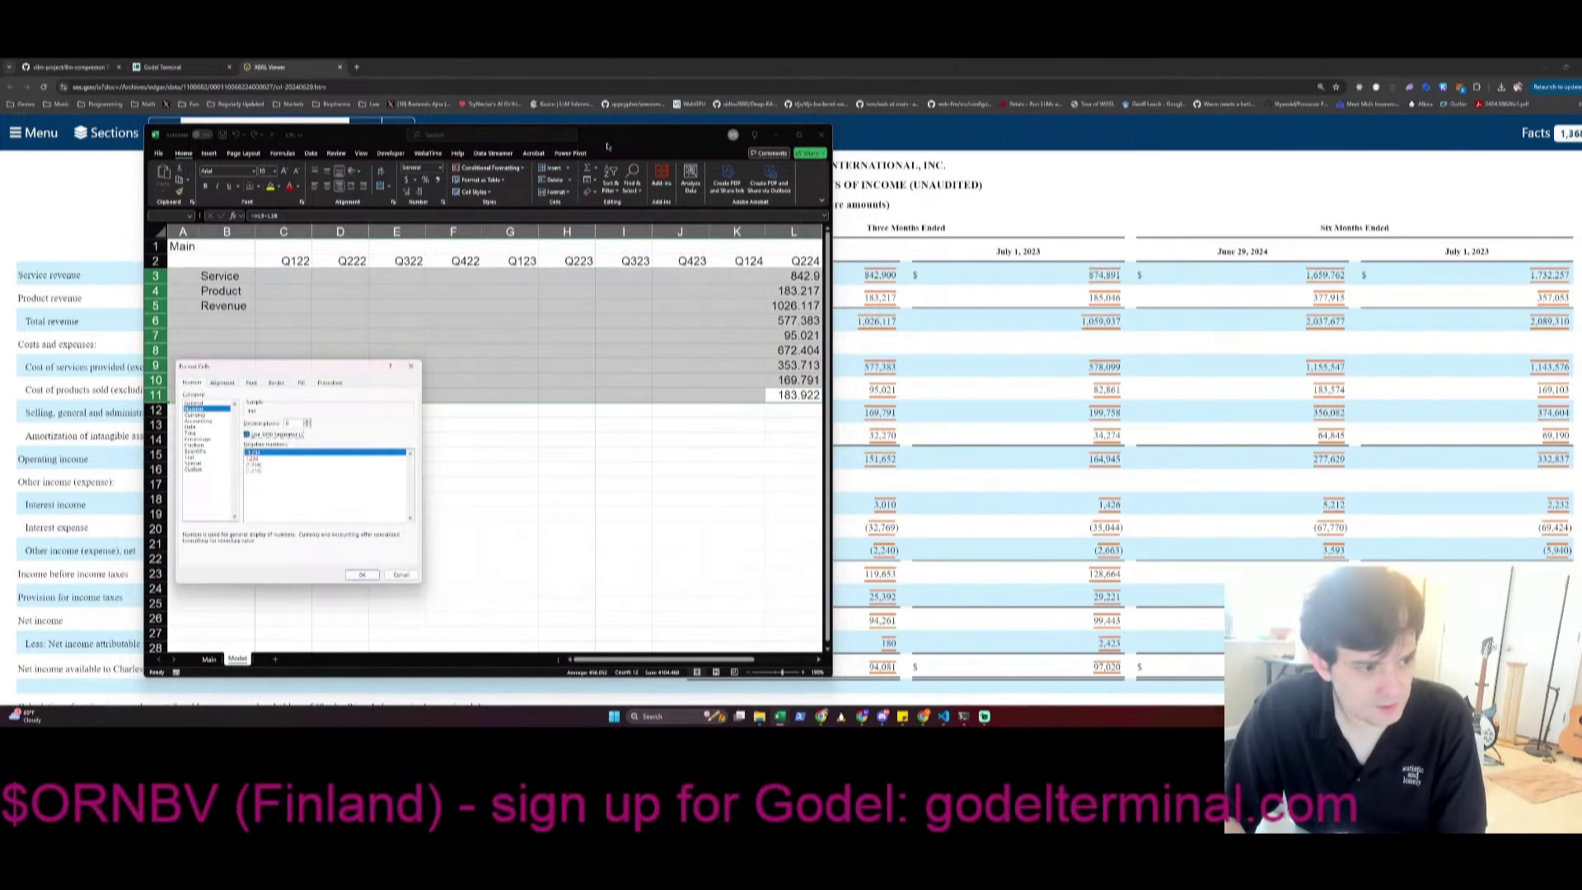
pyautogui.press('Return')
# Label B11 as Operating Income, B10 as Operating Expenses and B9 as Gross Profit
pyautogui.press('Left')
pyautogui.press('Left')
pyautogui.press('Left')
pyautogui.press('Left')
pyautogui.press('Left')
pyautogui.press('Left')
pyautogui.press('Left')
pyautogui.press('Left')
pyautogui.press('Left')
pyautogui.press('Left')
pyautogui.write('O')
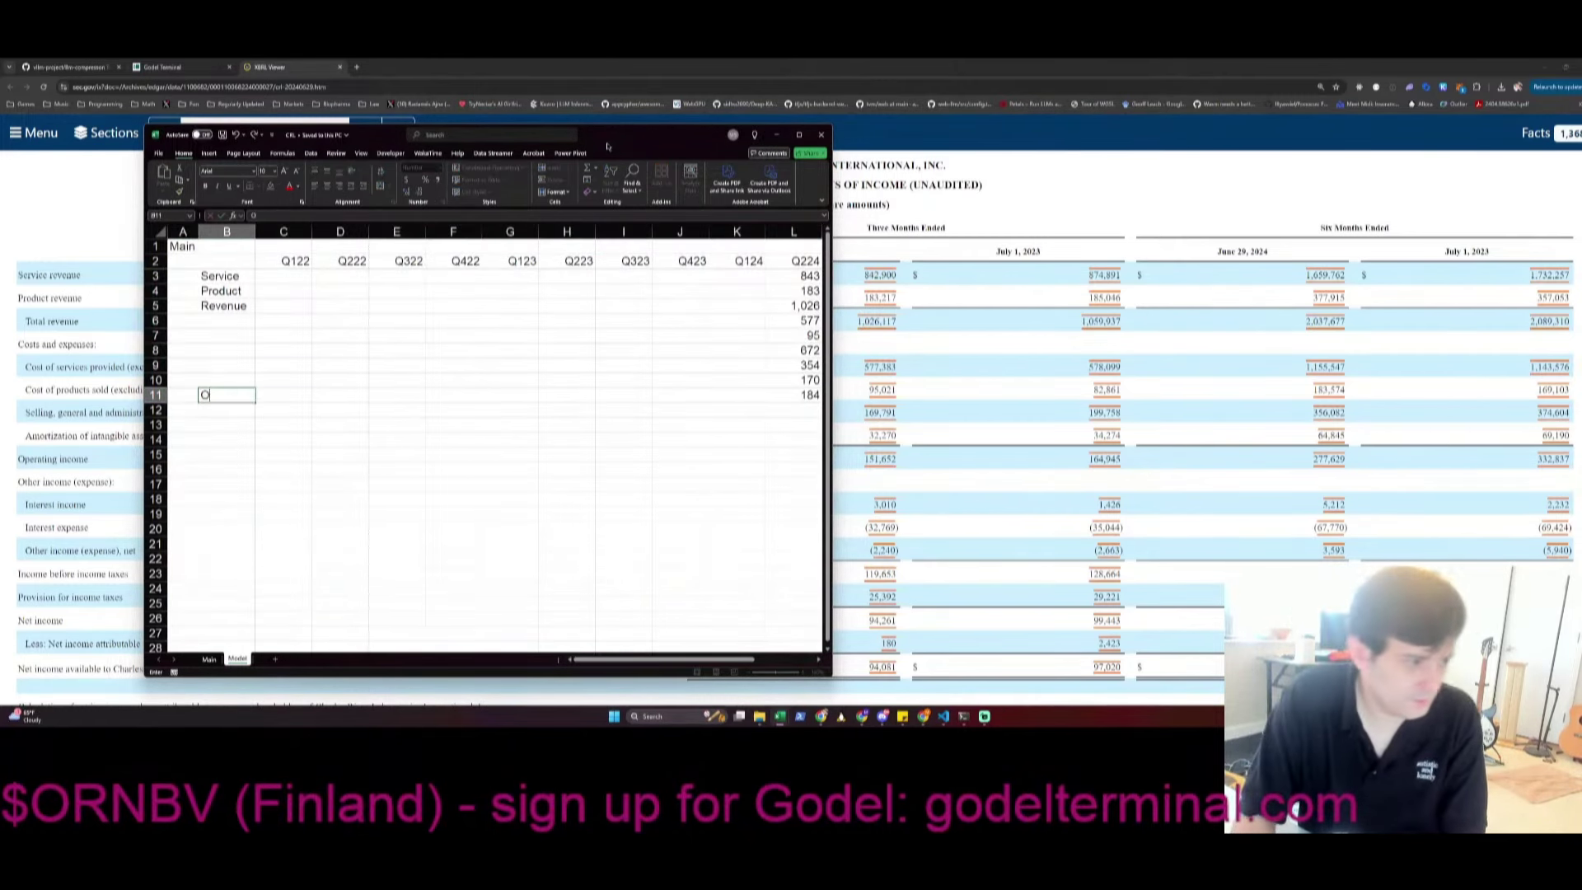
pyautogui.write('perating Income')
pyautogui.press('Up')
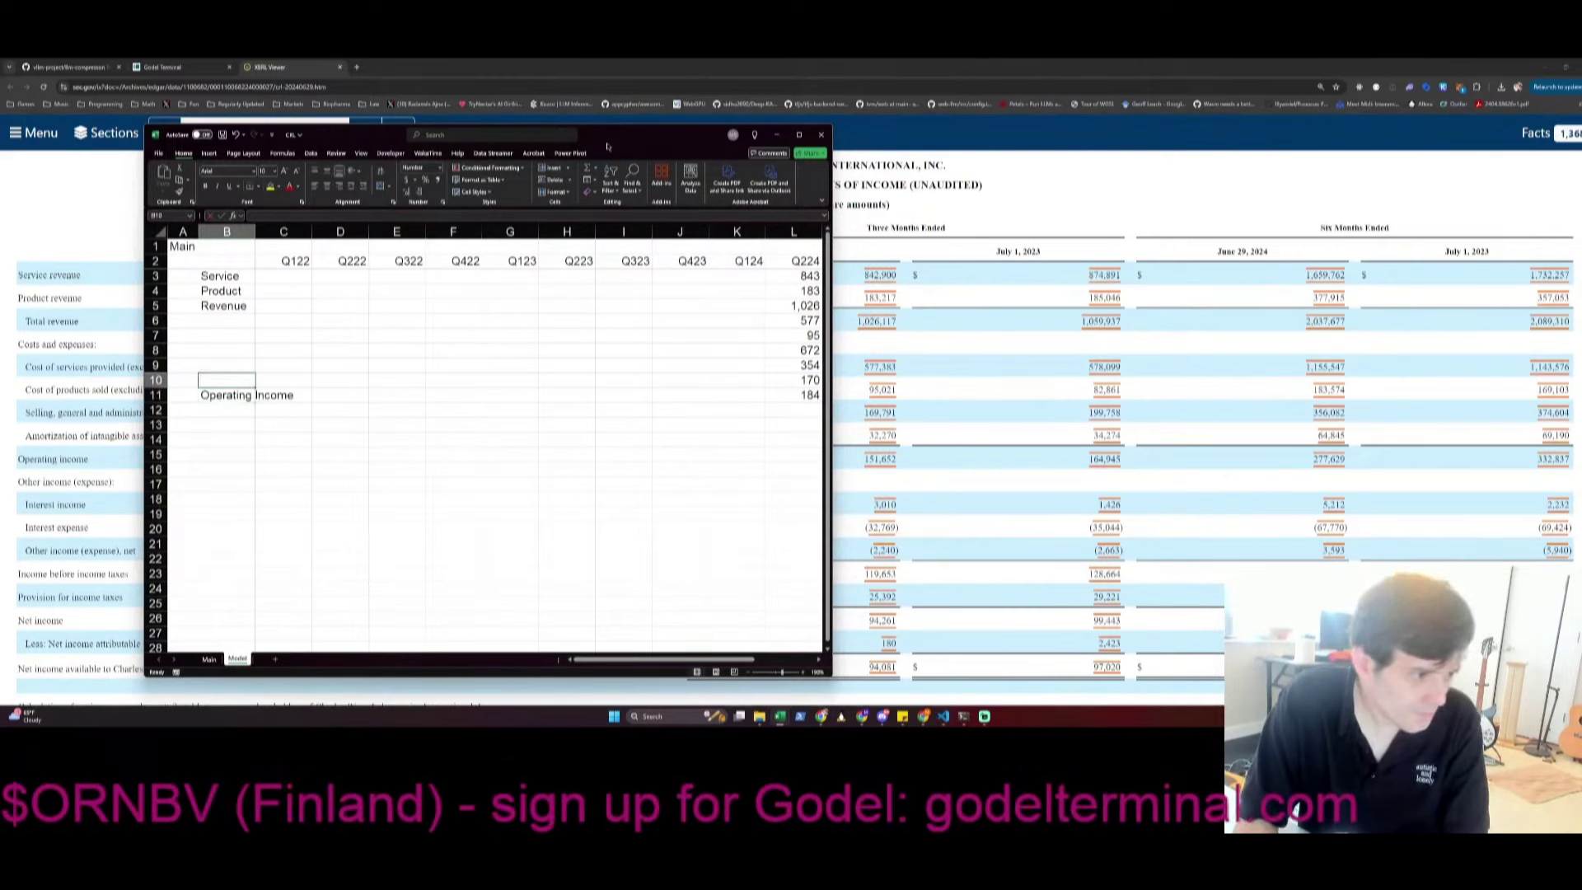
pyautogui.write('Operating Expenses')
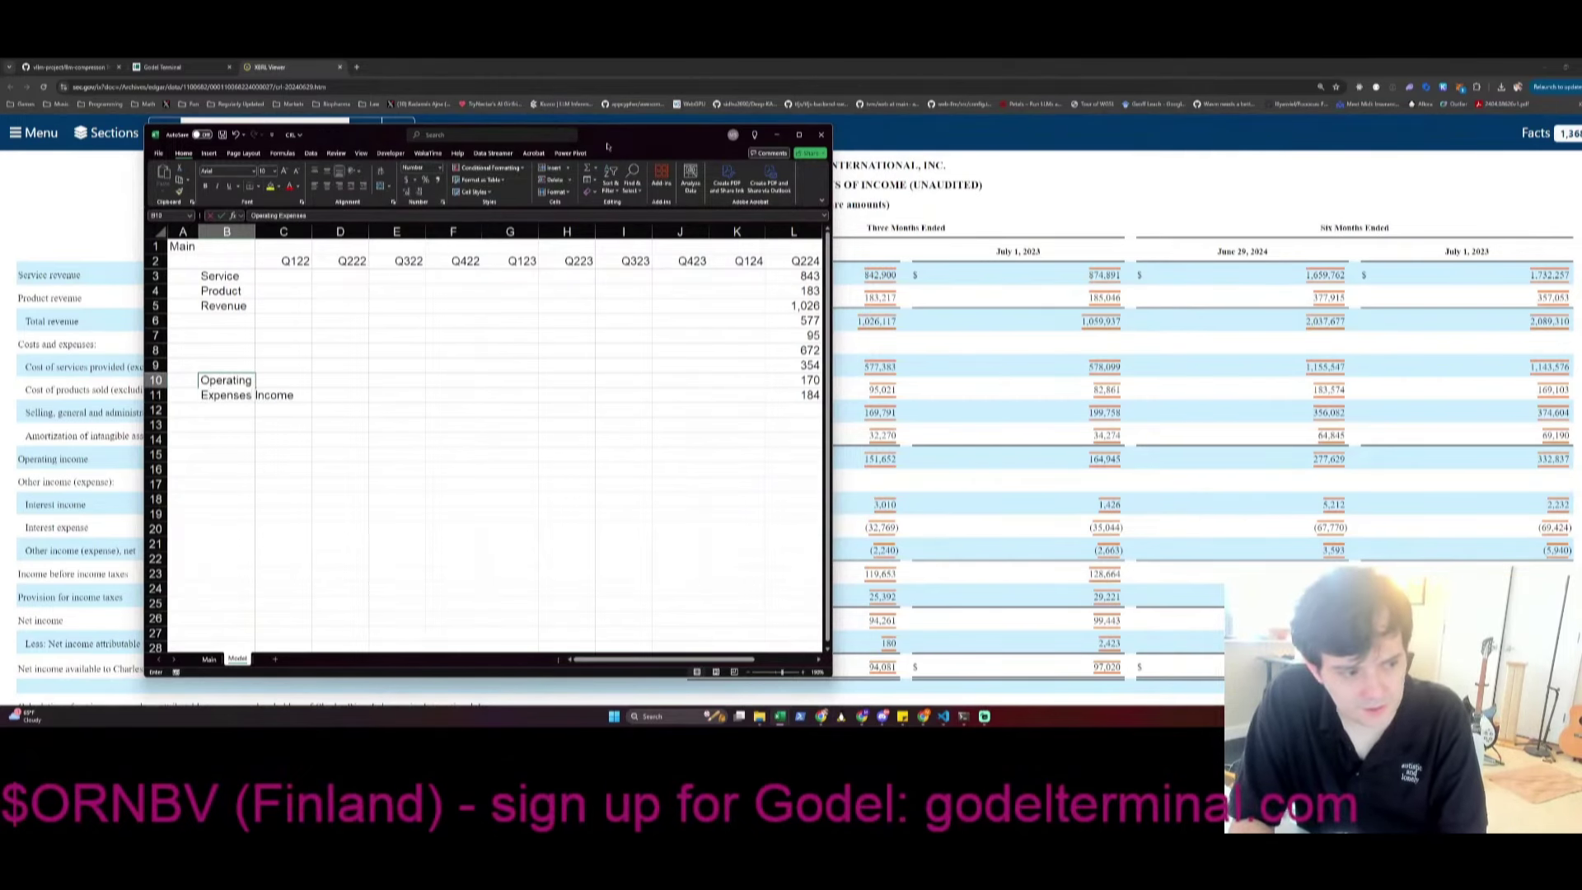
pyautogui.press('Up')
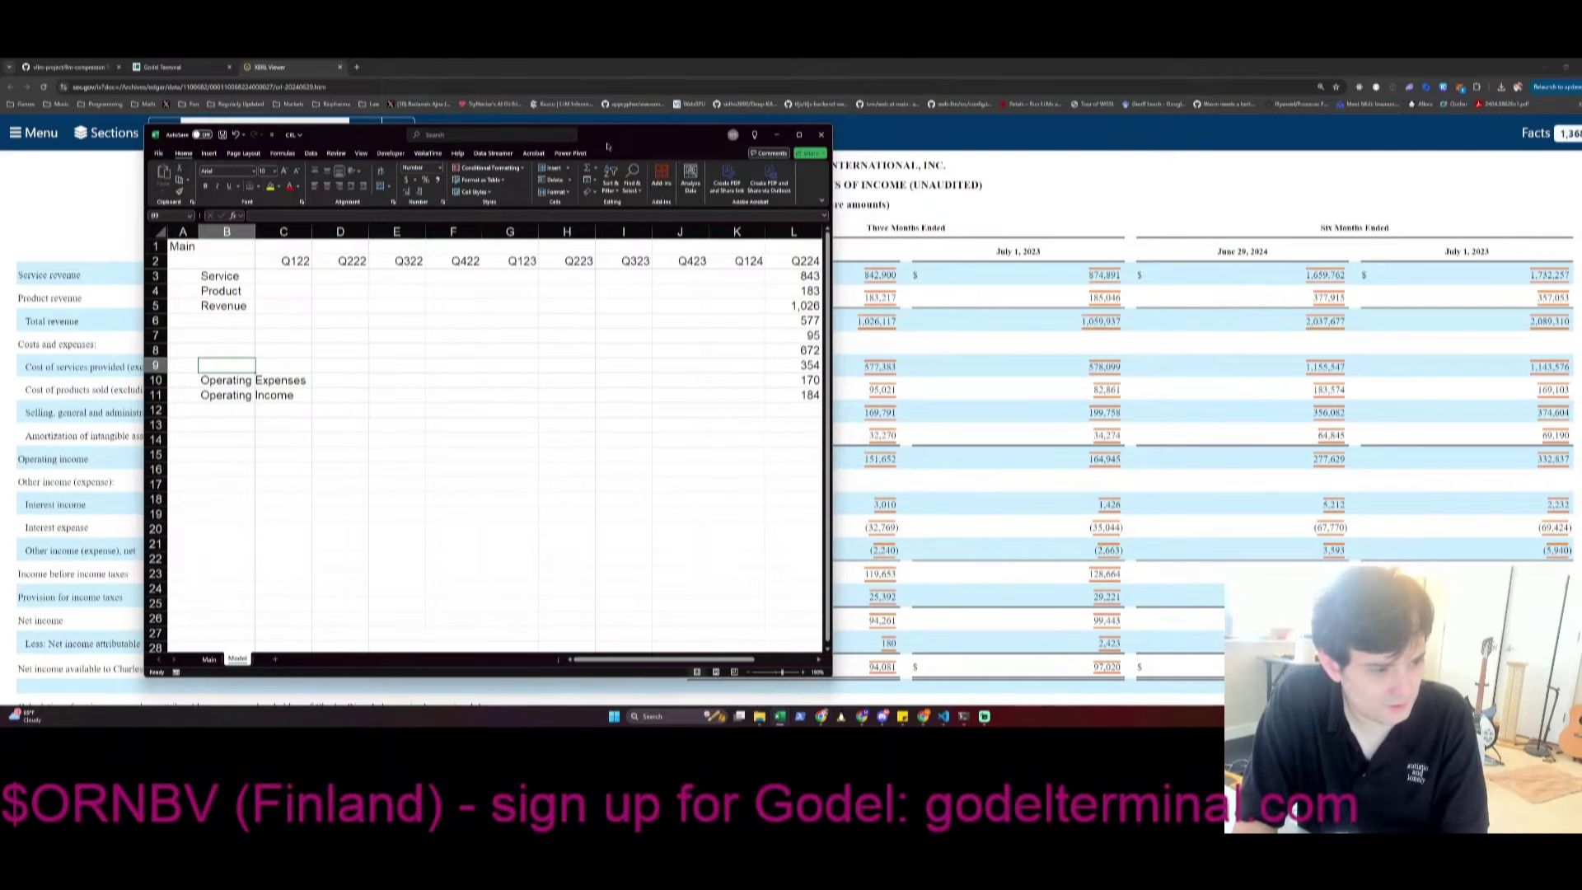
pyautogui.write('G')
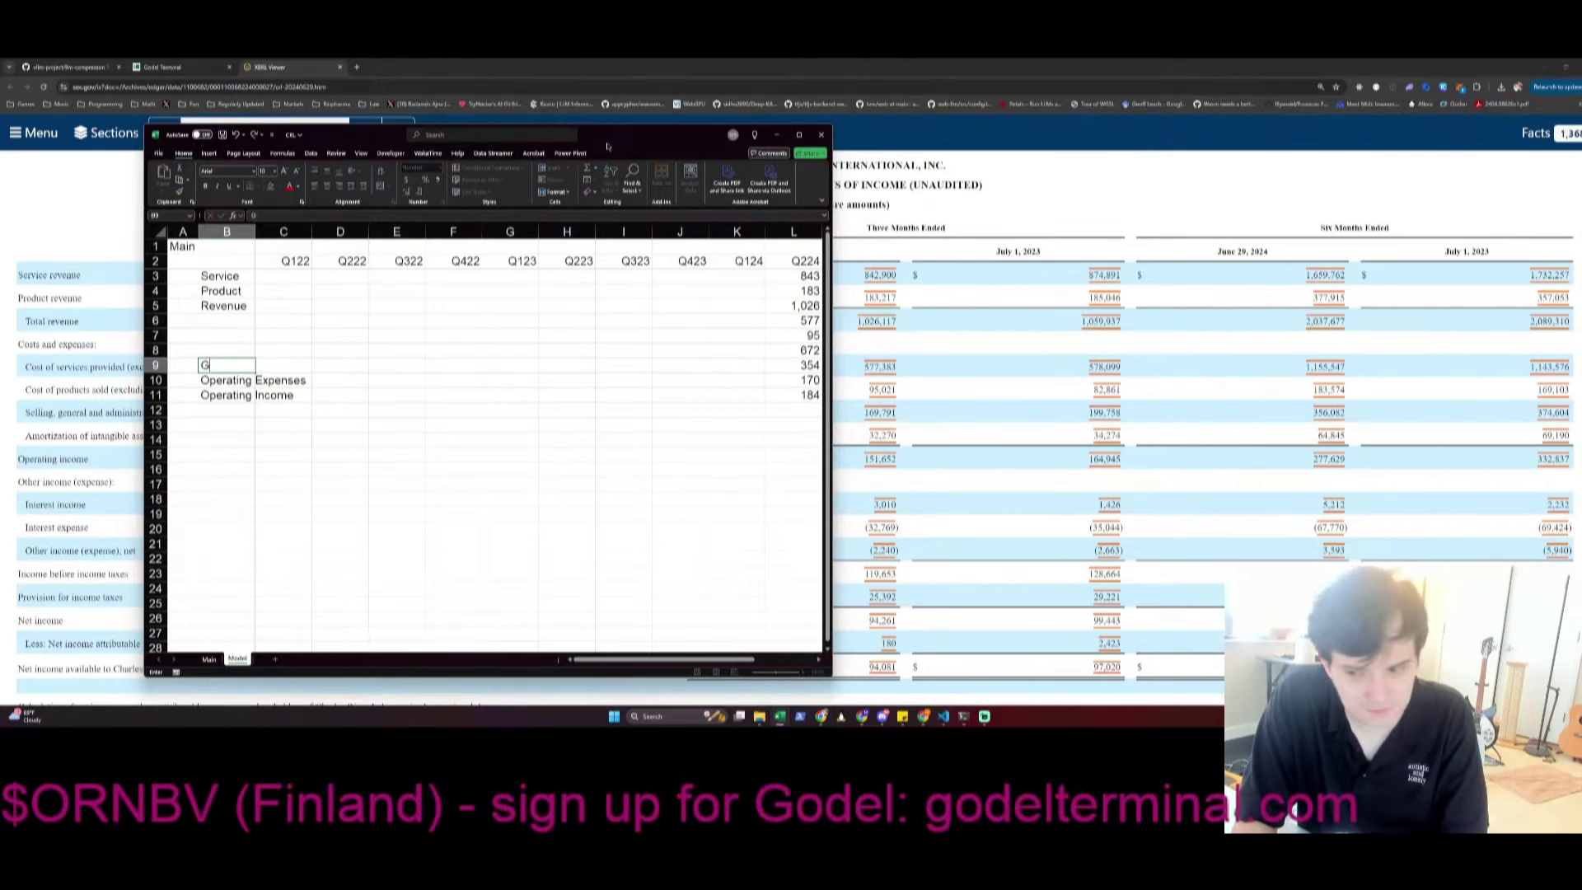
pyautogui.write('ross Profit')
pyautogui.press('Up')
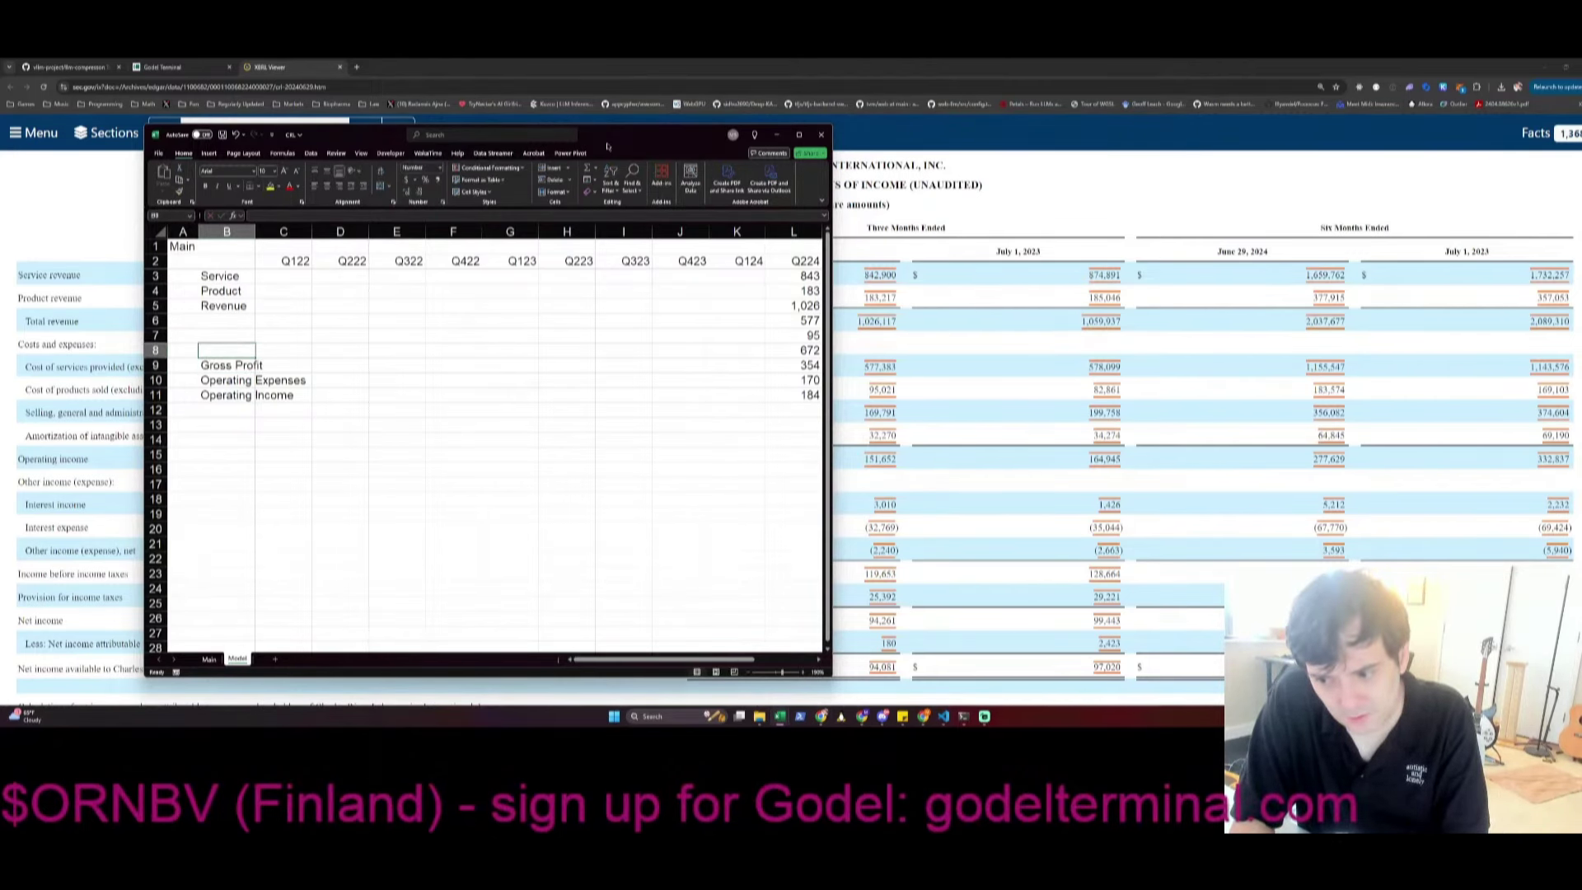
# Label the cost rows COGS in B8, CoS in B6 and CoP in B7
pyautogui.write('COGS')
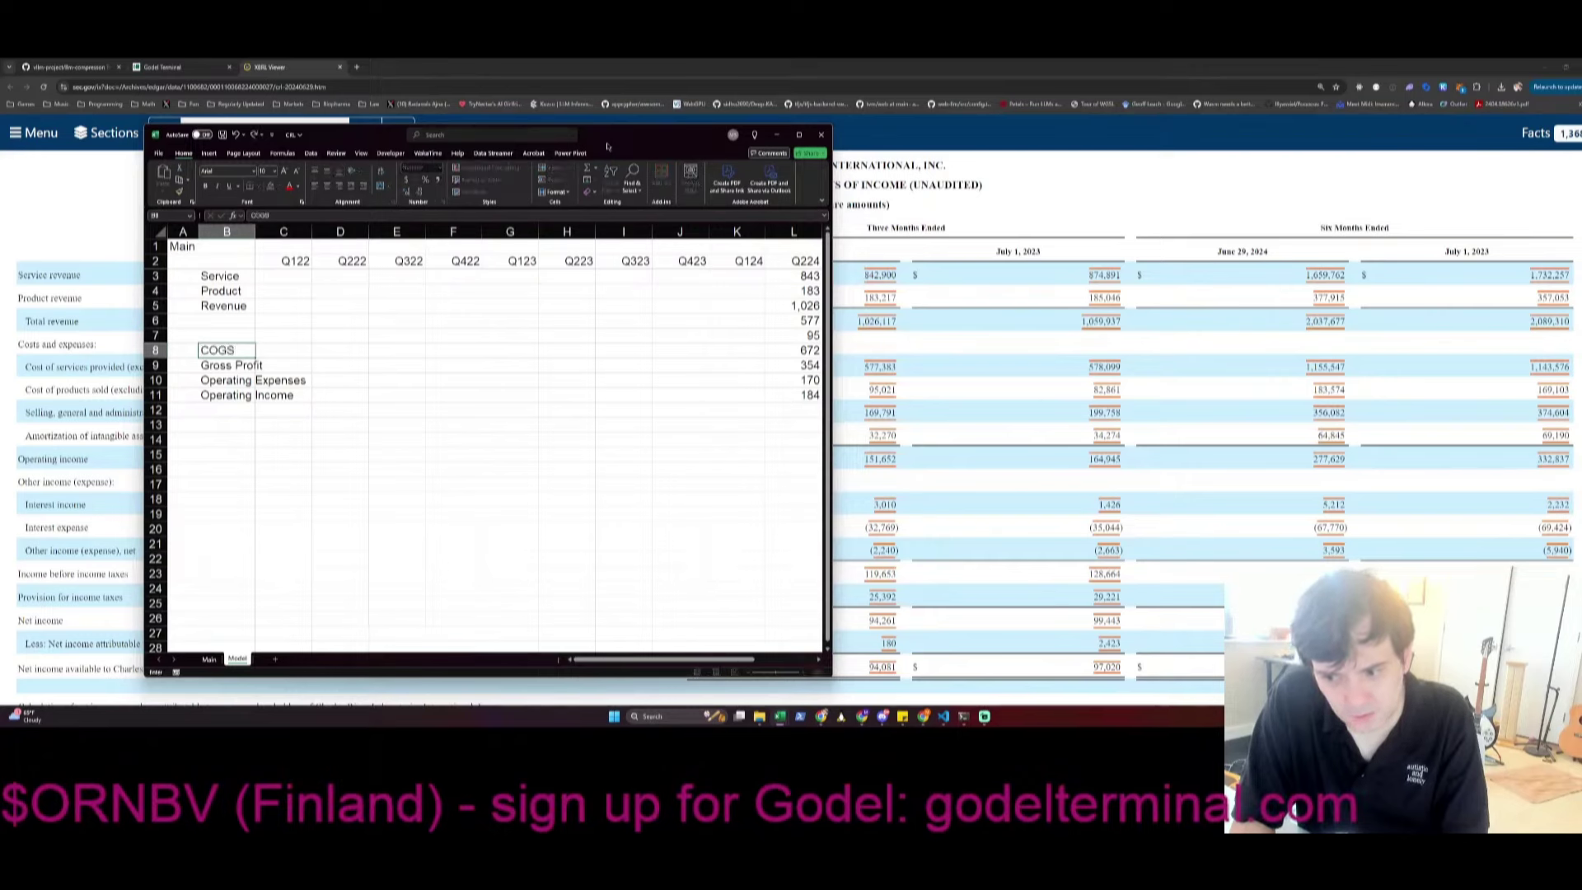
pyautogui.press('Escape')
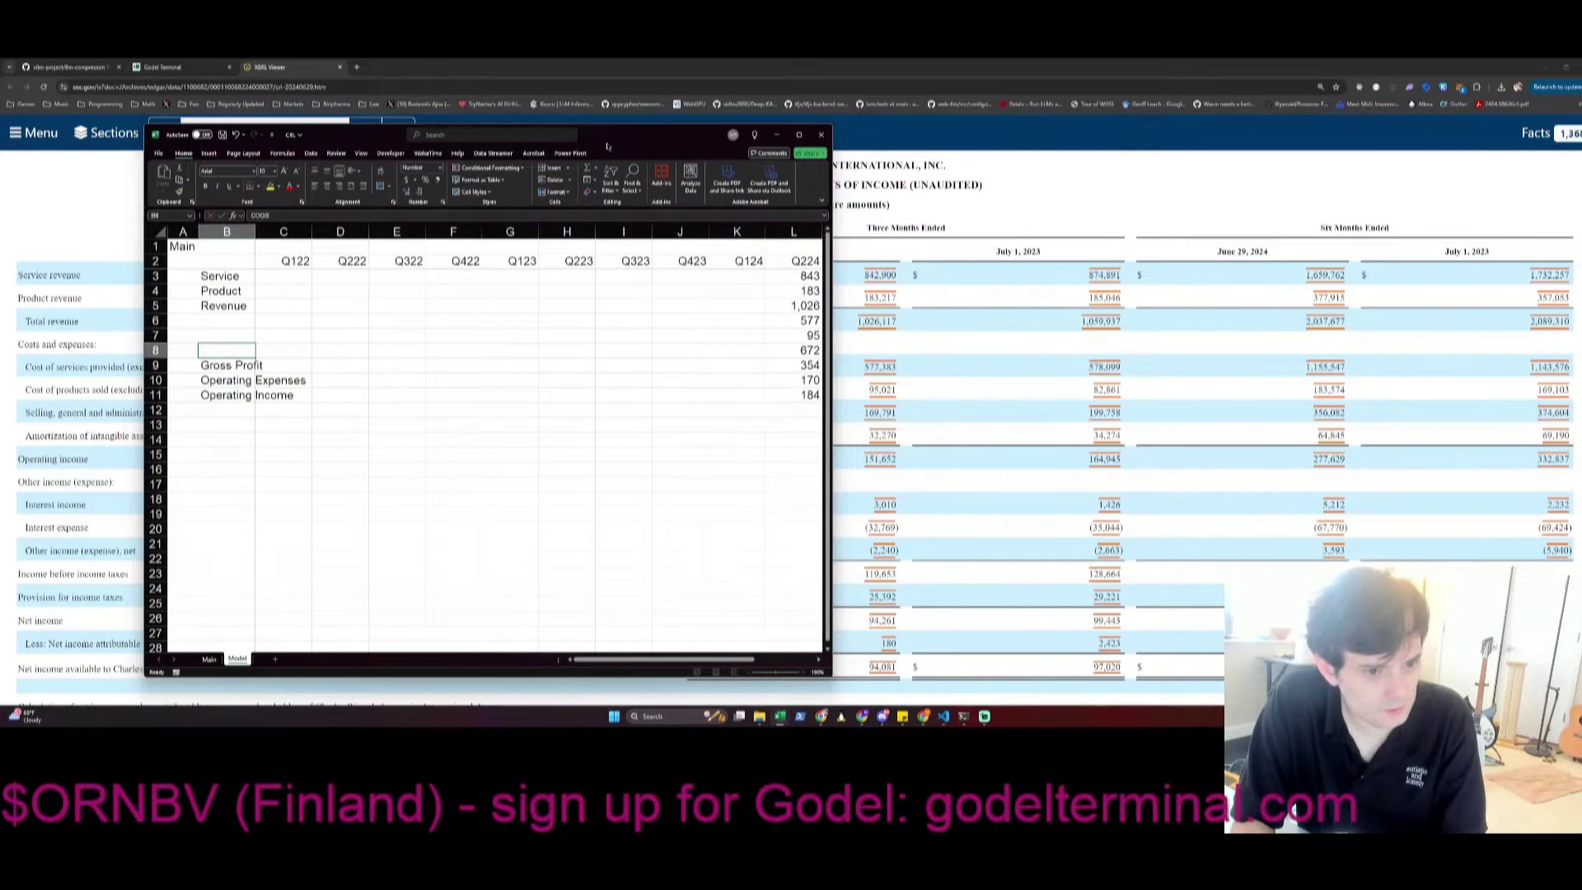
pyautogui.write('COGS')
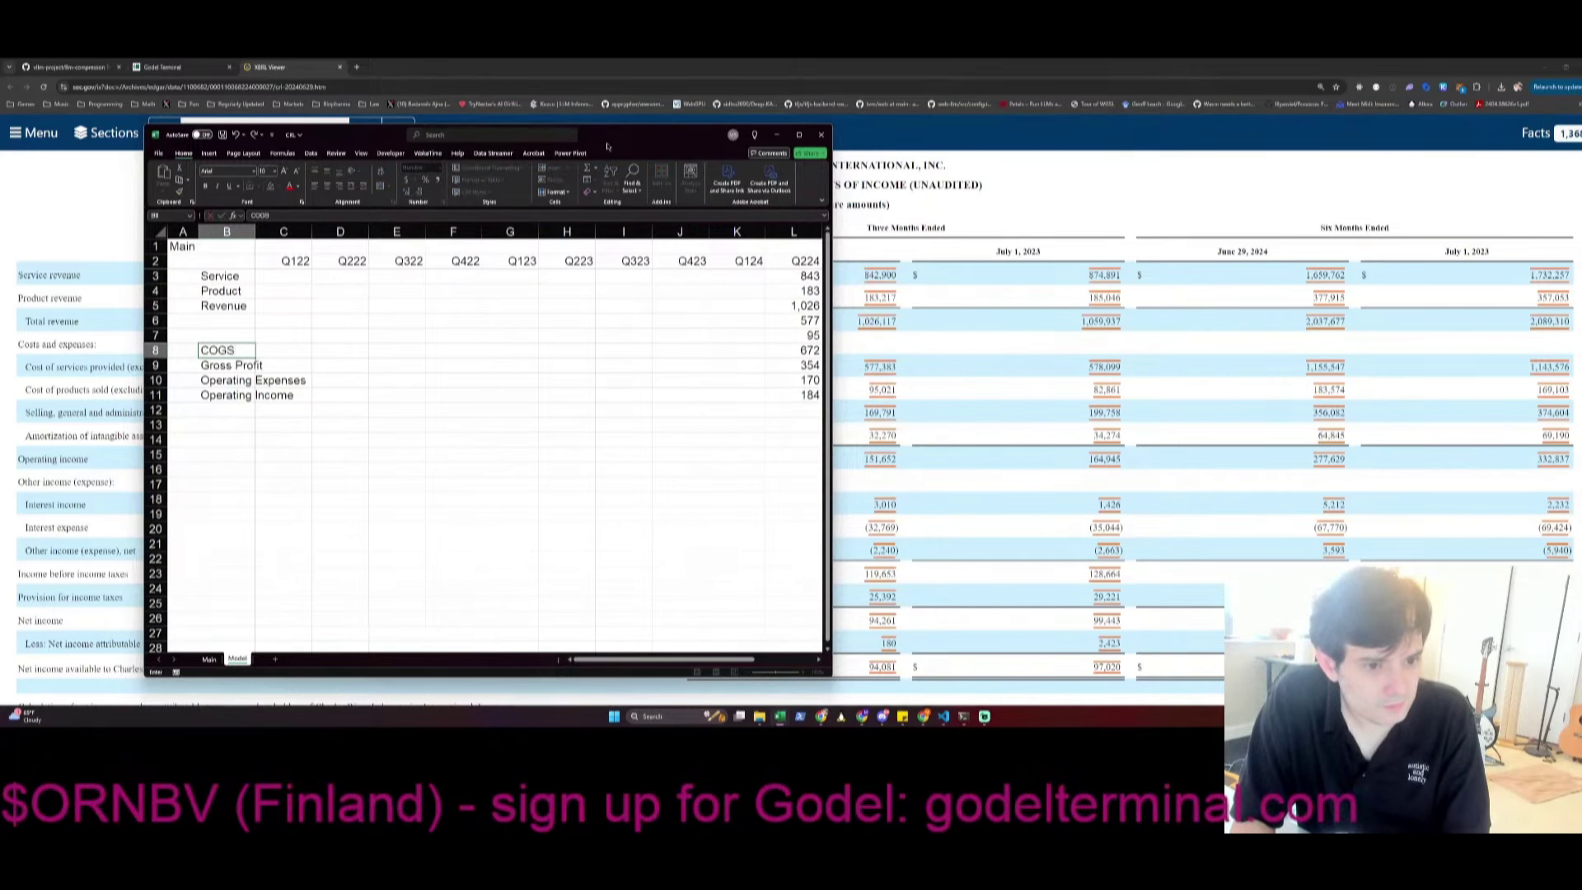
pyautogui.press('Up')
pyautogui.press('Up')
pyautogui.write('CoS')
pyautogui.press('Return')
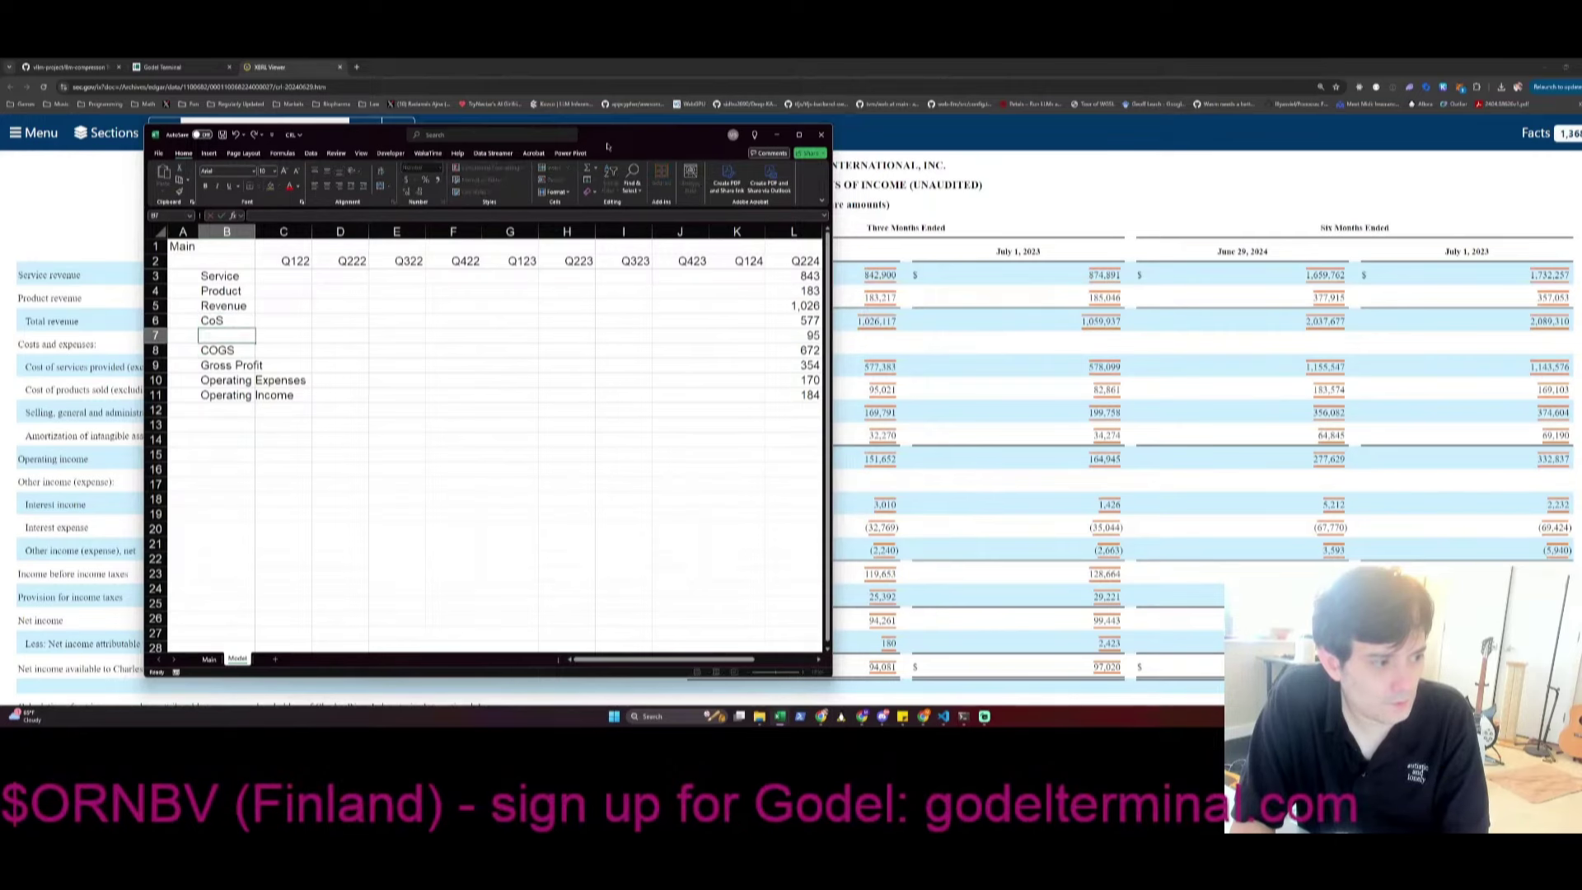
pyautogui.write('CoP')
pyautogui.press('Return')
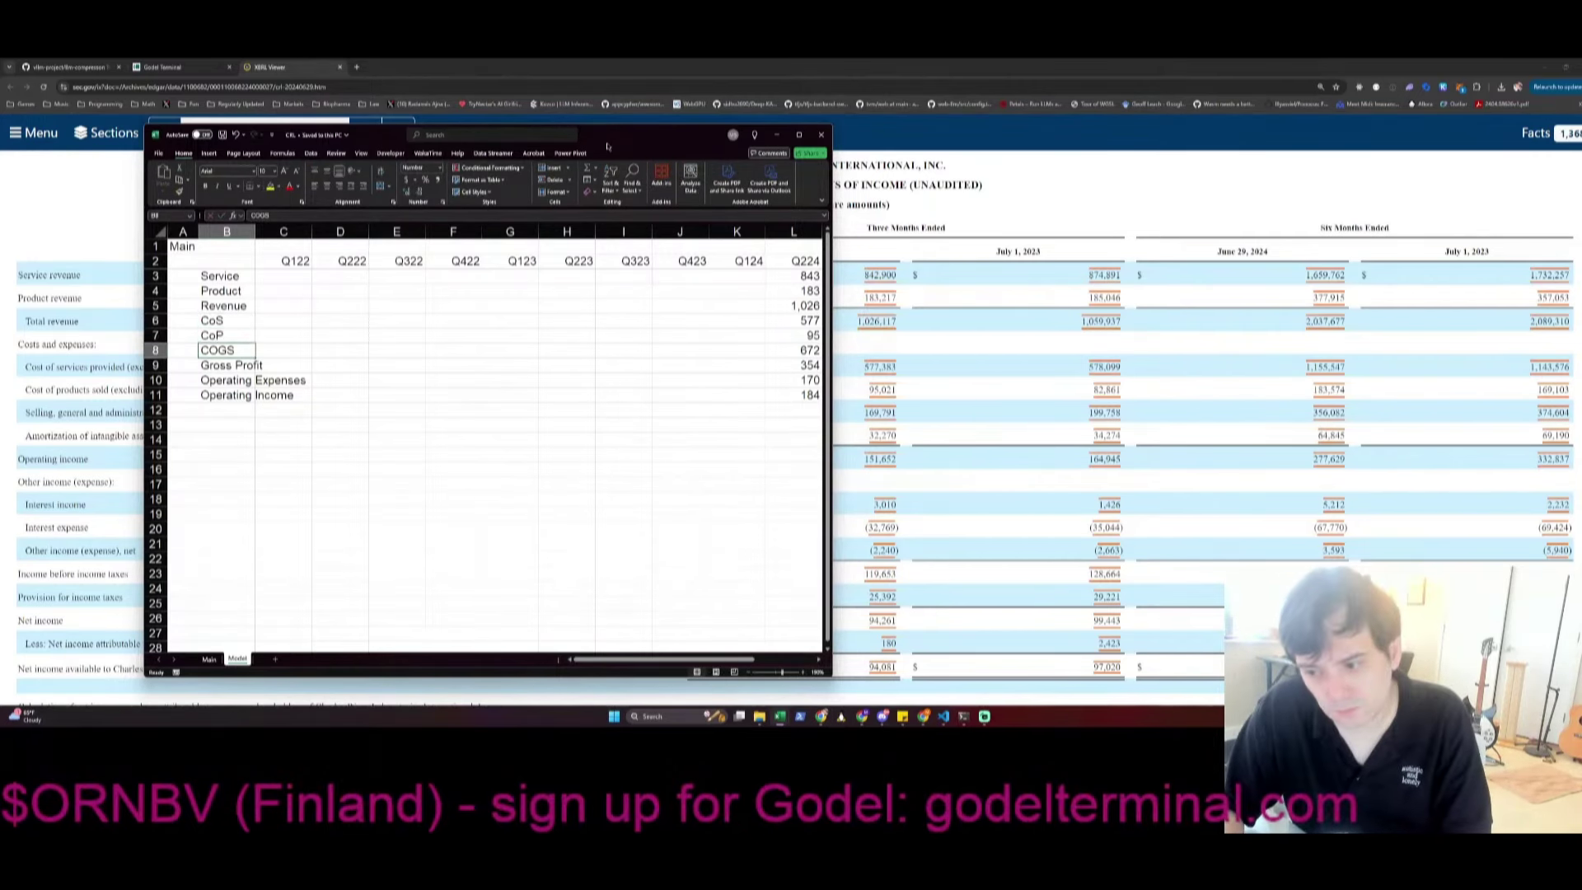
# Make the whole Revenue row bold
pyautogui.press('Up')
pyautogui.press('Up')
pyautogui.press('Up')
pyautogui.hotkey('shift', 'space')
pyautogui.hotkey('ctrl', 'b')
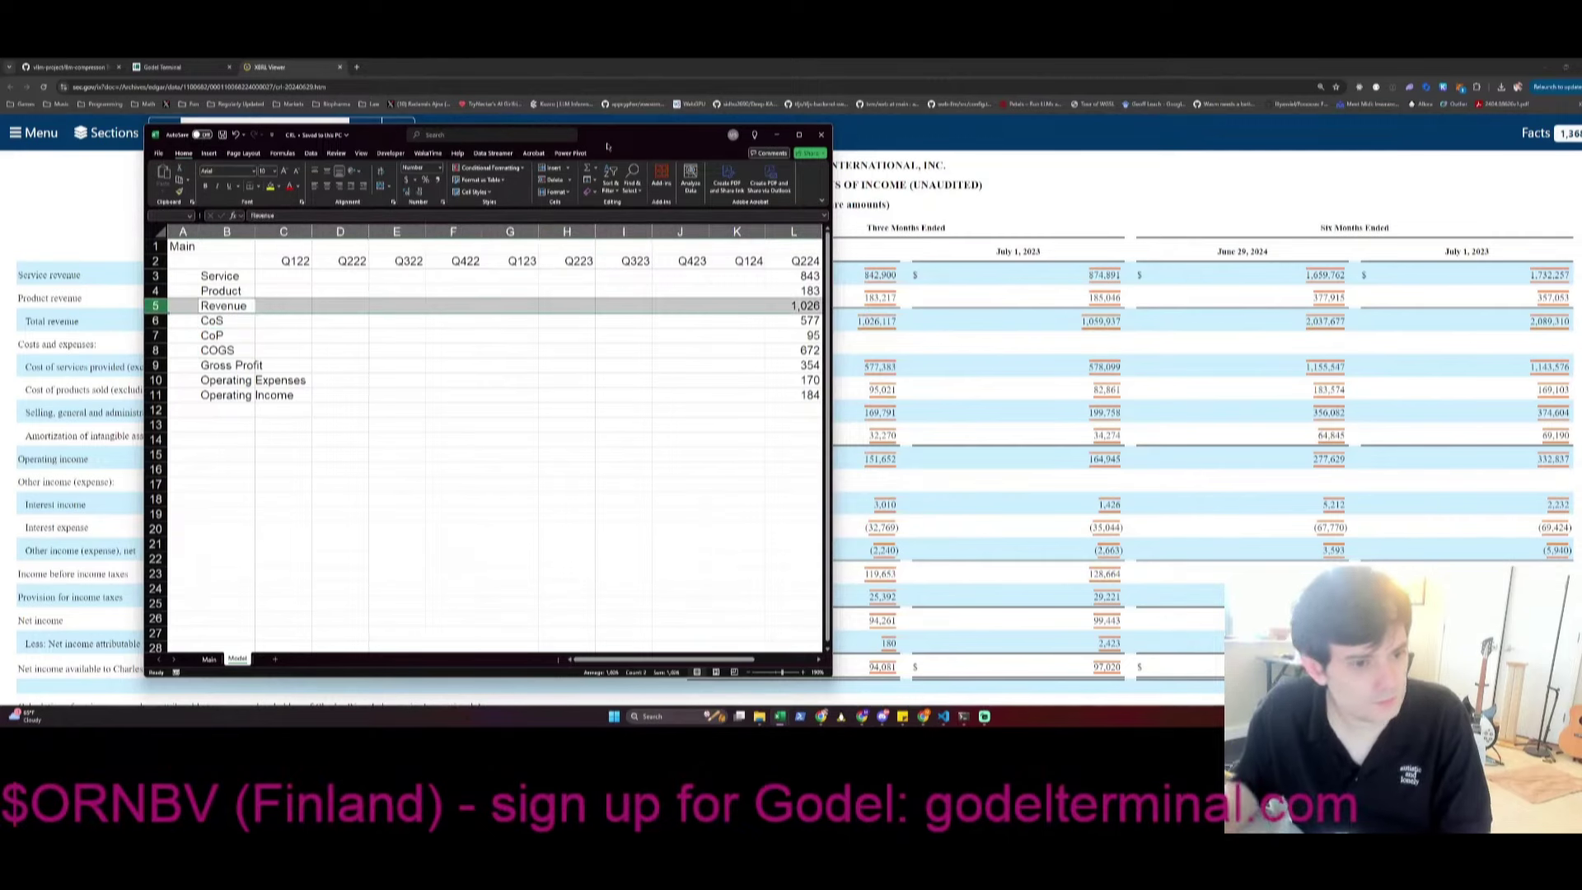
# Widen column B to fit the row labels, select the Q224 Revenue cell and save the workbook
pyautogui.press('Up')
pyautogui.press('Up')
pyautogui.press('Up')
pyautogui.press('Up')
pyautogui.moveTo(254, 231); pyautogui.dragTo(312, 232)
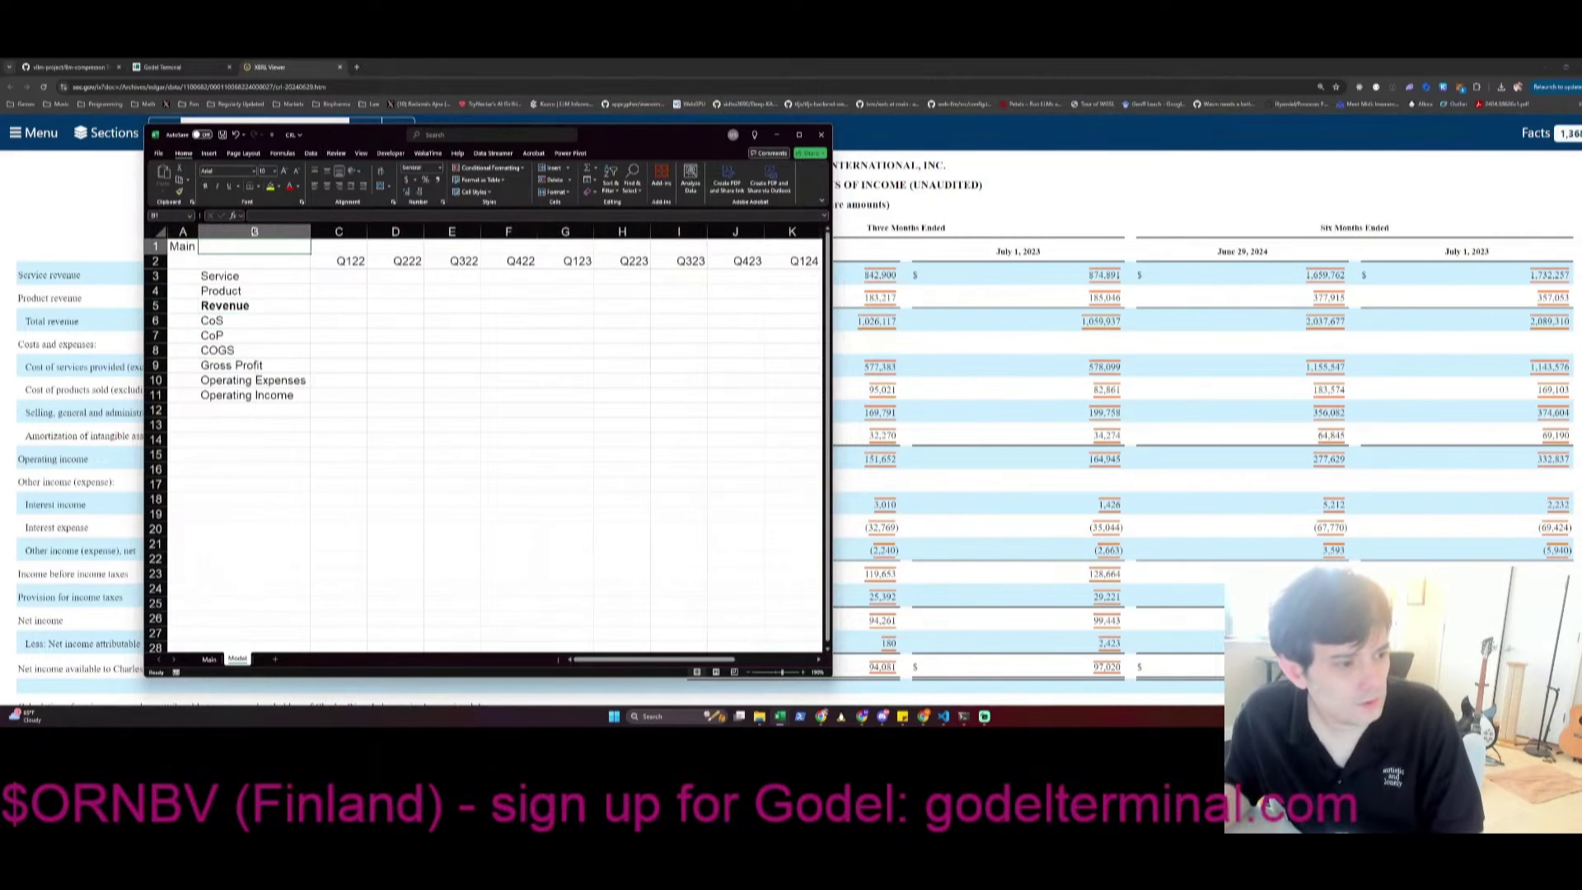
pyautogui.scroll(-1, 547, 343)
pyautogui.click(734, 294)
pyautogui.hotkey('ctrl', 's')
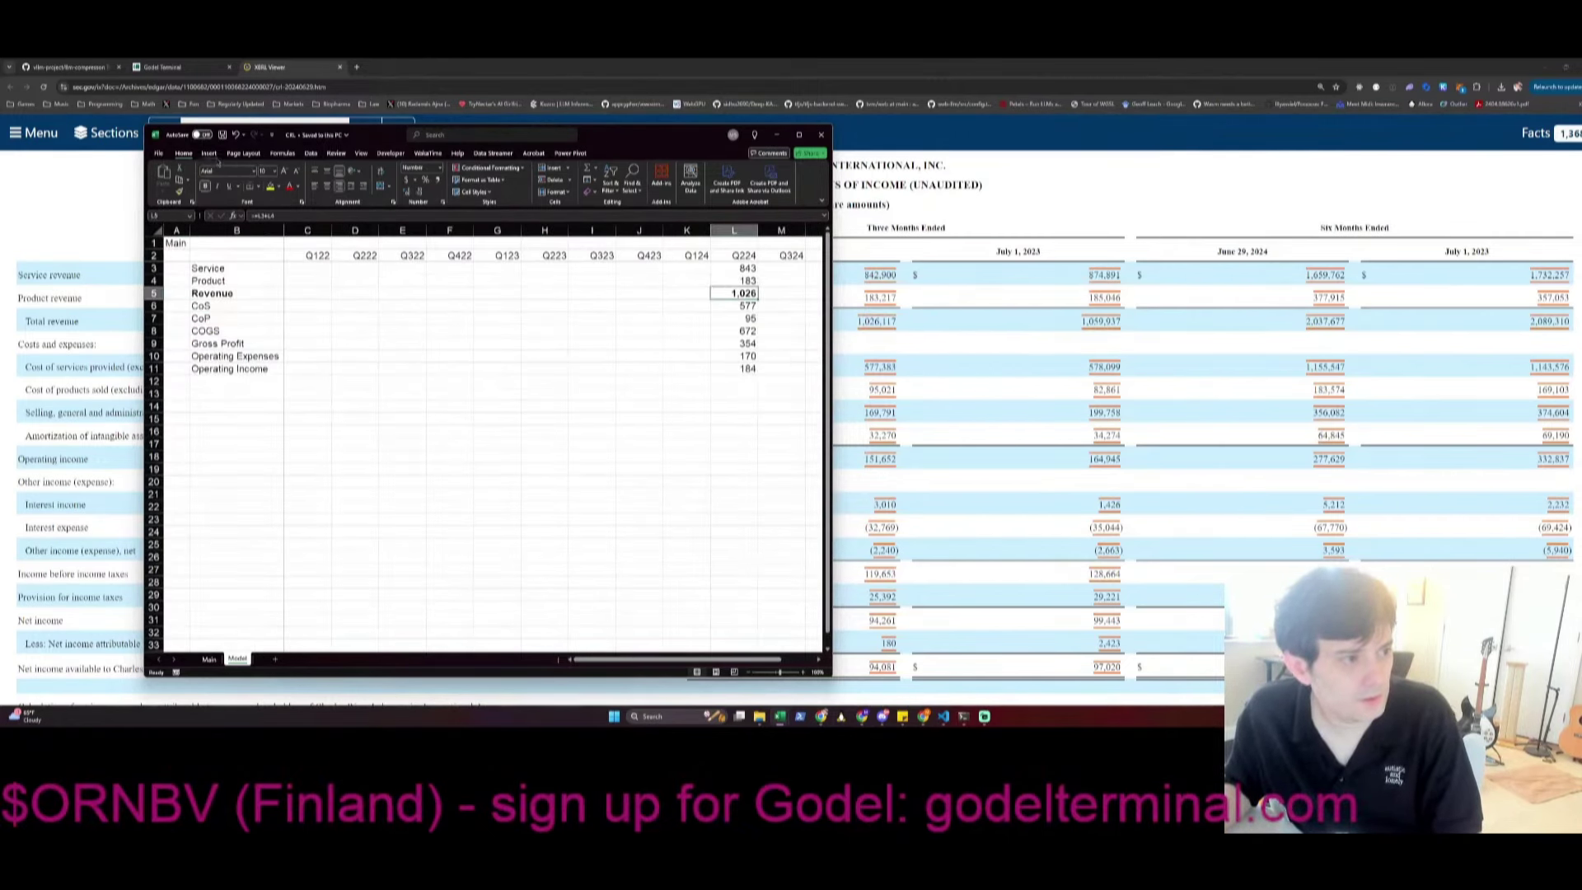
# Draw a vertical line along the boundary between the Q224 and Q324 columns, from row 1 down to about row 26
pyautogui.click(209, 154)
pyautogui.click(267, 178)
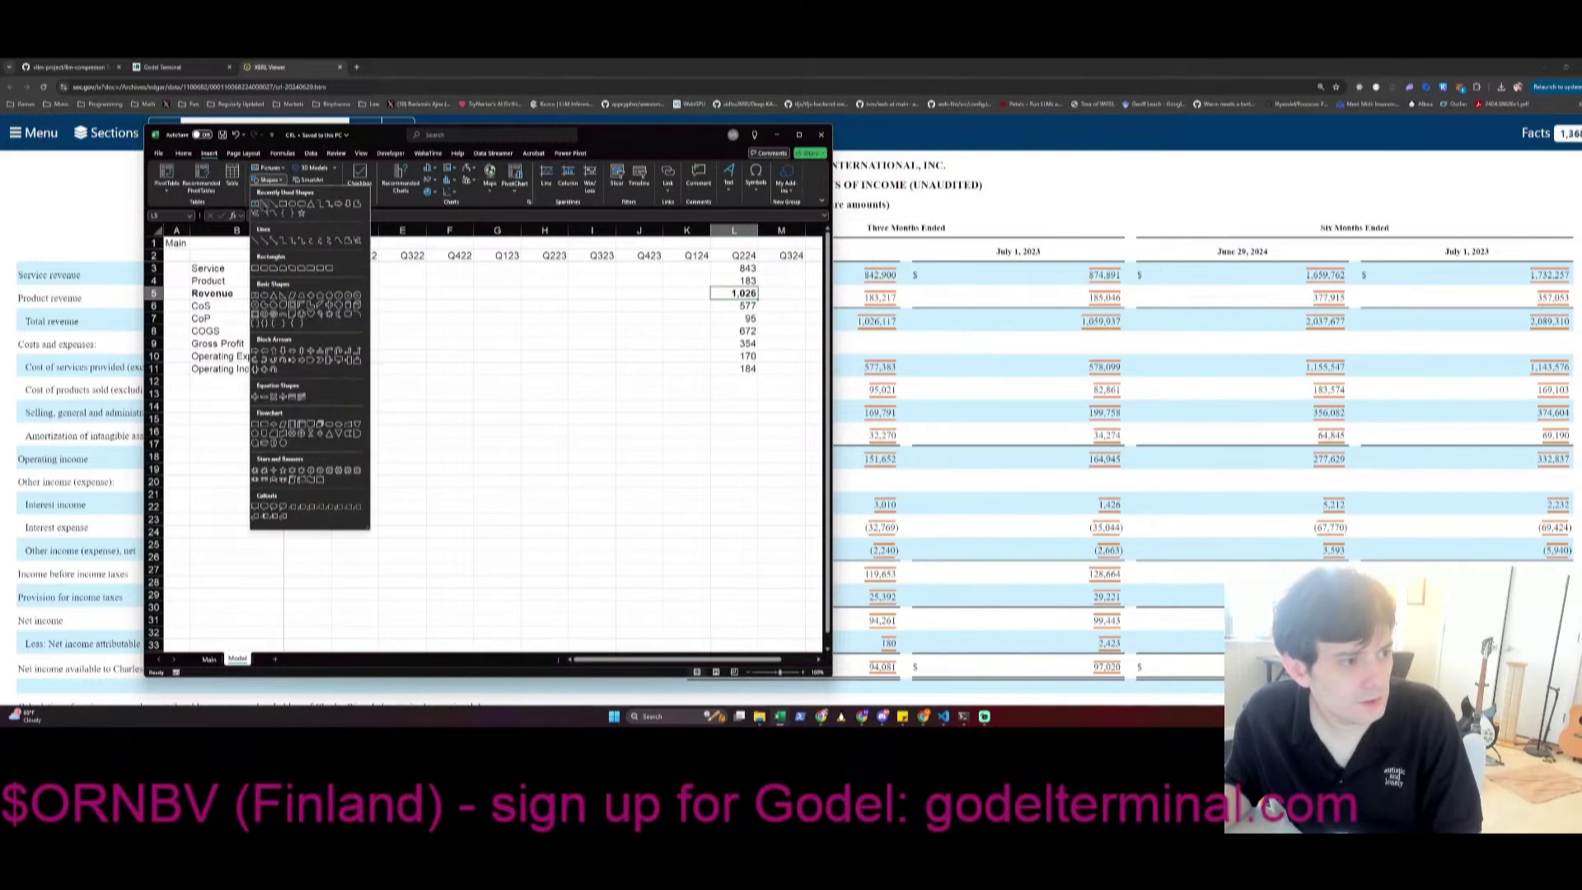
pyautogui.click(259, 203)
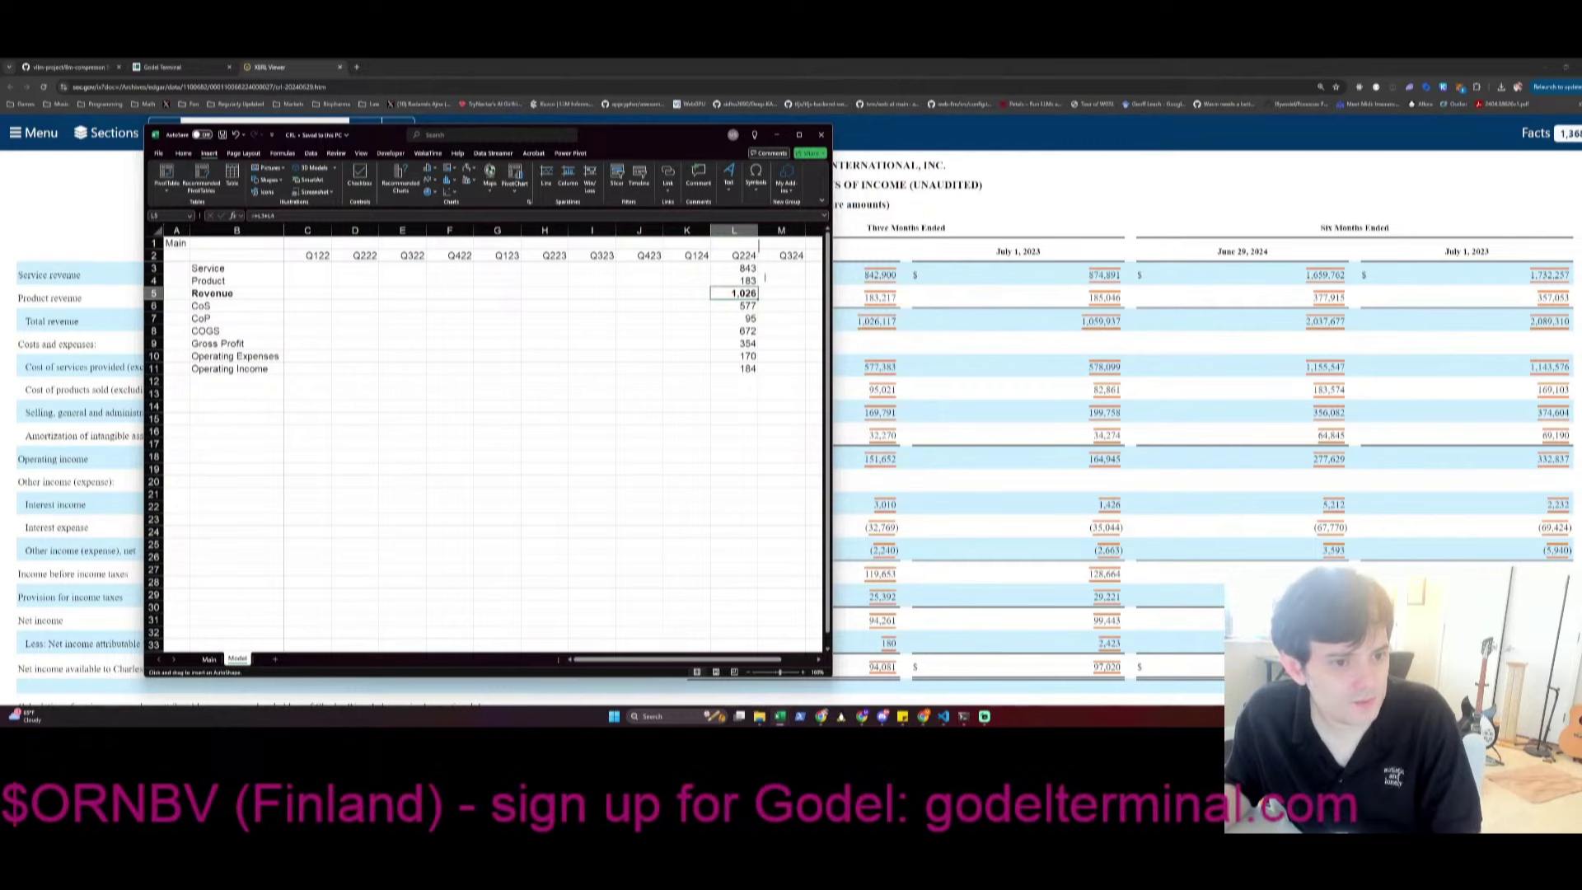
pyautogui.moveTo(759, 244); pyautogui.dragTo(759, 554)
pyautogui.scroll(2, 734, 399)
pyautogui.click(694, 329)
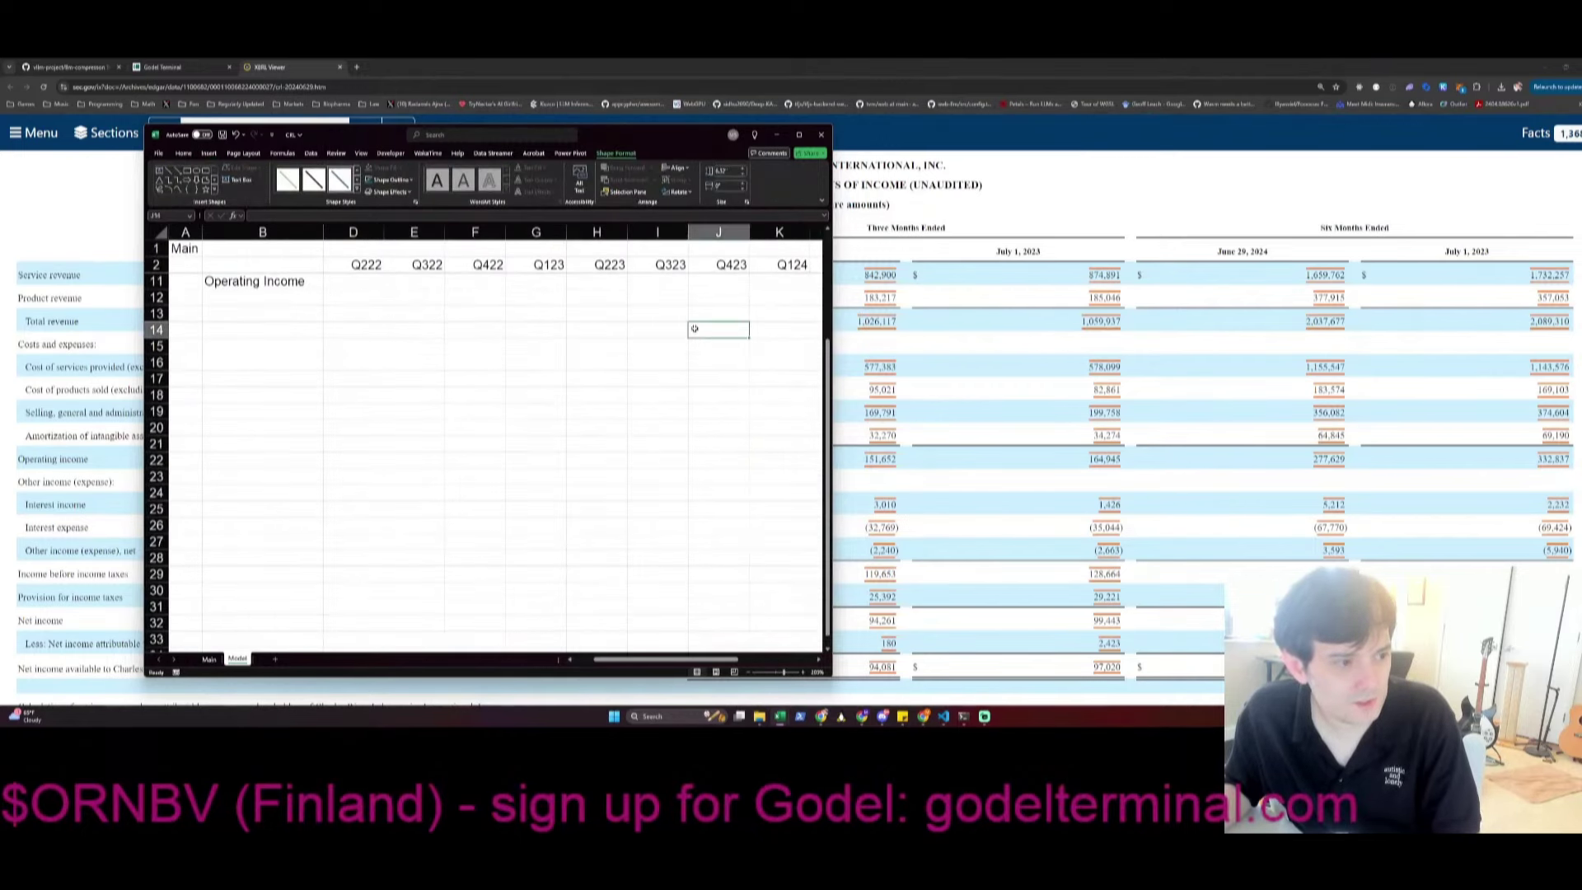
pyautogui.scroll(3, 700, 333)
pyautogui.press('Right')
pyautogui.press('Right')
pyautogui.press('Right')
pyautogui.press('Right')
pyautogui.press('Right')
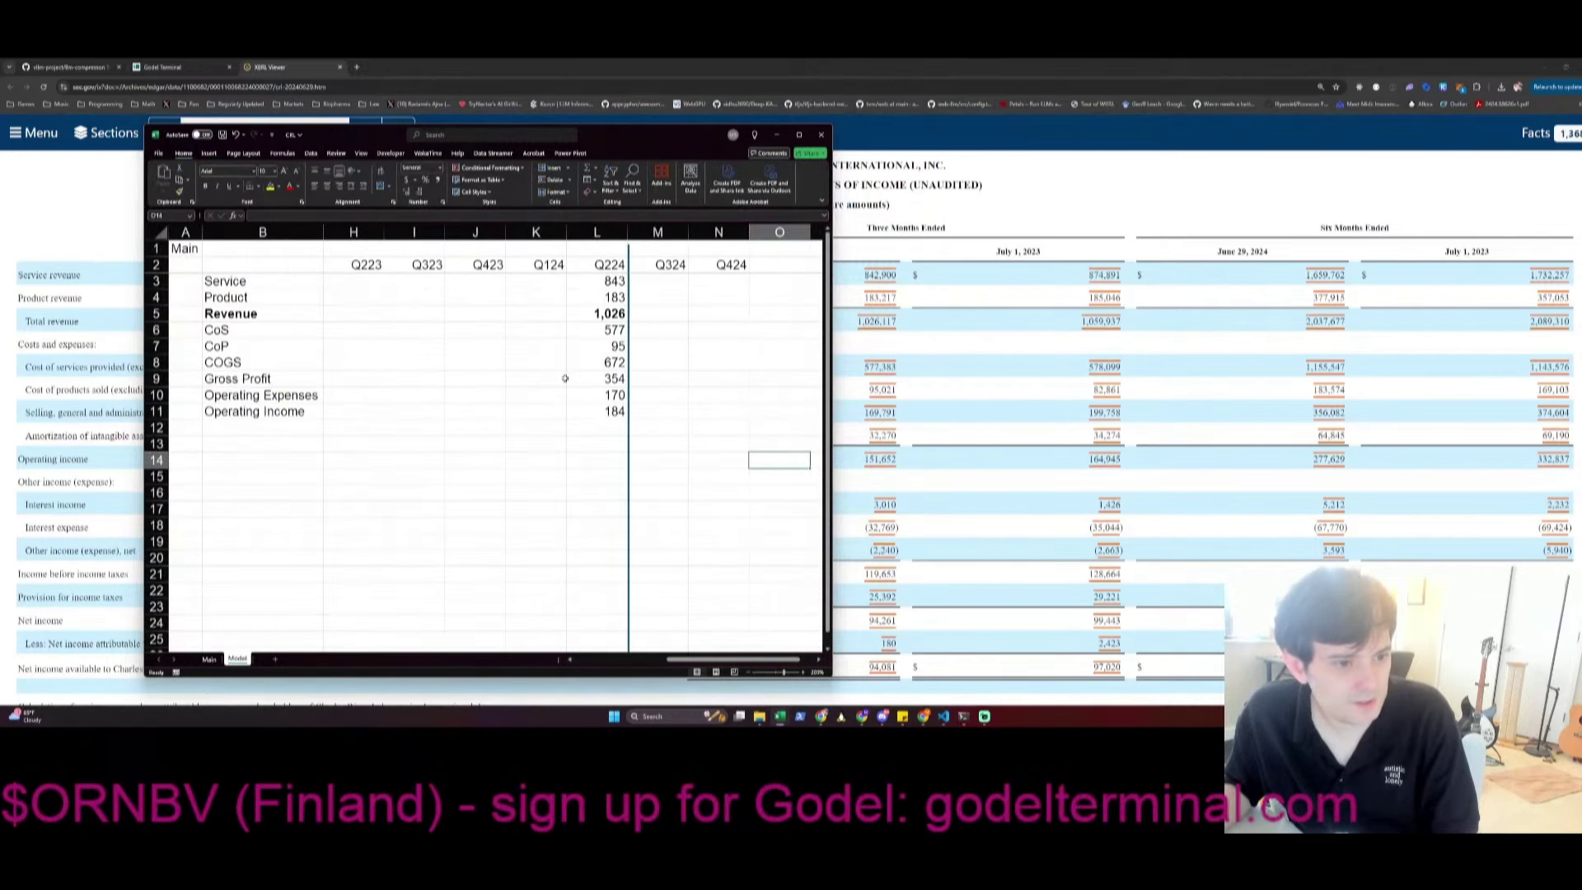
# Label B12 as Interest Income and B13 as Pretax Income below Operating Income
pyautogui.click(548, 391)
pyautogui.click(284, 429)
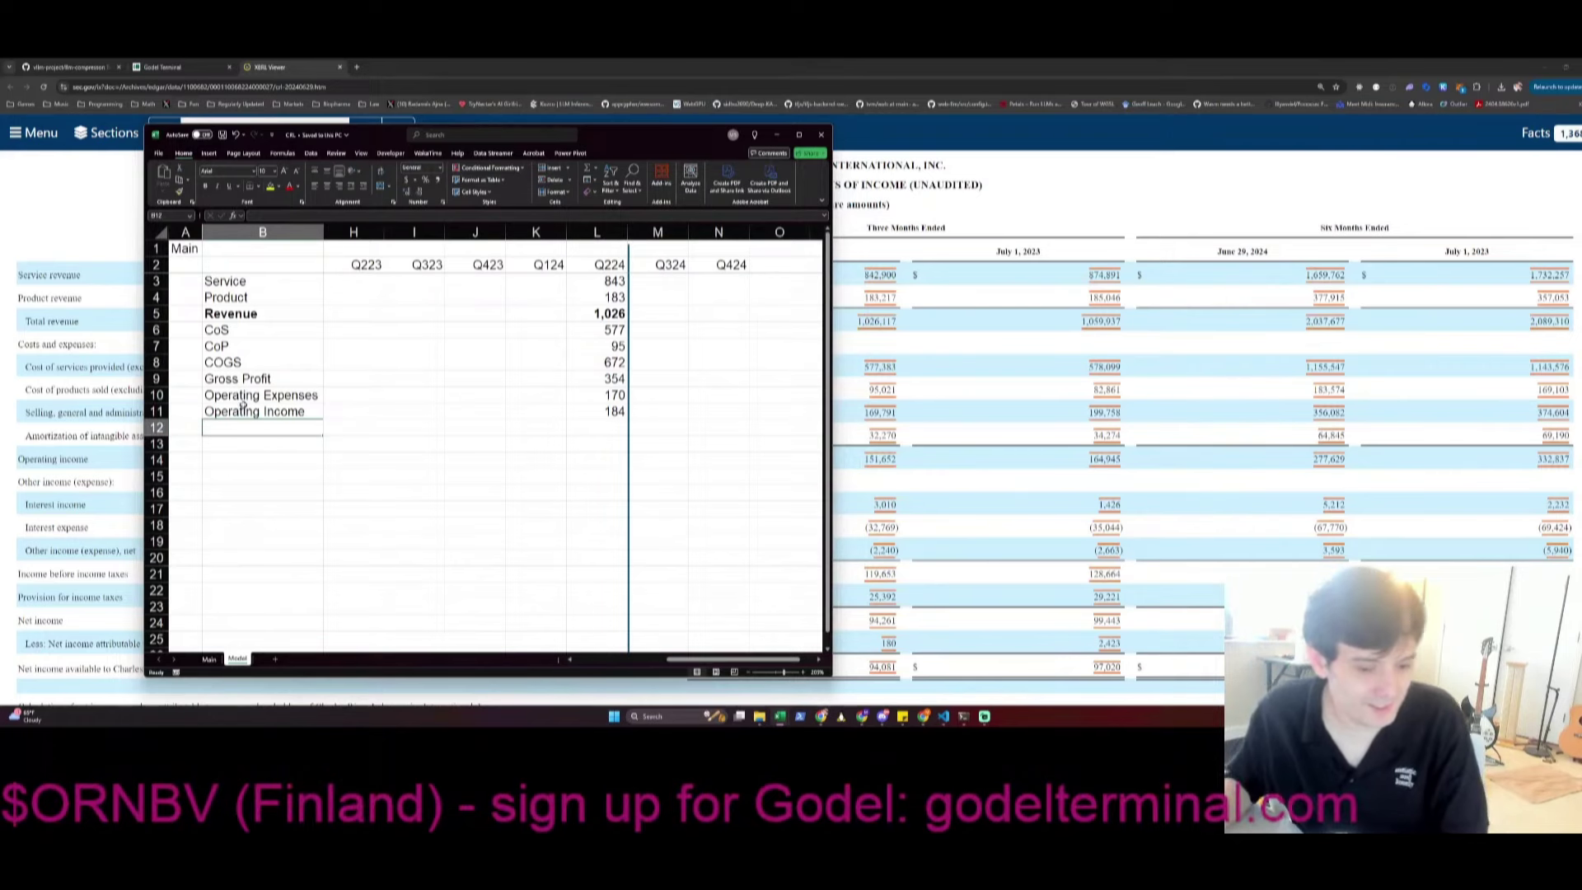
pyautogui.write('Interest')
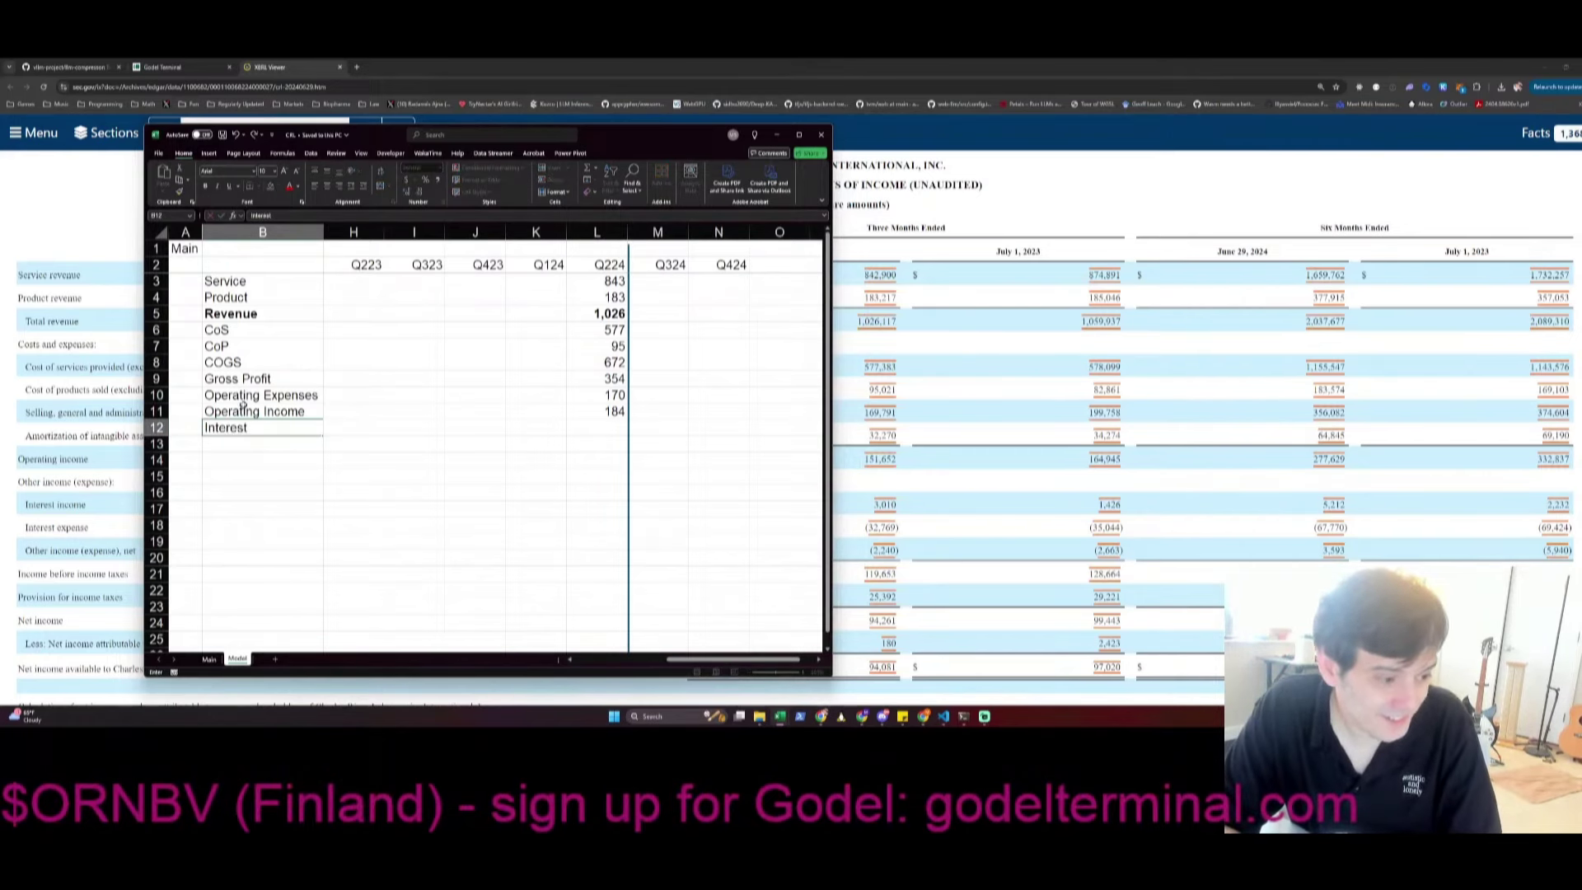
pyautogui.write(' Income')
pyautogui.press('Return')
pyautogui.write('Preta')
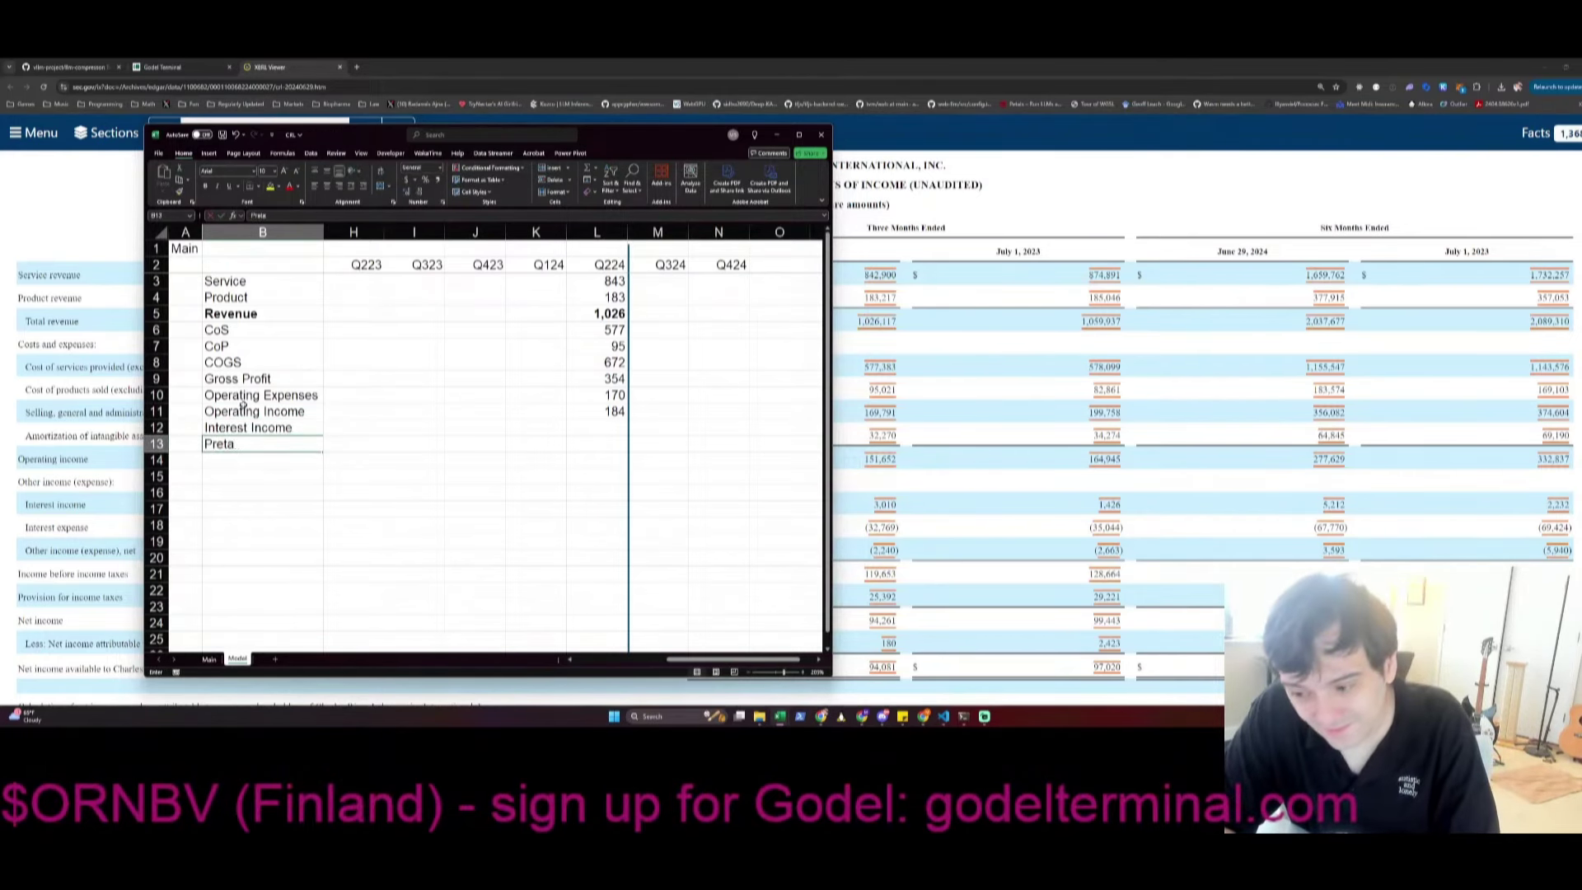
pyautogui.write('x Income')
pyautogui.press('Return')
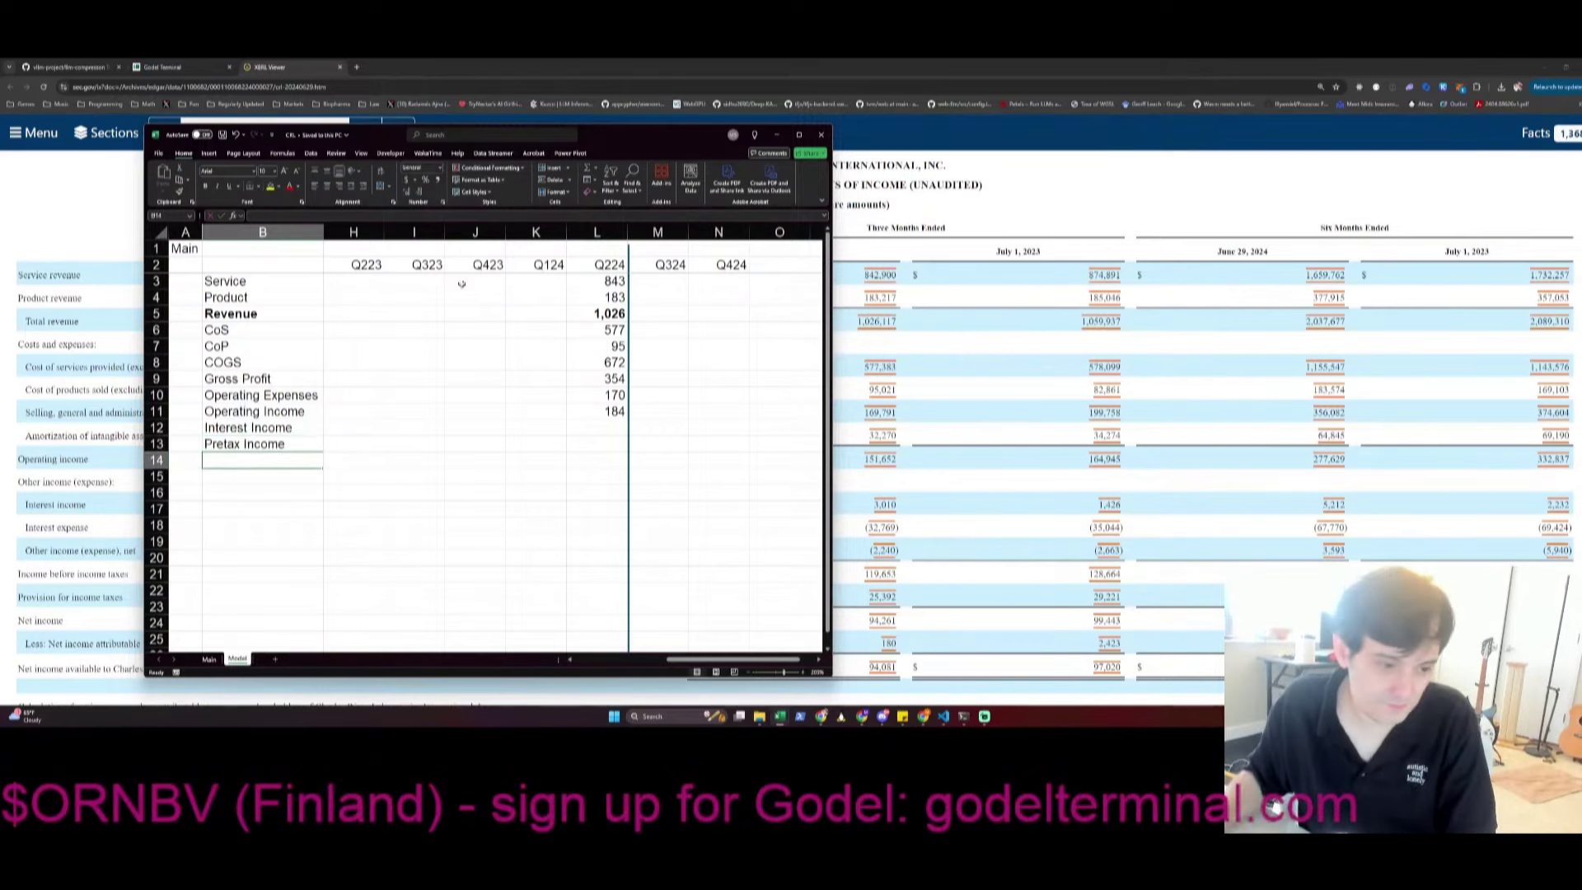
pyautogui.click(985, 716)
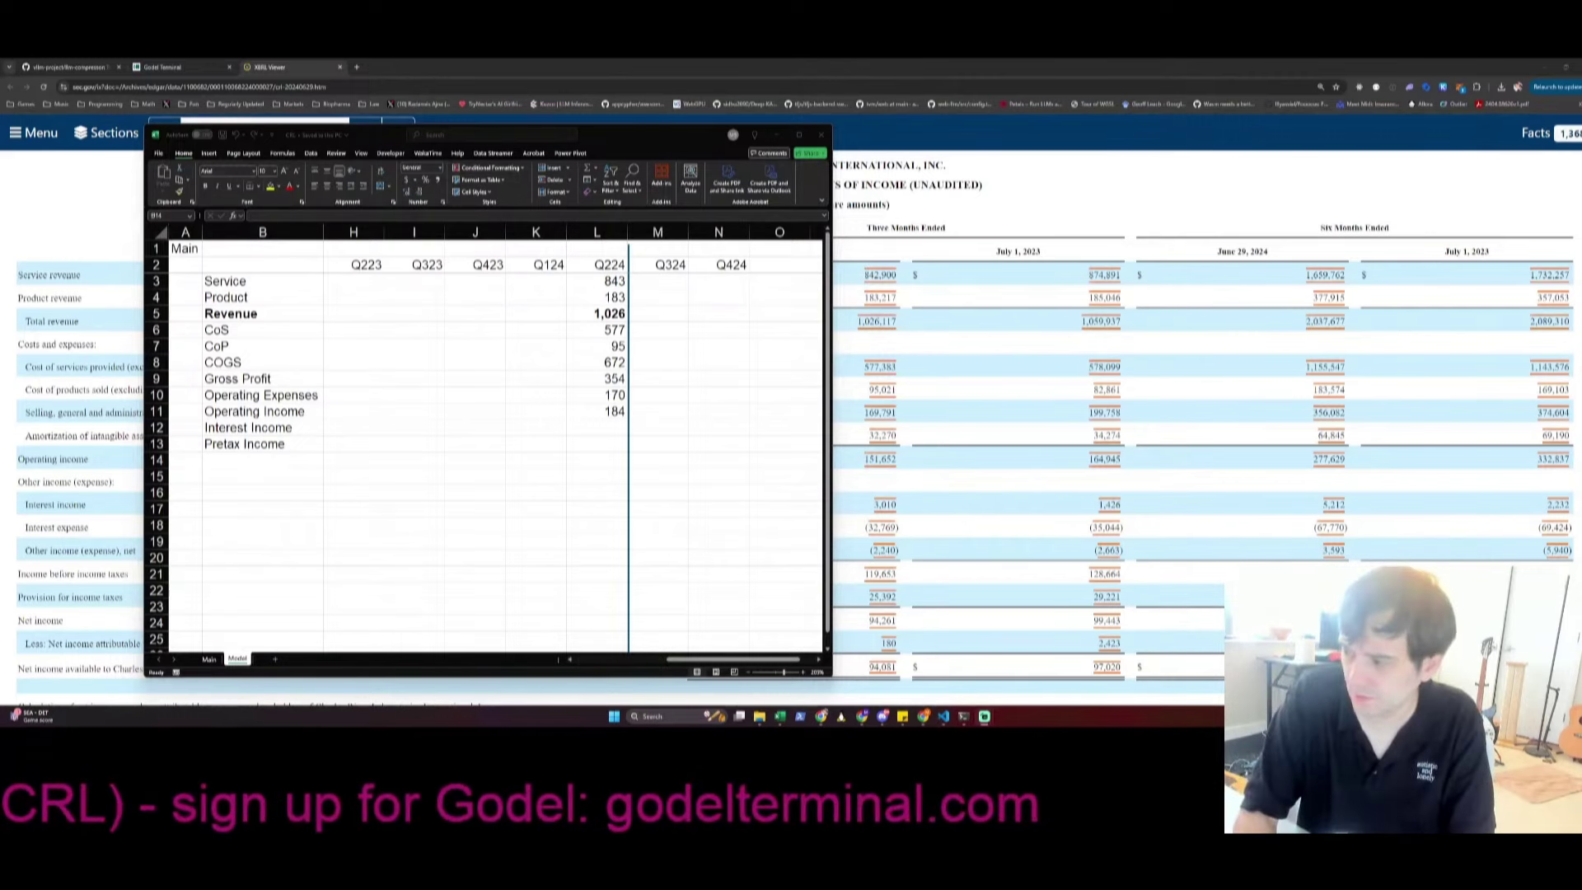
pyautogui.write('(Charles River ')
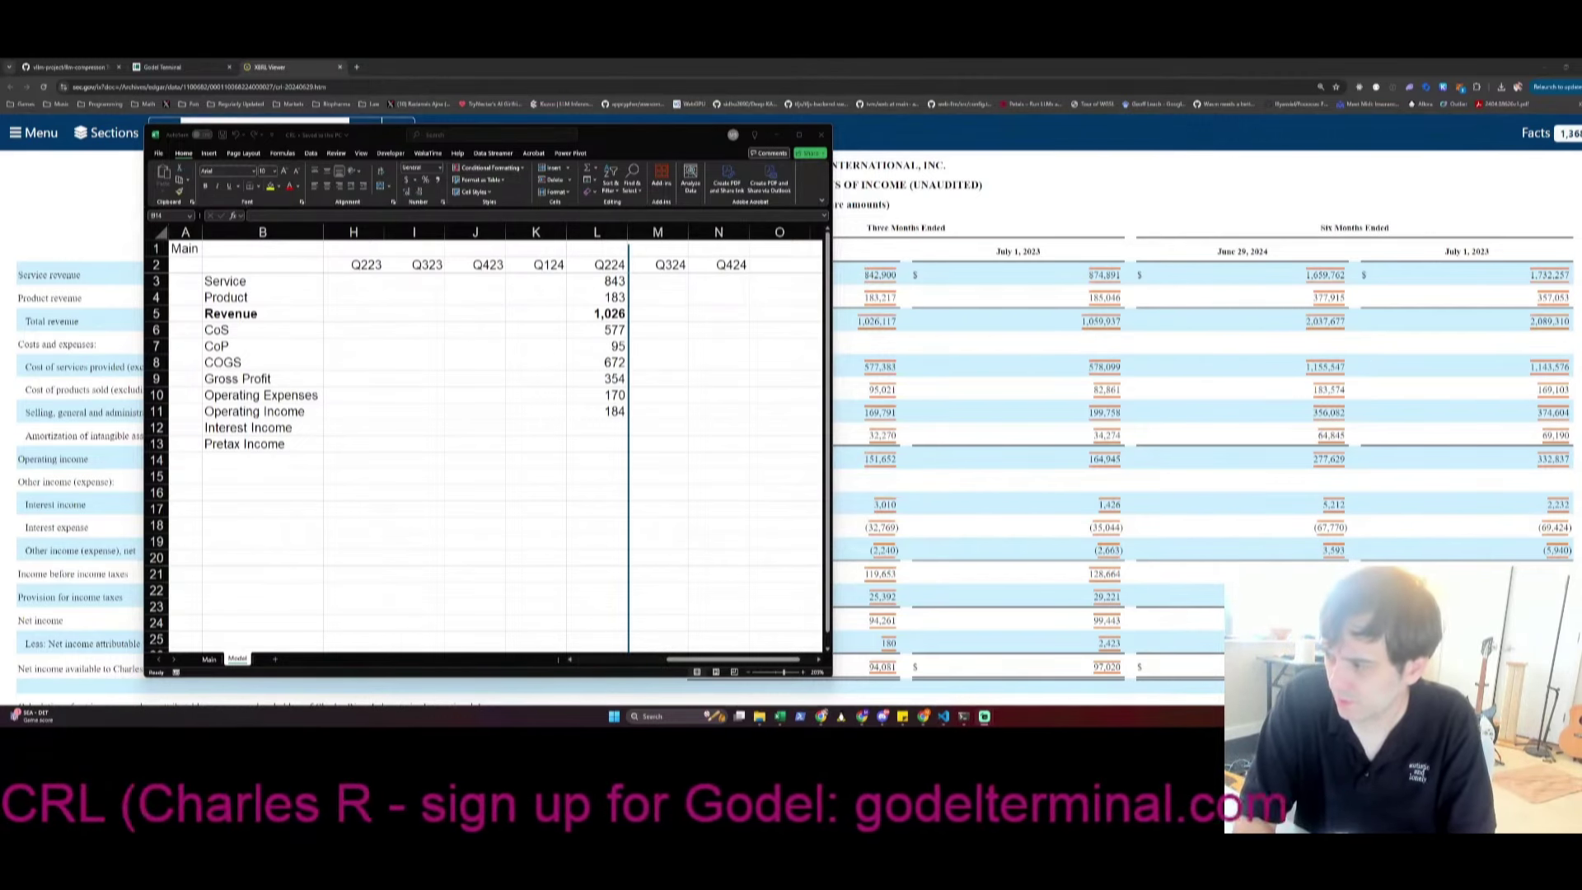
pyautogui.write('Labs)')
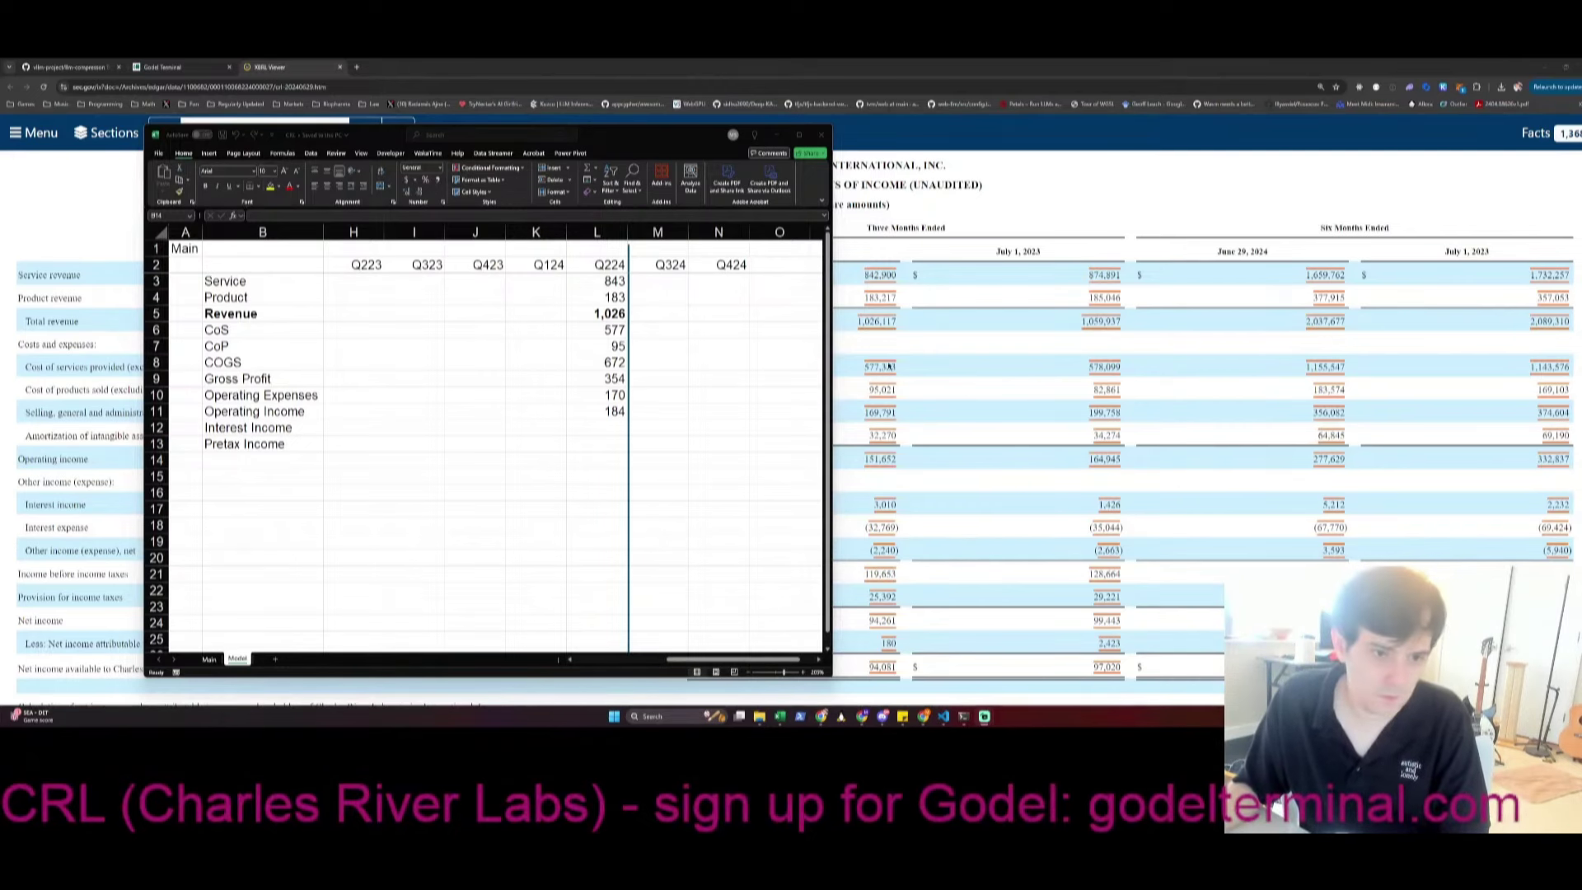
# Enter the Q224 Interest Income in L12 as the sum +3.010-32.769-2.240
pyautogui.click(617, 429)
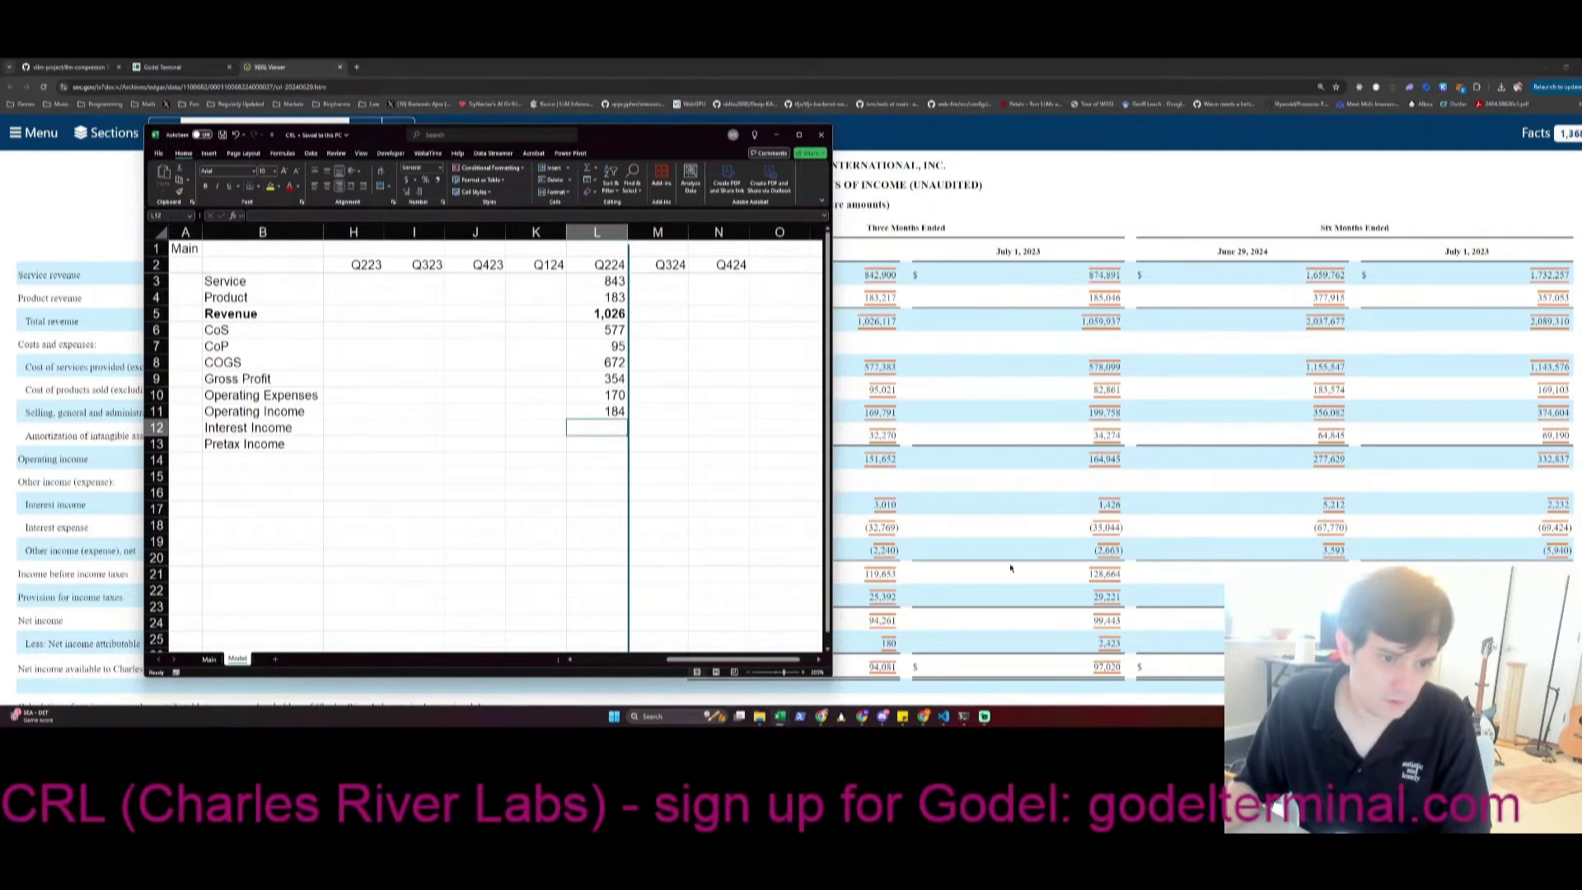
pyautogui.write('+3')
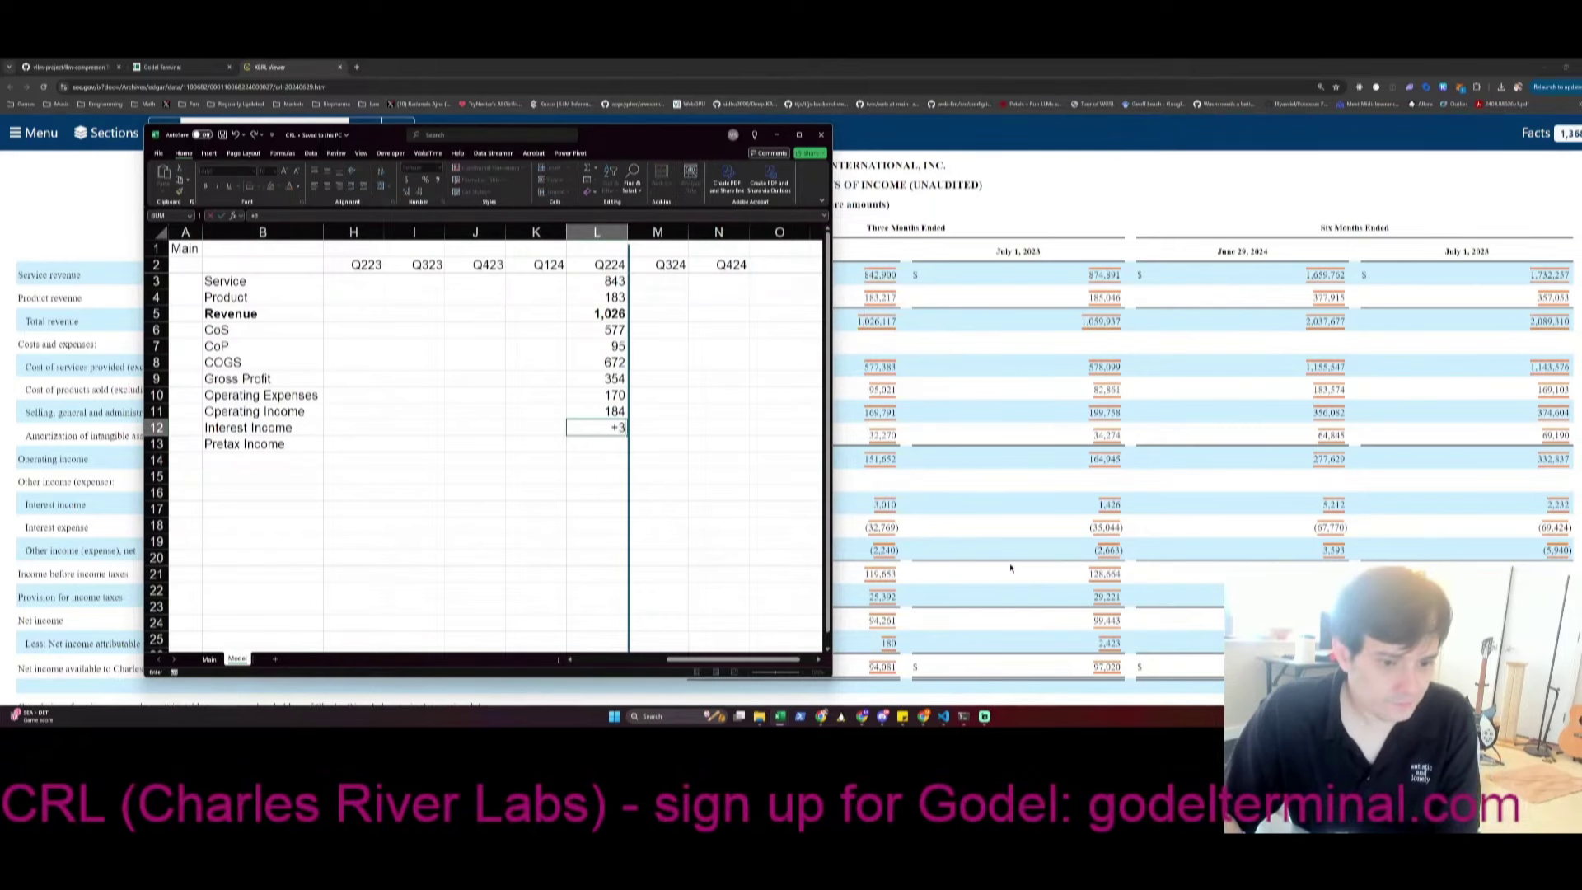
pyautogui.write('.010-32.')
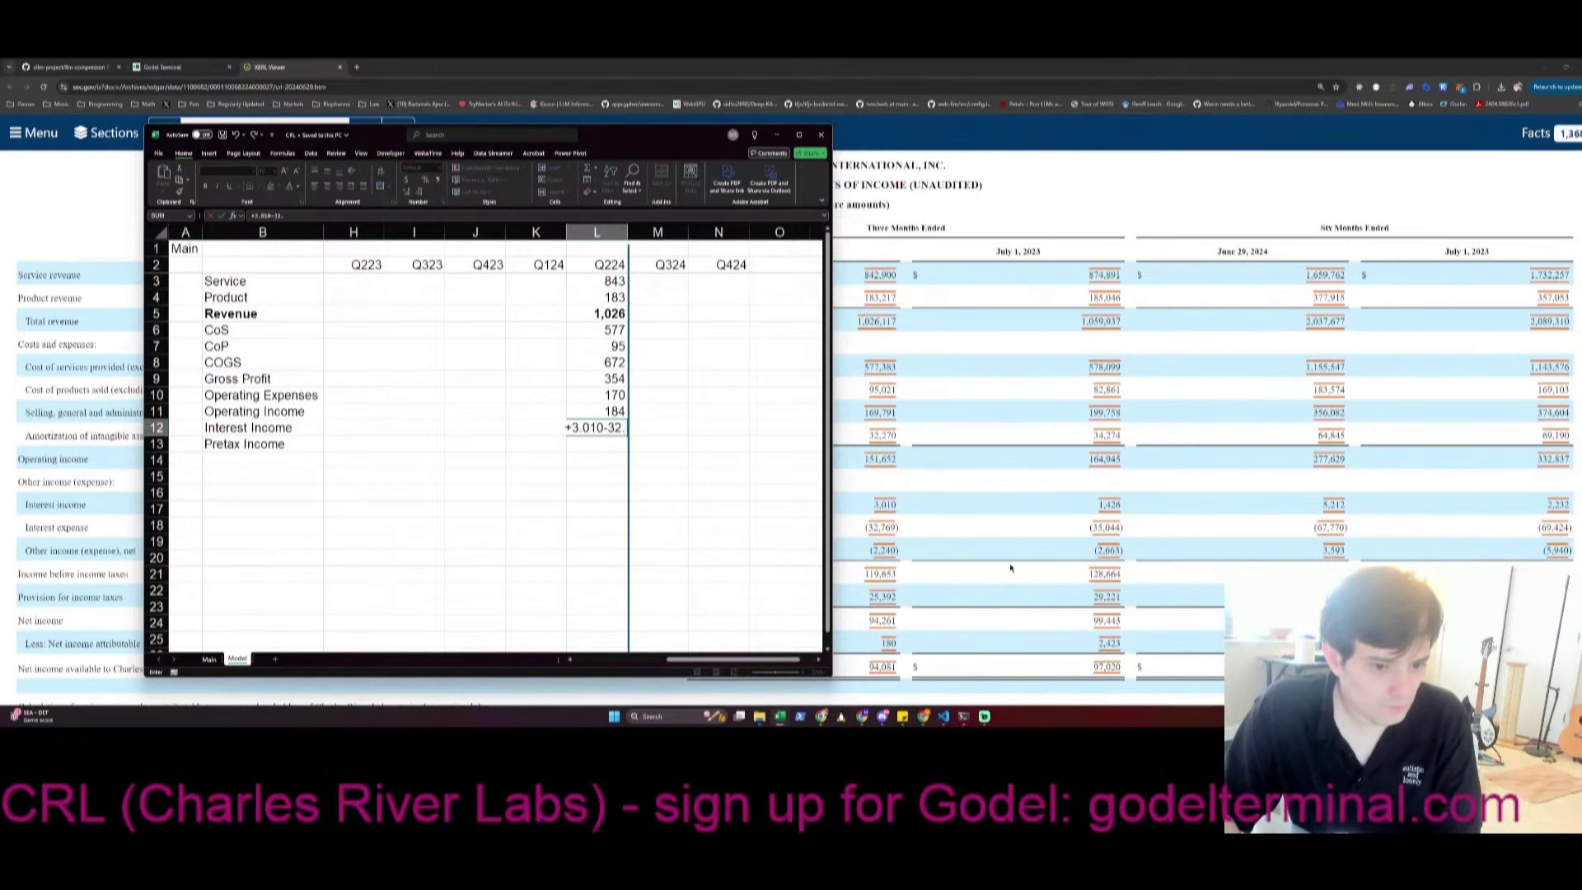
pyautogui.write('769-2.')
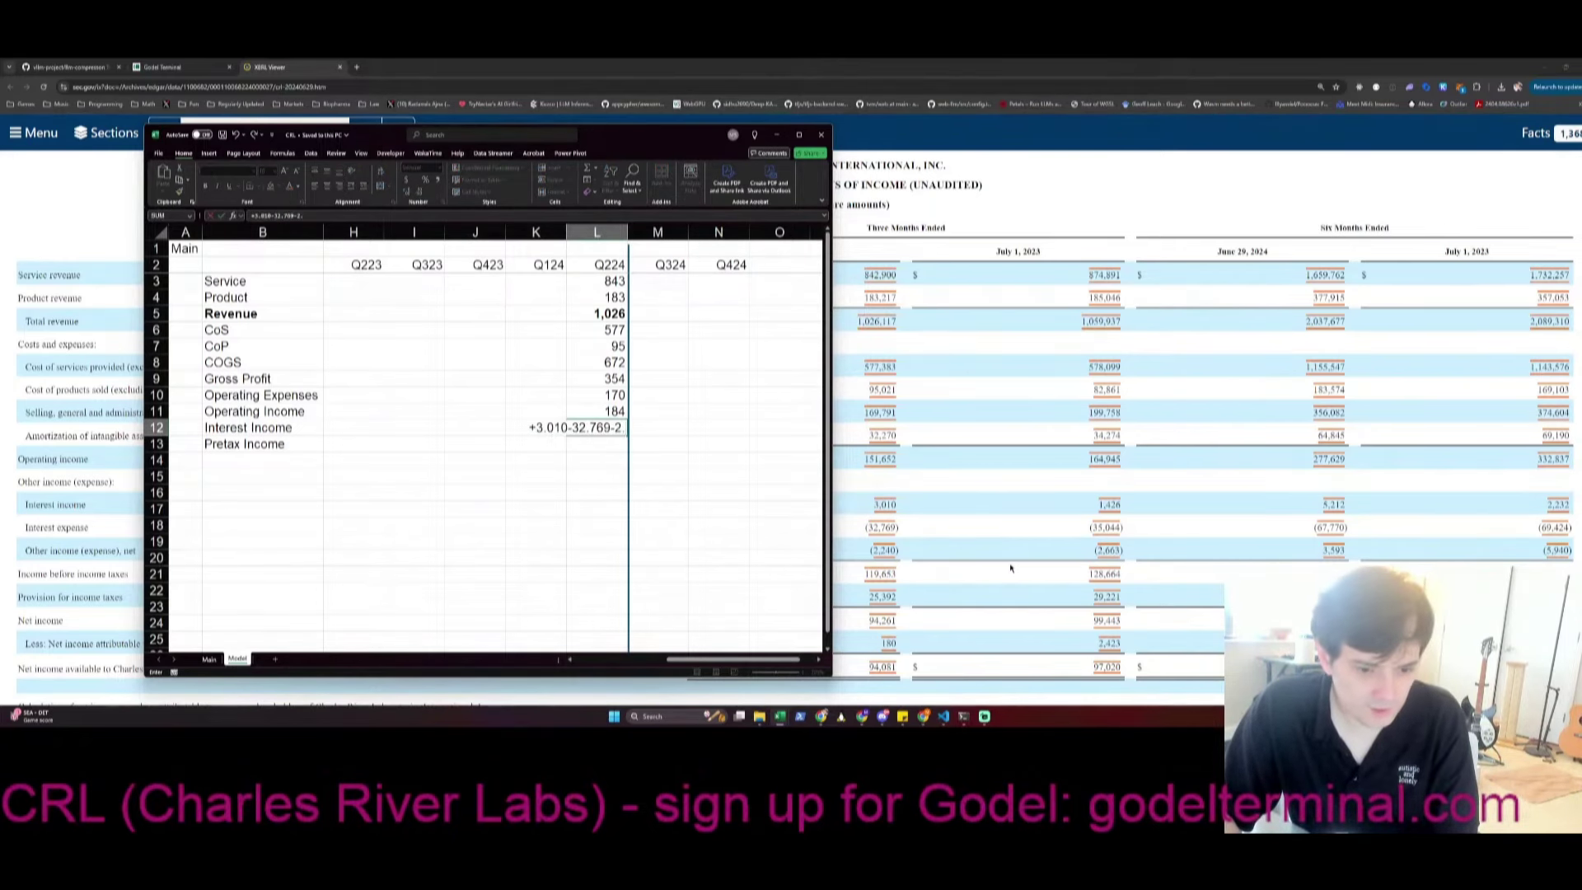
pyautogui.write('240')
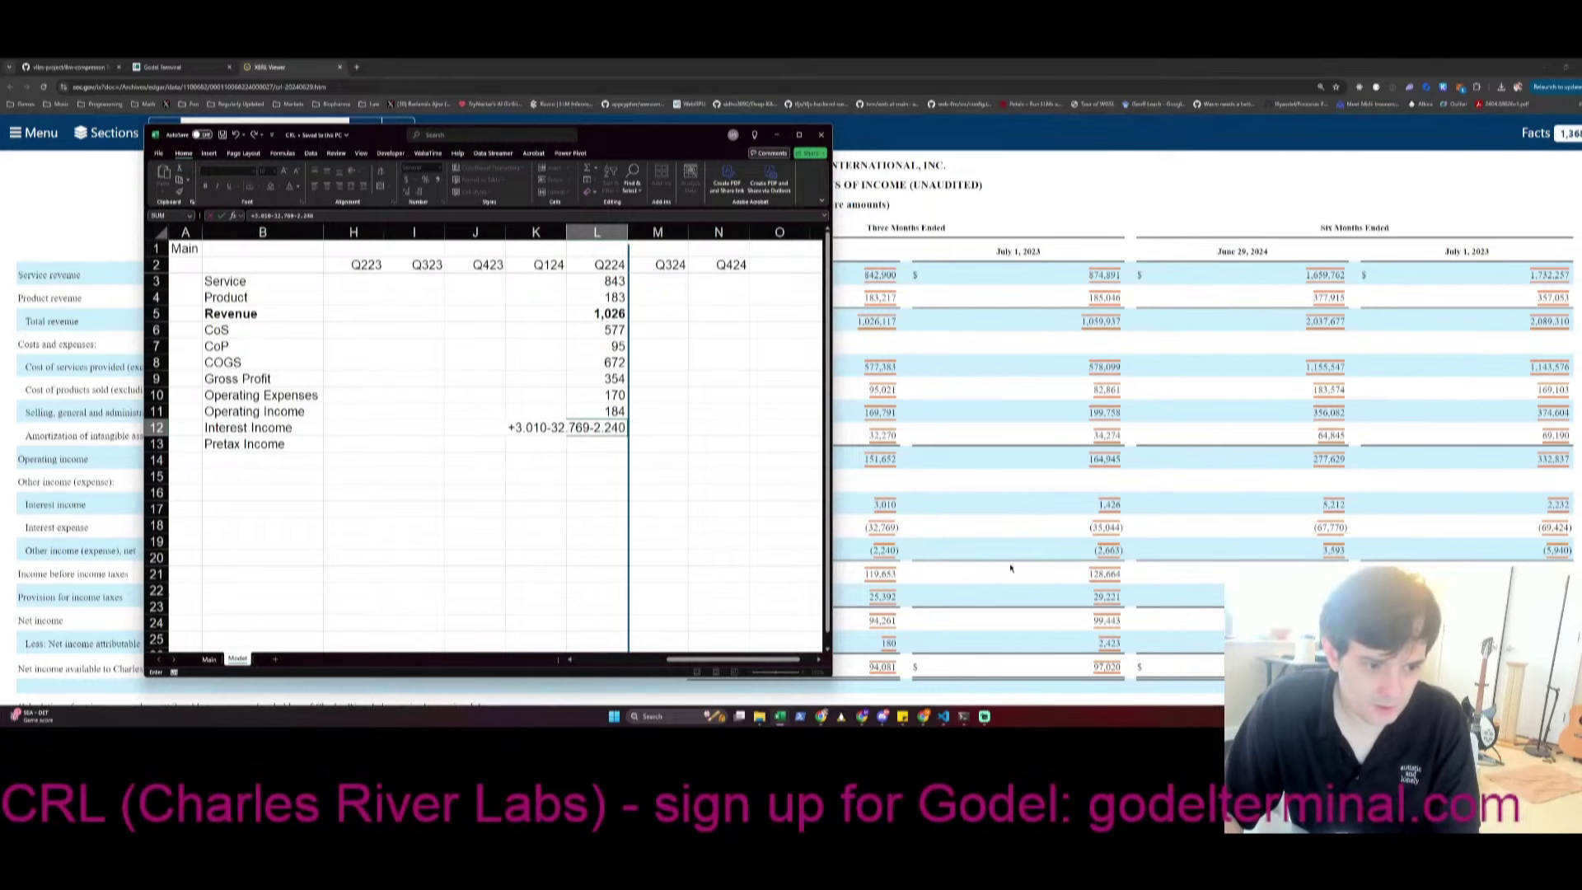
pyautogui.press('Return')
# Calculate Q224 Pretax Income in L13 by adding Operating Income and Interest Income
pyautogui.write('+')
pyautogui.press('Up')
pyautogui.press('Up')
pyautogui.write('+')
pyautogui.press('Up')
pyautogui.press('Return')
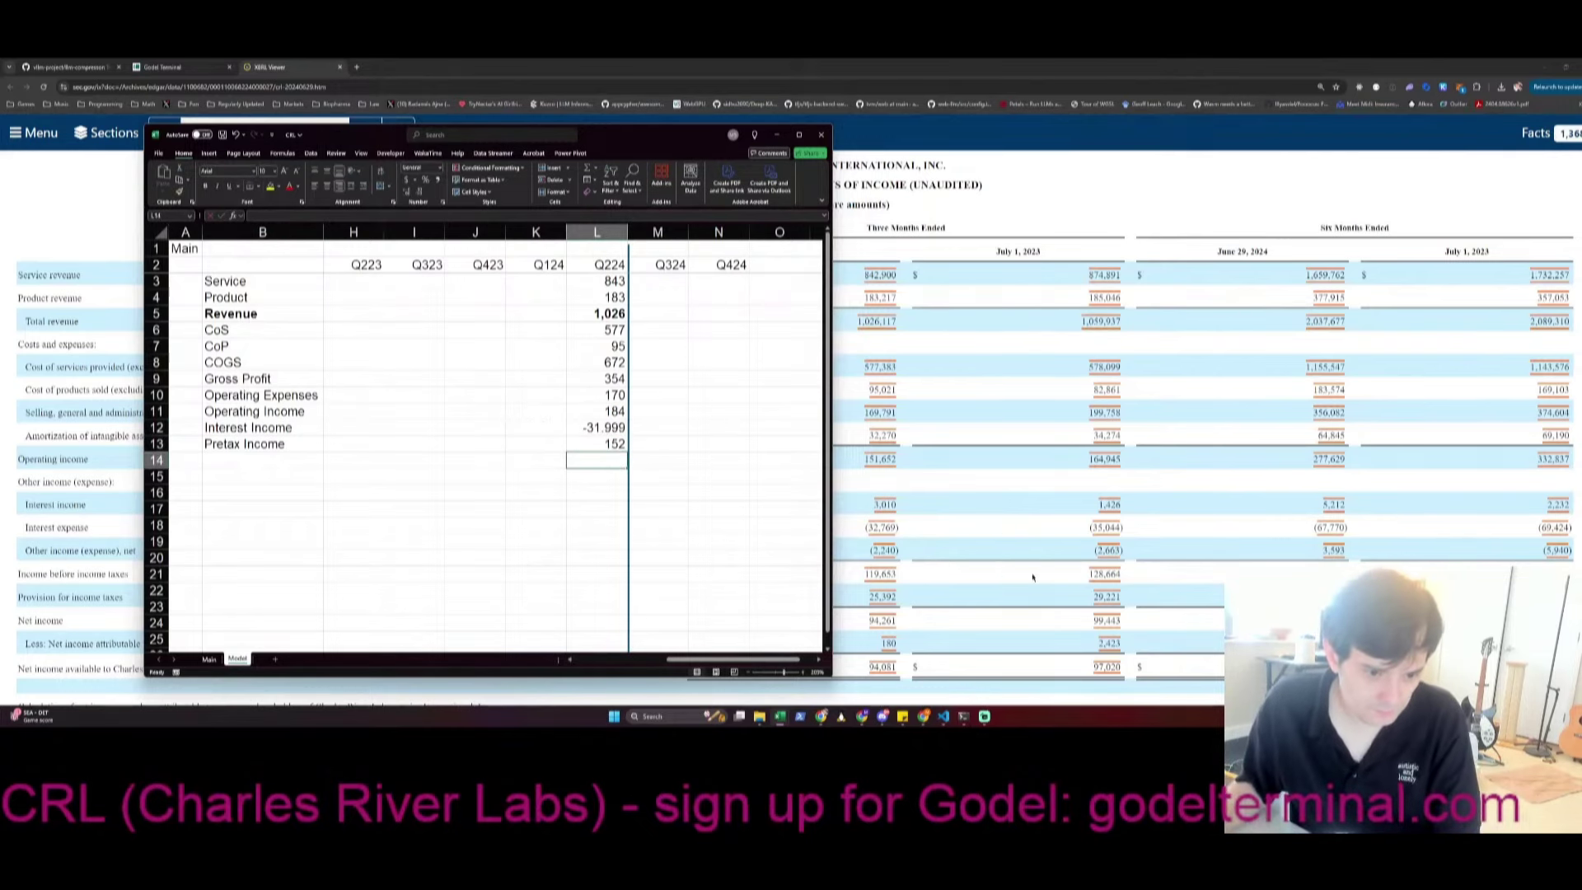
# Enter the 10-Q's quarterly provision for income taxes, 25.392, in L14
pyautogui.scroll(-3, 1033, 577)
pyautogui.write('25.39')
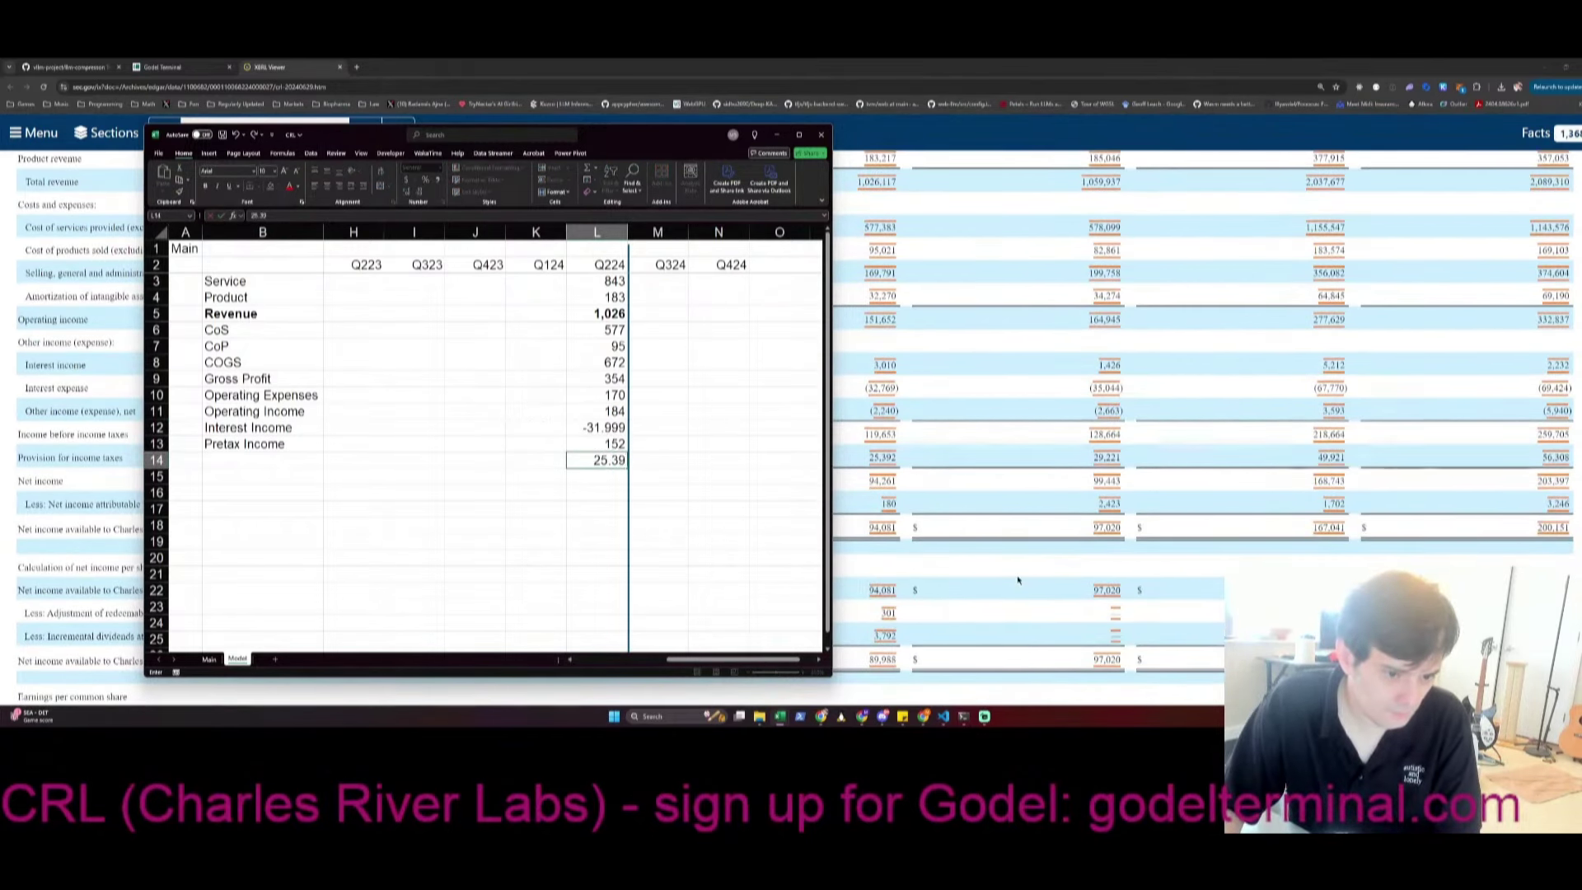
pyautogui.write('2')
pyautogui.press('Return')
# Calculate Q224 net income in L15 as Pretax Income minus the tax figure in L14
pyautogui.write('+')
pyautogui.press('Up')
pyautogui.press('Up')
pyautogui.write('-')
pyautogui.press('Up')
pyautogui.press('Return')
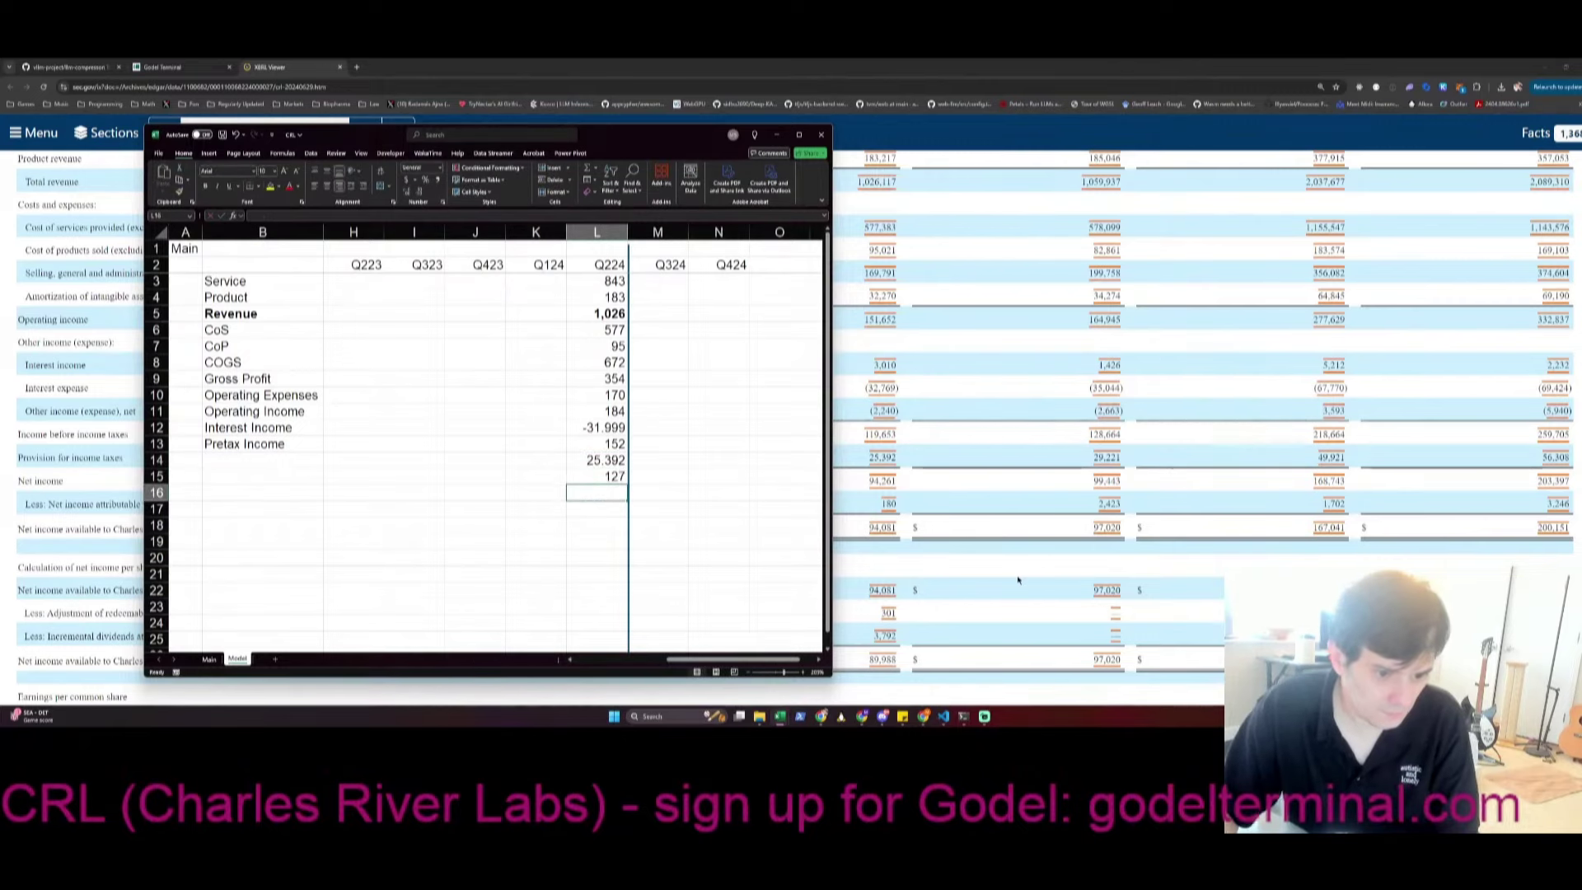
# Enter the diluted share count 51.846 in L17 and calculate earnings per share in L16 as L15/L17
pyautogui.press('Return')
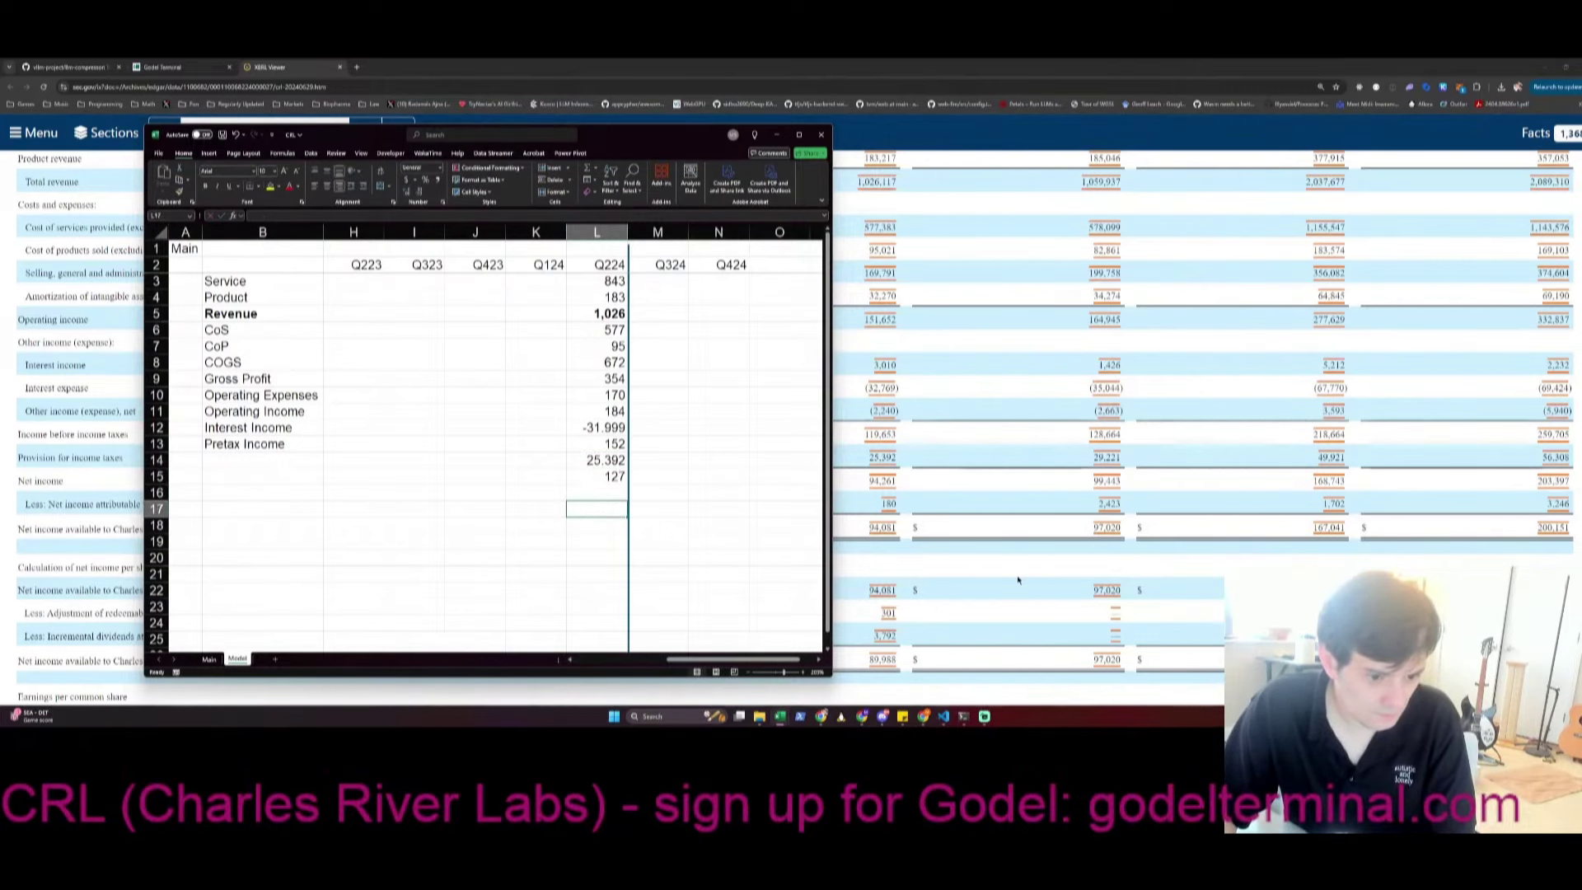
pyautogui.scroll(-6, 1017, 580)
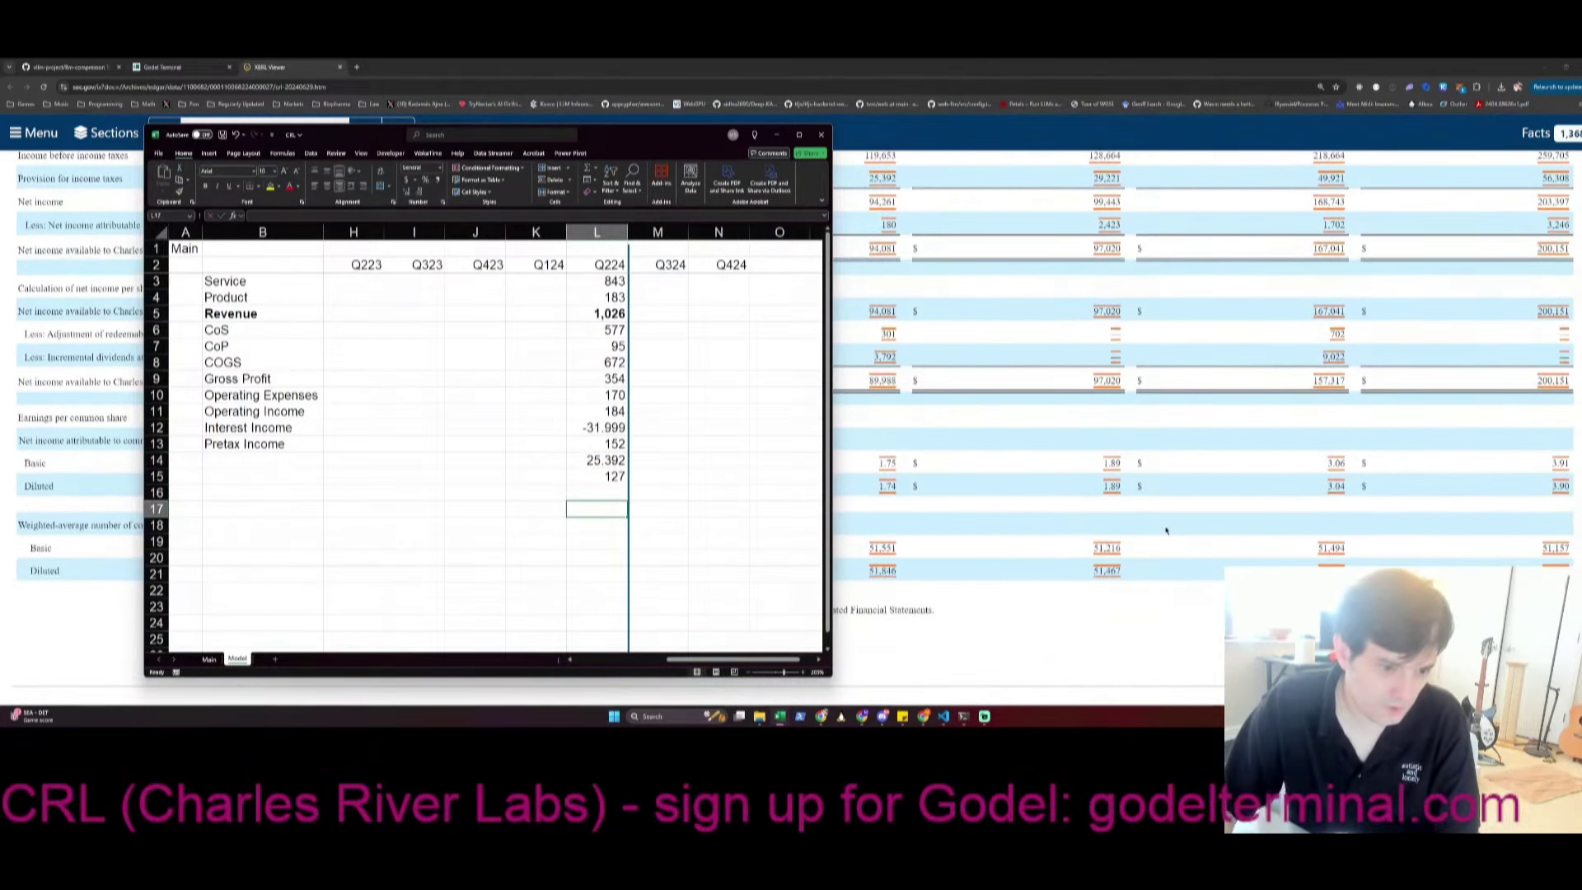
pyautogui.write('51.846')
pyautogui.press('Up')
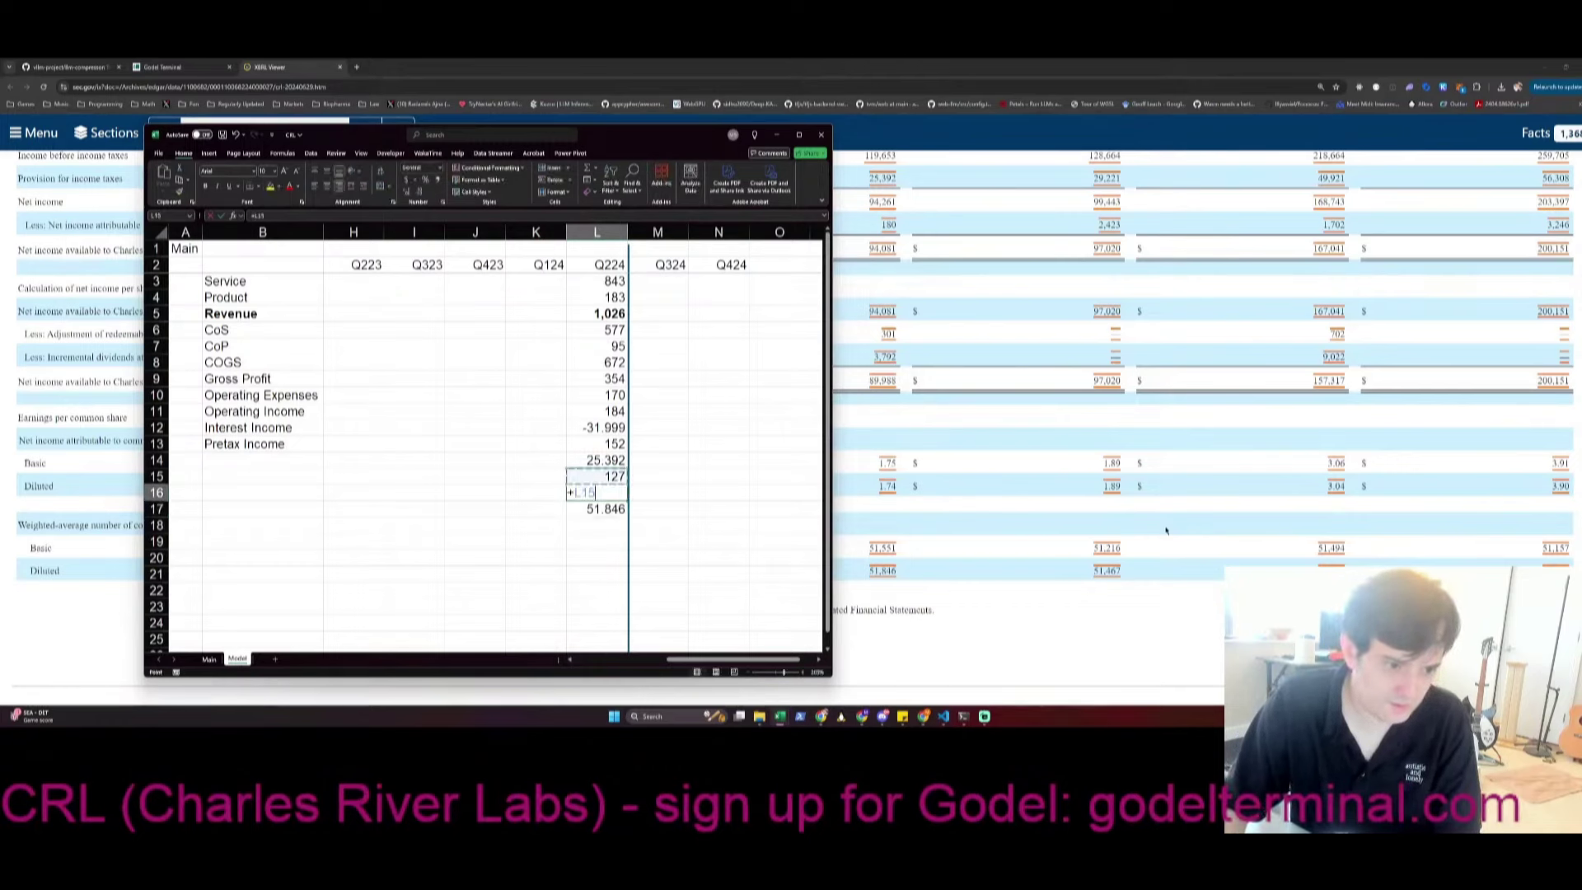
pyautogui.write('=L15/L17')
pyautogui.hotkey('ctrl', 'Return')
# Format the whole share count row 17 as numbers without decimals
pyautogui.press('Down')
pyautogui.hotkey('shift', 'space')
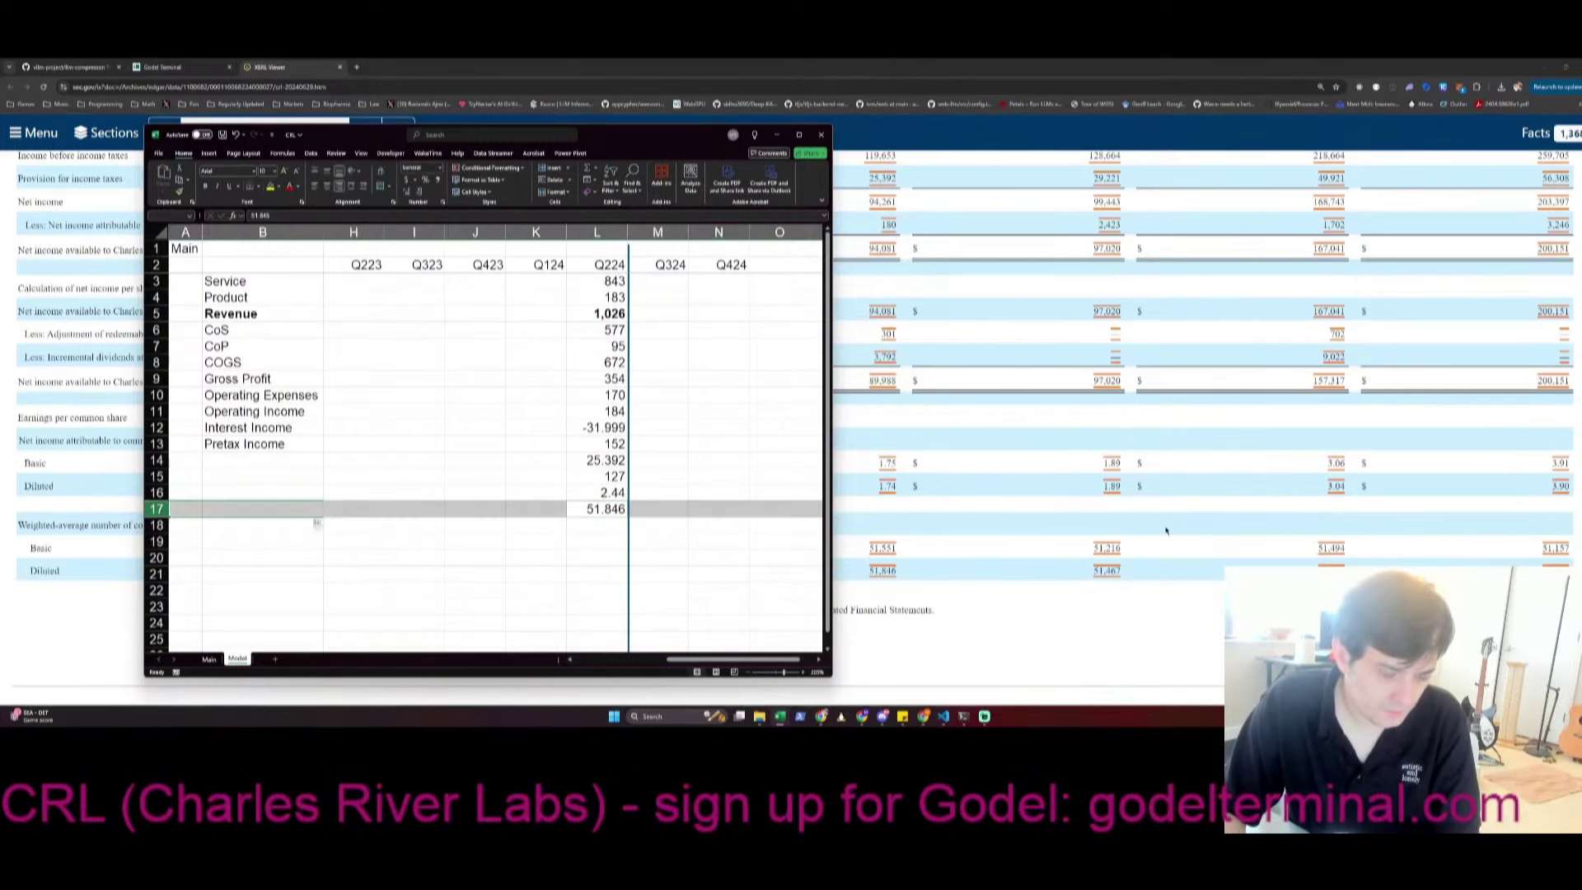
pyautogui.hotkey('ctrl', '1')
pyautogui.press('Down')
pyautogui.press('Return')
# Format rows 3 to 15 of the model as numbers with 0 decimal places
pyautogui.press('Up')
pyautogui.press('Up')
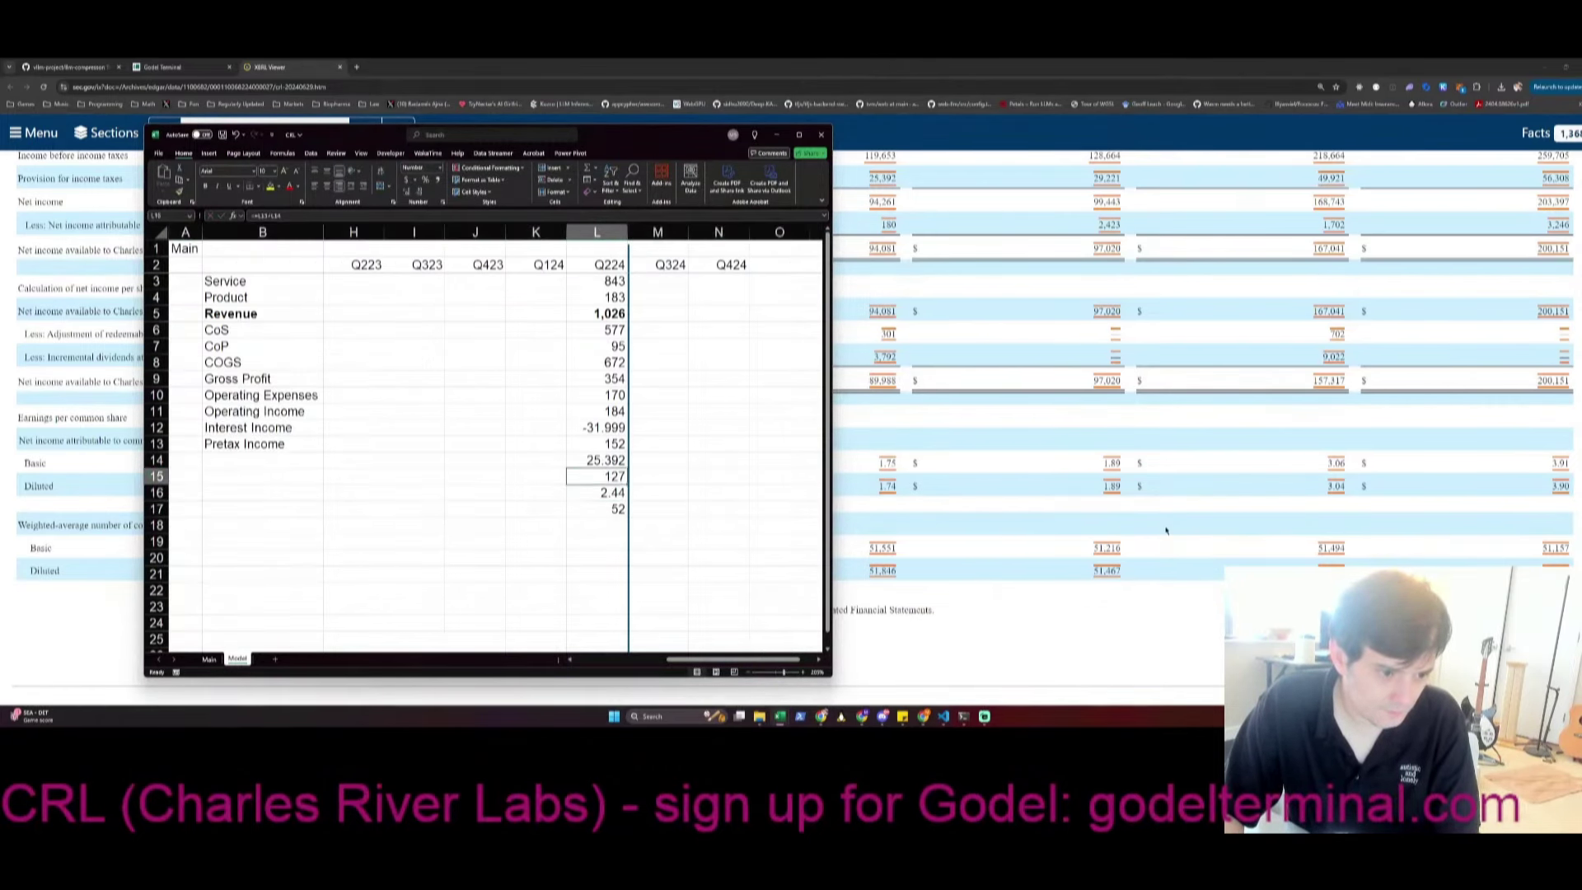
pyautogui.hotkey('shift', 'space')
pyautogui.hotkey('ctrl', 'shift', 'Up')
pyautogui.hotkey('shift', 'Down')
pyautogui.hotkey('ctrl', '1')
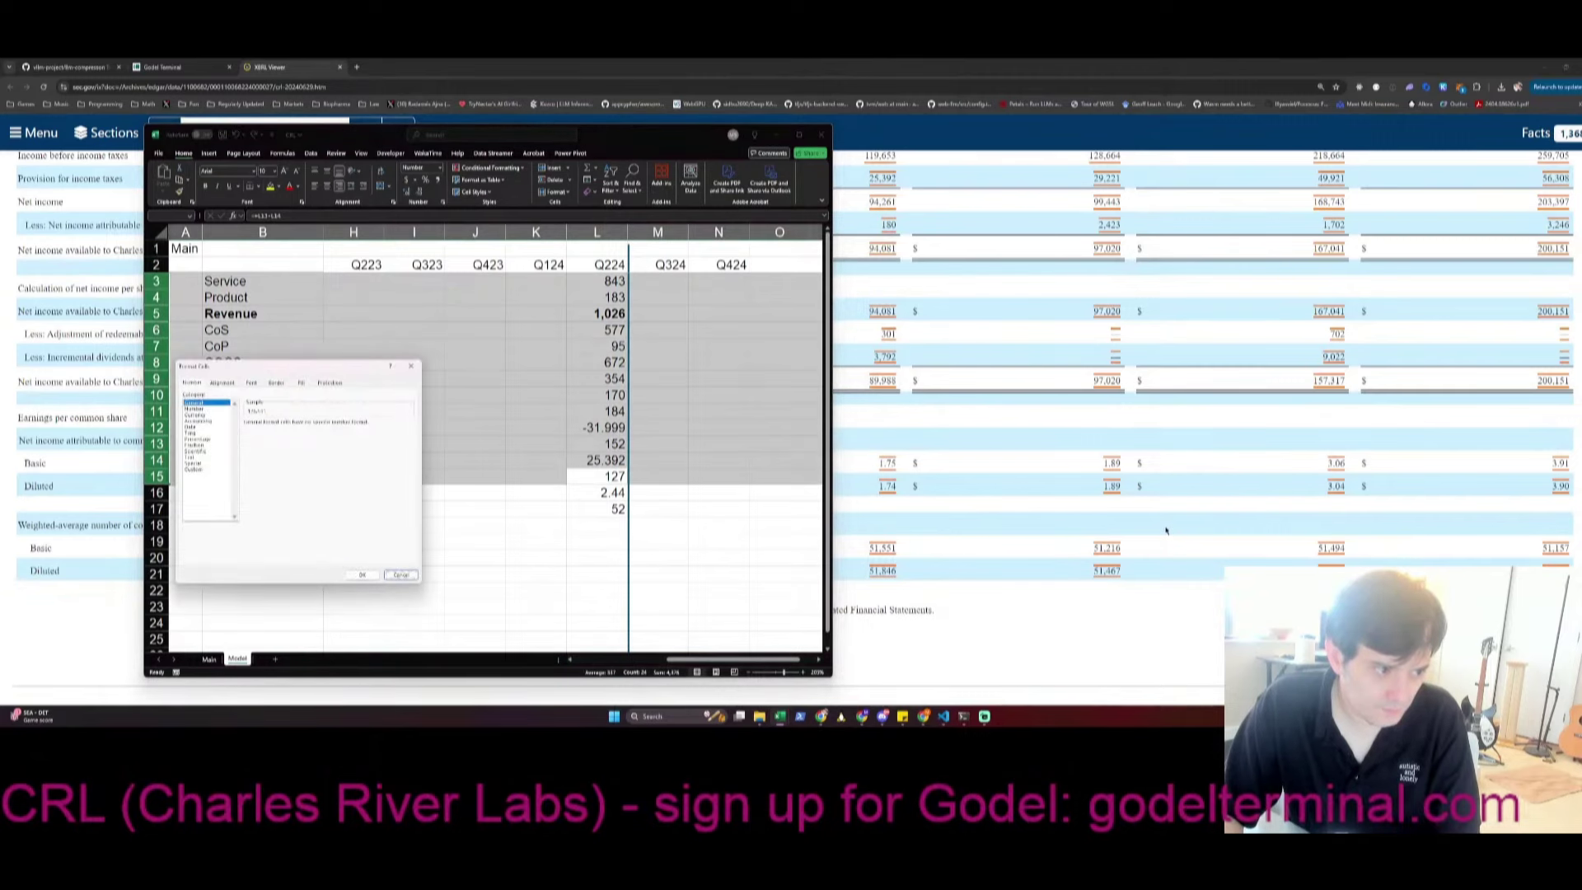
pyautogui.press('Down')
pyautogui.press('Tab')
pyautogui.write('0')
pyautogui.press('Return')
# Label B14 as Taxes and B15 as Net Income
pyautogui.press('Up')
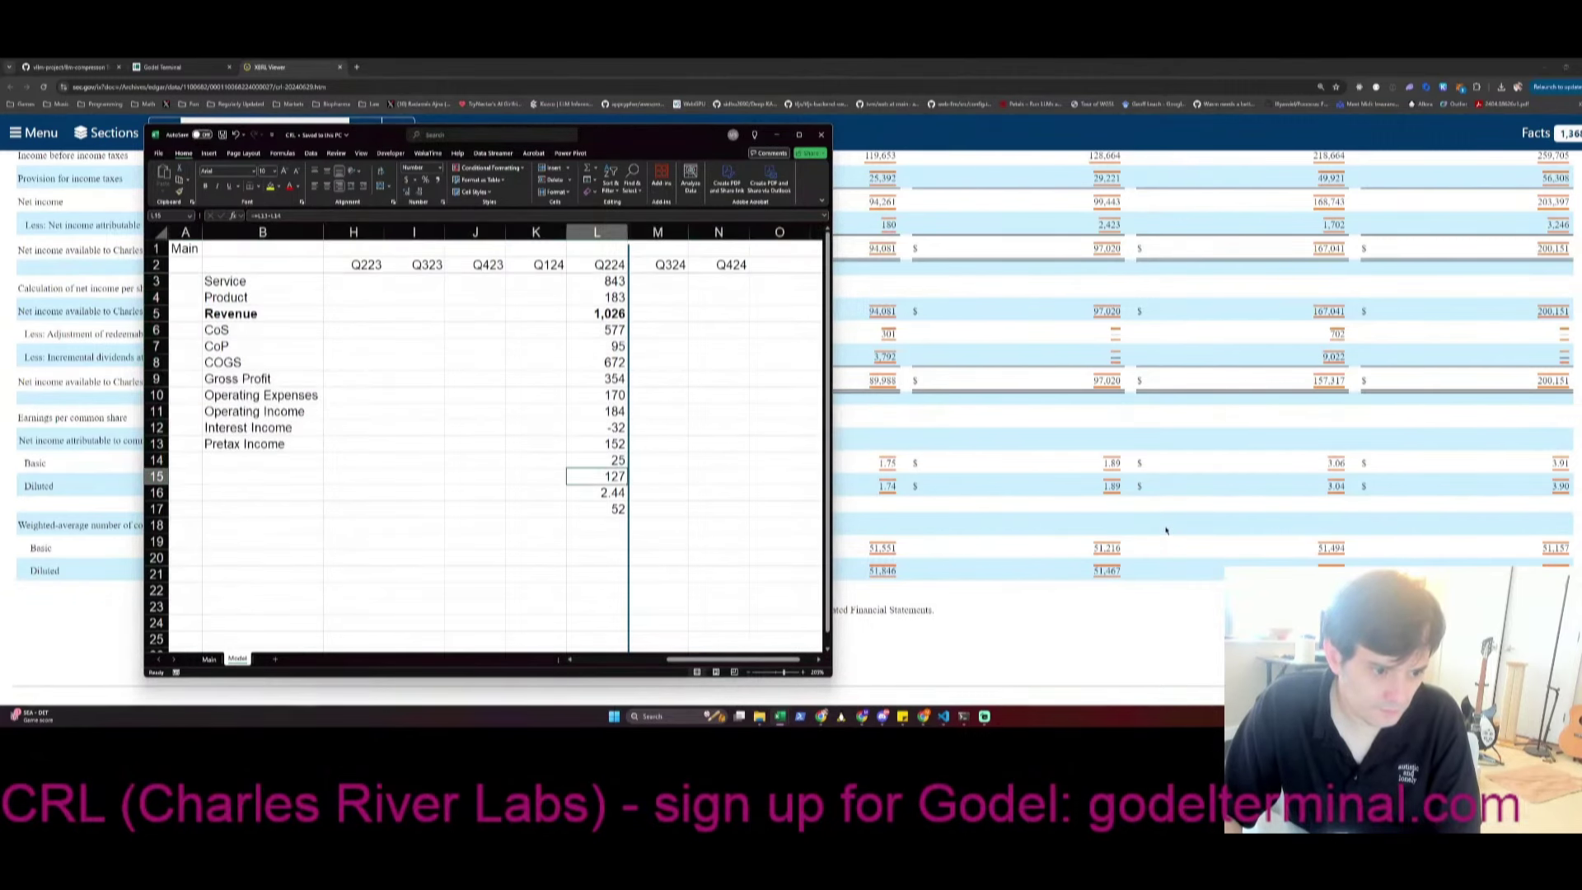
pyautogui.press('Home')
pyautogui.press('Right')
pyautogui.write('Taxes')
pyautogui.press('Return')
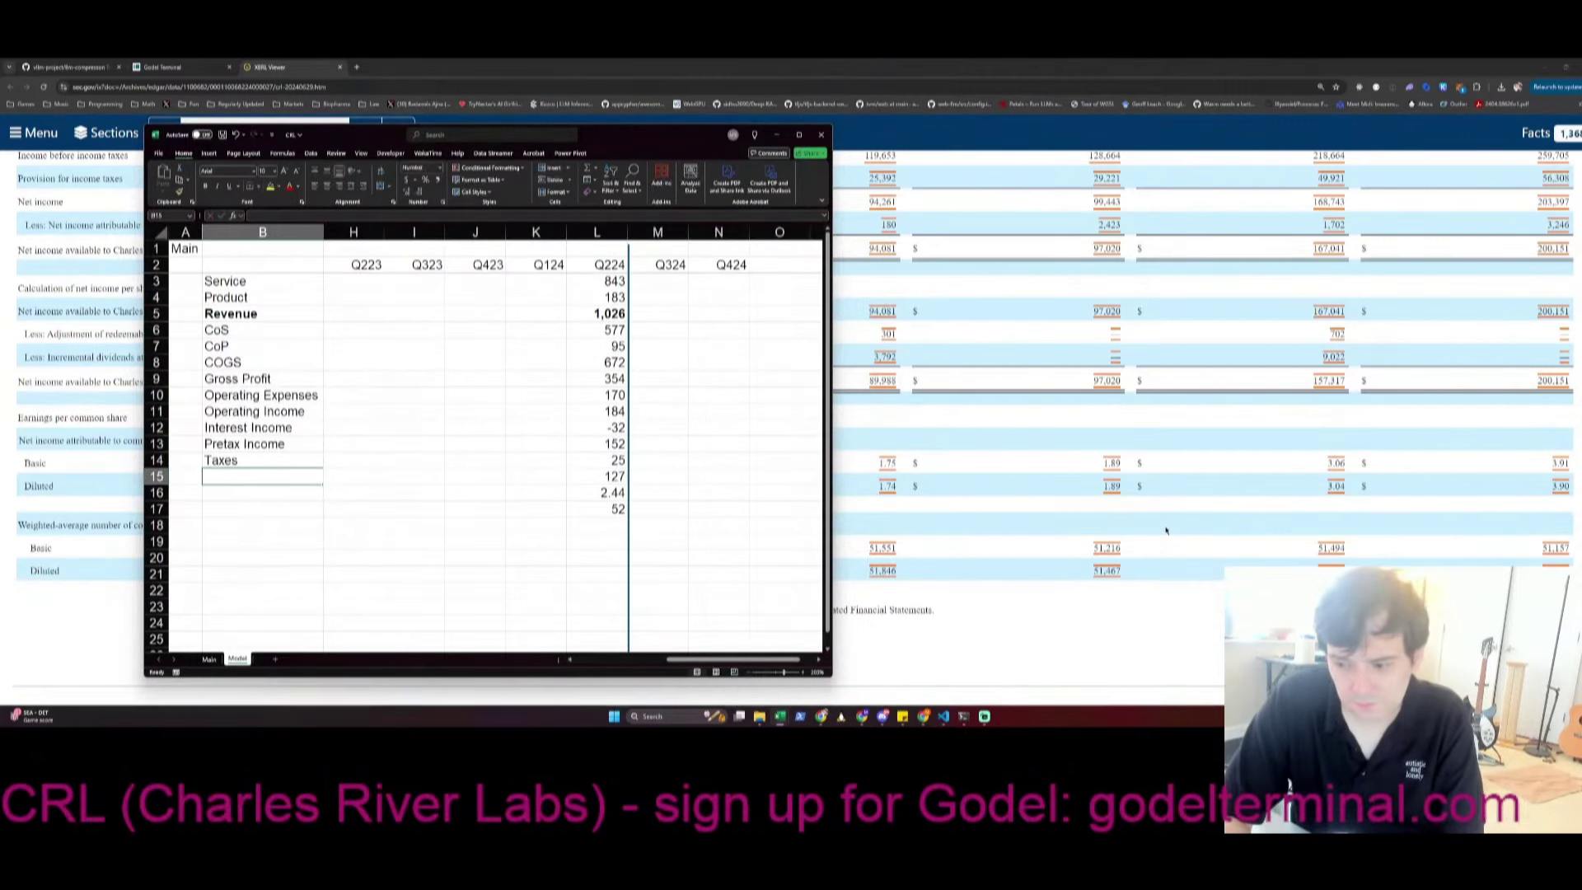
pyautogui.write('Net Income')
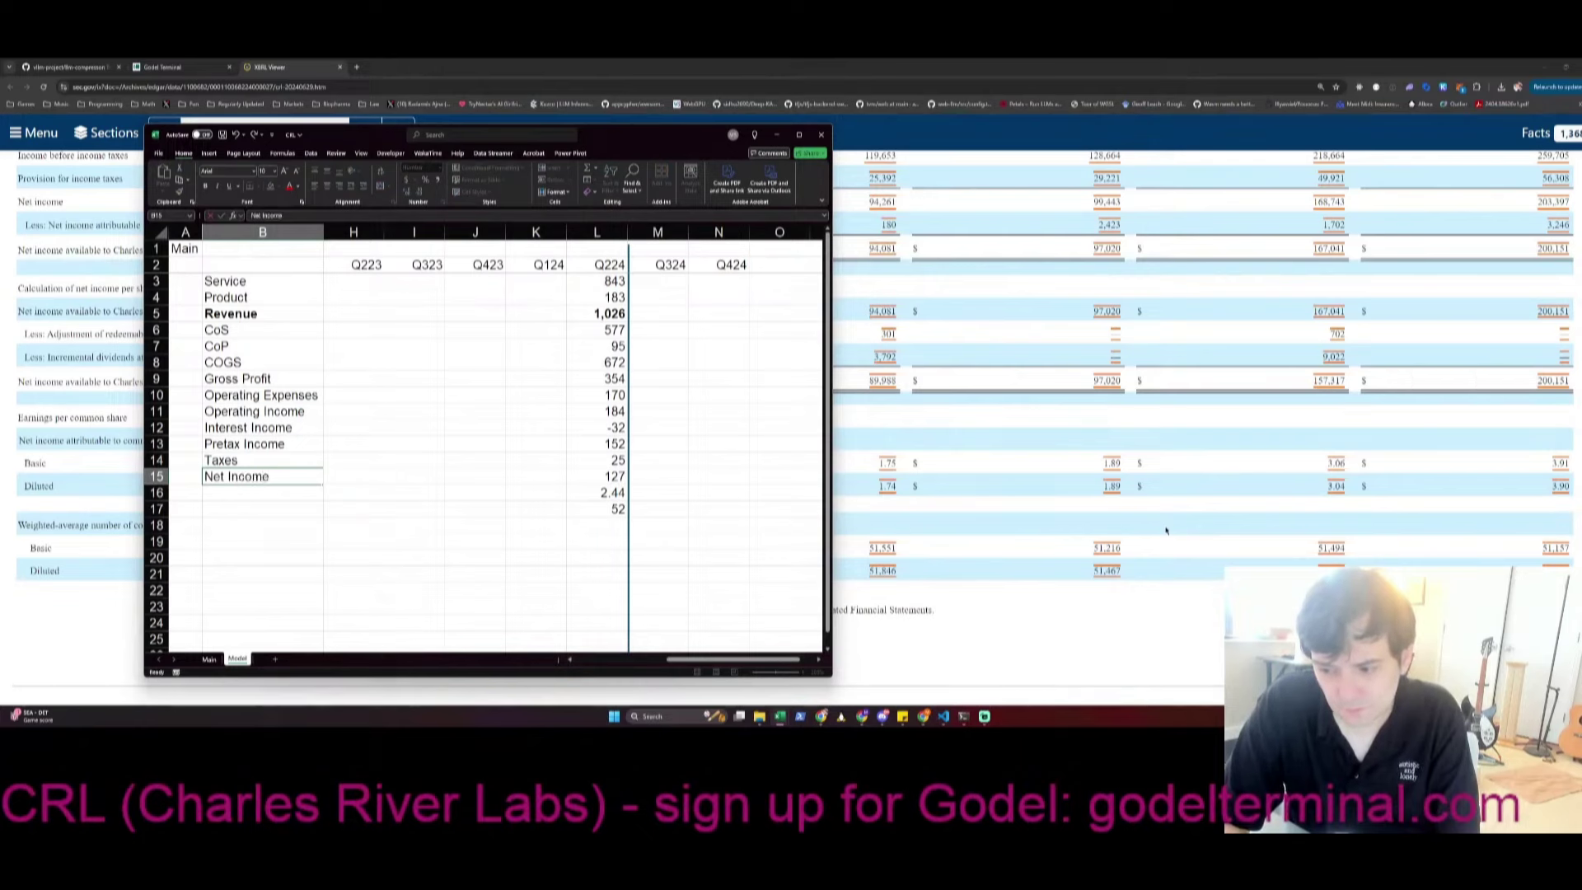
pyautogui.press('Return')
# Label B16 as EPS and B17 as Shares, then select the Revenue label
pyautogui.write('EPS')
pyautogui.press('Return')
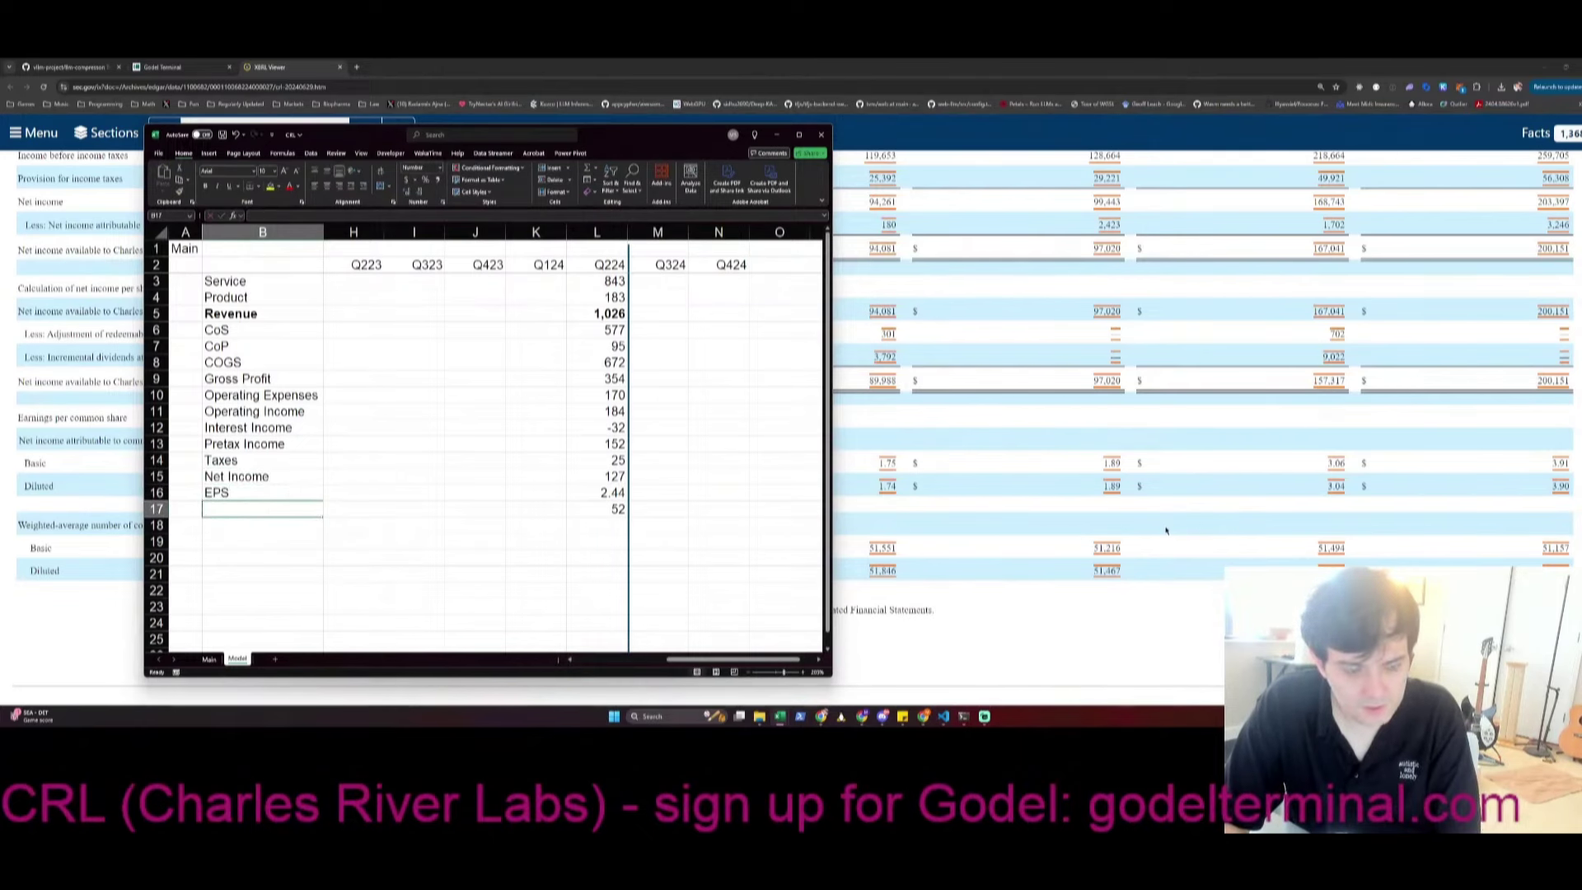
pyautogui.write('Share')
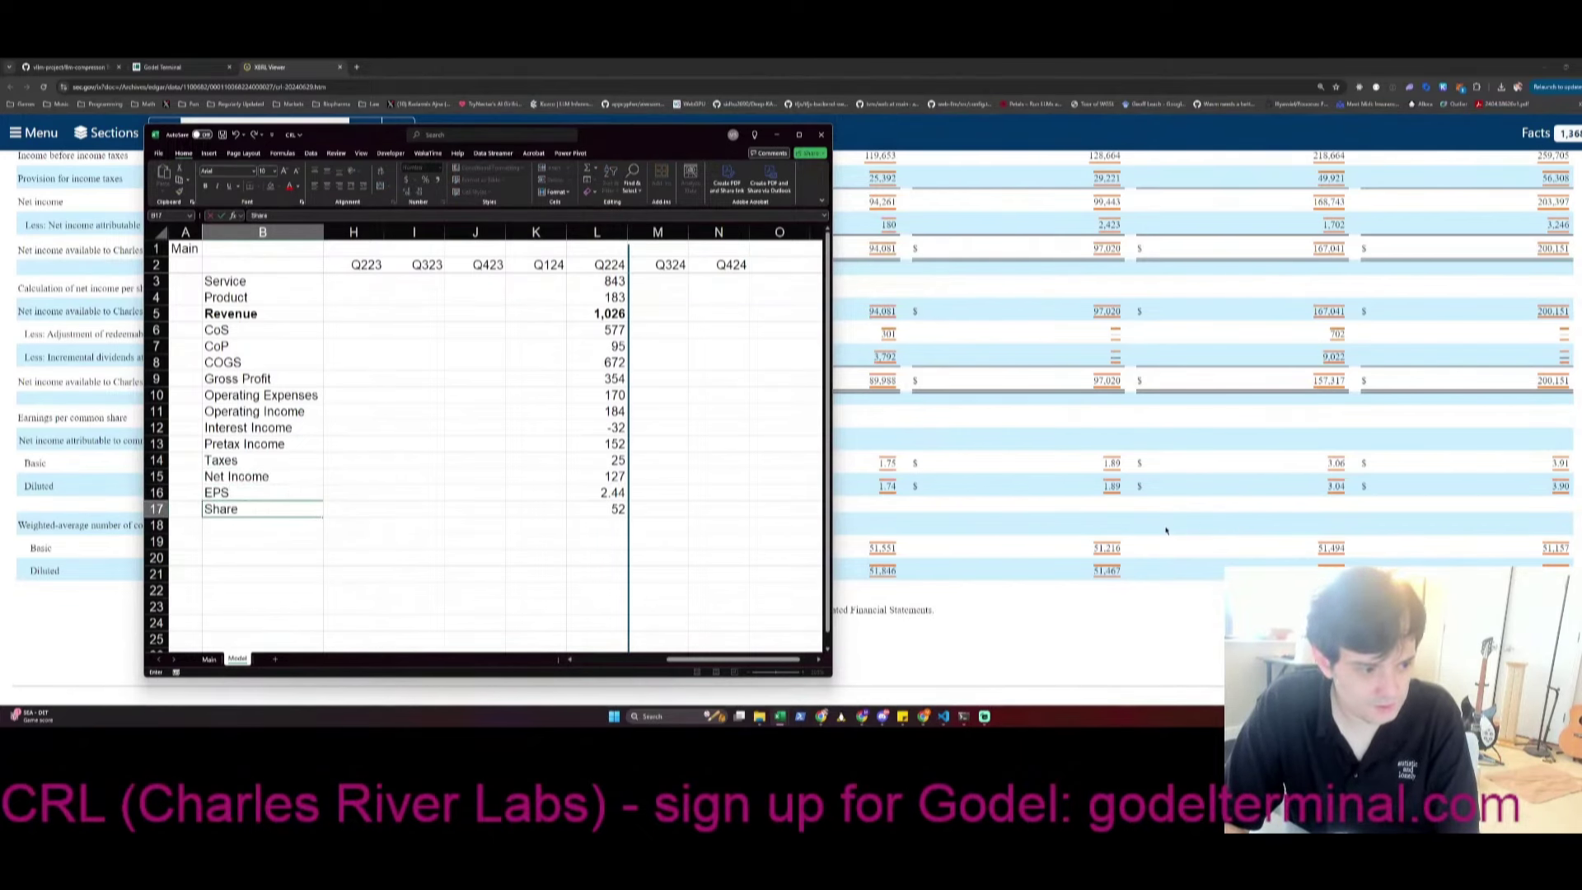
pyautogui.write('s')
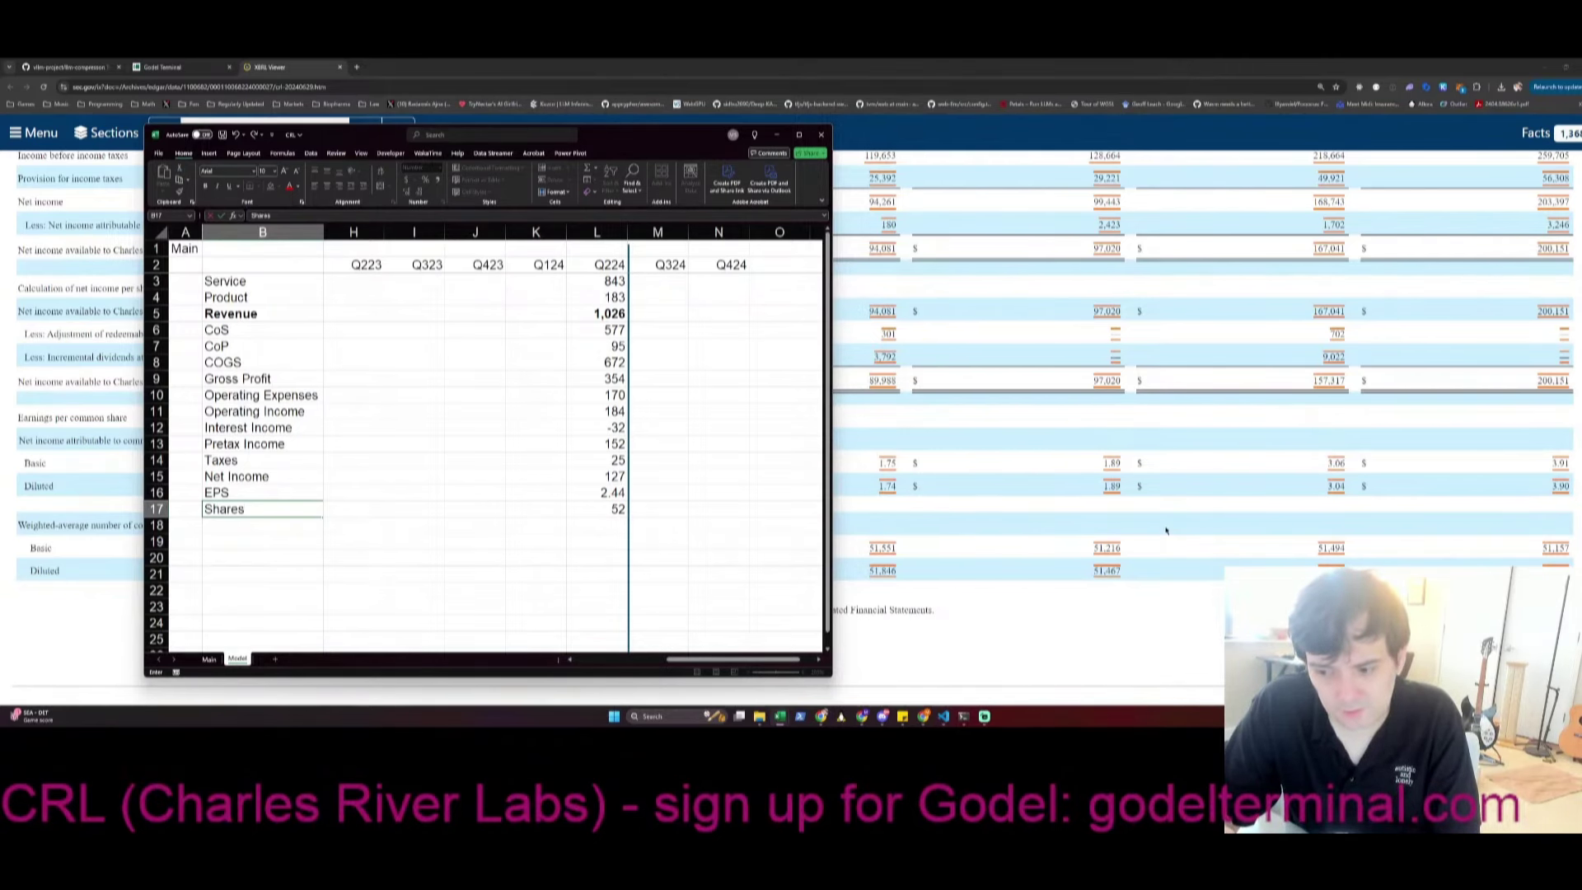
pyautogui.hotkey('ctrl', 'Up')
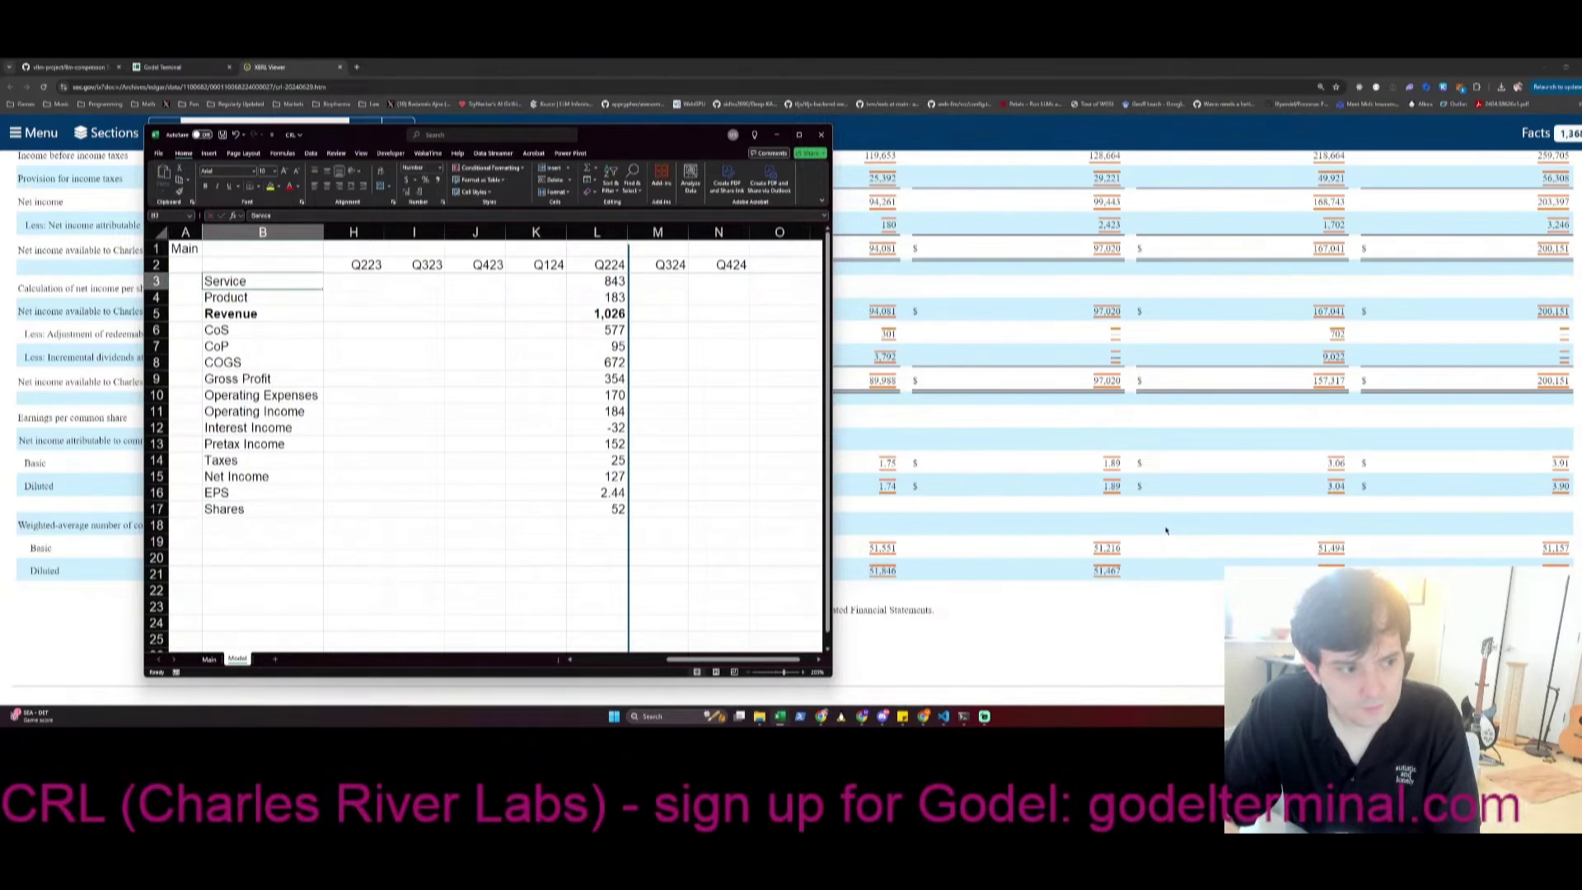
pyautogui.press('Down')
pyautogui.press('Down')
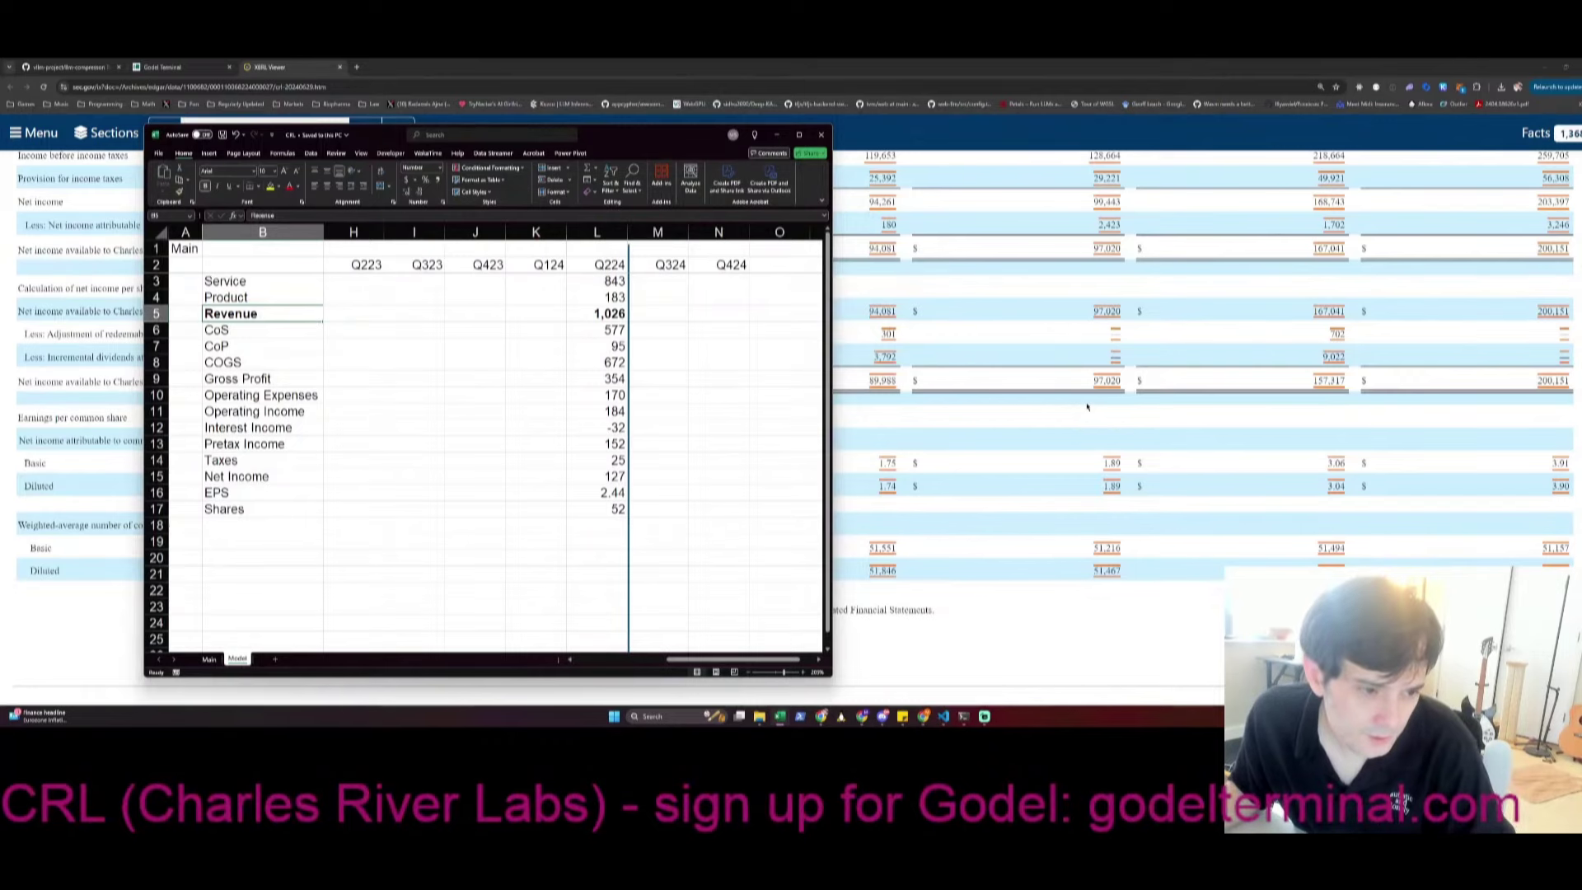
# Find the condensed consolidated balance sheet in the 10-Q and move the Excel window so its line items and June 29, 2024 figures are readable
pyautogui.scroll(-5, 1087, 406)
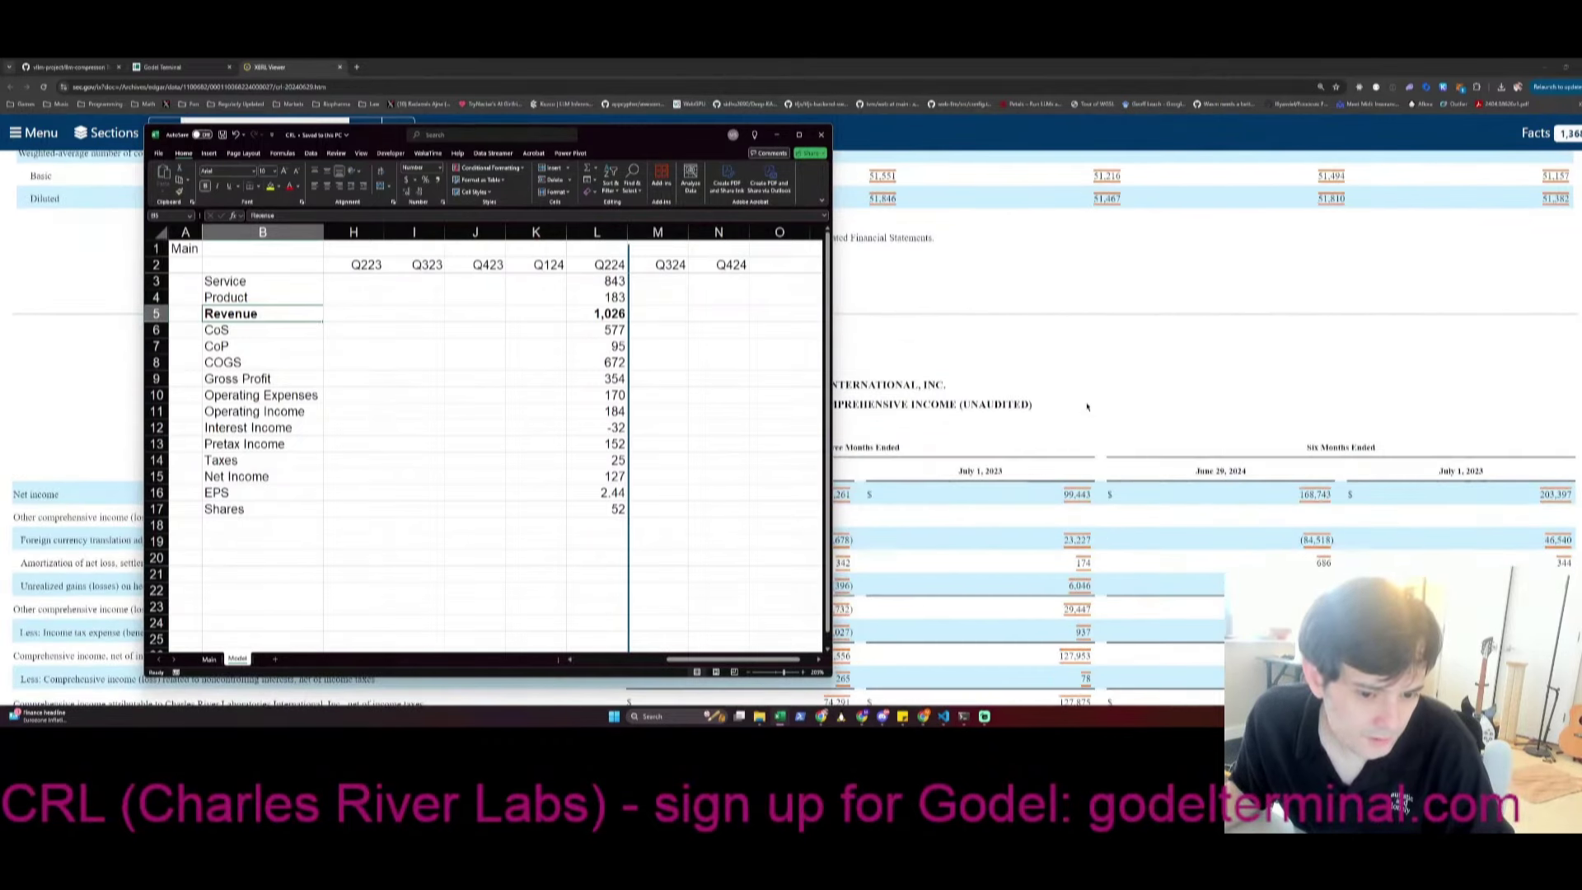
pyautogui.click(1085, 403)
pyautogui.scroll(-6, 1080, 408)
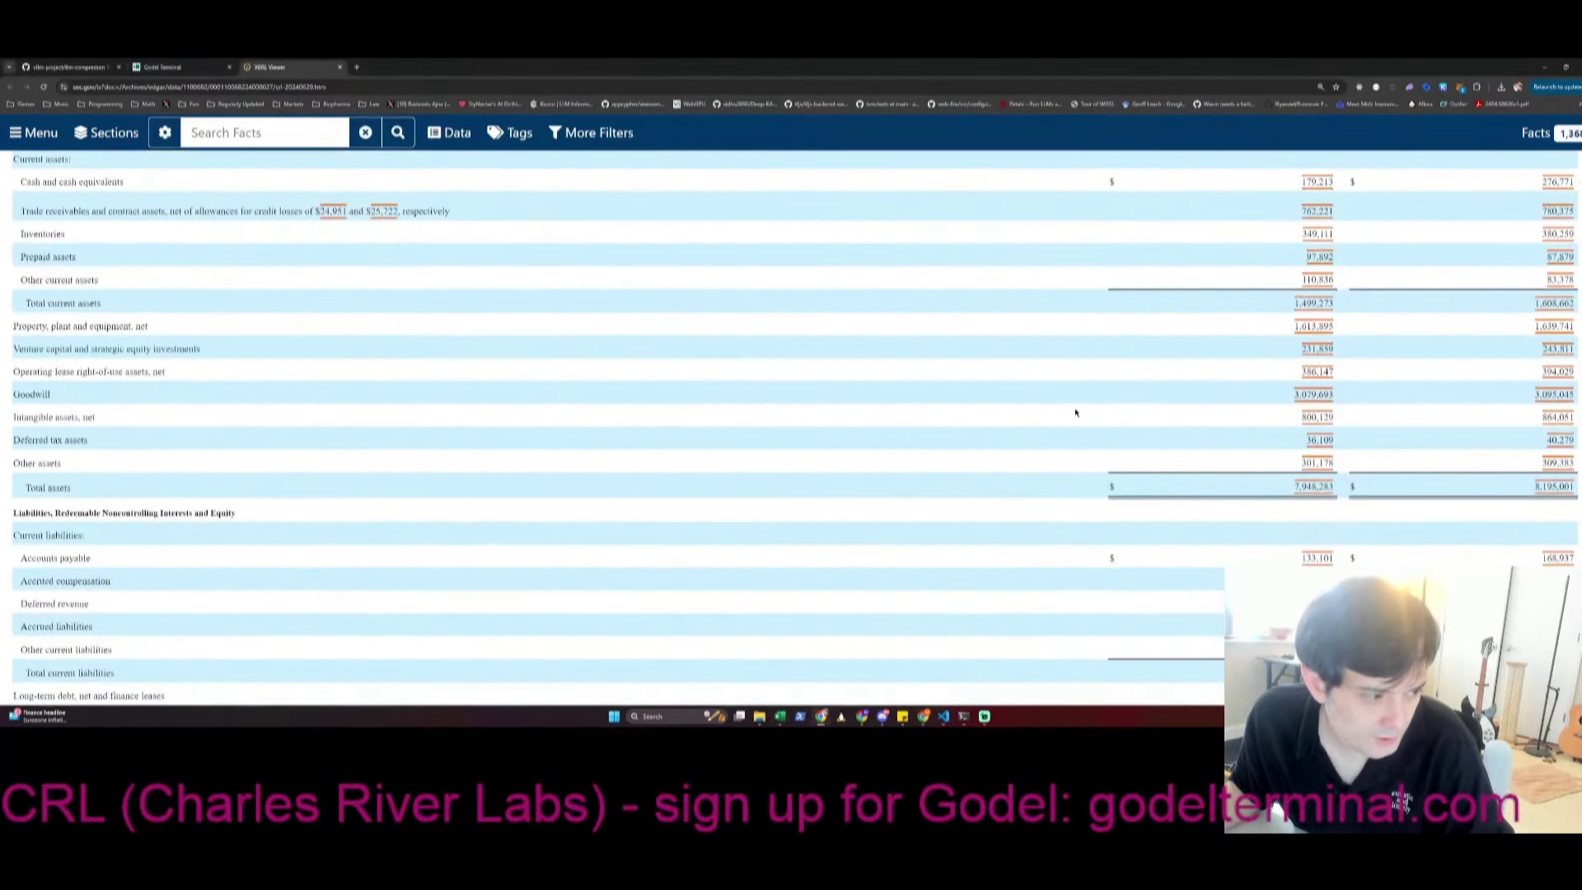
pyautogui.scroll(1, 1075, 412)
pyautogui.hotkey('alt', 'Tab')
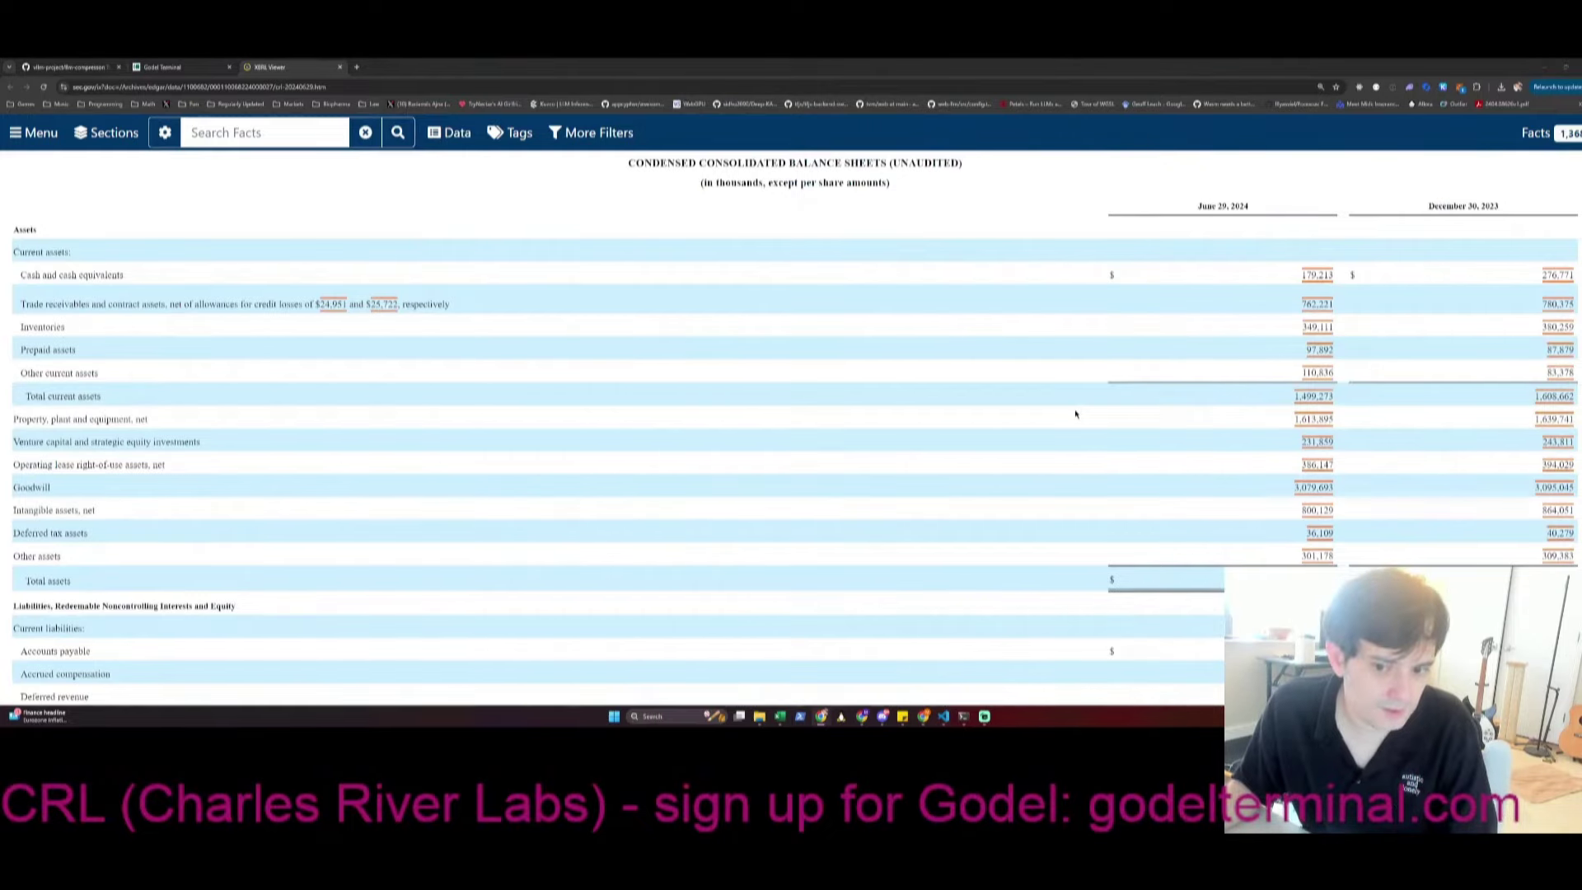
pyautogui.moveTo(670, 140); pyautogui.dragTo(983, 144)
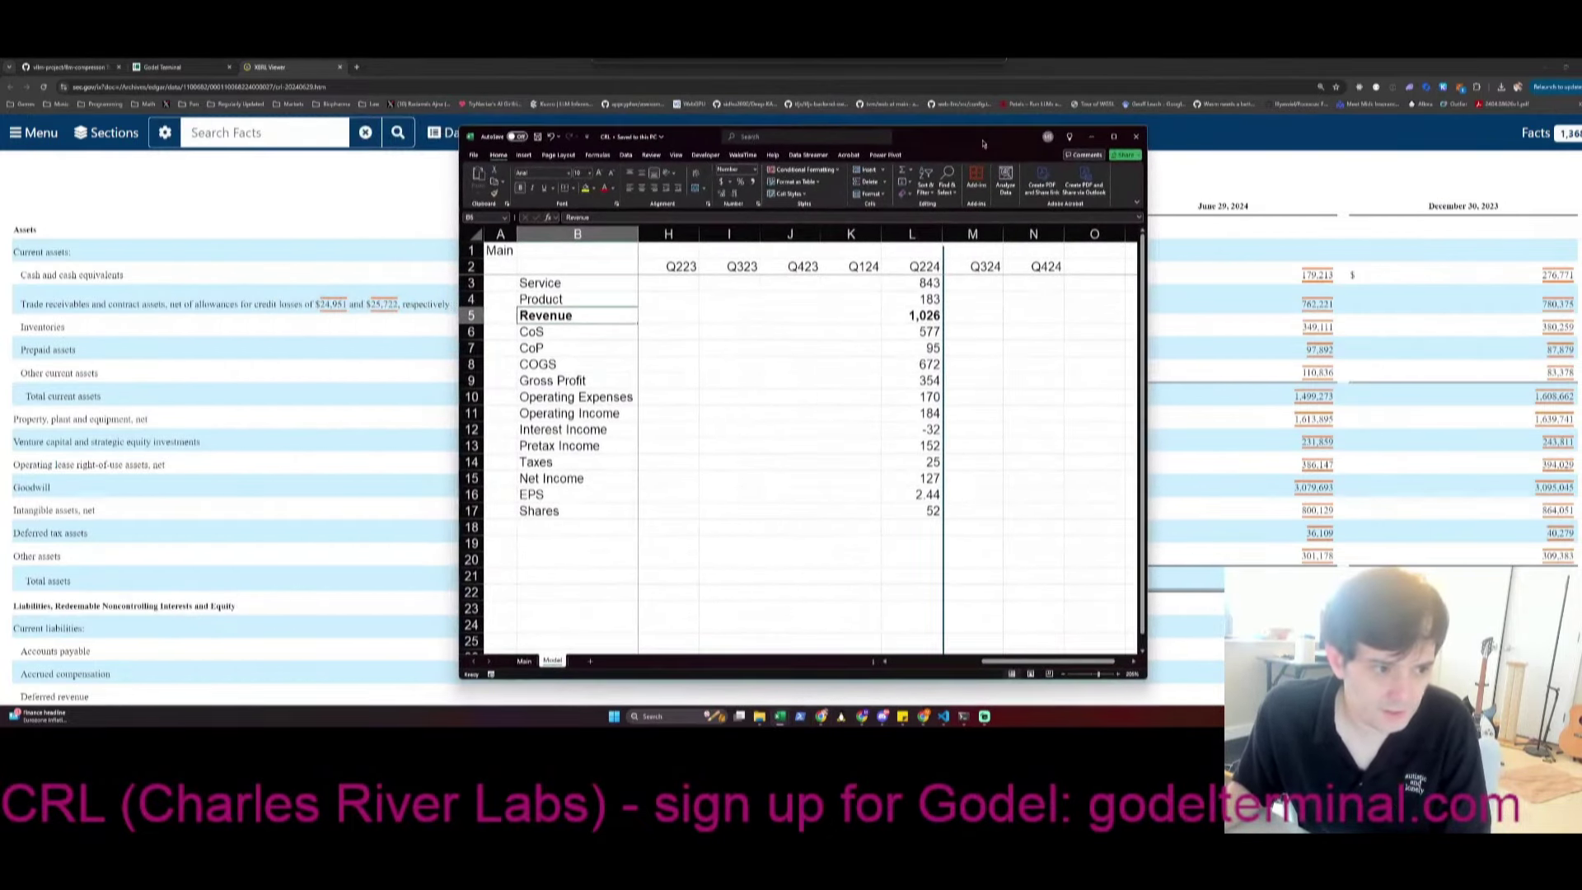
# Label B19 as Cash, select the Q224 cell in that row and save the workbook
pyautogui.click(616, 548)
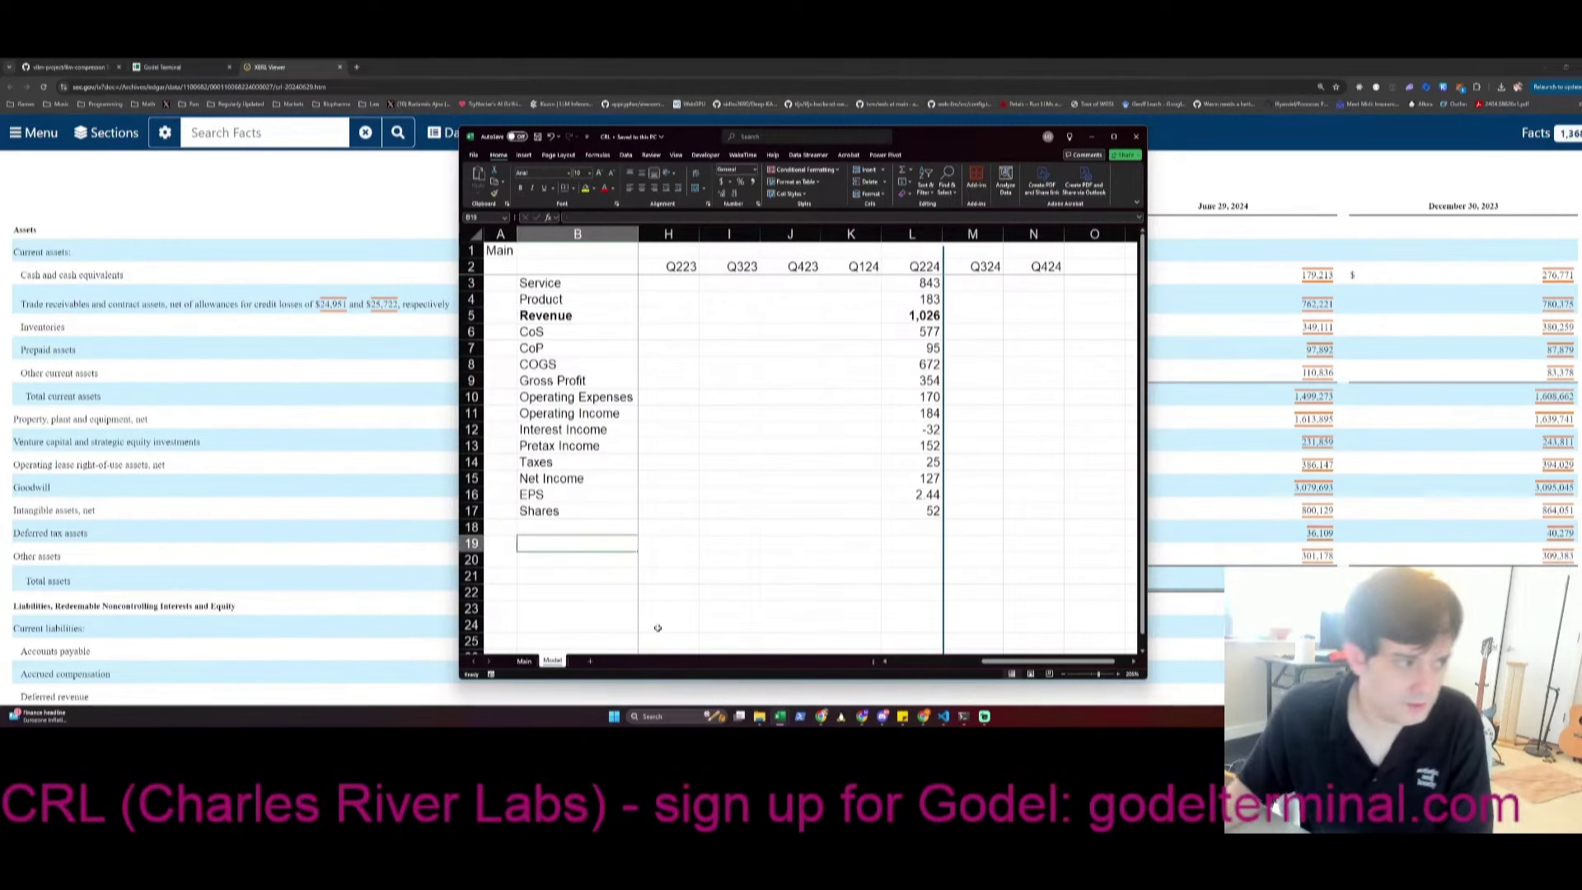
pyautogui.write('Cash')
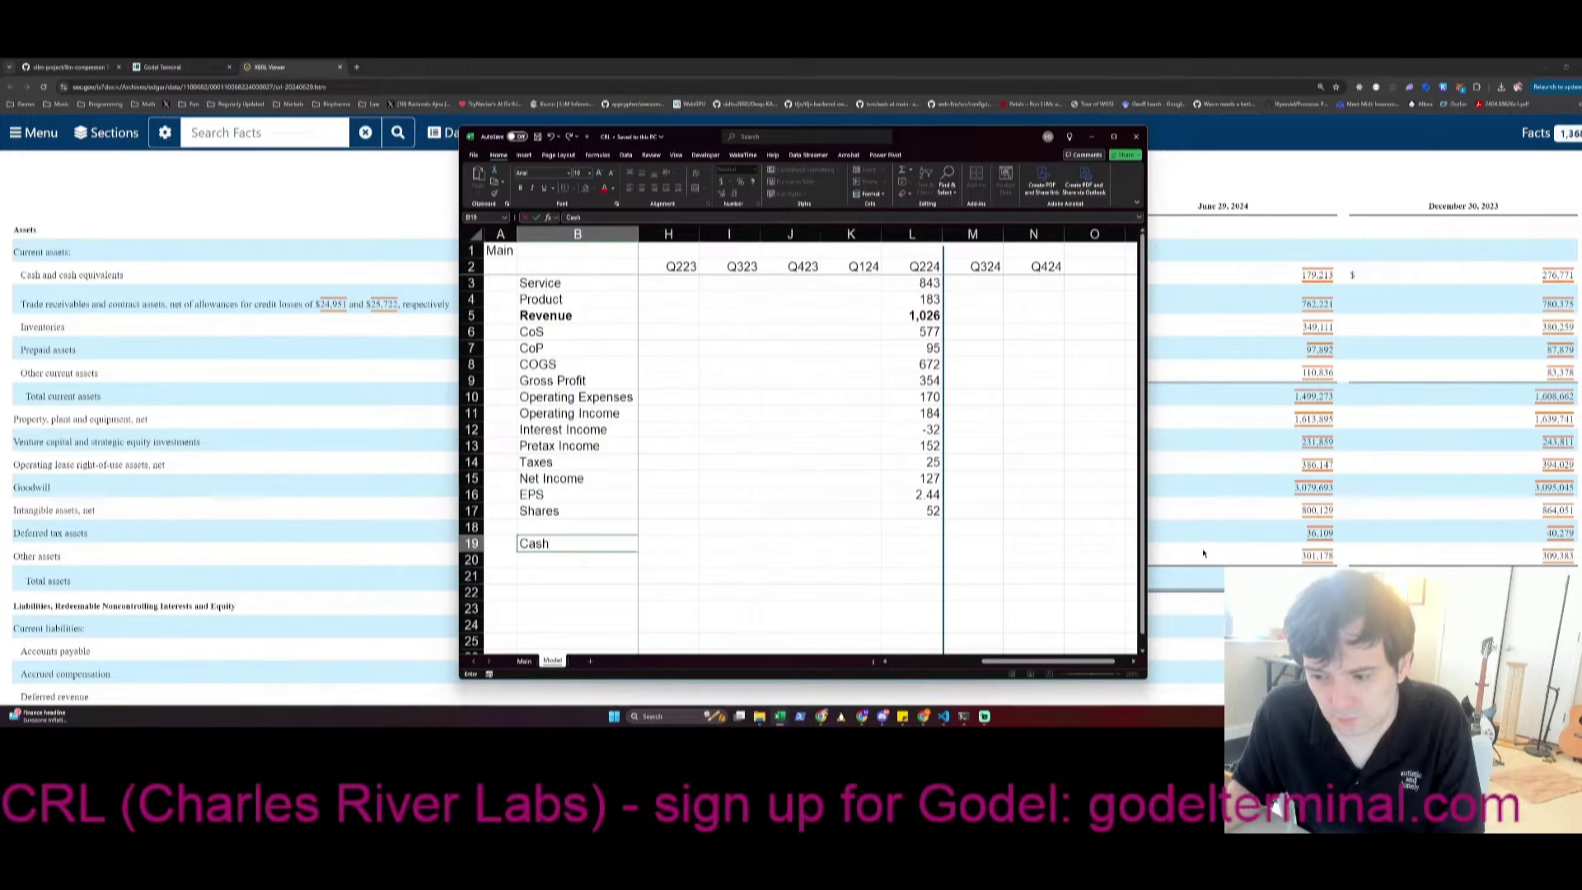
pyautogui.click(953, 601)
pyautogui.click(913, 558)
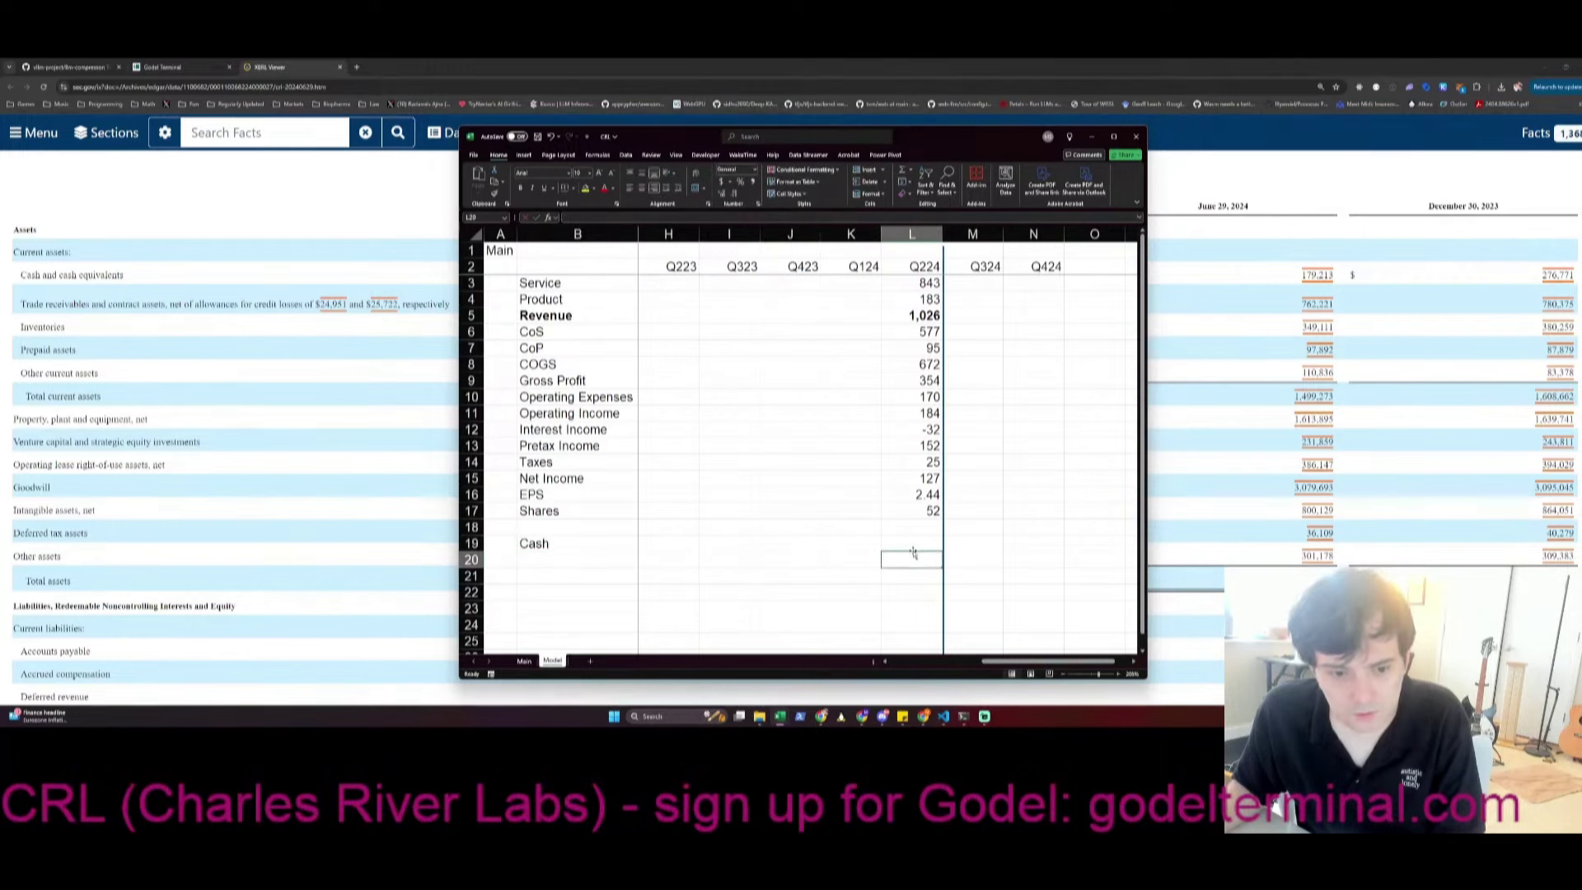
pyautogui.click(911, 544)
pyautogui.hotkey('ctrl', 's')
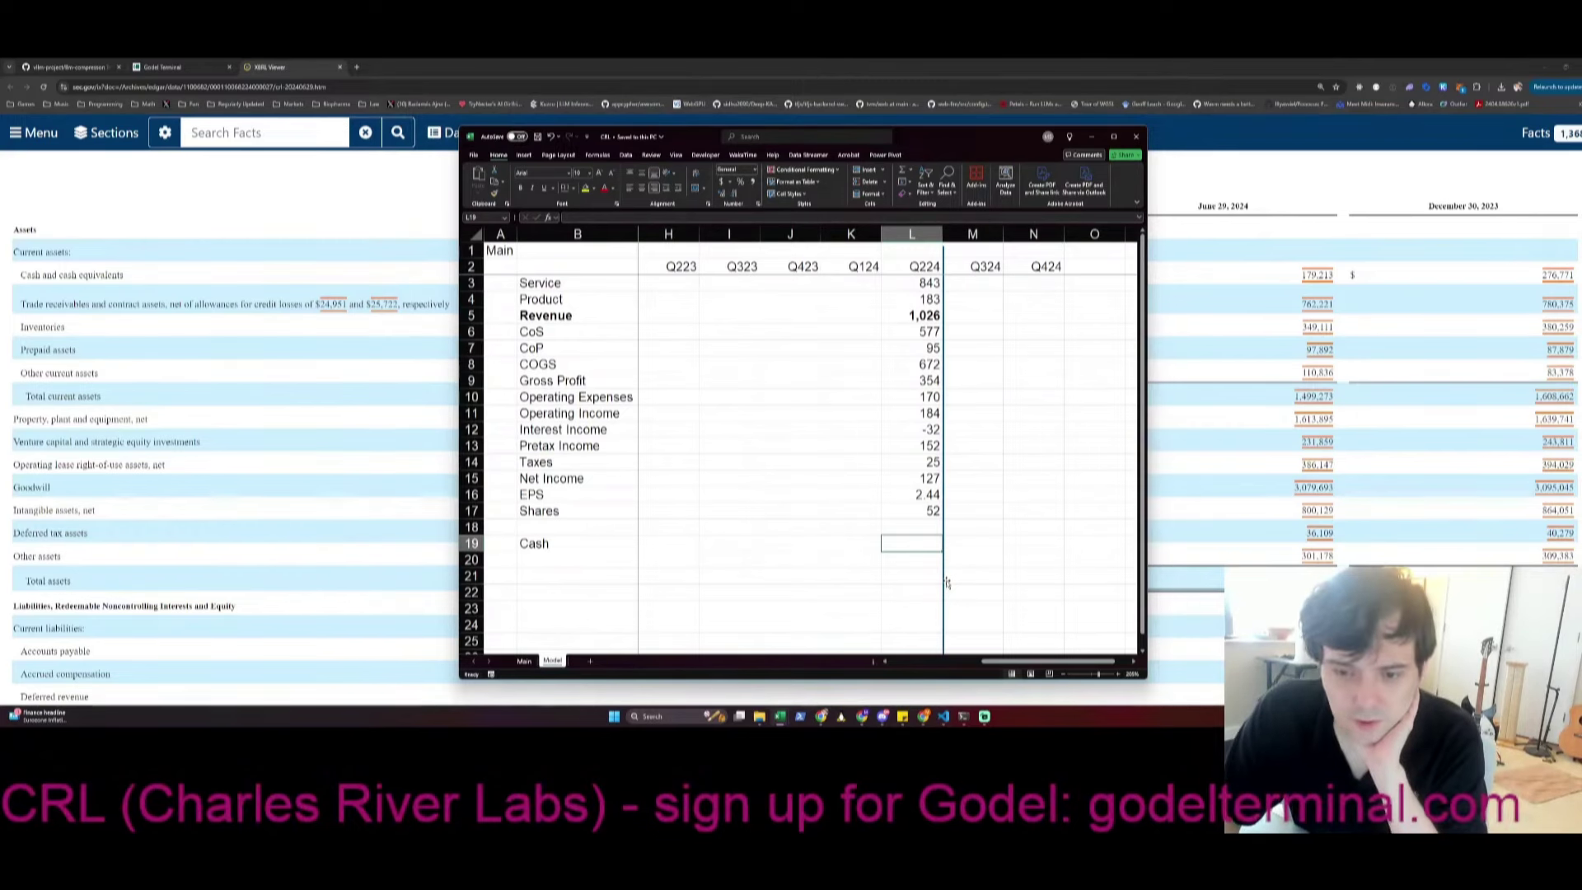
# Enter 179.213 as the Q224 Cash balance and the trade receivables of 762.221 in L20
pyautogui.write('+179.213+')
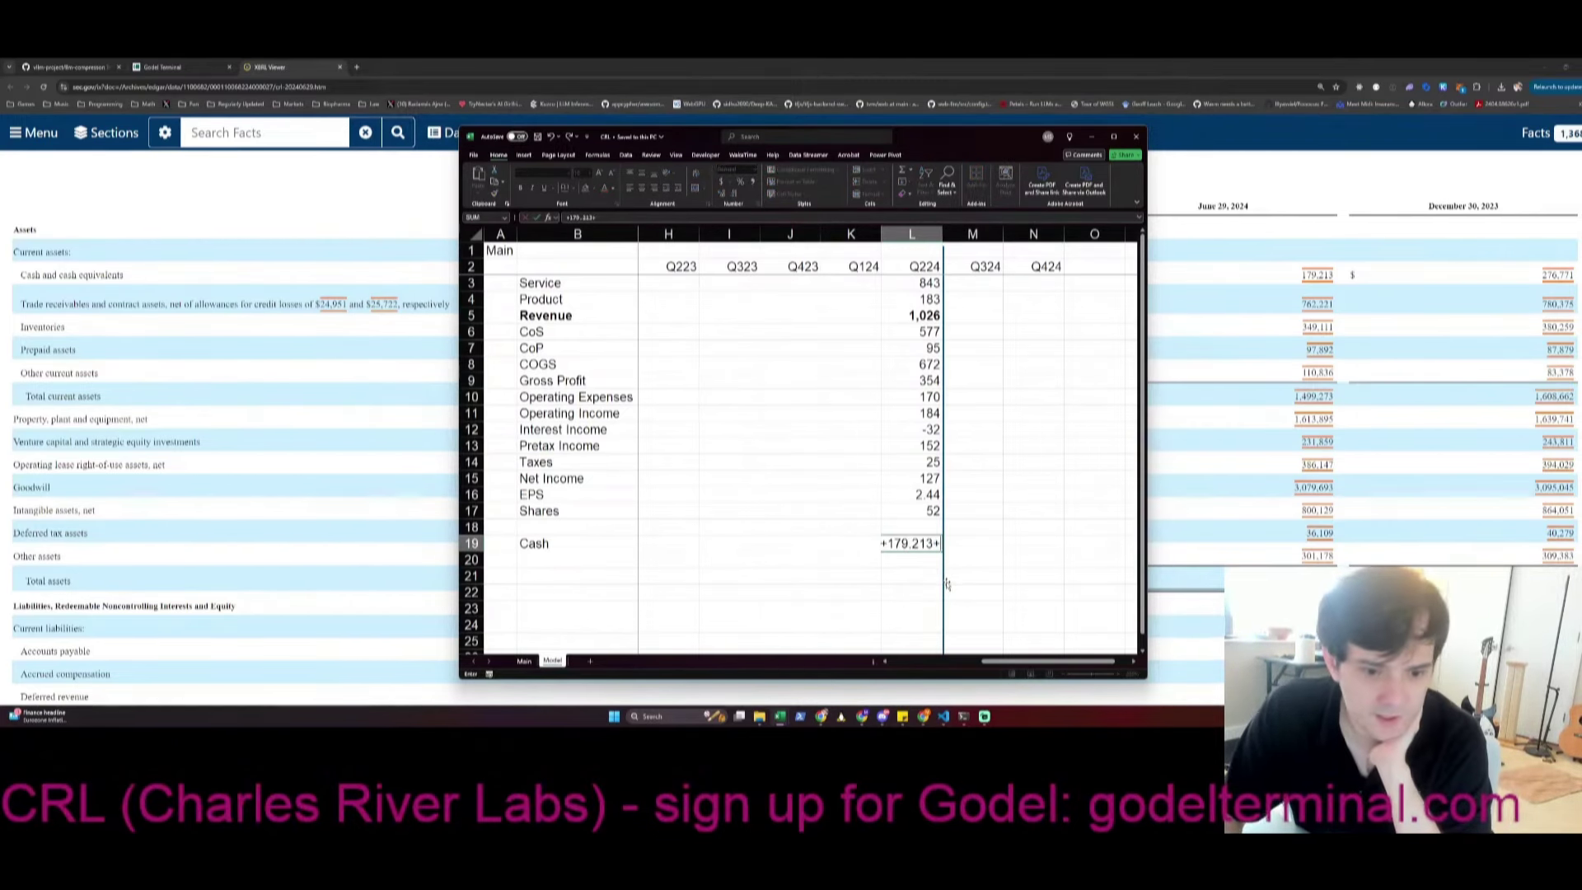
pyautogui.press('BackSpace')
pyautogui.press('Return')
pyautogui.write('762')
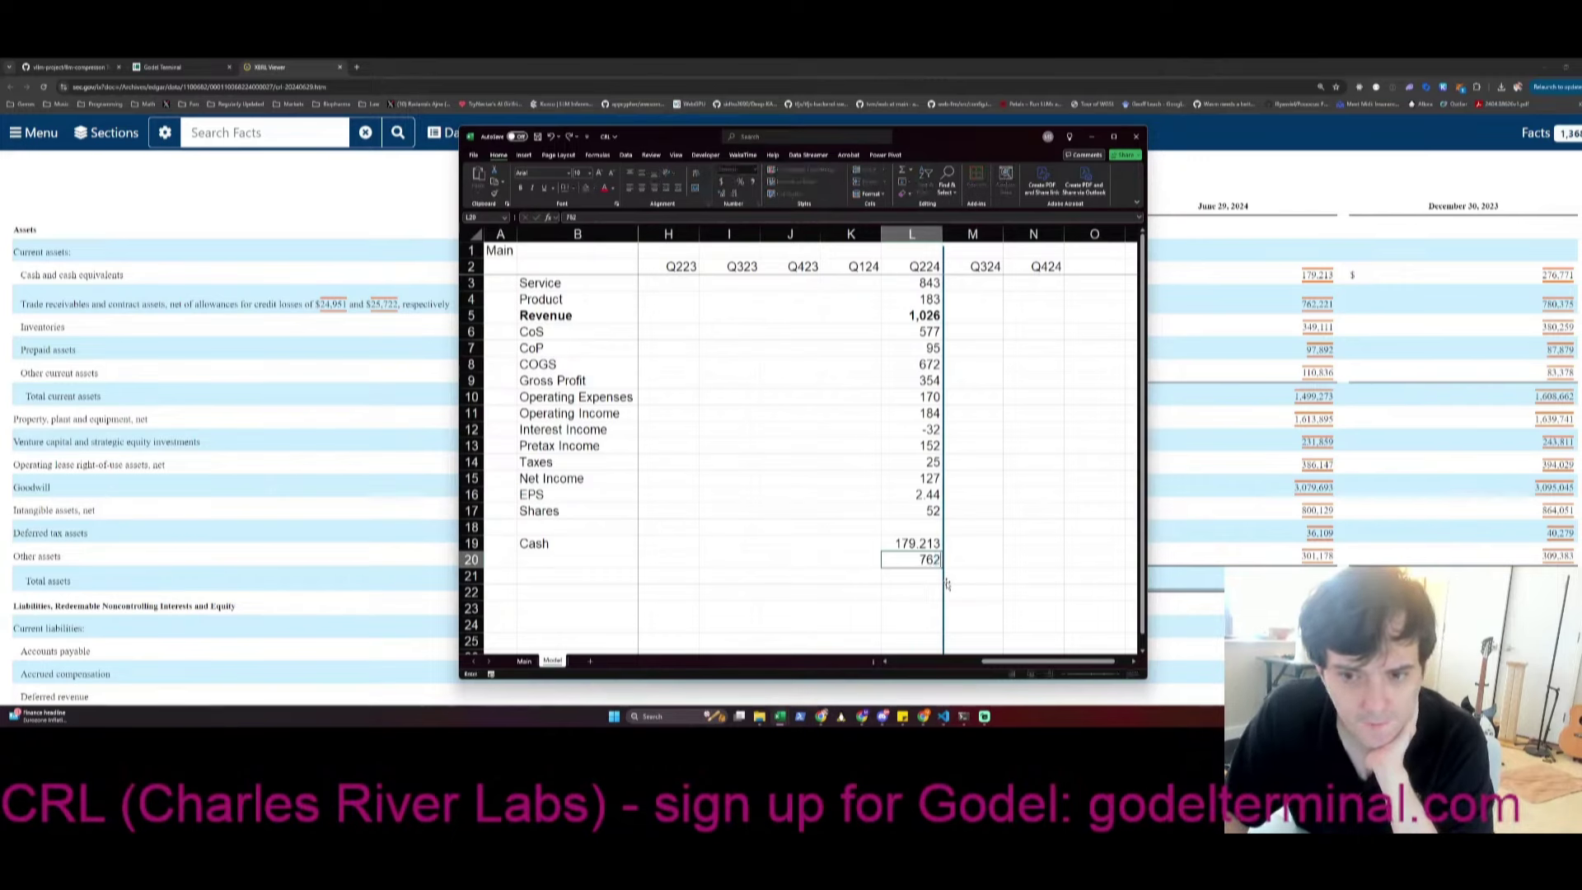
pyautogui.write('.221')
pyautogui.press('Return')
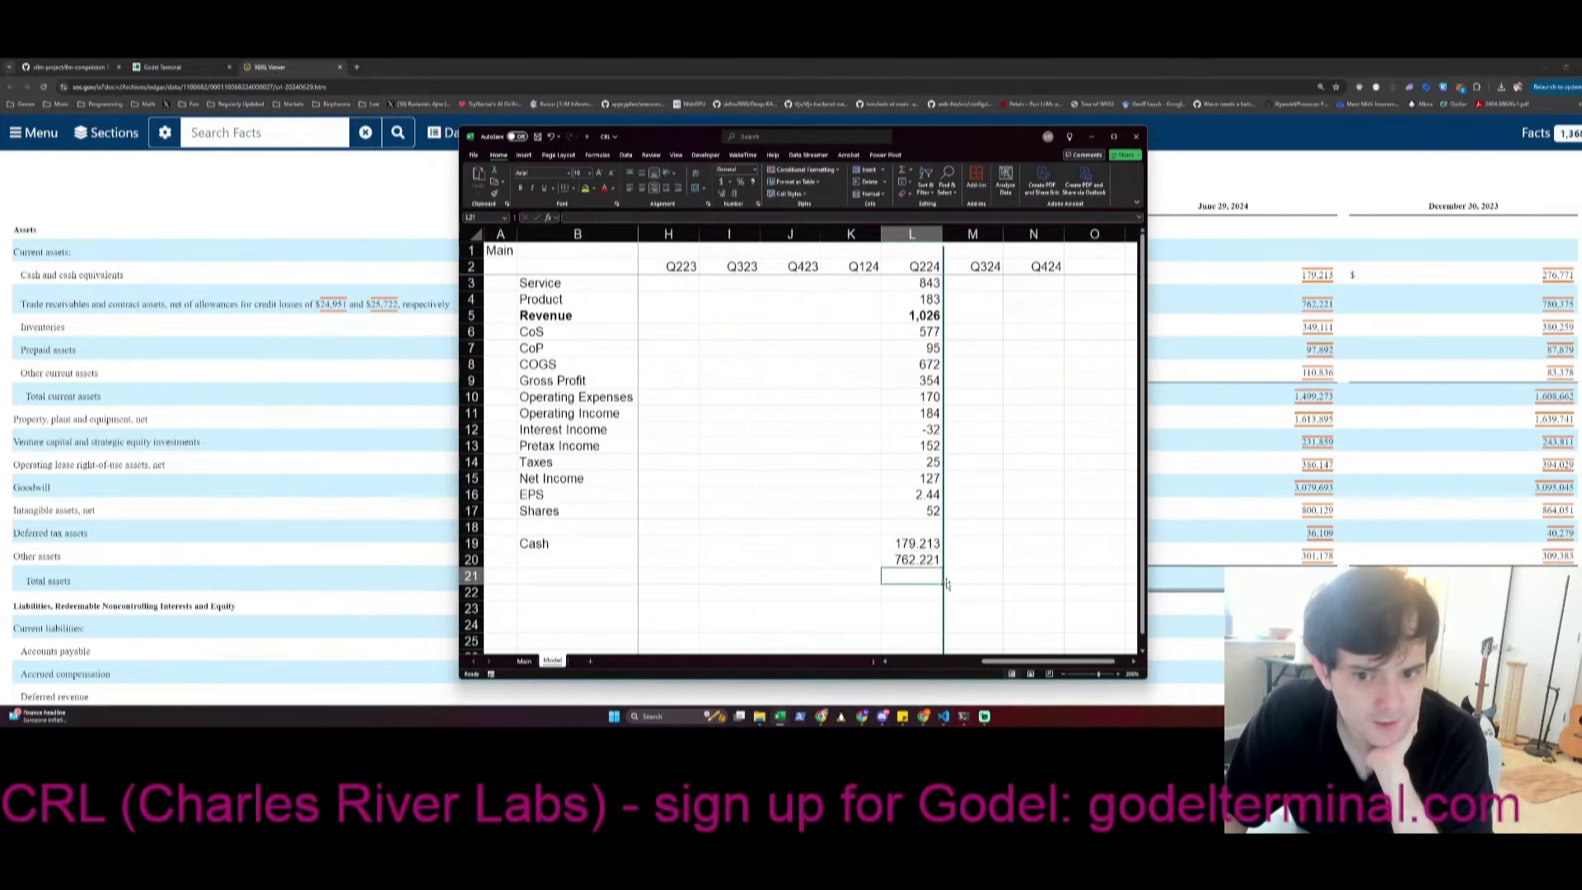
# Enter the Q224 inventories 349.111, prepaid assets 97.892, other current assets 110.836 and property, plant and equipment 1613.895 in L21:L24
pyautogui.write('349.11')
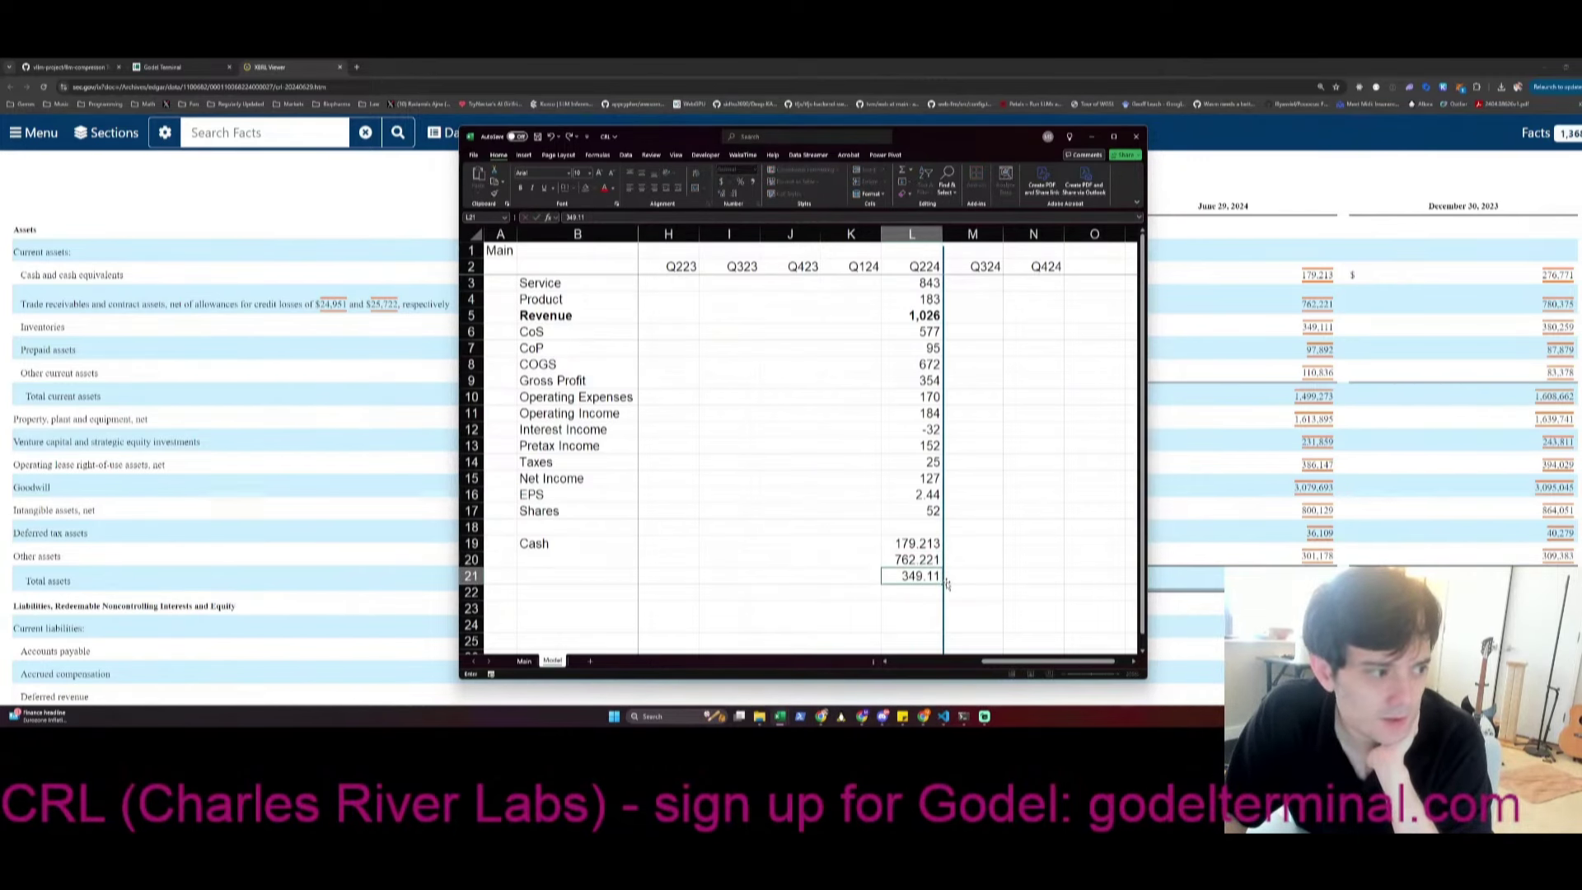
pyautogui.write('1')
pyautogui.press('Return')
pyautogui.write('97.892')
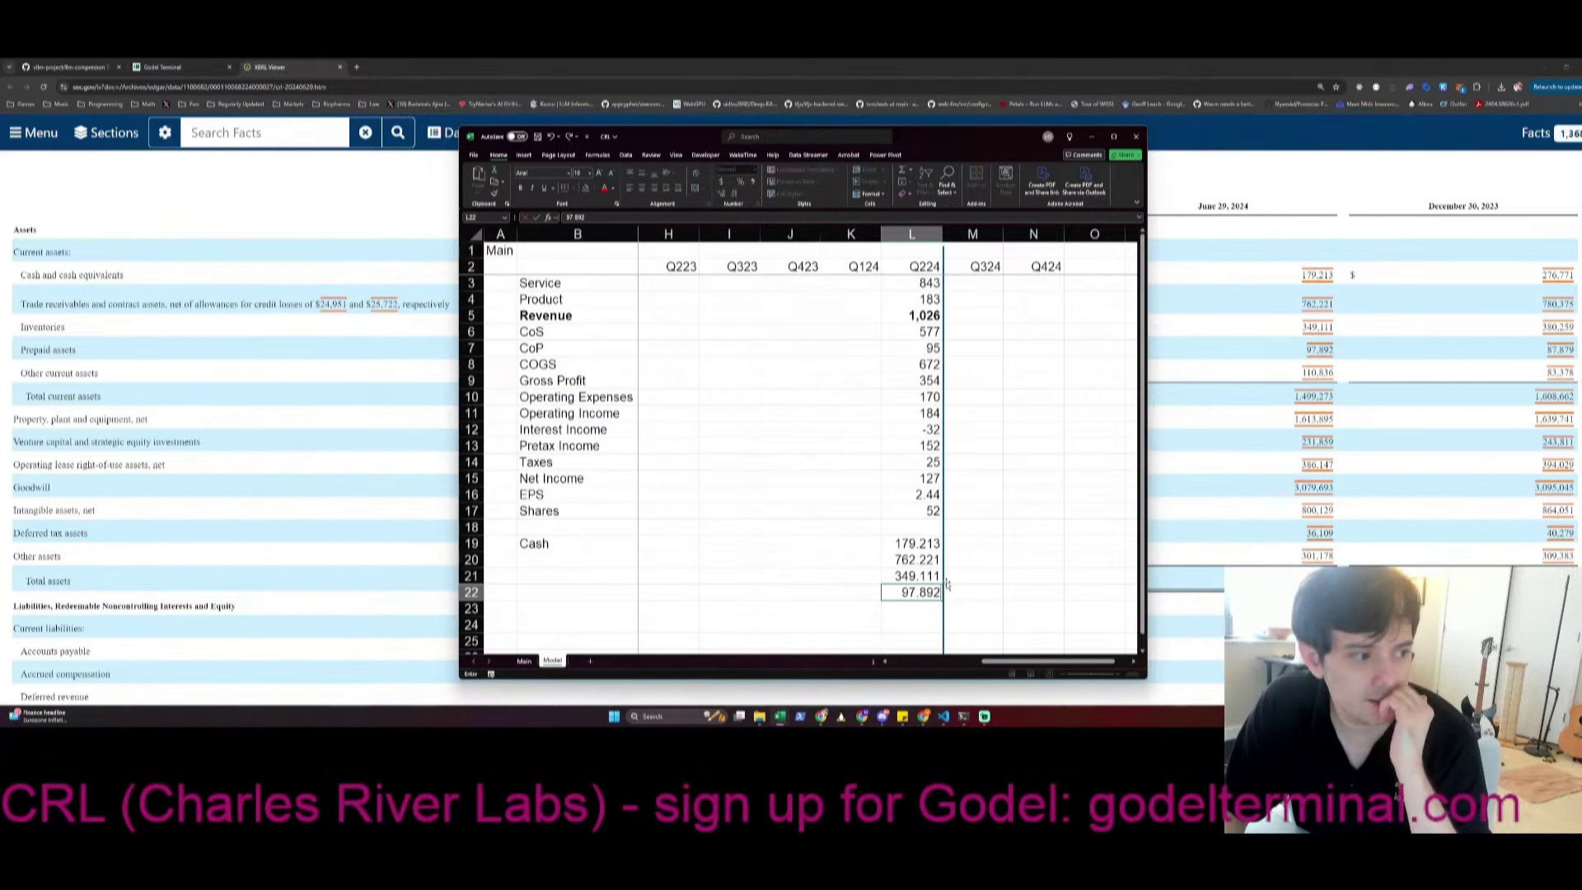
pyautogui.press('Return')
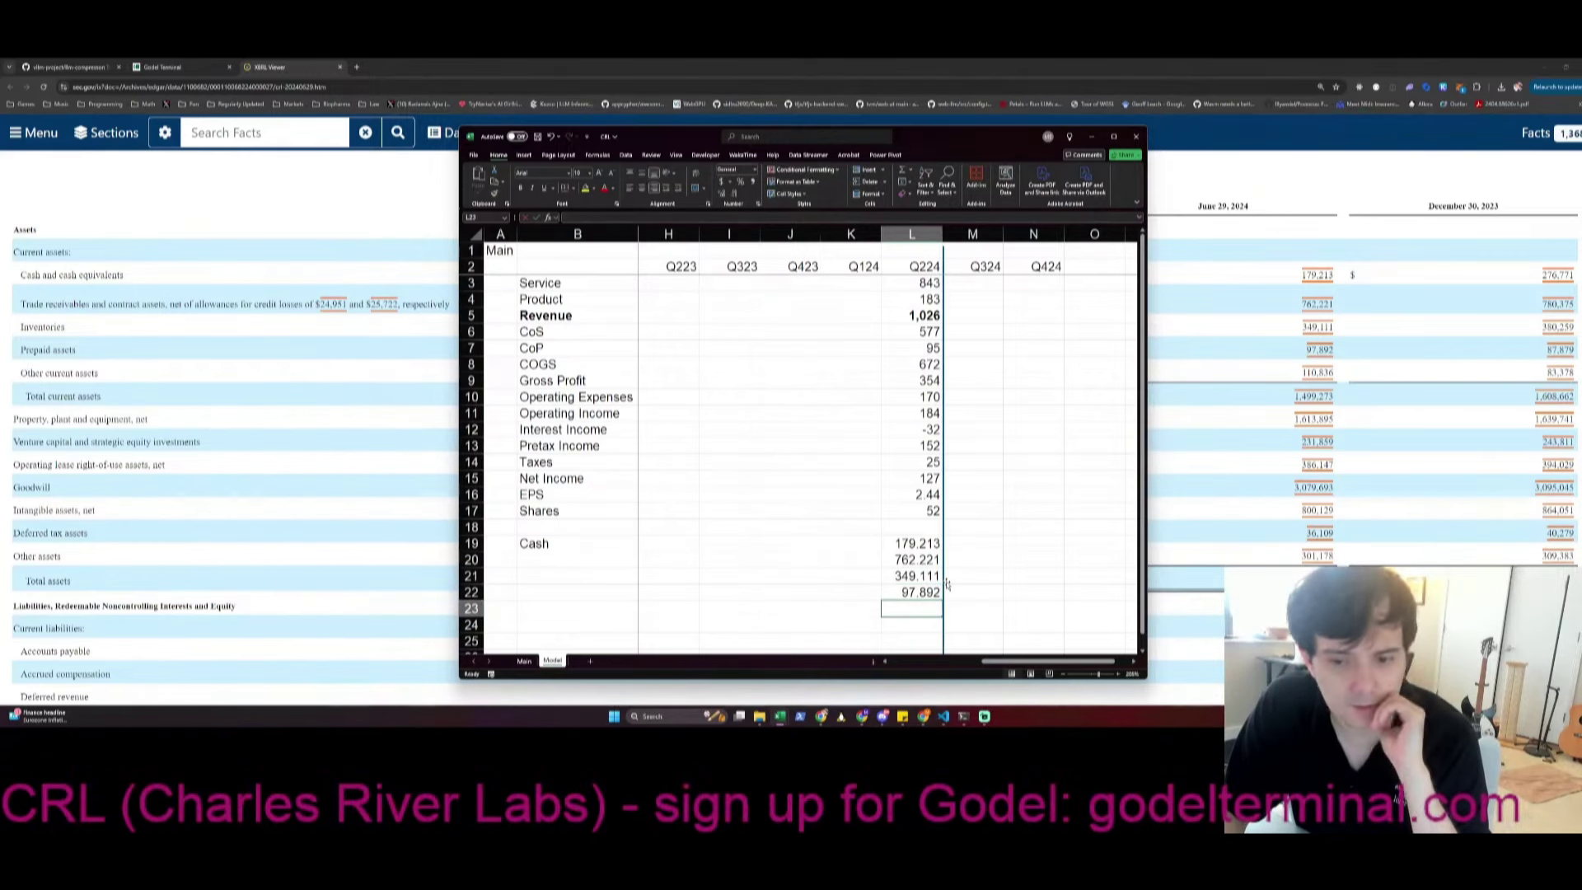
pyautogui.write('110.836')
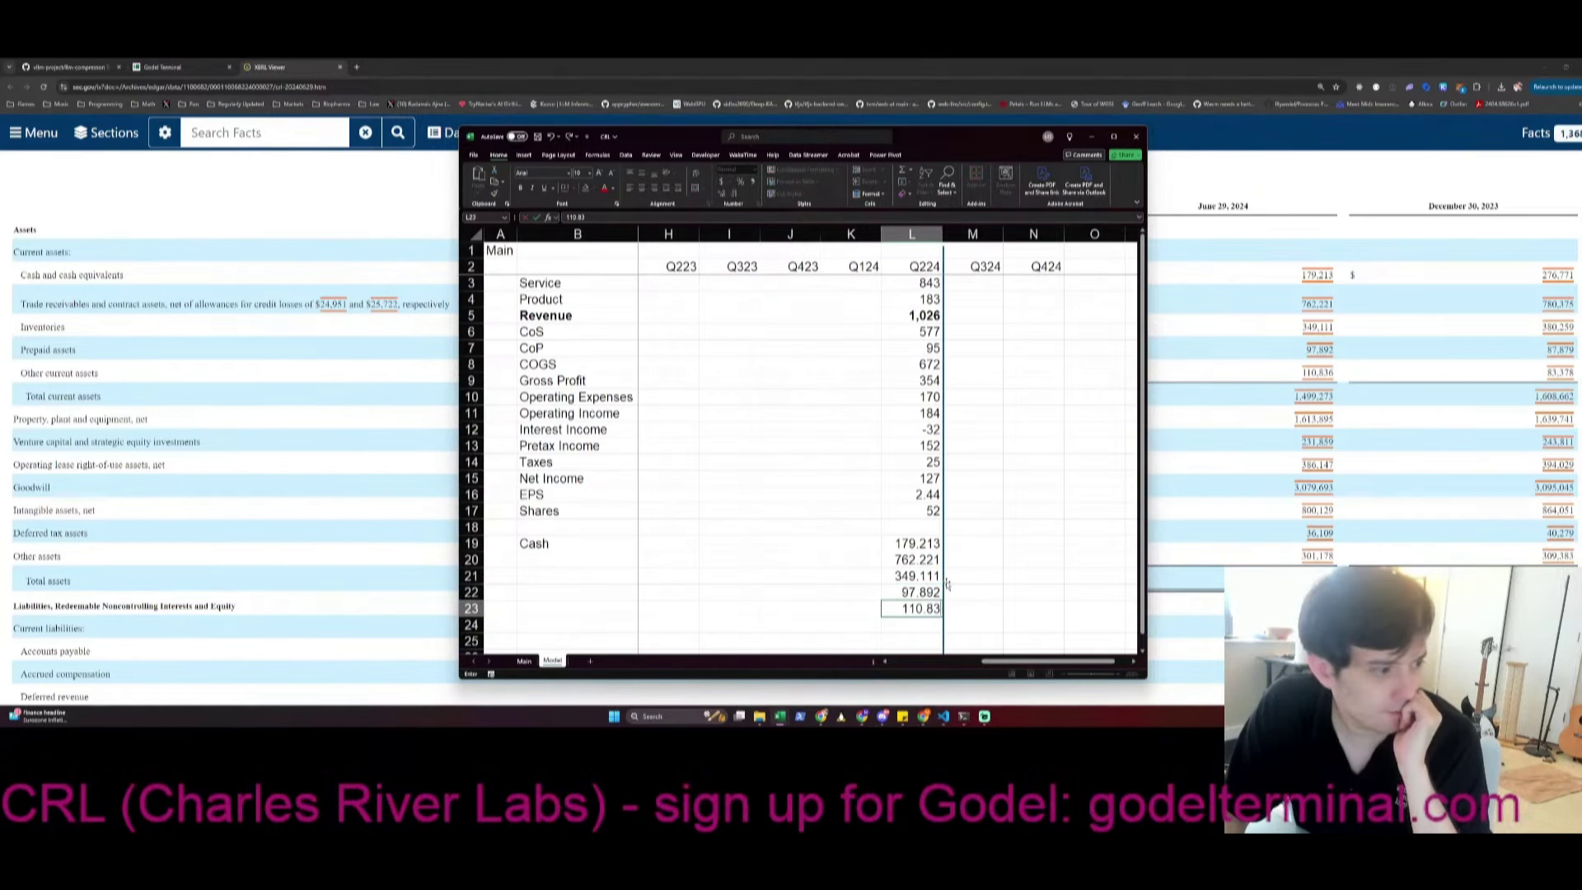
pyautogui.press('Return')
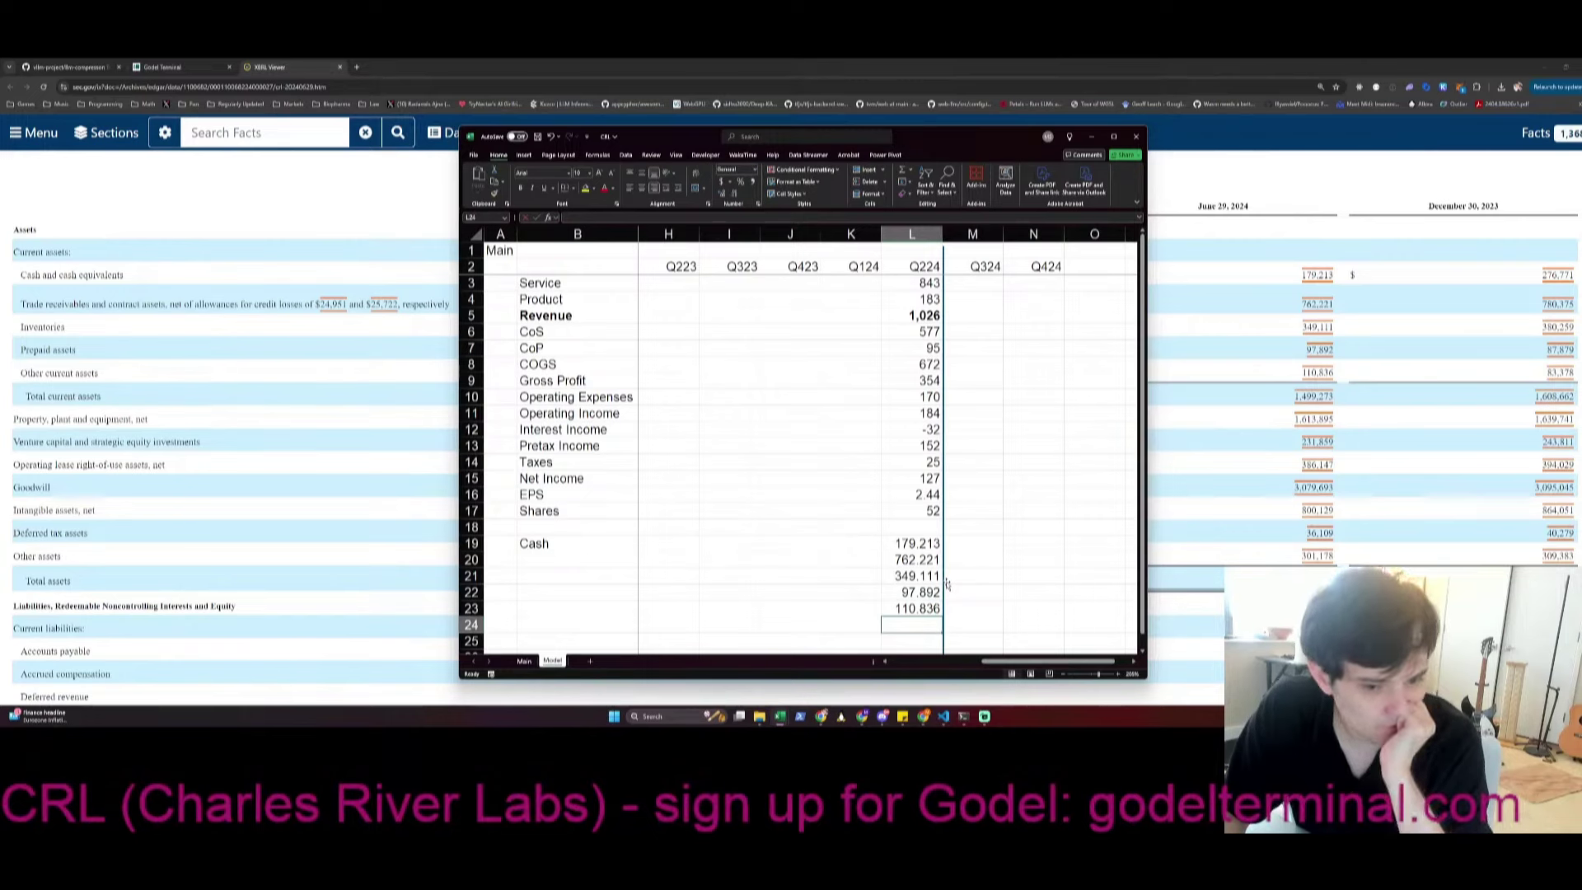
pyautogui.write('6')
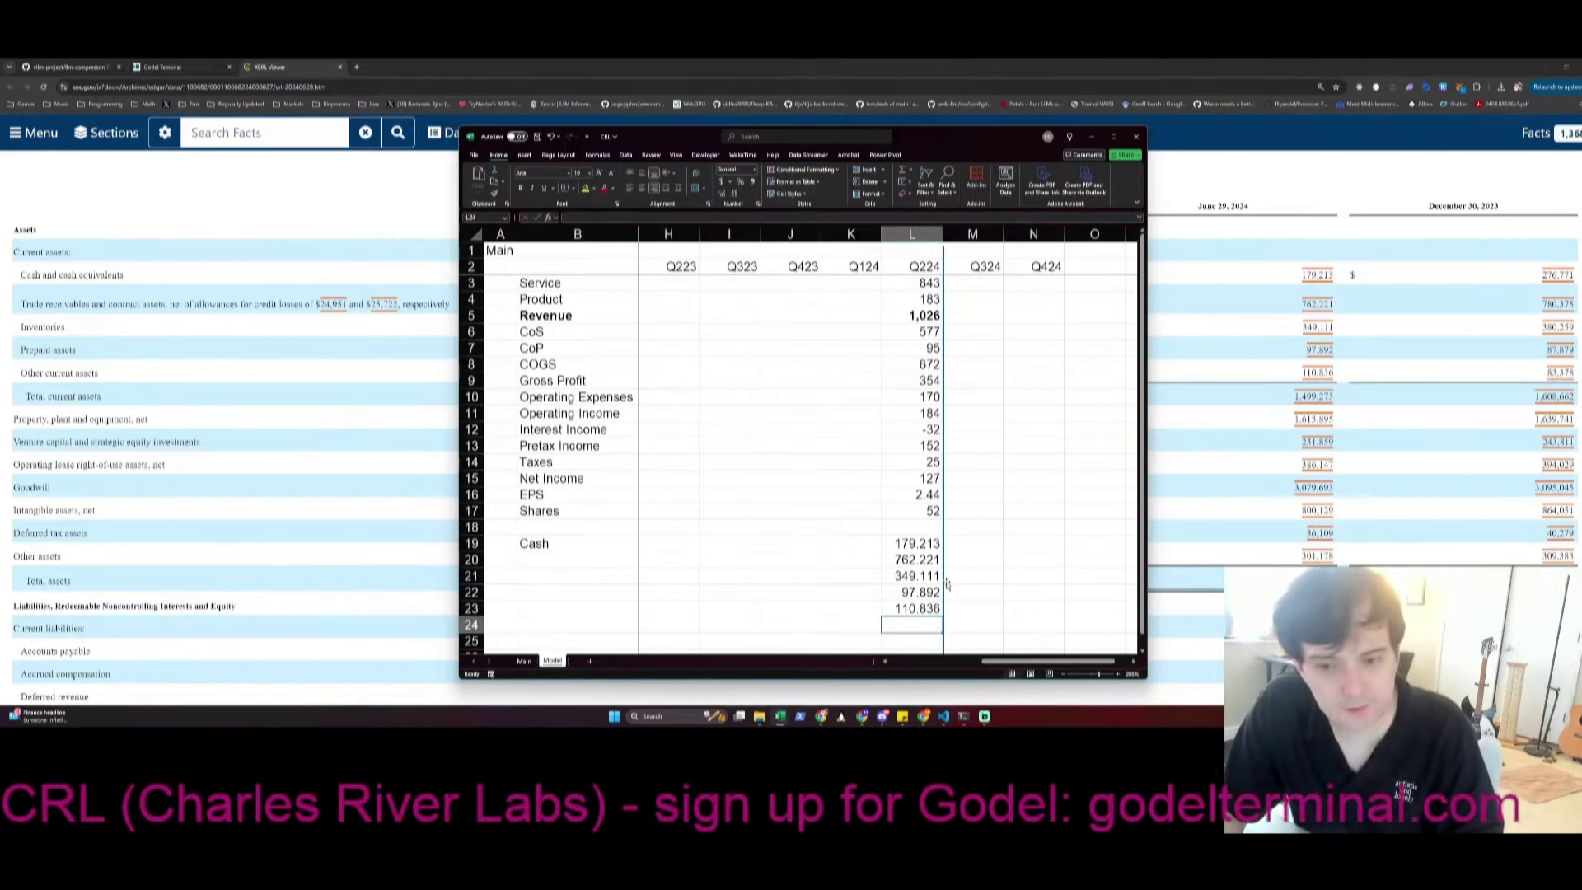
pyautogui.write('13.895')
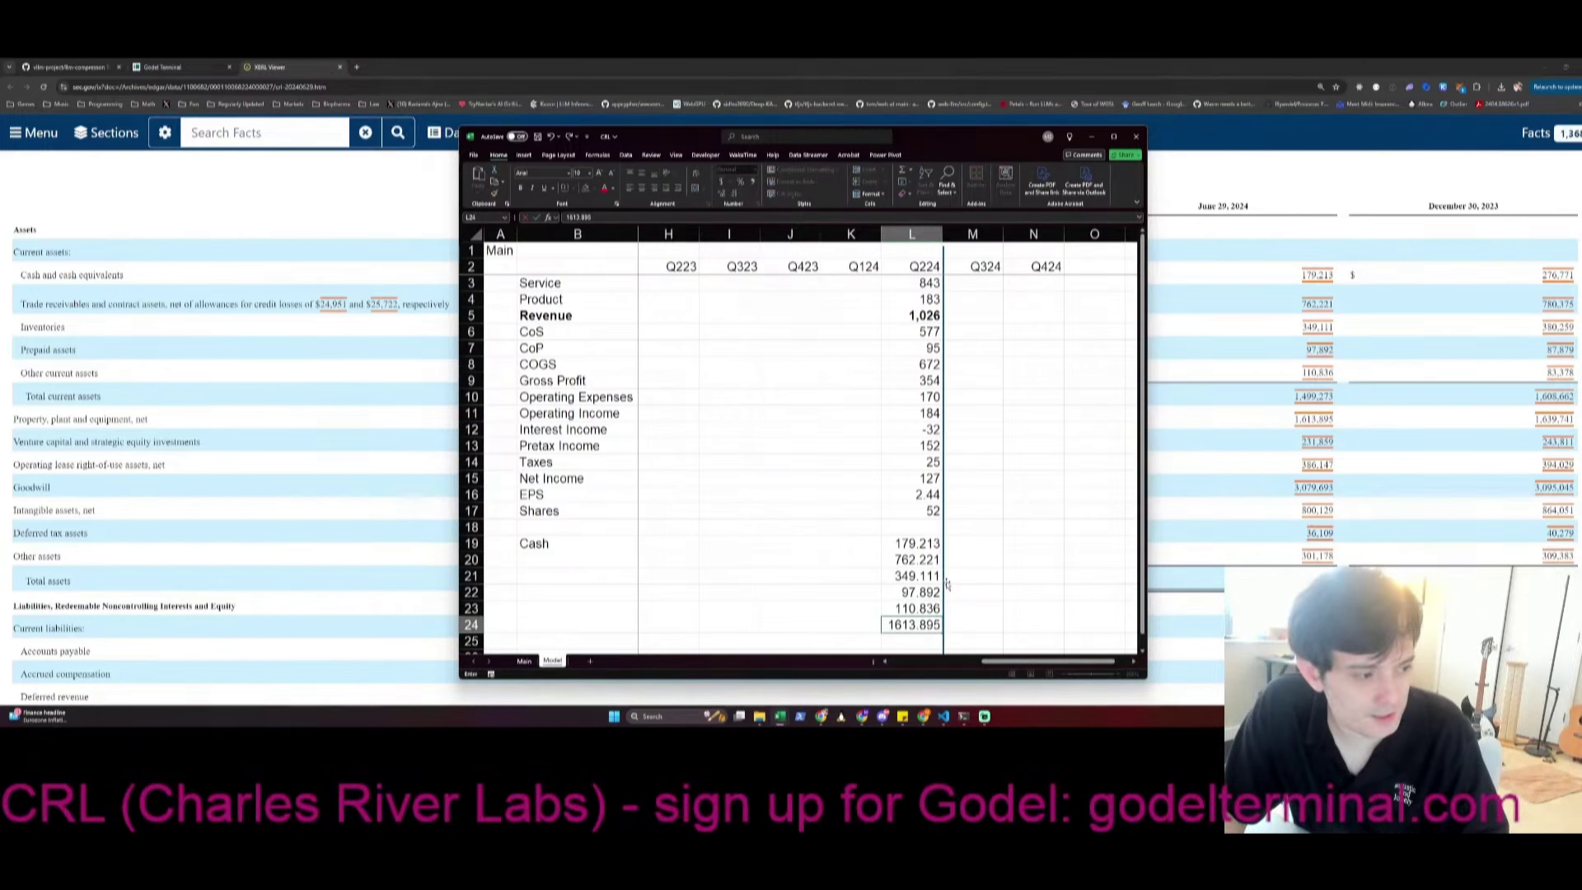
pyautogui.press('Return')
# Change the Q224 Cash cell to the formula +179.213+231.859 to include the venture capital and strategic equity investments
pyautogui.press('Up')
pyautogui.hotkey('ctrl', 'Up')
pyautogui.press('F2')
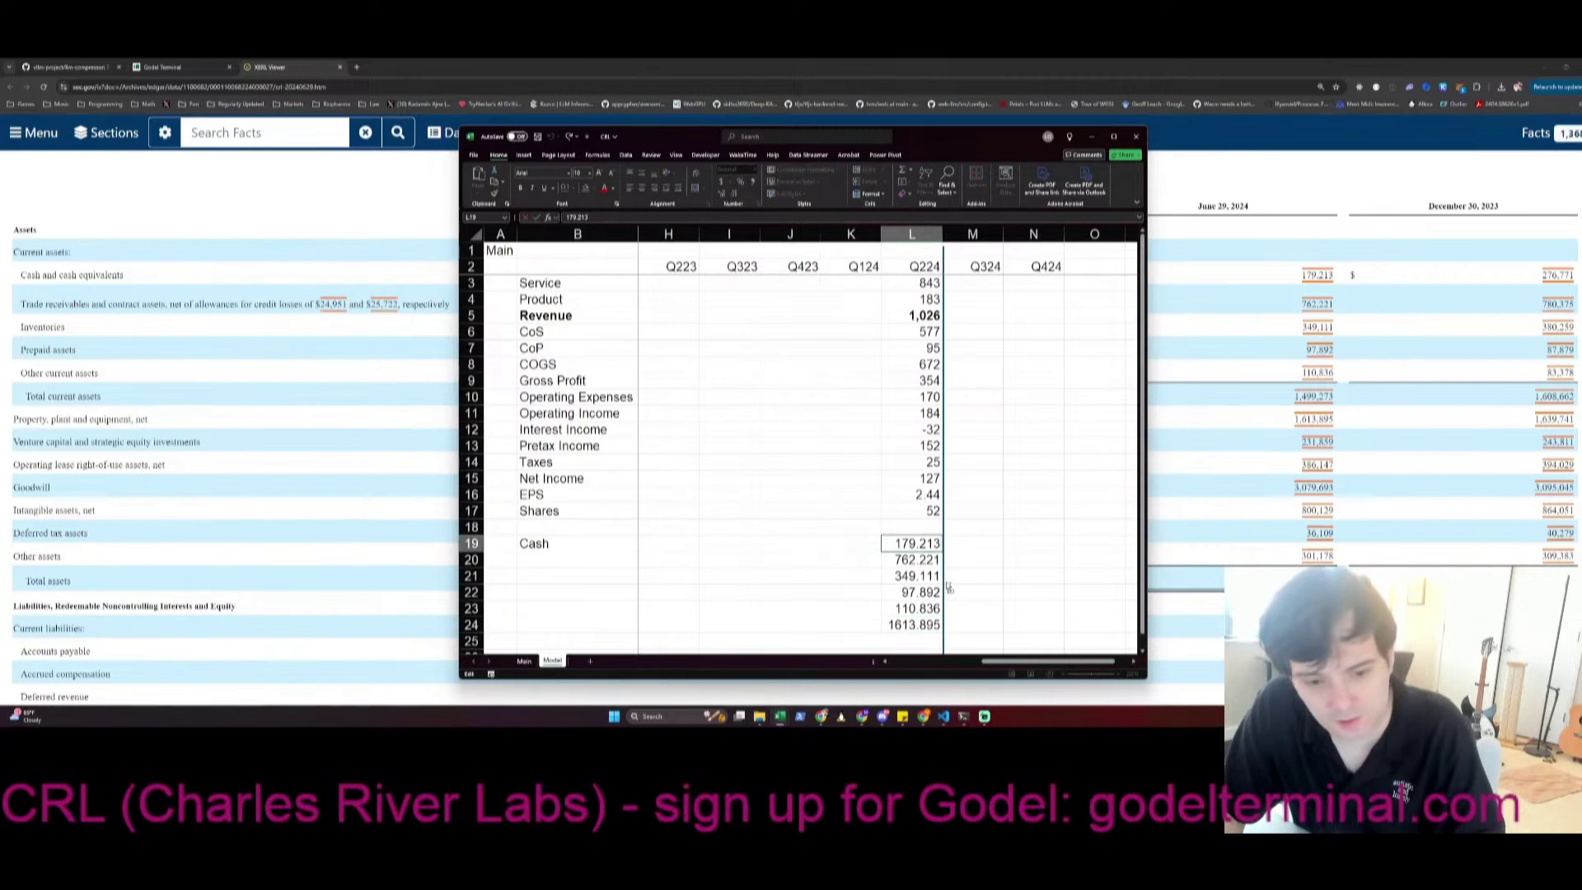
pyautogui.press('Home')
pyautogui.write('+')
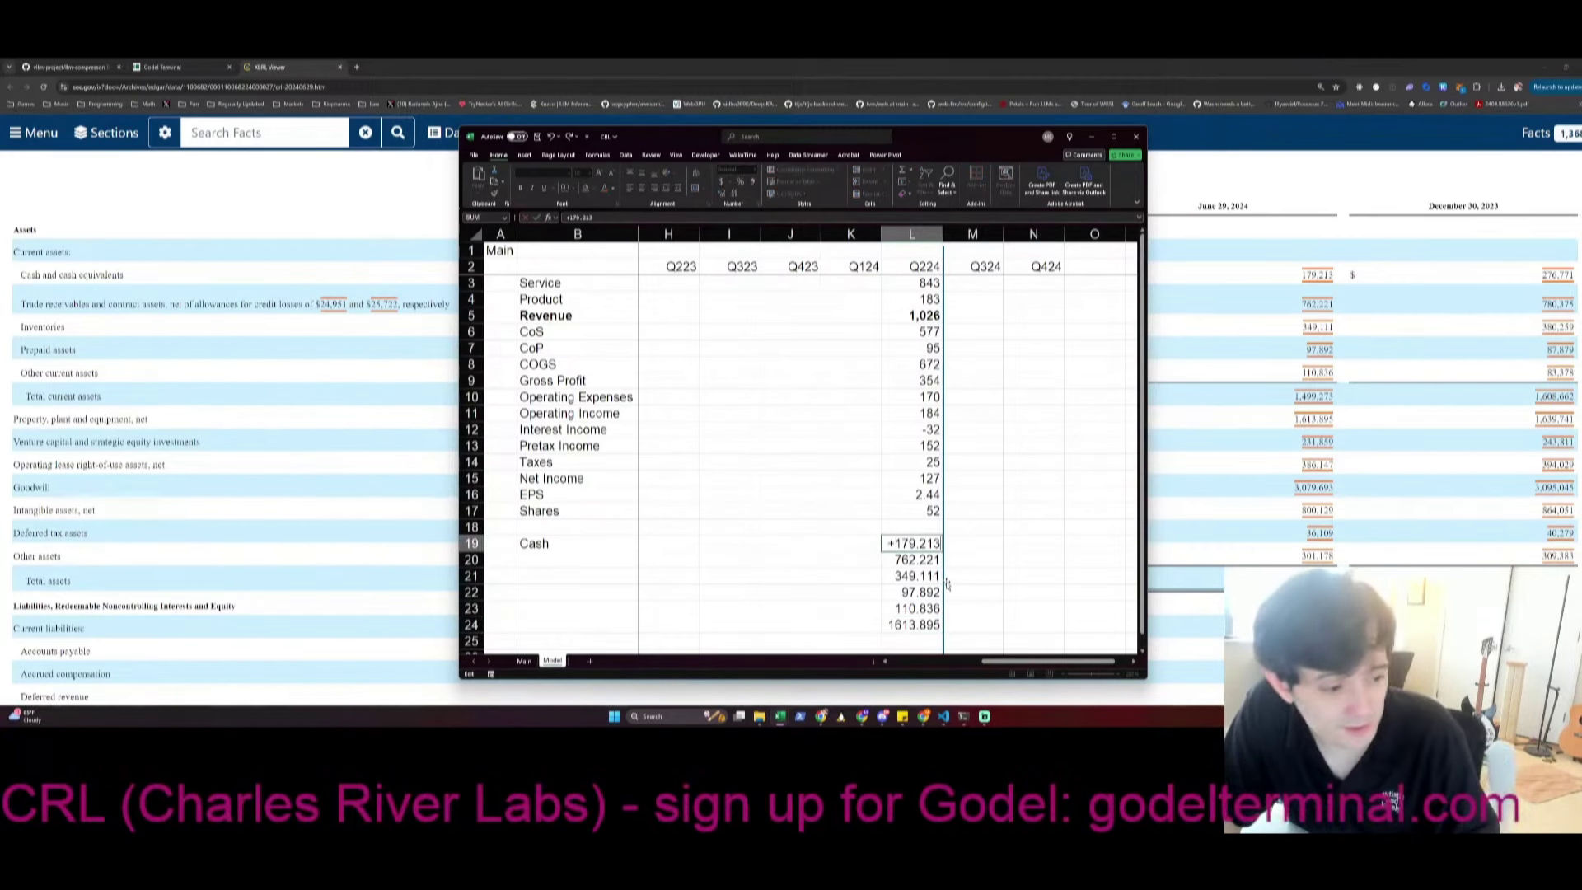
pyautogui.press('End')
pyautogui.write('+231.859')
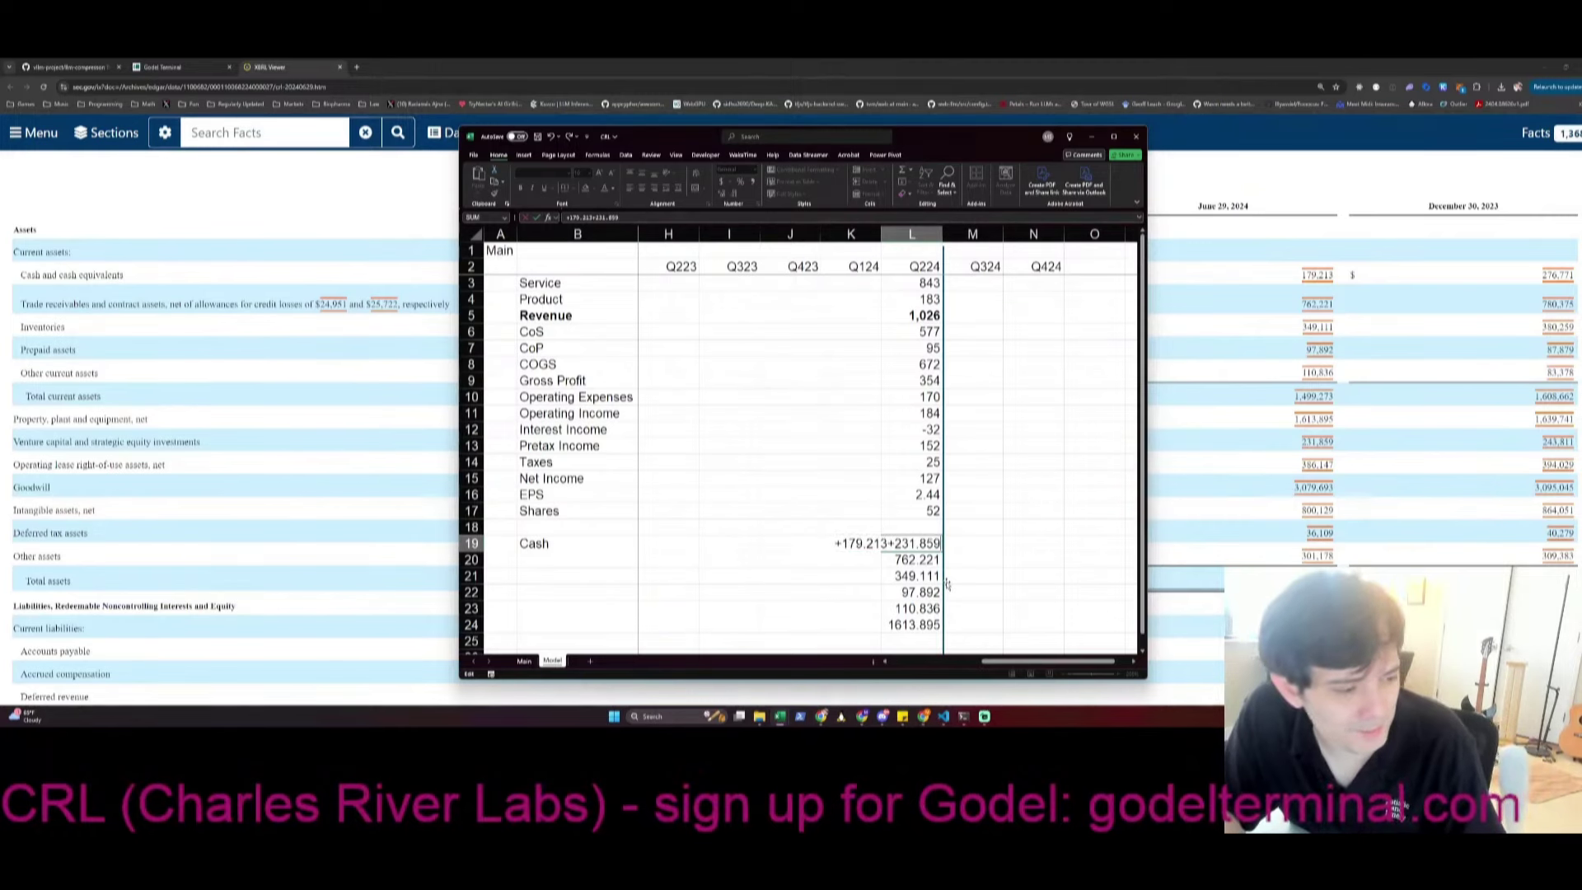
pyautogui.press('Return')
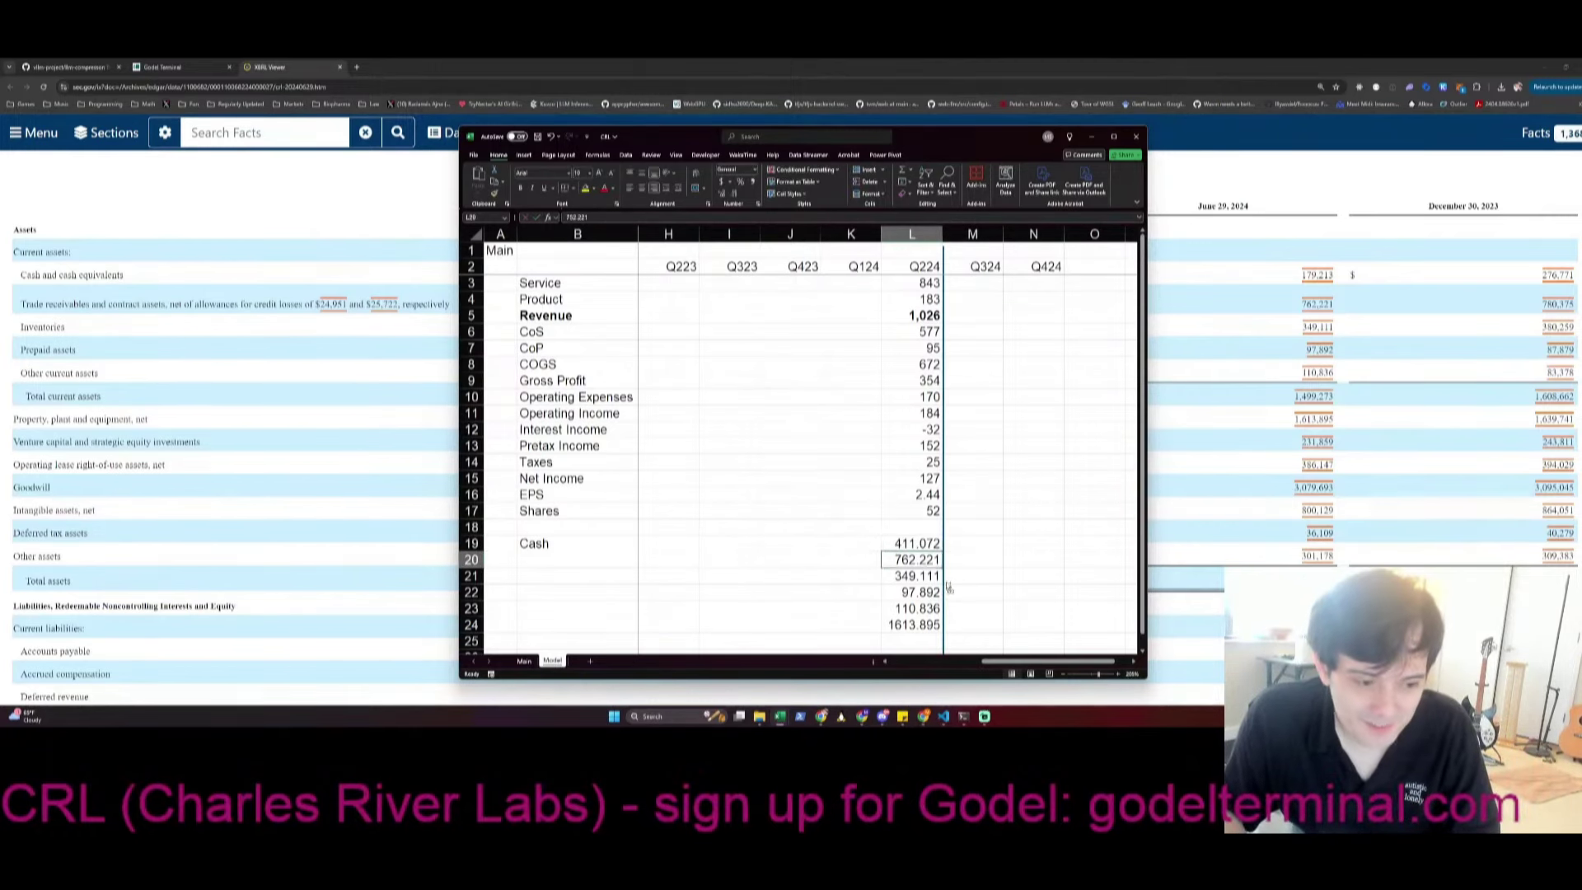
# Label B20:B24 as AR, Inventory, Prepaids, OCA and PP&E, and save the workbook
pyautogui.press('Home')
pyautogui.press('Right')
pyautogui.write('AR')
pyautogui.press('Return')
pyautogui.write('Invento')
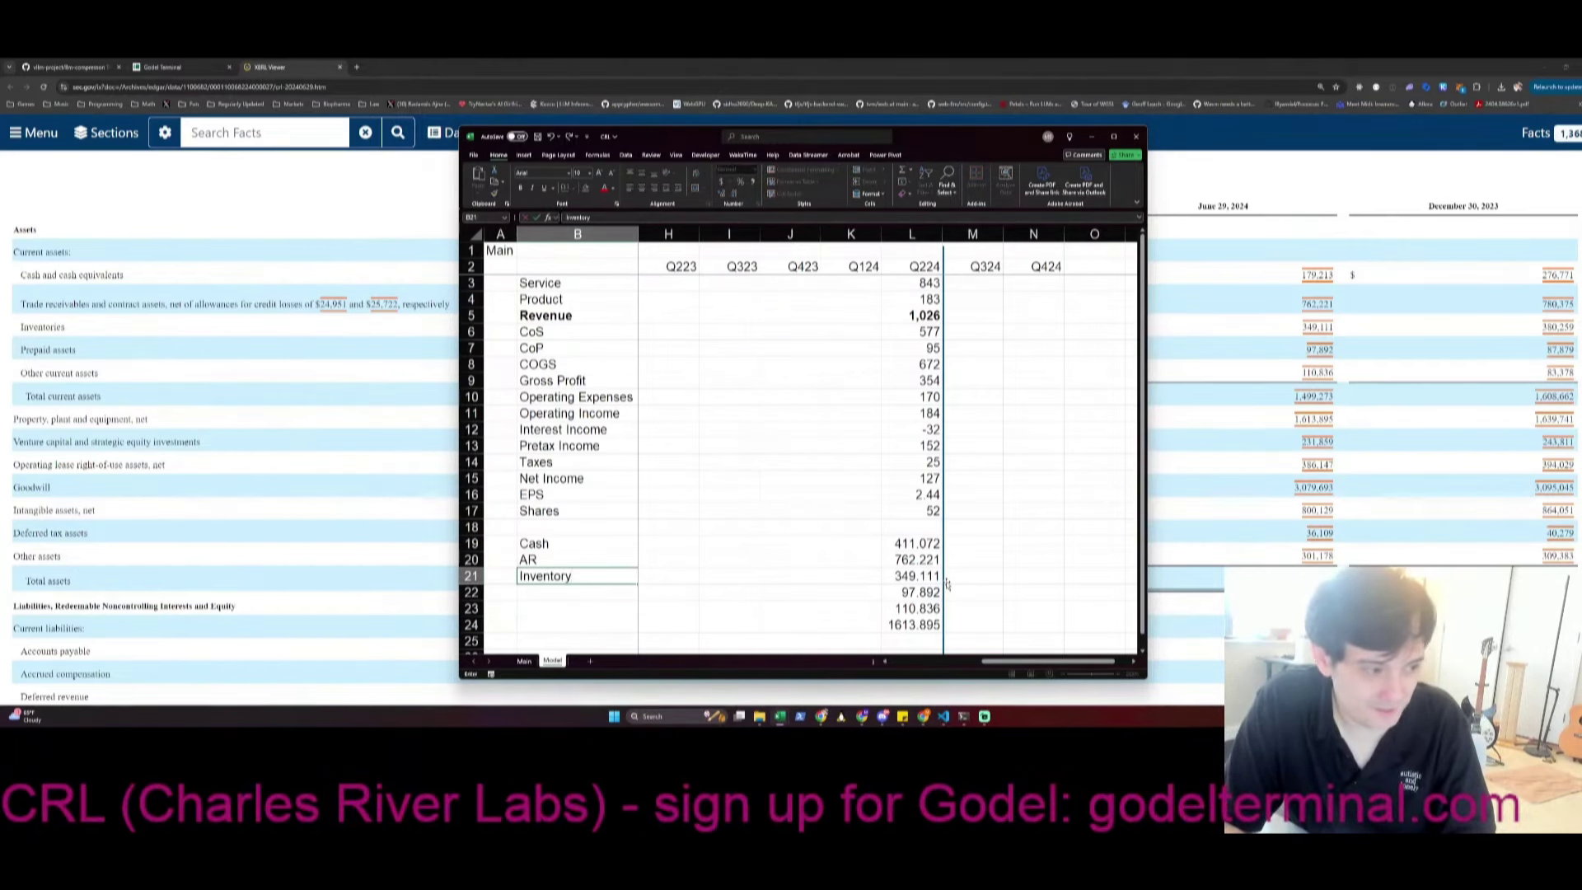
pyautogui.press('Return')
pyautogui.write('Prepaids')
pyautogui.press('Return')
pyautogui.write('OCA')
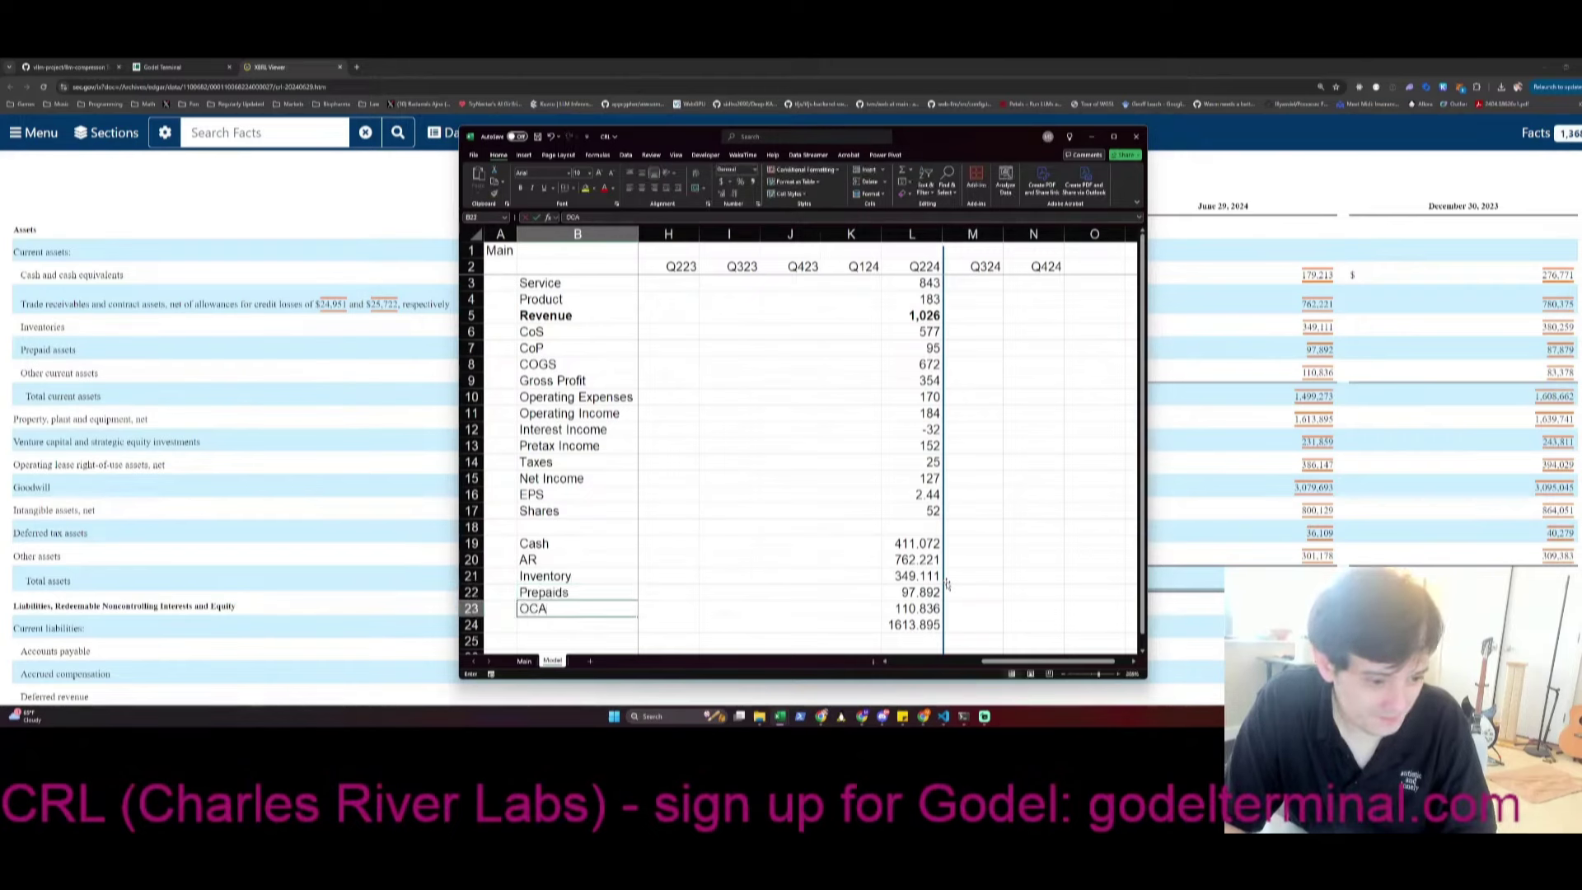
pyautogui.press('Return')
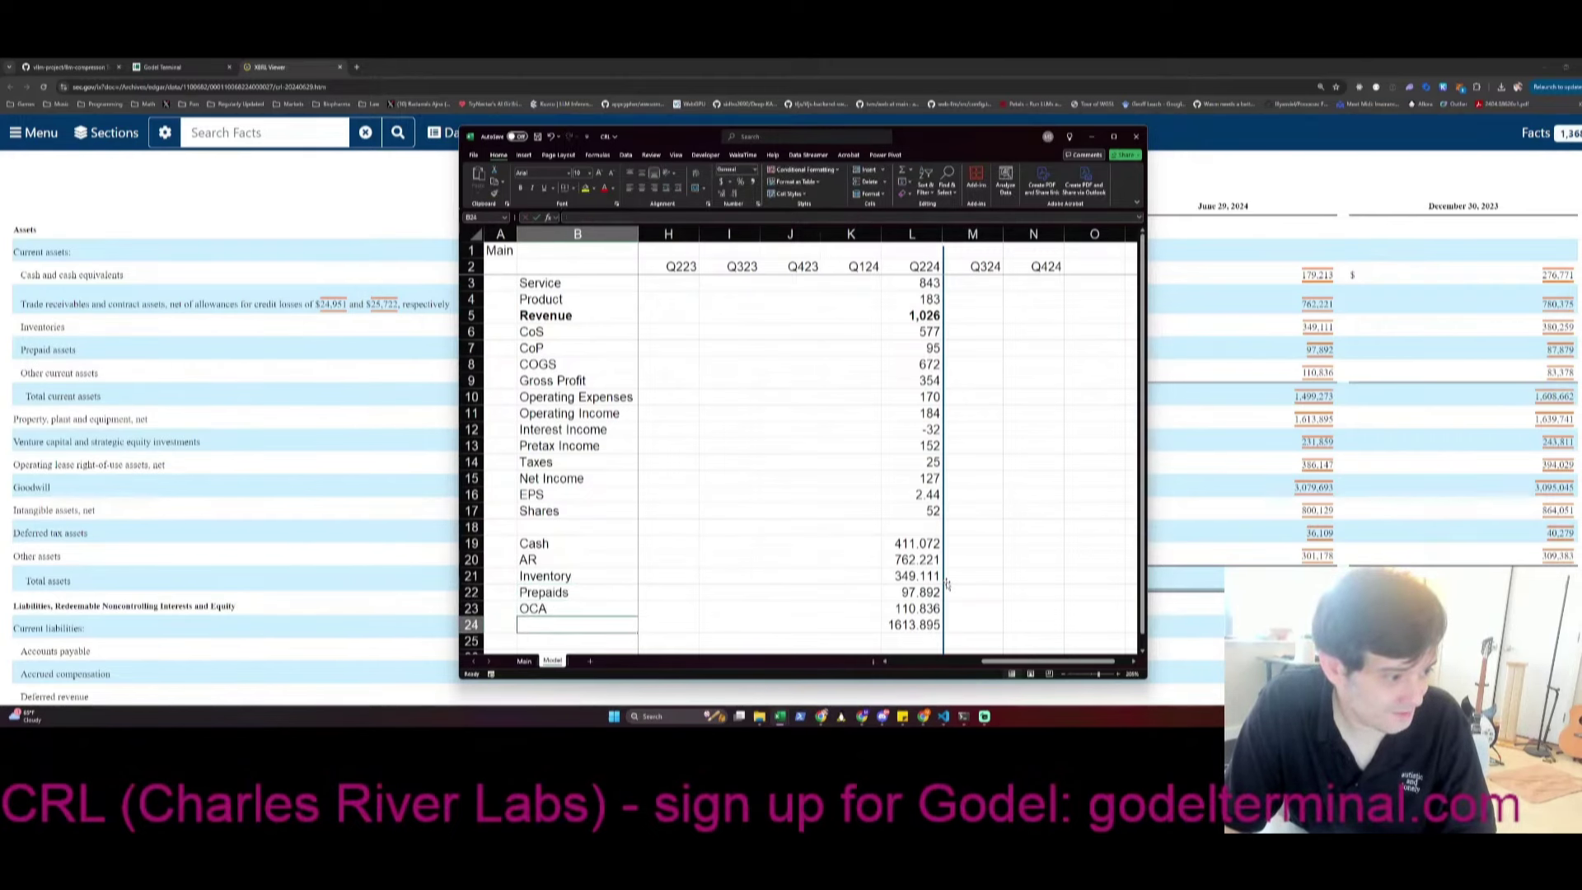
pyautogui.write('PP&E')
pyautogui.hotkey('ctrl', 's')
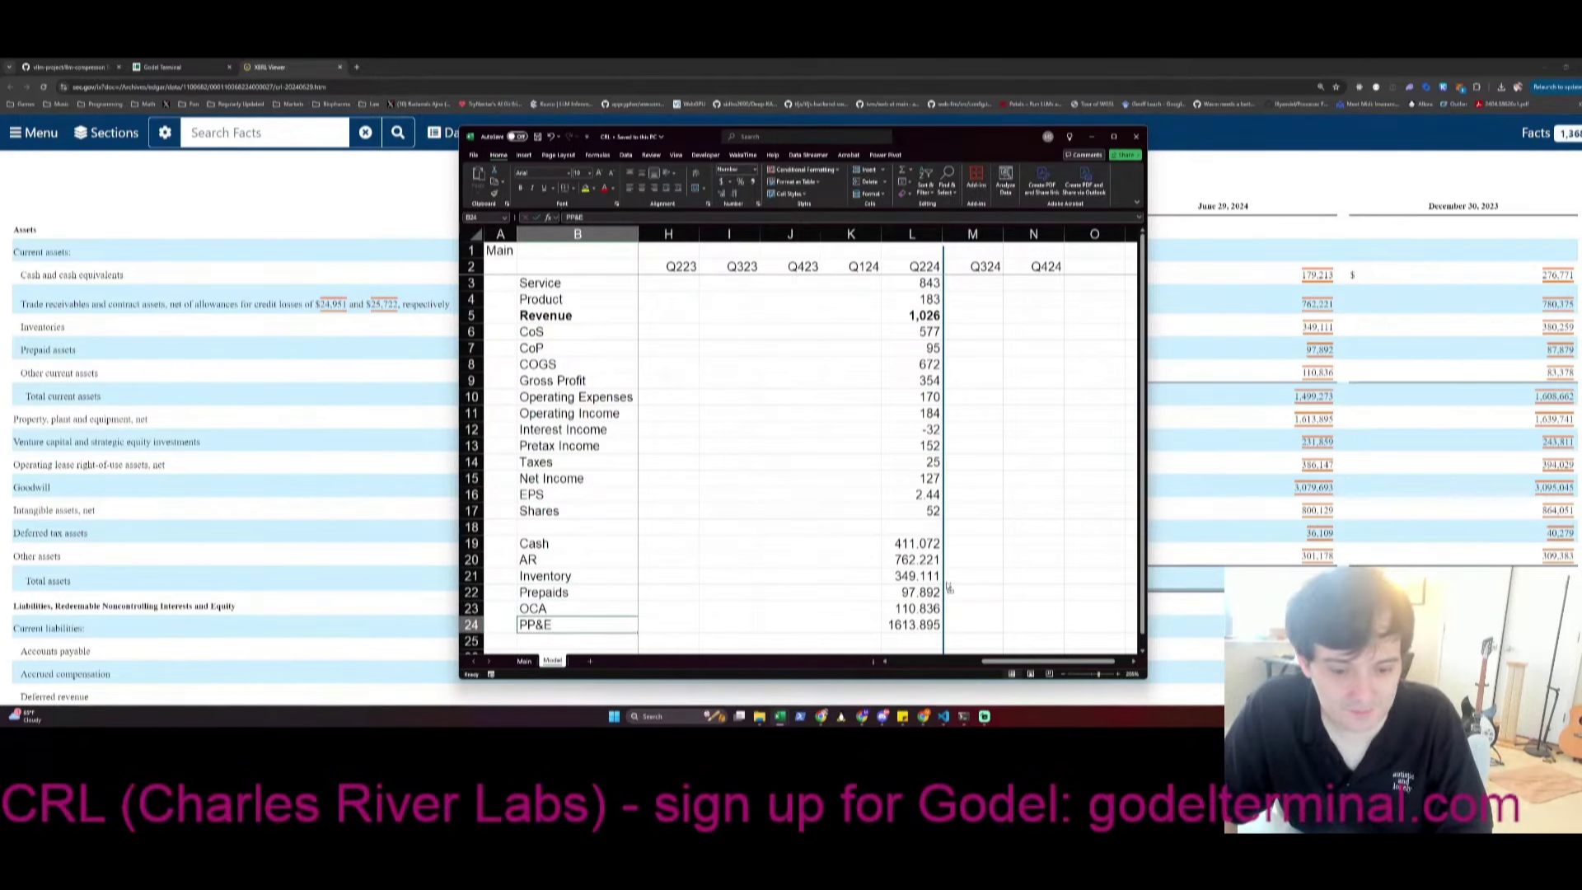
# Enter the lease assets 386.147 in L25 and goodwill plus intangibles as +3079.693+800.129 in L26, and save the workbook
pyautogui.hotkey('ctrl', 'Right')
pyautogui.press('Down')
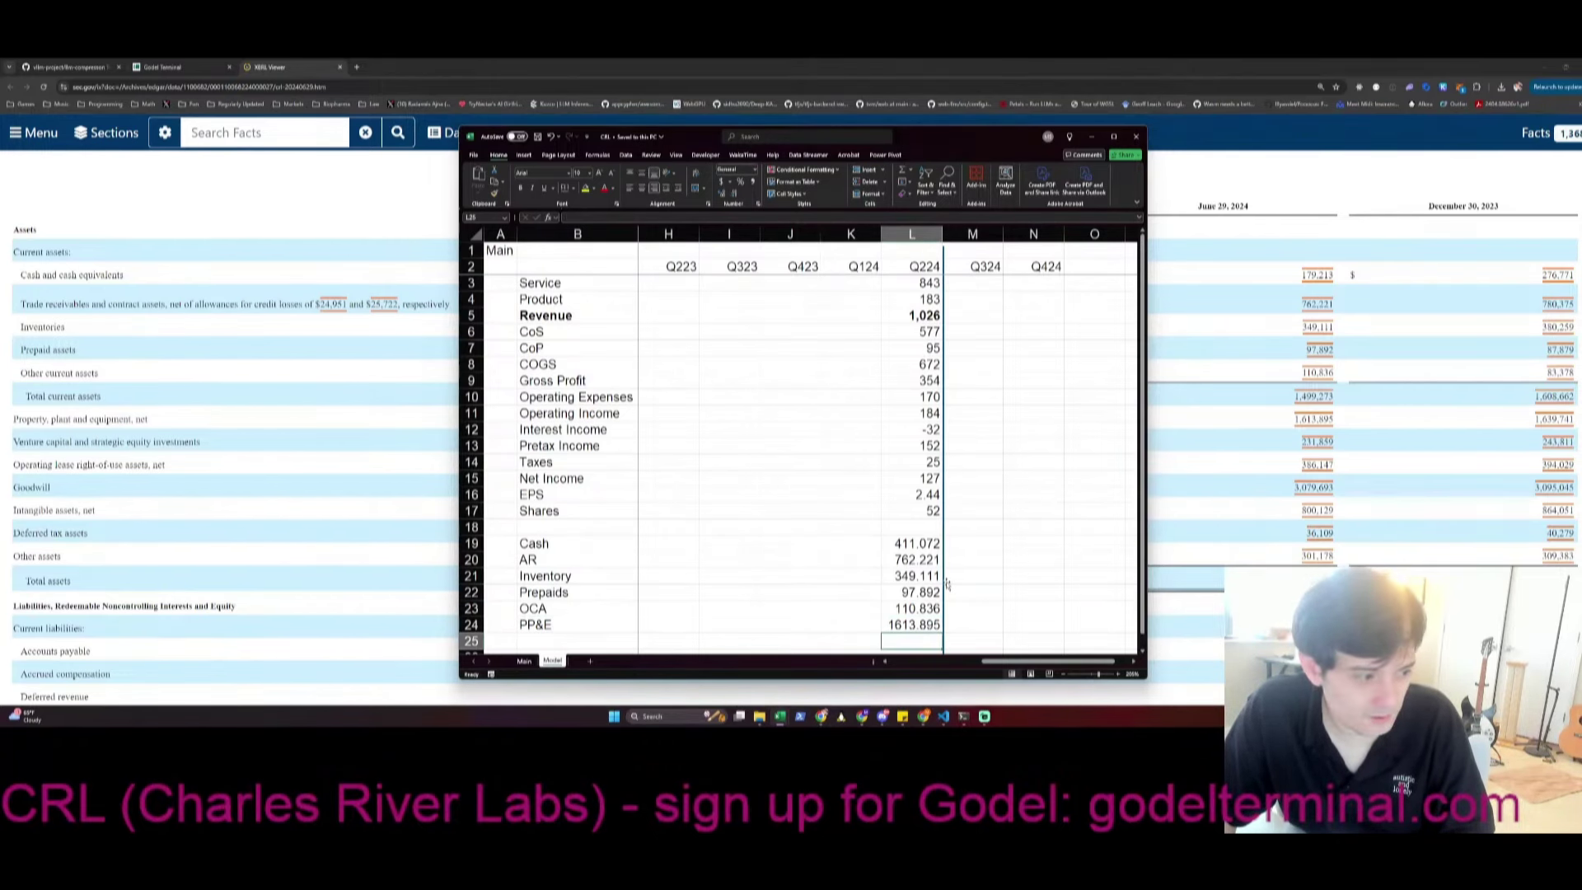
pyautogui.write('386.147')
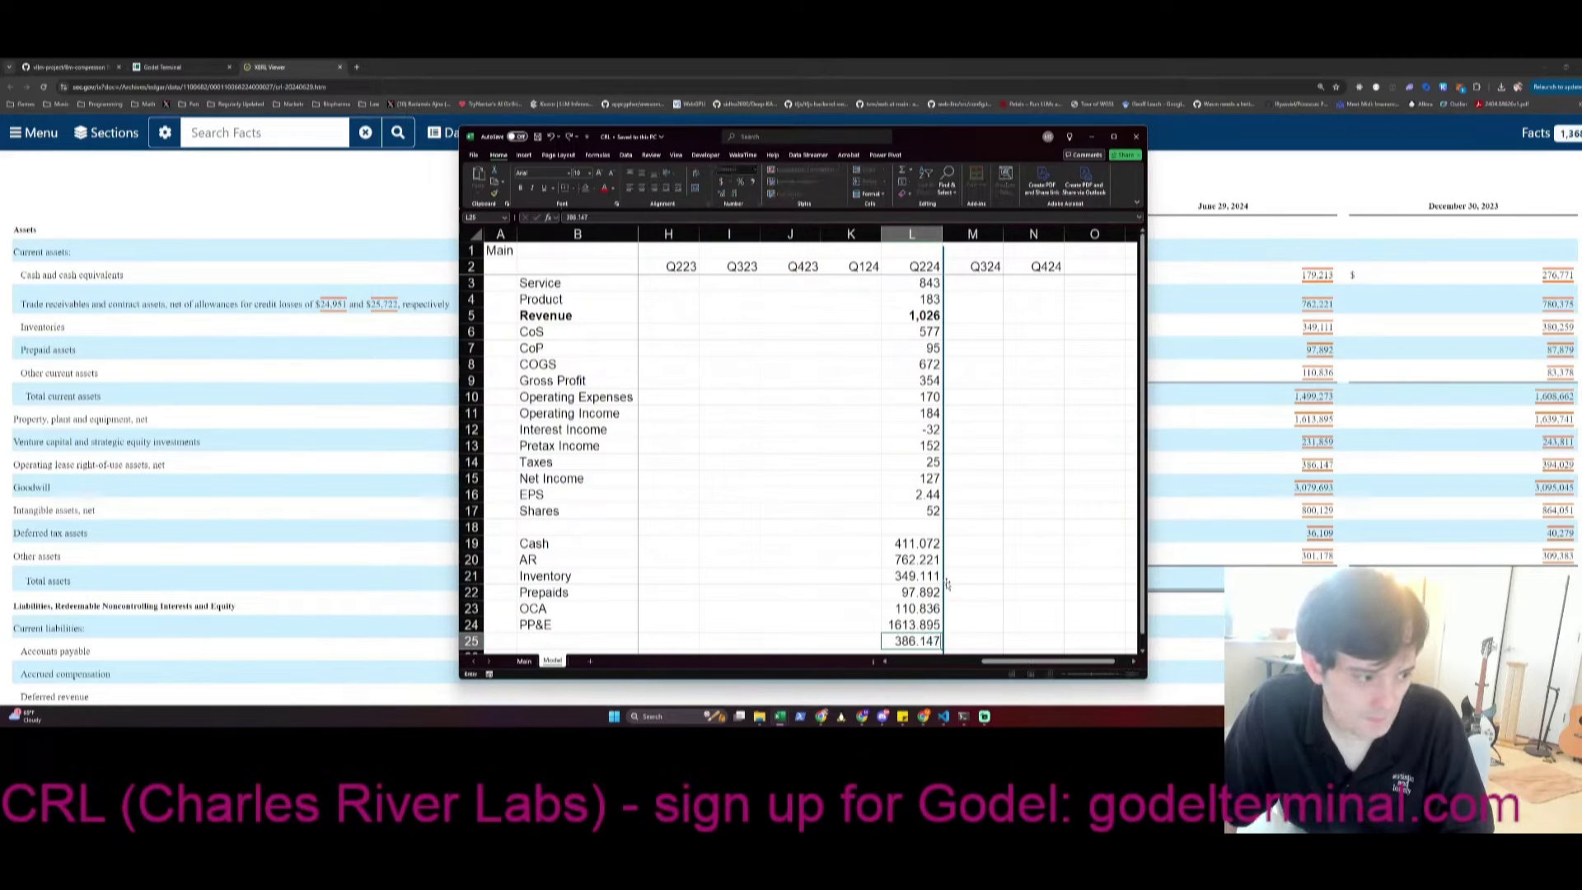
pyautogui.press('Return')
pyautogui.write('+')
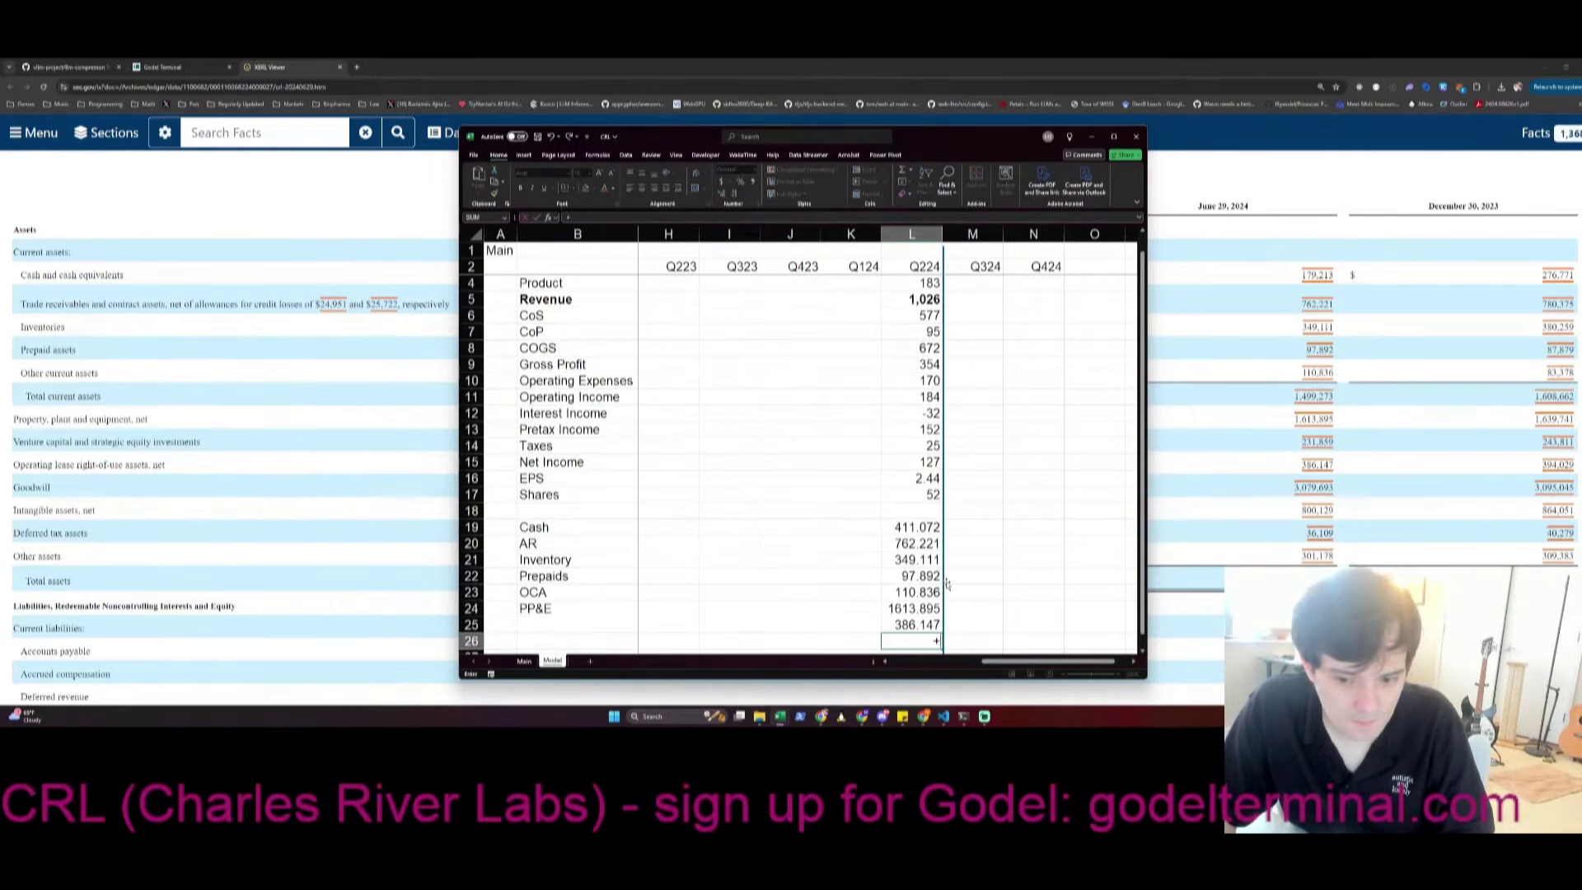
pyautogui.write('3079.693+800.129')
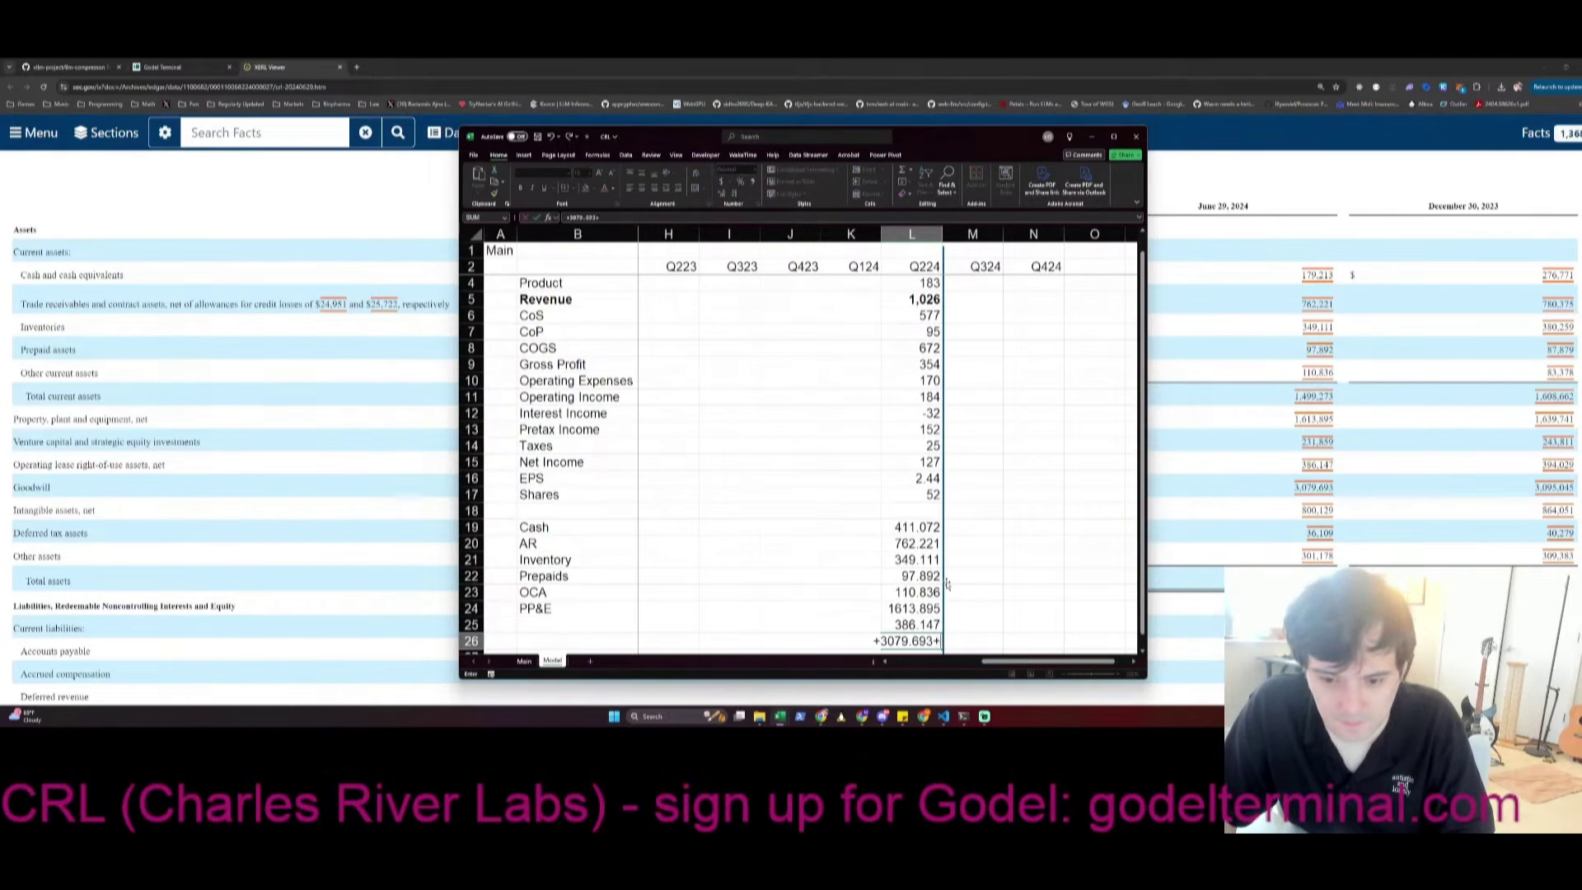
pyautogui.press('Return')
pyautogui.hotkey('ctrl', 's')
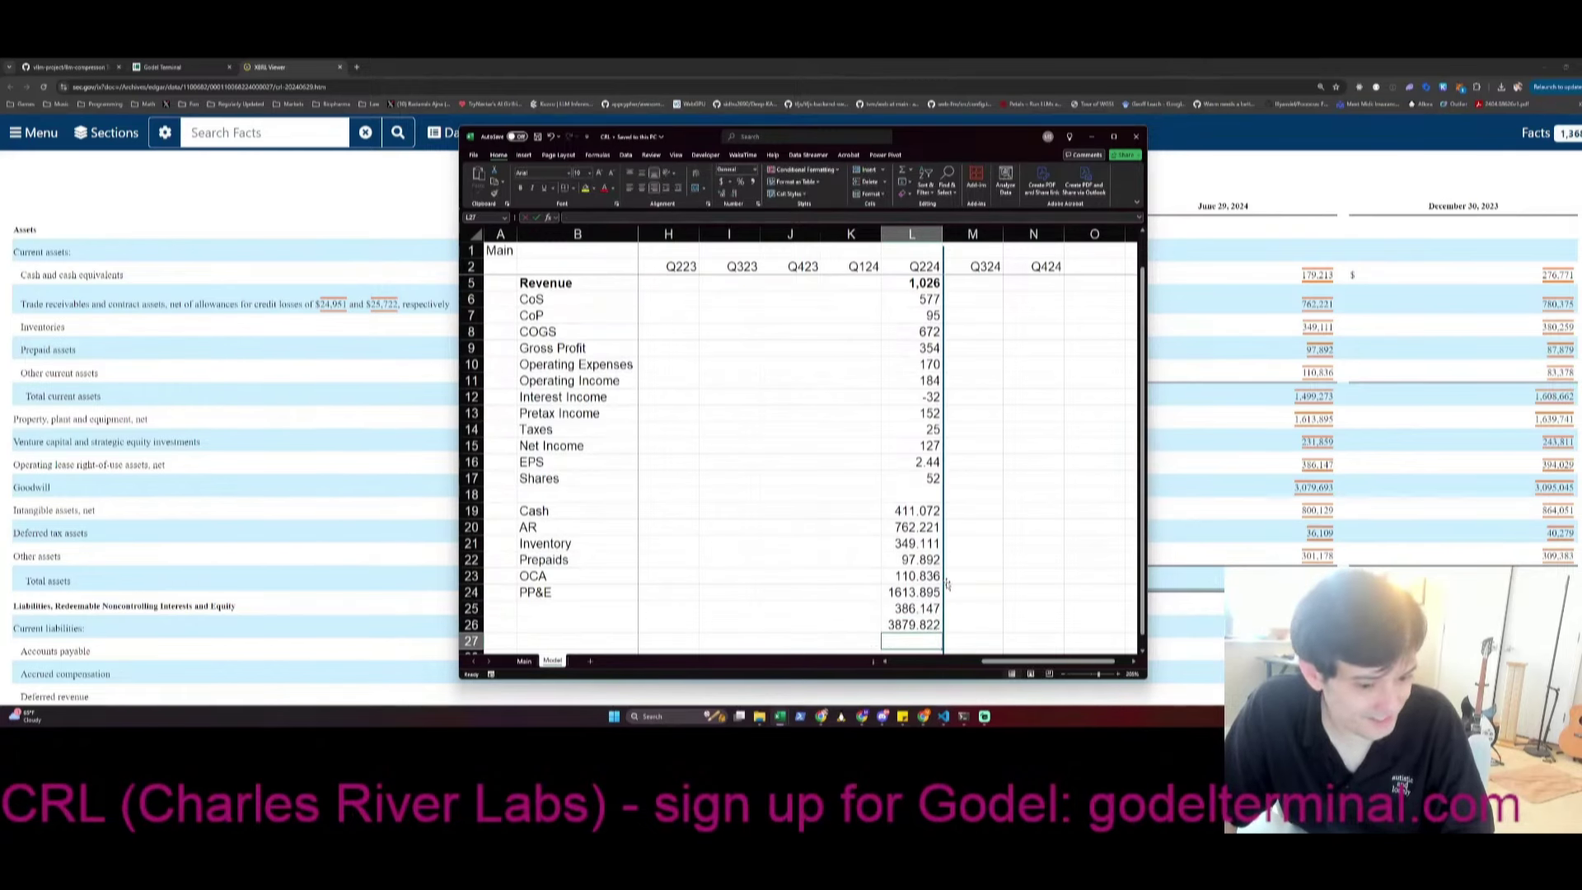
# Enter the deferred tax assets of 36.109 in L27 and the other assets of 301.178 in L28
pyautogui.write('36.109')
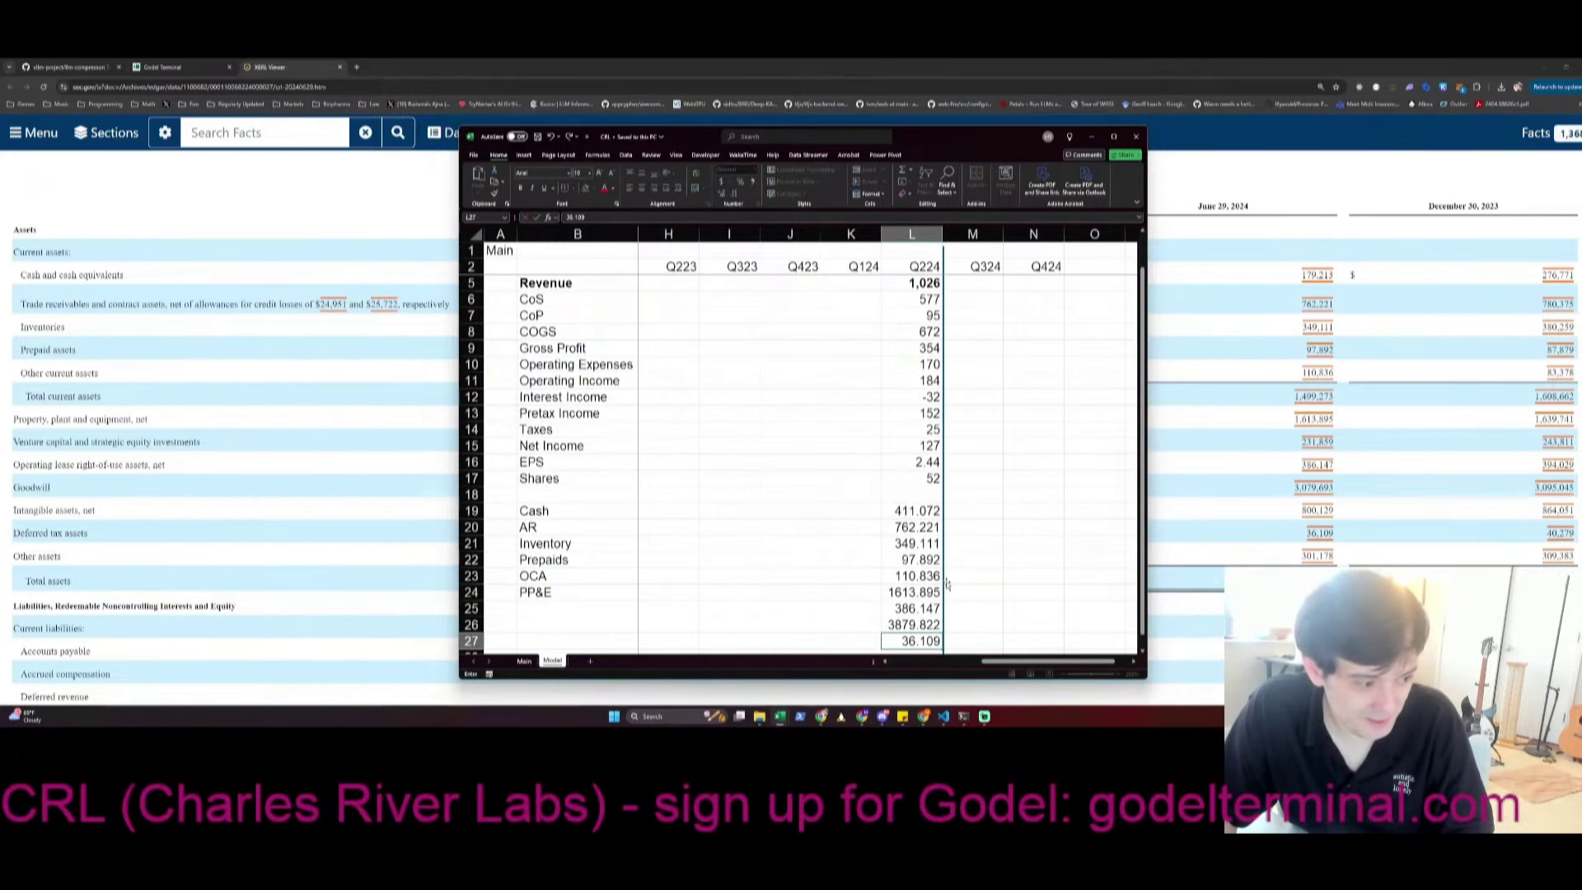
pyautogui.press('Return')
pyautogui.write('301.178')
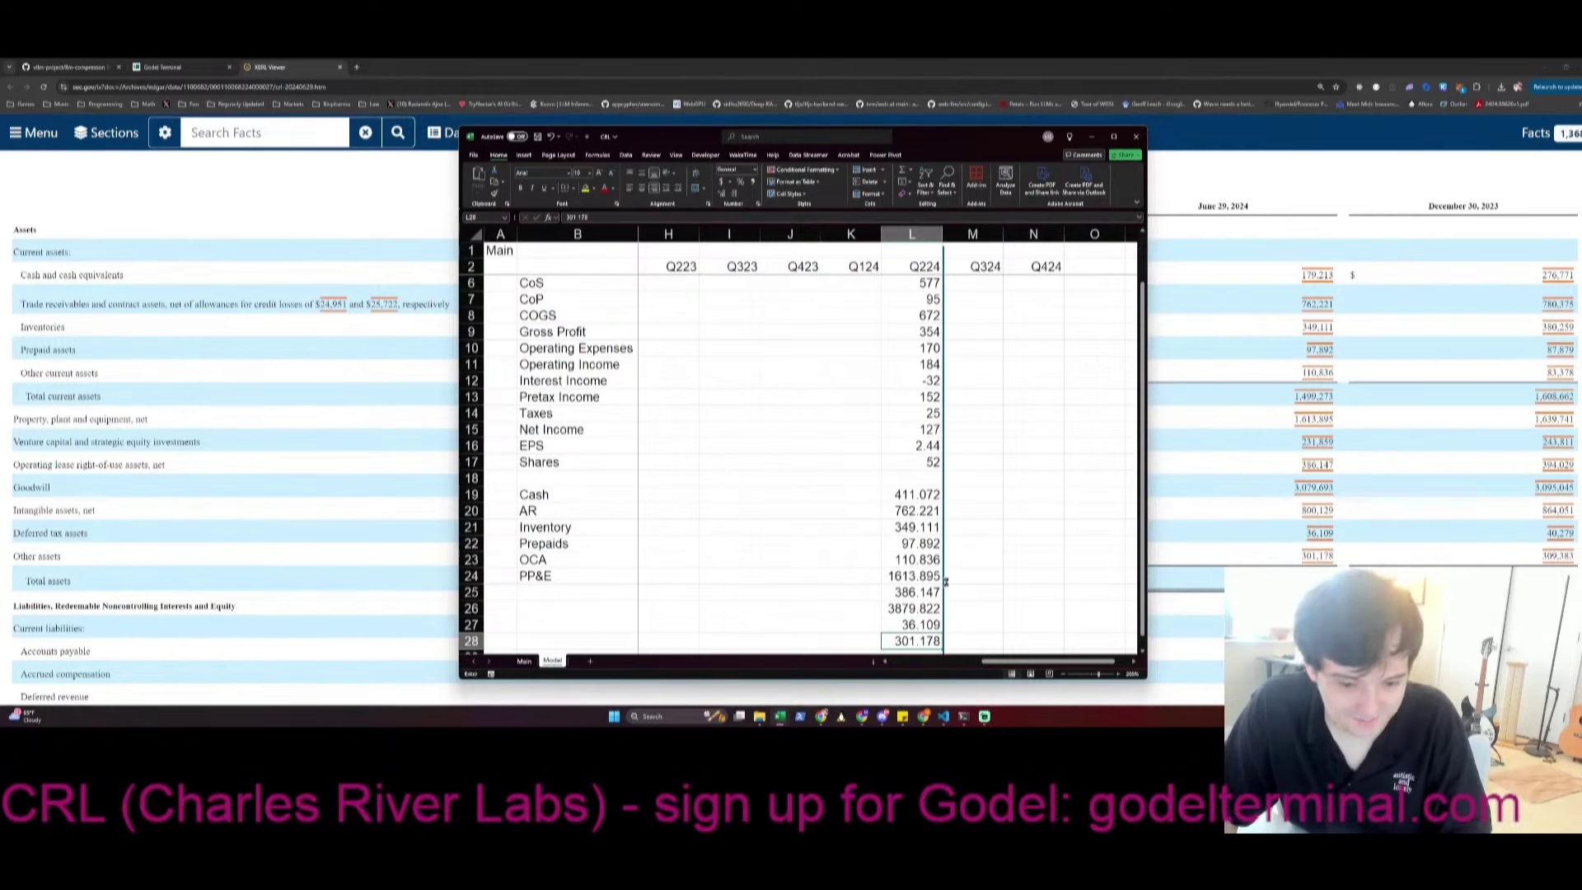
pyautogui.press('Return')
# Sum the Q224 asset lines L19:L28 in L29 and label the row Assets
pyautogui.write('=sum(')
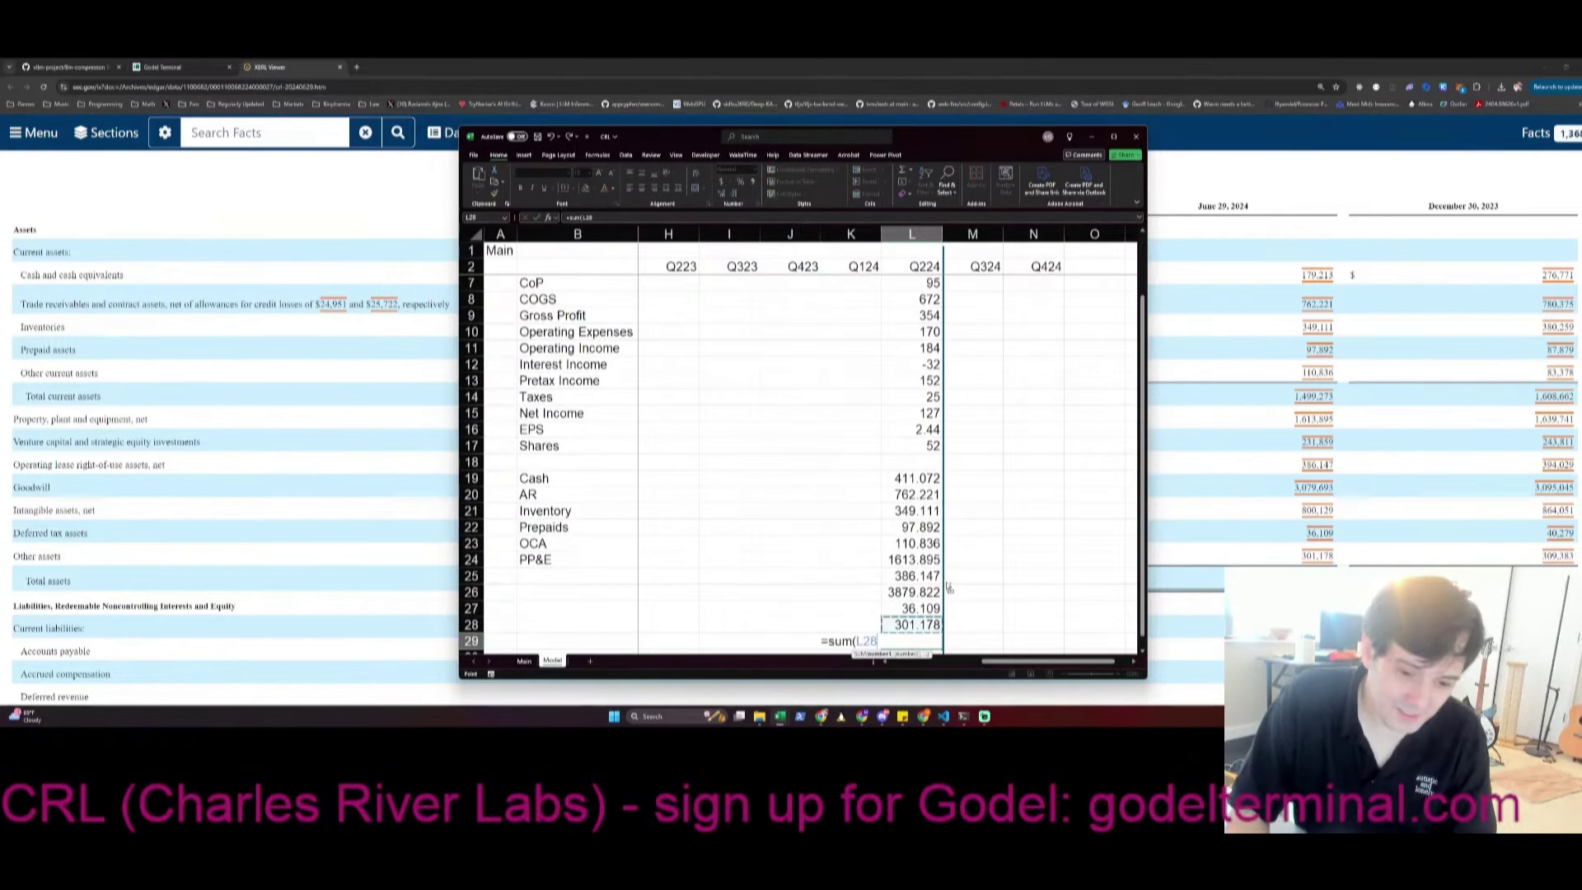
pyautogui.press('Up')
pyautogui.hotkey('ctrl', 'shift', 'Up')
pyautogui.press('Return')
pyautogui.press('Up')
pyautogui.press('Home')
pyautogui.press('Right')
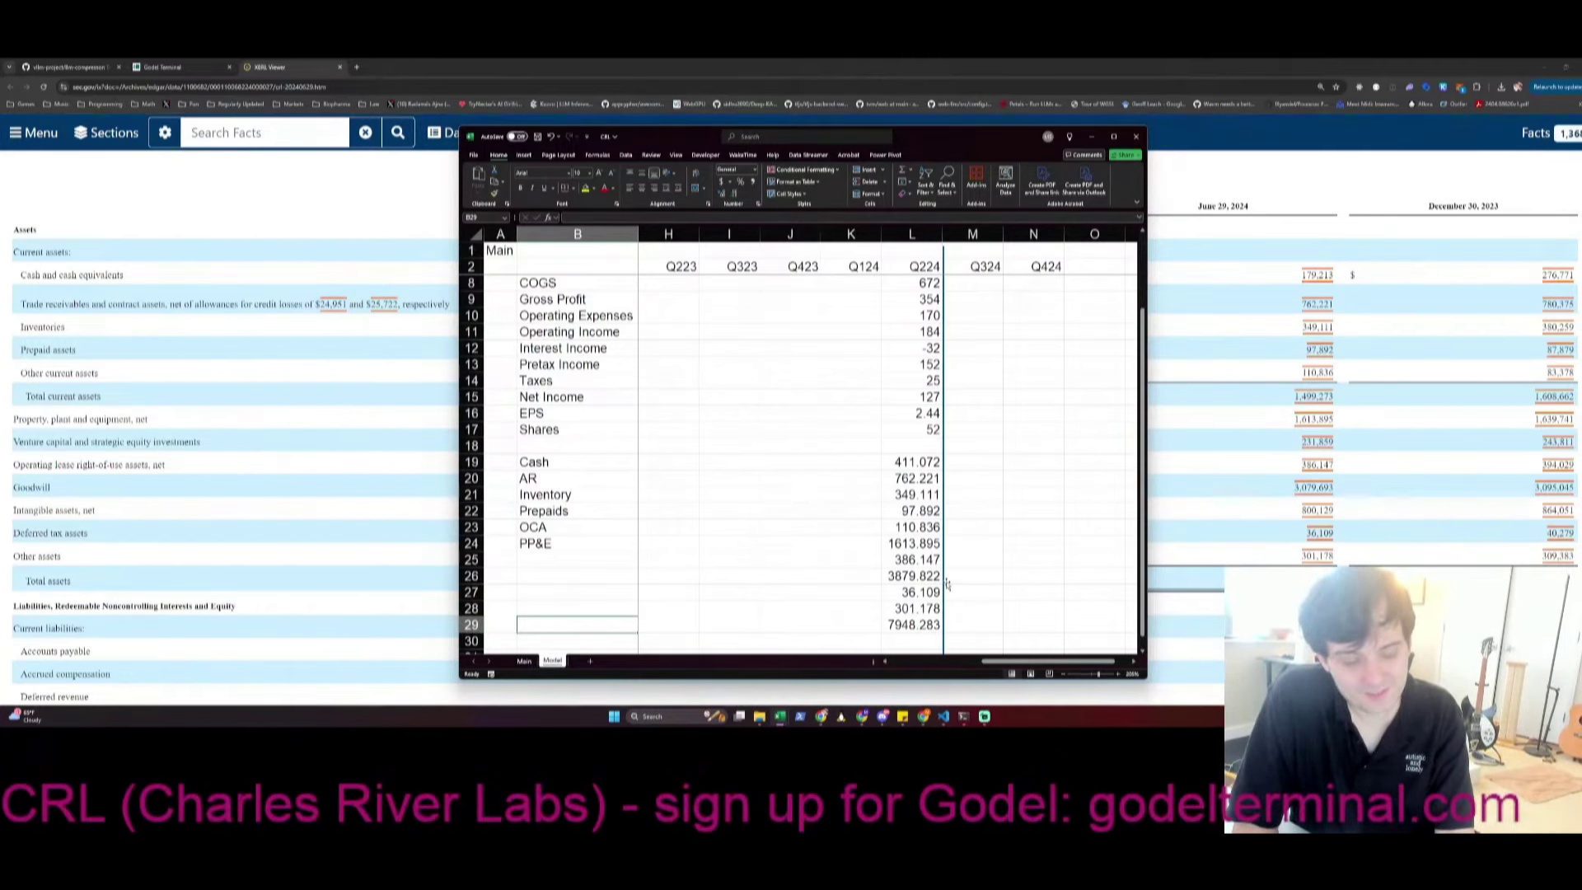
pyautogui.write('Assets')
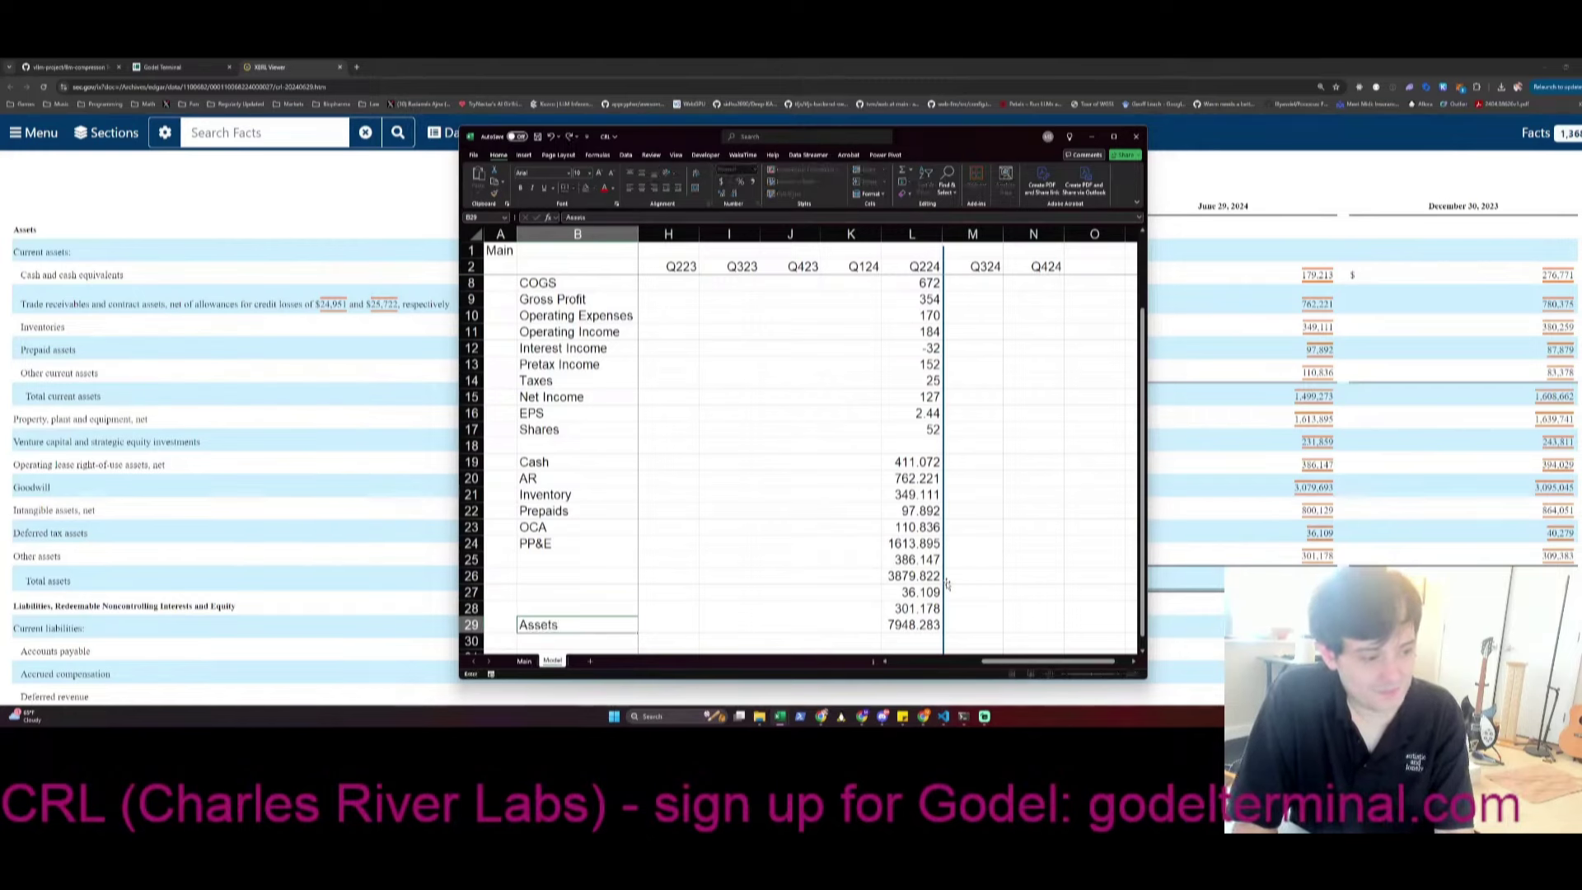
# Label B28 as OA, B27 as DTA, B26 as Goodwill and B25 as Lease
pyautogui.press('Up')
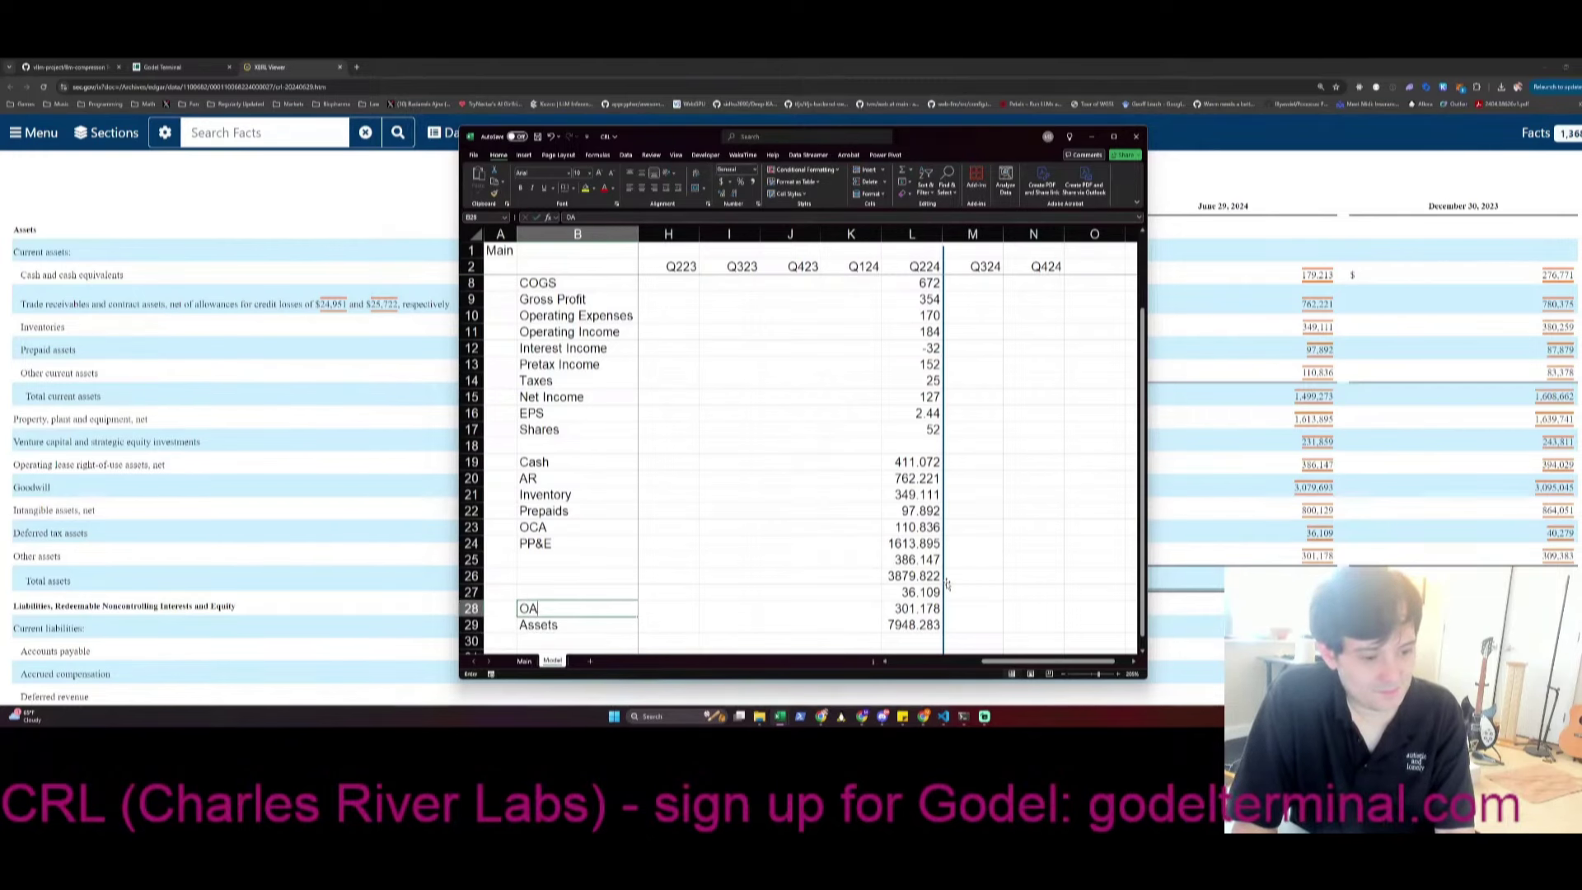
pyautogui.press('Up')
pyautogui.write('DTA')
pyautogui.press('Up')
pyautogui.write('Good')
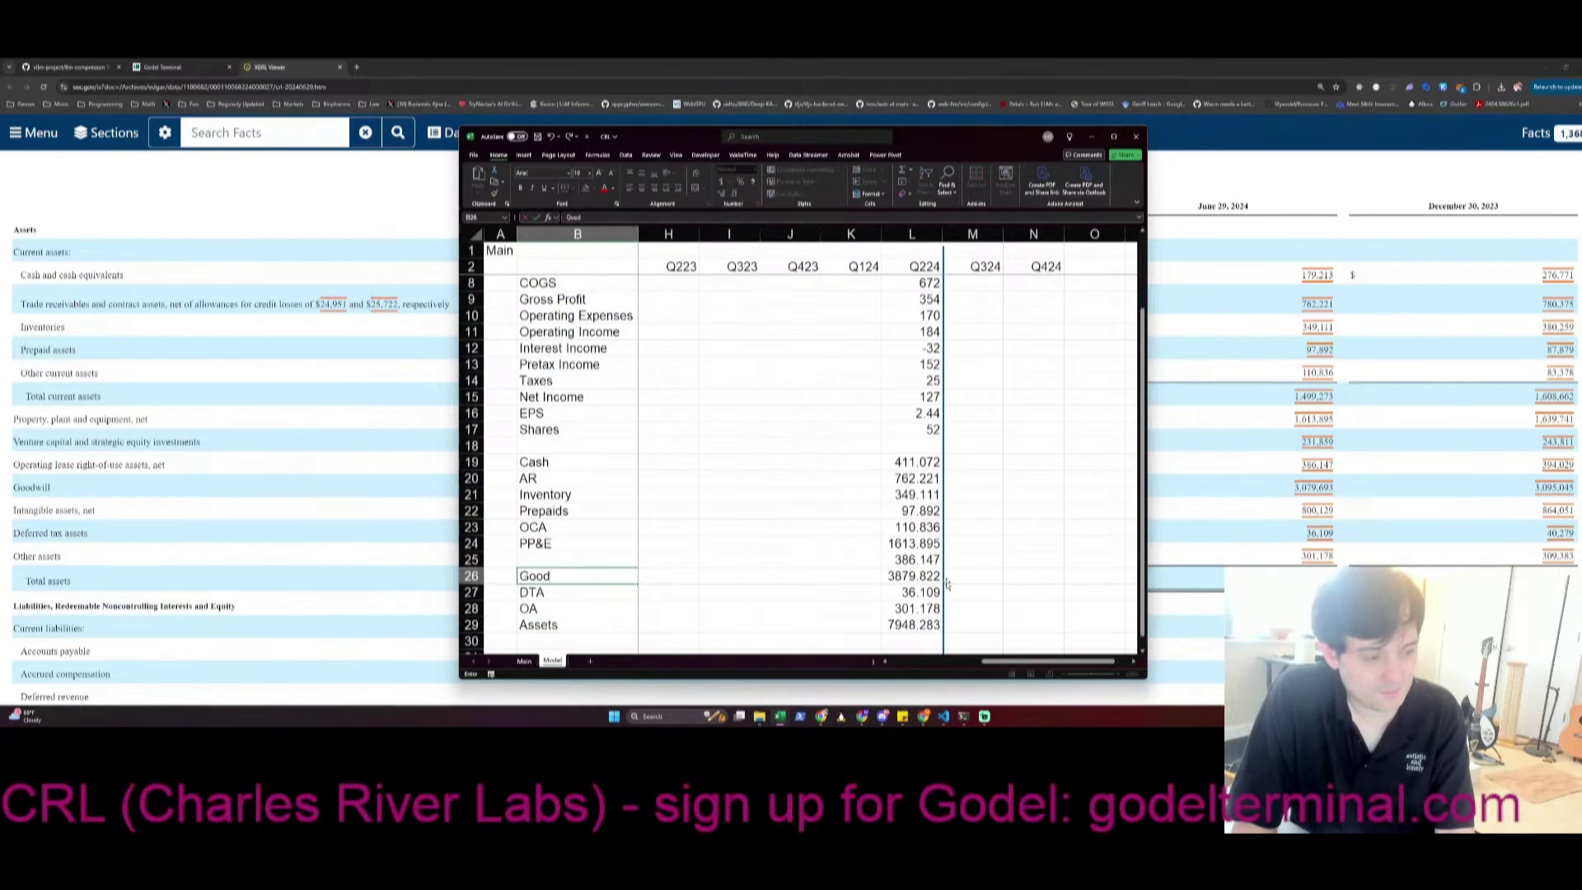
pyautogui.press('Up')
pyautogui.write('Lease')
# Format rows 19 to 29 as numbers with no decimals and a thousands separator
pyautogui.hotkey('ctrl', 'Right')
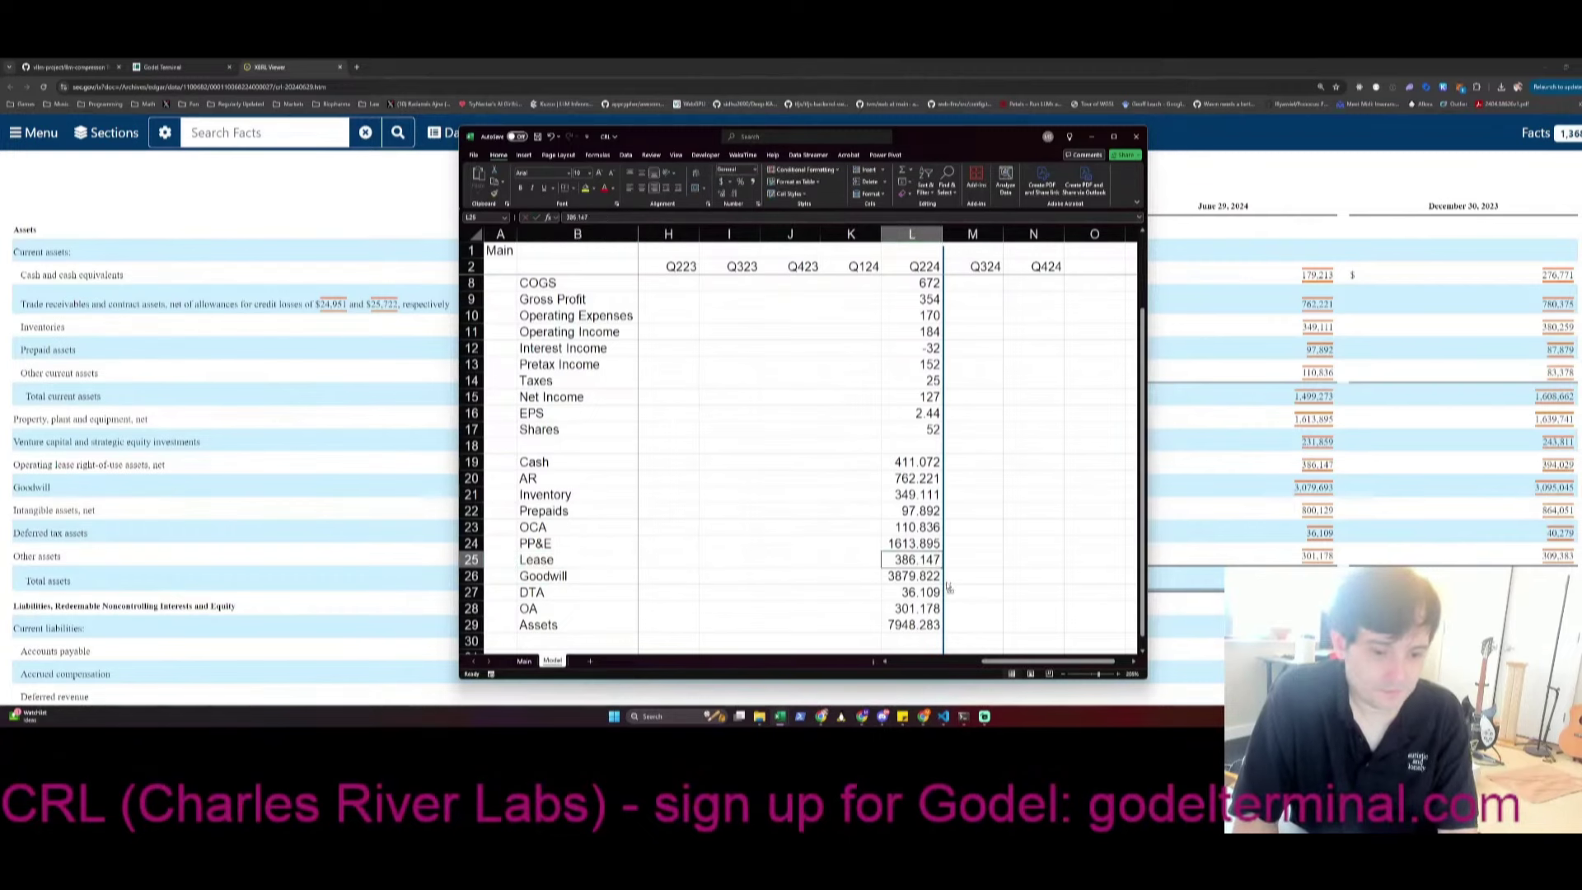
pyautogui.hotkey('ctrl', 'Down')
pyautogui.hotkey('ctrl', 'shift', 'Up')
pyautogui.hotkey('shift', 'space')
pyautogui.hotkey('ctrl', '1')
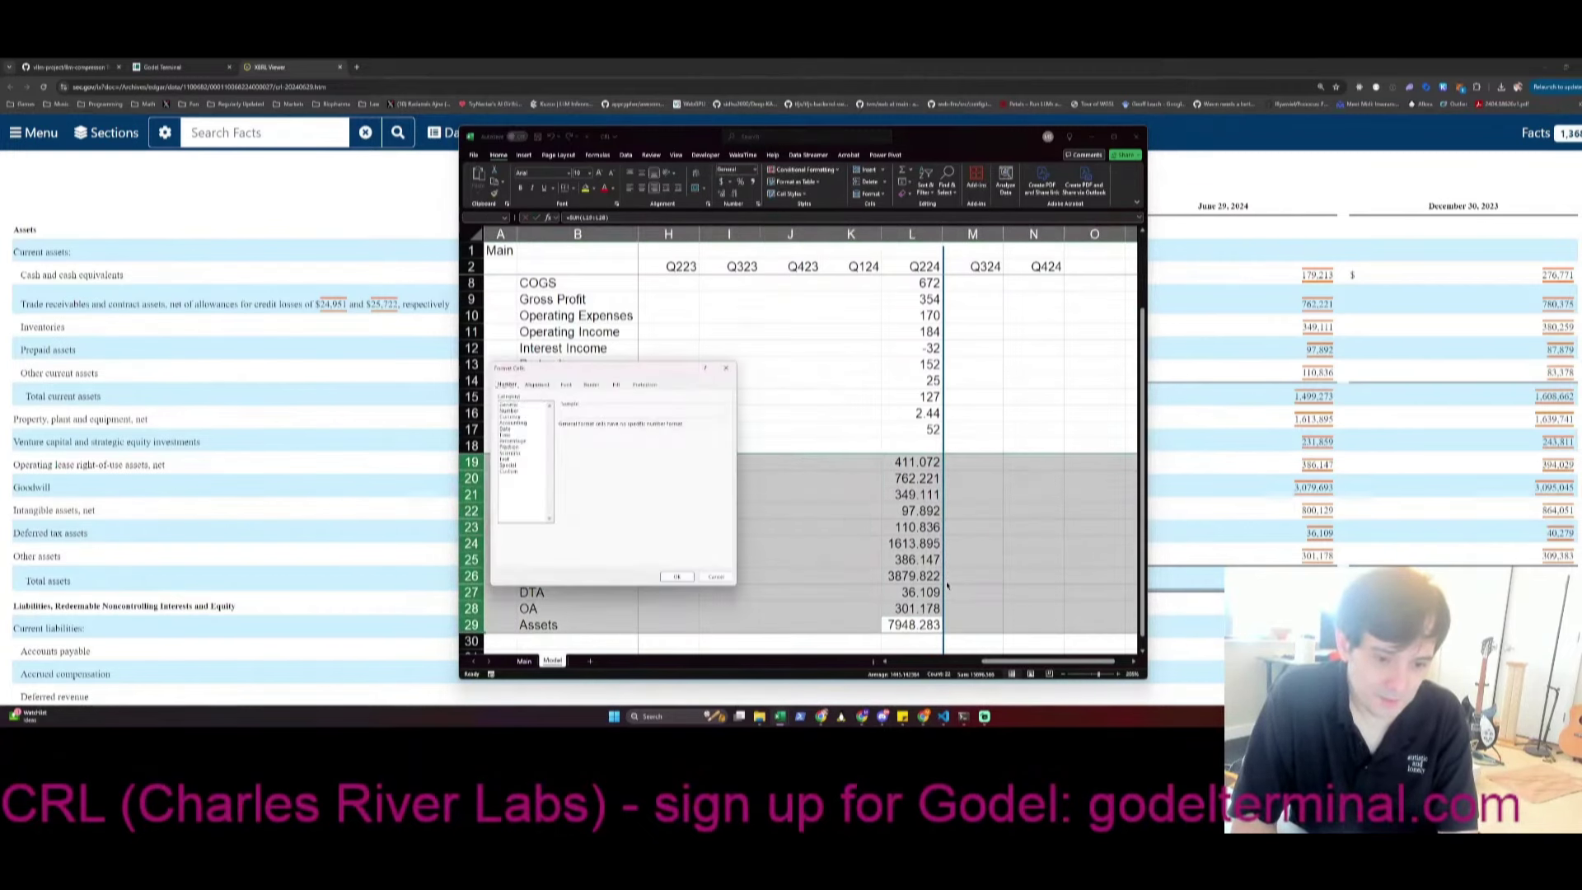
pyautogui.press('Down')
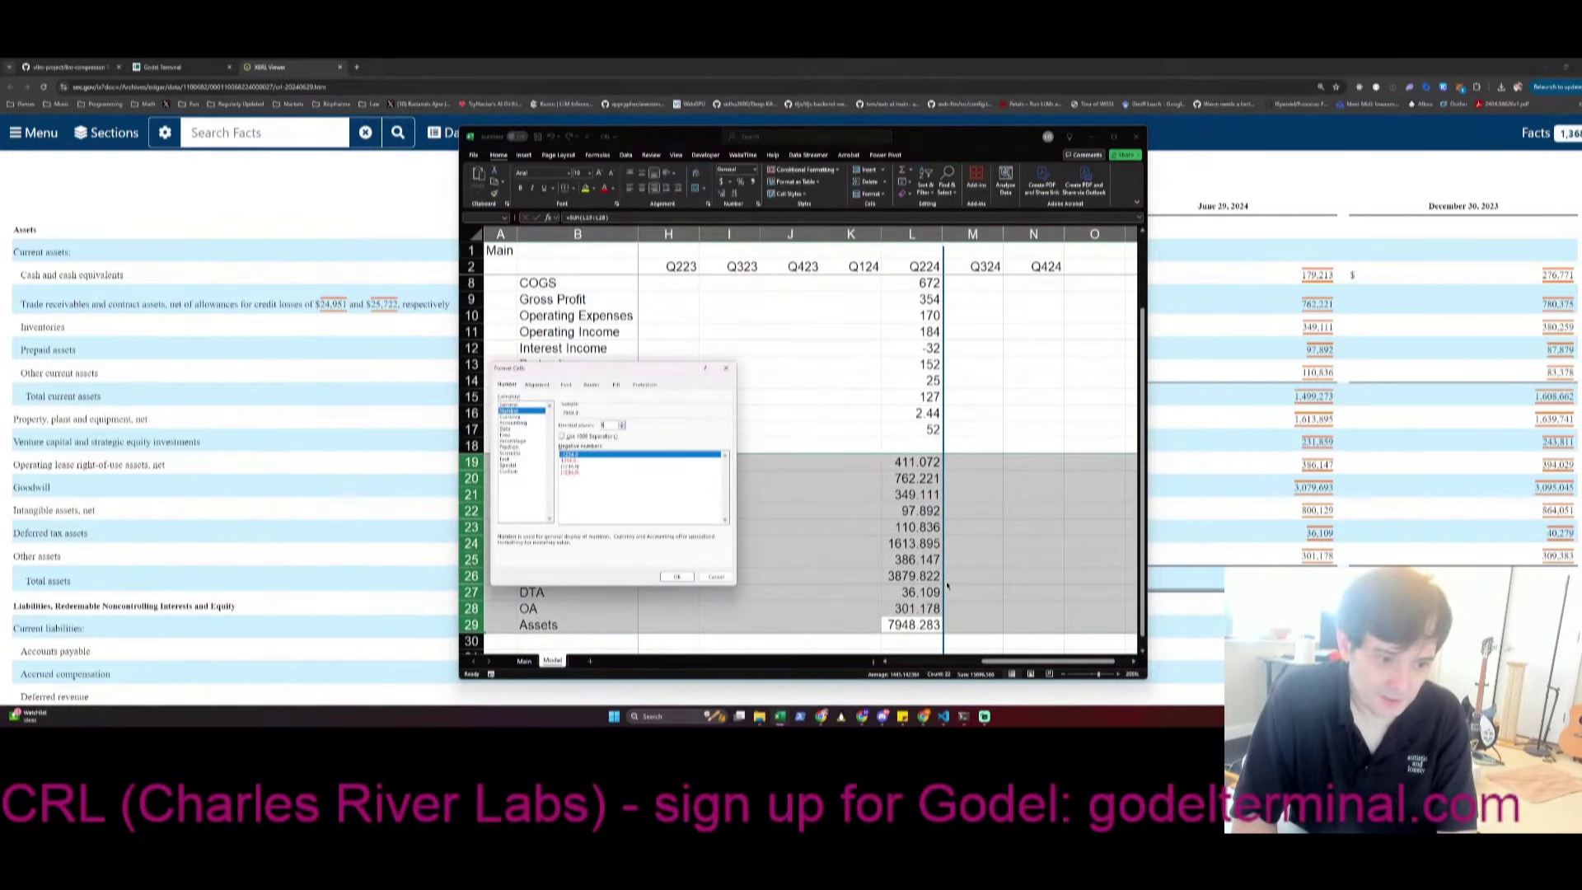
pyautogui.press('Return')
# Enter the accounts payable of 133.101 in L31 and the accrued compensation of 176.667 in L32
pyautogui.press('Down')
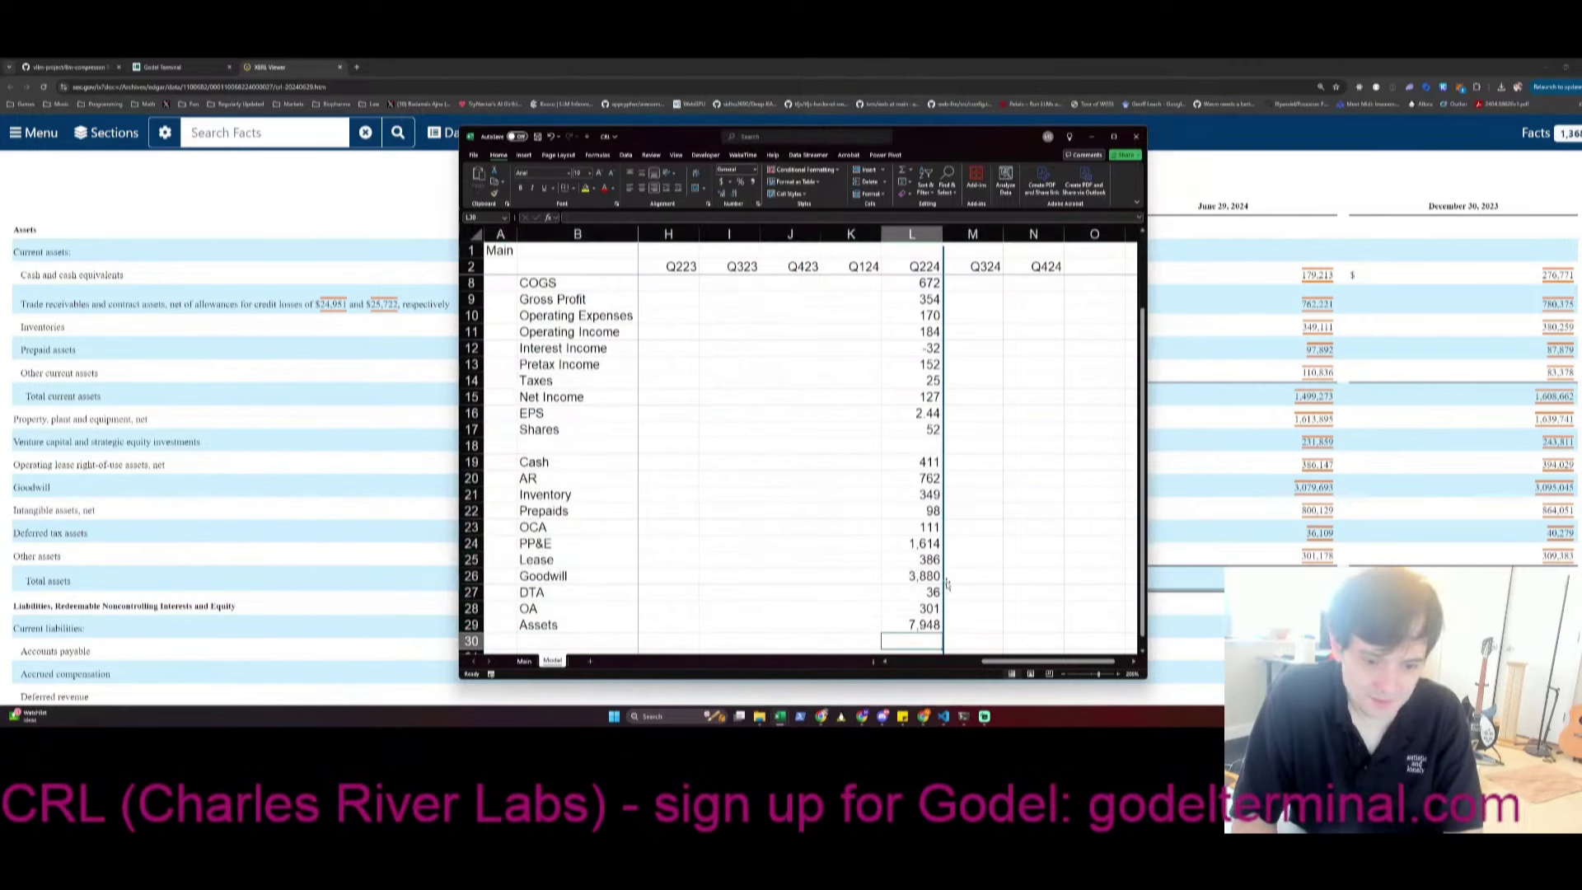
pyautogui.press('Down')
pyautogui.scroll(-4, 945, 583)
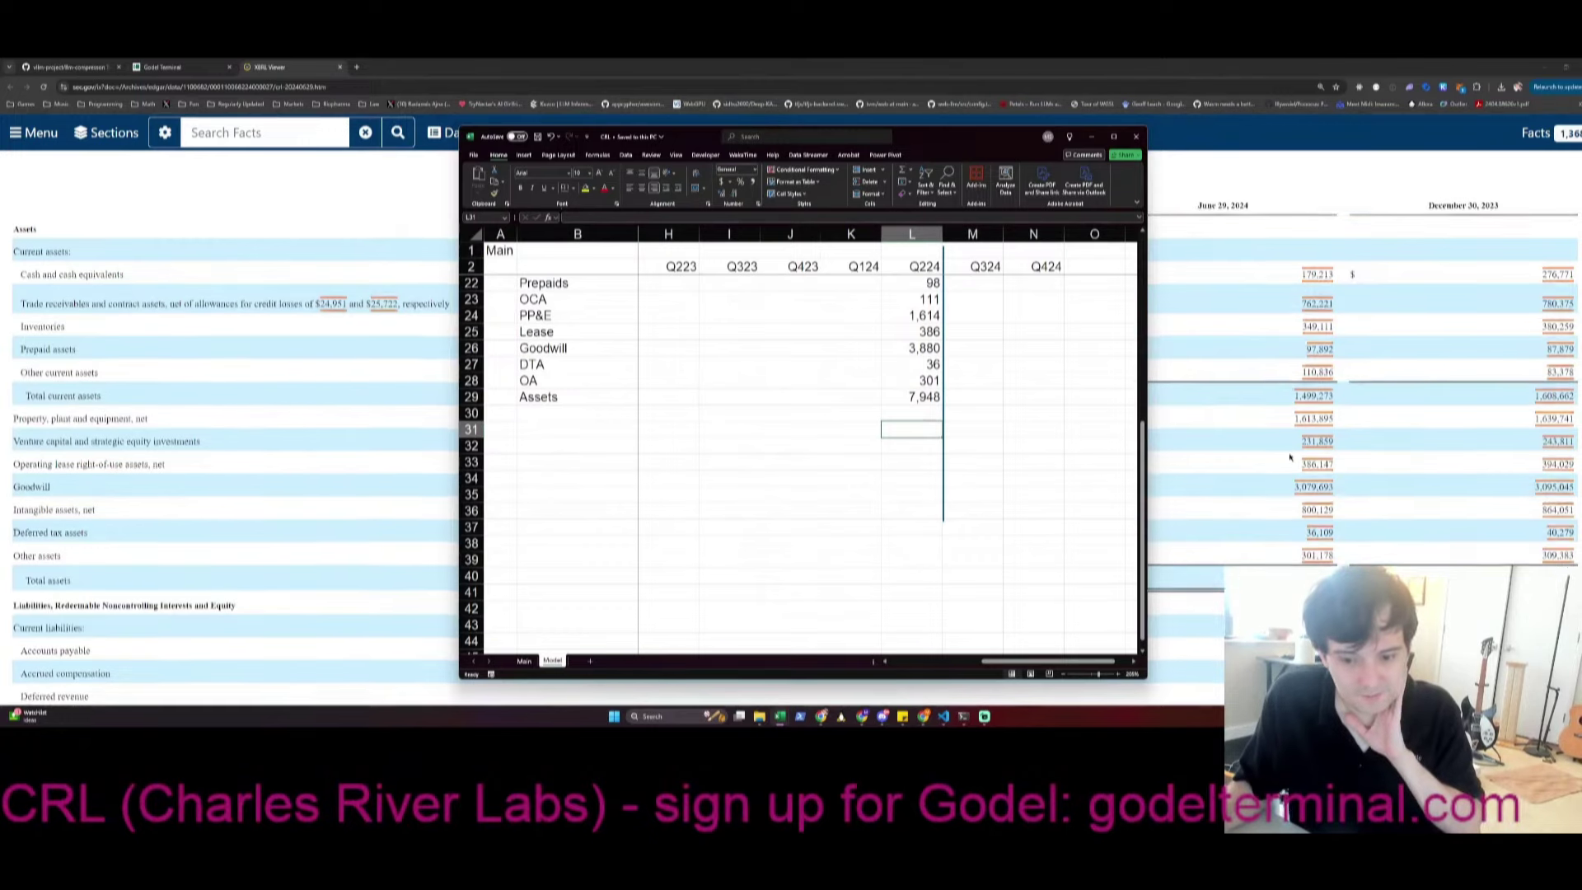
pyautogui.scroll(-5, 1294, 439)
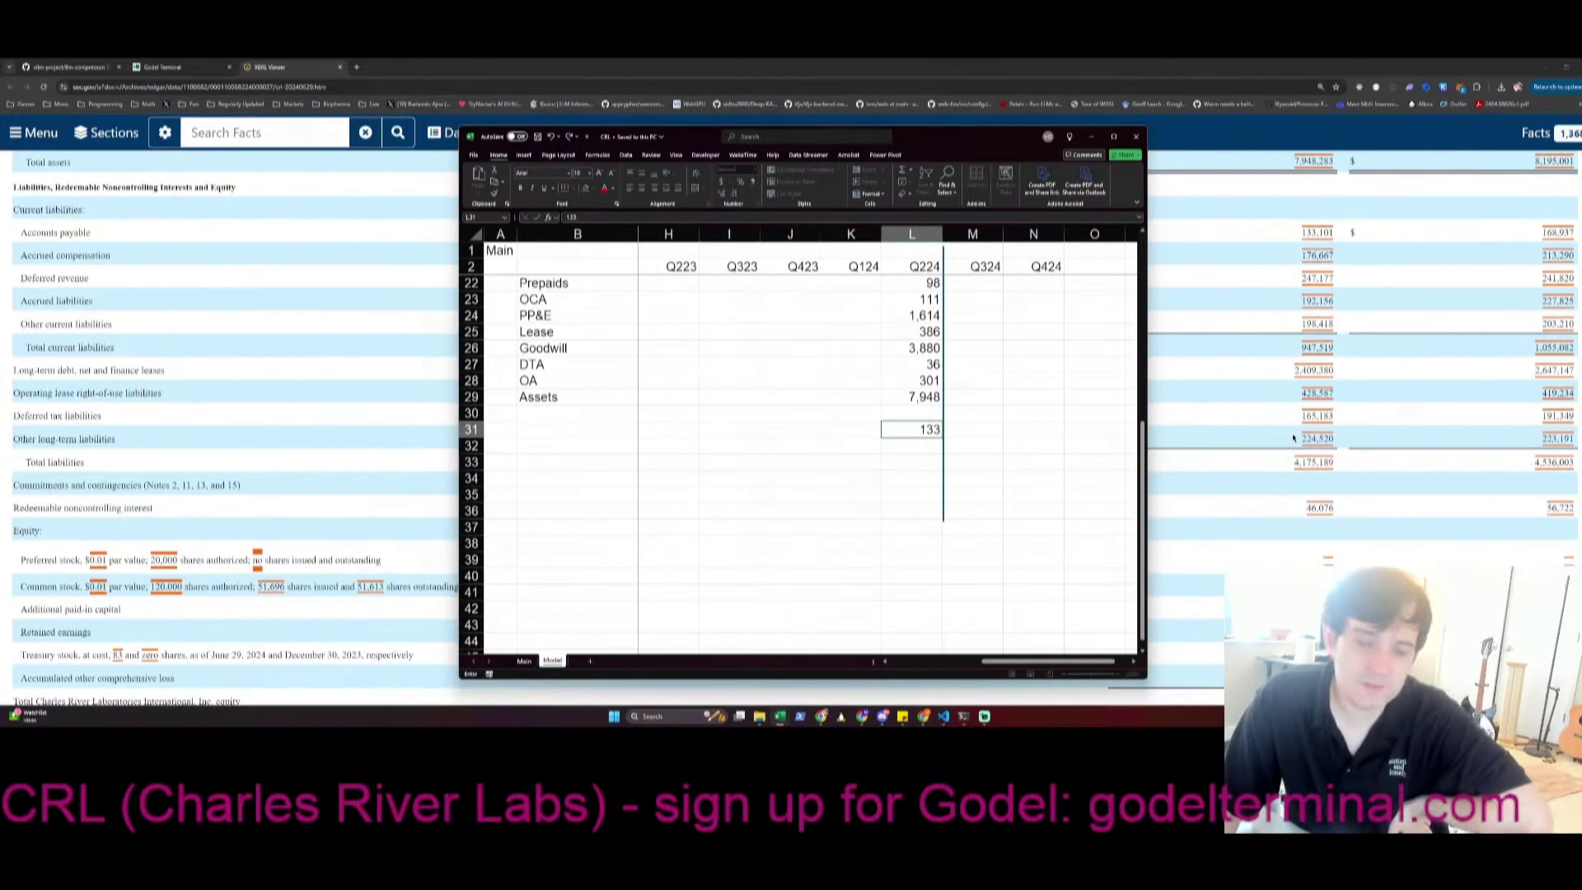
pyautogui.write('133101')
pyautogui.press('Return')
pyautogui.write('176')
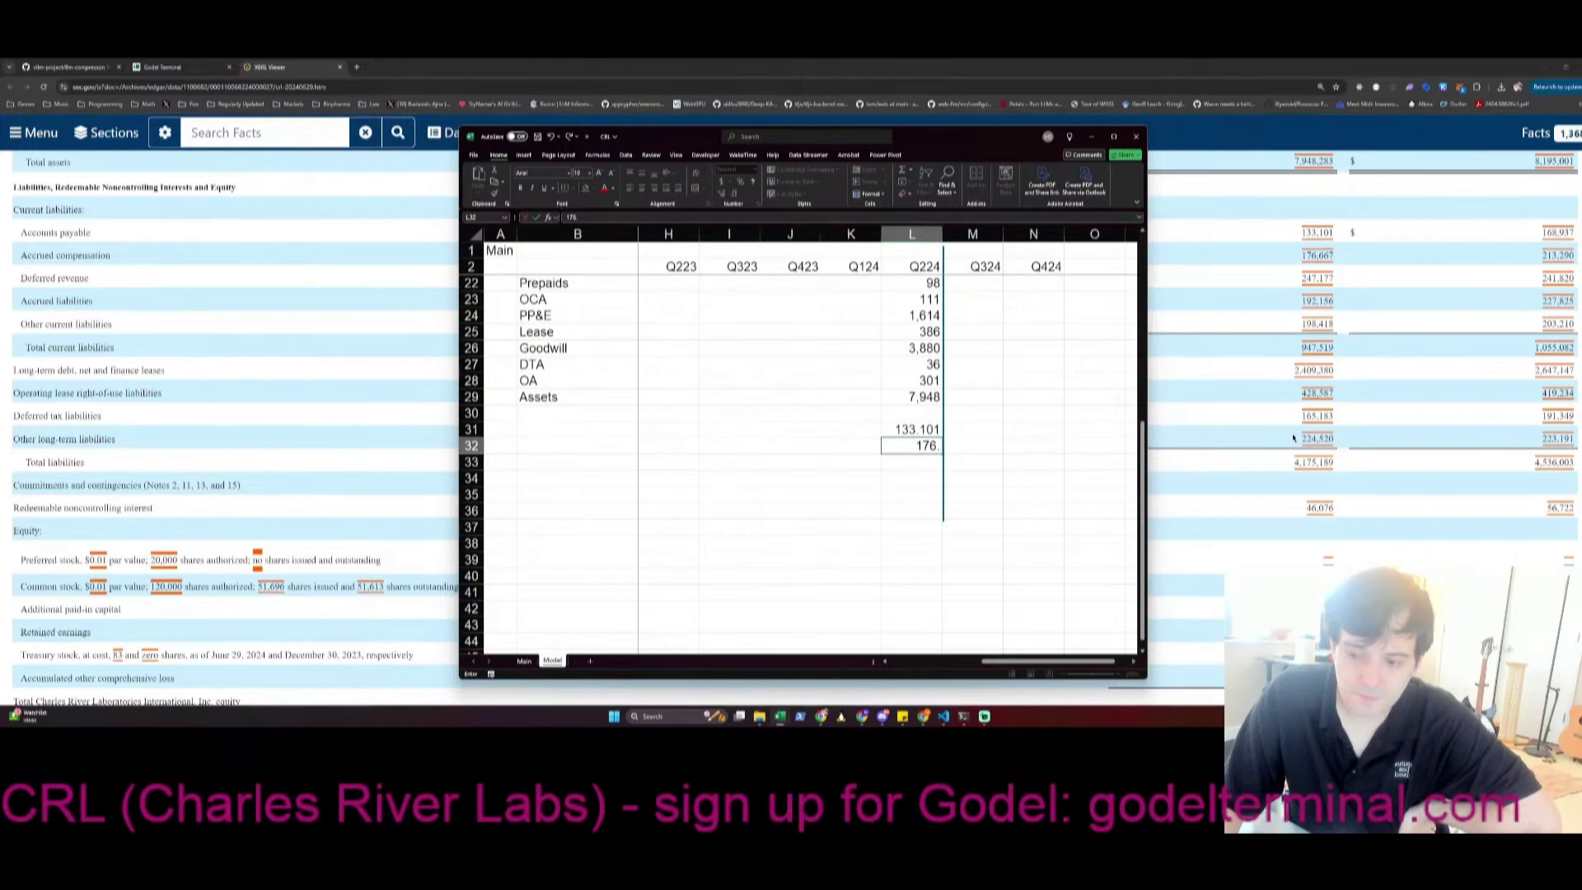
pyautogui.write('.66')
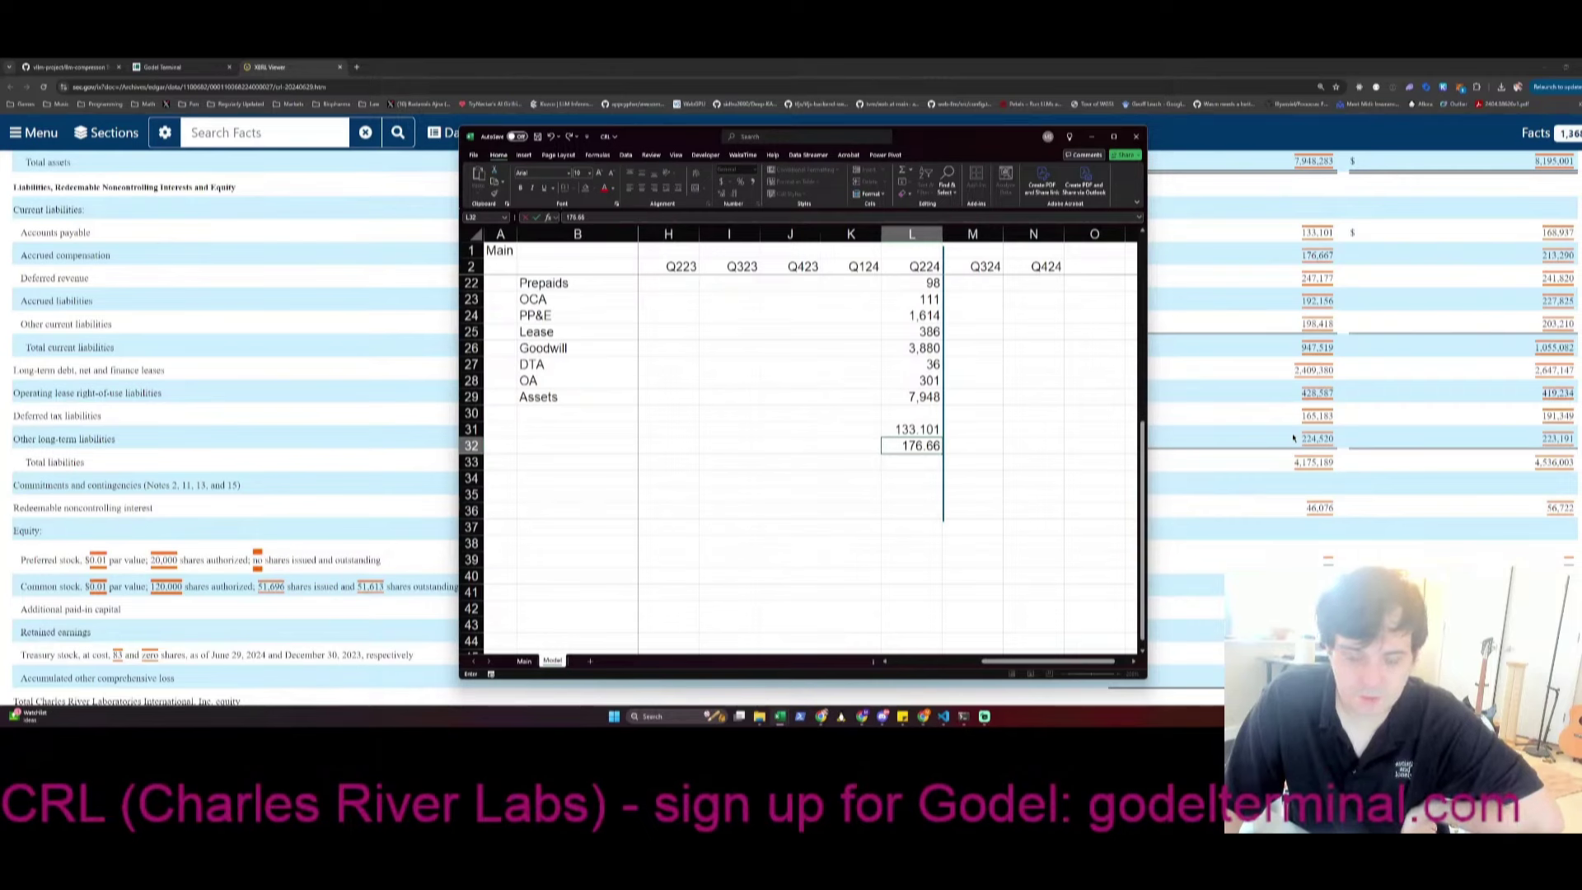
pyautogui.write('7')
pyautogui.press('Return')
# Enter deferred revenue of 247.177 in L33, accrued liabilities of 192.156 in L34 and other current liabilities of 198.418 in L35
pyautogui.write('247.')
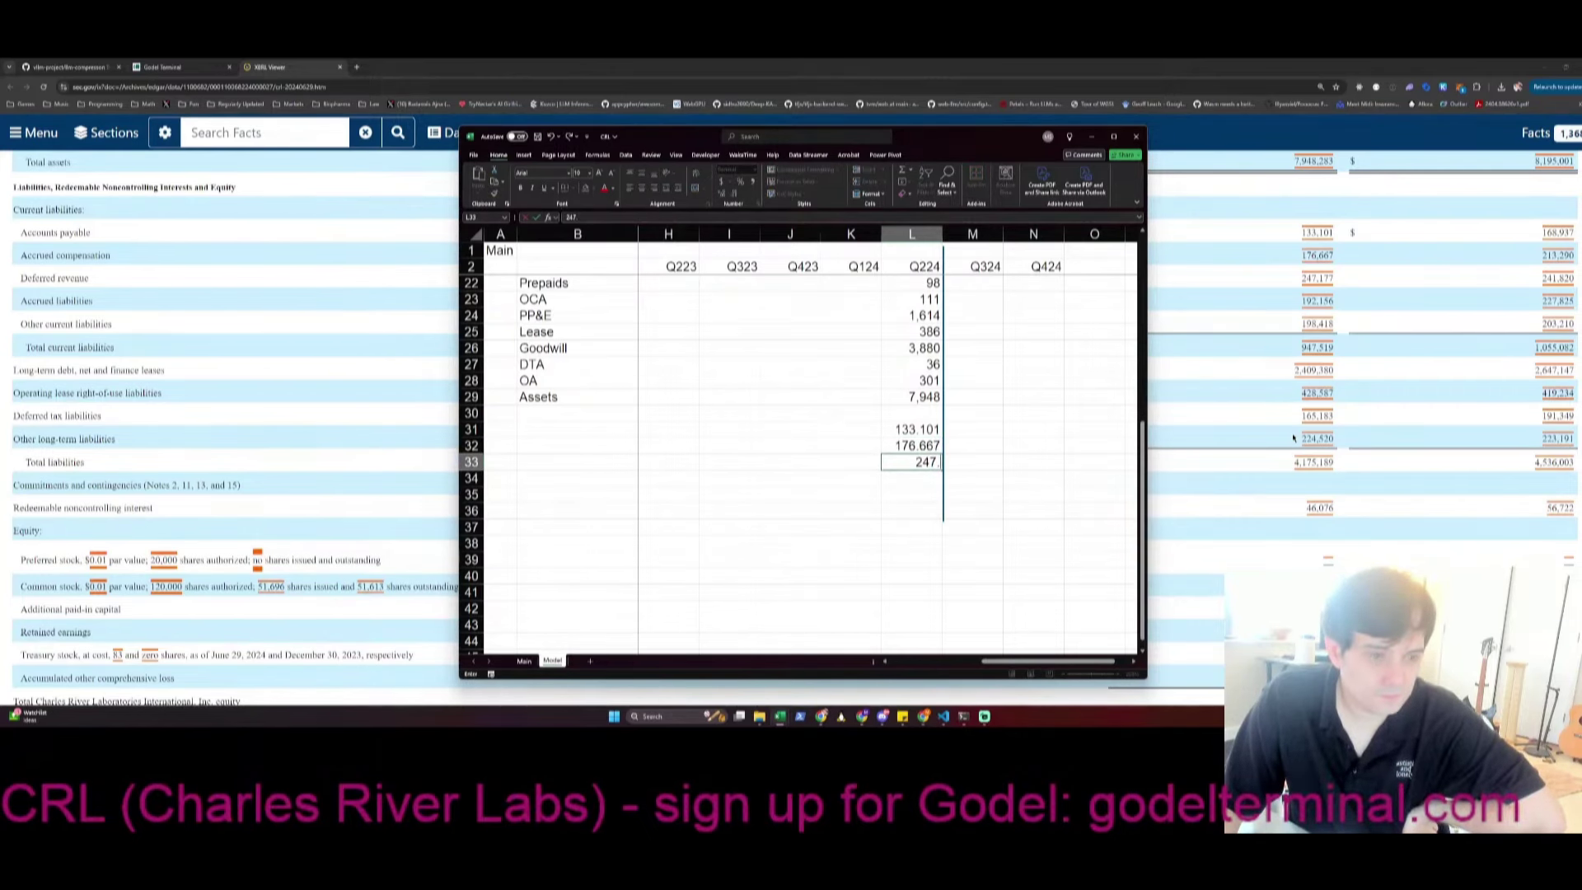
pyautogui.write('177')
pyautogui.press('Return')
pyautogui.write('192.')
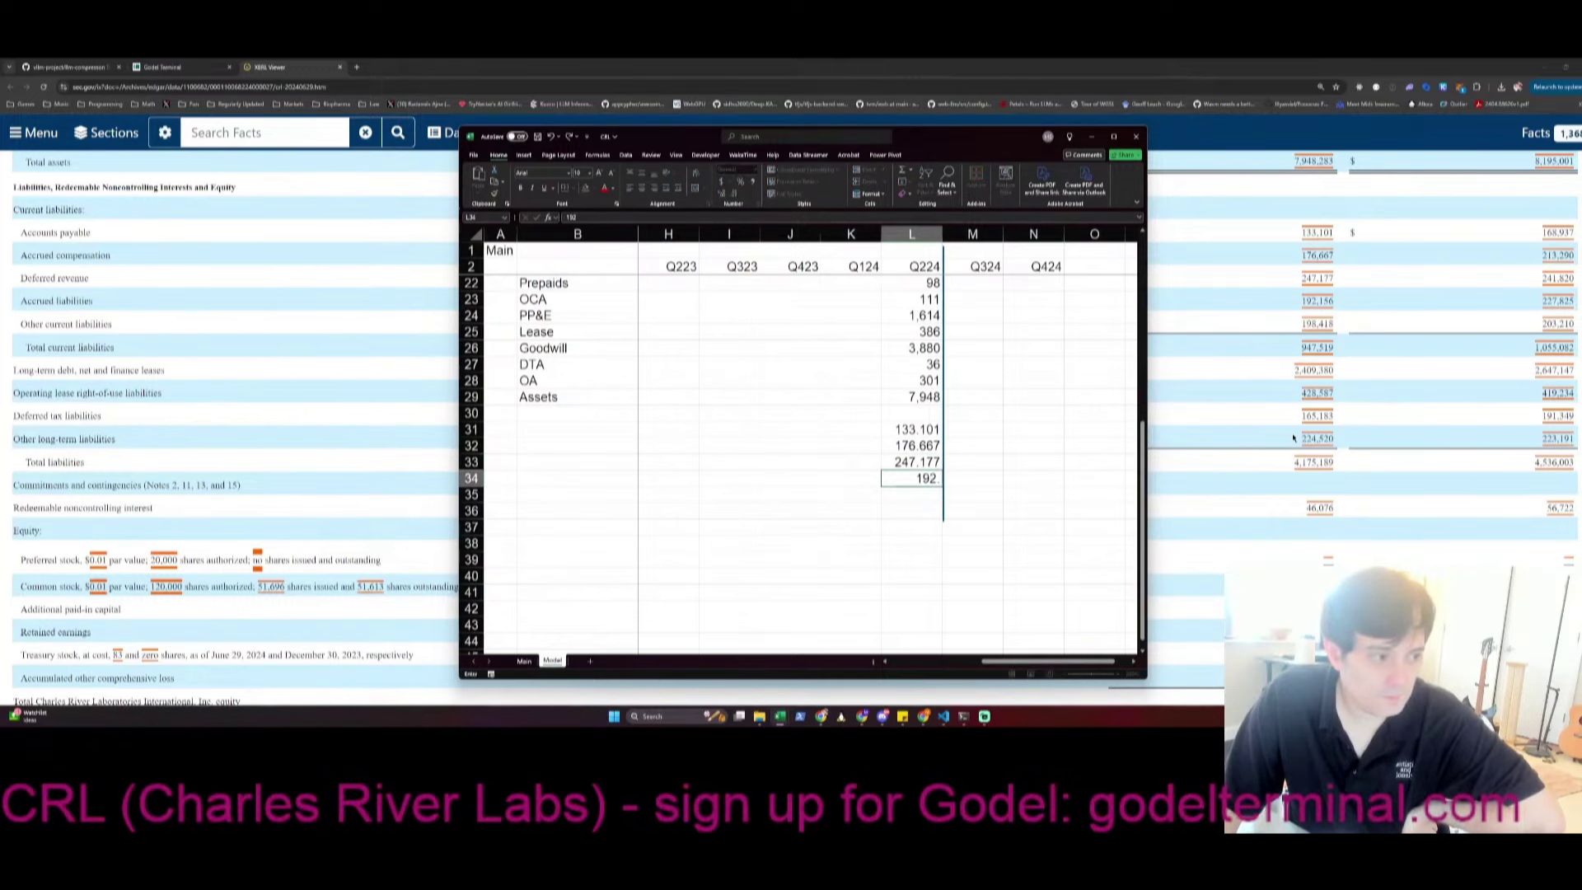
pyautogui.write('156')
pyautogui.press('Return')
pyautogui.write('198.41')
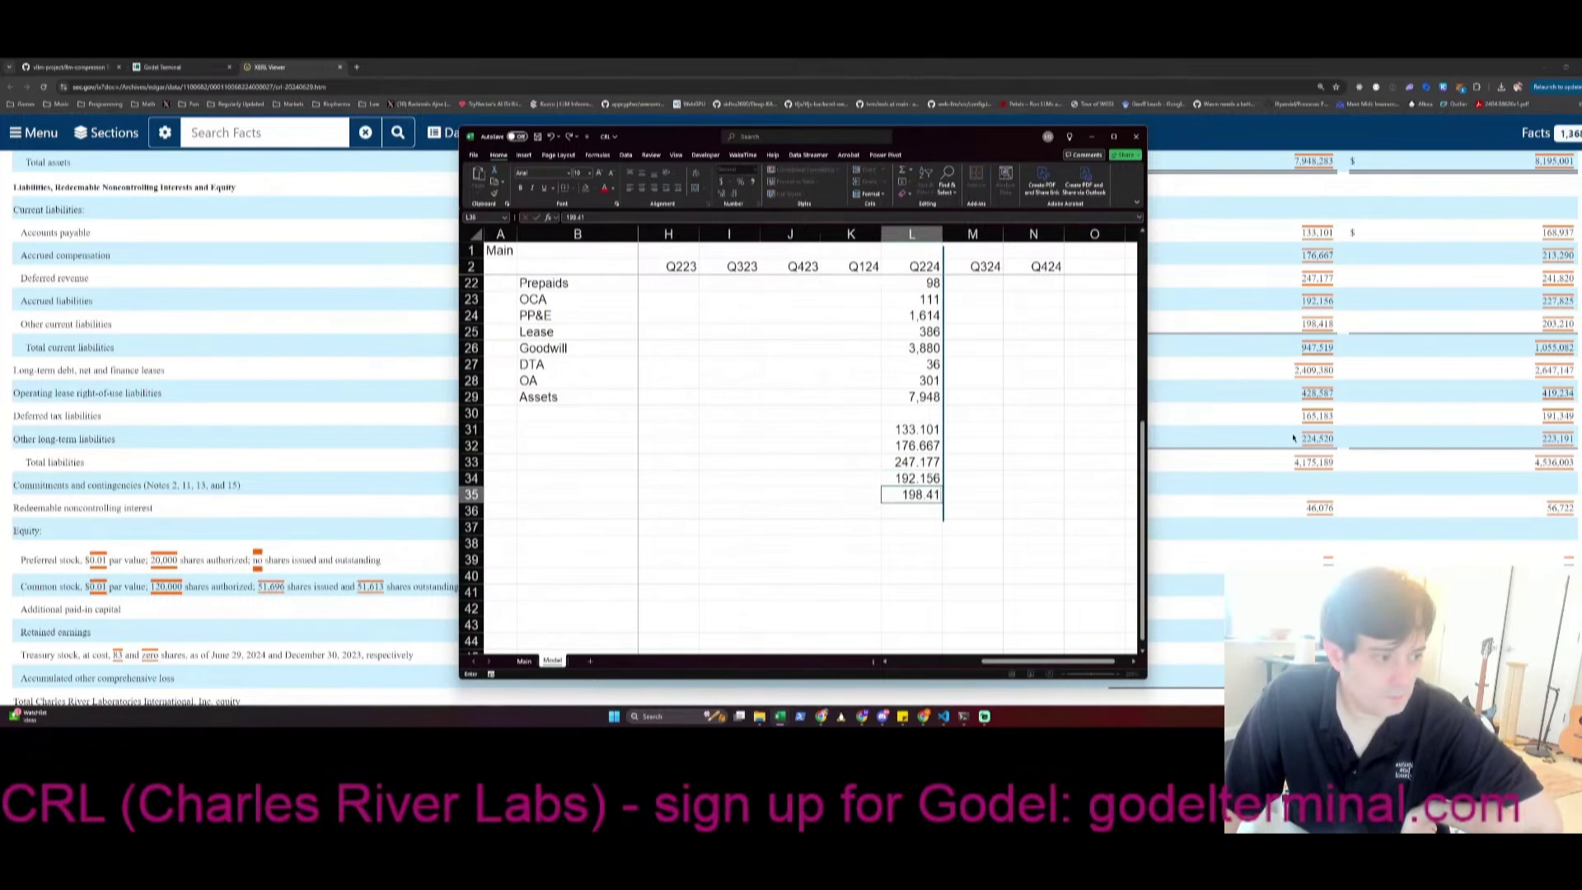
pyautogui.write('8')
pyautogui.press('Return')
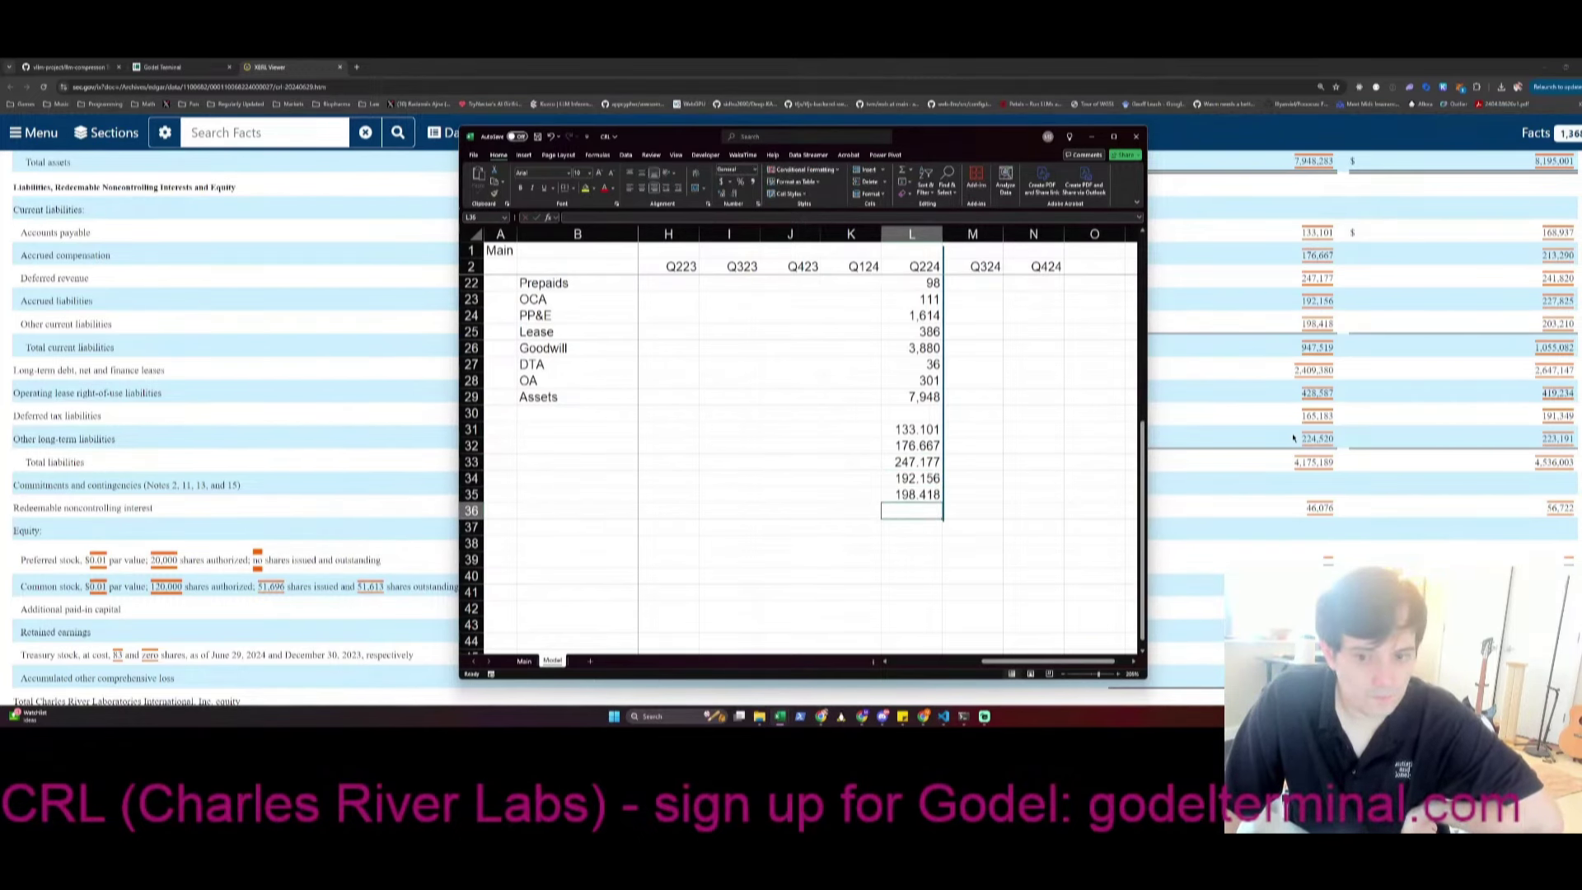
# Enter the long-term debt of 2409.38 in L36 and the operating lease liabilities of 428.587 in L37
pyautogui.write('947.519')
pyautogui.press('Return')
pyautogui.press('pageup')
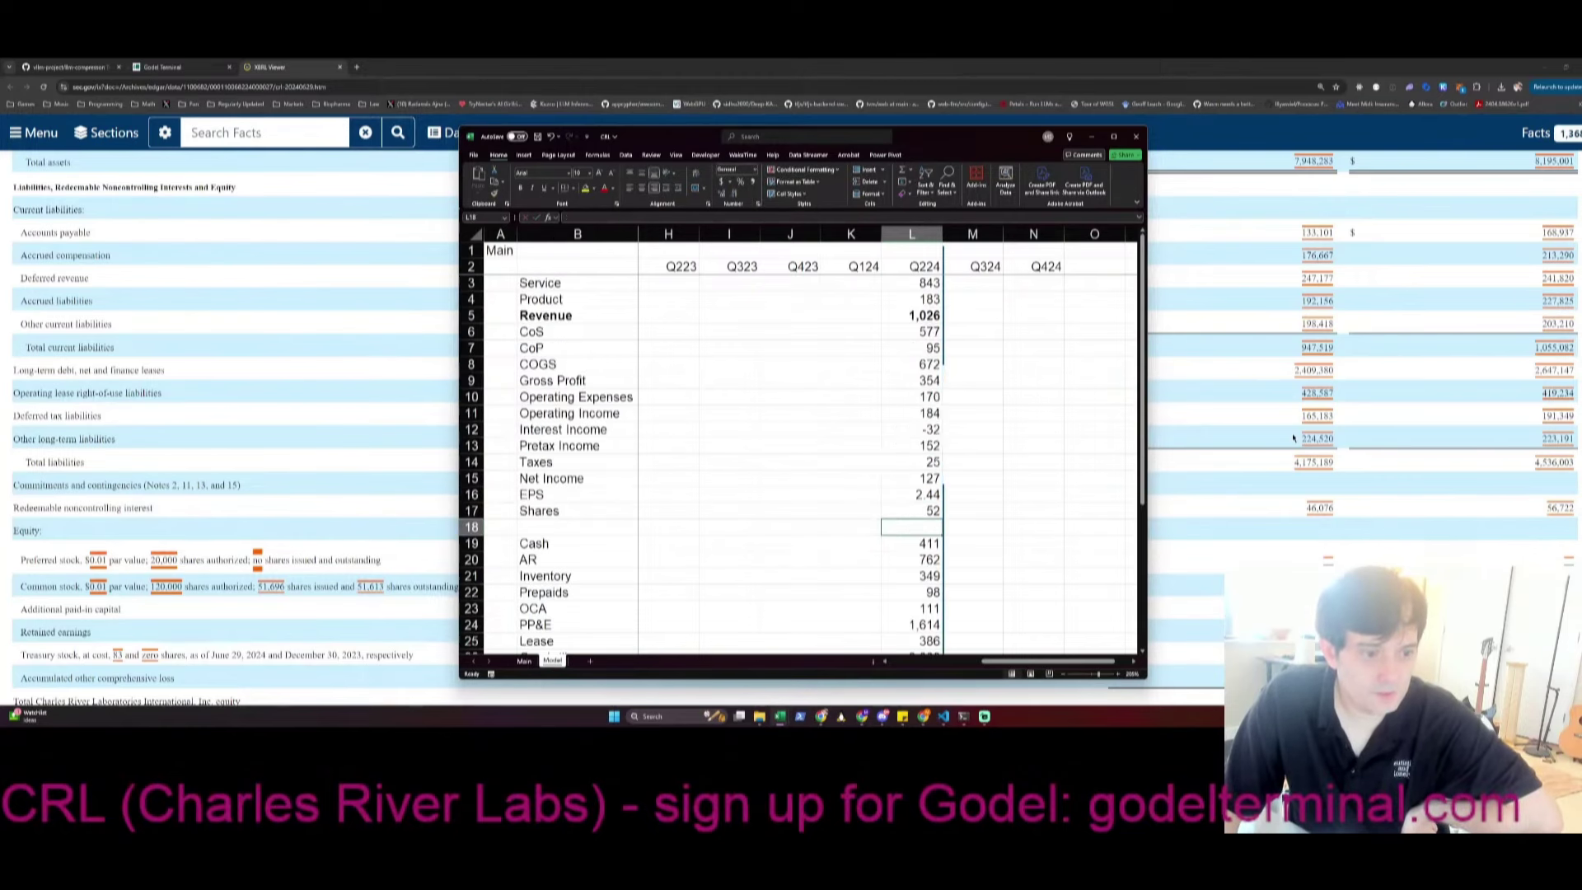
pyautogui.press('pagedown')
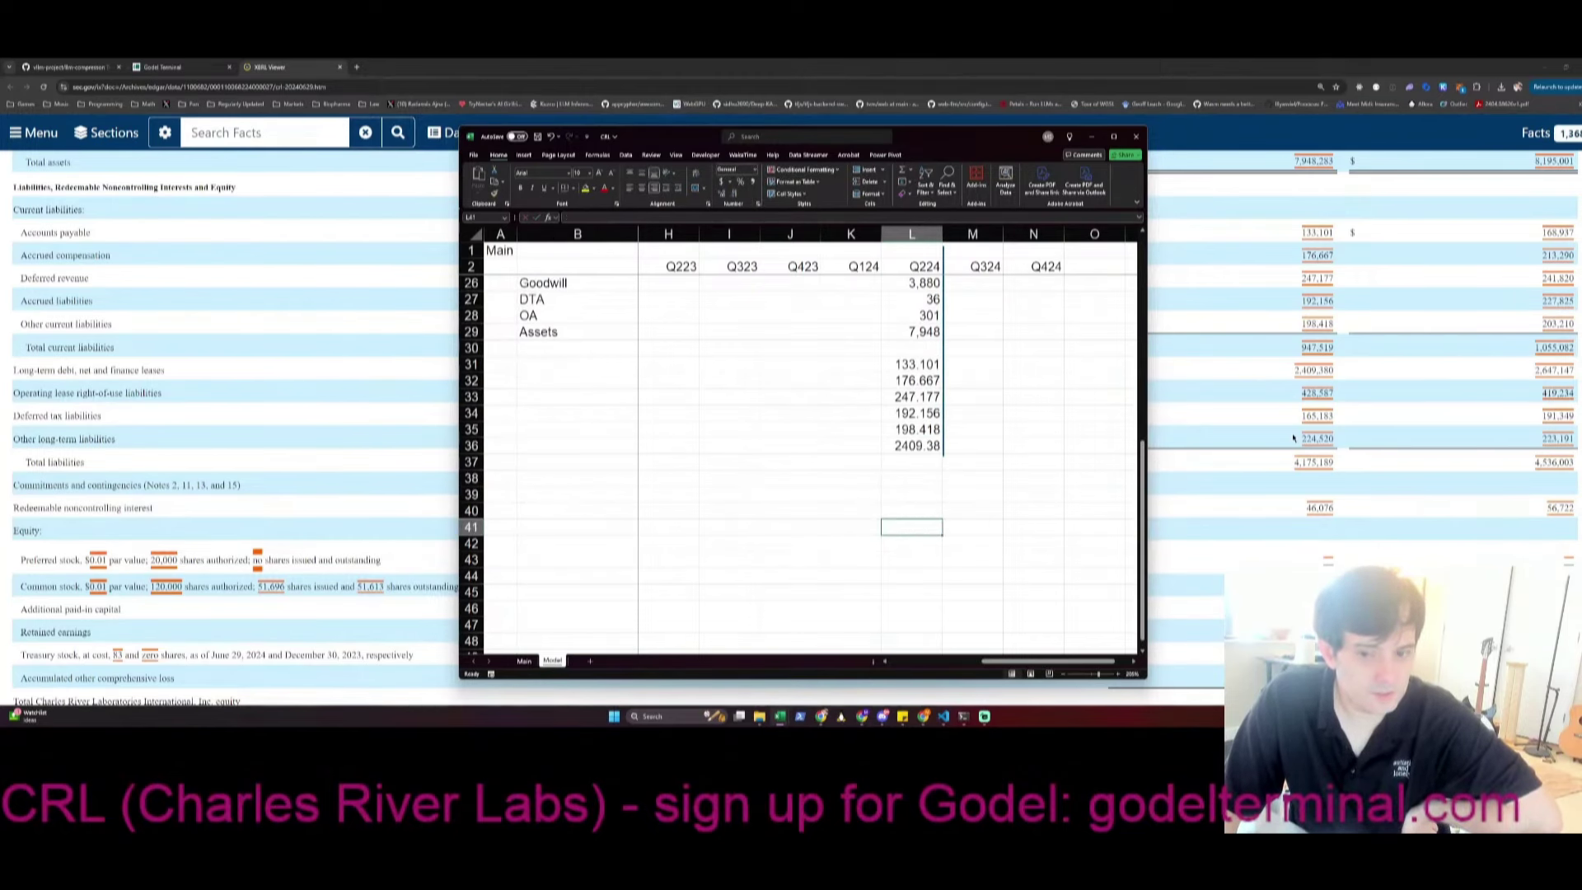
pyautogui.hotkey('ctrl', 'Up')
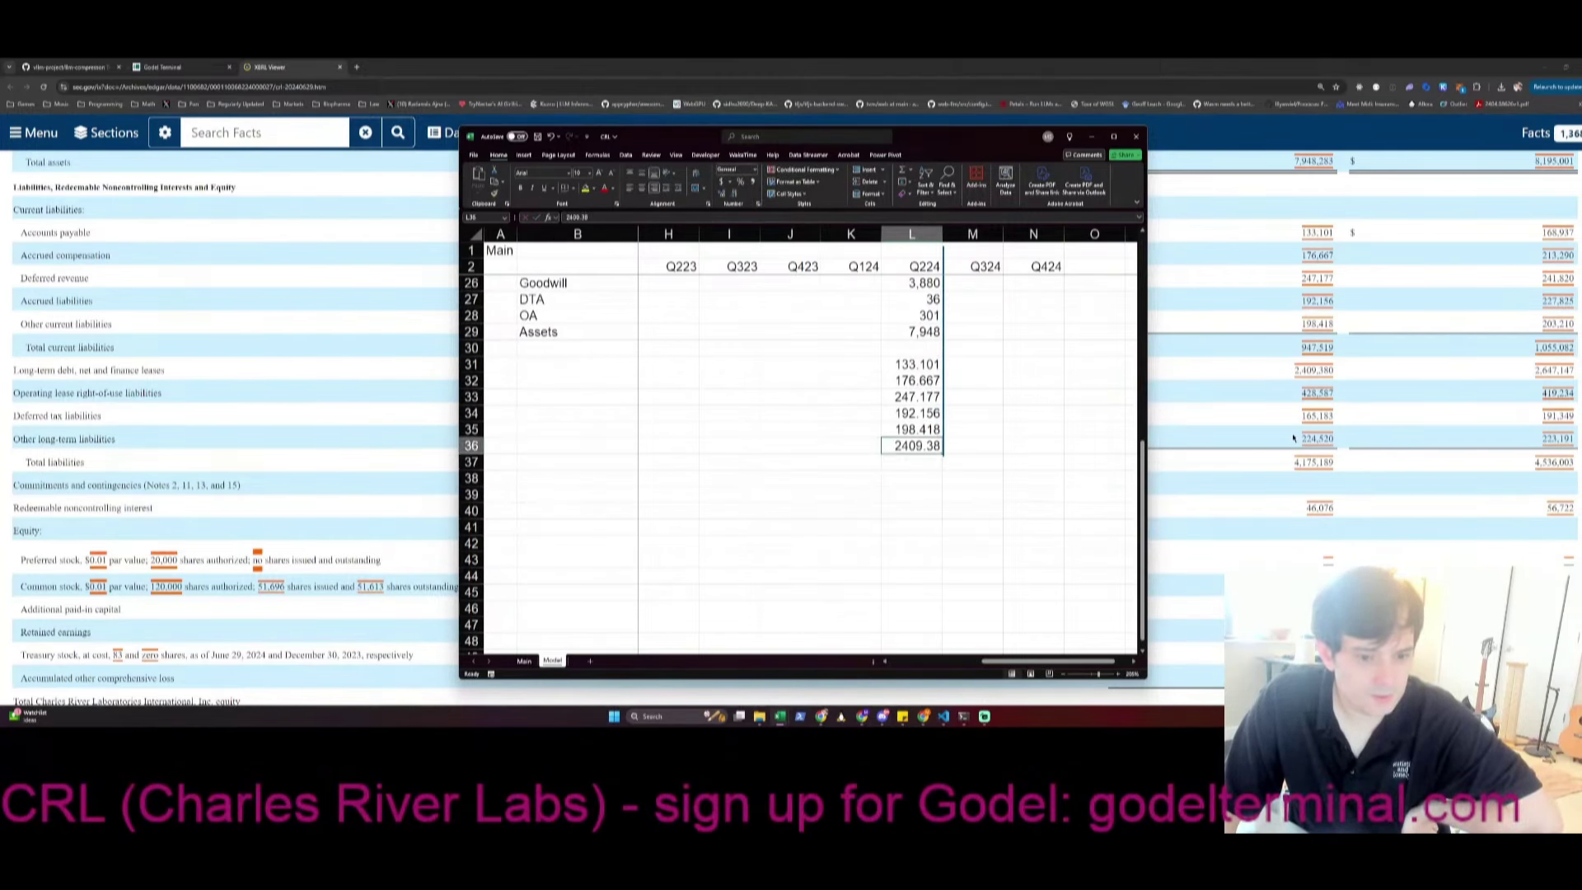
pyautogui.press('Down')
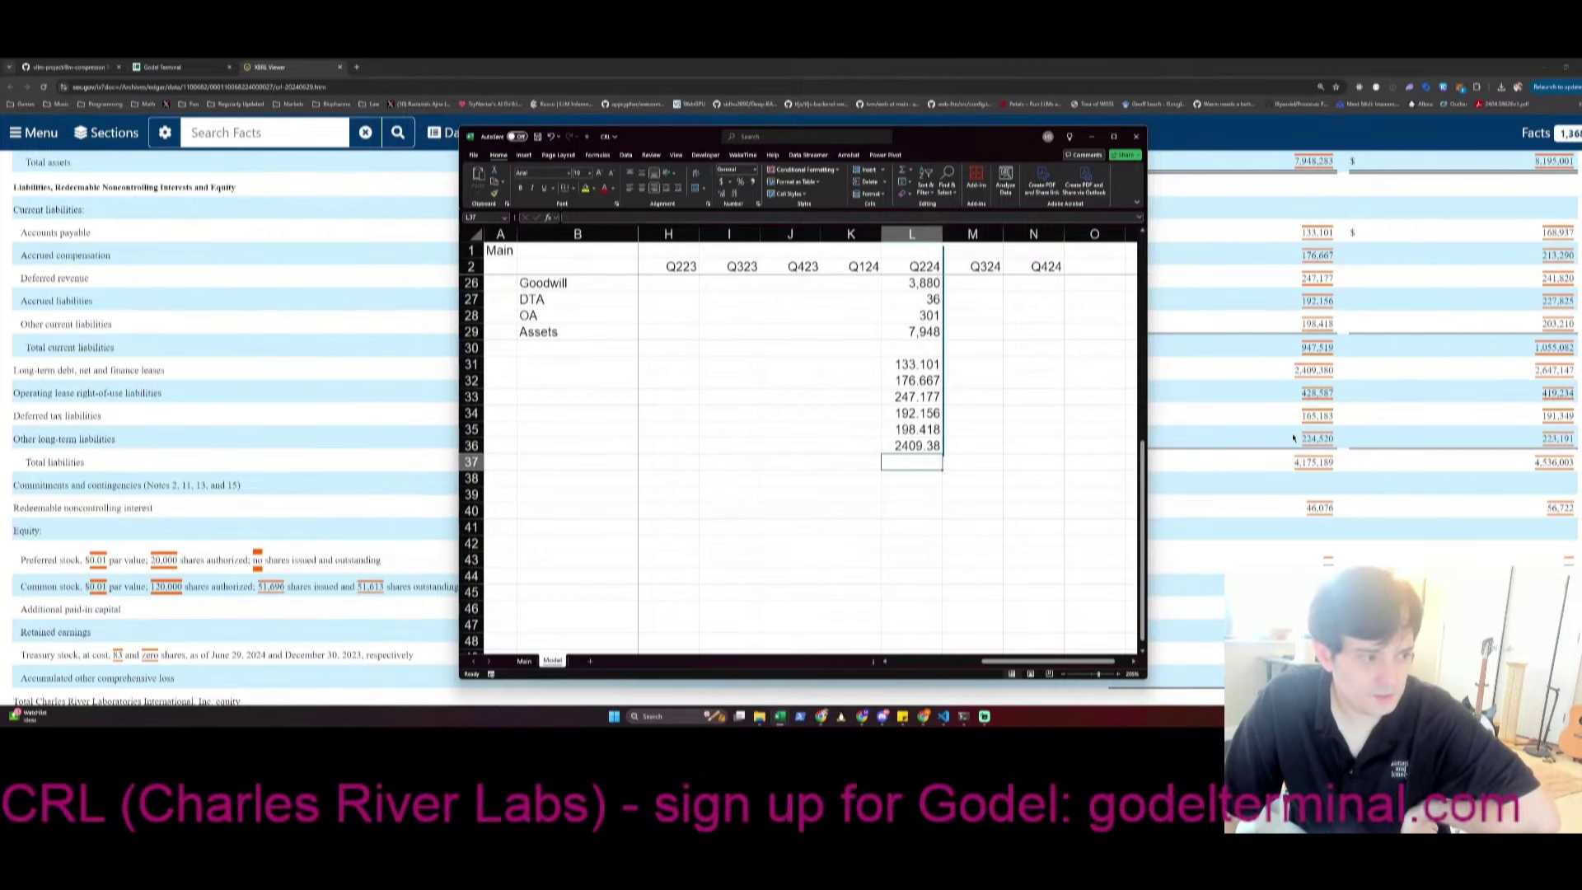
pyautogui.write('428.587')
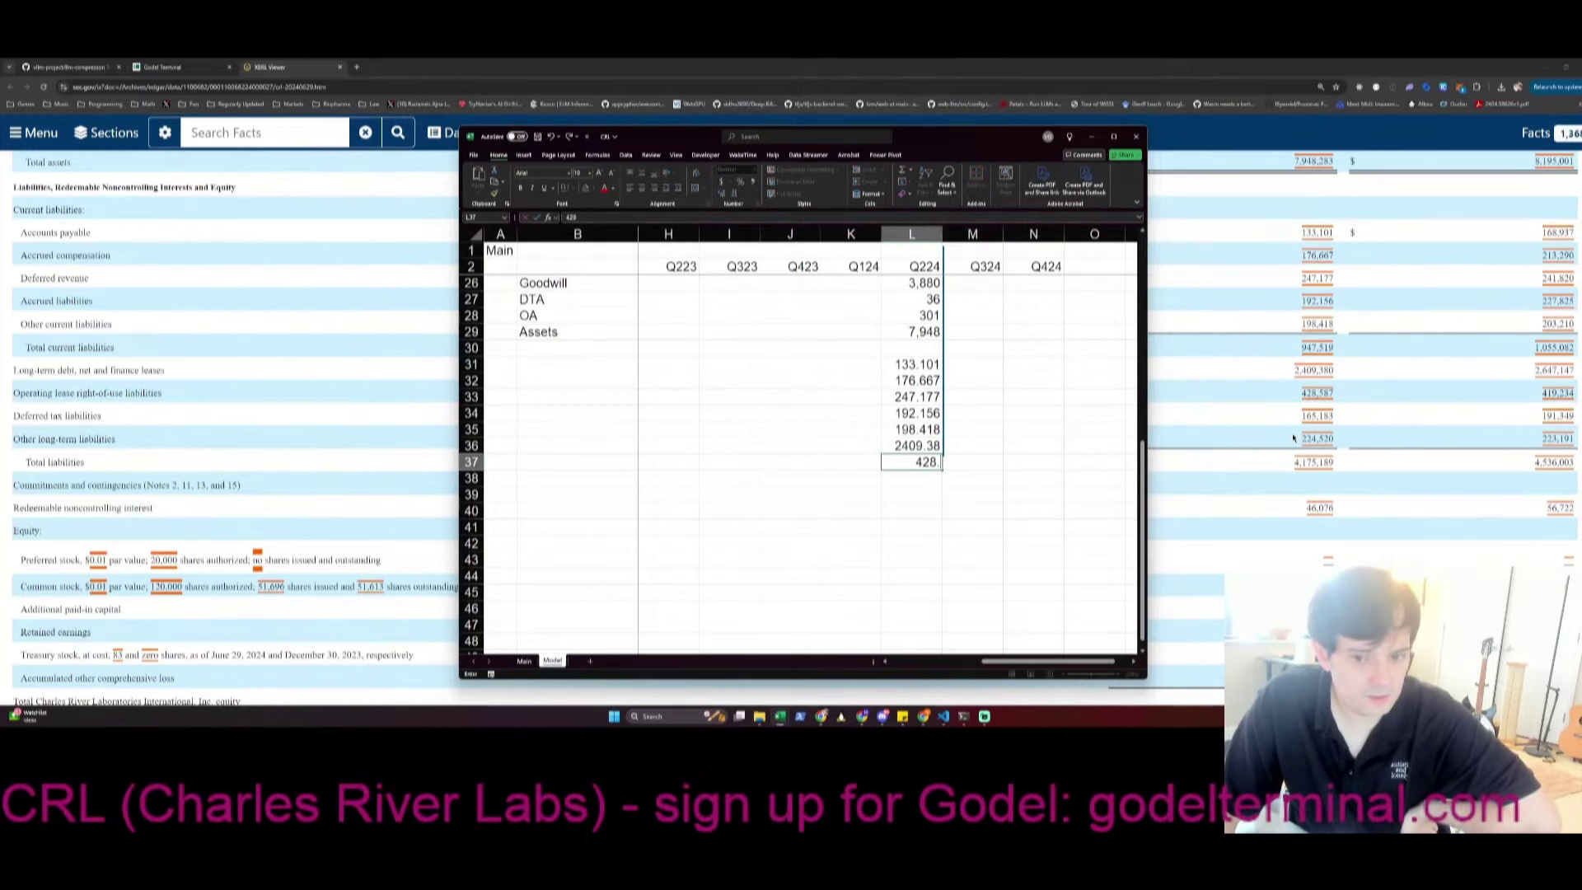
pyautogui.press('Return')
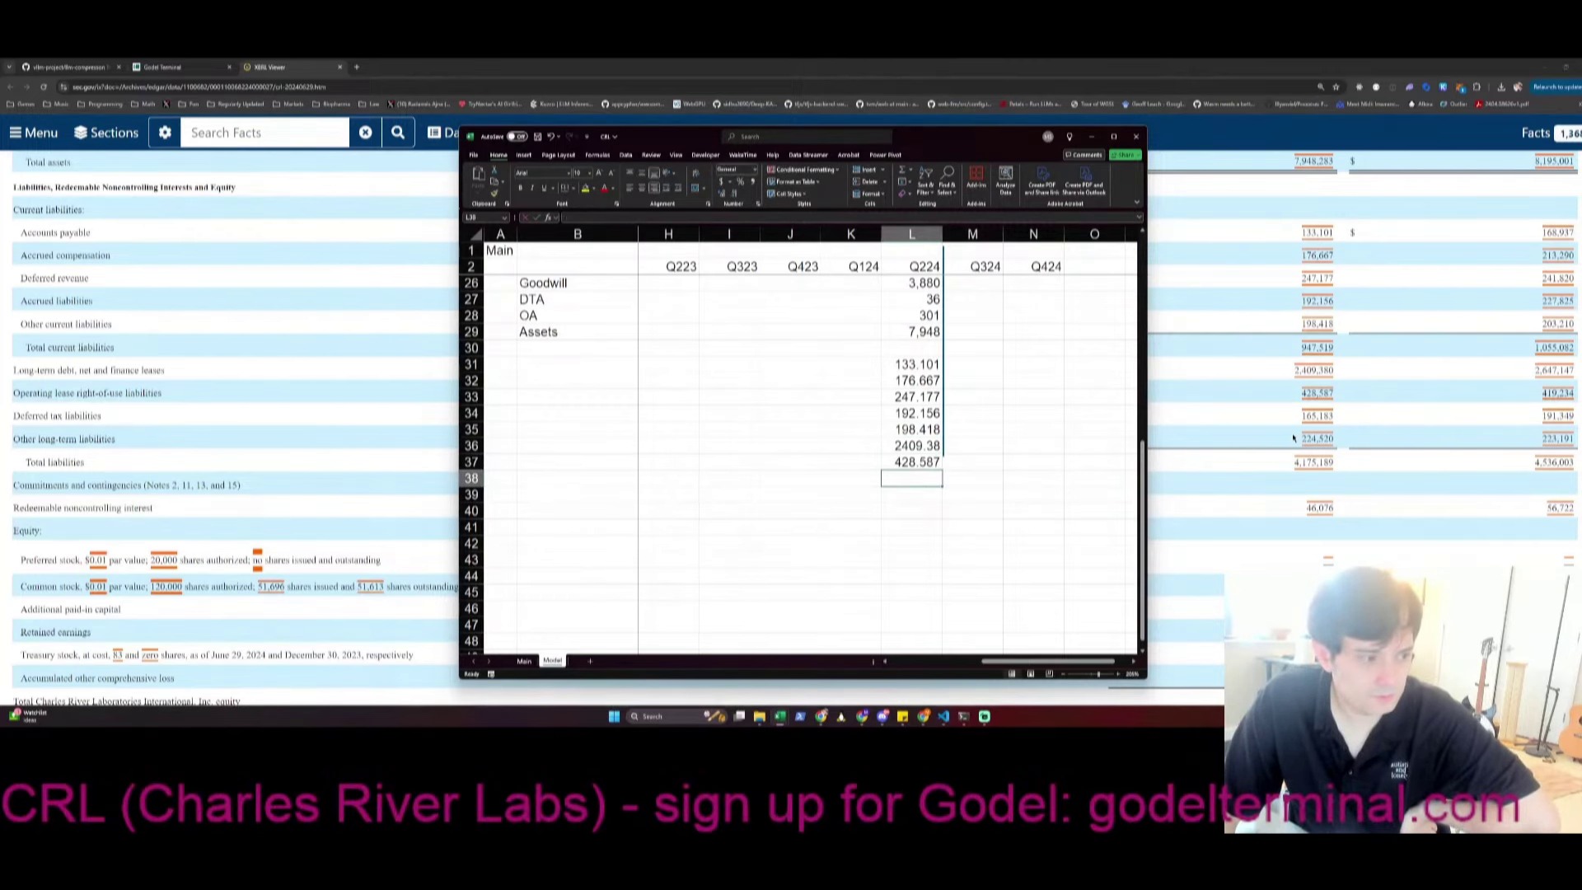
# Enter the deferred tax liabilities of 165.183 in L38 and the other long-term liabilities of 224.52 in L39
pyautogui.write('165.183')
pyautogui.press('Return')
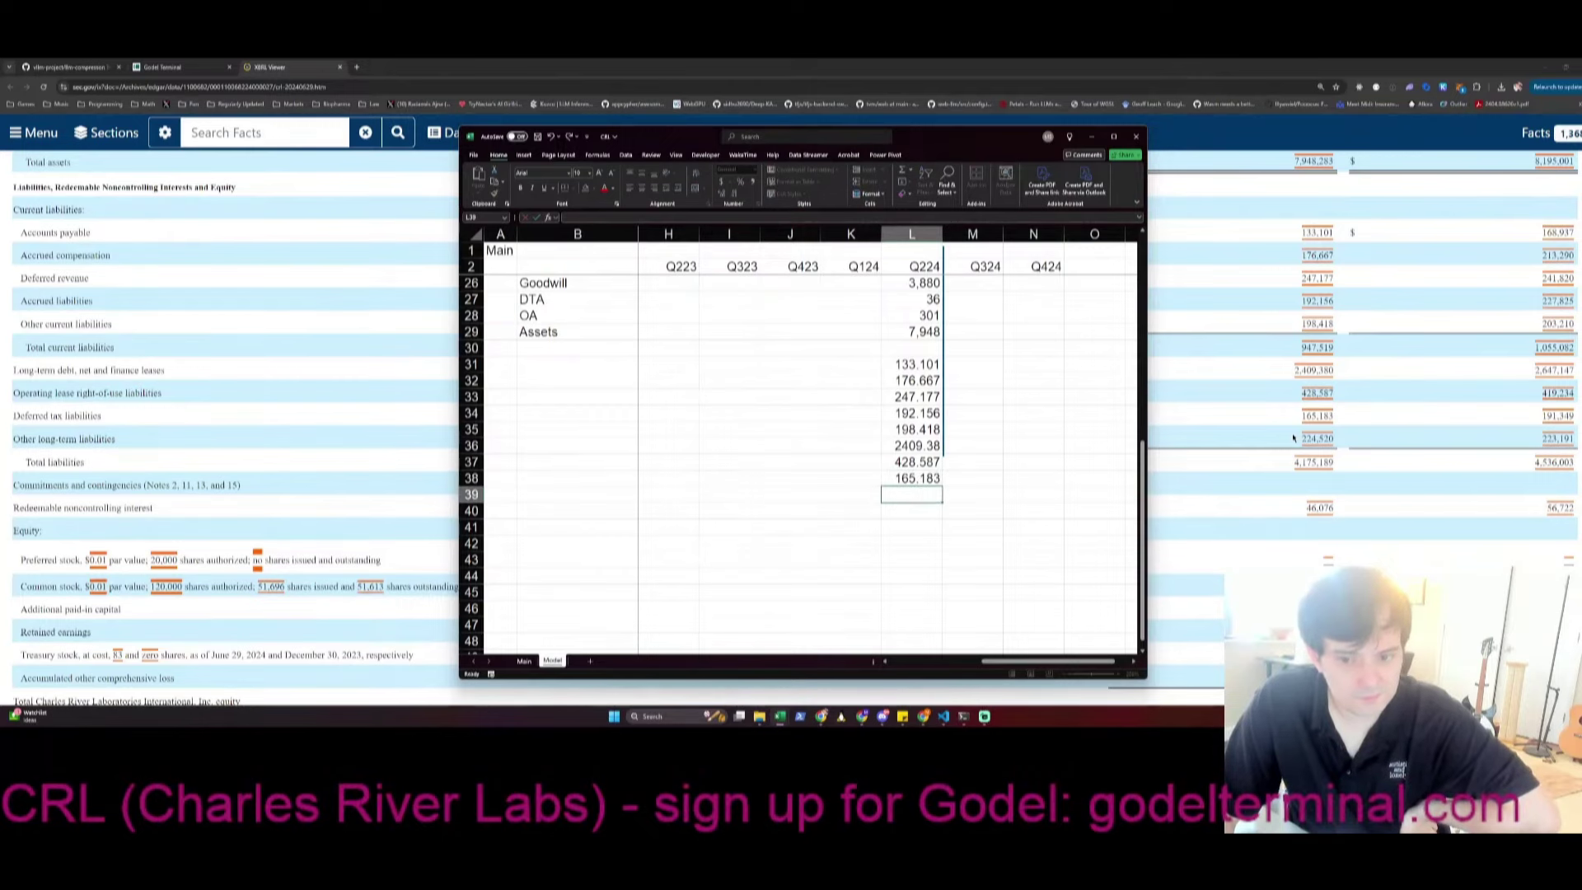
pyautogui.write('224.52')
pyautogui.press('Return')
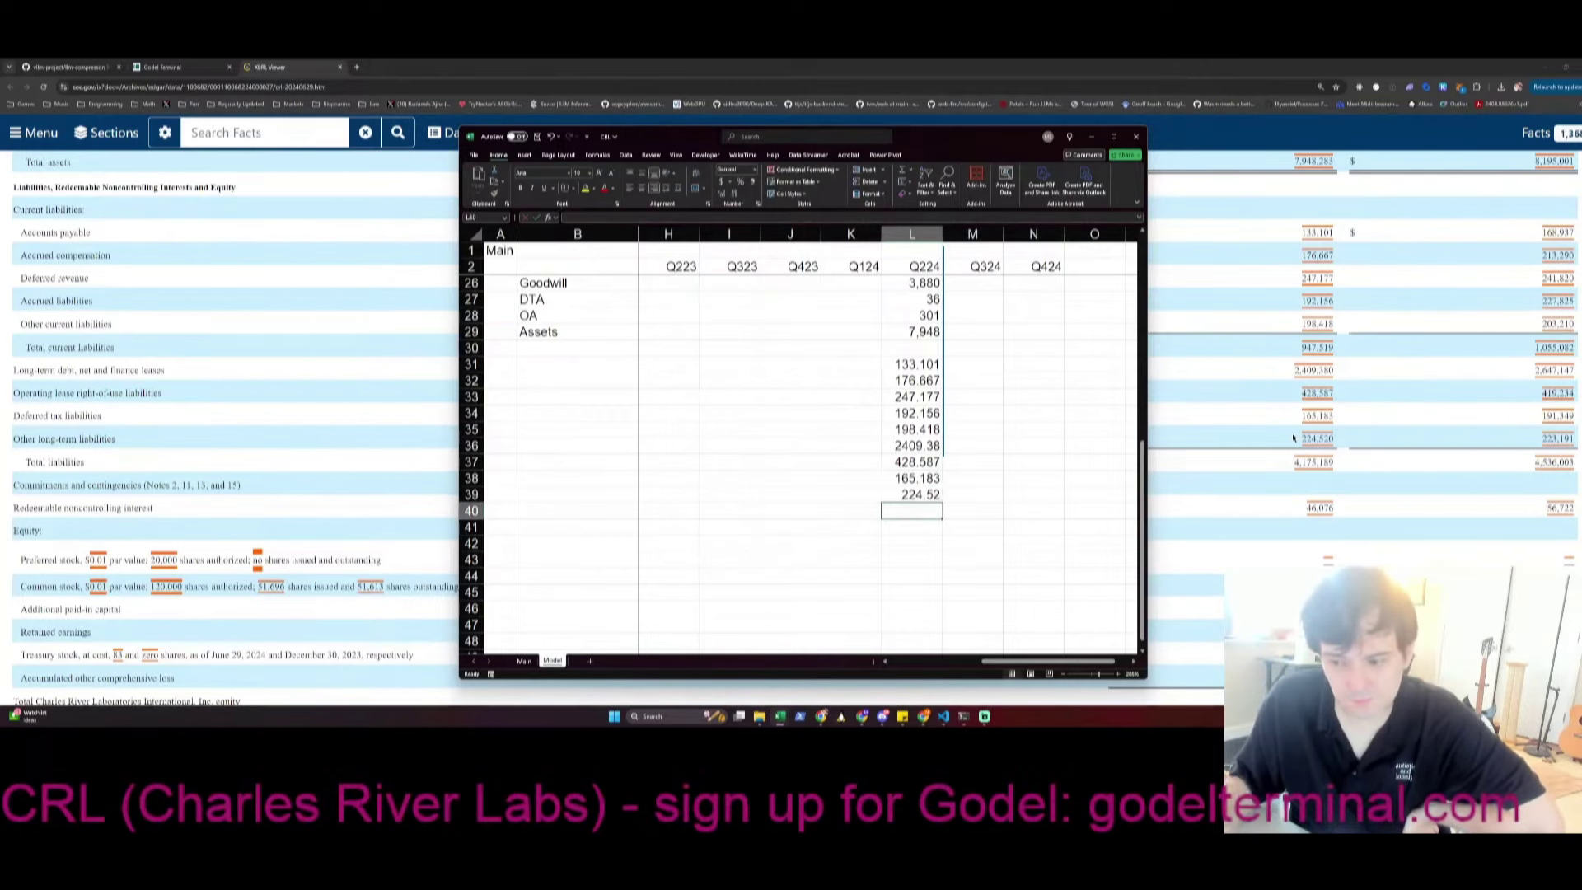
# Enter the Q224 total equity of 3727.018 from the balance sheet in L40
pyautogui.scroll(-3, 1403, 473)
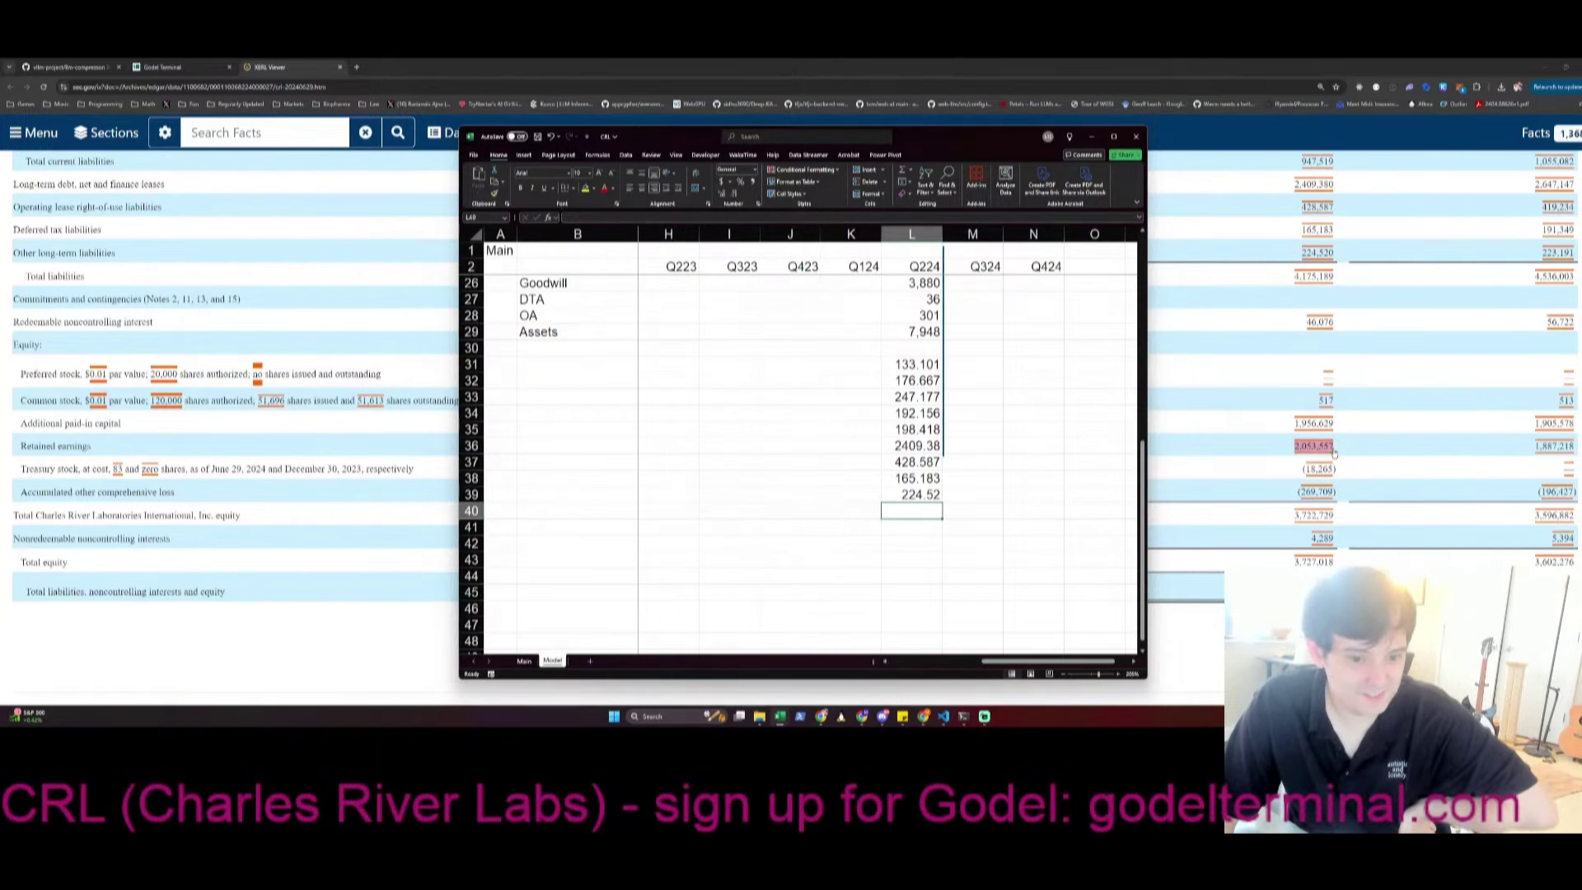
pyautogui.write('3727.1')
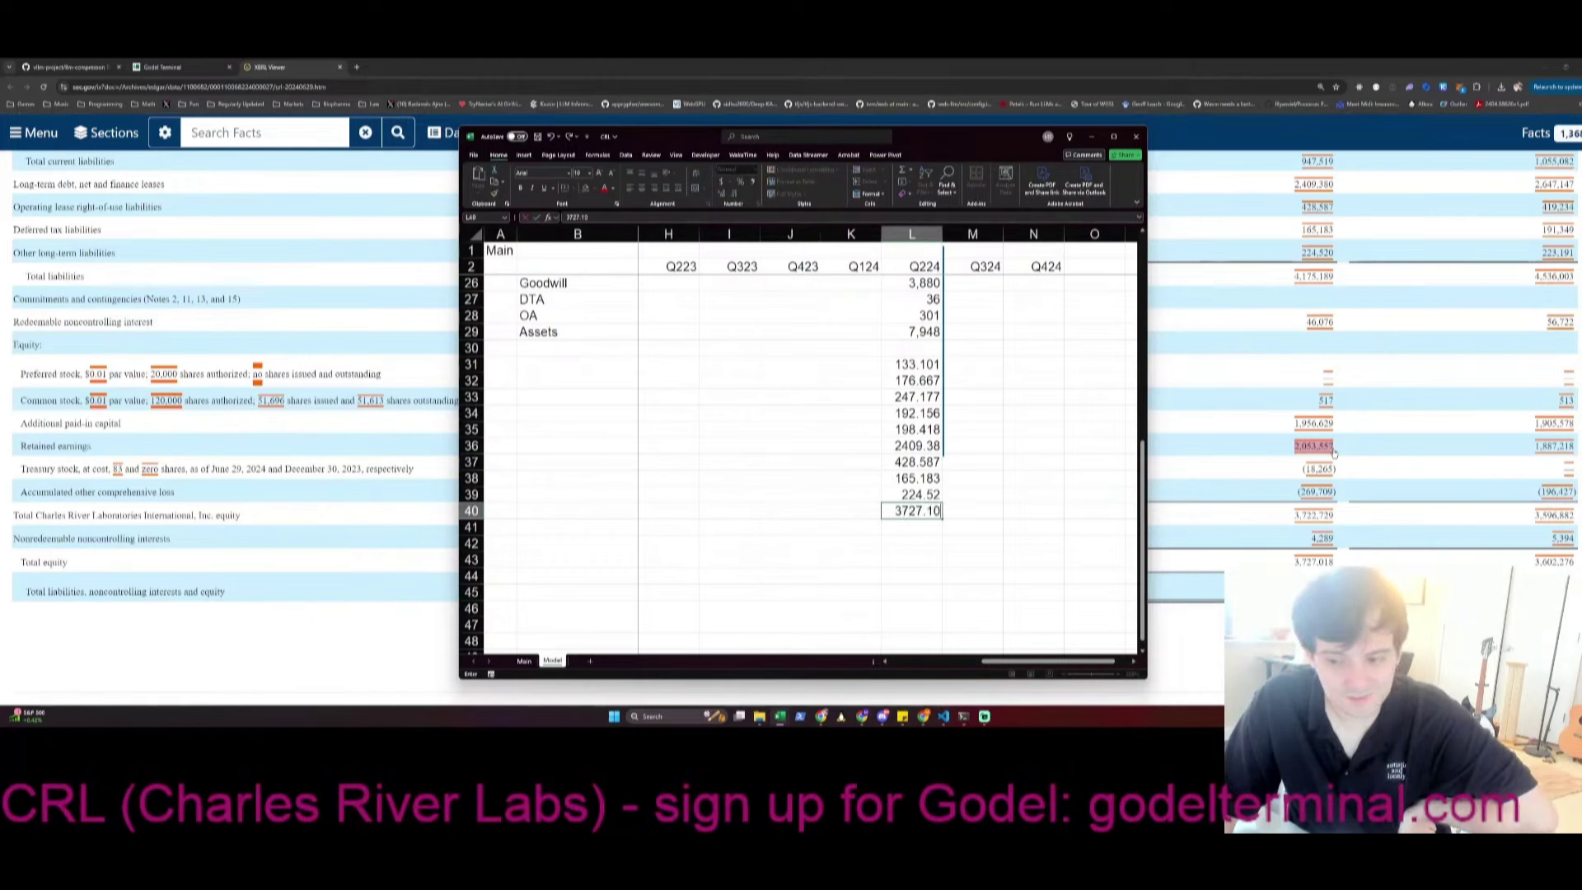
pyautogui.press('BackSpace')
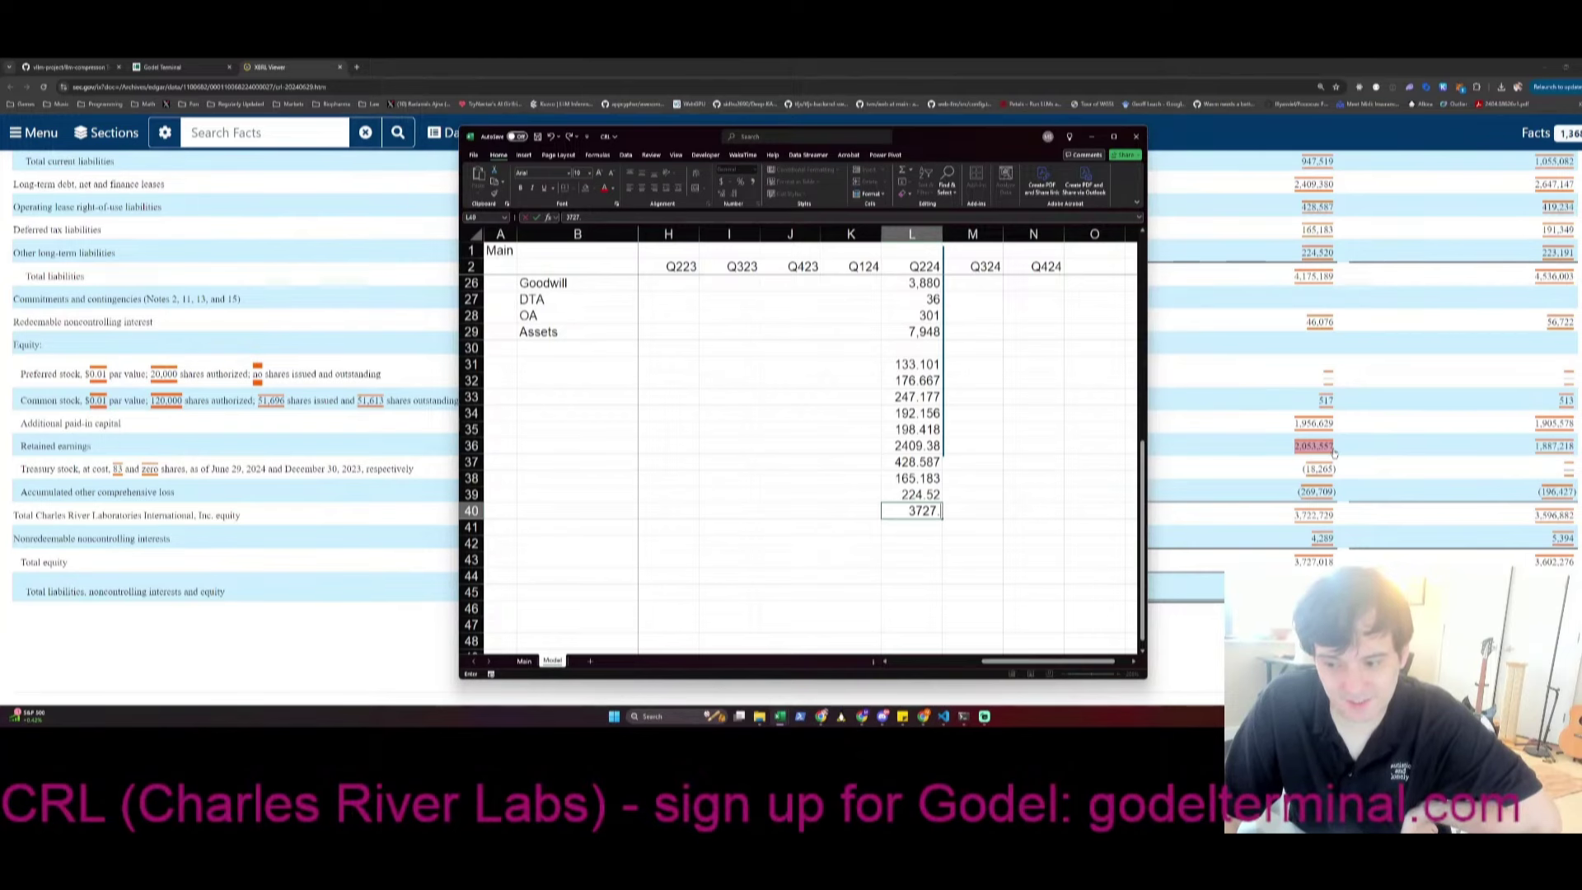
pyautogui.write('0')
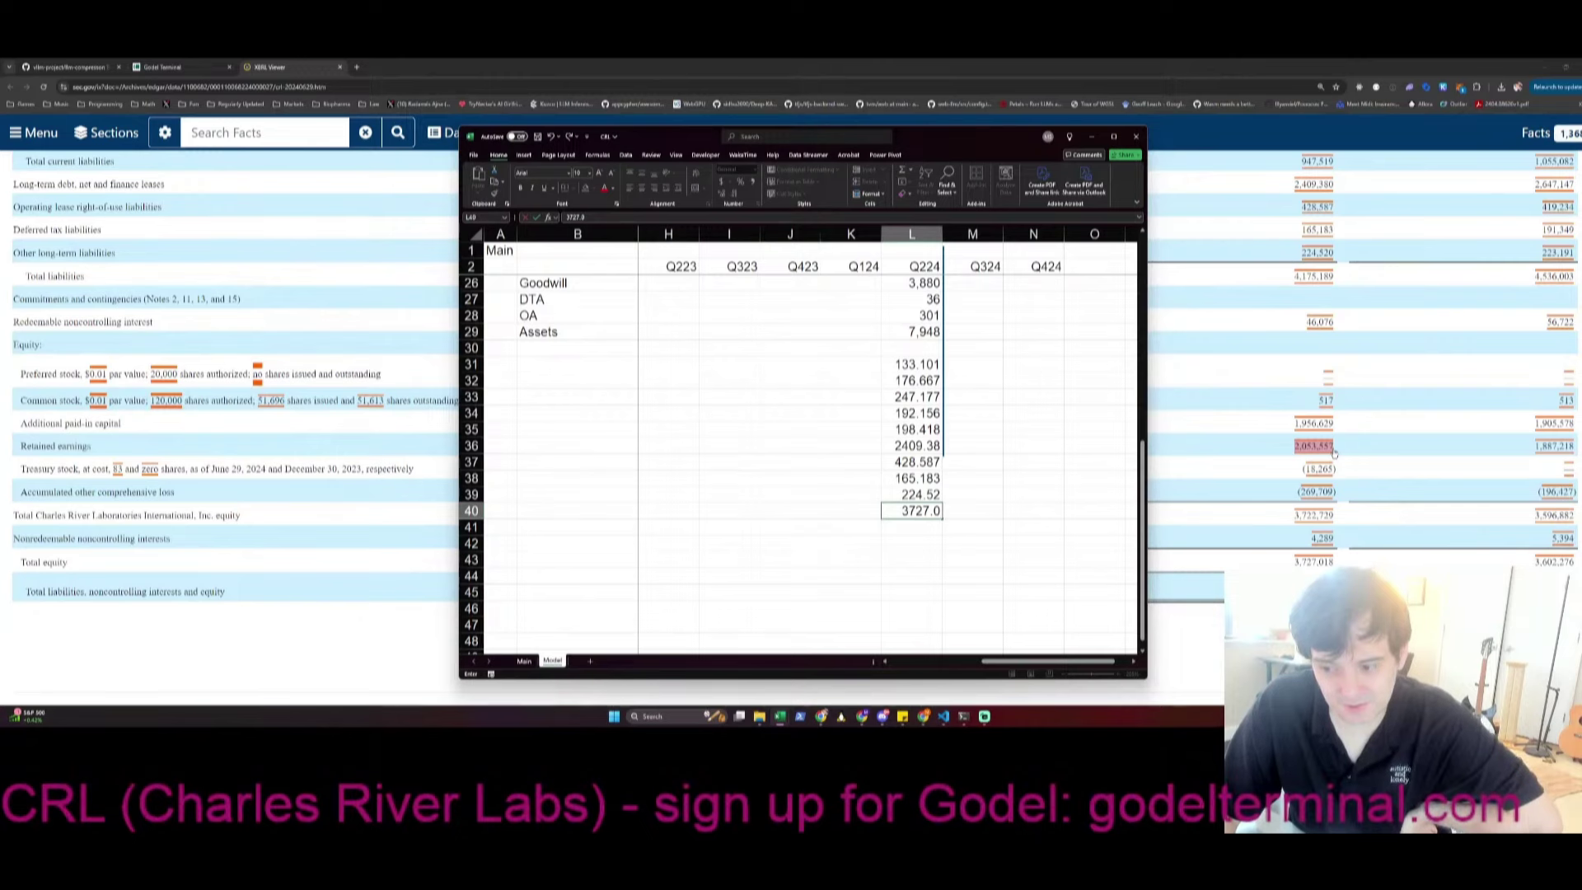
pyautogui.write('18')
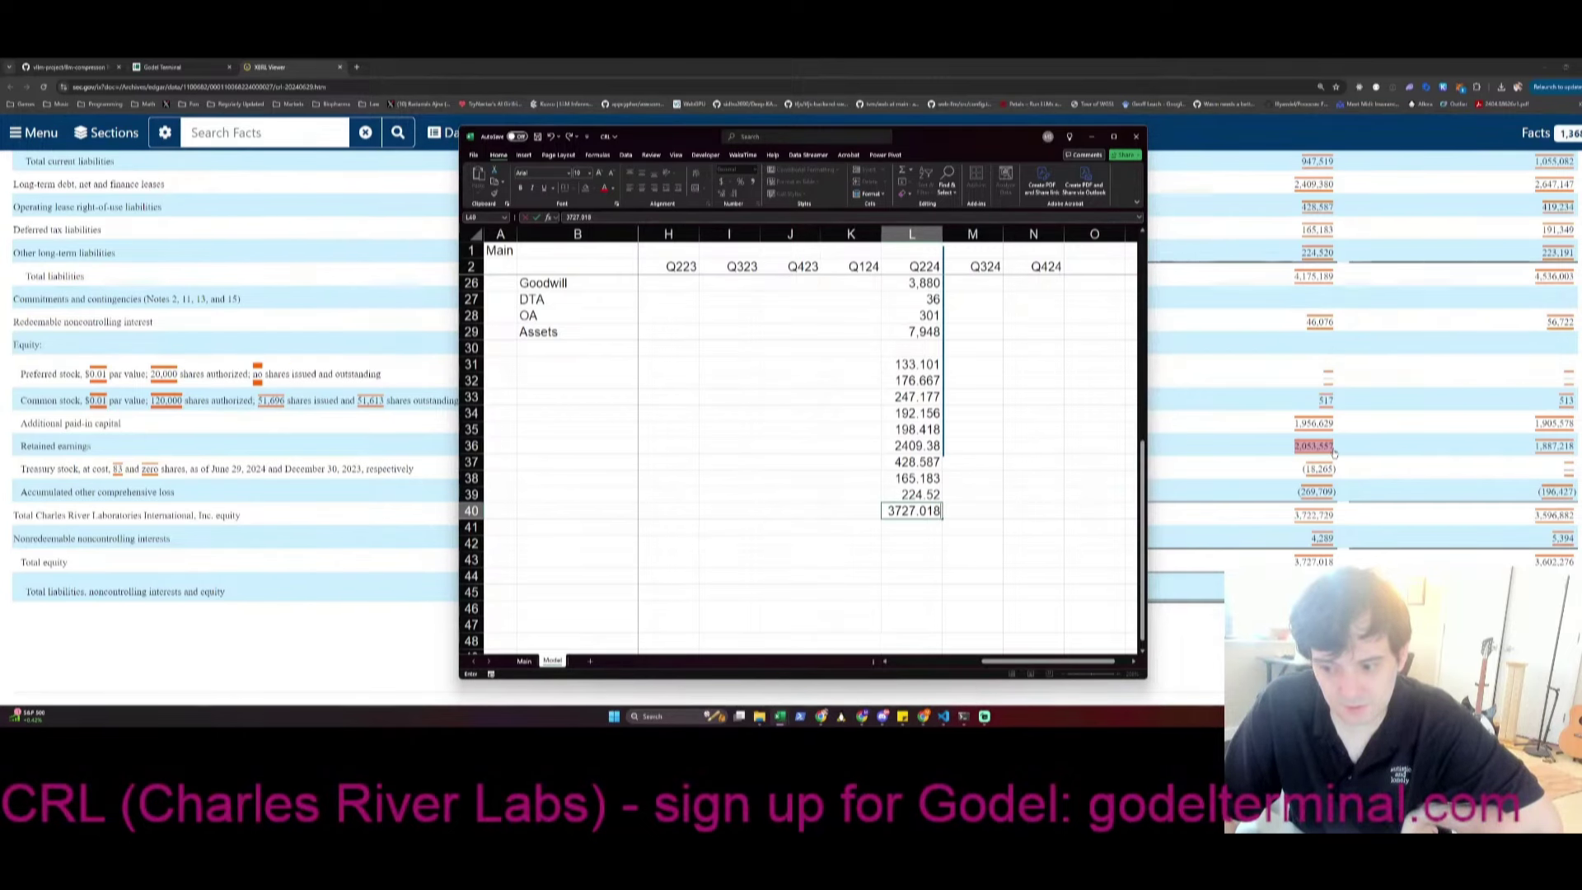
pyautogui.press('Return')
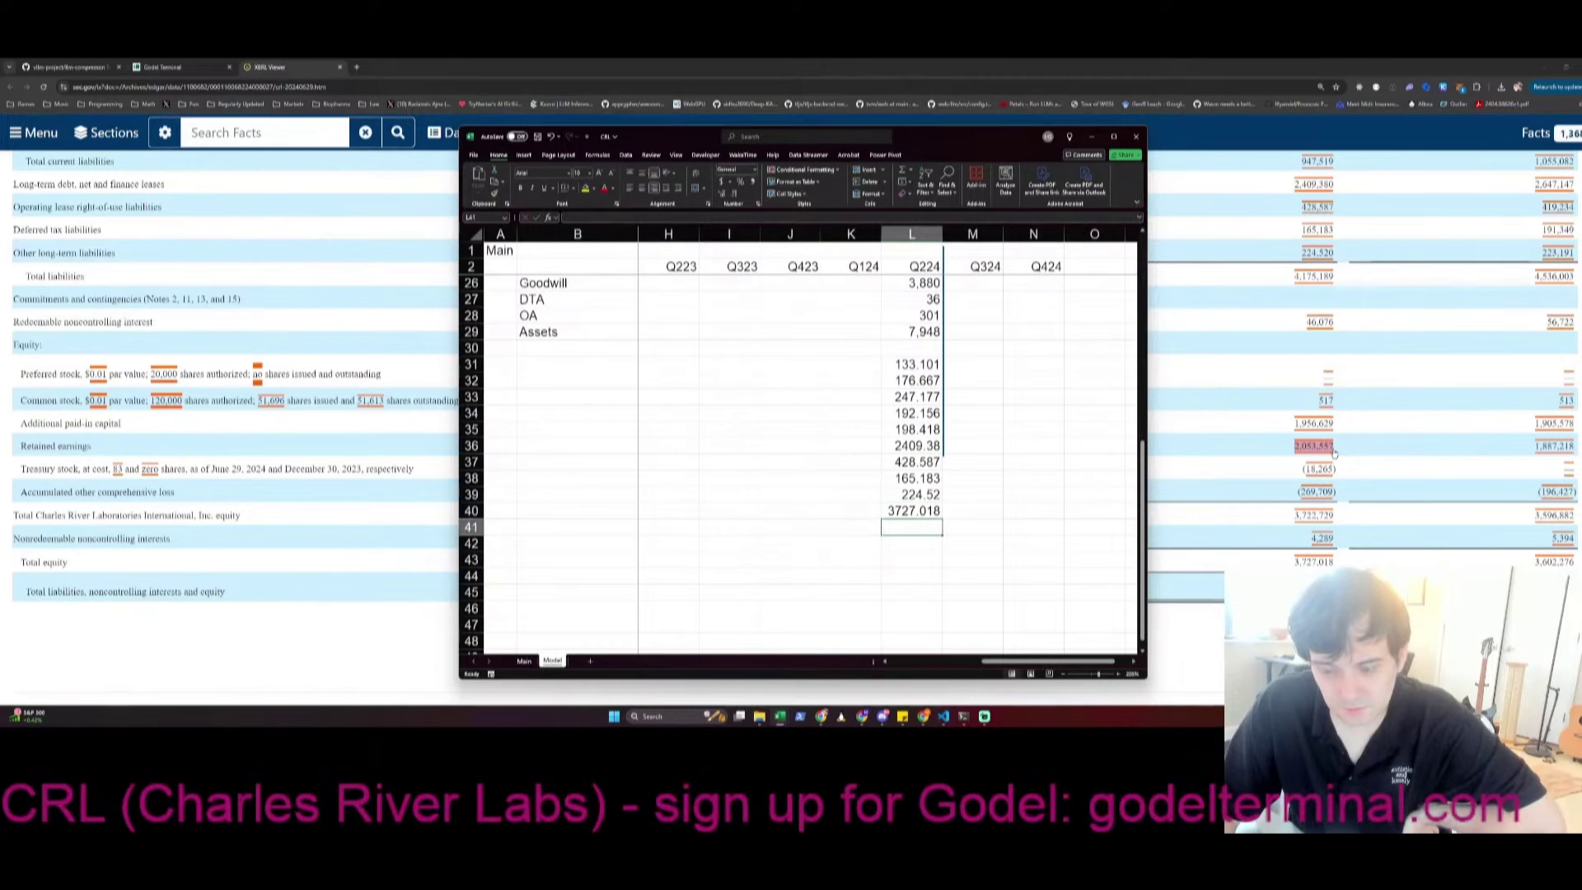
# Sum the liability and equity lines L31:L40 in L41 and save the workbook
pyautogui.write('=sum')
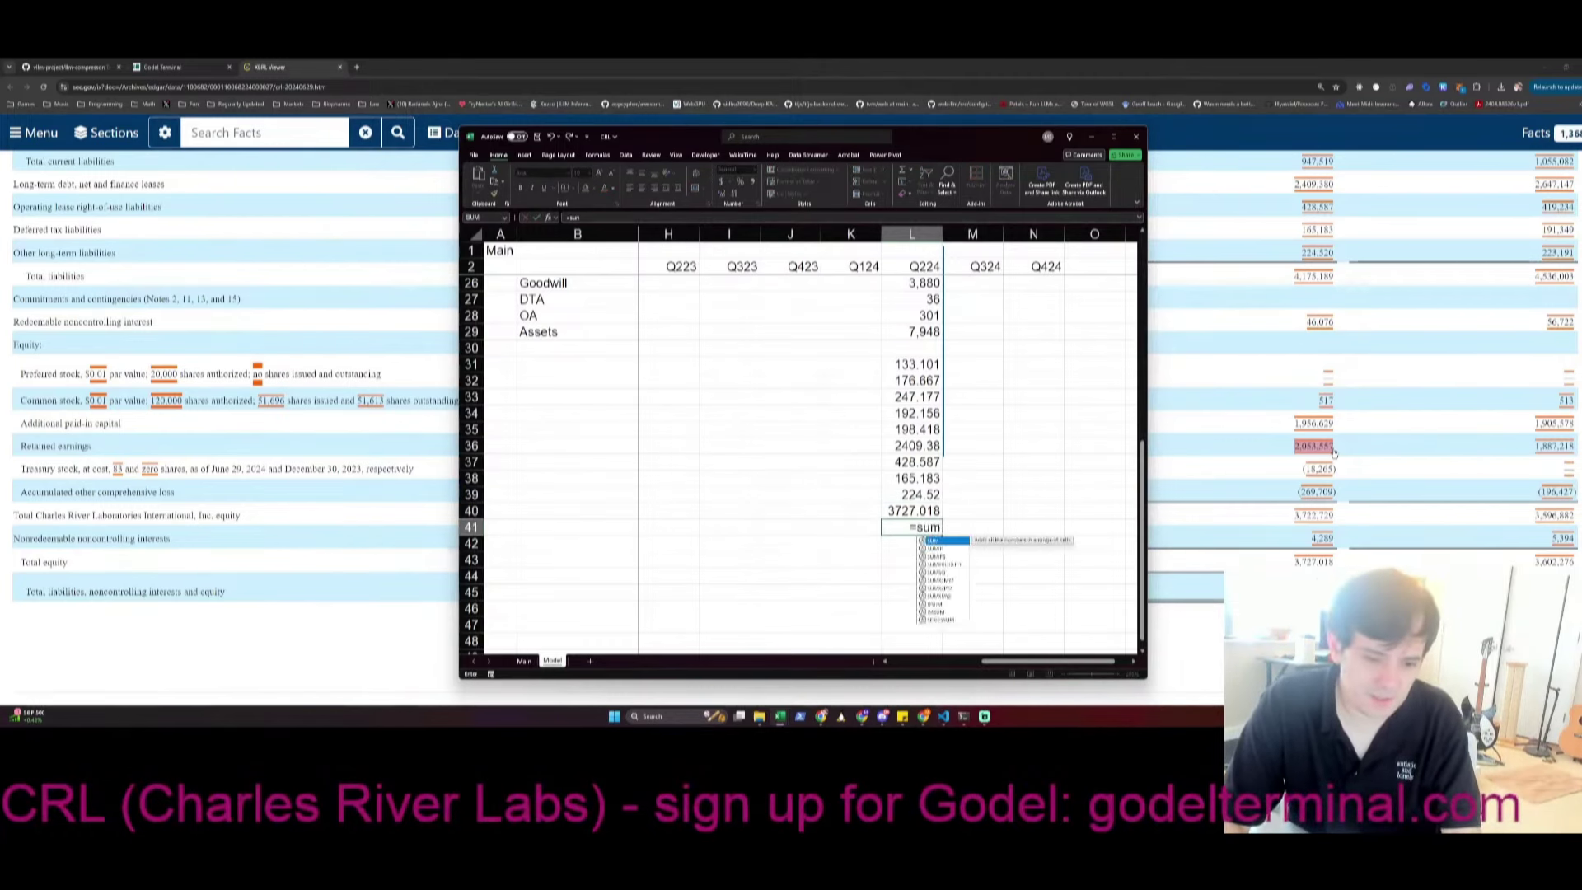
pyautogui.write('(')
pyautogui.press('Up')
pyautogui.hotkey('ctrl', 'shift', 'Up')
pyautogui.press('Return')
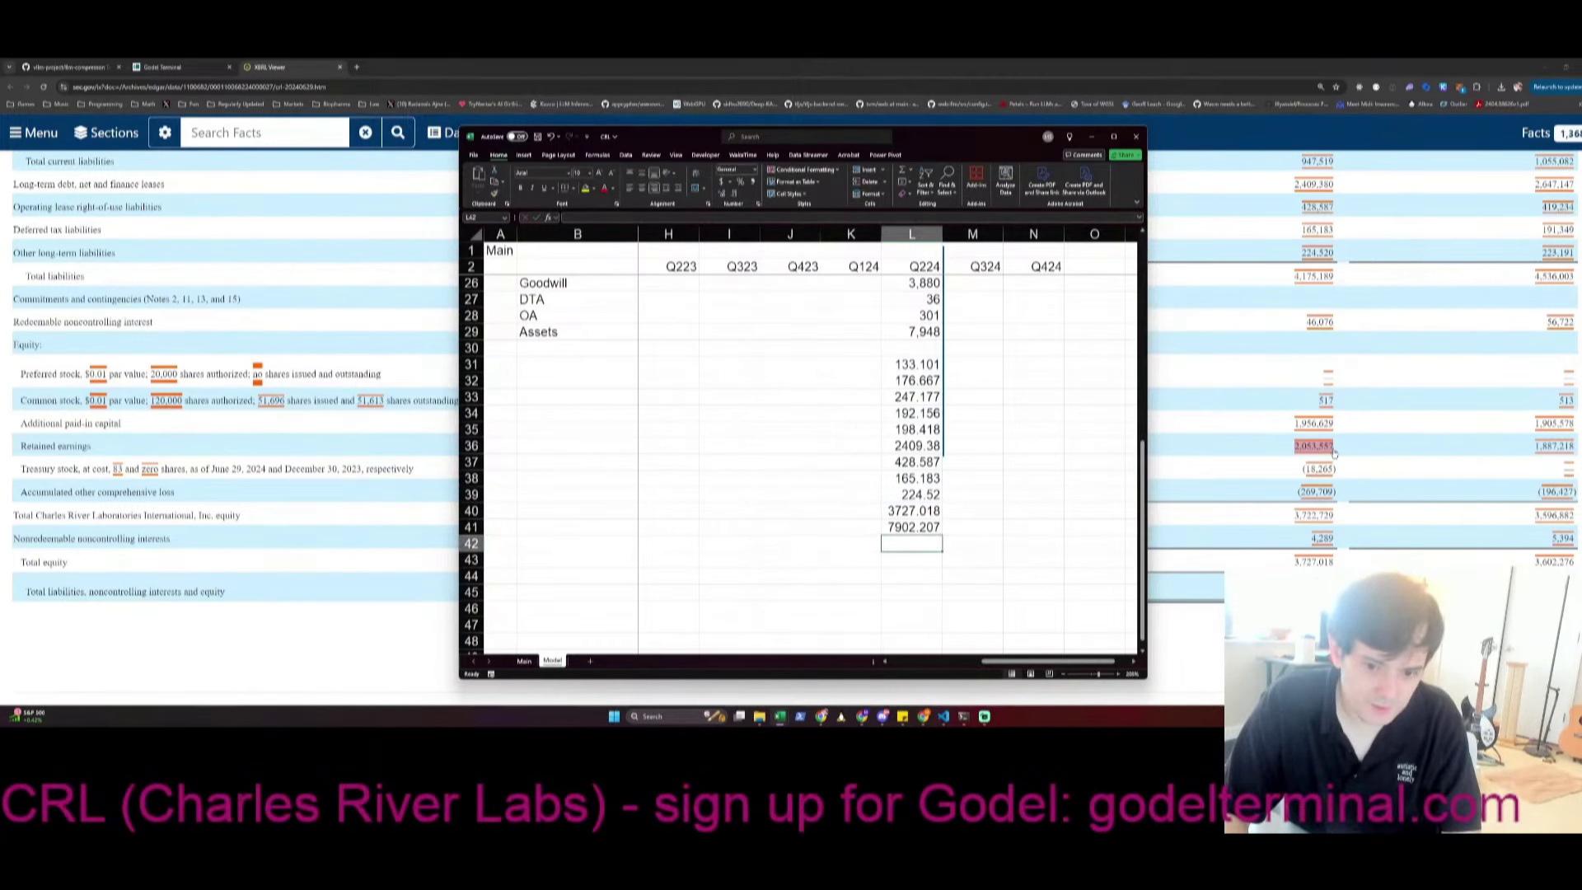
pyautogui.hotkey('ctrl', 's')
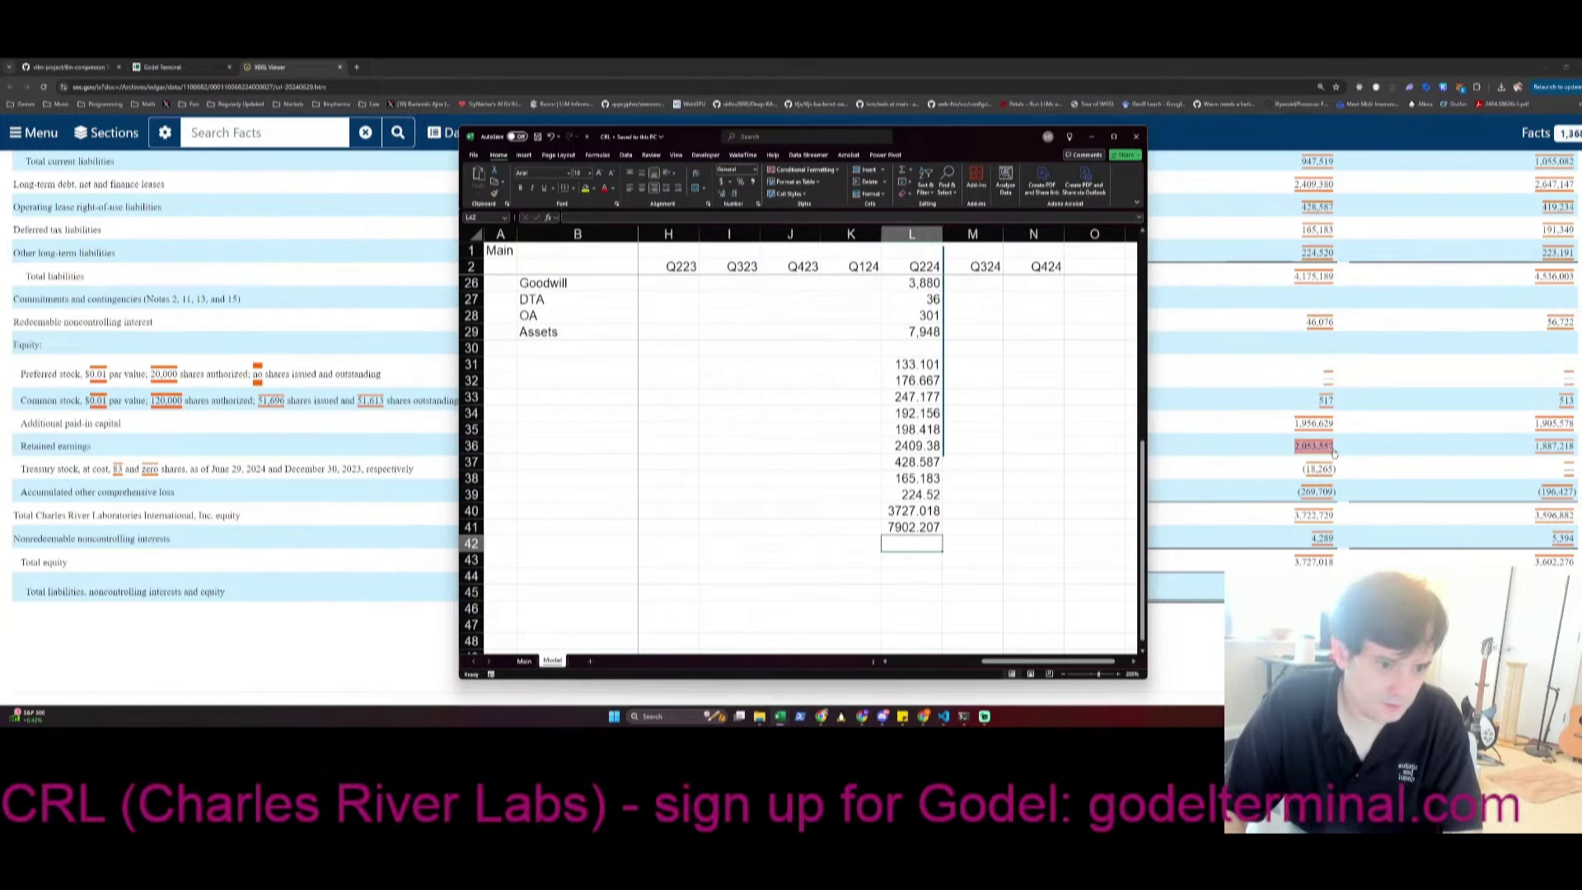
# Add the redeemable noncontrolling interest of 46.076 to the equity figure in L40
pyautogui.press('Up')
pyautogui.press('Up')
pyautogui.press('F2')
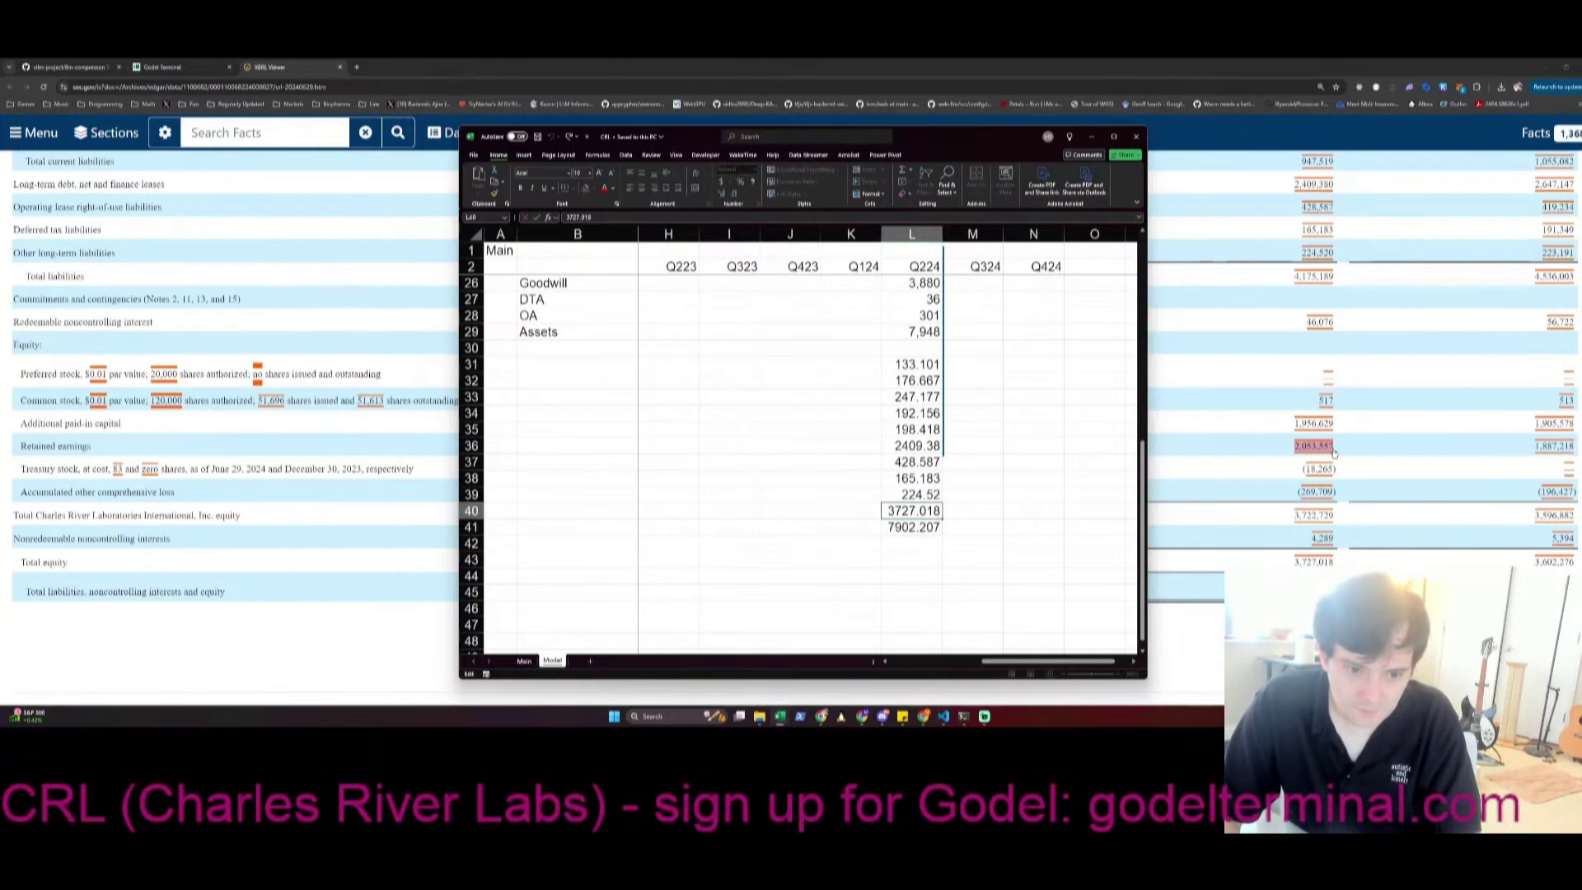
pyautogui.press('Home')
pyautogui.write('+')
pyautogui.press('End')
pyautogui.write('+46.07')
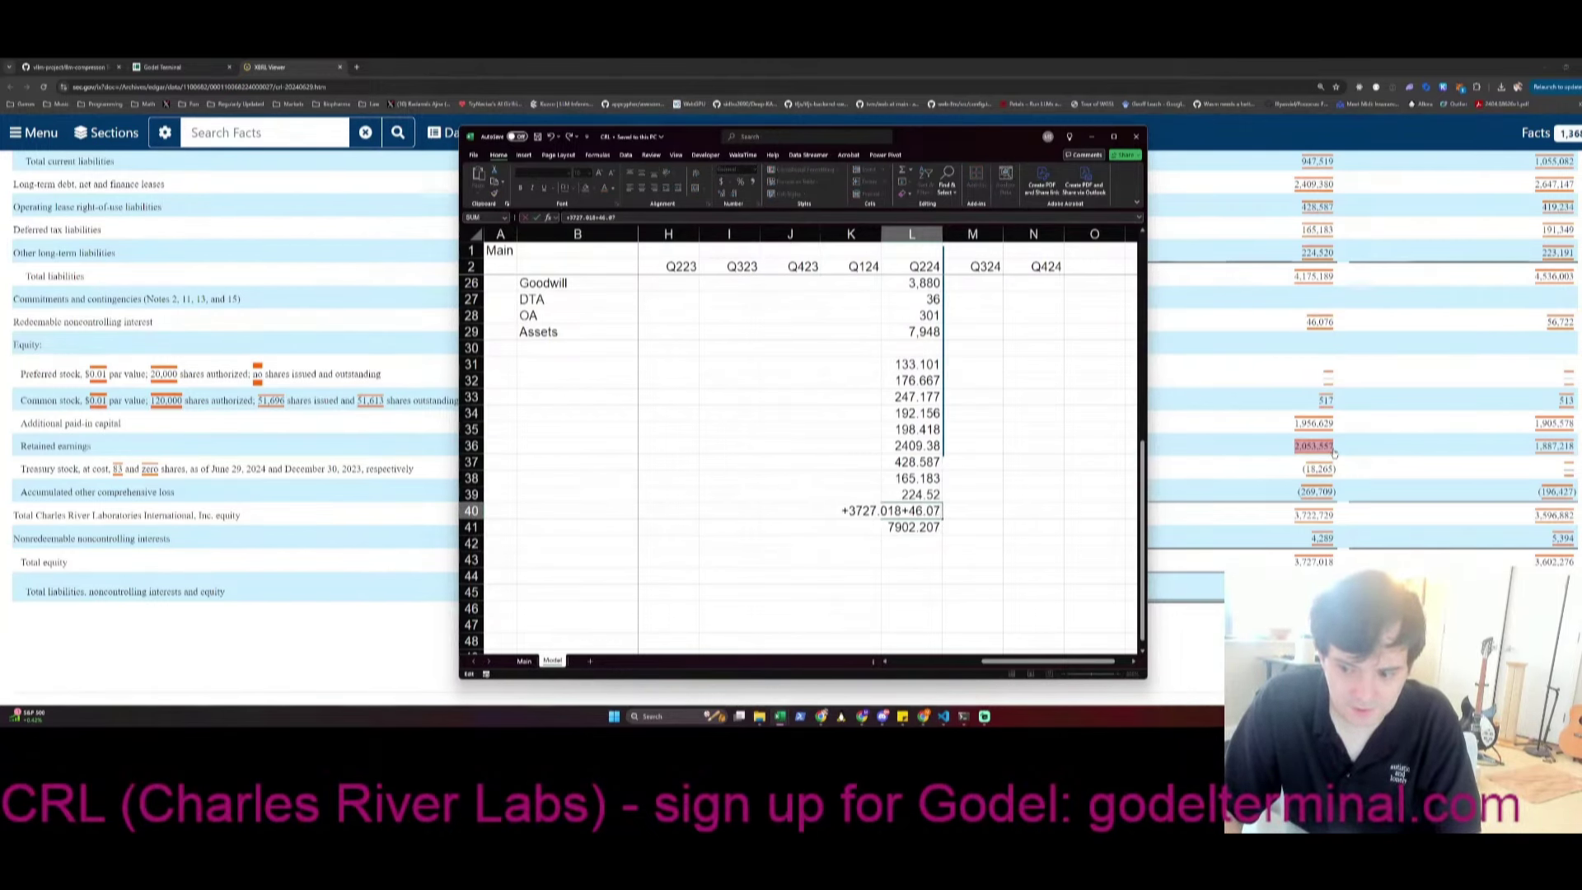
pyautogui.press('Return')
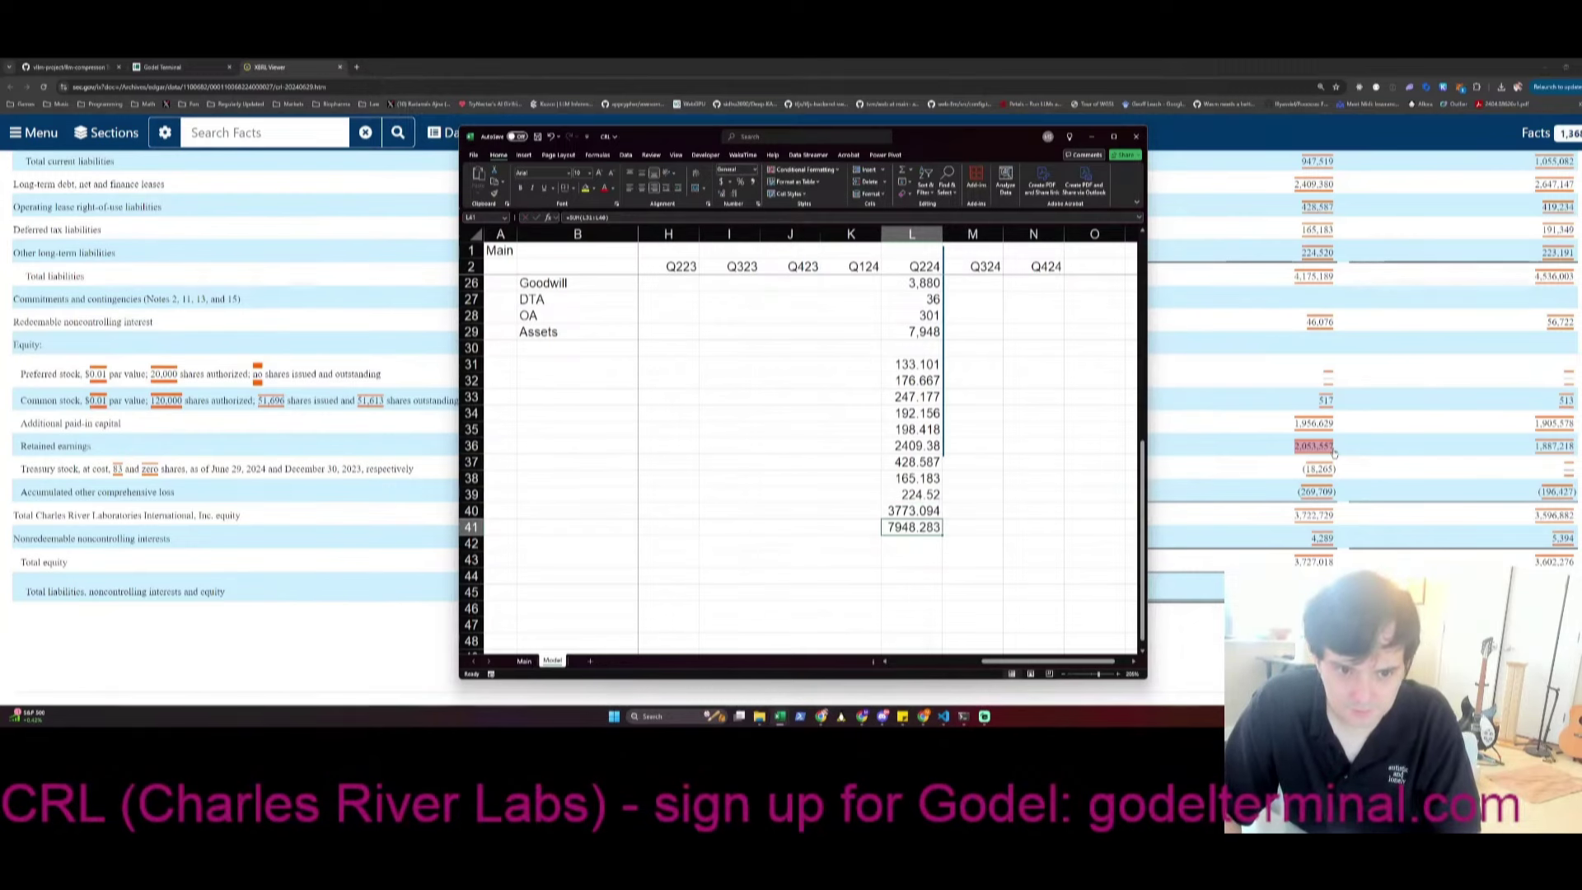
# Format rows 31 to 41 as numbers with no decimals and a thousands separator
pyautogui.hotkey('ctrl', 'shift', 'Up')
pyautogui.hotkey('shift', 'space')
pyautogui.hotkey('ctrl', '1')
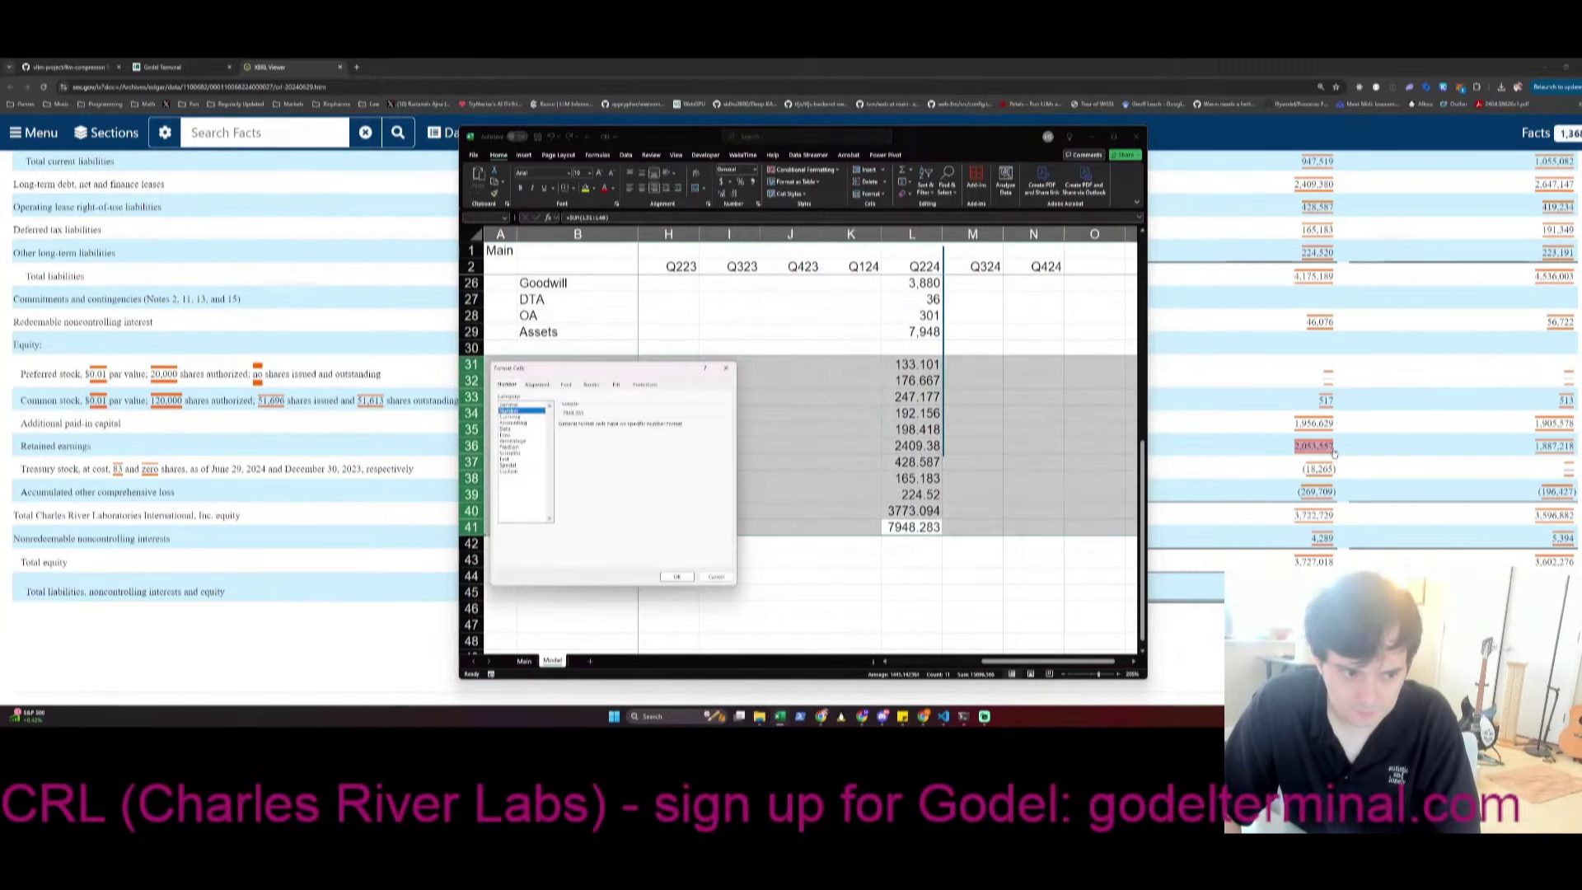
pyautogui.press('Down')
pyautogui.press('Return')
pyautogui.press('Home')
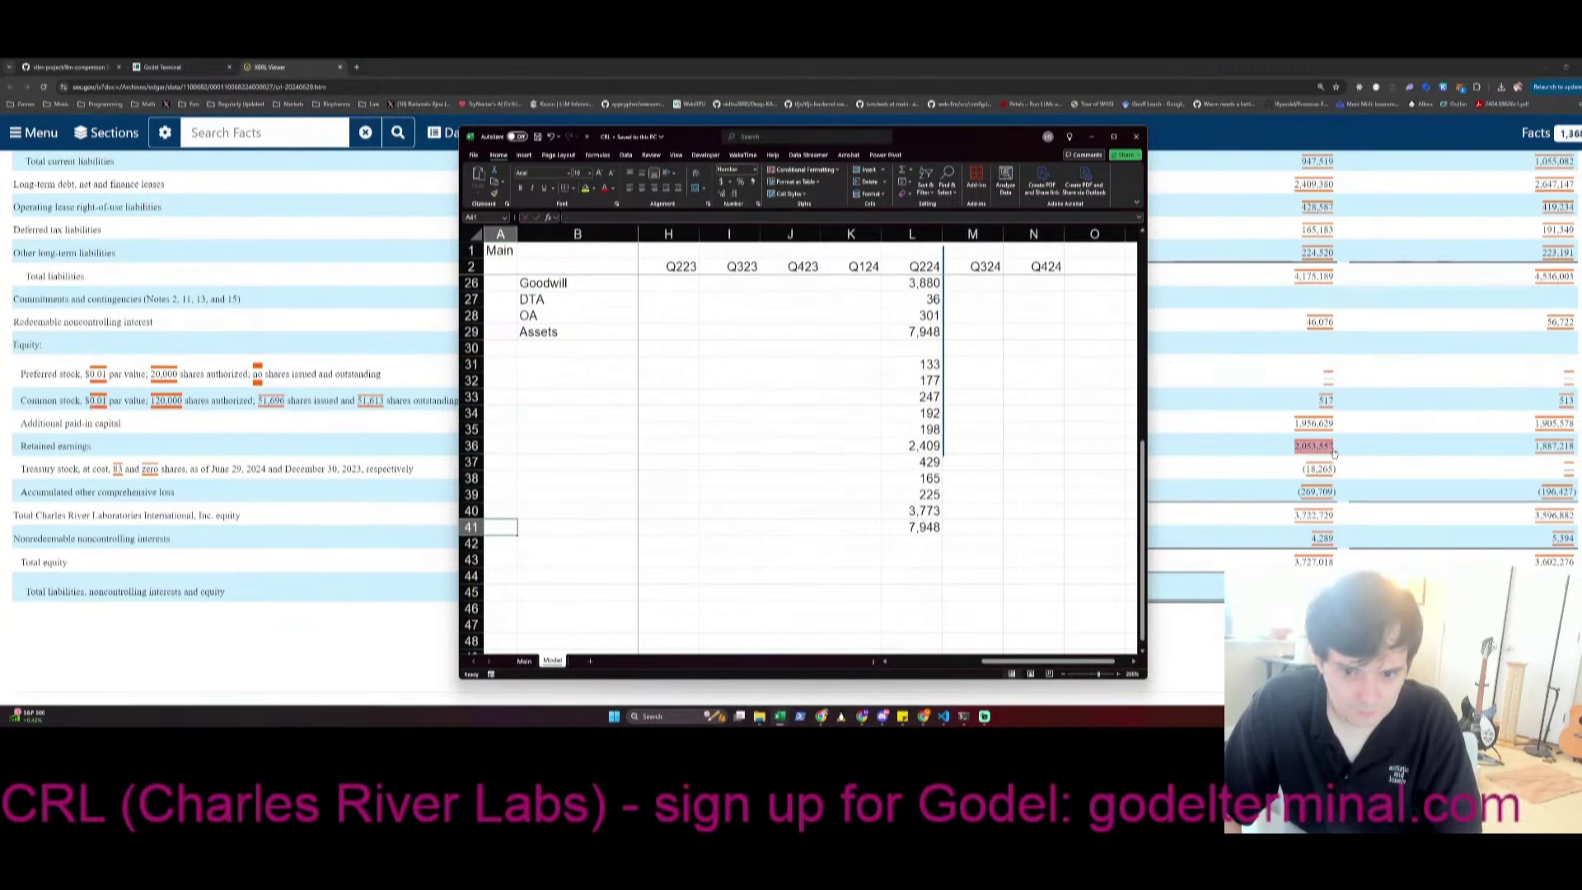
# Extend the vertical divider line beside the Q224 column down to about row 48 and label B41 as L+SE
pyautogui.press('Right')
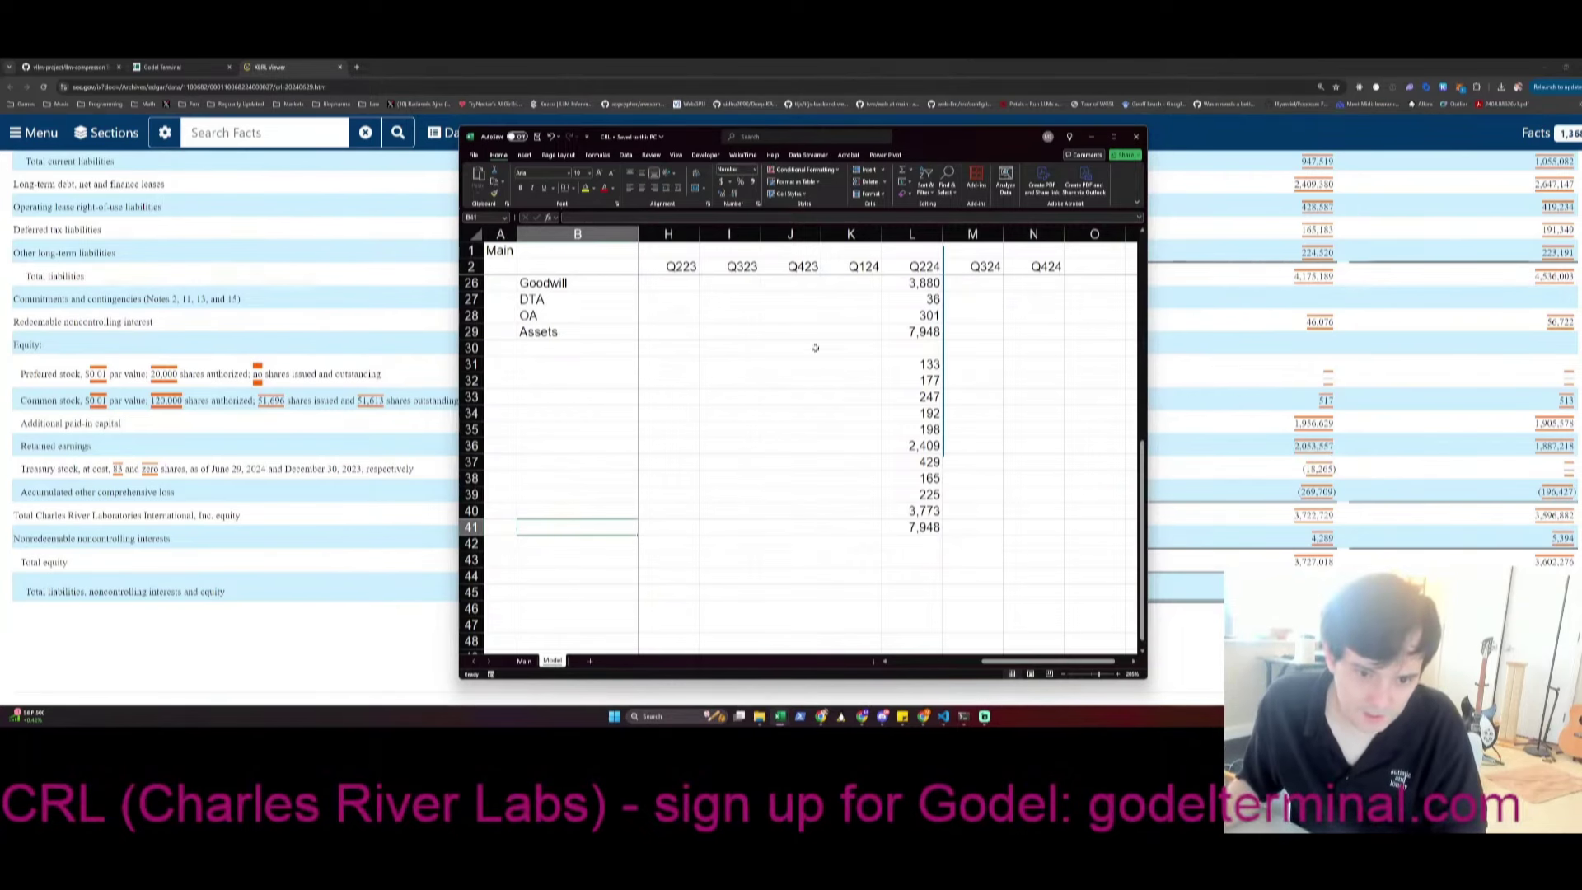
pyautogui.click(943, 412)
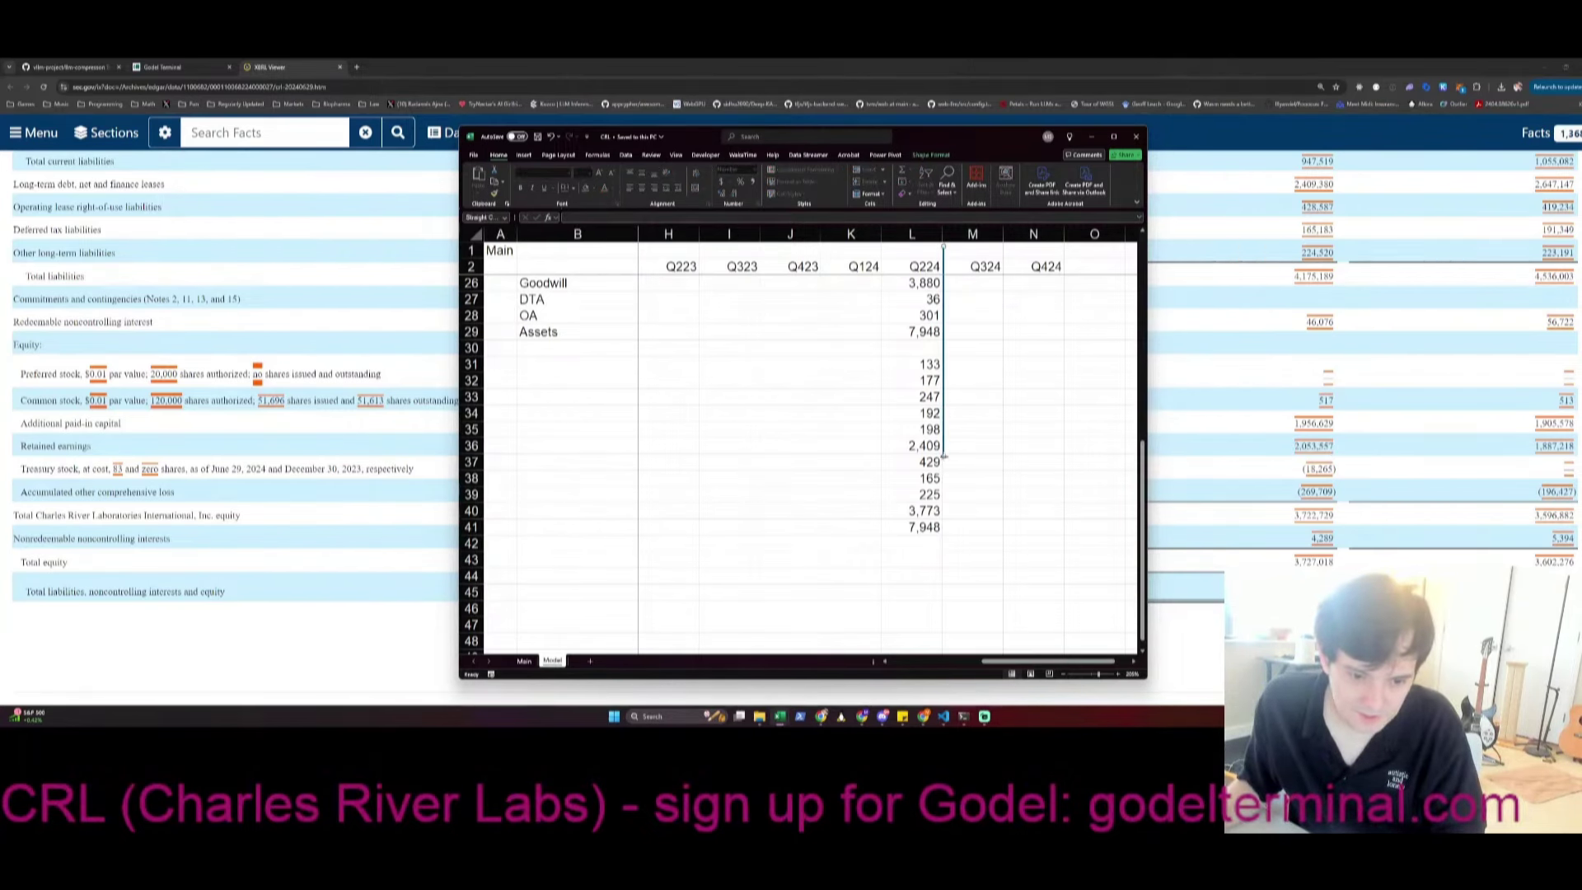
pyautogui.moveTo(944, 455); pyautogui.dragTo(943, 655)
pyautogui.press('Escape')
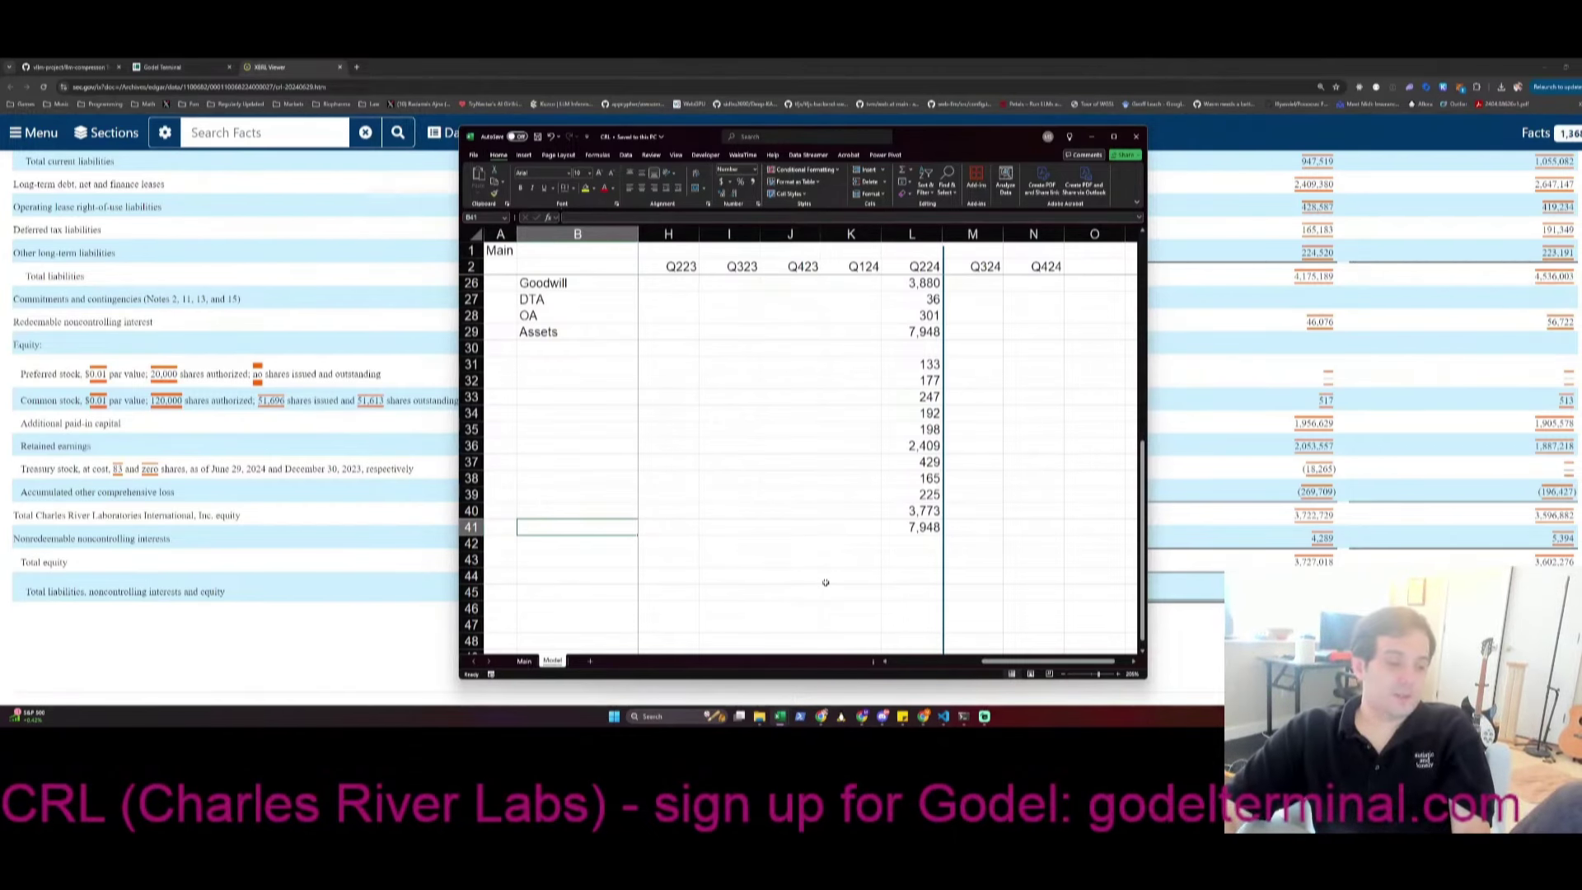
pyautogui.write('L+SE')
pyautogui.press('Up')
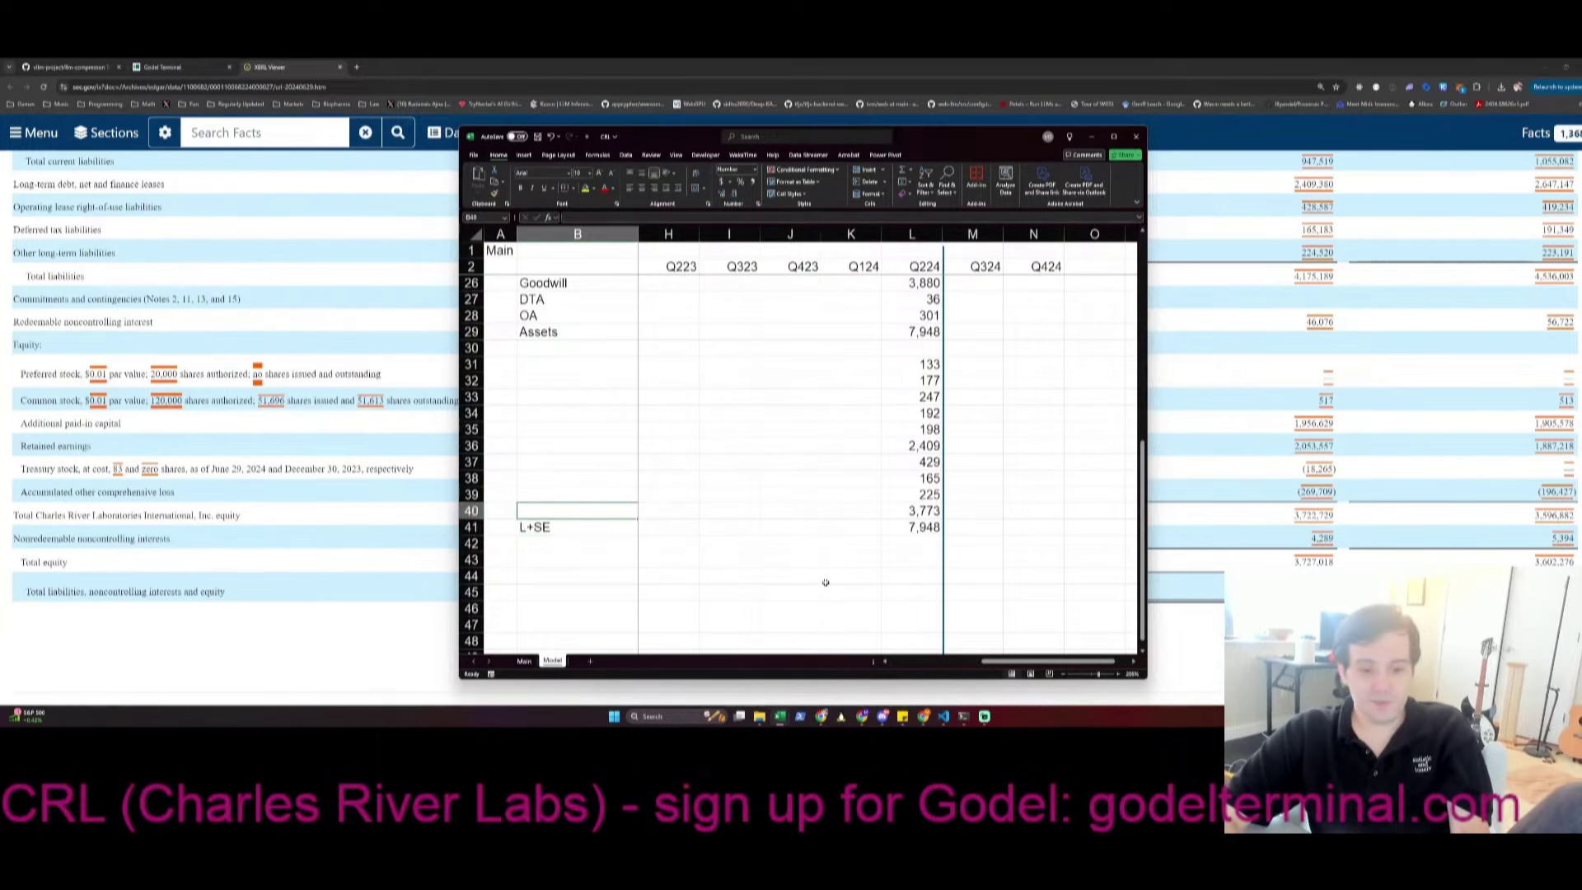
# Label the shareholders' equity line in B40 as SE
pyautogui.write('SE')
pyautogui.press('Up')
pyautogui.press('Up')
pyautogui.press('Up')
pyautogui.press('Up')
pyautogui.press('Up')
pyautogui.press('Up')
pyautogui.press('Up')
pyautogui.press('Up')
pyautogui.press('Up')
pyautogui.press('Up')
pyautogui.press('Down')
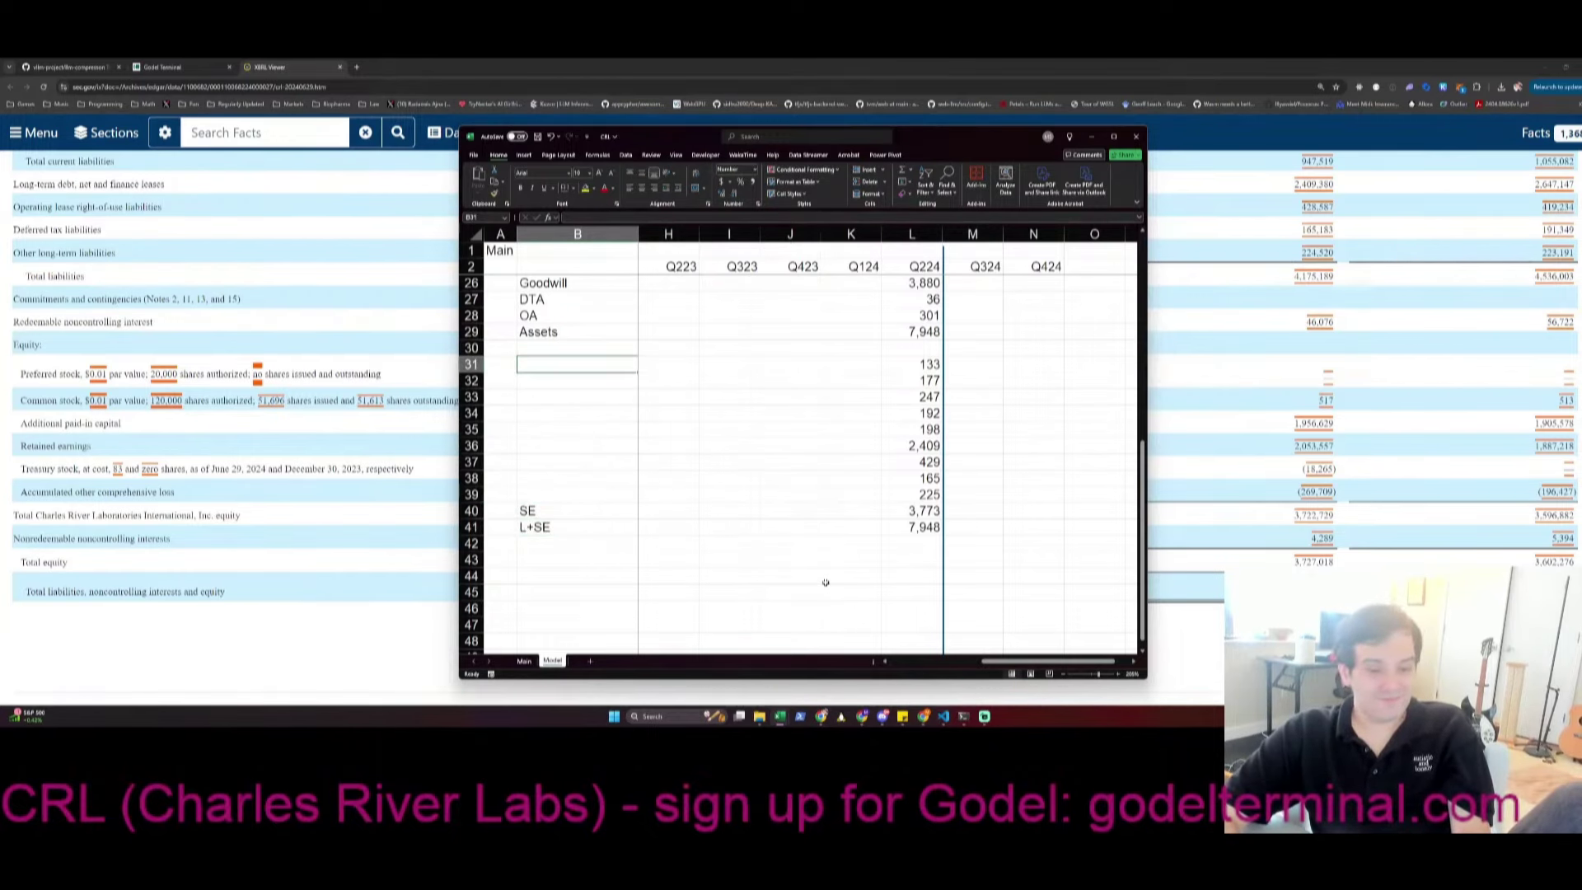
# Following the 10-Q balance sheet, label the liability lines in B31:B33 as AP, Accrued Compensation and DR
pyautogui.hotkey('ctrl', 'Right')
pyautogui.hotkey('ctrl', 'Left')
pyautogui.hotkey('alt', 'Tab')
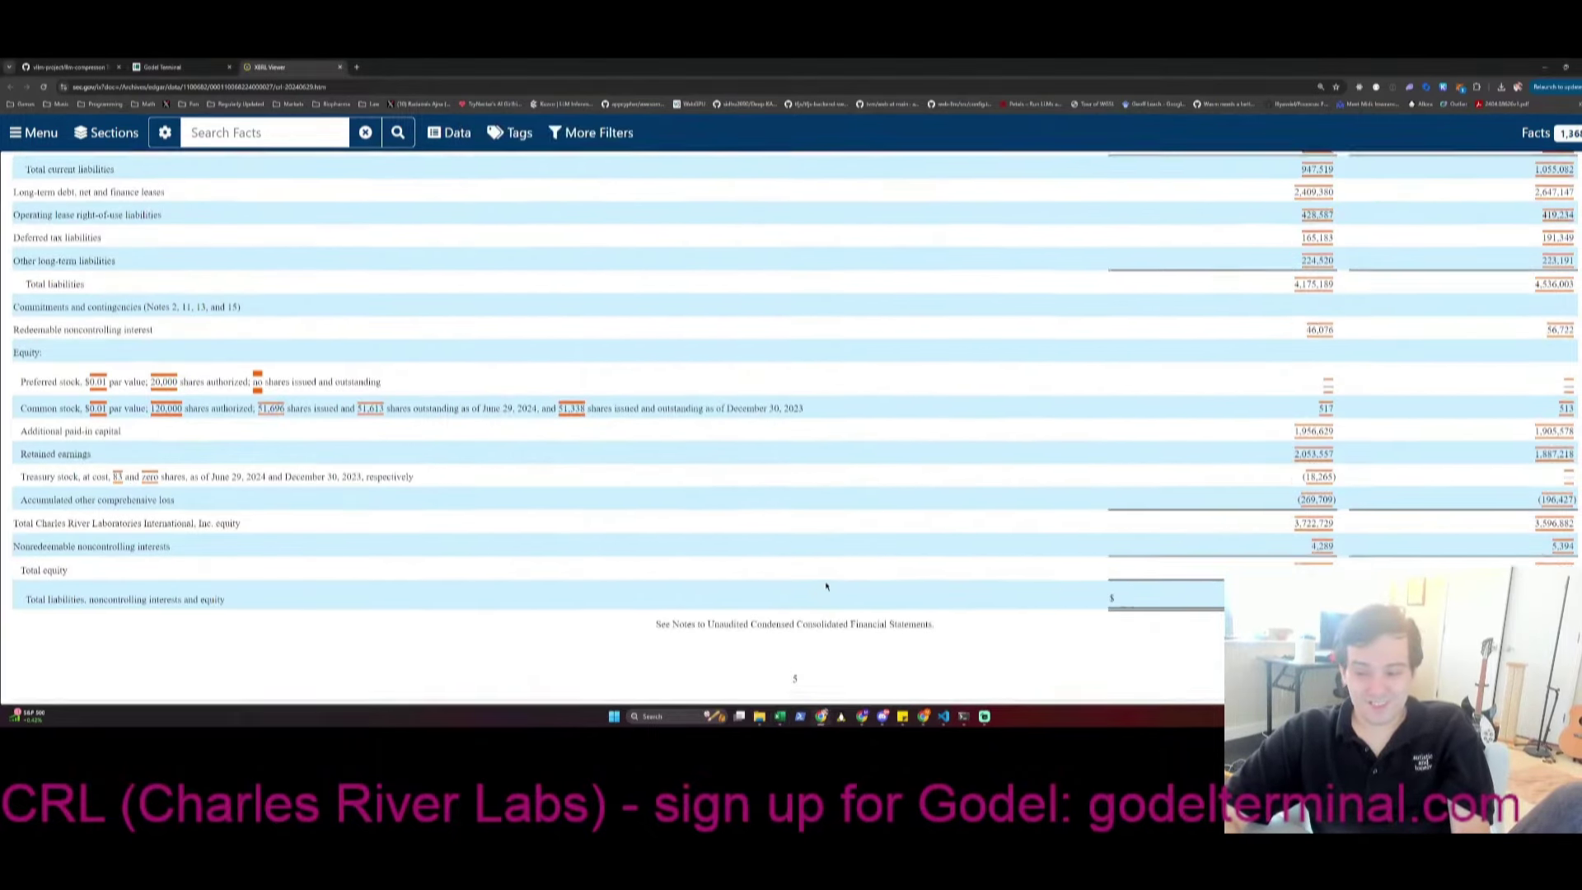
pyautogui.scroll(1, 826, 586)
pyautogui.scroll(2, 826, 587)
pyautogui.hotkey('alt', 'Tab')
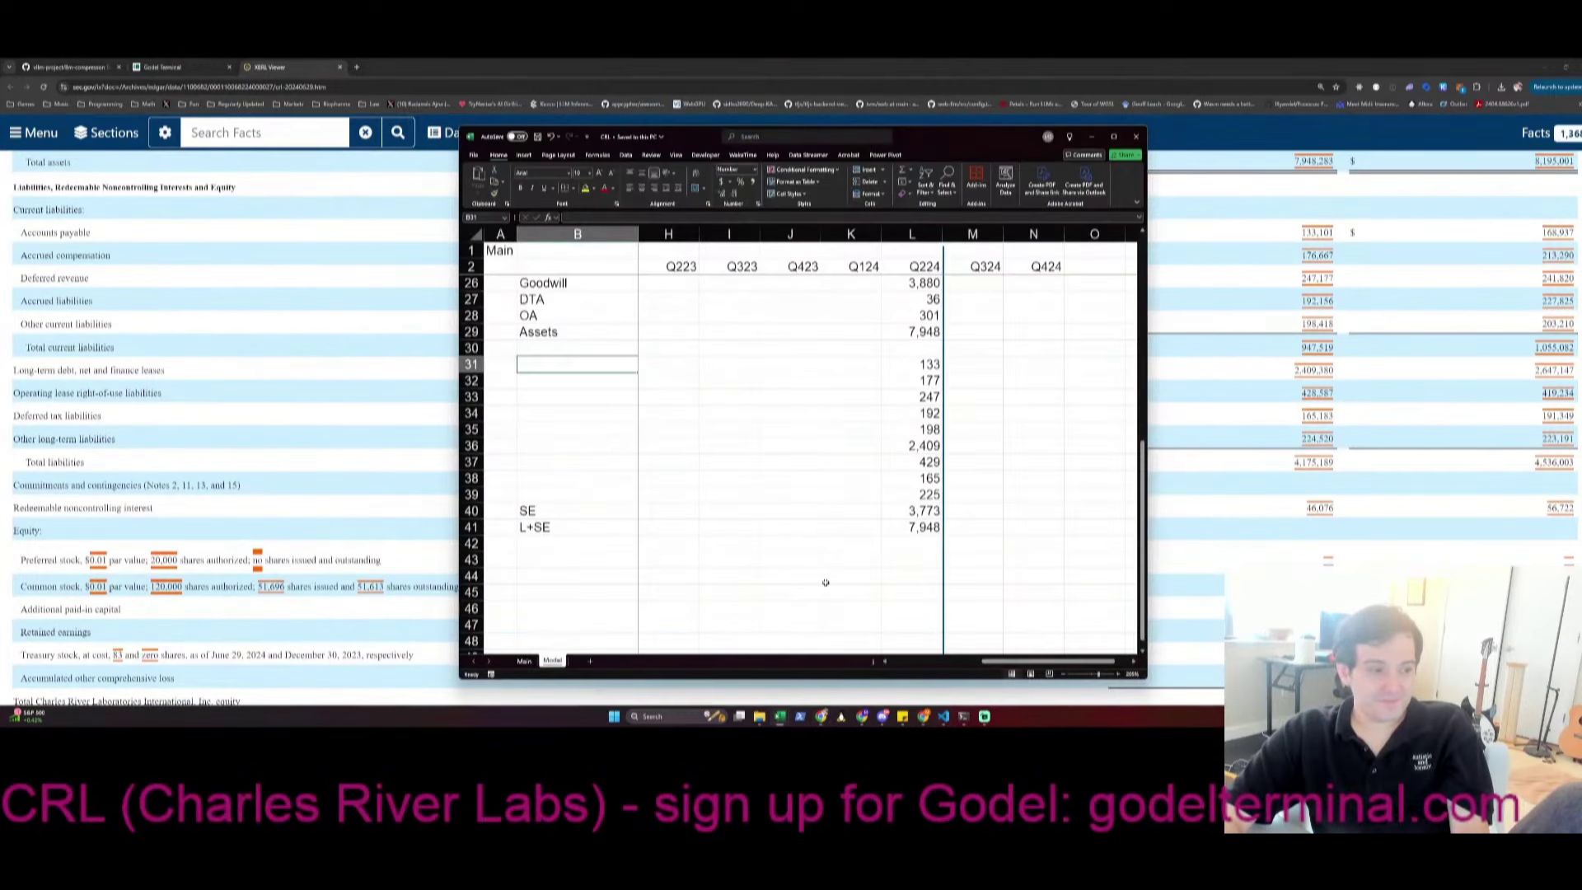
pyautogui.press('Down')
pyautogui.write('Accrued Co')
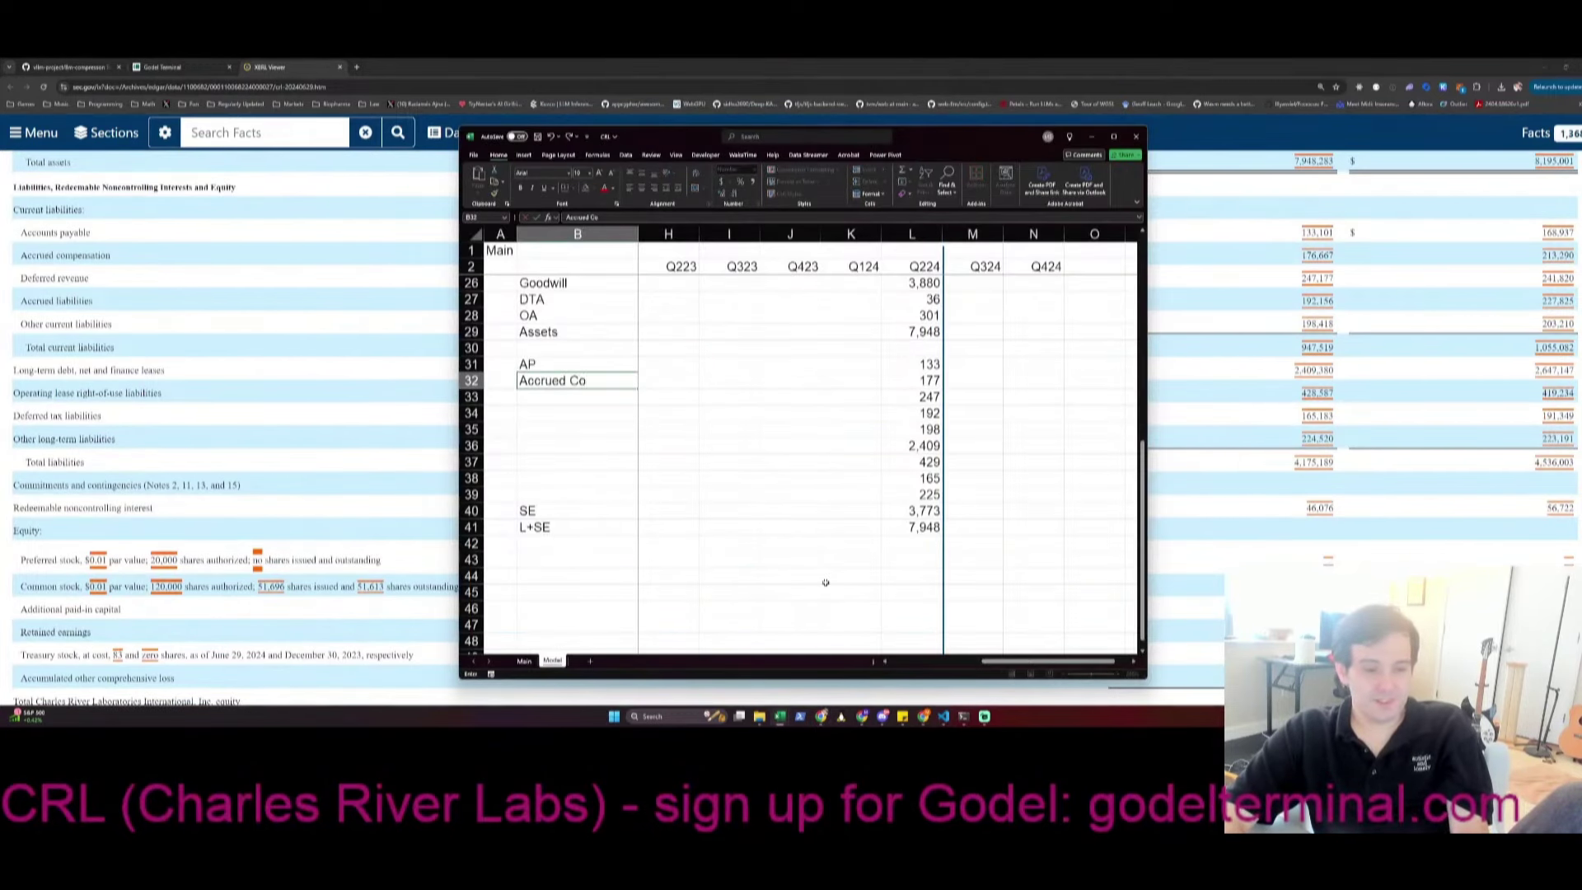
pyautogui.write('mpensation')
pyautogui.press('Return')
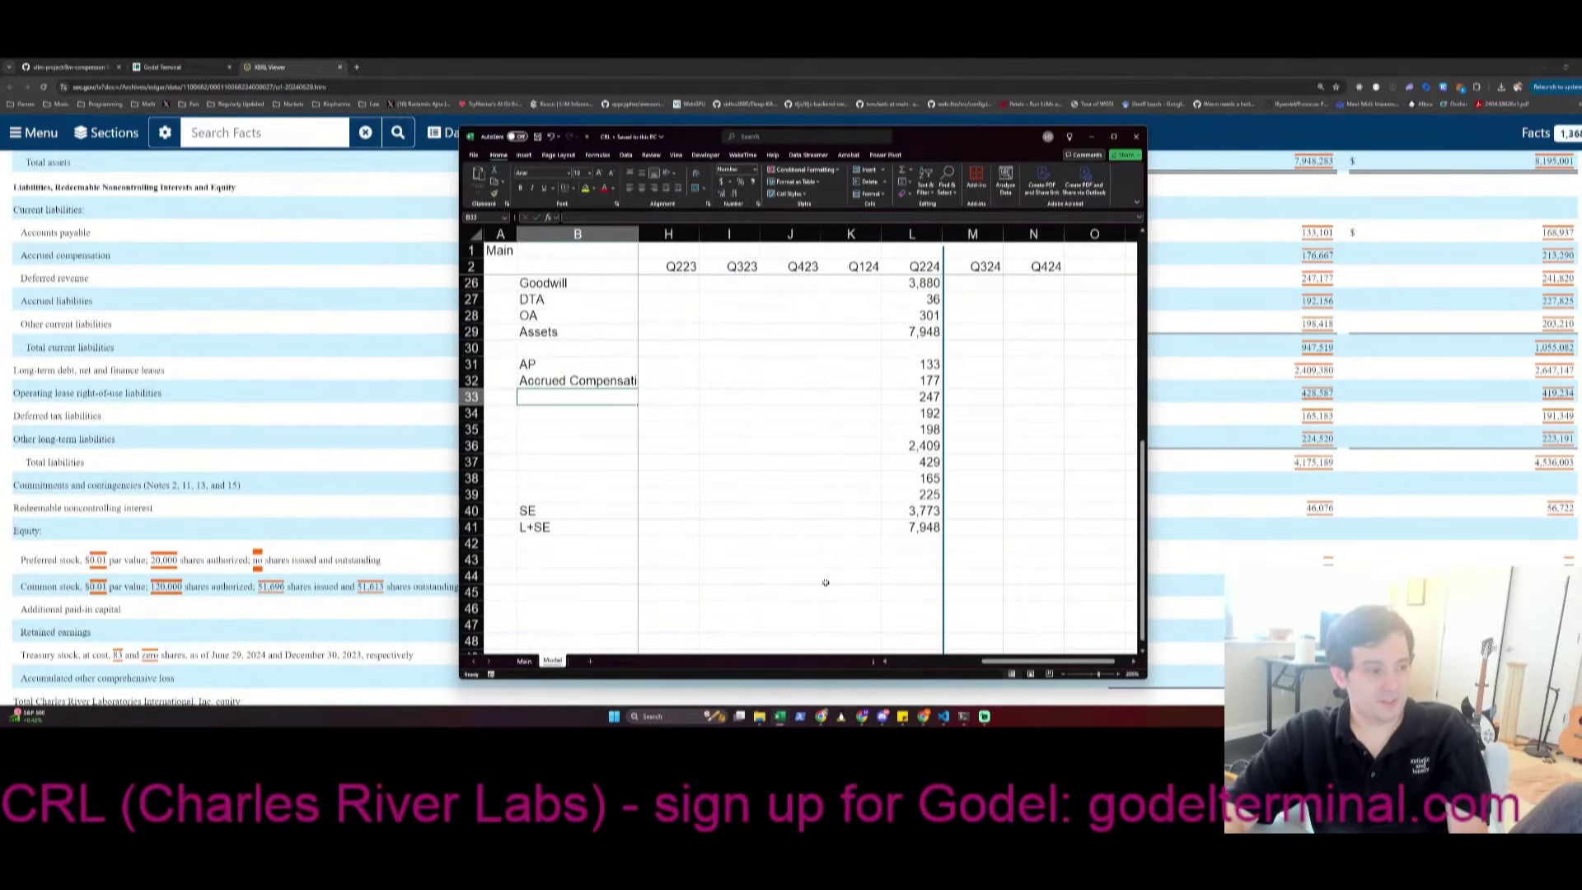
pyautogui.write('DR')
pyautogui.press('Return')
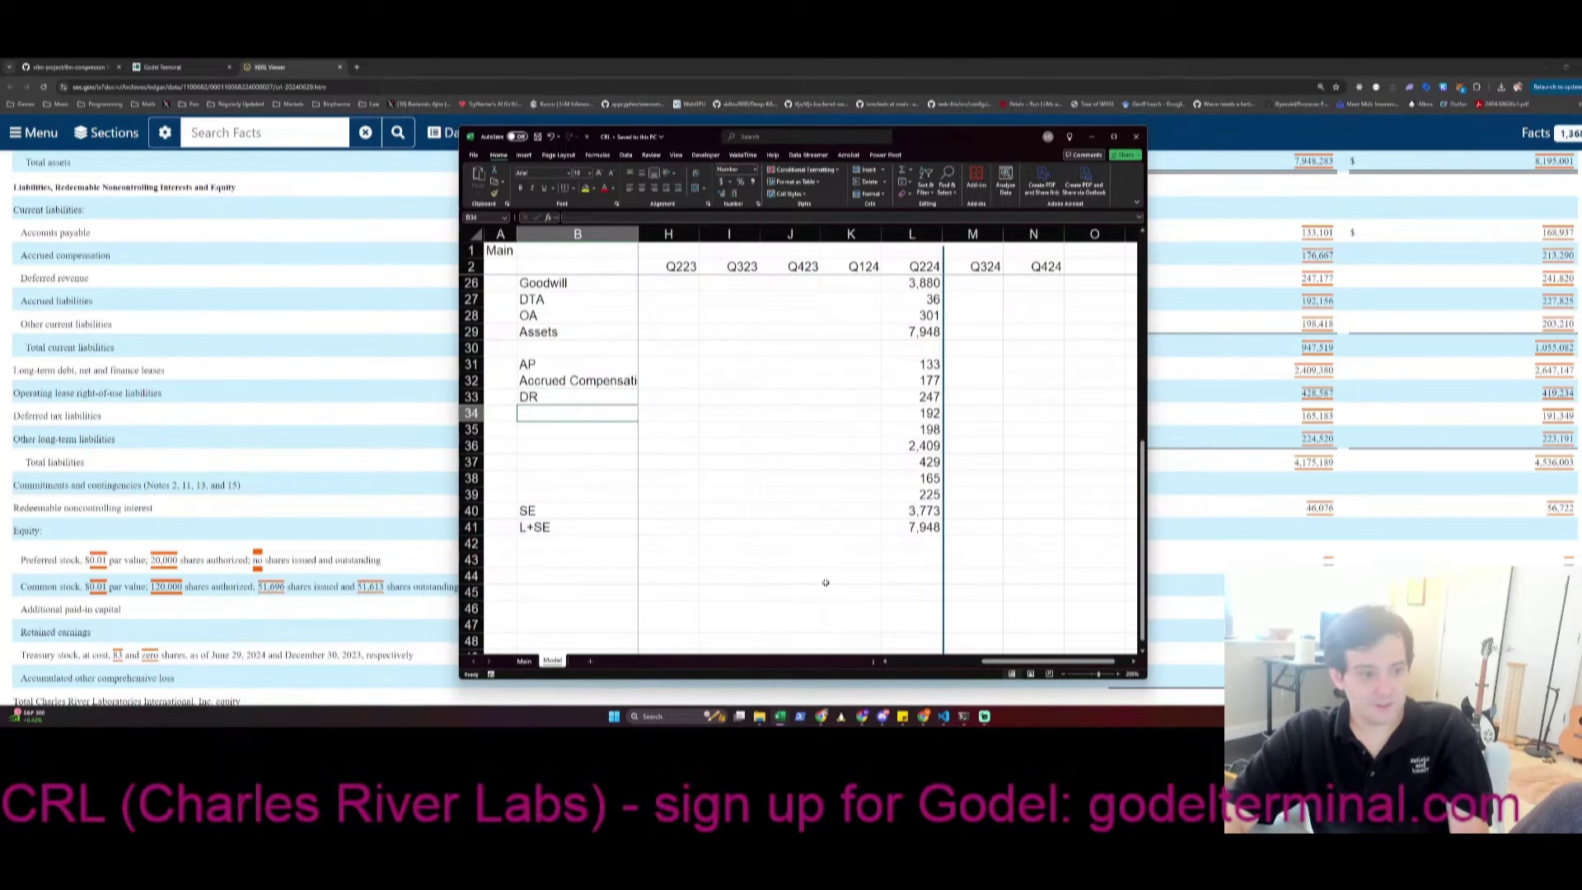
# Label B34, B35 and B36 as Accrued Liabilities, OCL and Debt
pyautogui.write('Accrued')
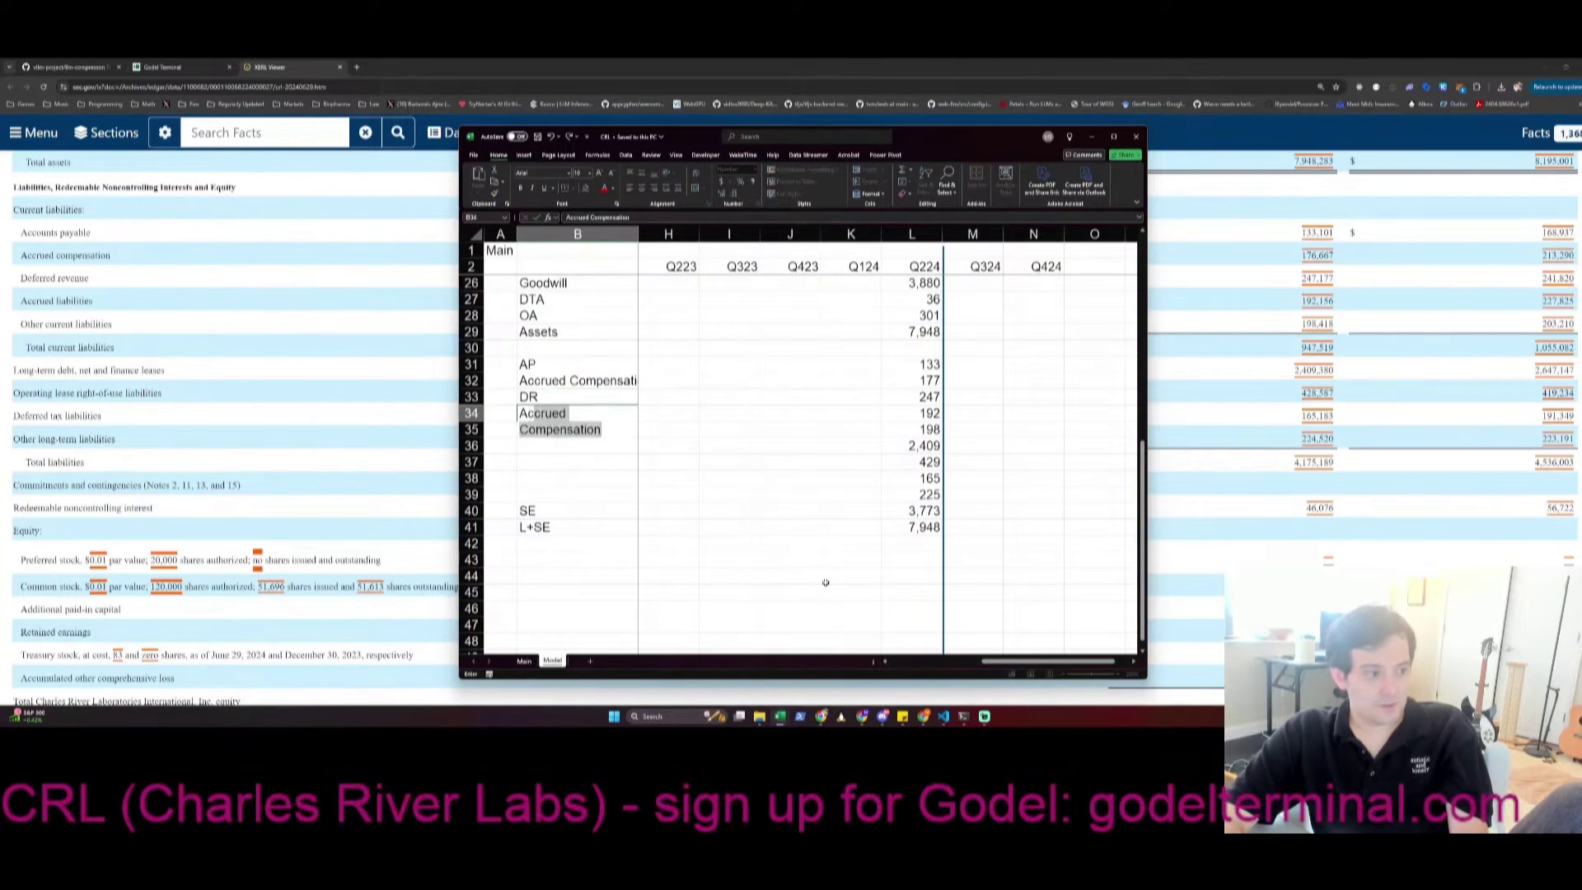
pyautogui.write(' Liabilities')
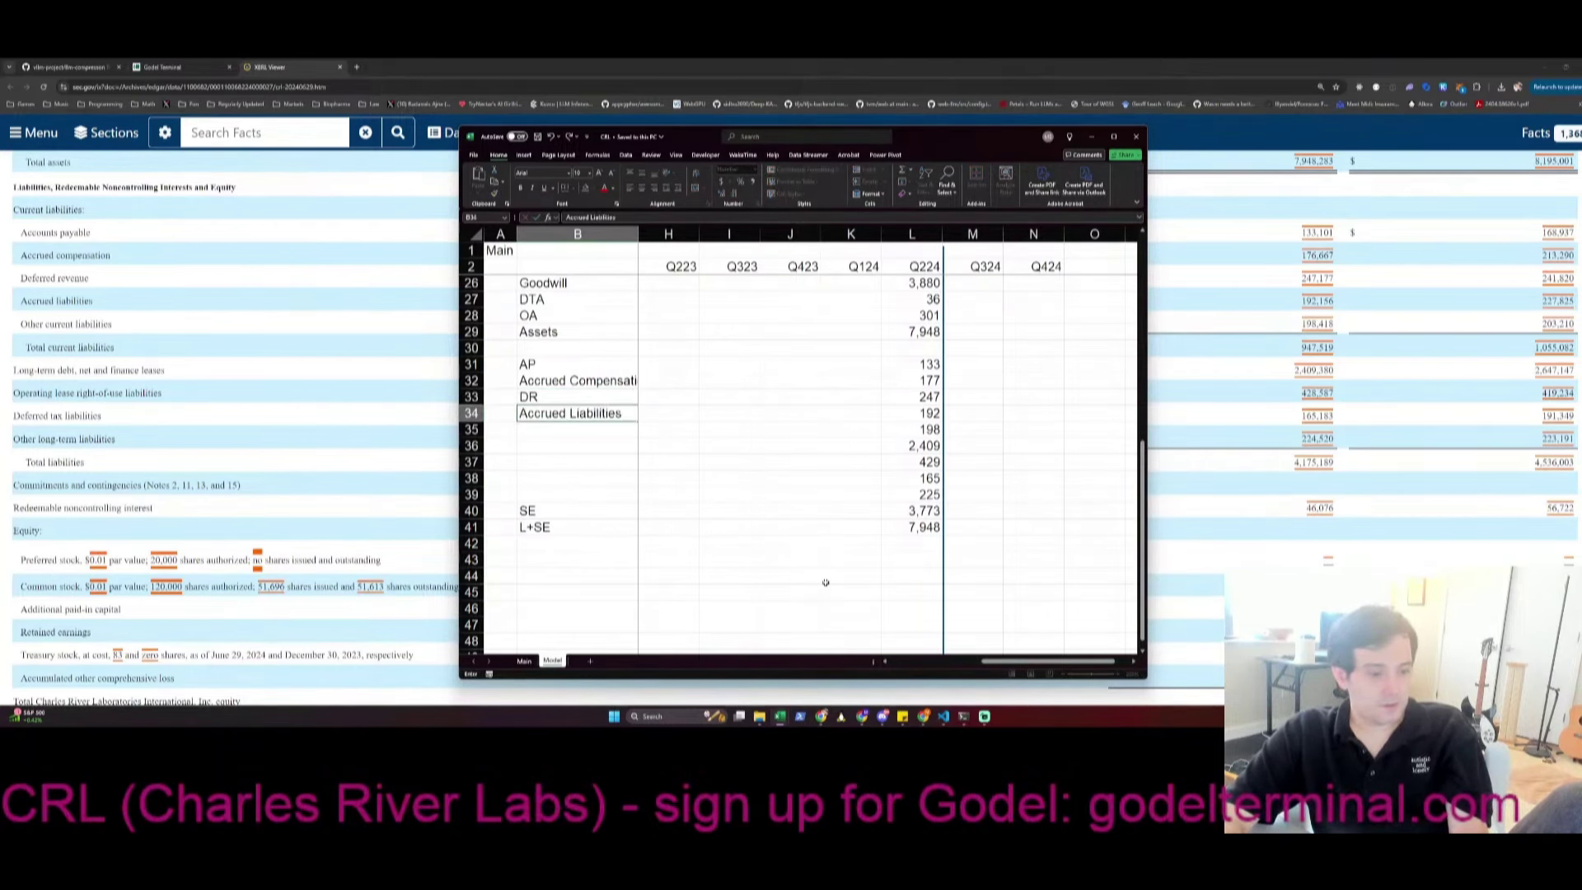
pyautogui.press('Return')
pyautogui.write('OCL')
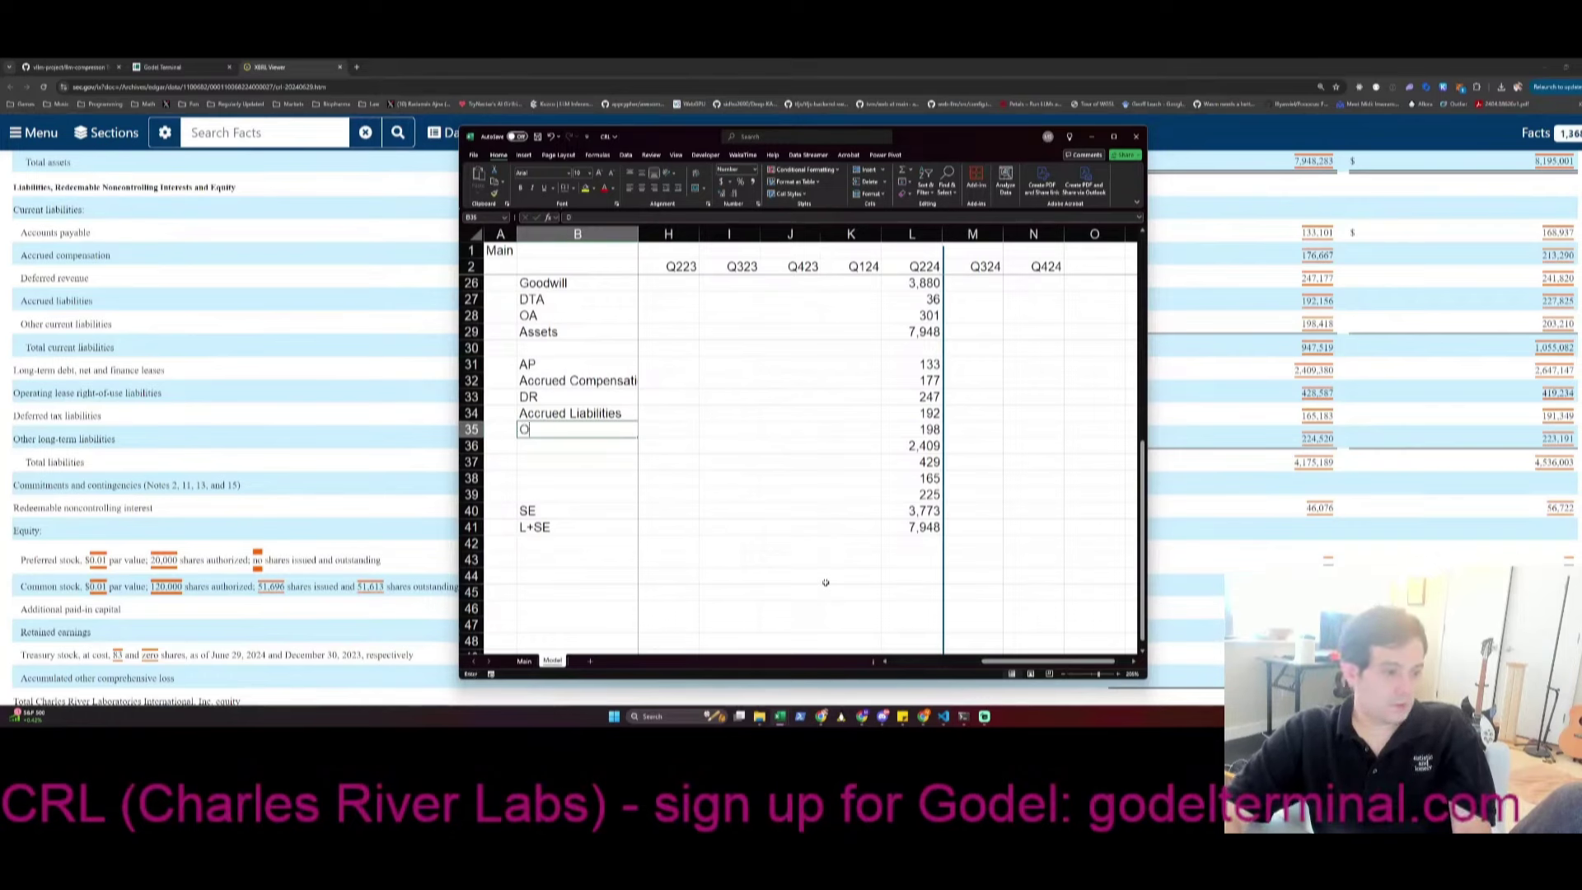
pyautogui.press('Return')
pyautogui.write('Debt')
pyautogui.press('Return')
# Label the remaining liability lines in B37, B38 and B39 as Lease, DT and OLTL
pyautogui.write('L')
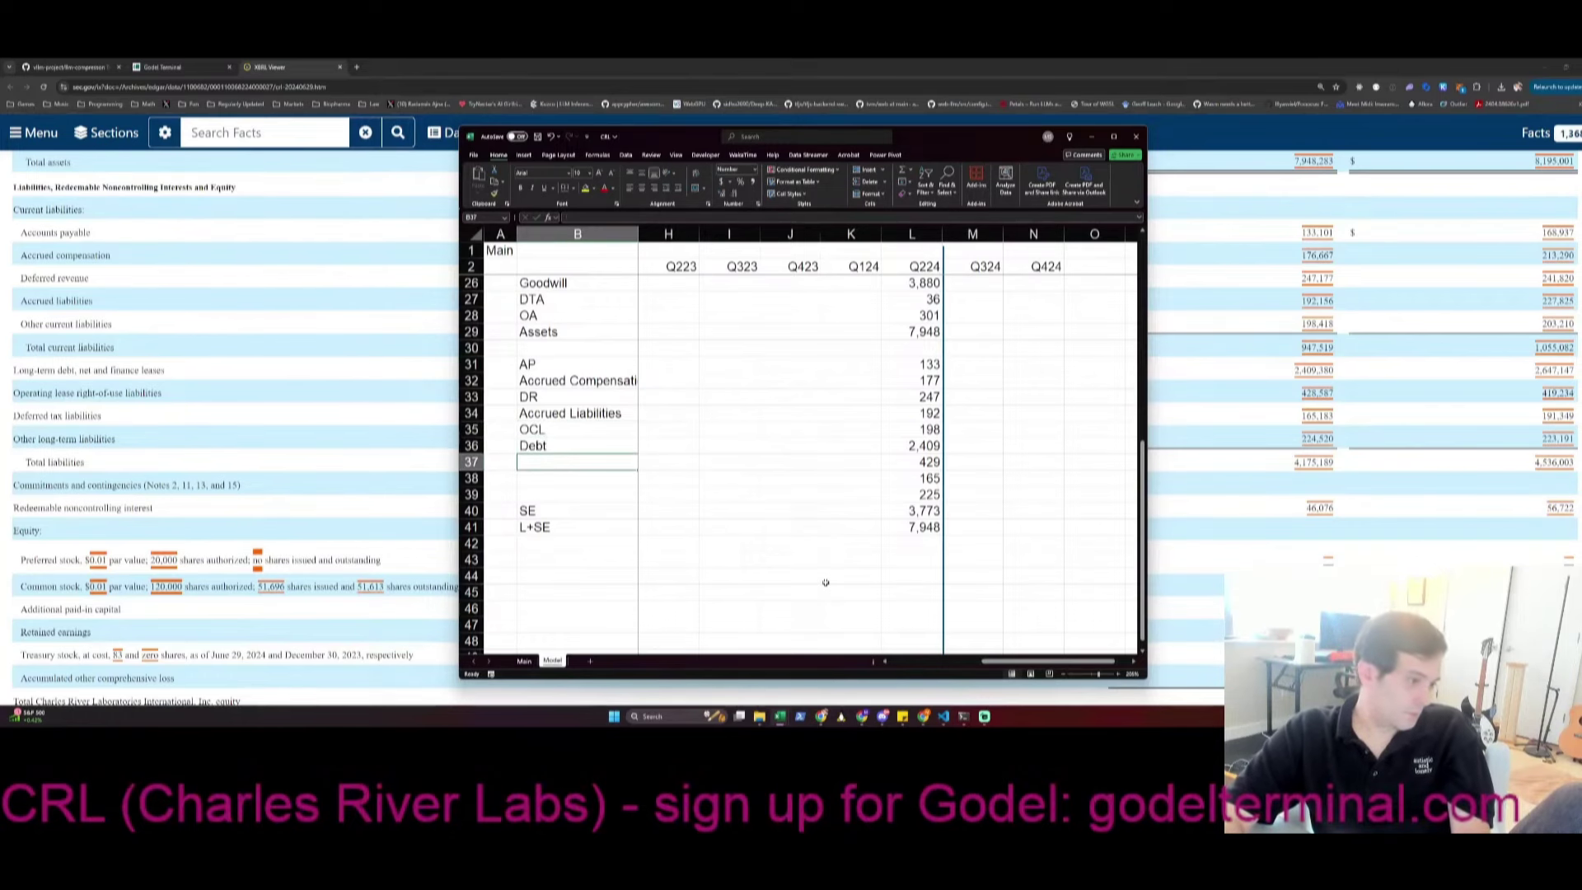
pyautogui.write('ease')
pyautogui.press('Return')
pyautogui.write('DT')
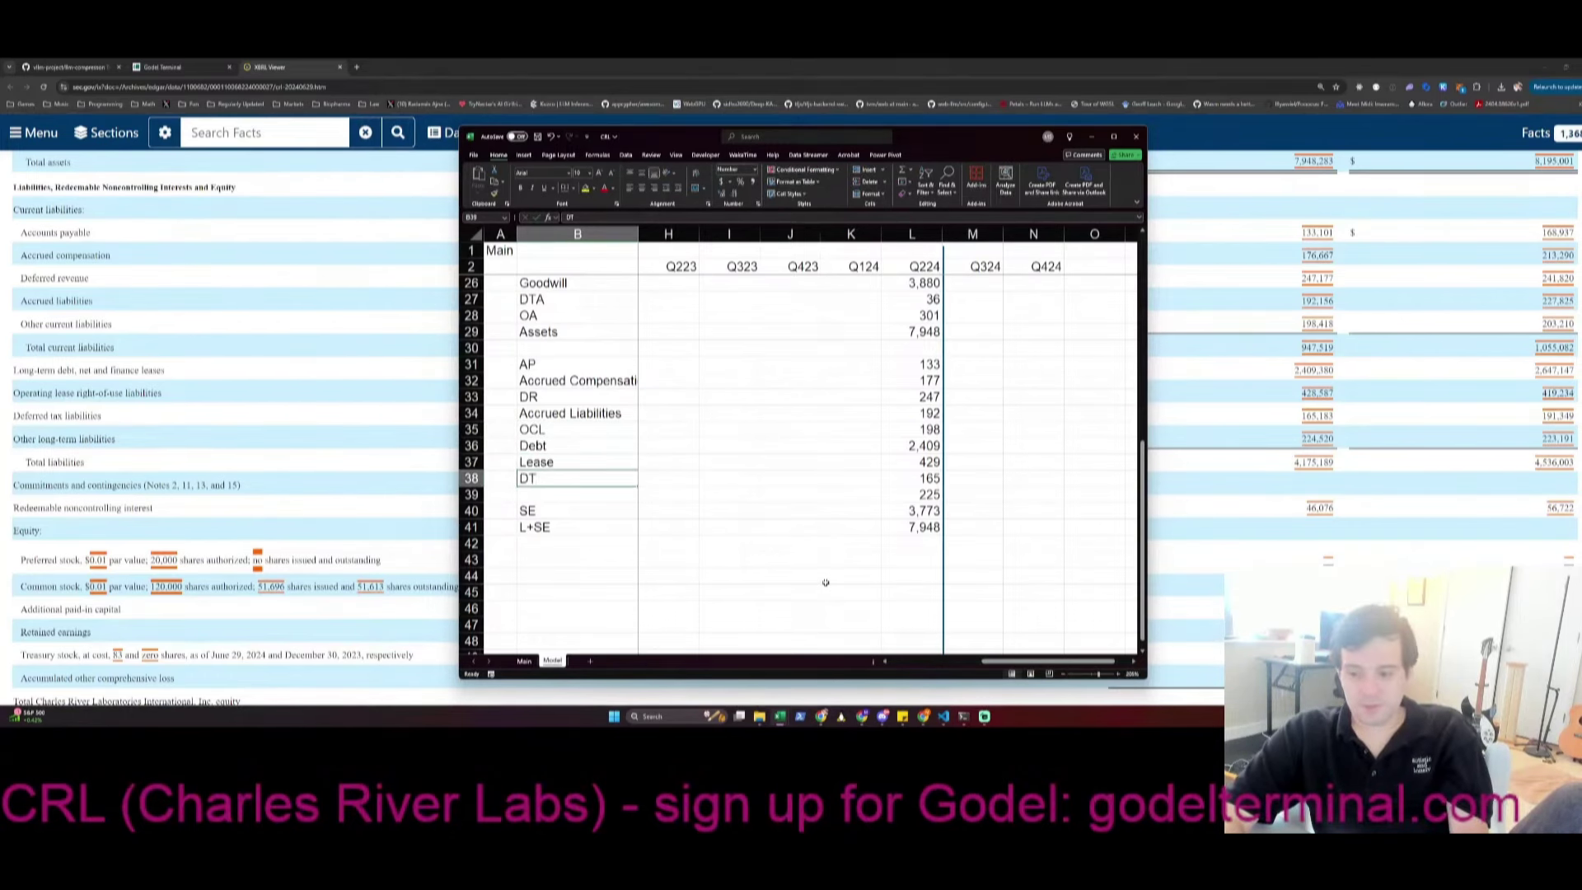
pyautogui.press('Return')
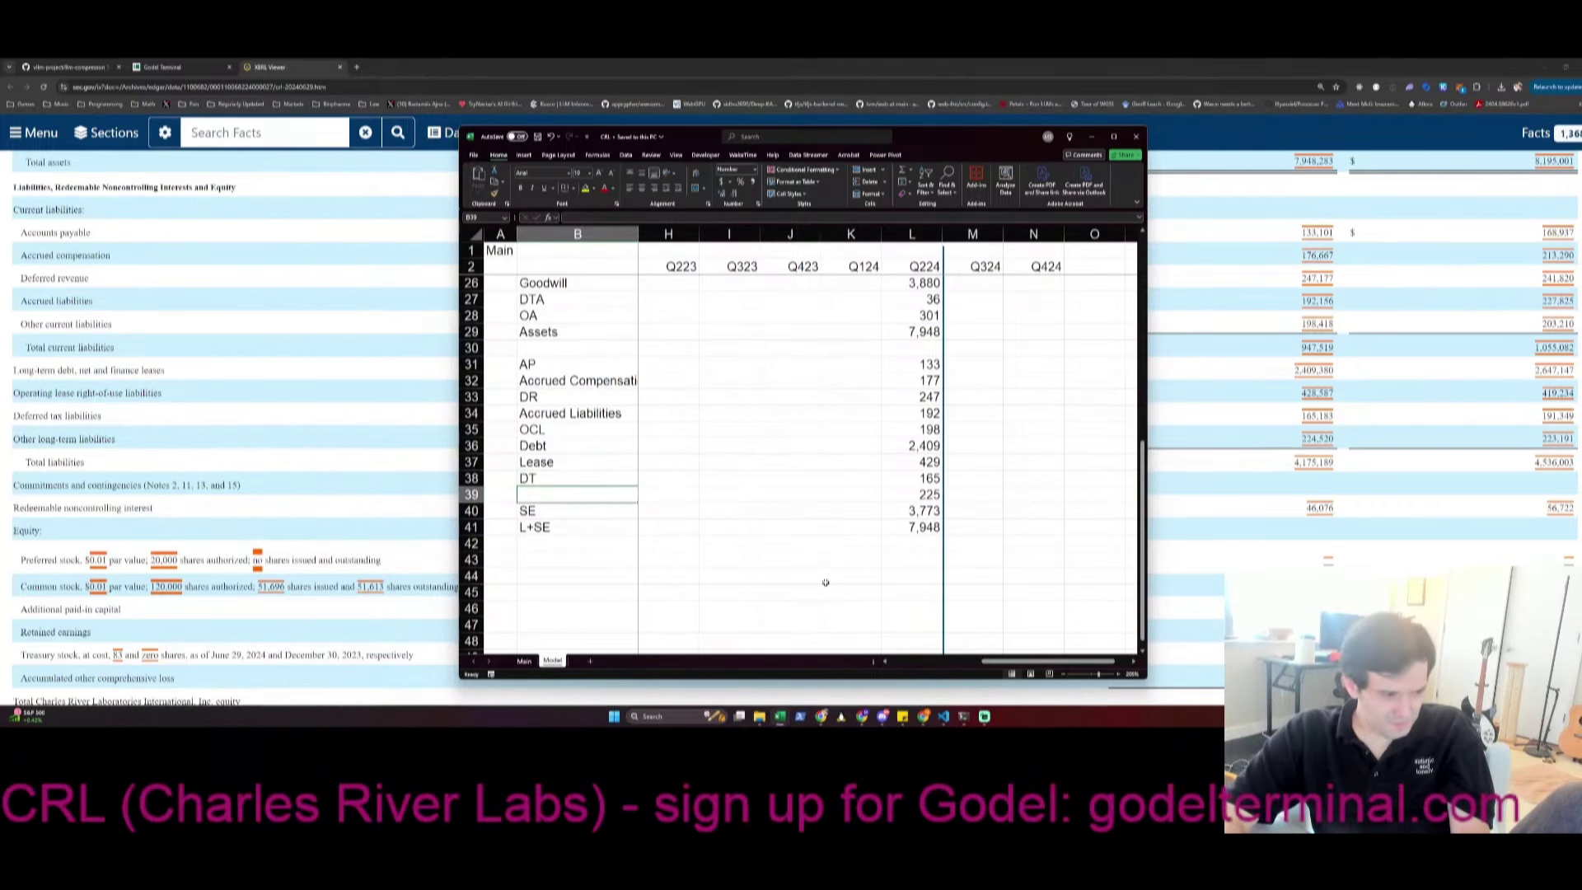
pyautogui.write('OLTL')
pyautogui.press('Right')
pyautogui.press('Right')
pyautogui.press('Right')
pyautogui.press('Right')
pyautogui.press('Right')
pyautogui.press('Right')
pyautogui.press('Right')
pyautogui.press('Right')
pyautogui.press('Right')
pyautogui.press('Right')
pyautogui.press('Right')
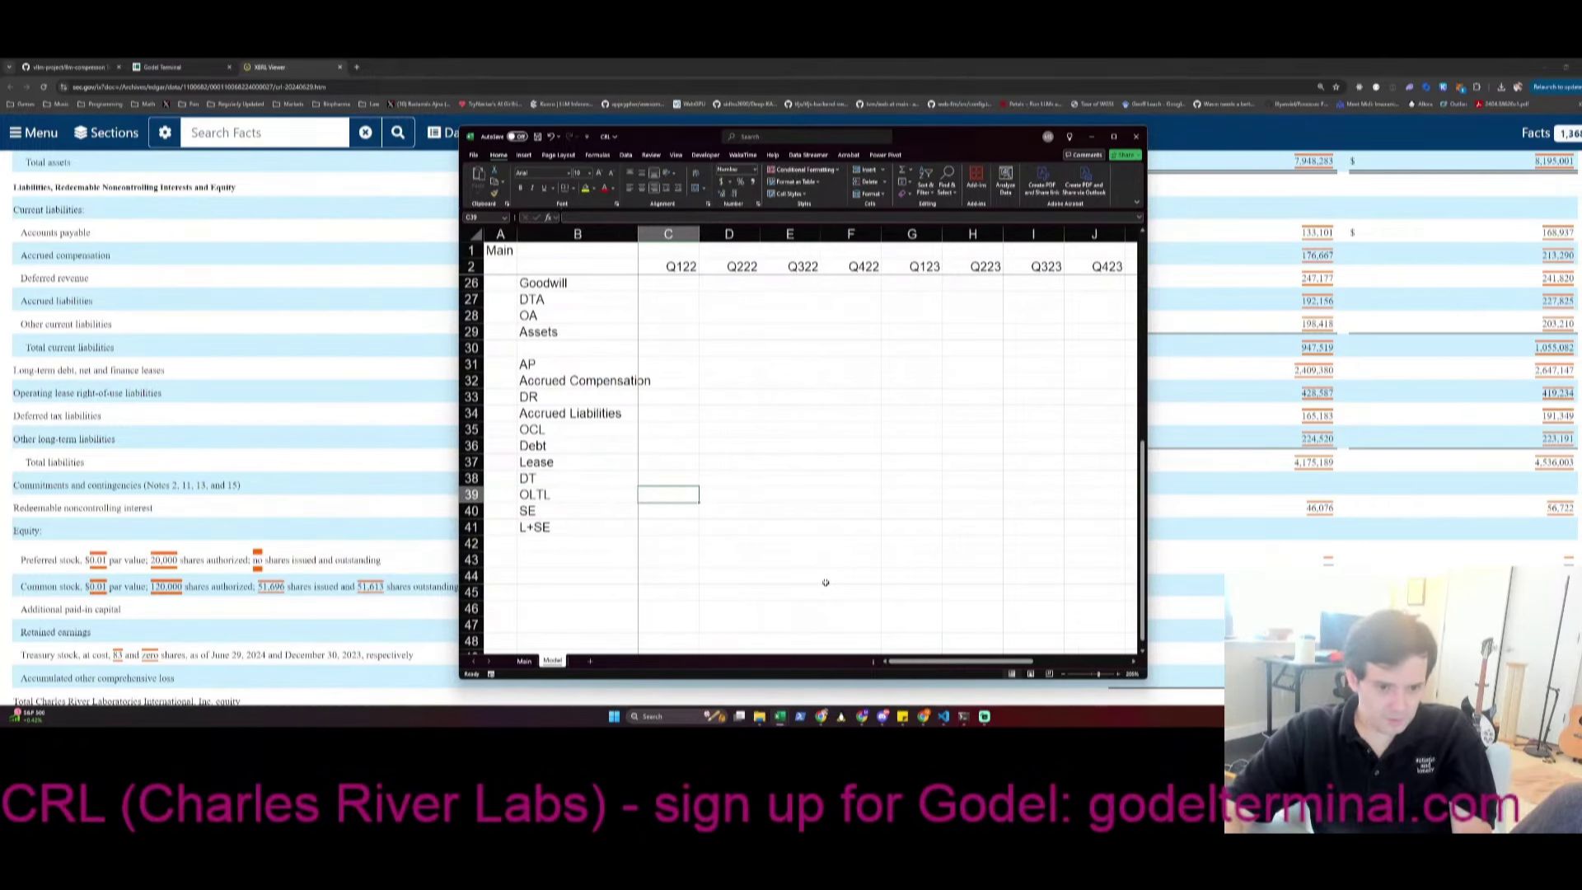
pyautogui.press('Right')
pyautogui.press('Right')
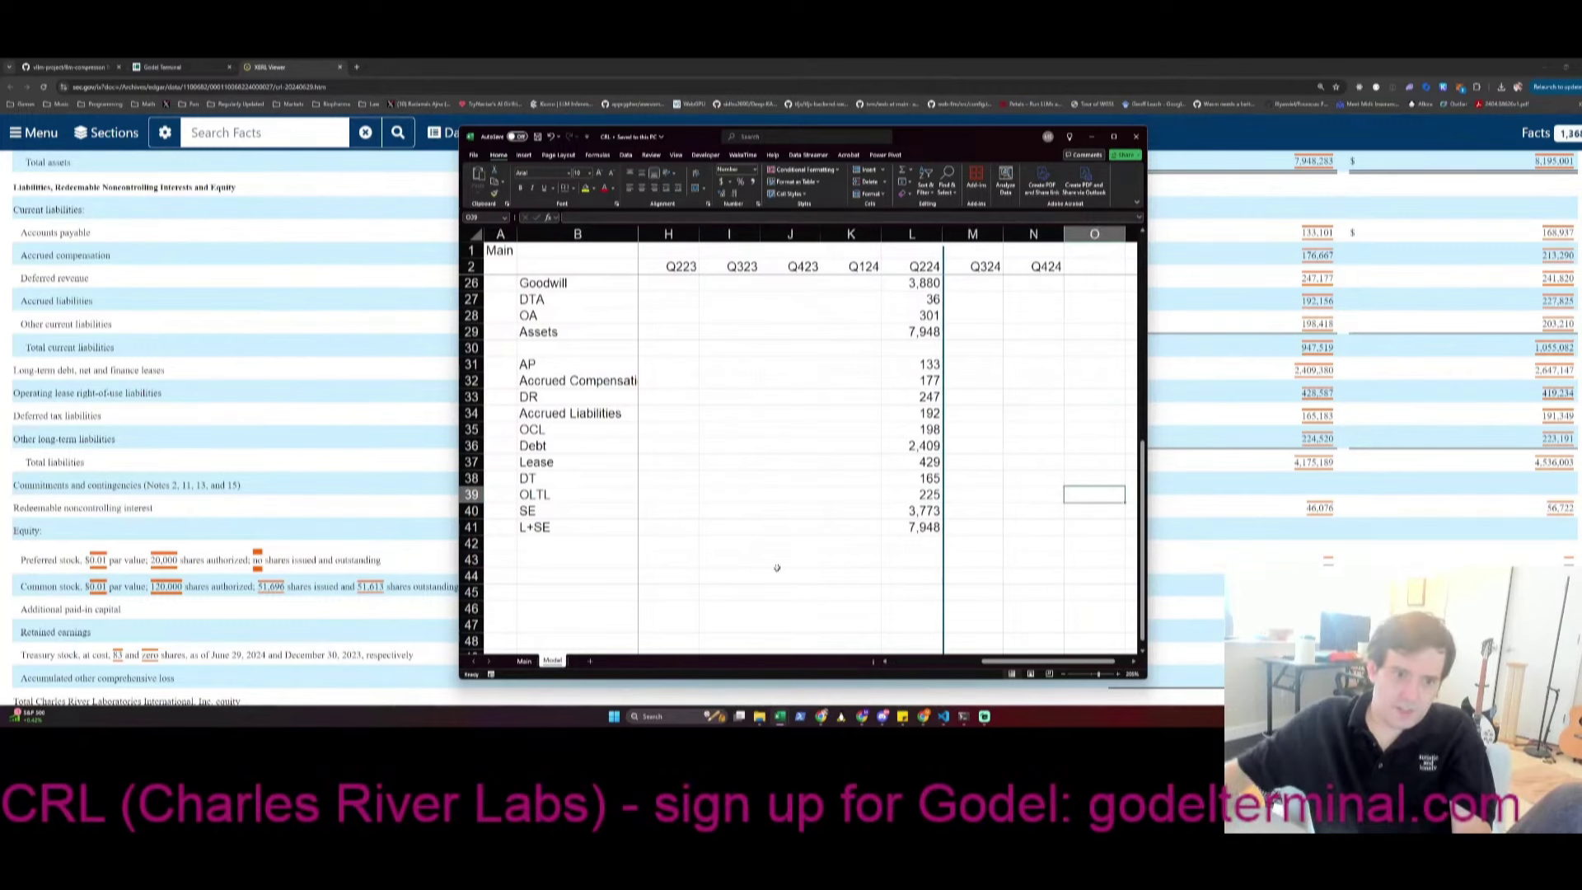
# Widen column B so the Accrued Compensation label fits
pyautogui.click(587, 363)
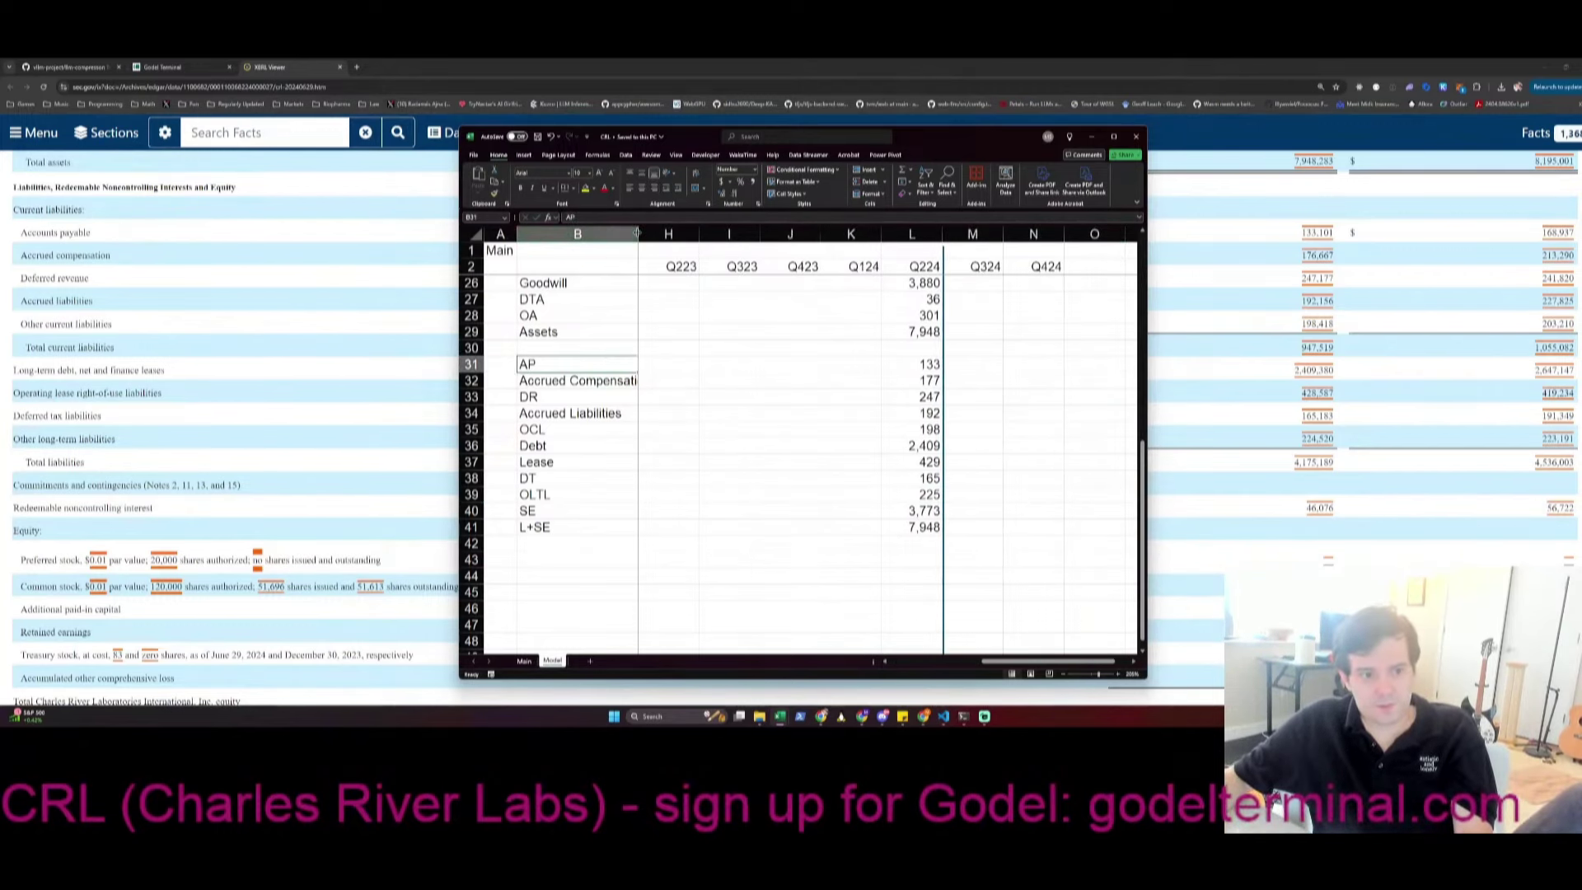
pyautogui.moveTo(638, 234); pyautogui.dragTo(658, 234)
pyautogui.click(912, 370)
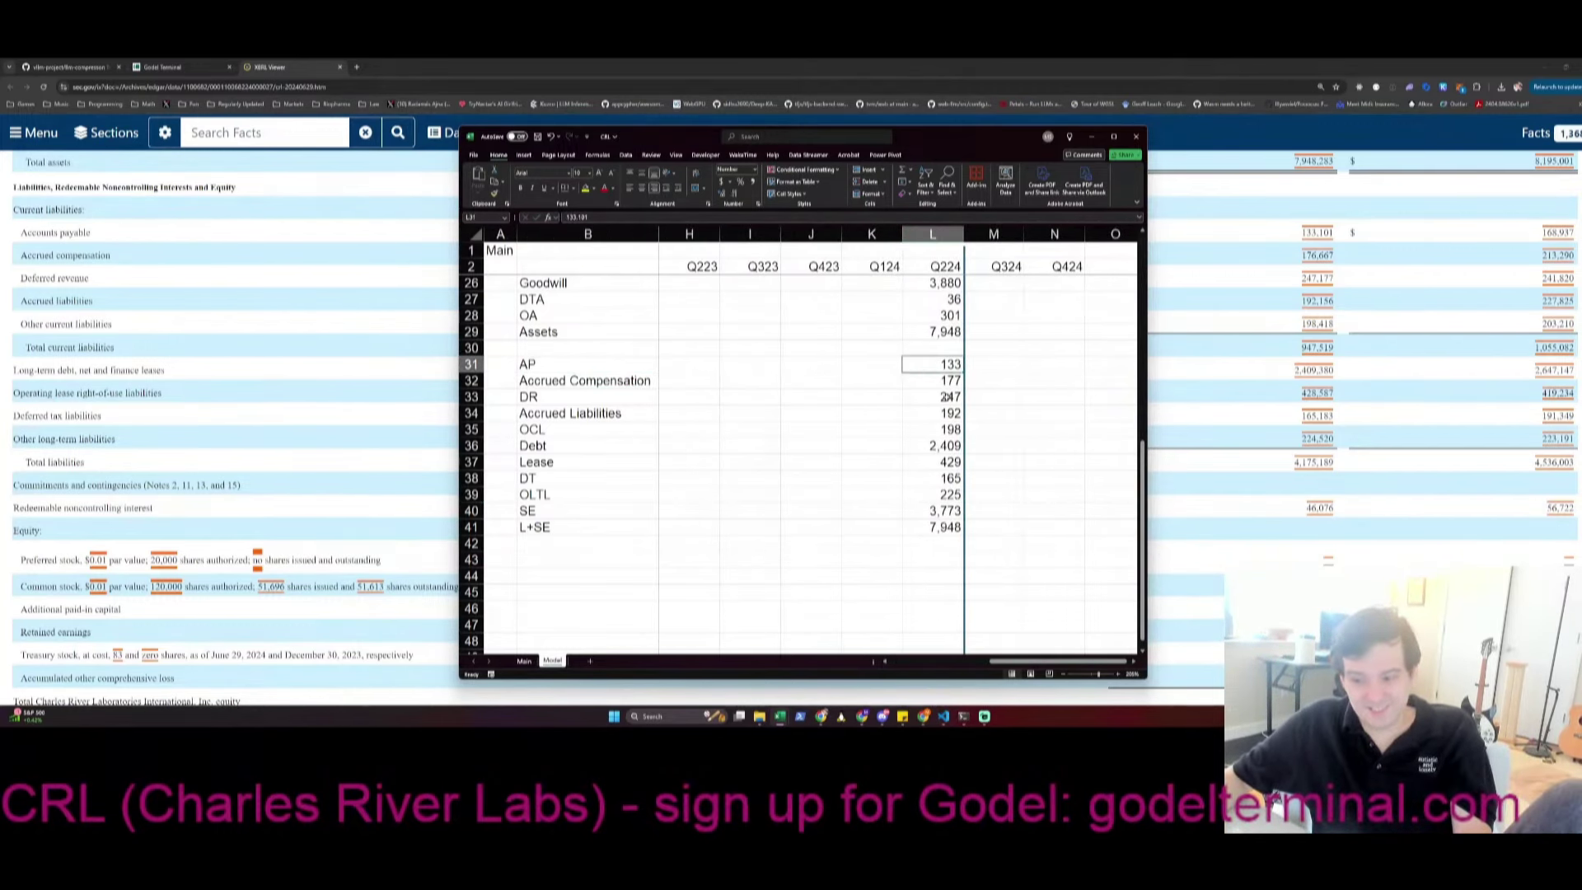
# Insert a blank row directly above the Cash line of the balance sheet
pyautogui.scroll(8, 916, 346)
pyautogui.click(943, 297)
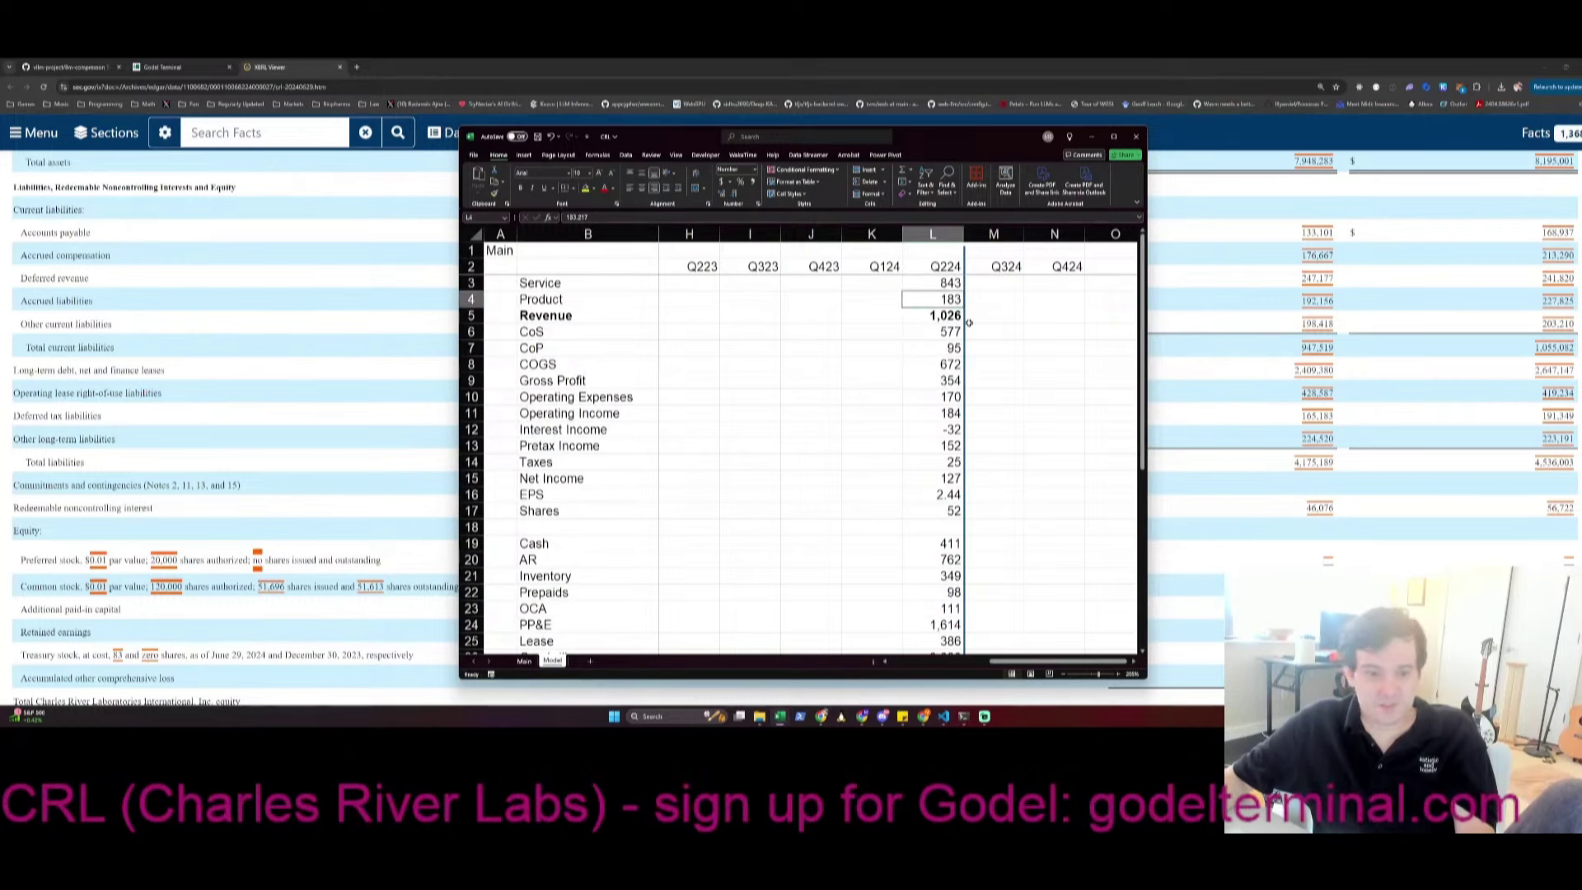
pyautogui.hotkey('ctrl', 'Down')
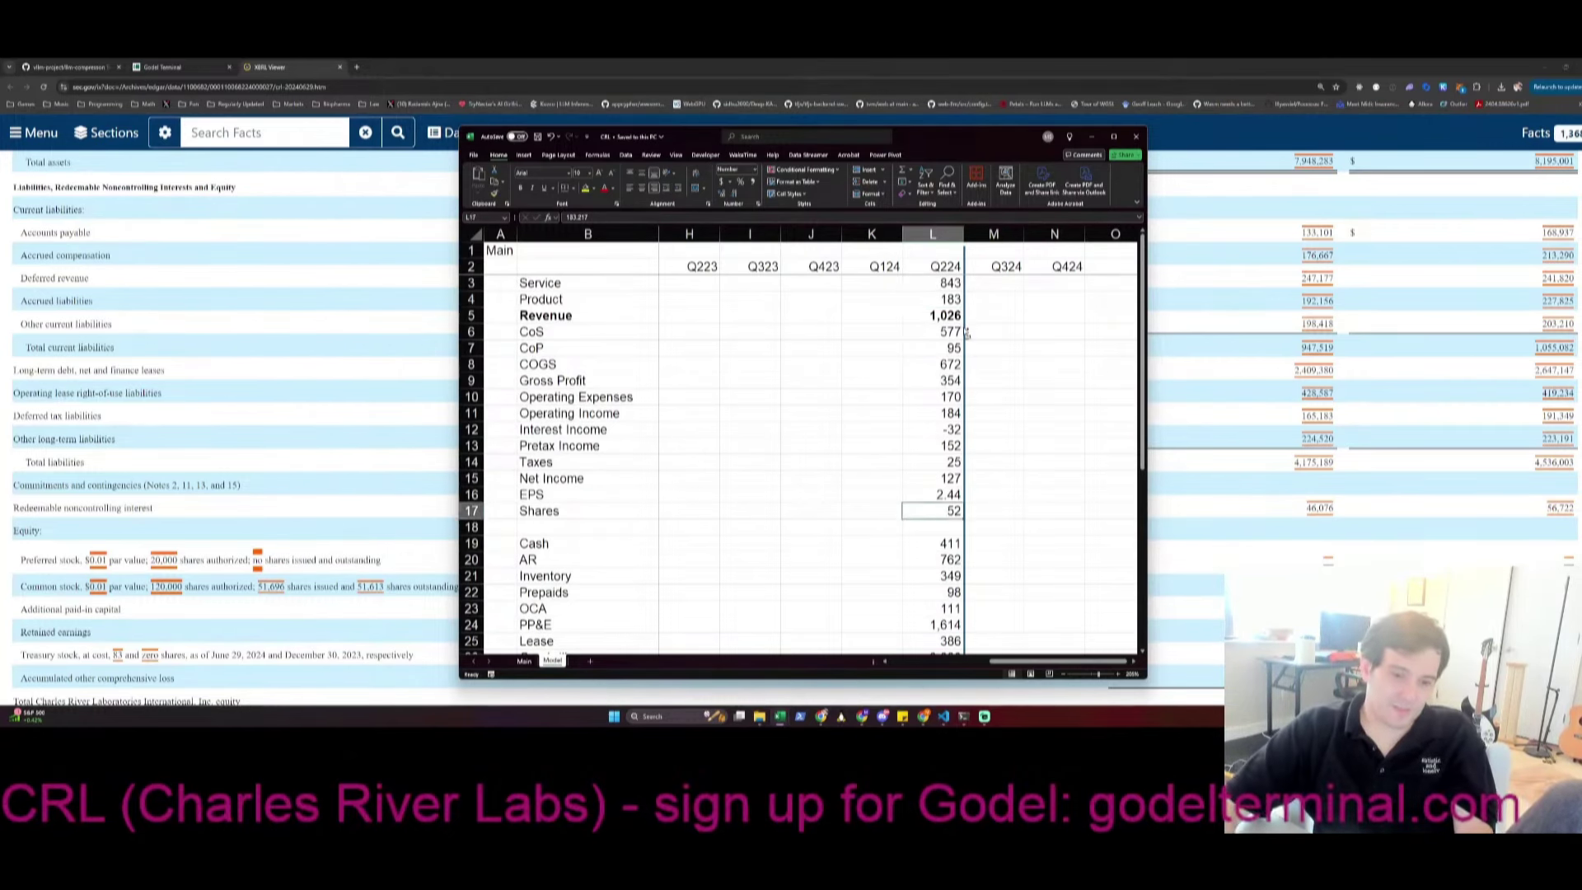
pyautogui.hotkey('ctrl', 'Down')
pyautogui.hotkey('shift', 'space')
pyautogui.hotkey('ctrl', 'shift', '=')
# Calculate net cash for Q224 in L19 as cash minus debt, L20-L37
pyautogui.write('+')
pyautogui.press('Down')
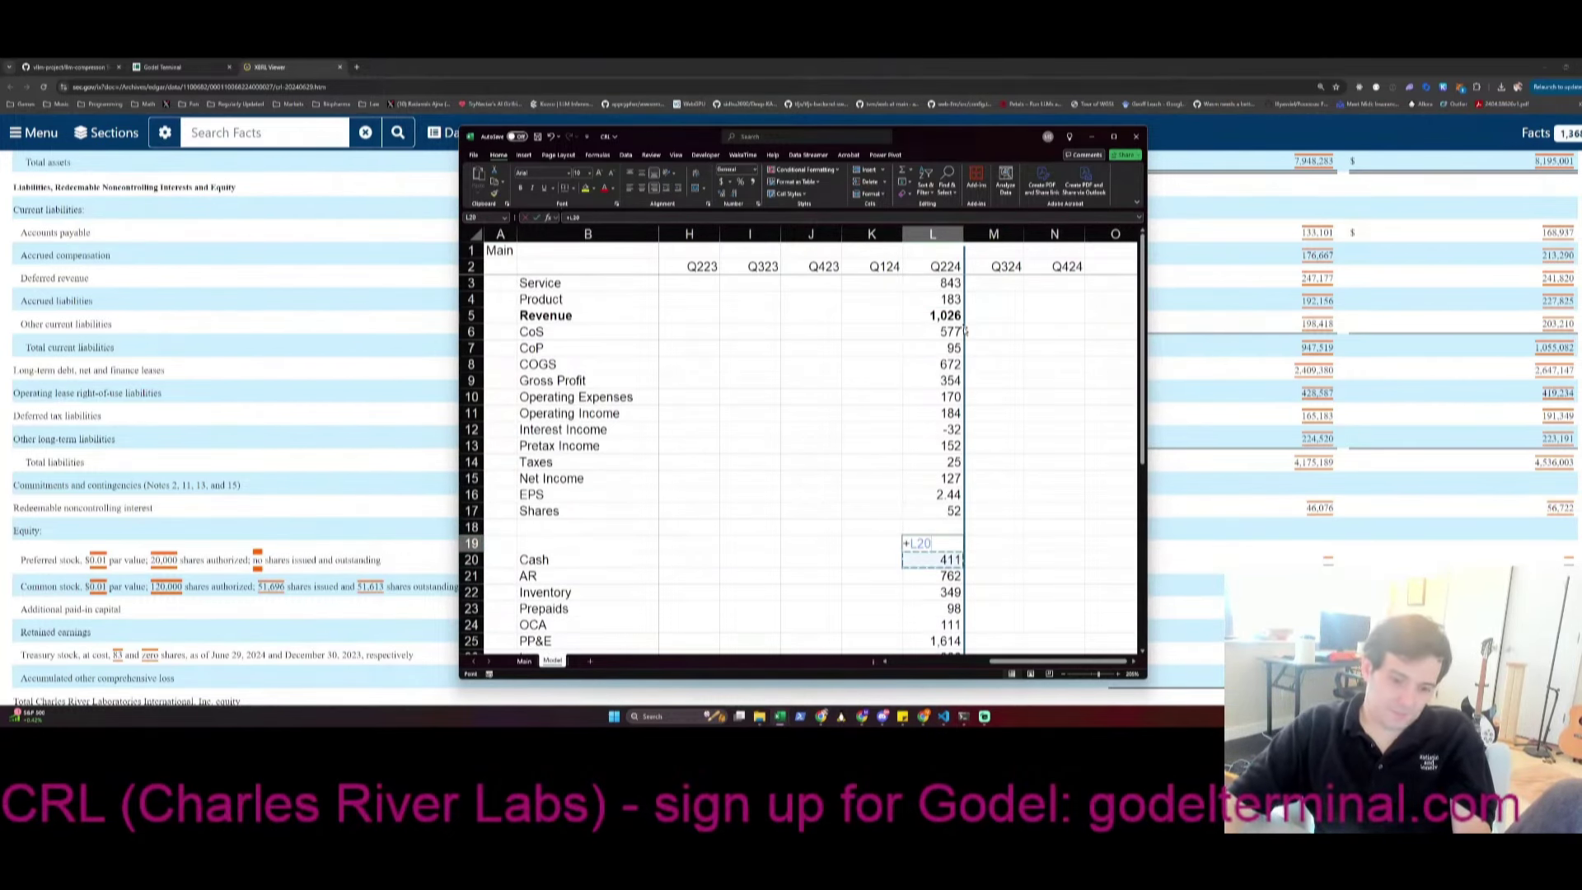
pyautogui.write('-')
pyautogui.press('Down')
pyautogui.press('Down')
pyautogui.press('Down')
pyautogui.press('Down')
pyautogui.press('Down')
pyautogui.press('Down')
pyautogui.press('Down')
pyautogui.press('Down')
pyautogui.press('Down')
pyautogui.press('Down')
pyautogui.press('Down')
pyautogui.press('Down')
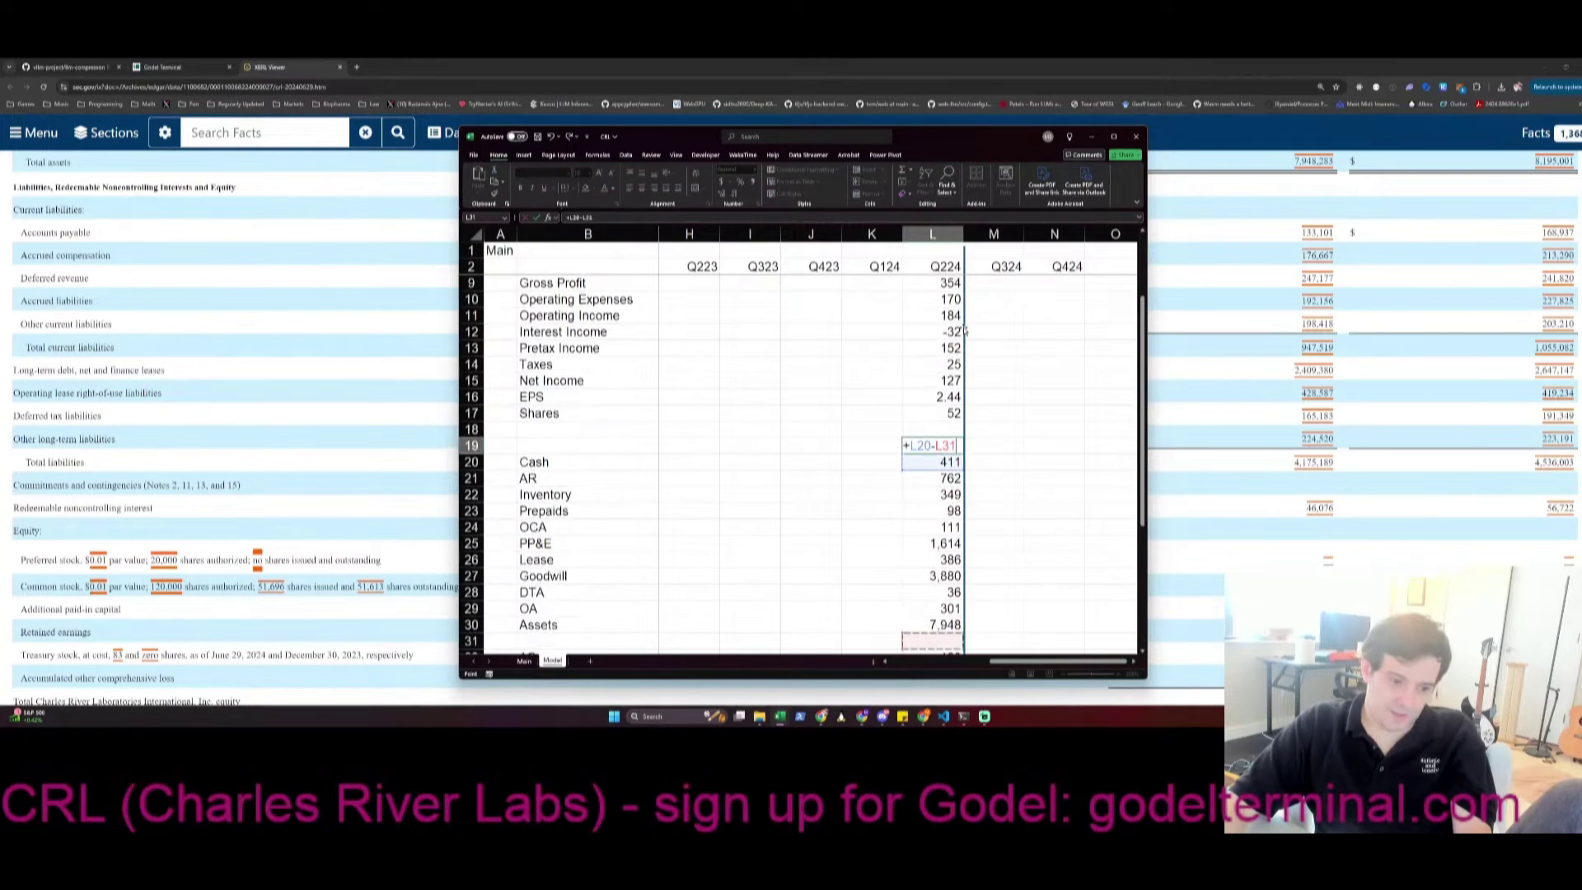
pyautogui.press('Down')
pyautogui.press('Down')
pyautogui.press('Down')
pyautogui.press('Down')
pyautogui.press('Down')
pyautogui.press('Down')
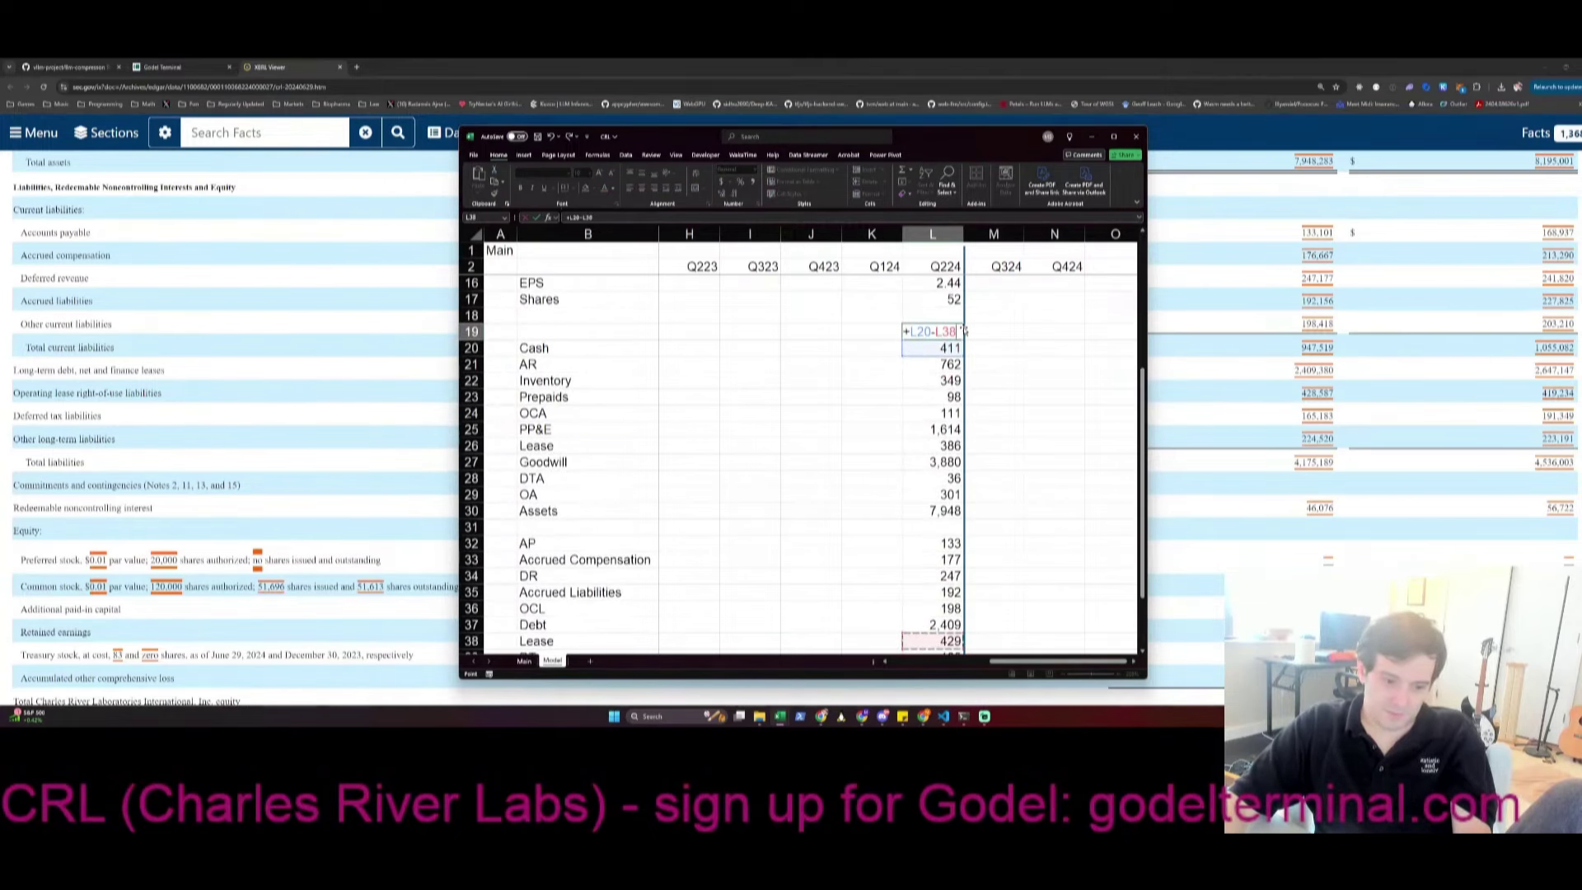
pyautogui.hotkey('ctrl', 'Return')
# Label the new row in B19 as Net Cash and save the workbook
pyautogui.press('Home')
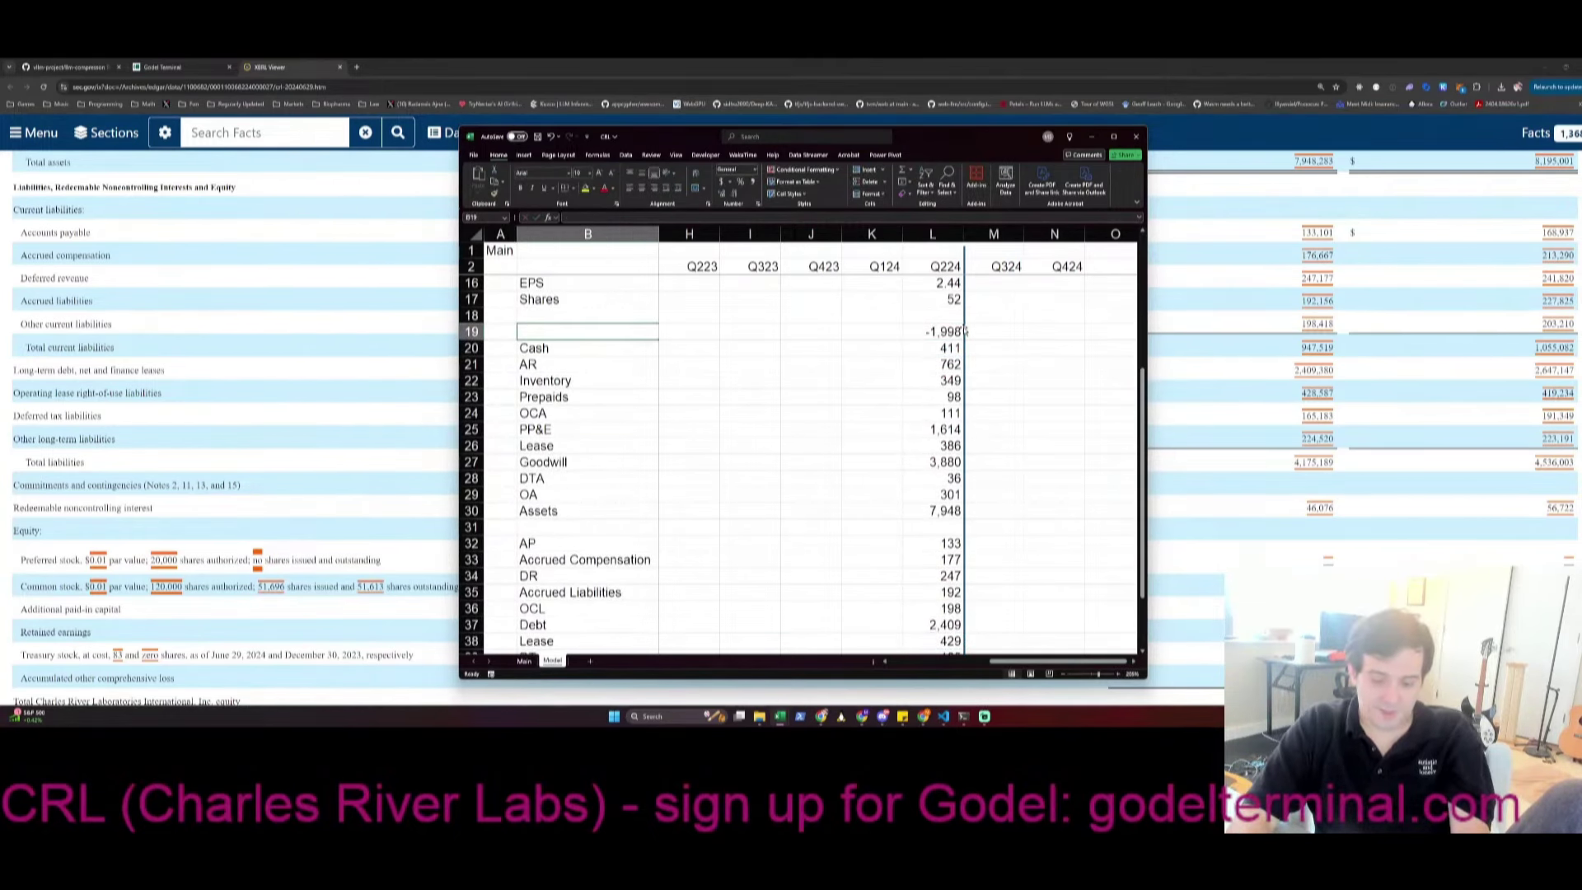
pyautogui.write('Net Cash')
pyautogui.click(960, 331)
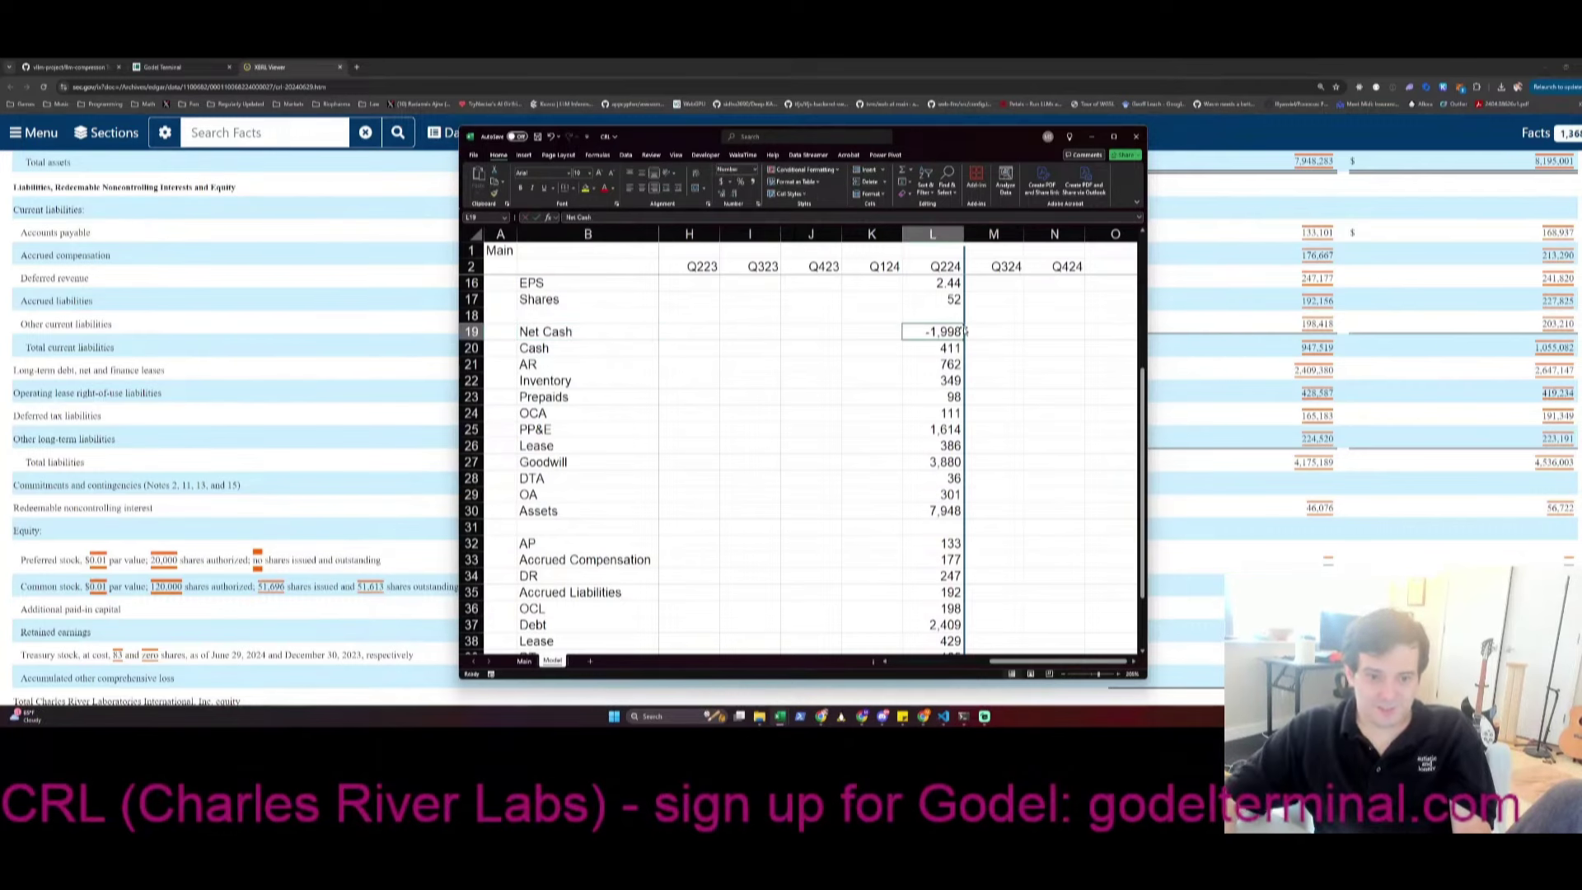
pyautogui.hotkey('ctrl', 's')
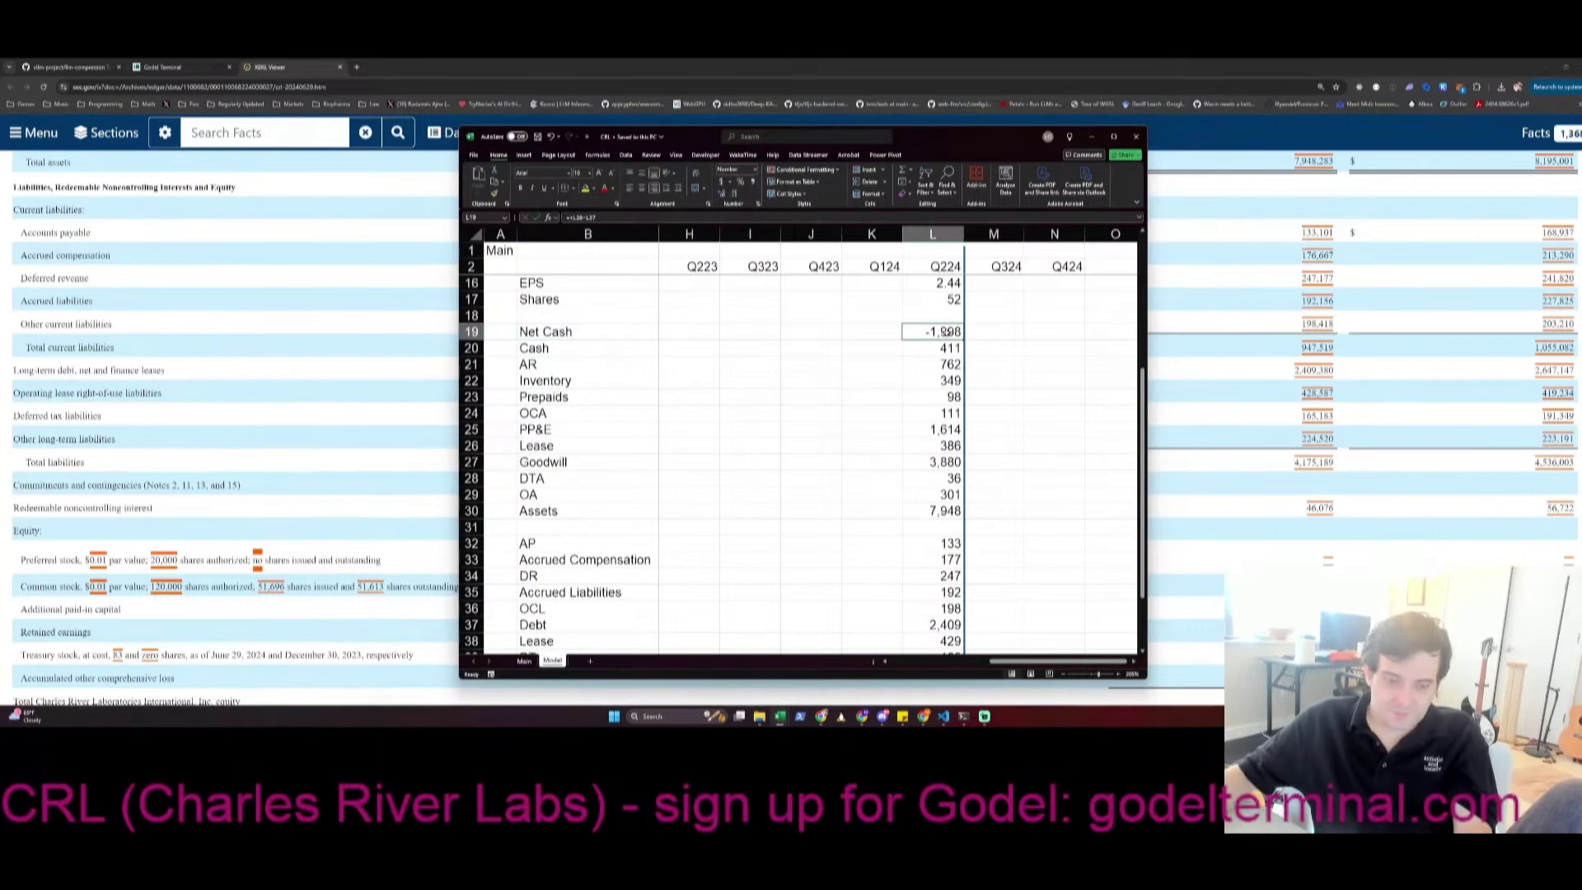
# Copy the Q224 income statement column L3:L17 into the Q223 column starting at H3
pyautogui.scroll(5, 972, 329)
pyautogui.click(947, 293)
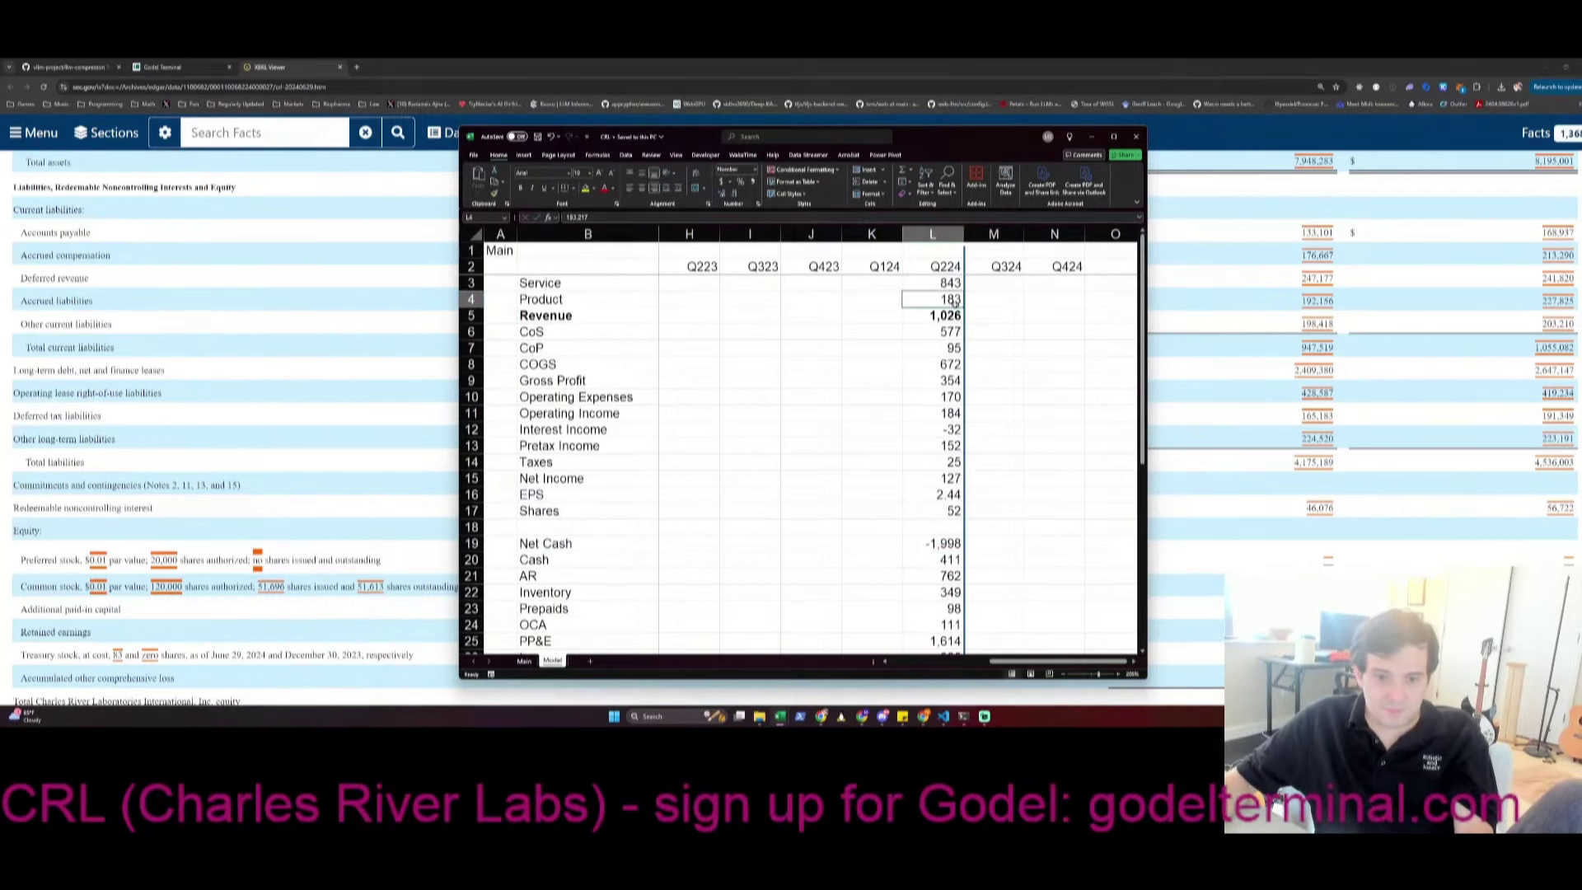
pyautogui.press('Up')
pyautogui.hotkey('ctrl', 'shift', 'Down')
pyautogui.hotkey('ctrl', 'c')
pyautogui.press('Left')
pyautogui.press('Left')
pyautogui.press('Left')
pyautogui.press('Left')
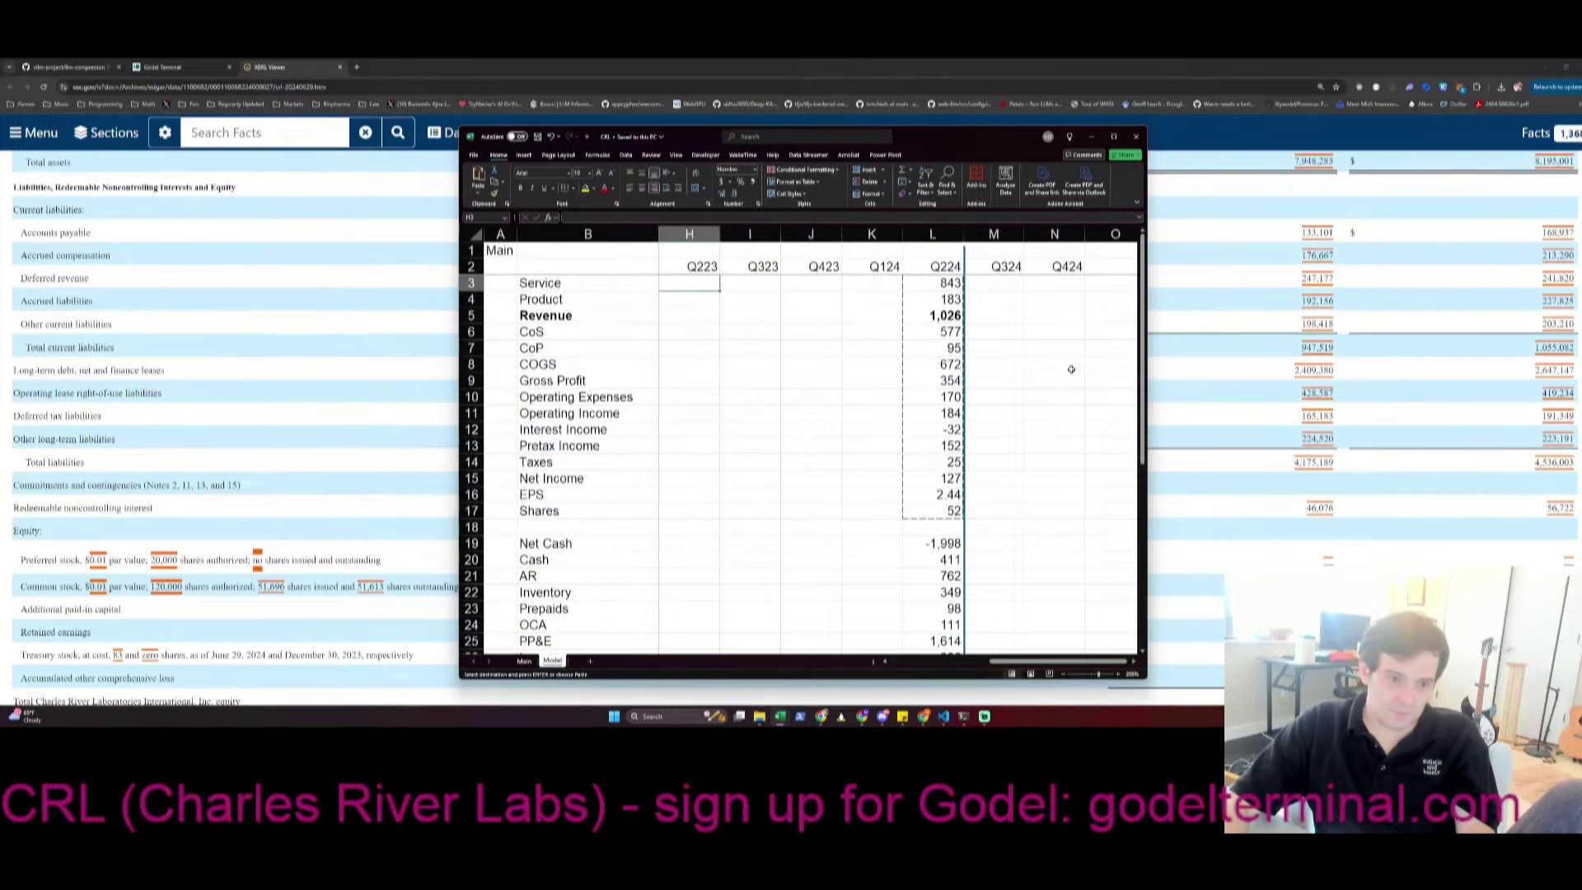
pyautogui.press('Return')
pyautogui.press('Left')
pyautogui.press('Right')
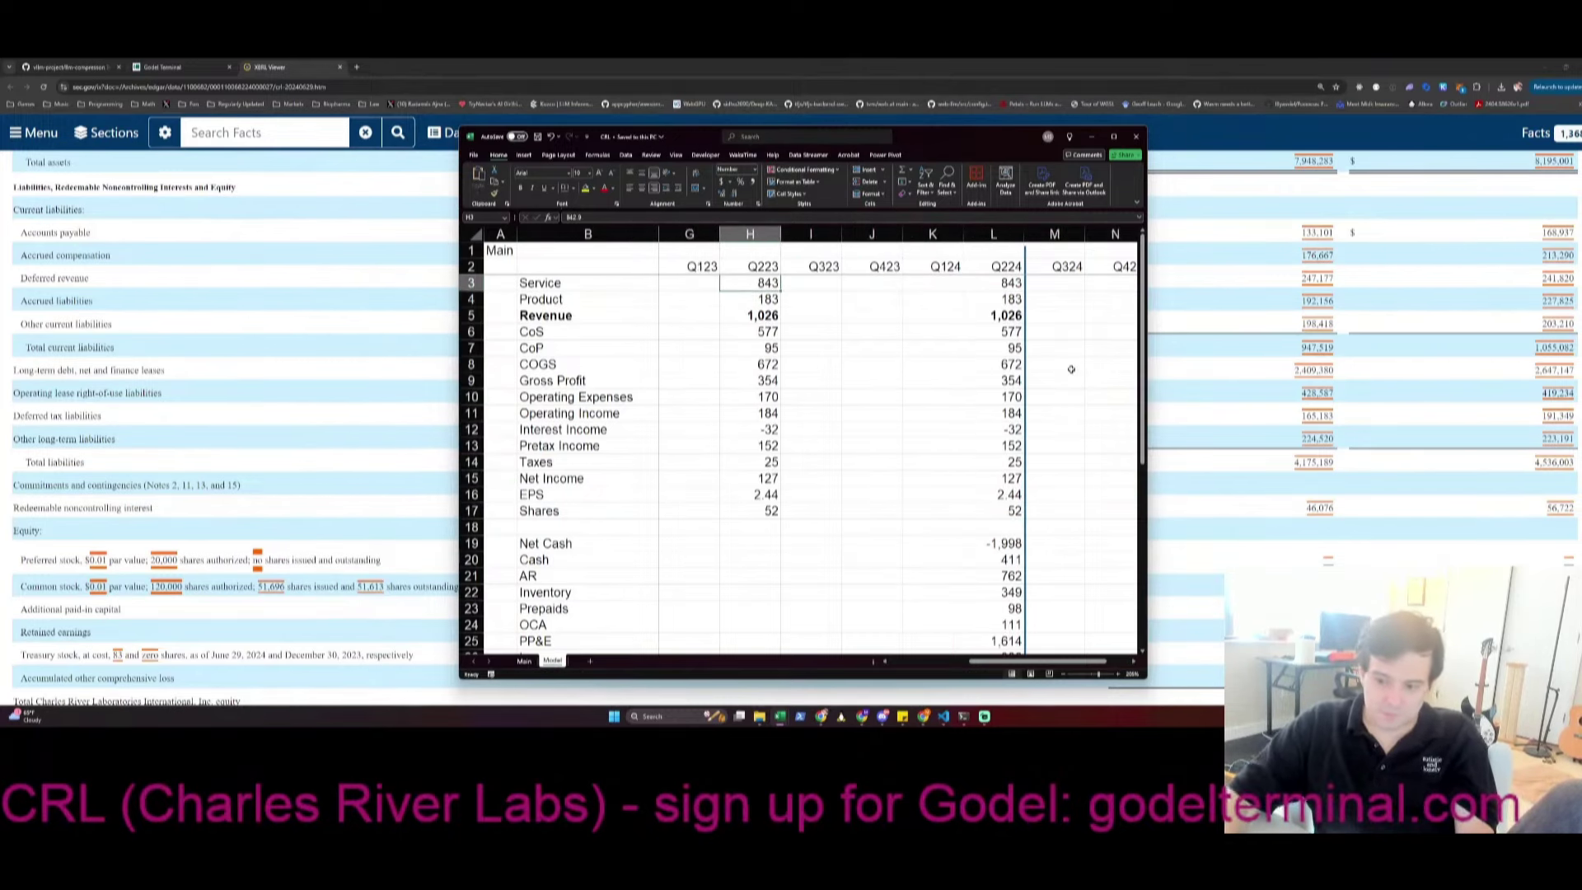
# From the 10-Q income statement, enter Q223 service revenue of 874.9 in H3 and product revenue of 185.0 in H4
pyautogui.moveTo(1019, 135); pyautogui.dragTo(906, 122)
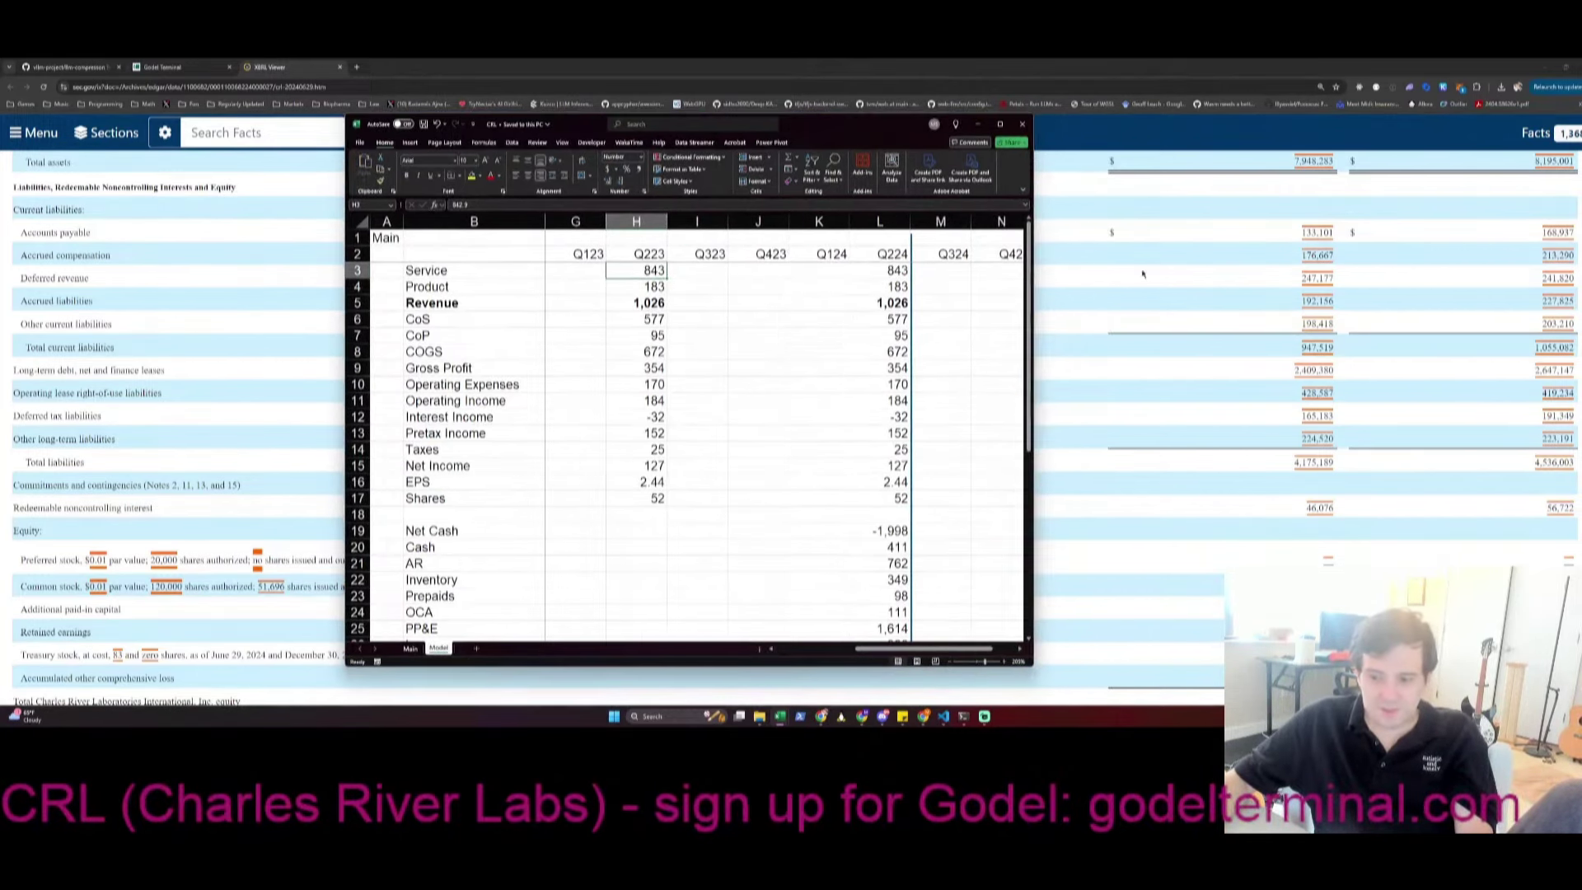
pyautogui.scroll(5, 1256, 299)
pyautogui.scroll(15, 1256, 299)
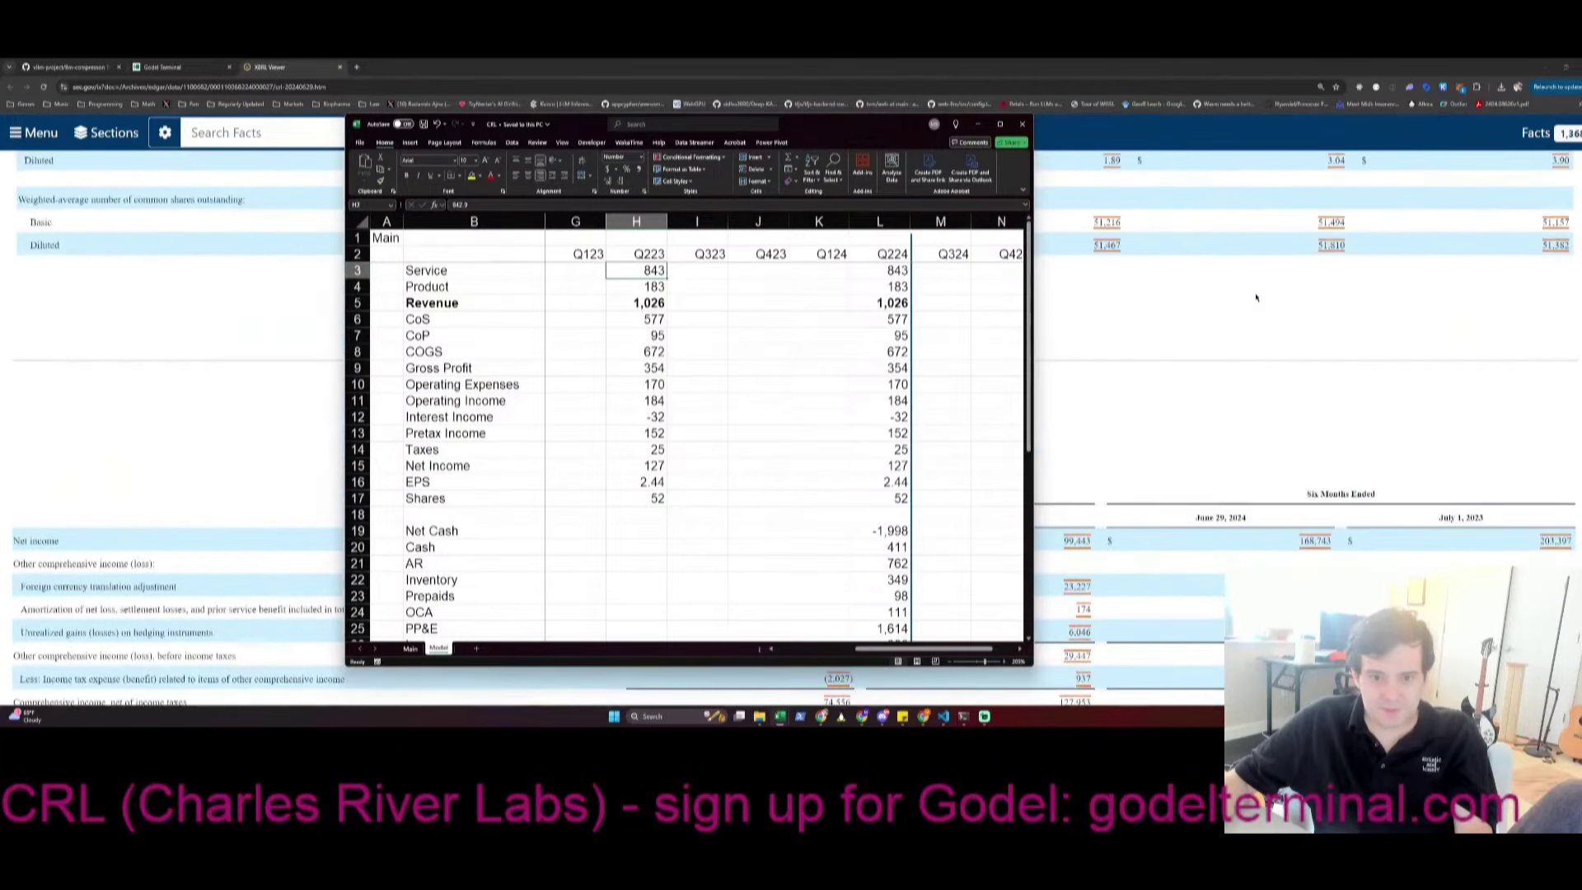
pyautogui.scroll(3, 1256, 294)
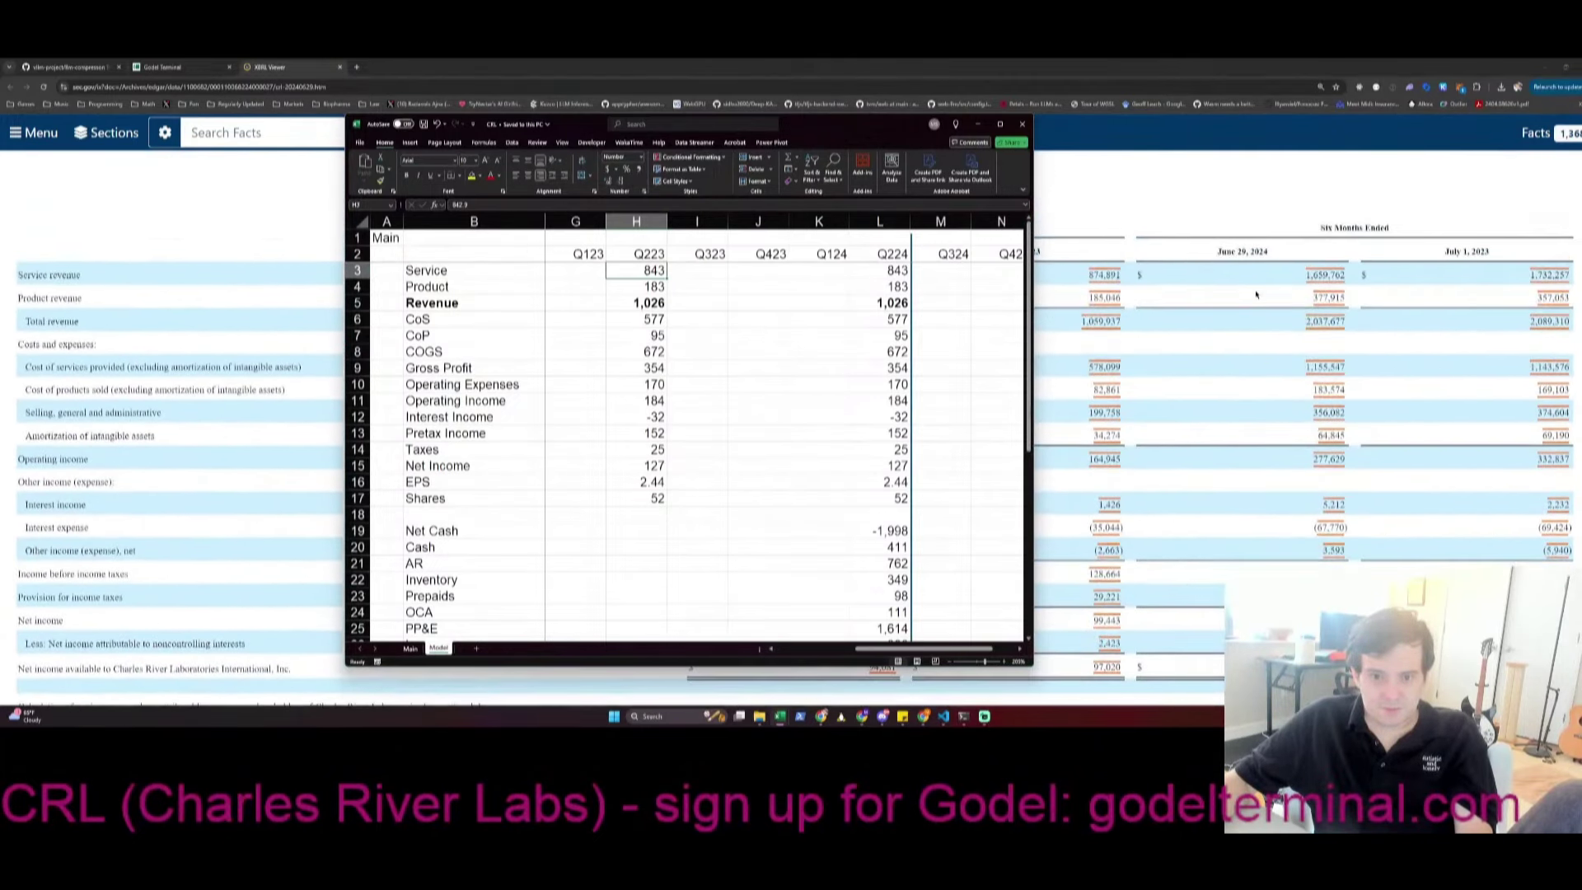
pyautogui.scroll(-1, 1256, 294)
pyautogui.write('874')
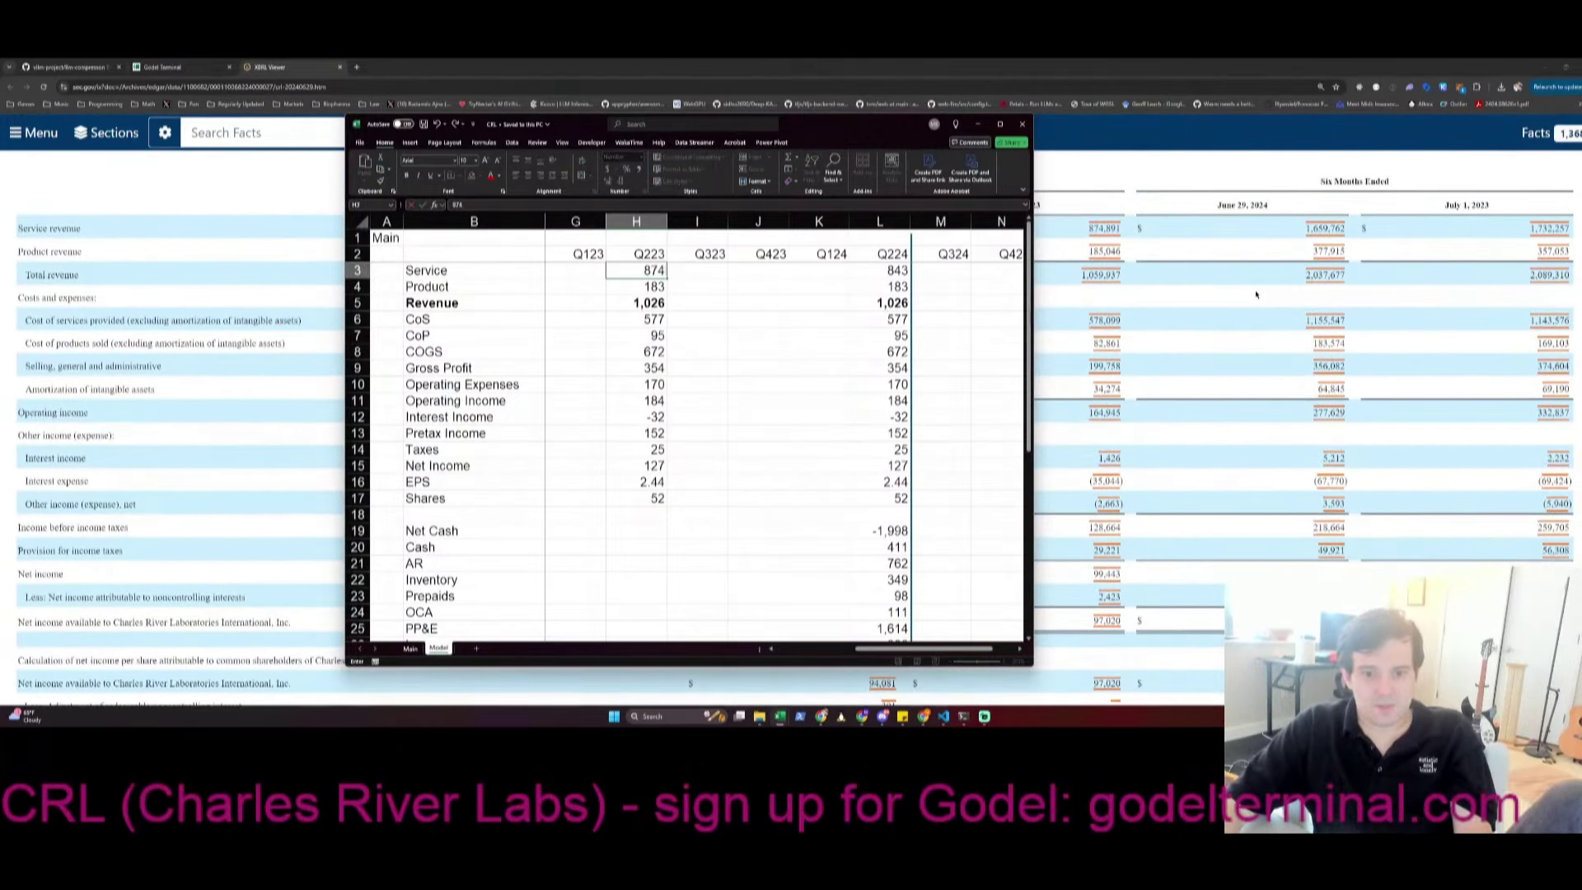
pyautogui.write('.5')
pyautogui.press('Return')
pyautogui.write('185.0')
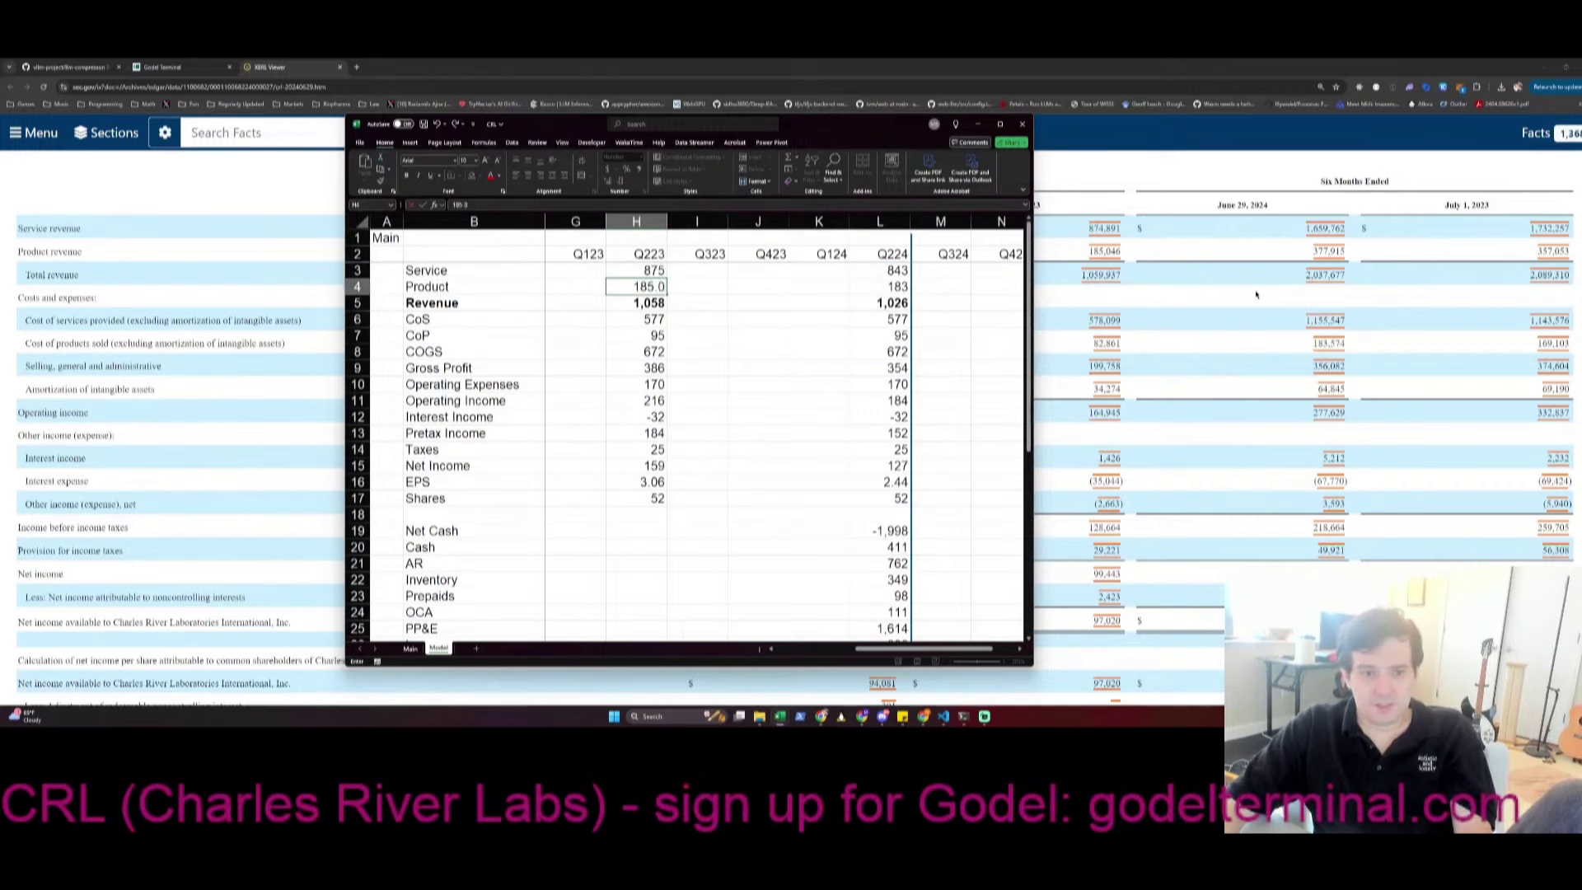
pyautogui.press('Return')
pyautogui.press('Return')
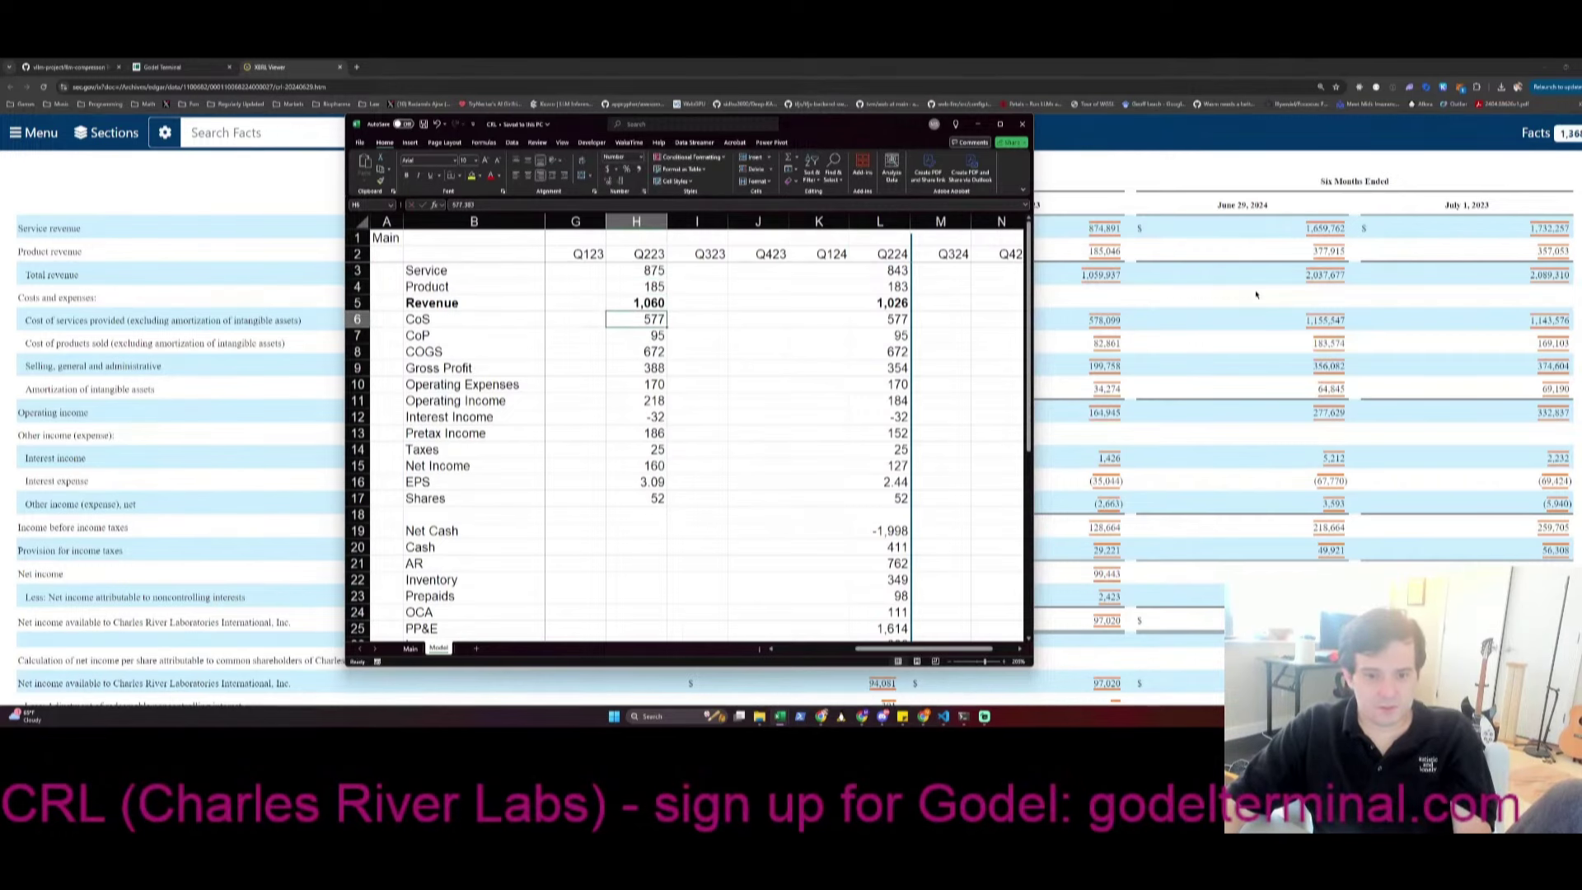
# Enter the Q223 cost of services as 578.1 in H6 and cost of products as 82.861 in H7
pyautogui.write('578.1')
pyautogui.press('Return')
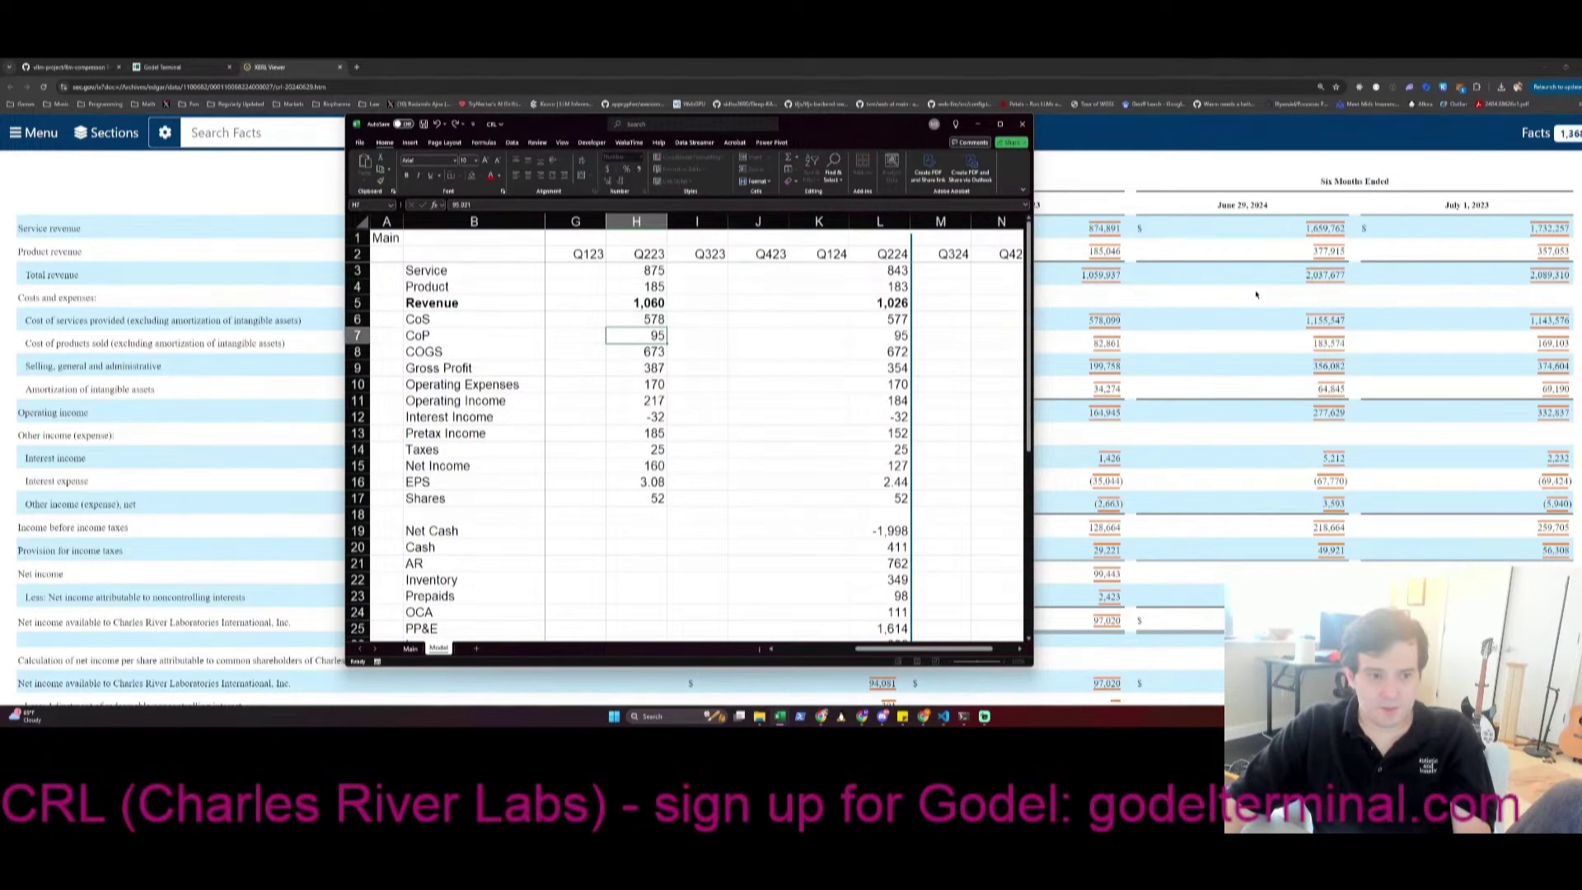
pyautogui.write('82.861')
pyautogui.press('Return')
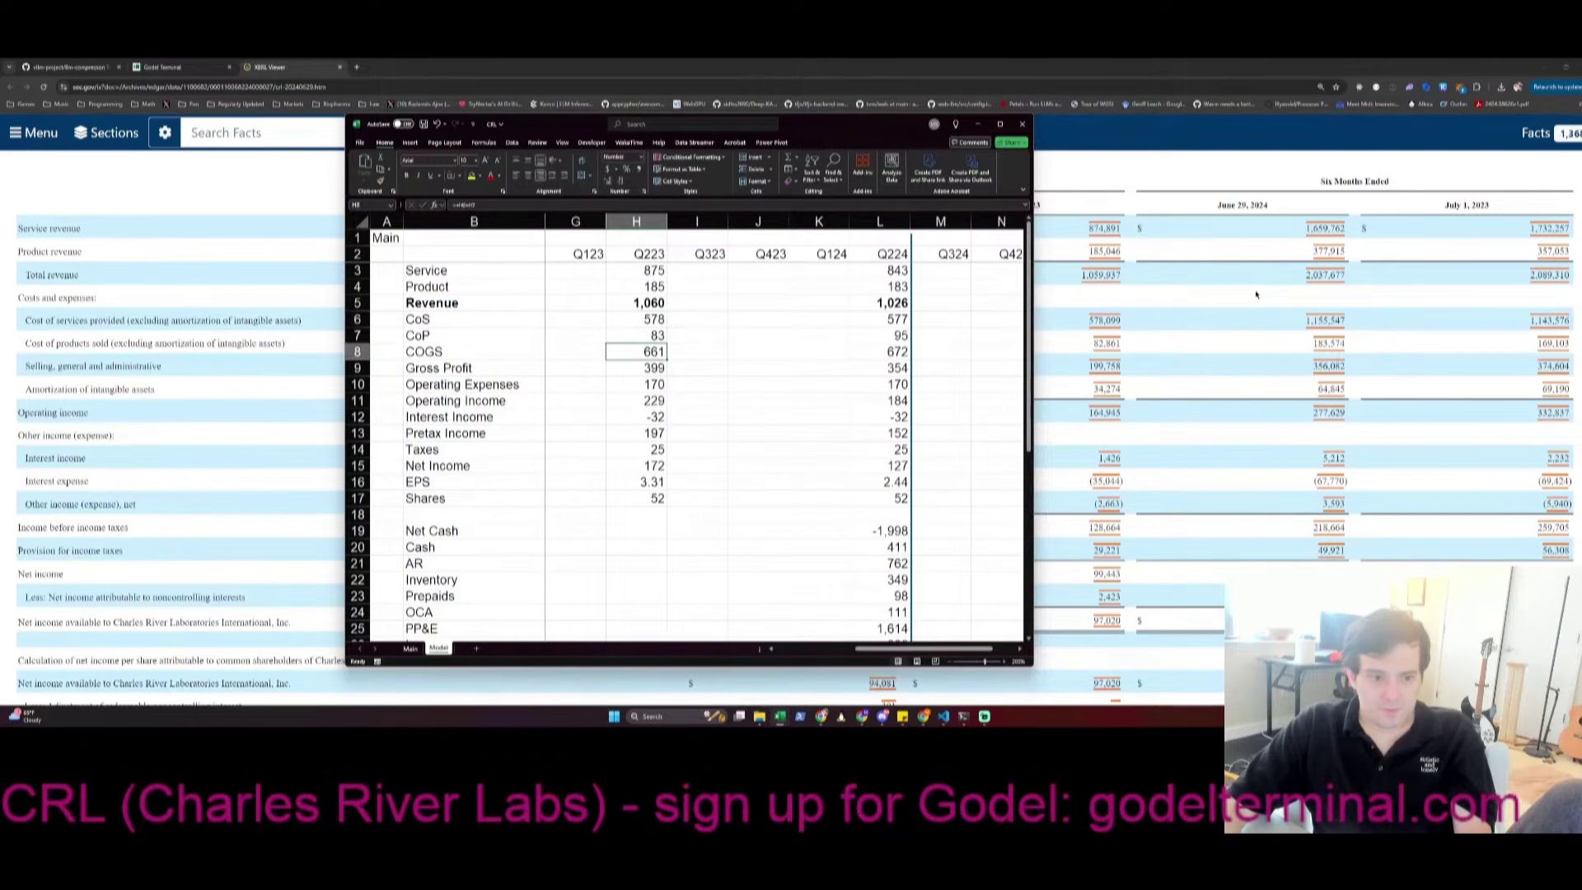
# Enter the Q223 selling, general and administrative expense as 199.6 in Operating Expenses cell H10
pyautogui.press('Return')
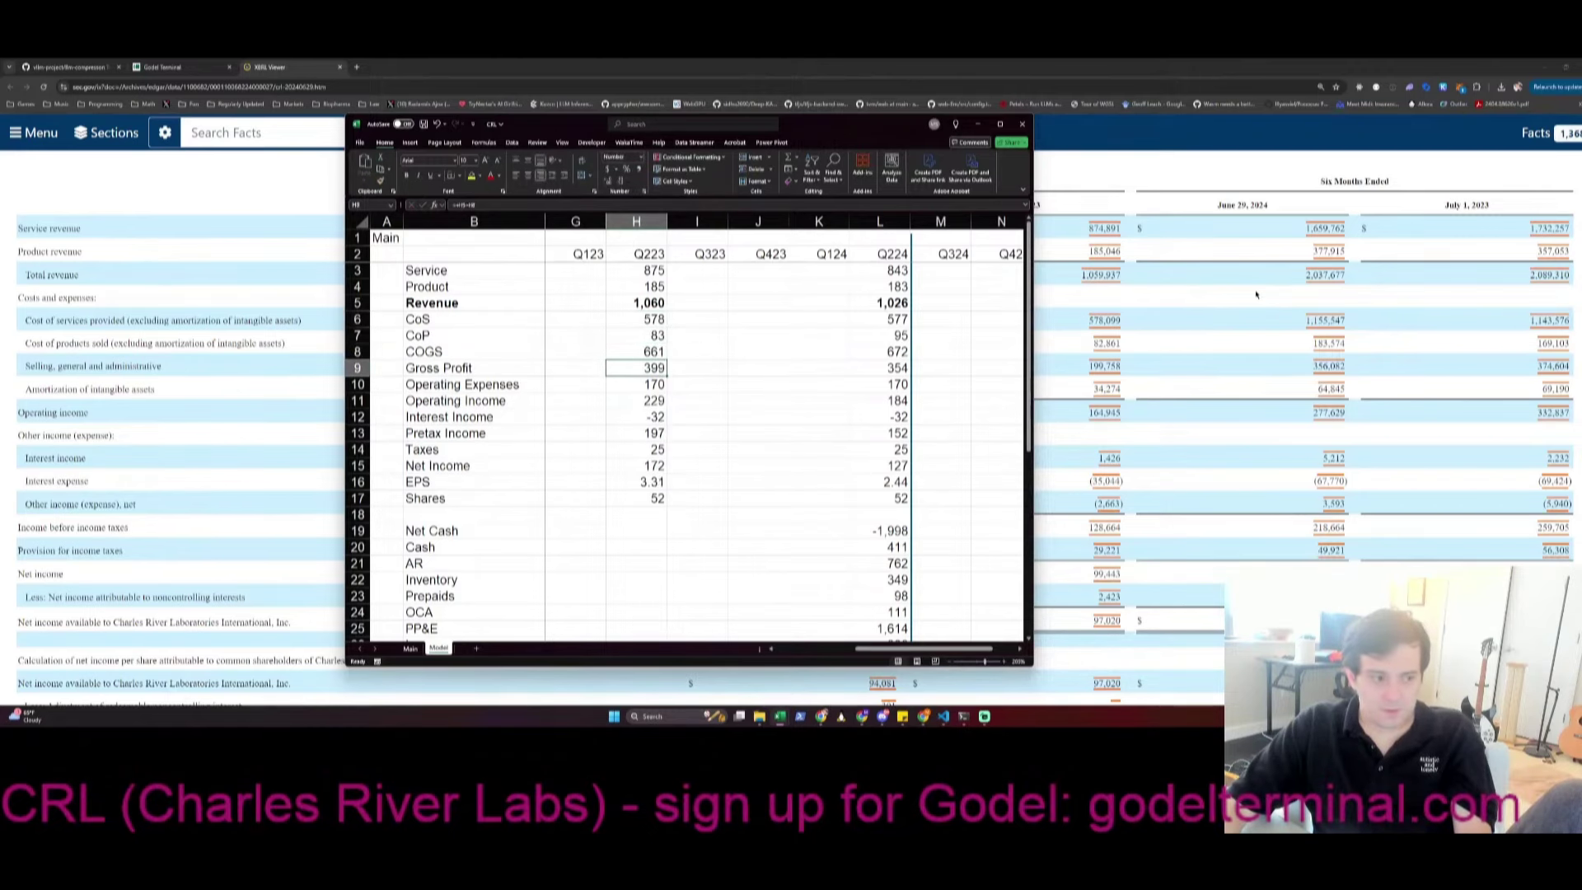
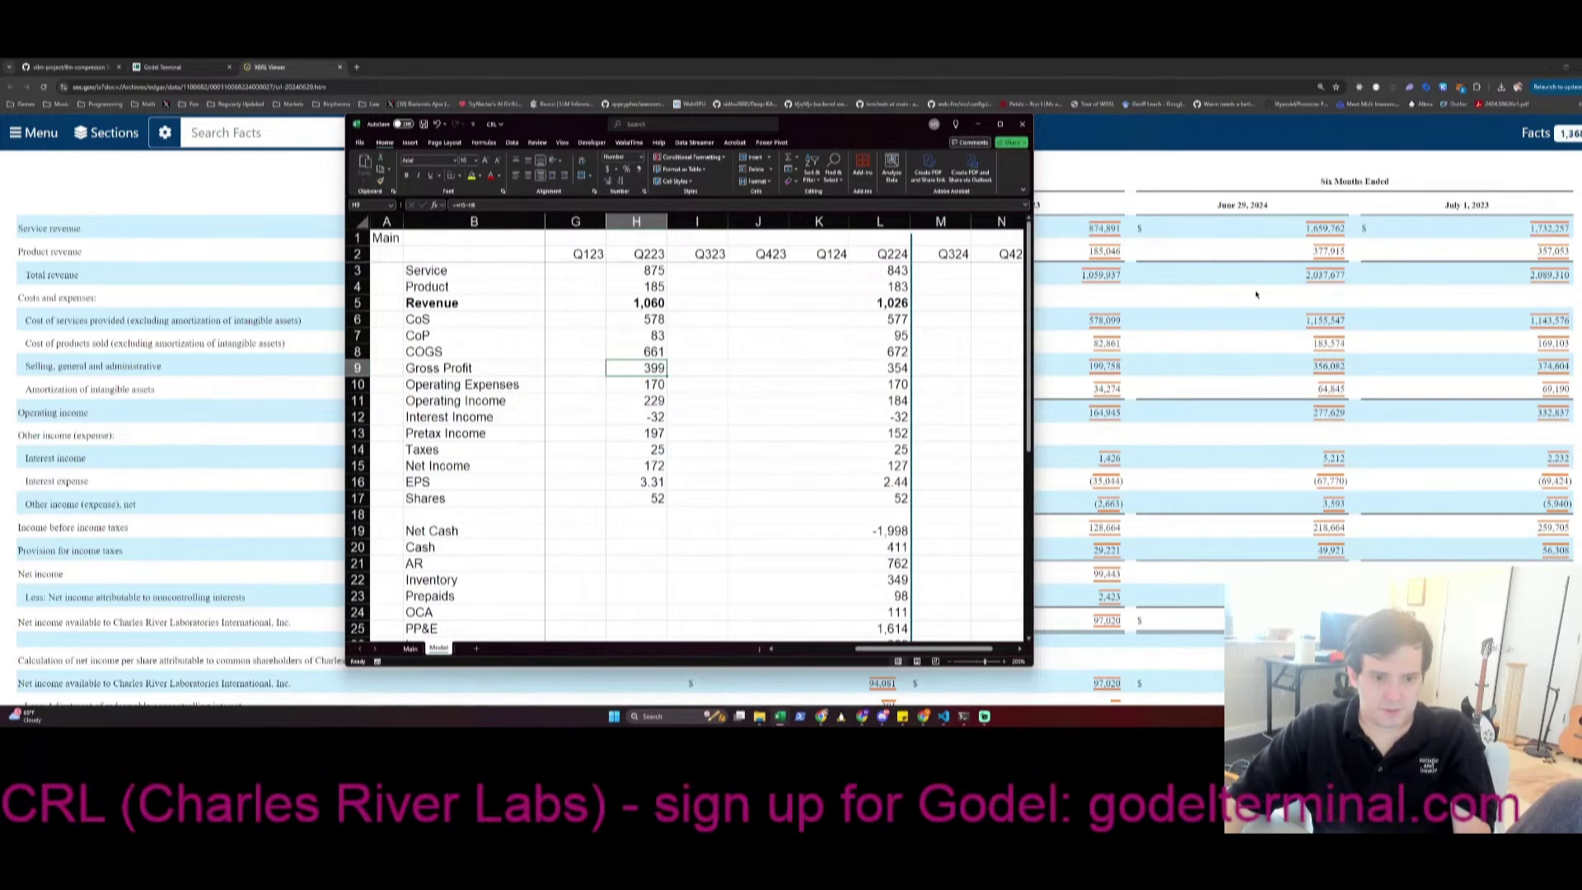
pyautogui.click(1255, 294)
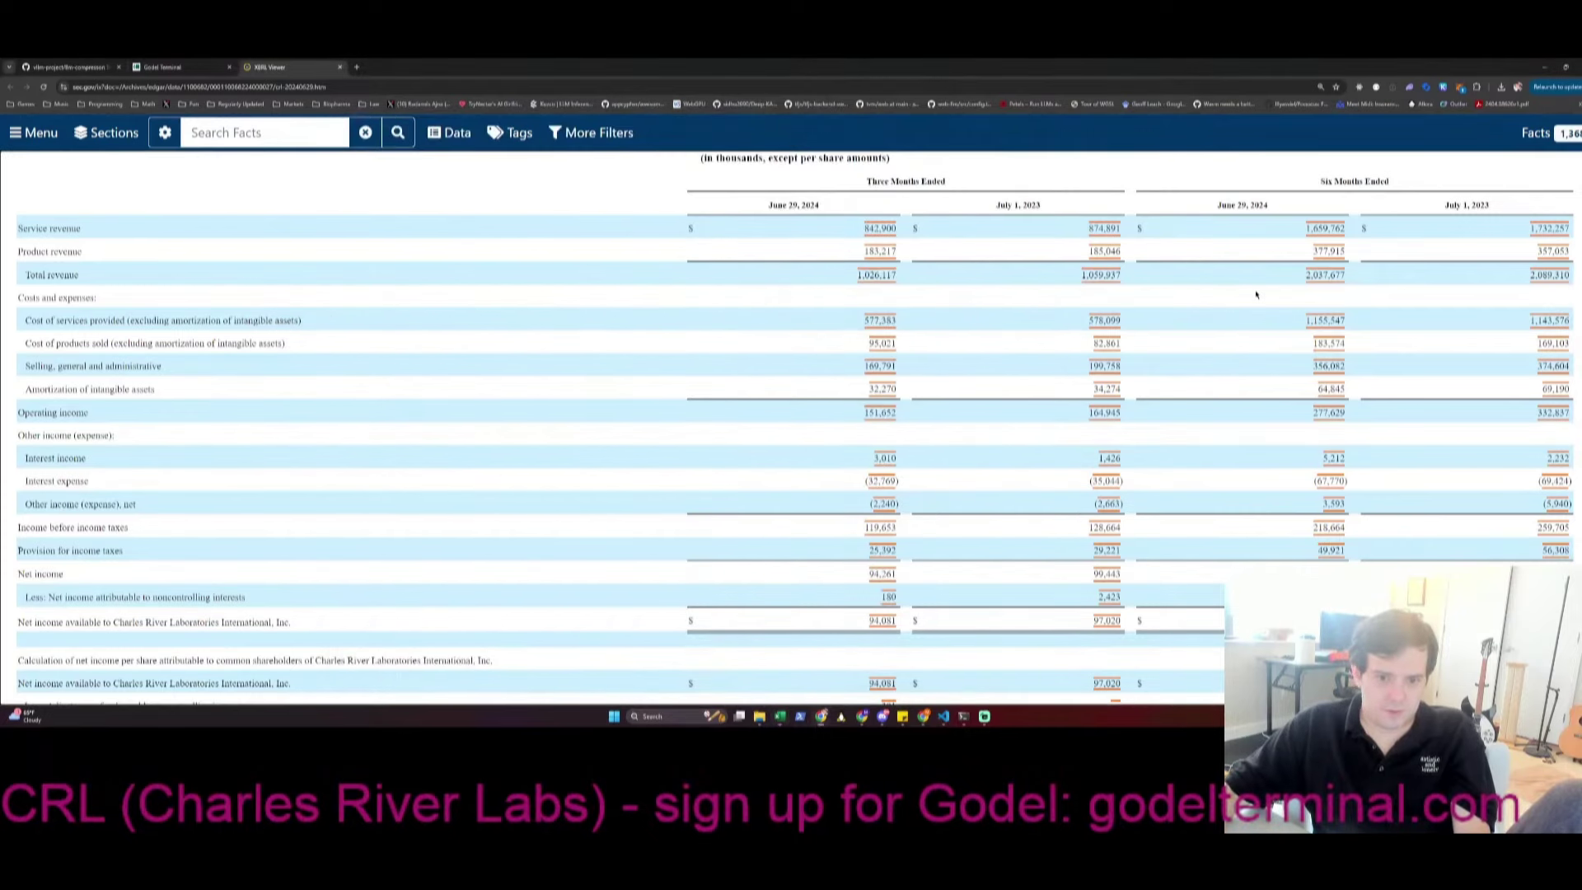
pyautogui.hotkey('alt', 'Tab')
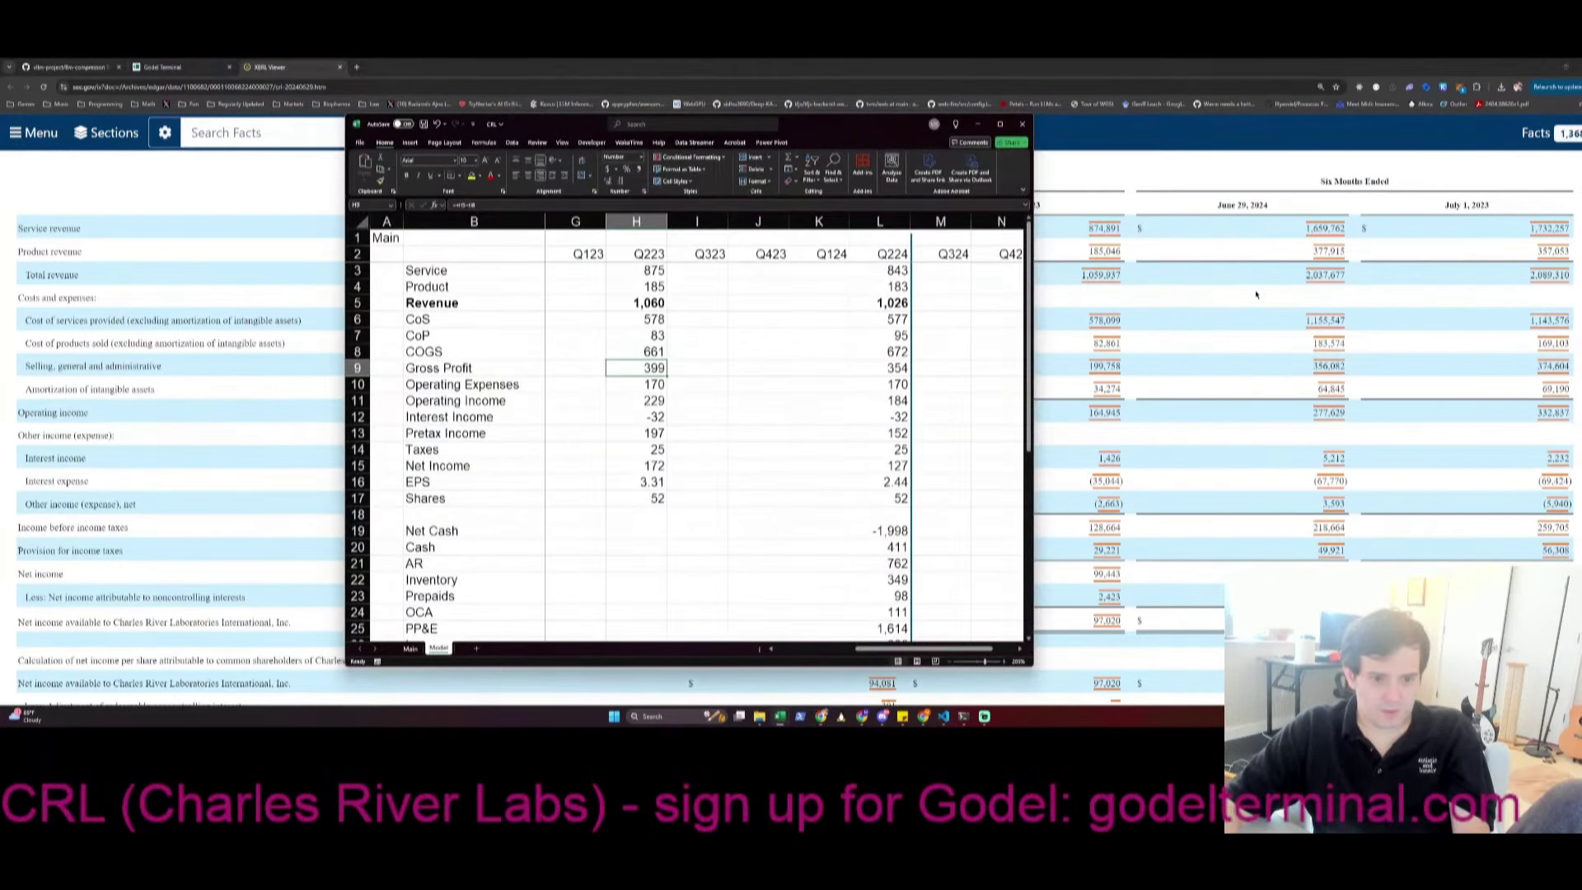
pyautogui.press('Down')
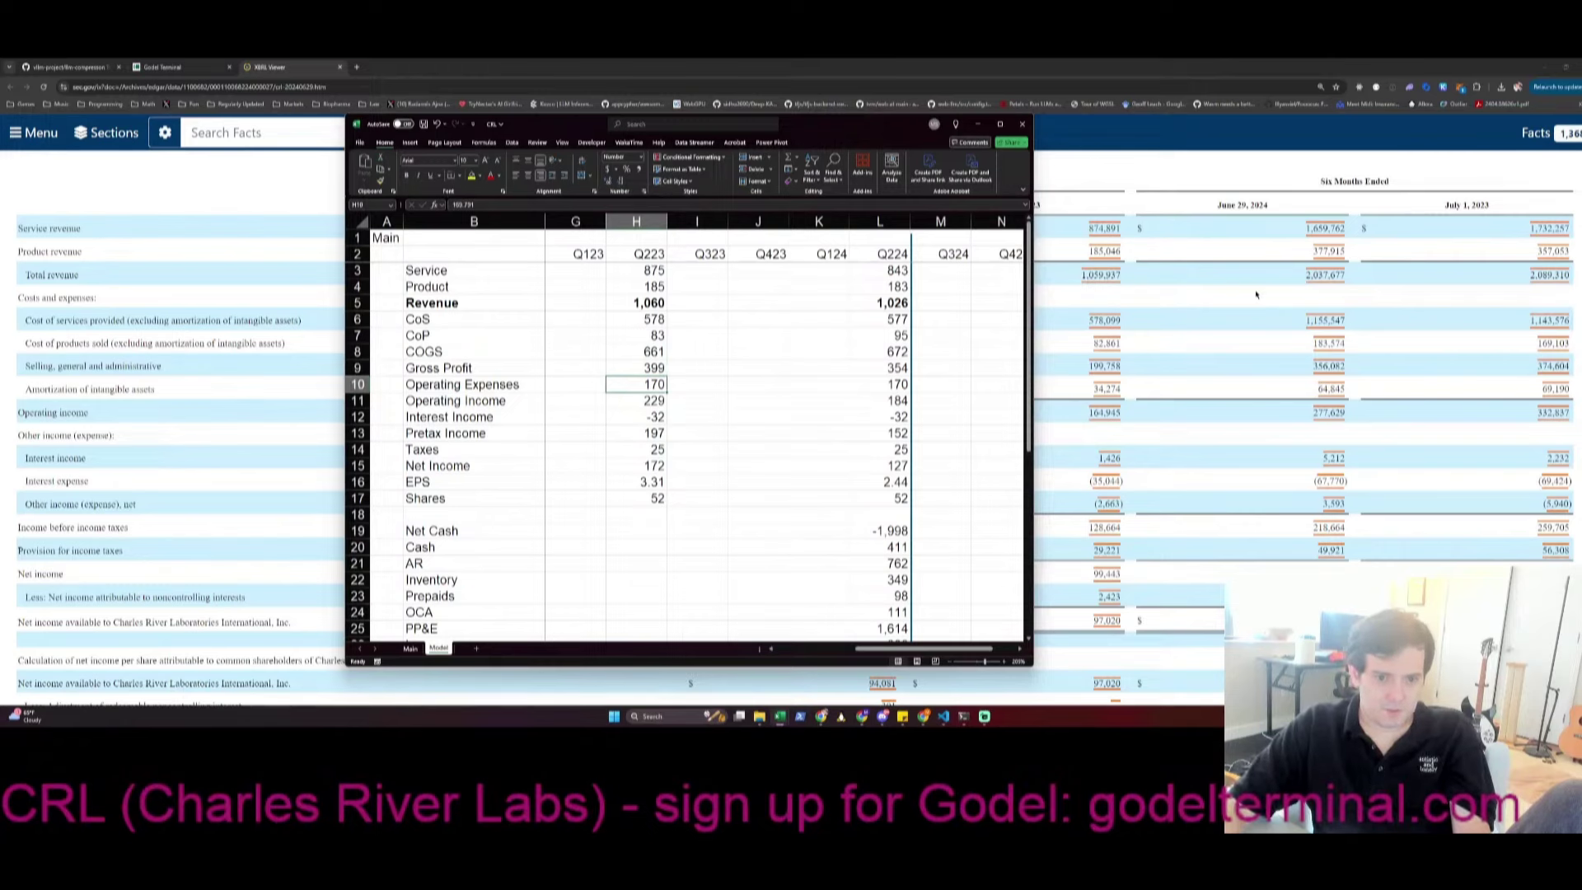
pyautogui.write('199.')
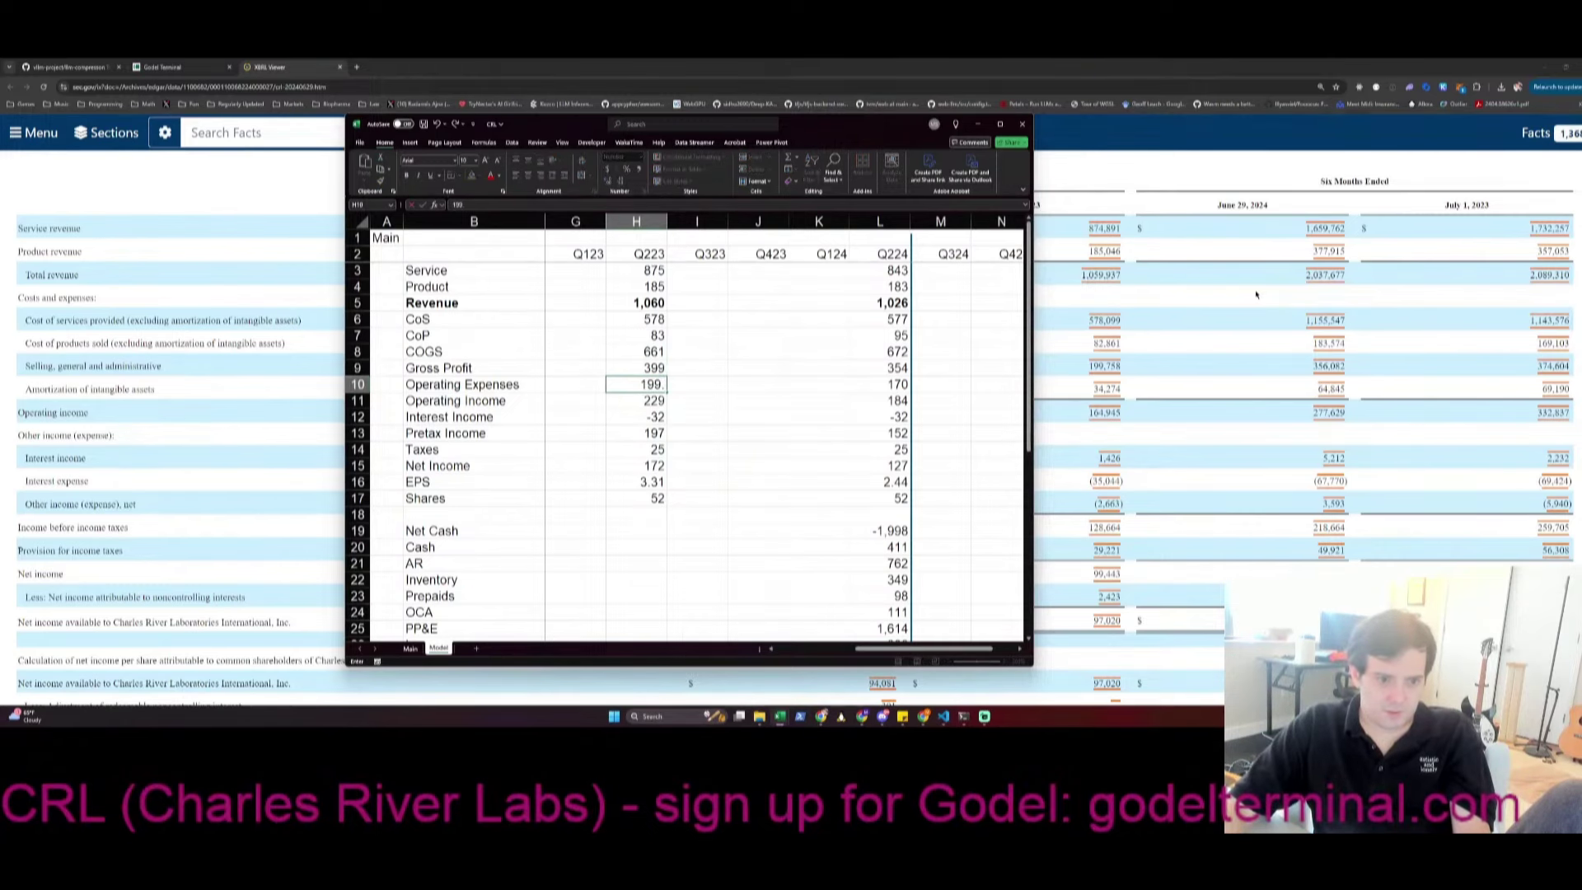
pyautogui.write('6')
pyautogui.press('Return')
pyautogui.press('Down')
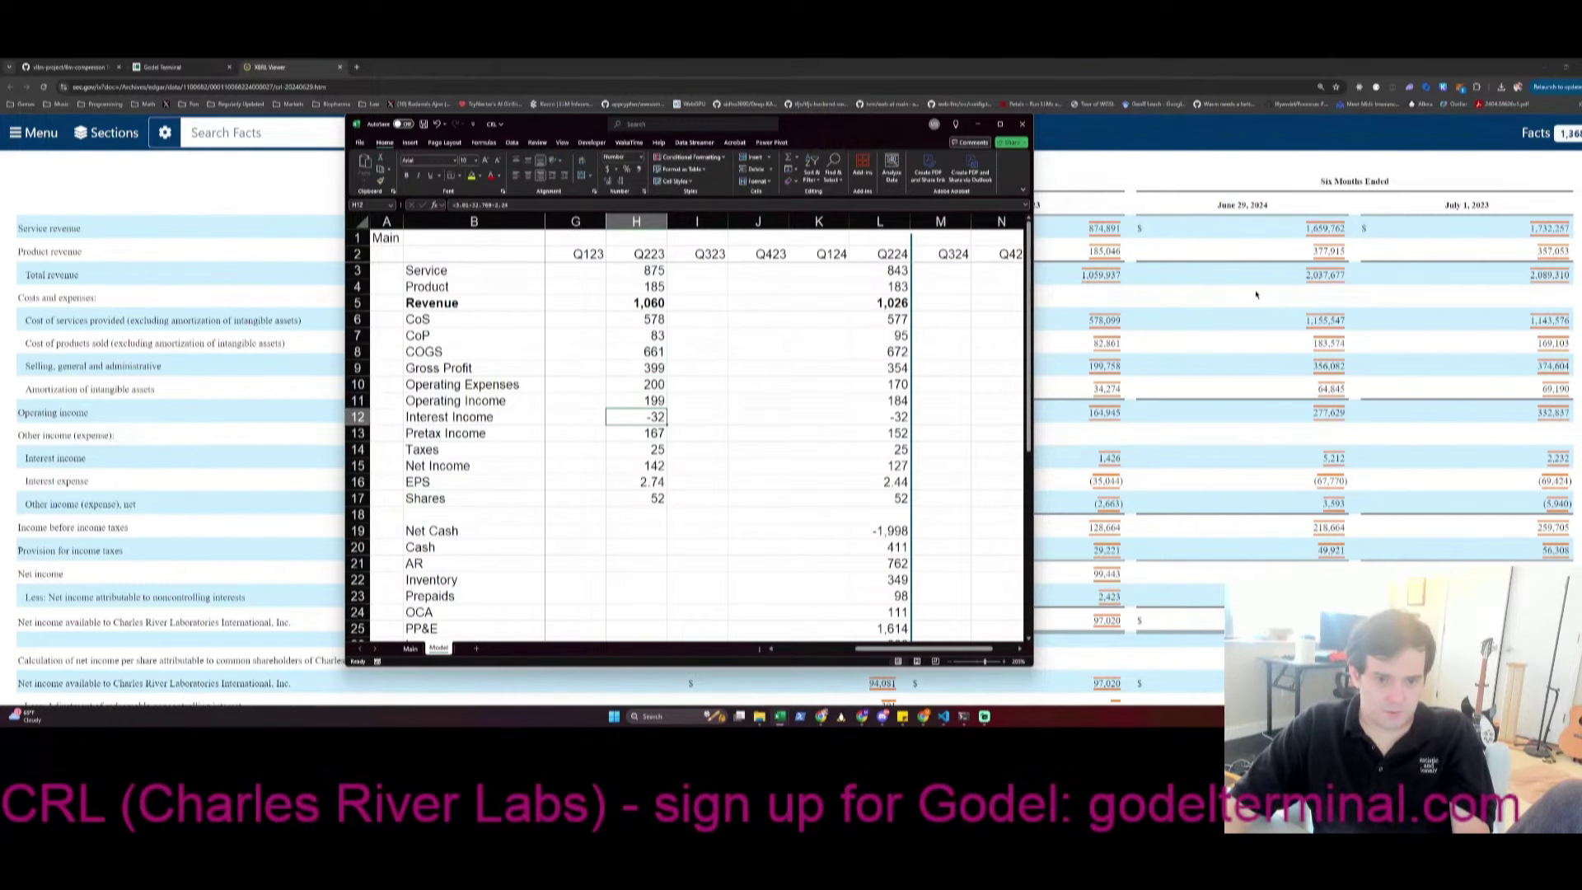
# Set the Q223 Interest Income in H12 to the formula -35.044+1.426-2.663, combining interest expense, interest income and other expense
pyautogui.write('-35.044+1.426')
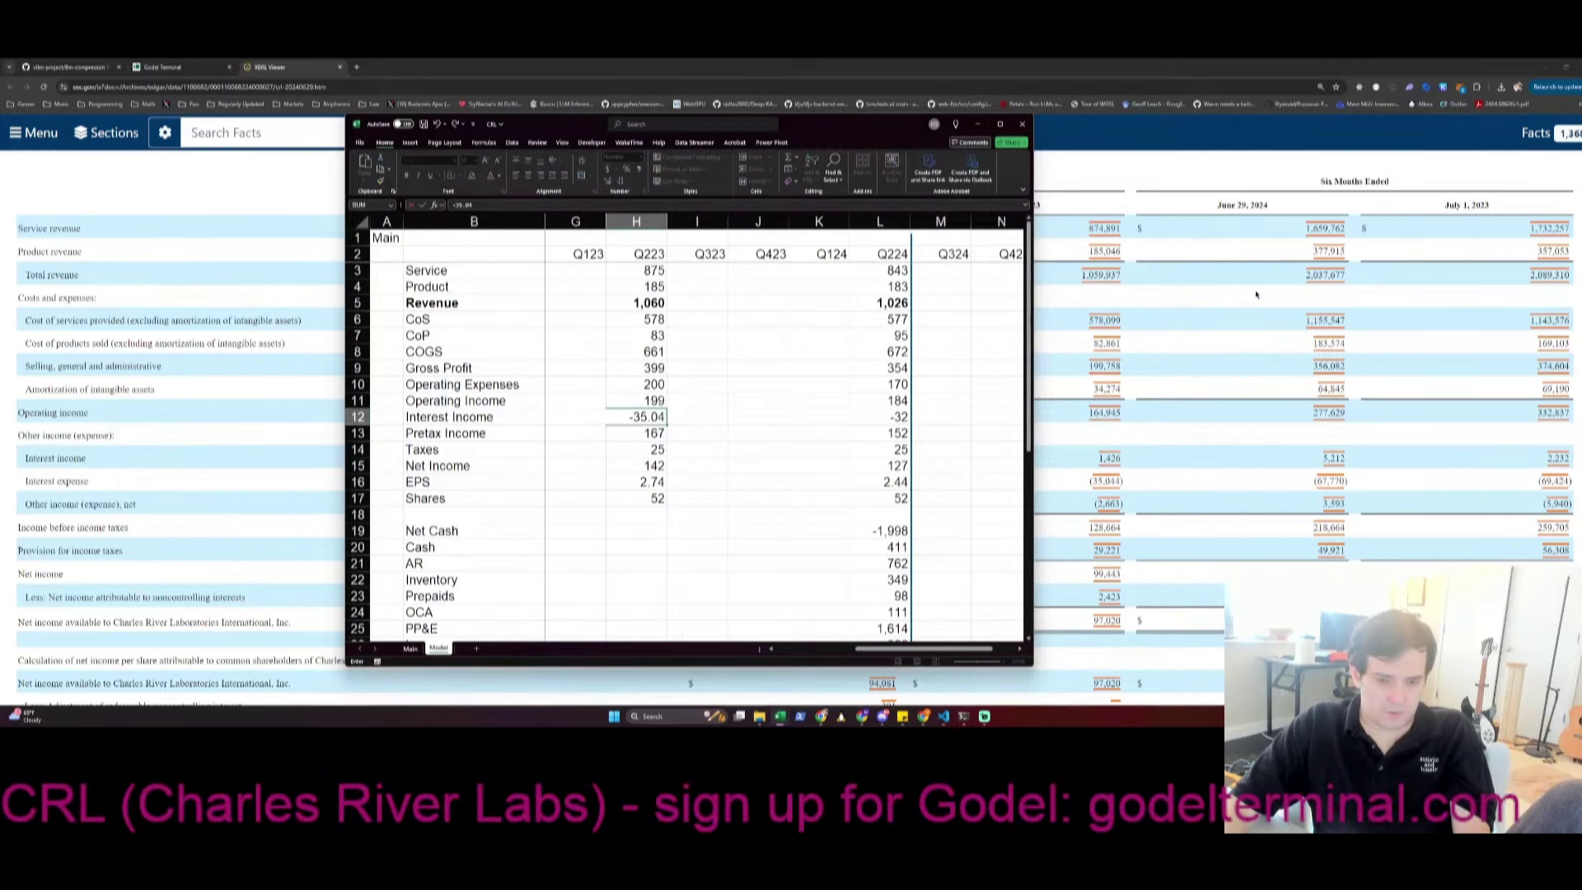
pyautogui.press('Return')
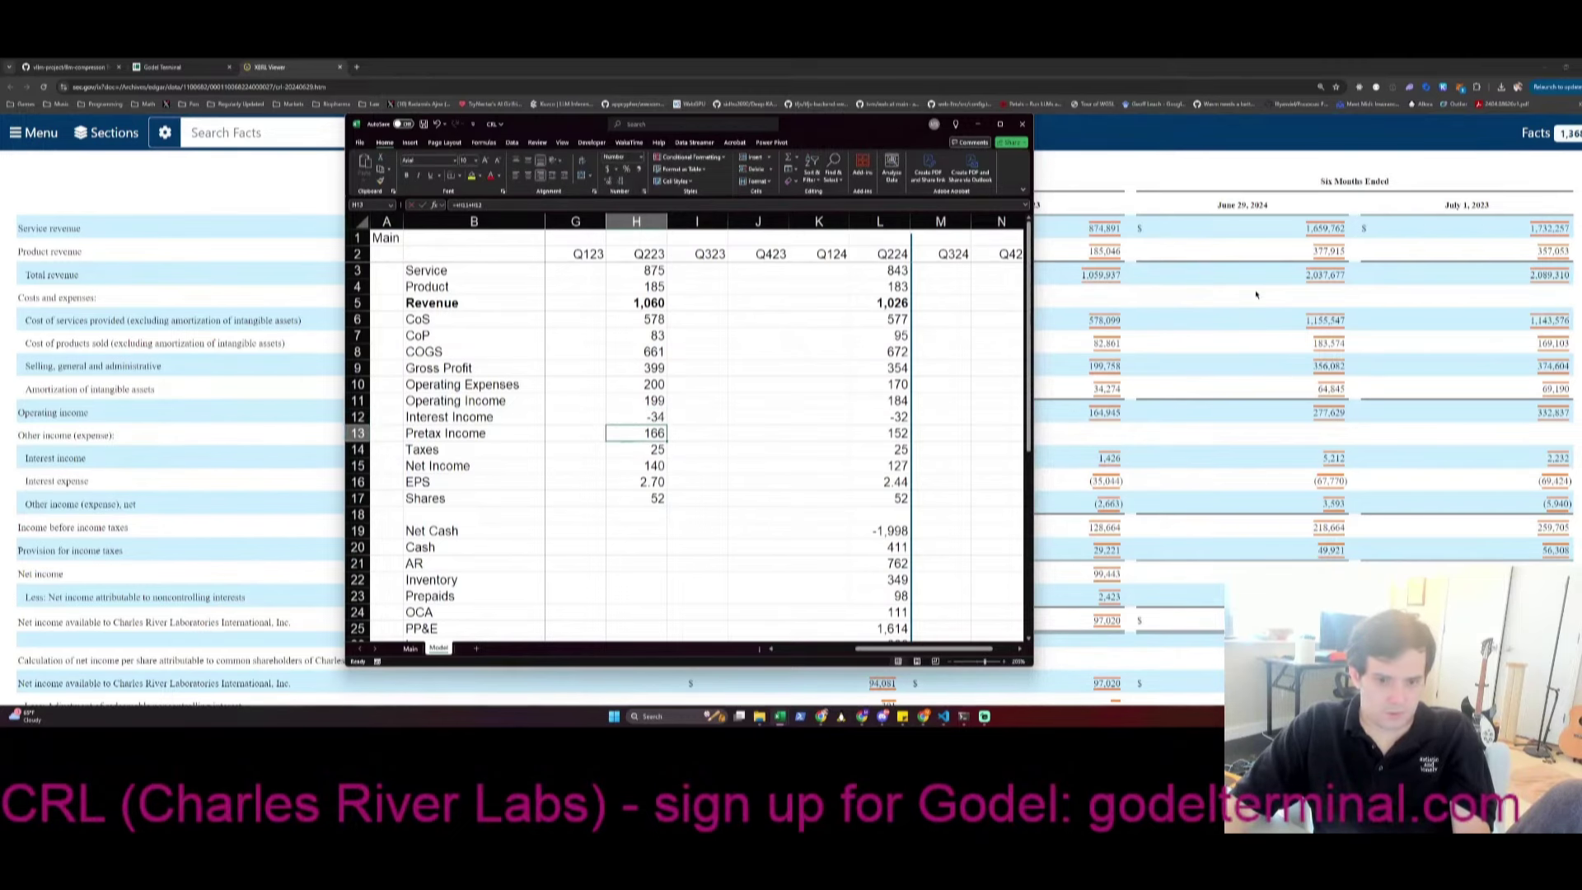
pyautogui.press('Up')
pyautogui.press('F2')
pyautogui.write('-')
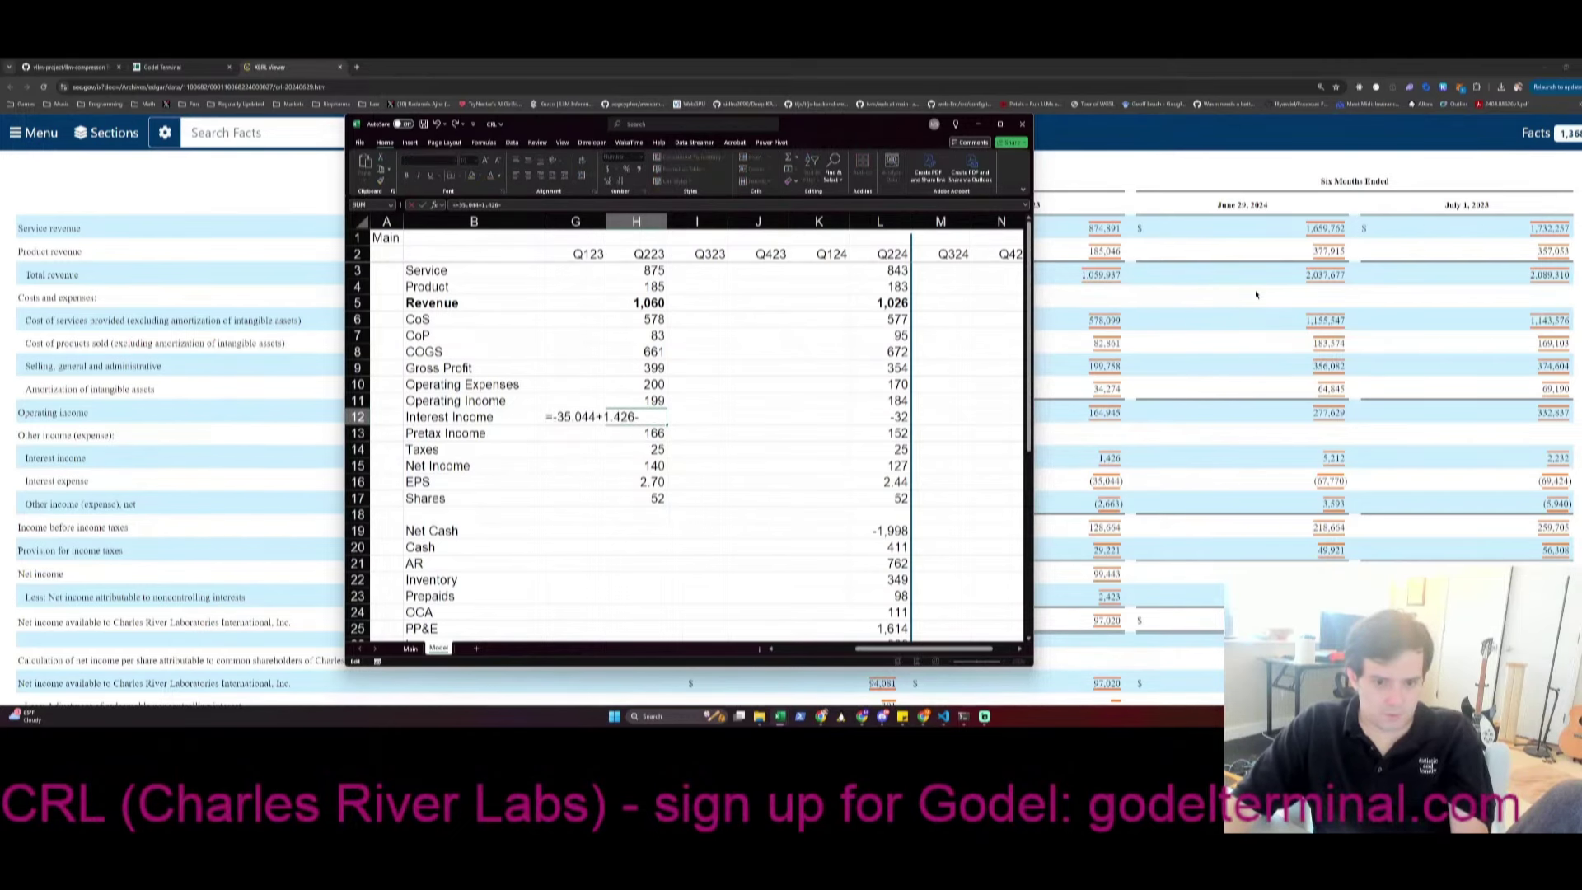
pyautogui.write('2.663')
pyautogui.press('Return')
# Enter the Q223 Taxes as 29.2 in H14 and save the workbook
pyautogui.press('Down')
pyautogui.write('29')
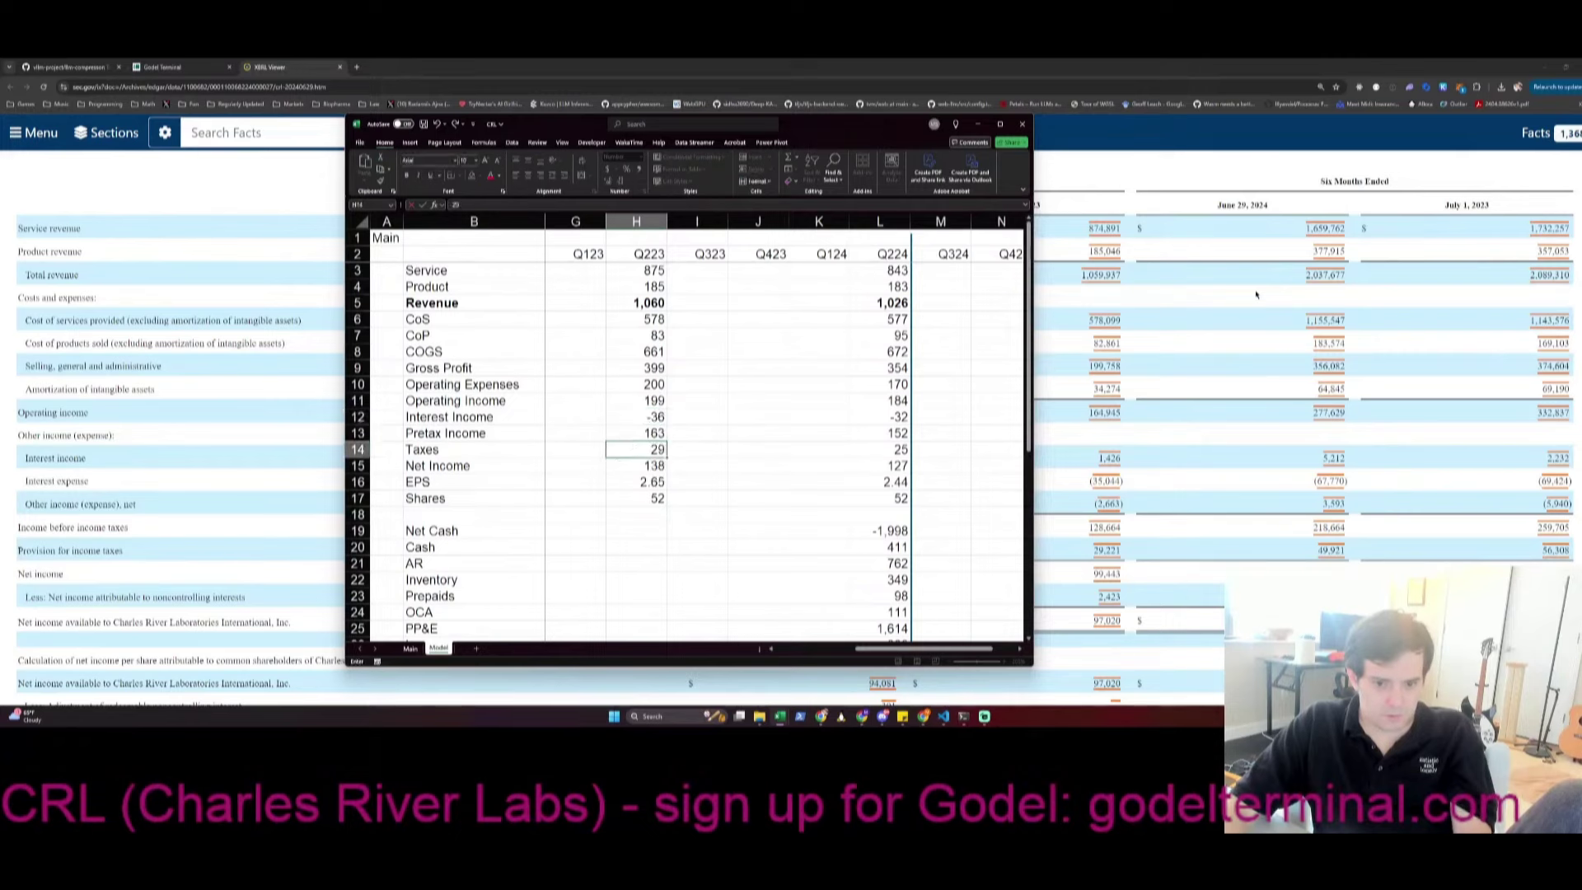
pyautogui.write('.2')
pyautogui.press('Return')
pyautogui.hotkey('ctrl', 's')
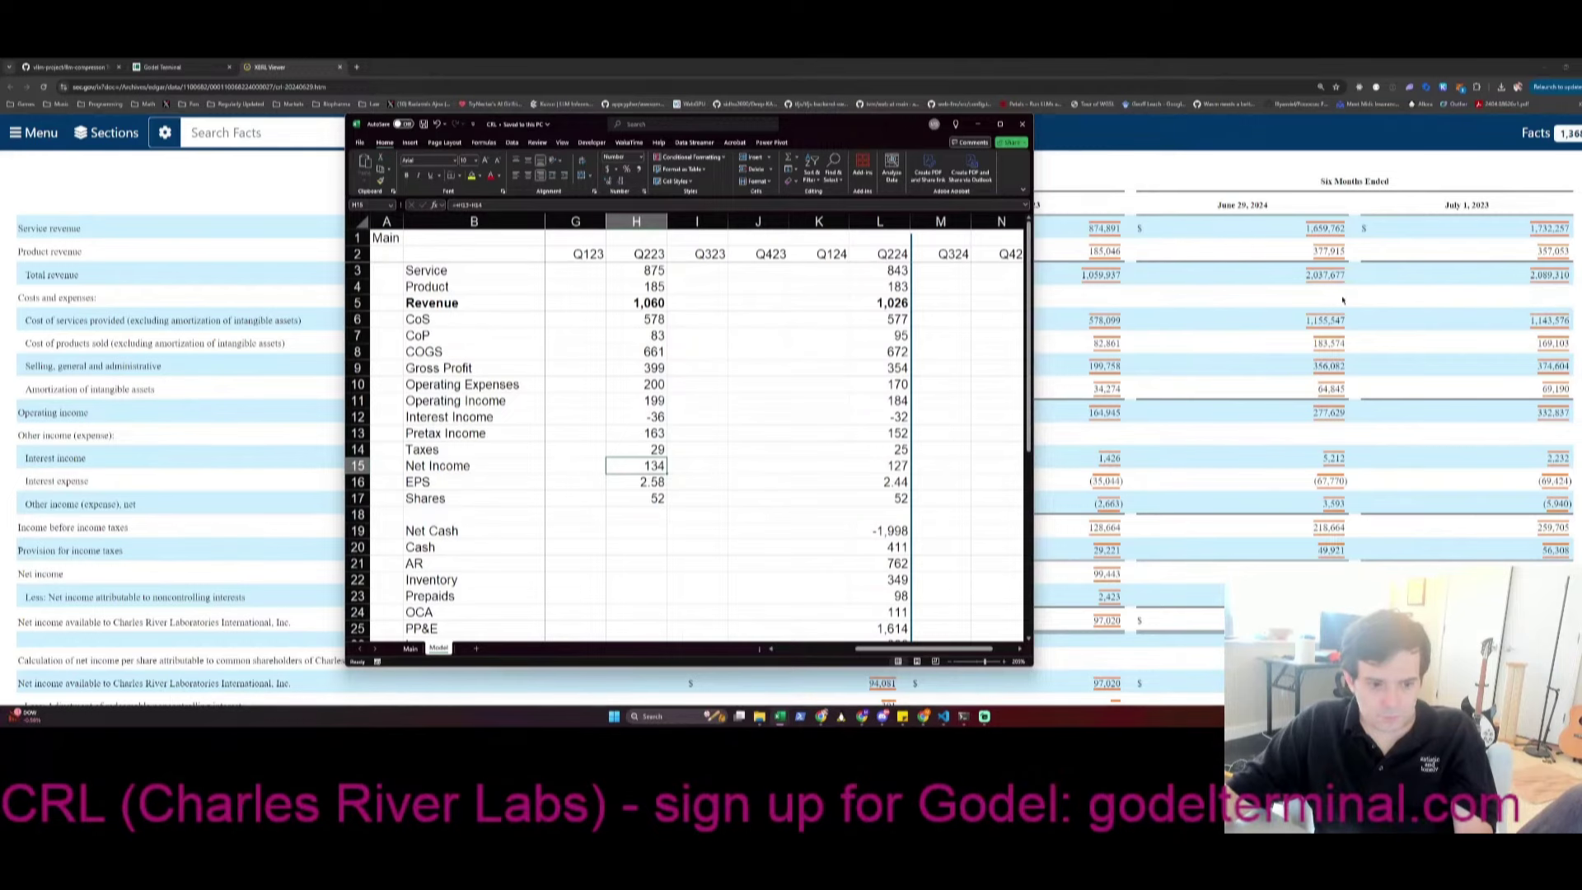
# Replace the Q223 Taxes in H14 with the sum +29.221+2.663
pyautogui.scroll(-1, 1295, 338)
pyautogui.press('Up')
pyautogui.write('29.221')
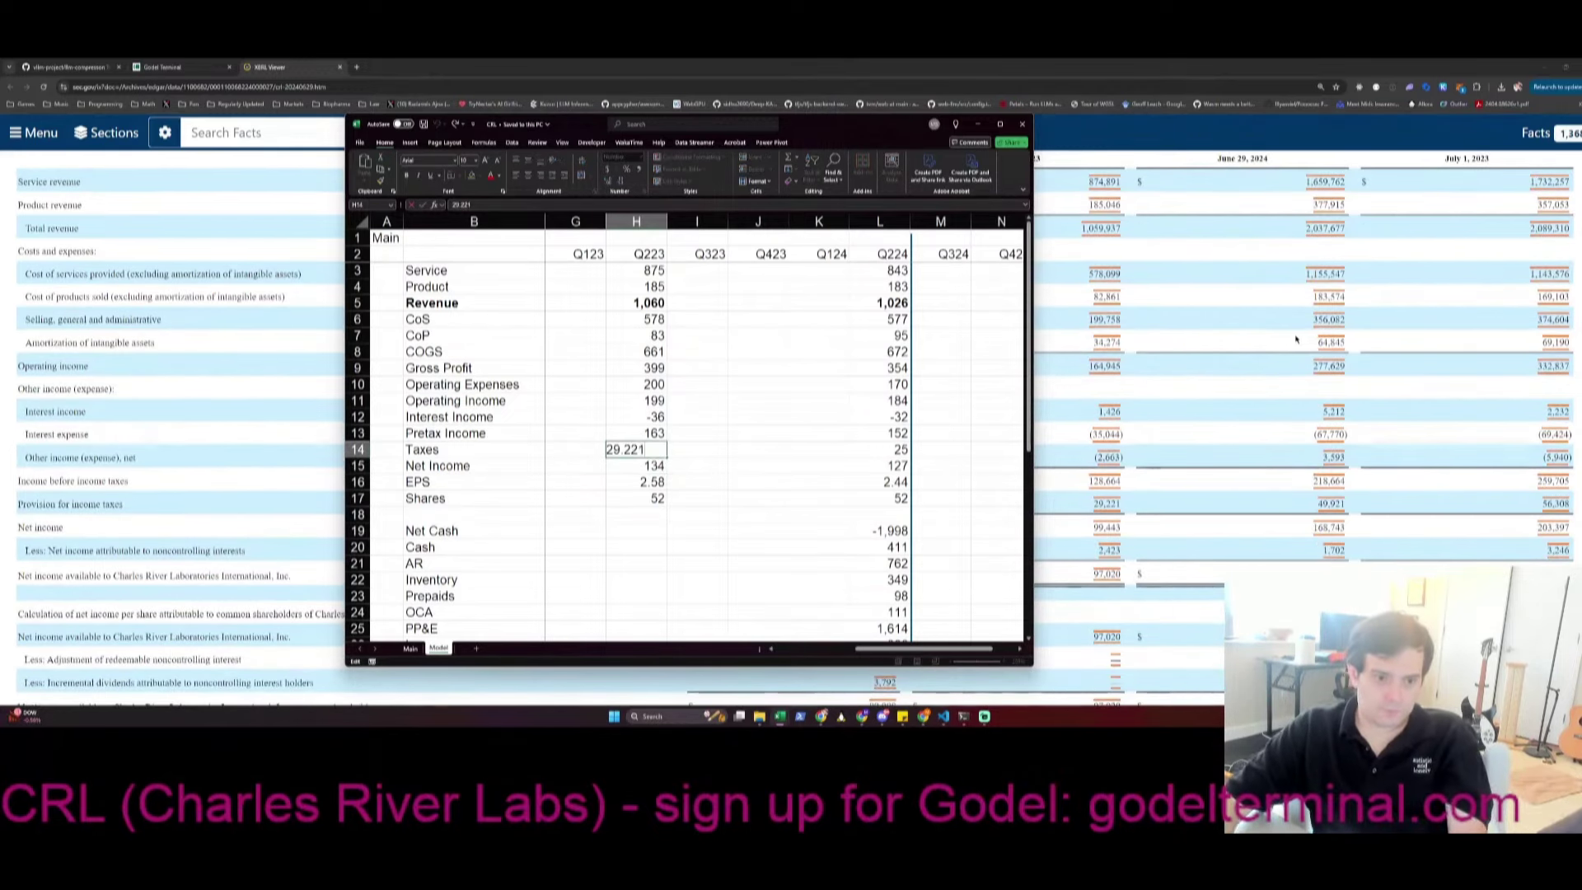
pyautogui.press('Home')
pyautogui.write('+')
pyautogui.press('End')
pyautogui.write('+')
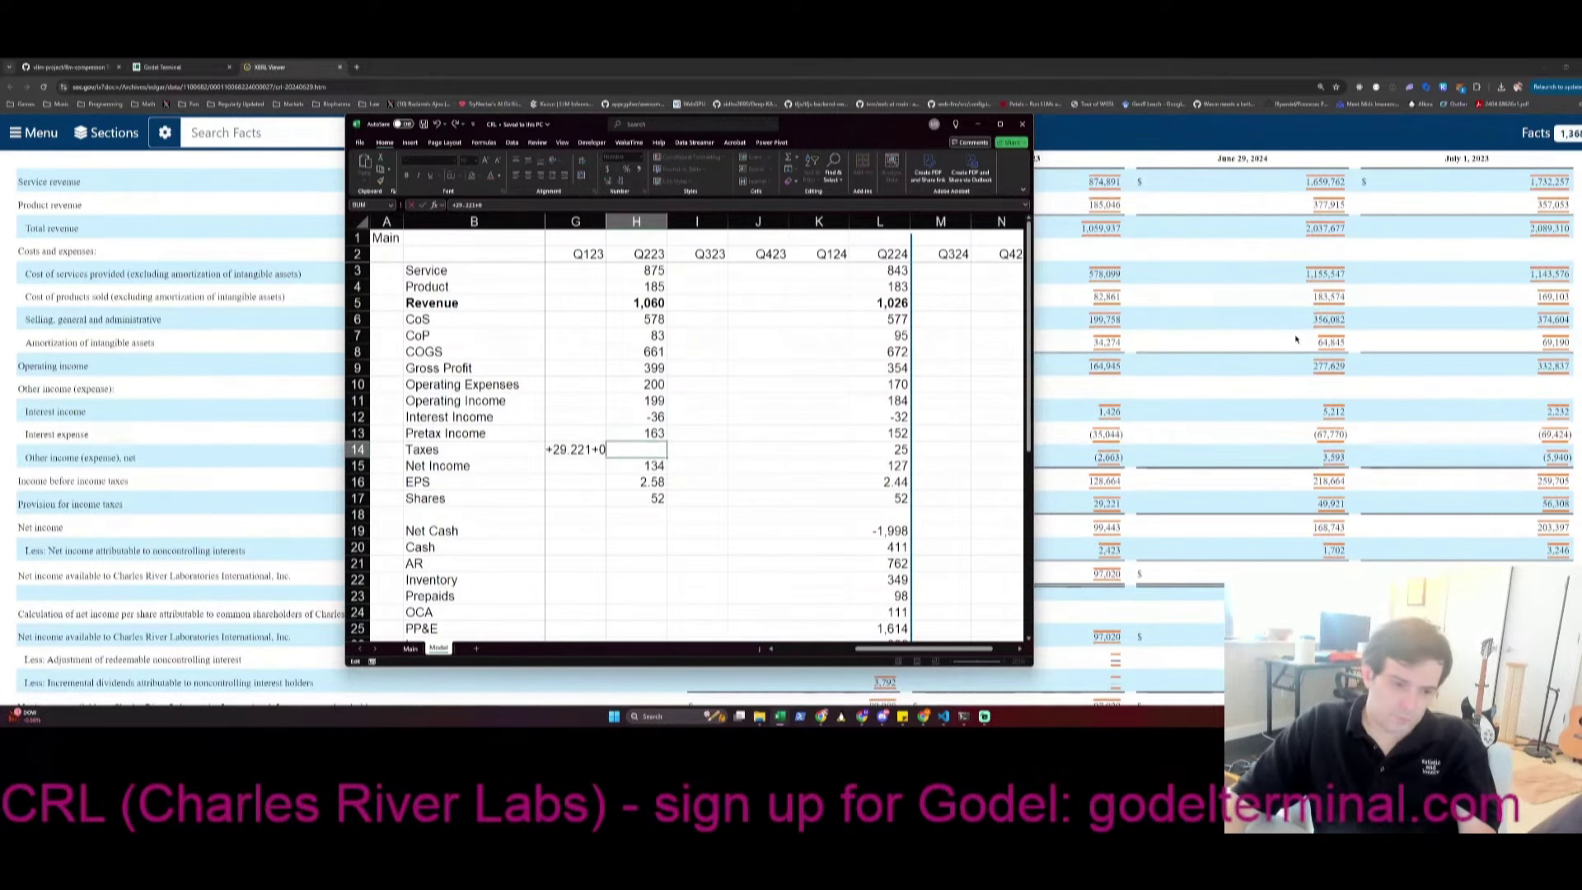
pyautogui.write('2.663')
pyautogui.press('Return')
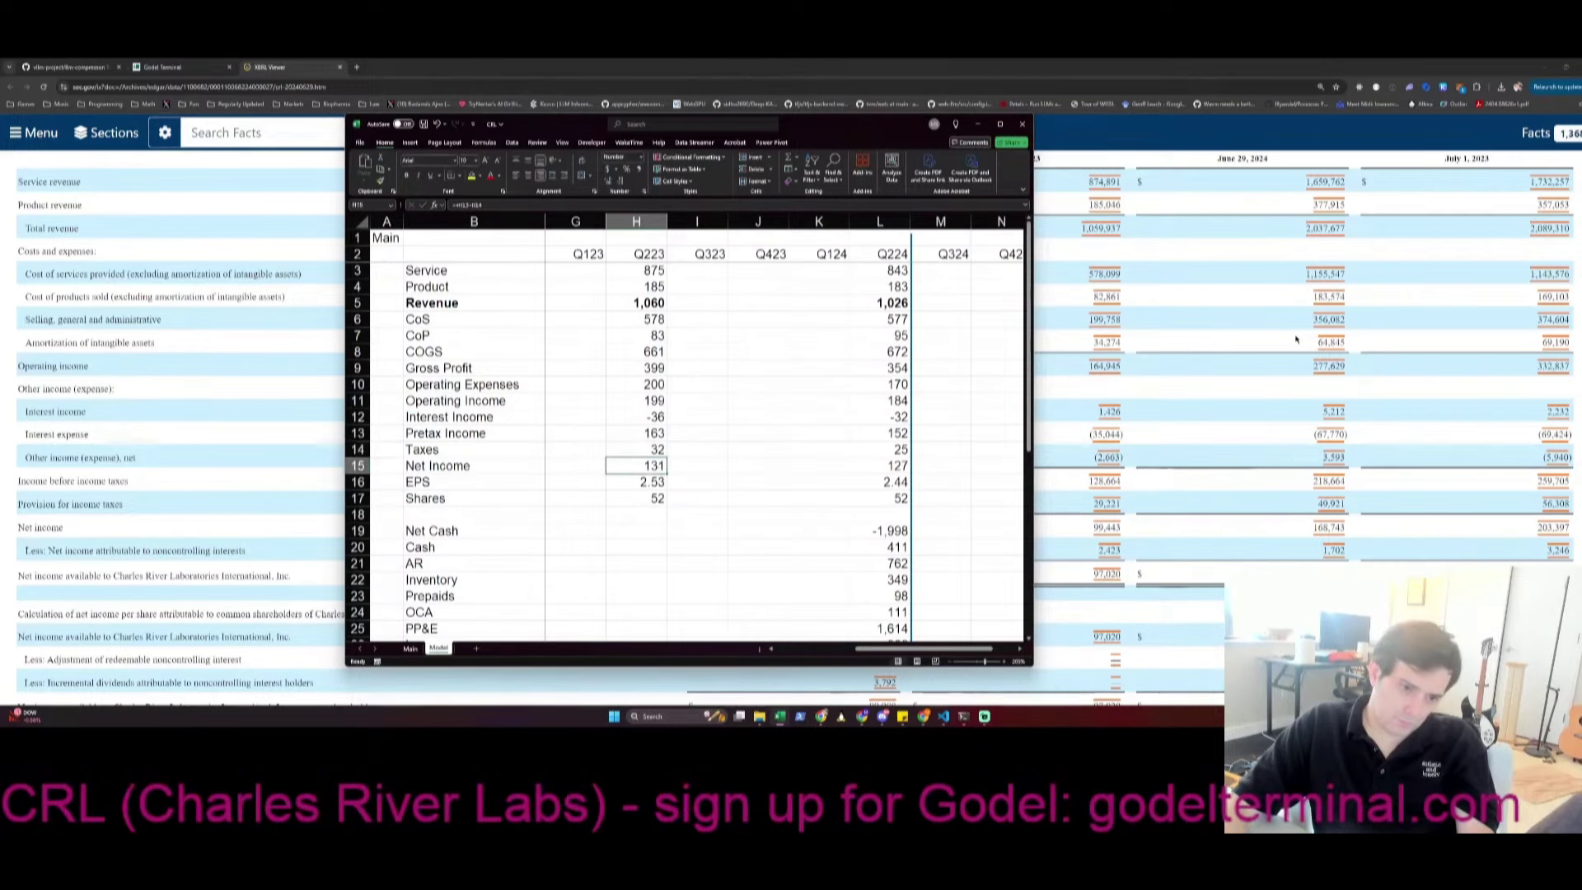
# Extend the Q224 Taxes in L14 to +25.392+0.180, adding the noncontrolling interest amount from the 10-Q
pyautogui.press('Up')
pyautogui.hotkey('ctrl', 'Right')
pyautogui.press('F2')
pyautogui.press('Home')
pyautogui.write('+')
pyautogui.press('End')
pyautogui.write('+')
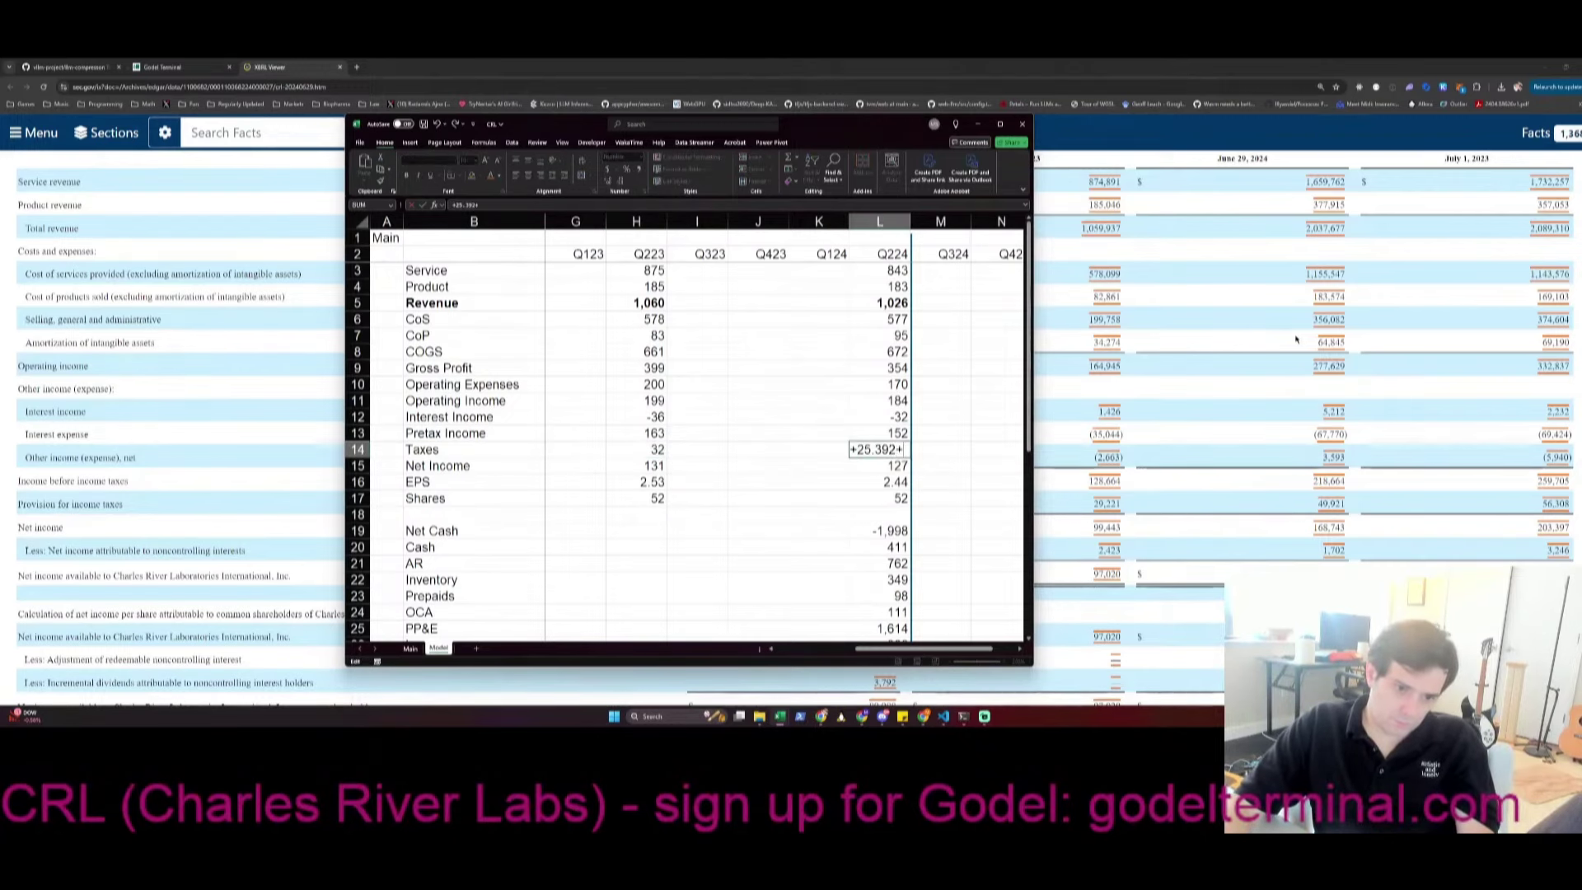
pyautogui.hotkey('alt', 'Tab')
pyautogui.hotkey('alt', 'Tab')
pyautogui.write('0.180')
pyautogui.press('Return')
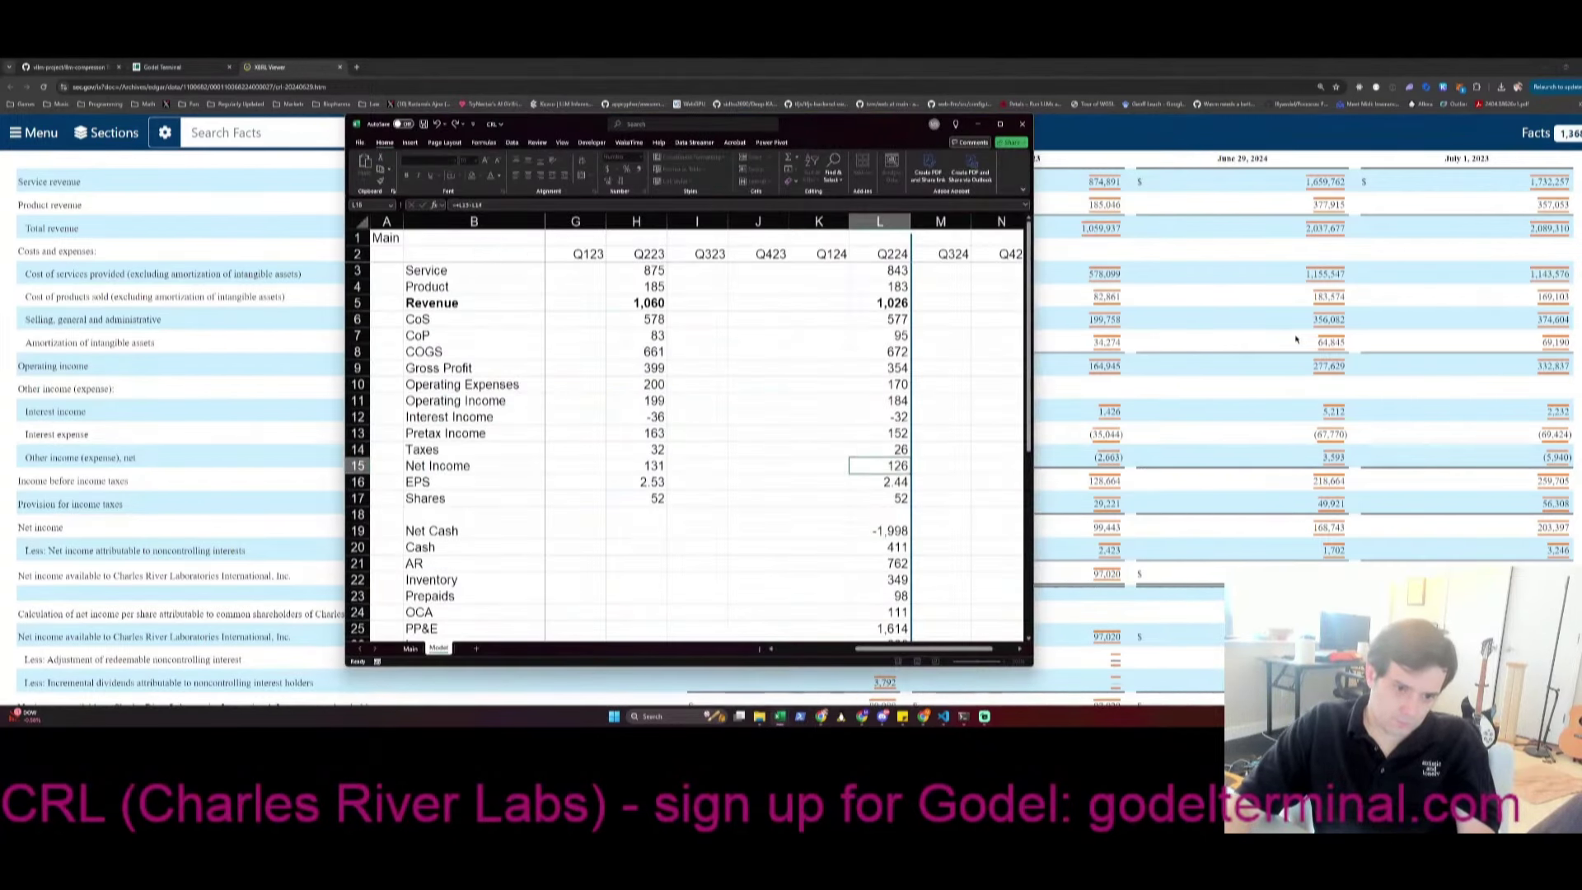
# Look up the diluted share count for Q223 in the 10-Q and enter 51.467 in Shares cell H17
pyautogui.press('Down')
pyautogui.press('Down')
pyautogui.hotkey('ctrl', 'Left')
pyautogui.hotkey('alt', 'Tab')
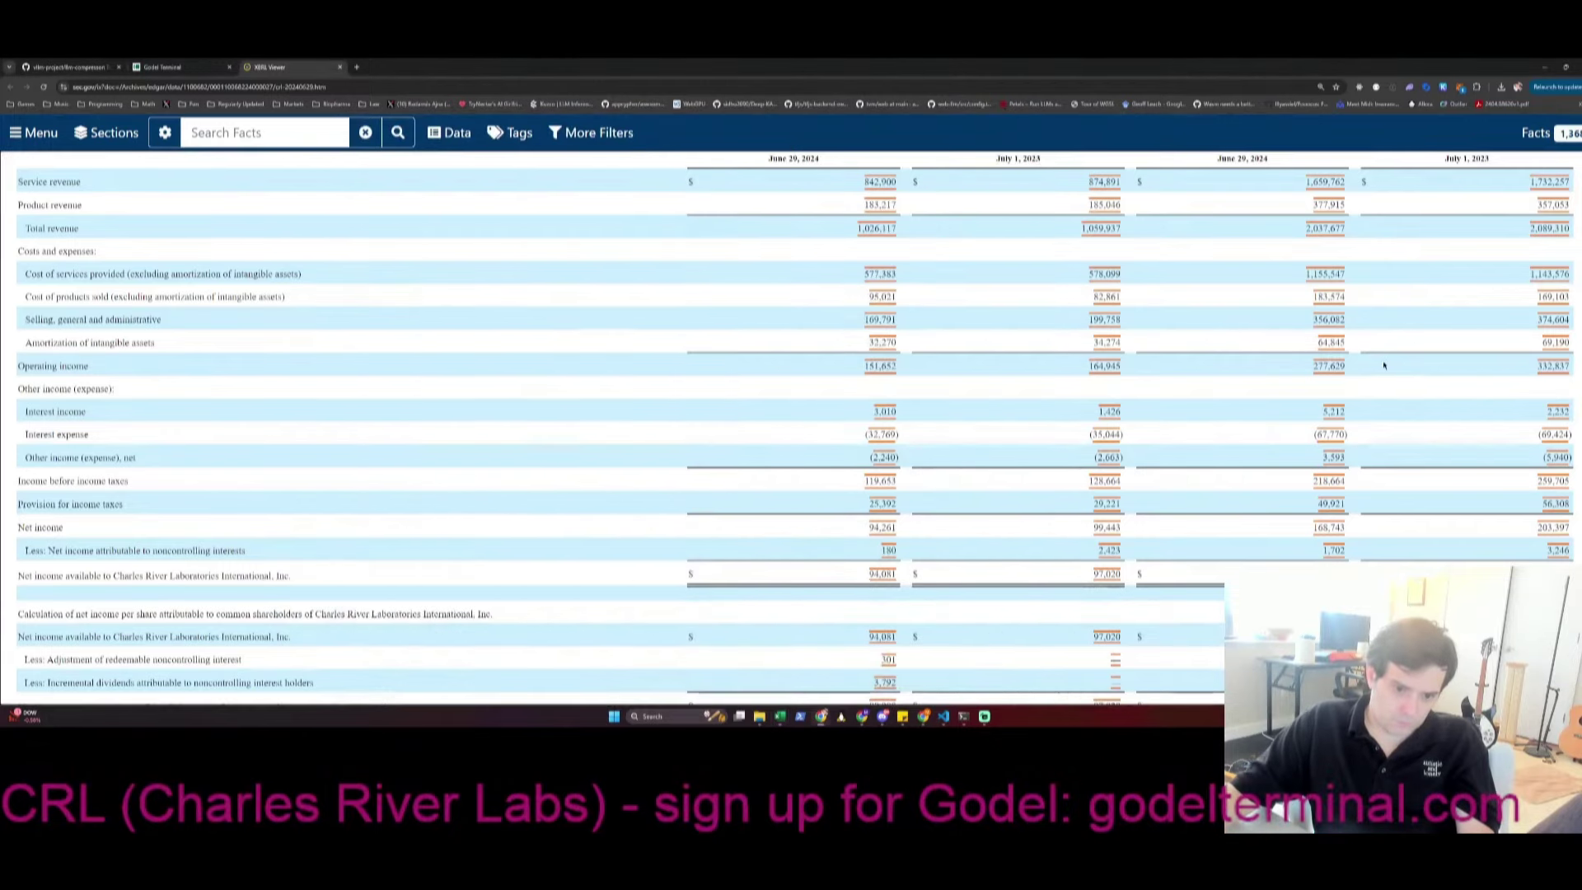
pyautogui.scroll(-3, 1355, 363)
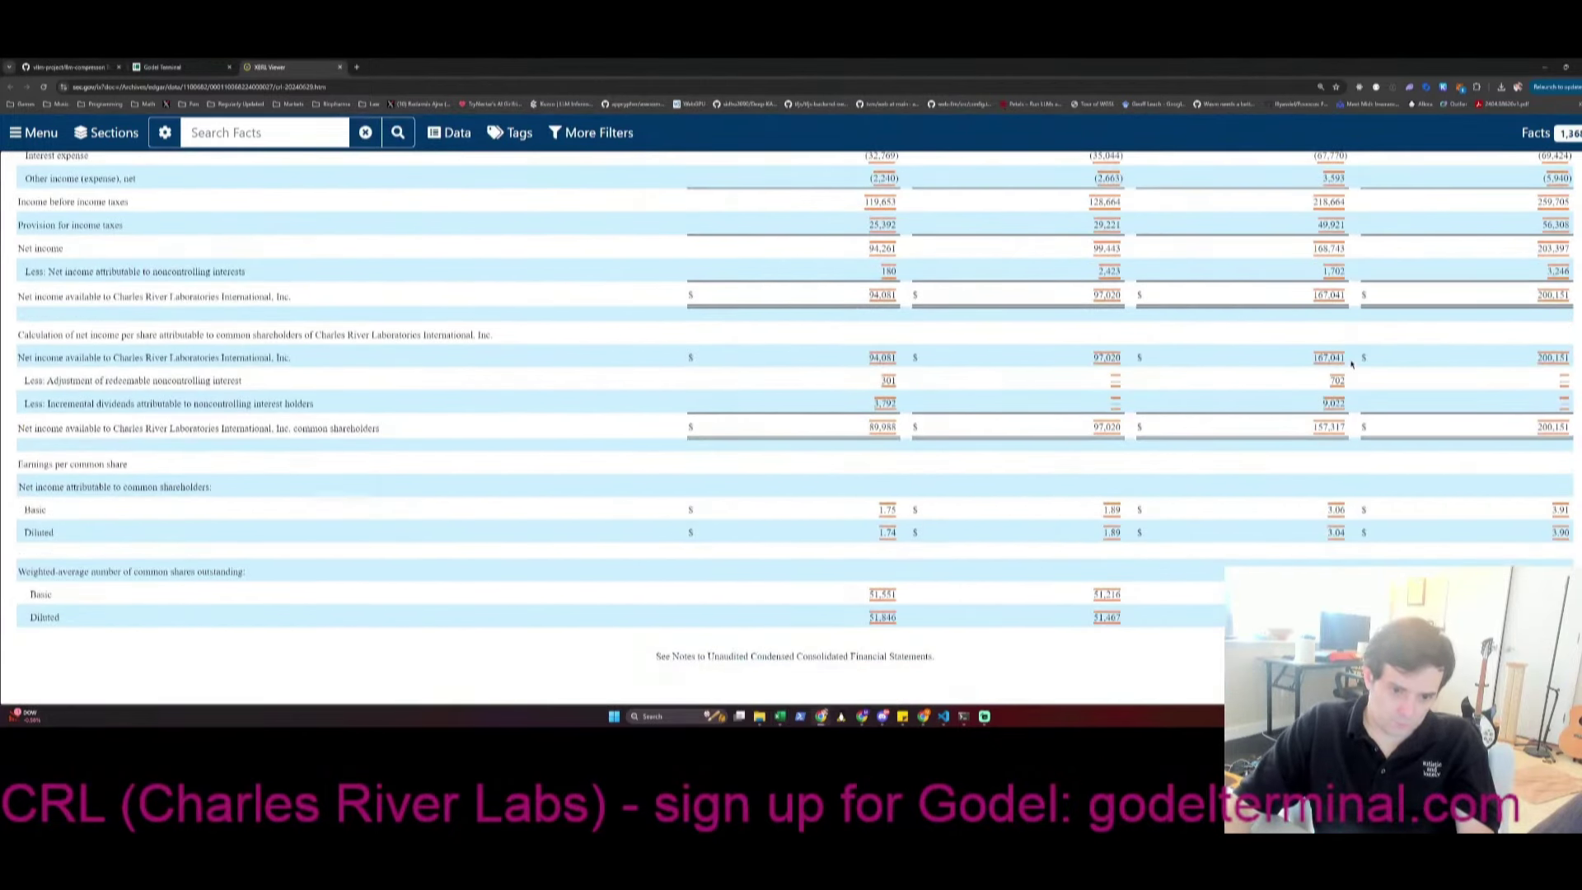
pyautogui.hotkey('alt', 'Tab')
pyautogui.write('51.467')
pyautogui.press('Return')
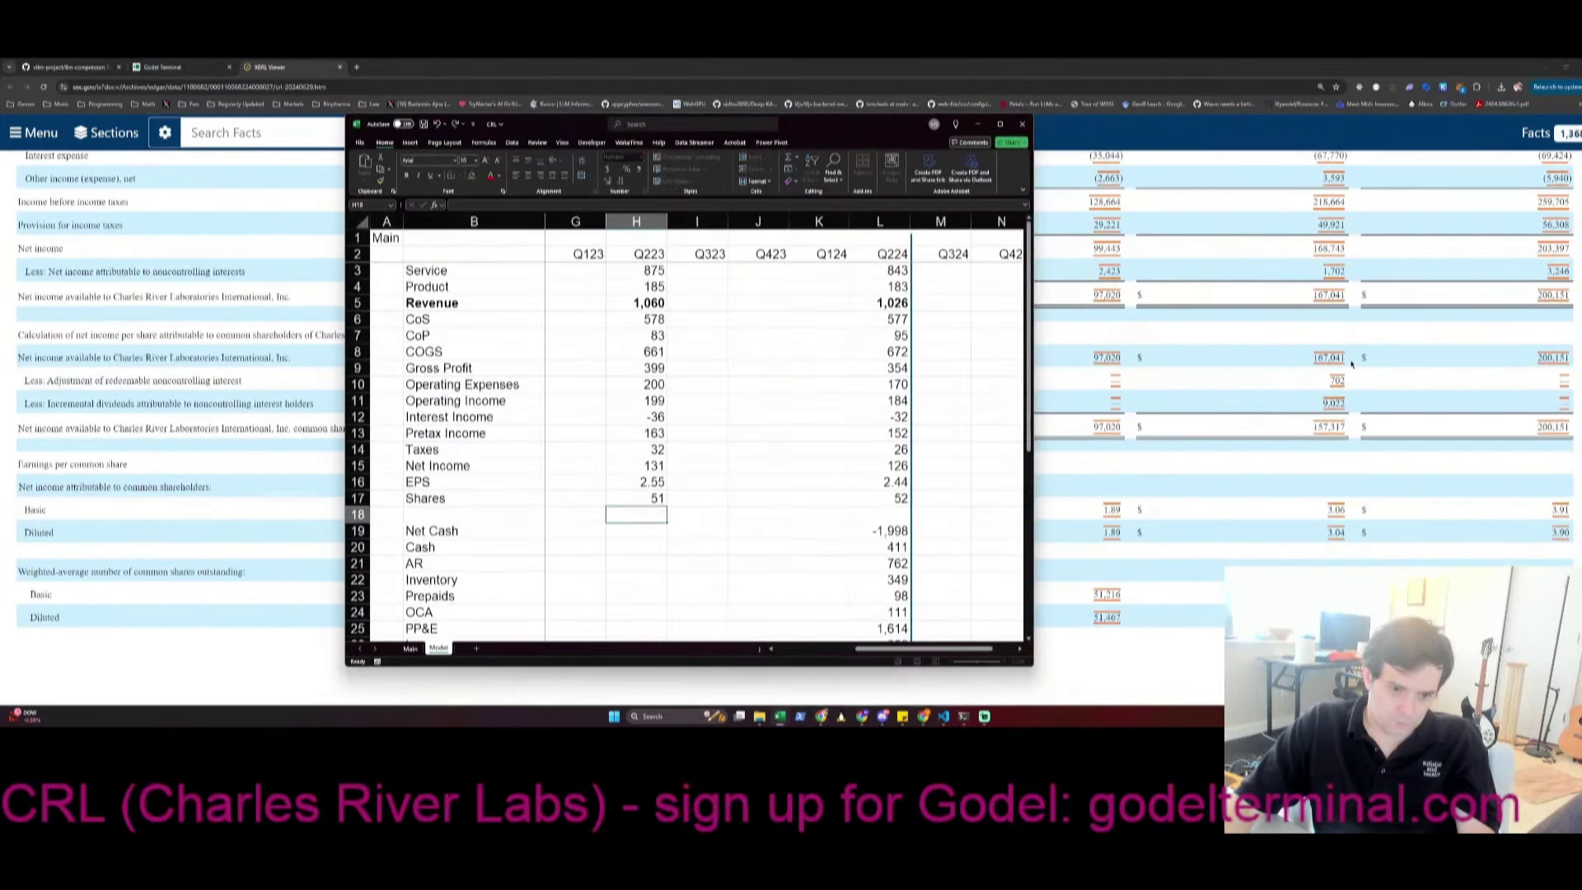
# Insert two blank rows at row 19, above the Net Cash row
pyautogui.hotkey('ctrl', 'Up')
pyautogui.hotkey('ctrl', 'Up')
pyautogui.press('Down')
pyautogui.hotkey('ctrl', 'Down')
pyautogui.press('Down')
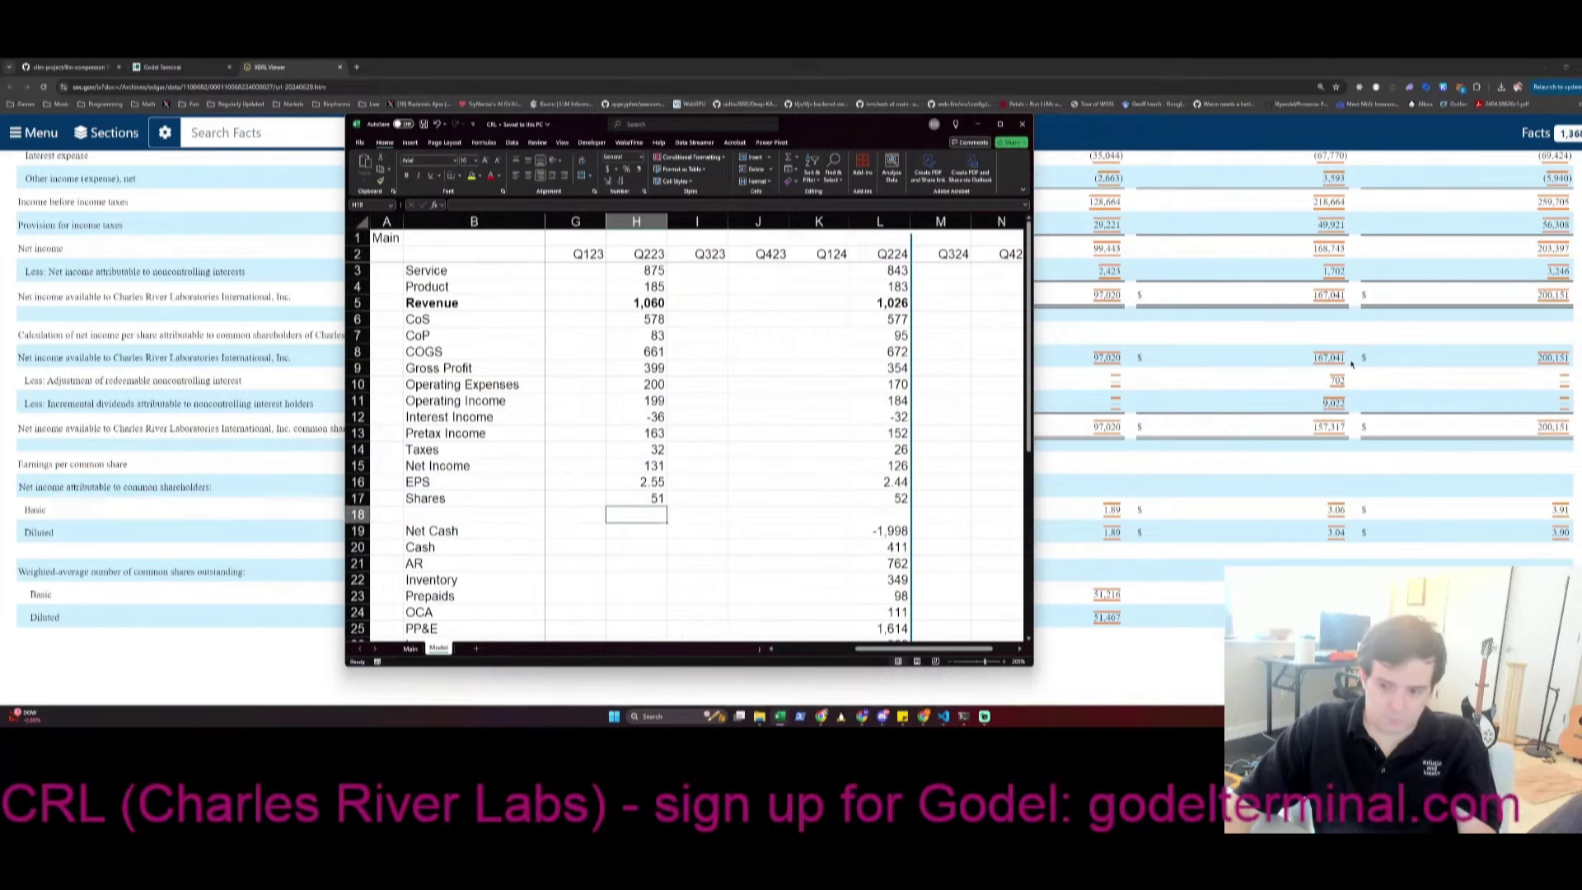
pyautogui.press('Down')
pyautogui.hotkey('shift', 'space')
pyautogui.hotkey('ctrl', 'shift', '=')
pyautogui.hotkey('ctrl', 'shift', '=')
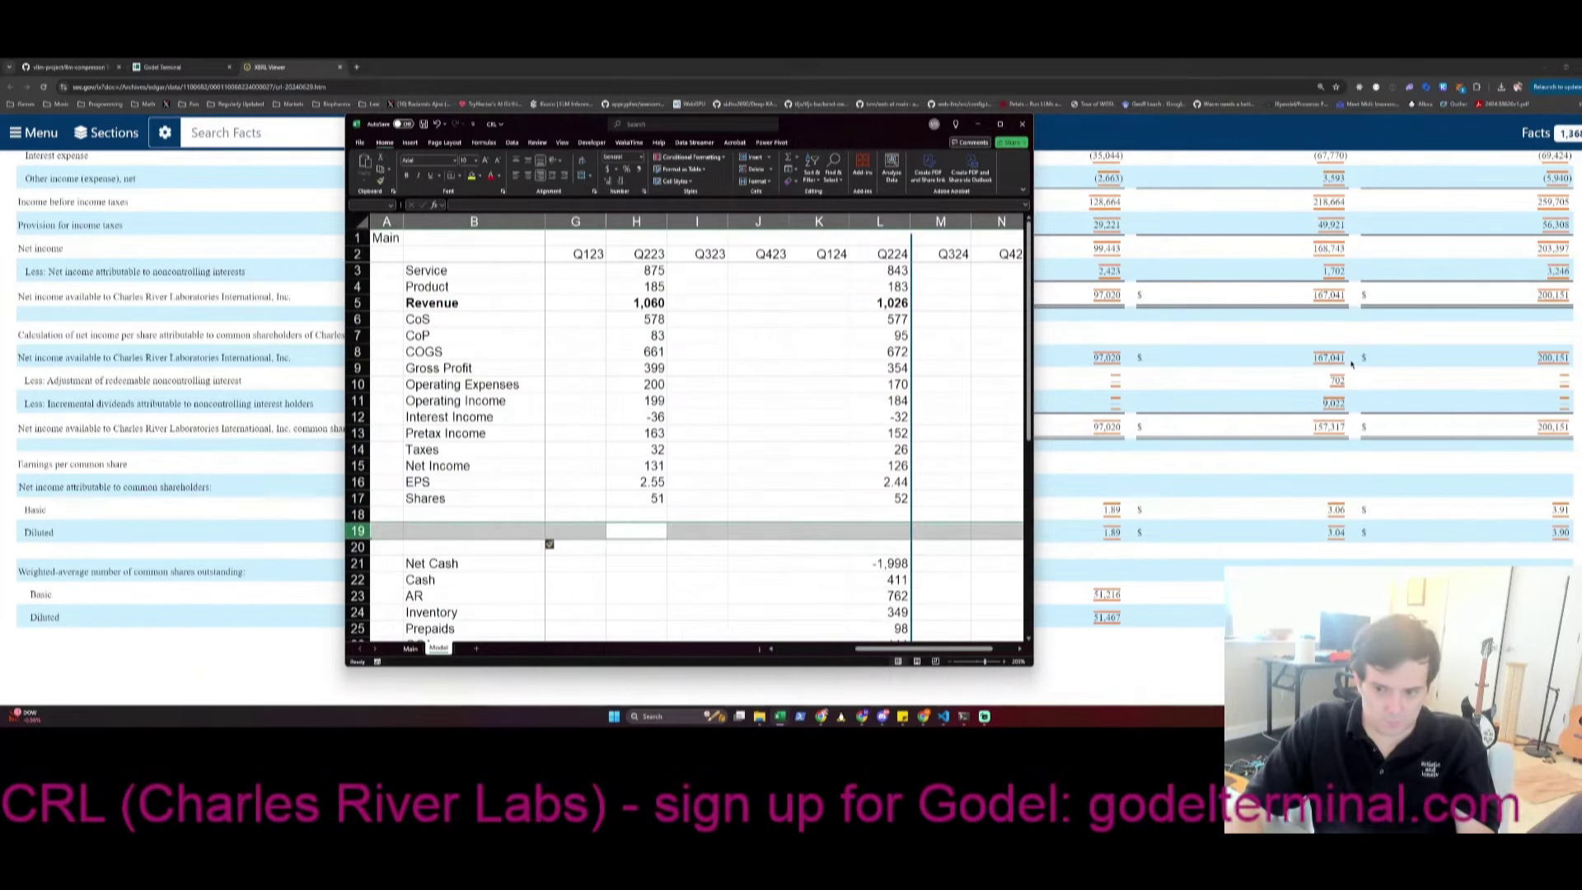
# Calculate Q224 year-over-year revenue growth in L19 as L5/H5-1 and format it as a percentage
pyautogui.press('Right')
pyautogui.press('Right')
pyautogui.press('Right')
pyautogui.press('Right')
pyautogui.press('Right')
pyautogui.press('Right')
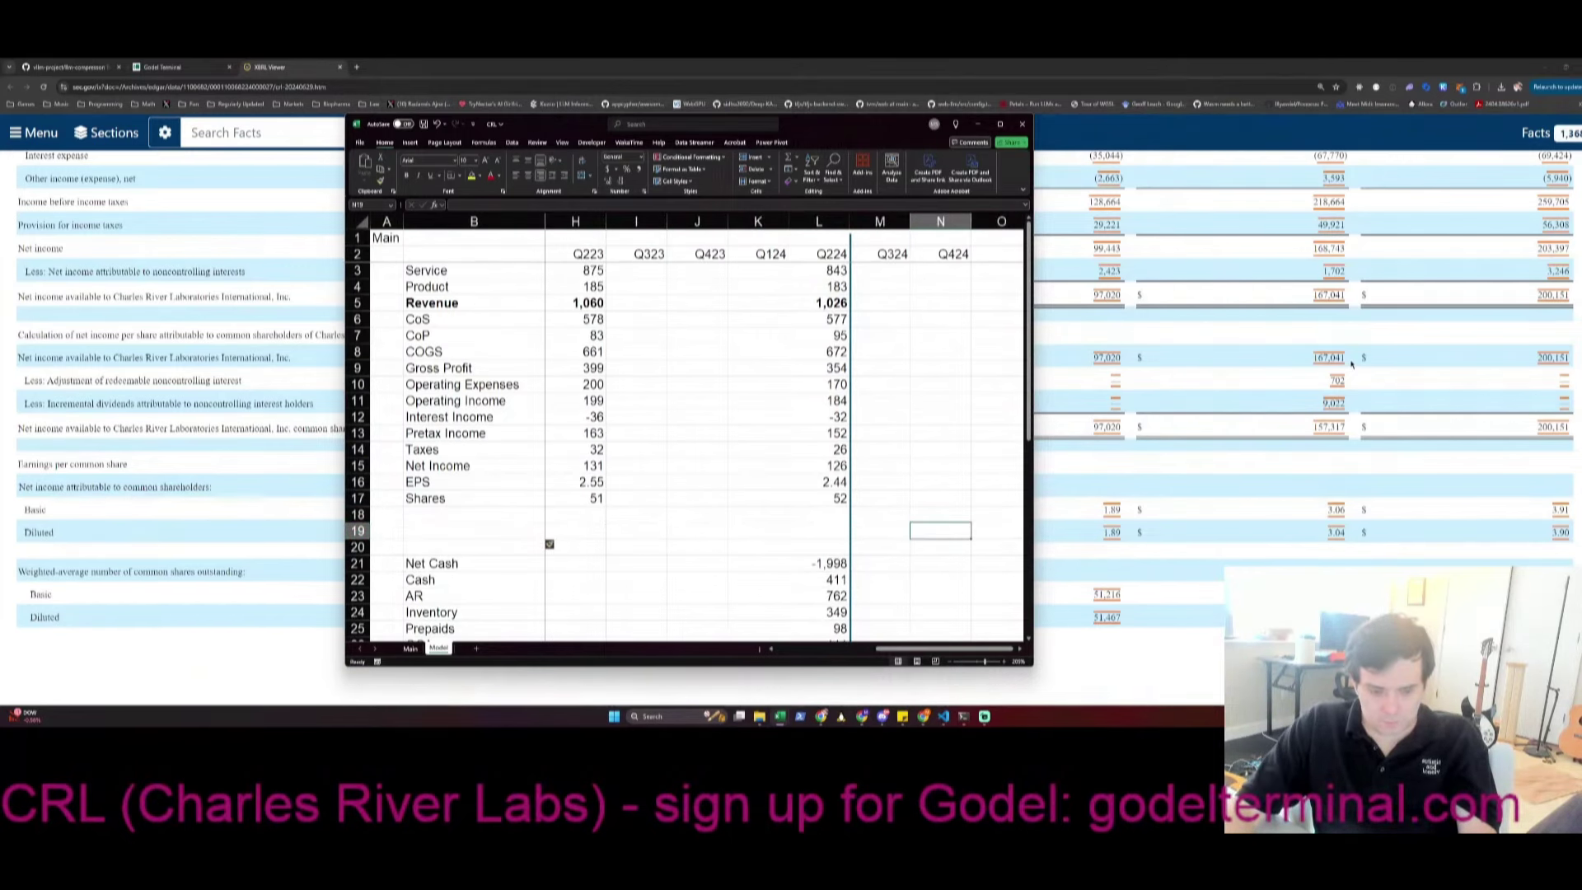
pyautogui.press('Left')
pyautogui.press('Left')
pyautogui.write('+')
pyautogui.press('Up')
pyautogui.press('Up')
pyautogui.press('Up')
pyautogui.press('Up')
pyautogui.press('Up')
pyautogui.press('Up')
pyautogui.press('Up')
pyautogui.press('Up')
pyautogui.press('Up')
pyautogui.press('Up')
pyautogui.press('Up')
pyautogui.press('Up')
pyautogui.press('Up')
pyautogui.press('Up')
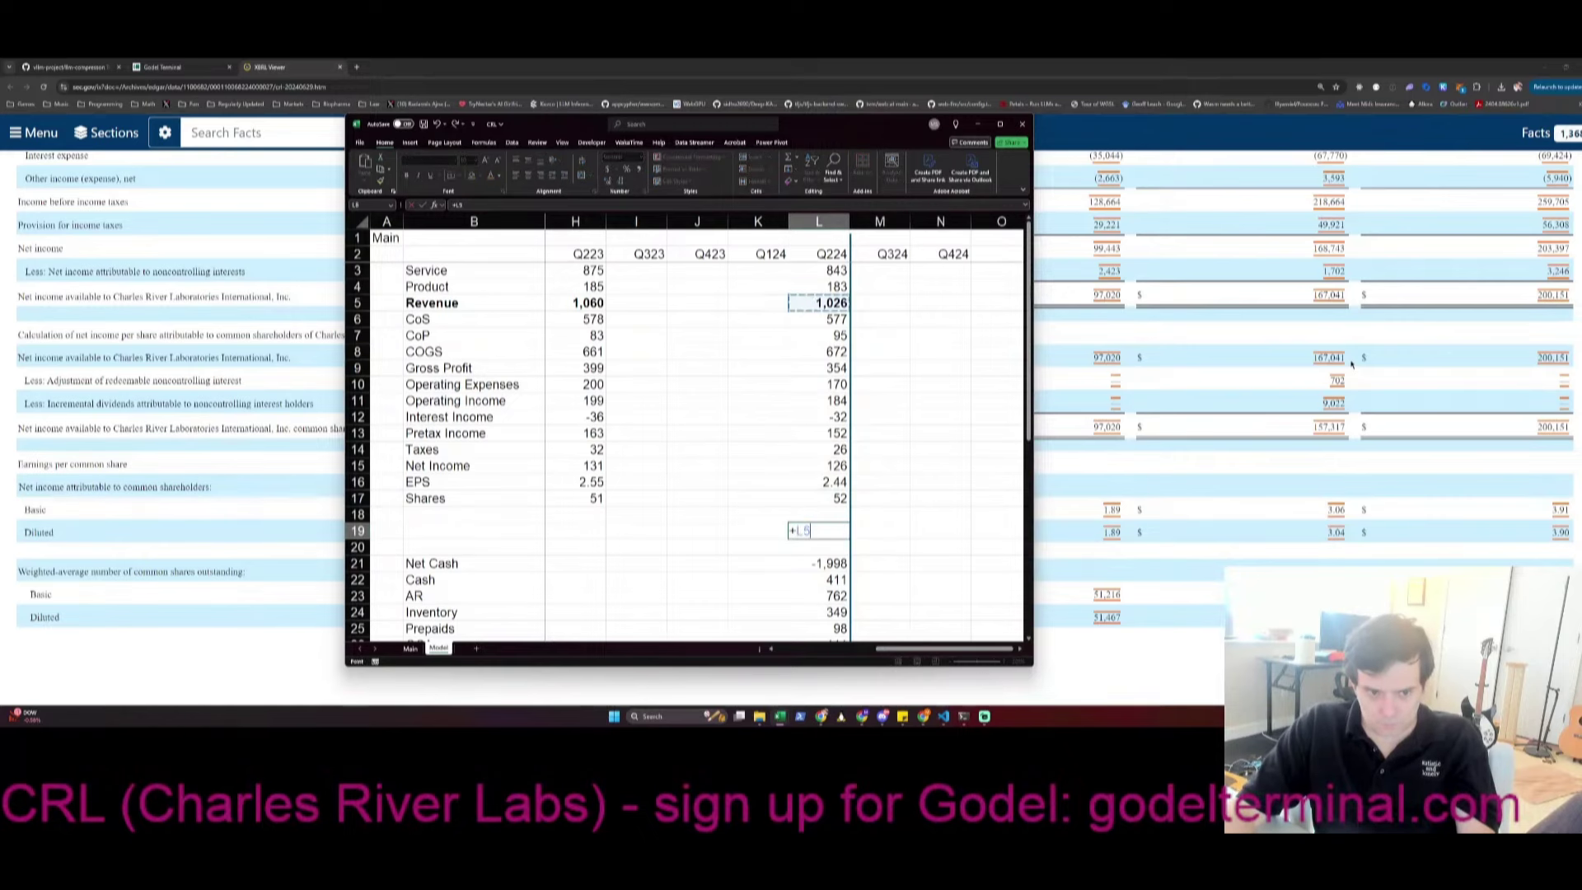
pyautogui.write('/')
pyautogui.press('Up')
pyautogui.press('Up')
pyautogui.press('Up')
pyautogui.press('Up')
pyautogui.press('Up')
pyautogui.press('Up')
pyautogui.press('Up')
pyautogui.press('Up')
pyautogui.press('Up')
pyautogui.press('Up')
pyautogui.press('Up')
pyautogui.press('Up')
pyautogui.press('Up')
pyautogui.press('Up')
pyautogui.press('Up')
pyautogui.press('Up')
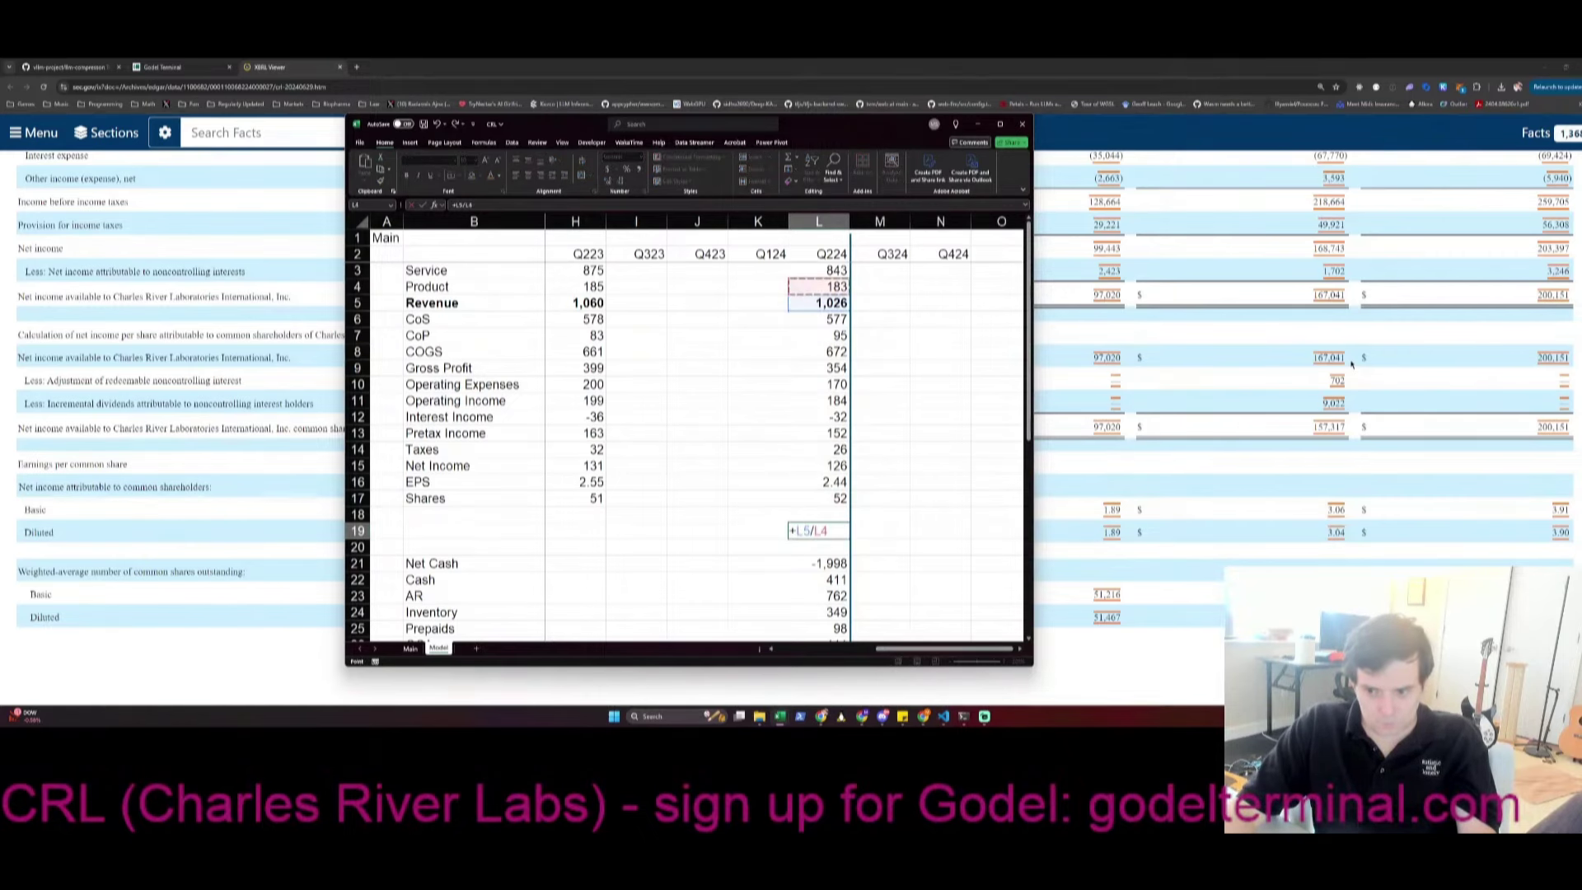
pyautogui.press('Down')
pyautogui.press('Down')
pyautogui.press('Left')
pyautogui.press('Left')
pyautogui.press('Left')
pyautogui.press('Left')
pyautogui.write('-1')
pyautogui.press('Return')
pyautogui.press('Up')
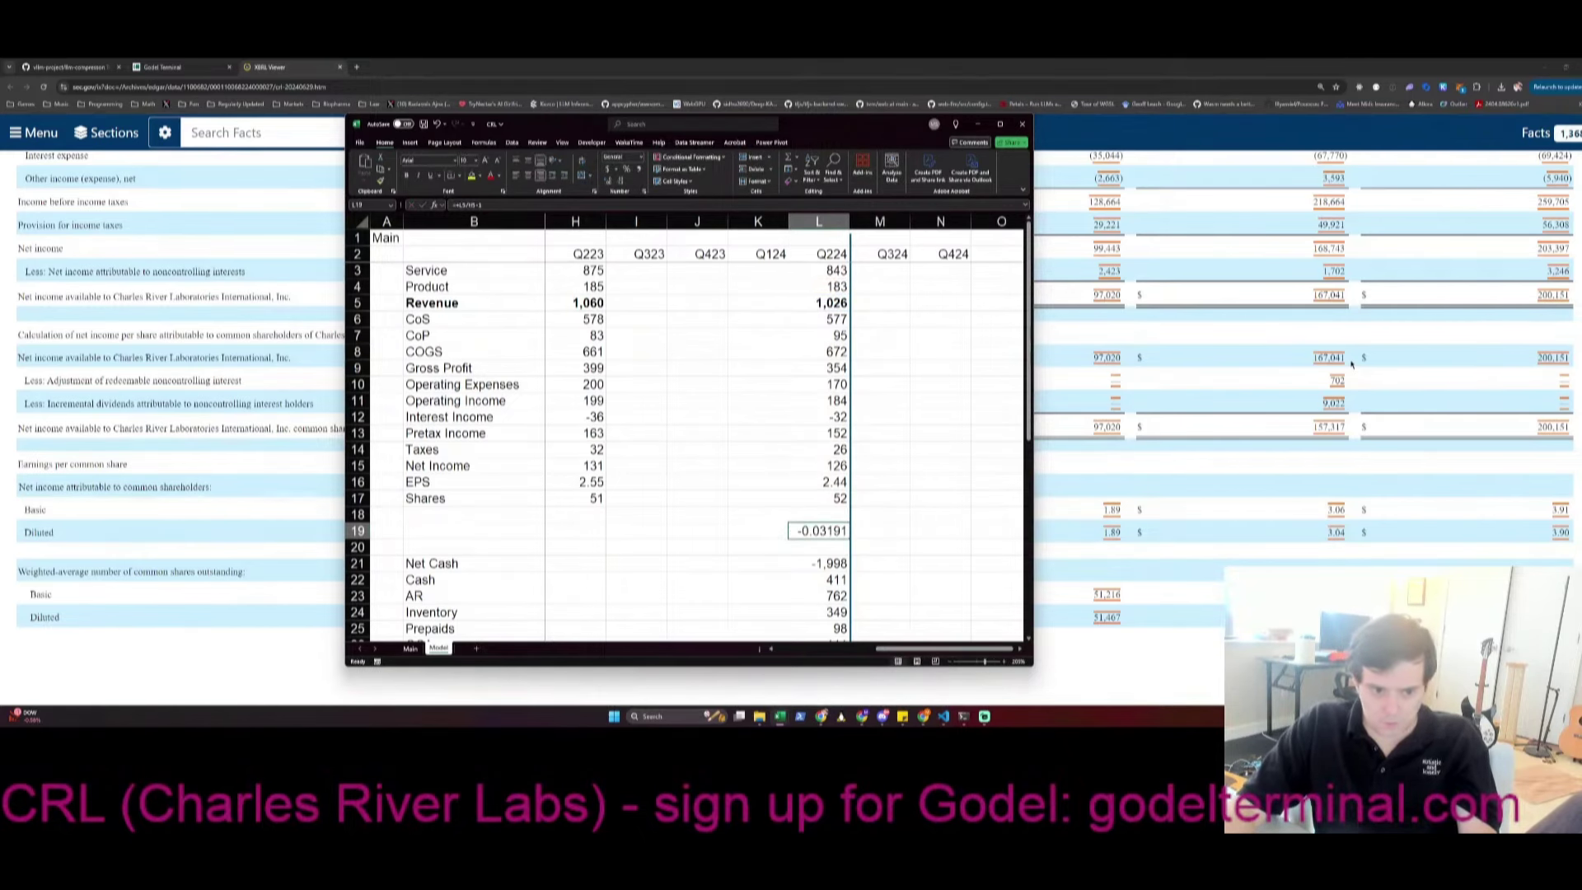
pyautogui.hotkey('ctrl', 'shift', '5')
# Label the growth row in B19 as Revenue y/y
pyautogui.press('Left')
pyautogui.press('Left')
pyautogui.press('Left')
pyautogui.press('Left')
pyautogui.press('Left')
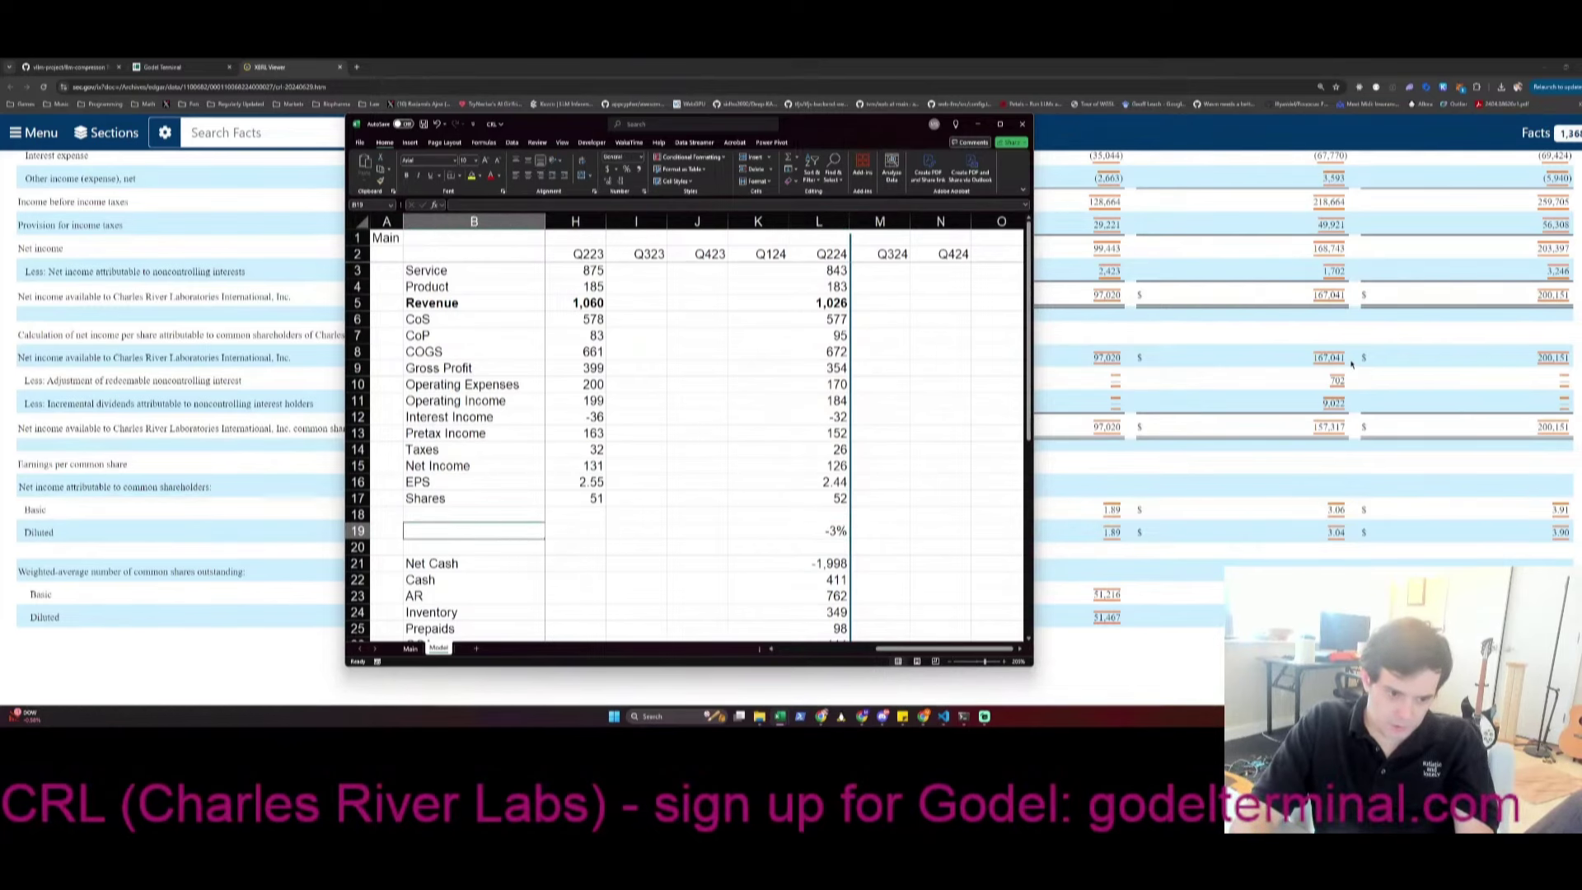
pyautogui.write('Revenue y/y')
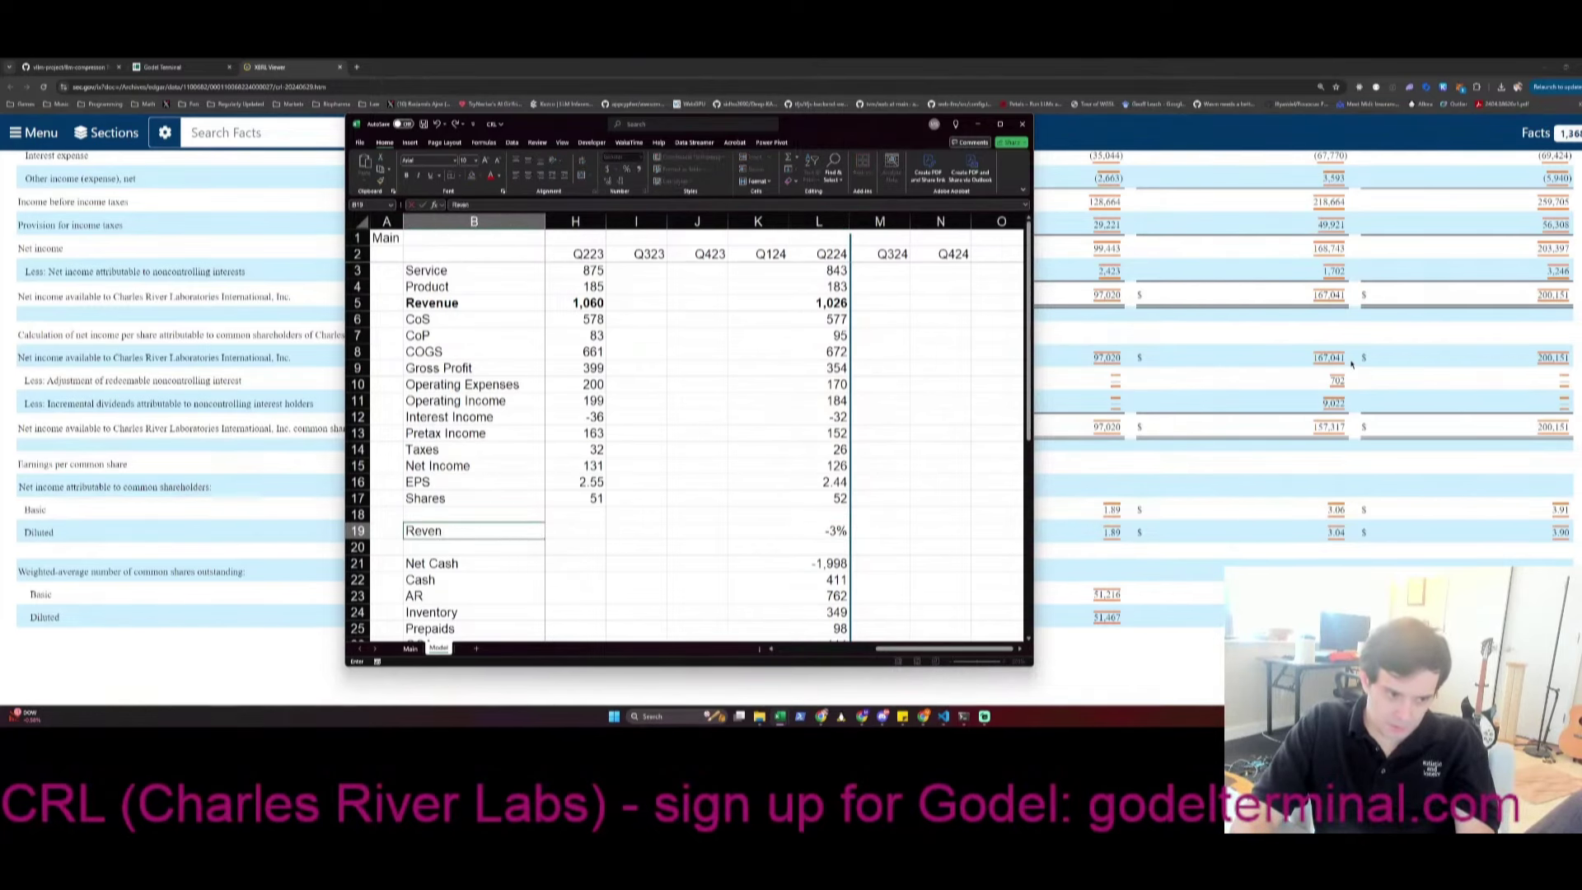
pyautogui.press('Right')
pyautogui.press('Right')
pyautogui.press('Right')
pyautogui.press('Right')
pyautogui.press('Right')
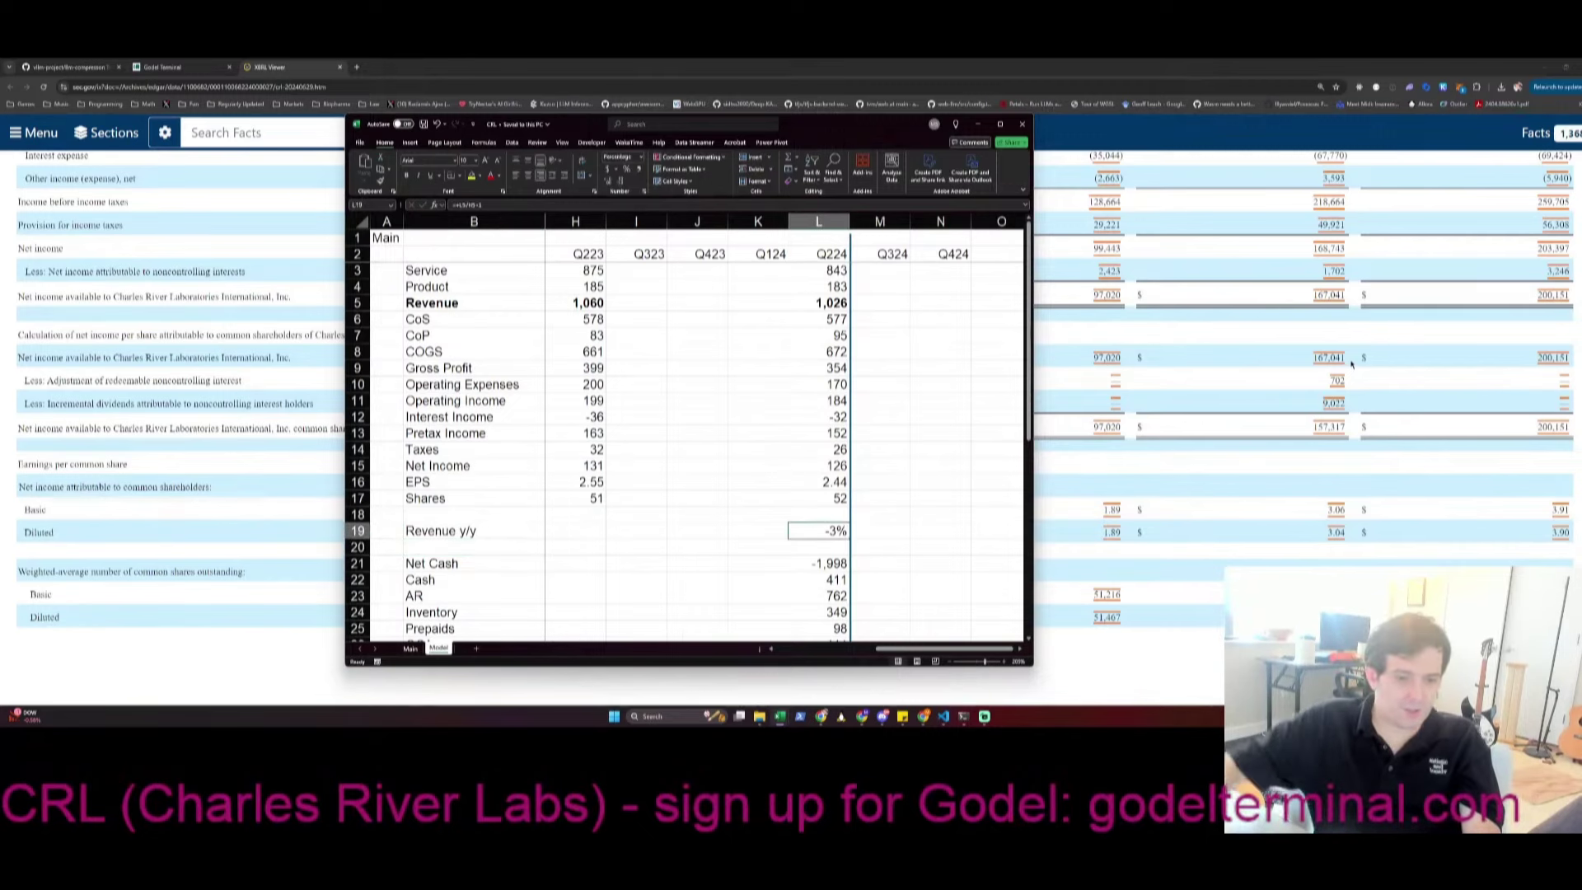
pyautogui.doubleClick(1109, 271)
pyautogui.hotkey('alt', 'Tab')
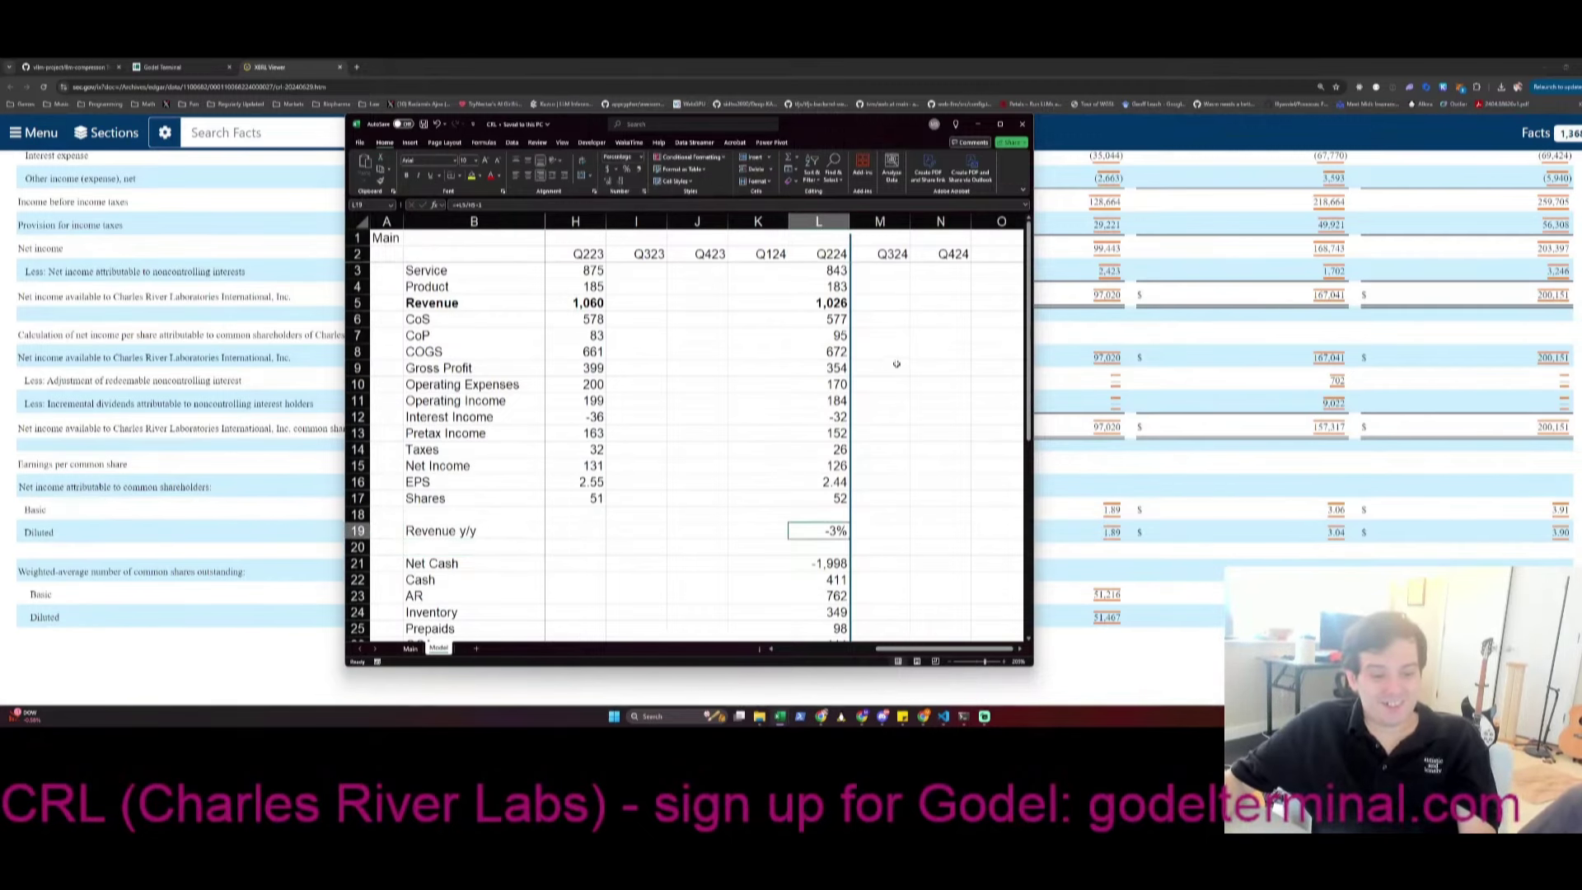
pyautogui.keyDown('ctrl'); pyautogui.scroll(-2, 882, 366); pyautogui.keyUp('ctrl')
pyautogui.press('Left')
pyautogui.press('Left')
pyautogui.press('Left')
pyautogui.press('Left')
pyautogui.press('Left')
pyautogui.press('Left')
pyautogui.press('Left')
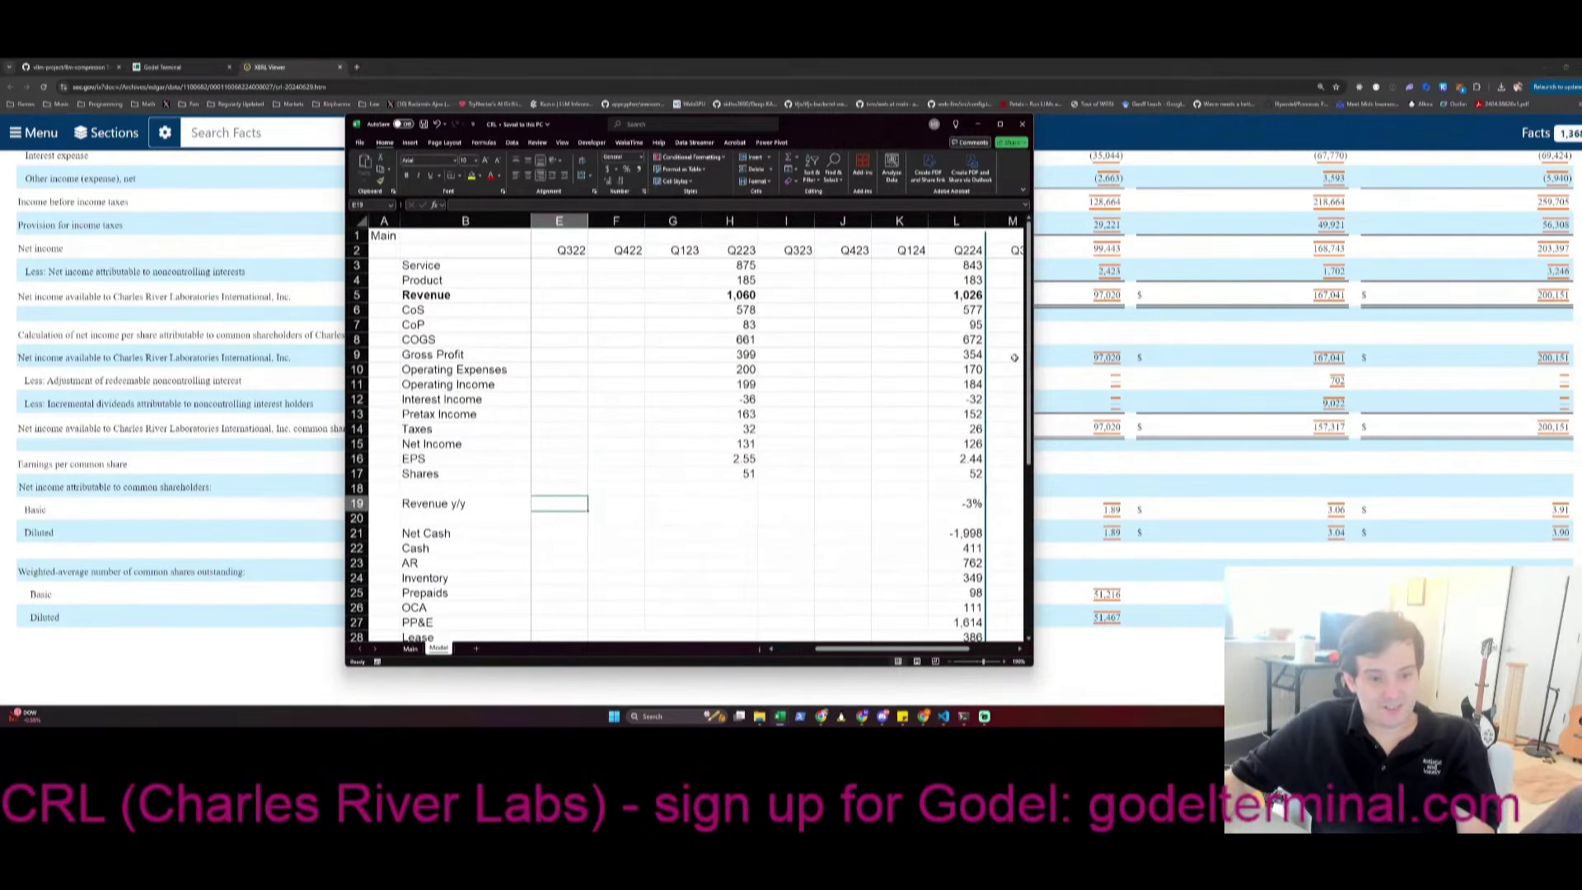
pyautogui.press('Right')
pyautogui.press('Right')
pyautogui.press('Right')
pyautogui.press('Right')
pyautogui.press('Right')
pyautogui.press('Right')
pyautogui.press('Right')
pyautogui.press('Right')
pyautogui.press('Right')
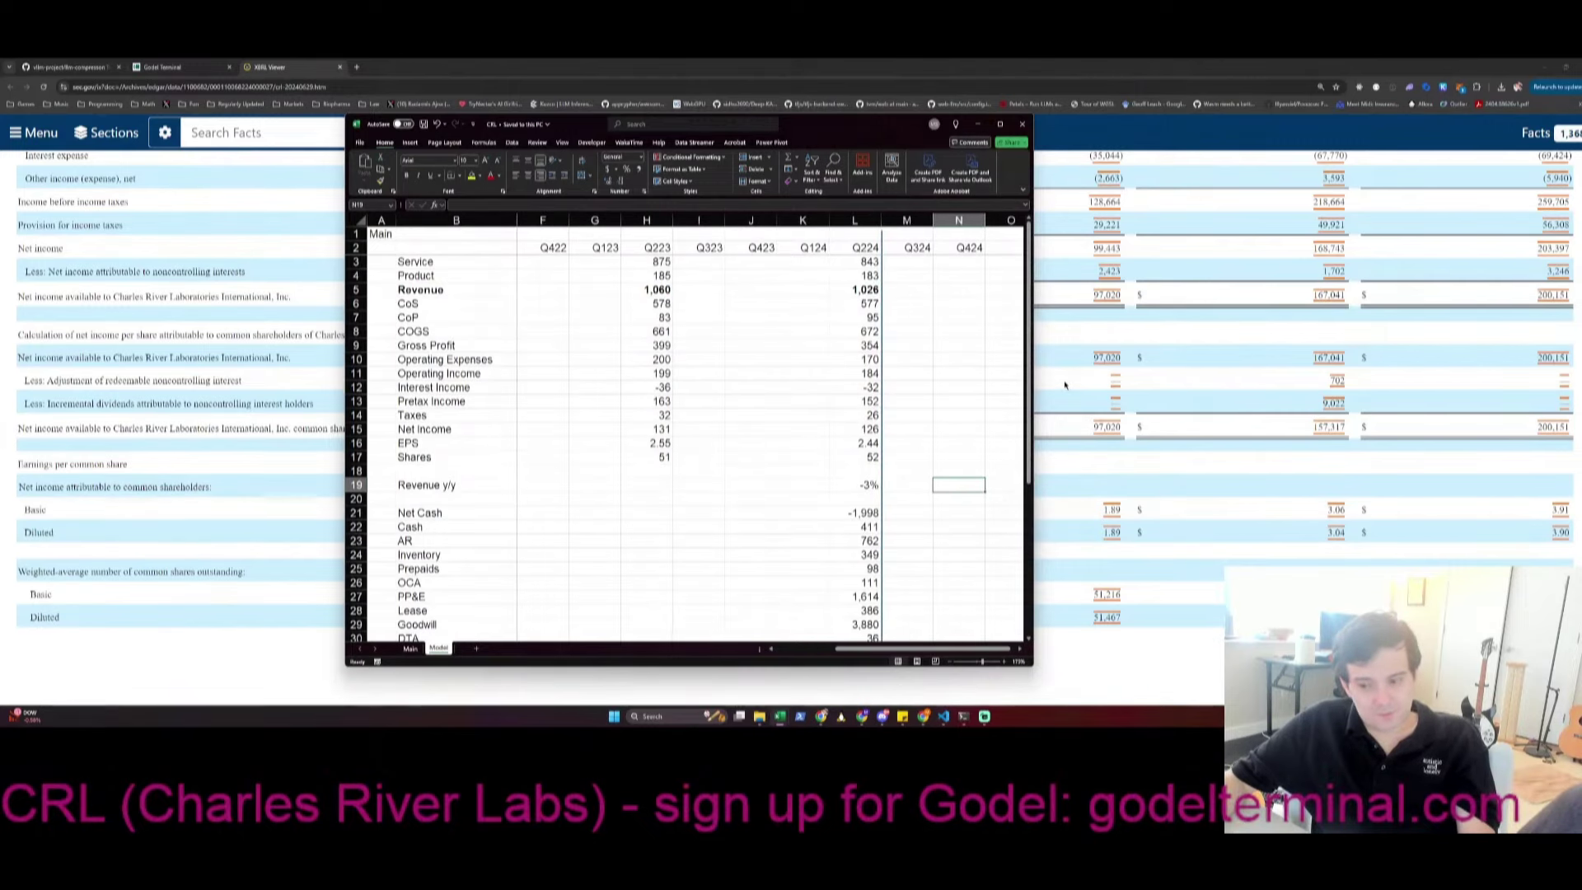
# Find the operating section of the six-month cash flow statement in the 10-Q and return to the Excel model
pyautogui.hotkey('alt', 'Tab')
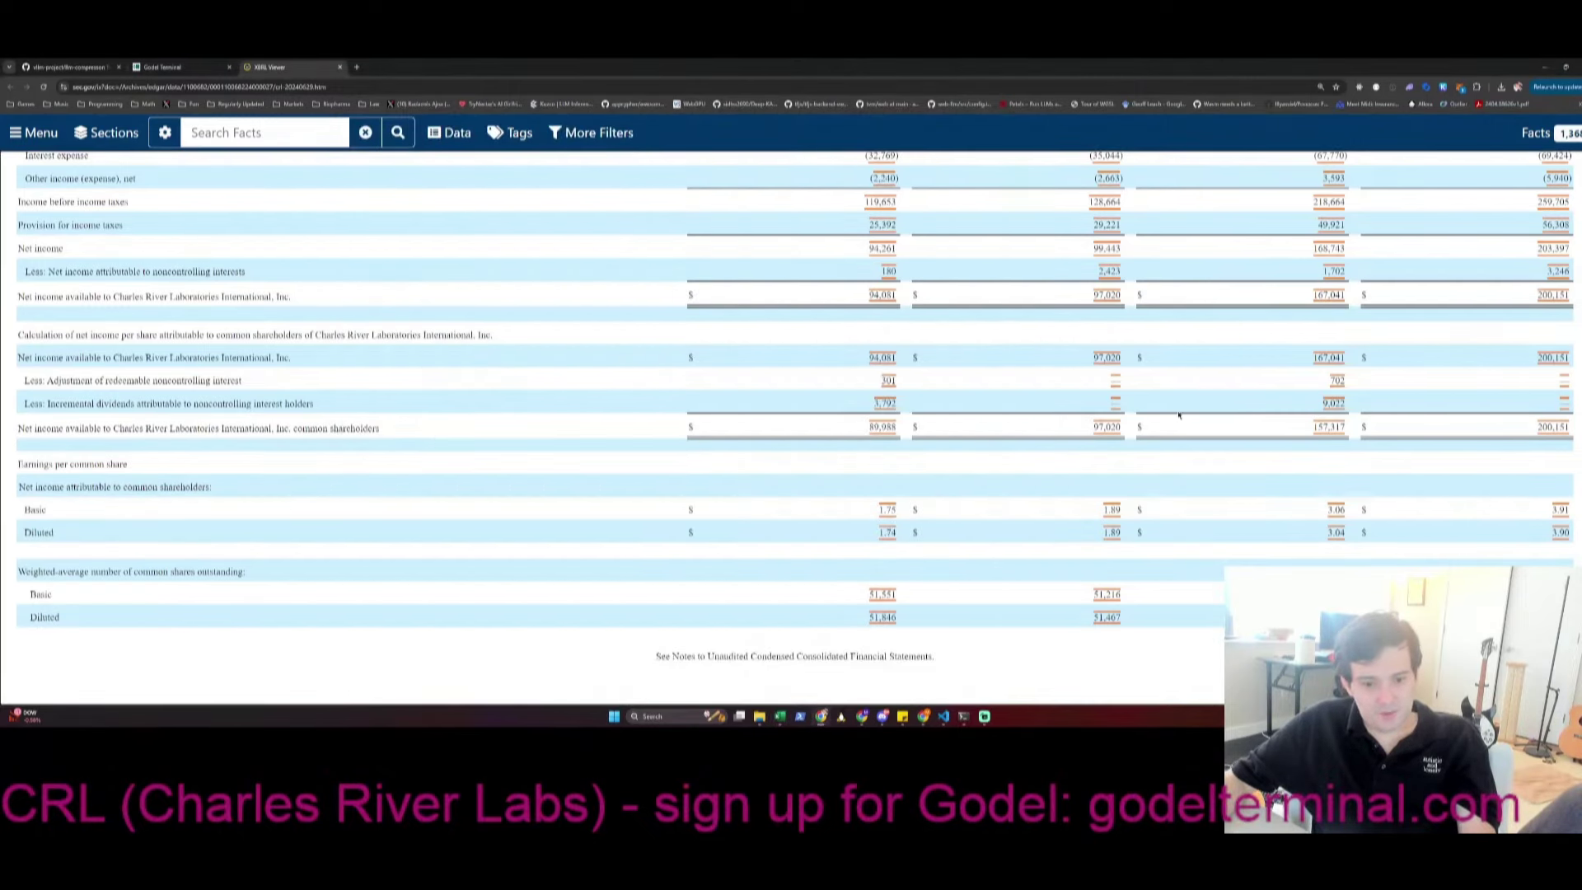
pyautogui.scroll(-12, 1178, 416)
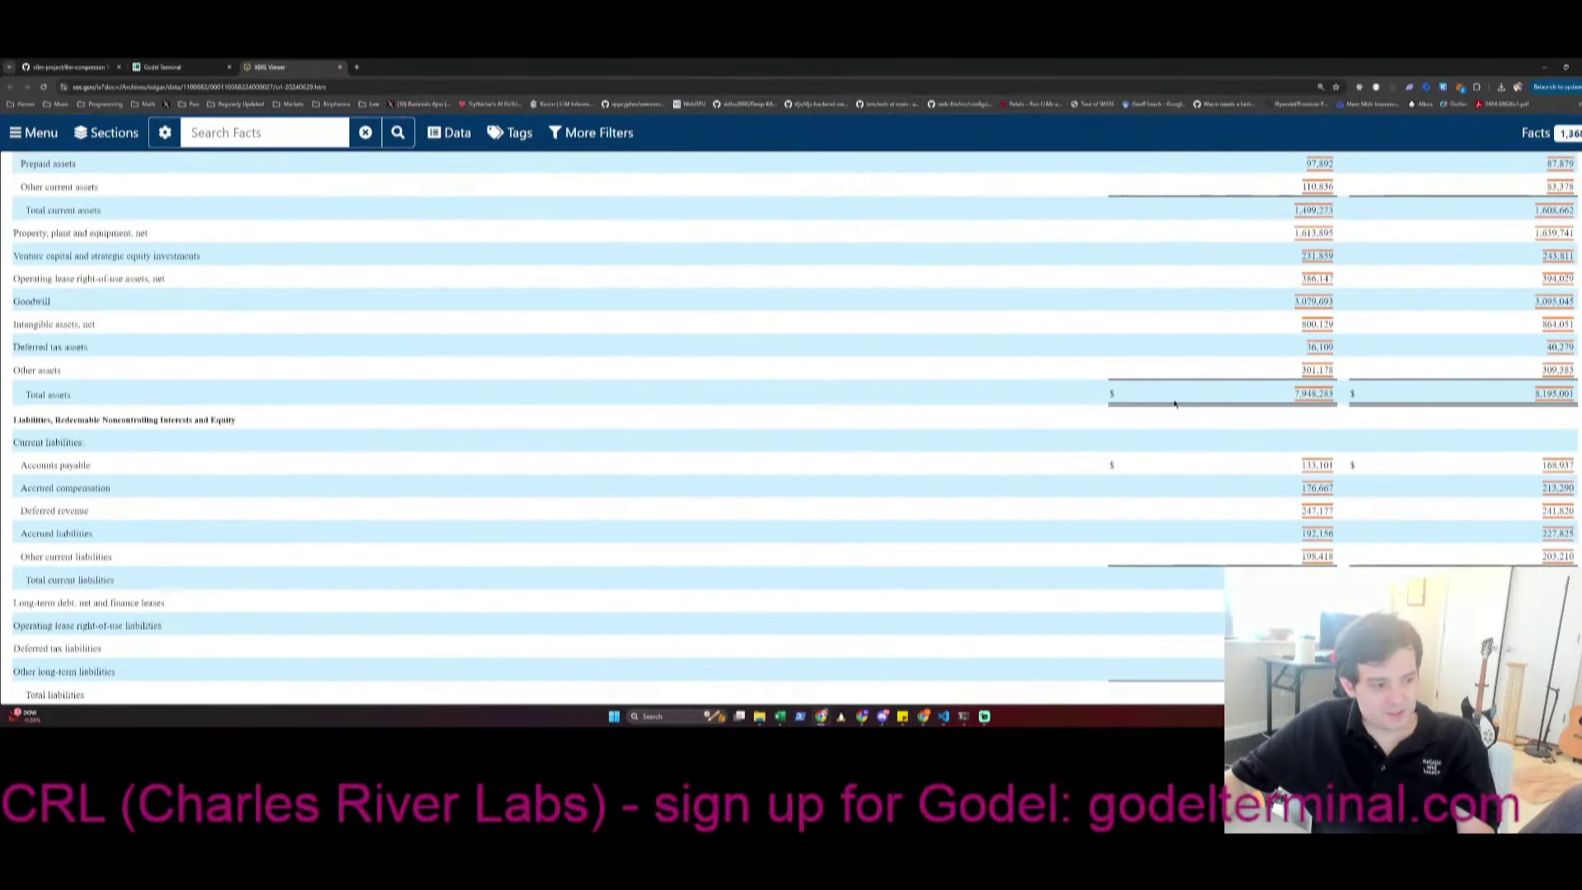
pyautogui.scroll(-15, 1176, 403)
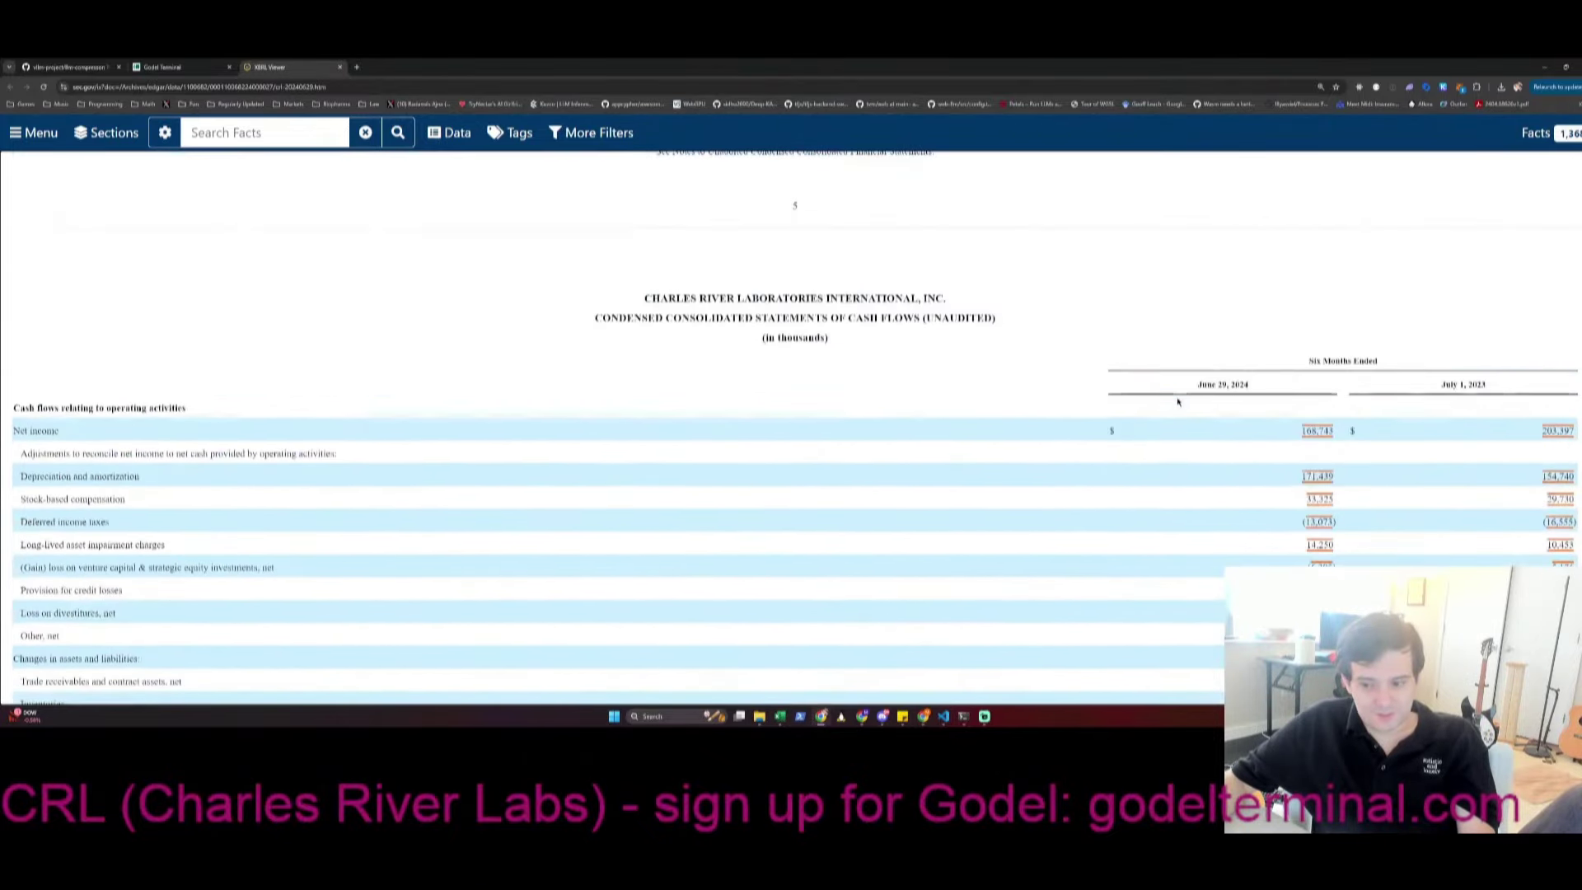
pyautogui.scroll(-5, 1178, 402)
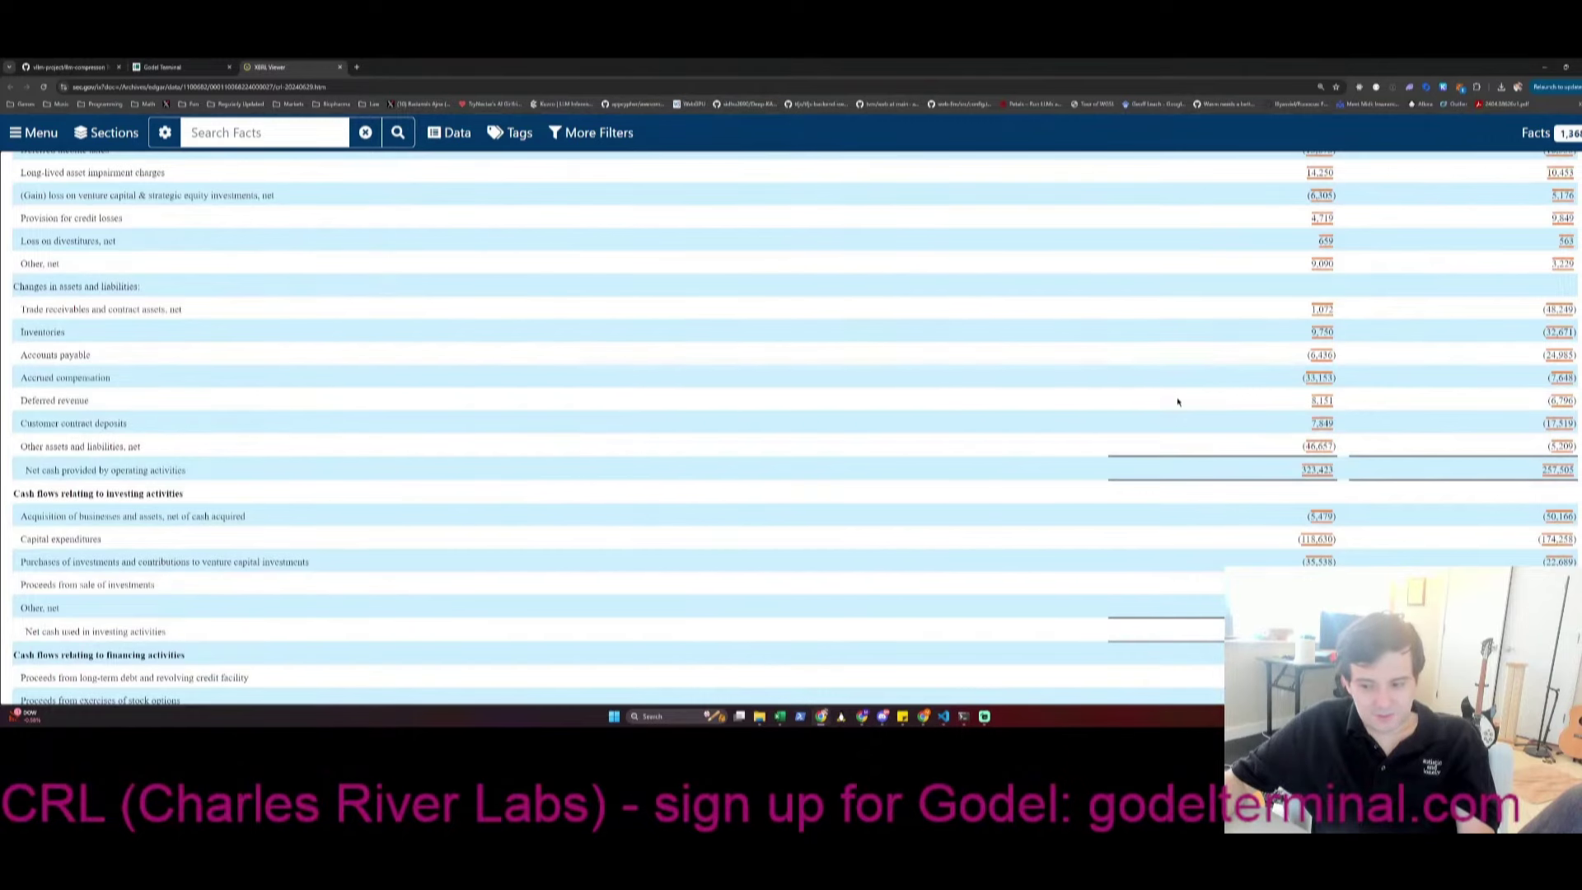
pyautogui.scroll(3, 1178, 402)
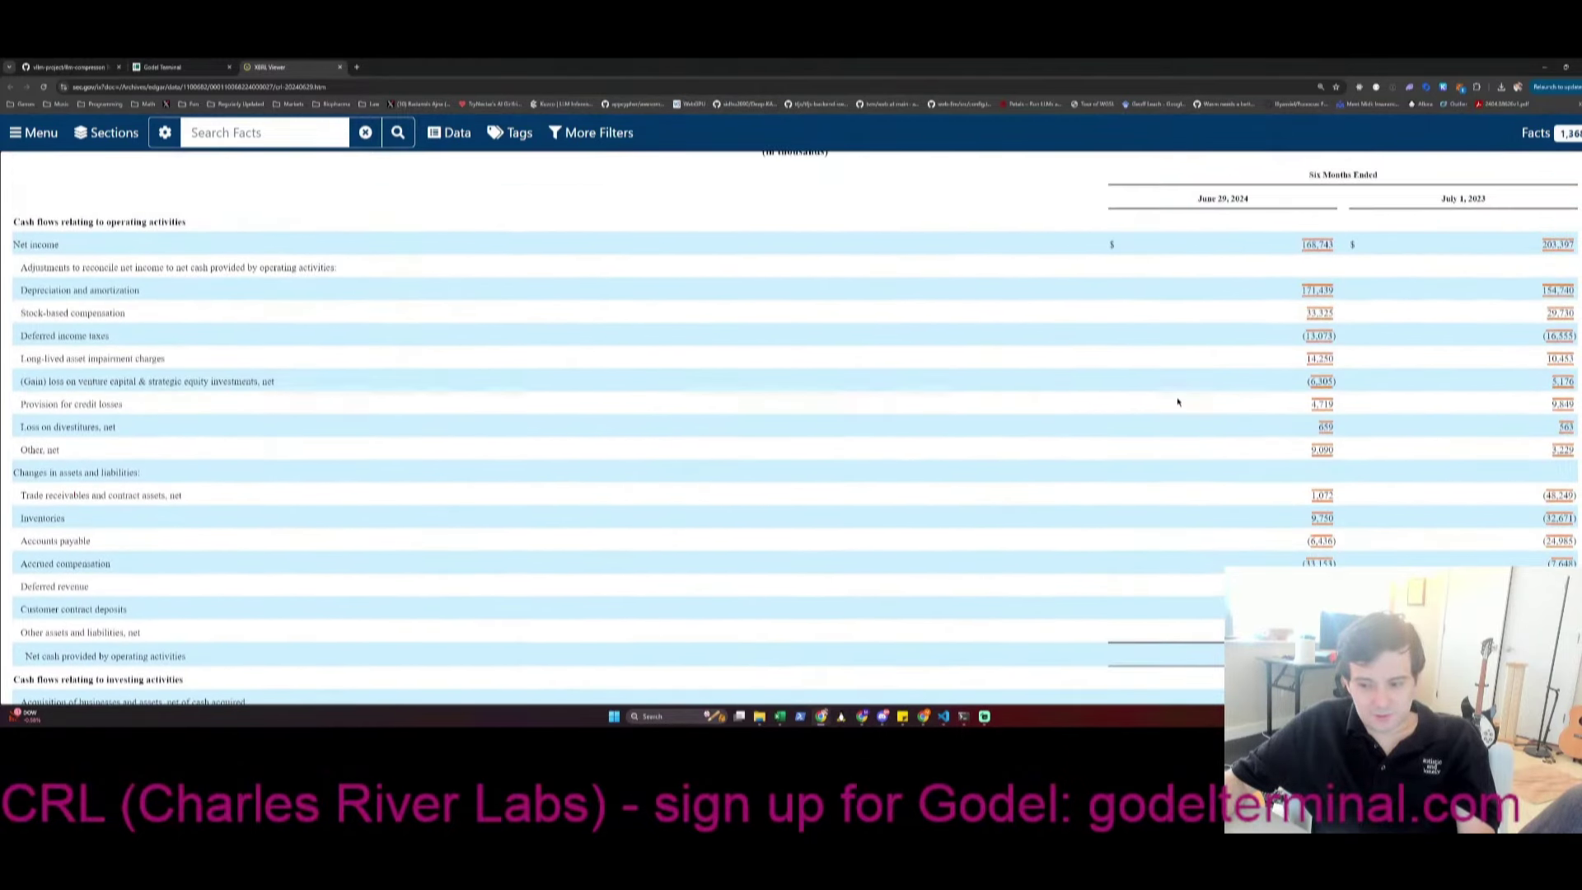
pyautogui.scroll(-1, 1178, 402)
pyautogui.hotkey('alt', 'Tab')
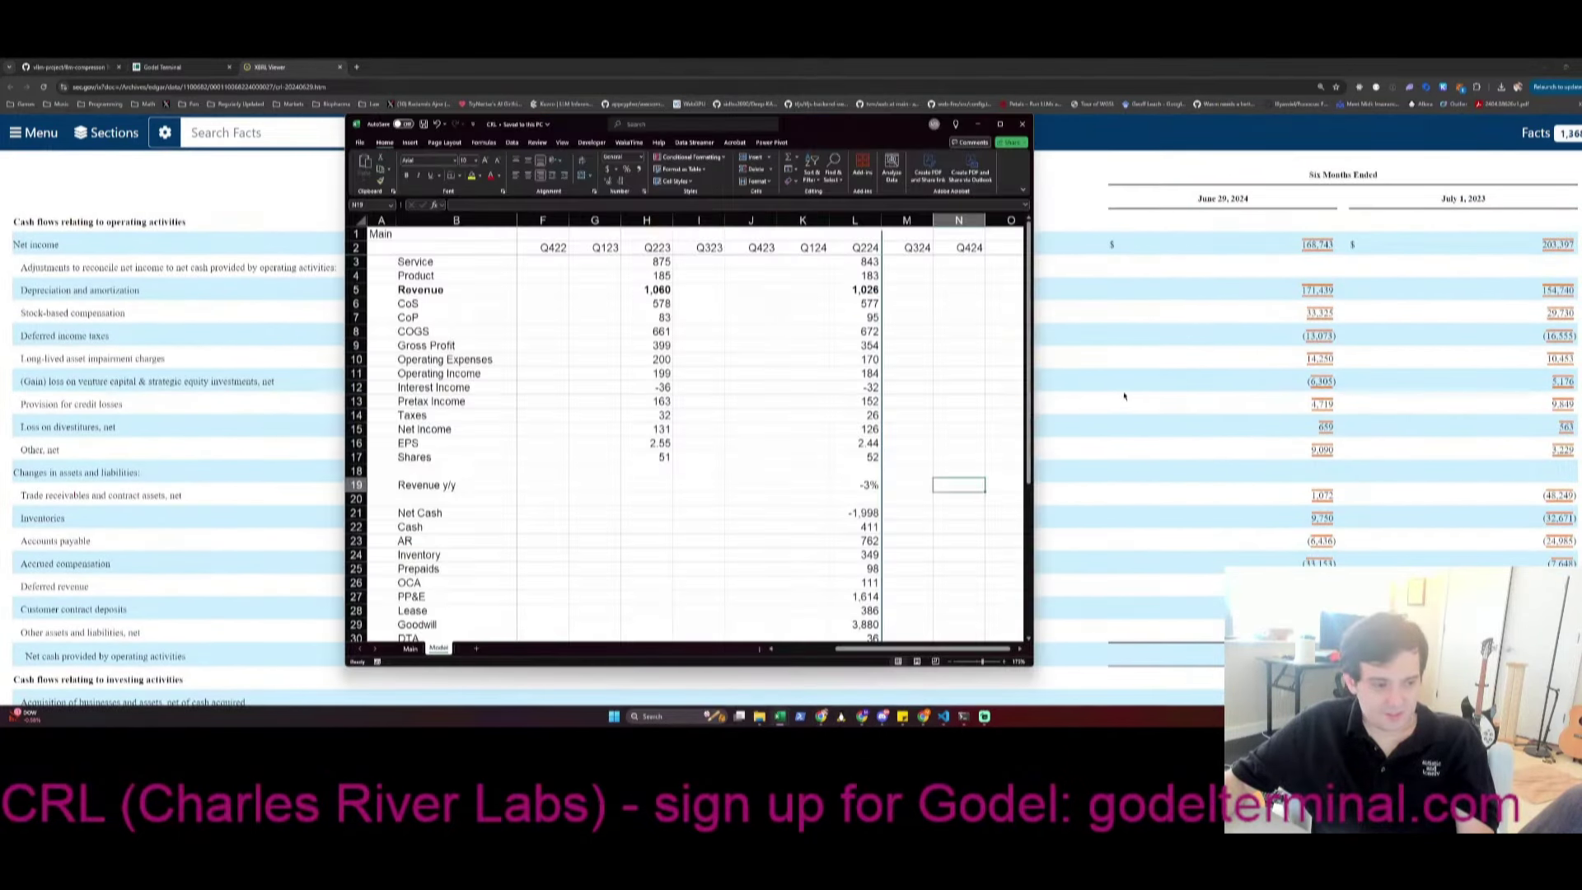
# Extend the vertical divider line after the Q224 column down to about row 70, below the balance sheet
pyautogui.scroll(-4, 942, 386)
pyautogui.click(876, 411)
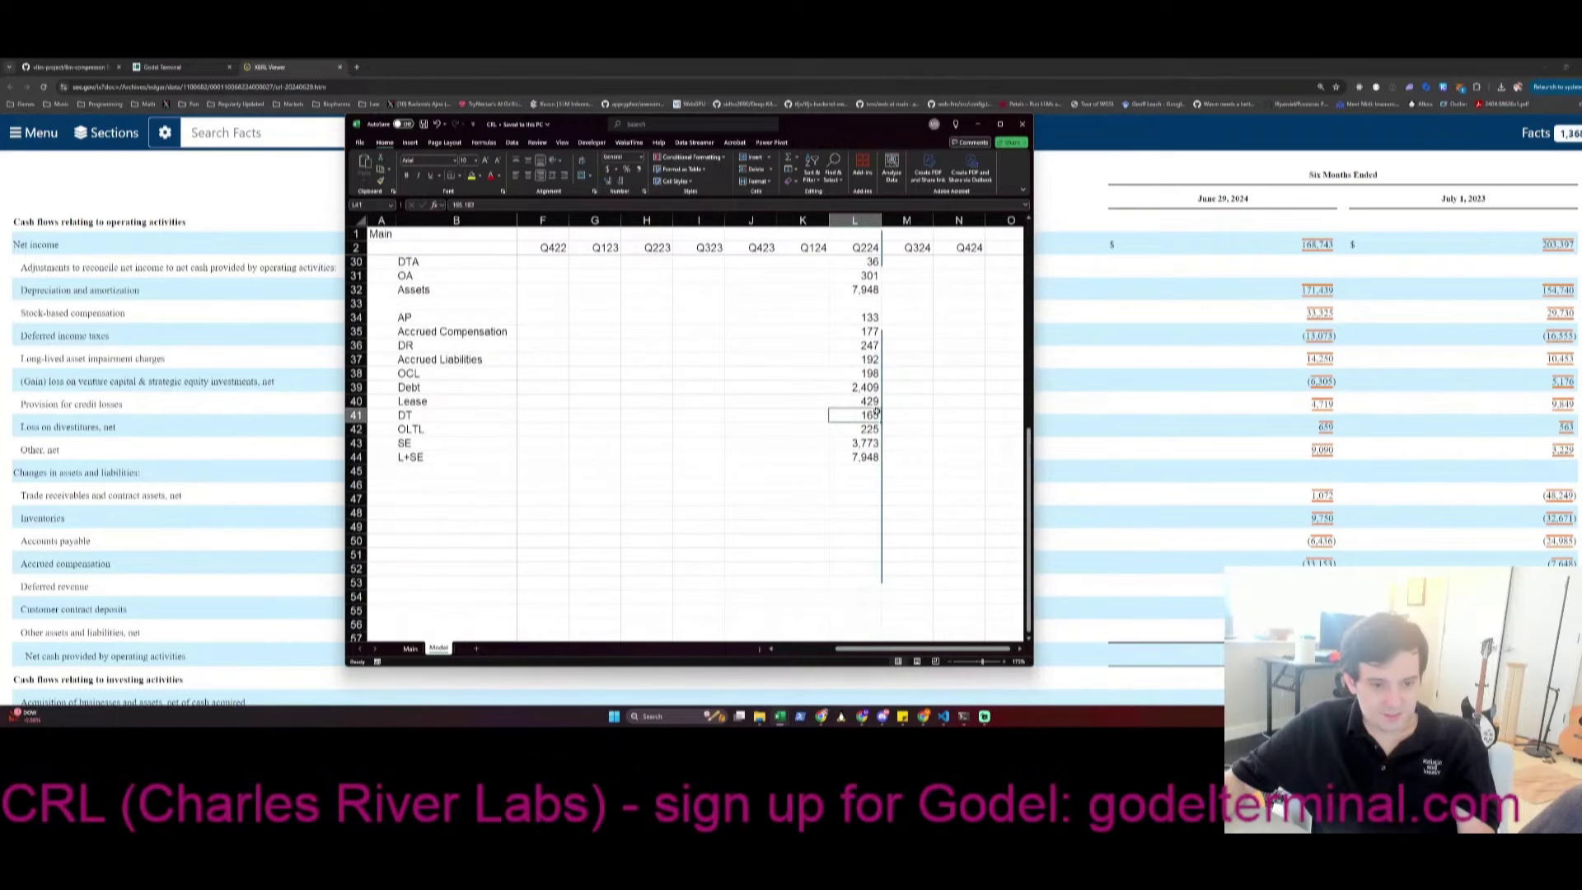
pyautogui.moveTo(888, 465); pyautogui.dragTo(881, 230)
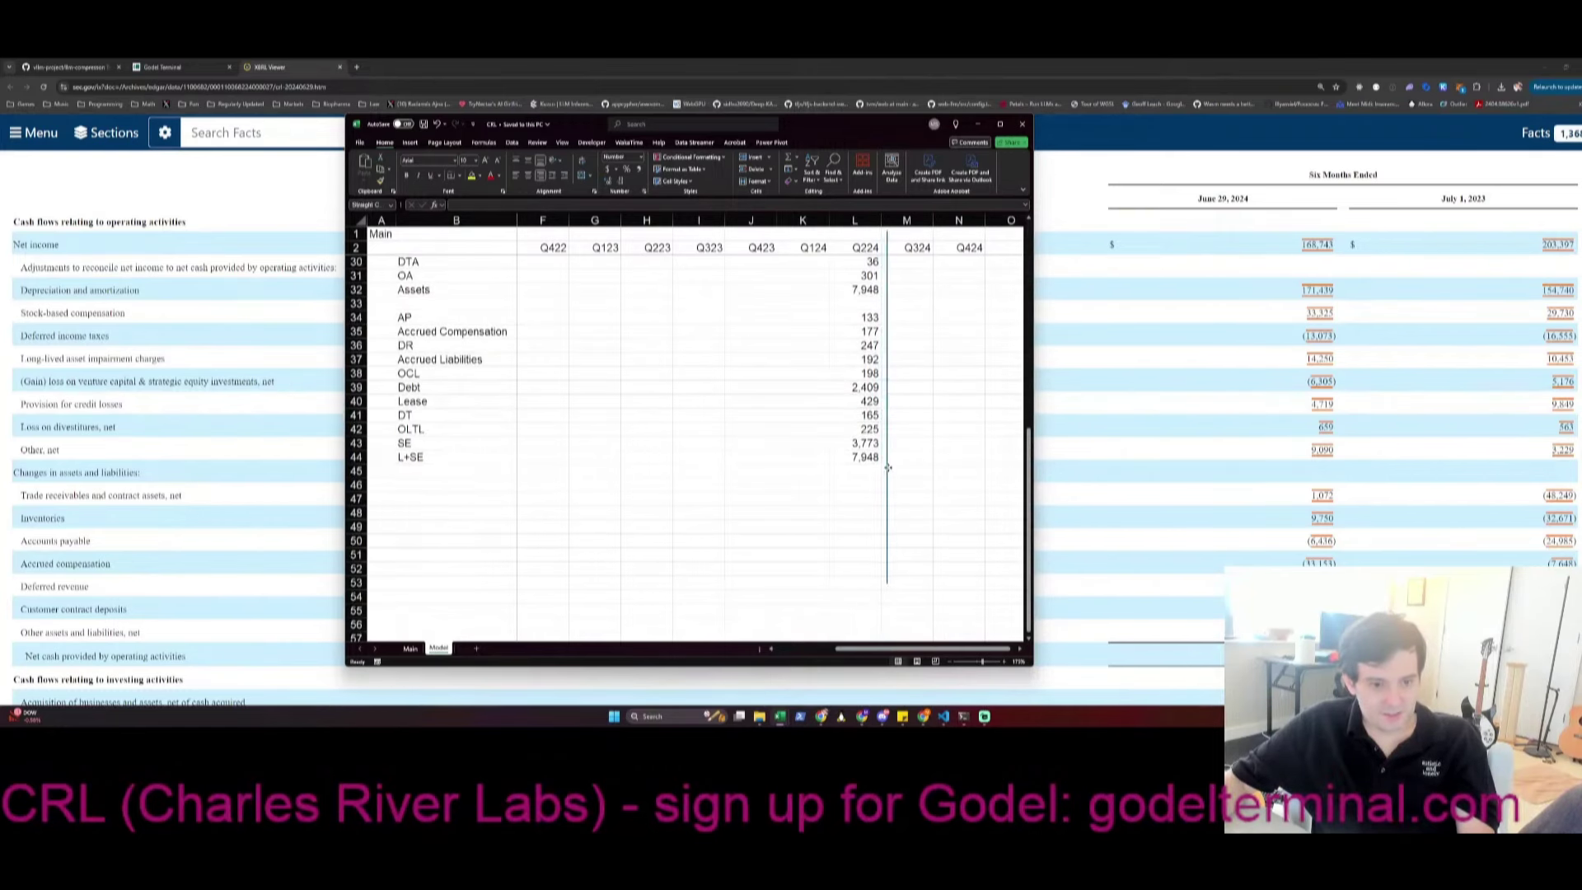
pyautogui.scroll(-4, 902, 539)
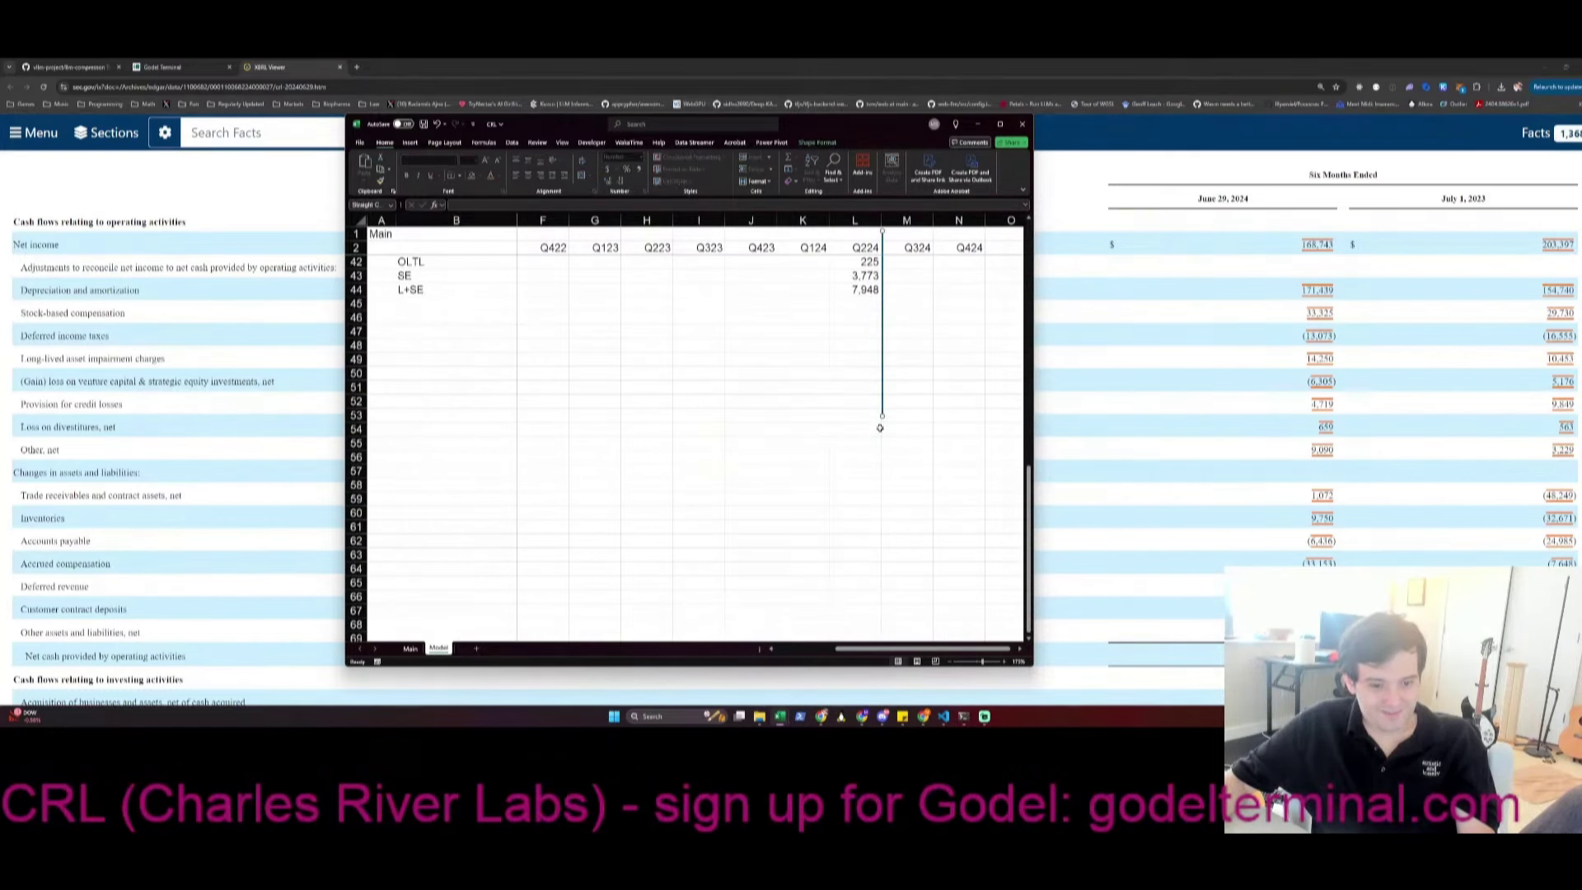
pyautogui.moveTo(881, 417); pyautogui.dragTo(882, 640)
# Label B46 as Model NI and B47 as Reported NI, below the balance sheet
pyautogui.click(854, 306)
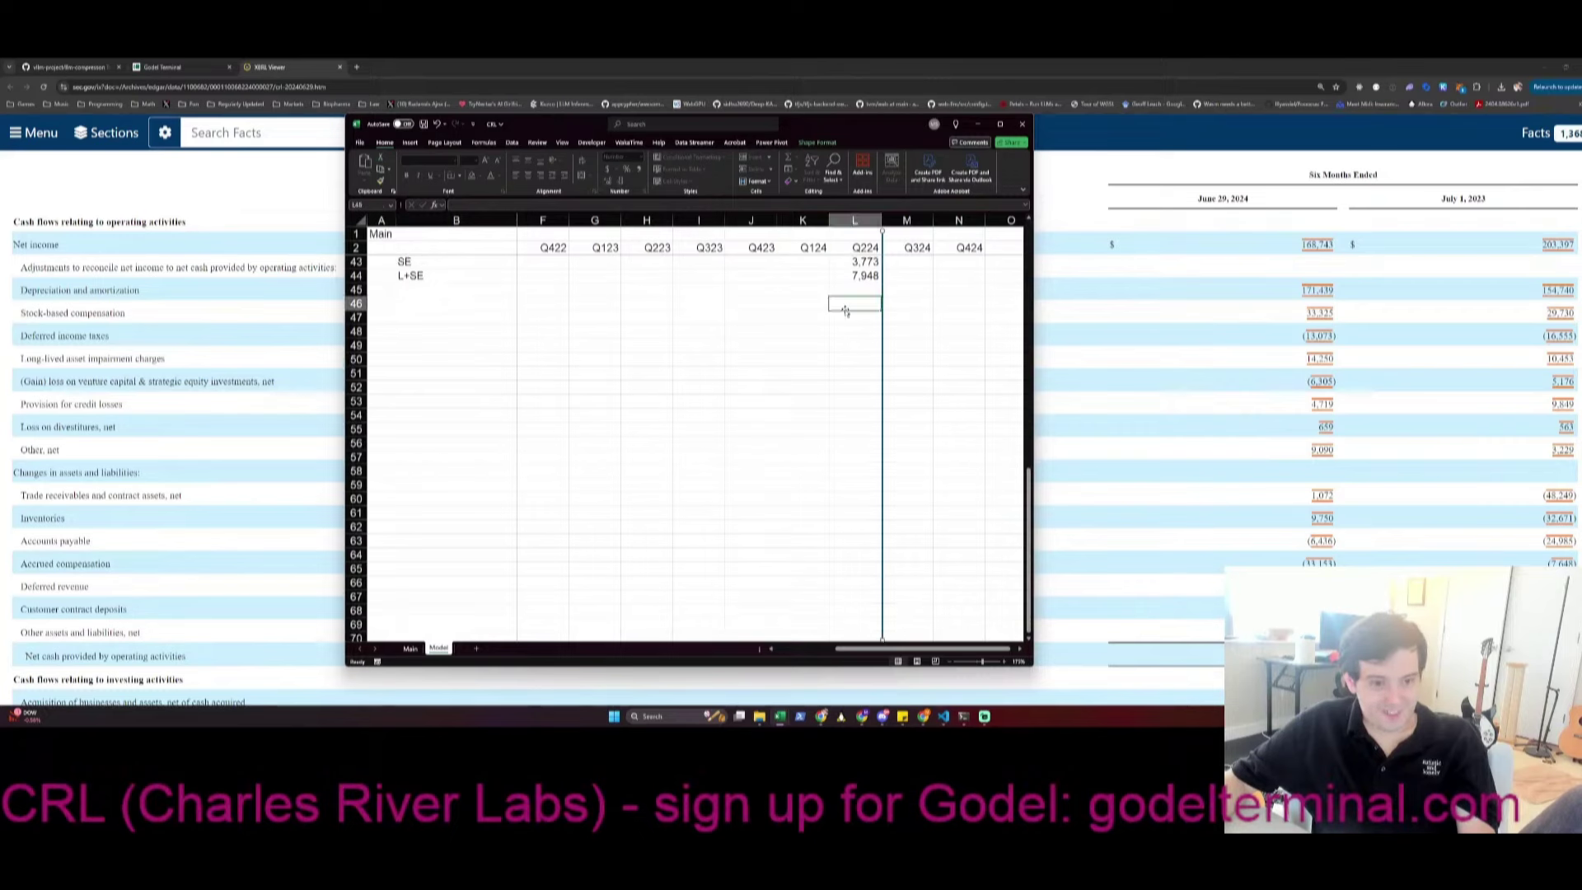
pyautogui.click(465, 304)
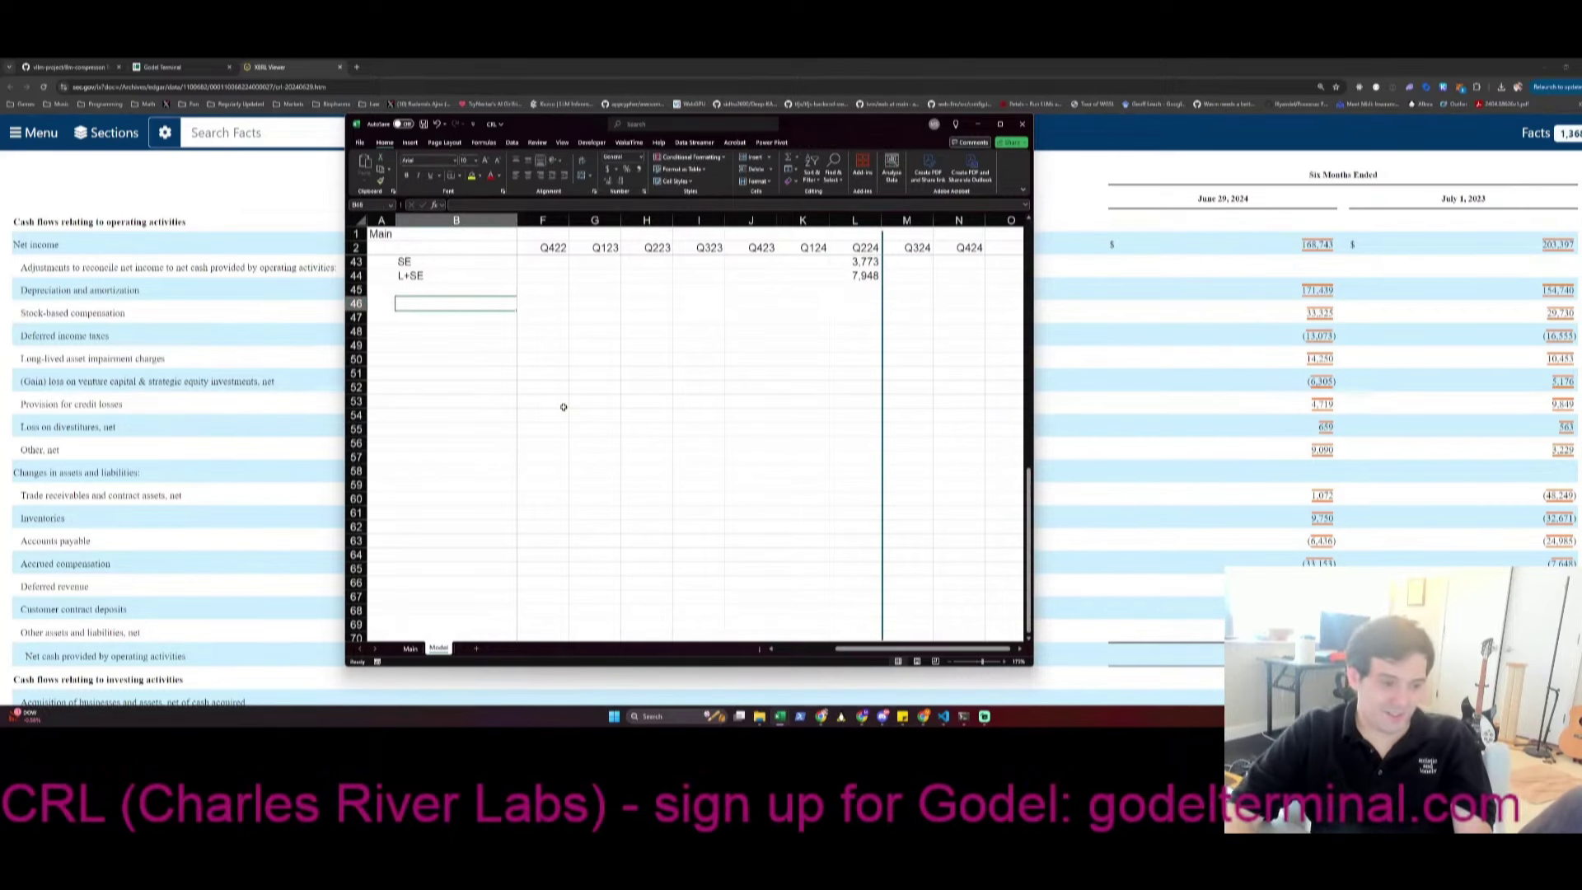
pyautogui.write('MOdel NI')
pyautogui.press('Return')
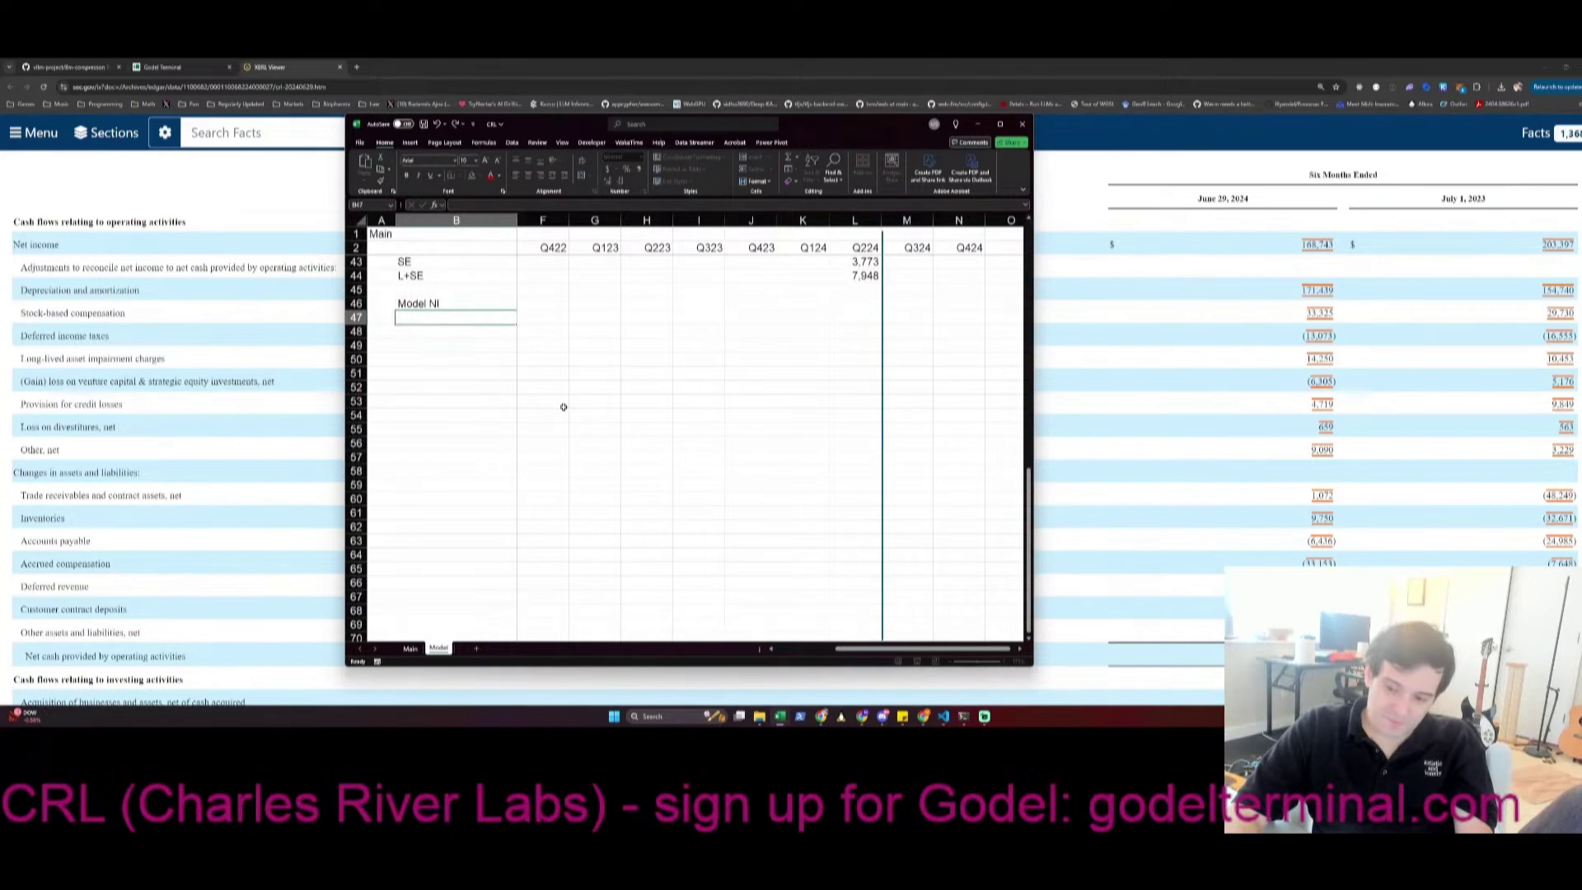
pyautogui.write('Reported NI')
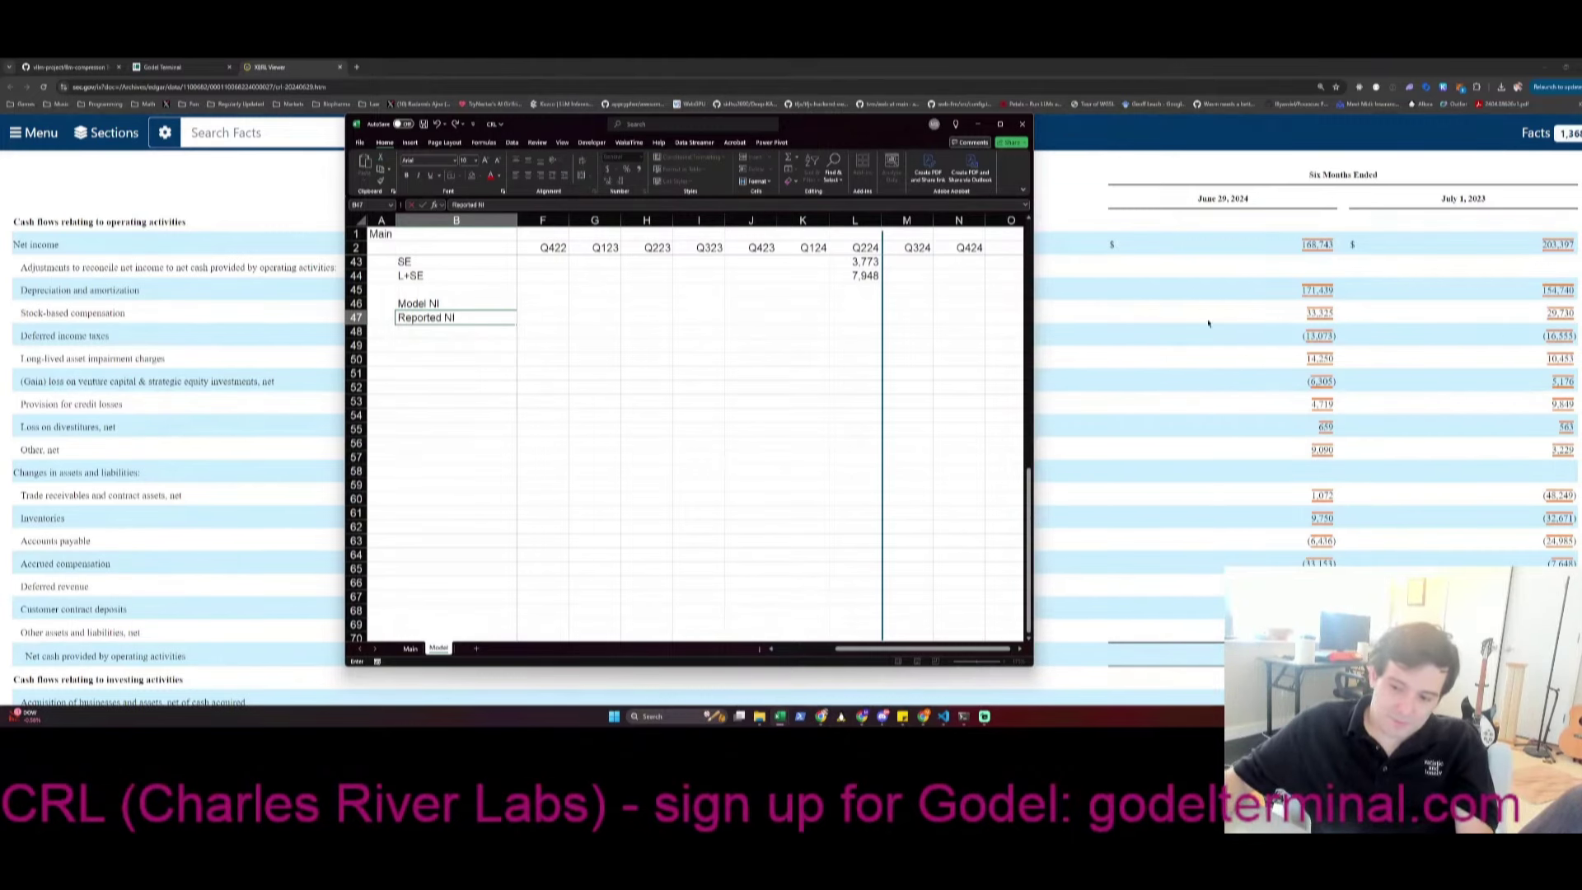
# Link the Q224 Model NI cell L46 to the quarter's Net Income in L15
pyautogui.click(853, 302)
pyautogui.write('=')
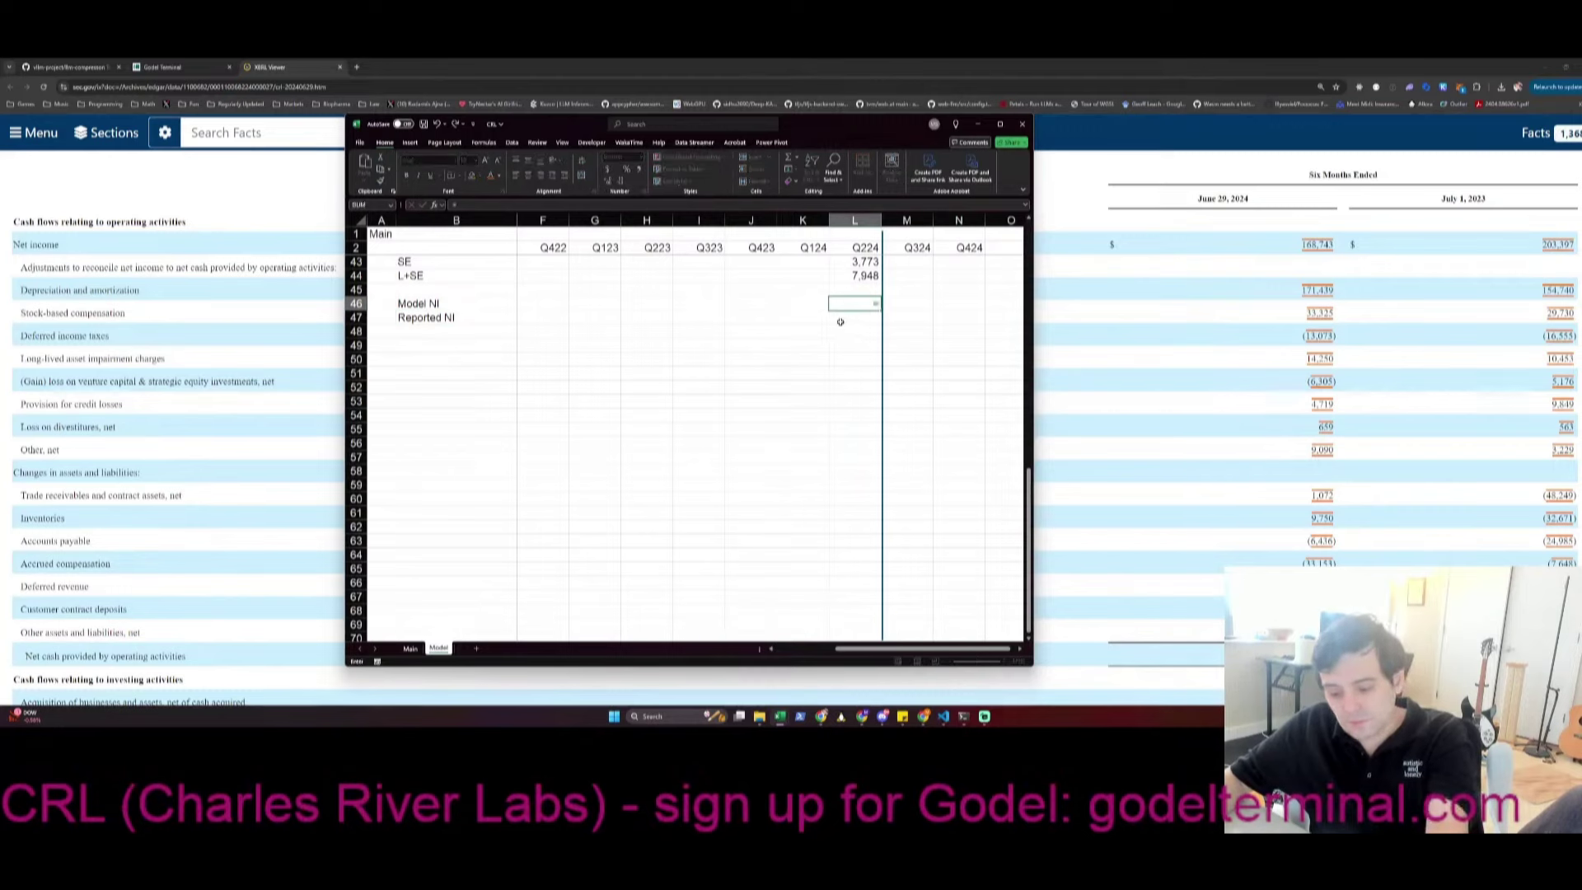
pyautogui.scroll(9, 848, 321)
pyautogui.click(849, 303)
pyautogui.scroll(4, 857, 317)
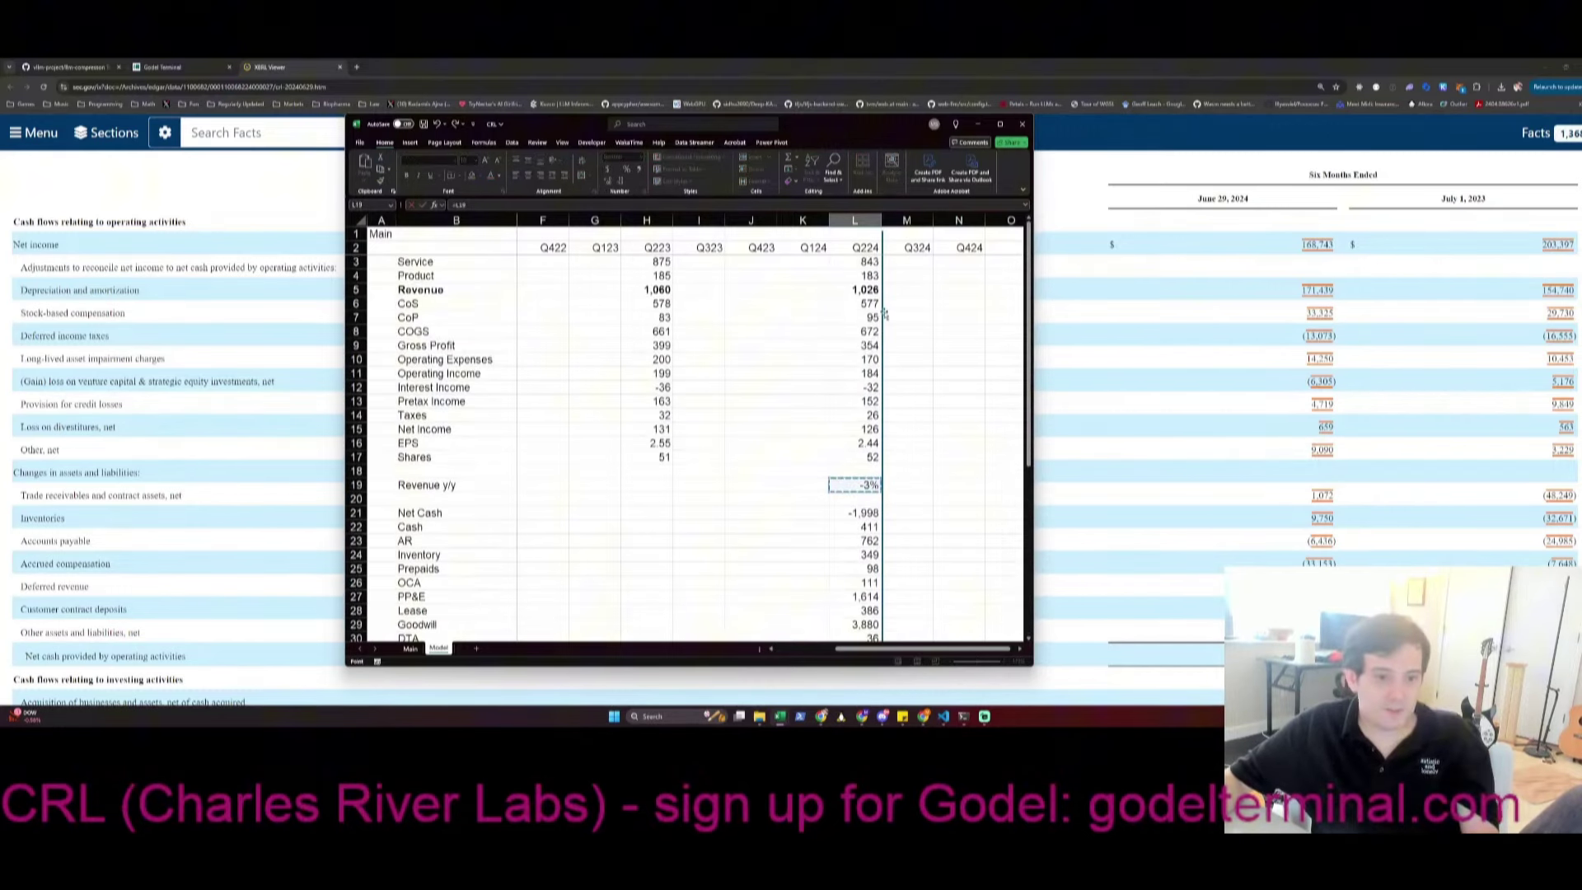
pyautogui.click(853, 429)
pyautogui.press('Return')
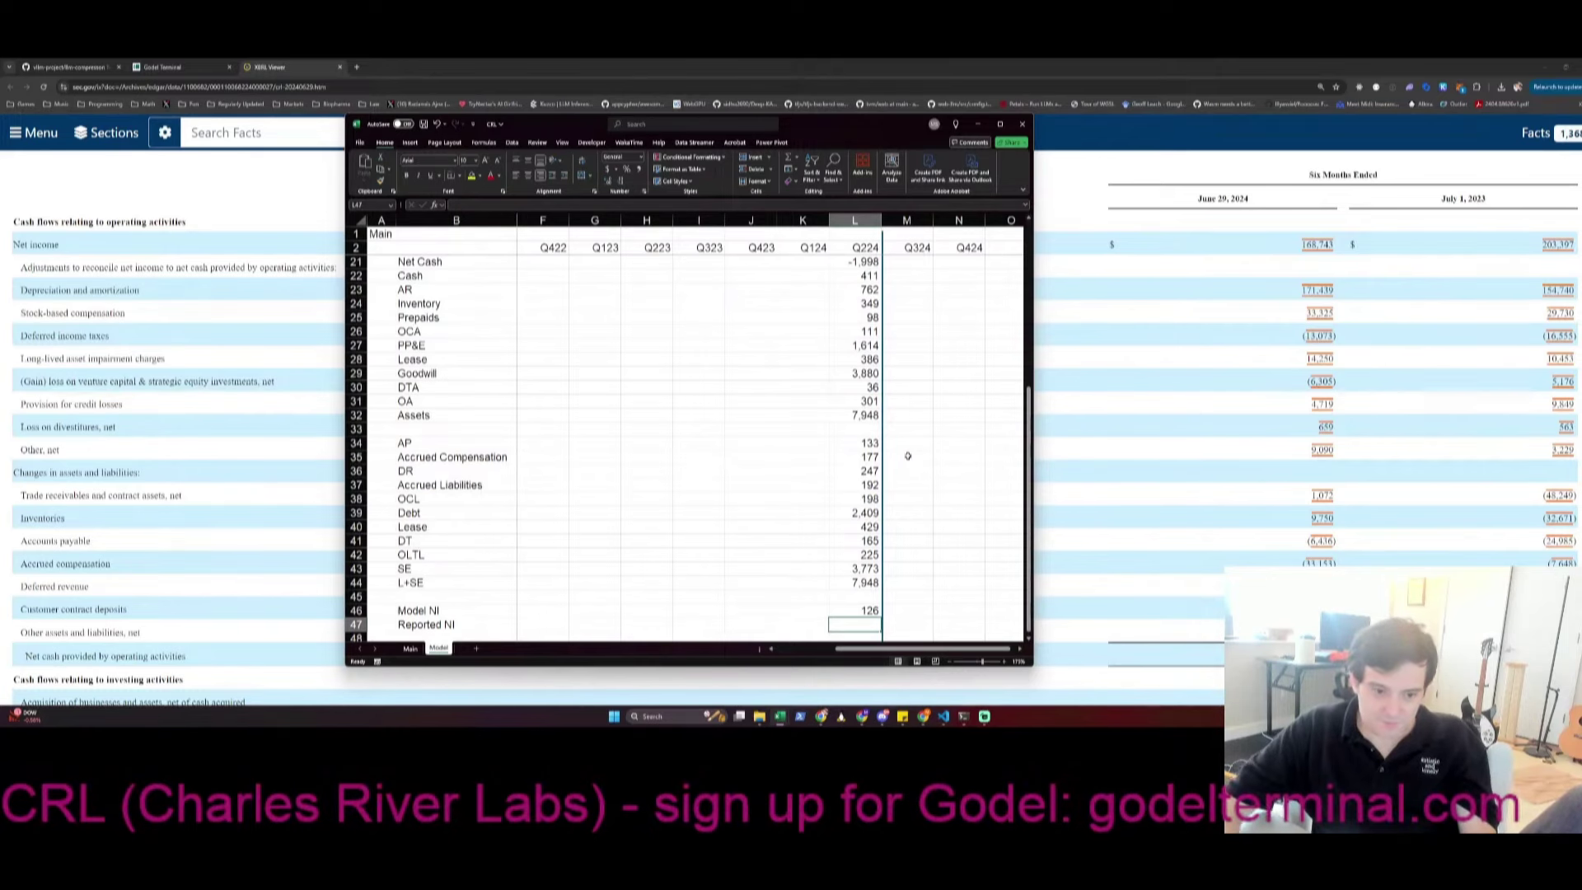
# Enter the six-month reported net income of 168.743 as a formula in Reported NI cell L47
pyautogui.write('168')
pyautogui.press('Escape')
pyautogui.write('+168.')
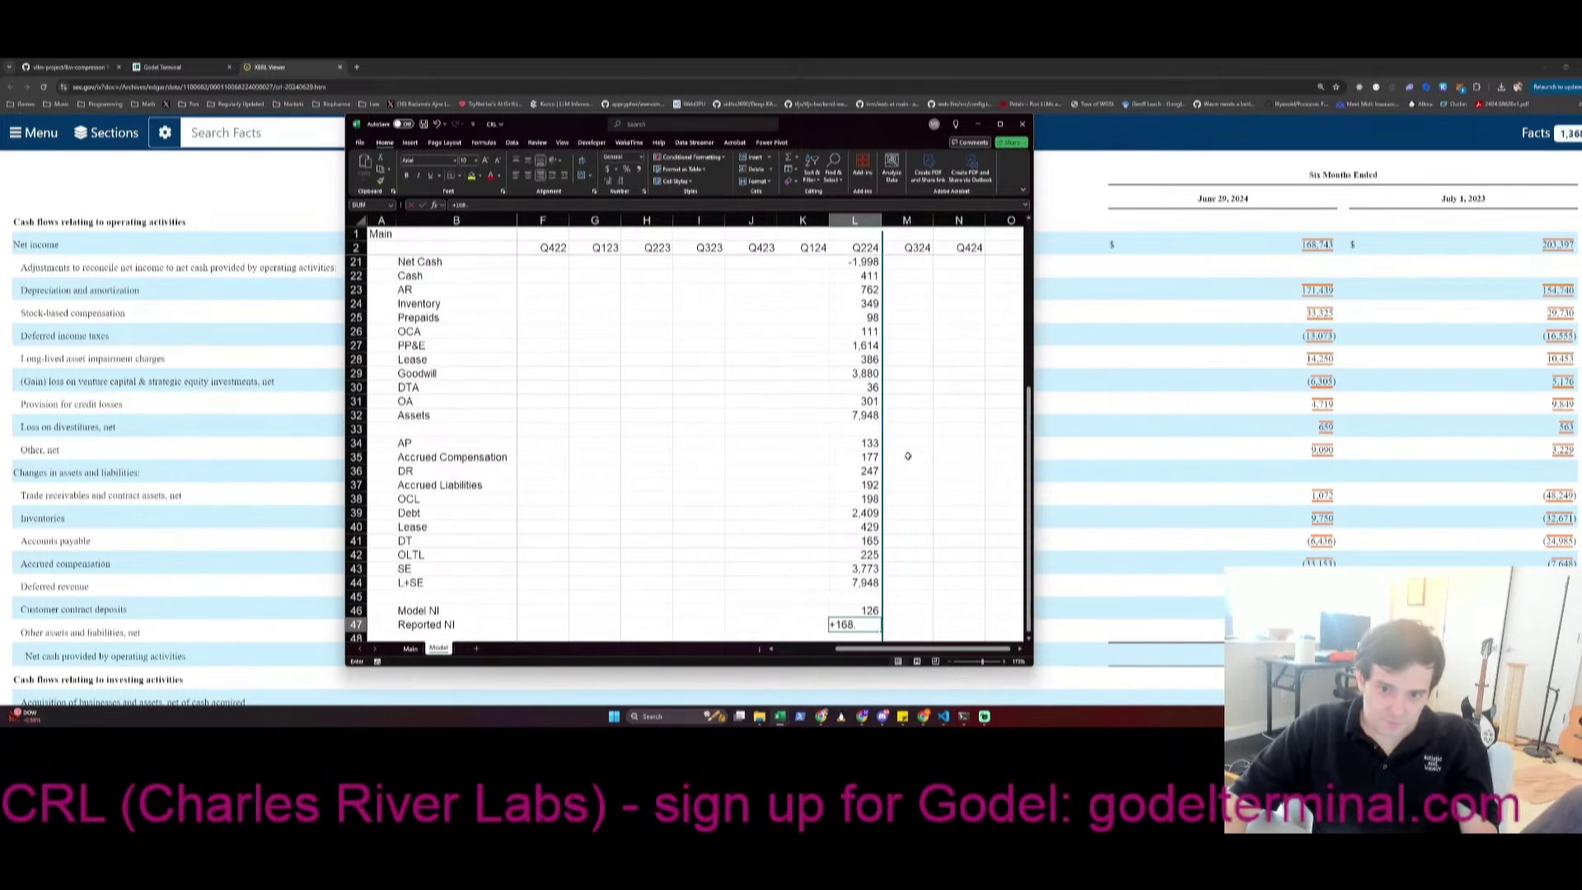
pyautogui.write('743')
pyautogui.press('Return')
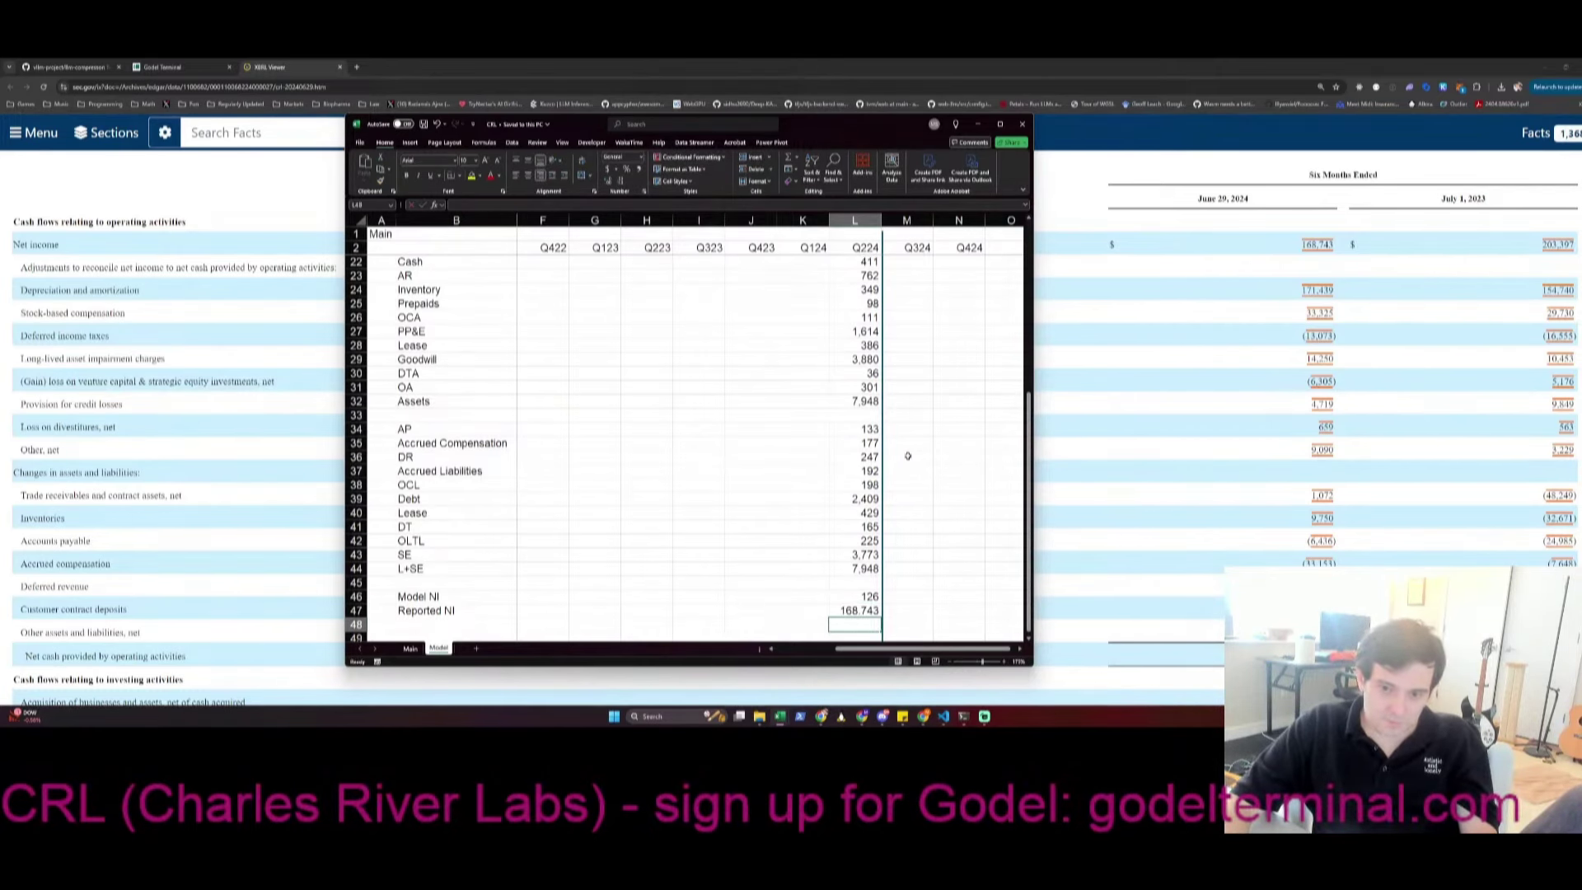
# Enter depreciation and amortization in L48 as +171.439-K48 and stock-based compensation in L49 as +33.325-K49
pyautogui.write('+171.439-K48')
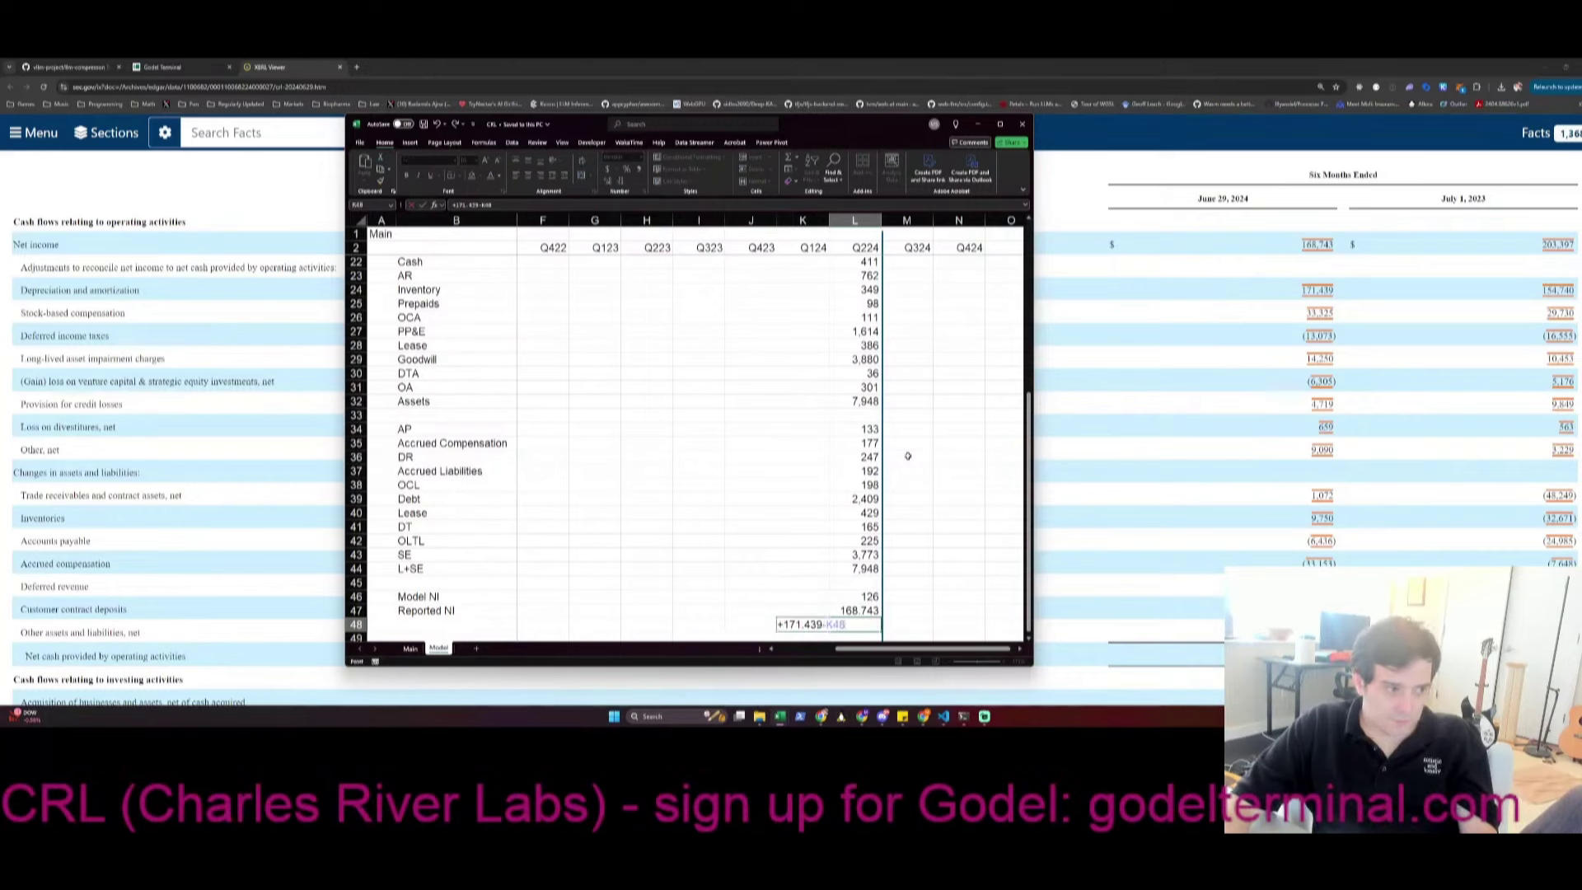
pyautogui.press('Return')
pyautogui.write('+3')
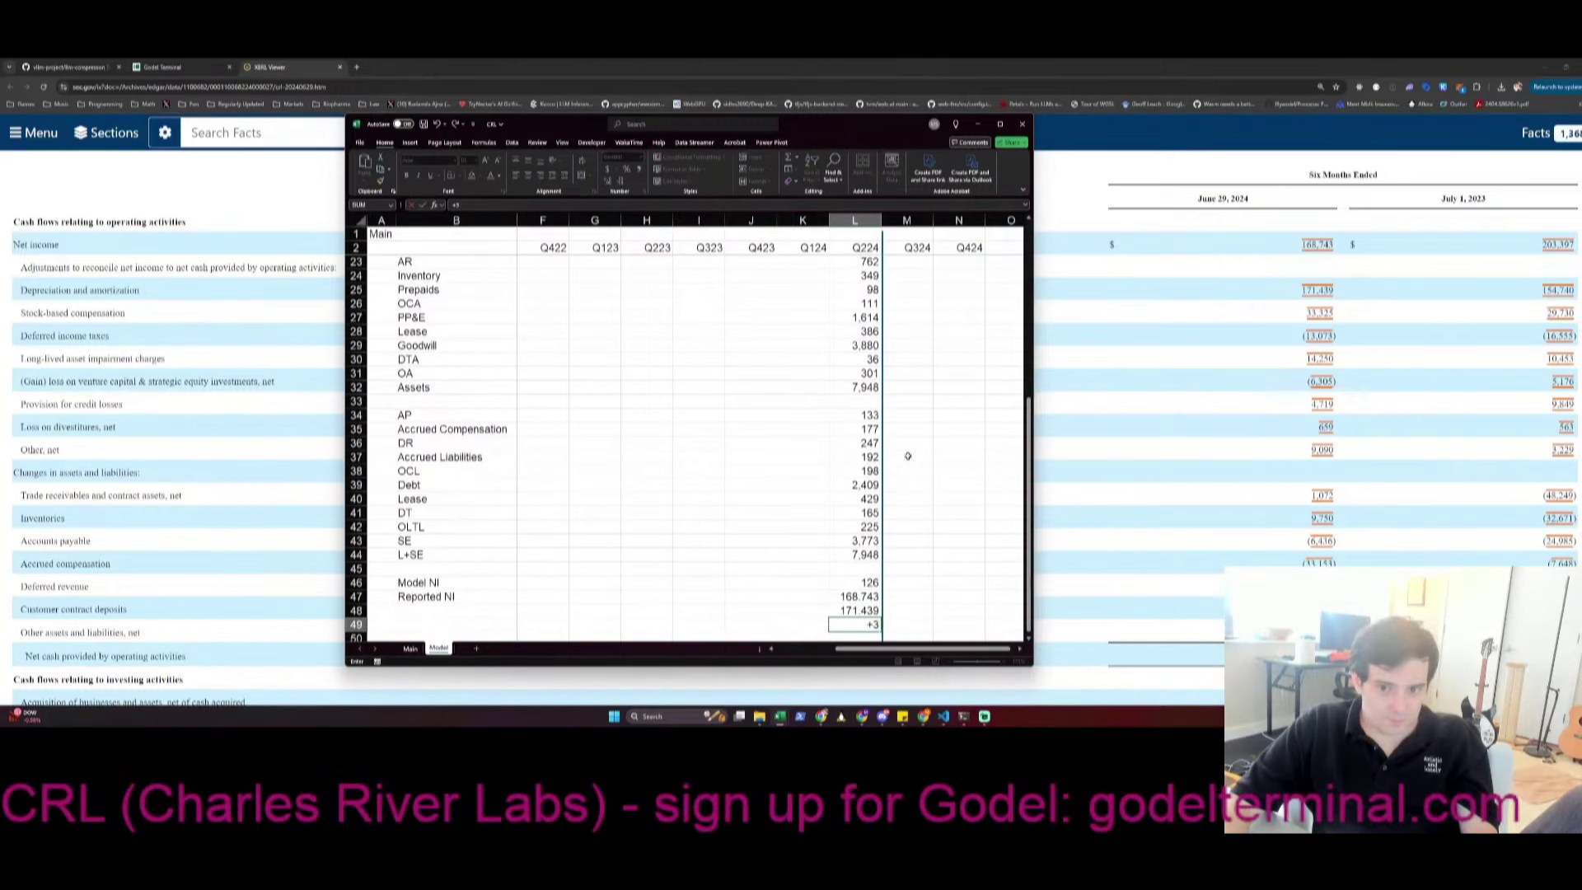
pyautogui.write('3.325-K49')
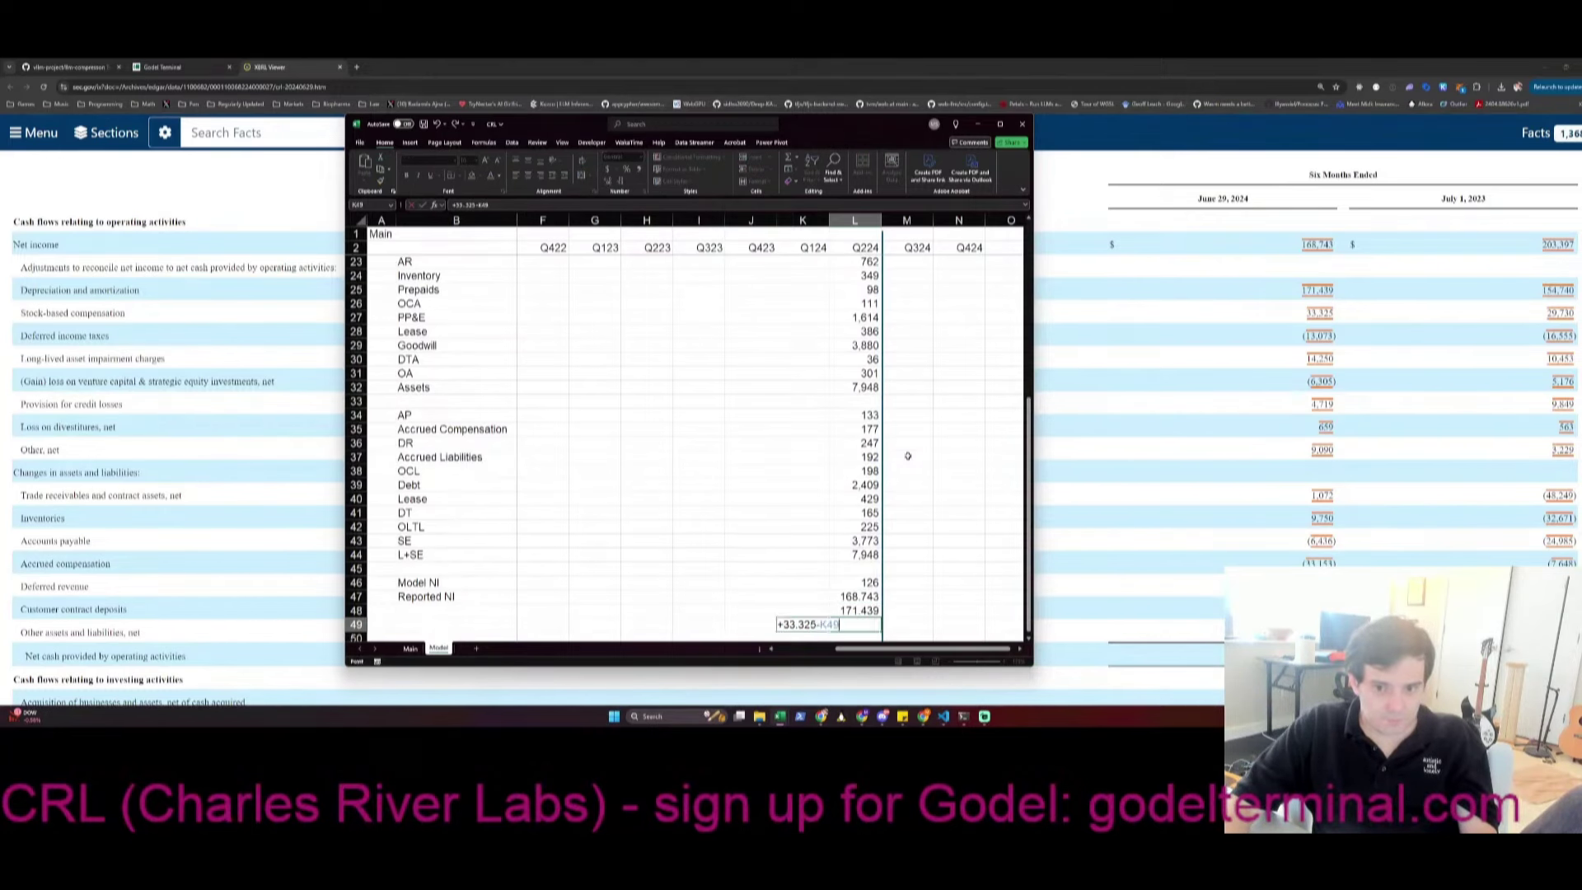
pyautogui.press('Return')
# Enter deferred income taxes of -13.073 in L50 and impairment charges of 14.250 in L51, each less its Q124 cell
pyautogui.write('-13.073-')
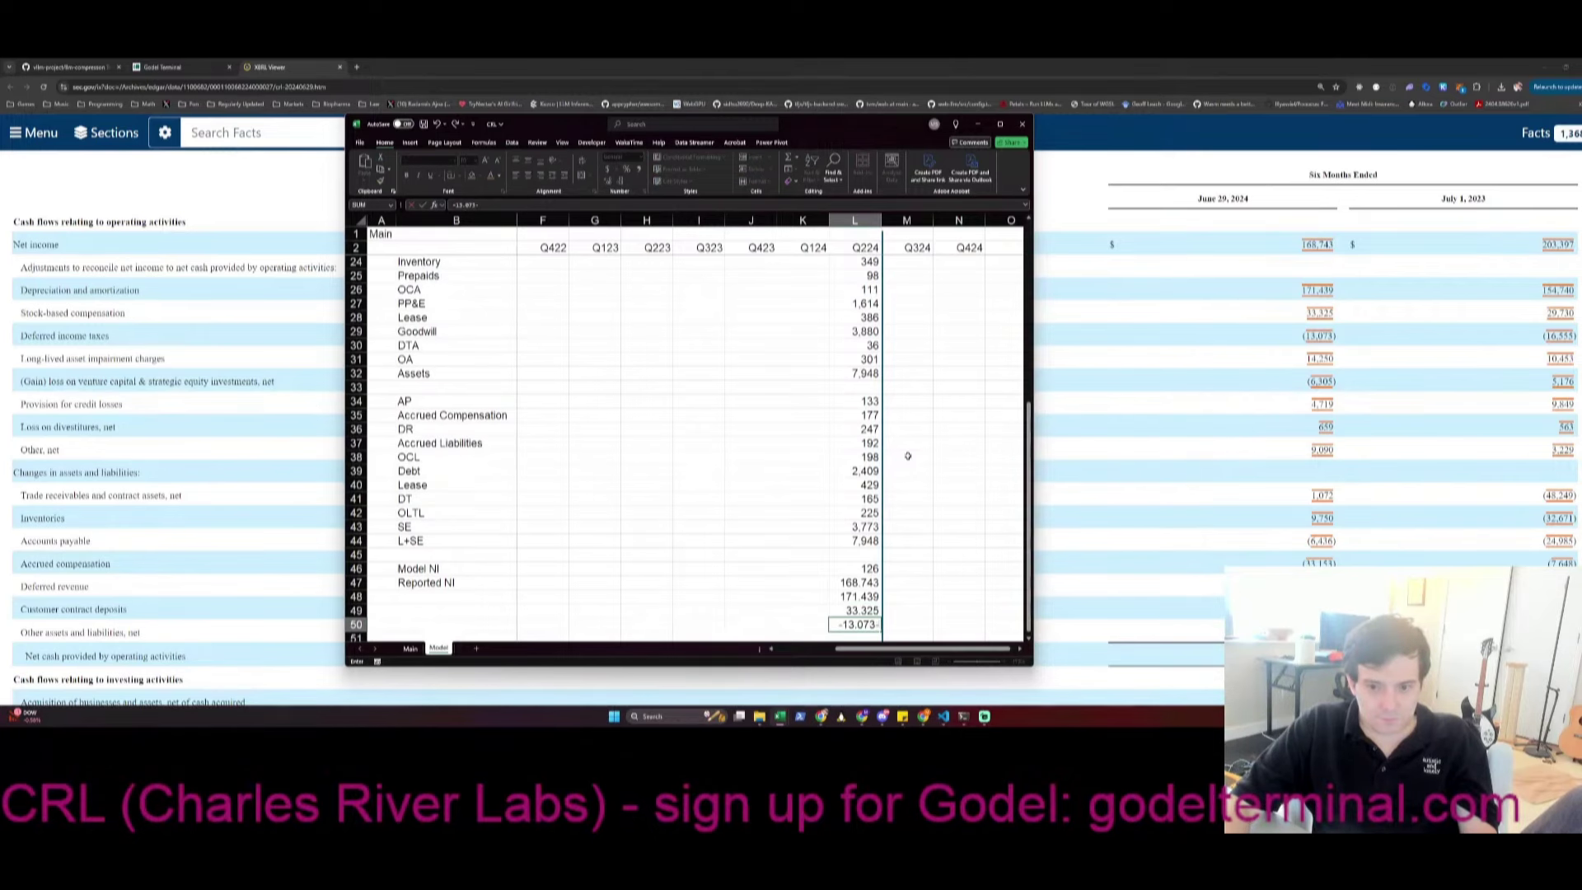
pyautogui.press('Return')
pyautogui.write('+14.250')
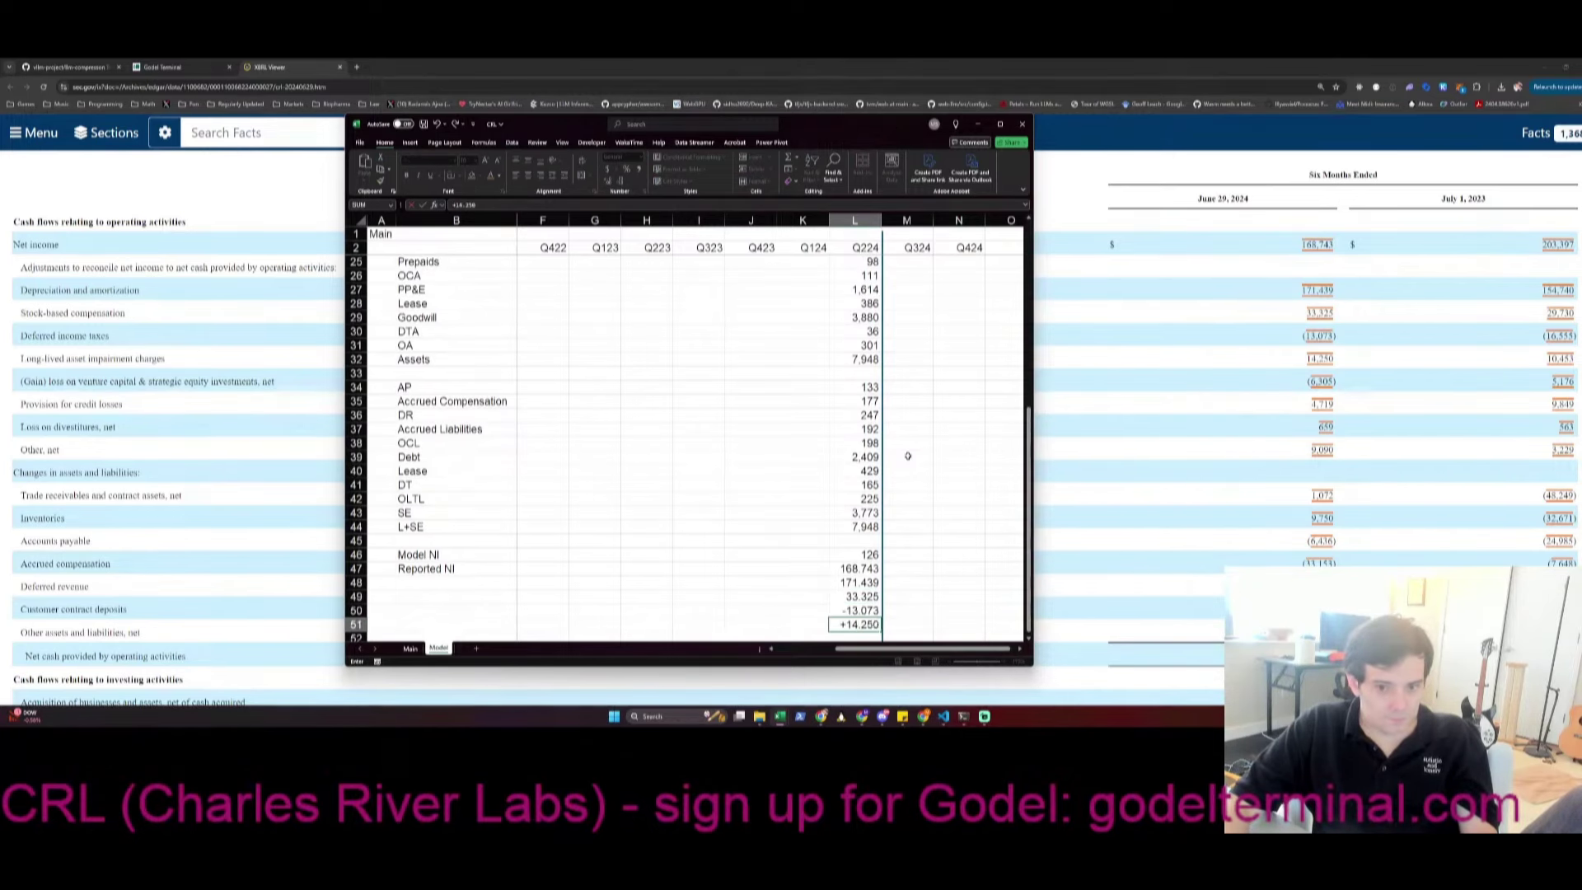
pyautogui.write('-')
pyautogui.press('Left')
pyautogui.press('Return')
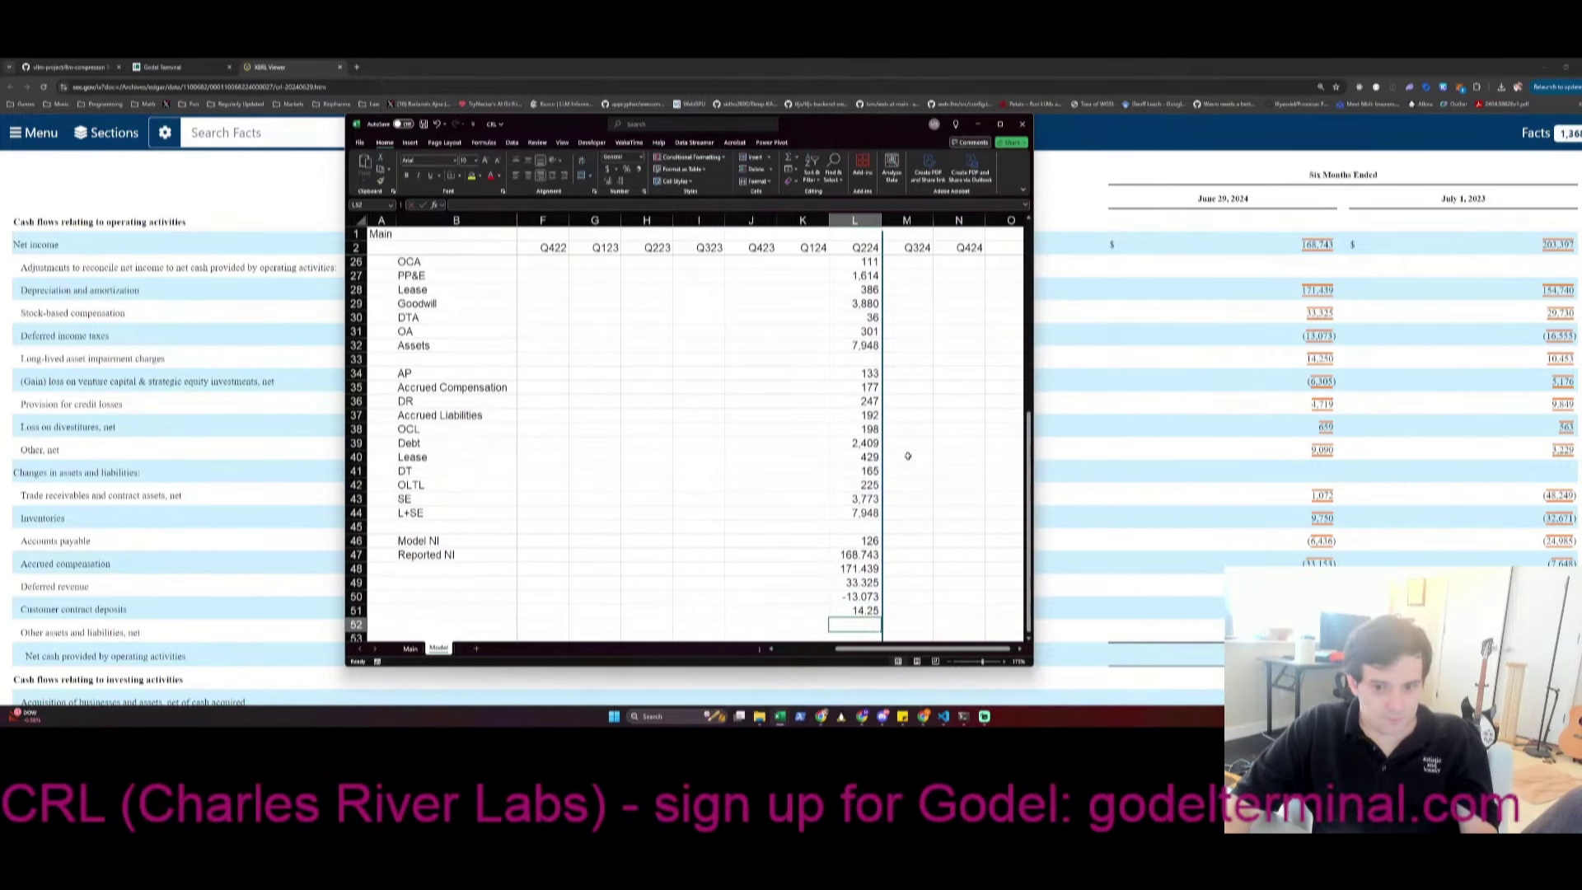
# Enter the investment gain -6.305-K52 in L52, credit loss provision 4.719 less Q124 in L53, and divestiture loss +0.659-K54 in L54
pyautogui.write('-6.305-K52')
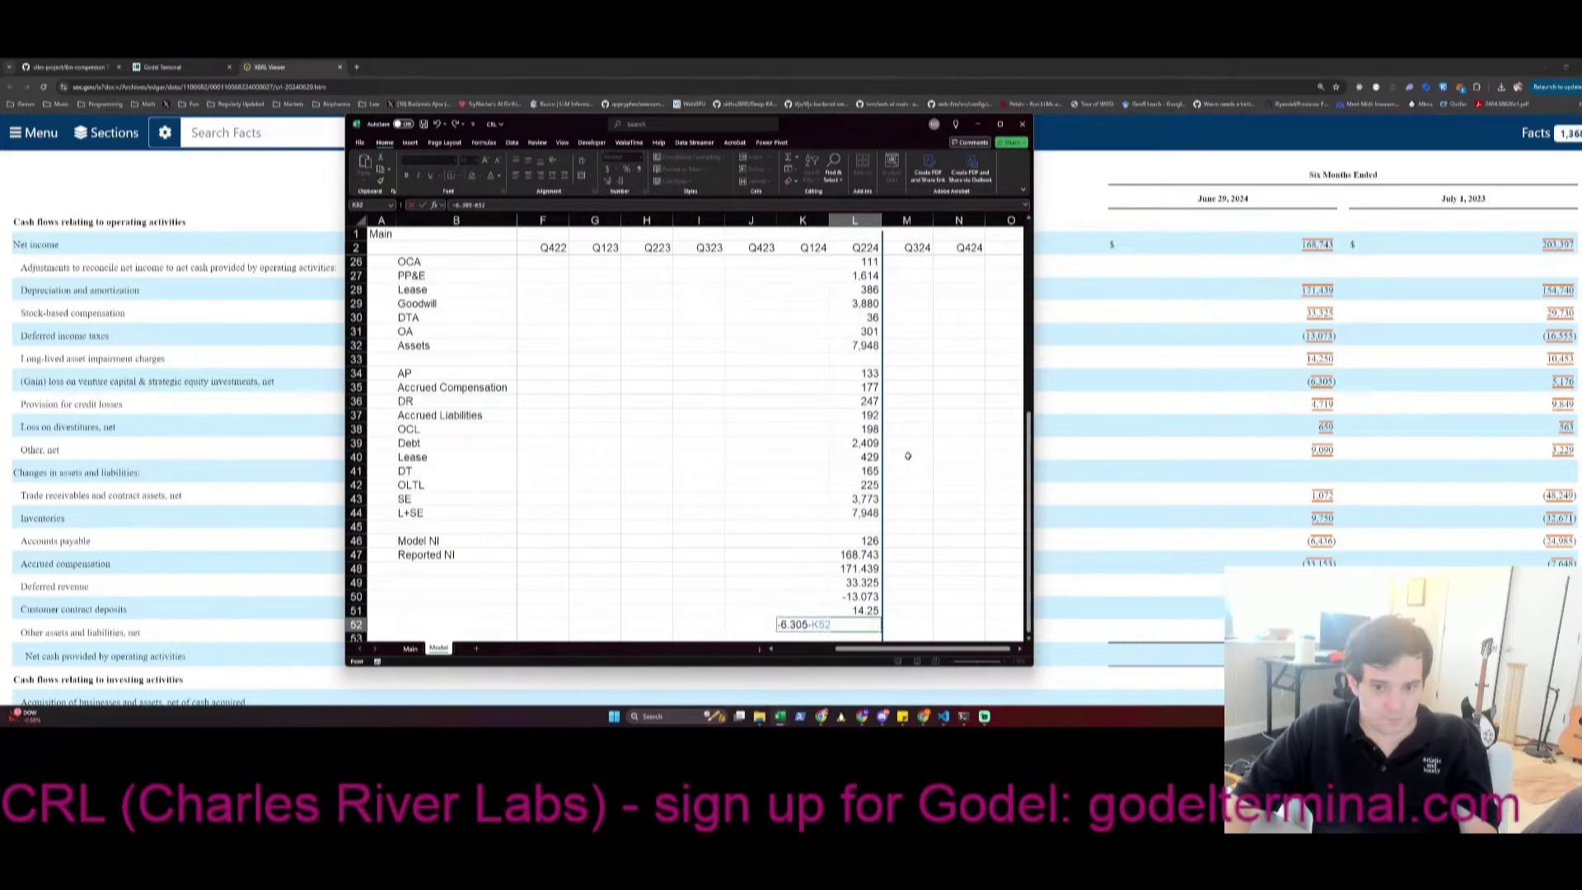
pyautogui.press('Return')
pyautogui.write('+4.719-')
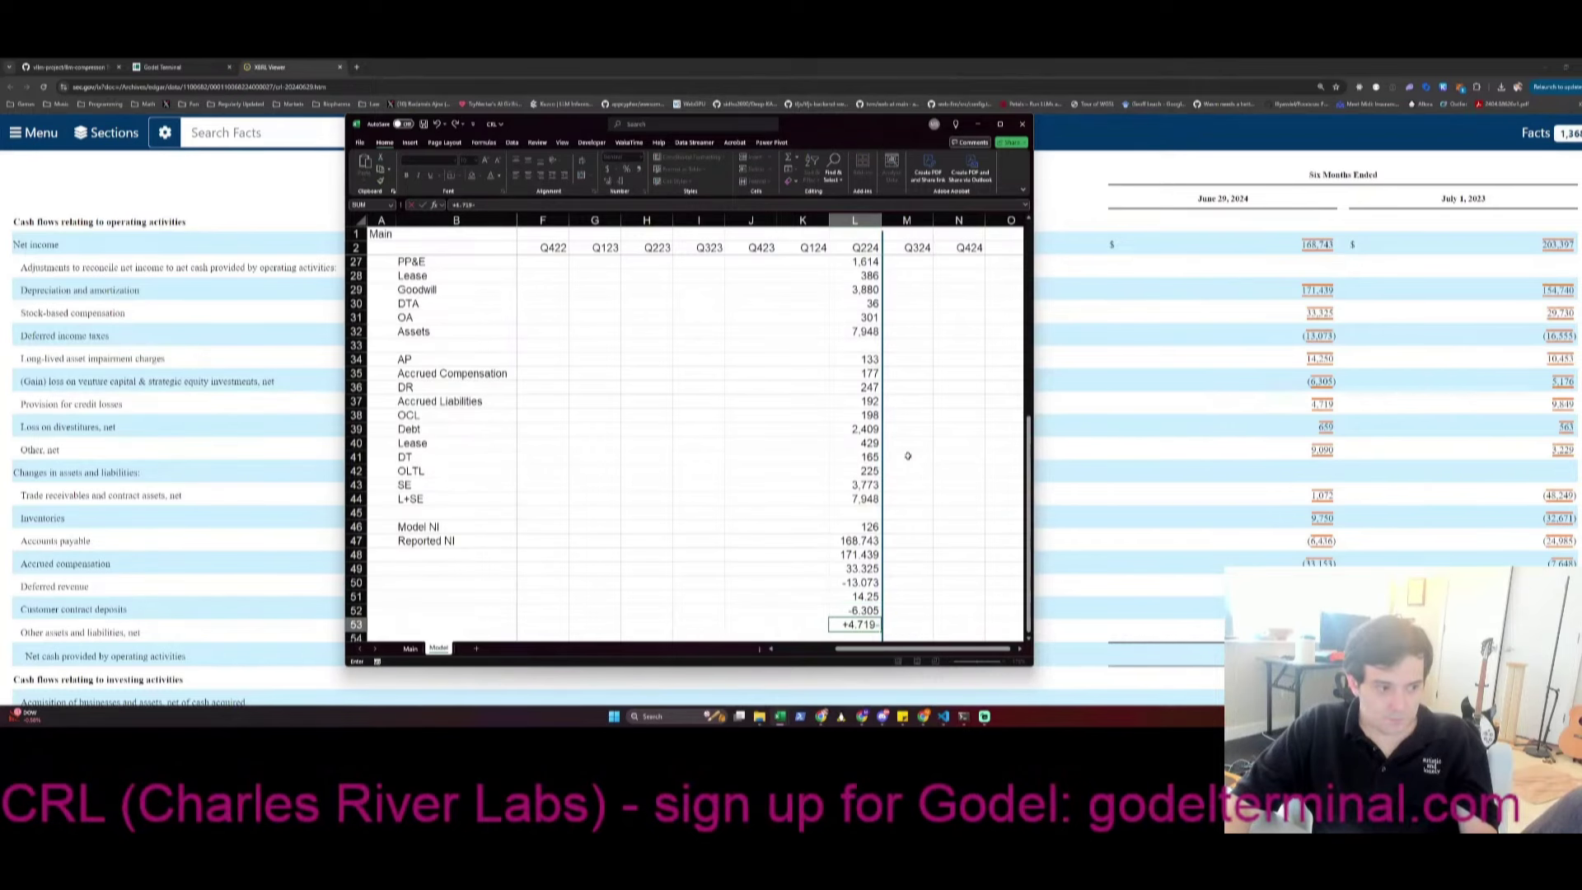
pyautogui.press('Return')
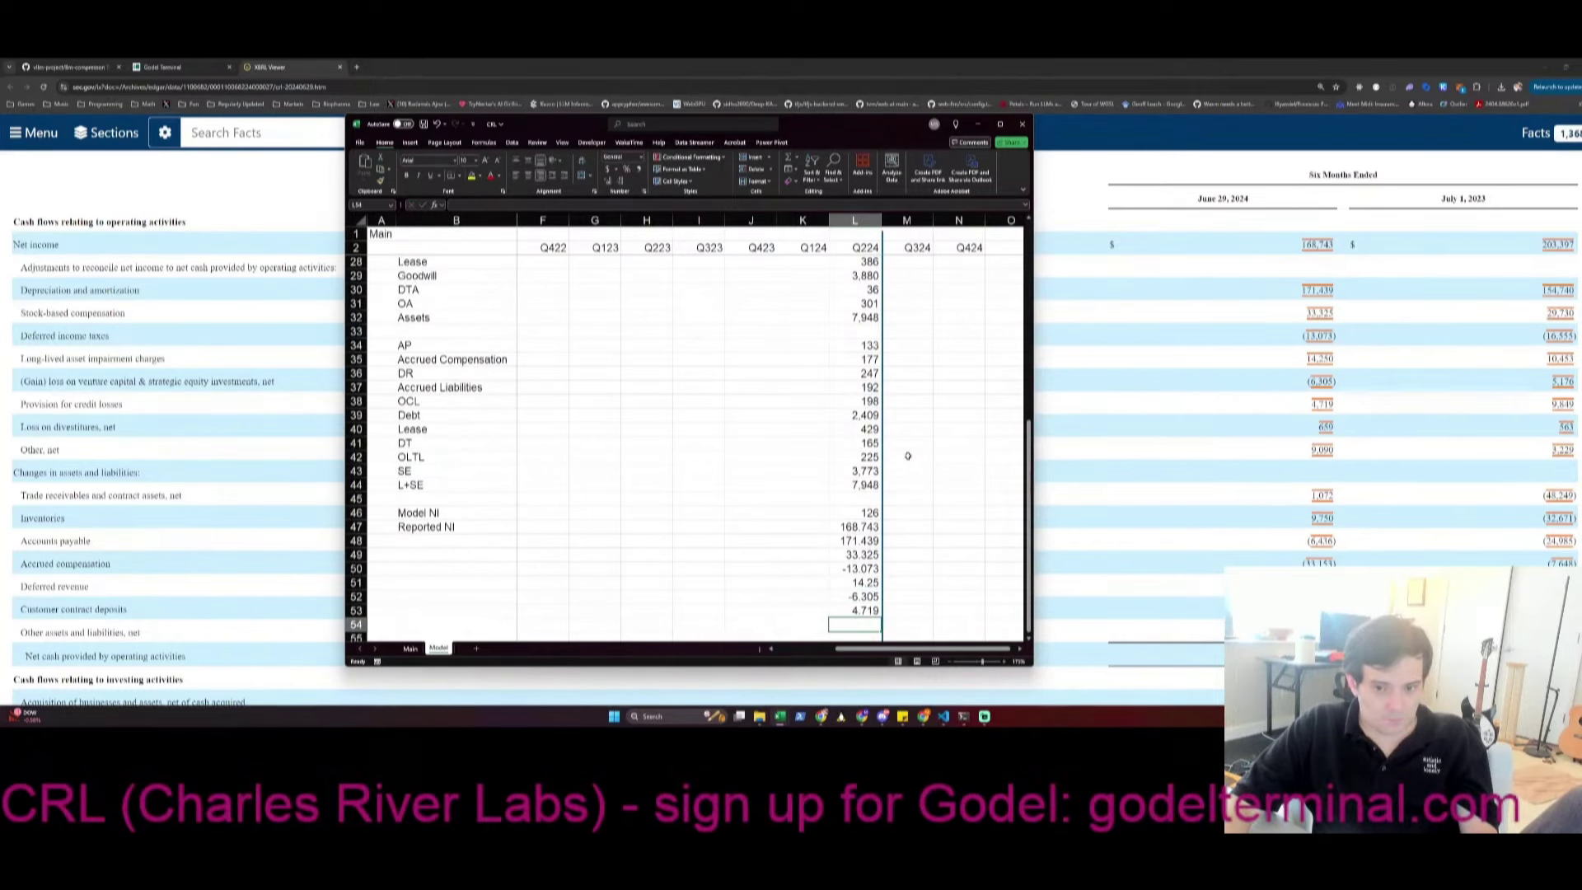
pyautogui.write('+0')
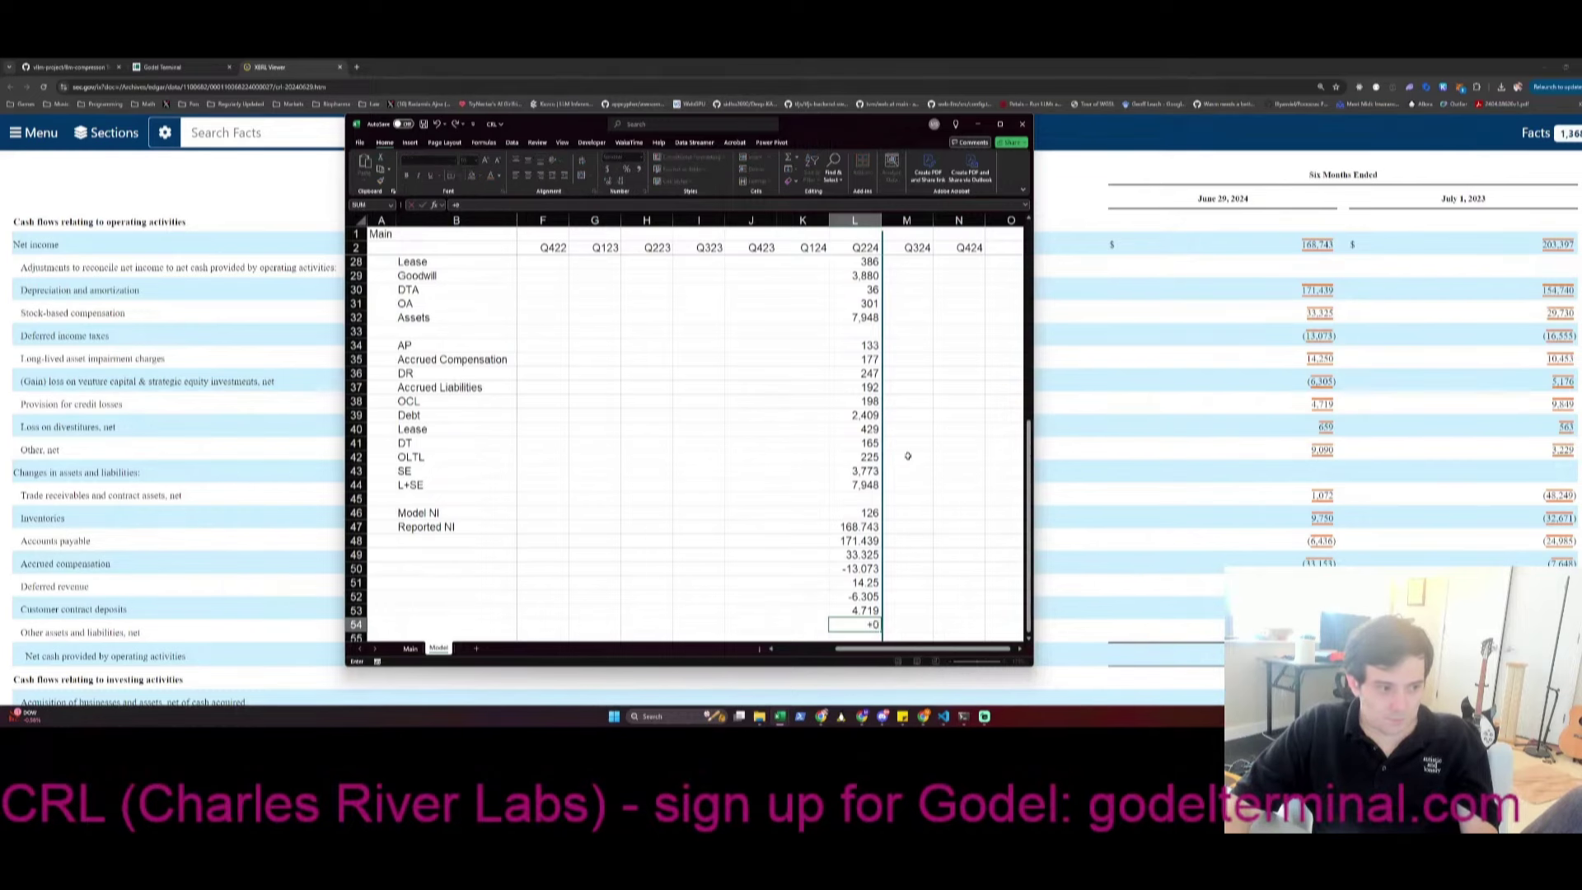
pyautogui.write('.659-K54')
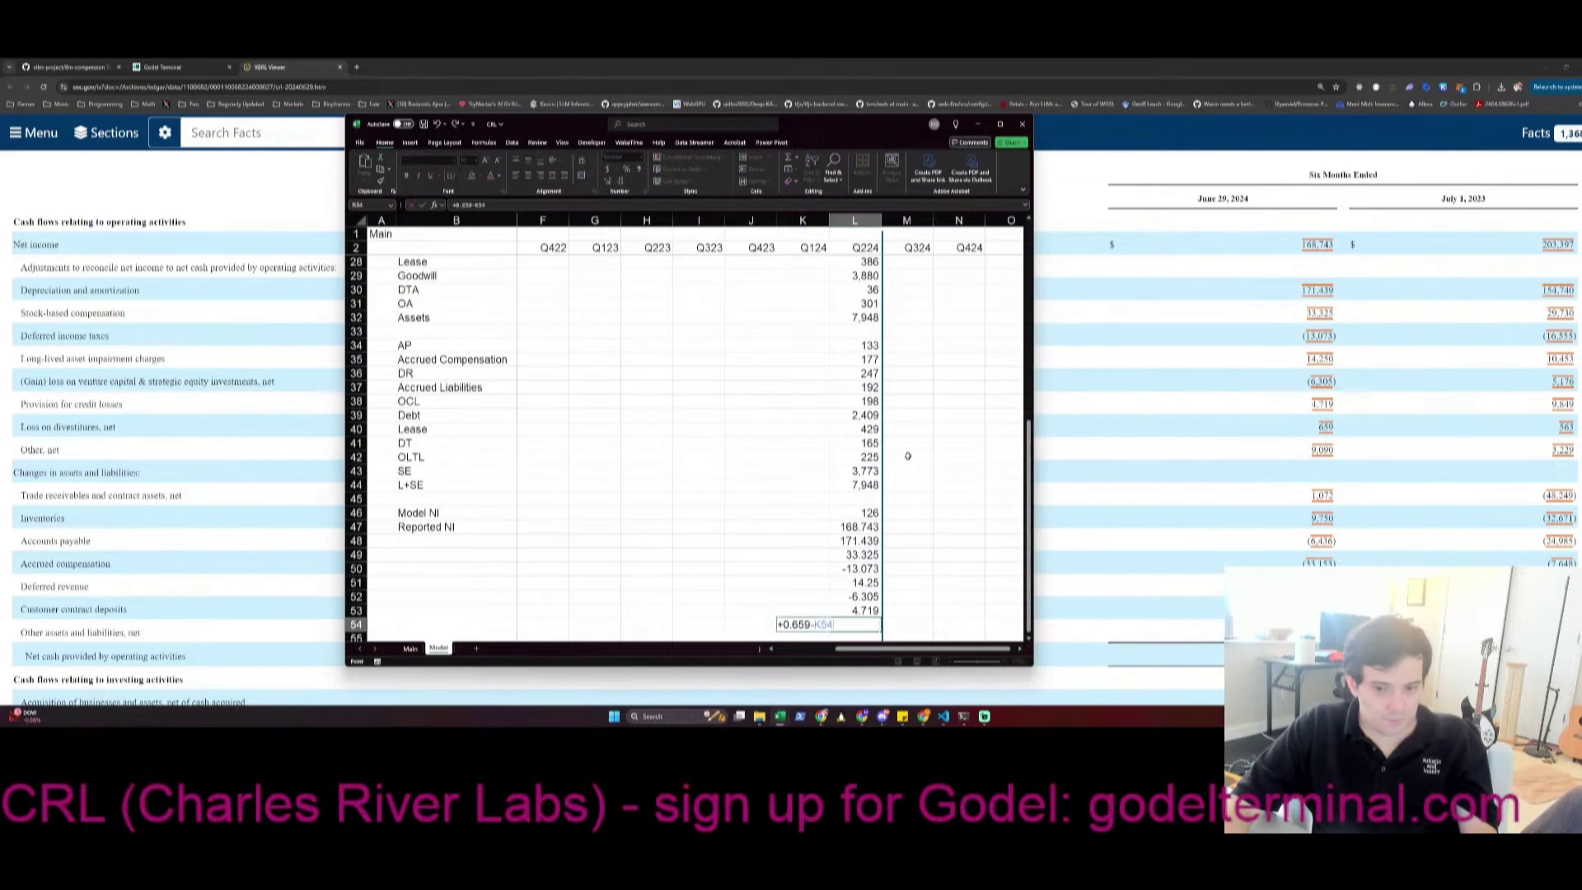
pyautogui.press('Return')
# Enter the cash flow's other, net amount of 9.09 in L55 and the trade receivables change of 1.072 in L56
pyautogui.write('+9.0')
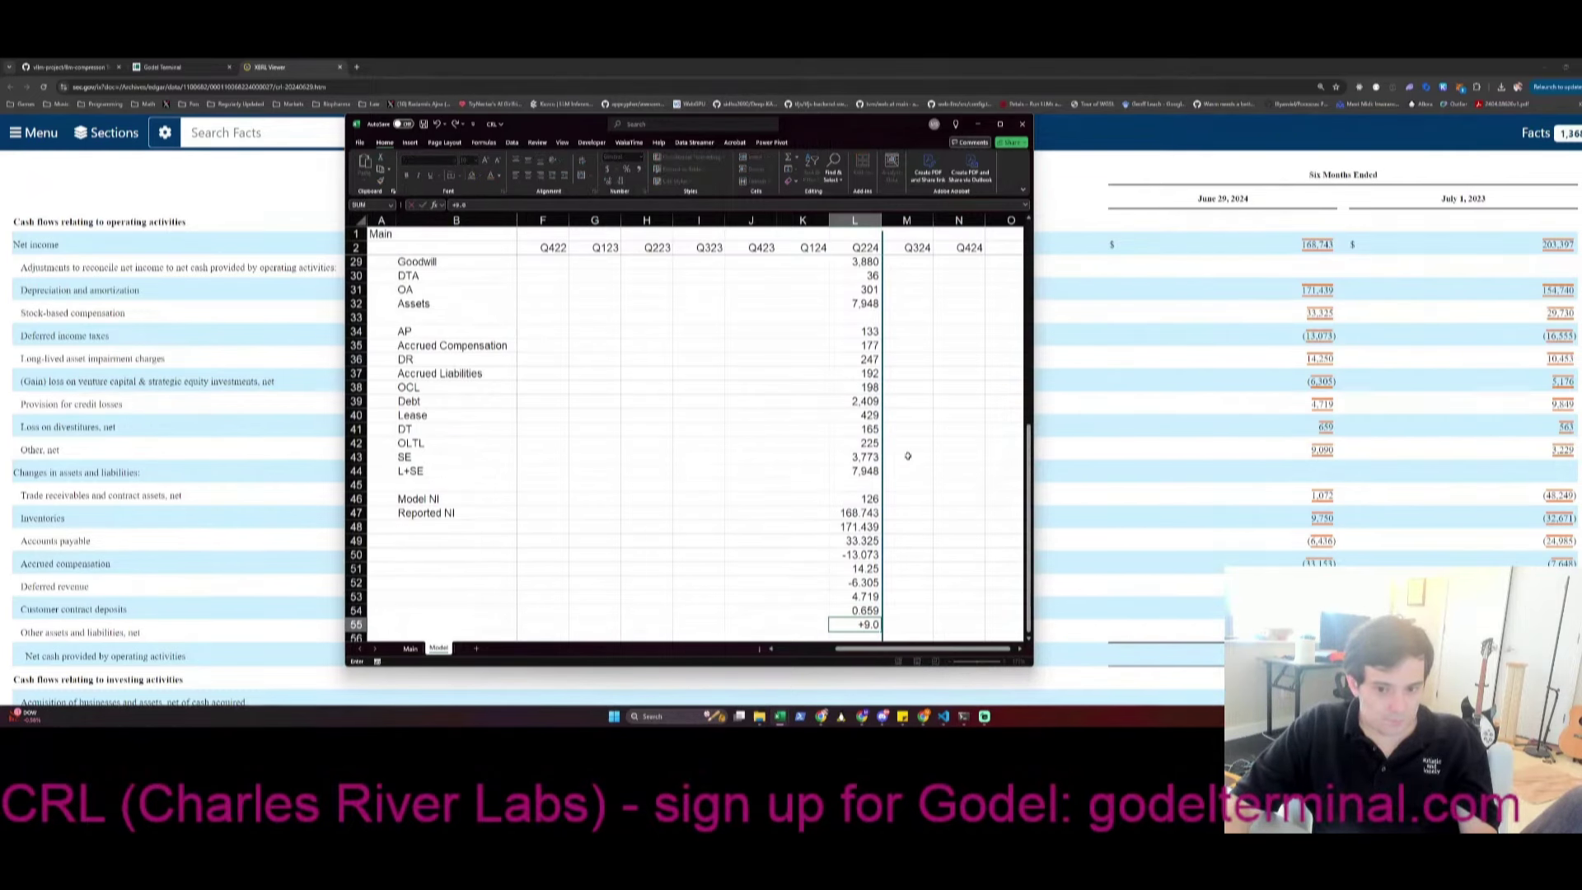
pyautogui.write('9')
pyautogui.press('Return')
pyautogui.write('+1')
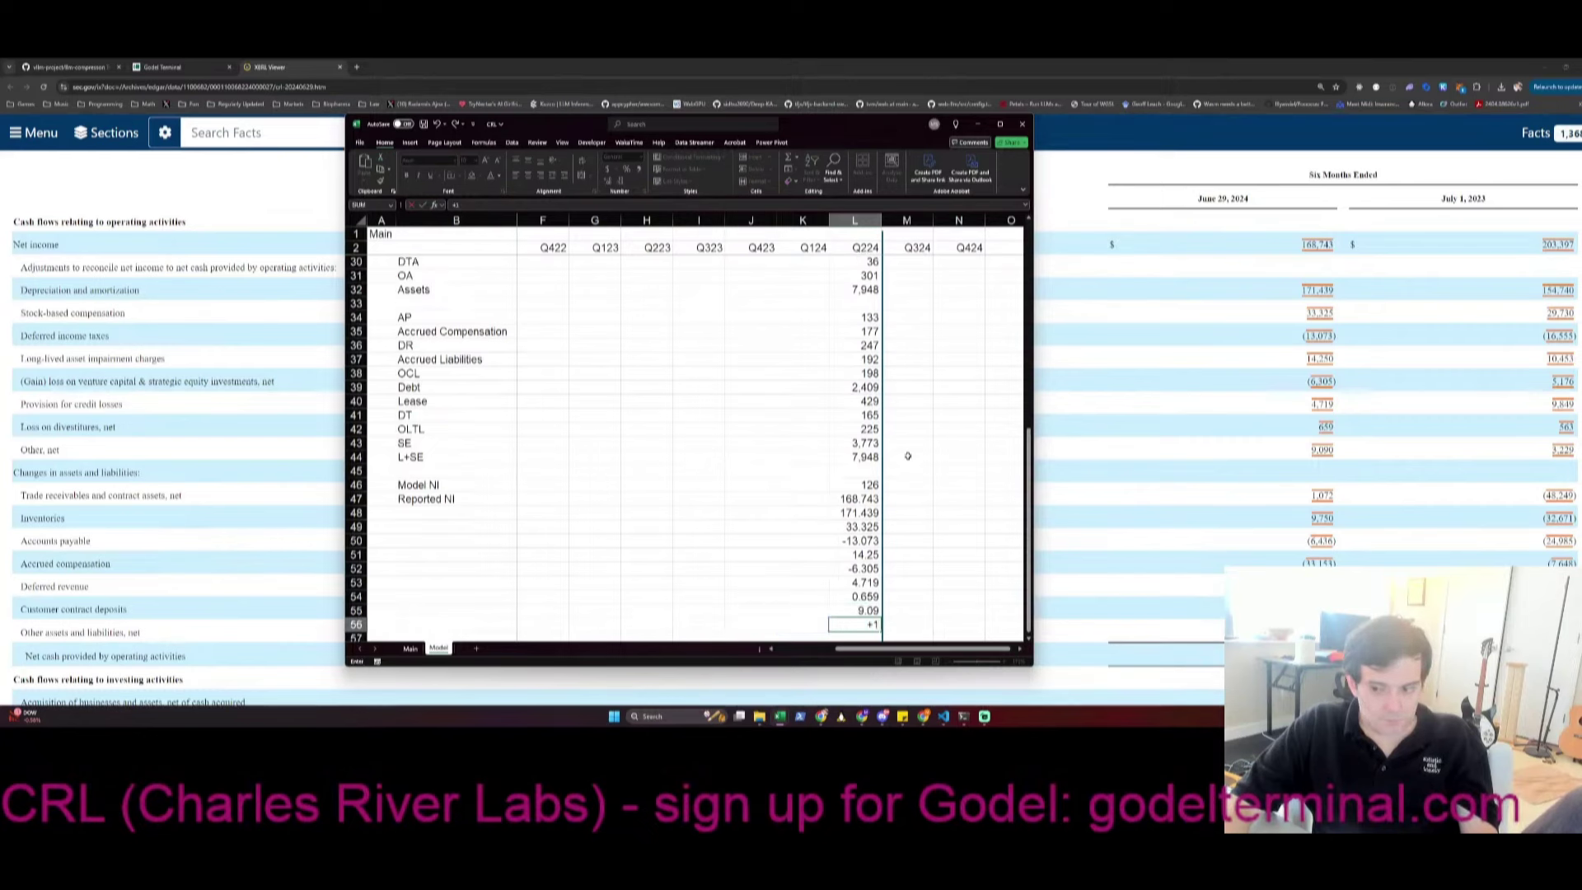
pyautogui.write('.072')
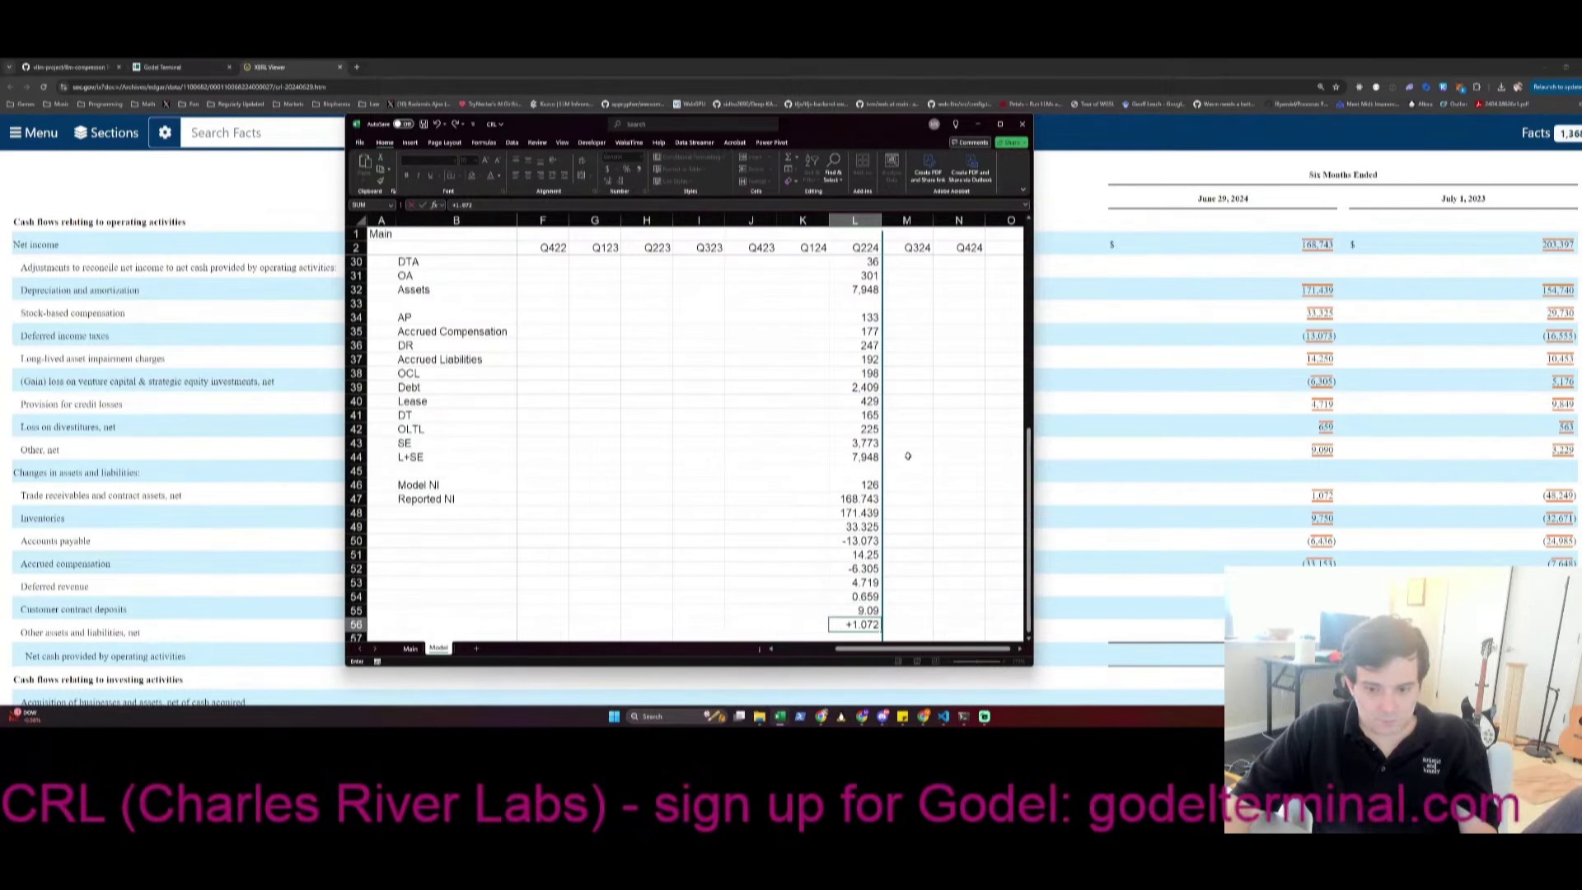
# Complete the working capital changes in L56 as +1.072+9.750-6.436-33.153+8.151+7.849-46.657, using the filing's six-month figures
pyautogui.write('9.750-6.436-33.1')
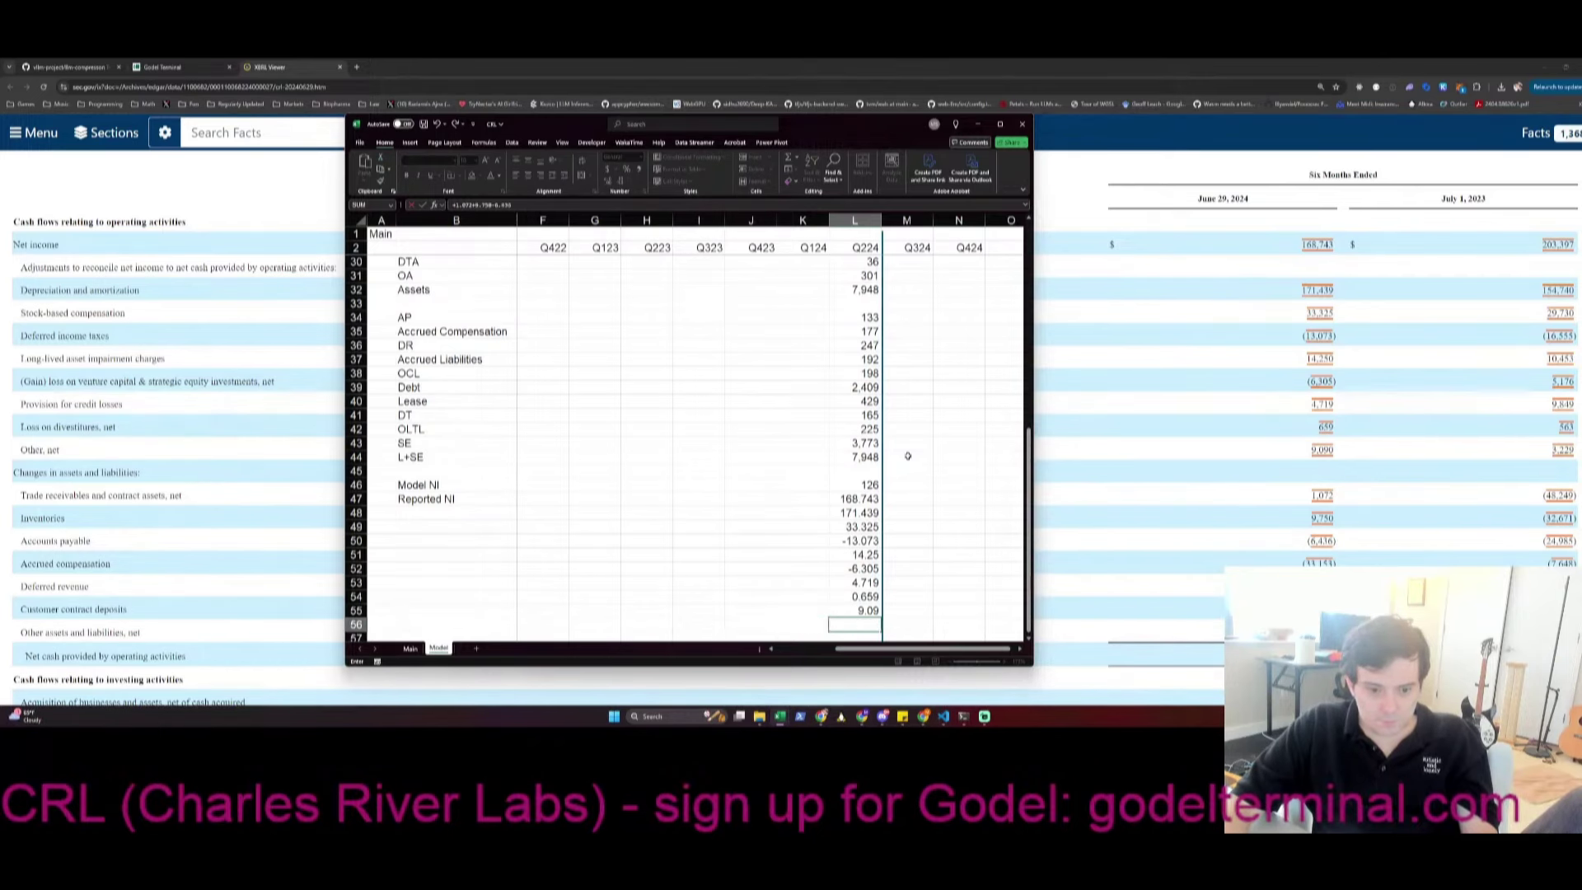
pyautogui.write('53+8')
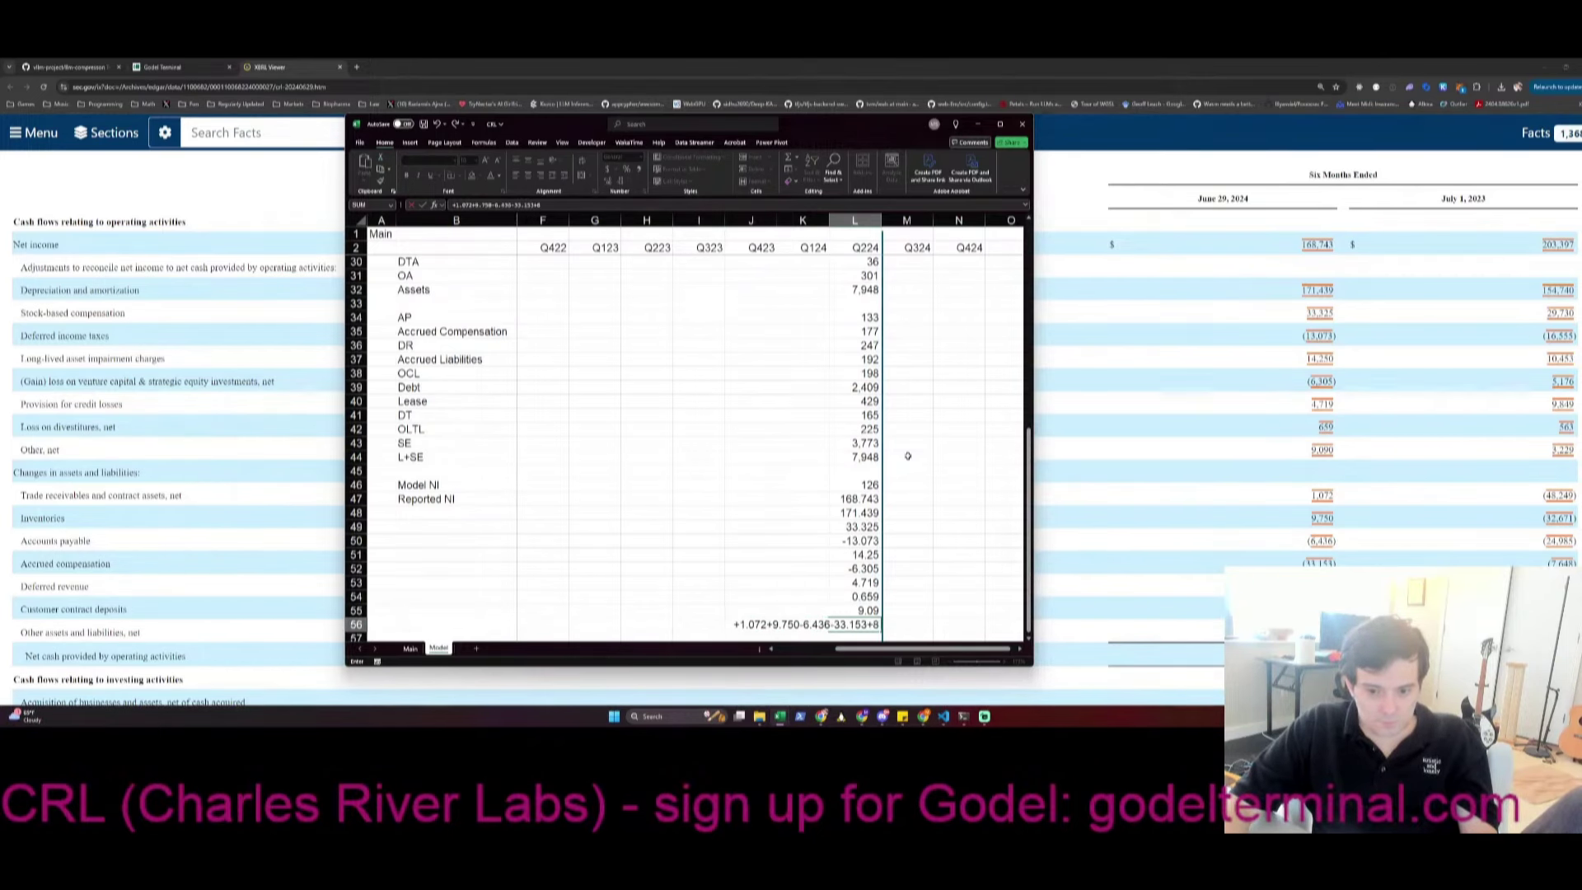
pyautogui.write('.151+7.849')
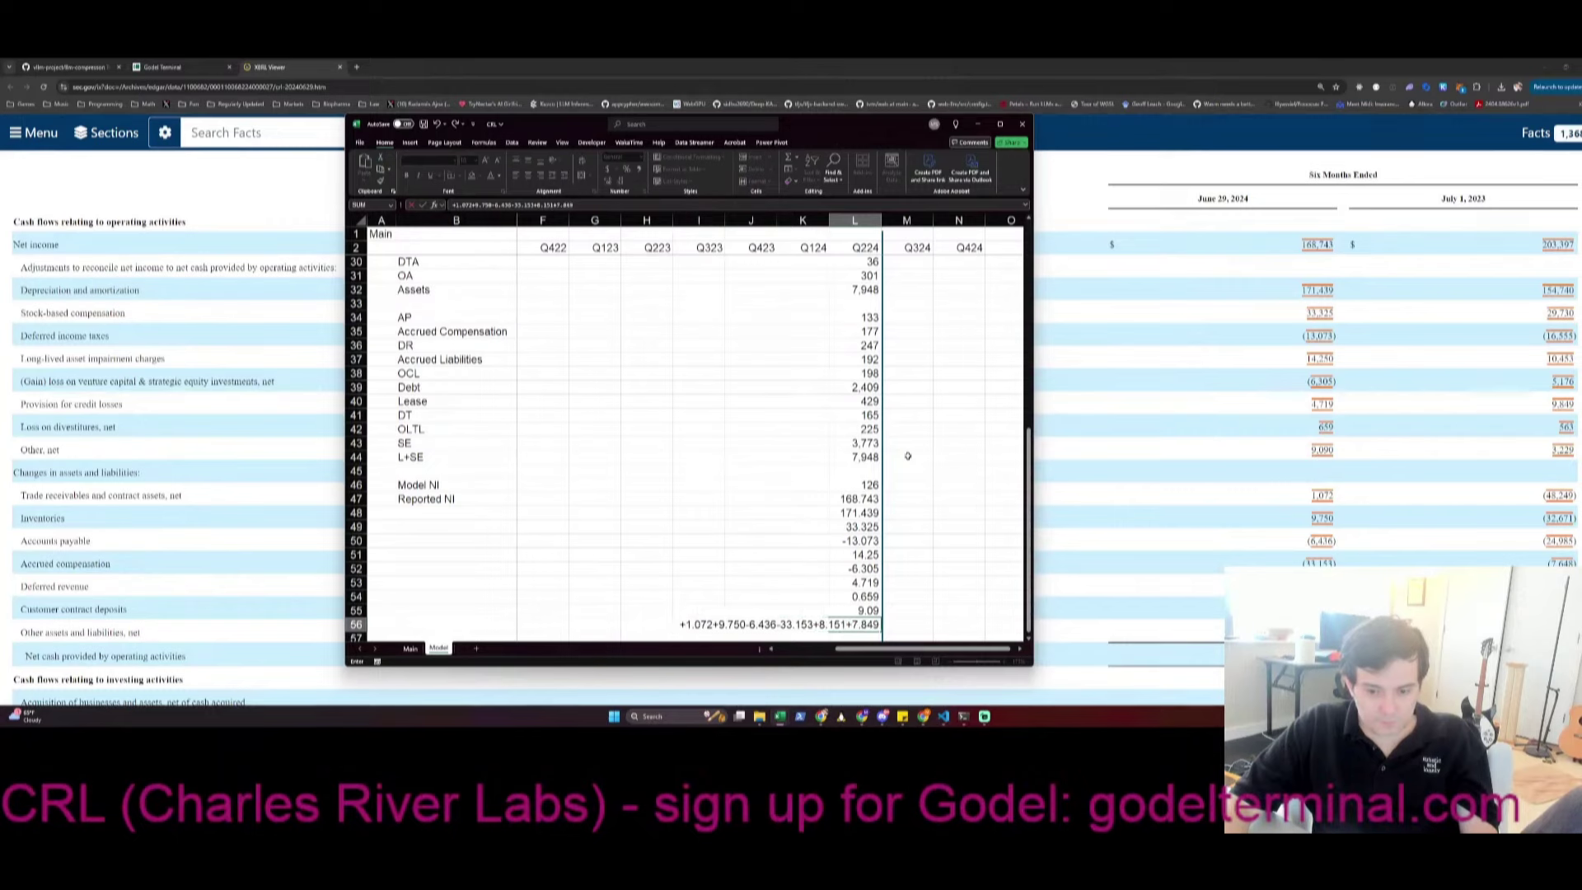
pyautogui.write('-46.657')
pyautogui.press('Return')
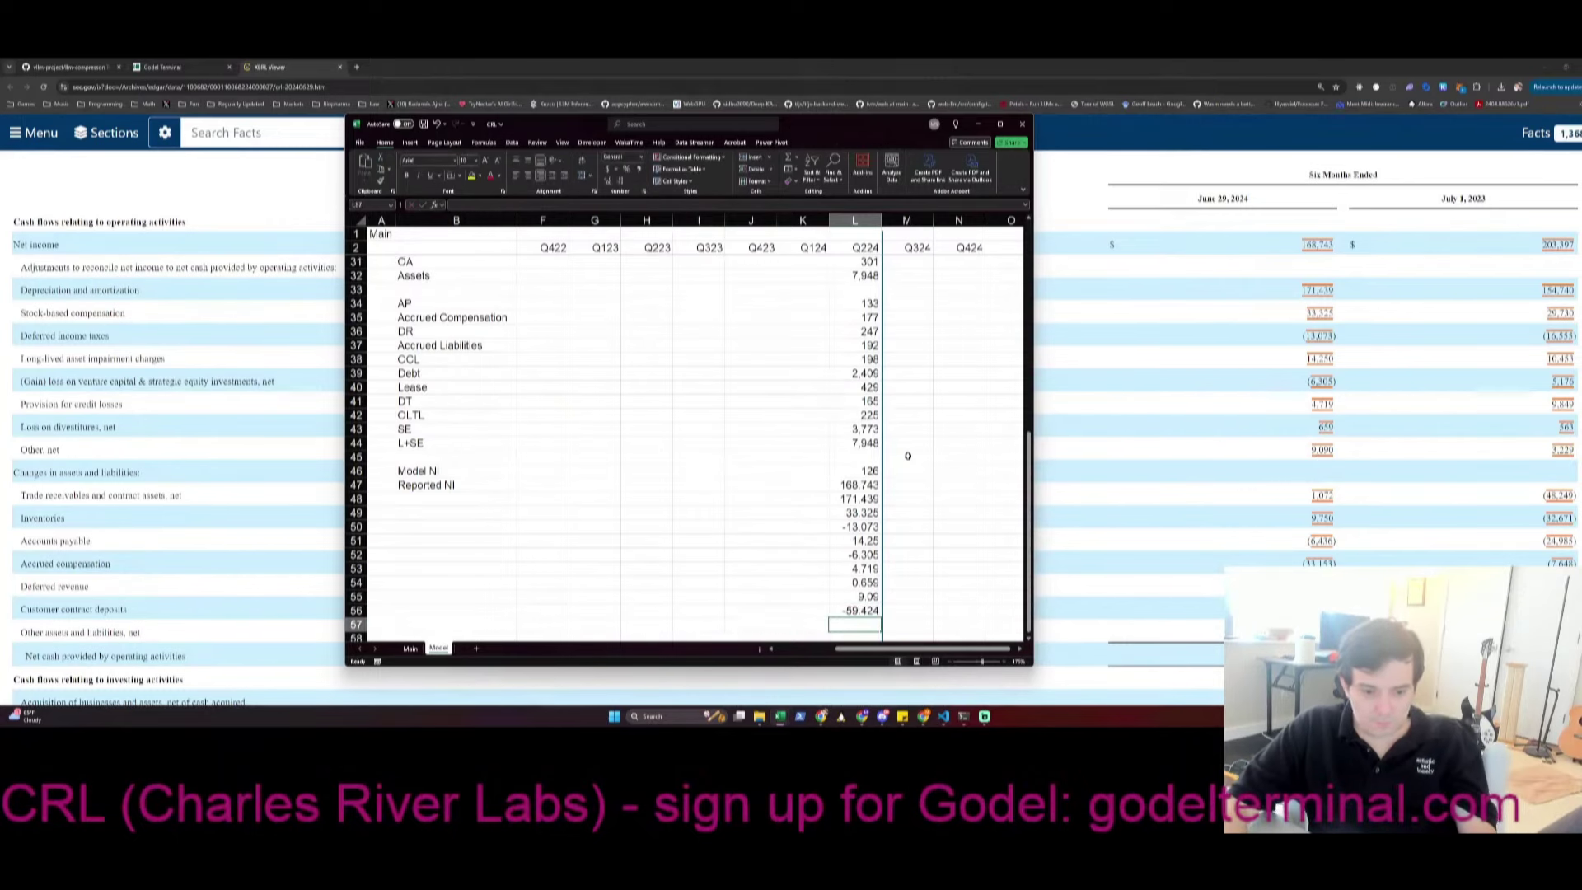
# Total operating cash flow in L57 with a SUM from reported net income in L47 through working capital in L56
pyautogui.write('=sum(')
pyautogui.press('Up')
pyautogui.hotkey('shift', 'Up')
pyautogui.hotkey('shift', 'Up')
pyautogui.hotkey('shift', 'Up')
pyautogui.hotkey('shift', 'Up')
pyautogui.hotkey('shift', 'Up')
pyautogui.hotkey('shift', 'Up')
pyautogui.hotkey('shift', 'Up')
pyautogui.hotkey('shift', 'Up')
pyautogui.hotkey('shift', 'Up')
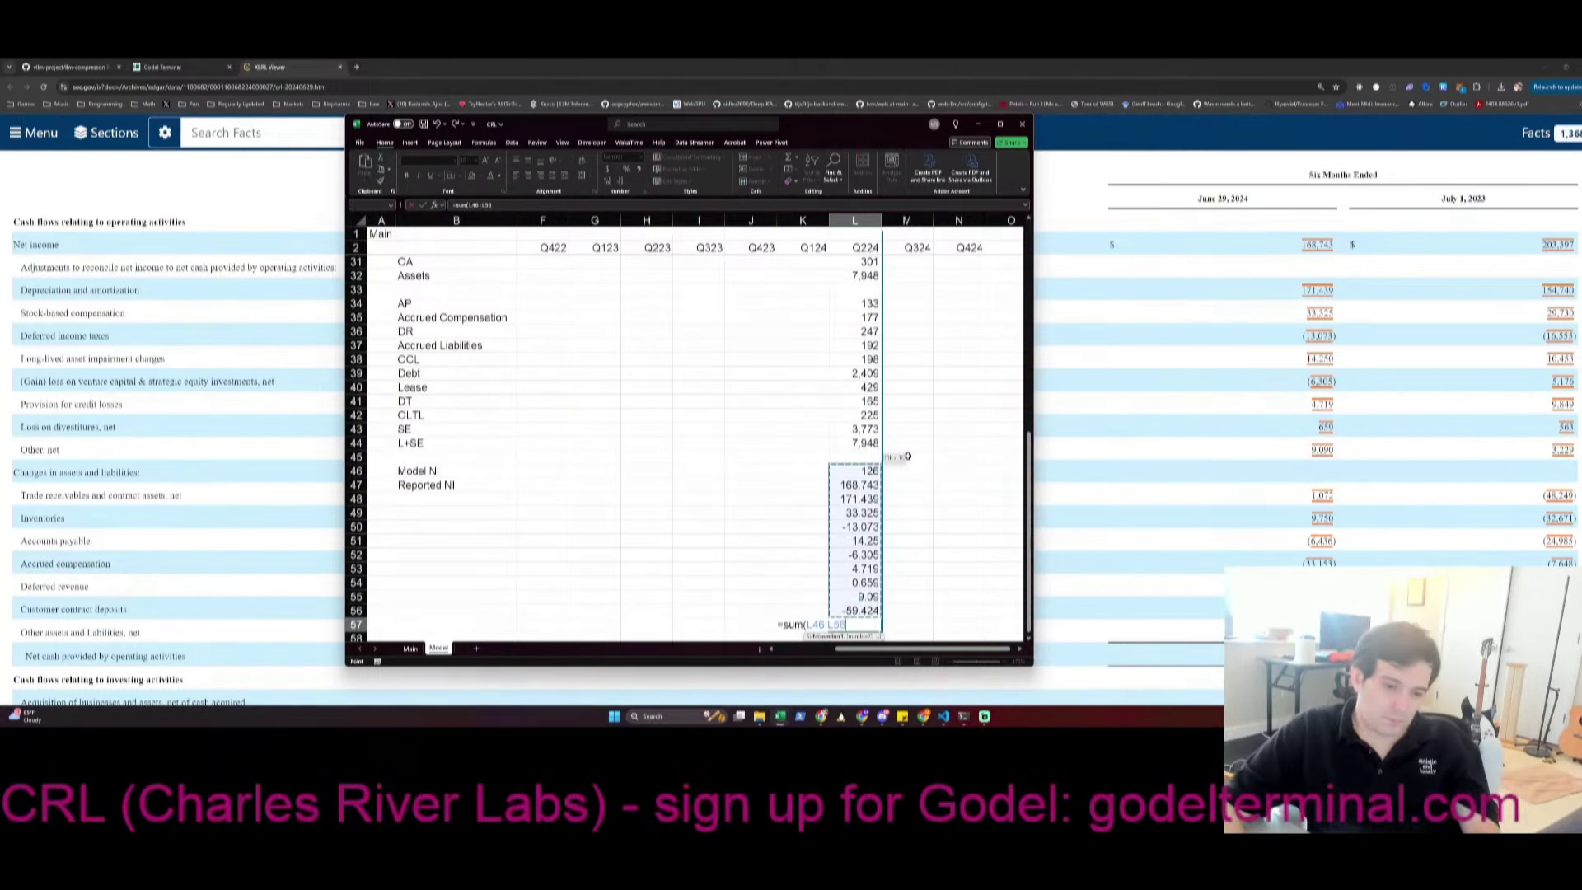
pyautogui.press('Return')
# Format rows 46 through 57 as numbers with 0 decimal places
pyautogui.press('Up')
pyautogui.hotkey('shift', 'Up')
pyautogui.hotkey('shift', 'Up')
pyautogui.hotkey('shift', 'Up')
pyautogui.hotkey('shift', 'Up')
pyautogui.hotkey('shift', 'Up')
pyautogui.hotkey('shift', 'Up')
pyautogui.hotkey('shift', 'Up')
pyautogui.hotkey('shift', 'Up')
pyautogui.hotkey('shift', 'Up')
pyautogui.hotkey('shift', 'Up')
pyautogui.hotkey('shift', 'Up')
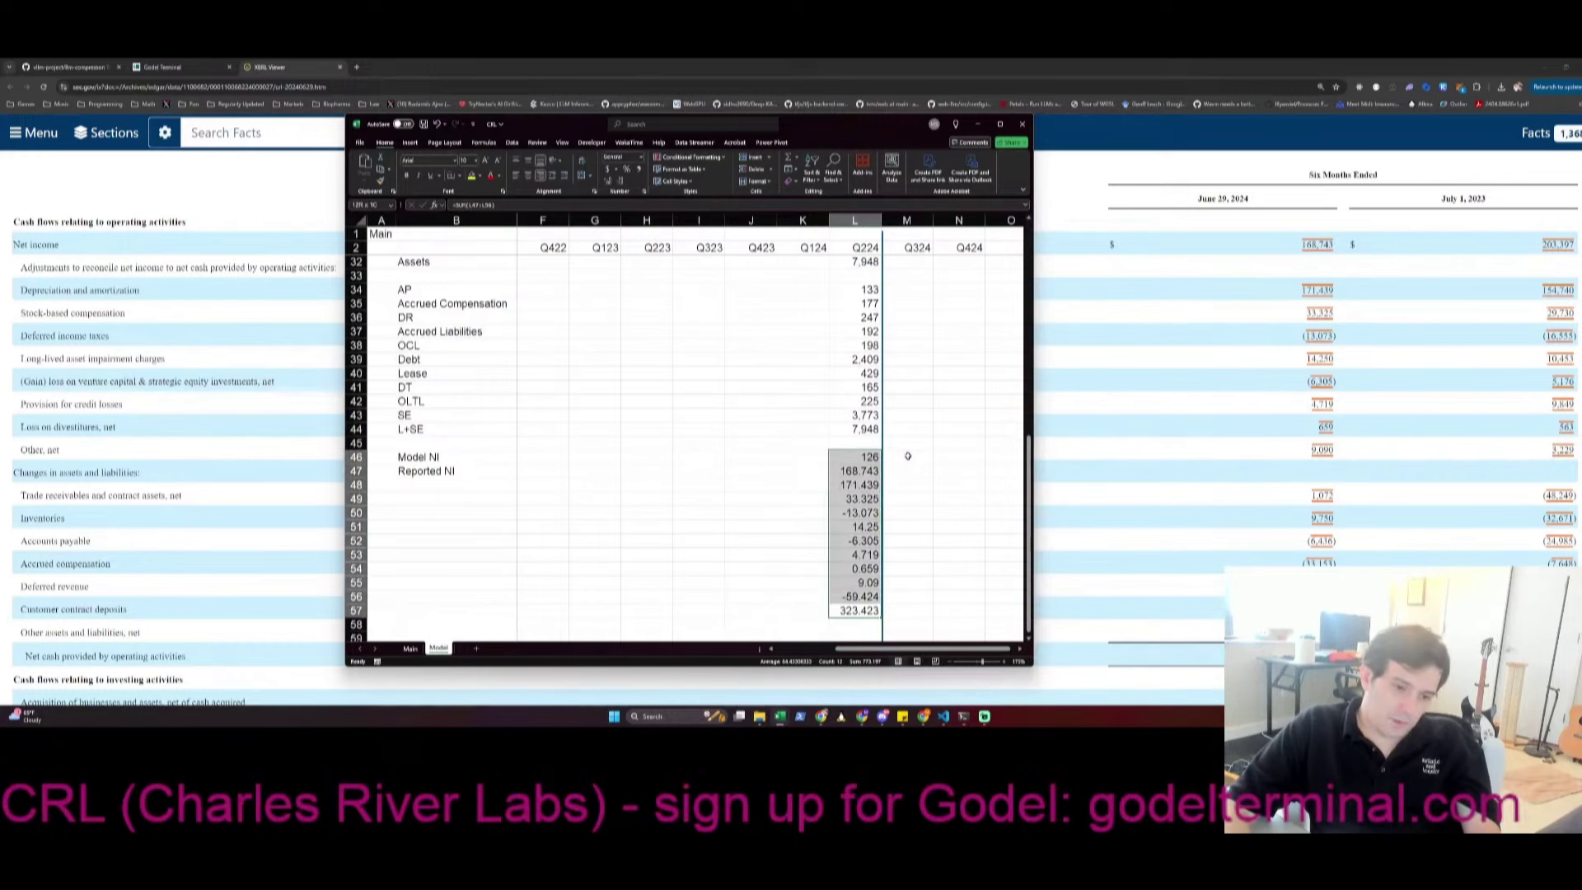
pyautogui.hotkey('shift', 'space')
pyautogui.hotkey('ctrl', '1')
pyautogui.press('Down')
pyautogui.press('Tab')
pyautogui.write('0')
pyautogui.press('Return')
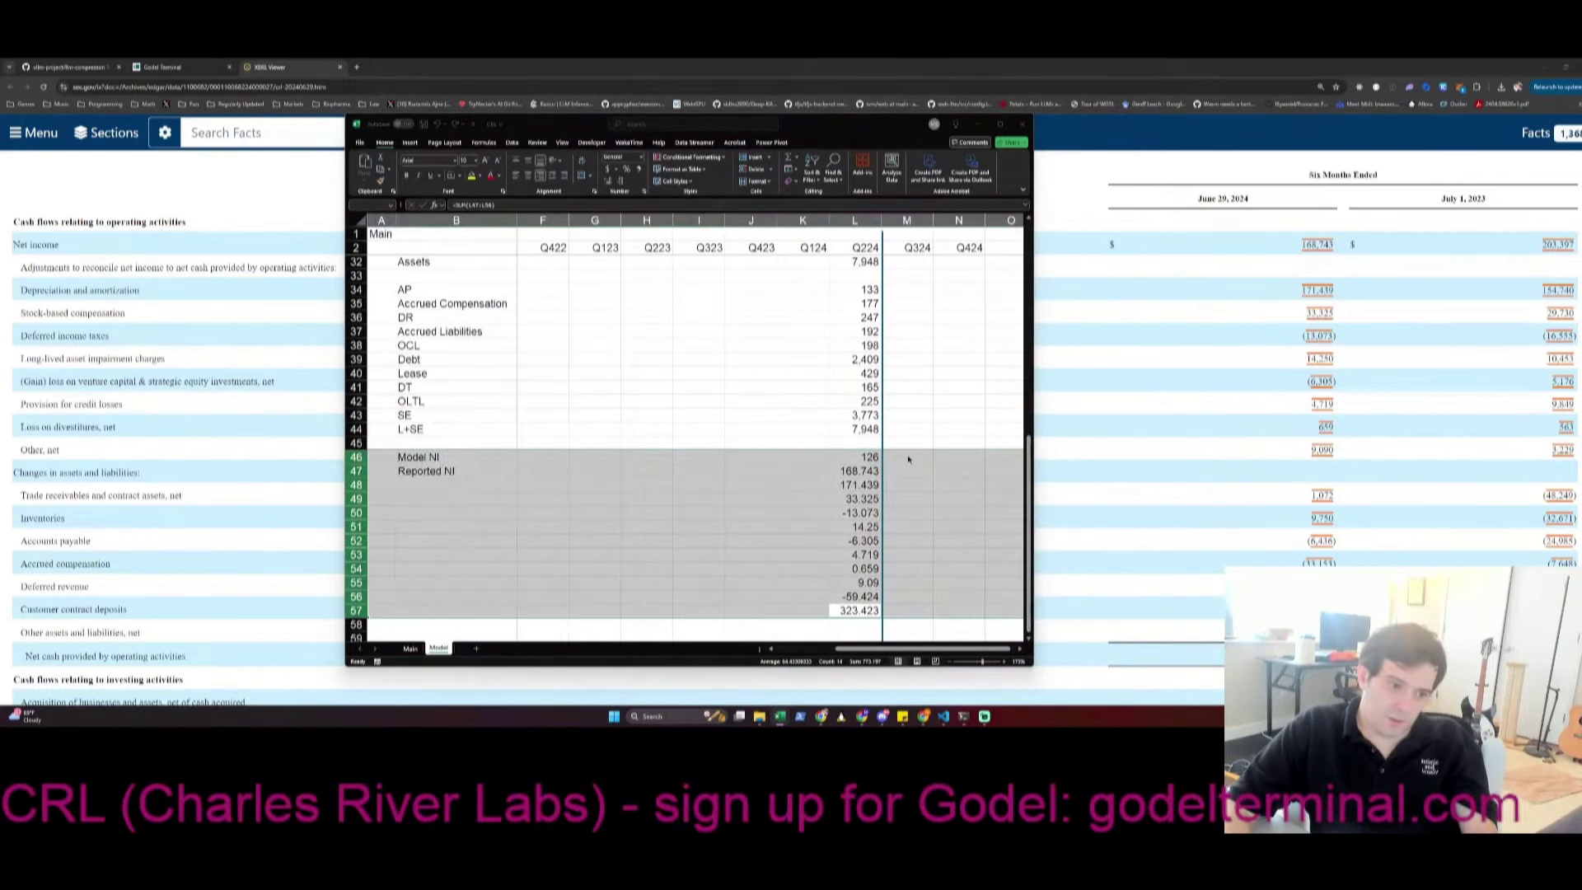
# Enter the investing outflows: acquisitions of -5.479 in L59 and capital expenditures as -118.630-K60 in L60
pyautogui.press('Down')
pyautogui.press('Down')
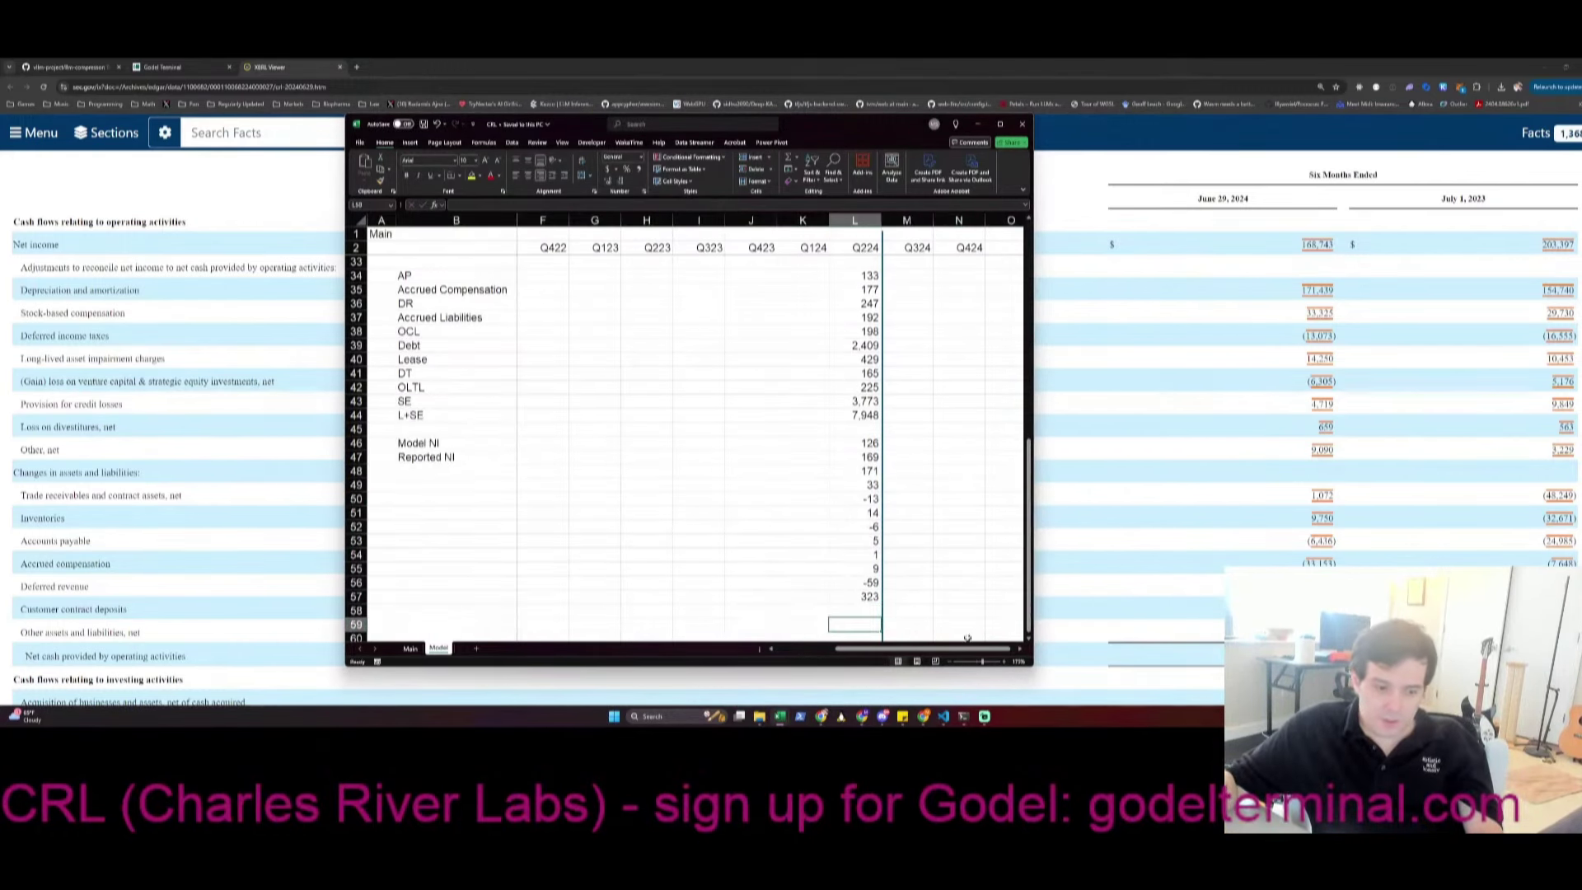
pyautogui.scroll(-3, 1280, 452)
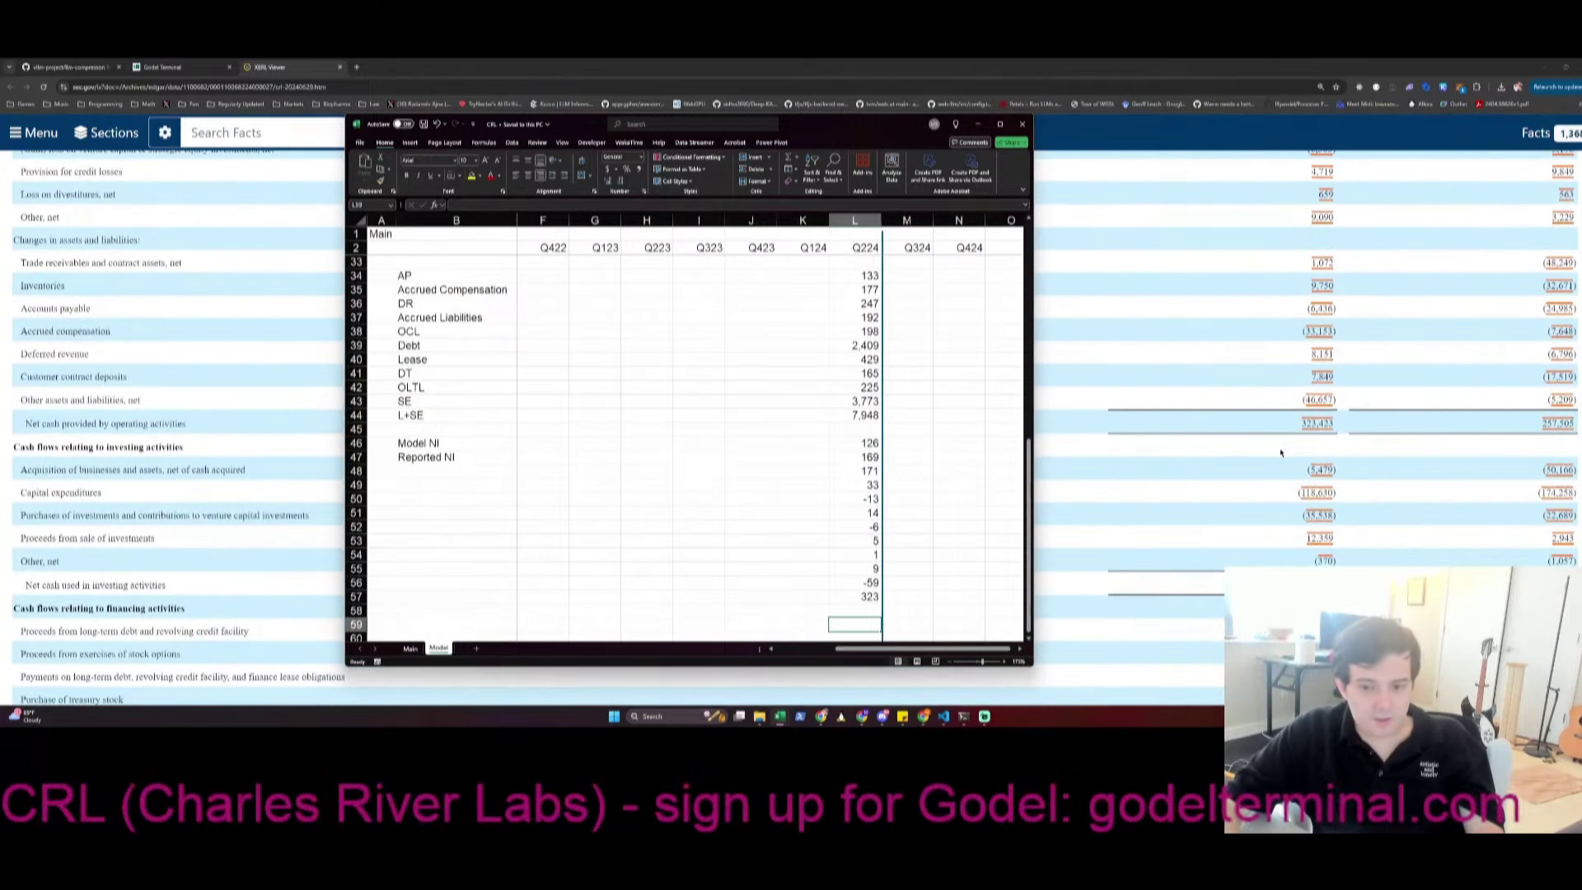
pyautogui.write('-5.479')
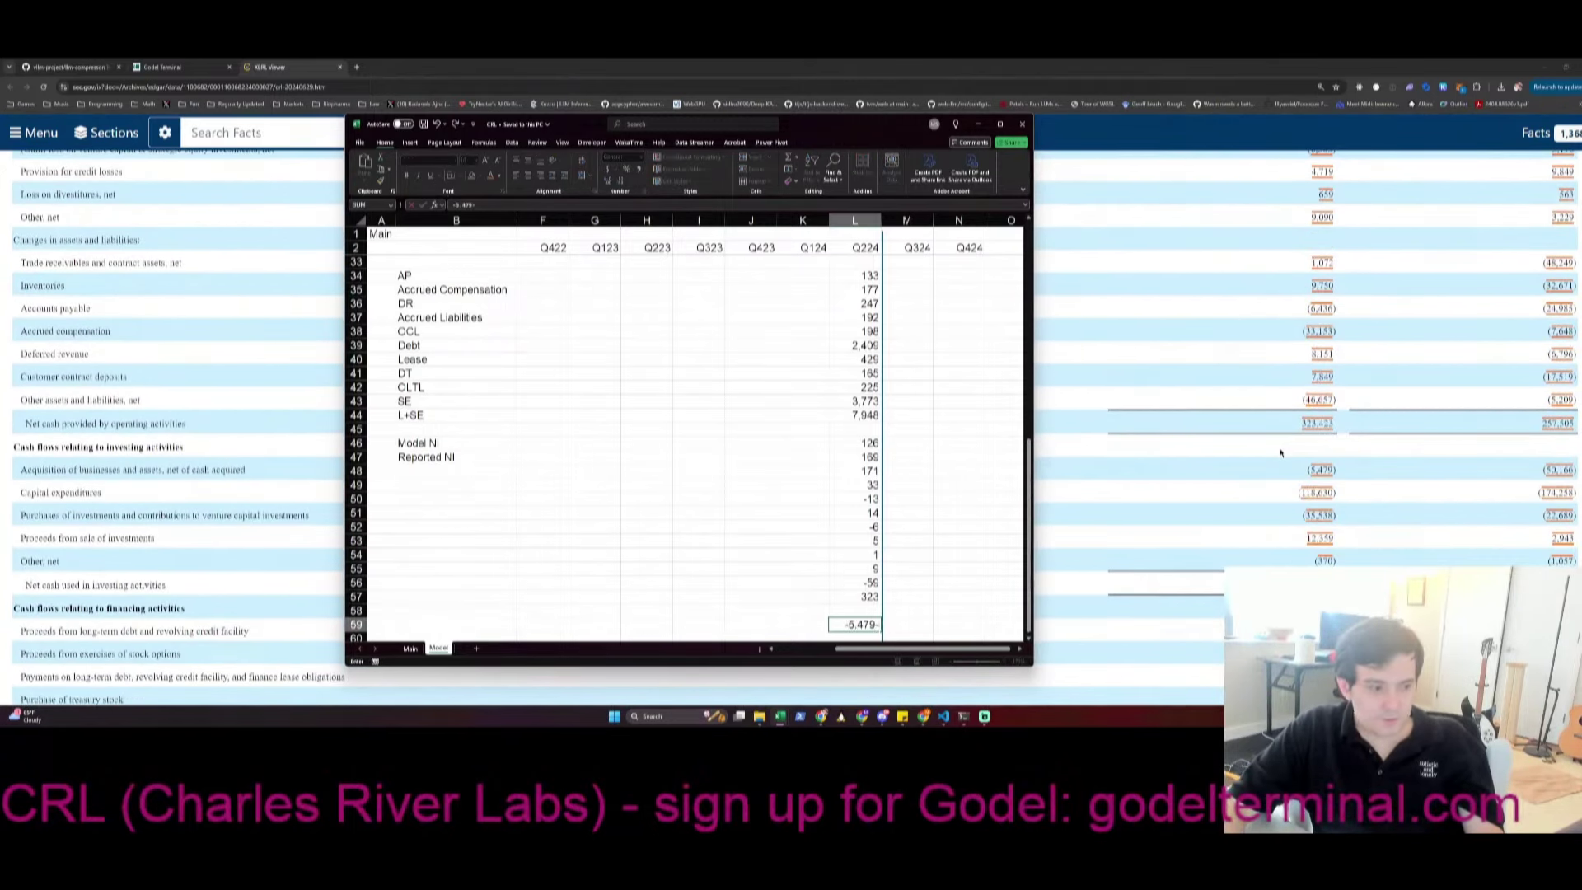
pyautogui.press('Return')
pyautogui.write('-118')
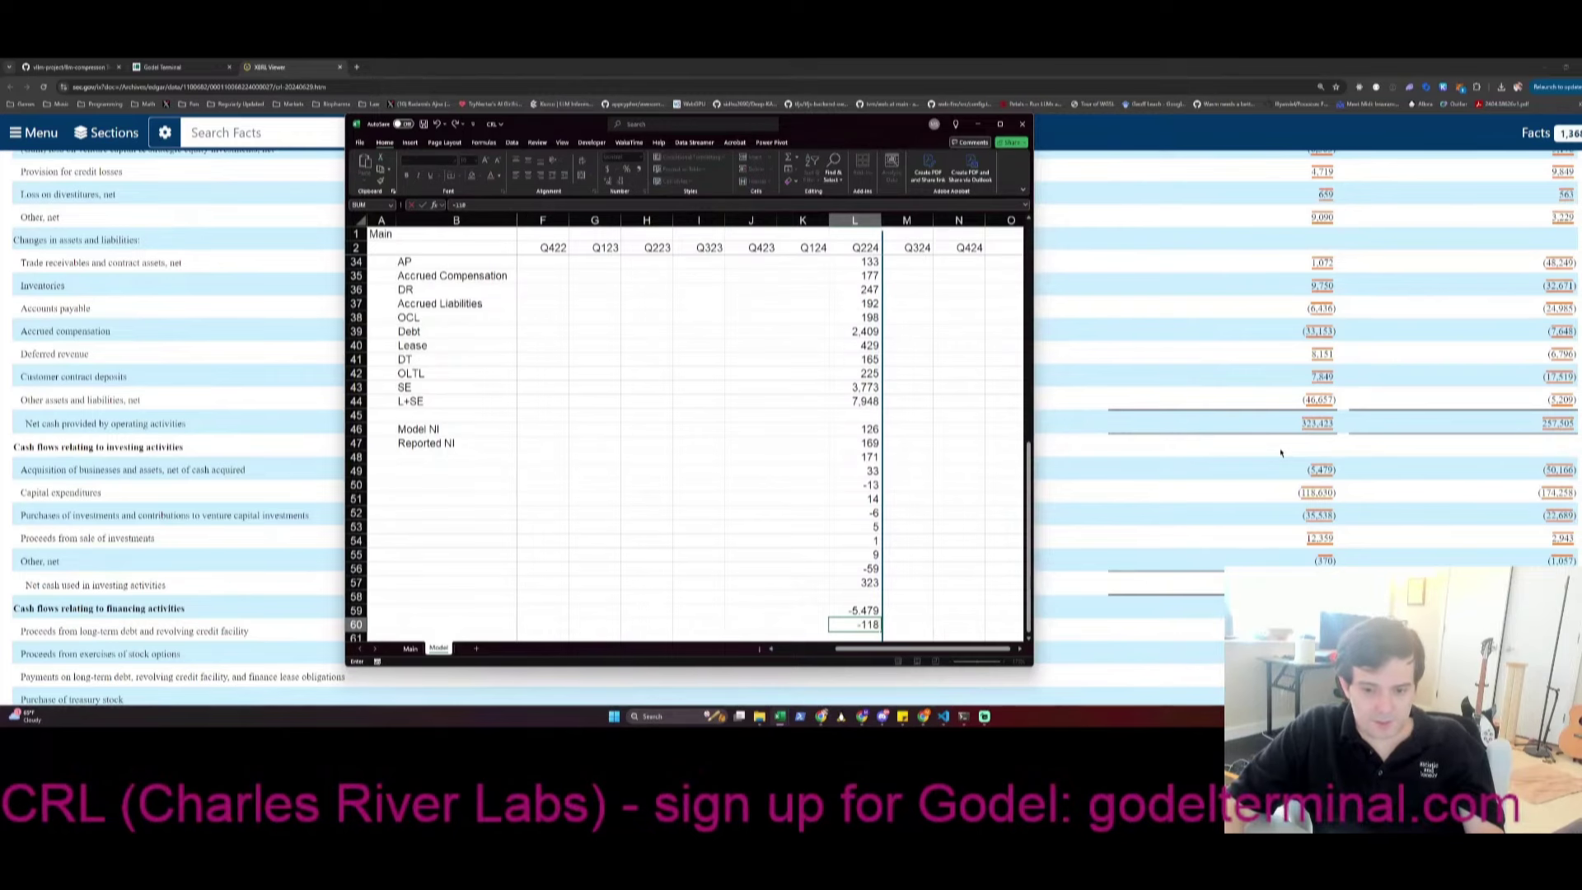
pyautogui.write('.630-K60')
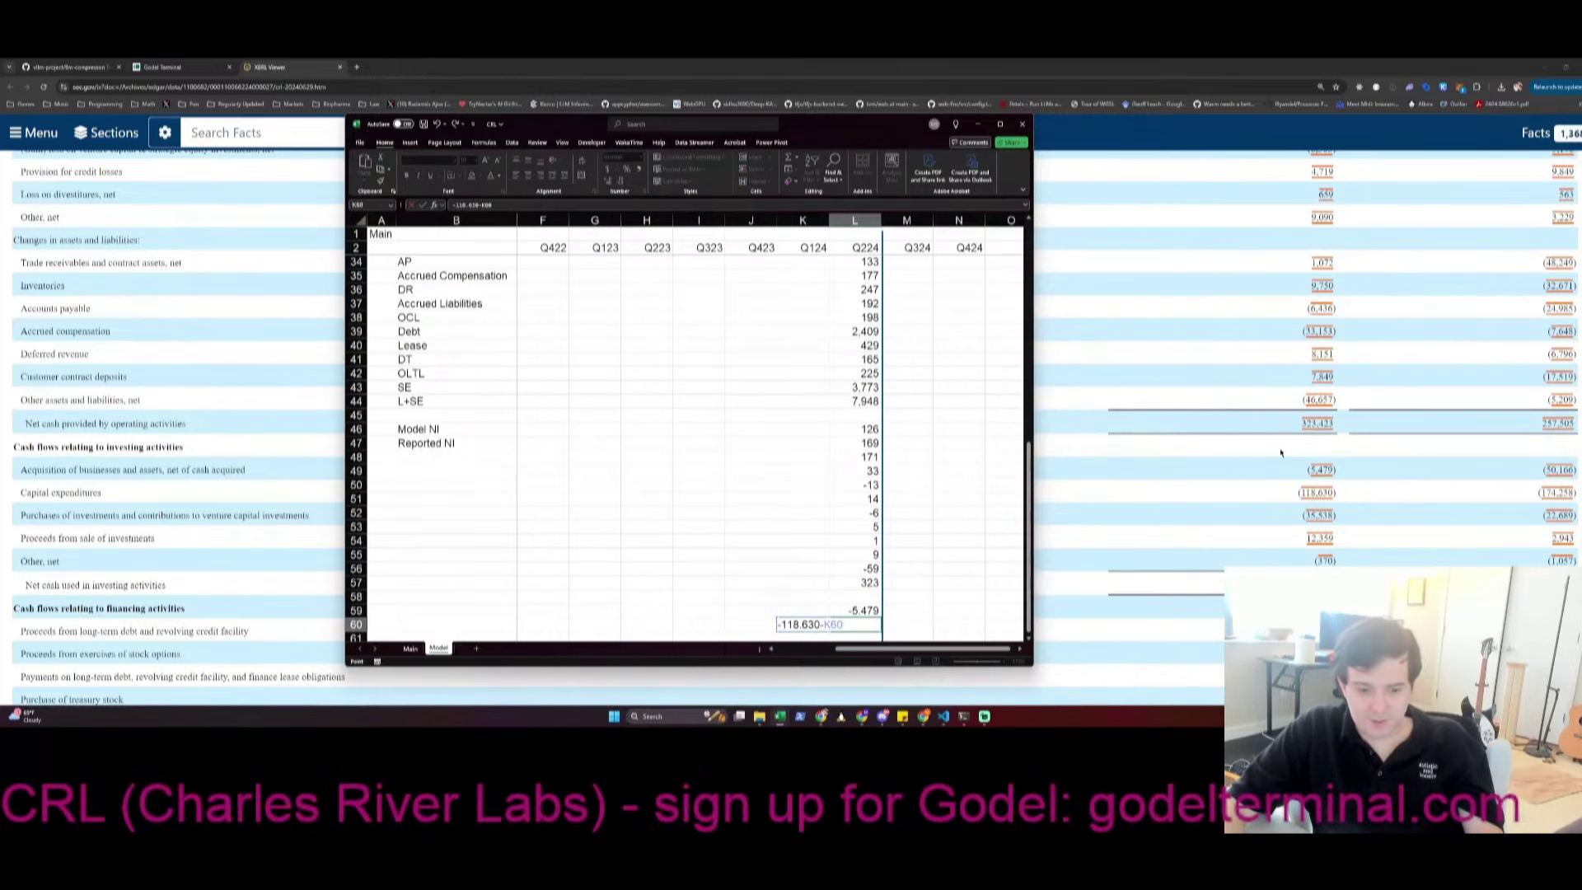
pyautogui.press('Return')
pyautogui.hotkey('ctrl', 'pageup')
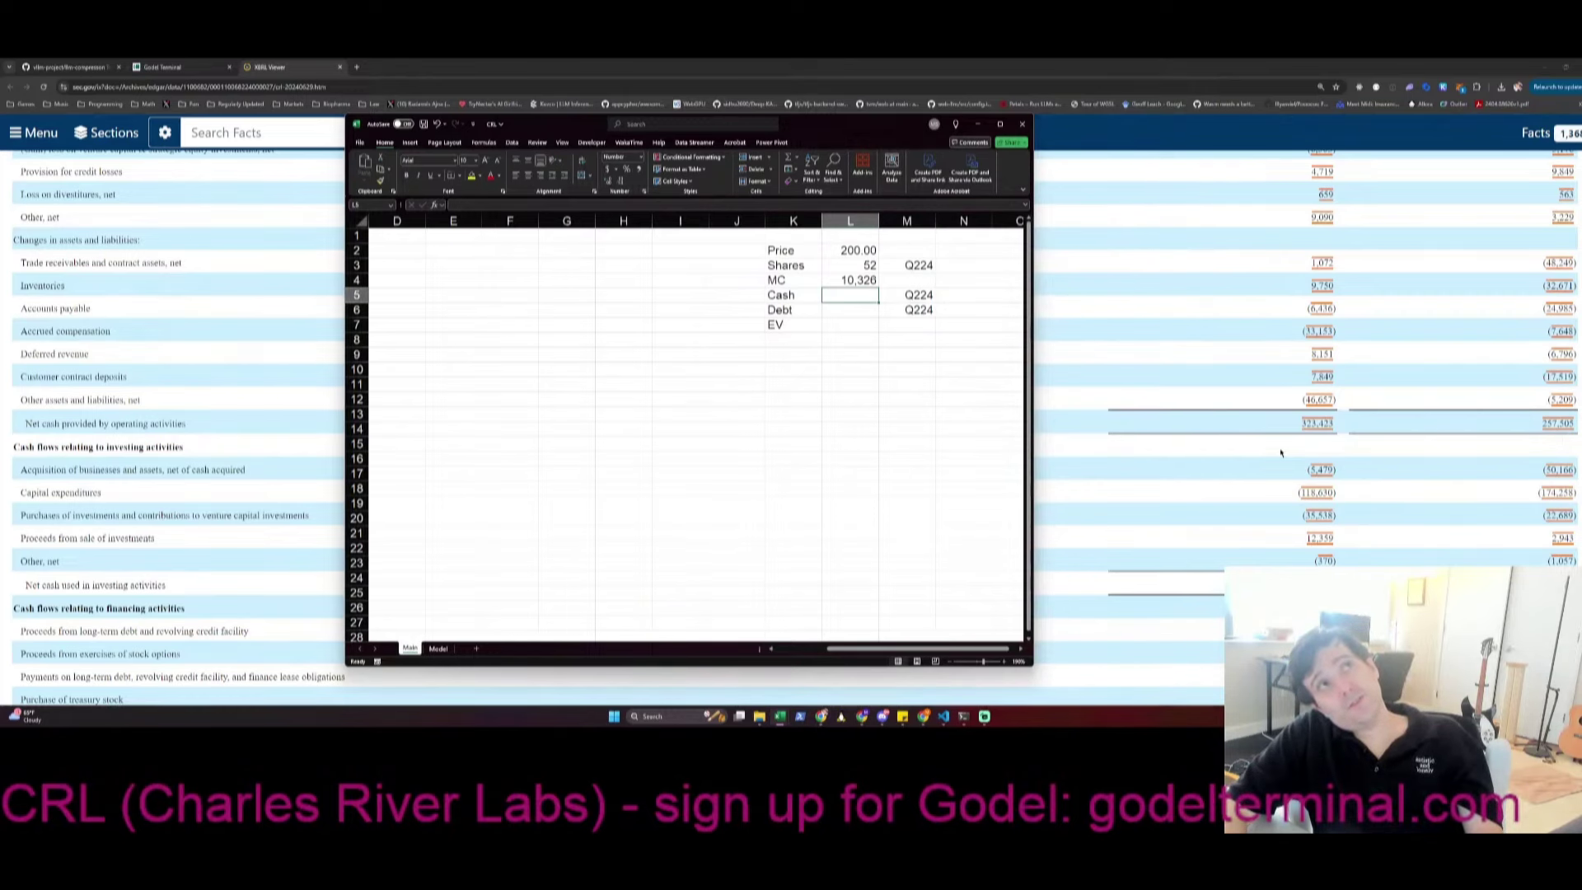
pyautogui.hotkey('ctrl', 'pagedown')
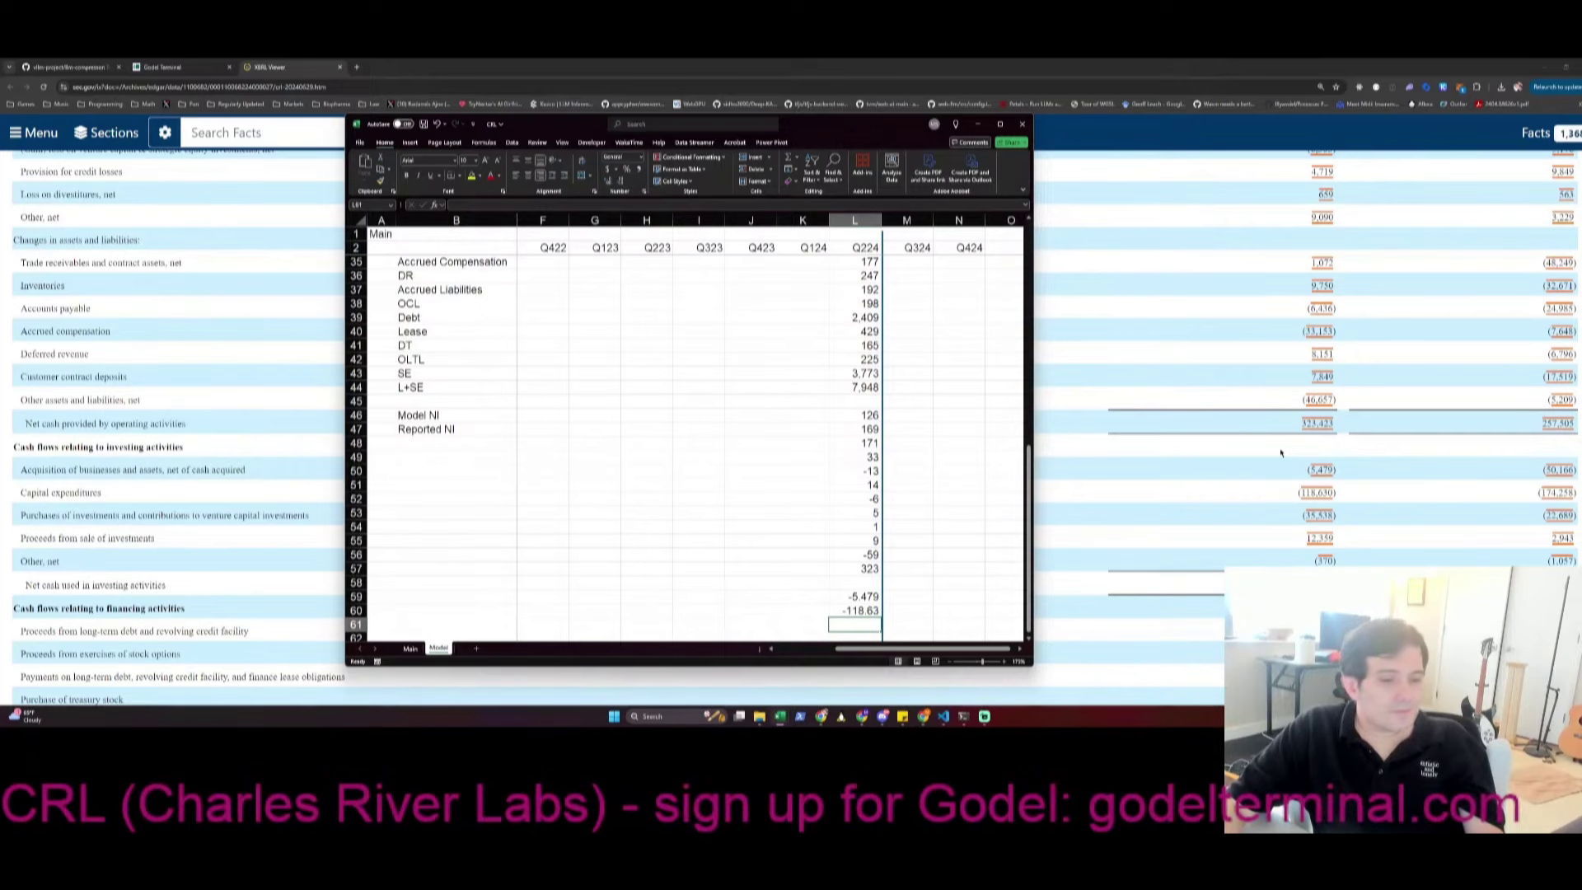
# Enter the combined investment purchases, sale proceeds and other investing items in L61 as -35.538+12.359-0.370-K61
pyautogui.write('=')
pyautogui.write('-35.538')
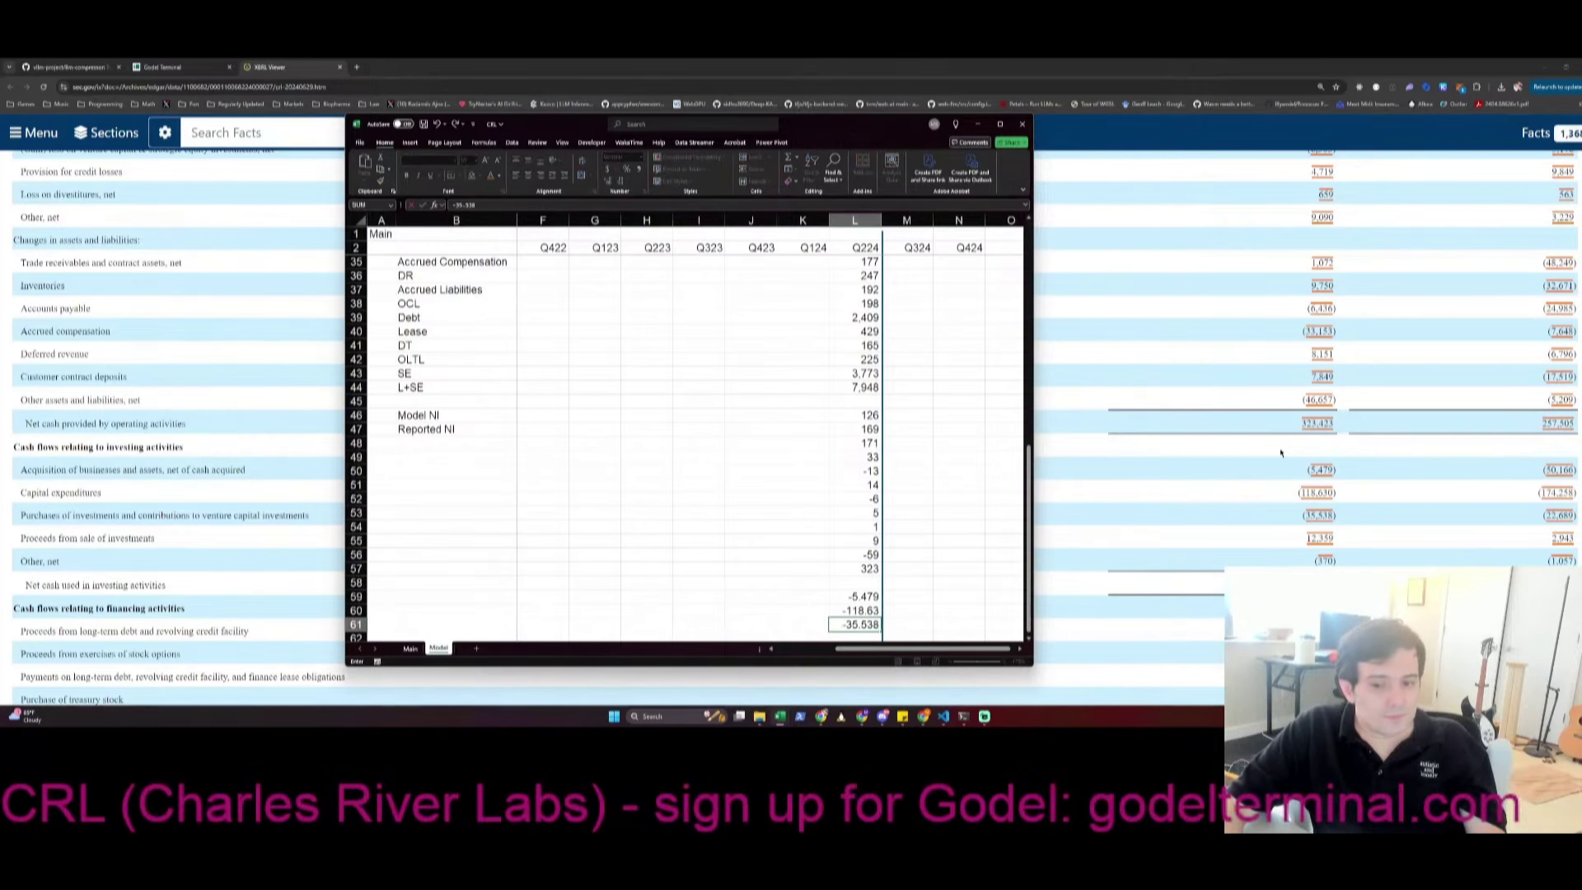
pyautogui.write('+12.359')
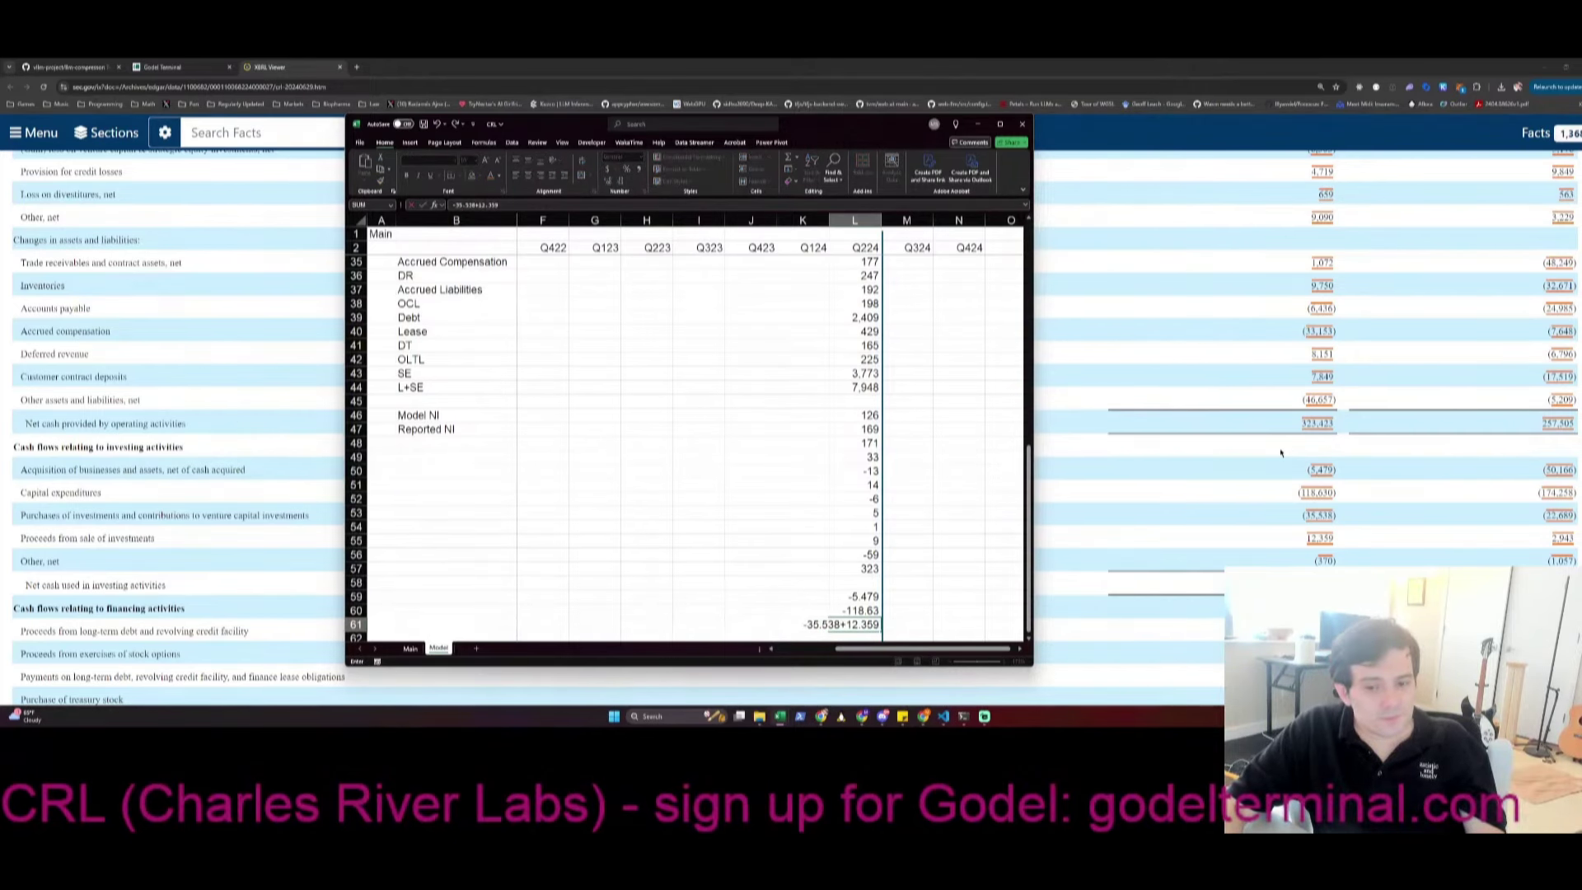
pyautogui.write('-')
pyautogui.write('0.370-K61')
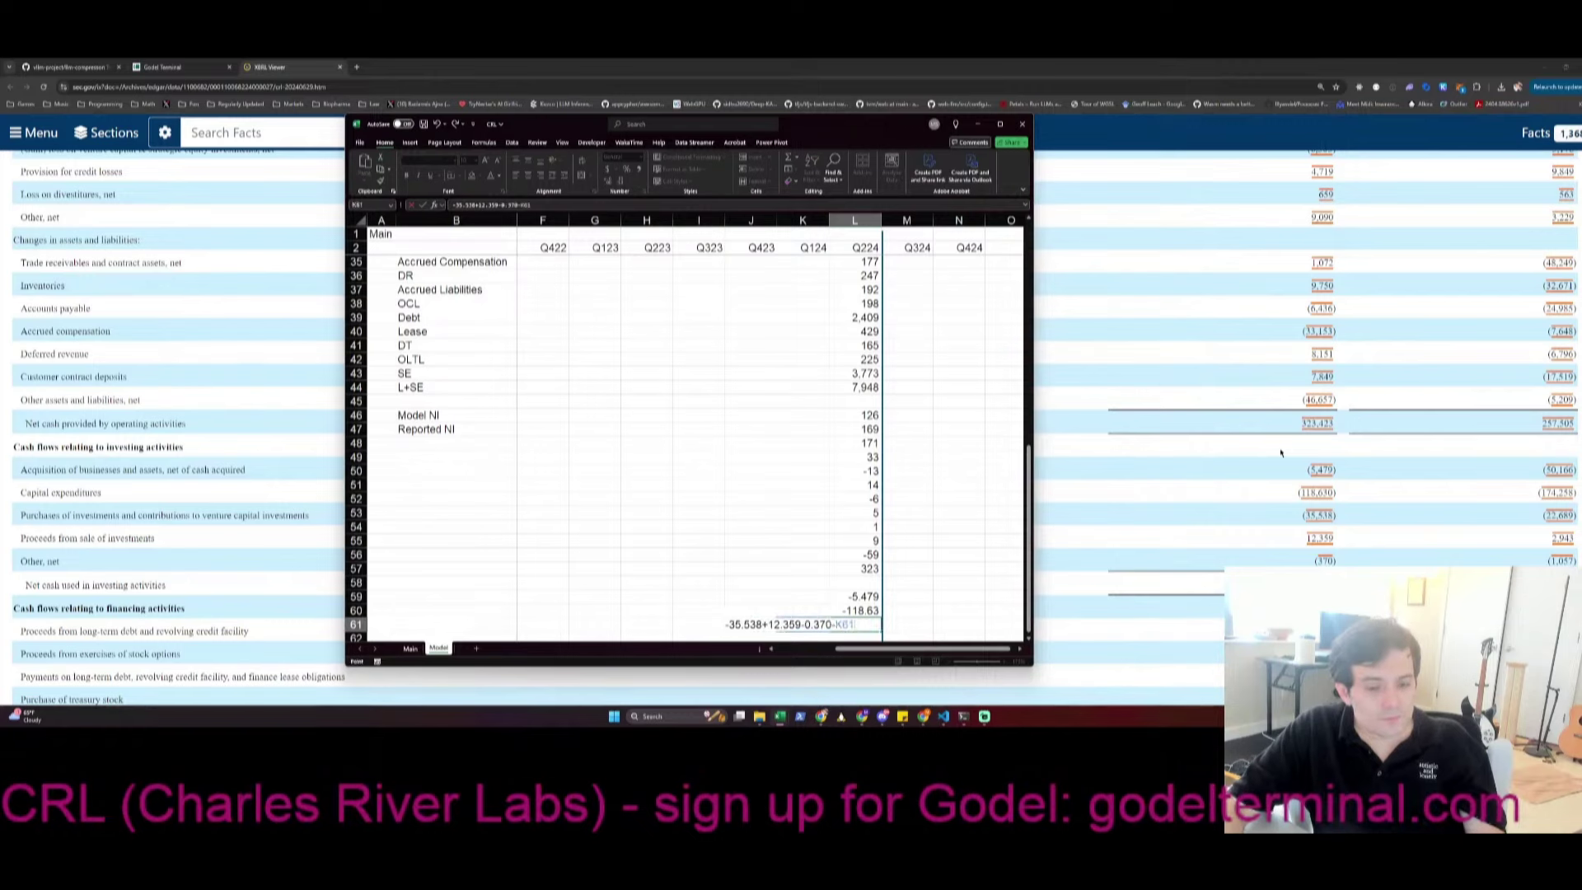
pyautogui.press('Return')
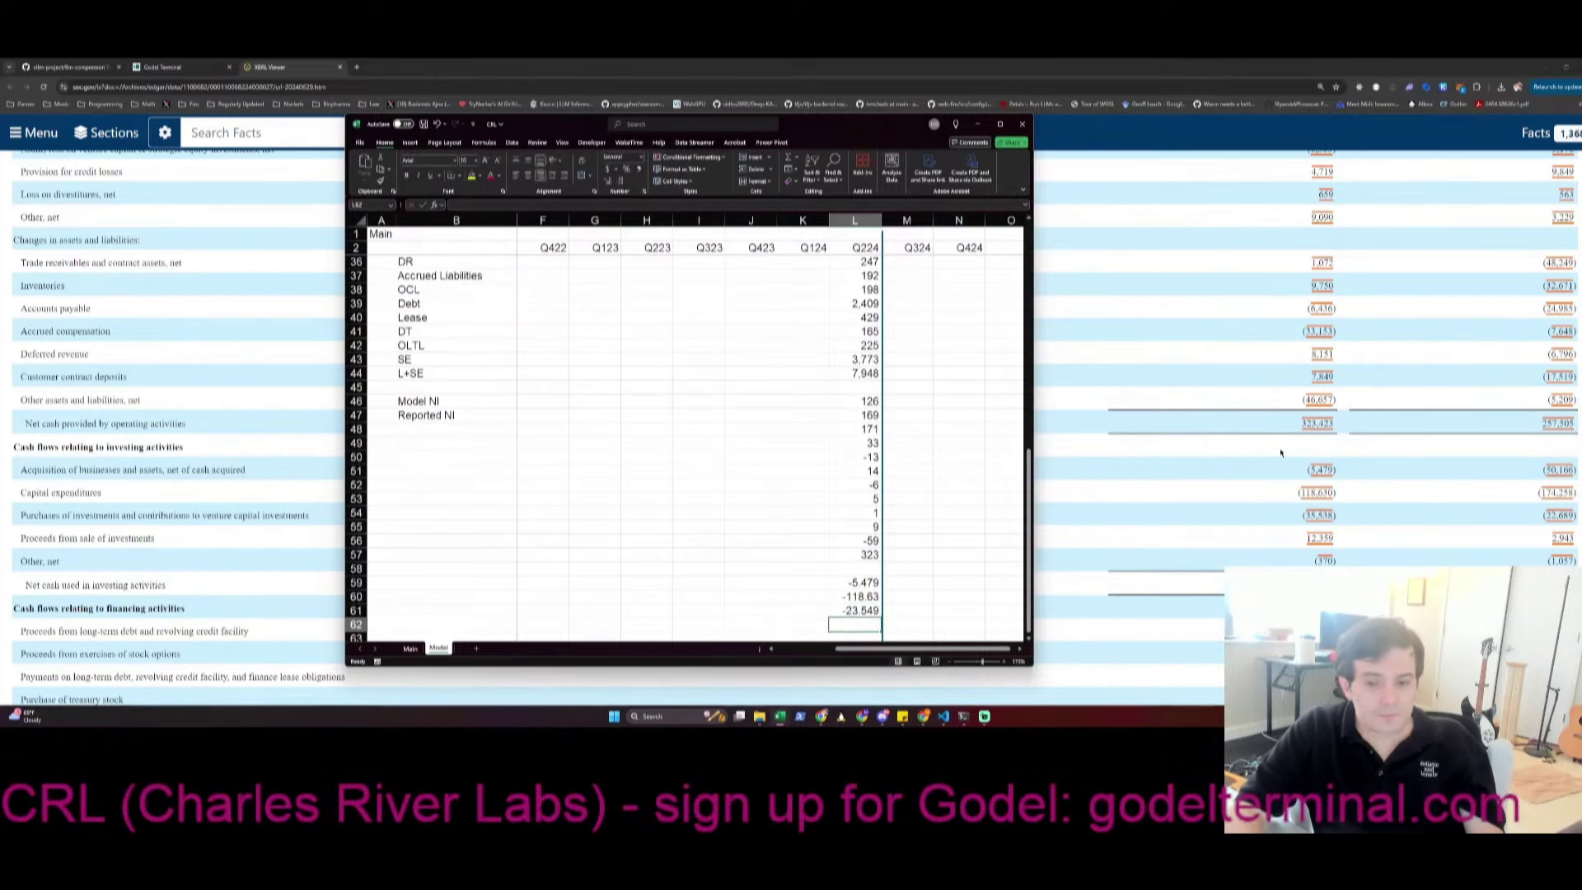
# Total the investing cash flows L59:L61 in L62 and select L64 for the financing section
pyautogui.write('=sum(')
pyautogui.press('Up')
pyautogui.hotkey('shift', 'Up')
pyautogui.hotkey('shift', 'Up')
pyautogui.press('Return')
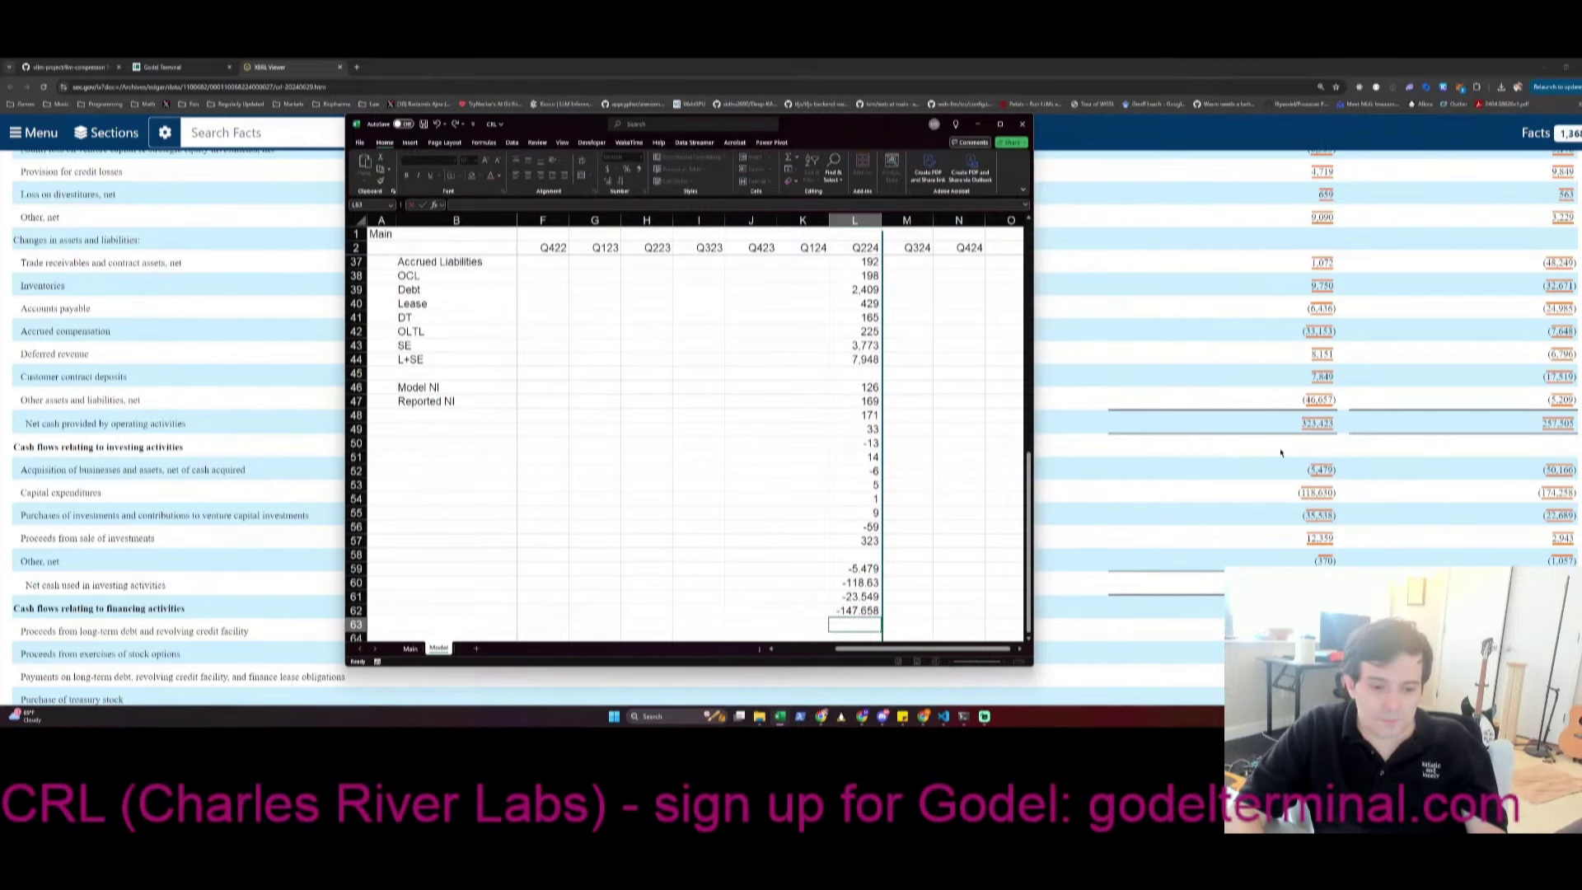
pyautogui.scroll(-3, 1281, 452)
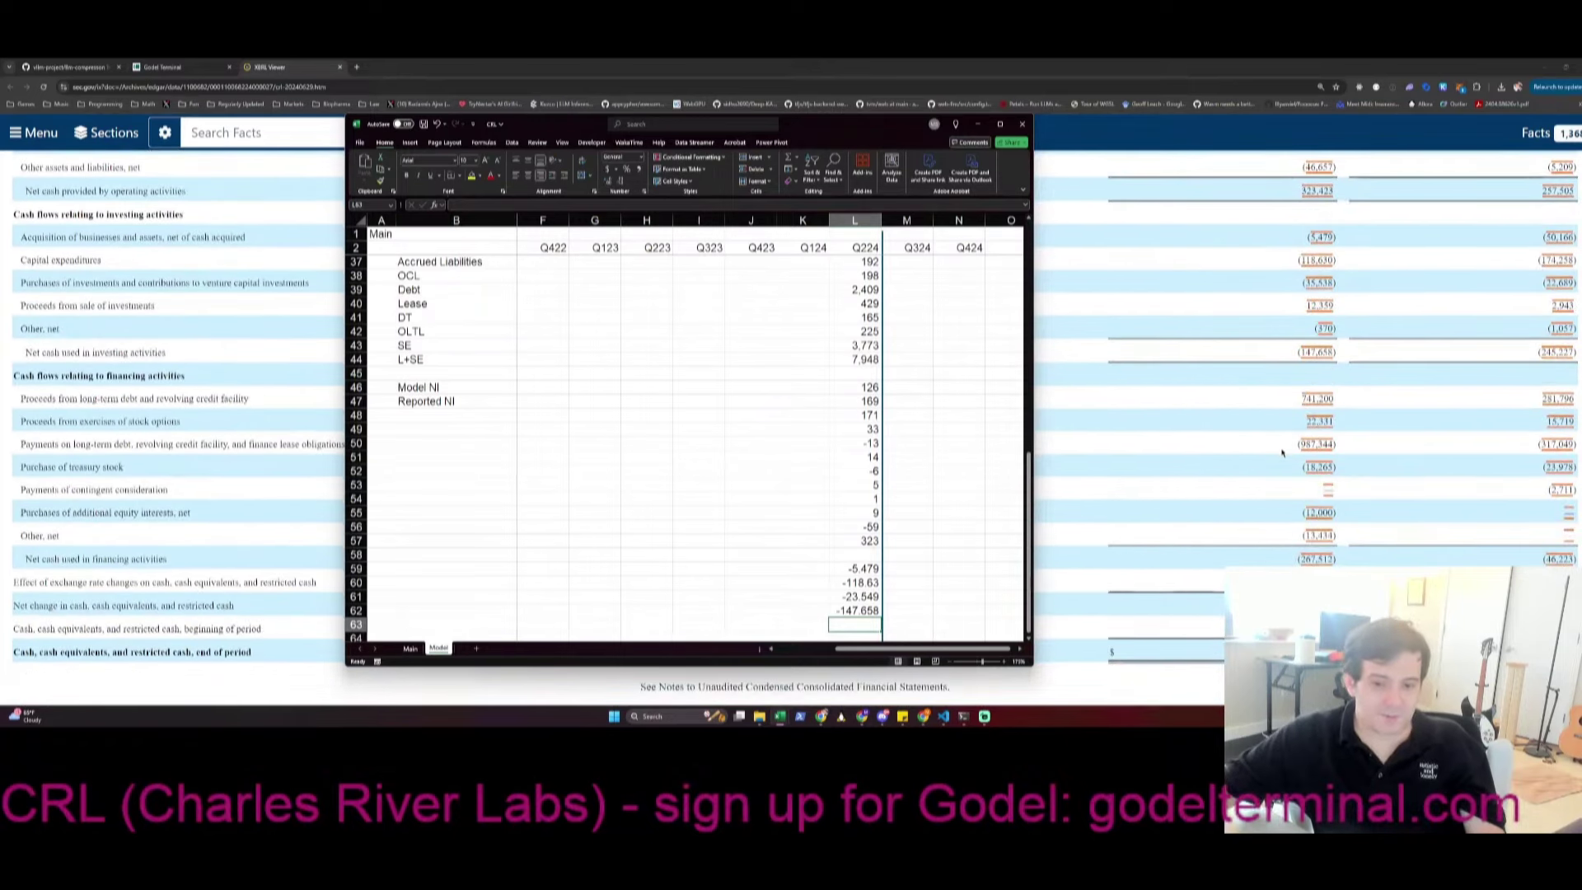
pyautogui.press('Down')
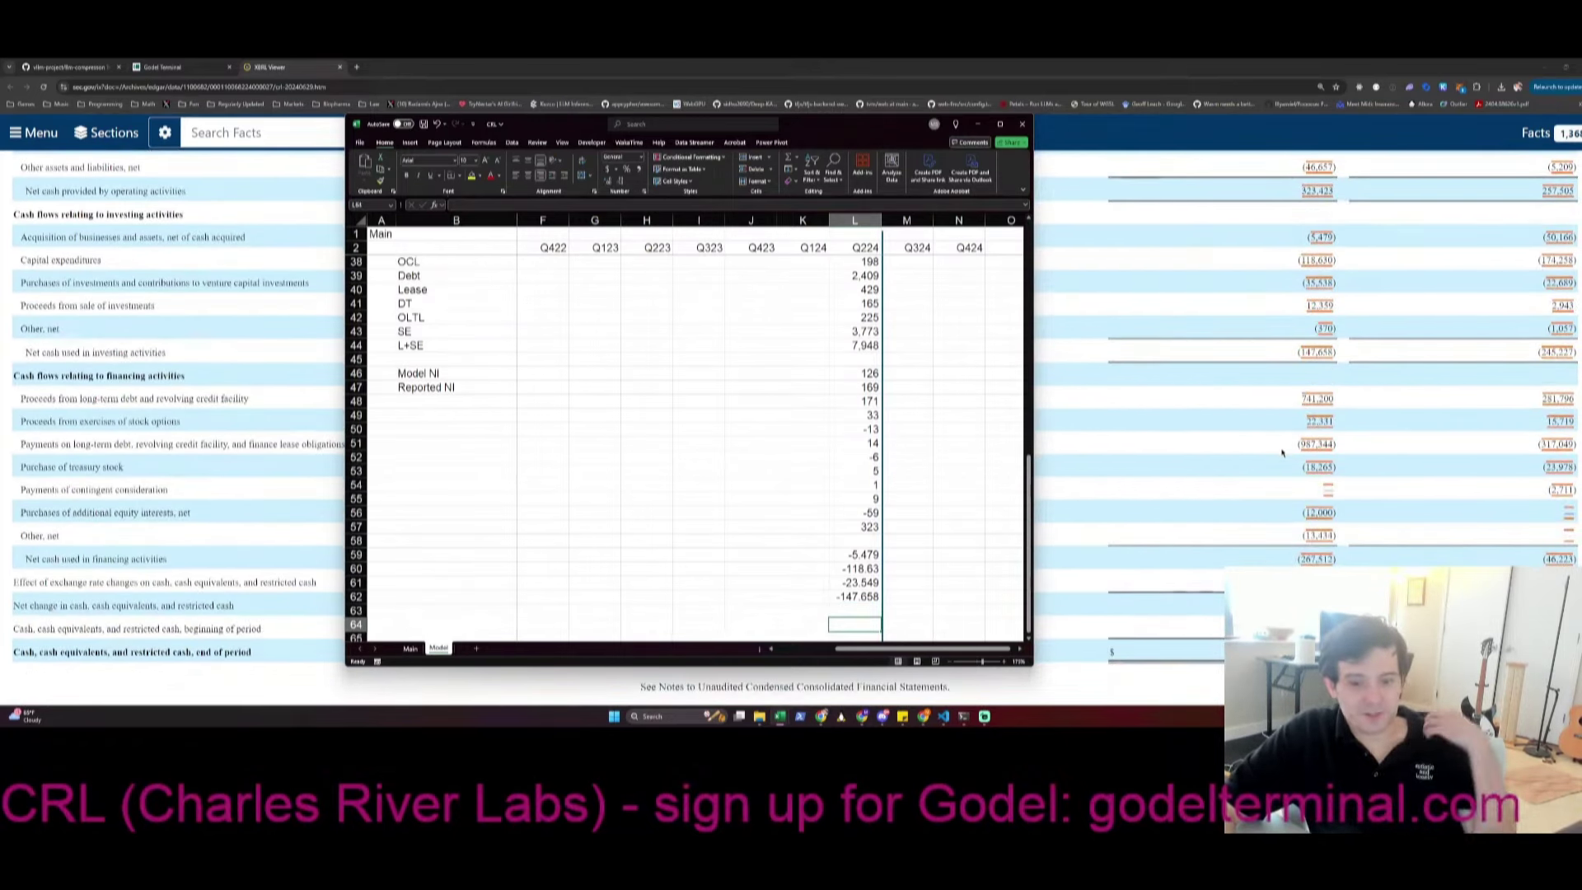
pyautogui.write('+')
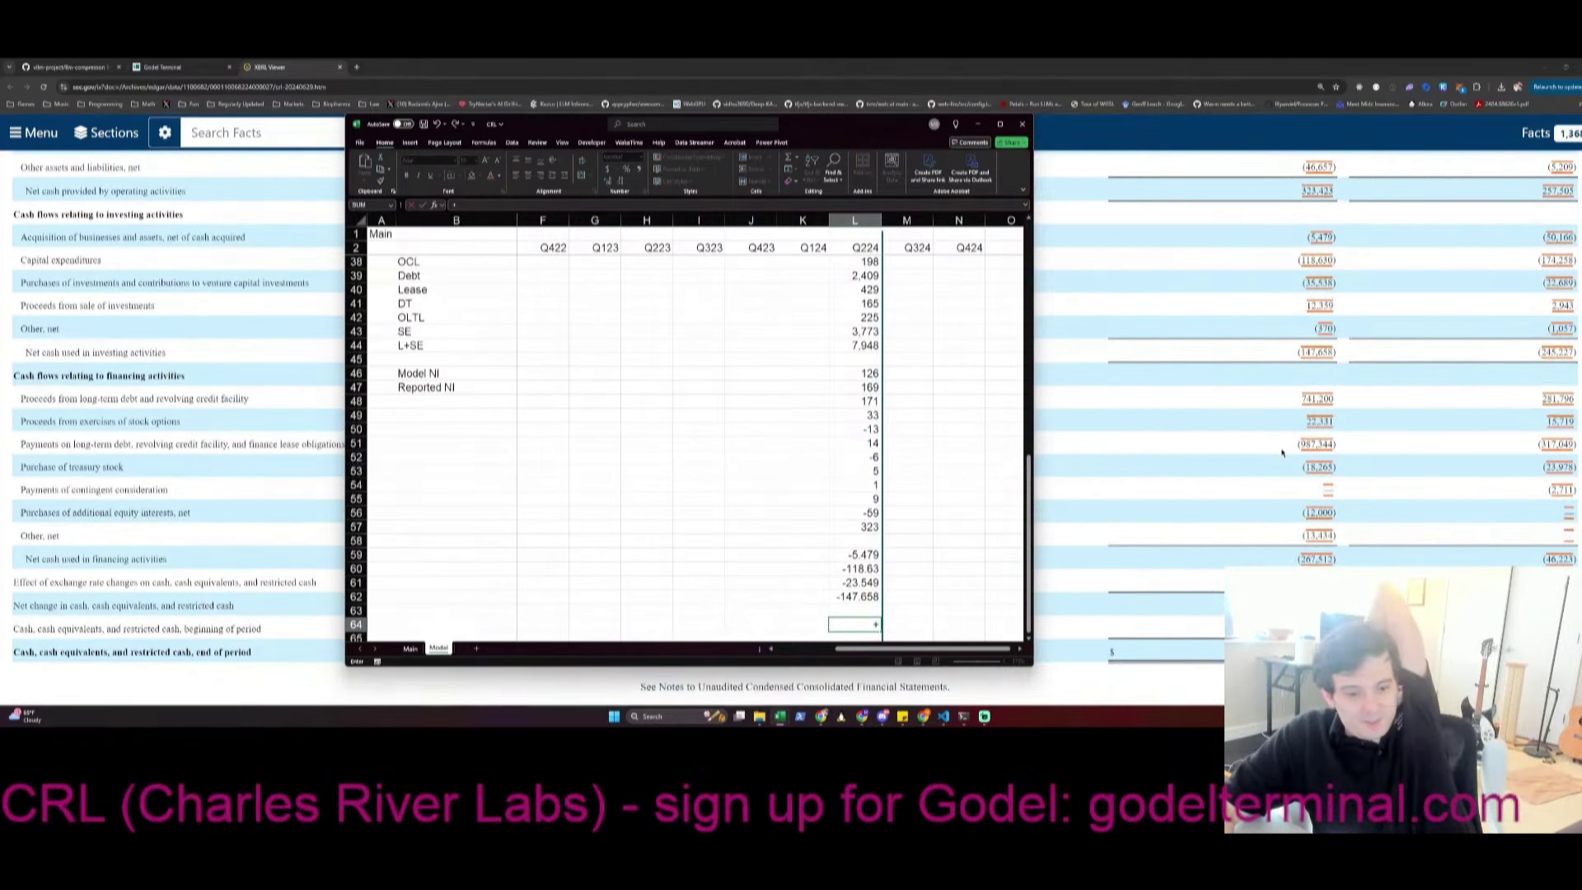
pyautogui.write('0.74')
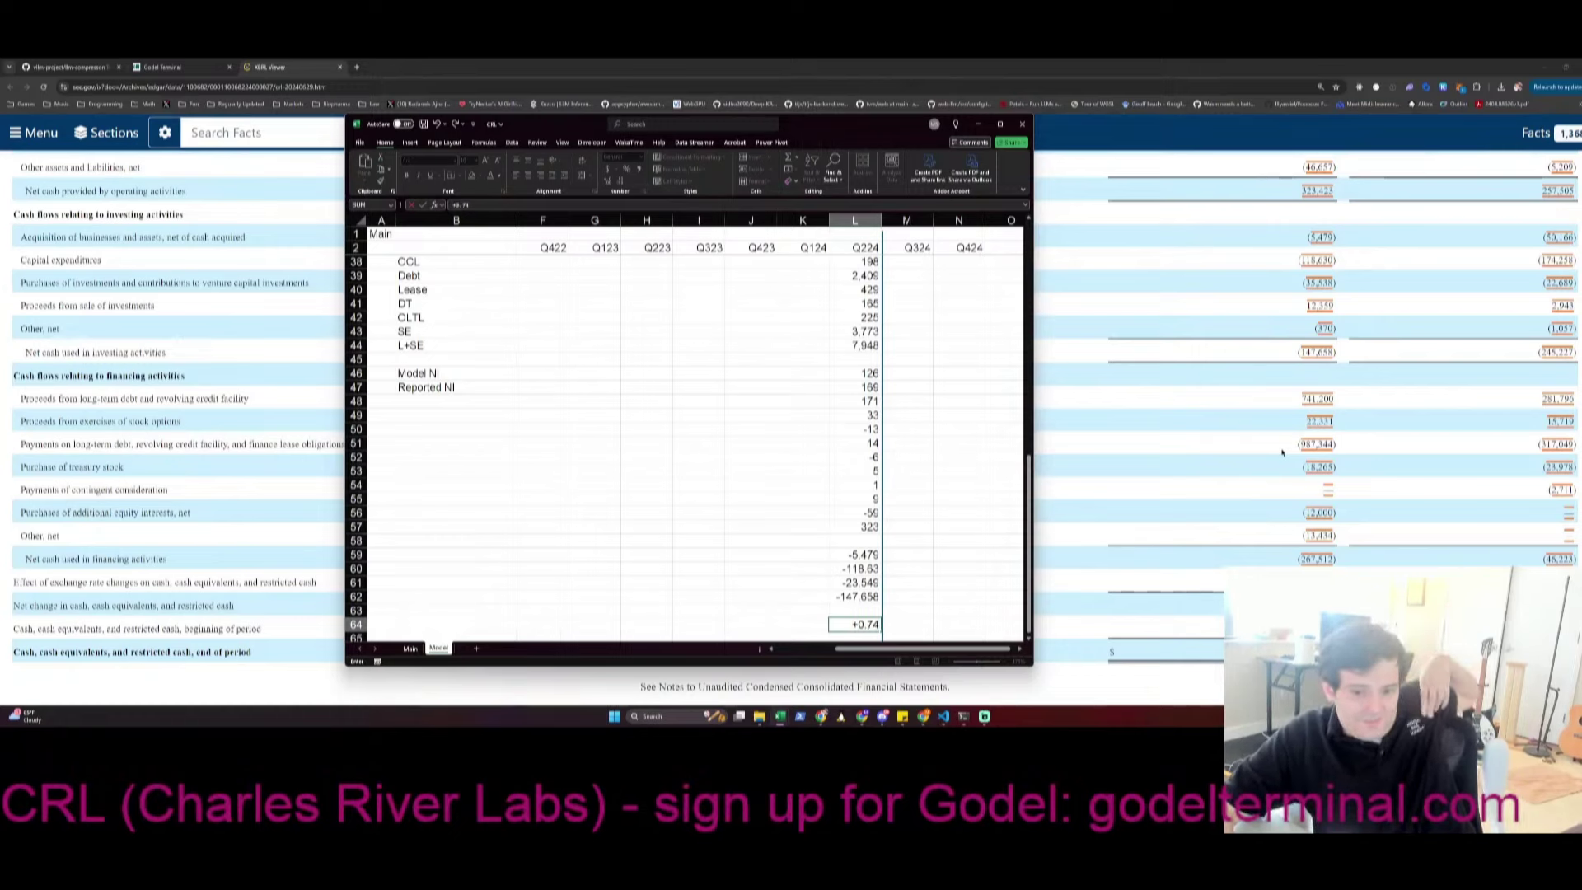
pyautogui.press('Escape')
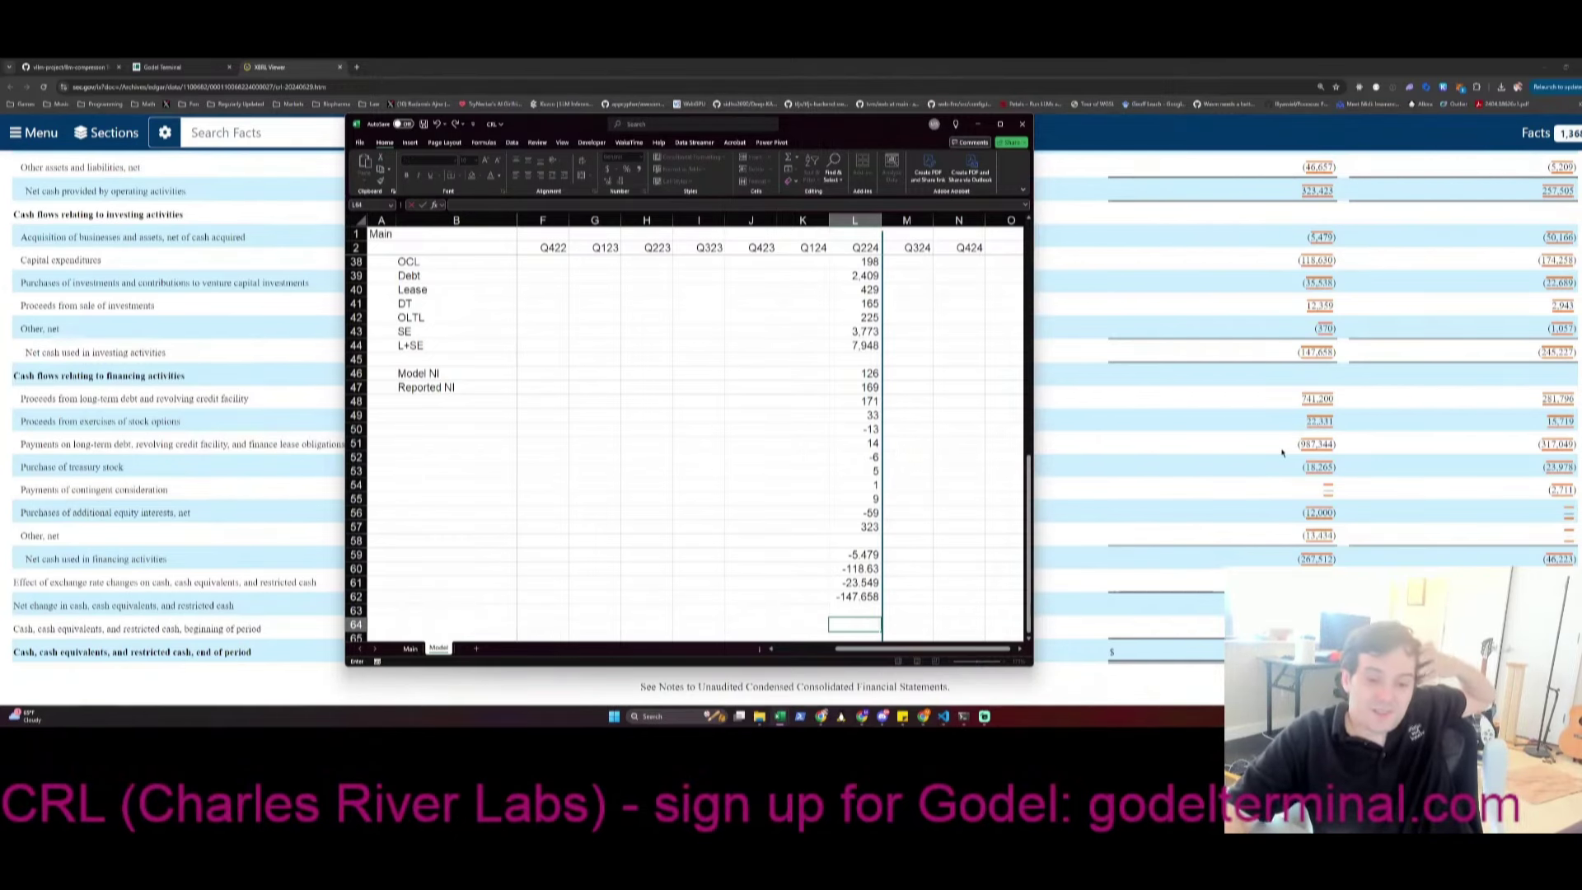
pyautogui.write('1.2')
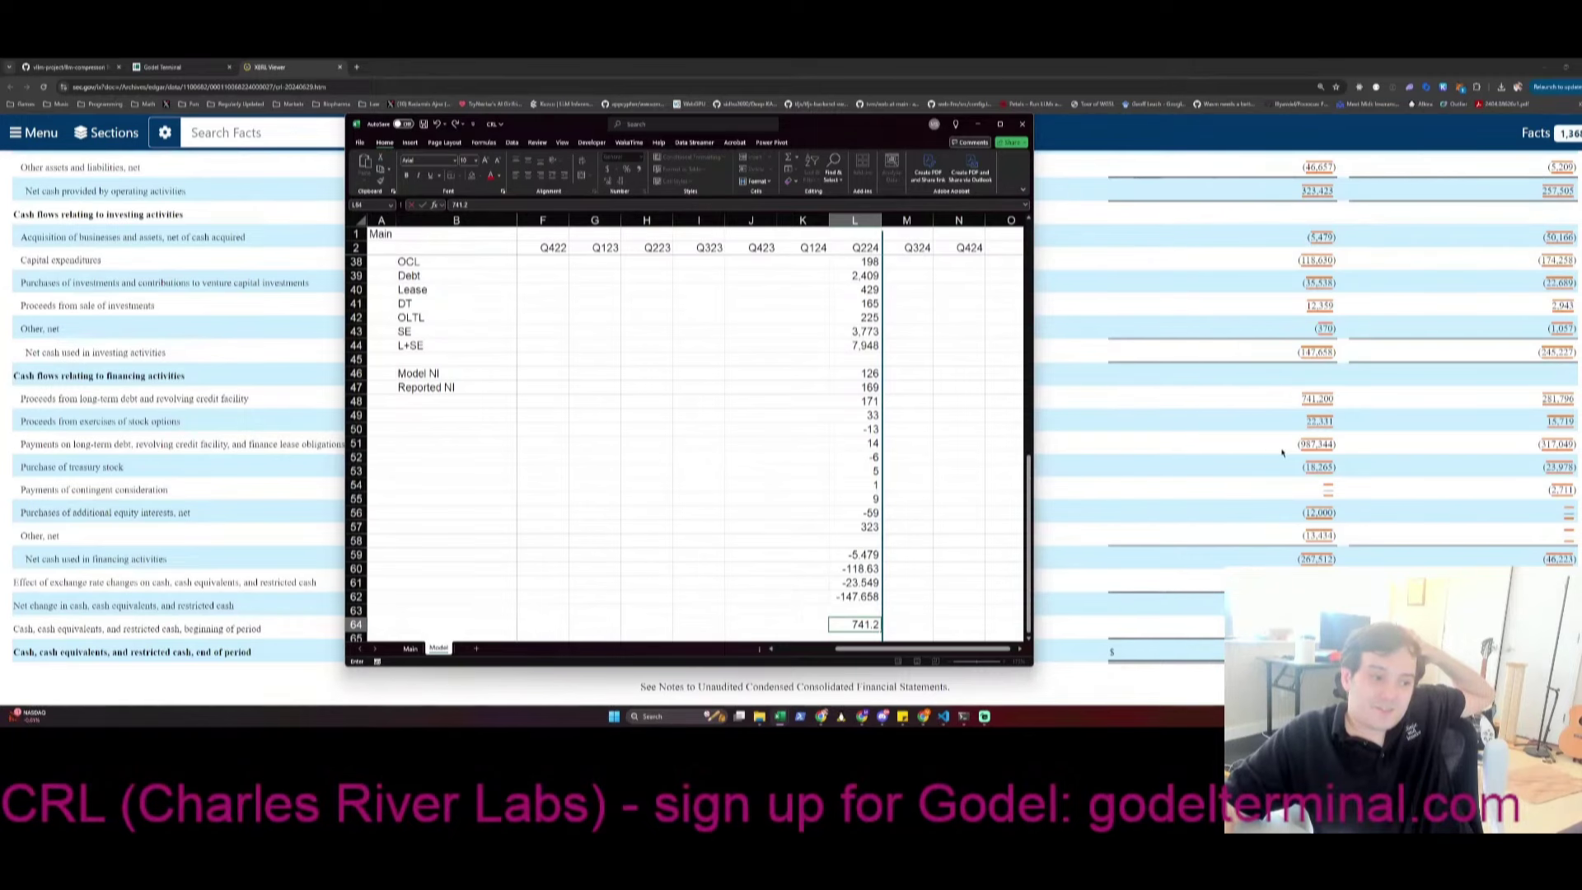
pyautogui.press('Return')
pyautogui.press('Up')
# Enter net debt proceeds and payments in L64 as +741.2-987.344-K64
pyautogui.write('+74')
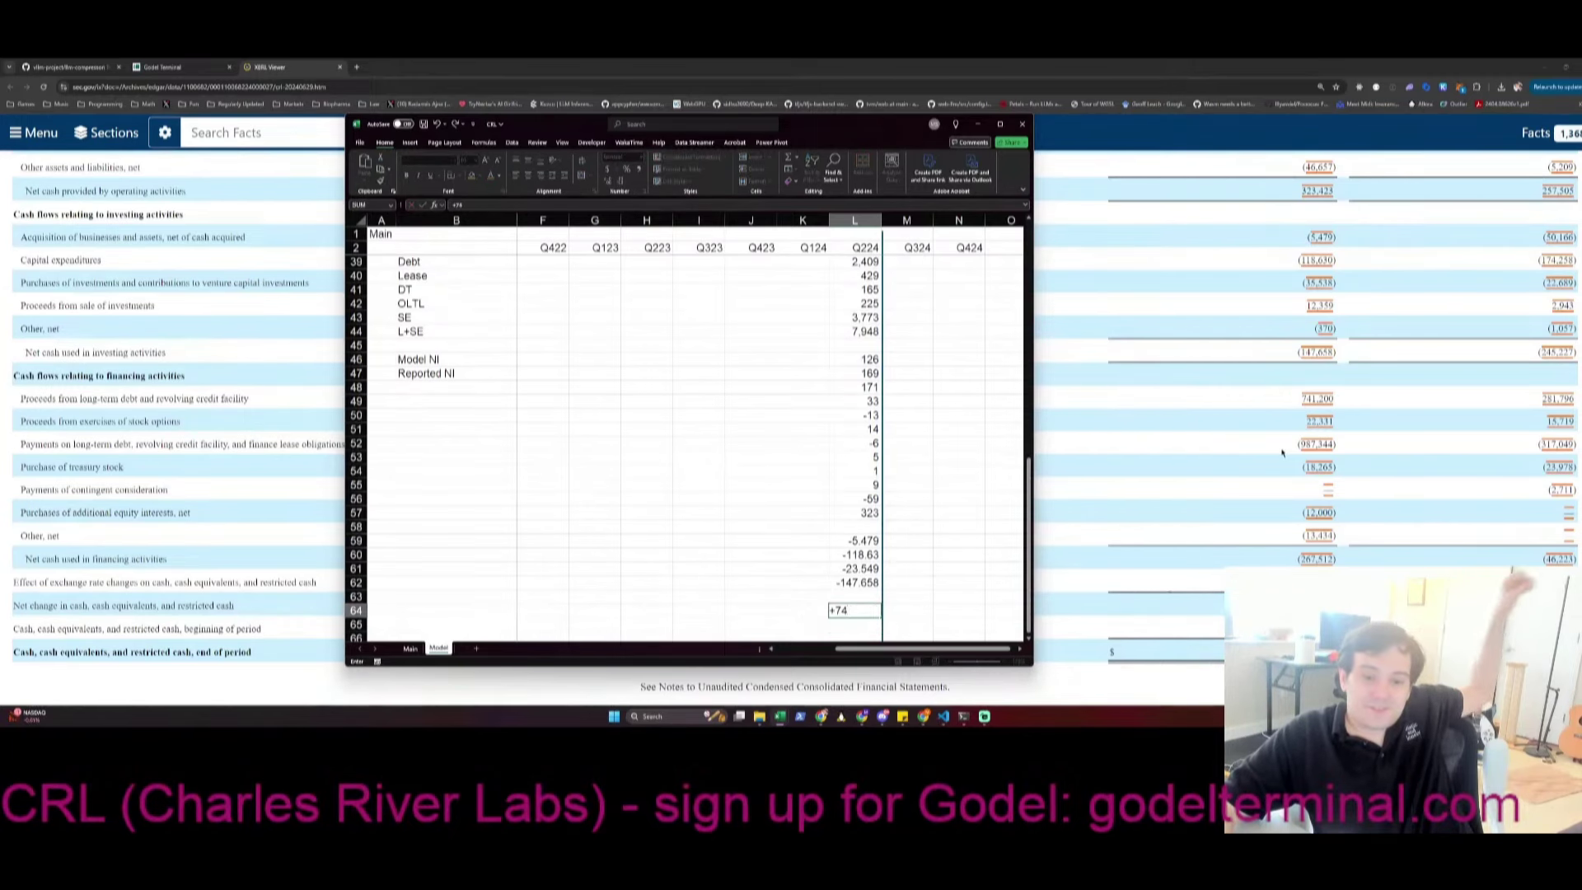
pyautogui.write('1.2-987')
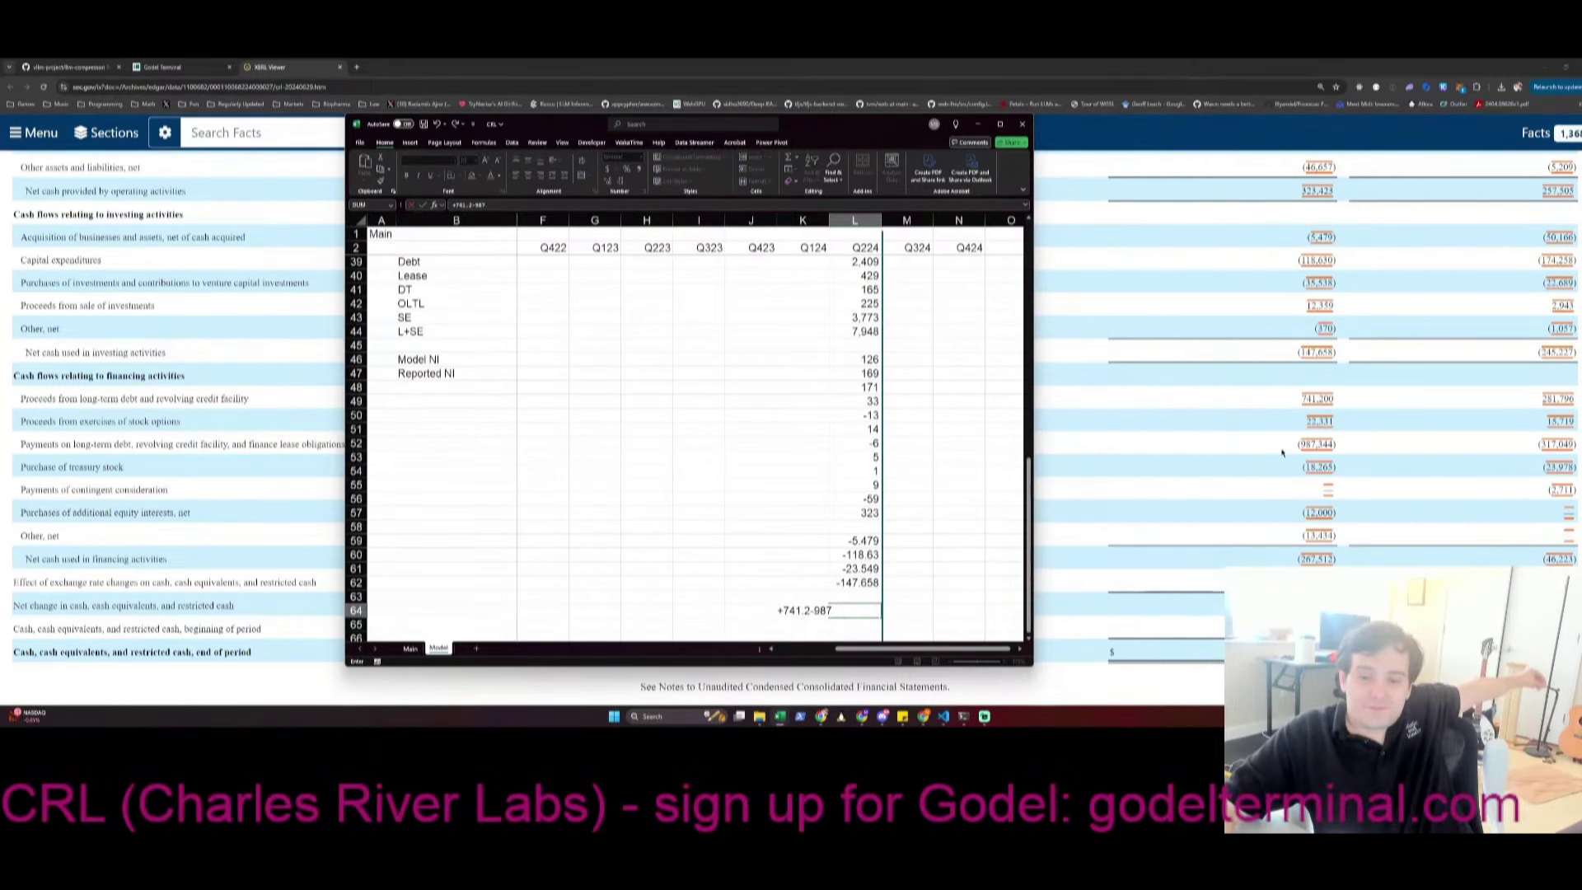
pyautogui.write('.344-K64')
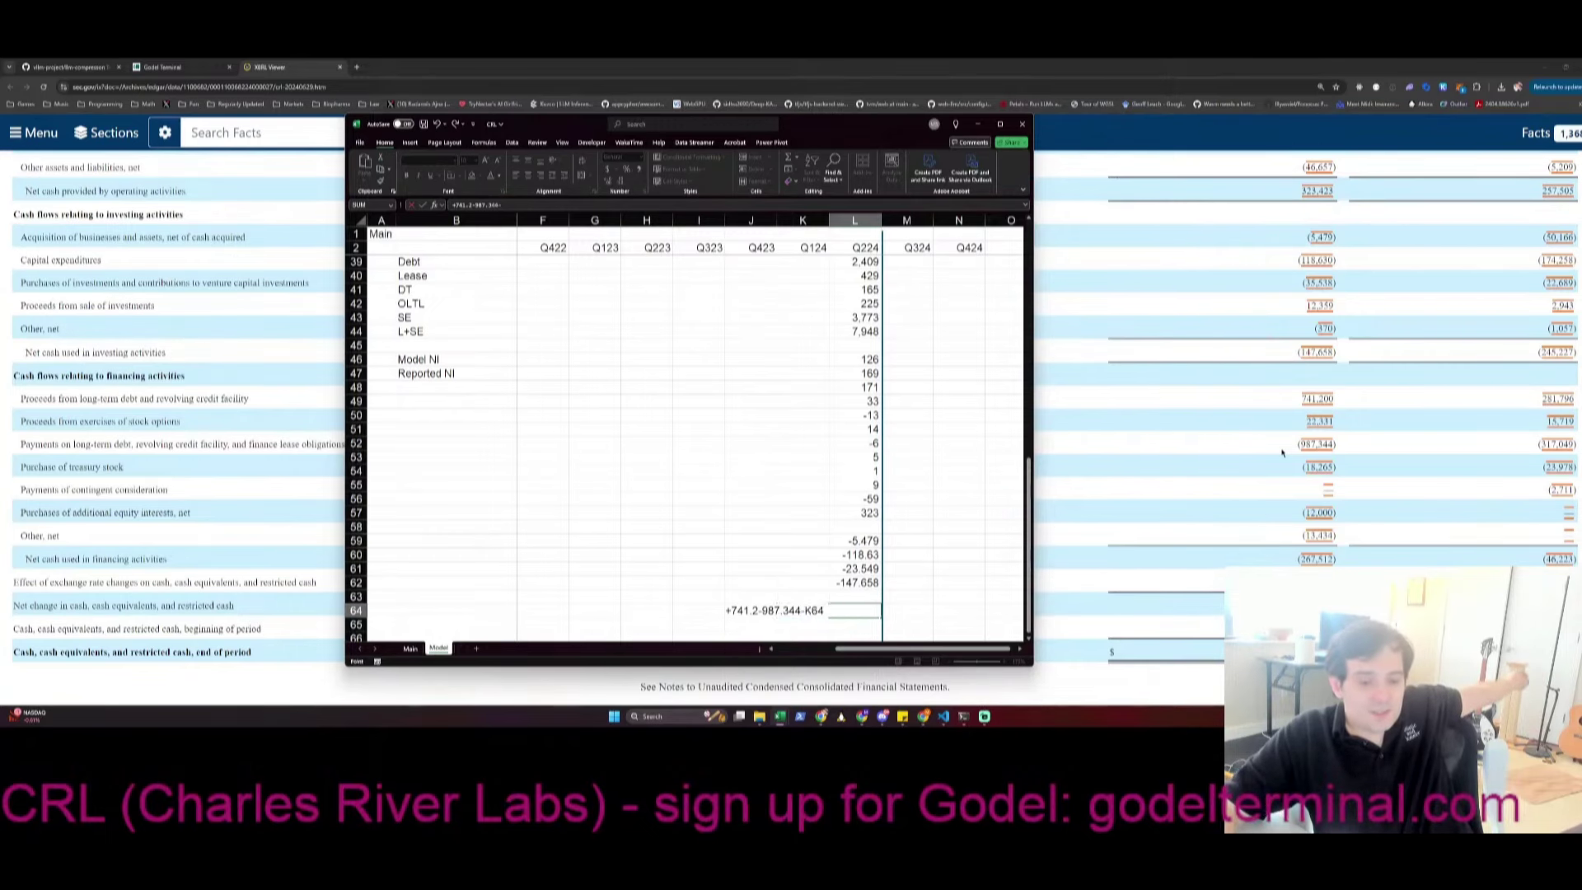
pyautogui.press('Return')
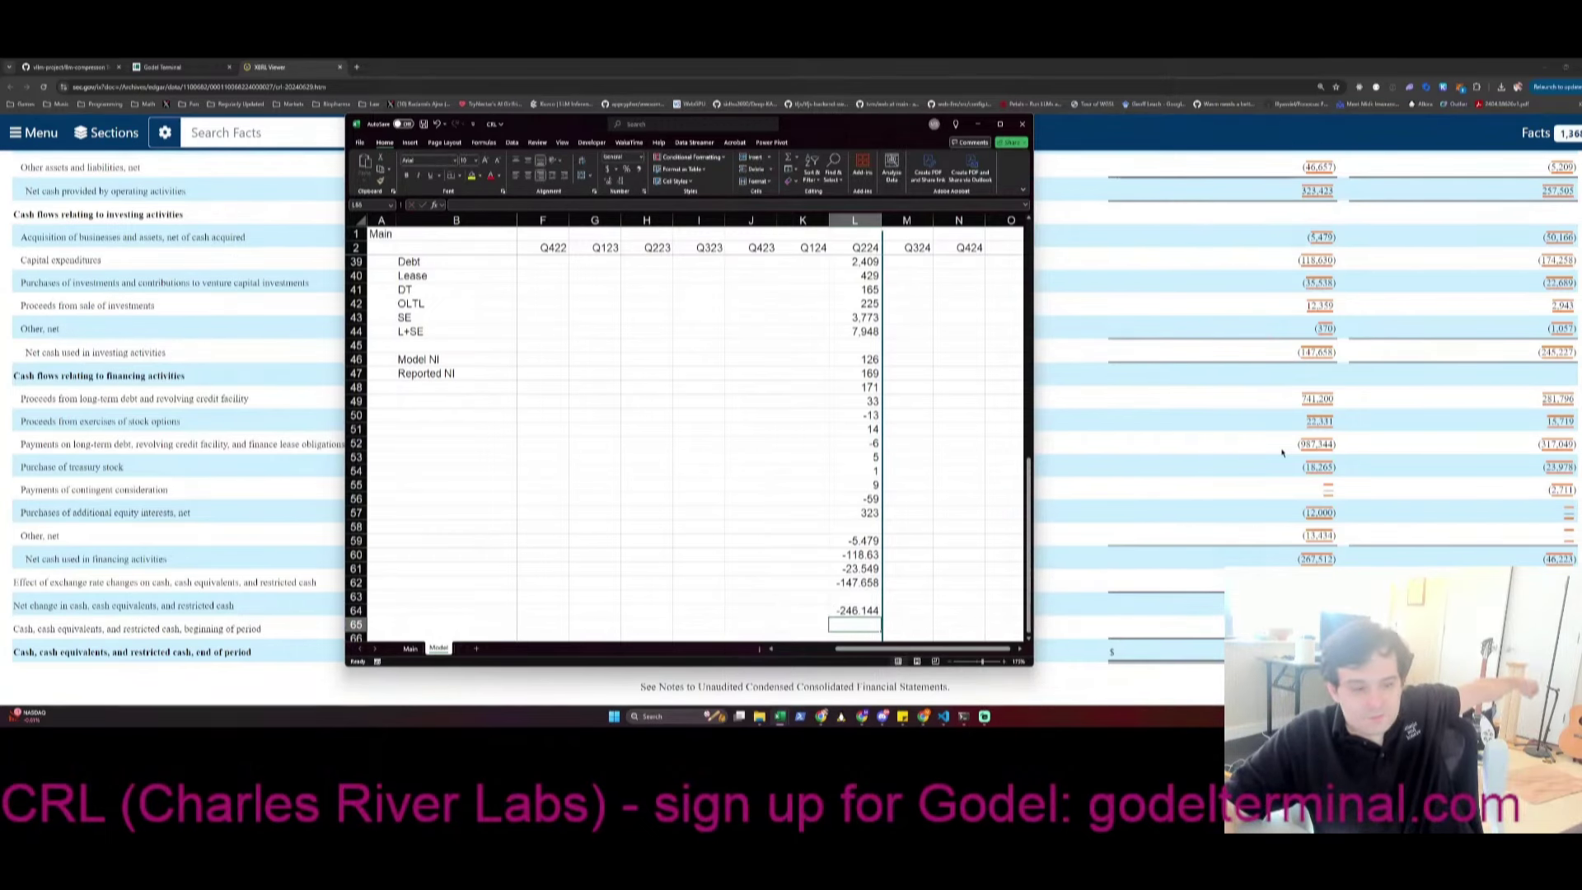
# Enter stock option proceeds of 22.331 in L65 and treasury stock purchases as -18.265-K66 in L66
pyautogui.write('+22.331-')
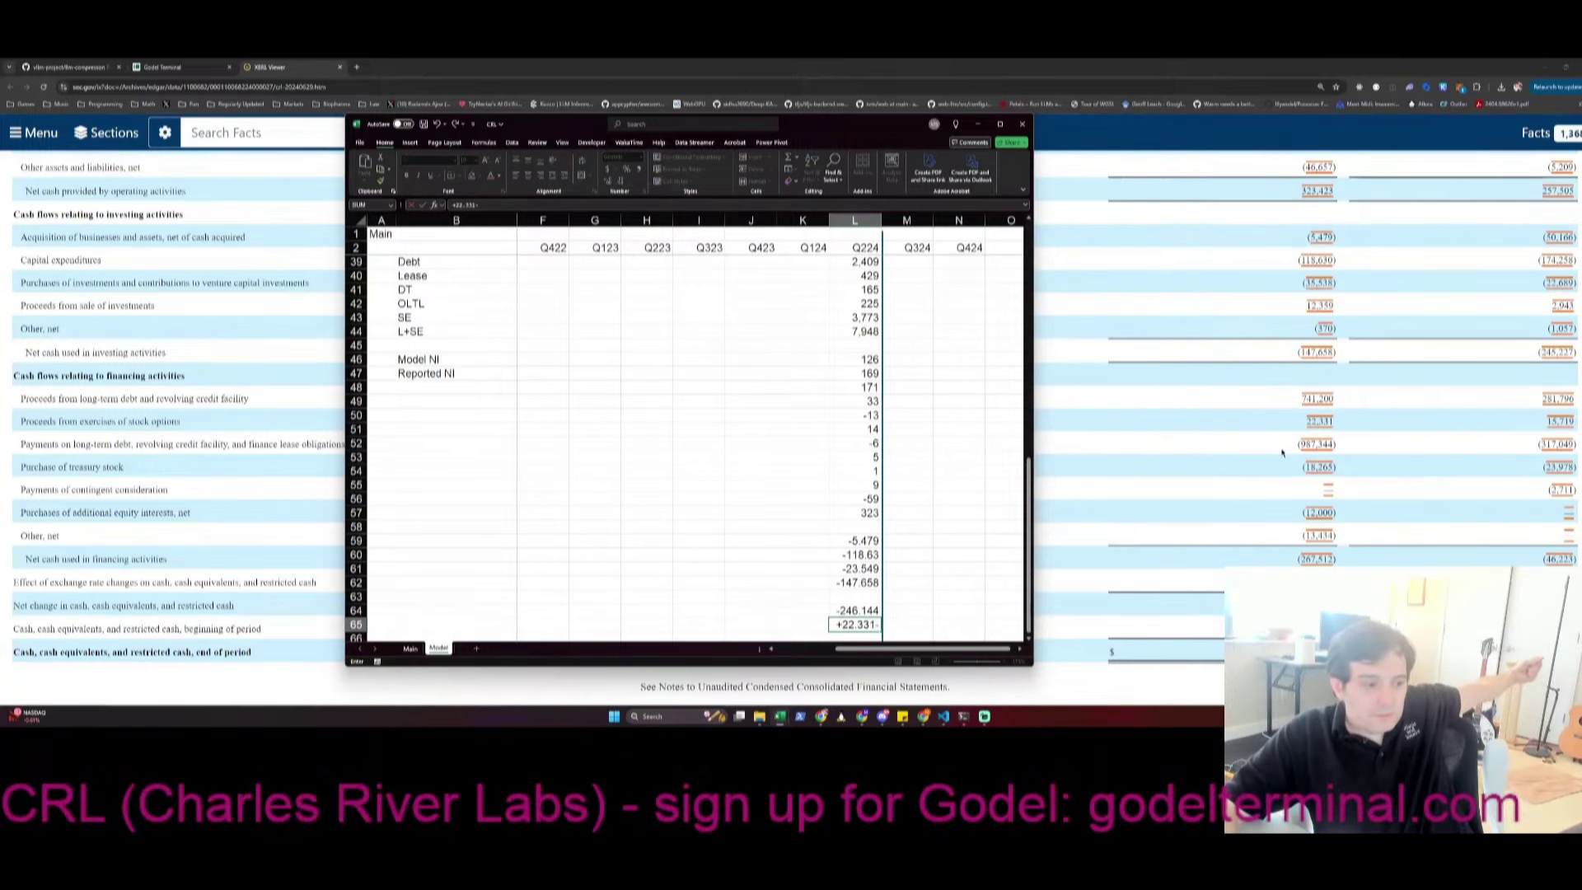
pyautogui.press('Return')
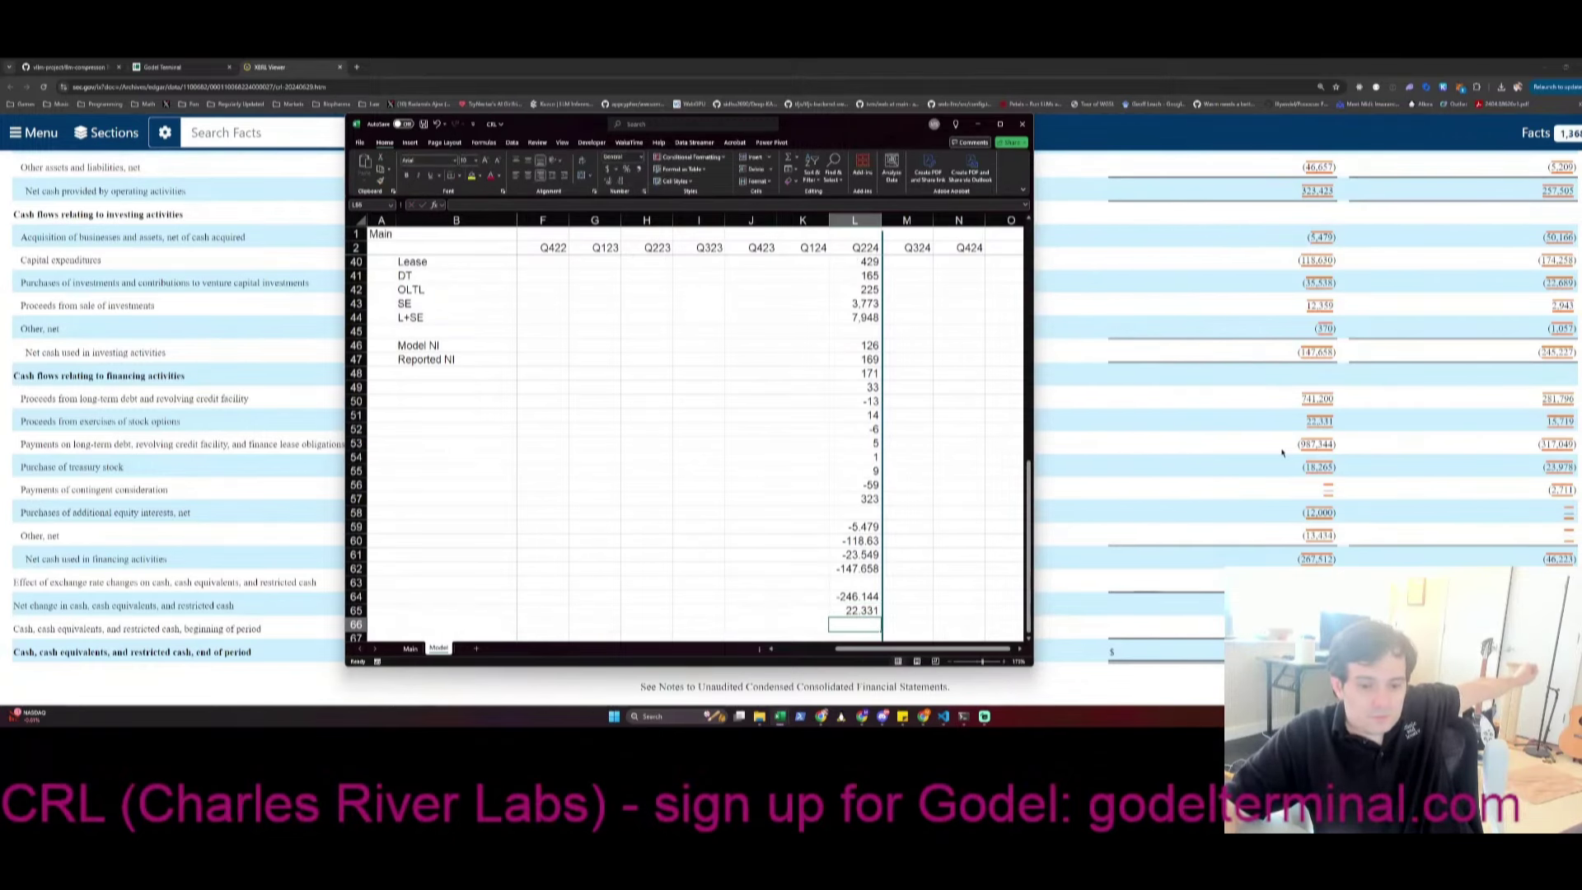
pyautogui.write('-18.265-')
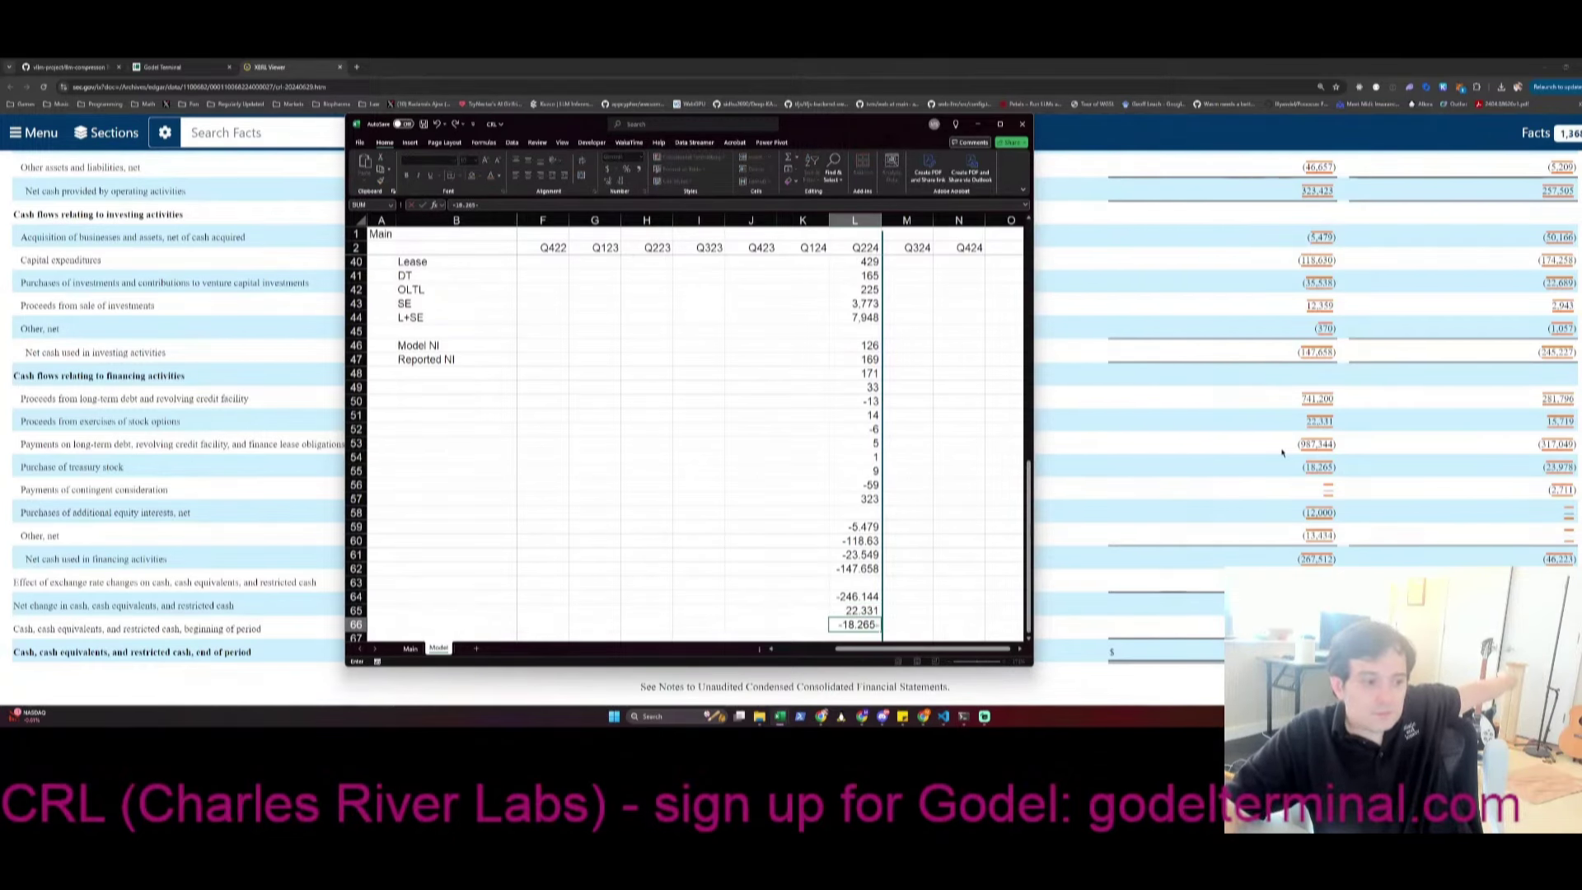
pyautogui.press('Left')
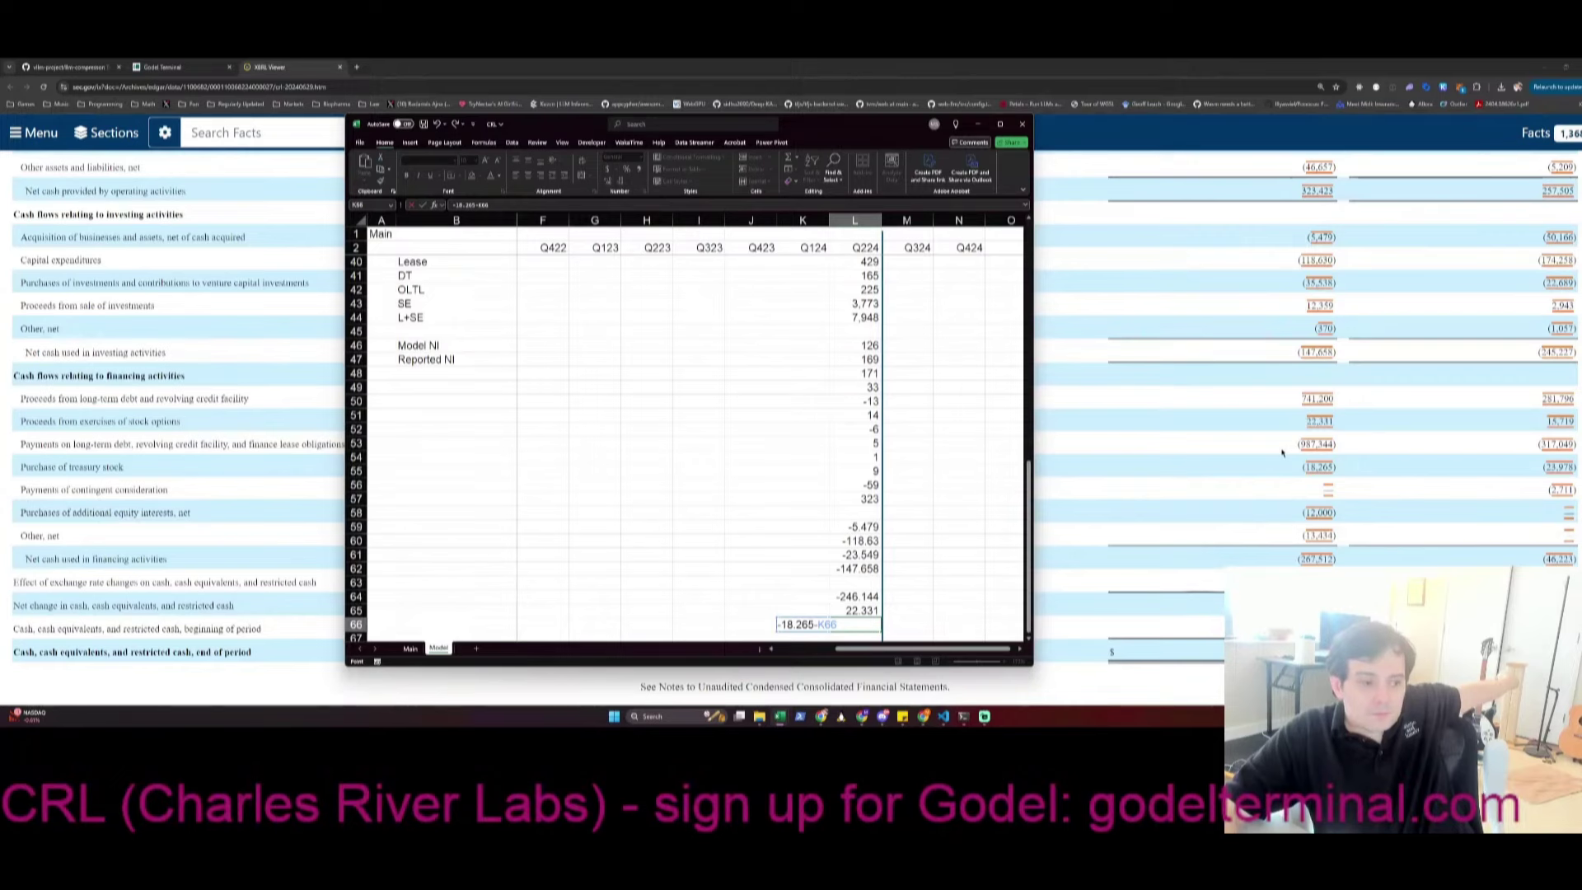
pyautogui.press('Return')
# Enter the purchases of additional equity interests in L67 as -12-K67
pyautogui.write('-12-')
pyautogui.press('Left')
pyautogui.write('-')
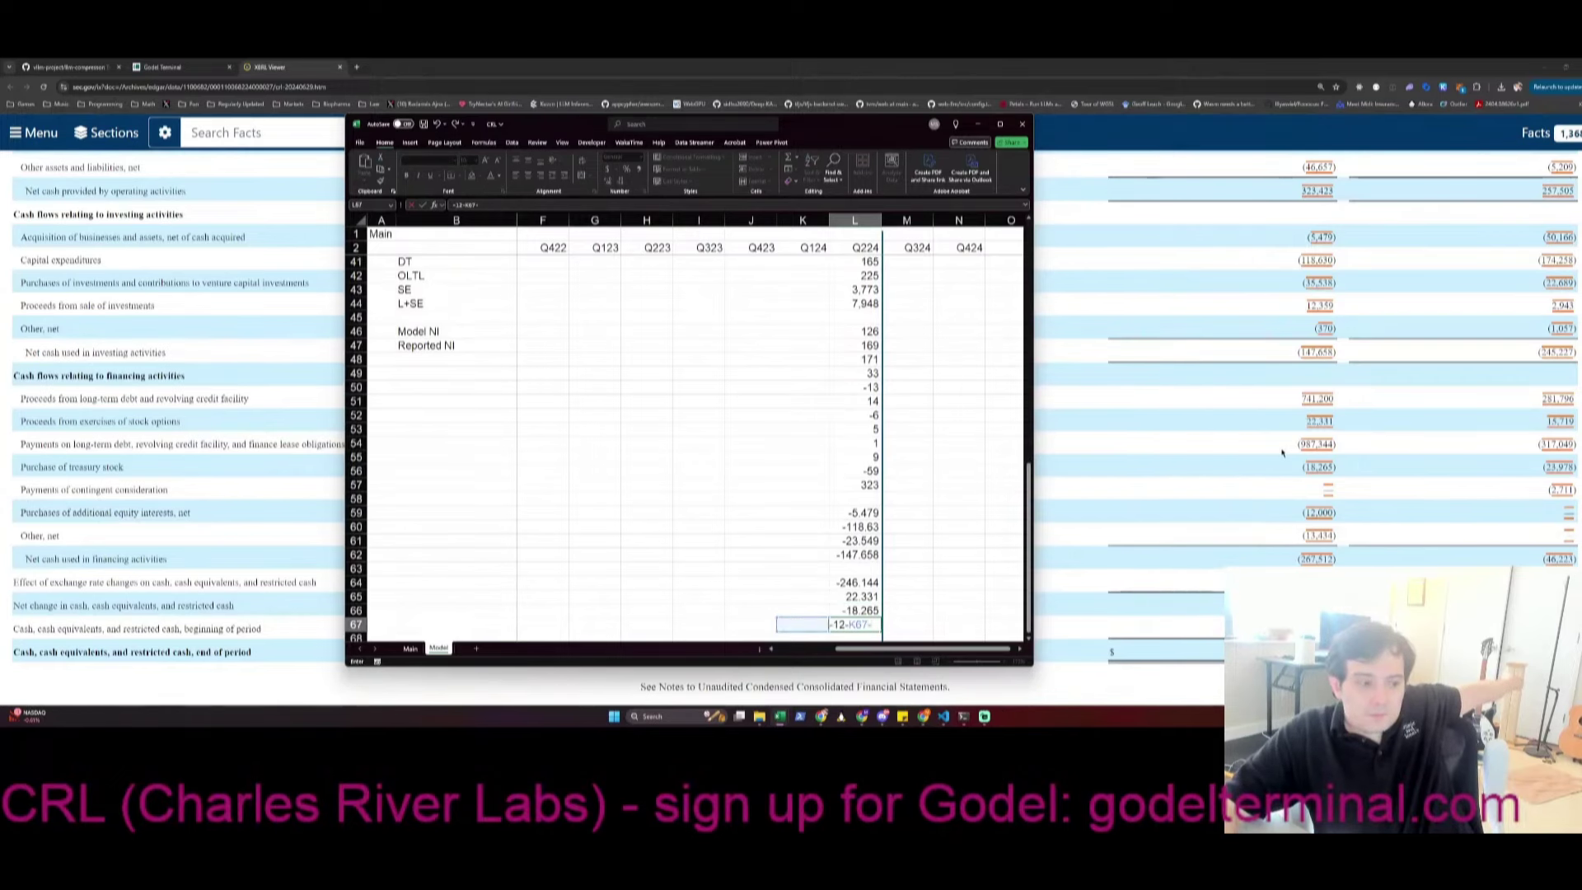
pyautogui.press('Return')
pyautogui.press('Return')
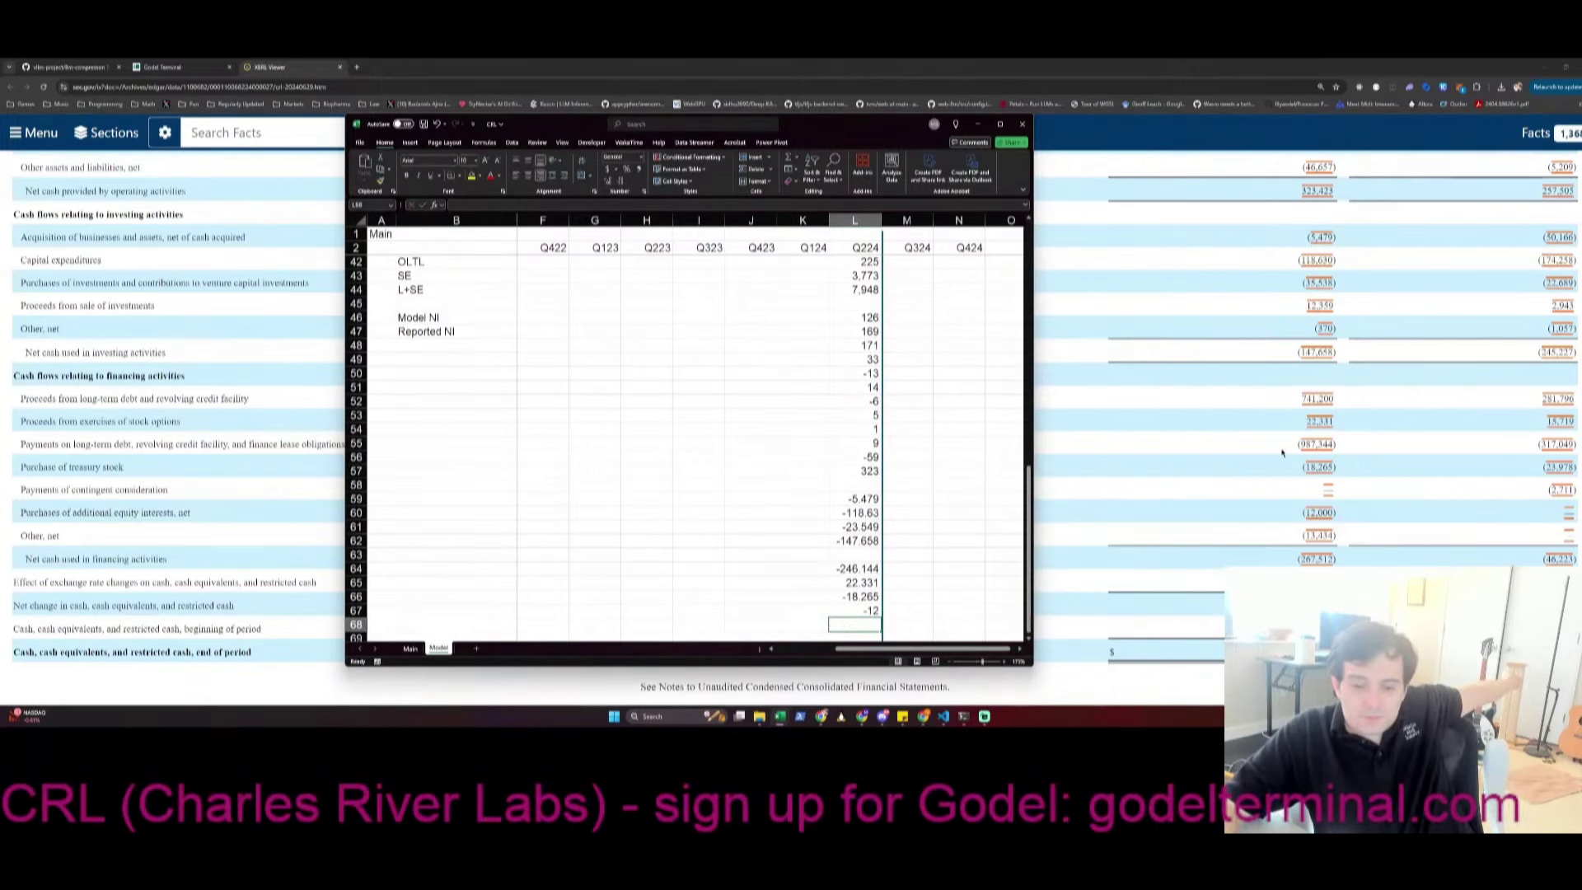
# Enter the other net financing cash flow in L68 as -13.434
pyautogui.press('Return')
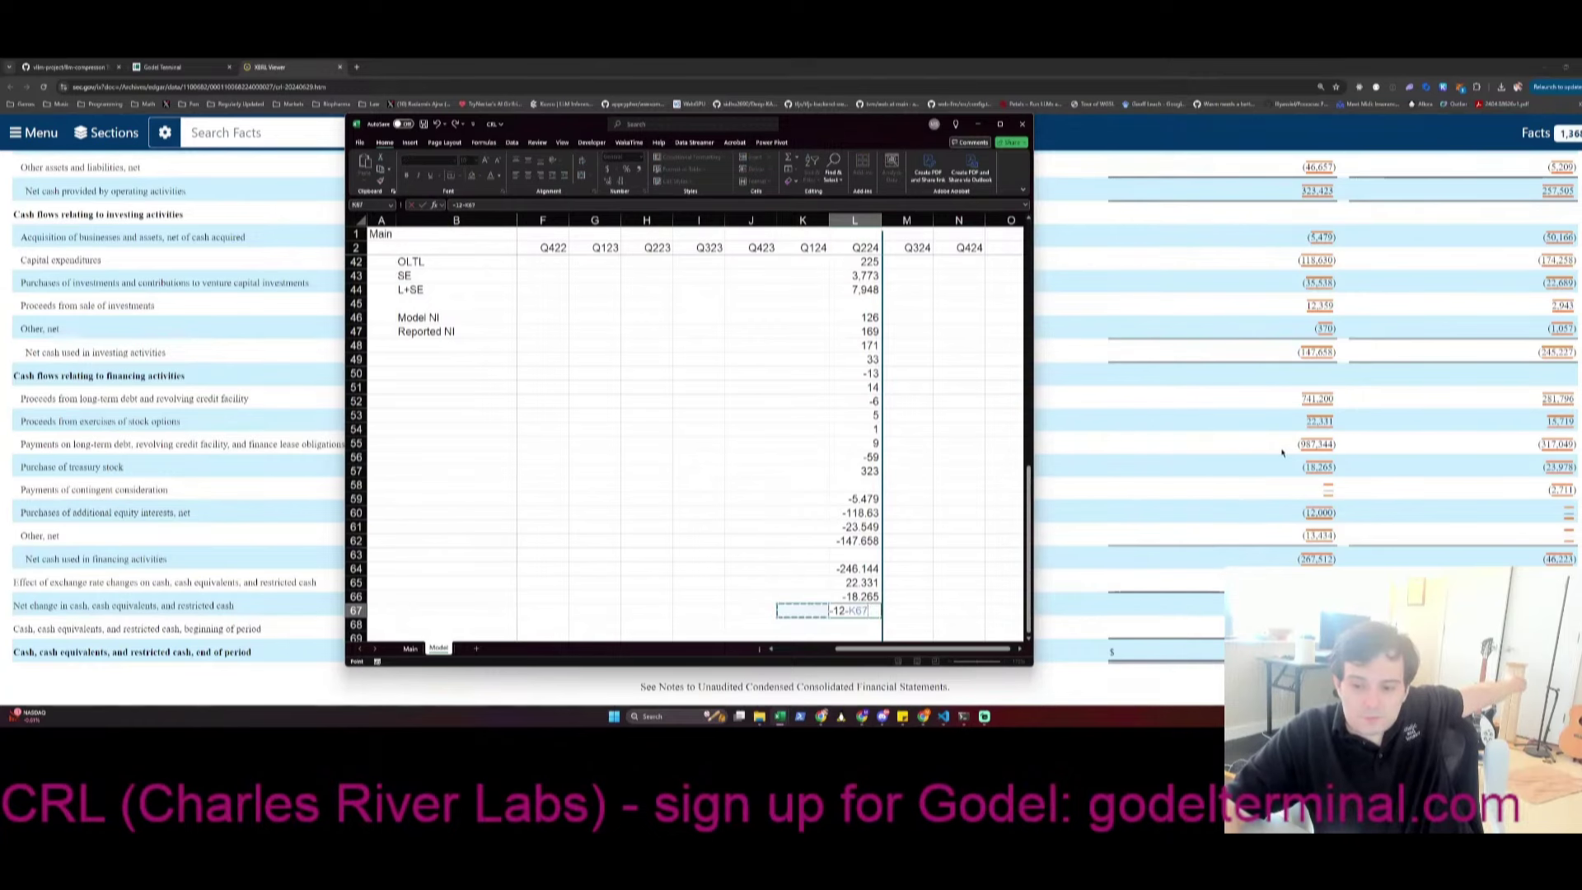
pyautogui.write('-13.434-')
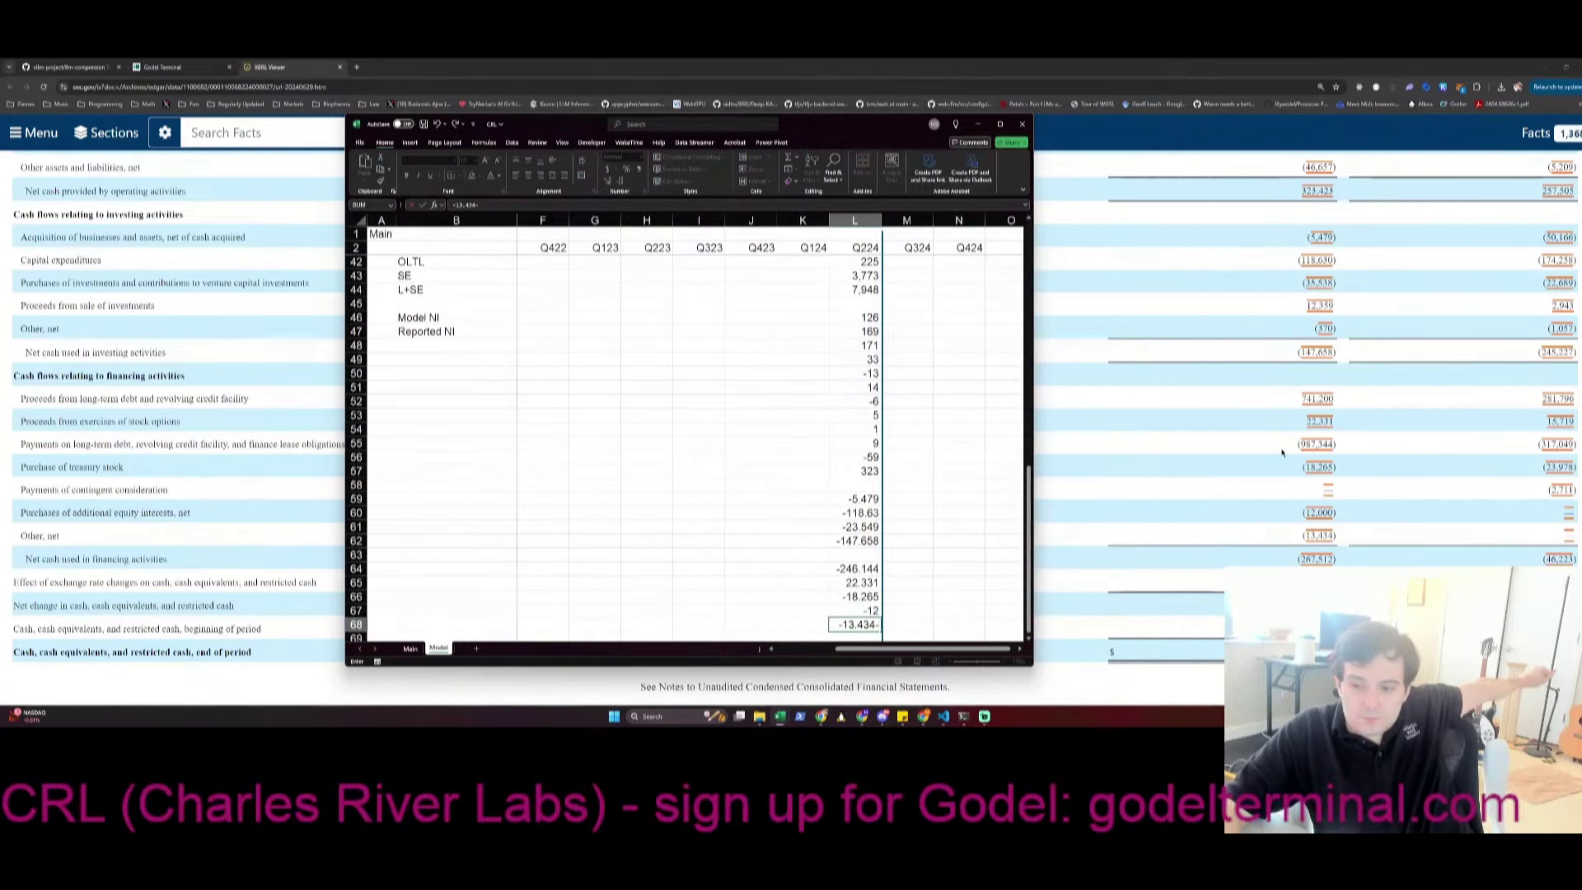
pyautogui.press('BackSpace')
pyautogui.press('Return')
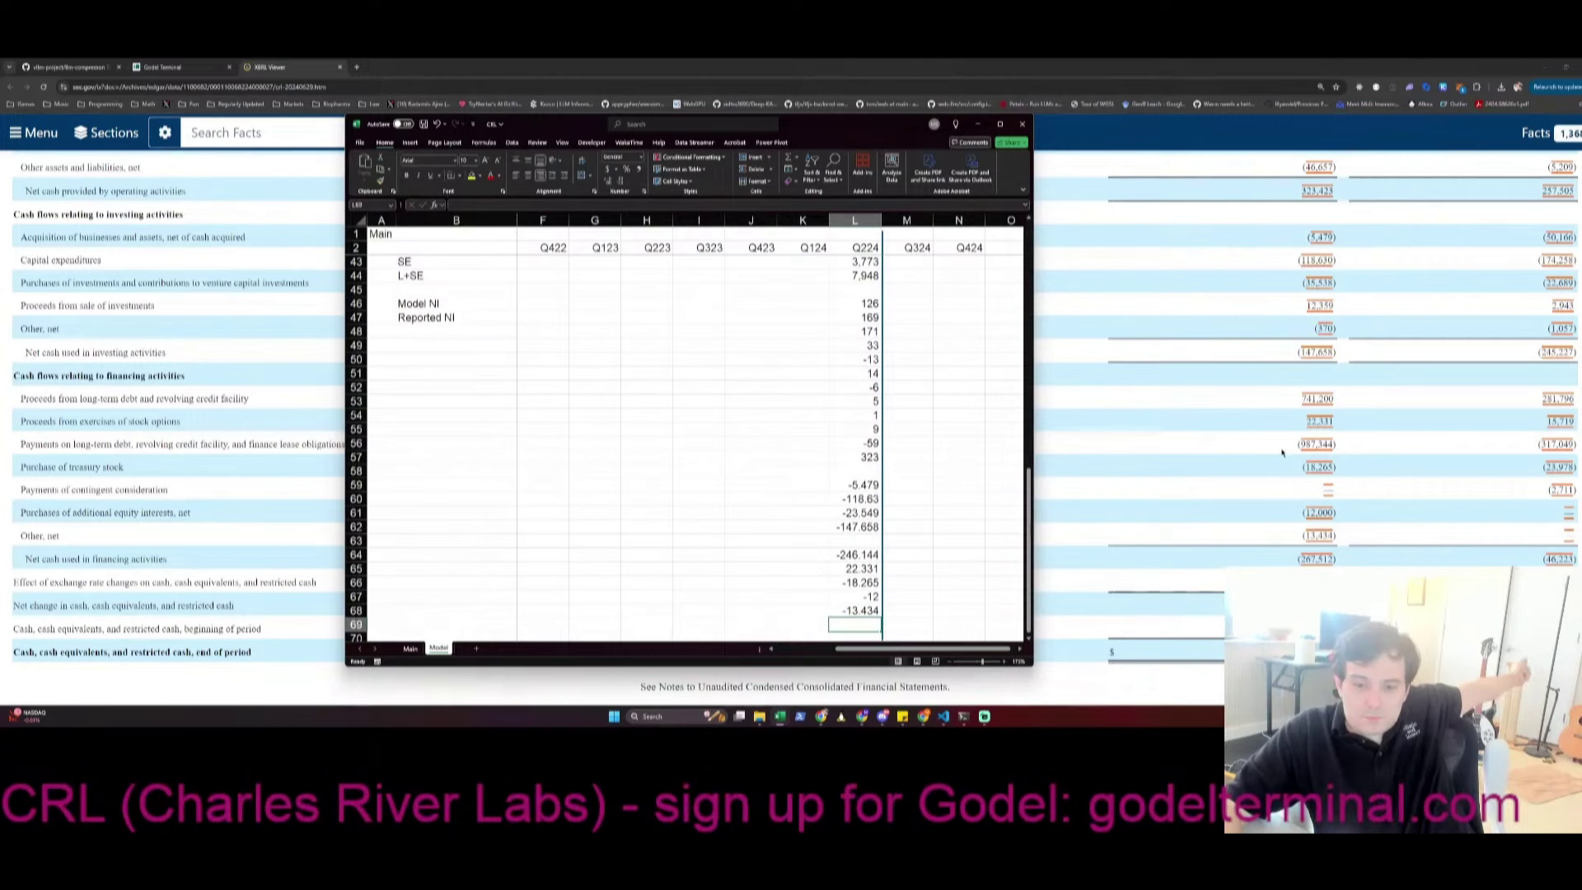
# Total the financing cash flows L64:L68 in L69 and enter the exchange rate effect on cash in L70 as -11.729
pyautogui.write('=s')
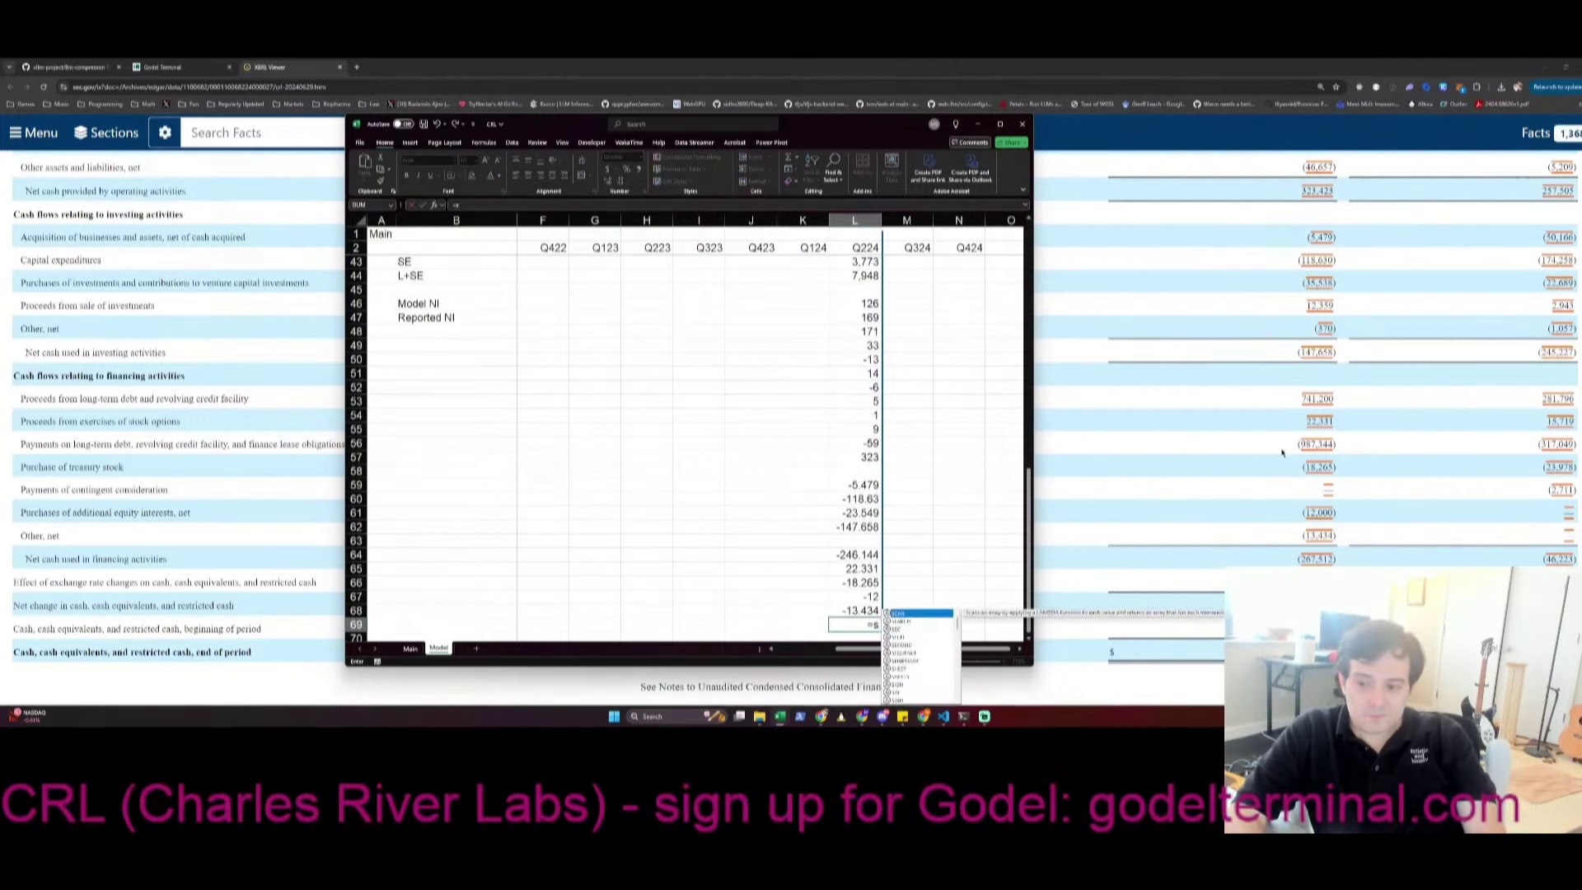
pyautogui.write('um(')
pyautogui.press('Up')
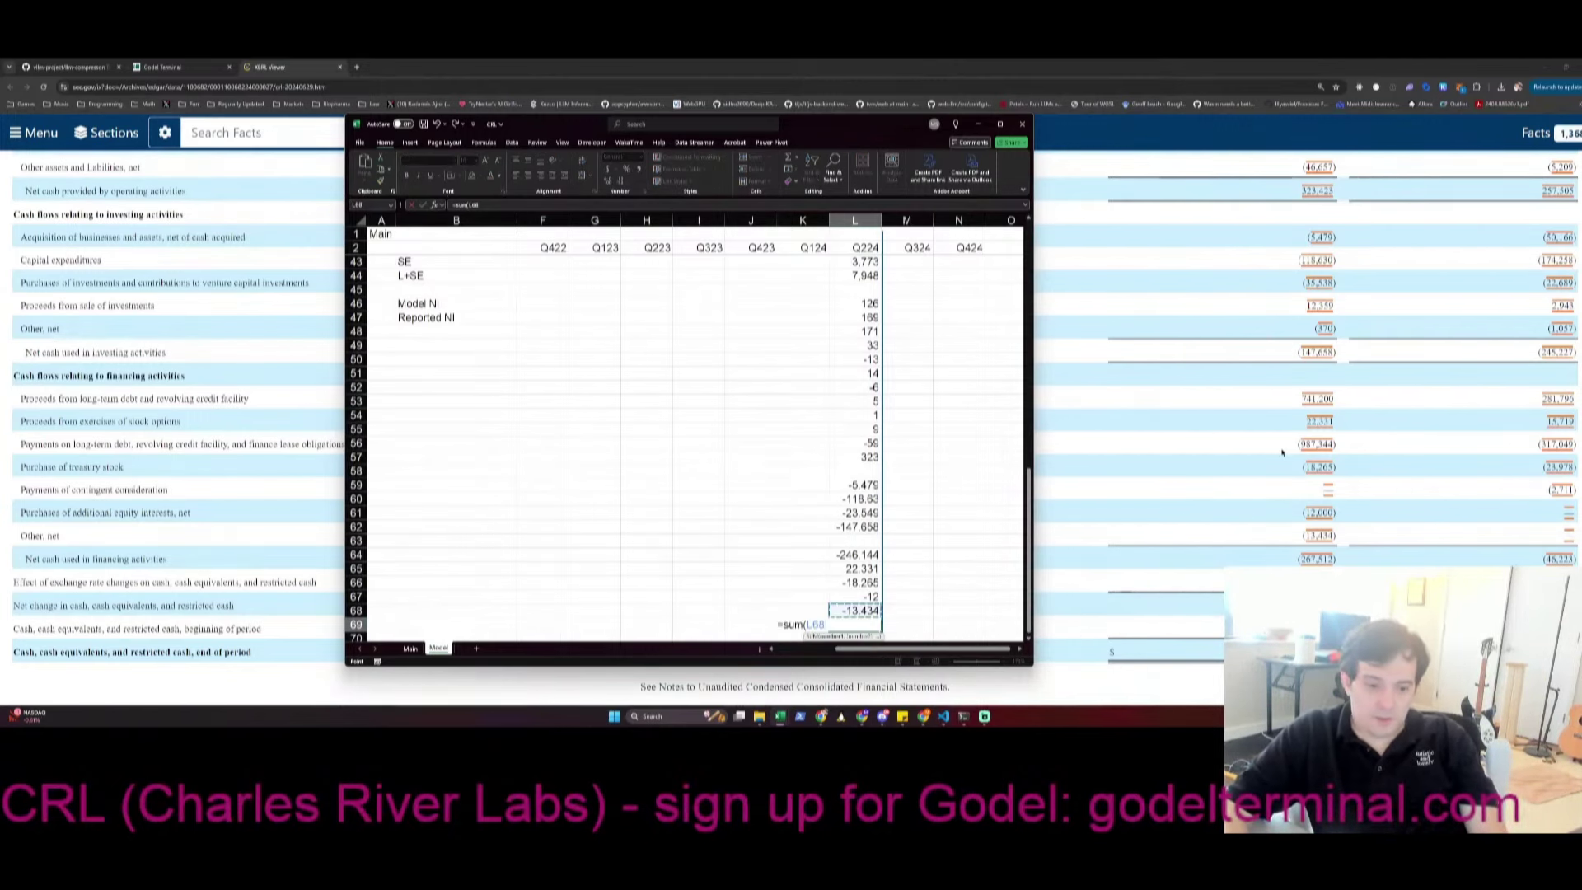
pyautogui.hotkey('shift', 'Up')
pyautogui.hotkey('shift', 'Up')
pyautogui.hotkey('shift', 'Up')
pyautogui.hotkey('shift', 'Up')
pyautogui.press('Return')
pyautogui.hotkey('ctrl', 's')
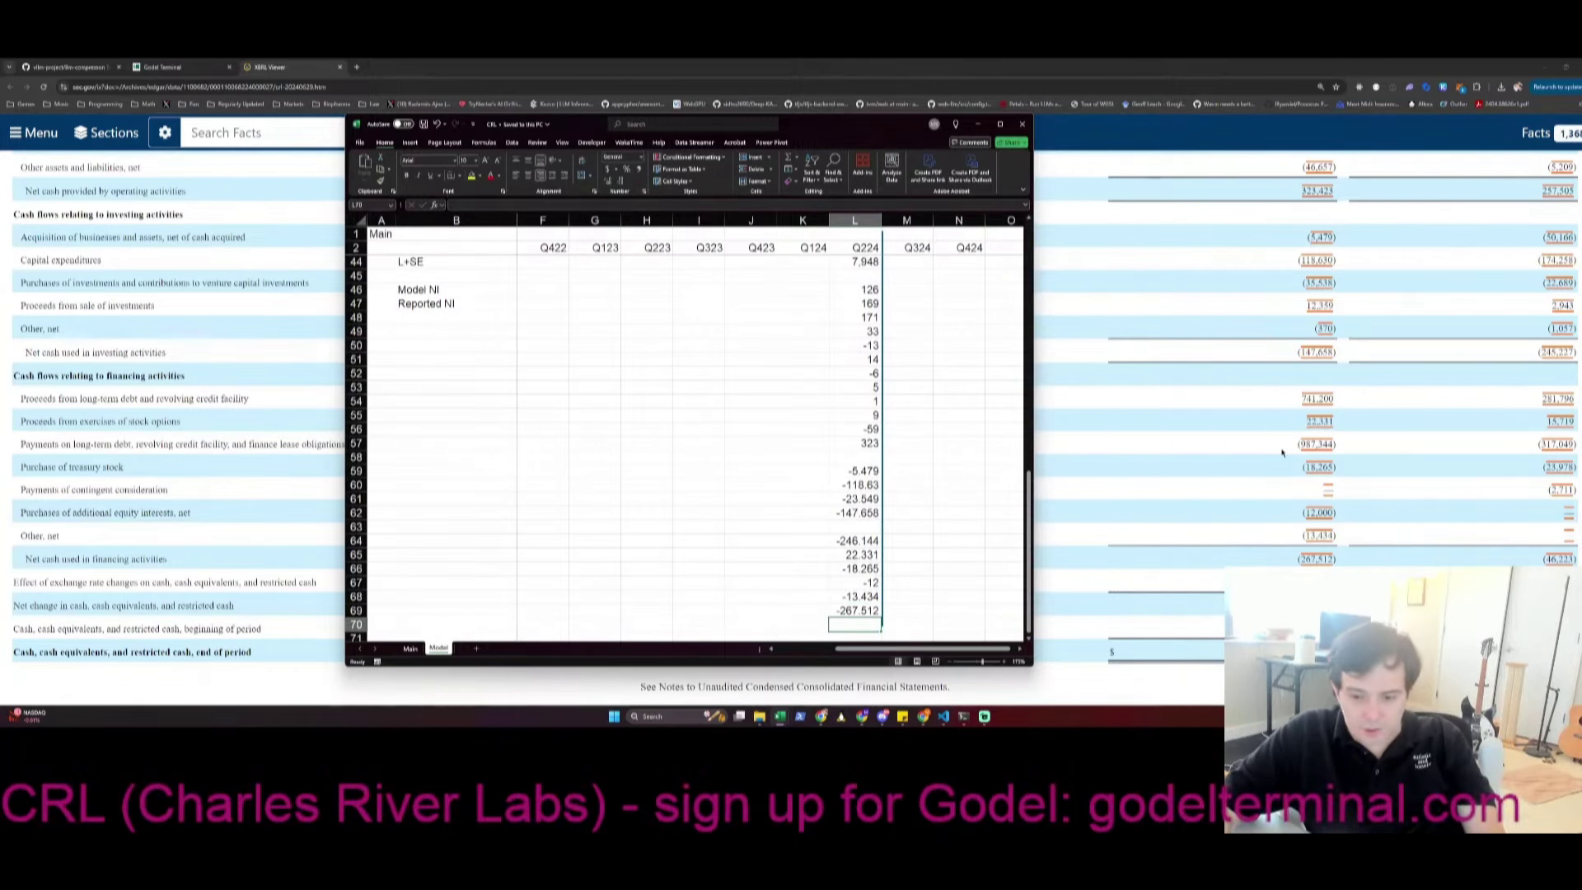
pyautogui.write('=-11.729')
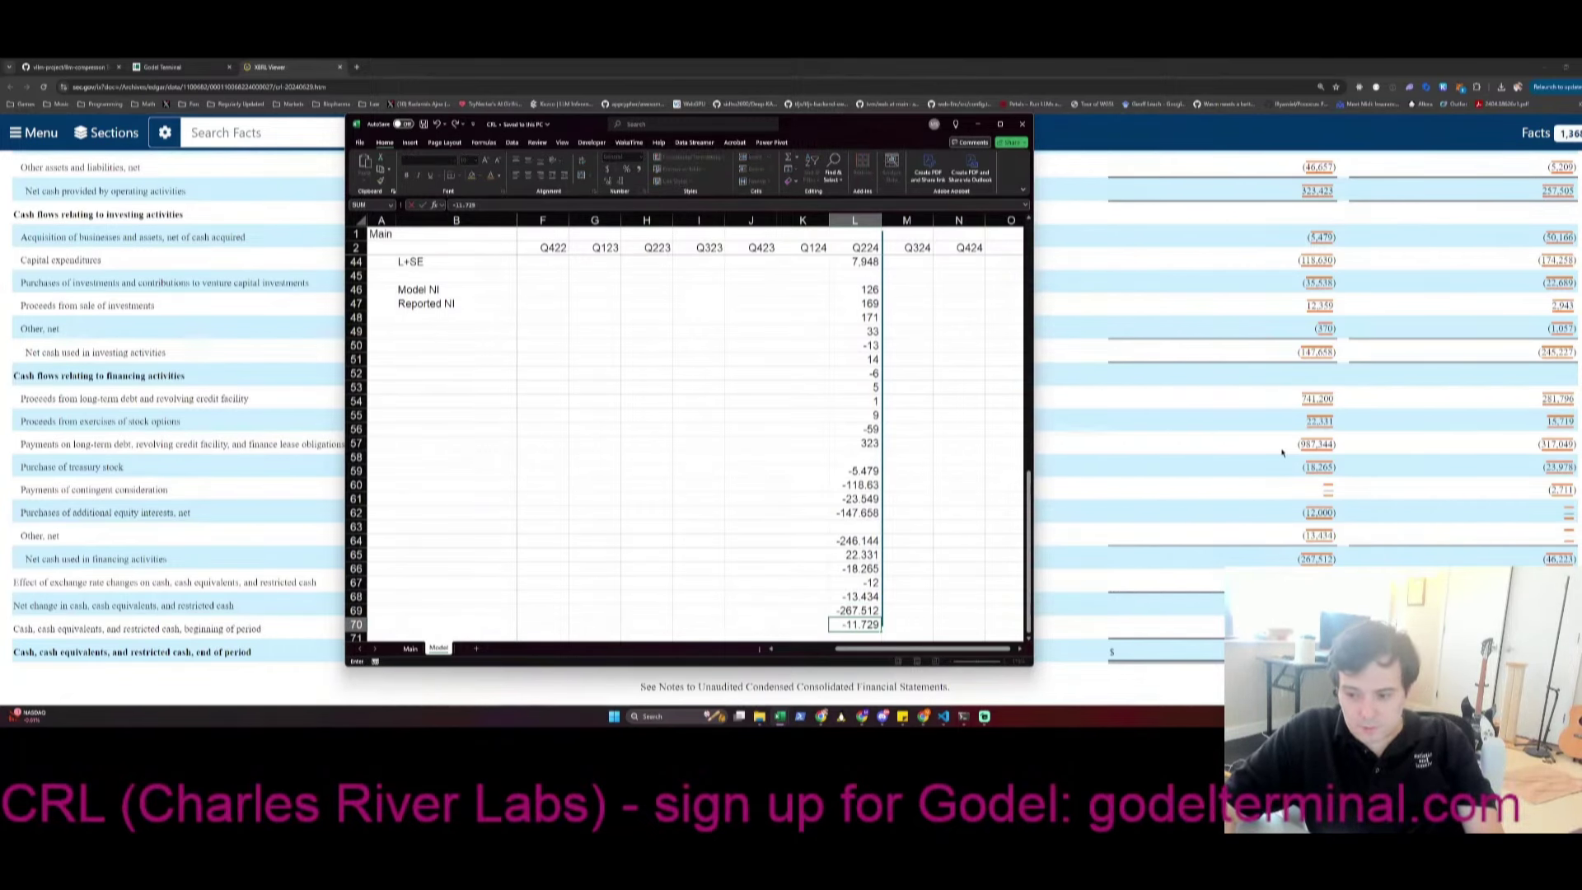
pyautogui.press('Return')
# Try to compute the net change in cash in L71 by summing L64:L70, and clear the cell
pyautogui.write('=su')
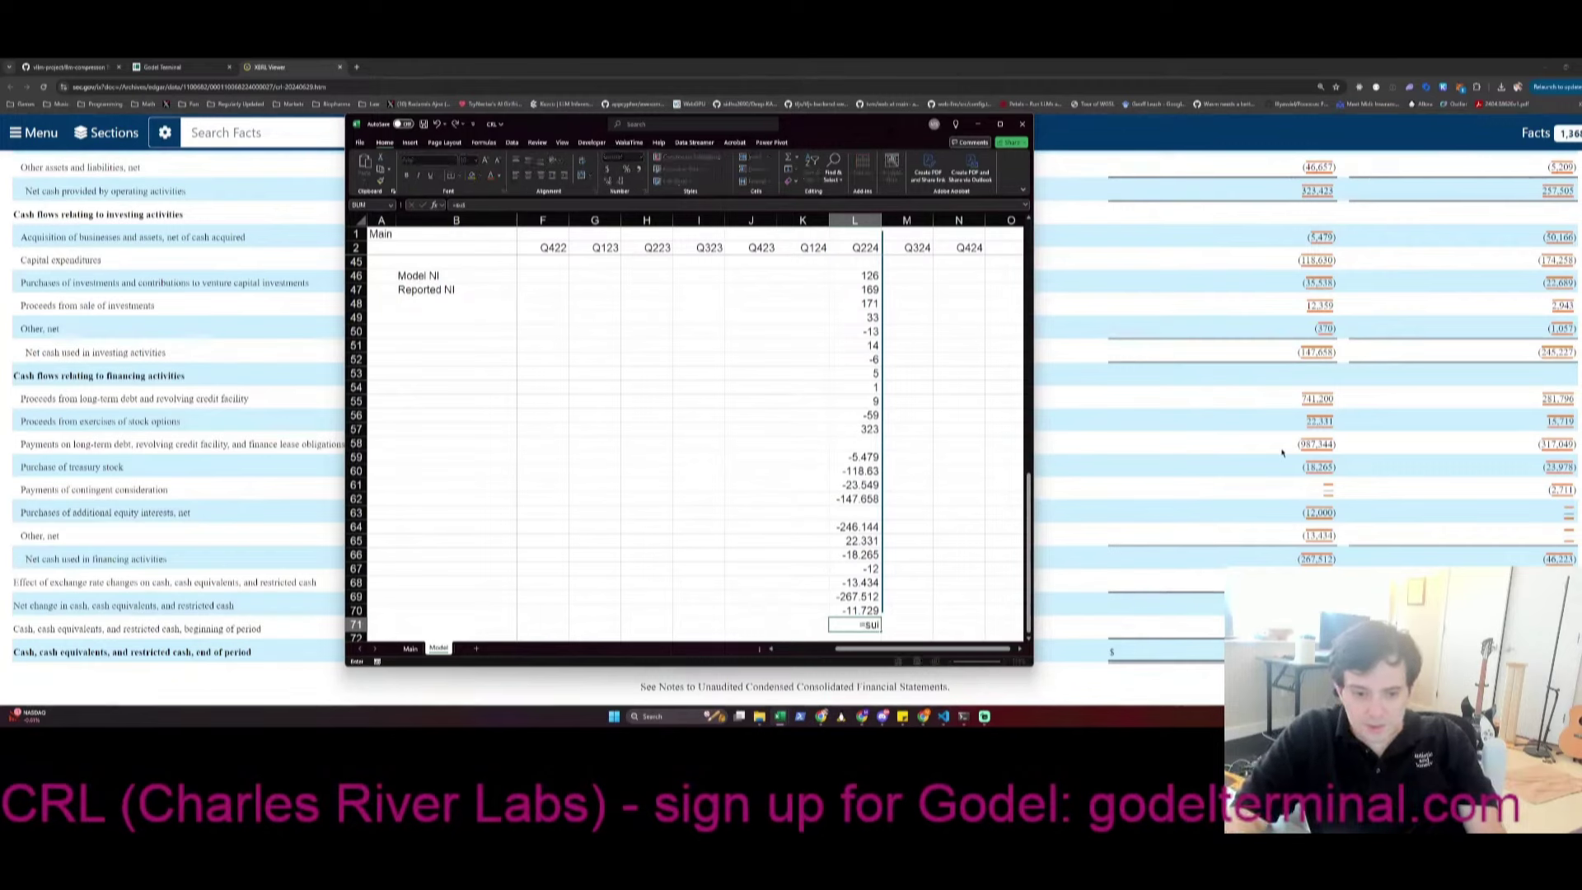
pyautogui.write('m(')
pyautogui.press('Up')
pyautogui.hotkey('ctrl', 'shift', 'Up')
pyautogui.press('Return')
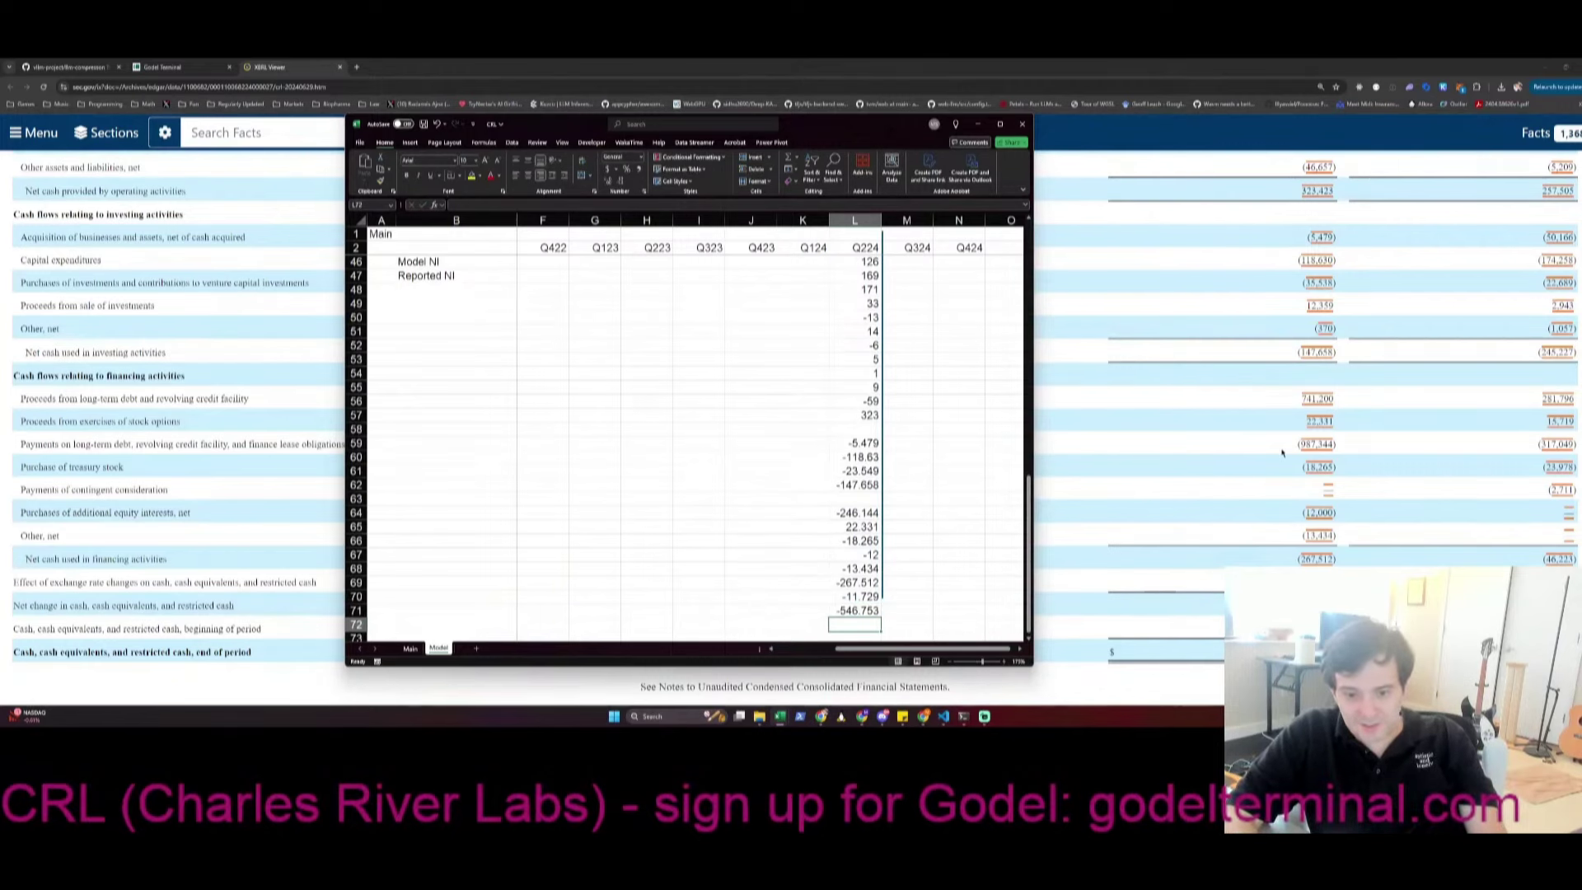
pyautogui.press('Up')
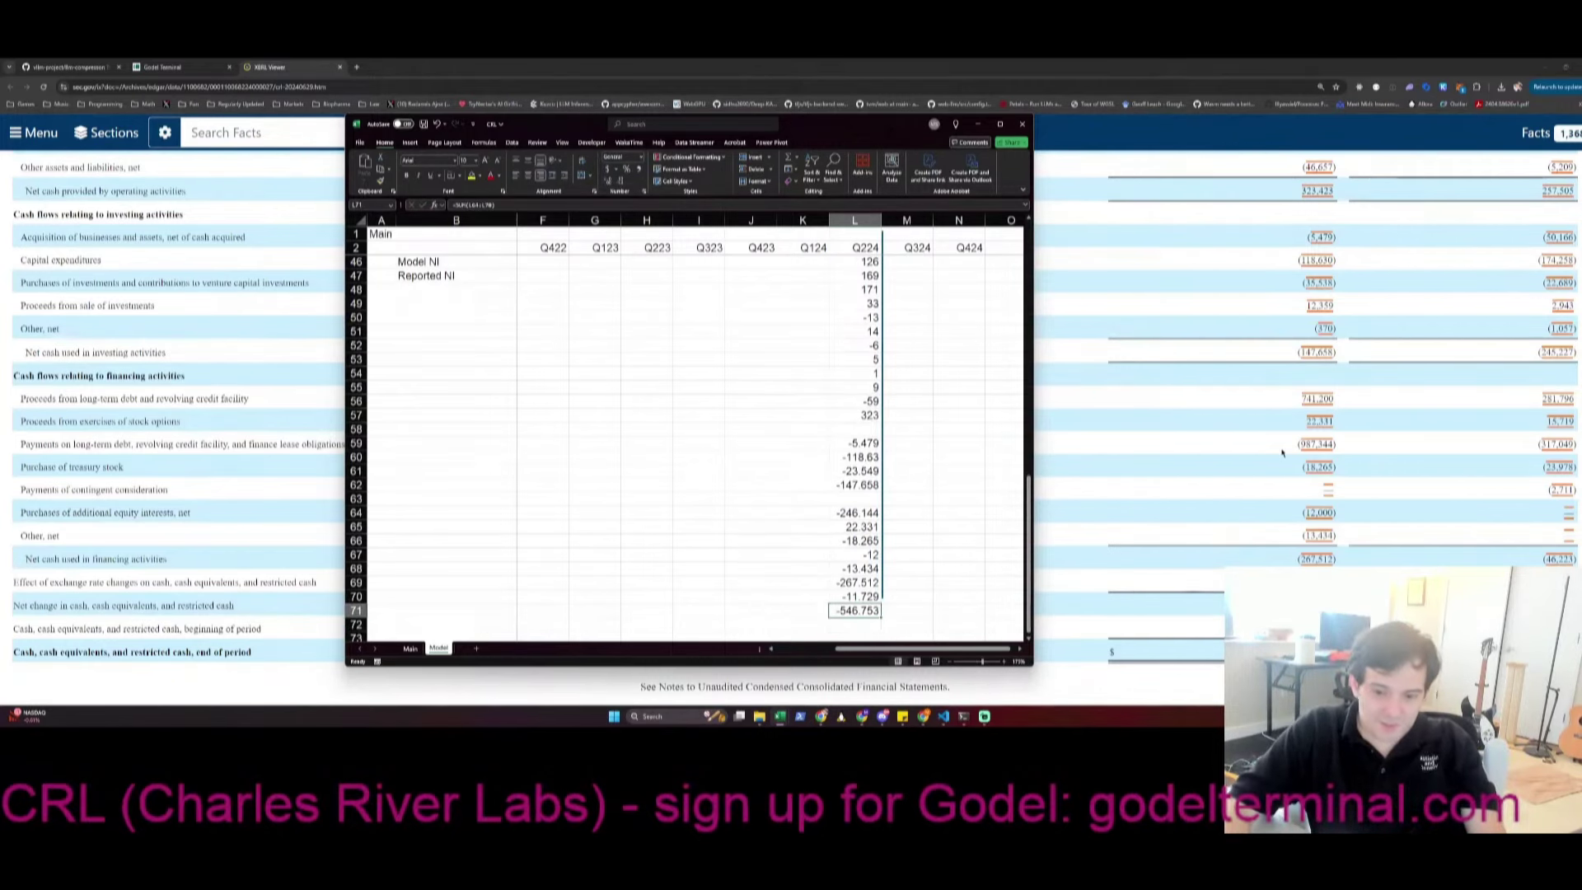
pyautogui.press('Delete')
pyautogui.press('Down')
pyautogui.hotkey('ctrl', 's')
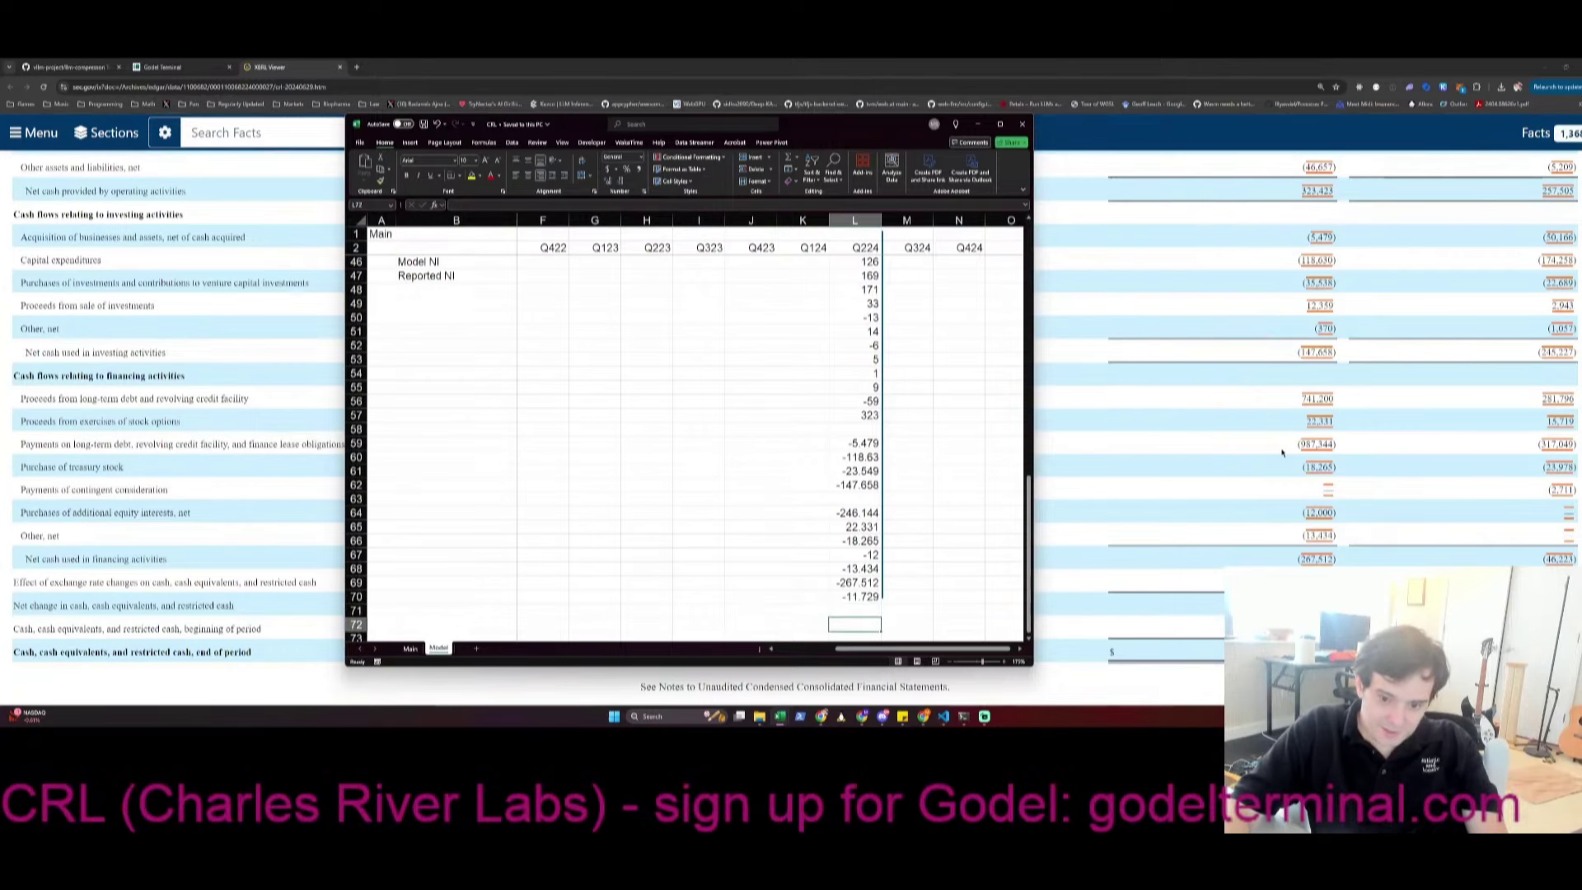
# Calculate the net change in cash in L71 as +L70+L69+L62+L57
pyautogui.press('Up')
pyautogui.write('+')
pyautogui.press('Up')
pyautogui.write('+')
pyautogui.press('Up')
pyautogui.press('Up')
pyautogui.write('+')
pyautogui.press('Up')
pyautogui.press('Up')
pyautogui.press('Up')
pyautogui.press('Up')
pyautogui.press('Up')
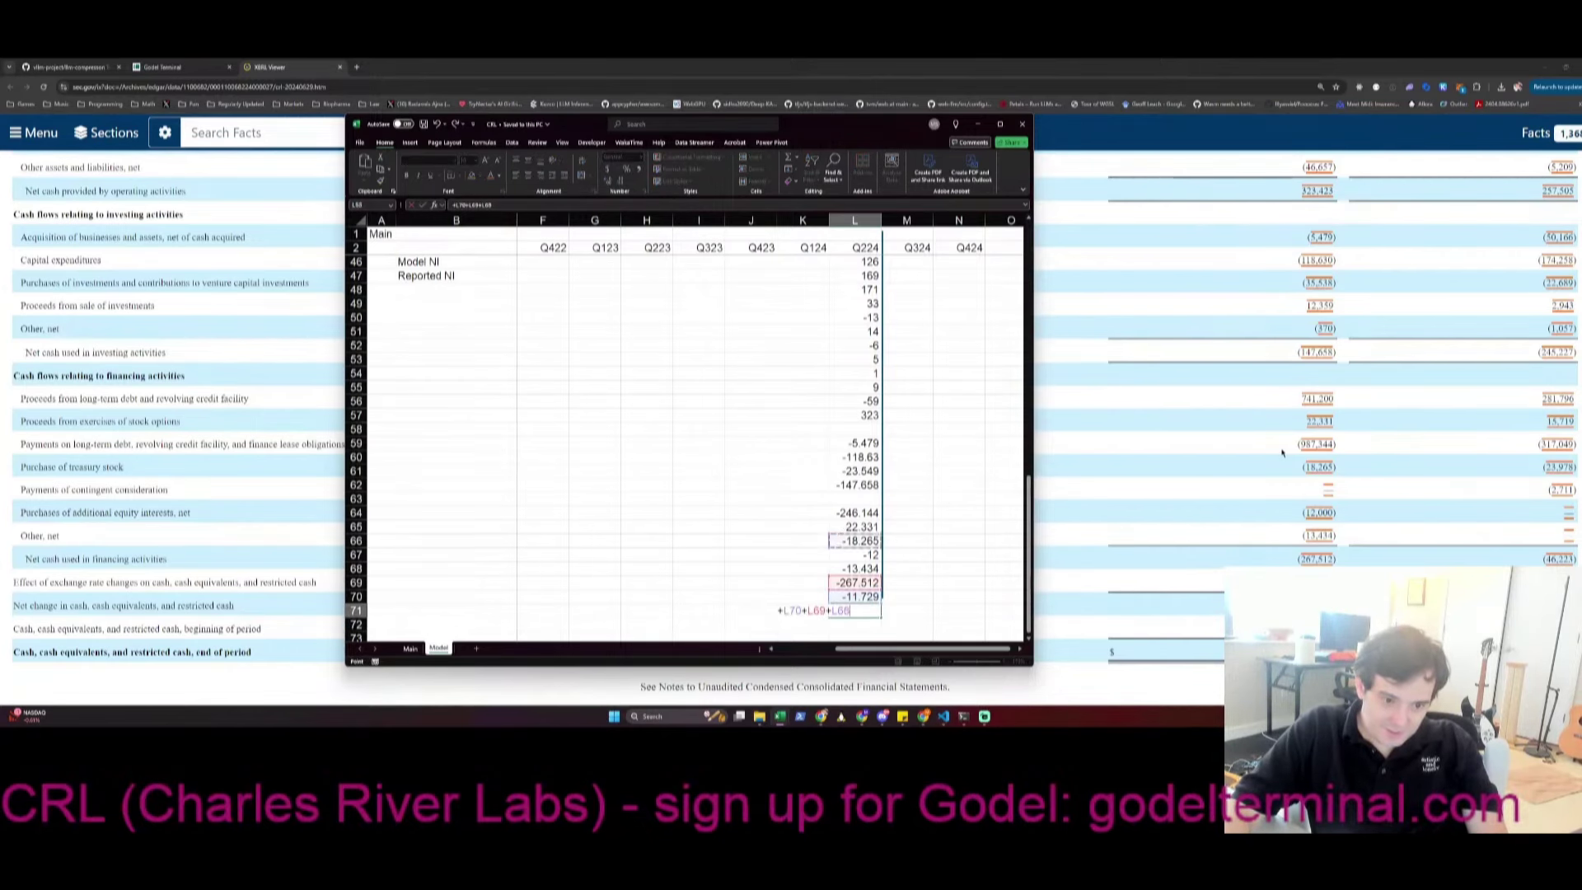
pyautogui.press('Up')
pyautogui.press('Up')
pyautogui.press('Up')
pyautogui.press('Up')
pyautogui.write('+')
pyautogui.press('Up')
pyautogui.press('Up')
pyautogui.press('Up')
pyautogui.press('Up')
pyautogui.press('Up')
pyautogui.press('Up')
pyautogui.press('Up')
pyautogui.press('Up')
pyautogui.press('Up')
pyautogui.press('Up')
pyautogui.press('Up')
pyautogui.press('Up')
pyautogui.press('Up')
pyautogui.press('Up')
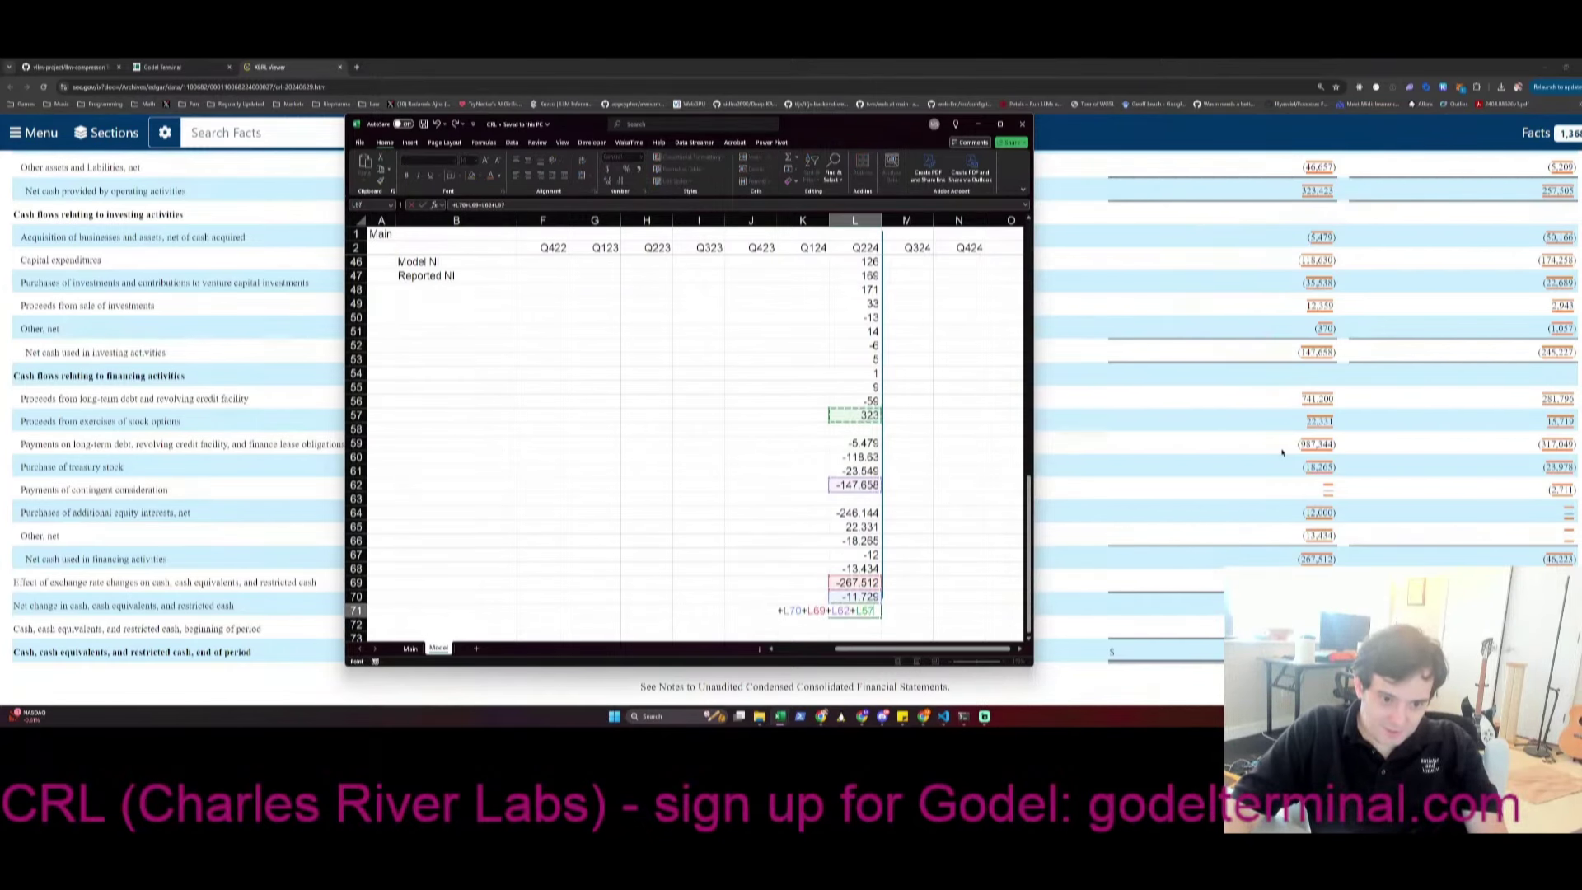
pyautogui.press('Return')
# Apply the Number format to rows 46 through 71 and save the workbook
pyautogui.press('Up')
pyautogui.hotkey('shift', 'space')
pyautogui.hotkey('shift', 'Up')
pyautogui.hotkey('shift', 'Up')
pyautogui.hotkey('shift', 'Up')
pyautogui.hotkey('shift', 'Up')
pyautogui.hotkey('shift', 'Up')
pyautogui.hotkey('shift', 'Up')
pyautogui.hotkey('shift', 'Up')
pyautogui.hotkey('shift', 'Up')
pyautogui.hotkey('shift', 'Up')
pyautogui.hotkey('shift', 'Up')
pyautogui.hotkey('shift', 'Up')
pyautogui.hotkey('shift', 'Up')
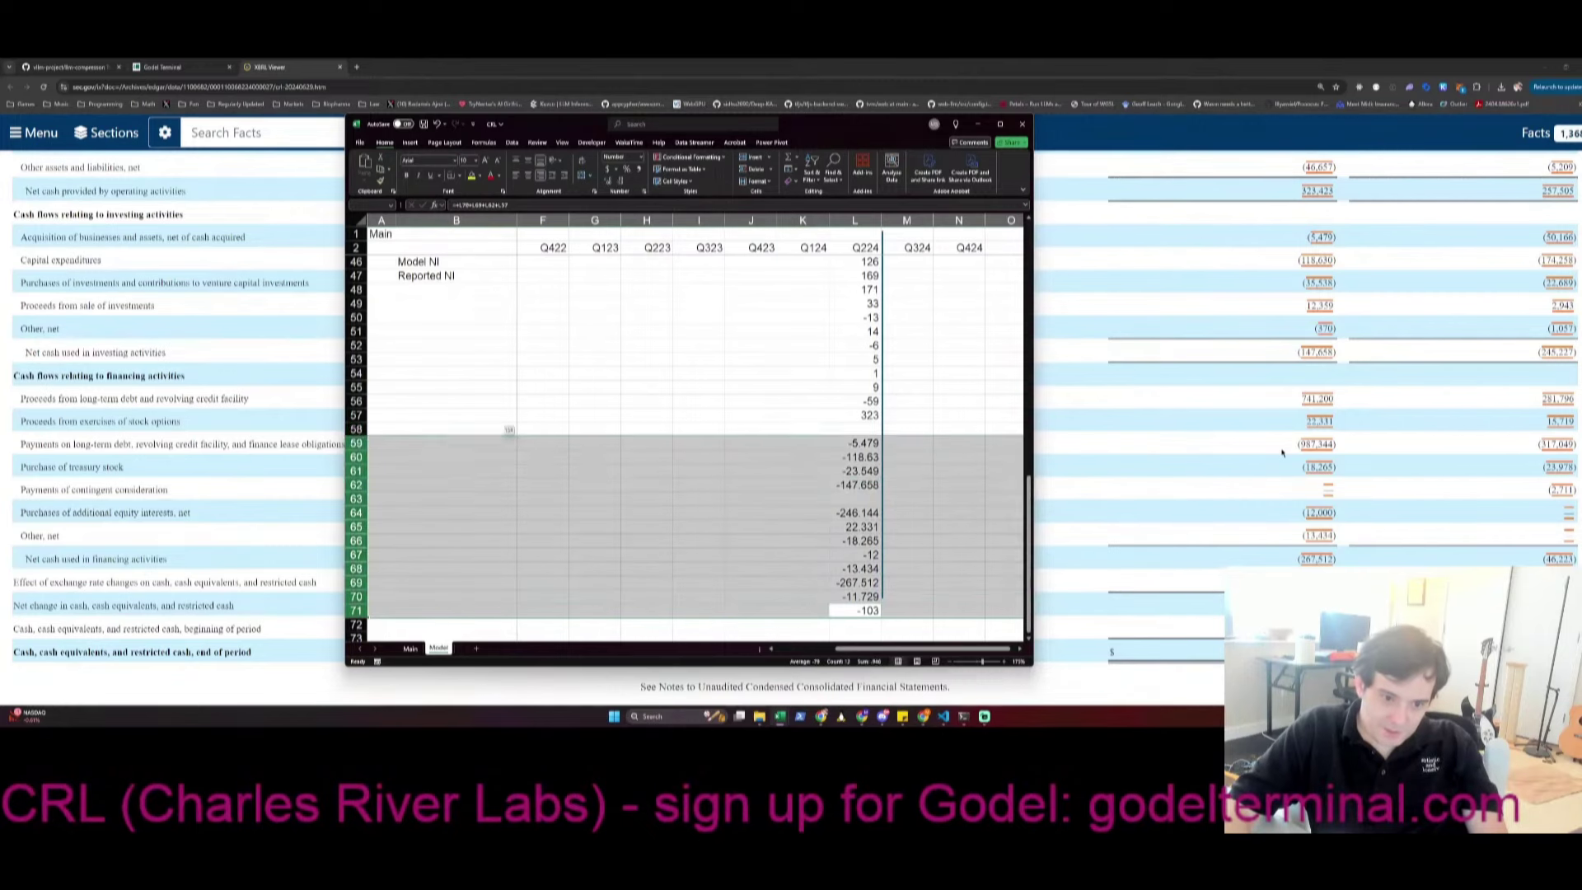
pyautogui.hotkey('shift', 'Up')
pyautogui.hotkey('shift', 'Up')
pyautogui.hotkey('shift', 'Up')
pyautogui.hotkey('shift', 'Up')
pyautogui.hotkey('shift', 'Up')
pyautogui.hotkey('shift', 'Up')
pyautogui.hotkey('shift', 'Up')
pyautogui.hotkey('shift', 'Up')
pyautogui.hotkey('shift', 'Up')
pyautogui.hotkey('shift', 'Up')
pyautogui.hotkey('shift', 'Up')
pyautogui.hotkey('shift', 'Up')
pyautogui.hotkey('shift', 'Up')
pyautogui.hotkey('ctrl', '1')
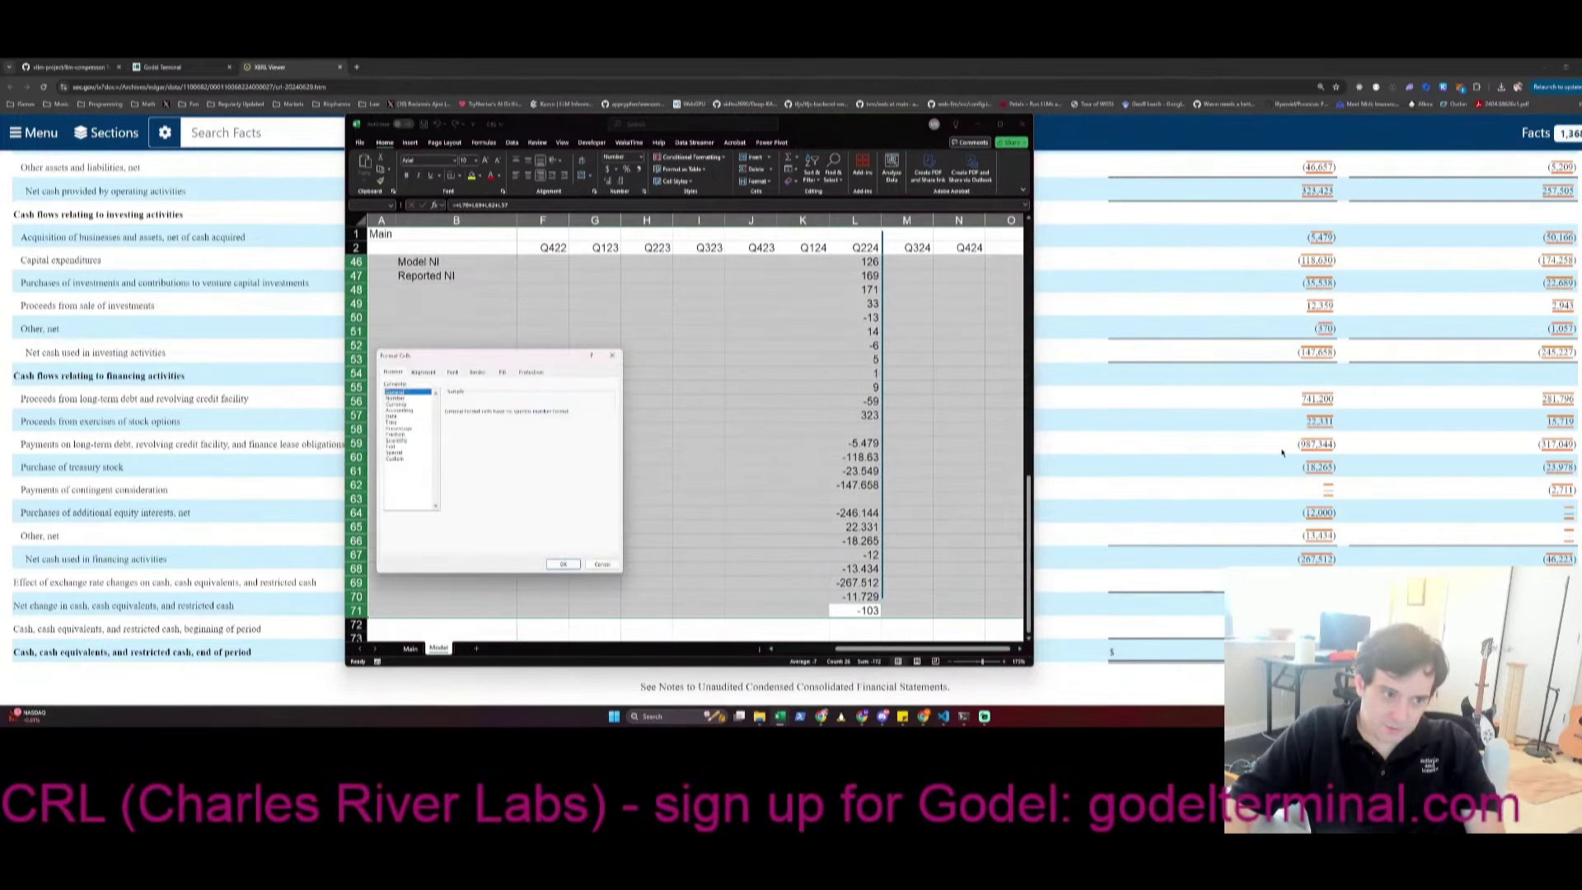
pyautogui.press('Down')
pyautogui.press('Return')
pyautogui.press('Down')
pyautogui.press('Up')
pyautogui.hotkey('ctrl', 's')
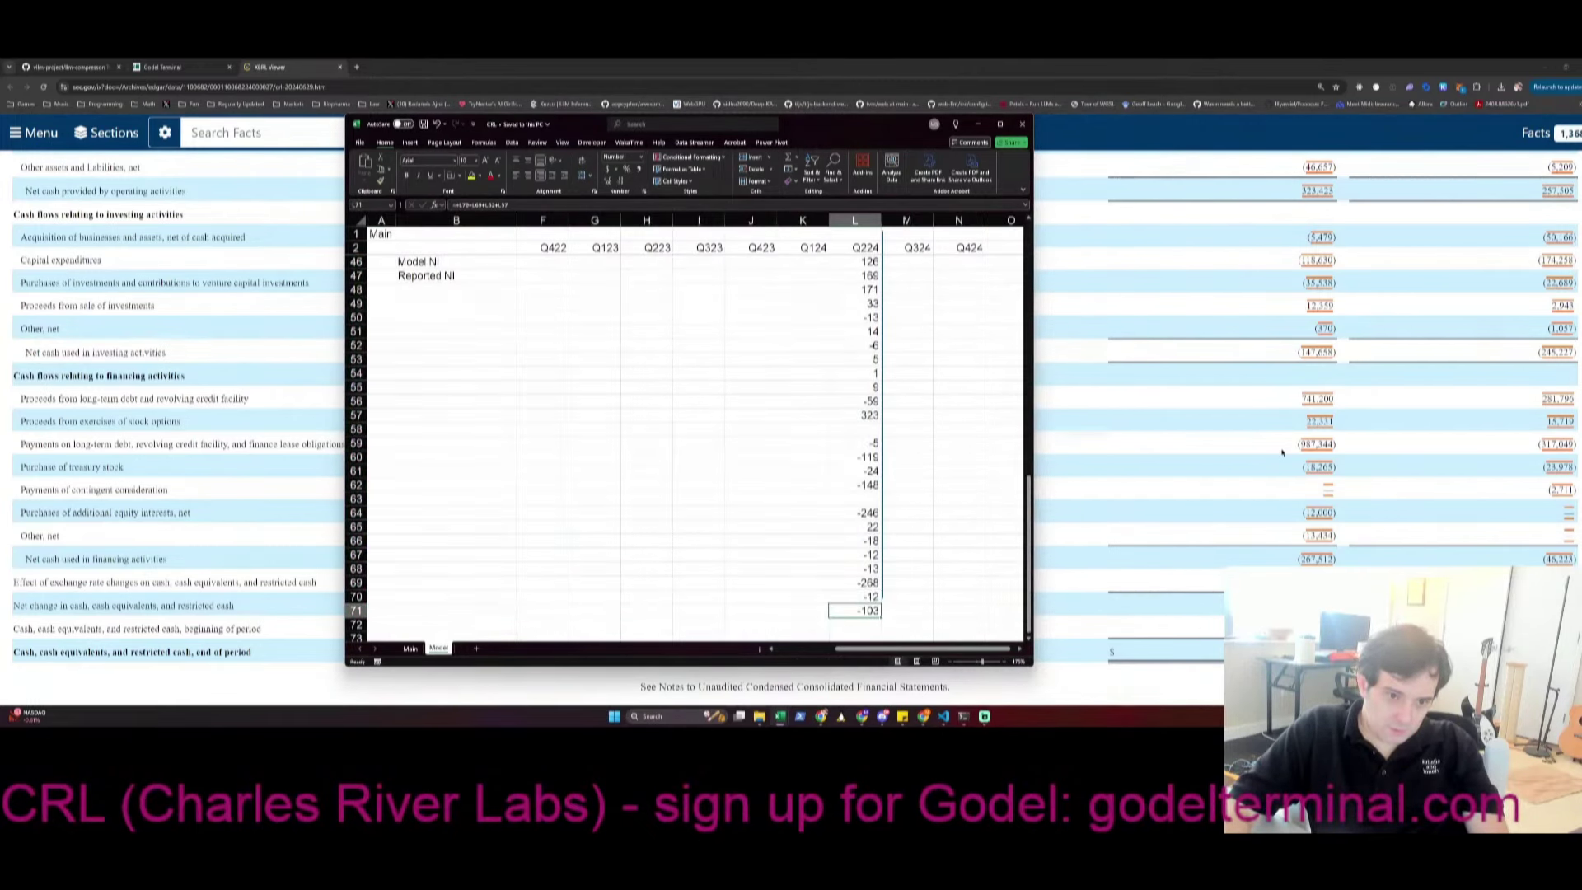
# Extend the vertical divider line beside column L below row 71 and save the workbook
pyautogui.press('Home')
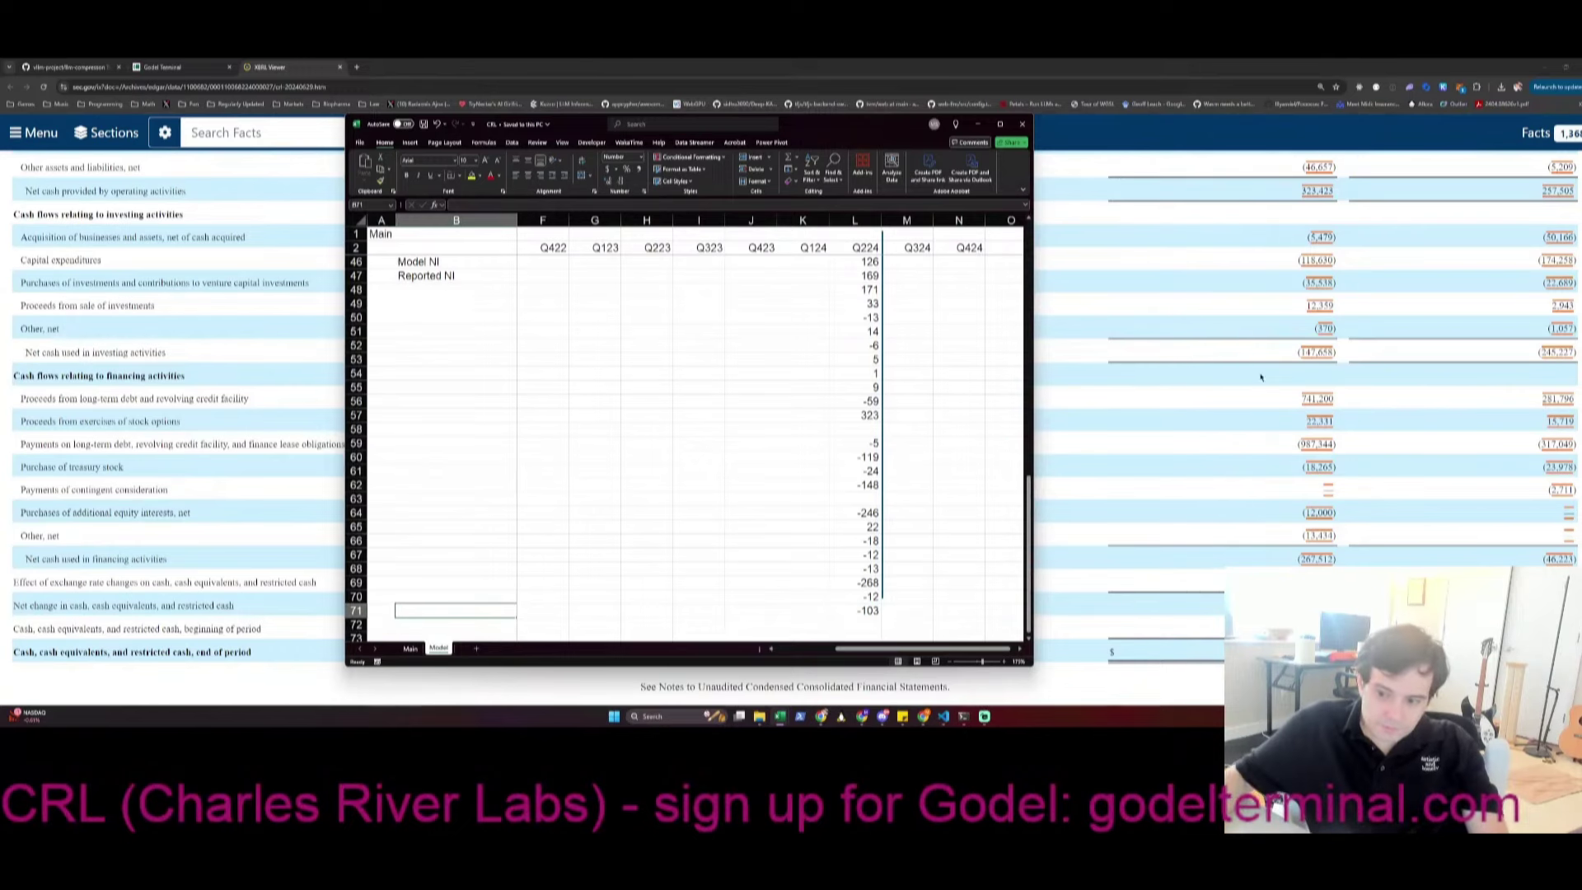
pyautogui.click(882, 596)
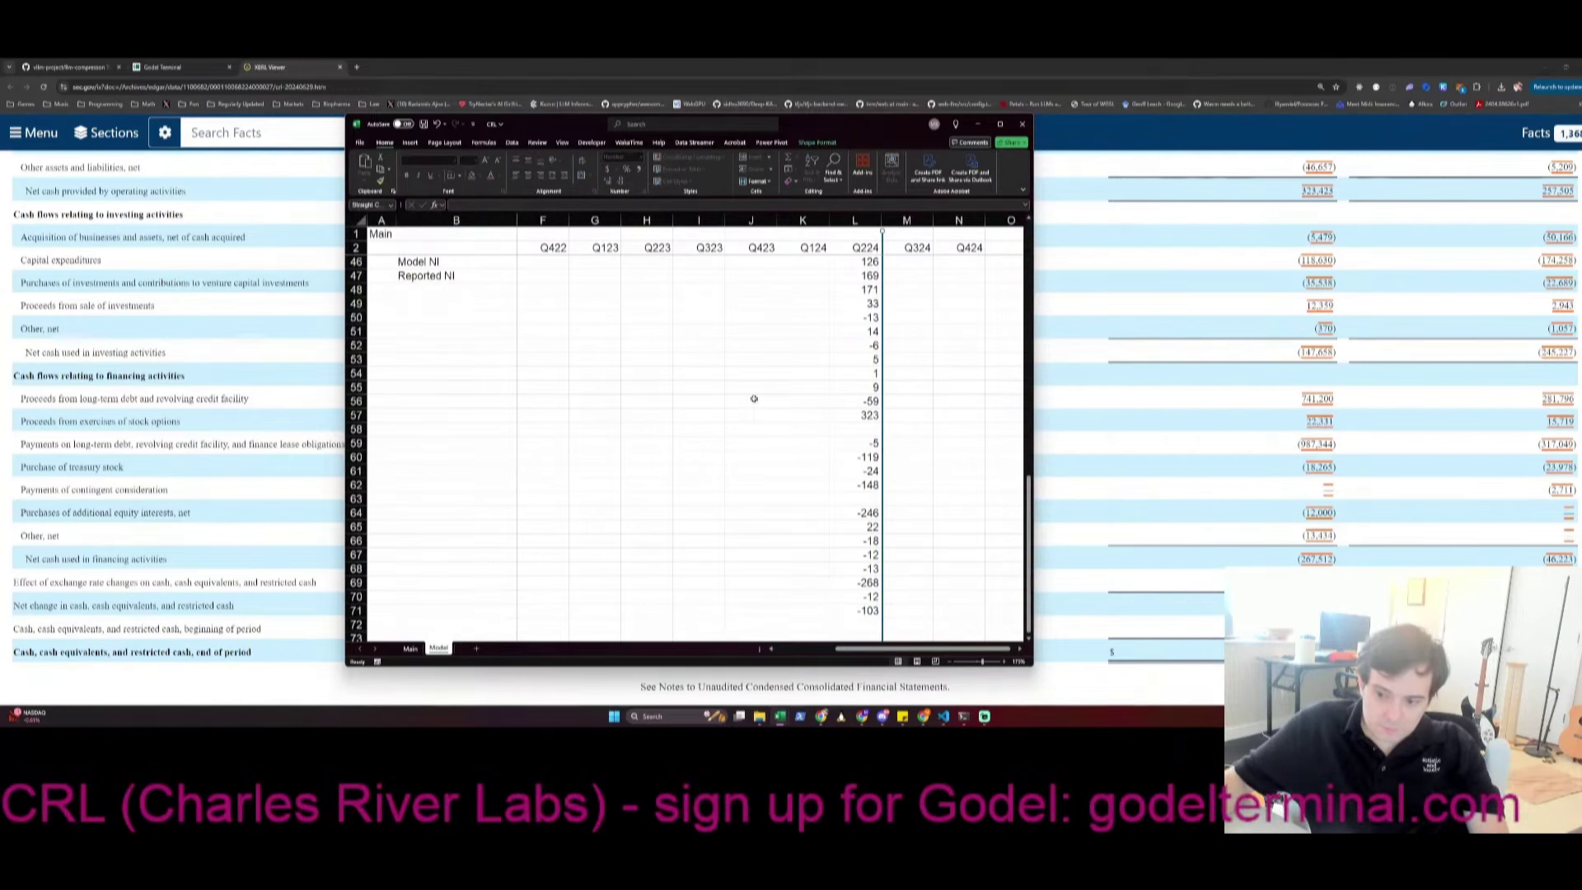
pyautogui.click(751, 346)
pyautogui.click(720, 276)
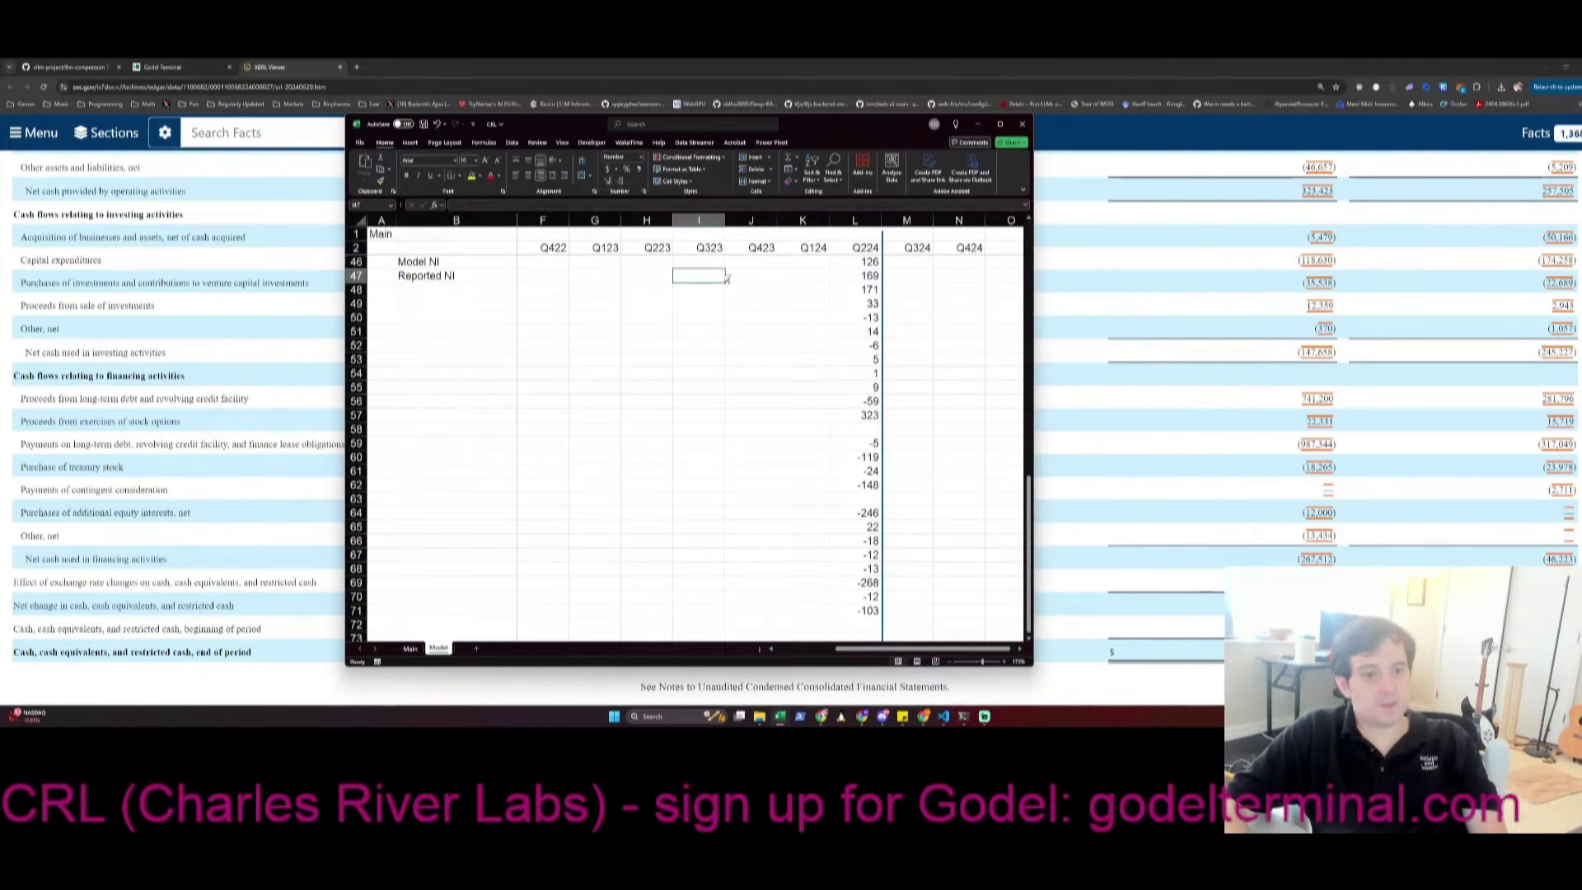
pyautogui.hotkey('ctrl', 'Left')
pyautogui.press('Down')
pyautogui.hotkey('ctrl', 'Right')
pyautogui.press('Home')
pyautogui.hotkey('ctrl', 's')
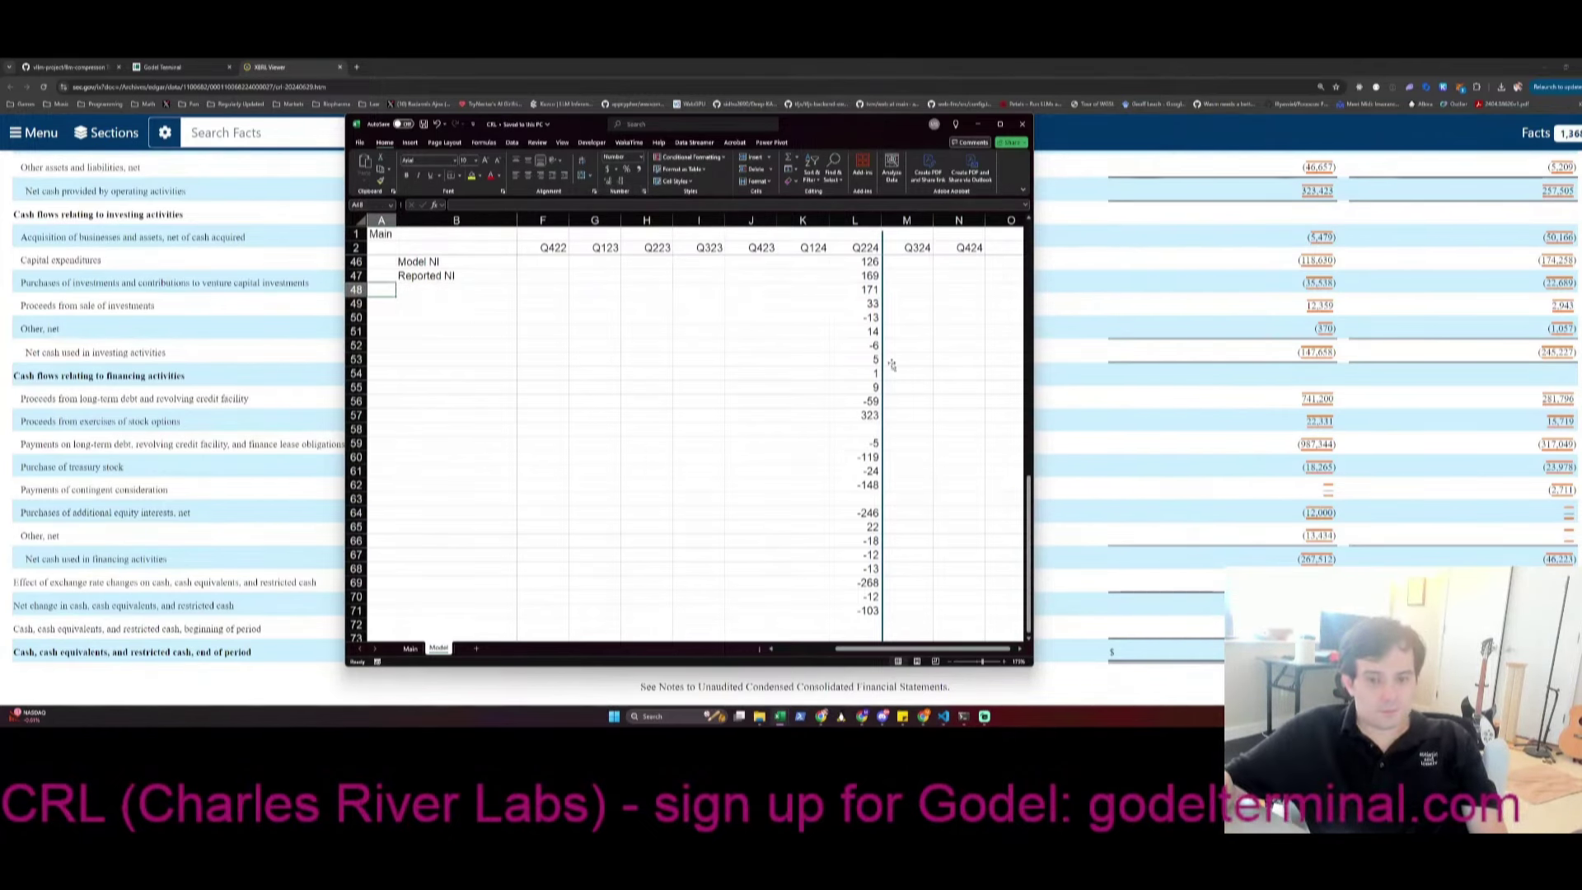
# Following the filing's operating activities, label B48 as D&A and B49 as SBC
pyautogui.scroll(2, 1437, 508)
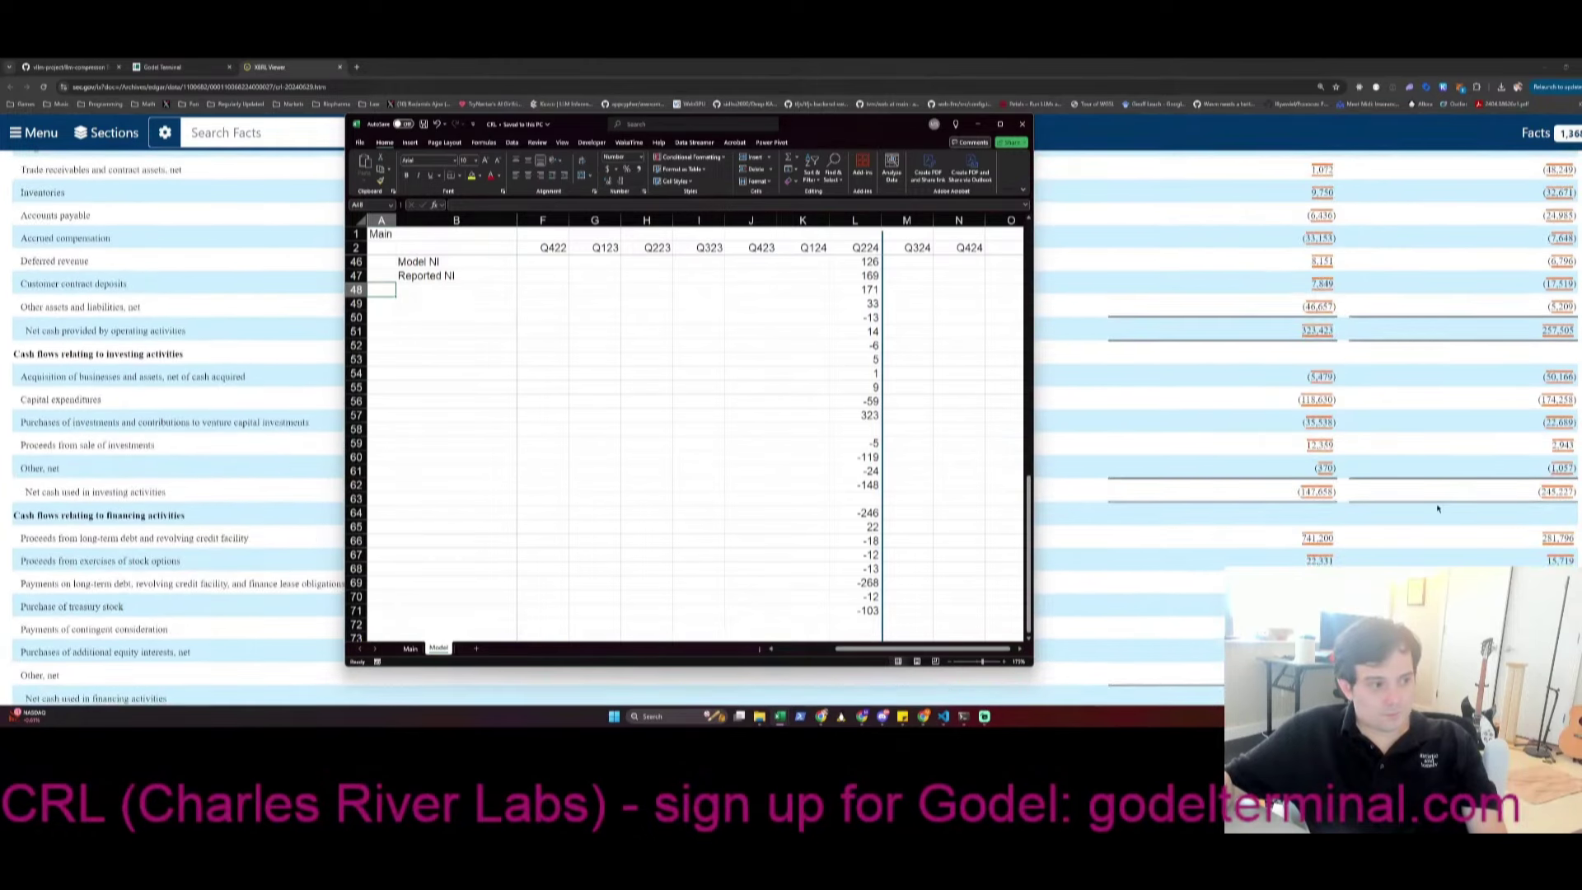
pyautogui.scroll(2, 1437, 509)
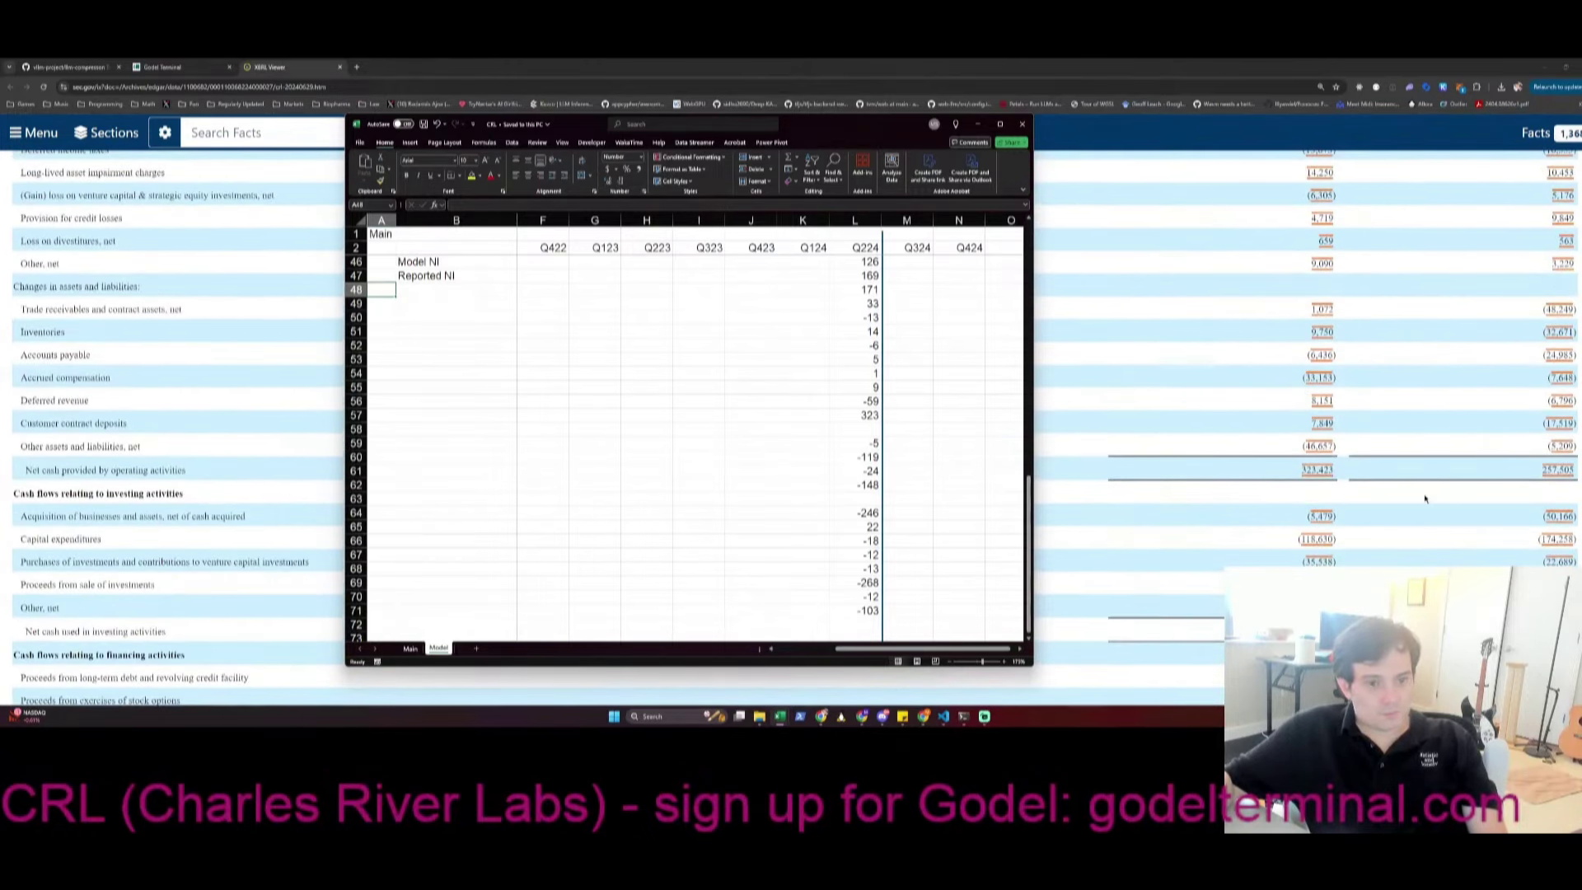
pyautogui.scroll(2, 1424, 499)
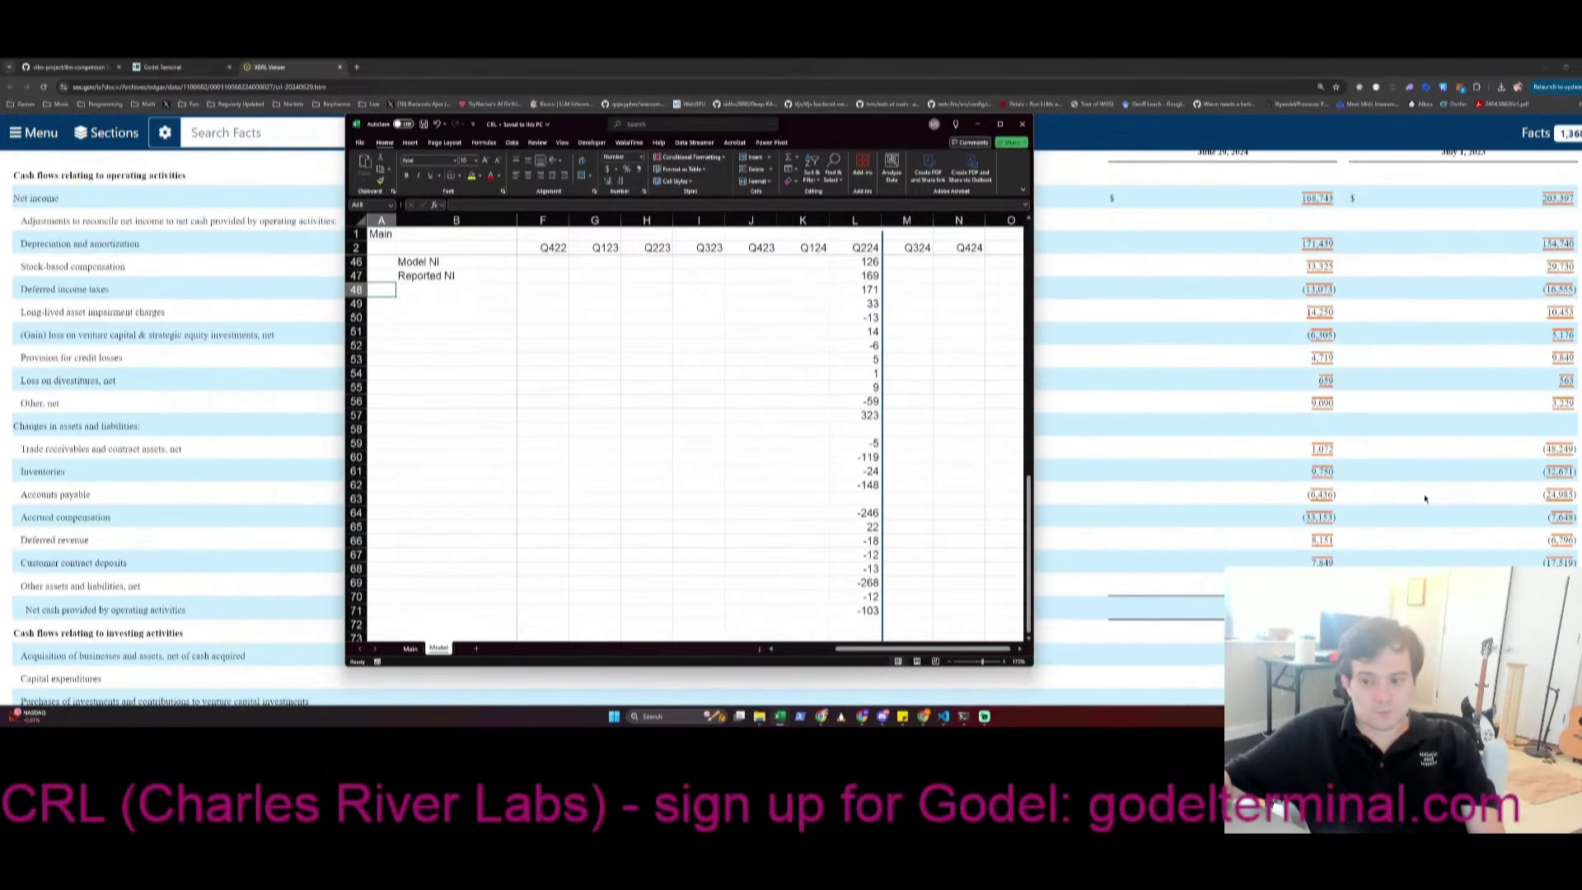
pyautogui.press('Right')
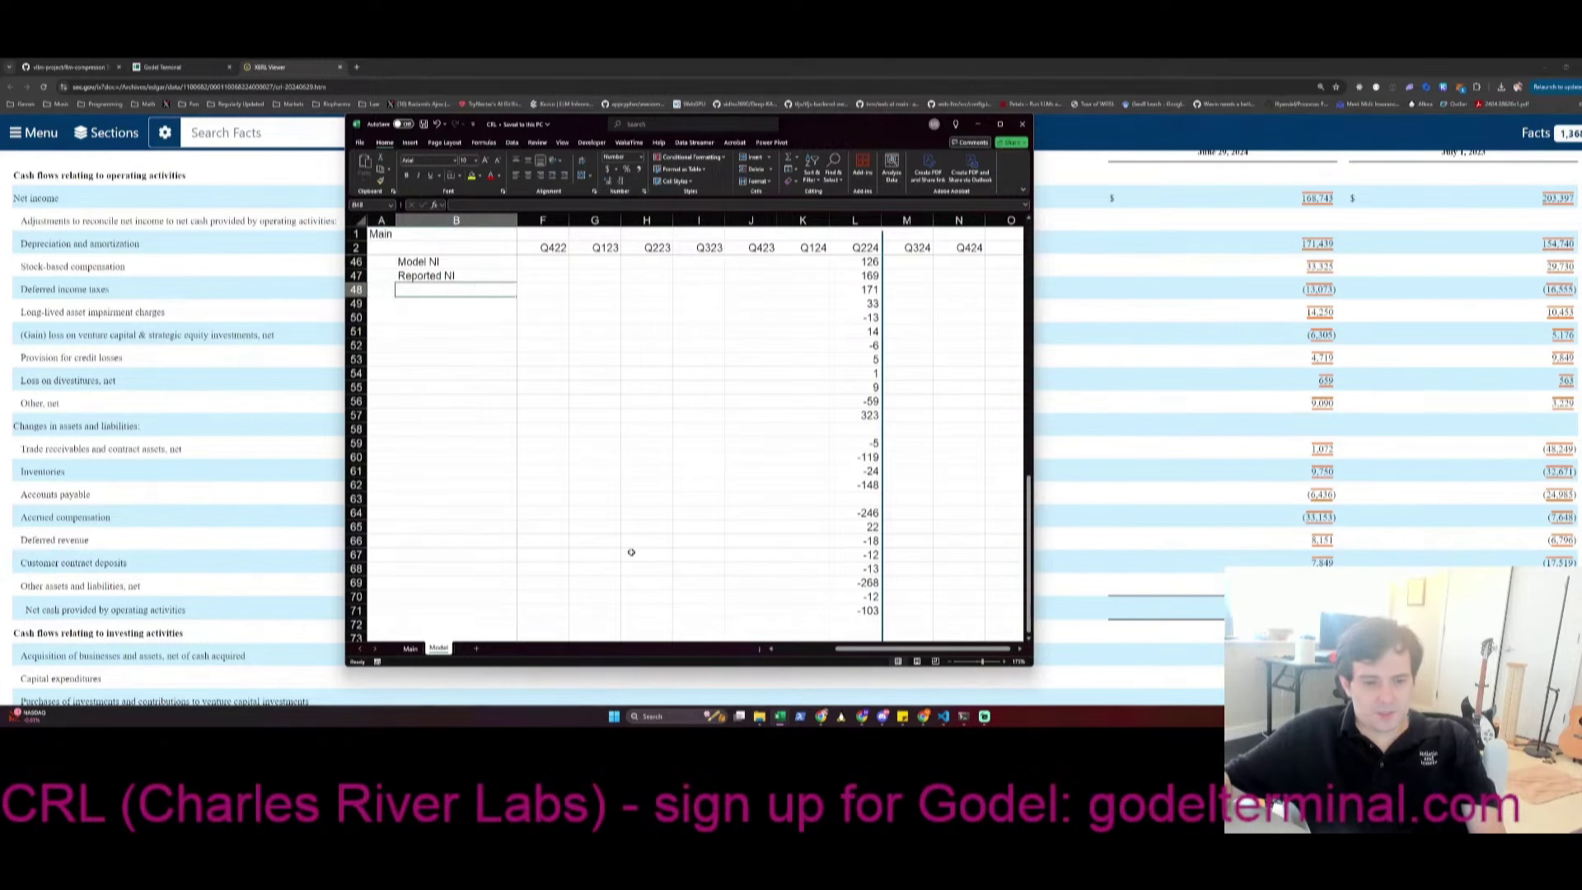
pyautogui.scroll(1, 1186, 542)
pyautogui.scroll(-1, 1187, 542)
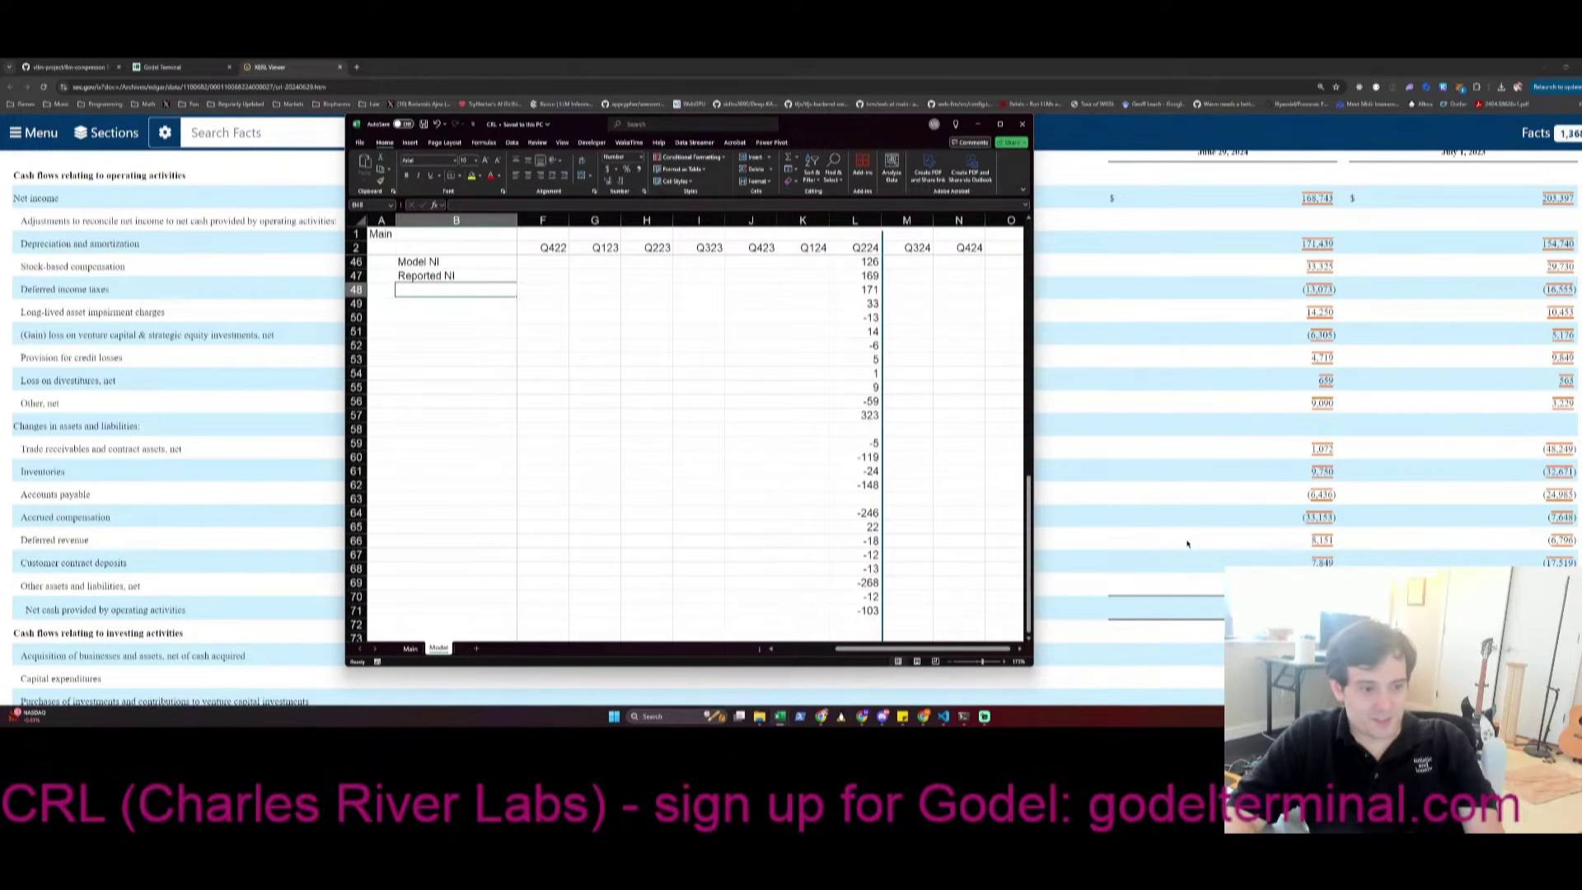
pyautogui.write('D&A')
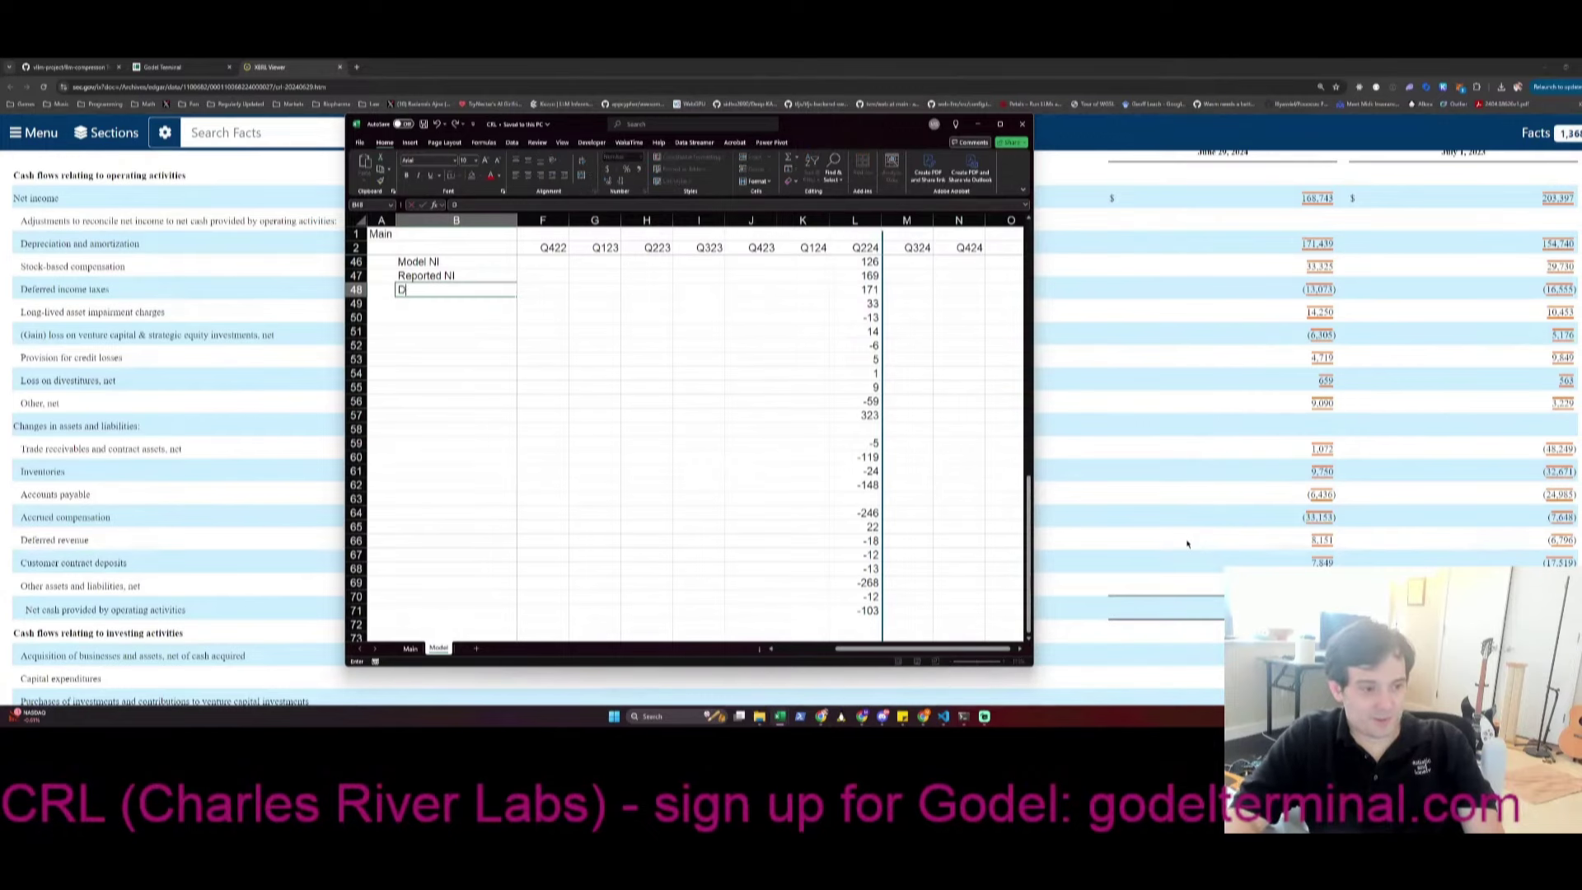
pyautogui.press('Return')
pyautogui.press('Left')
pyautogui.write('SBC')
pyautogui.press('Escape')
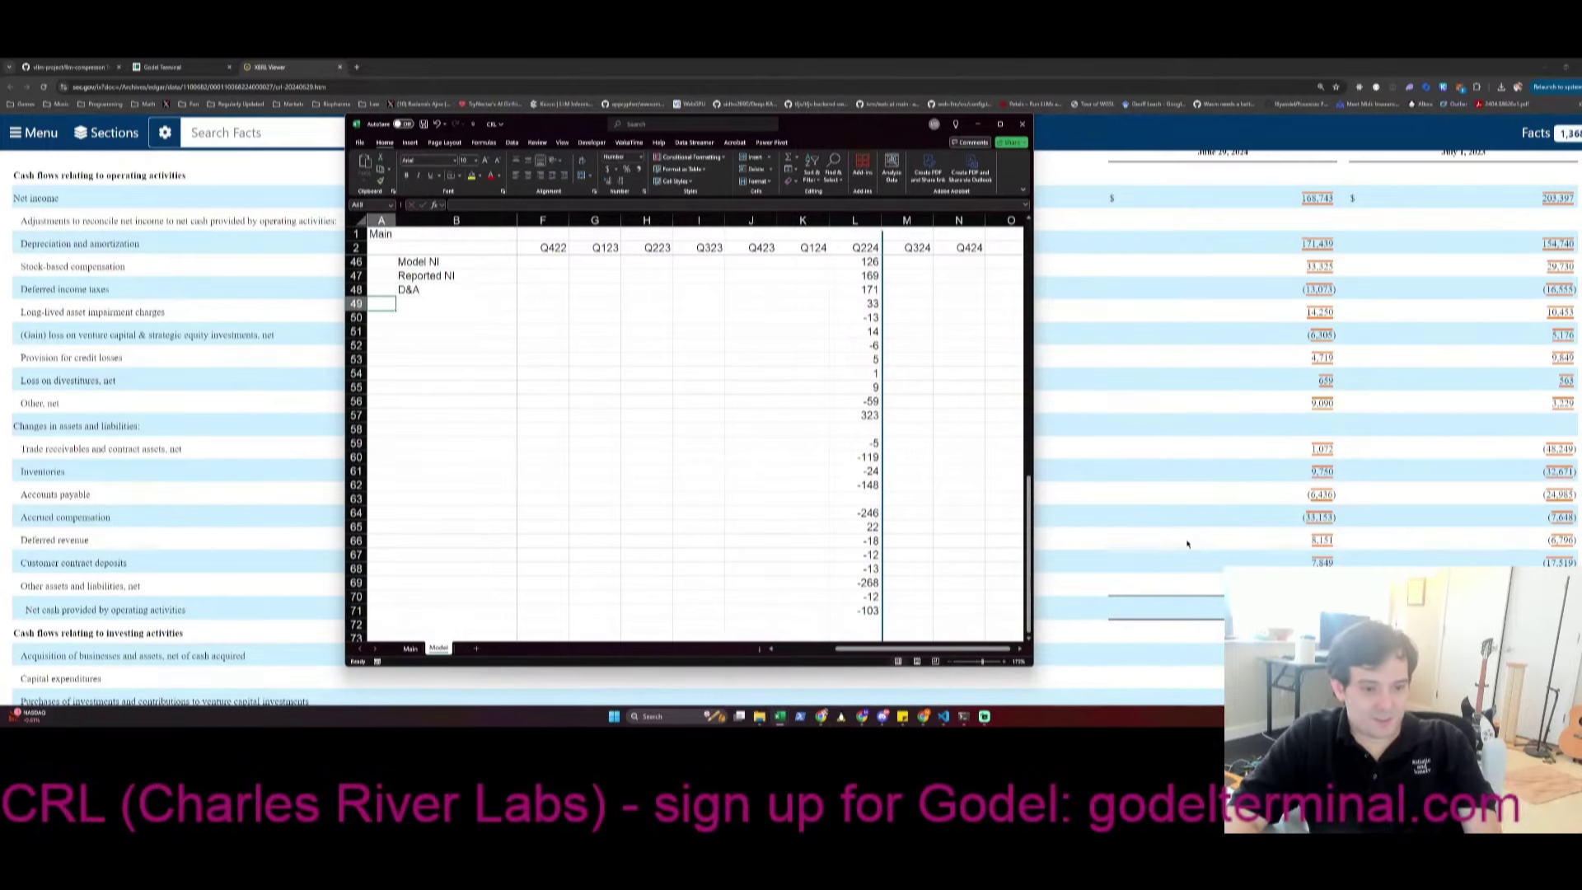
pyautogui.press('Tab')
pyautogui.write('SBC')
pyautogui.press('Return')
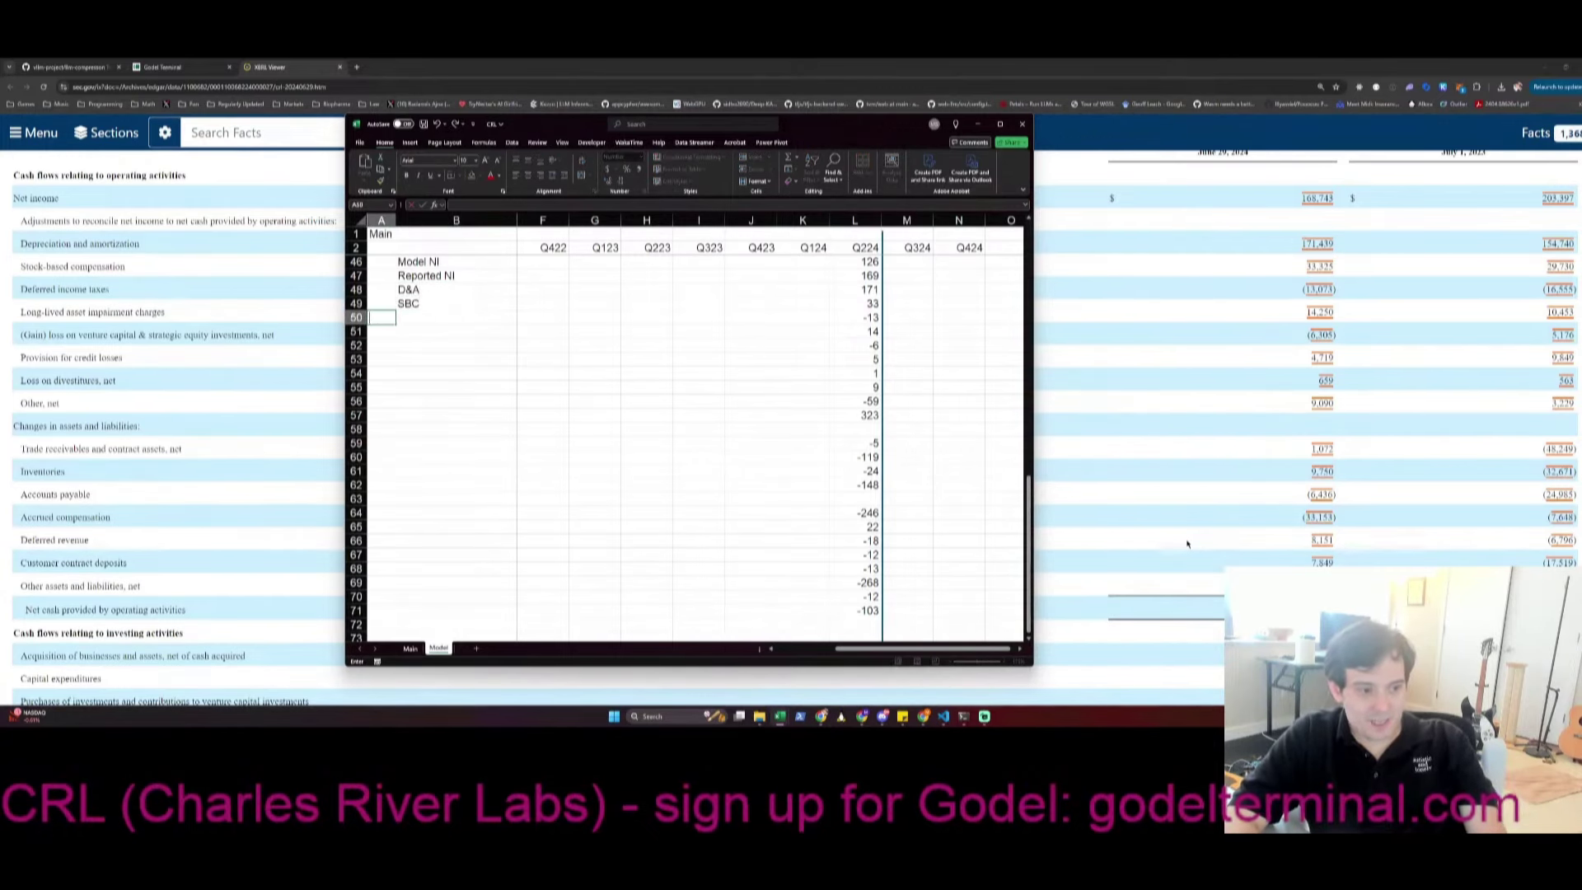
# Label the deferred income taxes row in B50 as DT and the asset impairment row in B51 as Impairments
pyautogui.press('Tab')
pyautogui.write('DT')
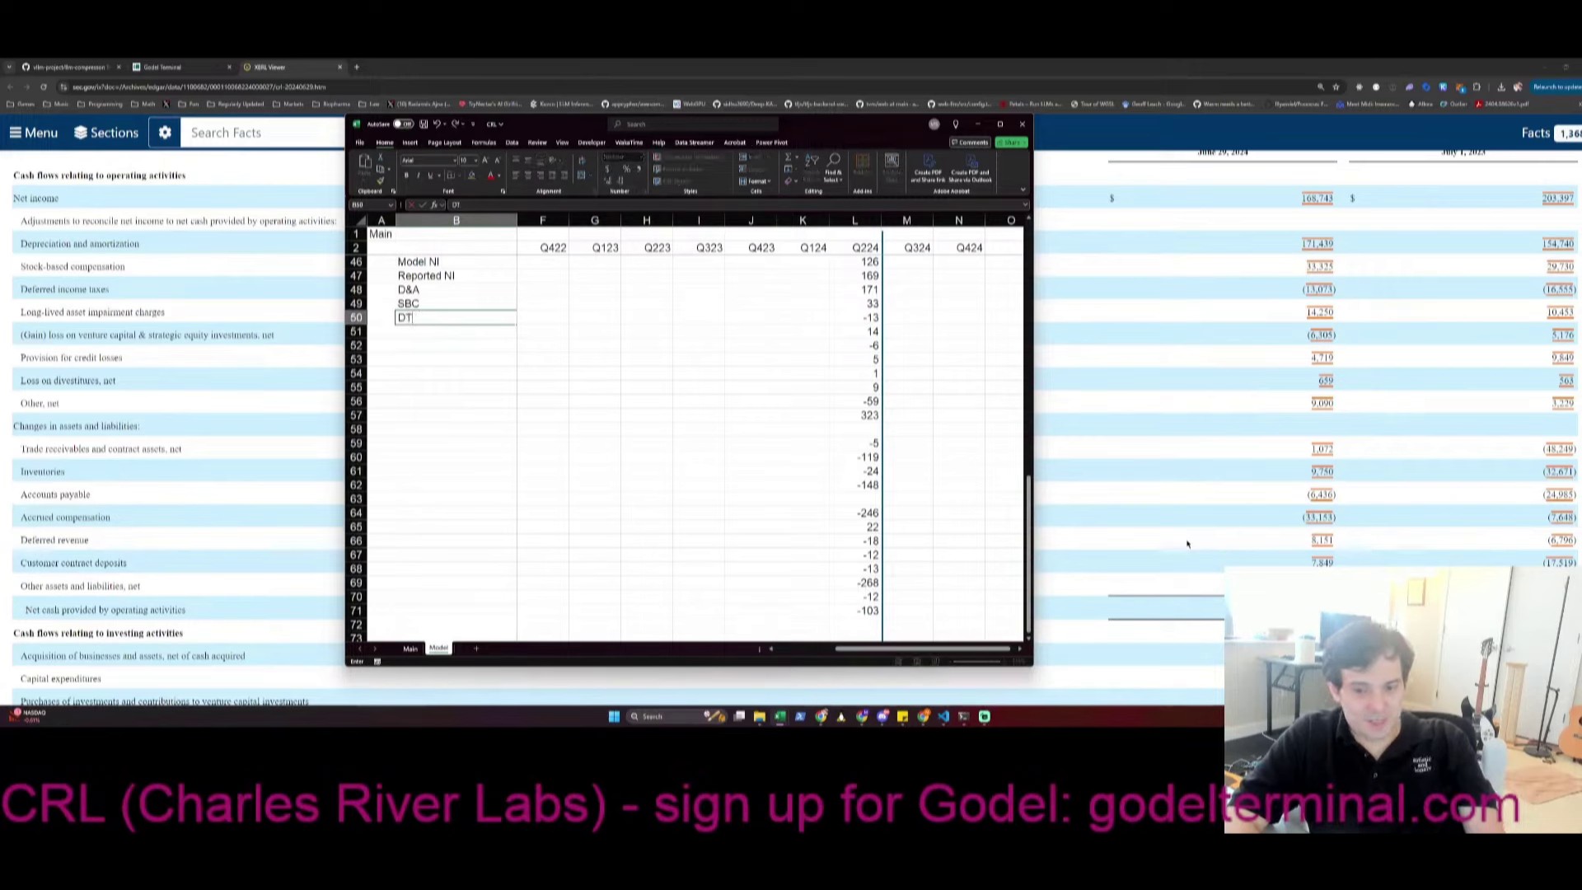
pyautogui.press('Return')
pyautogui.write('I')
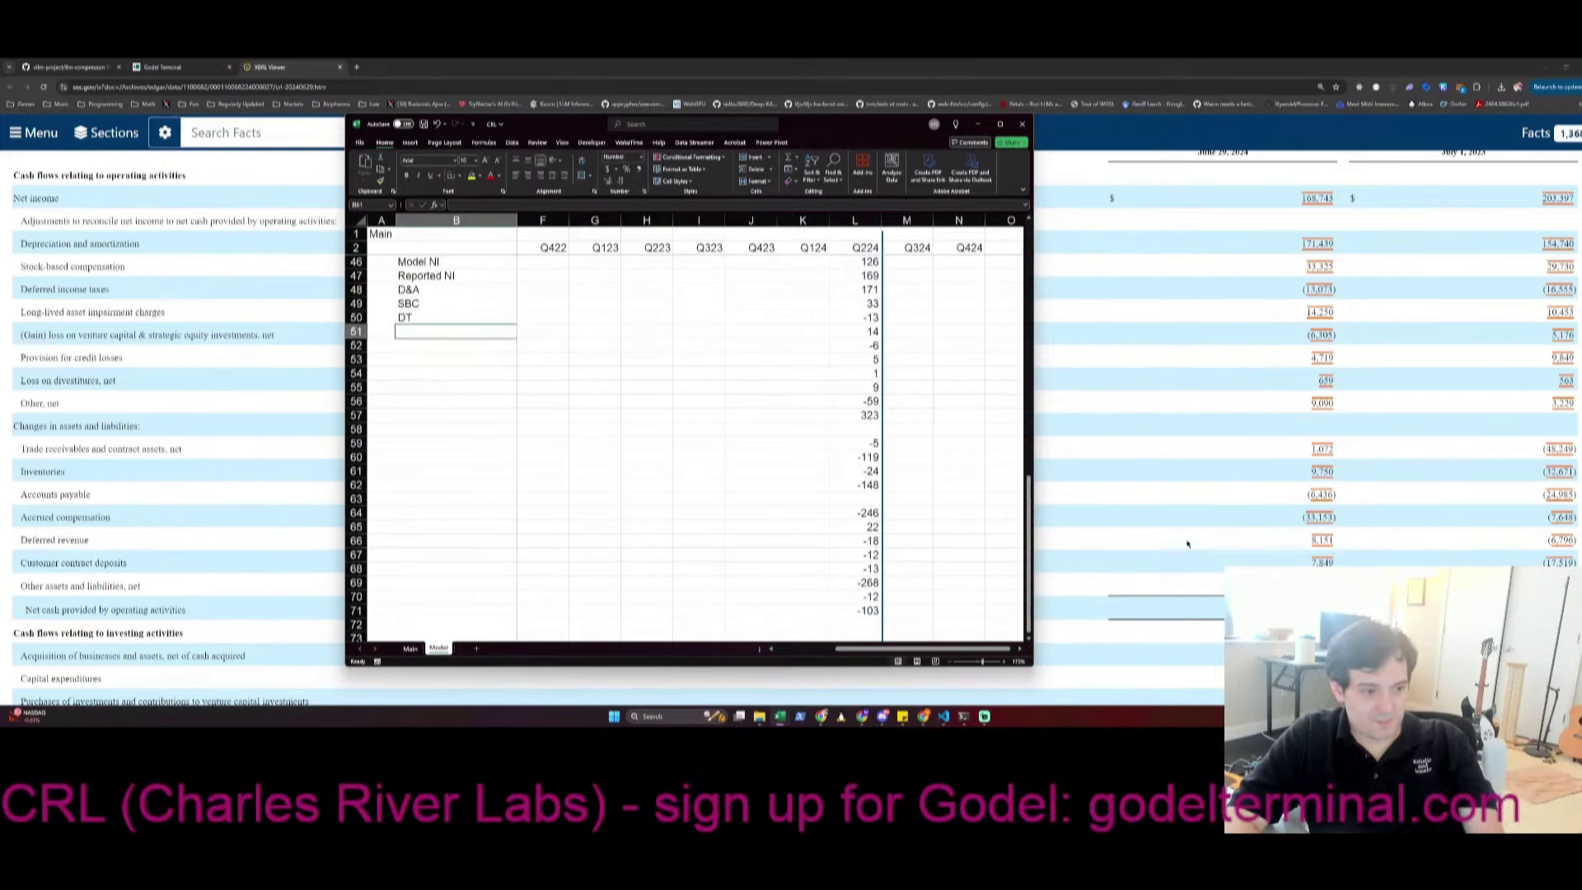
pyautogui.write('mpairments')
pyautogui.press('Return')
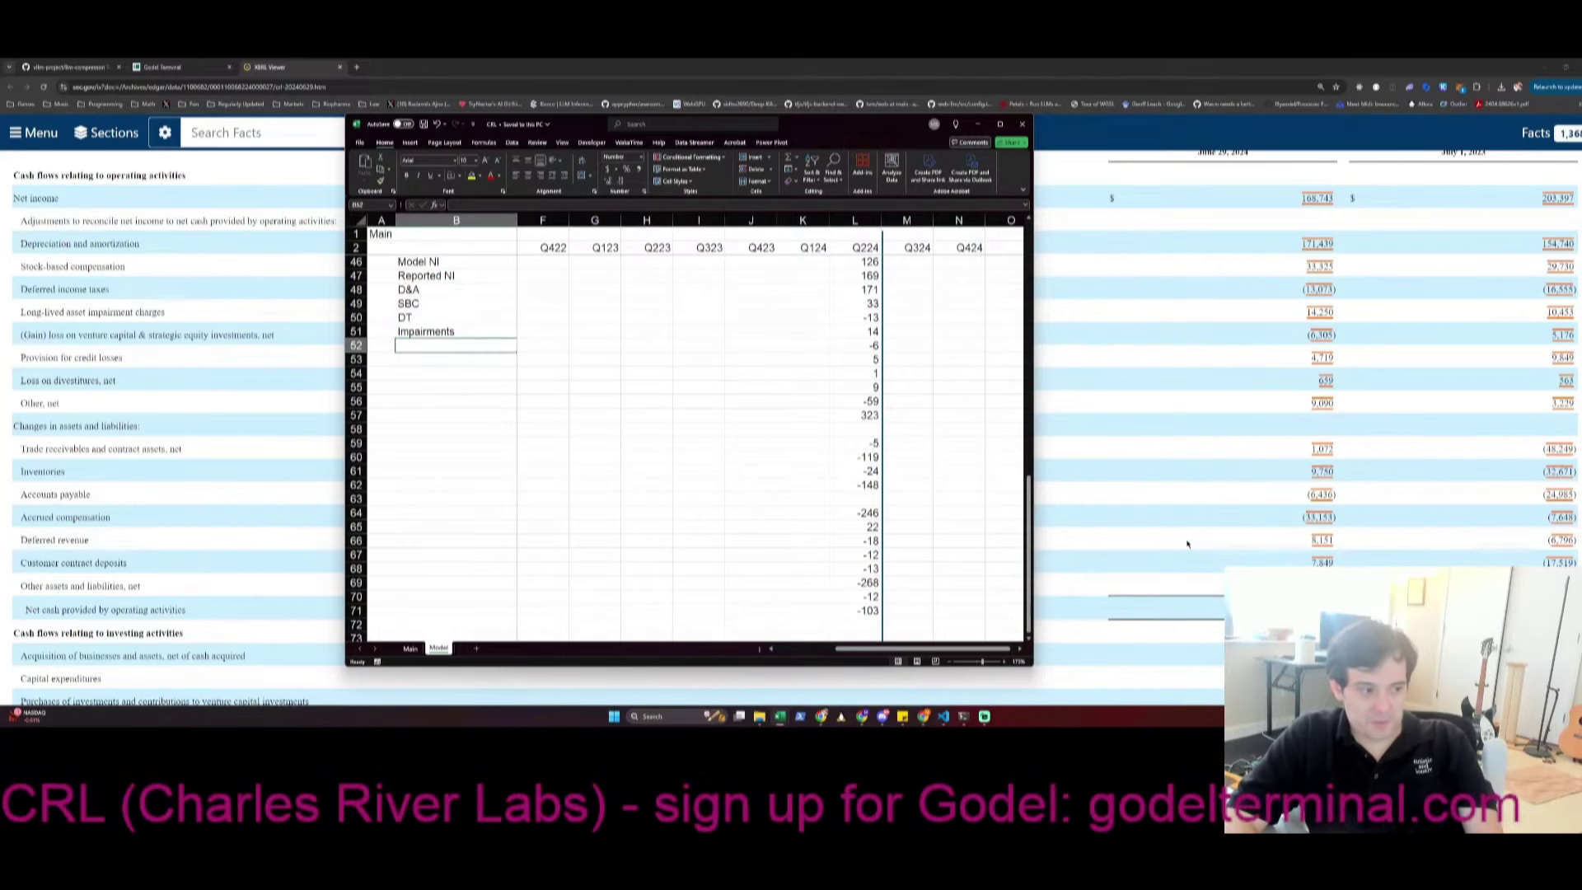
# Label rows 52 to 54 in column B as Investments, Credit Losses and Divestitures
pyautogui.write('Investme')
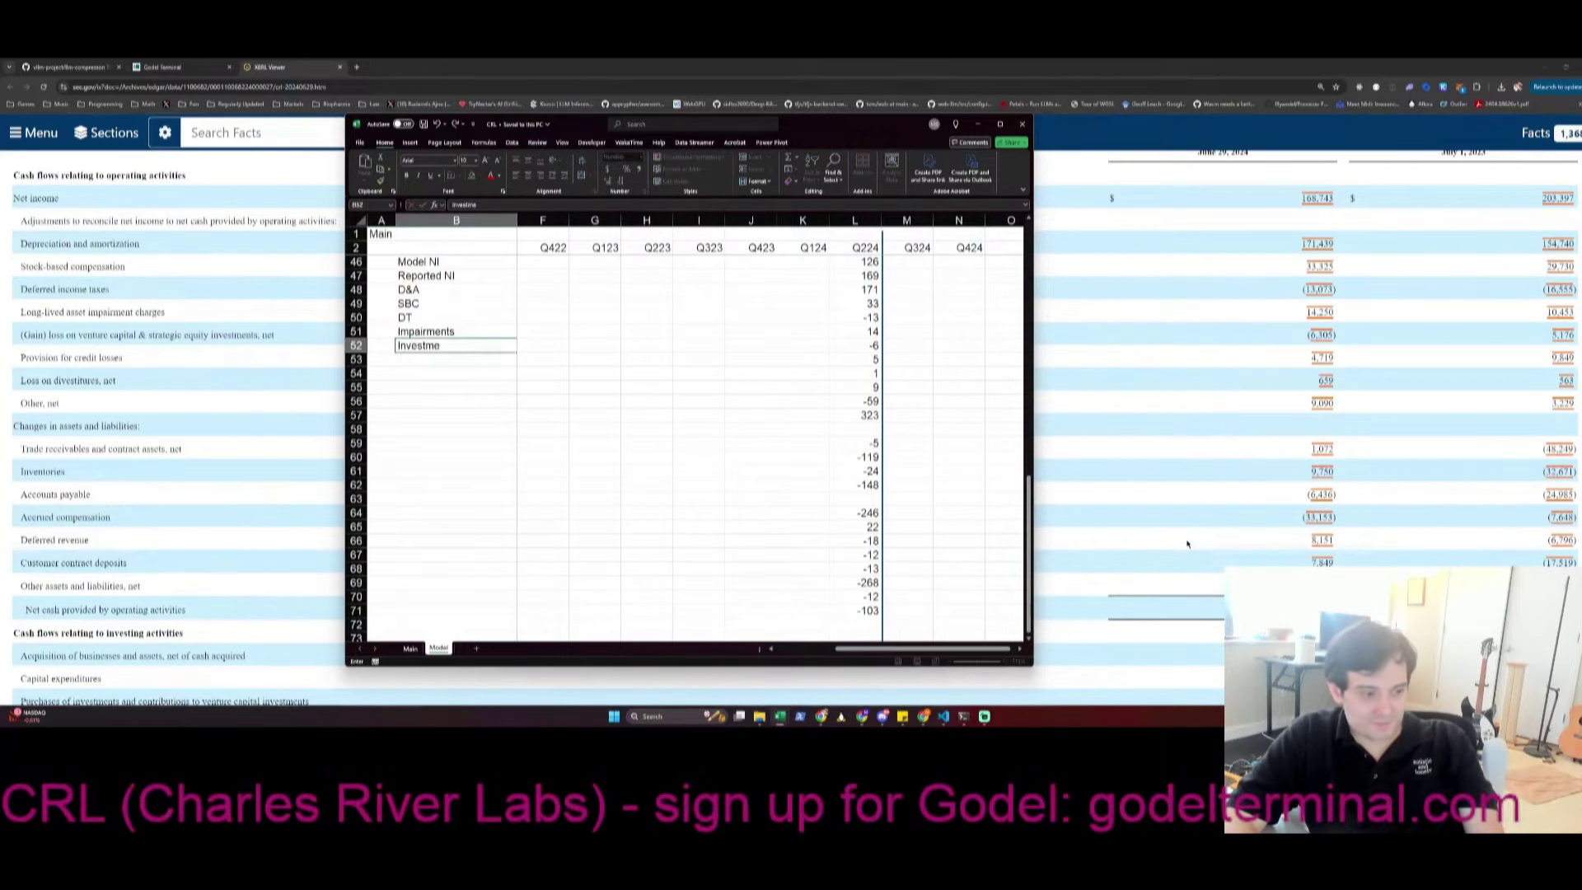
pyautogui.write('nts')
pyautogui.press('Return')
pyautogui.write('Cred')
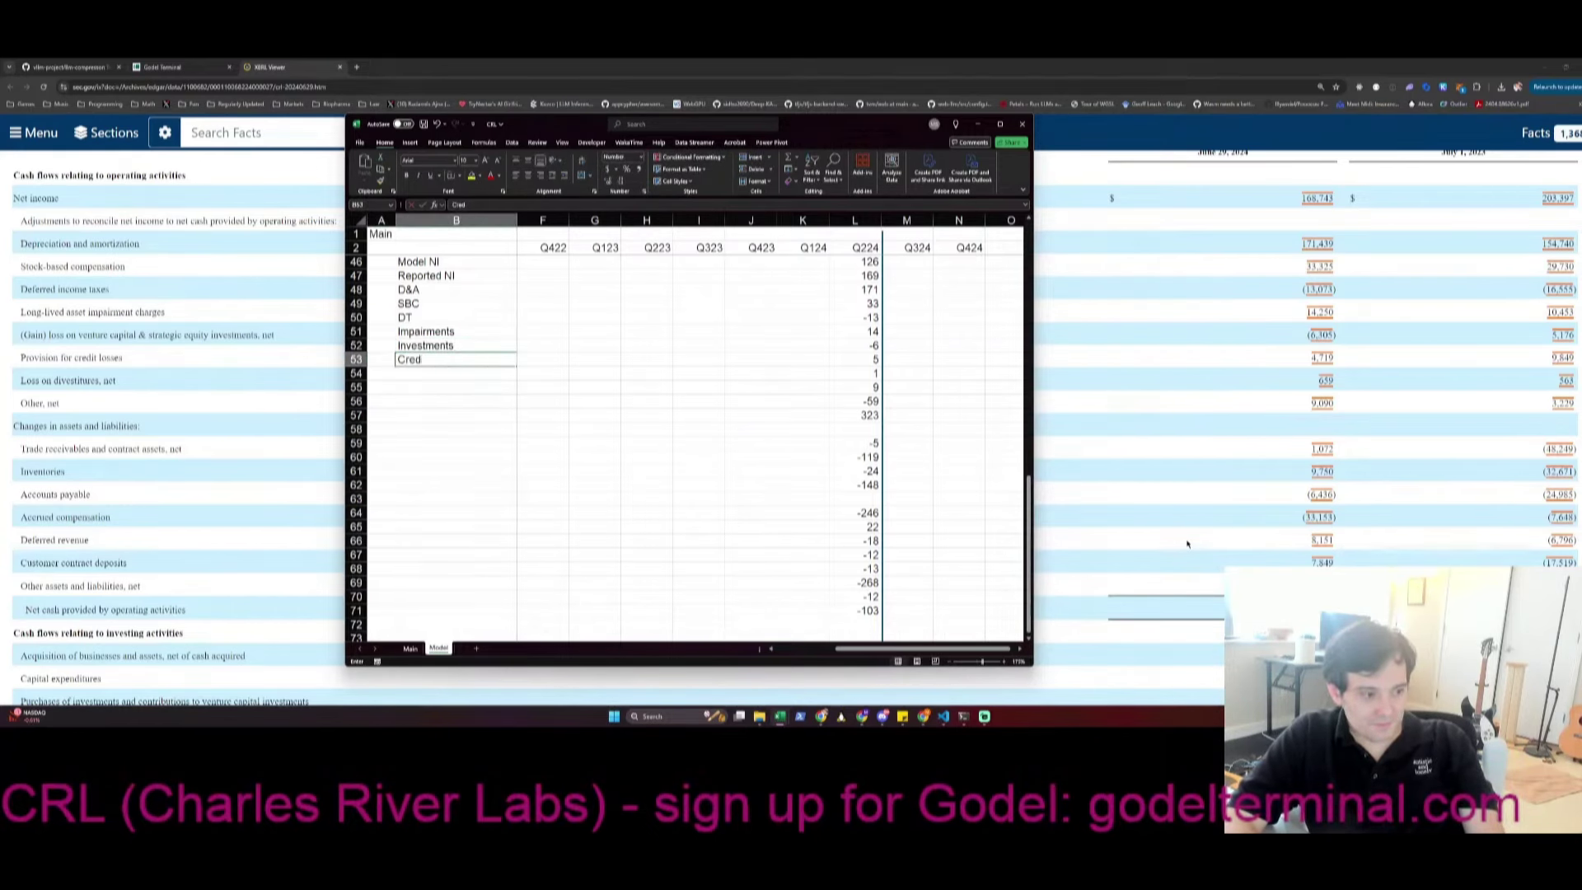
pyautogui.write('it Losses')
pyautogui.press('Return')
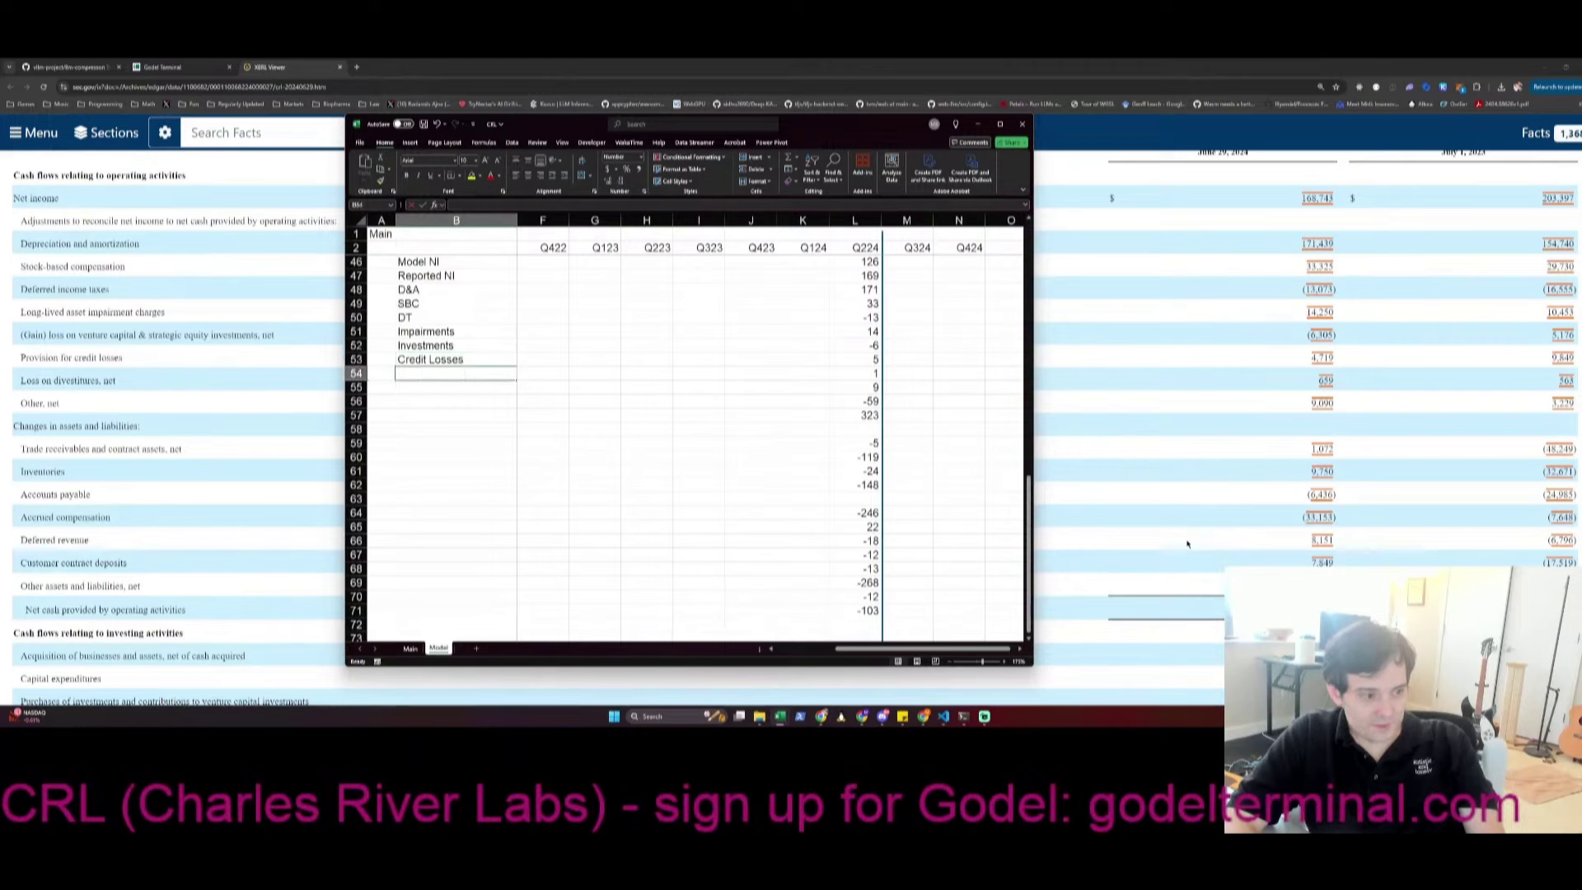
pyautogui.write('Divestitures')
pyautogui.press('Return')
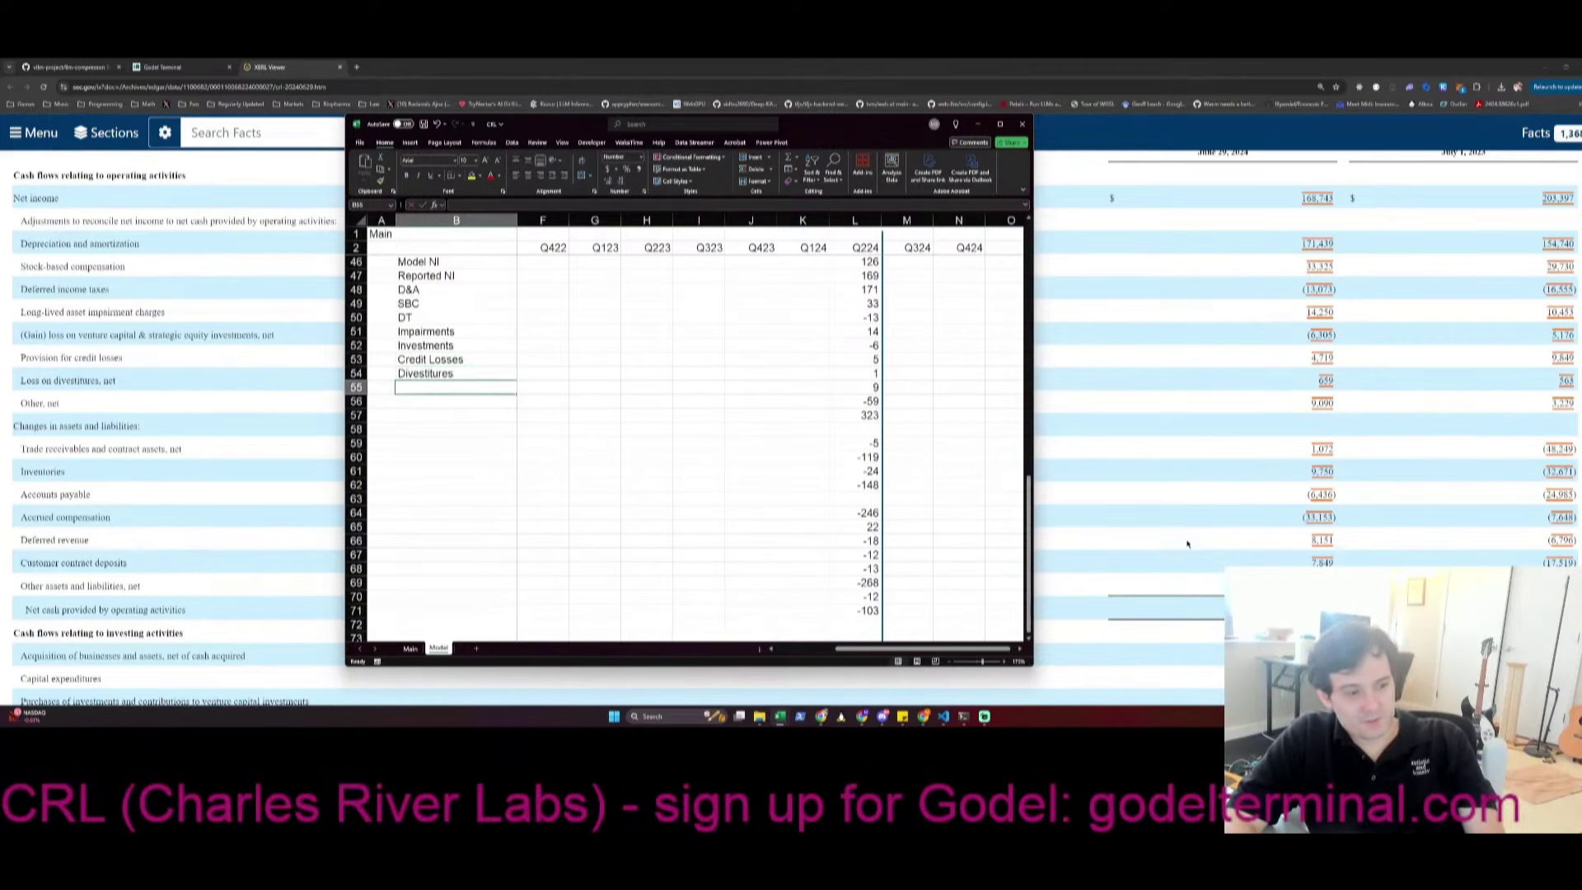
# Label rows 55 to 57 in column B as Other, WC and CFFO
pyautogui.write('Other')
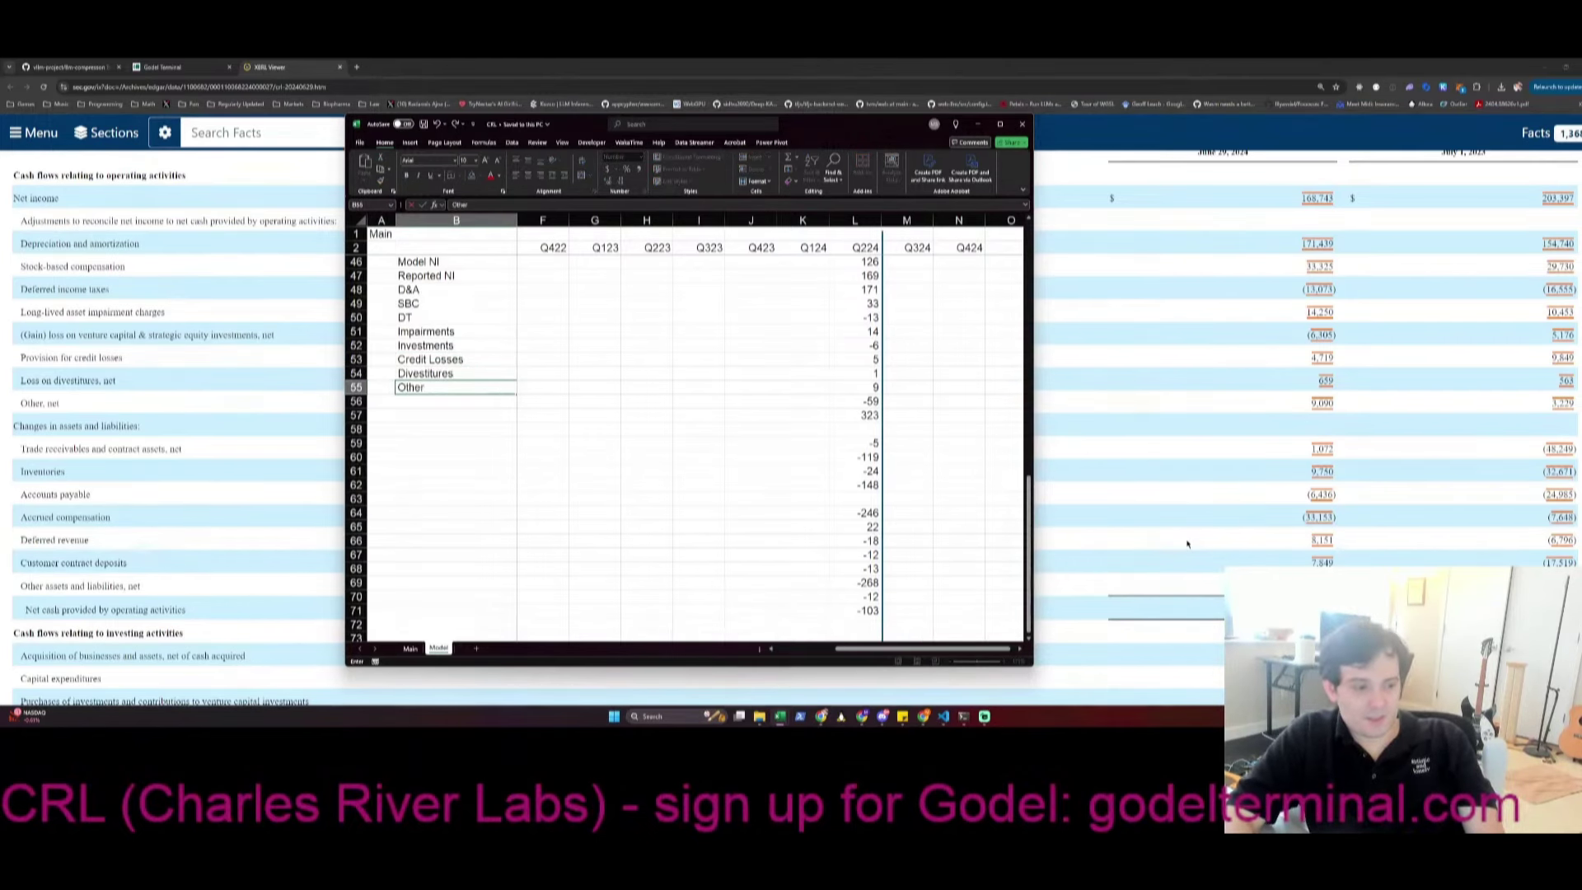
pyautogui.press('Tab')
pyautogui.hotkey('ctrl', 'Right')
pyautogui.press('Down')
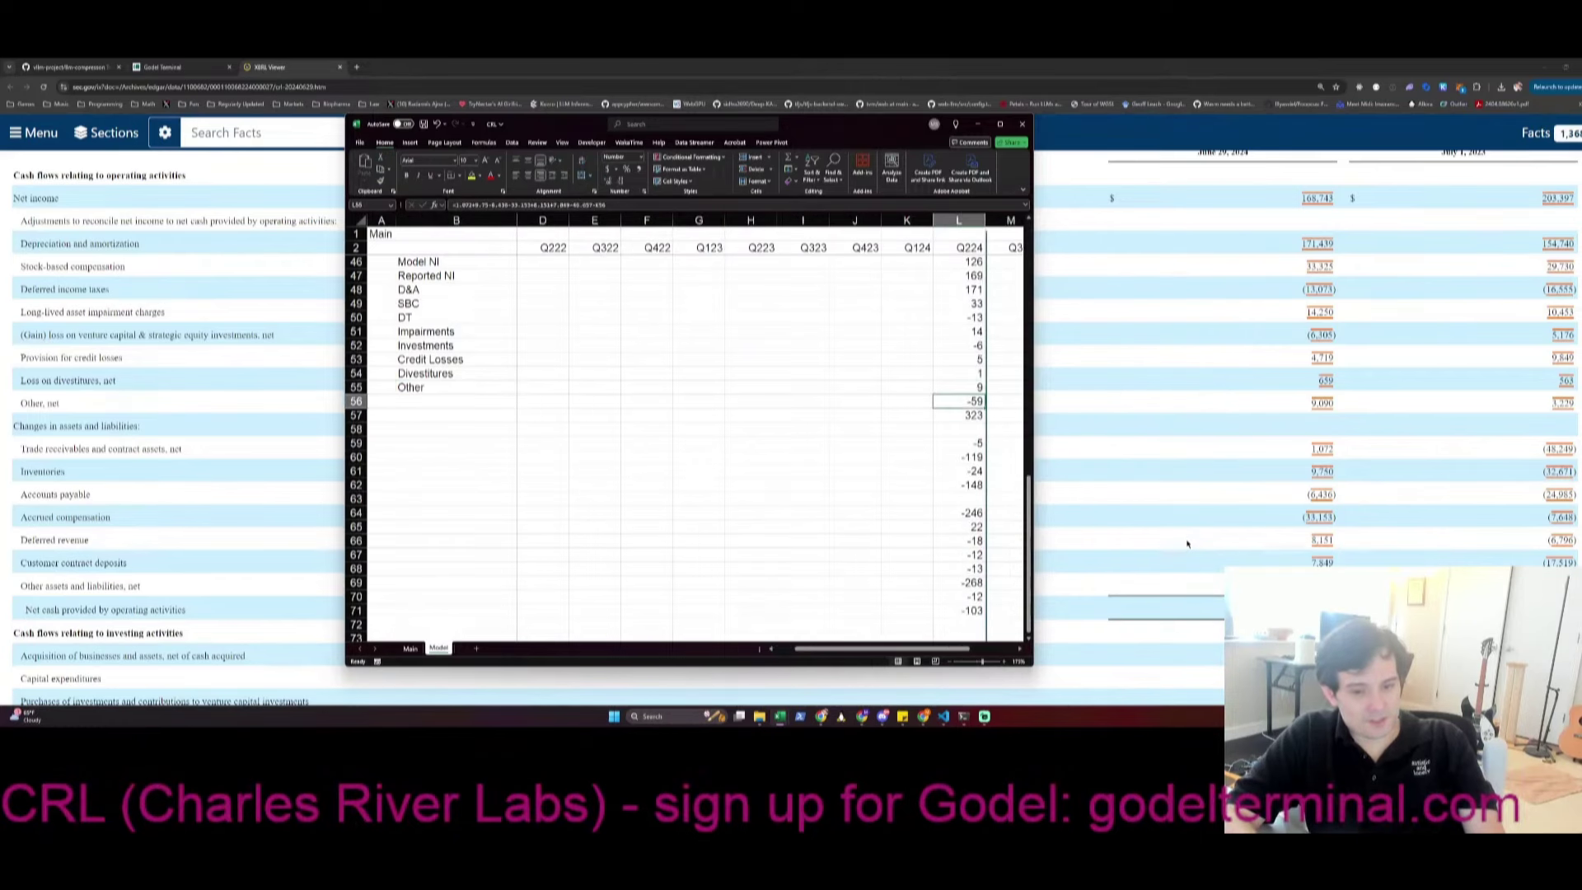
pyautogui.hotkey('ctrl', 'Left')
pyautogui.press('Right')
pyautogui.write('WC')
pyautogui.press('Return')
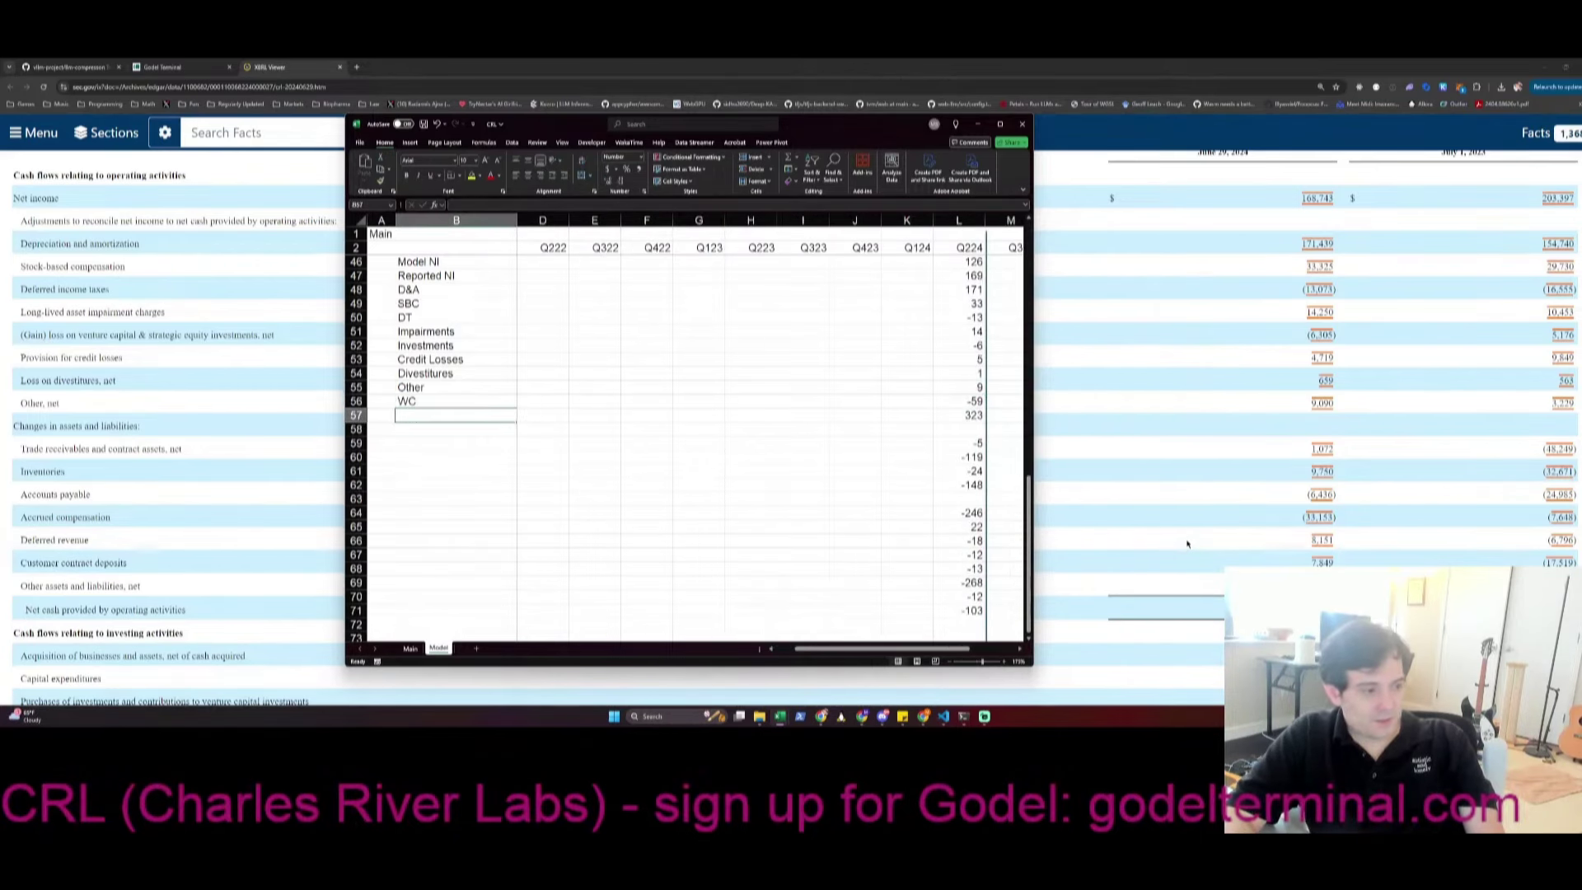
pyautogui.write('CFFO')
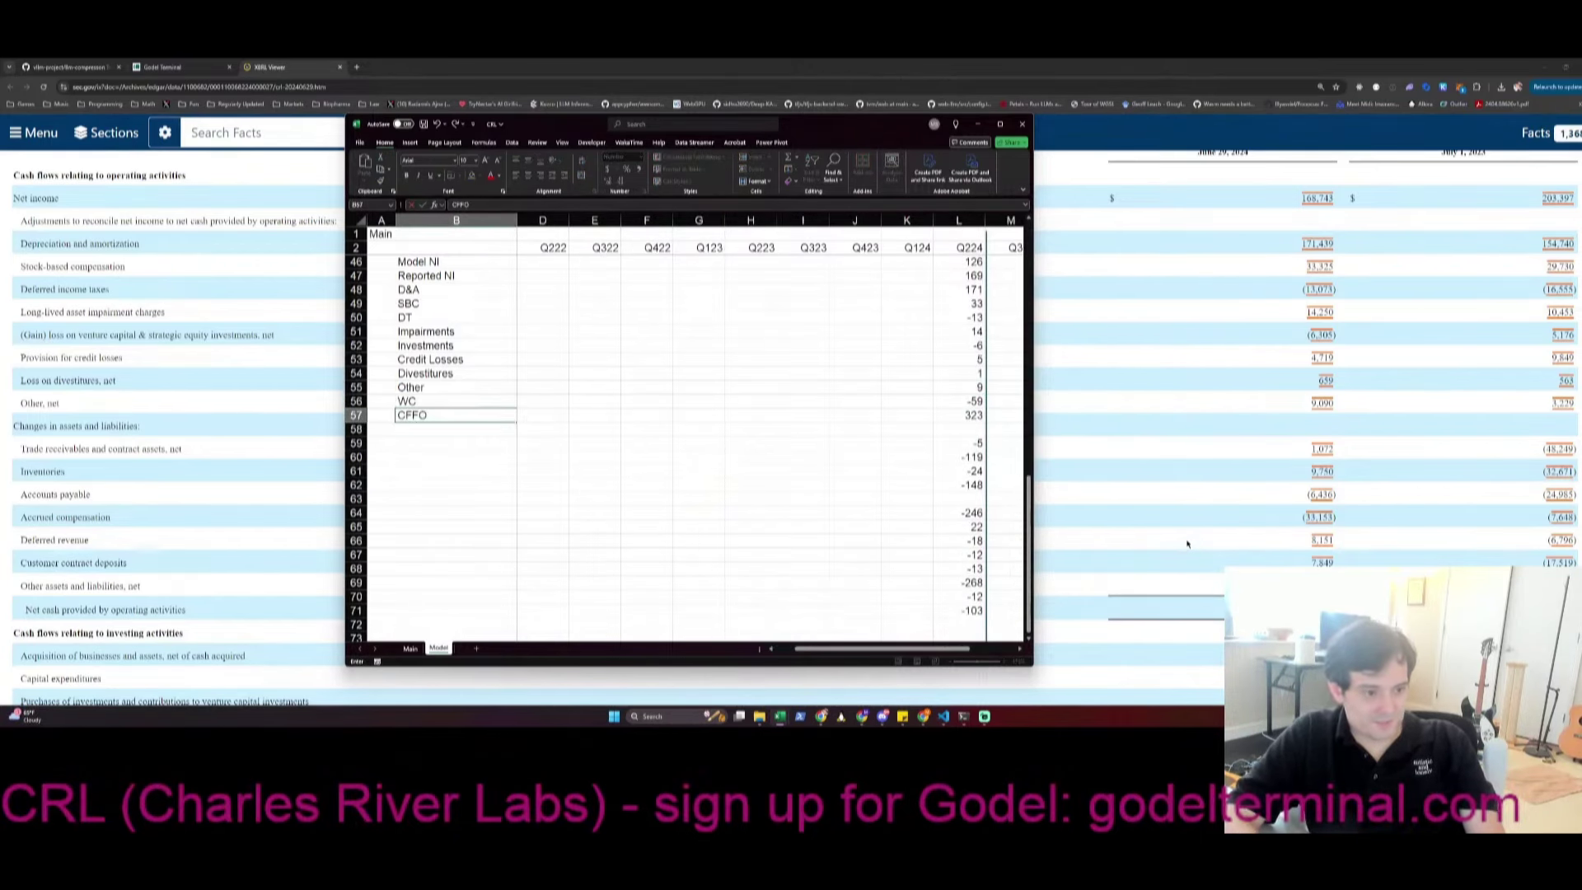
pyautogui.press('Tab')
# Review the Q224 operating cash flow figures in column L from reported net income down to CFFO
pyautogui.hotkey('ctrl', 'Right')
pyautogui.press('Right')
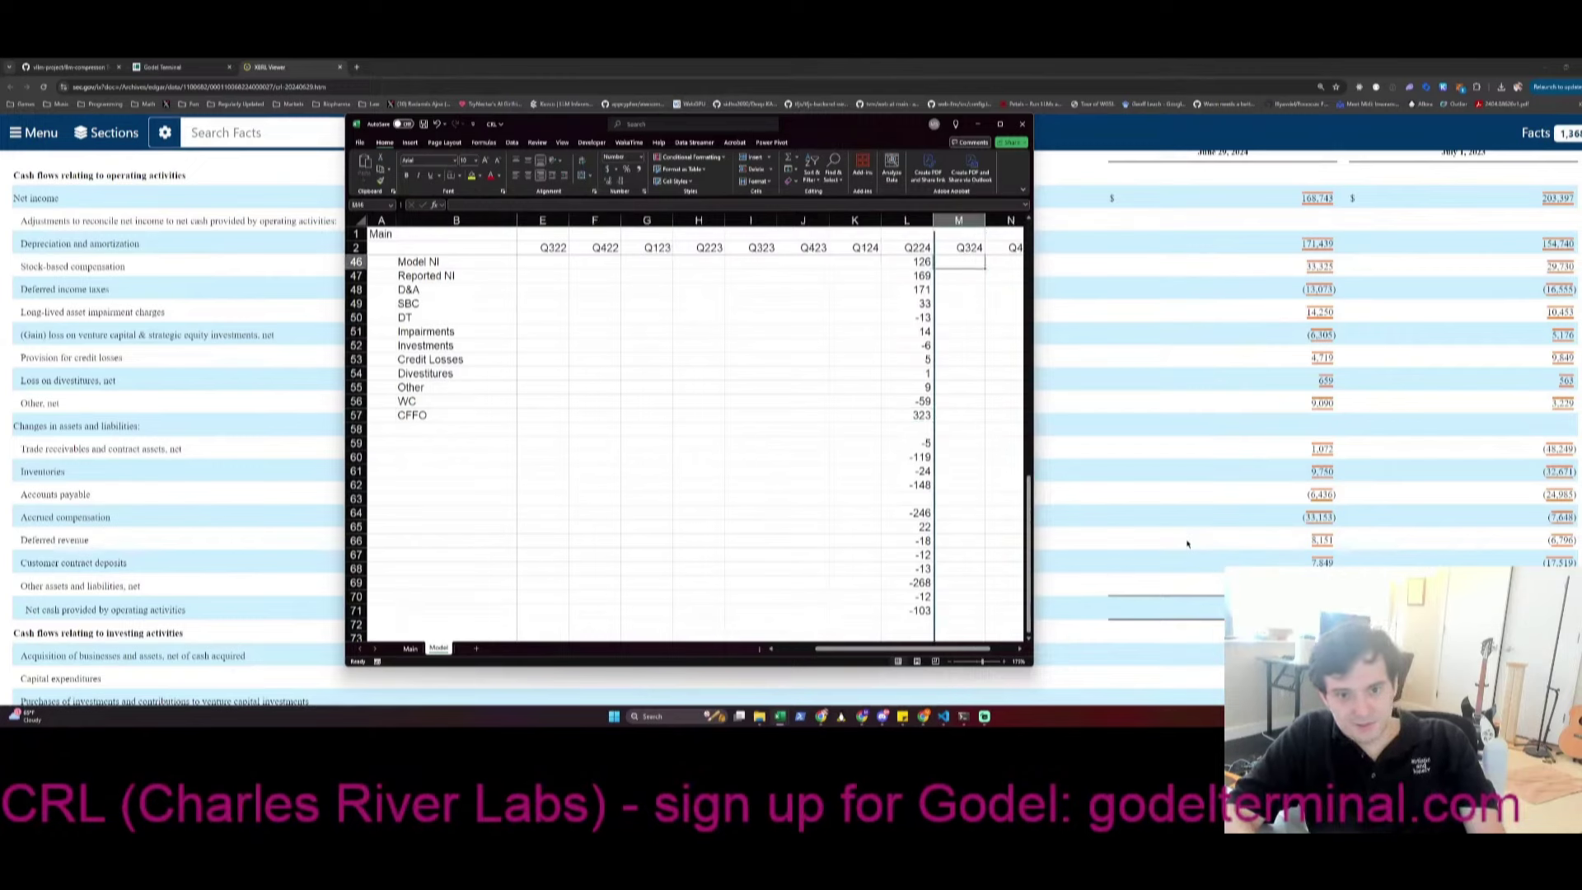
pyautogui.press('Left')
pyautogui.hotkey('ctrl', 'Up')
pyautogui.press('Up')
pyautogui.press('Down')
pyautogui.press('Down')
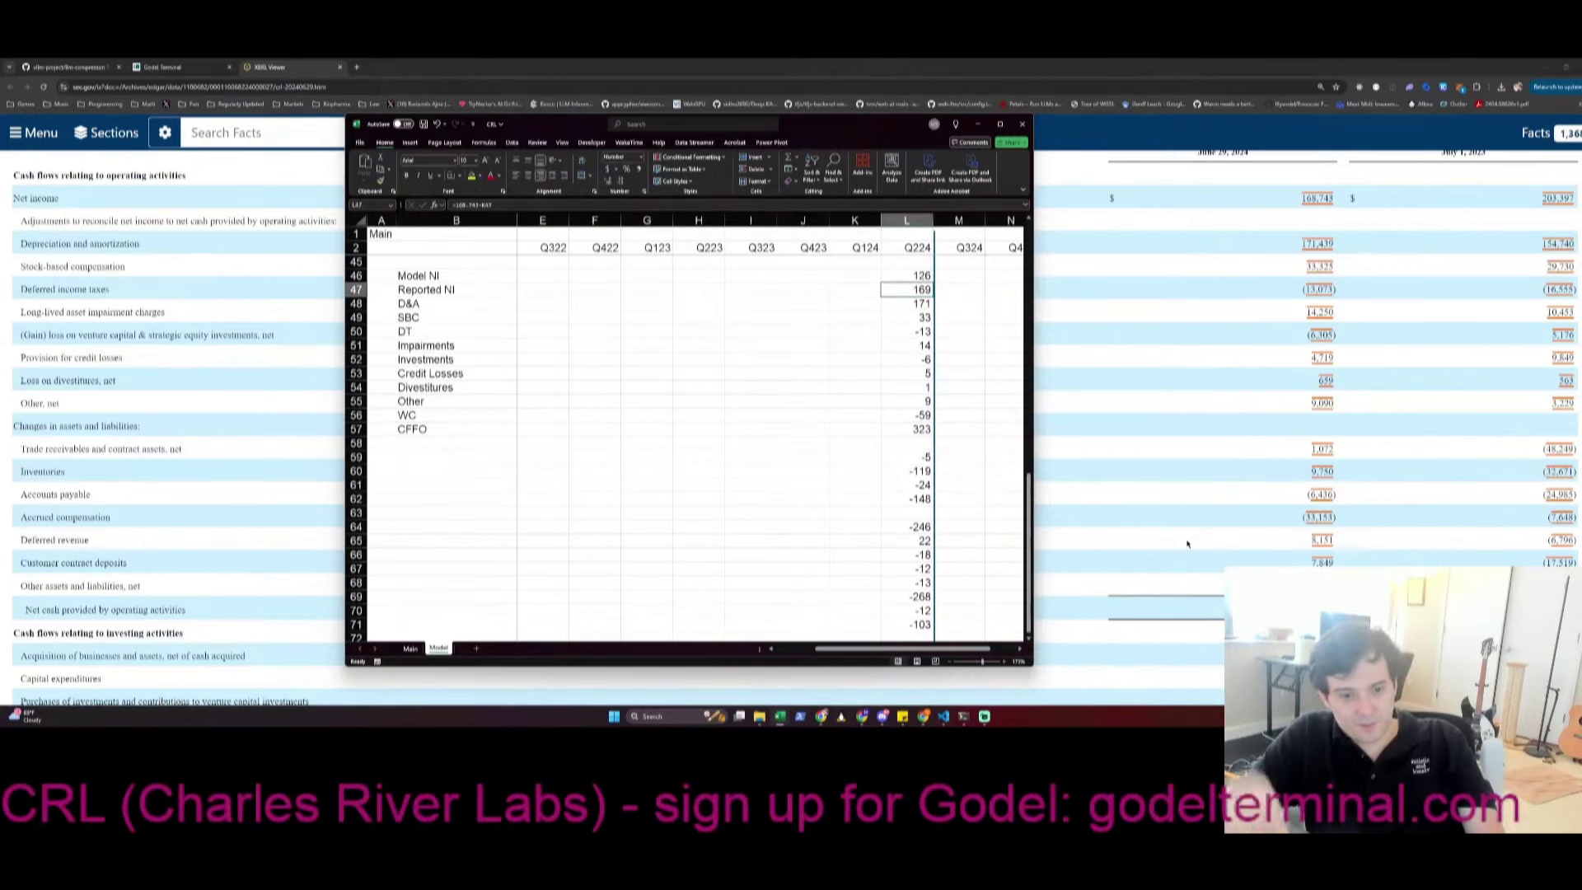
pyautogui.hotkey('ctrl', 'shift', 'Down')
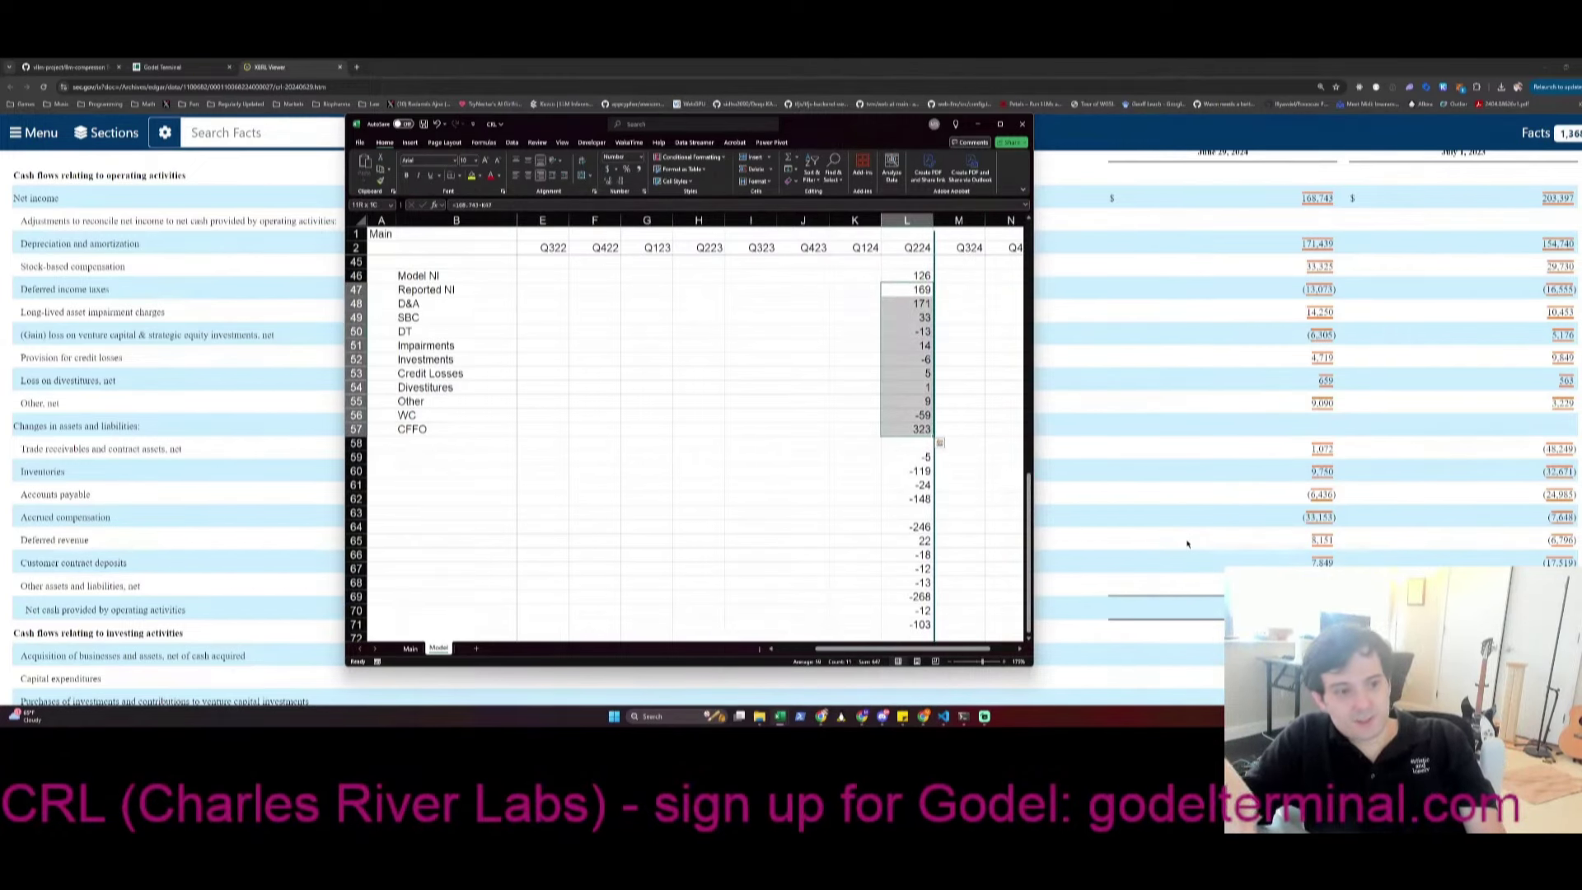
pyautogui.press('Left')
pyautogui.press('Left')
pyautogui.press('Left')
pyautogui.press('Left')
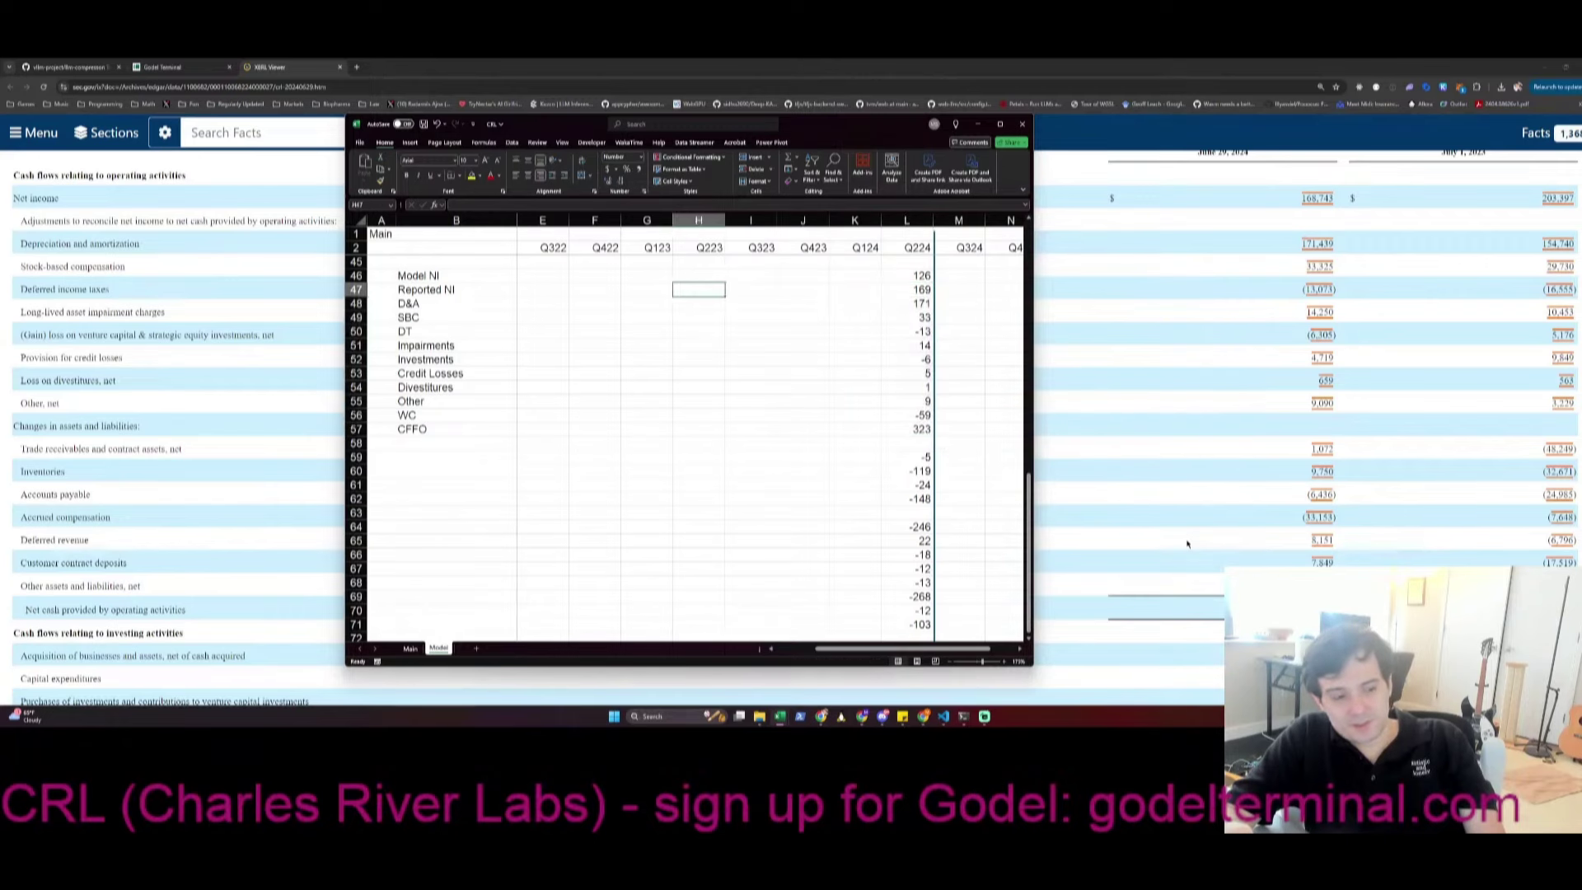
pyautogui.hotkey('ctrl', 'Left')
pyautogui.hotkey('ctrl', 'Down')
pyautogui.press('Down')
pyautogui.press('Down')
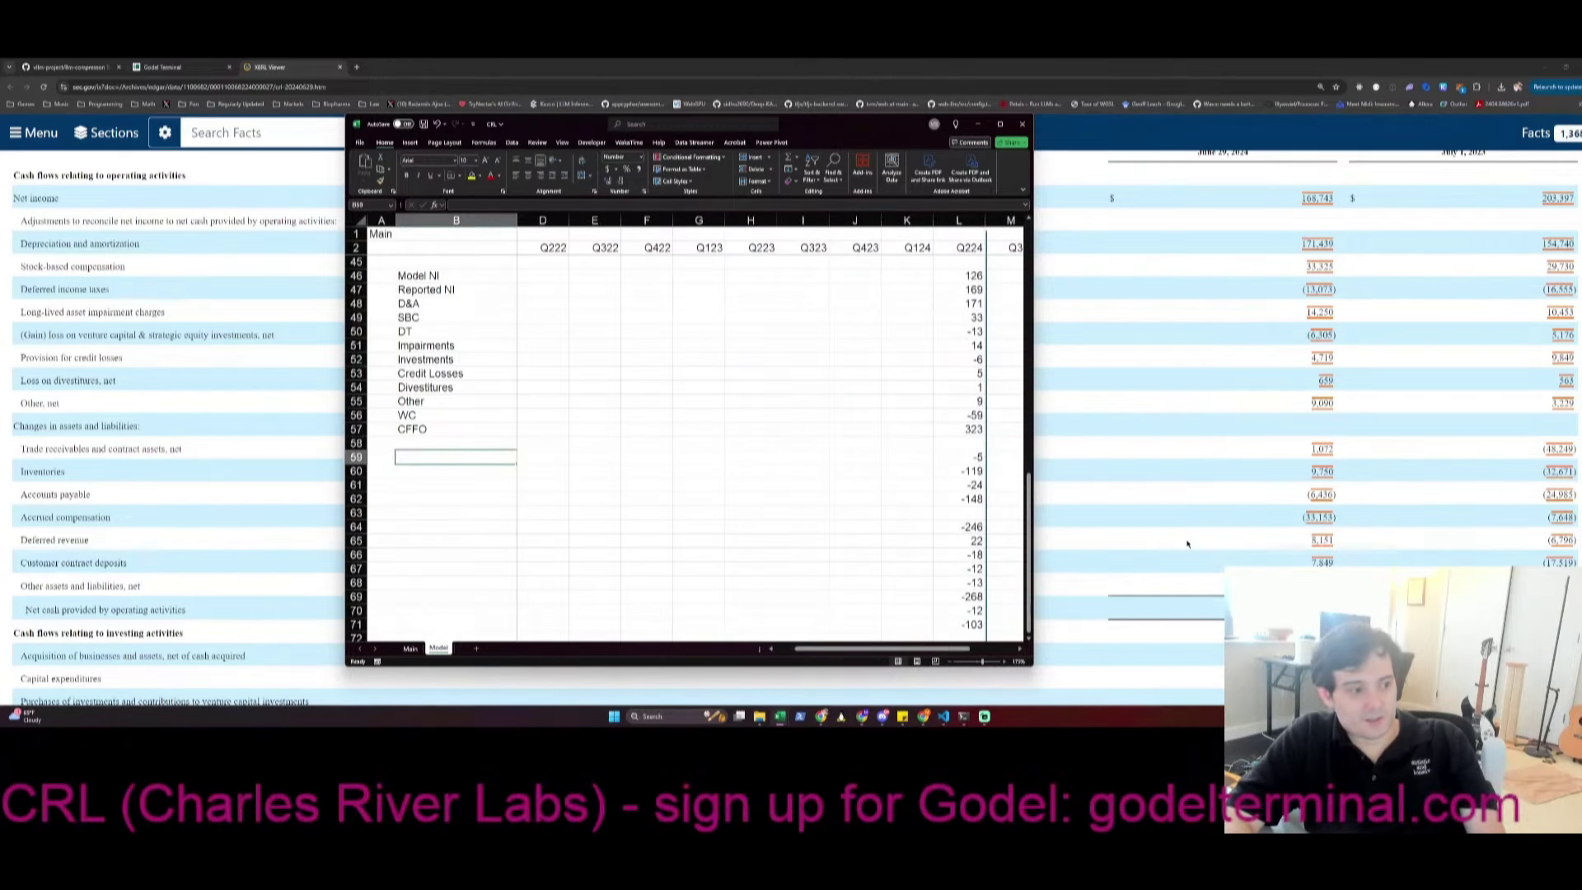
pyautogui.write('AP')
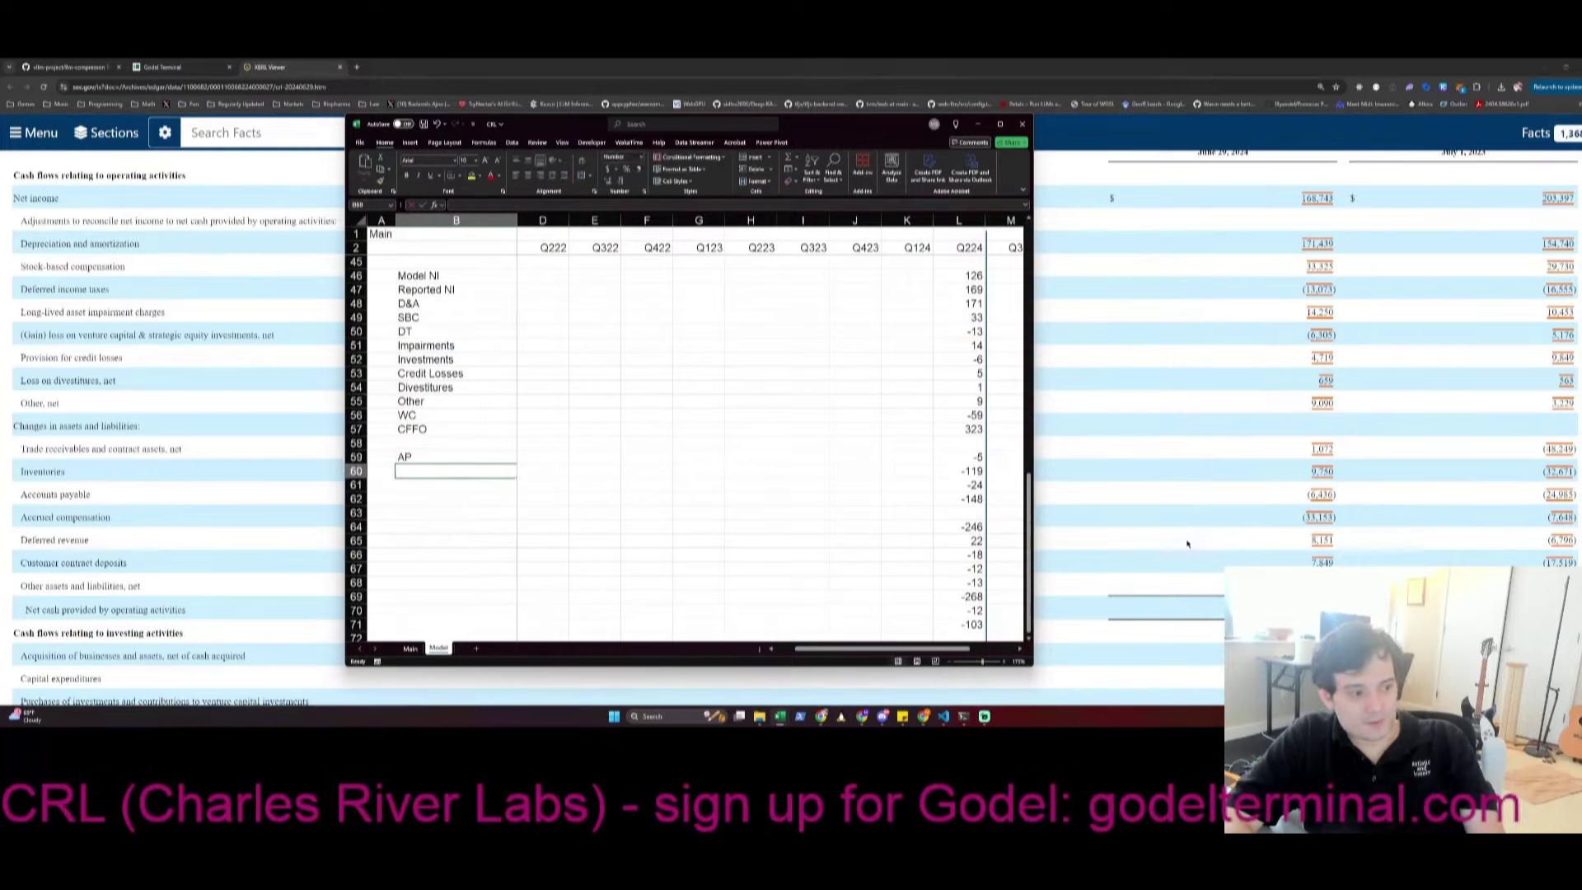
pyautogui.press('Up')
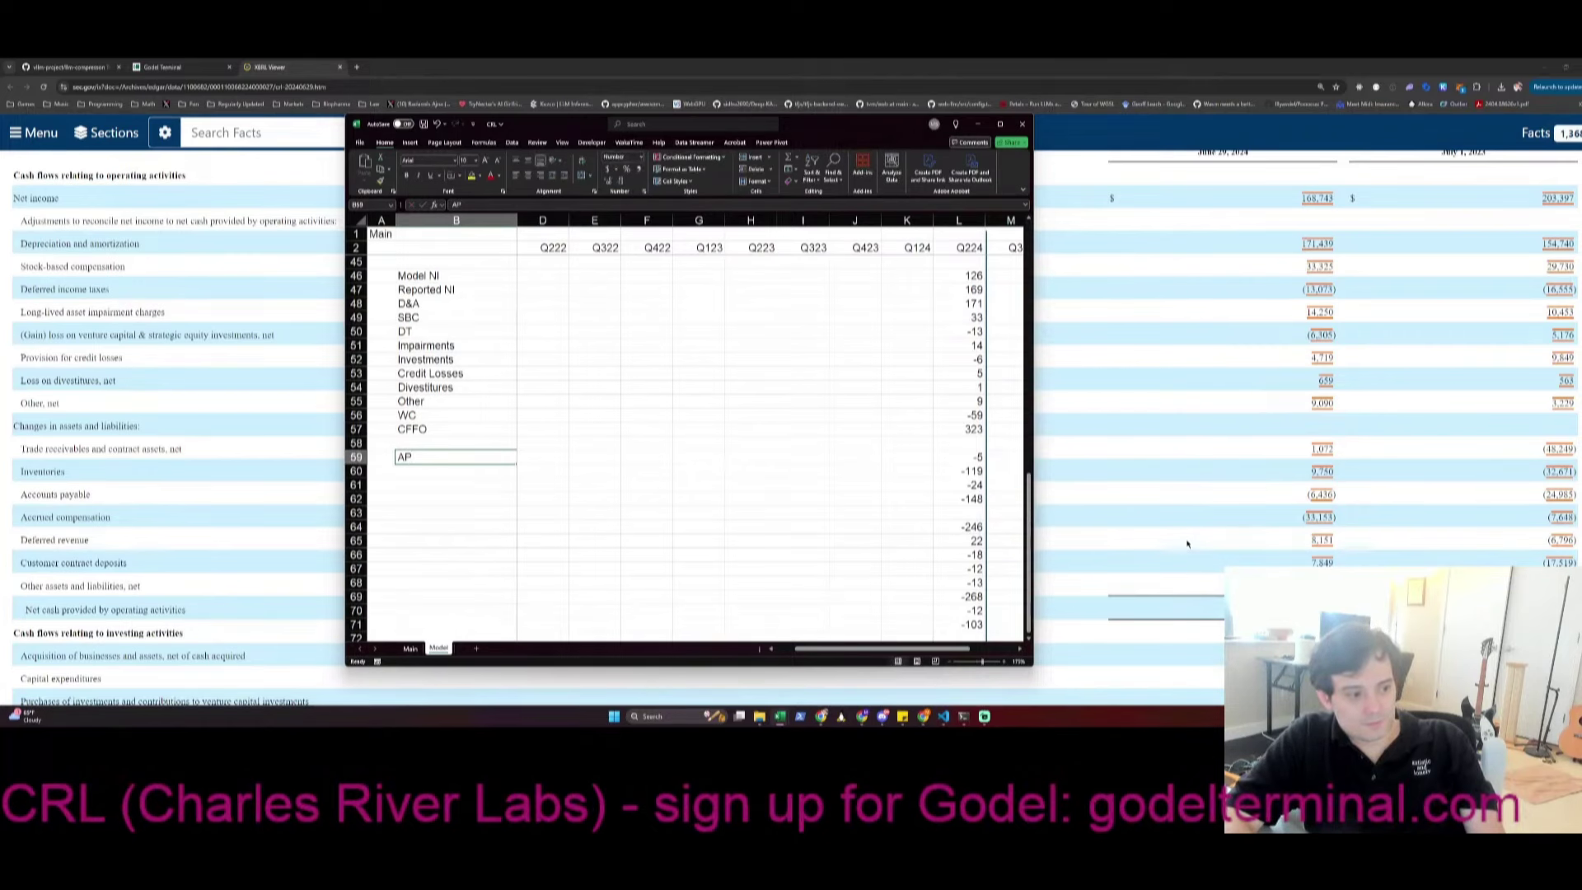
pyautogui.press('Return')
pyautogui.write('In')
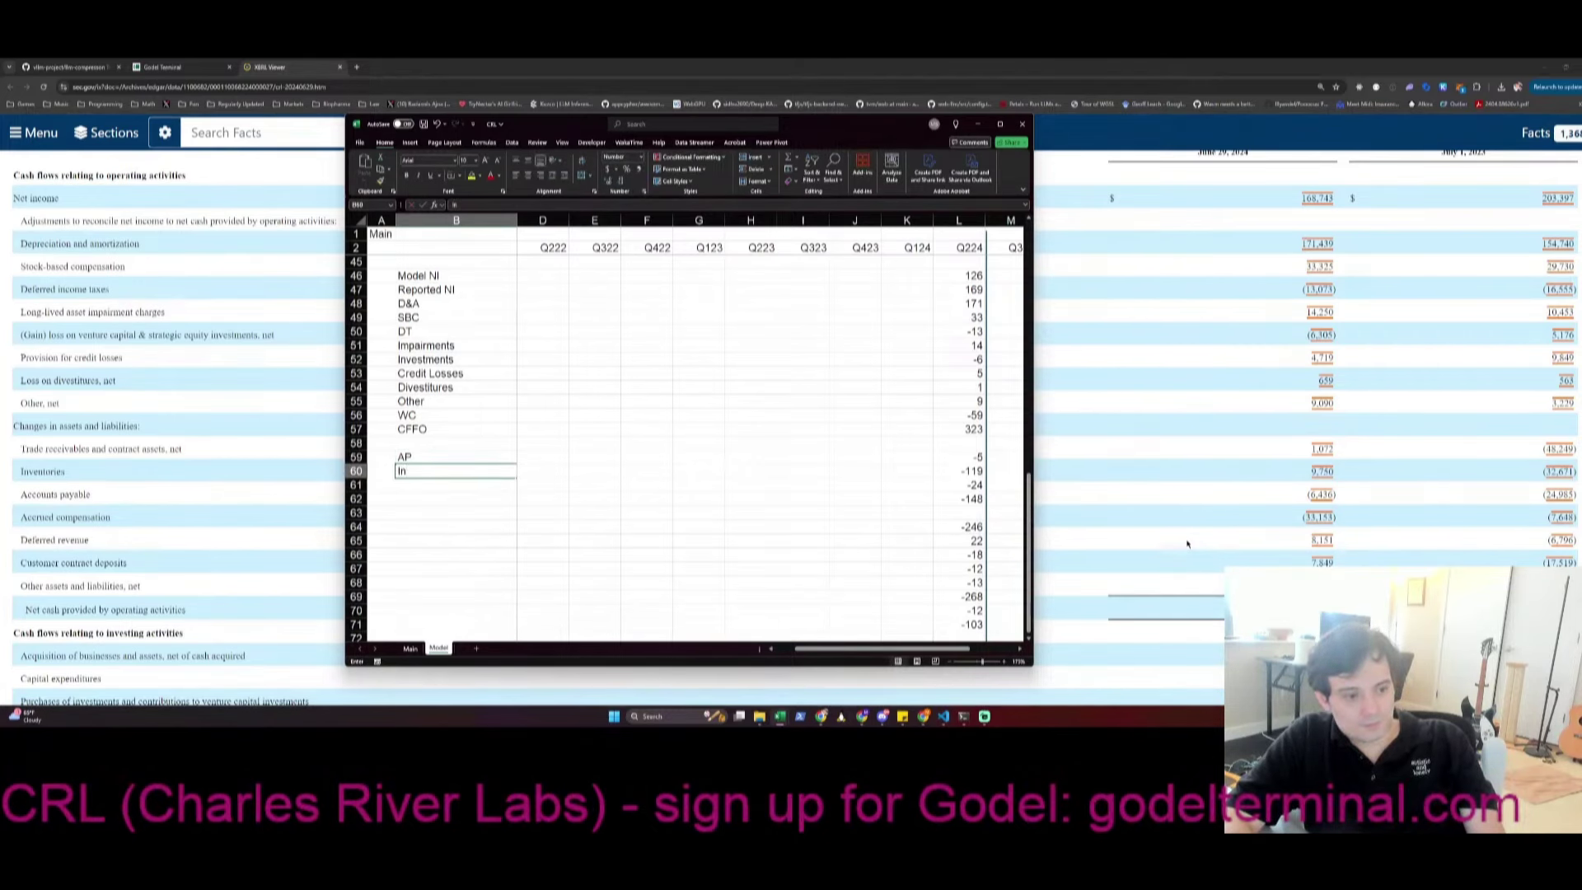
pyautogui.write('ventories')
pyautogui.press('Return')
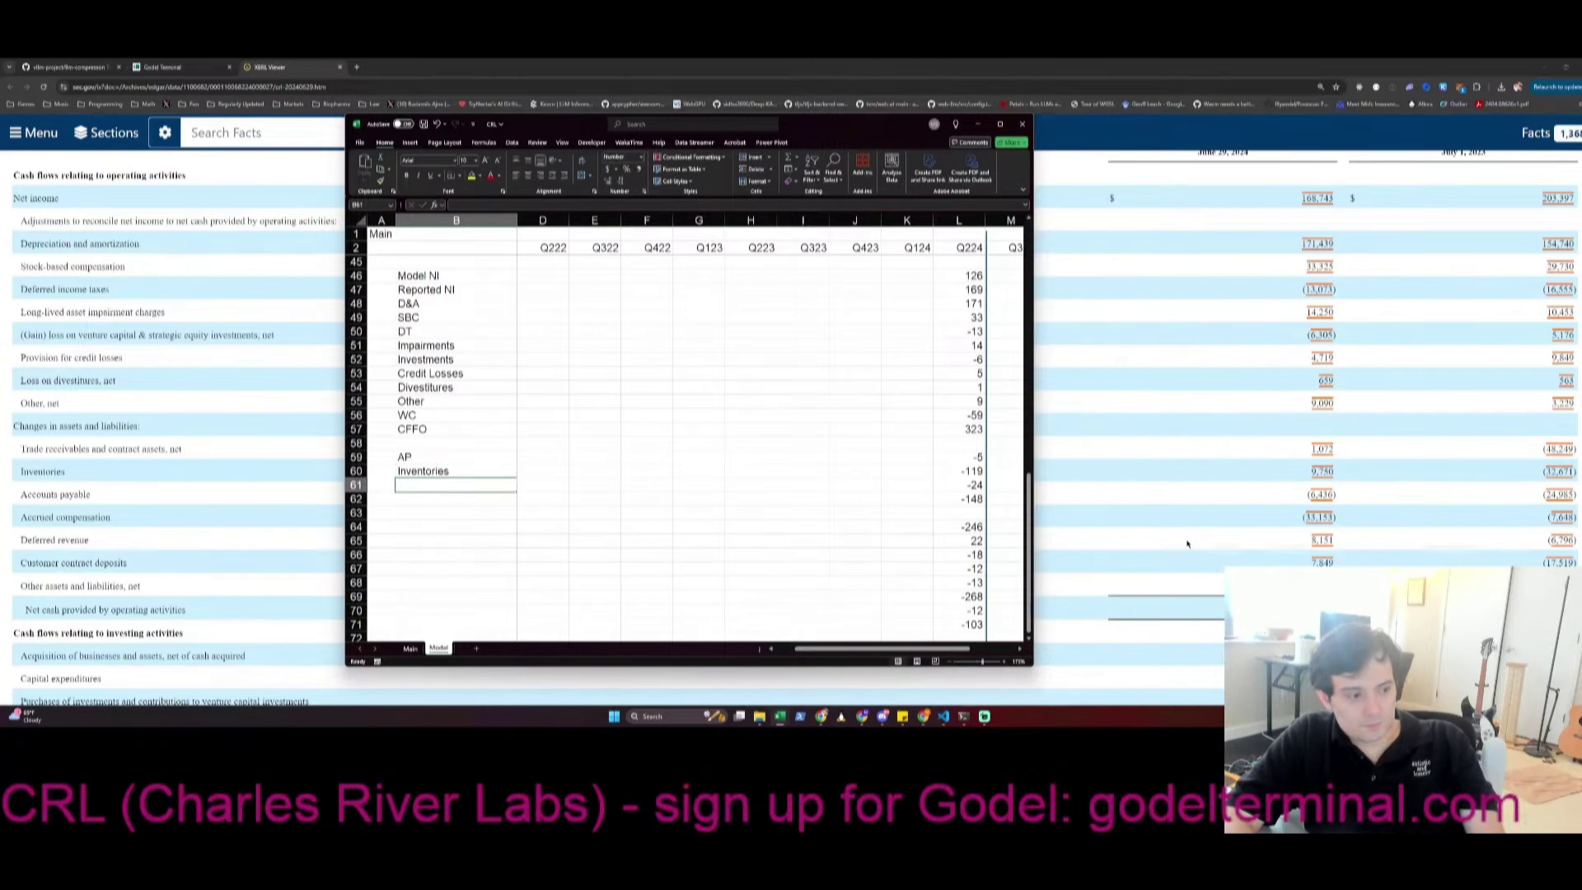
pyautogui.press('Up')
pyautogui.hotkey('shift', 'Up')
pyautogui.press('Delete')
pyautogui.press('Up')
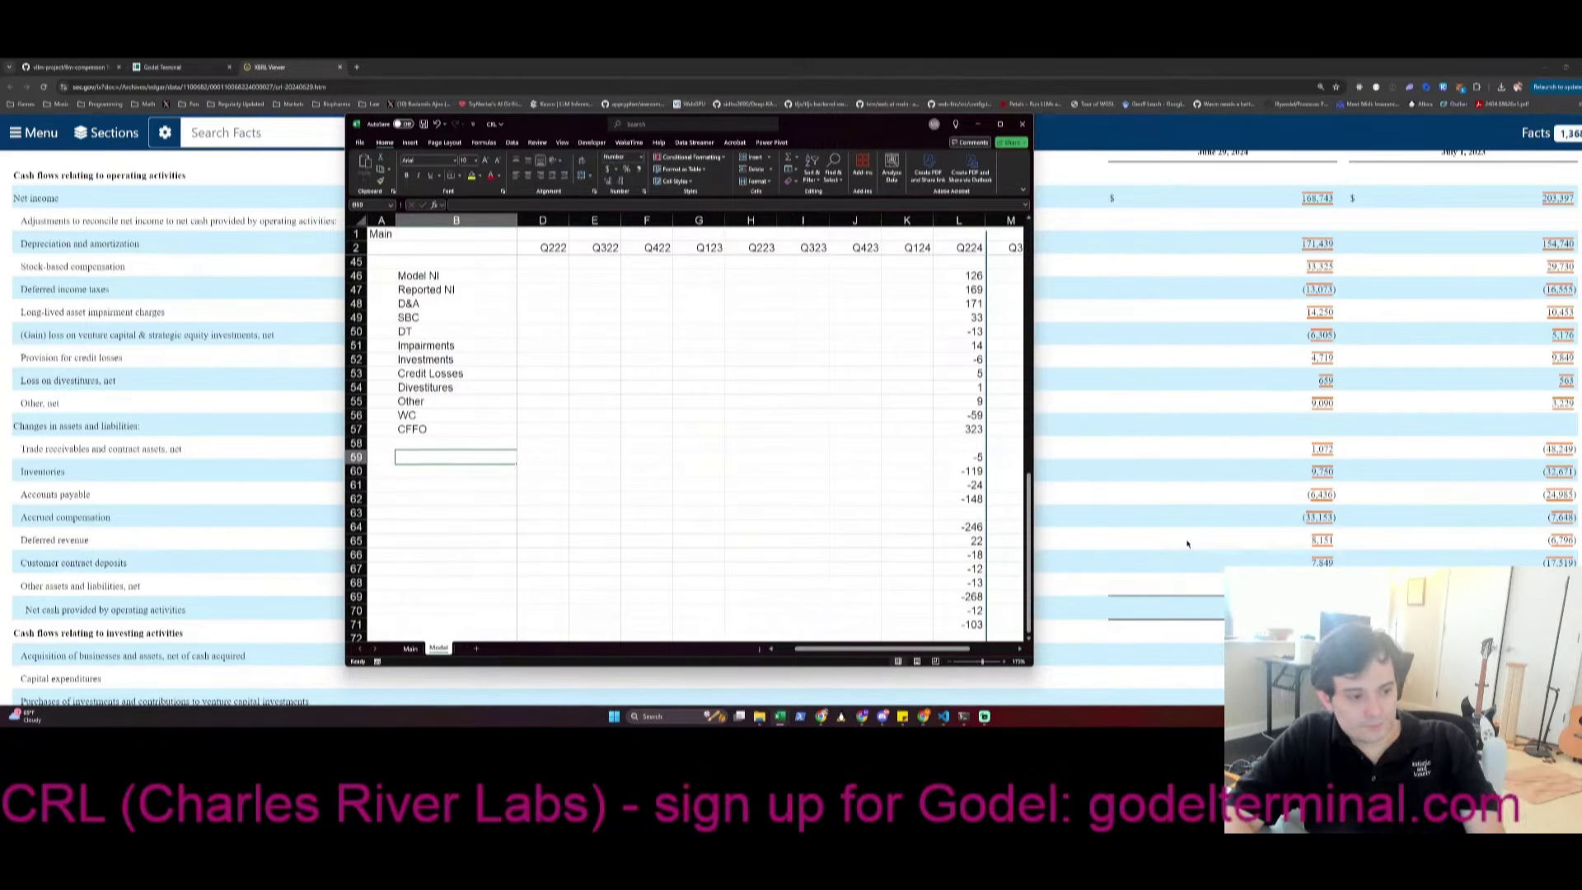
# Label the first two investing cash flow rows, B59 as Acquisitions and B60 as CapEx
pyautogui.write('Acquisi')
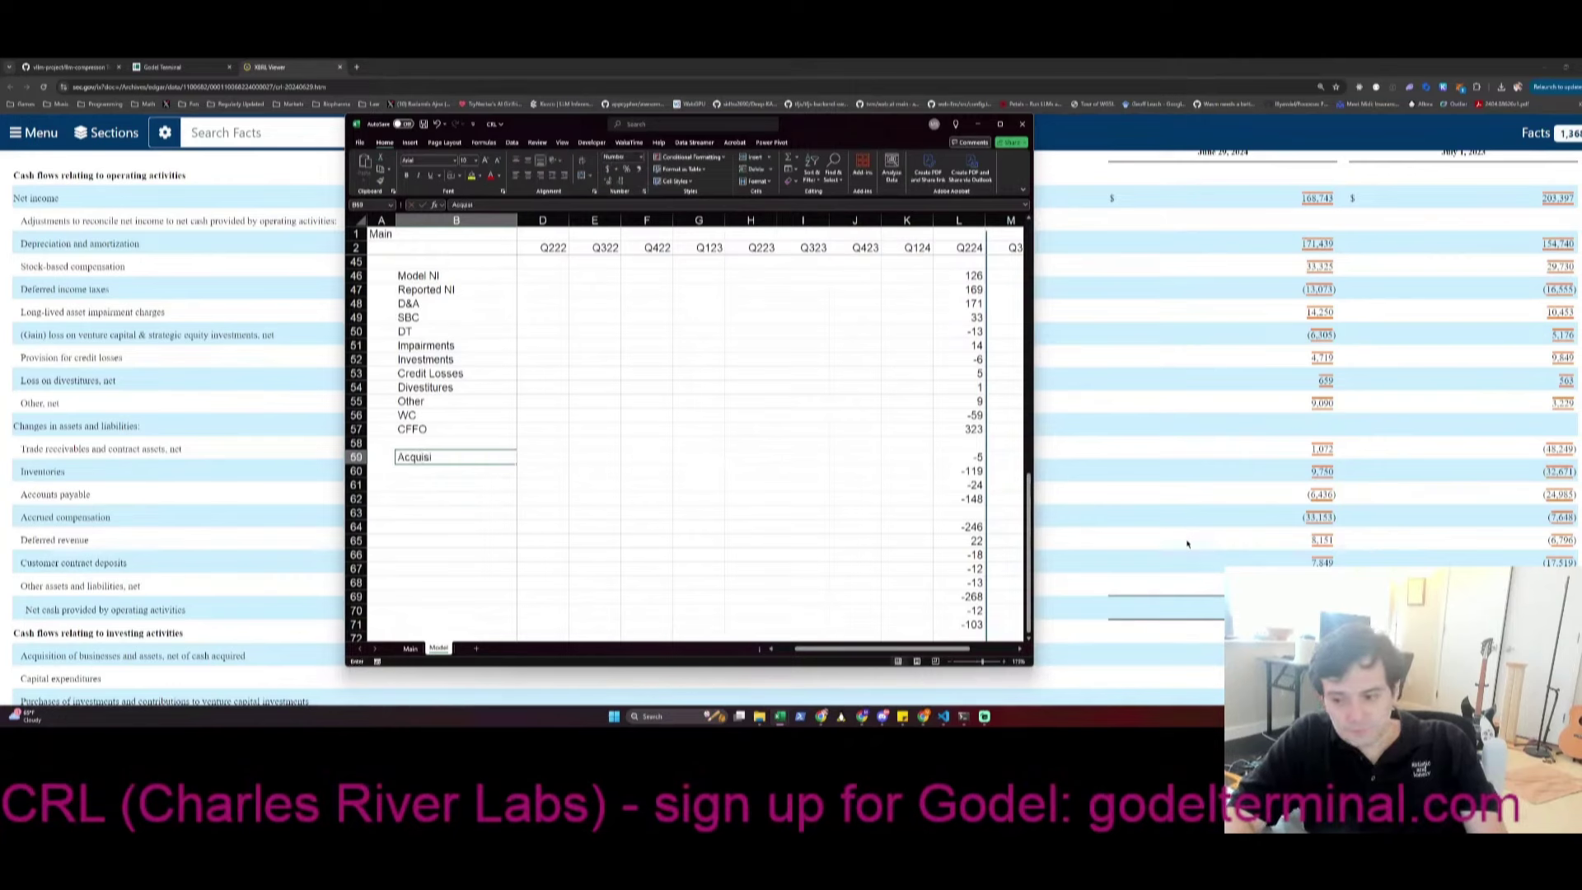
pyautogui.write('tions')
pyautogui.press('Return')
pyautogui.write('Cap')
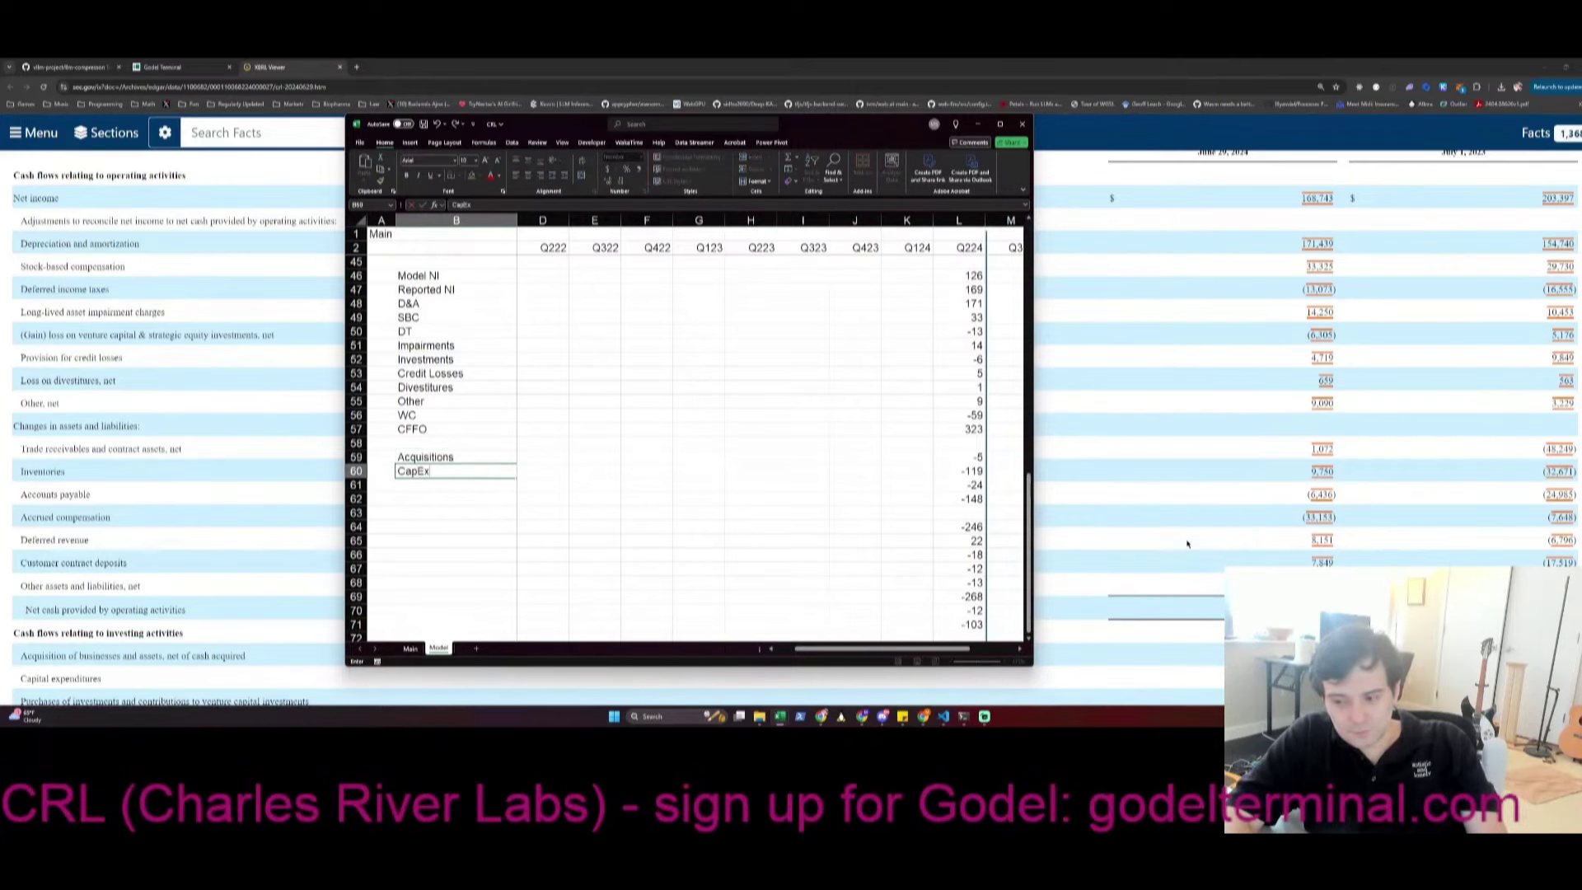
pyautogui.write('Ex')
pyautogui.press('Return')
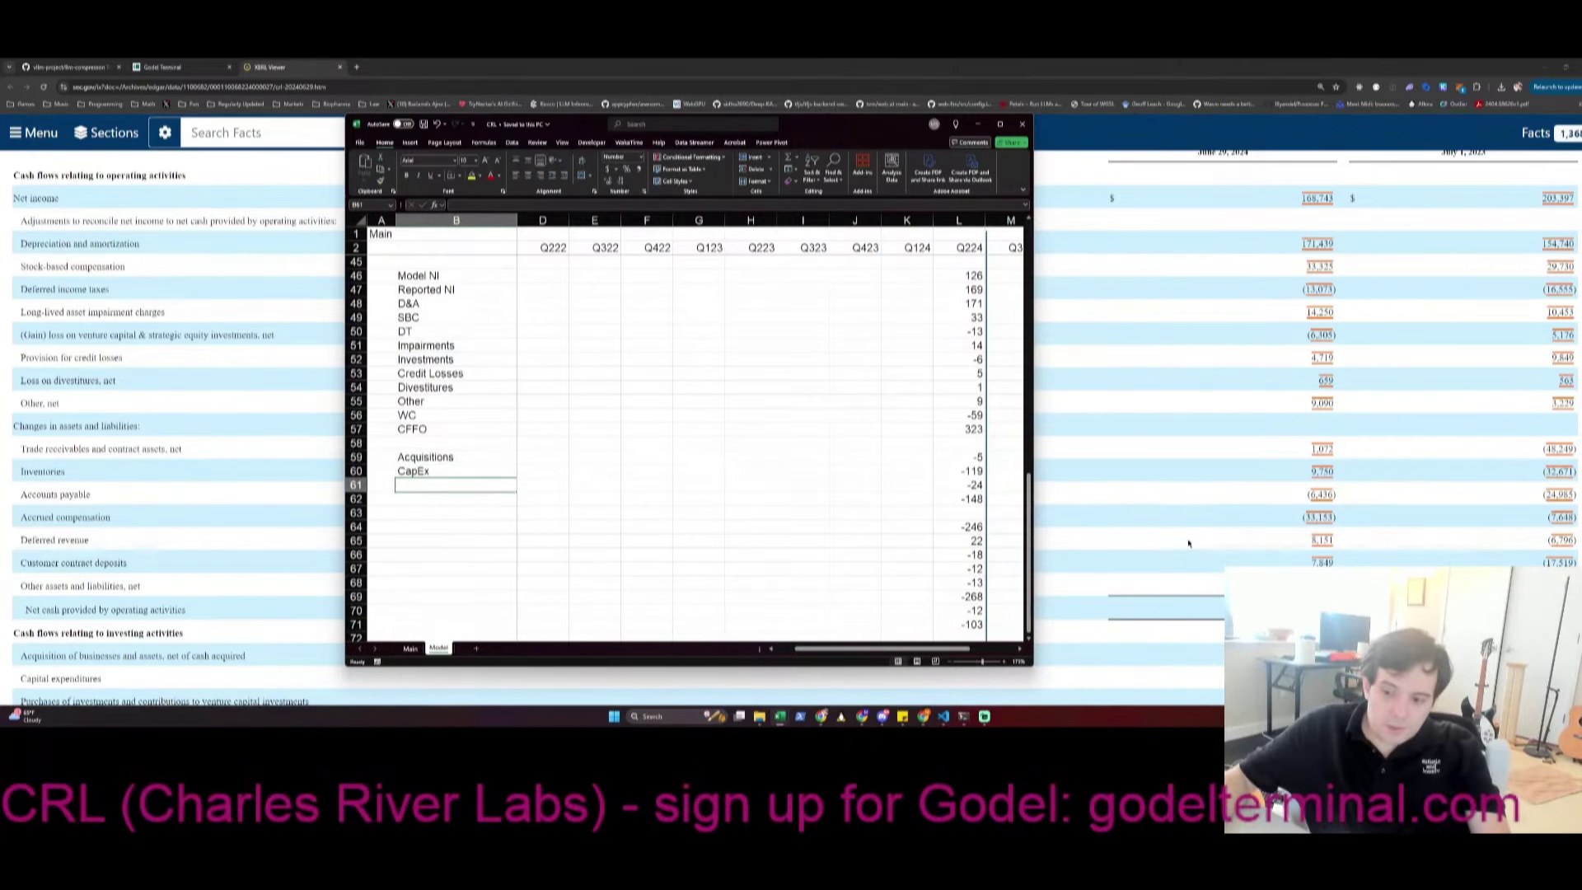
# Following the filing's investing activities, label B61 as Investments and the section total in B62 as CFFI
pyautogui.scroll(-1, 885, 474)
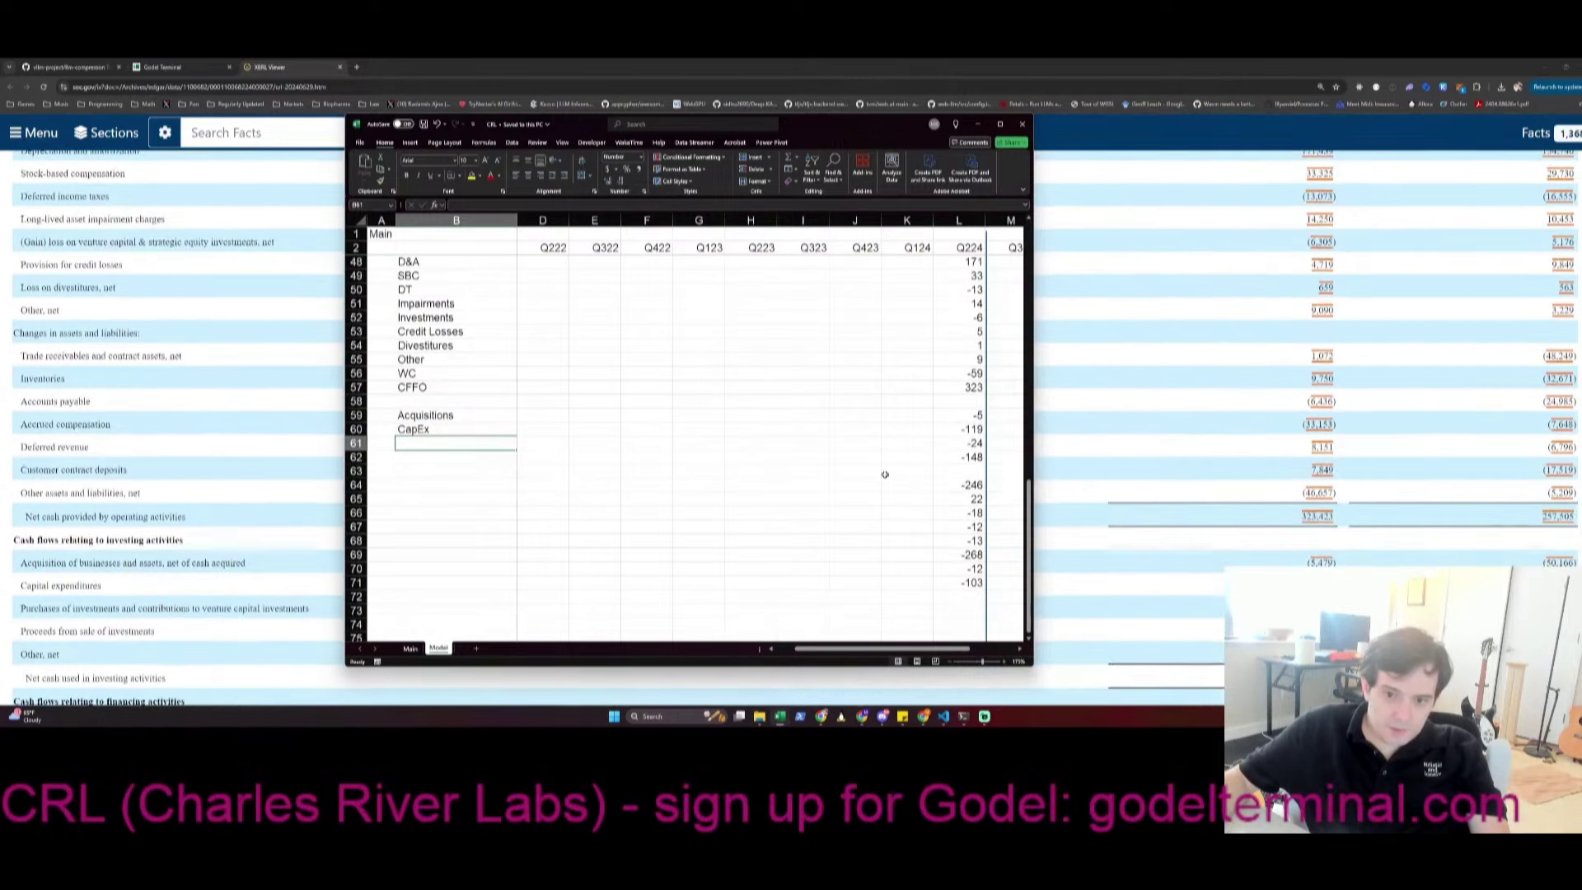
pyautogui.scroll(-3, 1277, 430)
pyautogui.scroll(-2, 1278, 431)
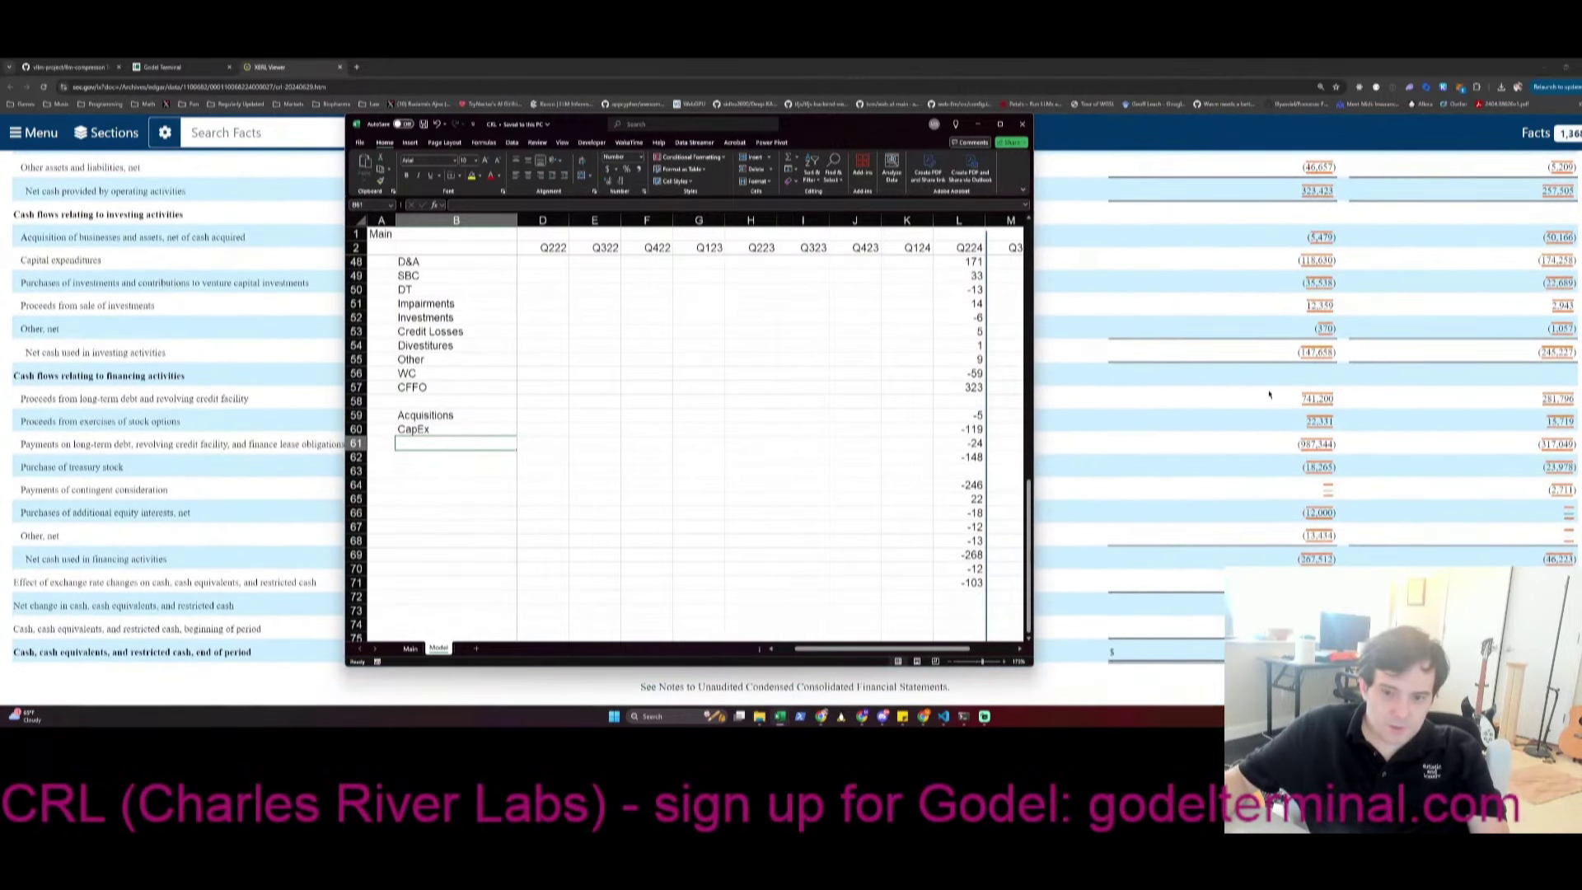
pyautogui.scroll(-2, 799, 427)
pyautogui.scroll(-2, 799, 427)
pyautogui.scroll(1, 799, 428)
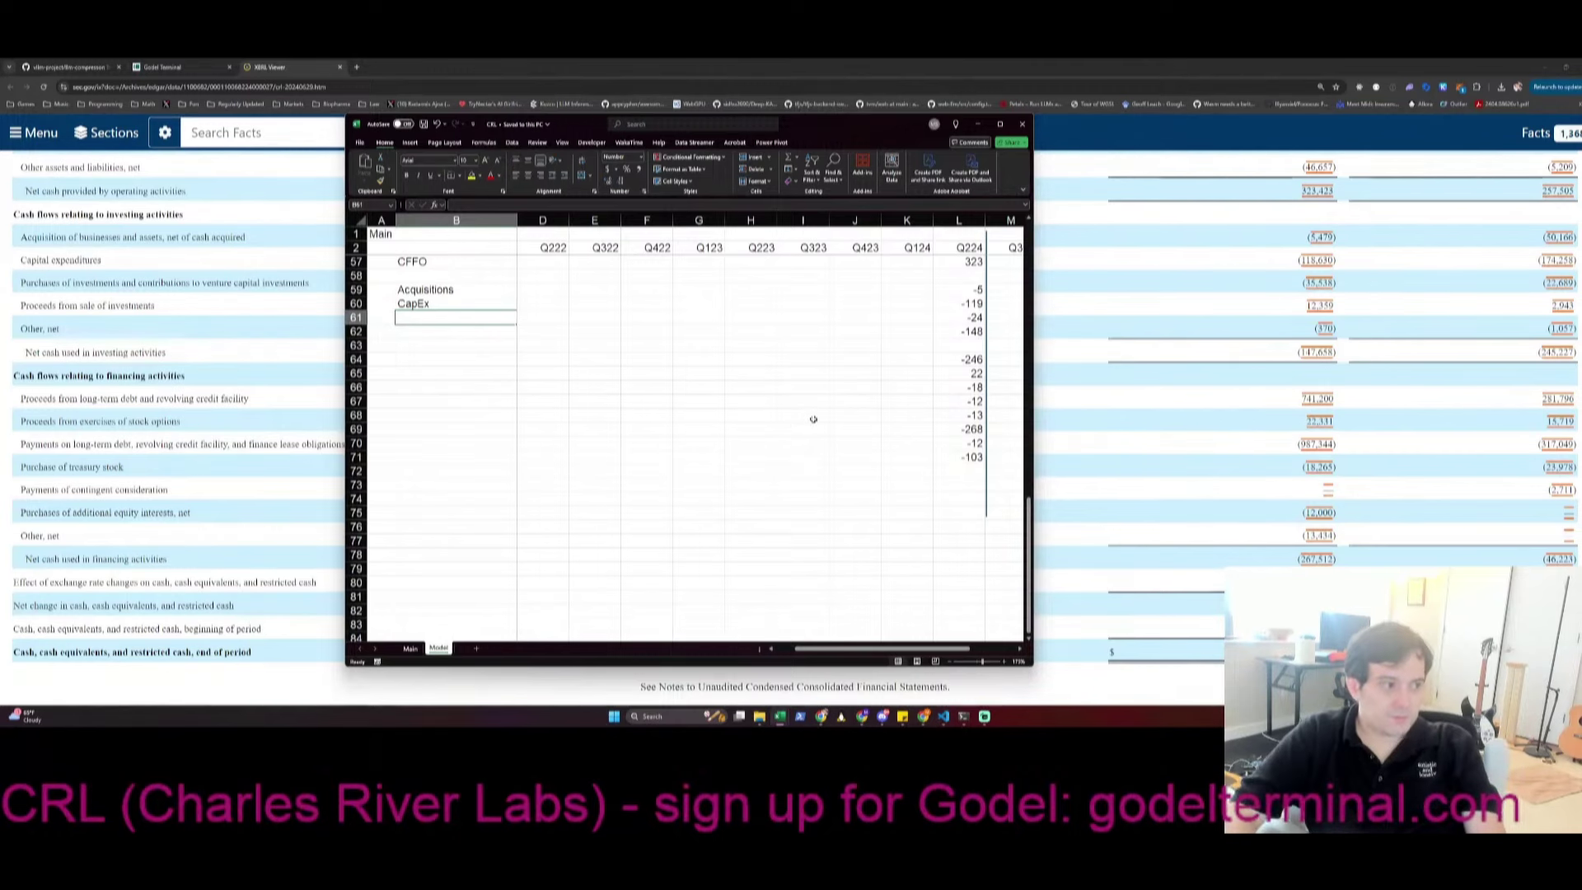
pyautogui.write('Investments')
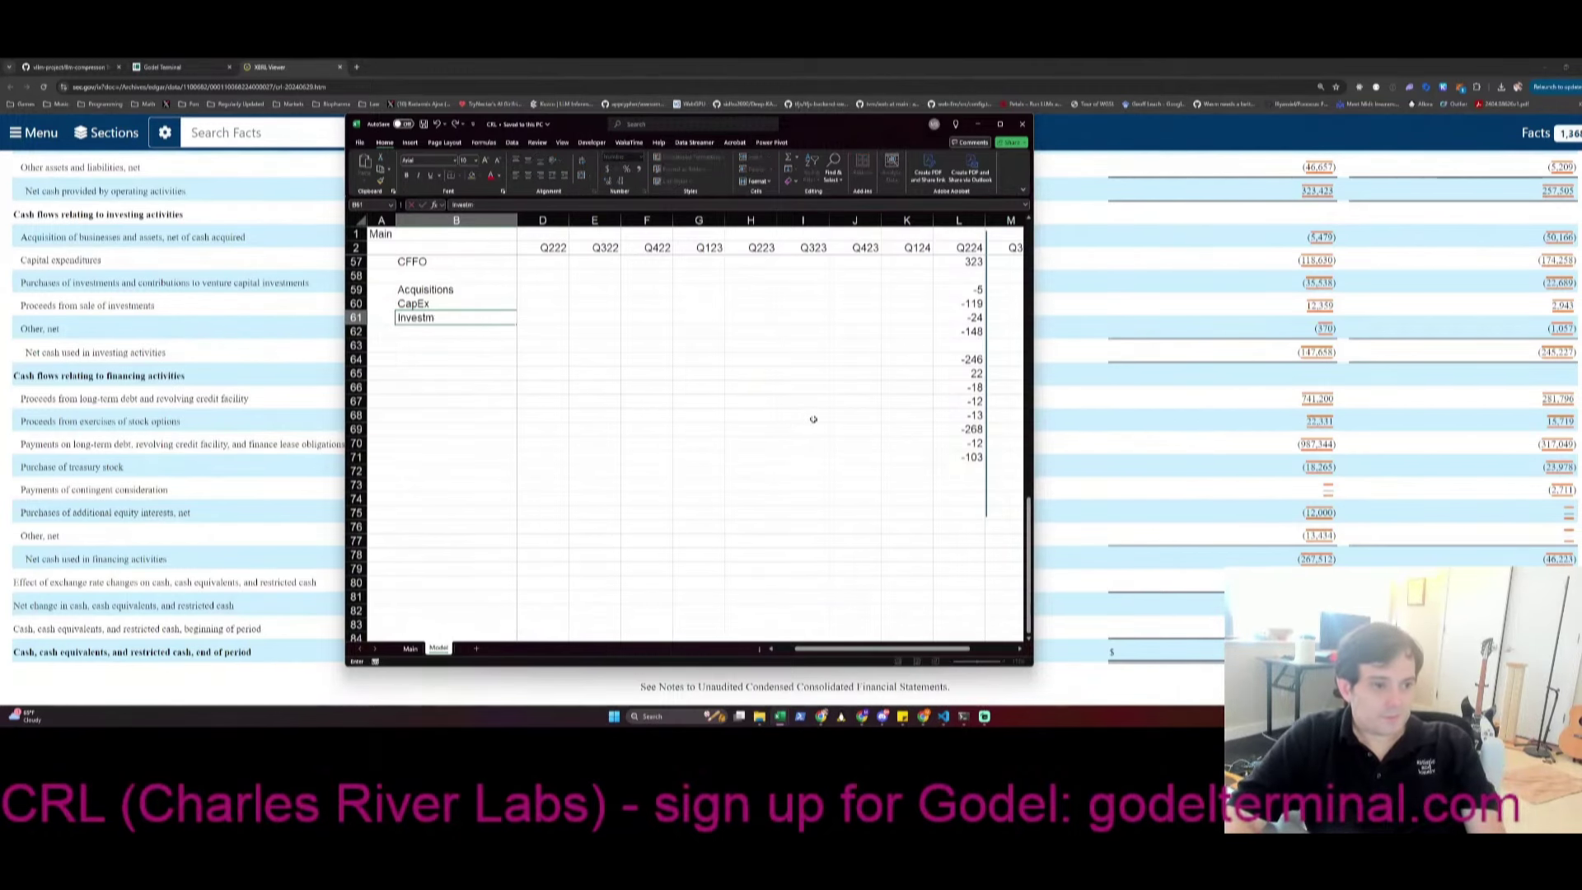
pyautogui.press('Return')
pyautogui.write('CFFI')
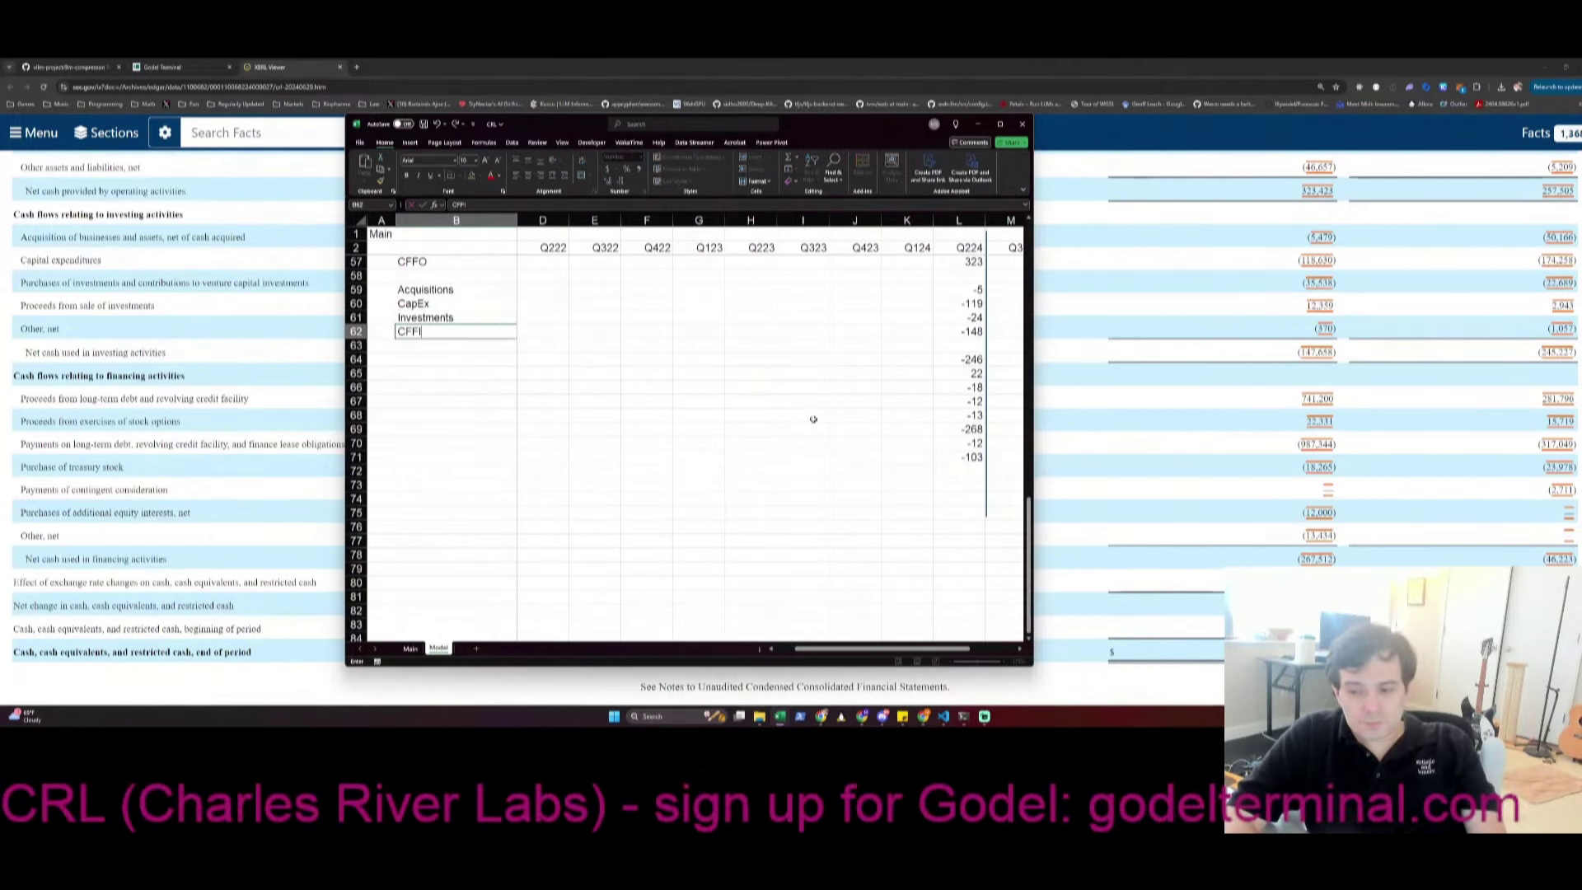
pyautogui.press('Return')
# Label the financing rows 64 to 66 in column B as Debt, ESOP and Buyback
pyautogui.press('Return')
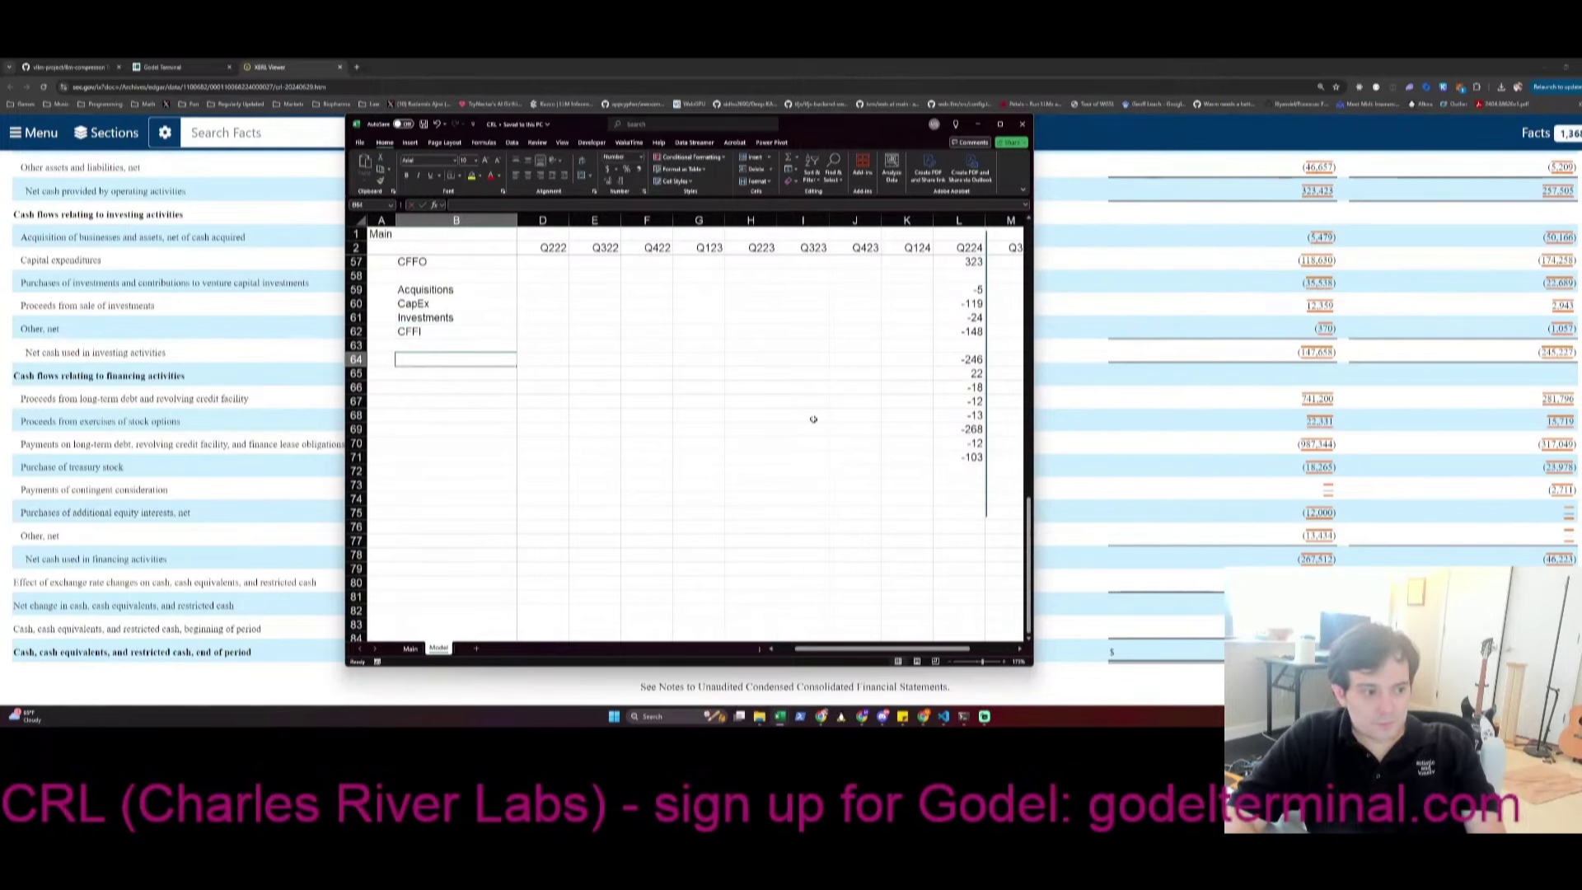
pyautogui.write('Debt')
pyautogui.press('Return')
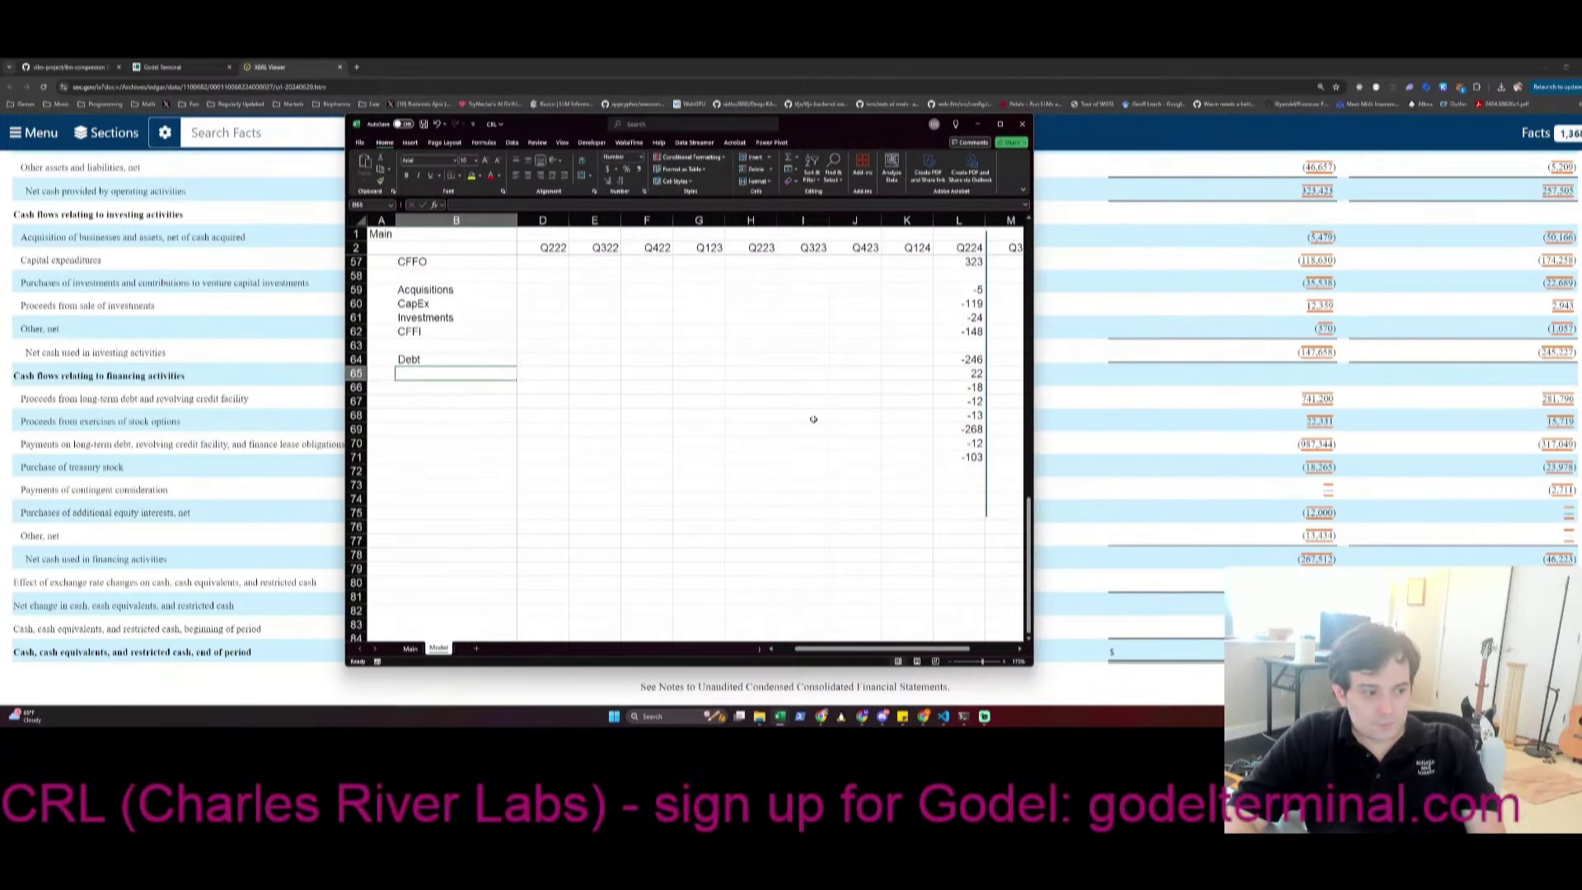
pyautogui.write('ESOP')
pyautogui.press('Return')
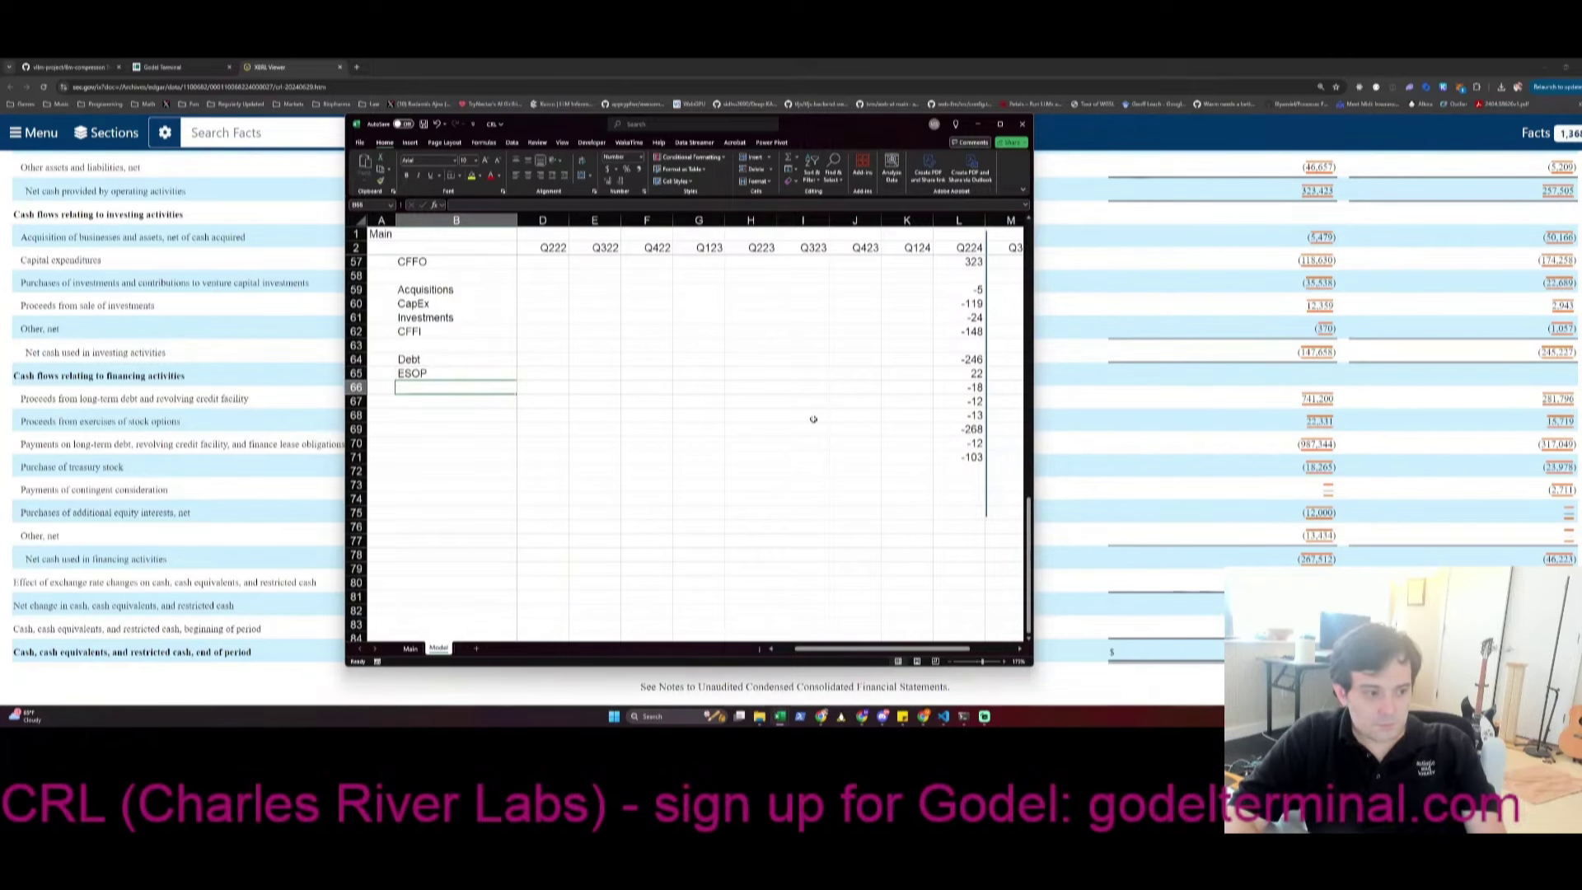
pyautogui.write('Buyback')
pyautogui.press('Return')
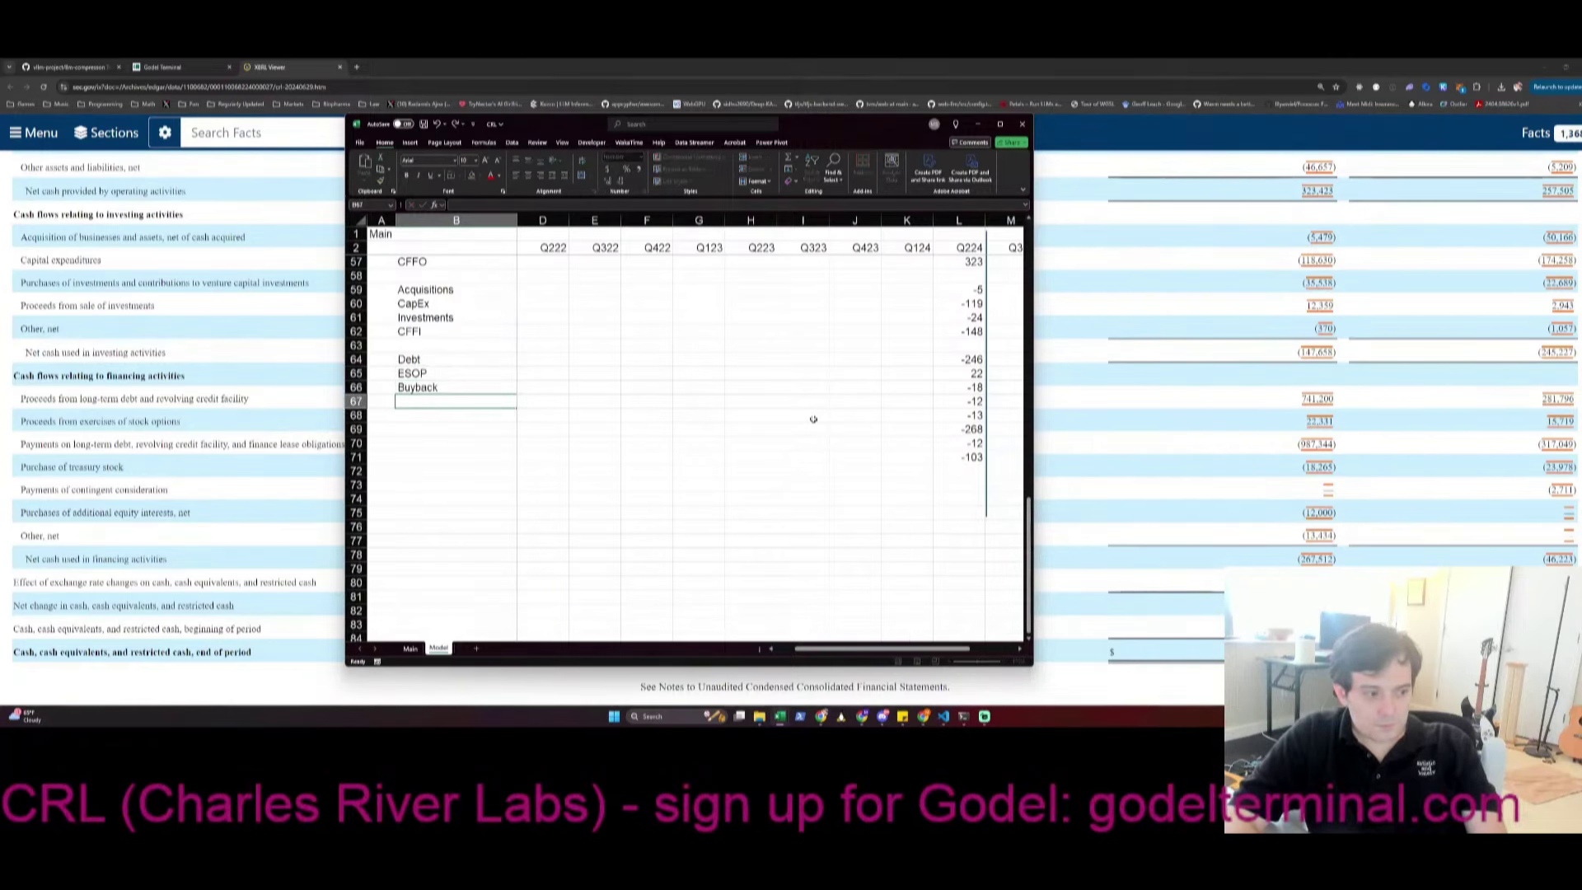
pyautogui.write('CoCo')
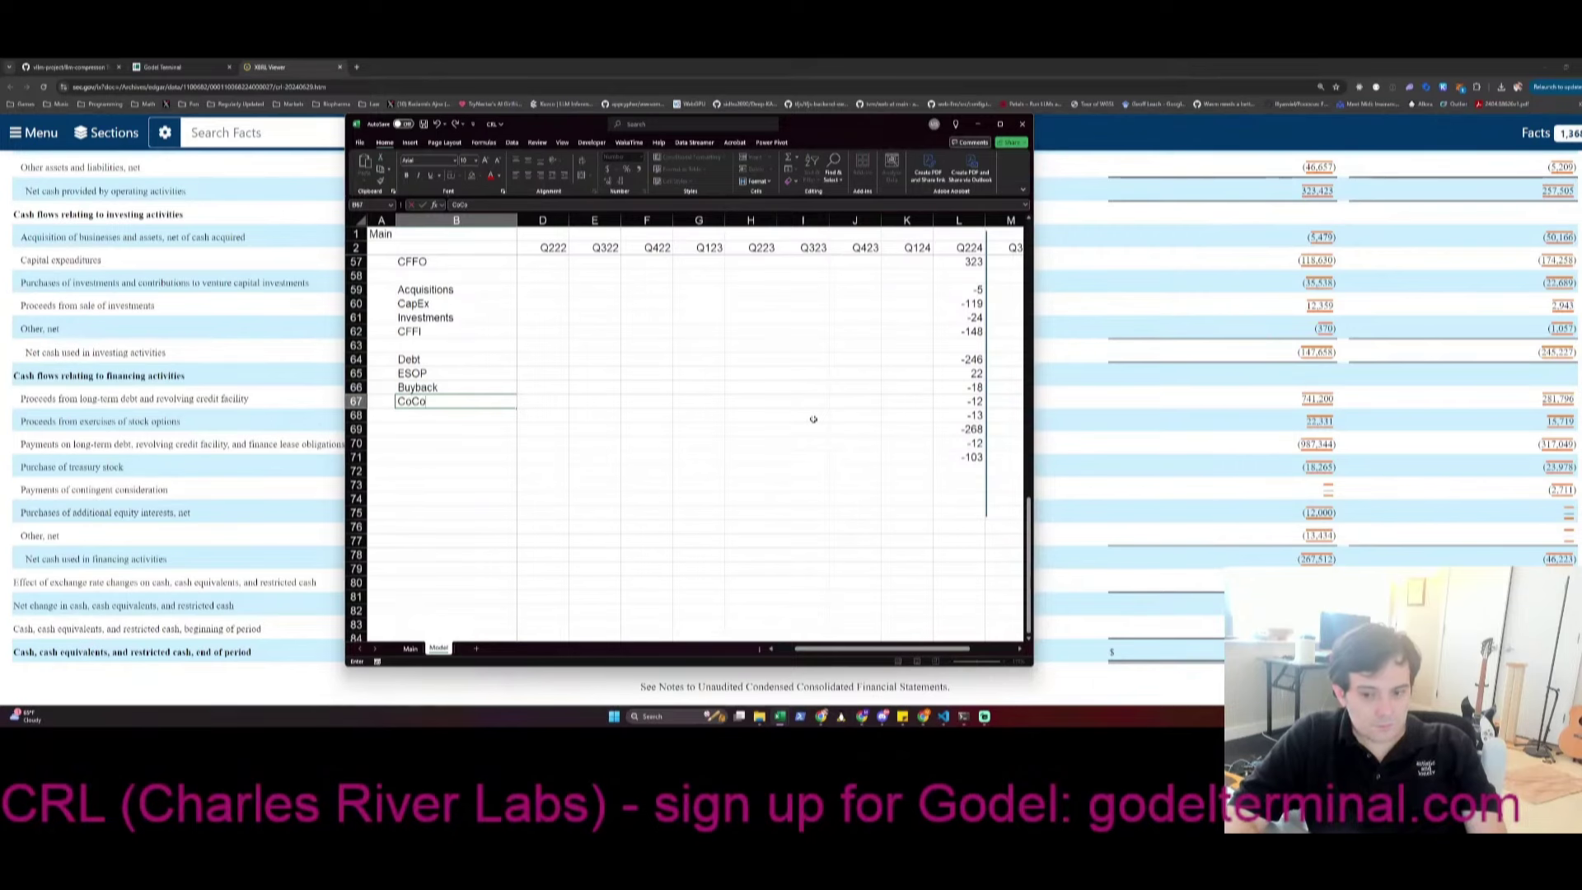
pyautogui.press('Return')
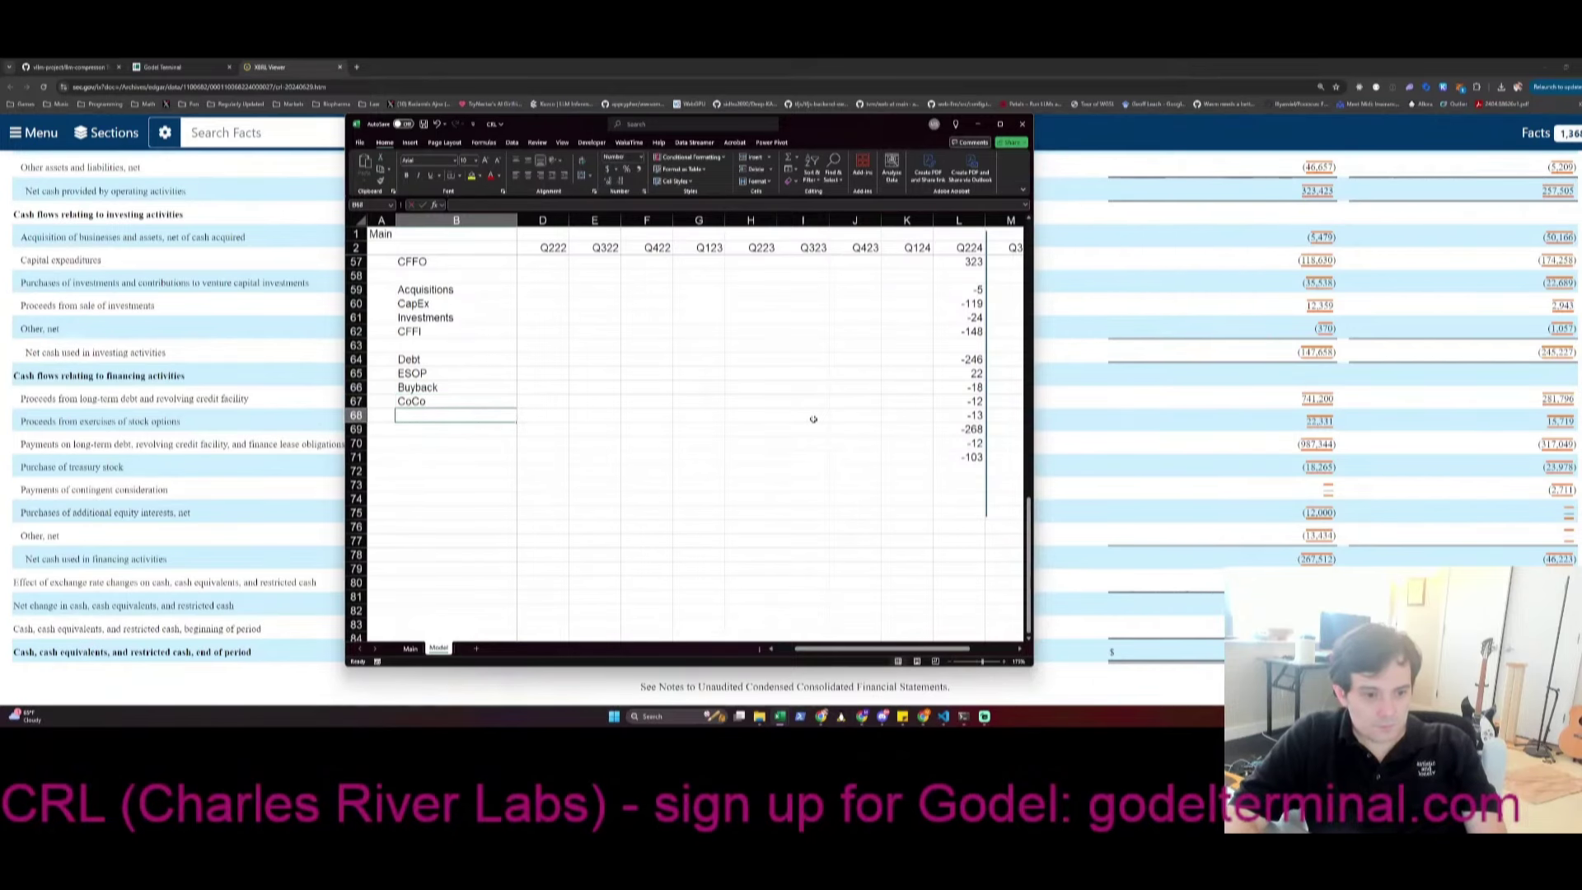
pyautogui.hotkey('ctrl', 'Right')
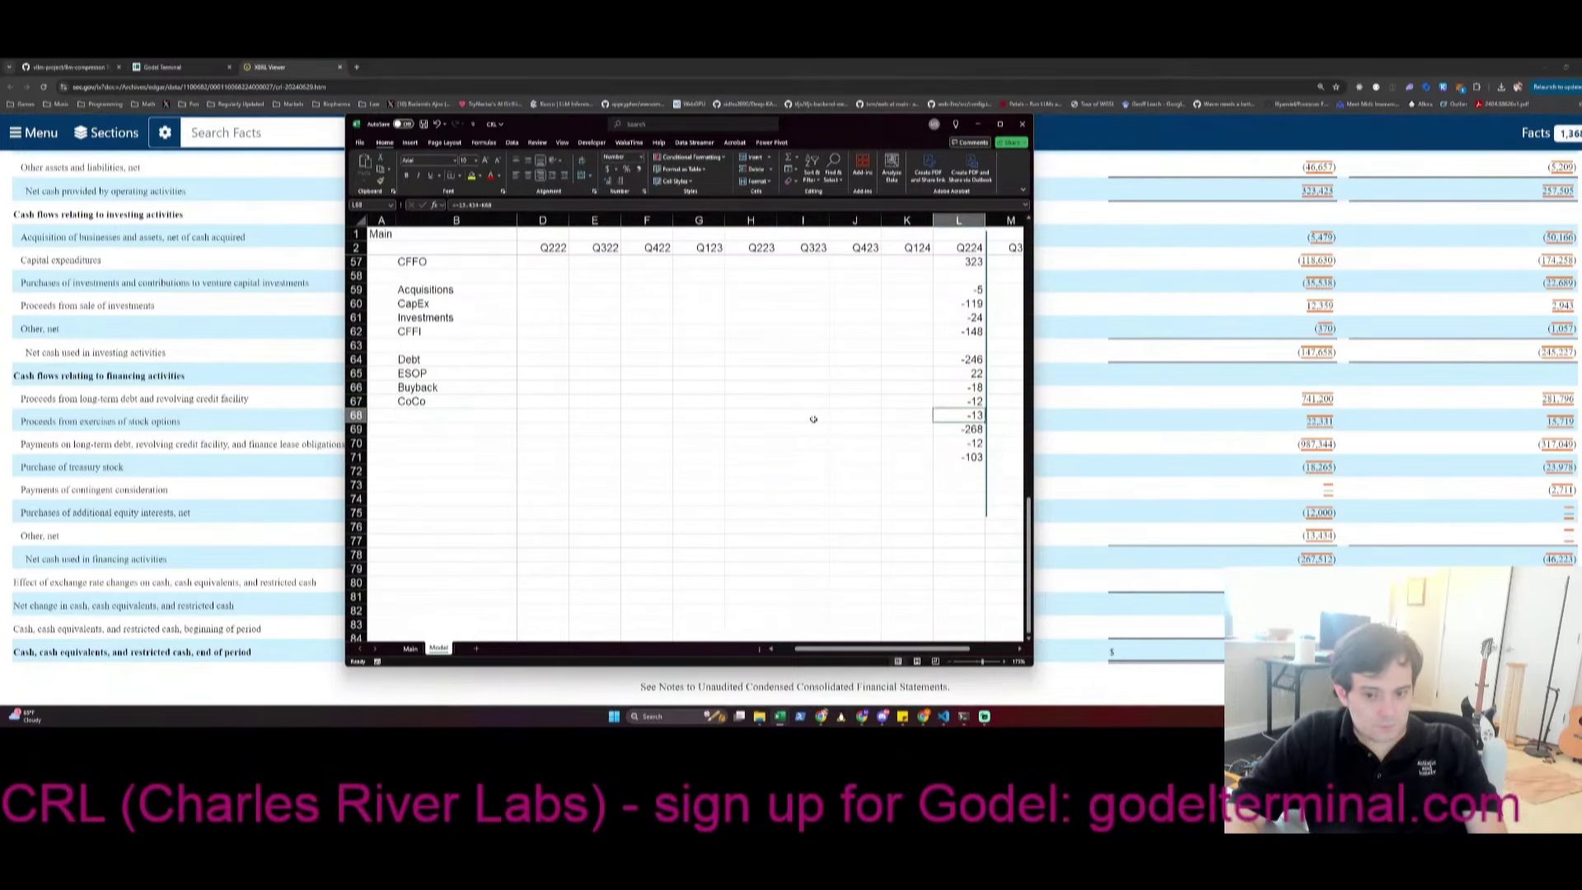
pyautogui.press('Home')
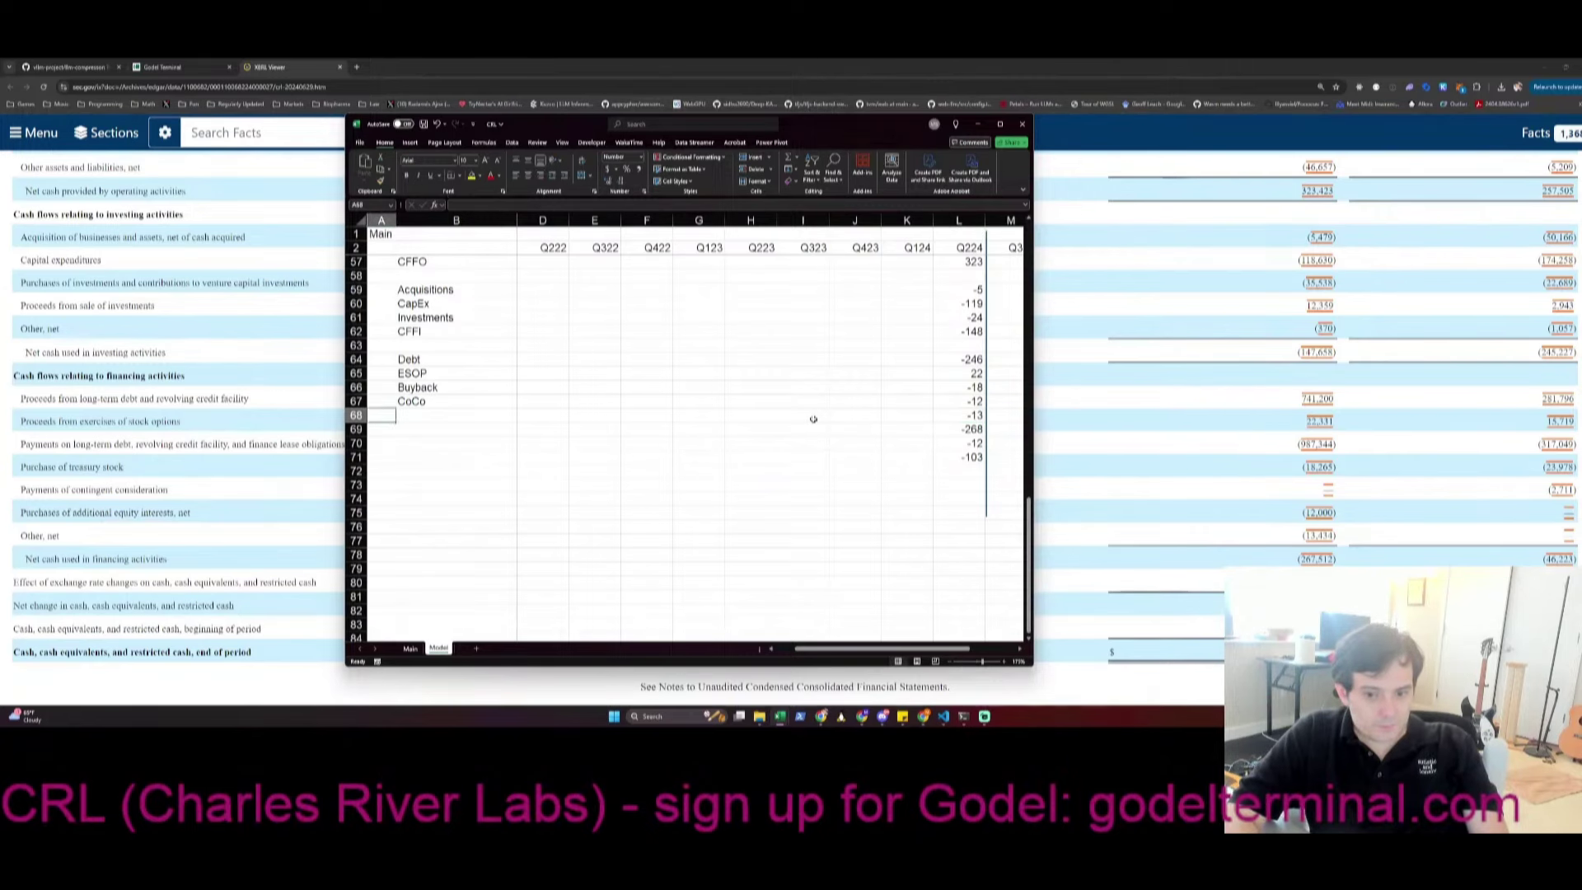
pyautogui.press('Up')
pyautogui.press('Right')
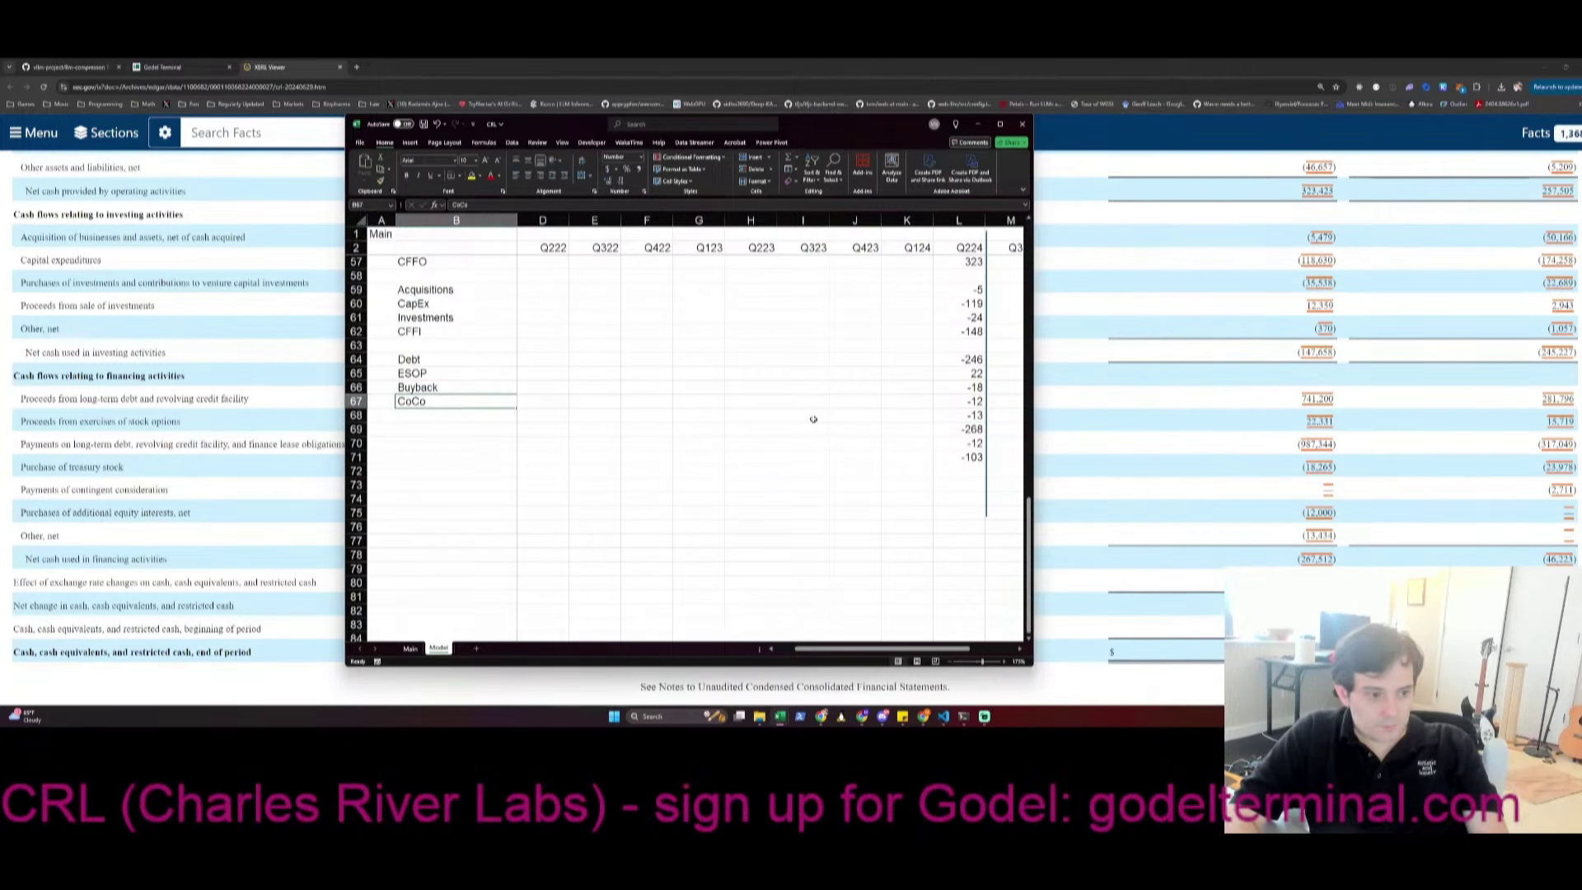
# Label the additional equity interests row in B67 as Purchases of Equity and B68 as Other
pyautogui.write('Purchases o')
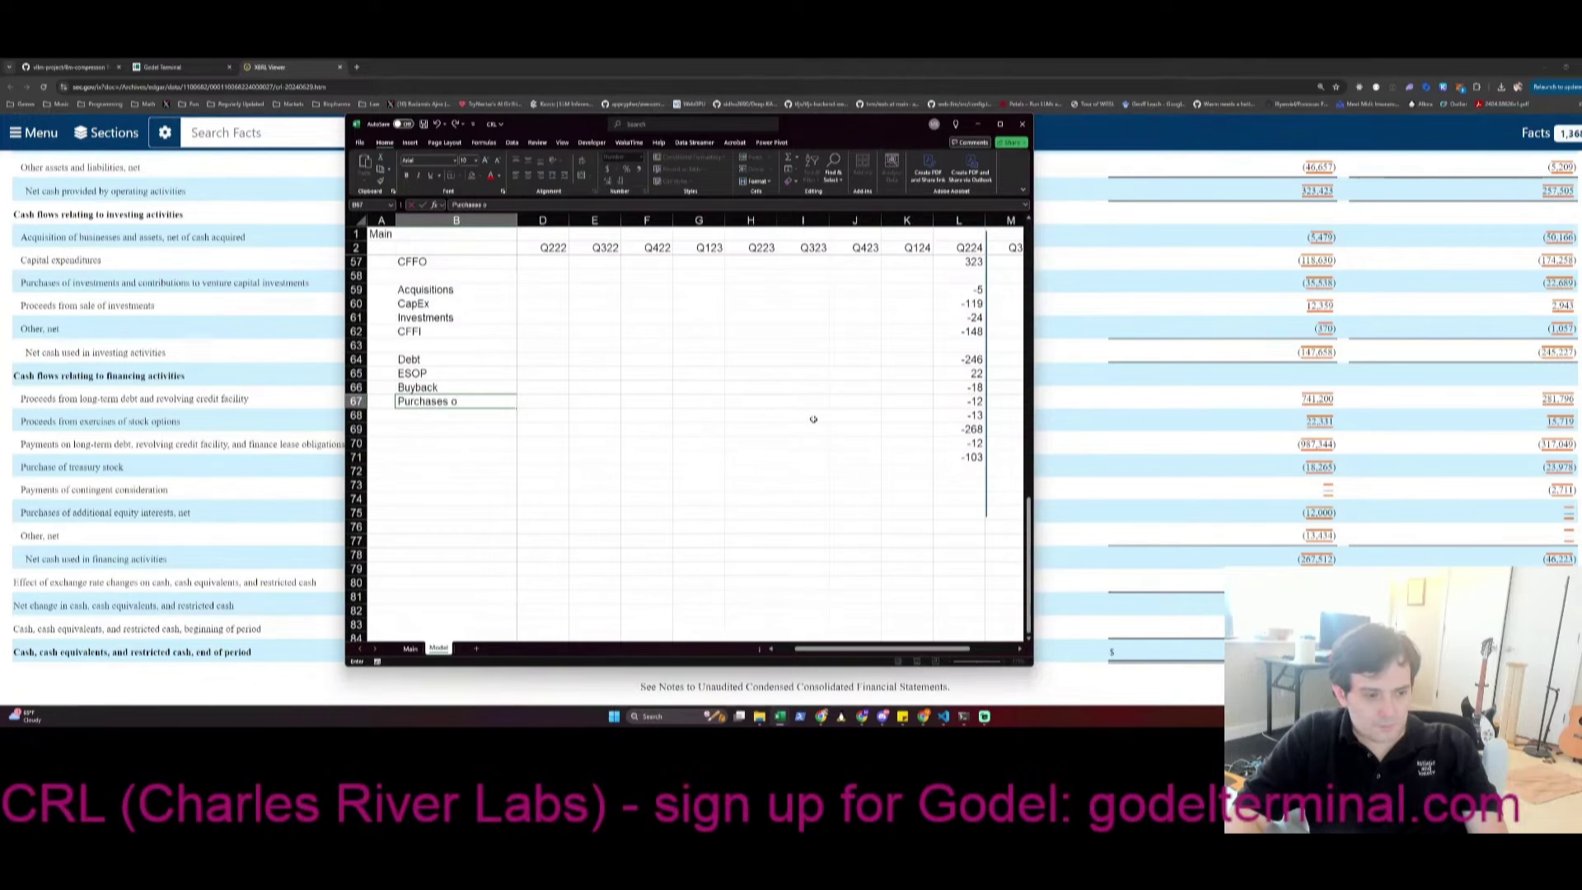
pyautogui.write('f Equity')
pyautogui.press('Return')
pyautogui.write('Ot')
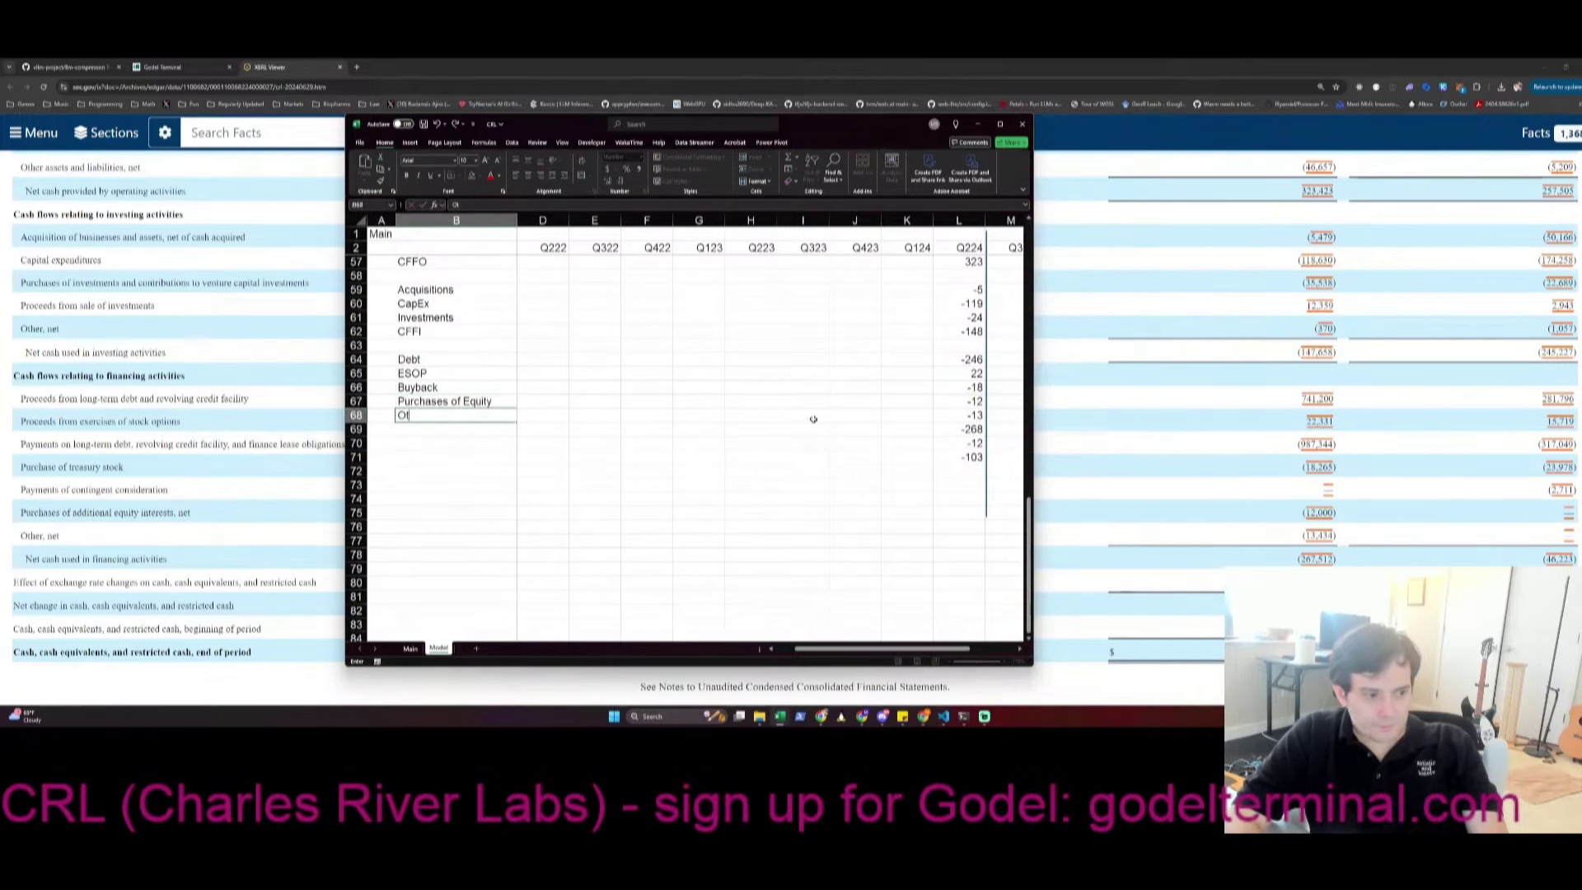
pyautogui.write('her')
pyautogui.press('Return')
# Label the financing total in B69 as CFFF, the exchange rate row in B70 as FX, and B71 as CIC
pyautogui.write('C')
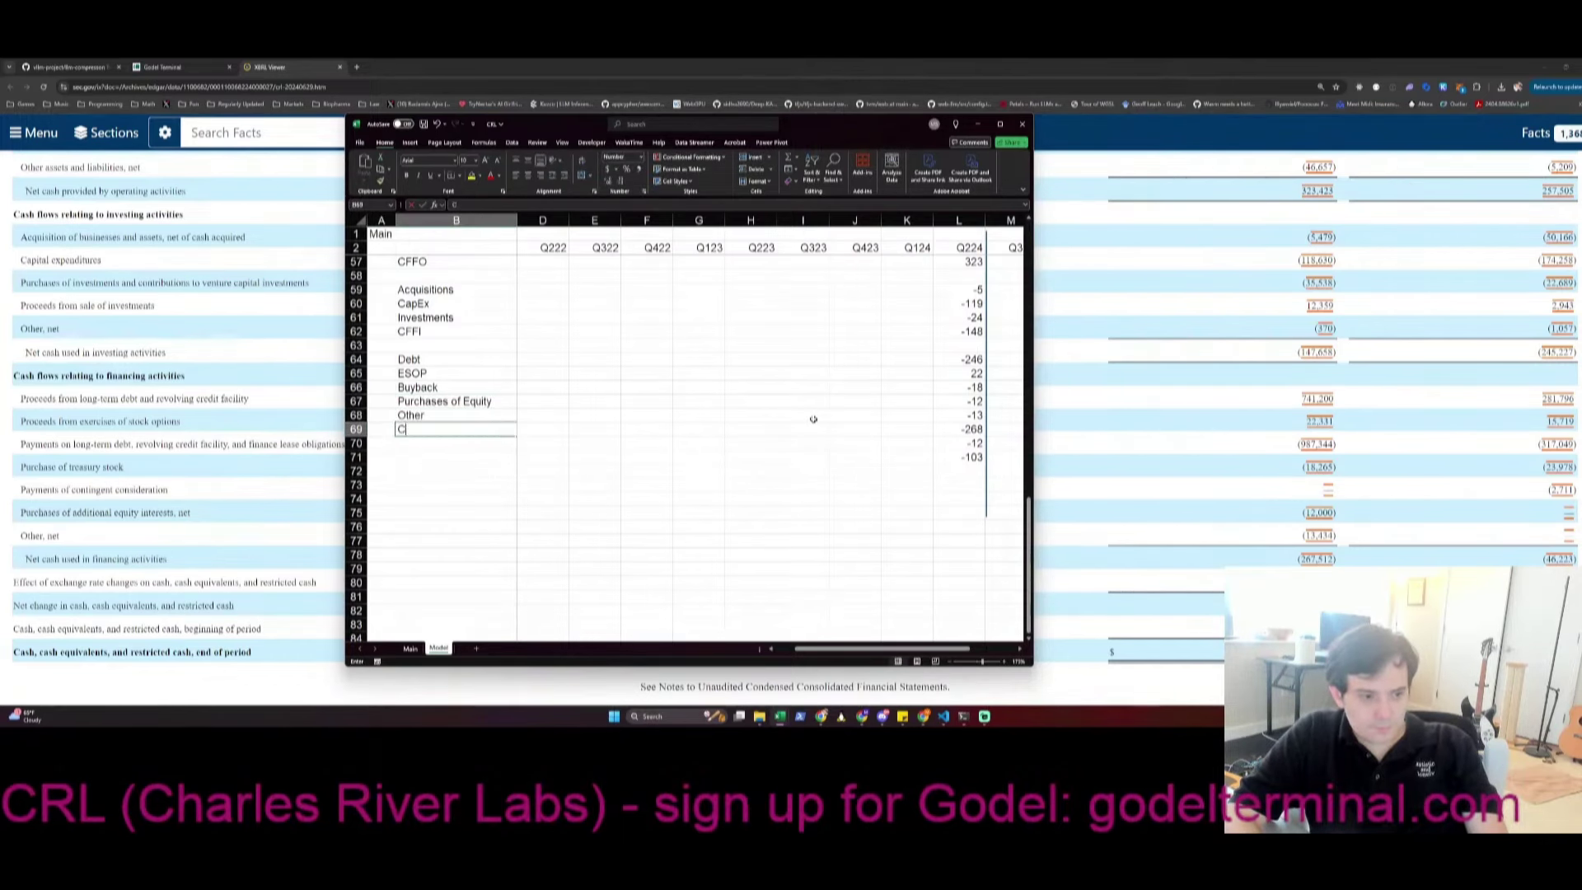
pyautogui.write('FFF')
pyautogui.press('Return')
pyautogui.write('FX')
pyautogui.press('Return')
pyautogui.write('CIC')
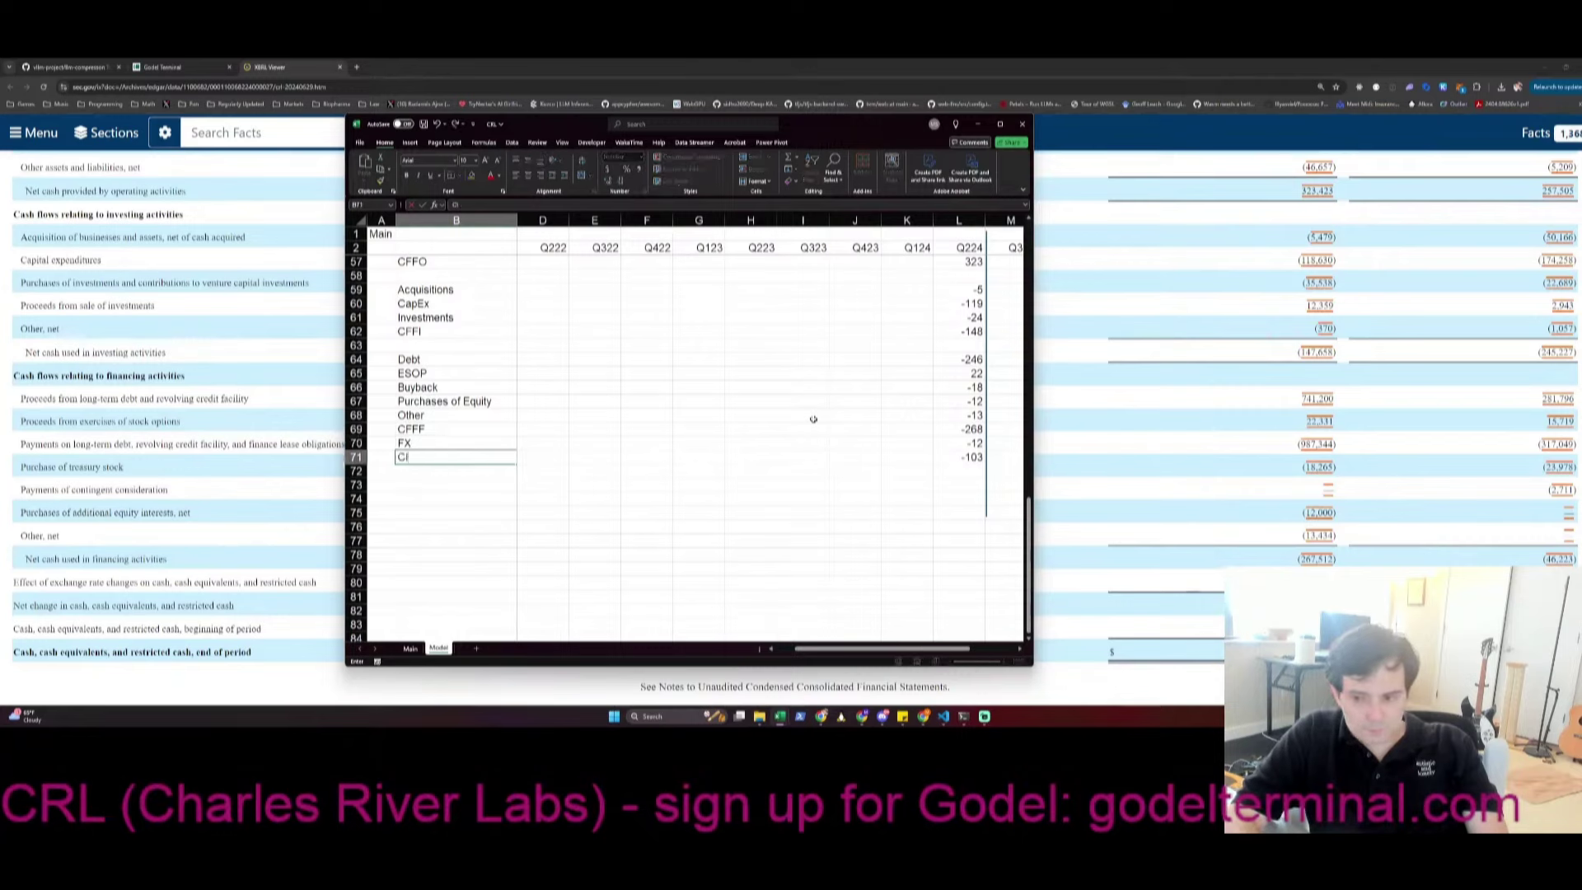
# Commit the CIC label in B71 and save the workbook
pyautogui.press('Return')
pyautogui.hotkey('ctrl', 's')
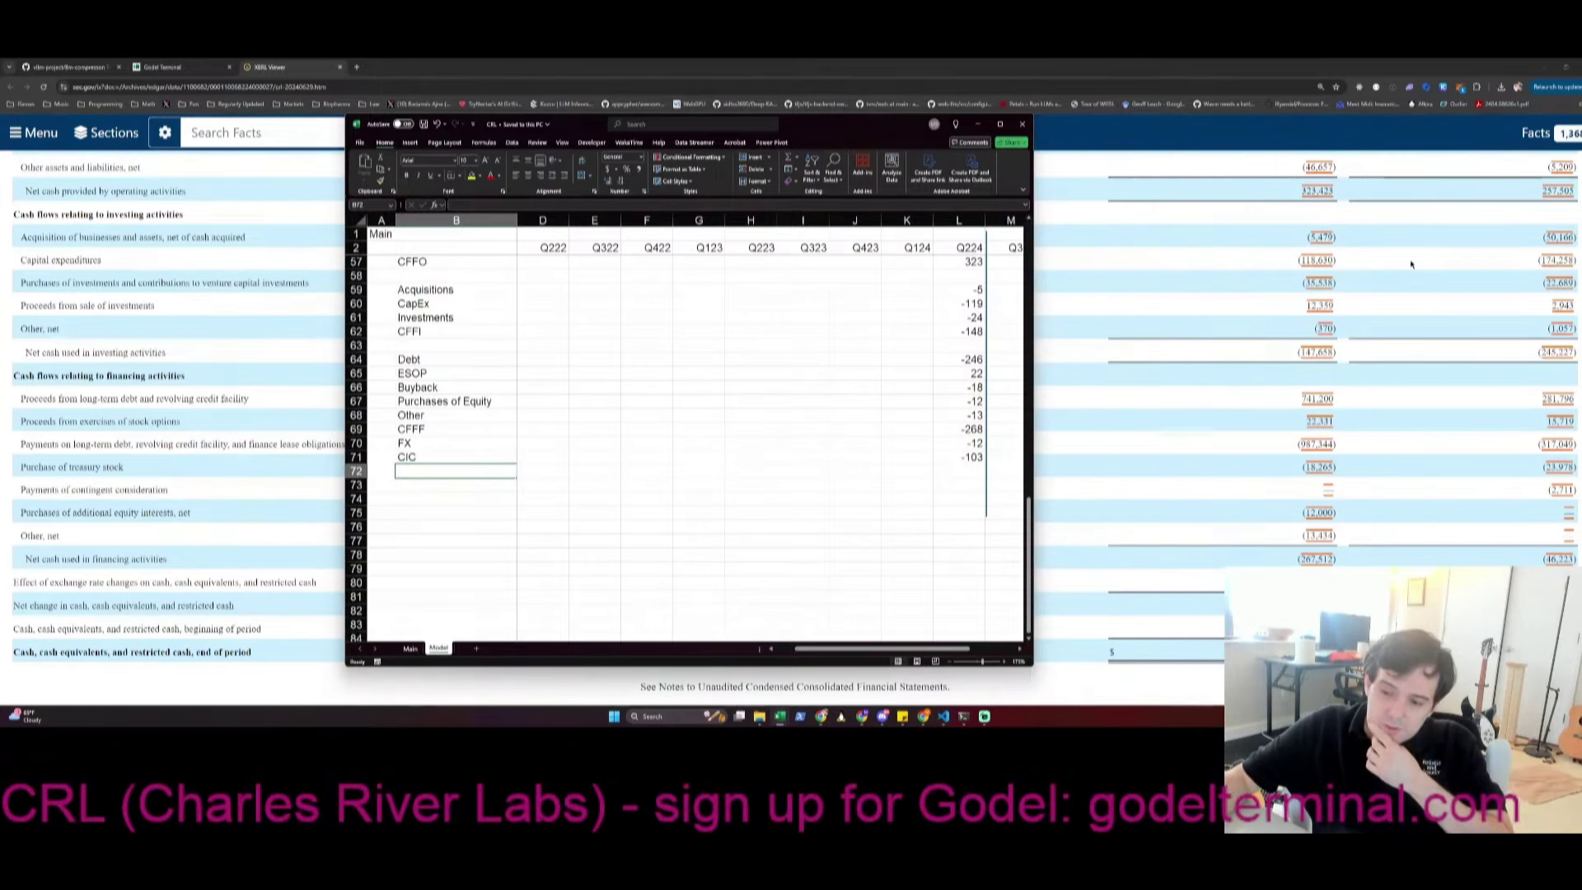
# Switch to the SEC filing in the browser and examine the Noveprim Group note under Acquisitions and Divestitures
pyautogui.click(1363, 177)
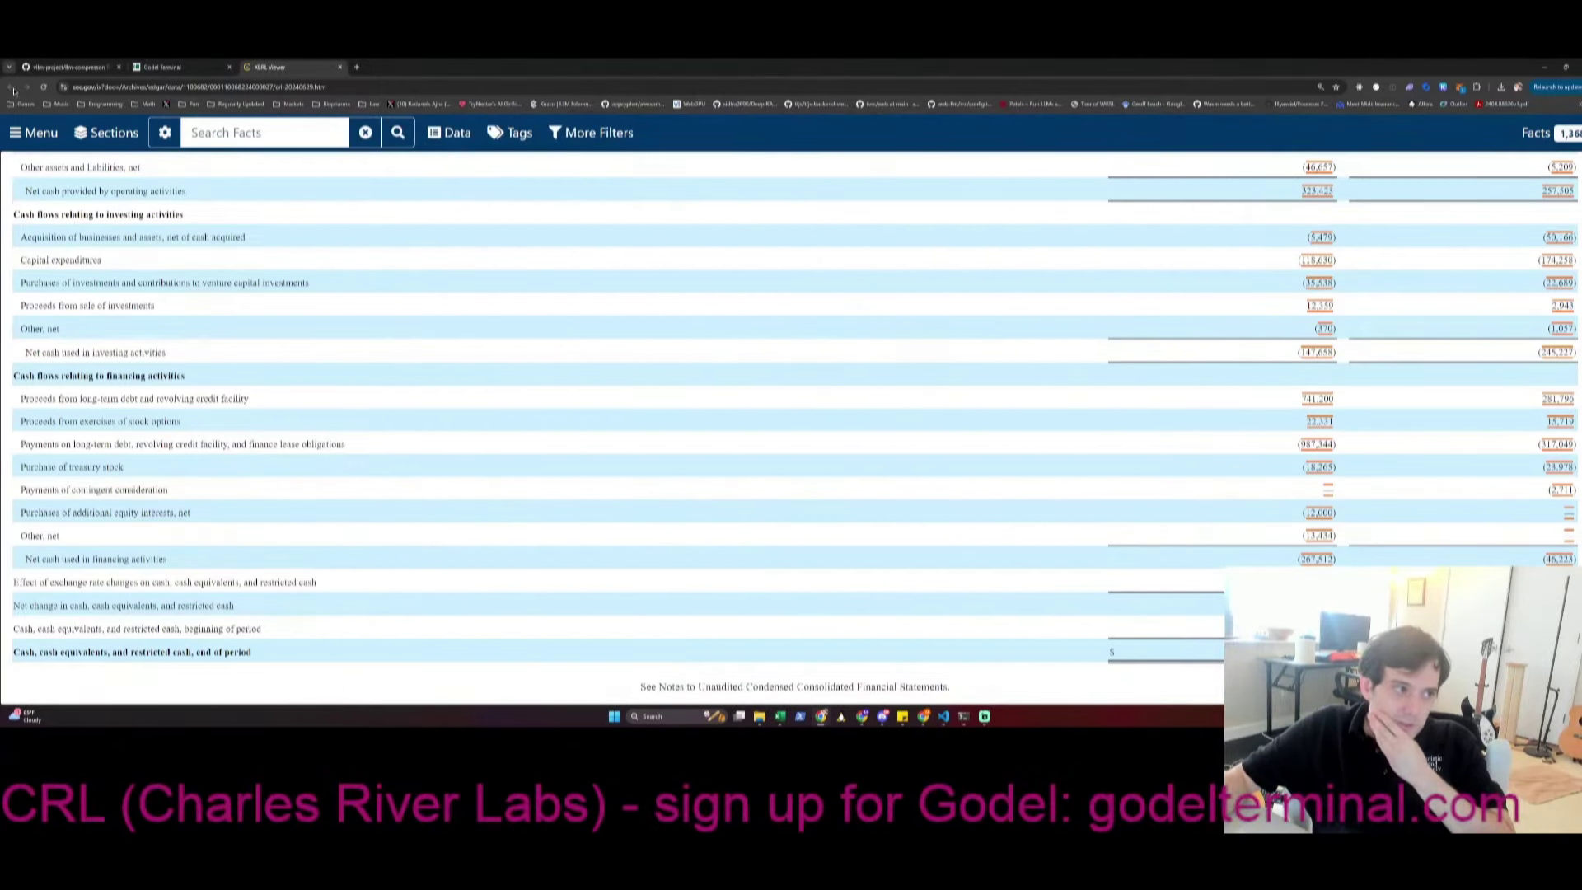
pyautogui.scroll(-20, 590, 342)
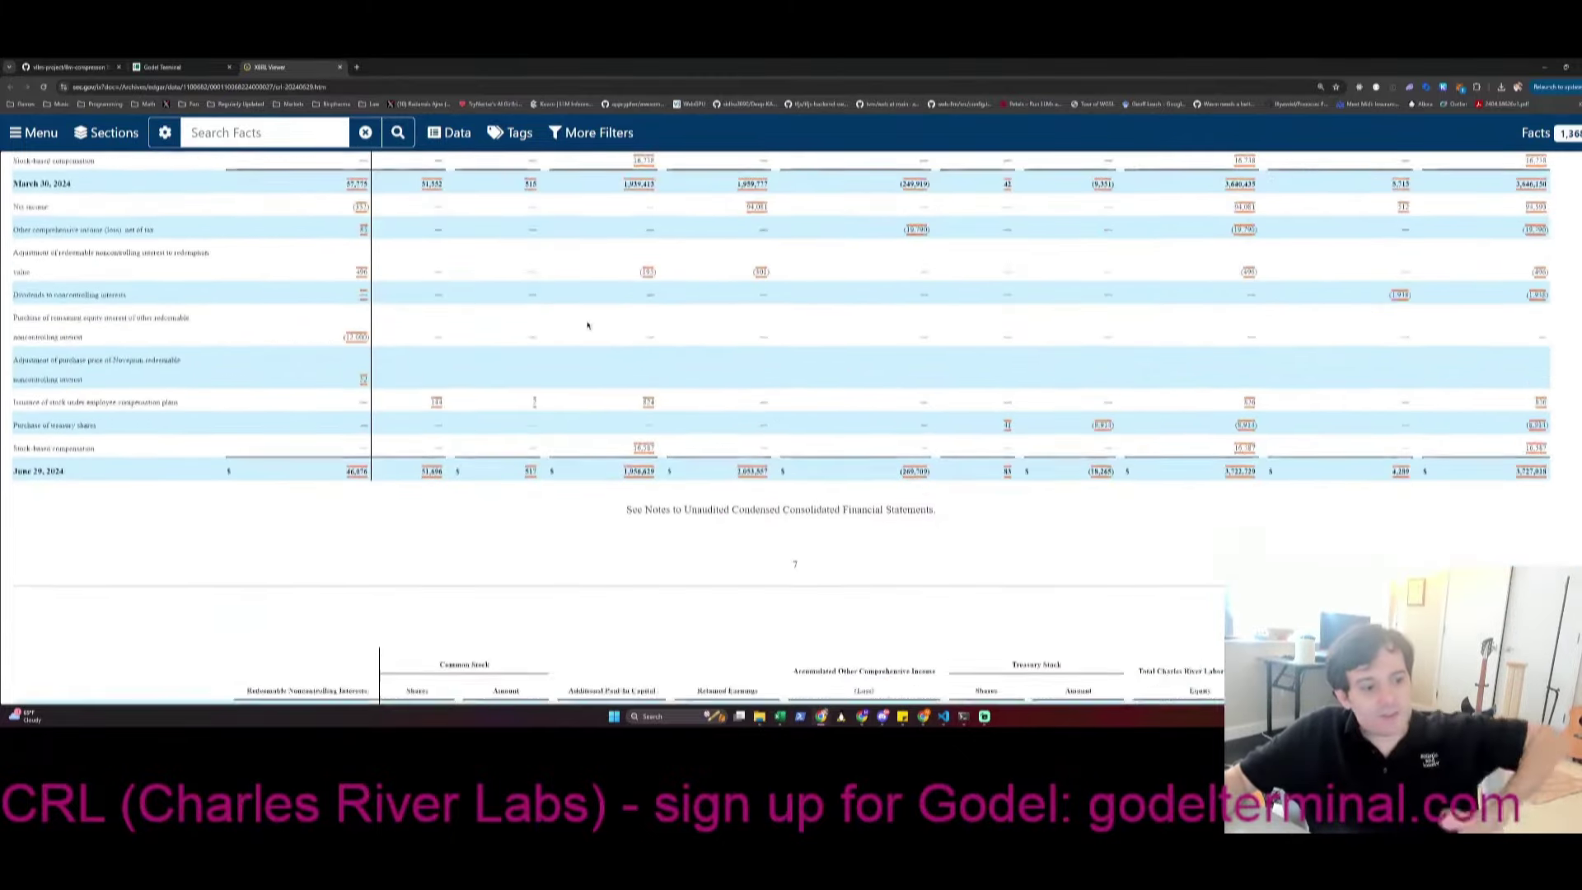
pyautogui.scroll(-10, 588, 311)
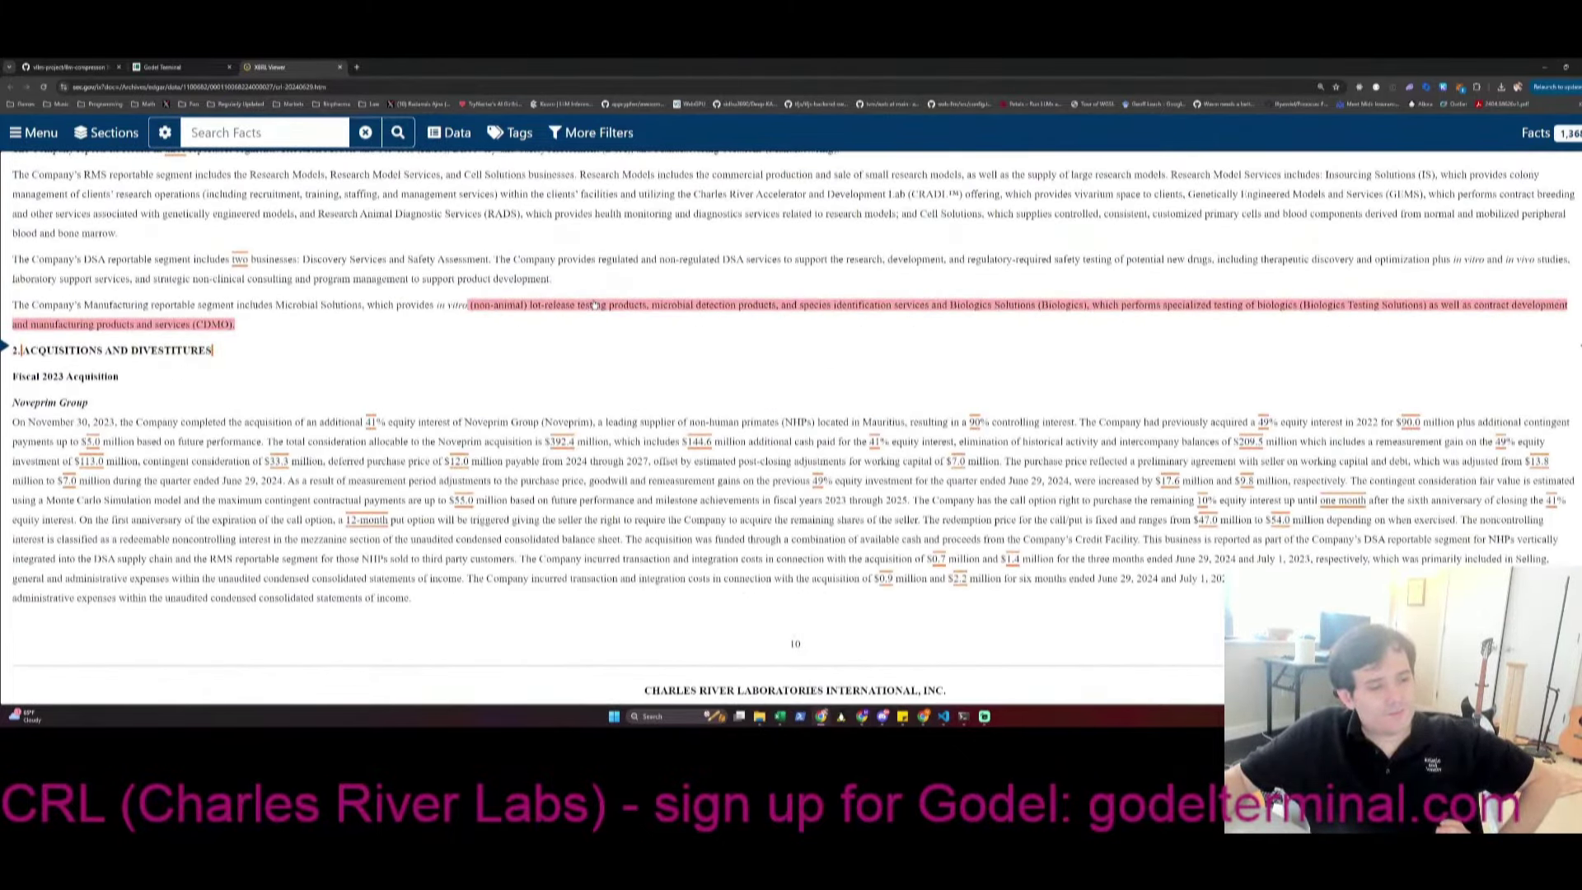
pyautogui.moveTo(597, 420); pyautogui.dragTo(887, 422)
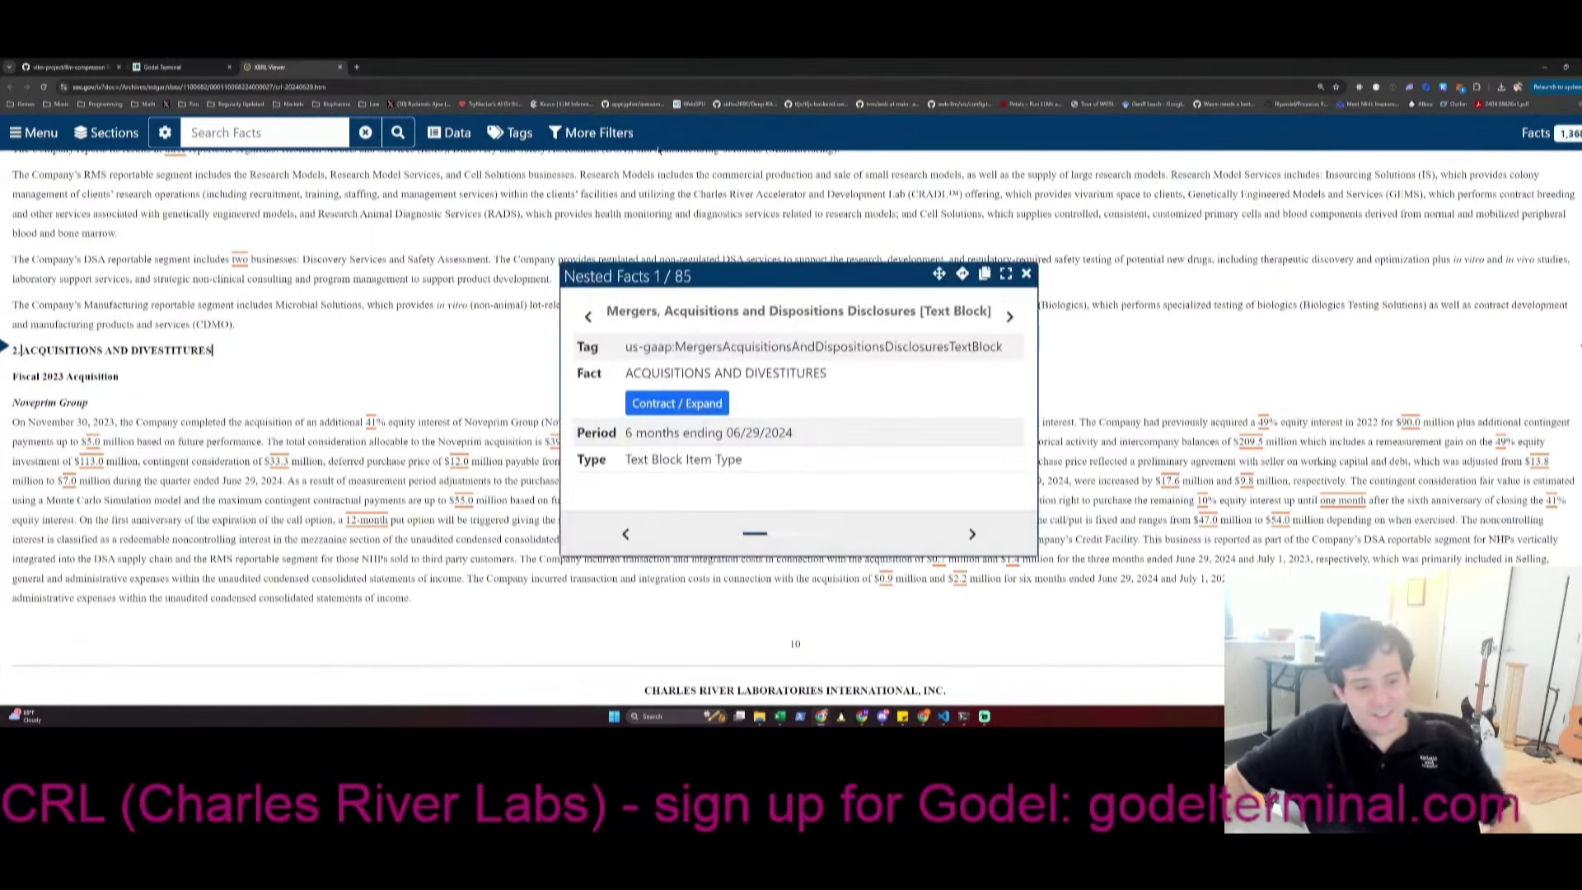
pyautogui.click(1022, 282)
# Run a Google image search for mauritius in a new browser window and open the Britannica page behind the location map
pyautogui.hotkey('ctrl', 'n')
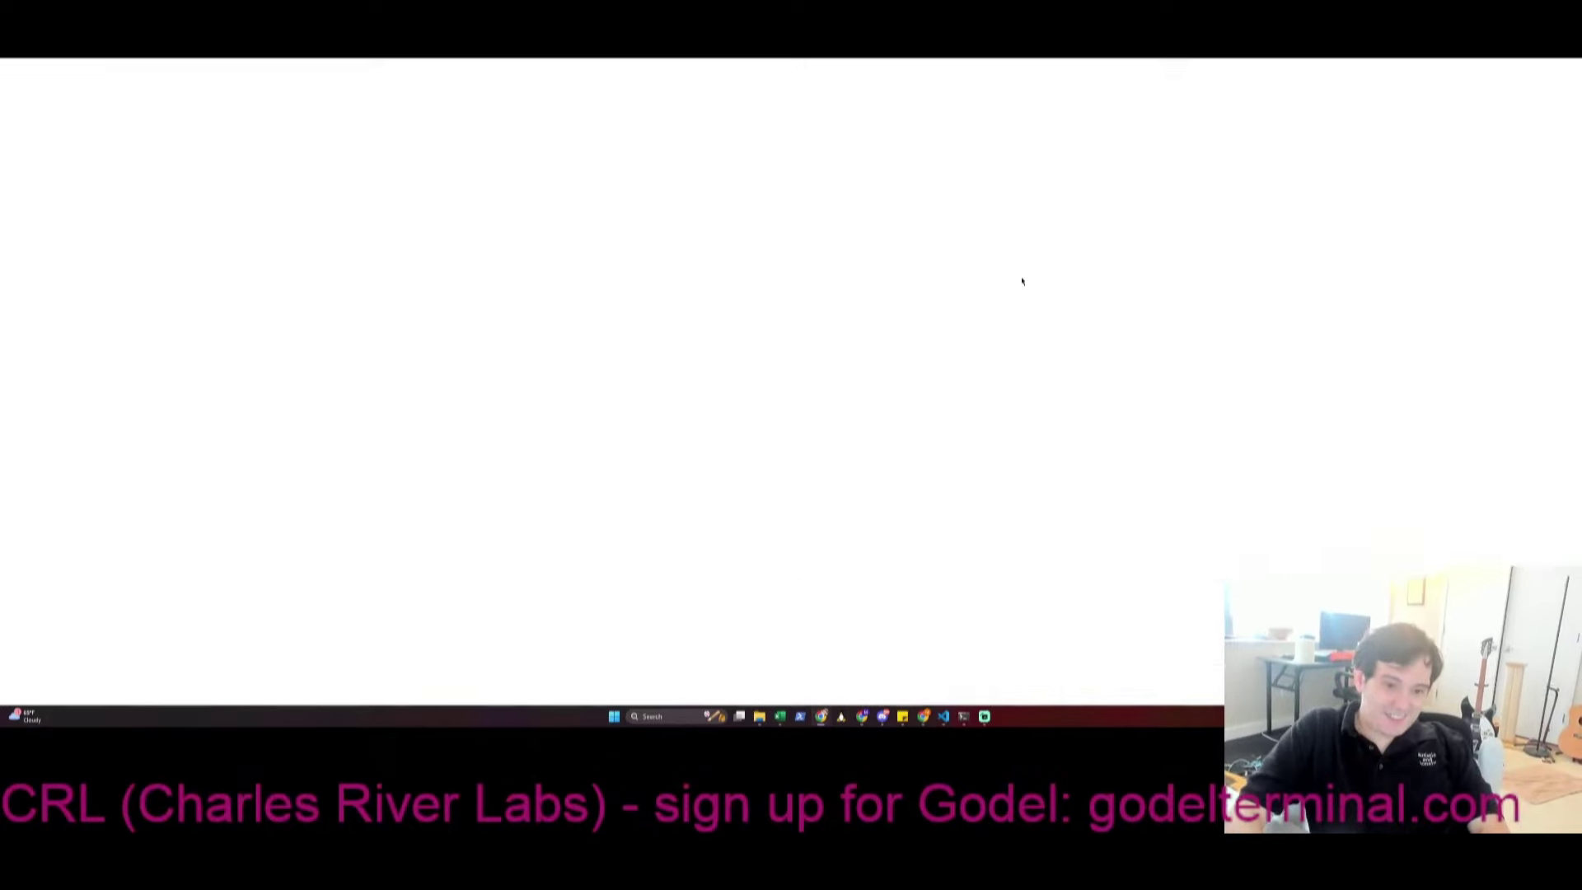
pyautogui.write('mauritius')
pyautogui.press('Return')
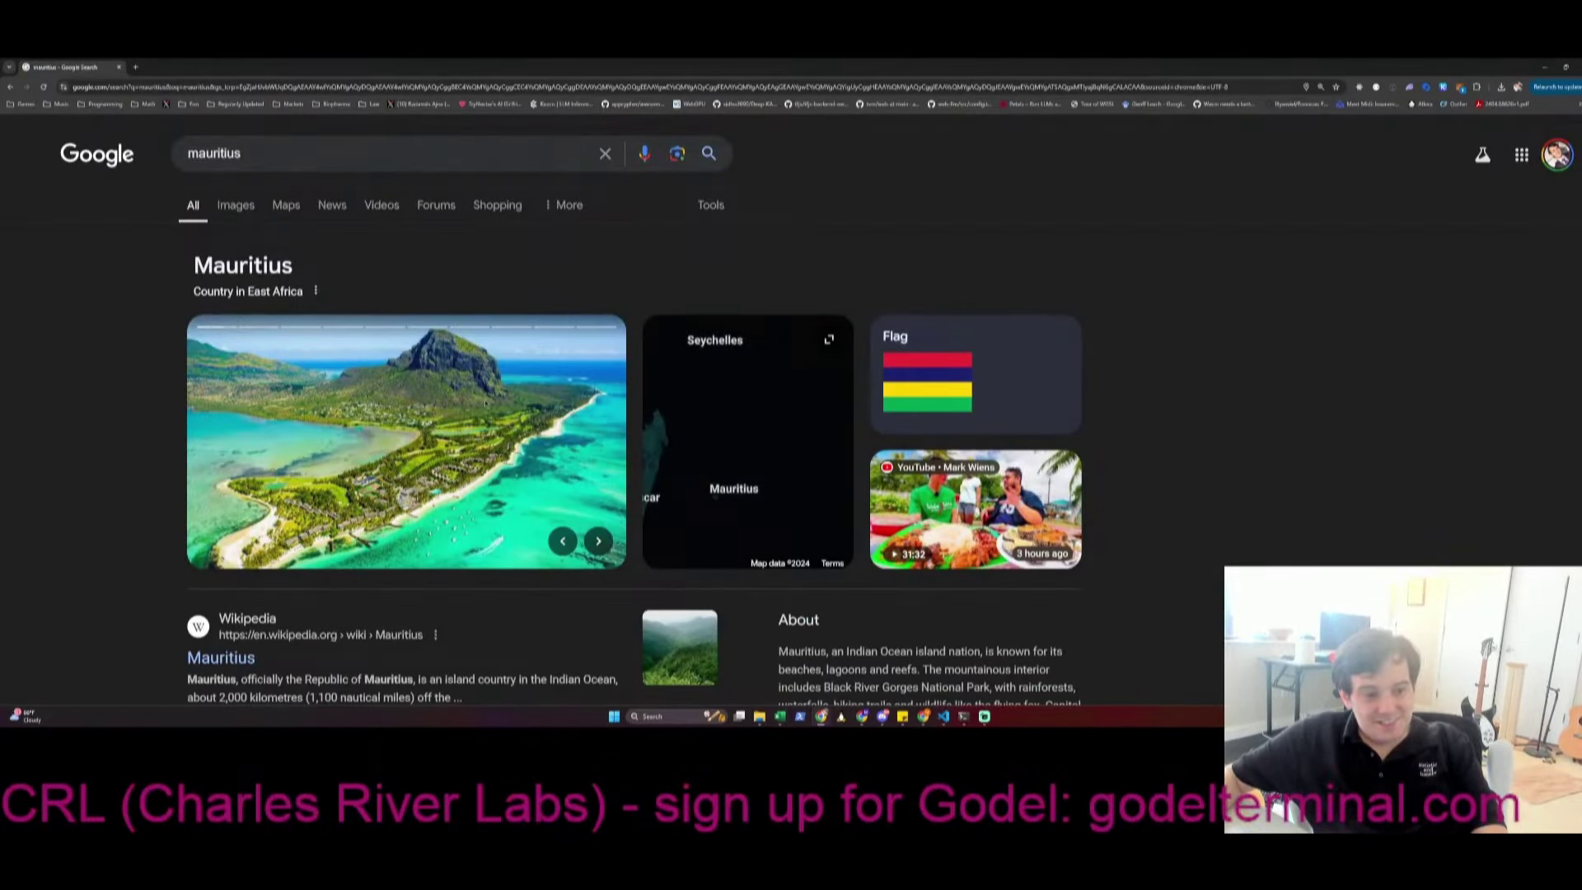
pyautogui.click(234, 205)
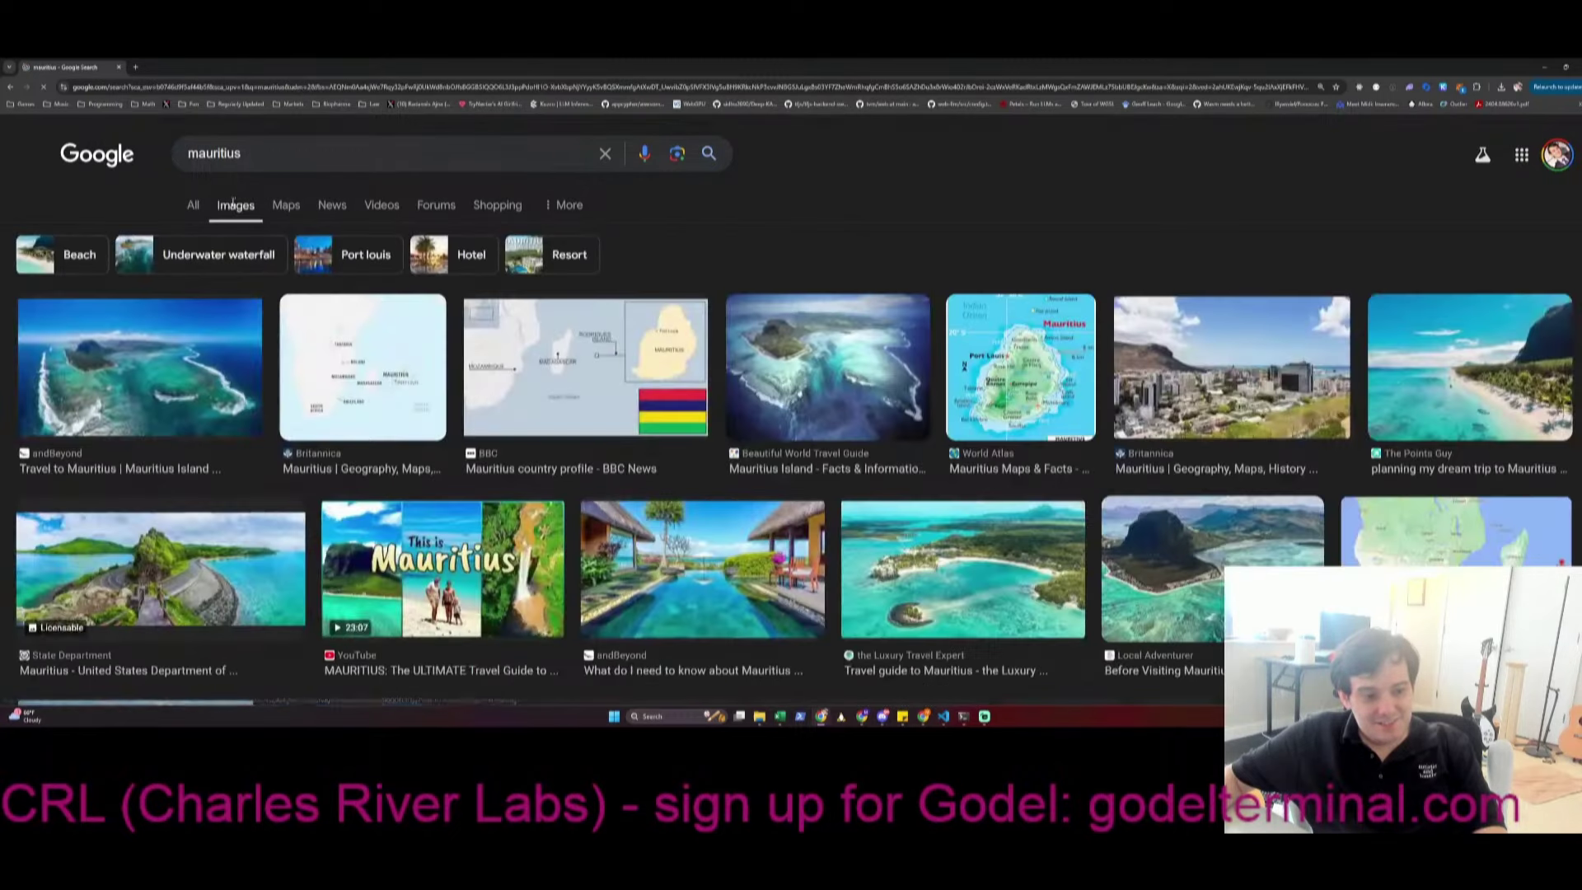
pyautogui.click(391, 384)
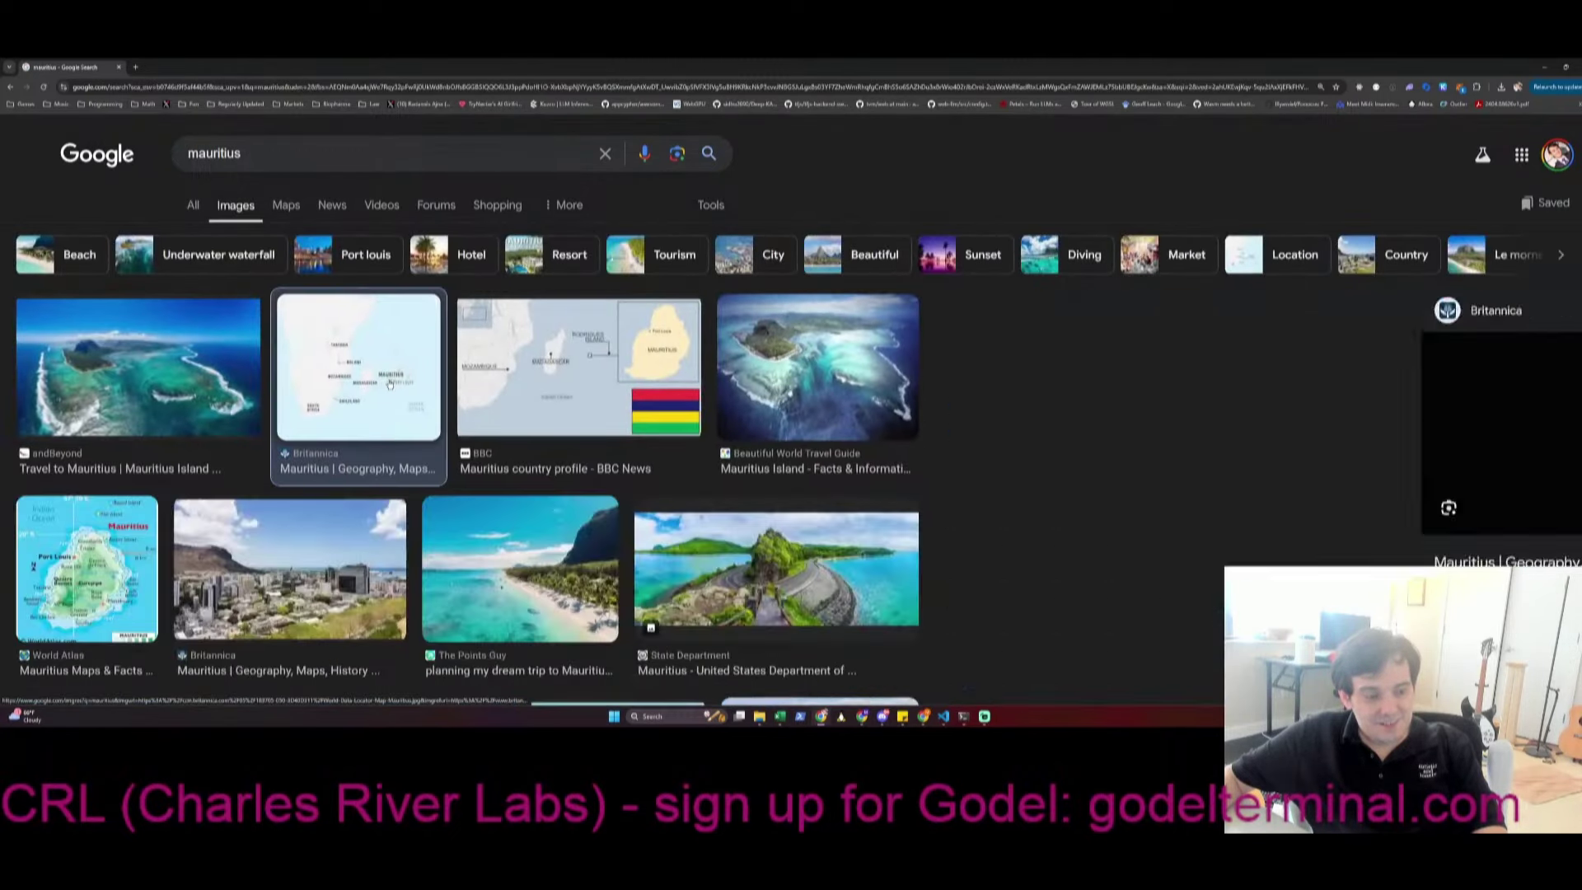
pyautogui.click(1301, 491)
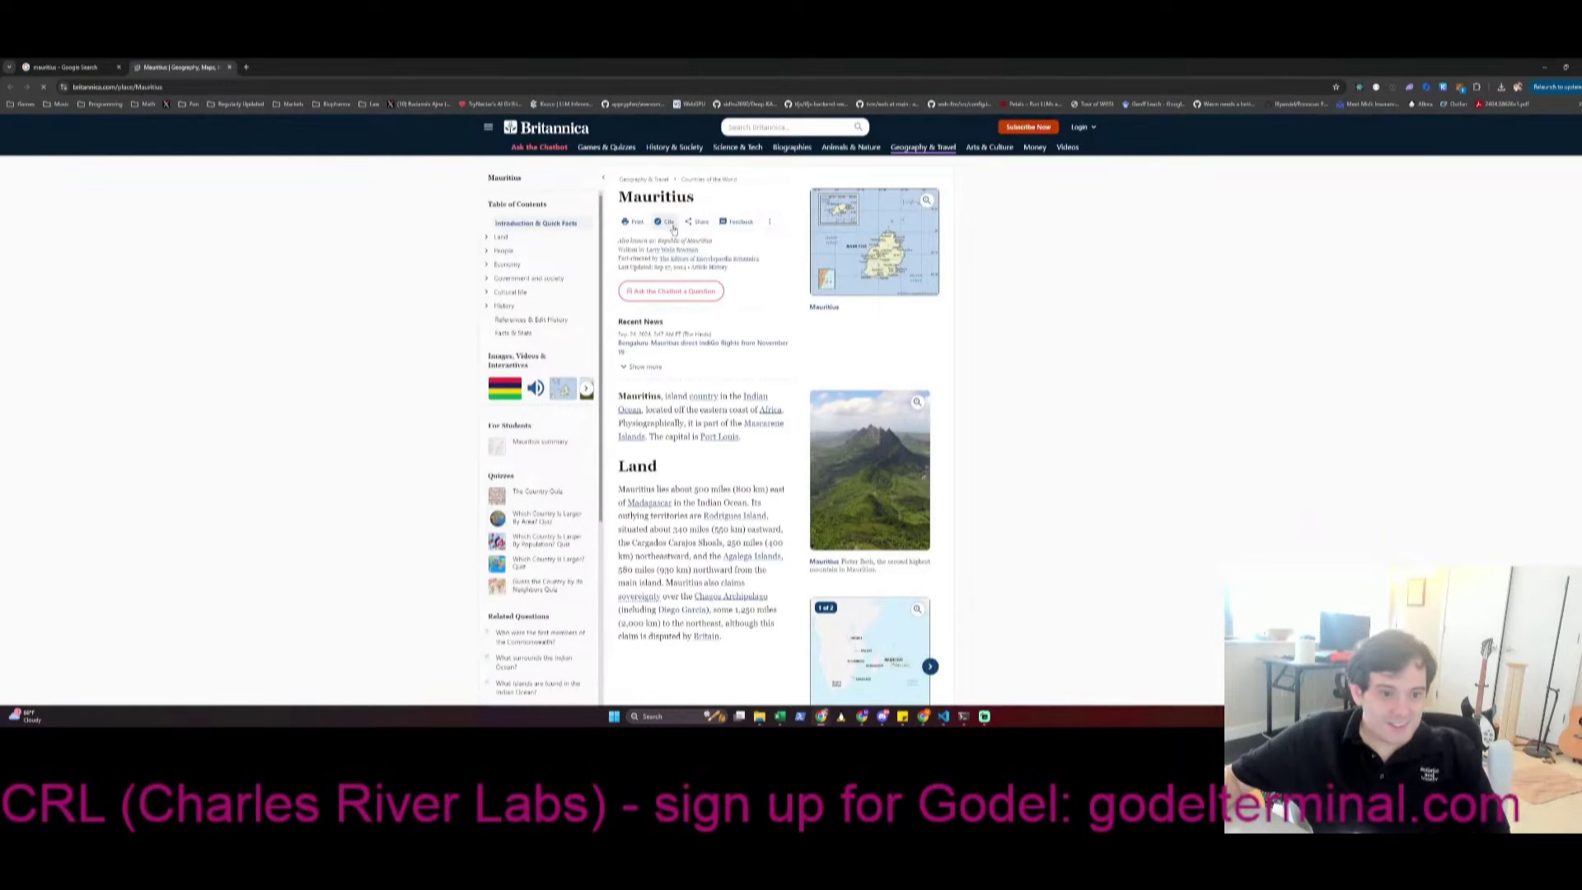
# Enlarge the Britannica article's location map of Mauritius, then close the article and the image search
pyautogui.scroll(-3, 894, 402)
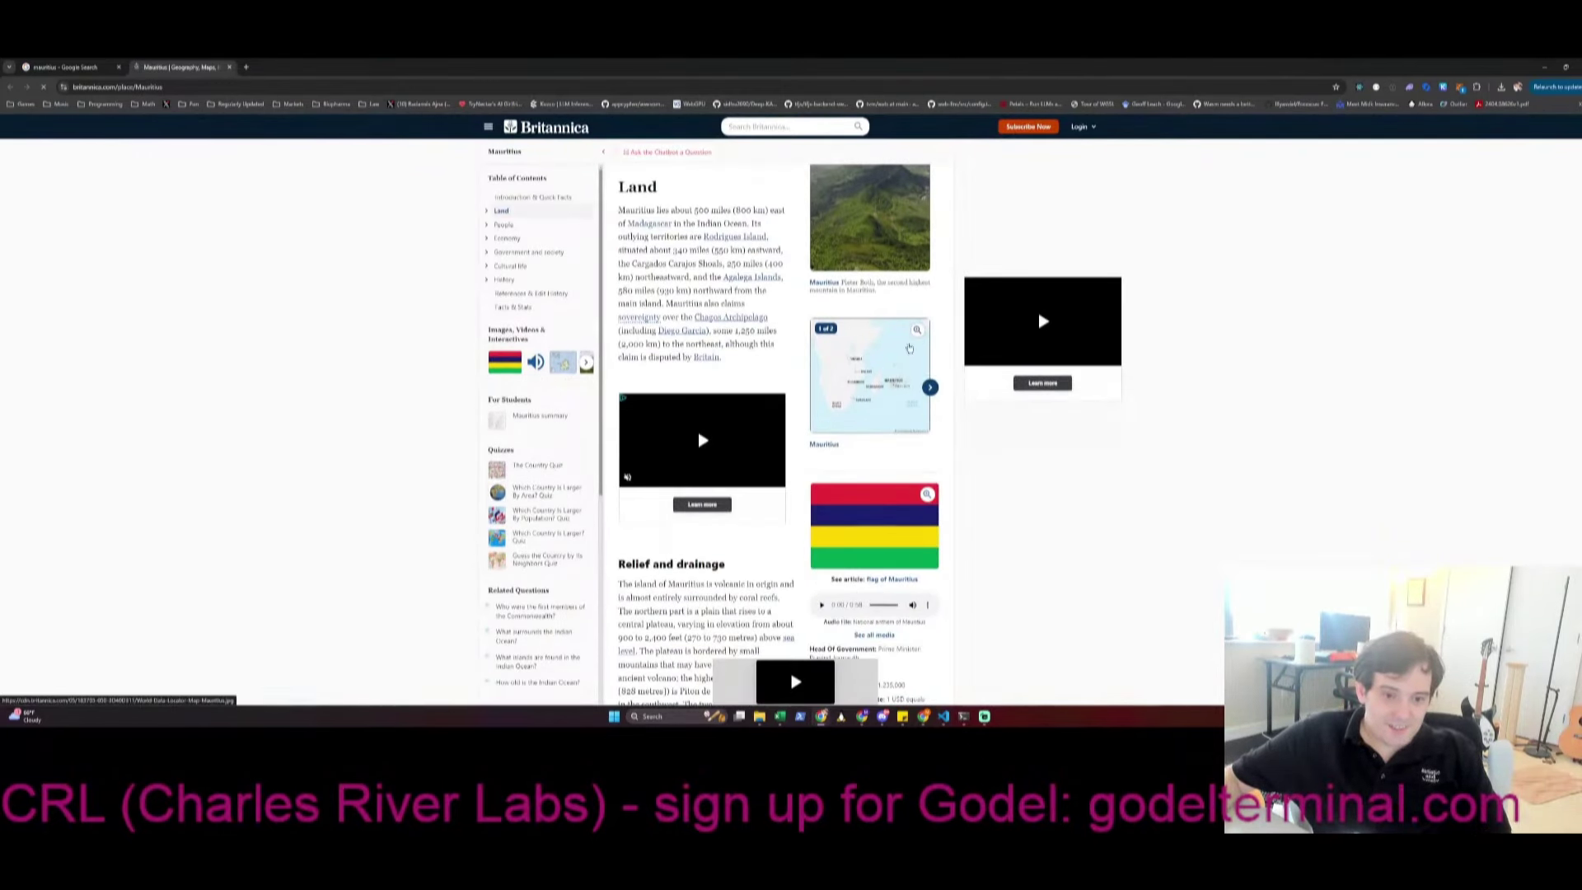
pyautogui.click(910, 350)
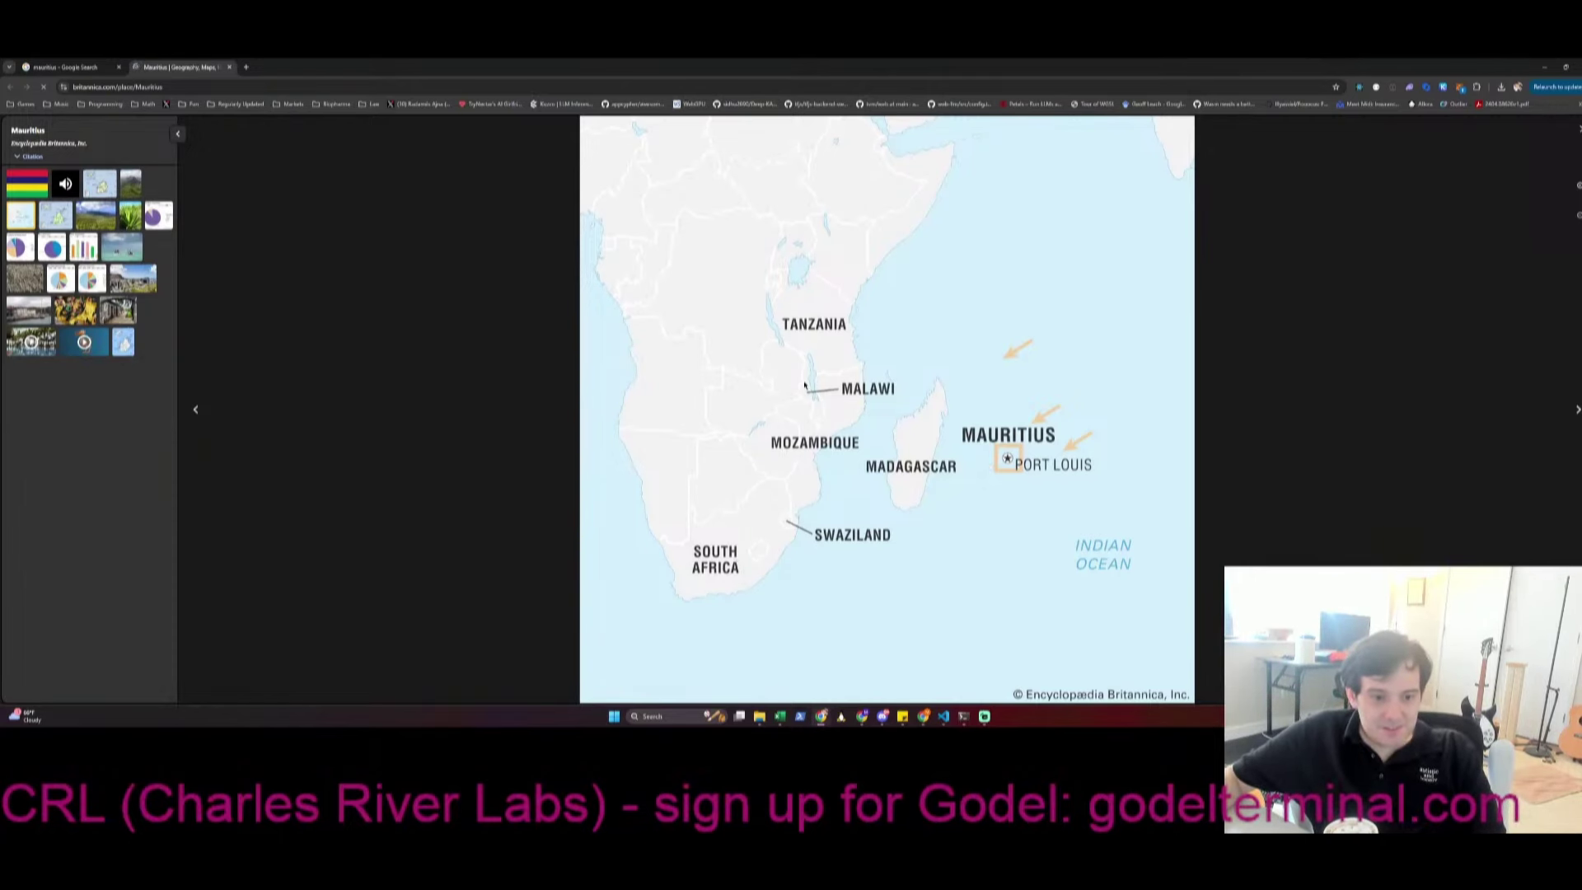
pyautogui.press('Escape')
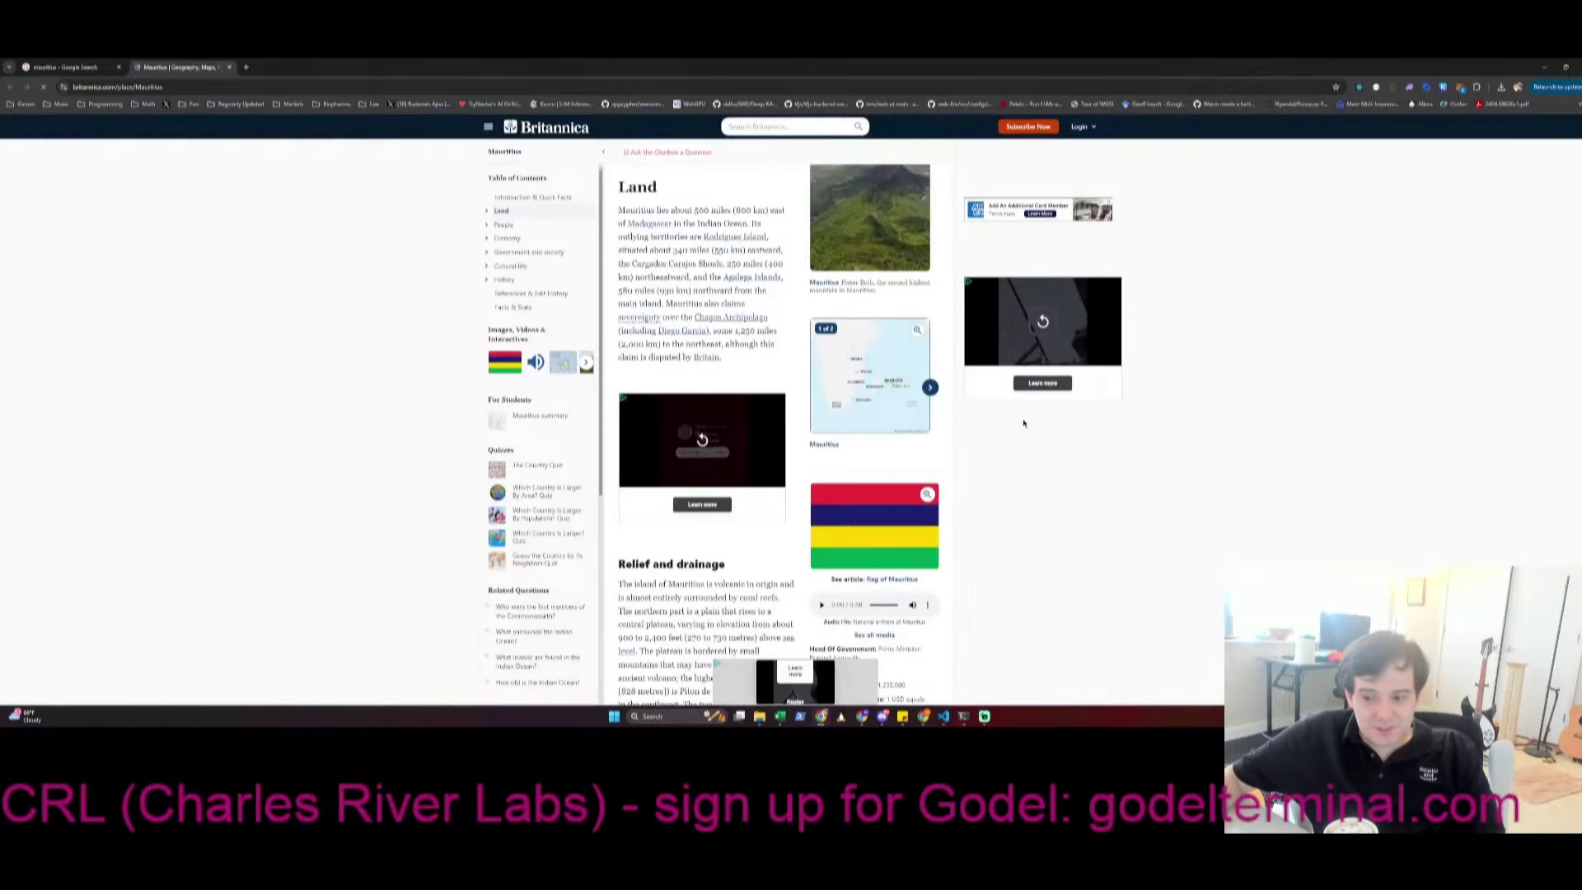
pyautogui.click(229, 66)
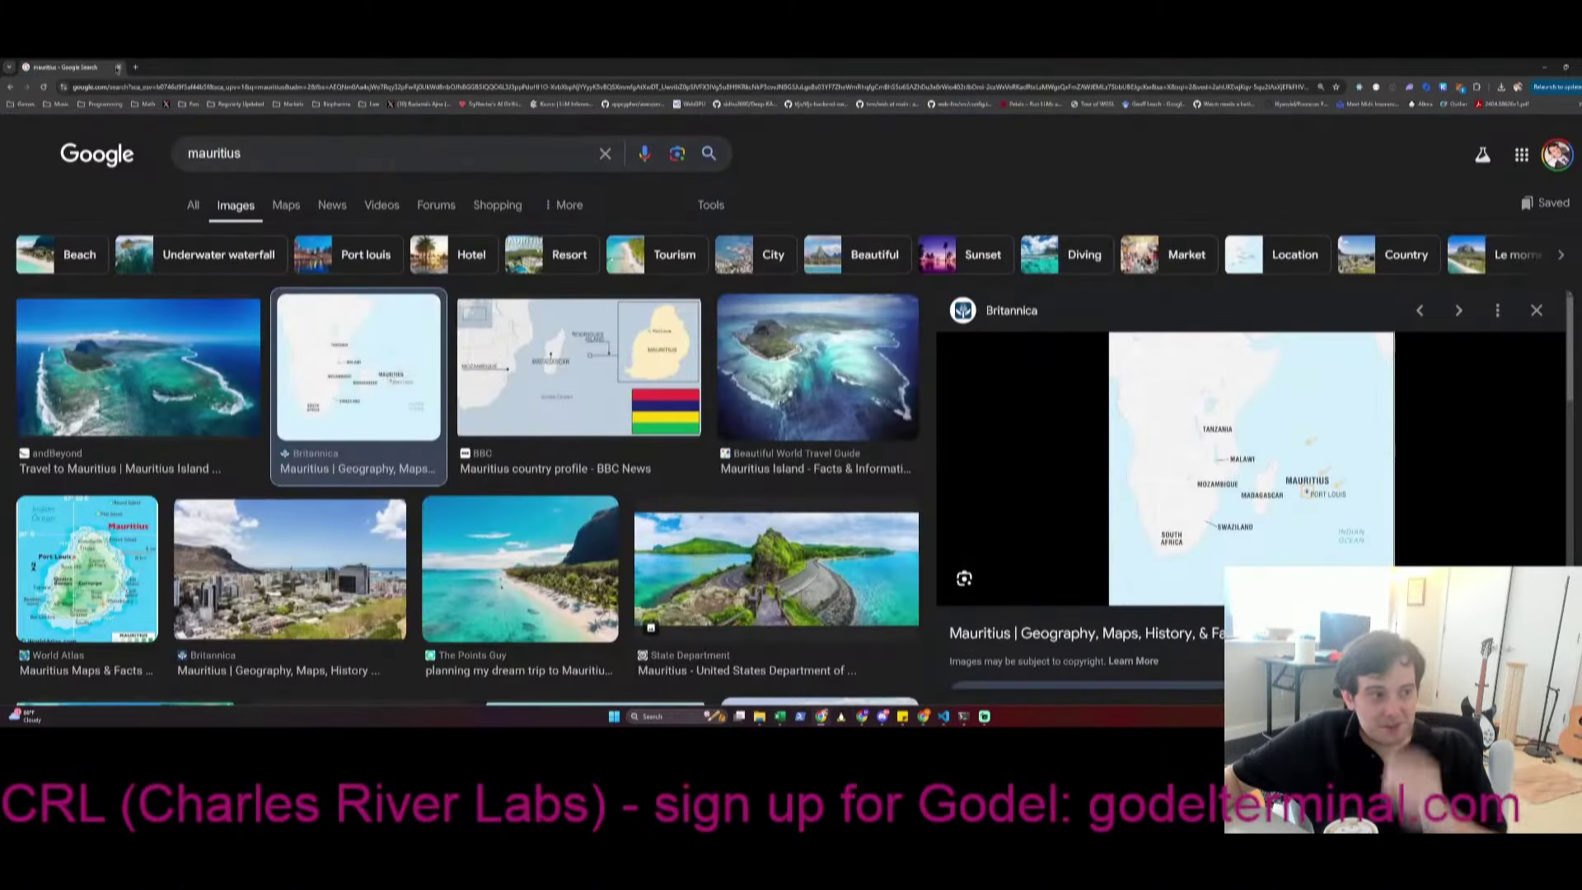
pyautogui.click(118, 67)
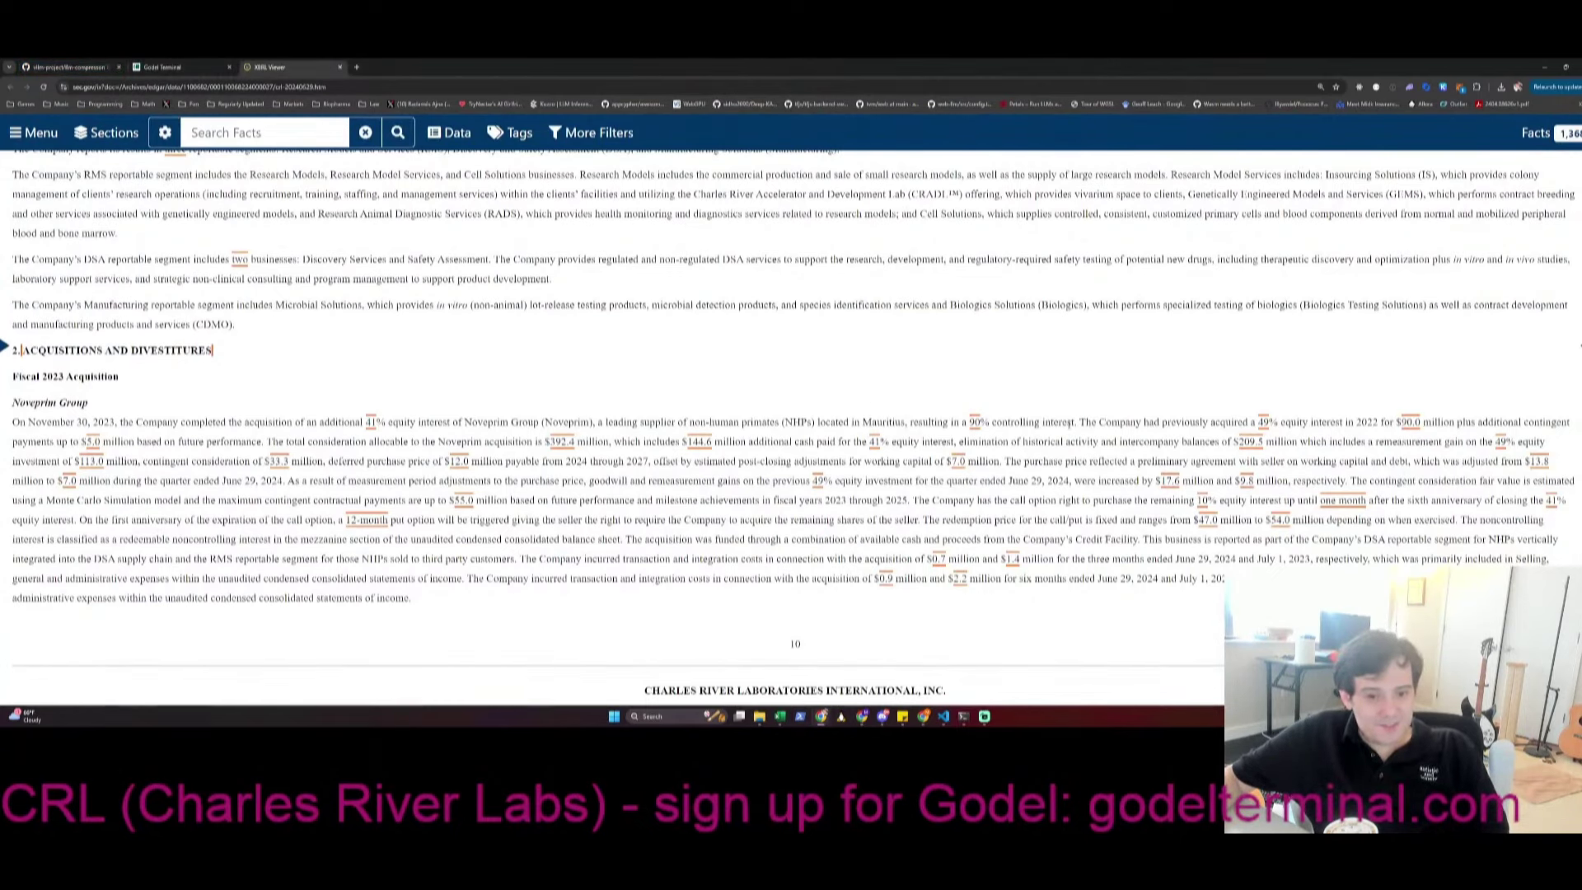
# Read the Noveprim acquisition's contingent payments and total consideration in the filing, along with the surrounding notes
pyautogui.moveTo(1457, 425); pyautogui.dragTo(736, 443)
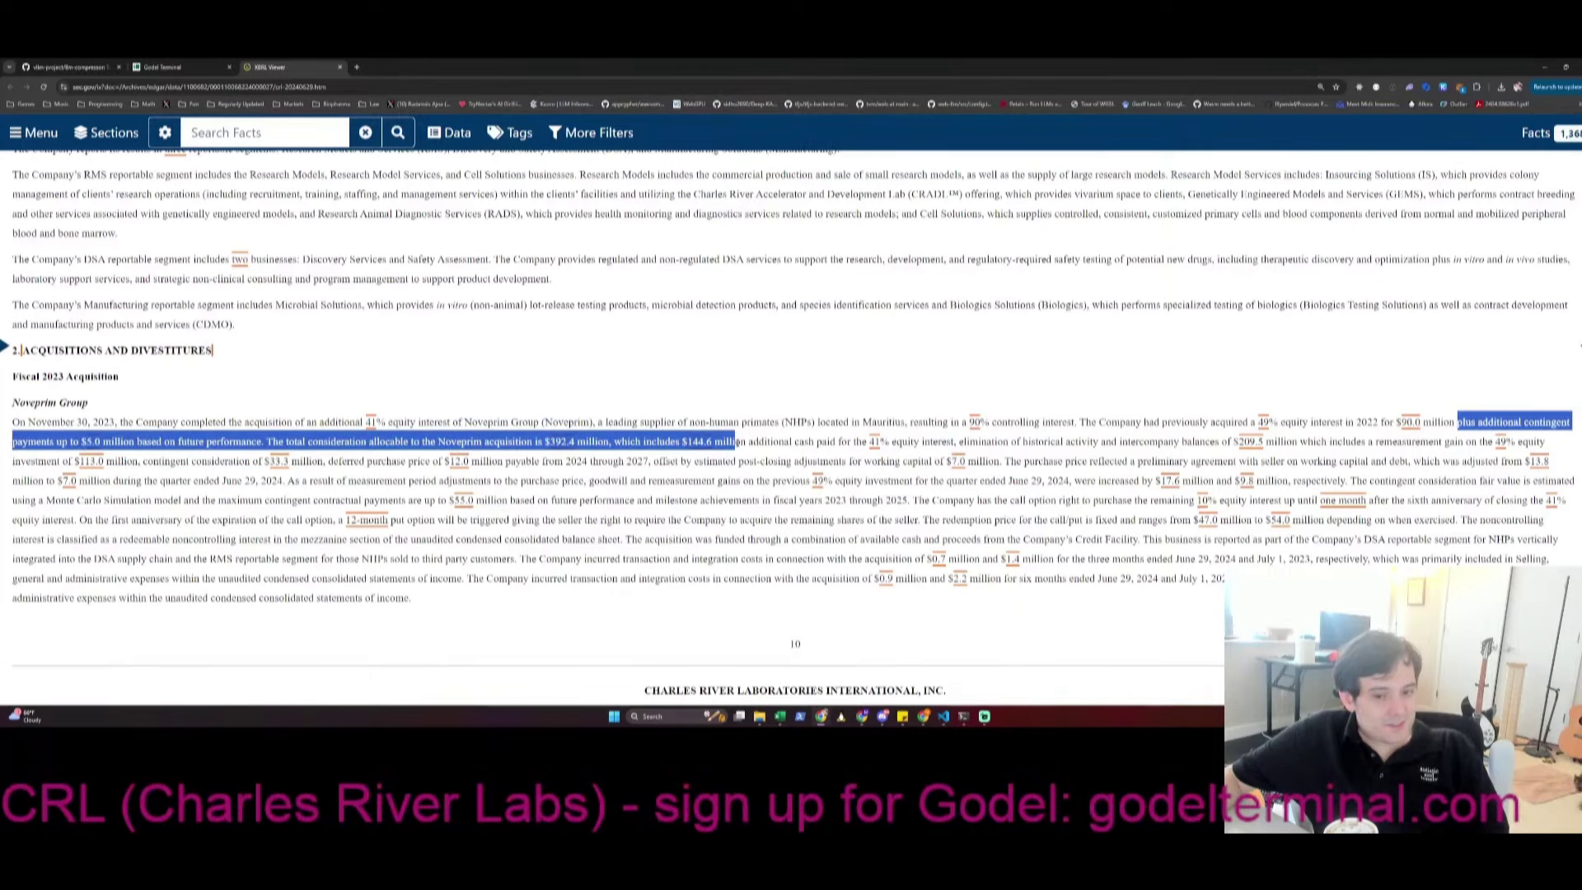
pyautogui.moveTo(741, 443); pyautogui.dragTo(42, 442)
pyautogui.click(1029, 273)
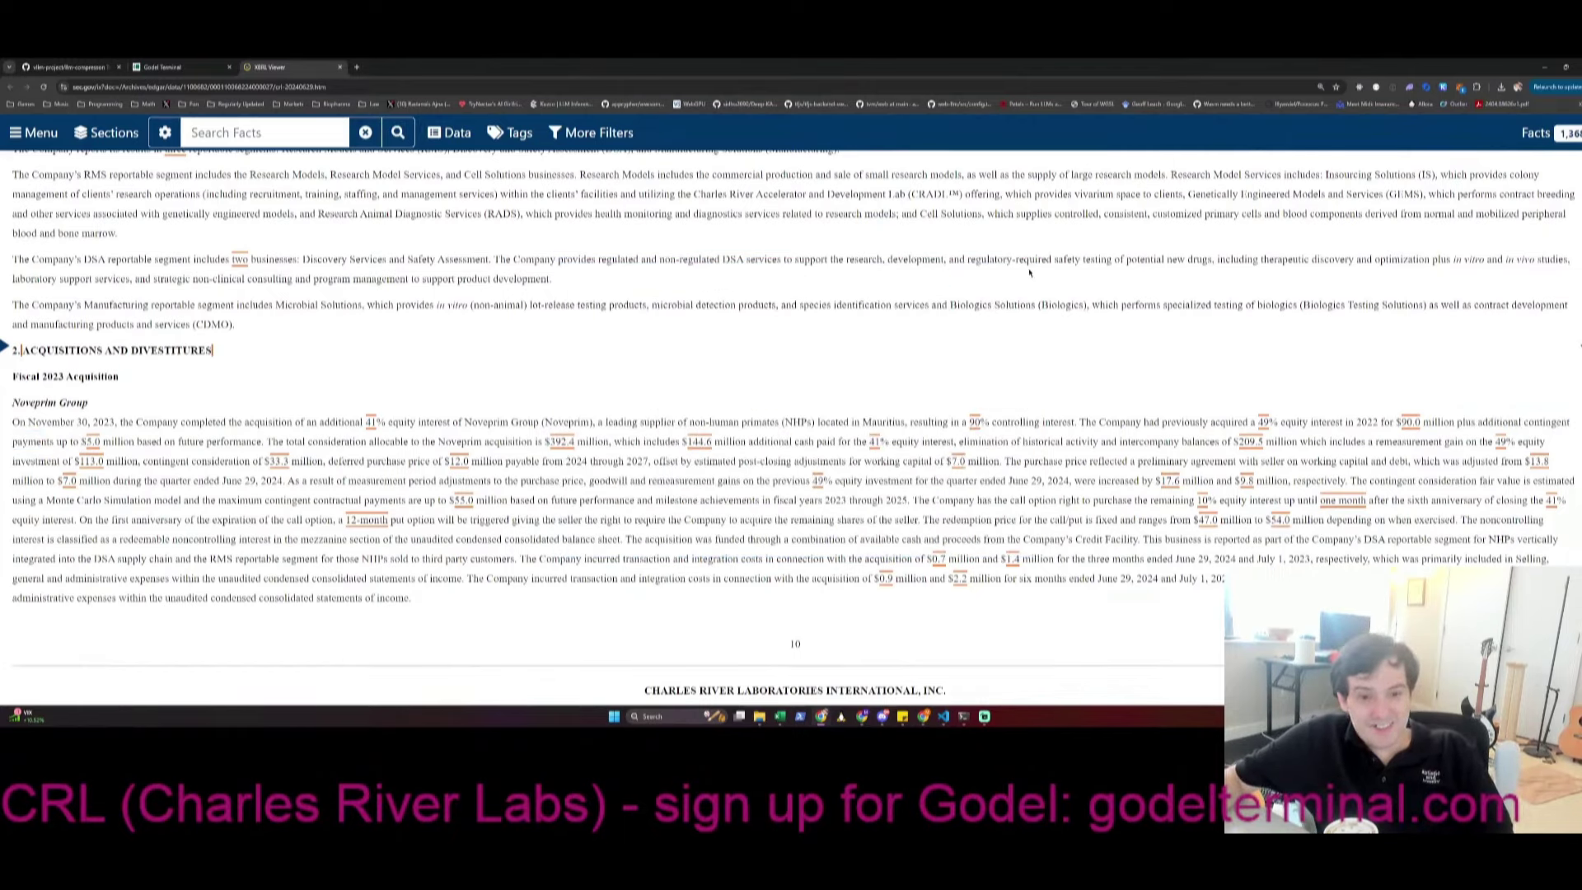
pyautogui.scroll(-4, 974, 374)
pyautogui.scroll(5, 956, 366)
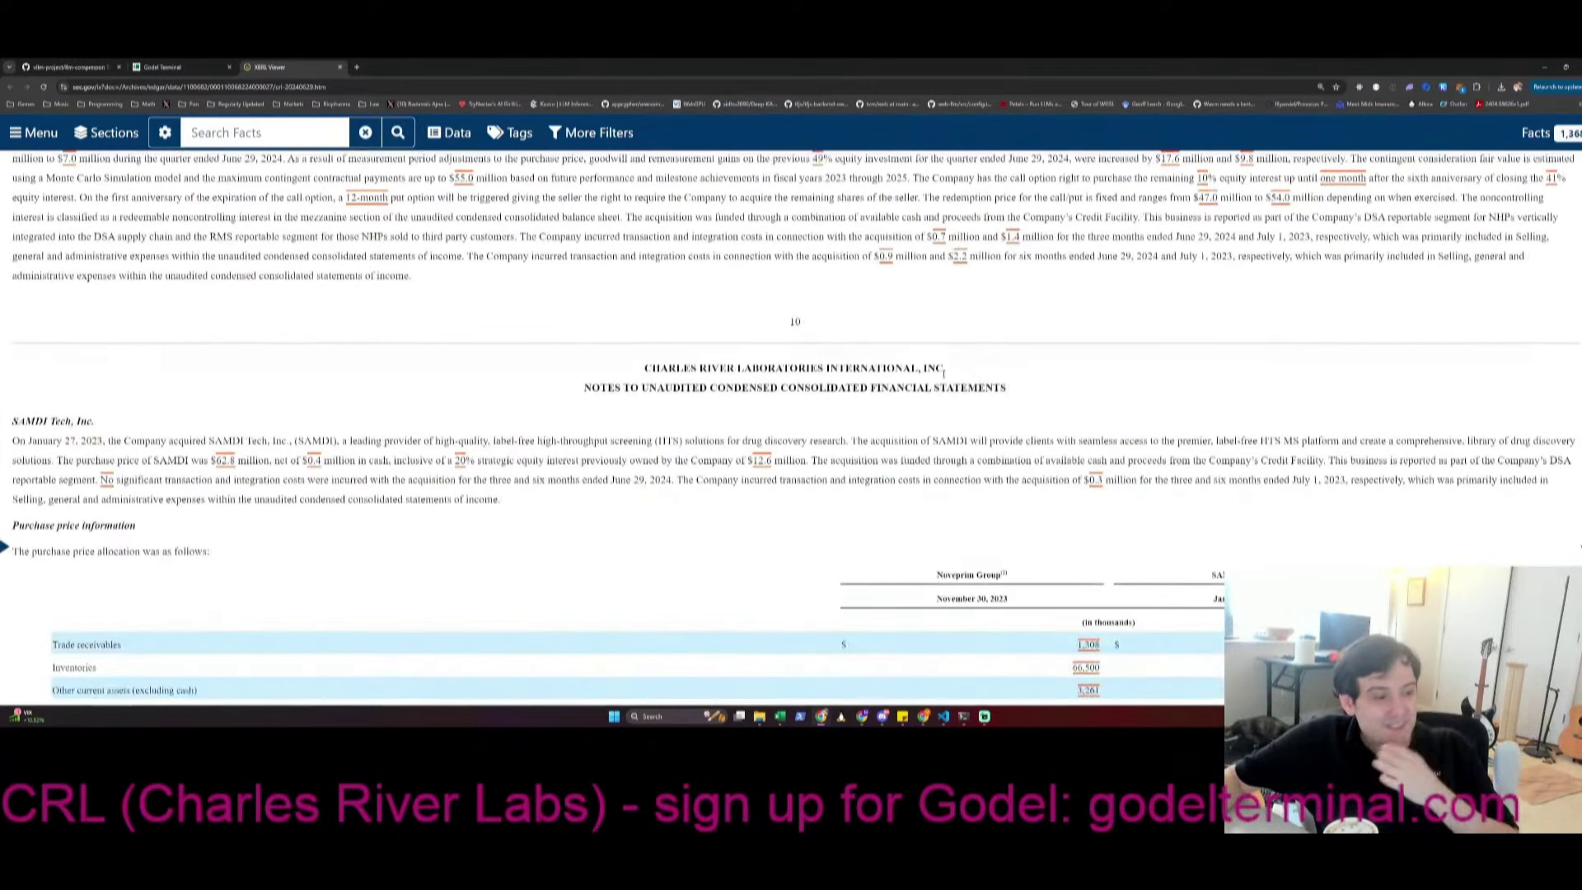
pyautogui.scroll(2, 950, 363)
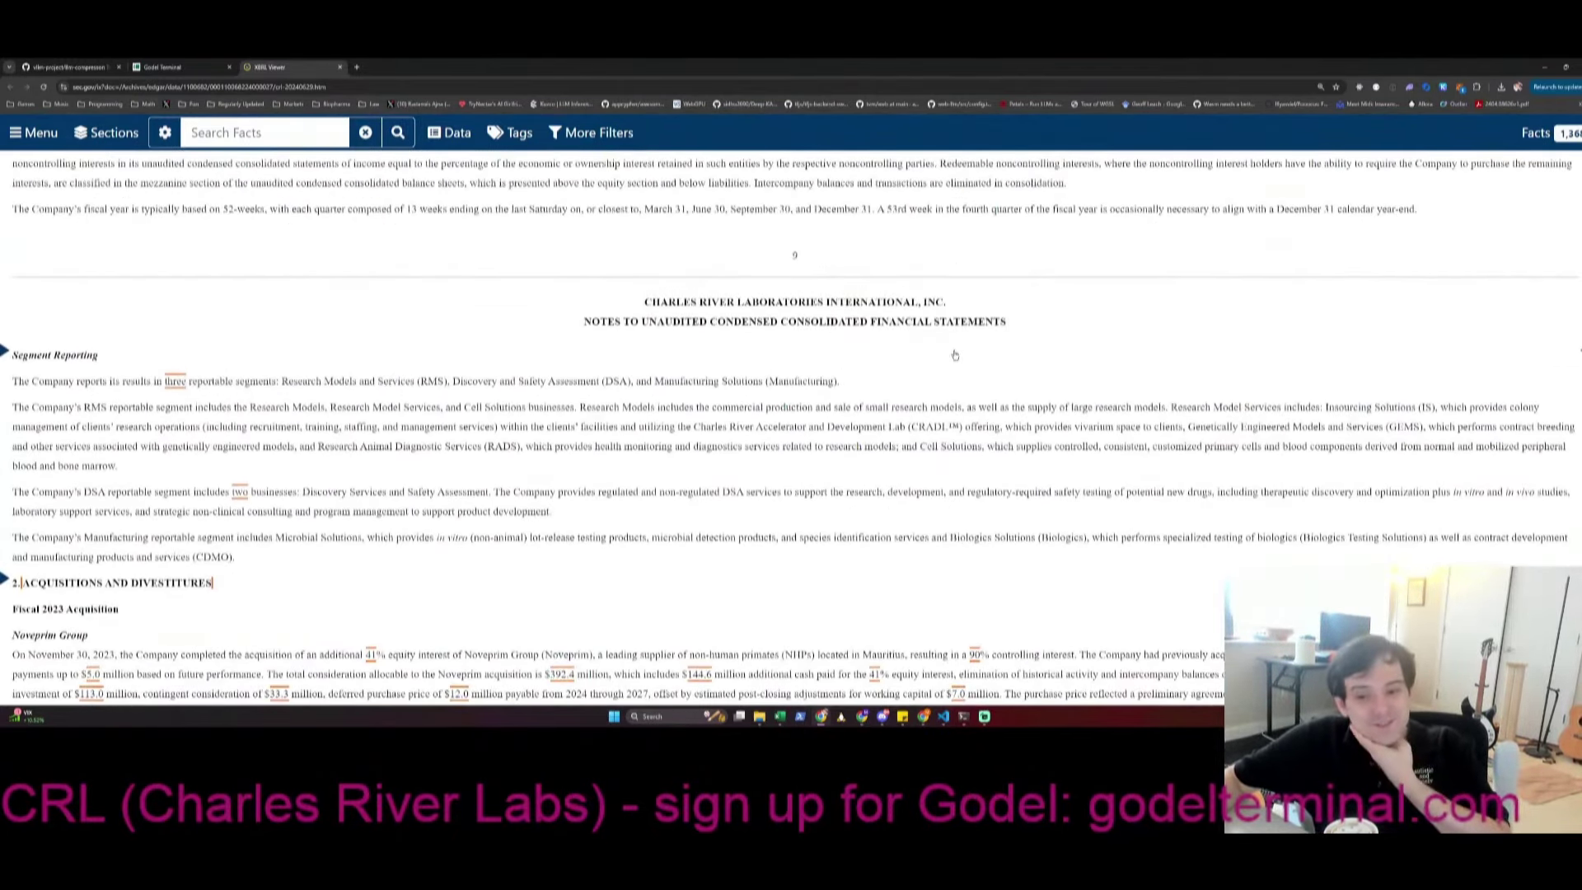
# Examine the Noveprim and SAMDI purchase price allocation, the acquired intangible assets and the disaggregation of revenue by segment
pyautogui.scroll(-12, 955, 355)
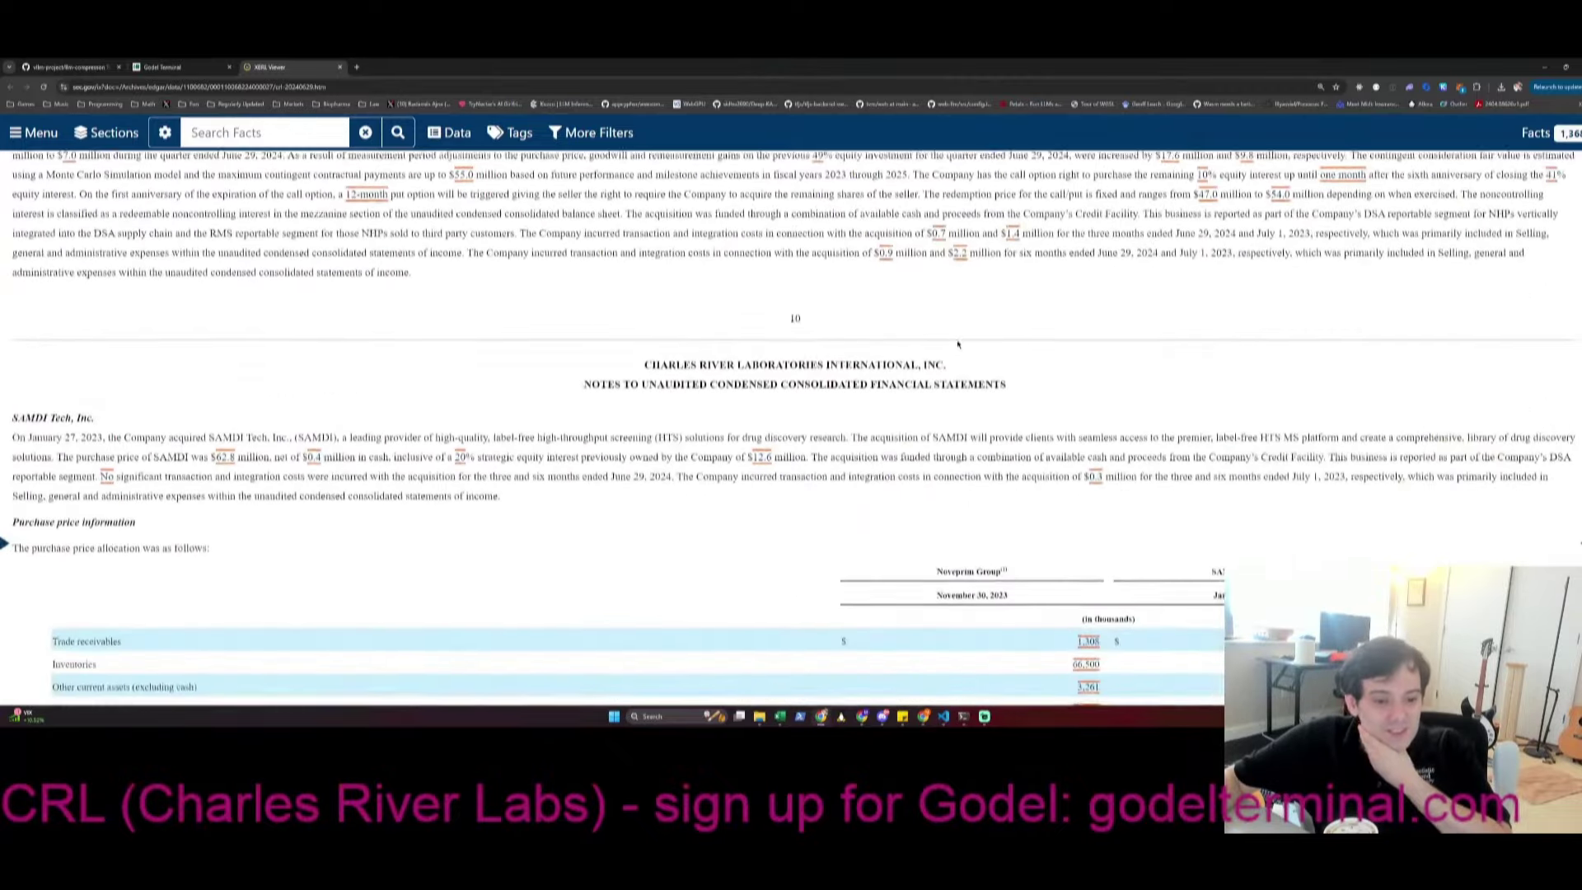
pyautogui.scroll(-3, 961, 334)
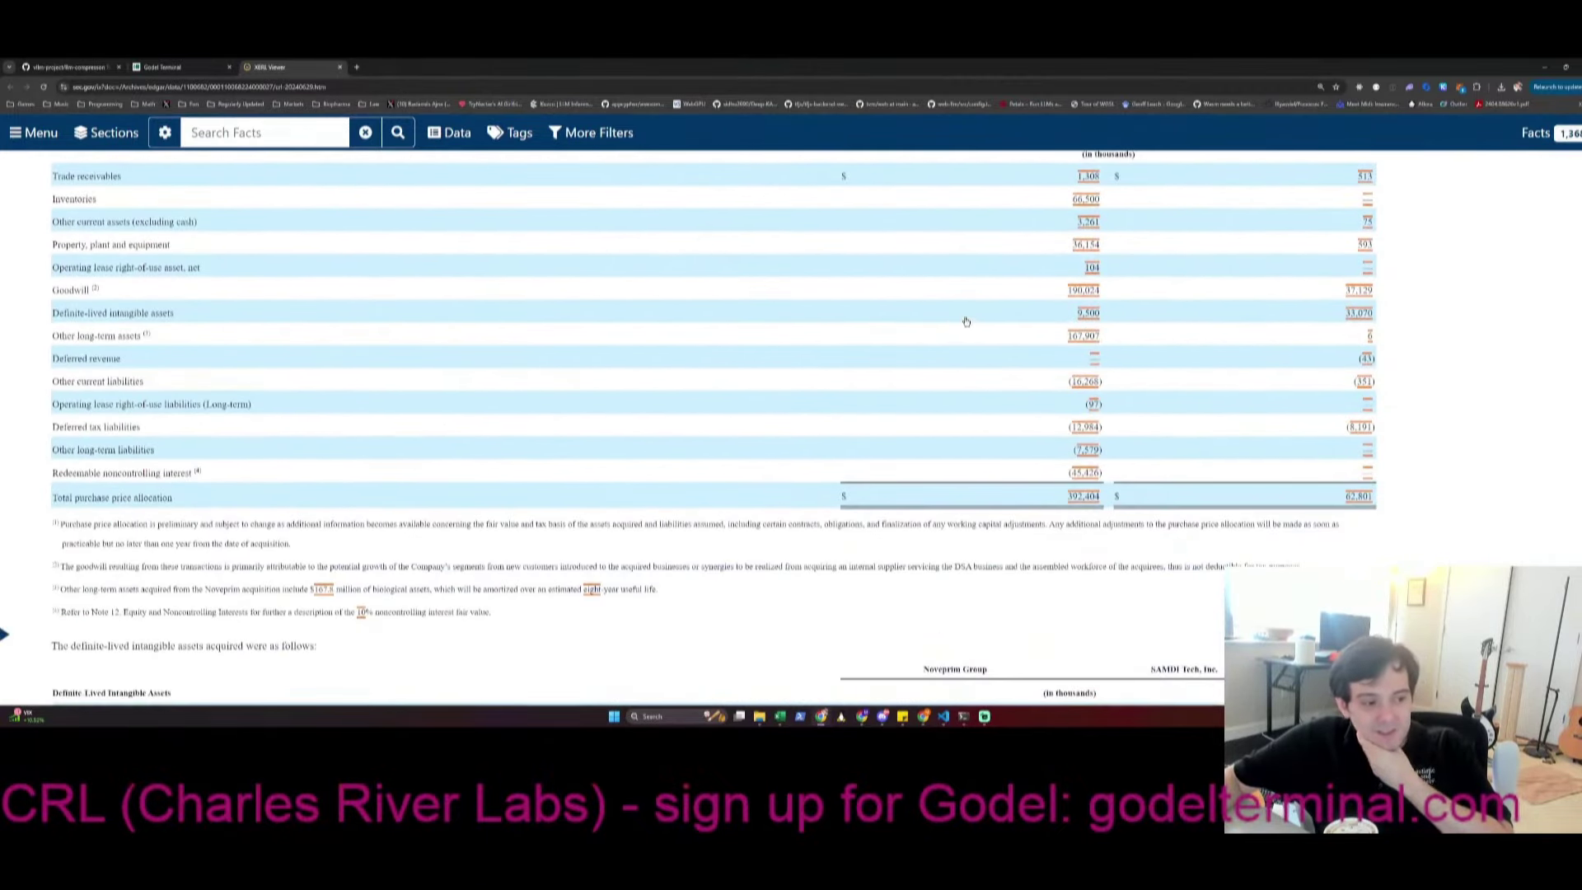
pyautogui.scroll(-1, 966, 316)
pyautogui.scroll(4, 967, 316)
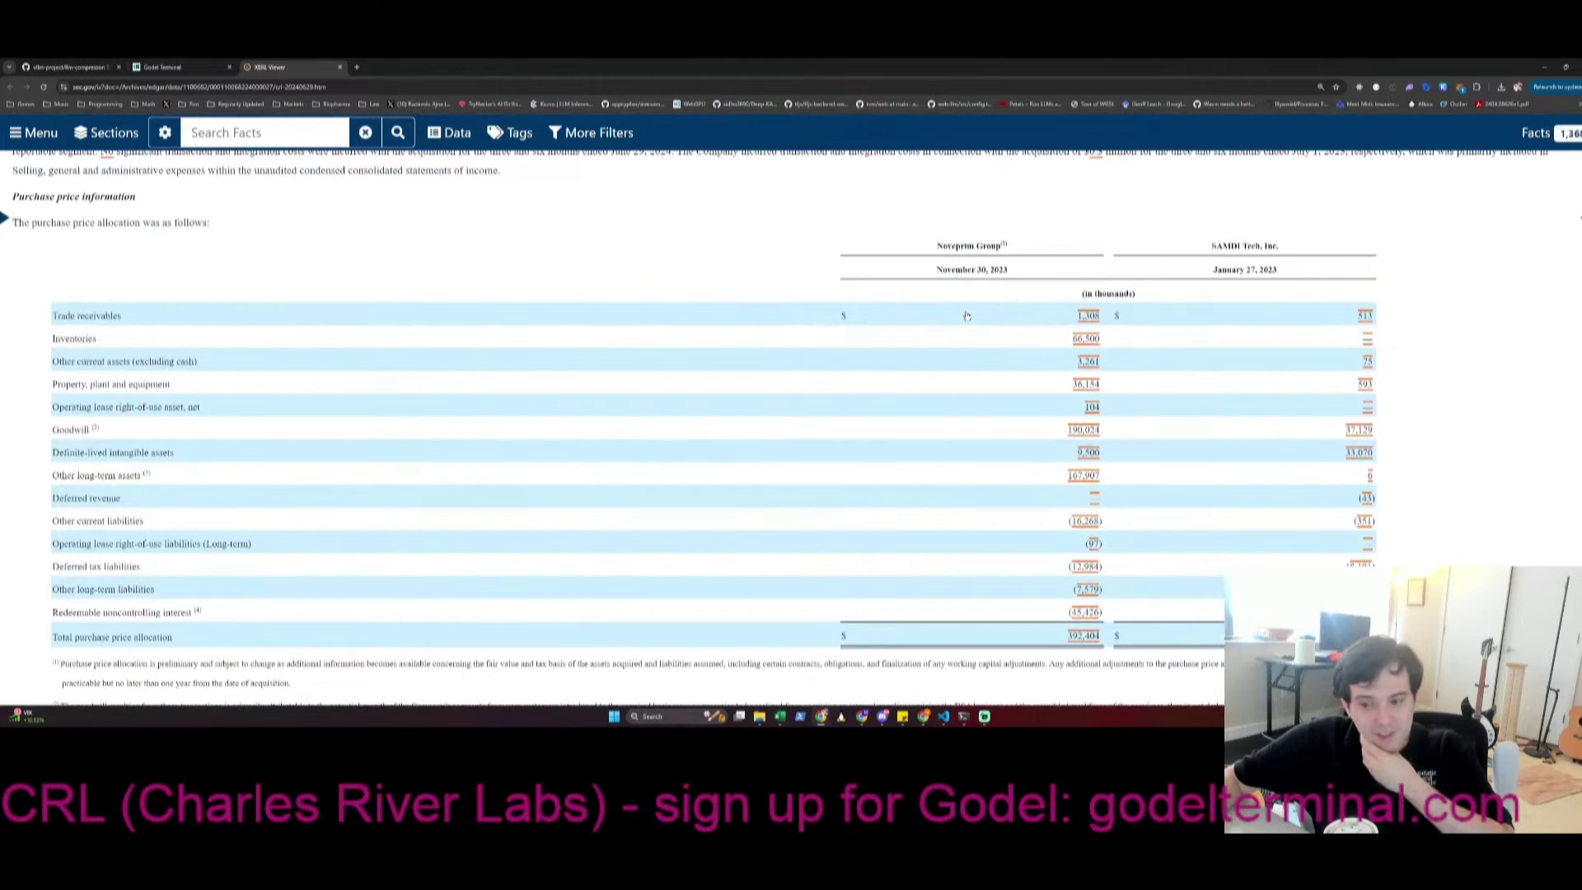
pyautogui.scroll(-10, 966, 316)
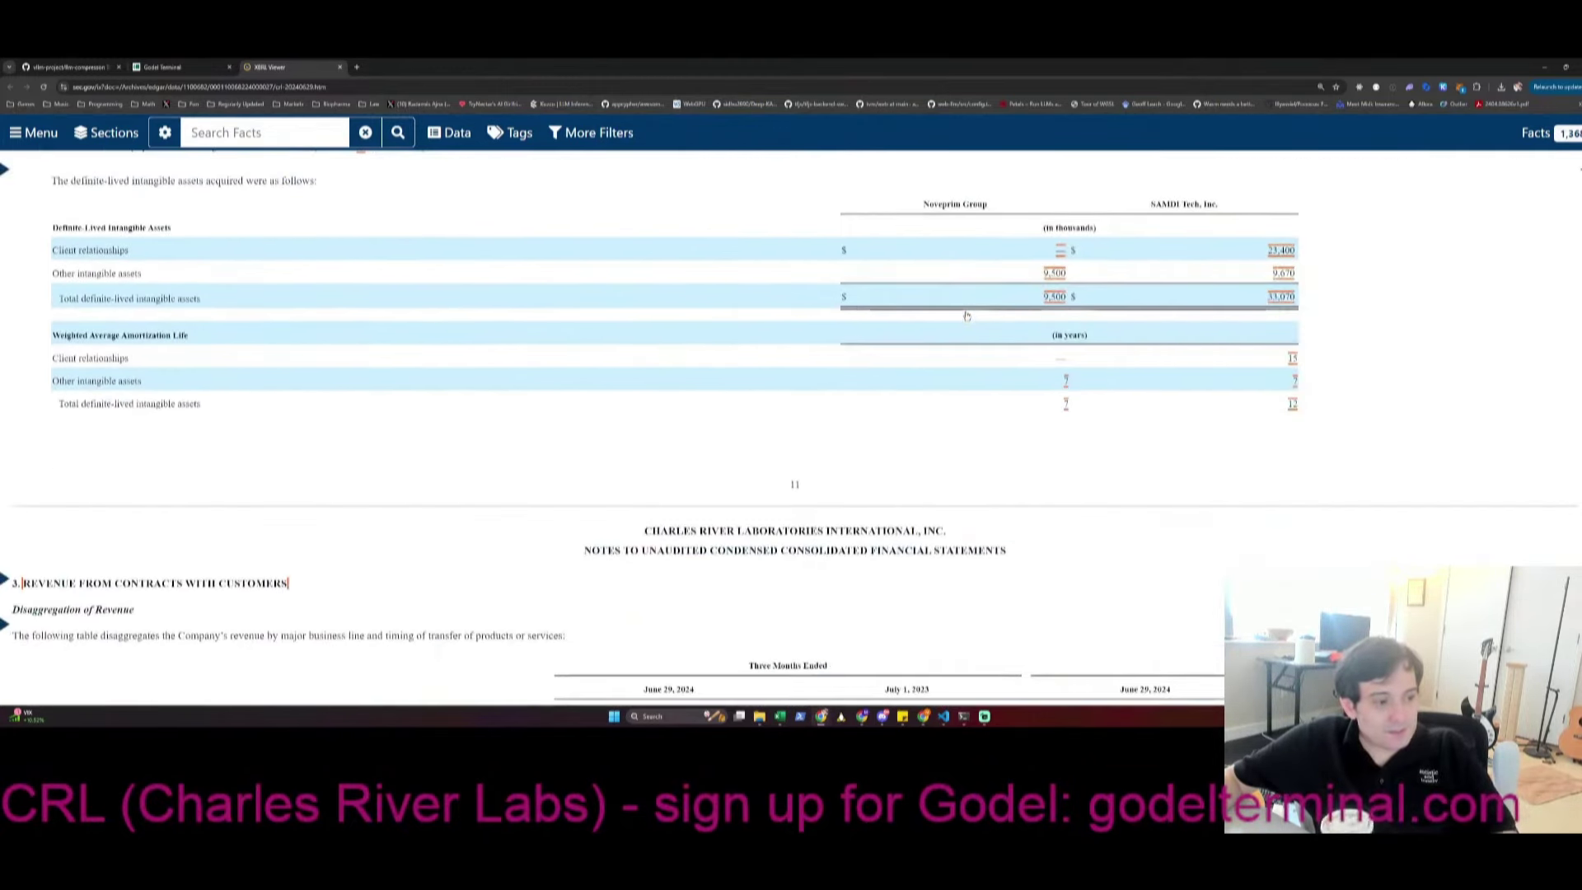
pyautogui.scroll(-6, 966, 316)
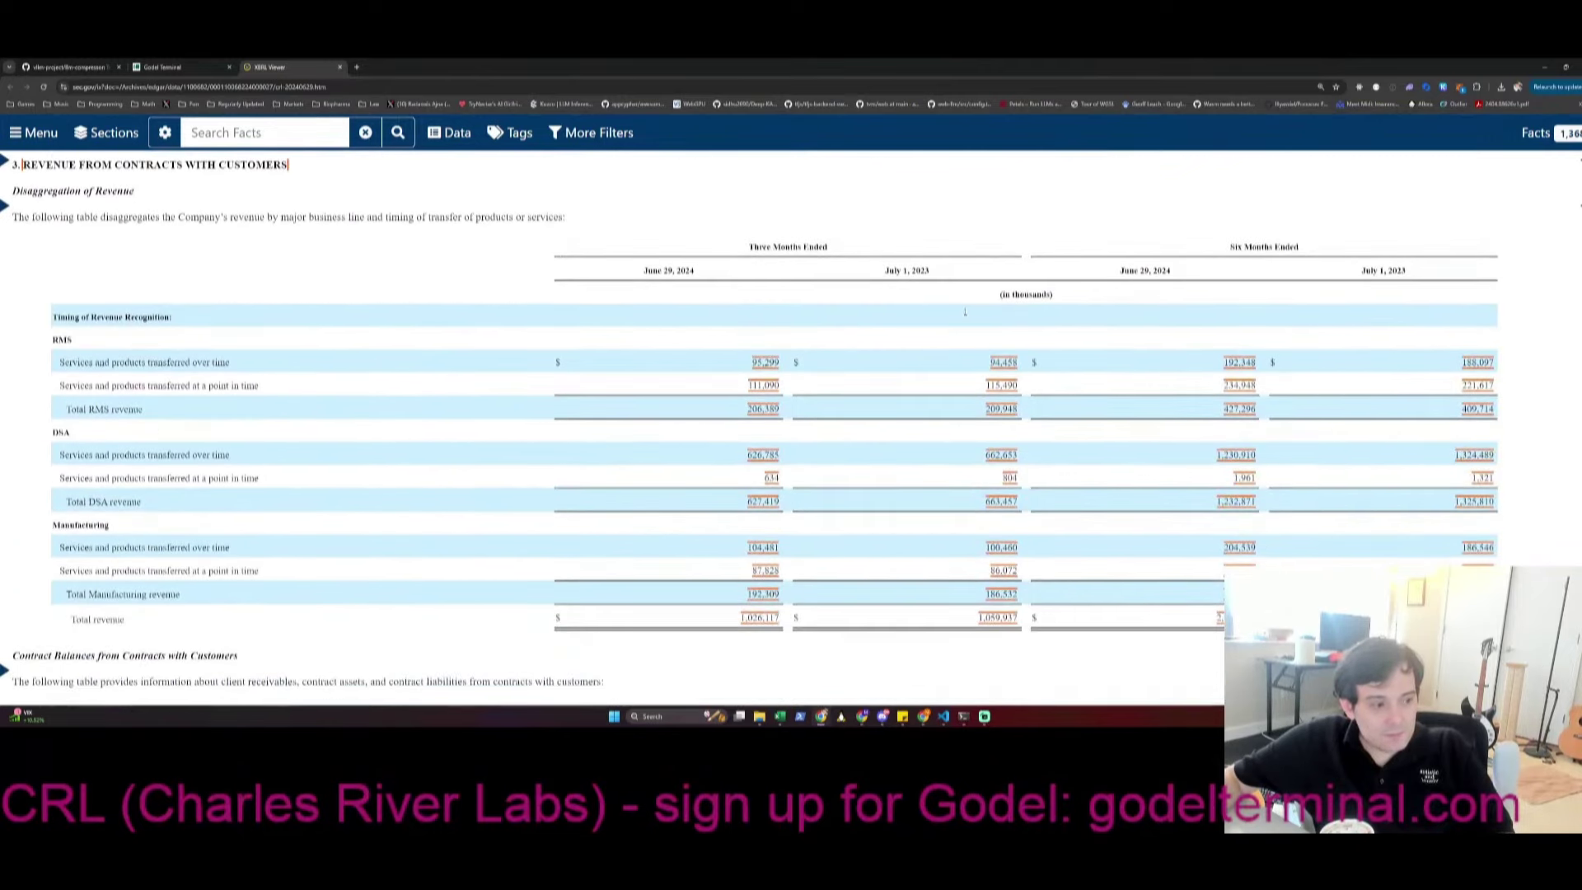
pyautogui.scroll(-1, 967, 316)
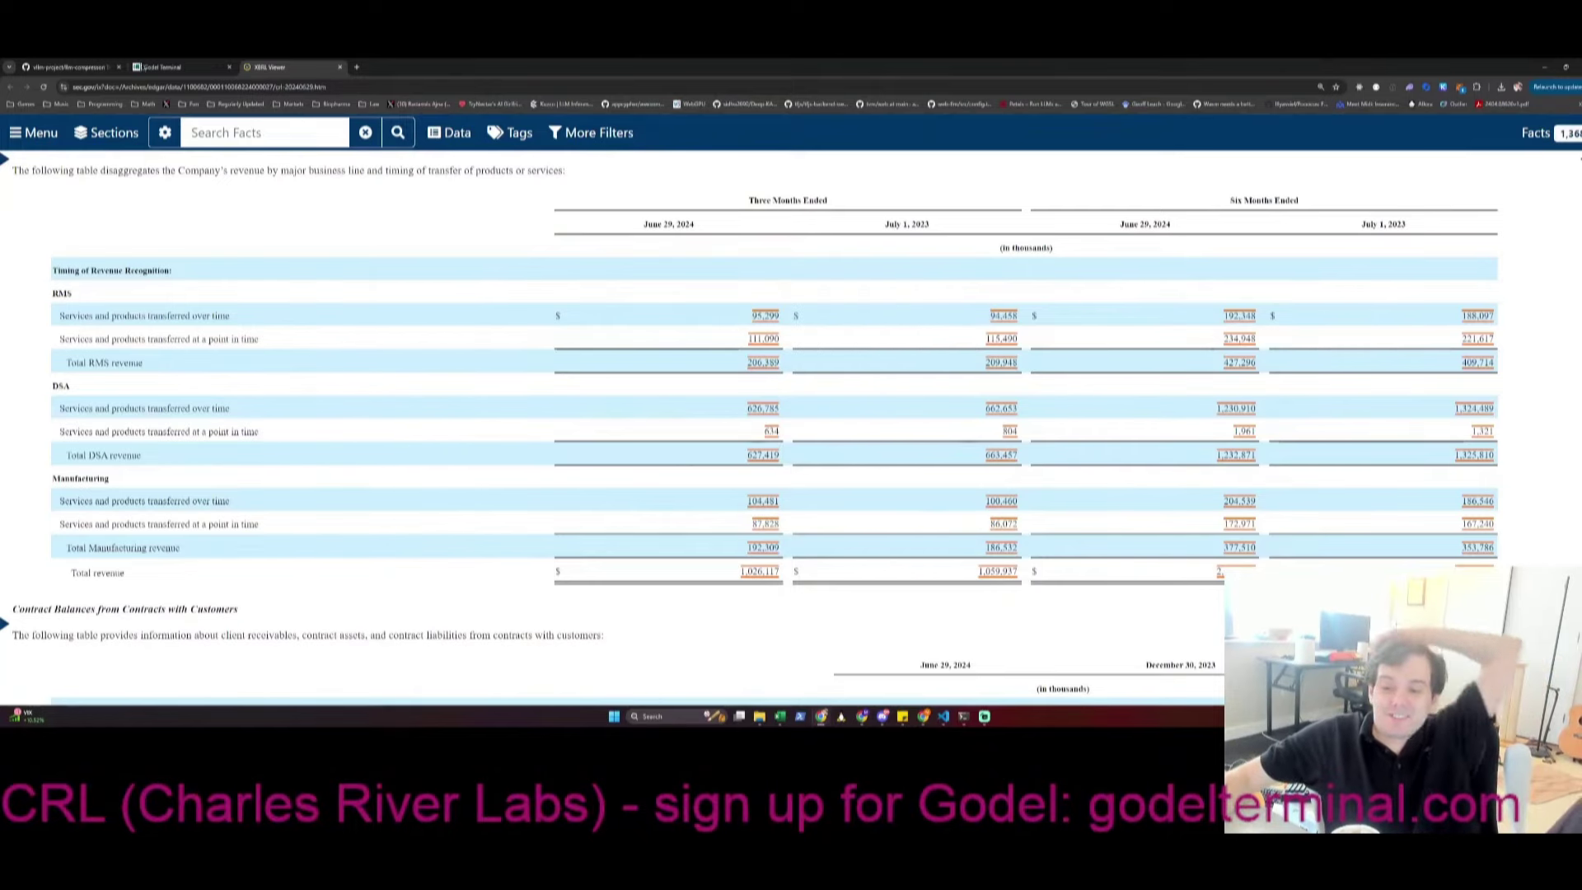
# Switch to Godel Terminal, then bring up the CRL workbook in Excel and maximize its window
pyautogui.click(174, 63)
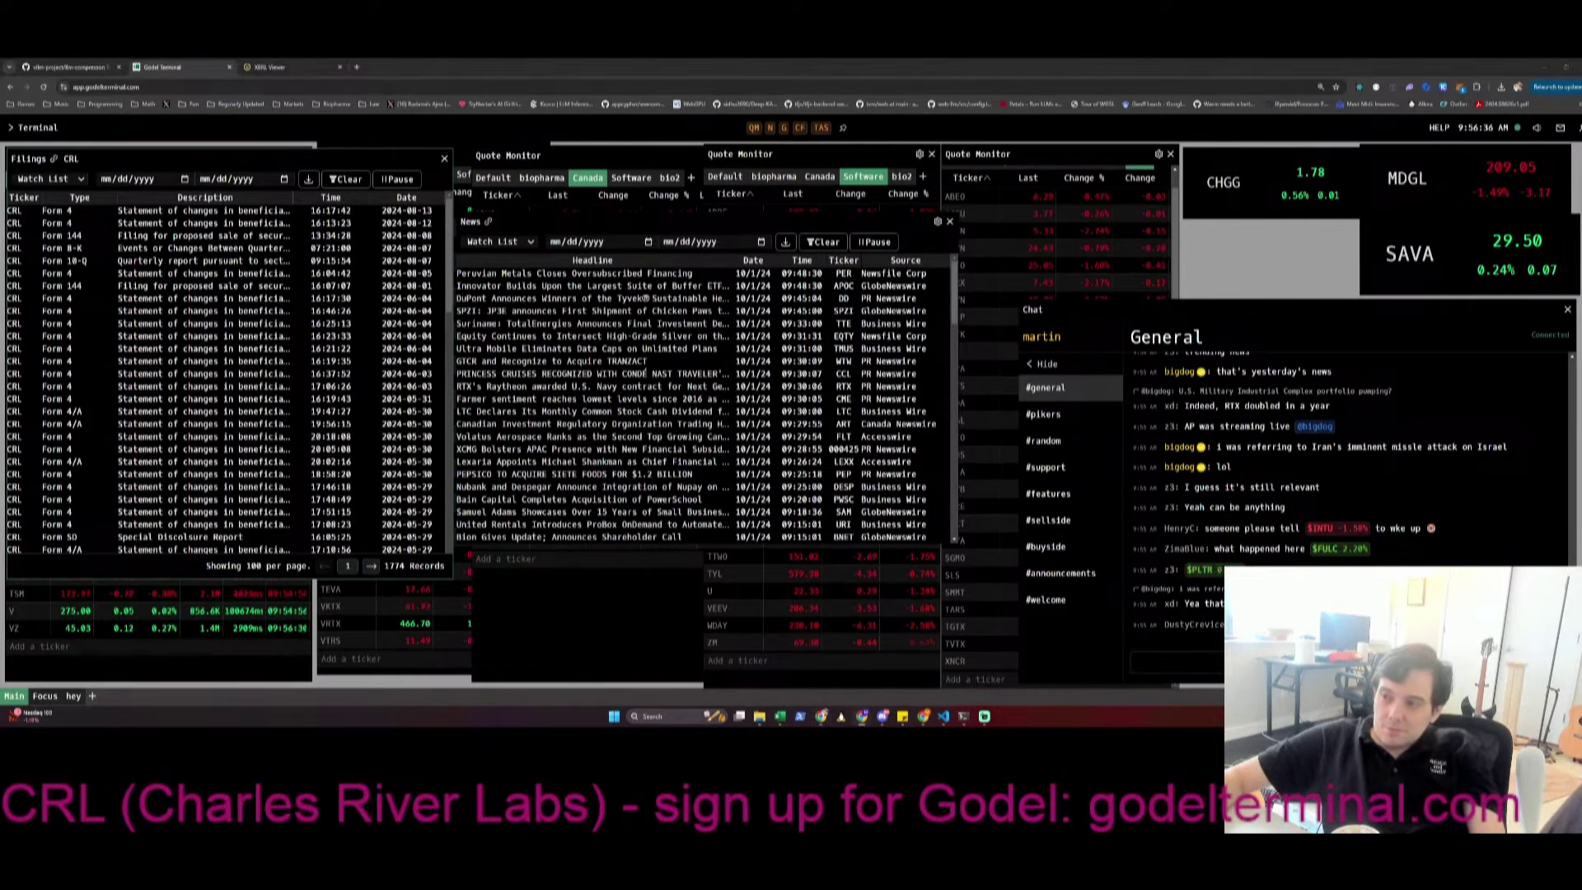
pyautogui.hotkey('alt', 'Tab')
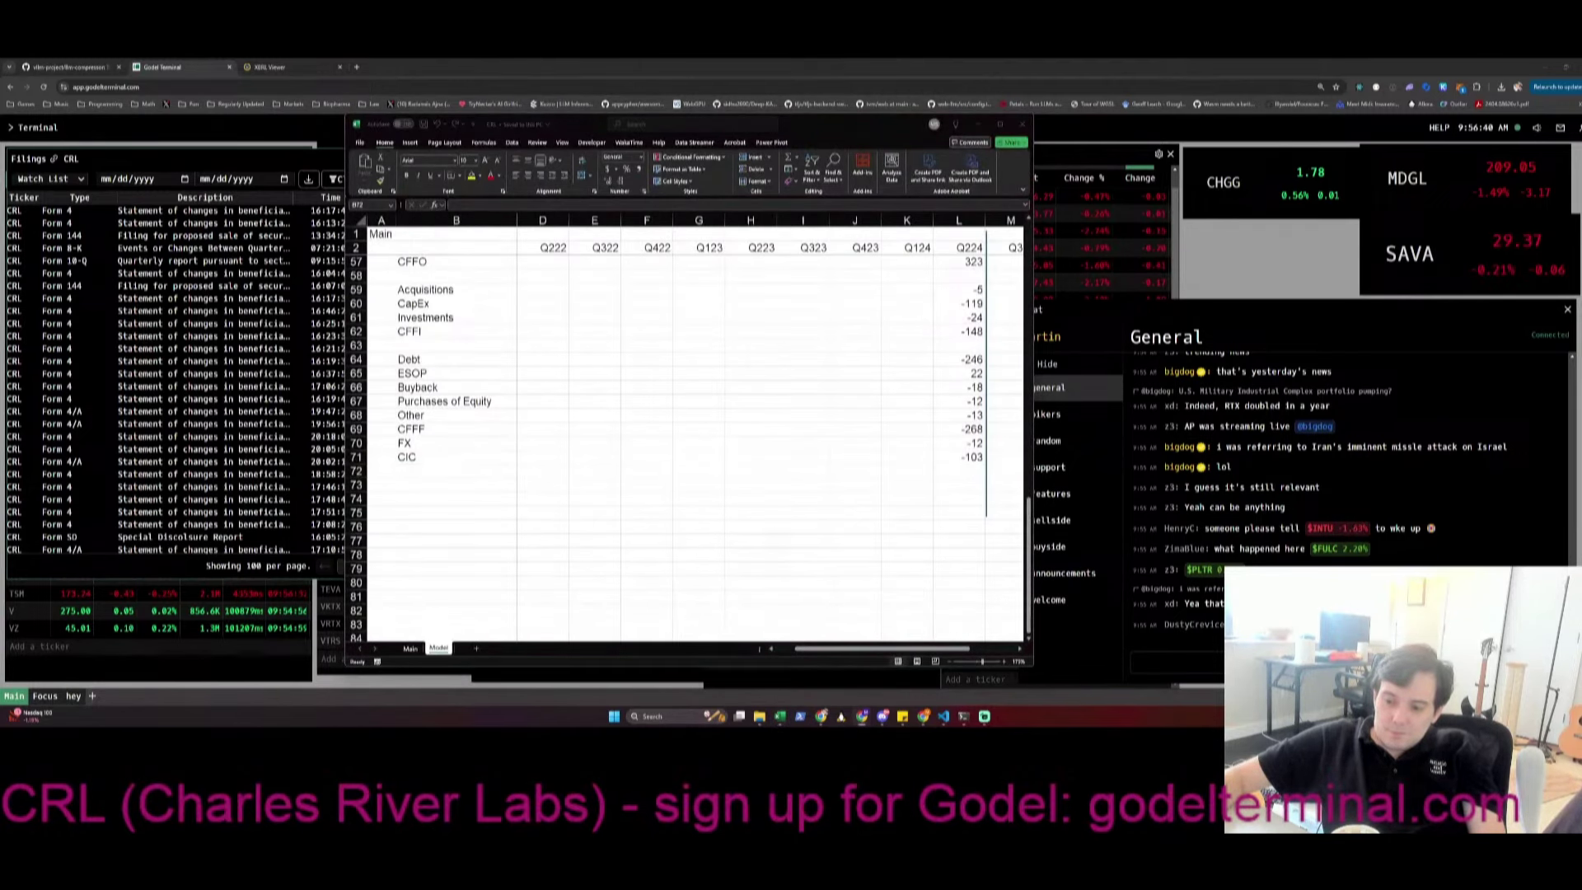
pyautogui.doubleClick(874, 133)
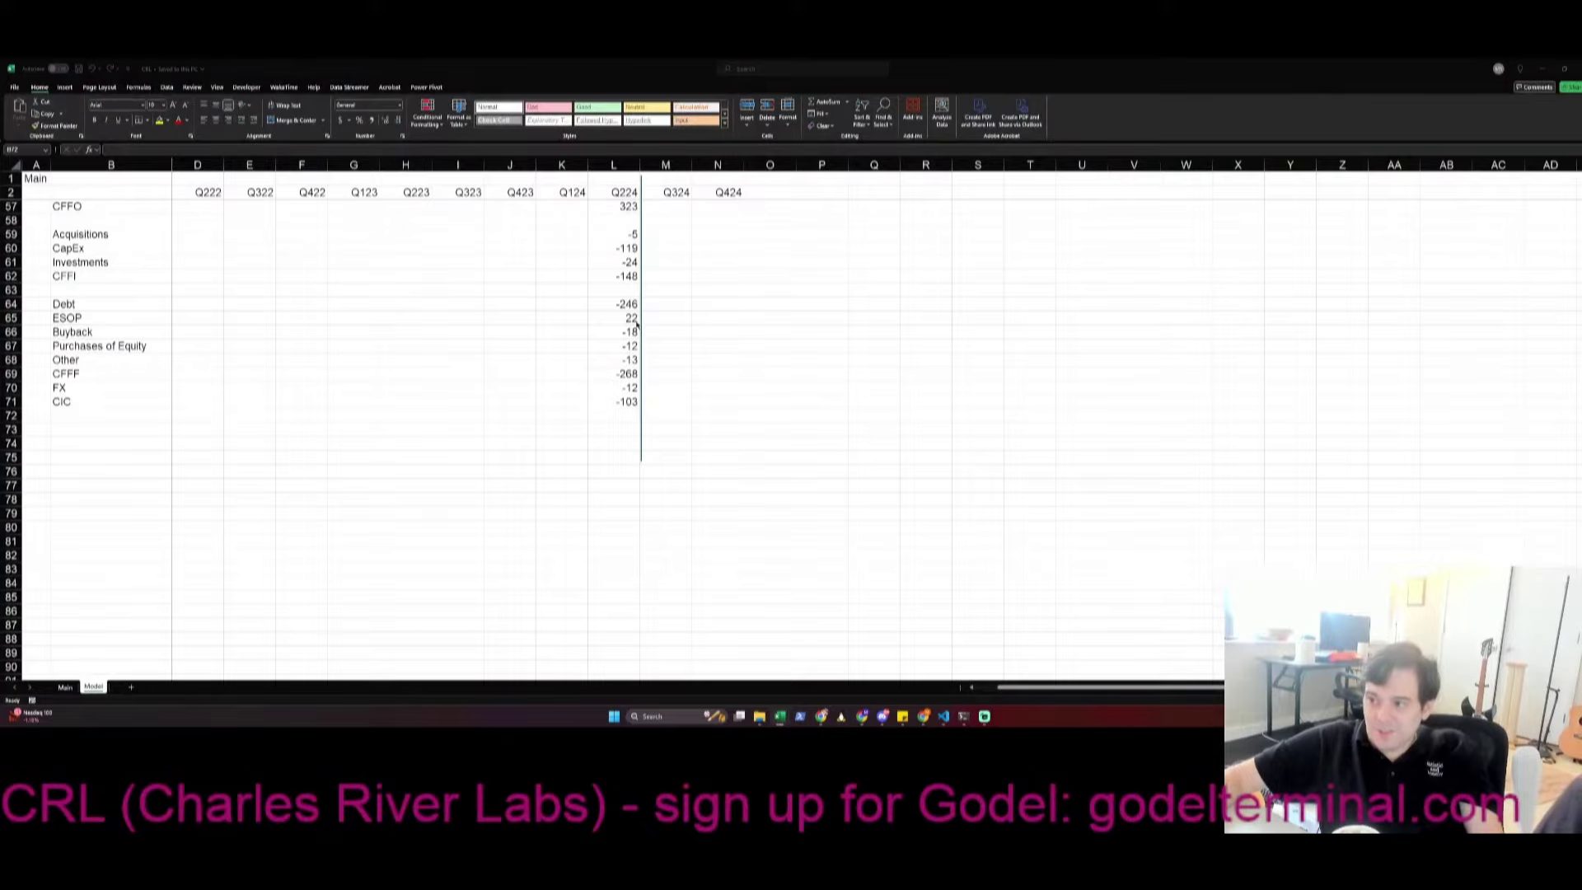
# From the CRL filings list in Godel Terminal, open the 10-Q for the quarter ended March 30, 2024 and find its income statement
pyautogui.hotkey('alt', 'Tab')
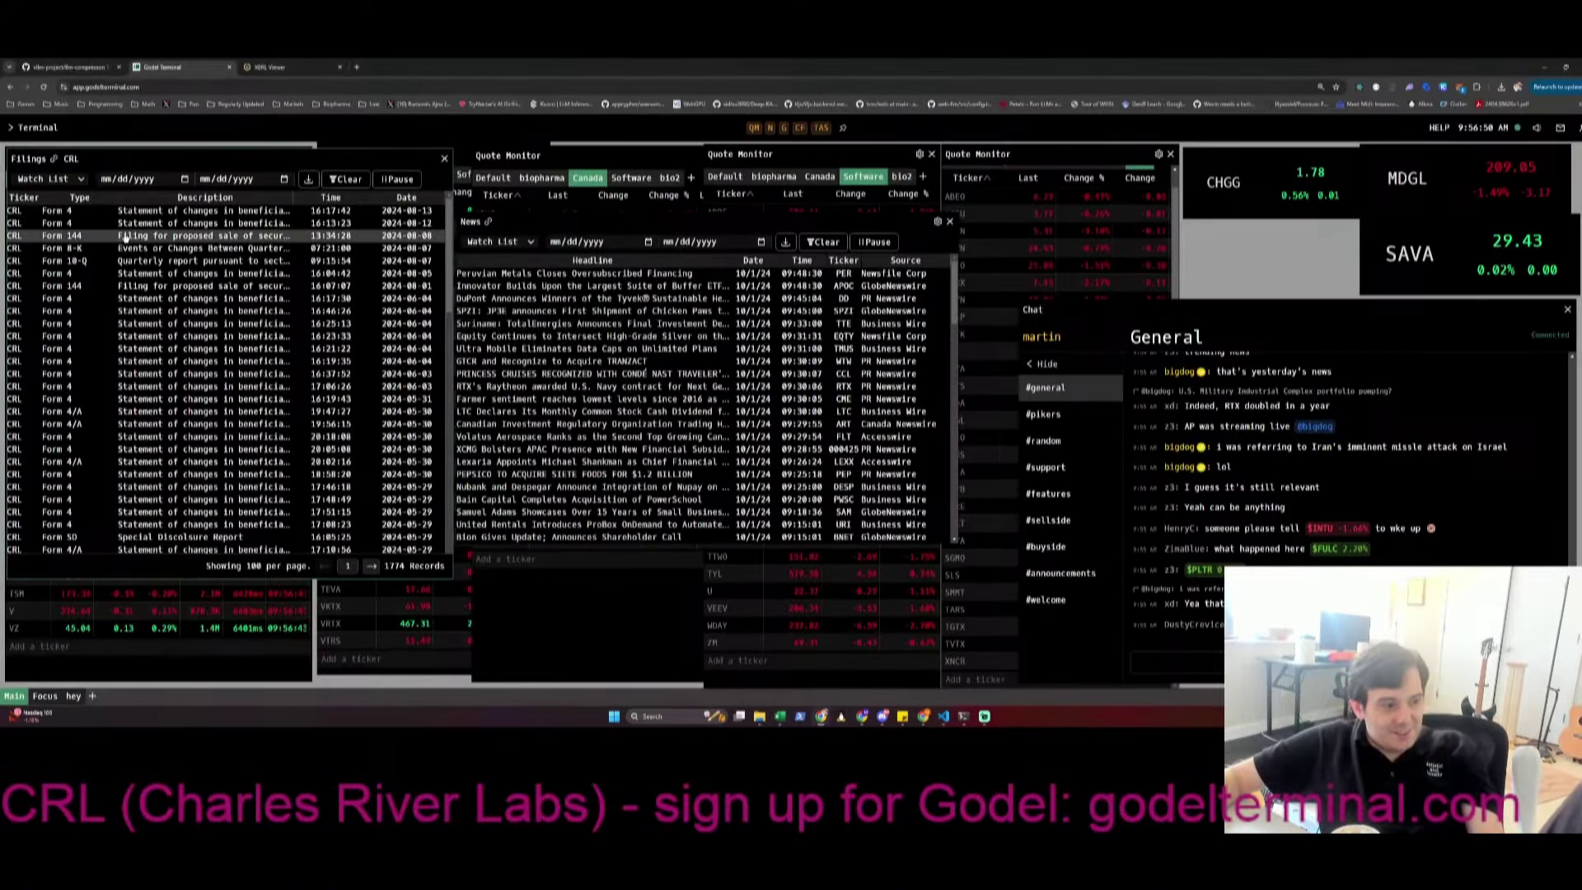
pyautogui.scroll(-7, 257, 377)
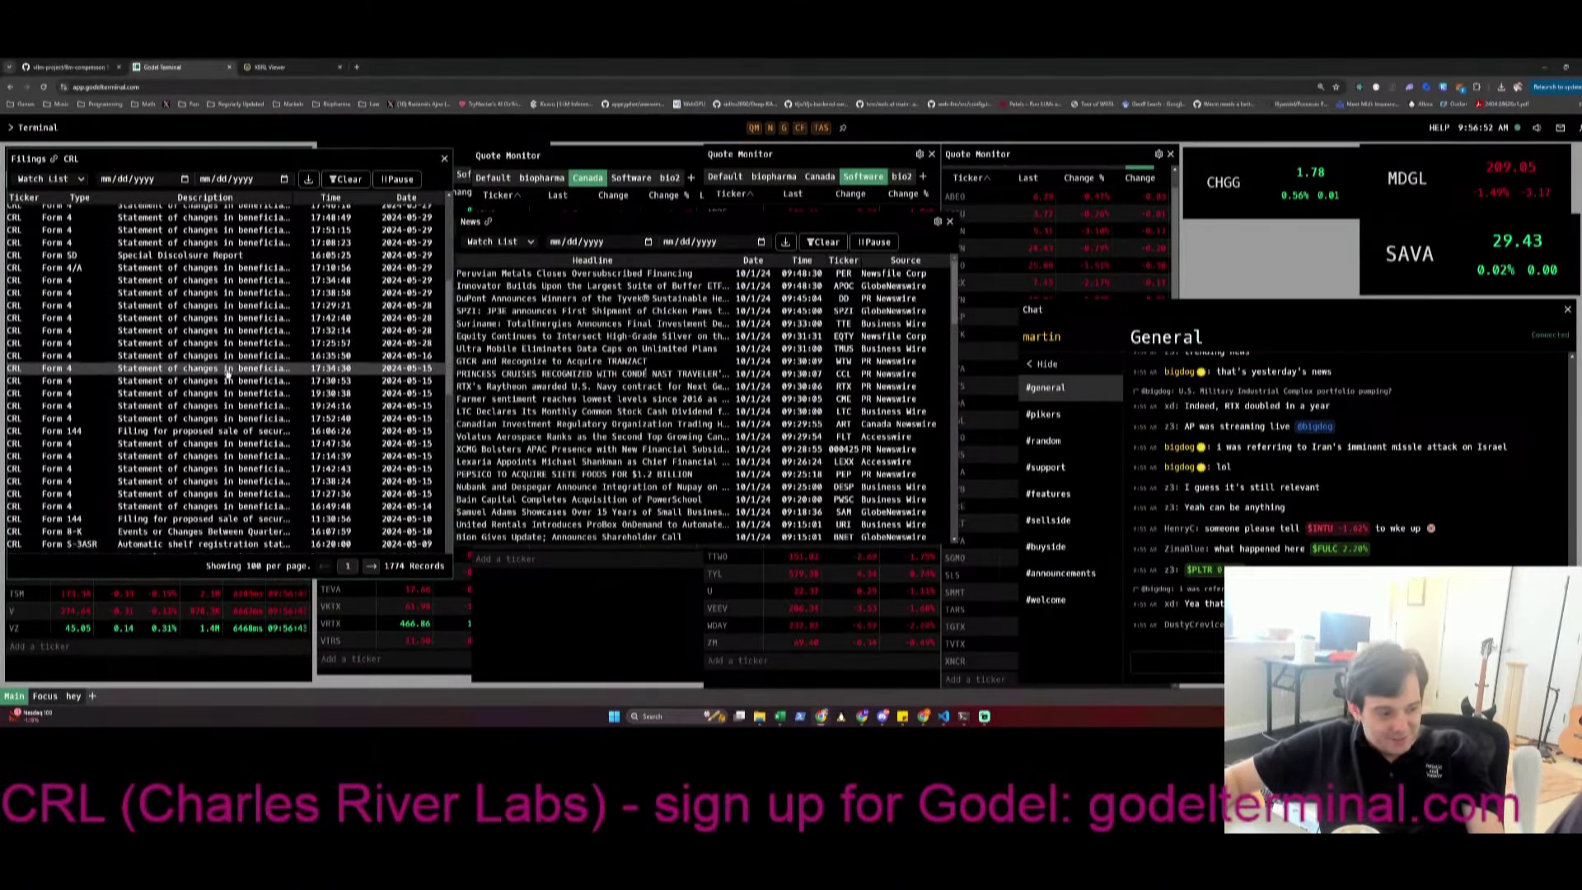
pyautogui.click(194, 419)
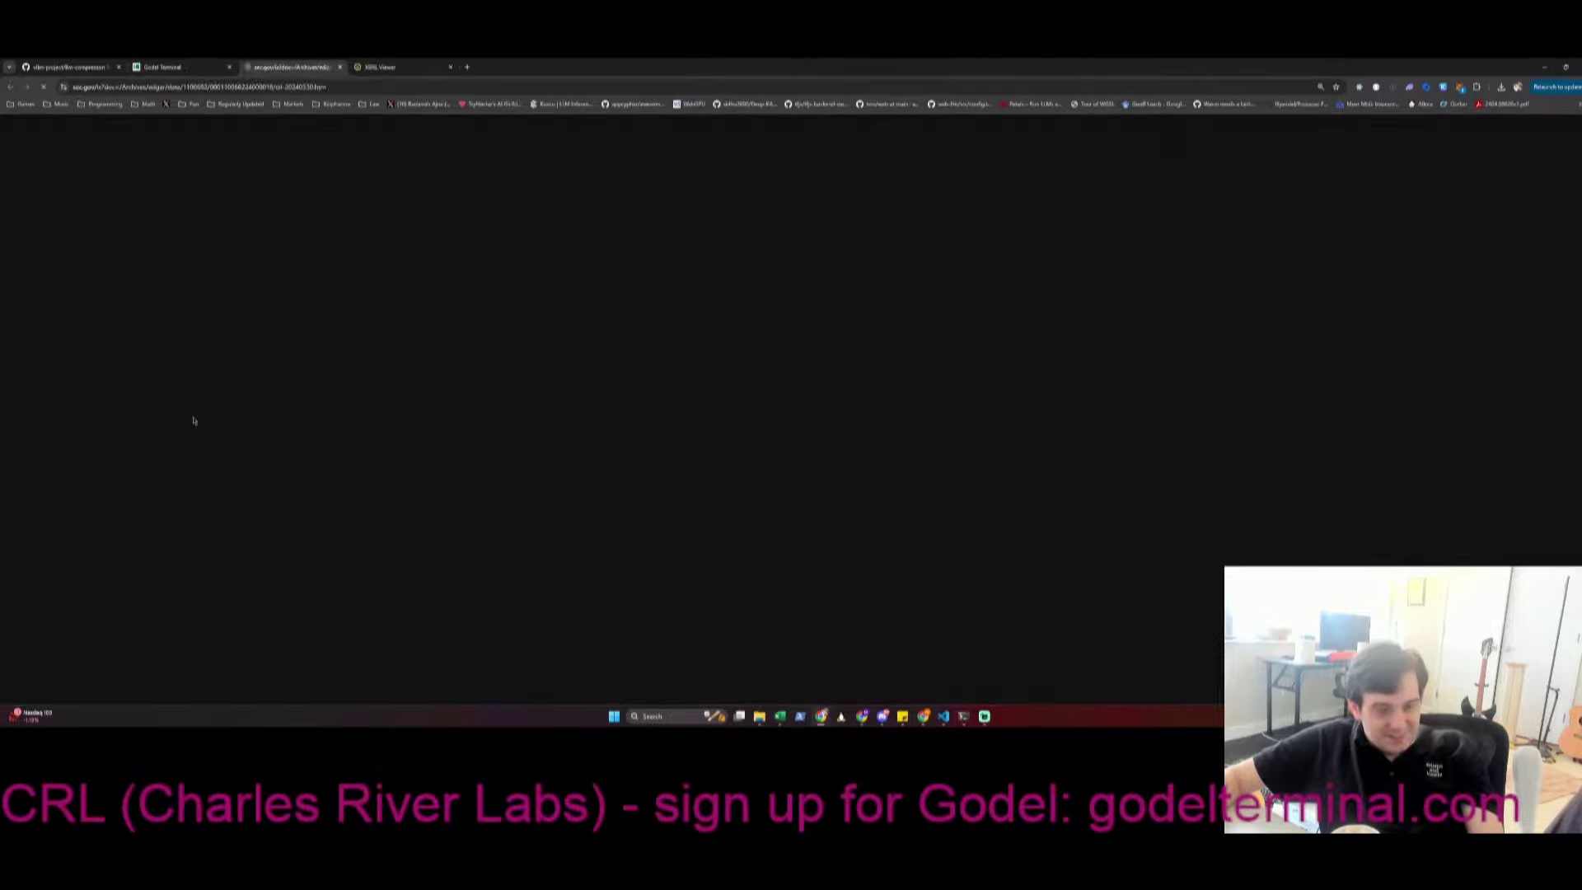
pyautogui.scroll(-5, 753, 373)
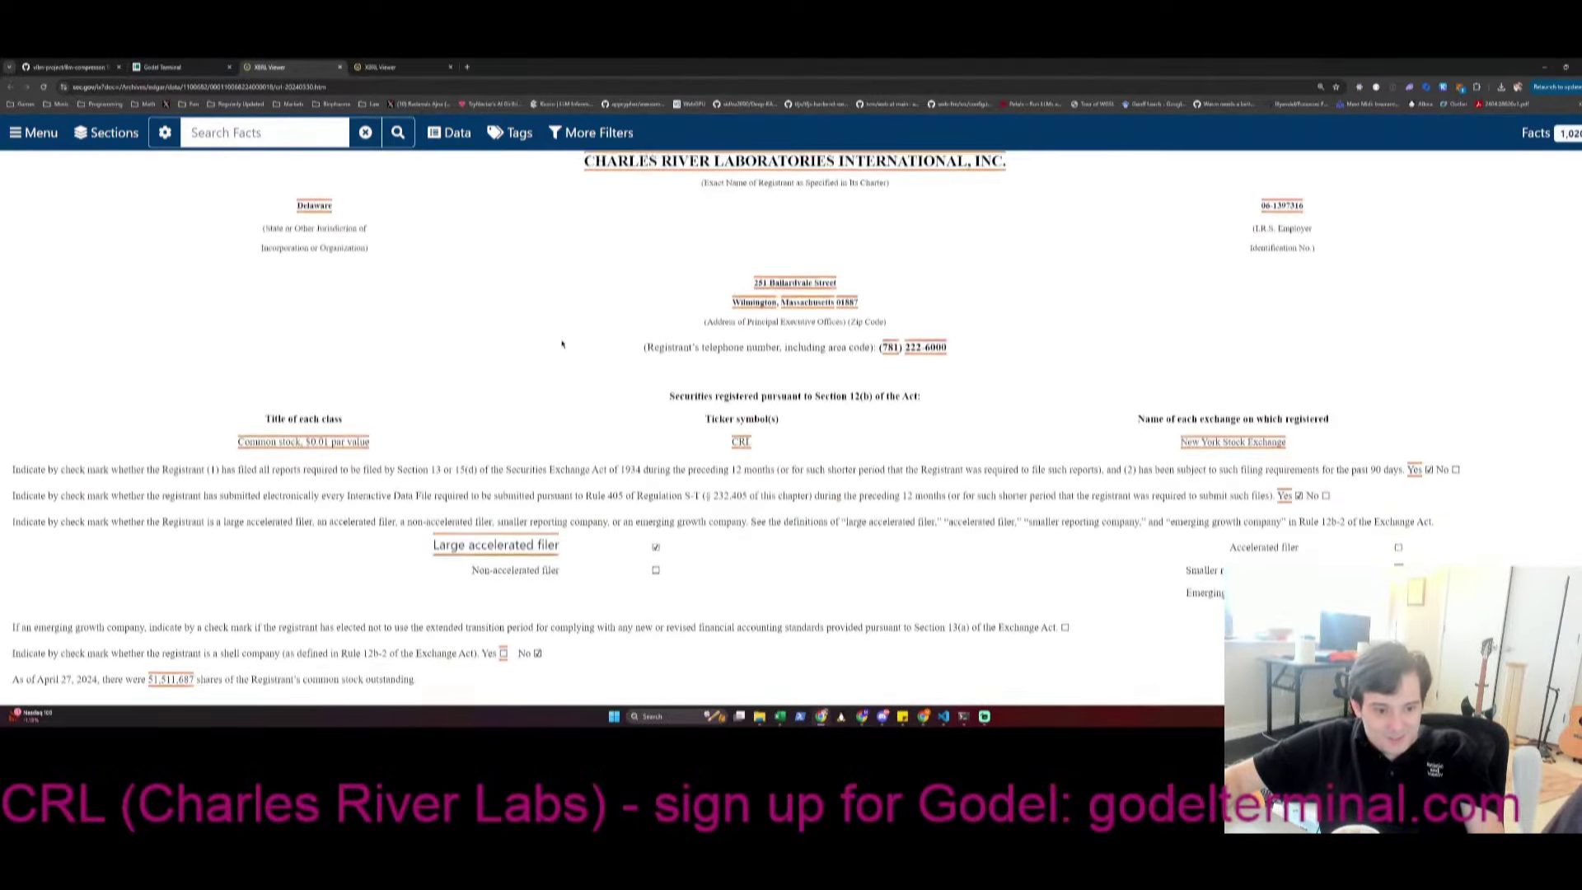
pyautogui.scroll(-15, 753, 374)
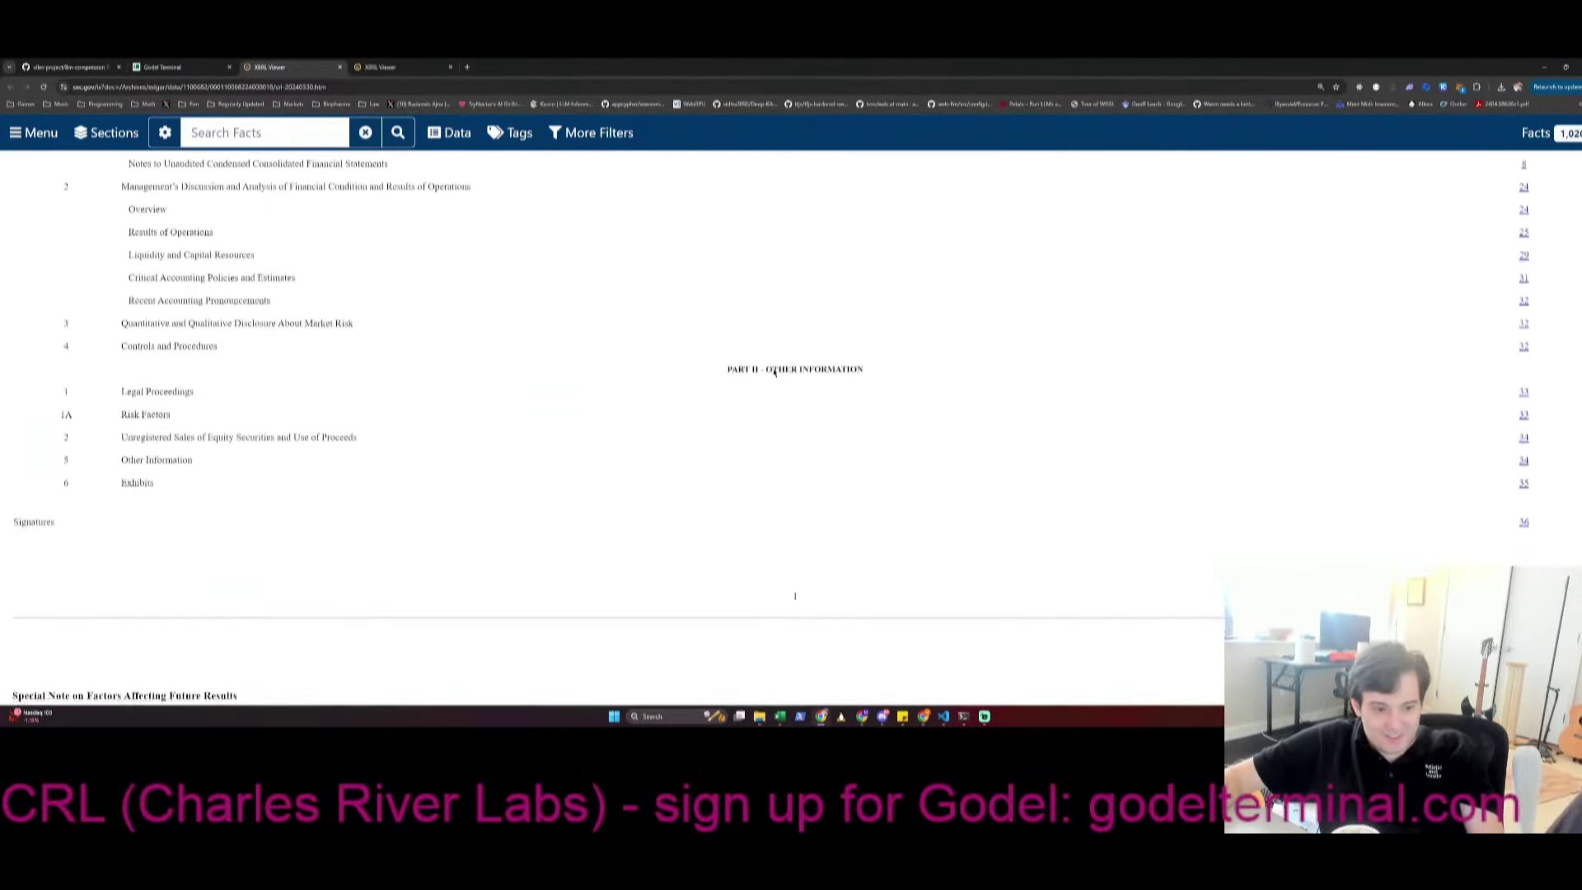
pyautogui.scroll(-10, 773, 374)
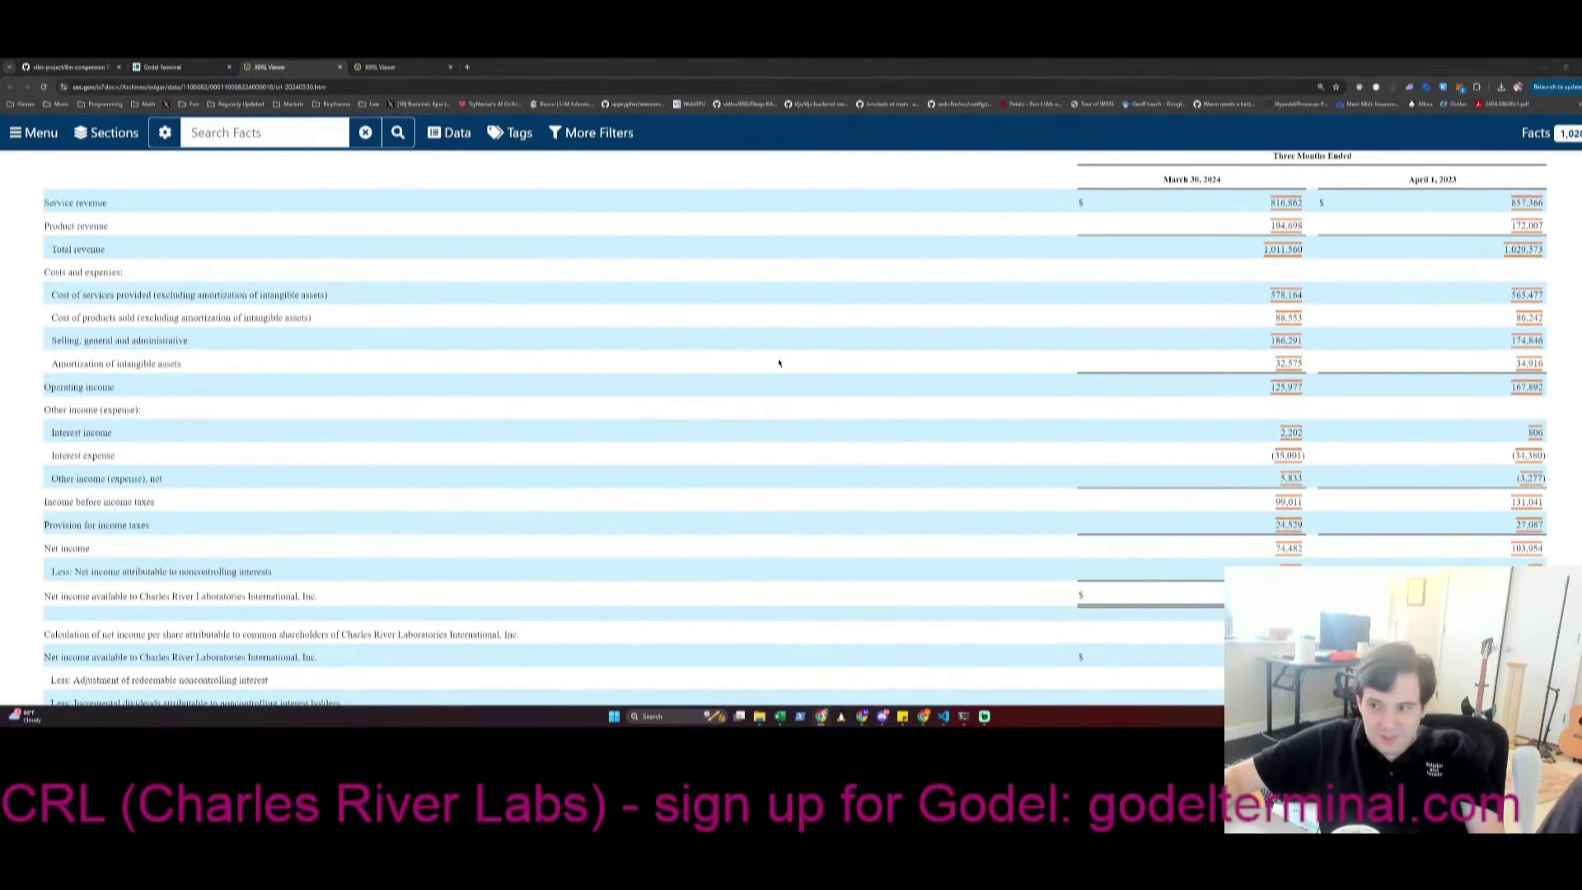
# Switch to the CRL workbook in Excel and copy the Q224 income statement cells, Service through Shares, into the Q124 column
pyautogui.hotkey('alt', 'Tab')
pyautogui.scroll(15, 615, 192)
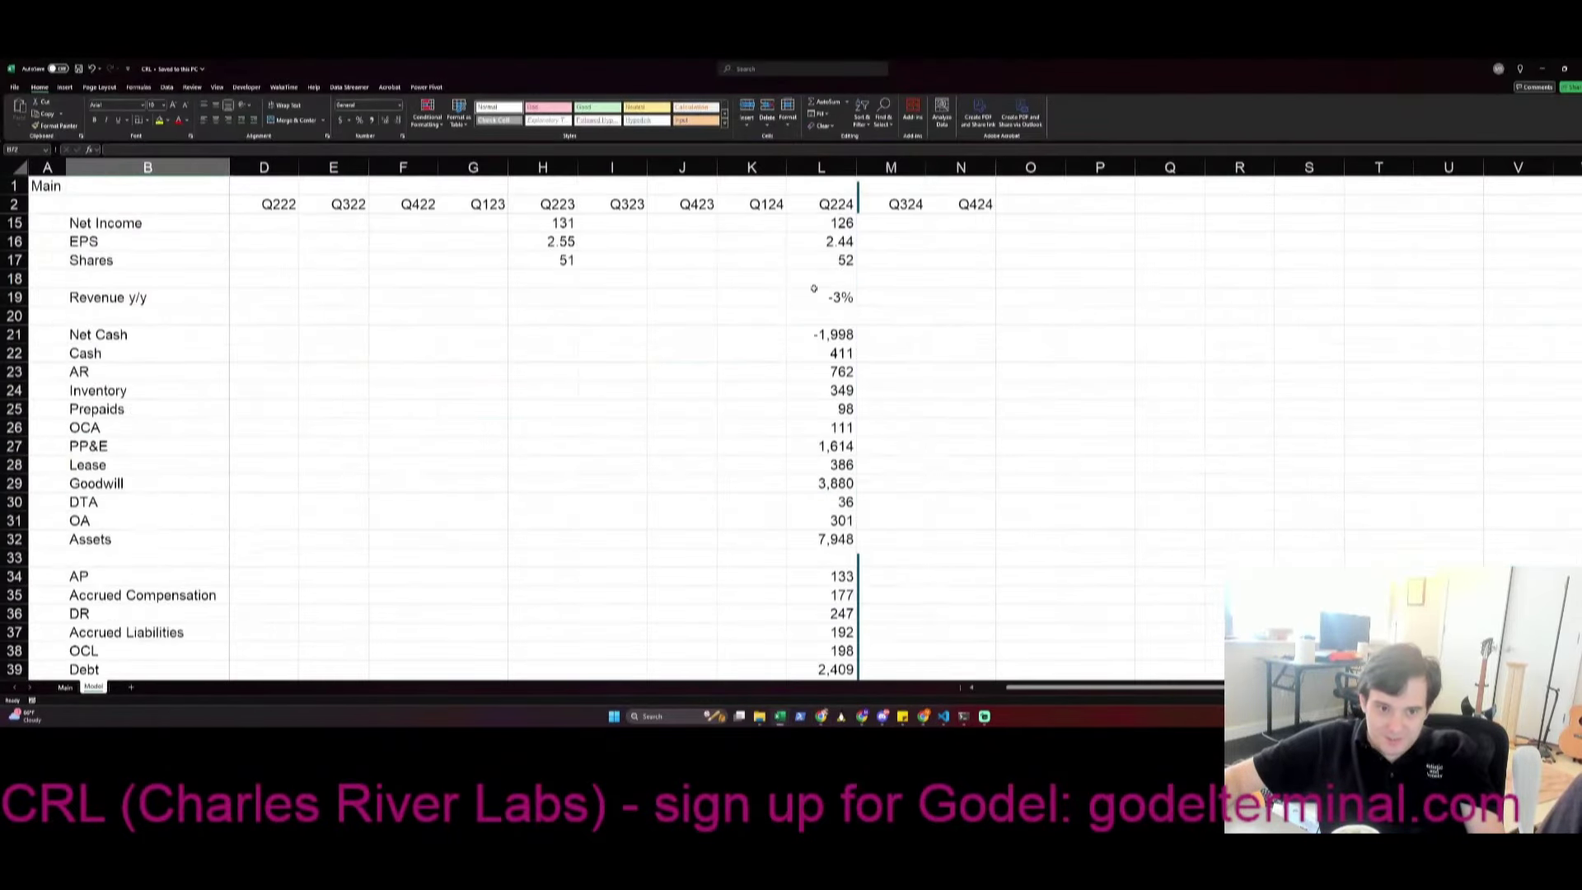
pyautogui.keyDown('ctrl'); pyautogui.scroll(3, 799, 275); pyautogui.keyUp('ctrl')
pyautogui.click(821, 224)
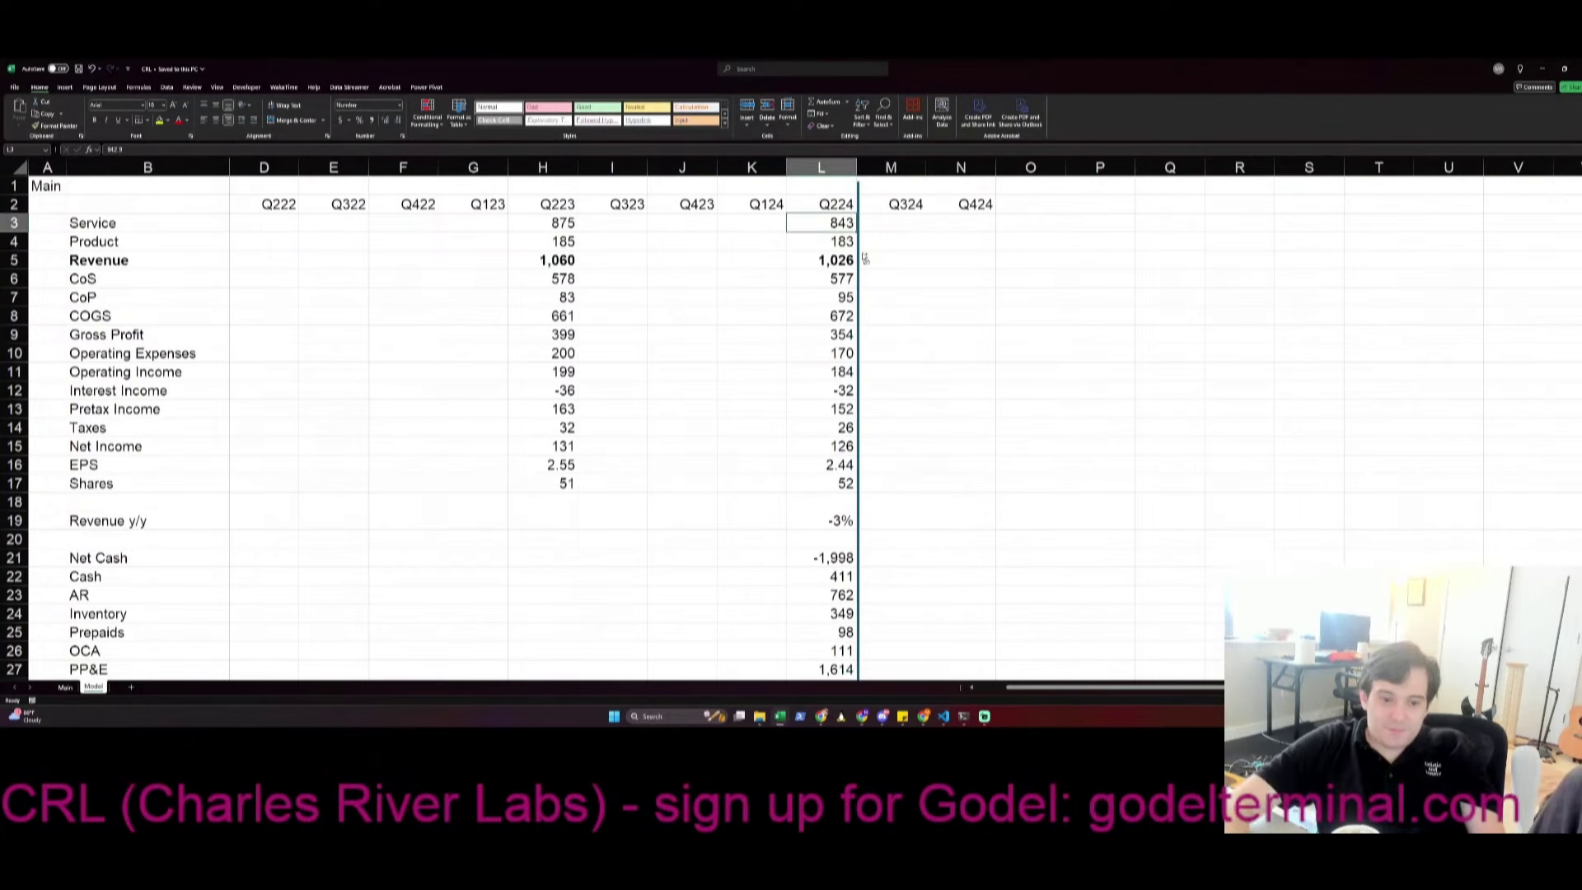
pyautogui.hotkey('ctrl', 'shift', 'Down')
pyautogui.hotkey('ctrl', 'c')
pyautogui.press('Left')
pyautogui.hotkey('ctrl', 'v')
pyautogui.press('Down')
pyautogui.press('Escape')
pyautogui.press('Up')
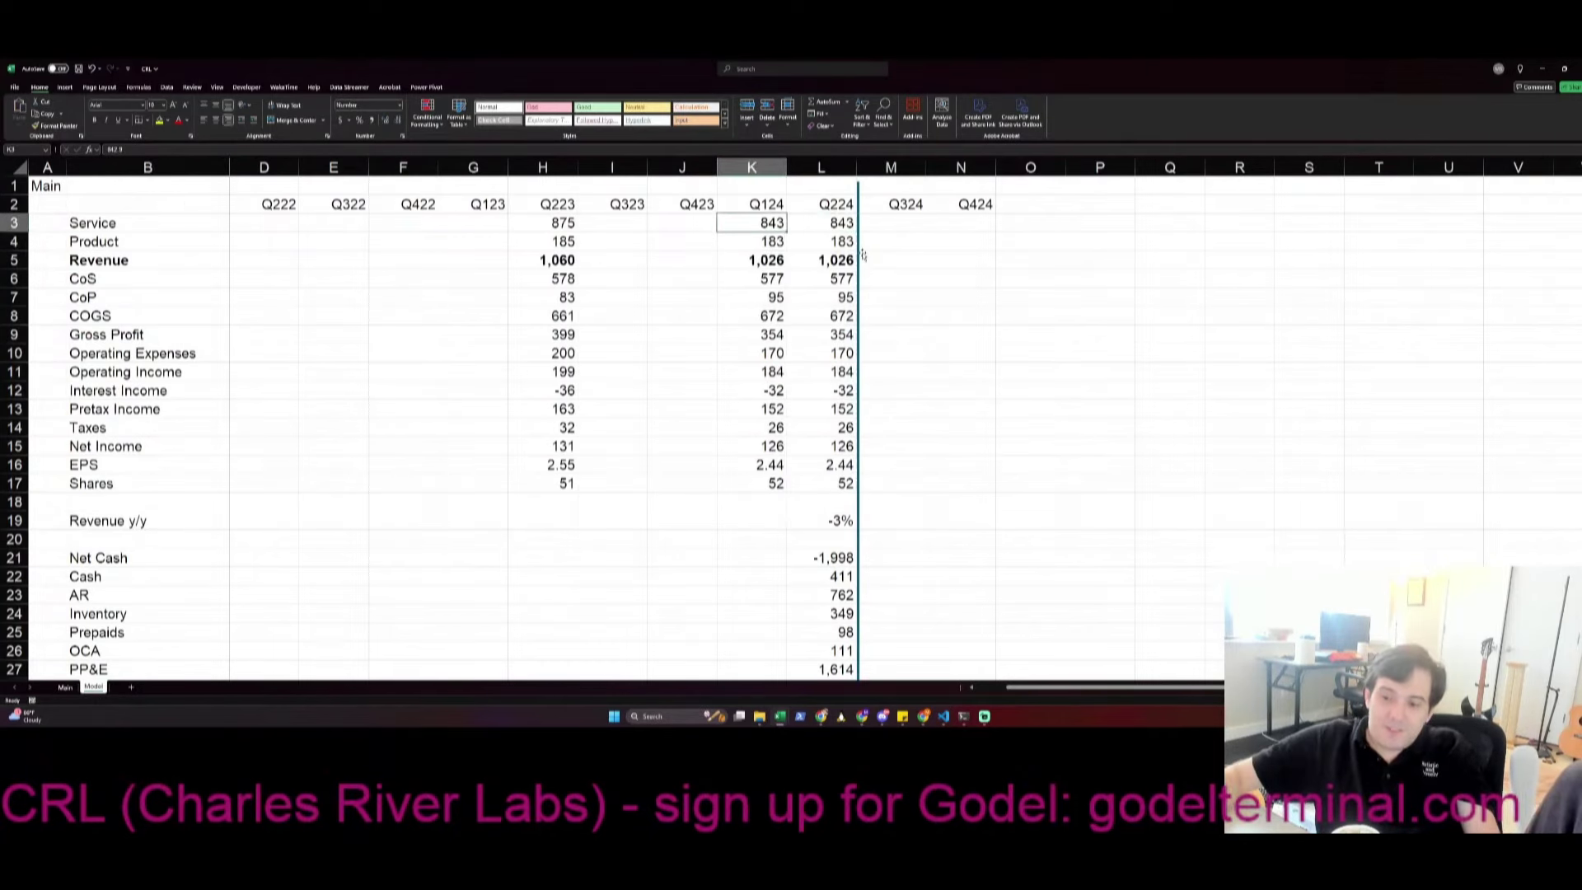
# Return to the 10-Q for the quarter ended June 29, 2024 and search for RMS to read how the reportable segments are defined
pyautogui.hotkey('alt', 'Tab')
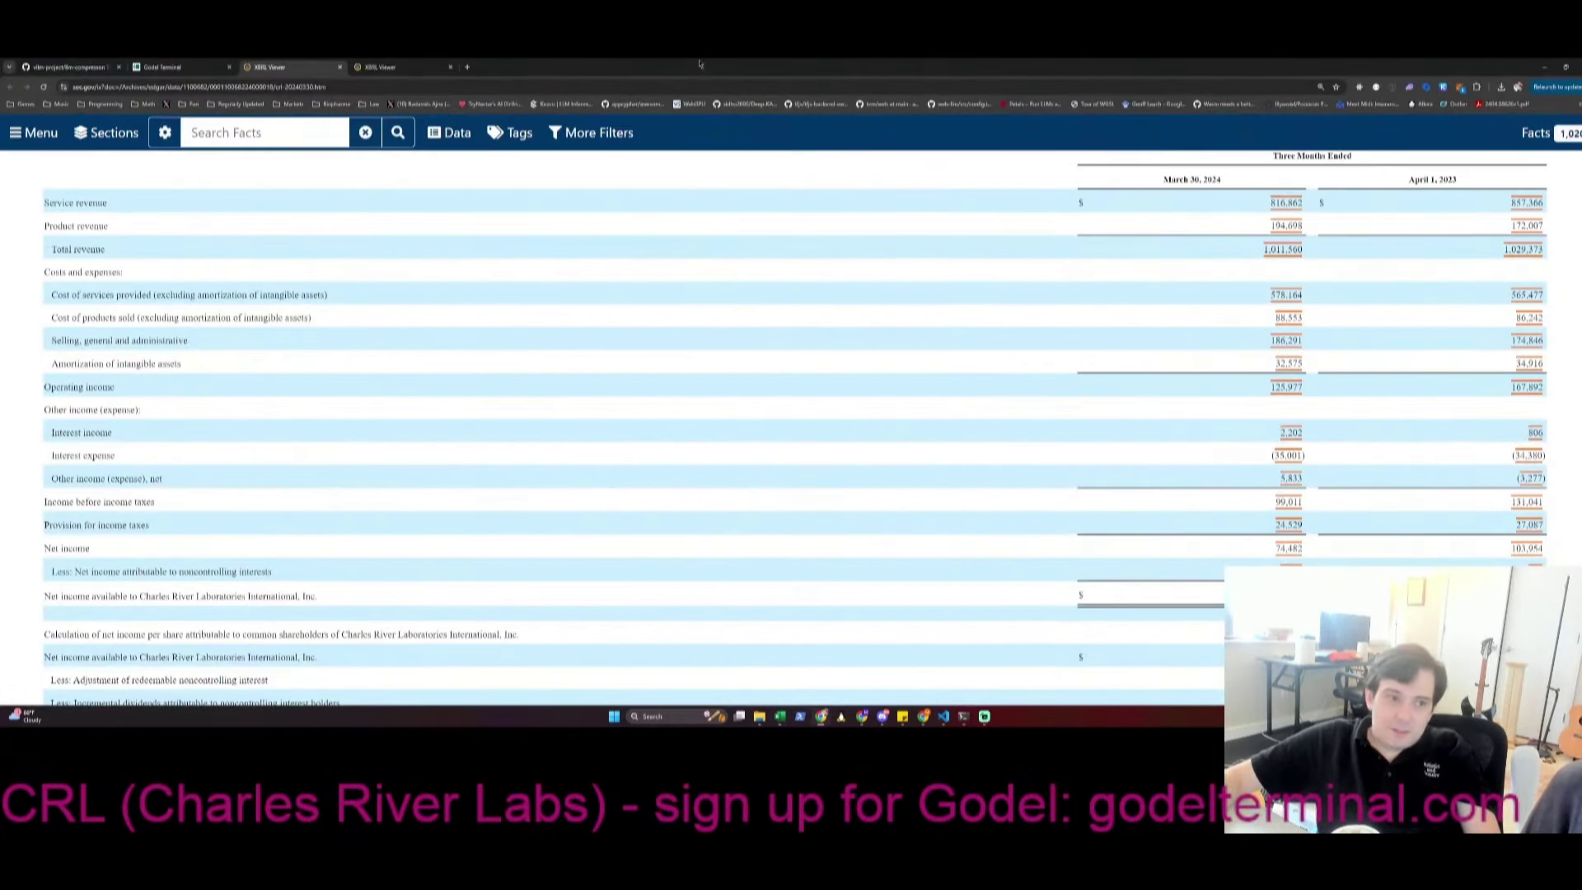
pyautogui.click(328, 67)
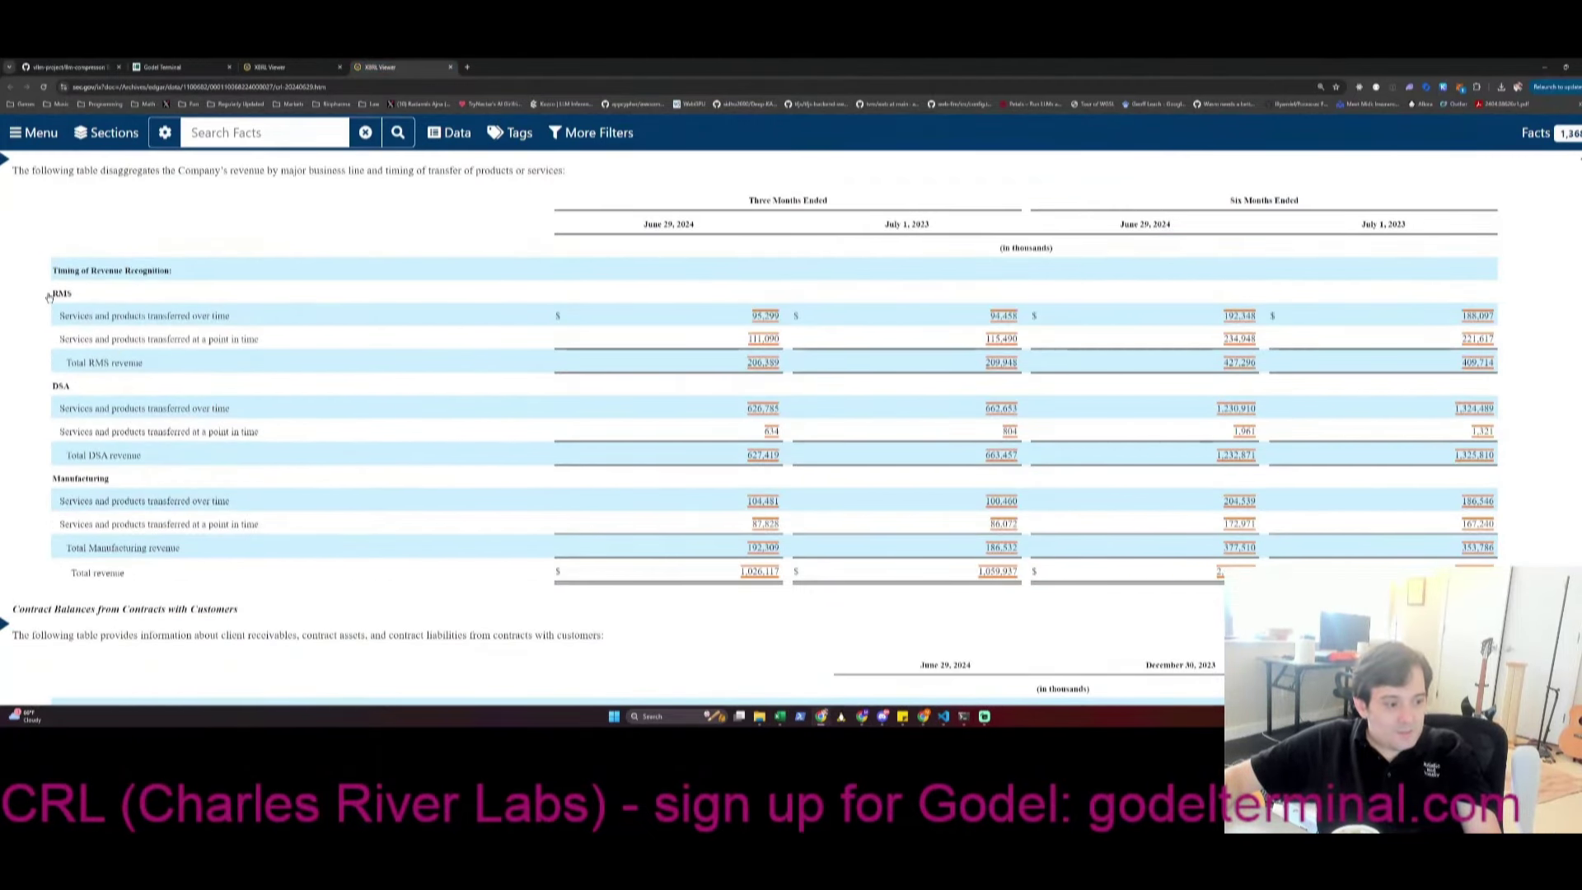
pyautogui.click(79, 297)
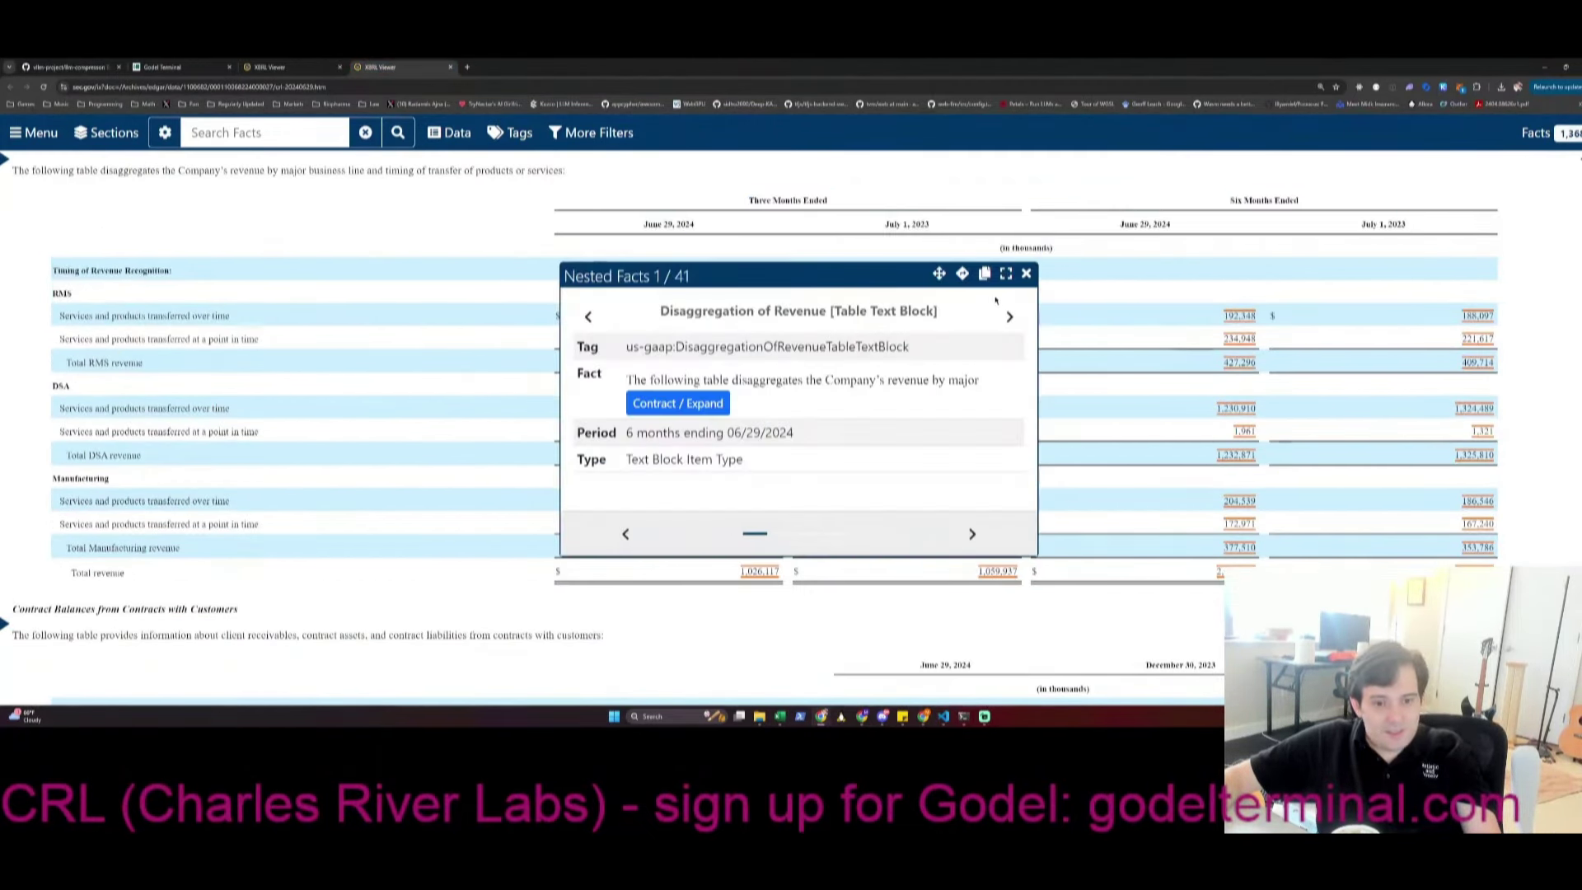
pyautogui.click(1025, 274)
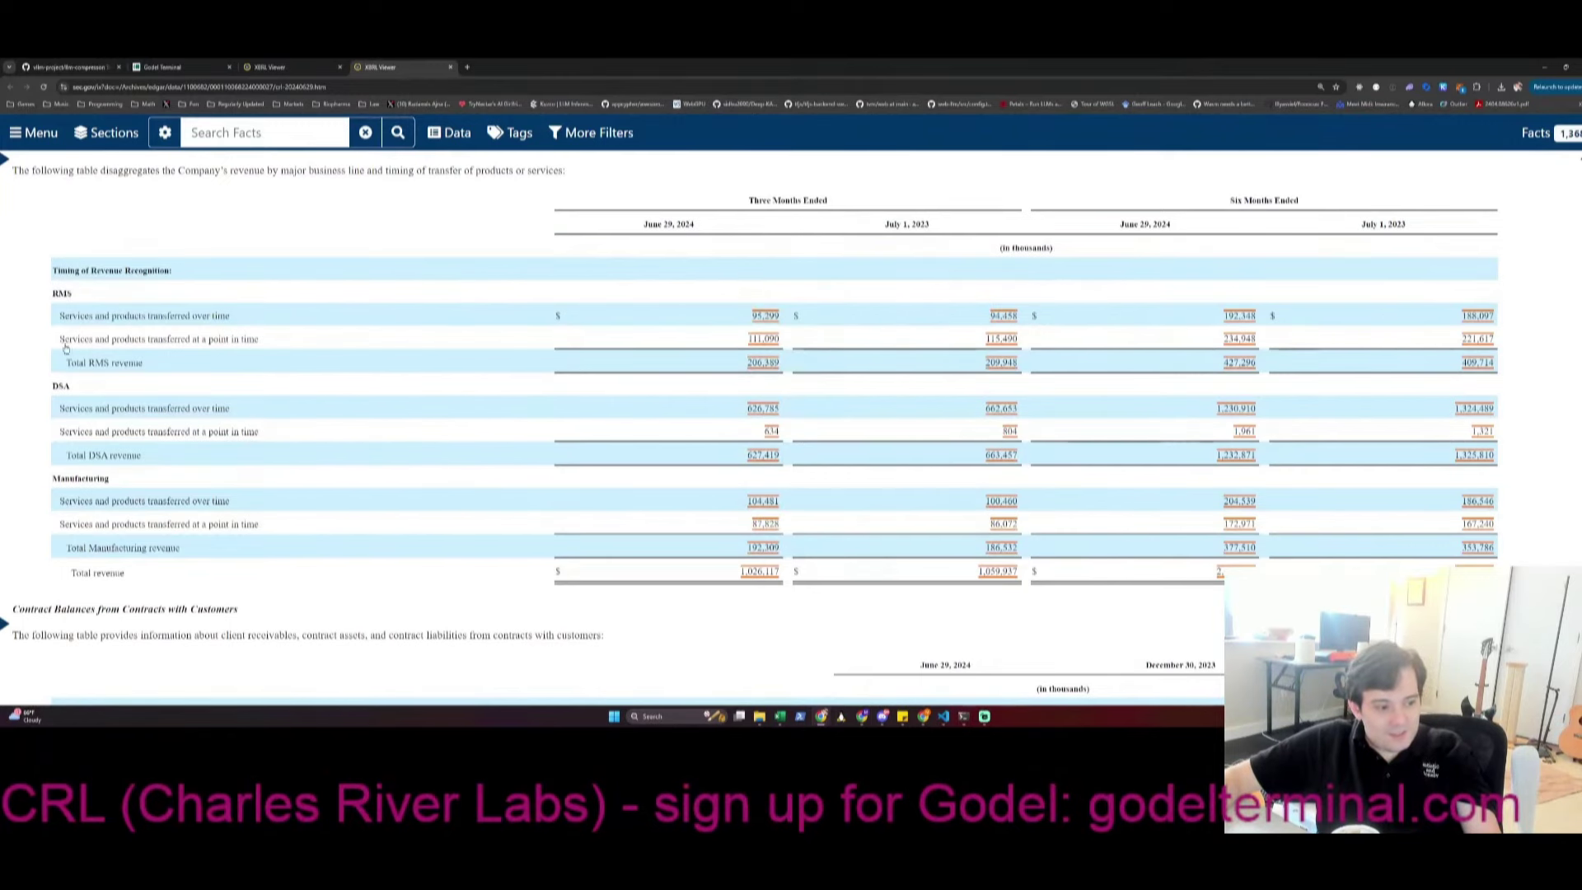
pyautogui.scroll(3, 446, 325)
pyautogui.scroll(5, 446, 318)
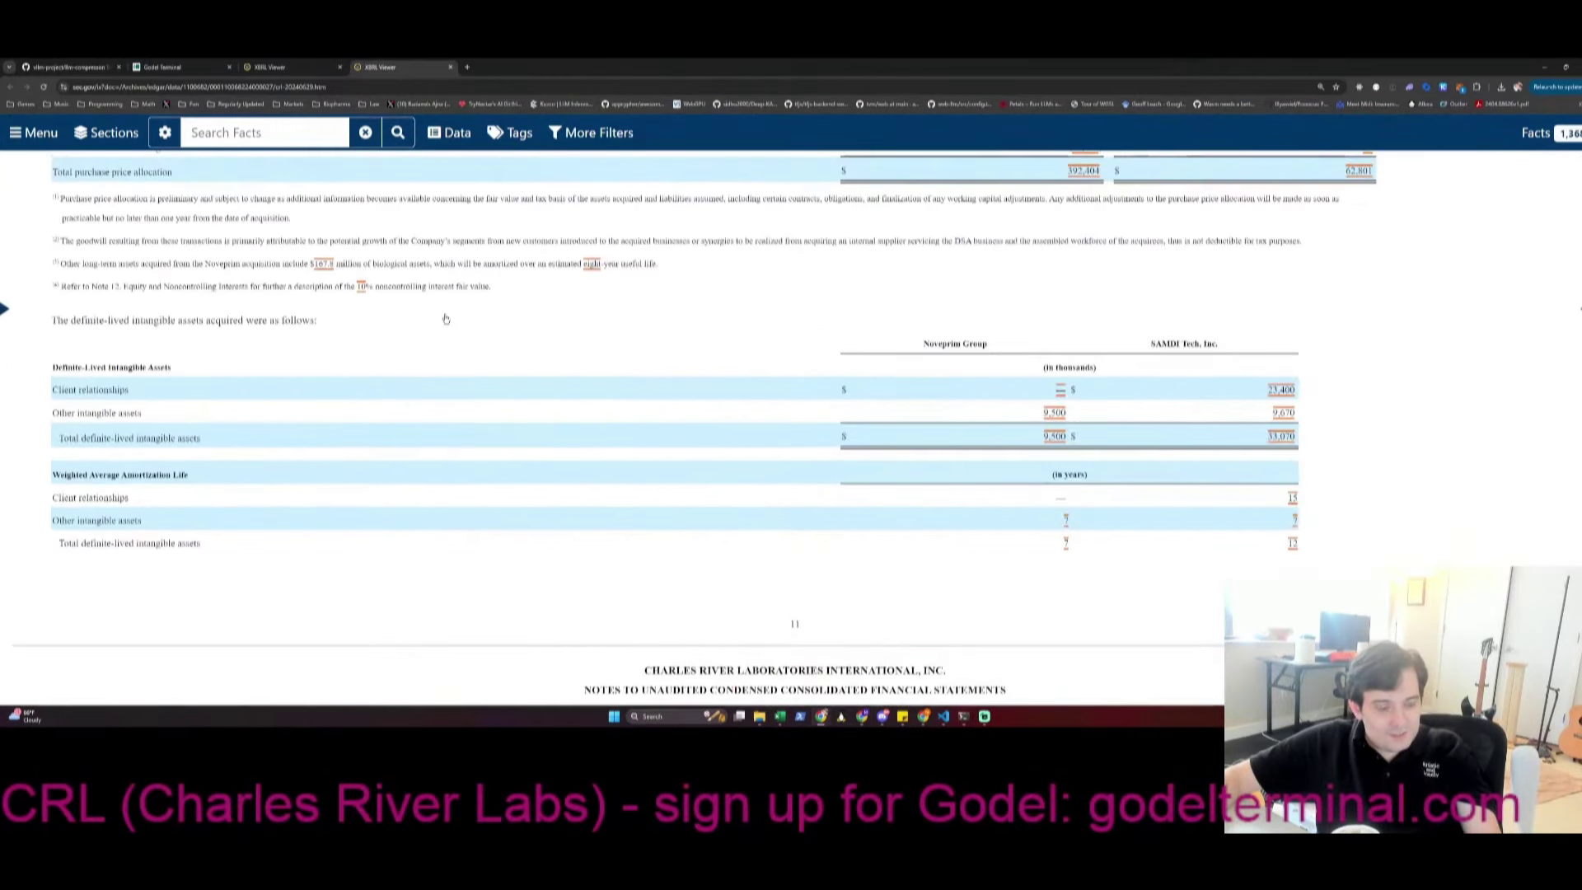
pyautogui.scroll(5, 445, 319)
pyautogui.scroll(-4, 448, 321)
pyautogui.hotkey('ctrl', 'f')
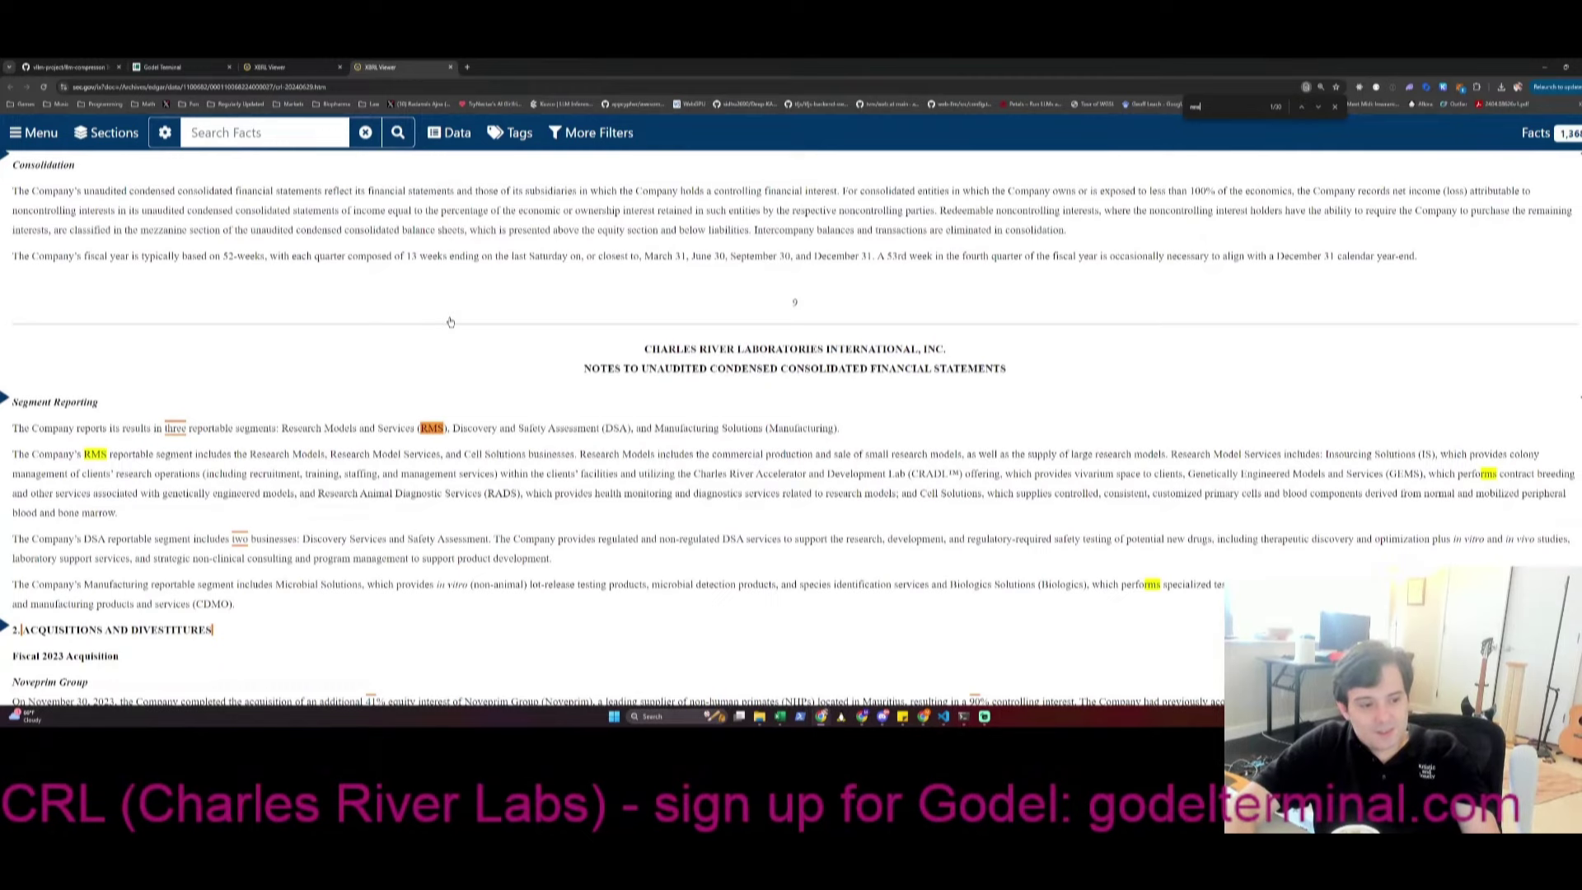
pyautogui.press('Return')
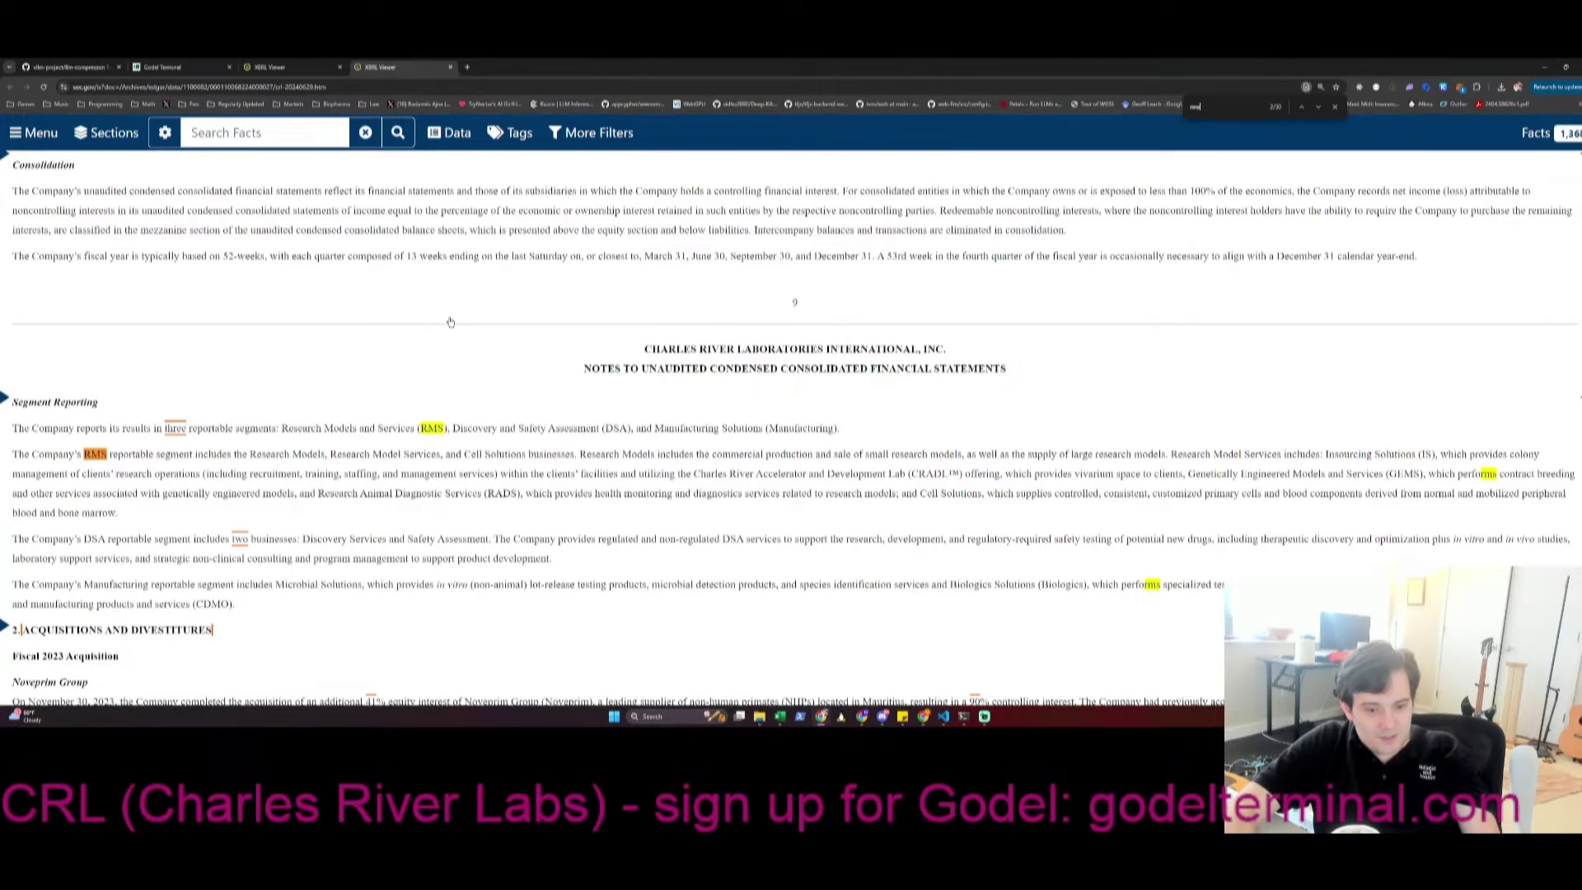
pyautogui.press('Return')
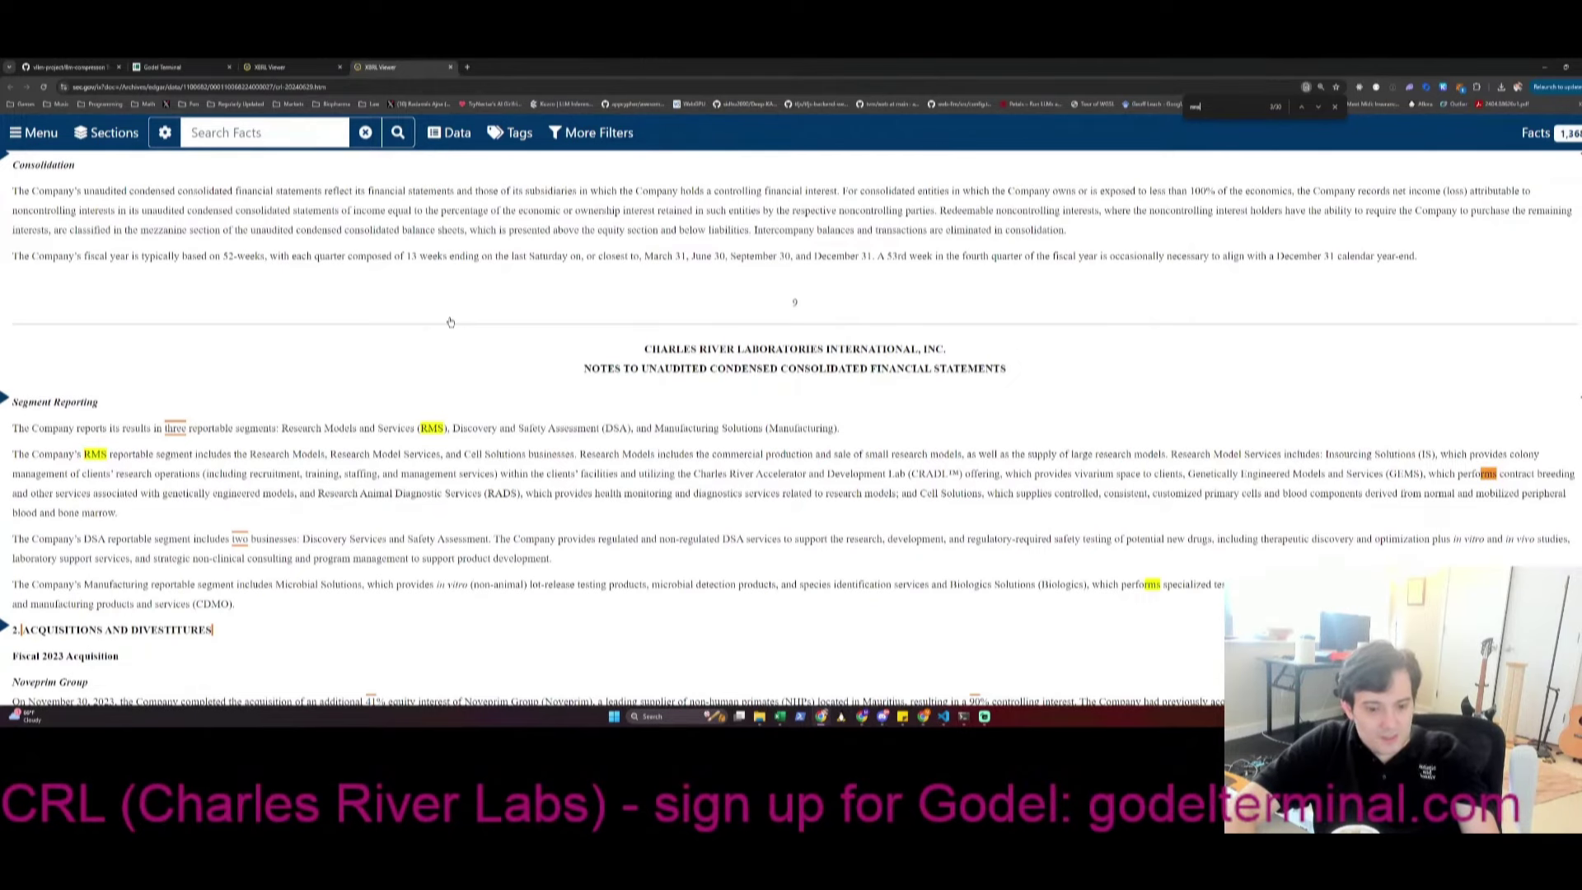
pyautogui.press('Escape')
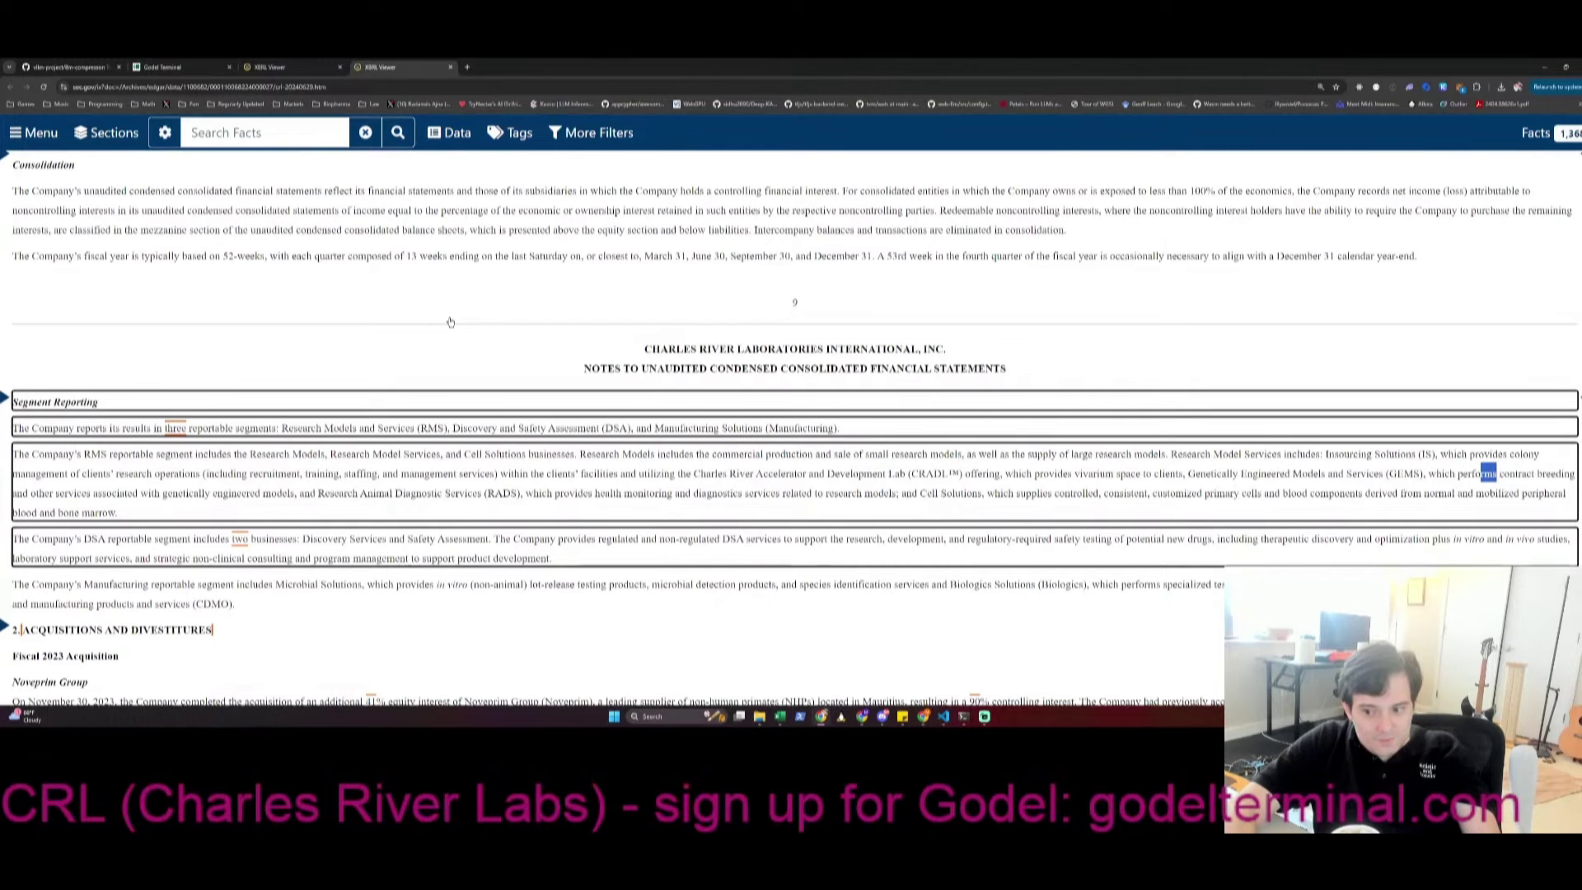
# Search the June 2024 10-Q for further RMS mentions, stopping at total RMS revenue in the Disaggregation of Revenue table
pyautogui.hotkey('alt', 'Tab')
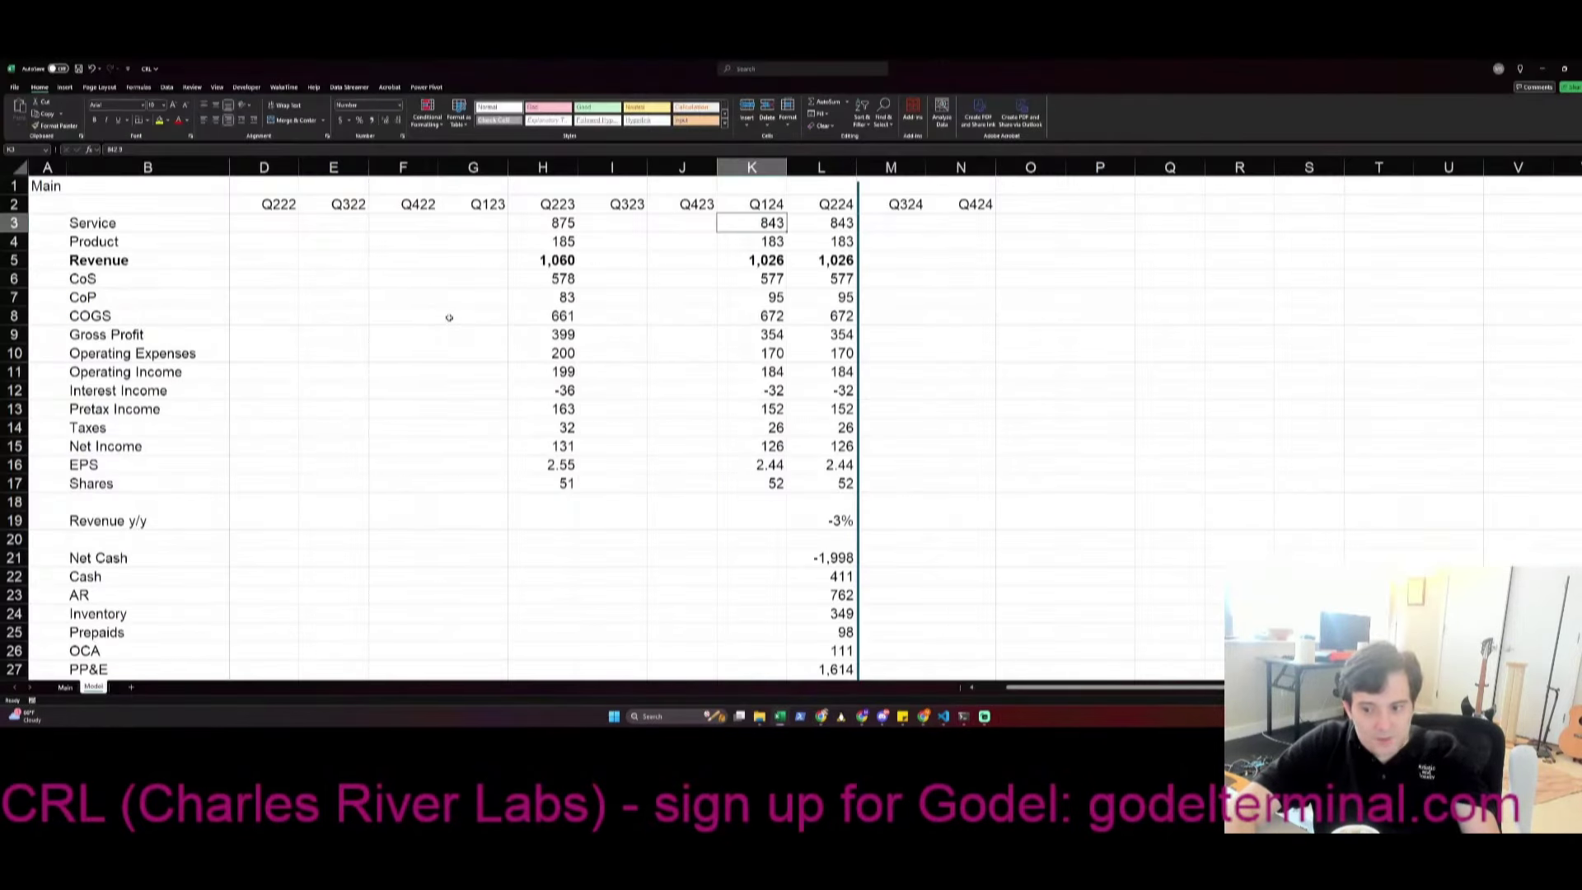
pyautogui.press('alt')
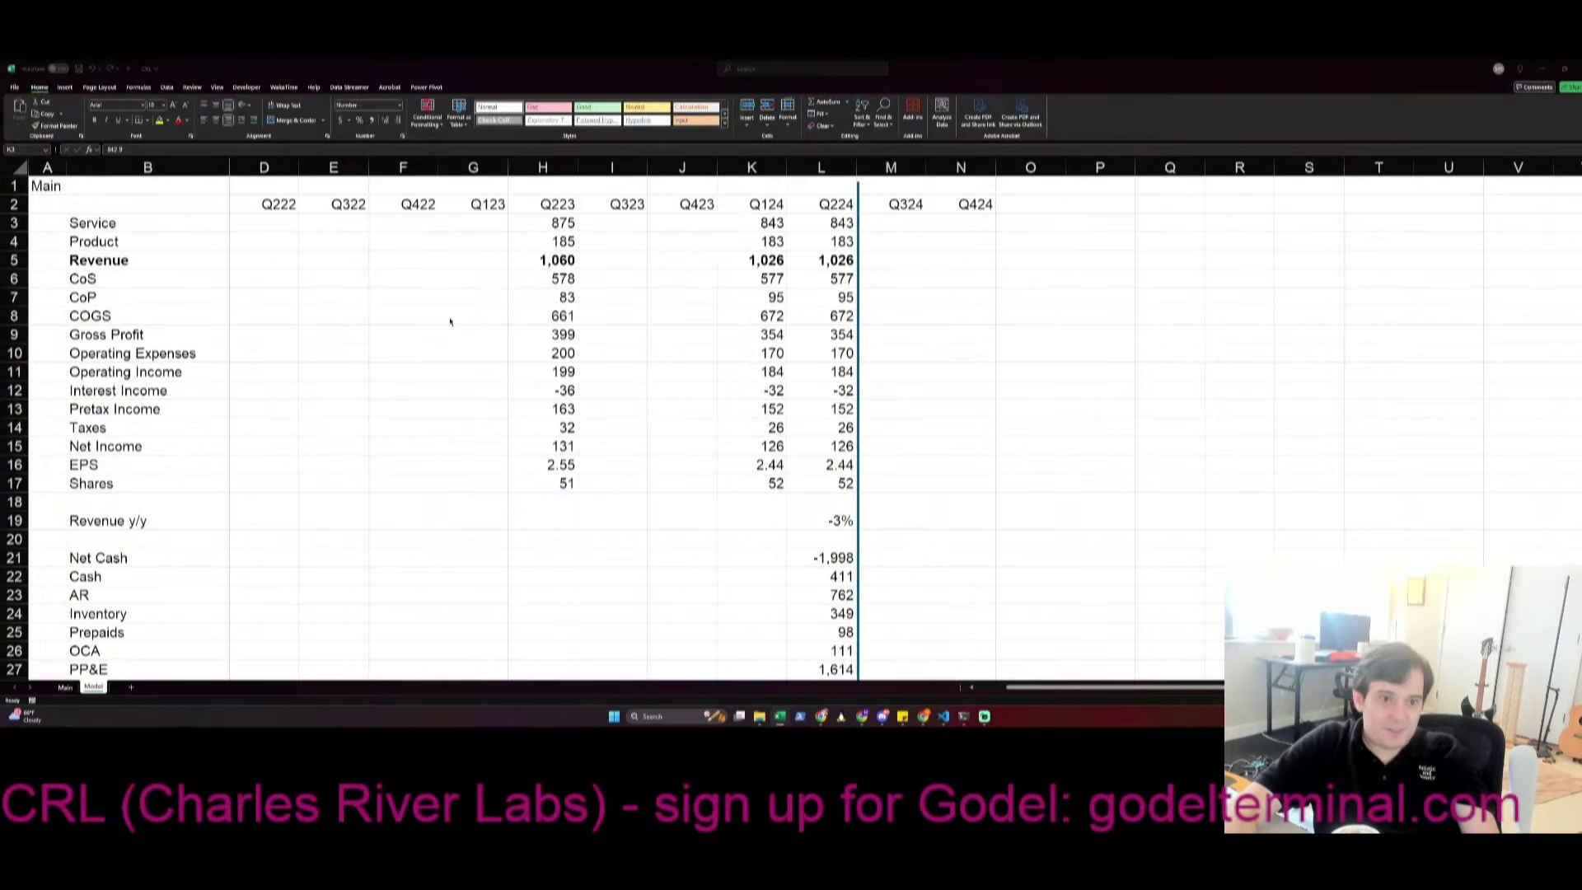
pyautogui.hotkey('alt', 'Tab')
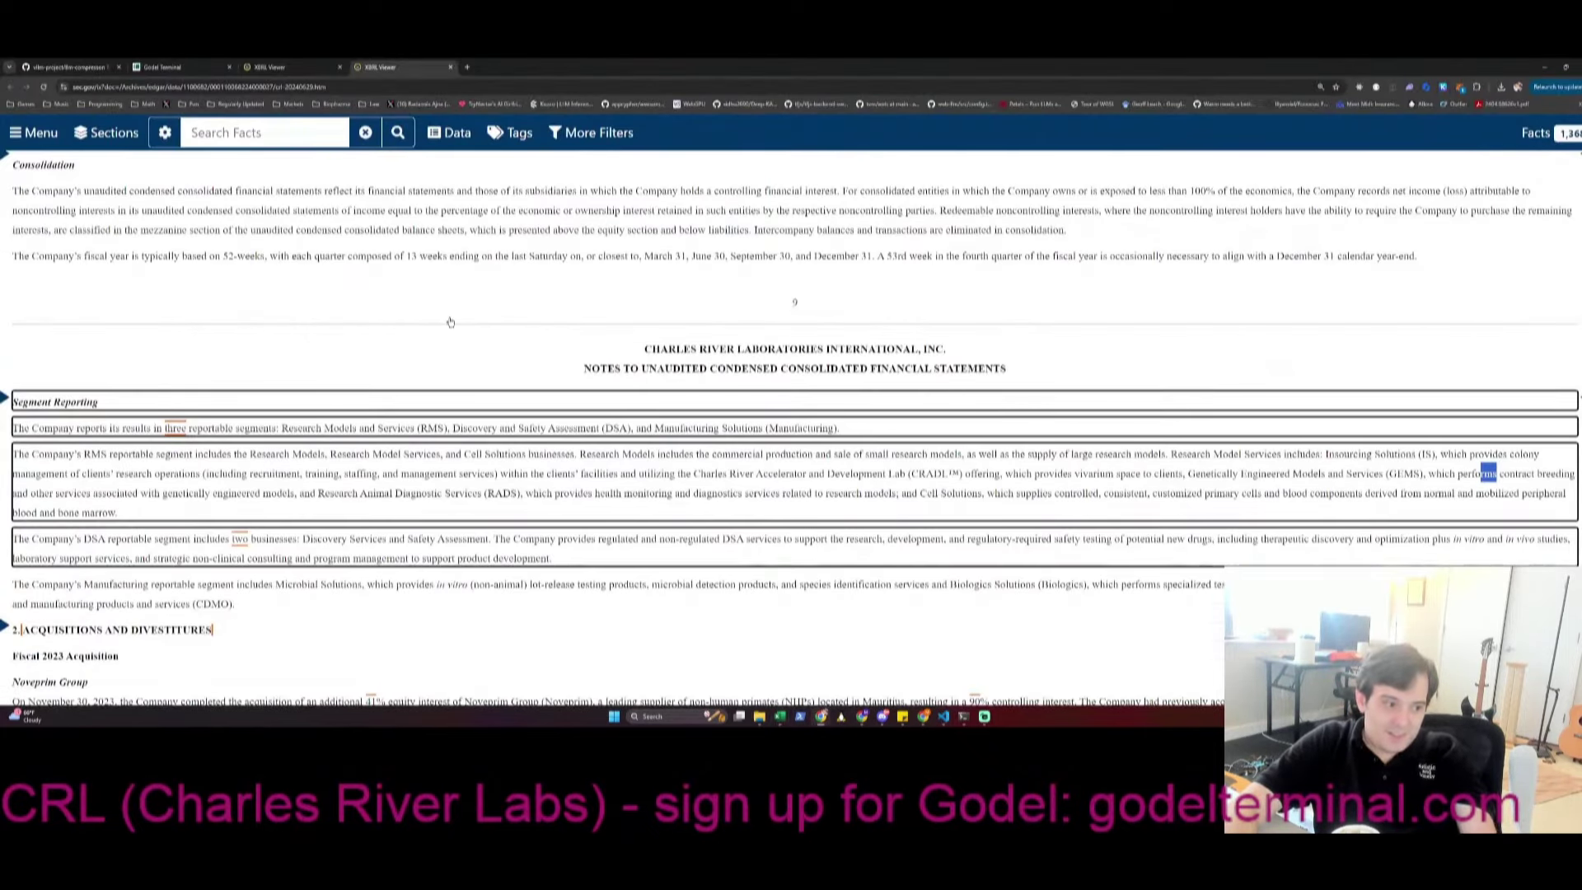
pyautogui.hotkey('ctrl', 'f')
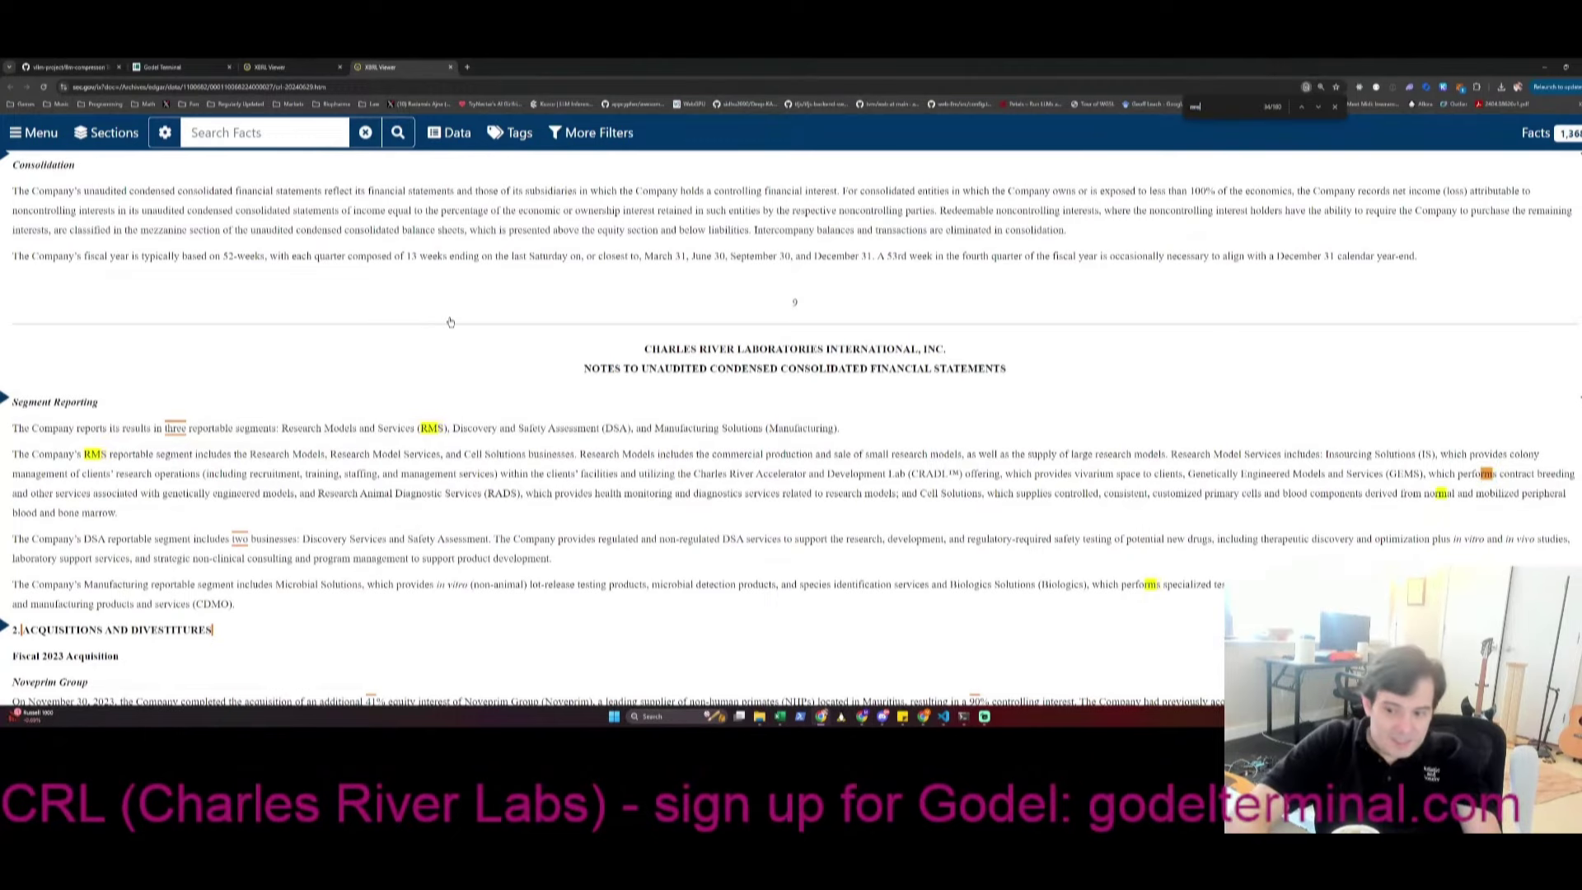
pyautogui.press('Return')
pyautogui.press('Return')
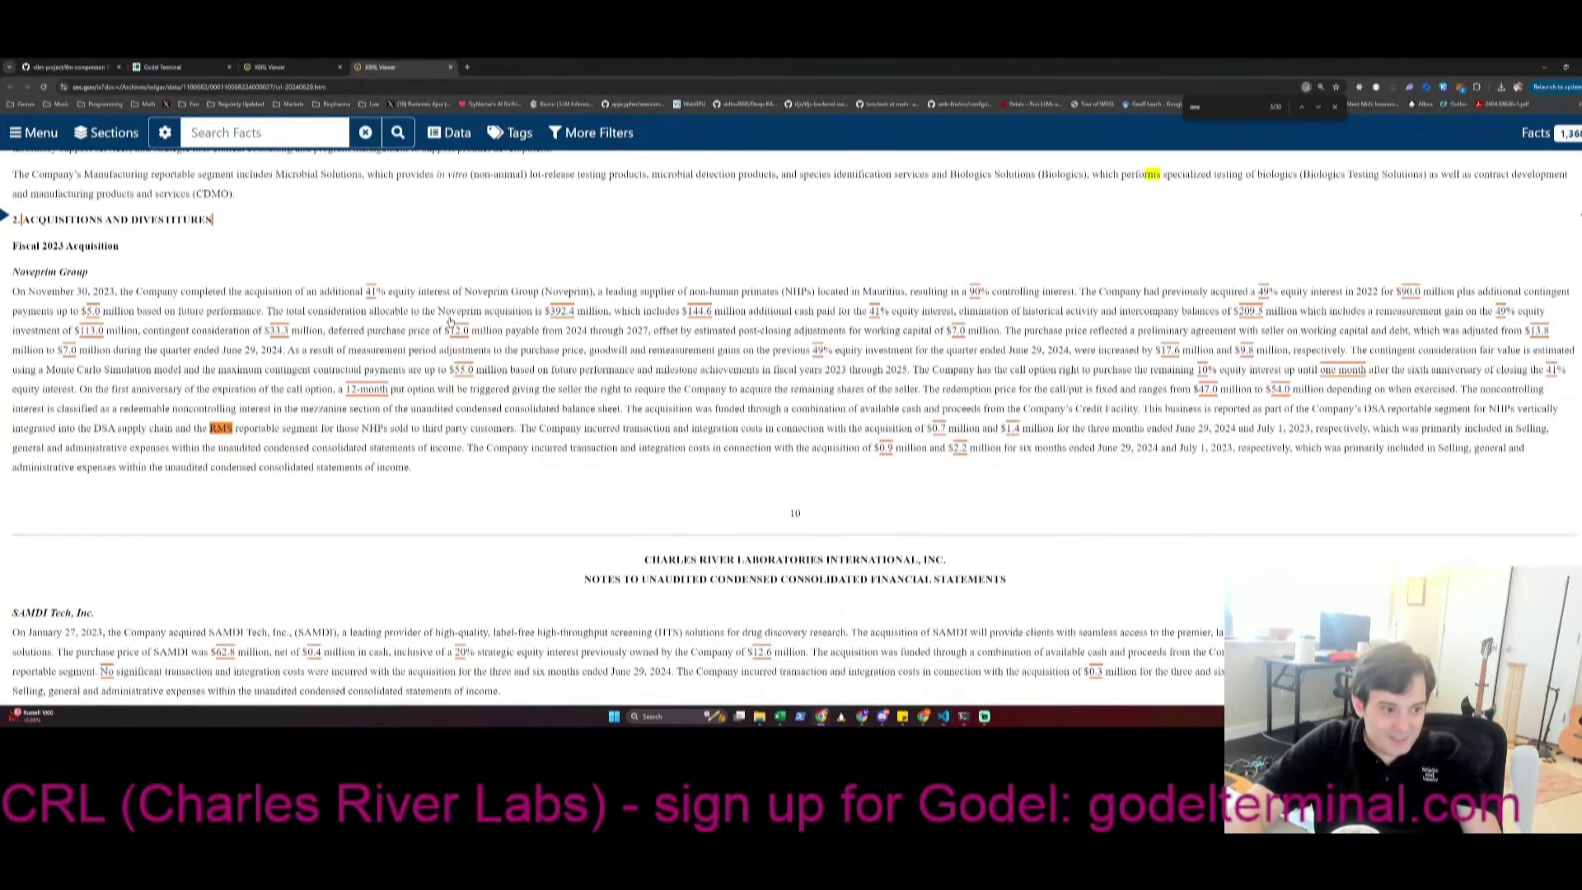
pyautogui.press('Return')
pyautogui.press('Return')
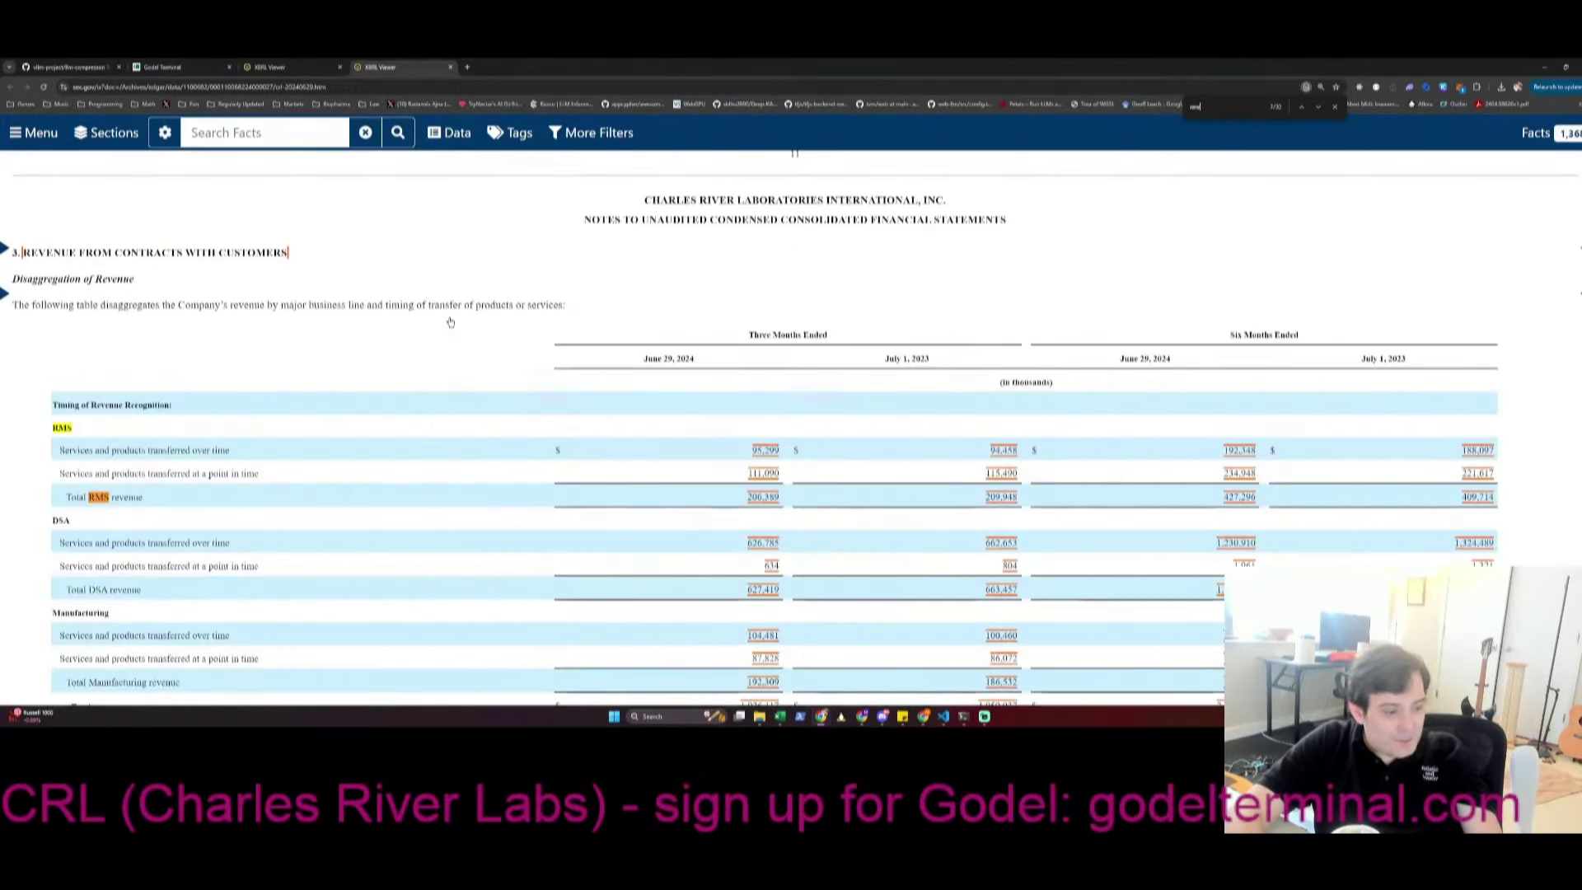
# In the CRL workbook, insert three blank rows above Service and label the first one RMS in column B
pyautogui.hotkey('alt', 'Tab')
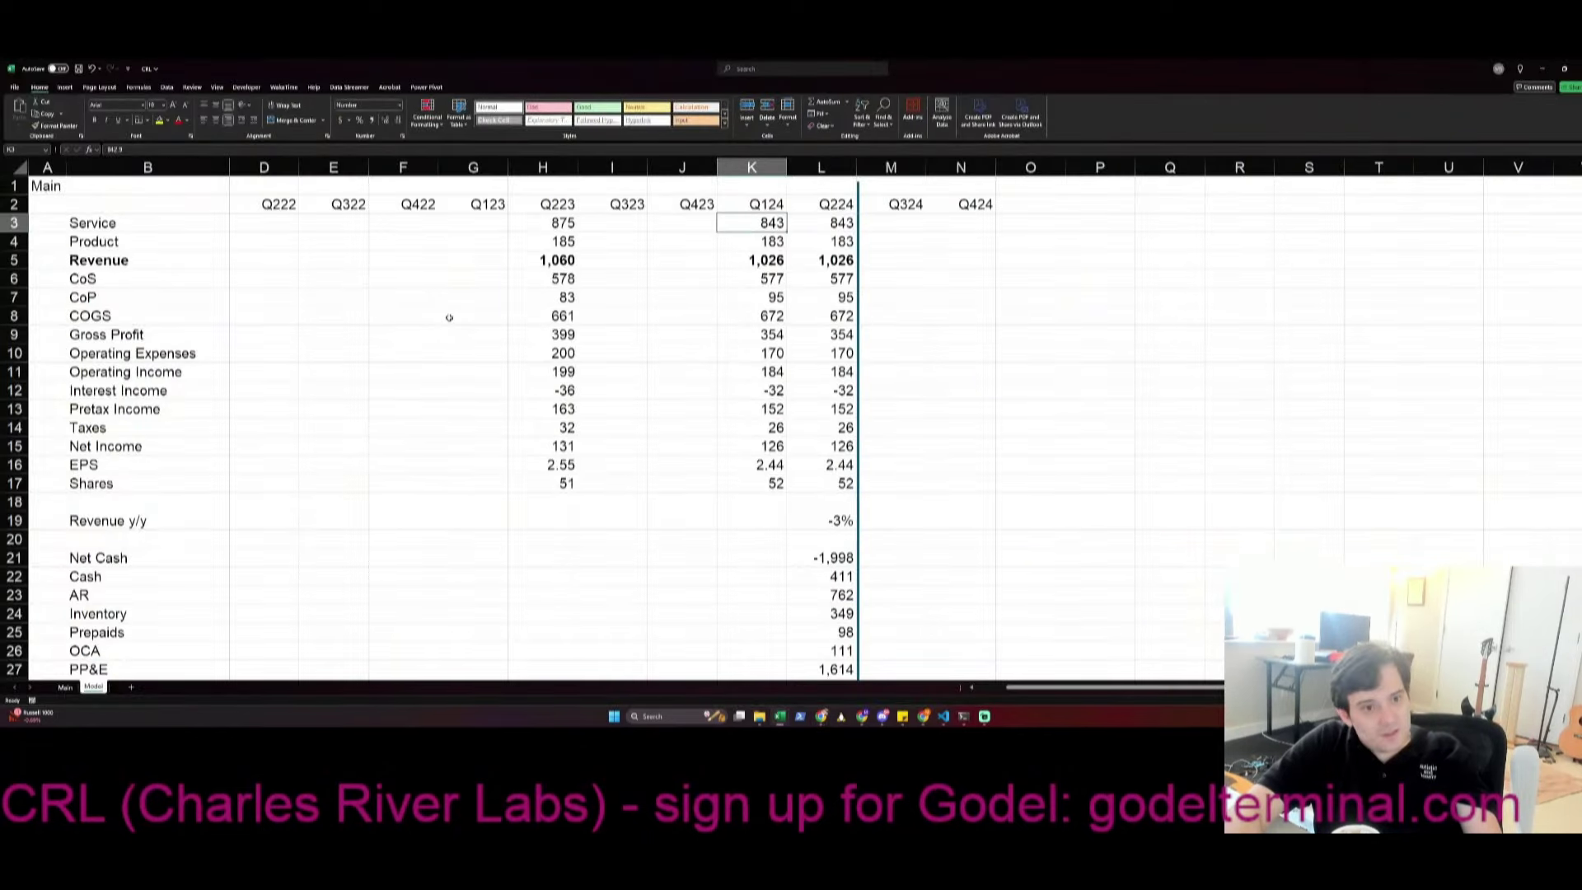
pyautogui.hotkey('shift', 'space')
pyautogui.hotkey('ctrl', '+')
pyautogui.hotkey('ctrl', '+')
pyautogui.hotkey('ctrl', '+')
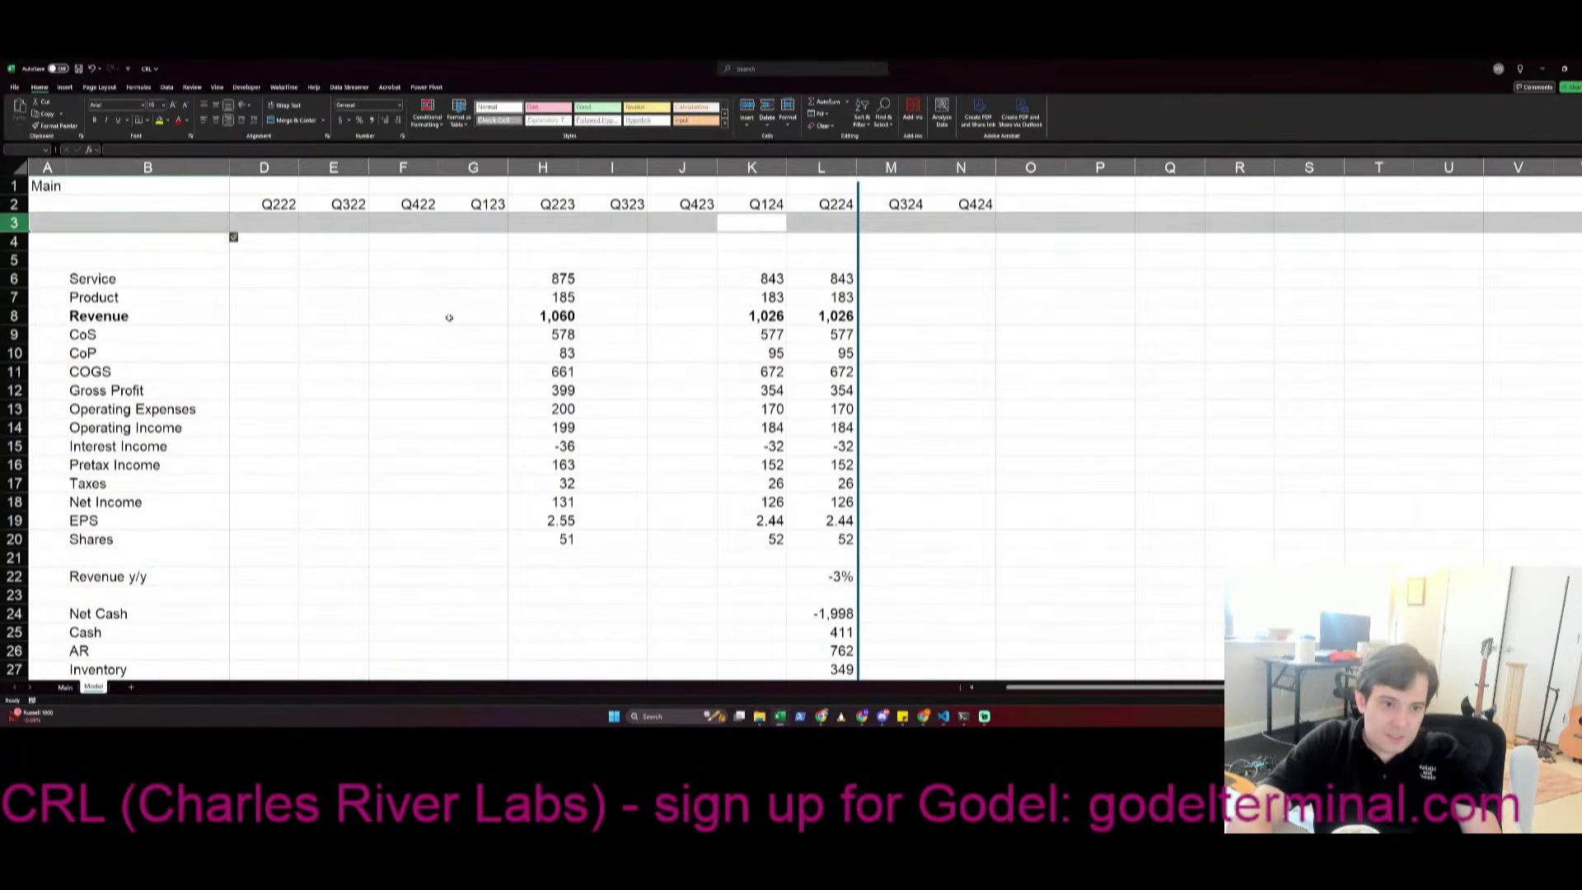
pyautogui.press('Home')
pyautogui.press('Right')
pyautogui.write('RMS')
# Unhide the hidden Q122 column beside the row labels
pyautogui.hotkey('alt', 'h')
pyautogui.press('o')
pyautogui.press('u')
pyautogui.press('l')
# Save the workbook and enter 206.389 from the filing as the Q224 RMS revenue in L3
pyautogui.press('Right')
pyautogui.press('Right')
pyautogui.press('Right')
pyautogui.press('Right')
pyautogui.press('Right')
pyautogui.press('Right')
pyautogui.press('Right')
pyautogui.press('Right')
pyautogui.press('Right')
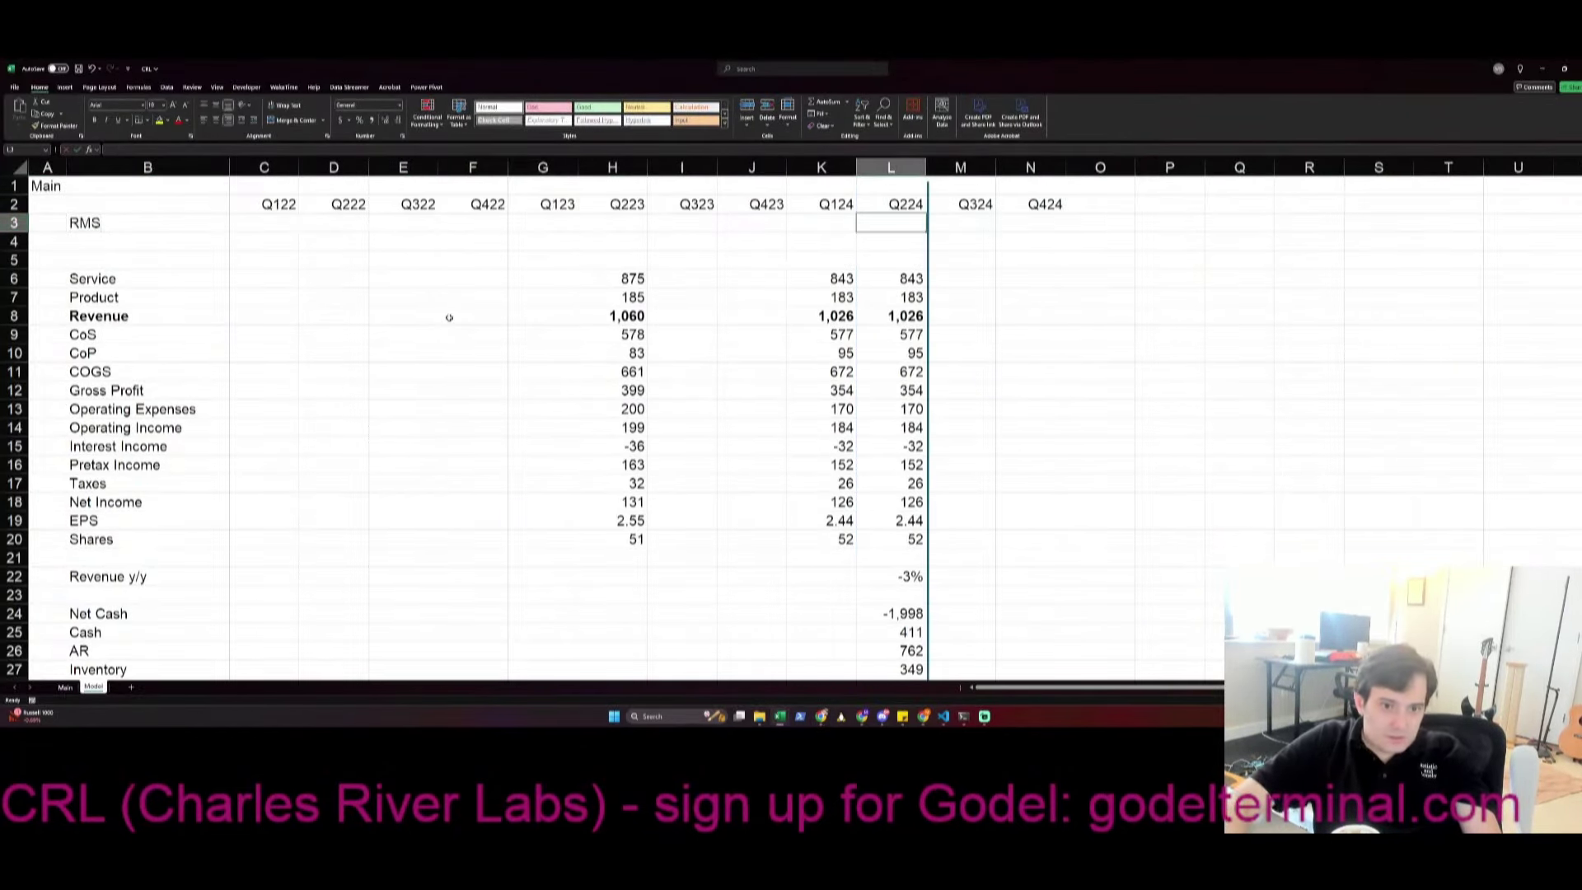
pyautogui.hotkey('ctrl', 's')
pyautogui.hotkey('alt', 'Tab')
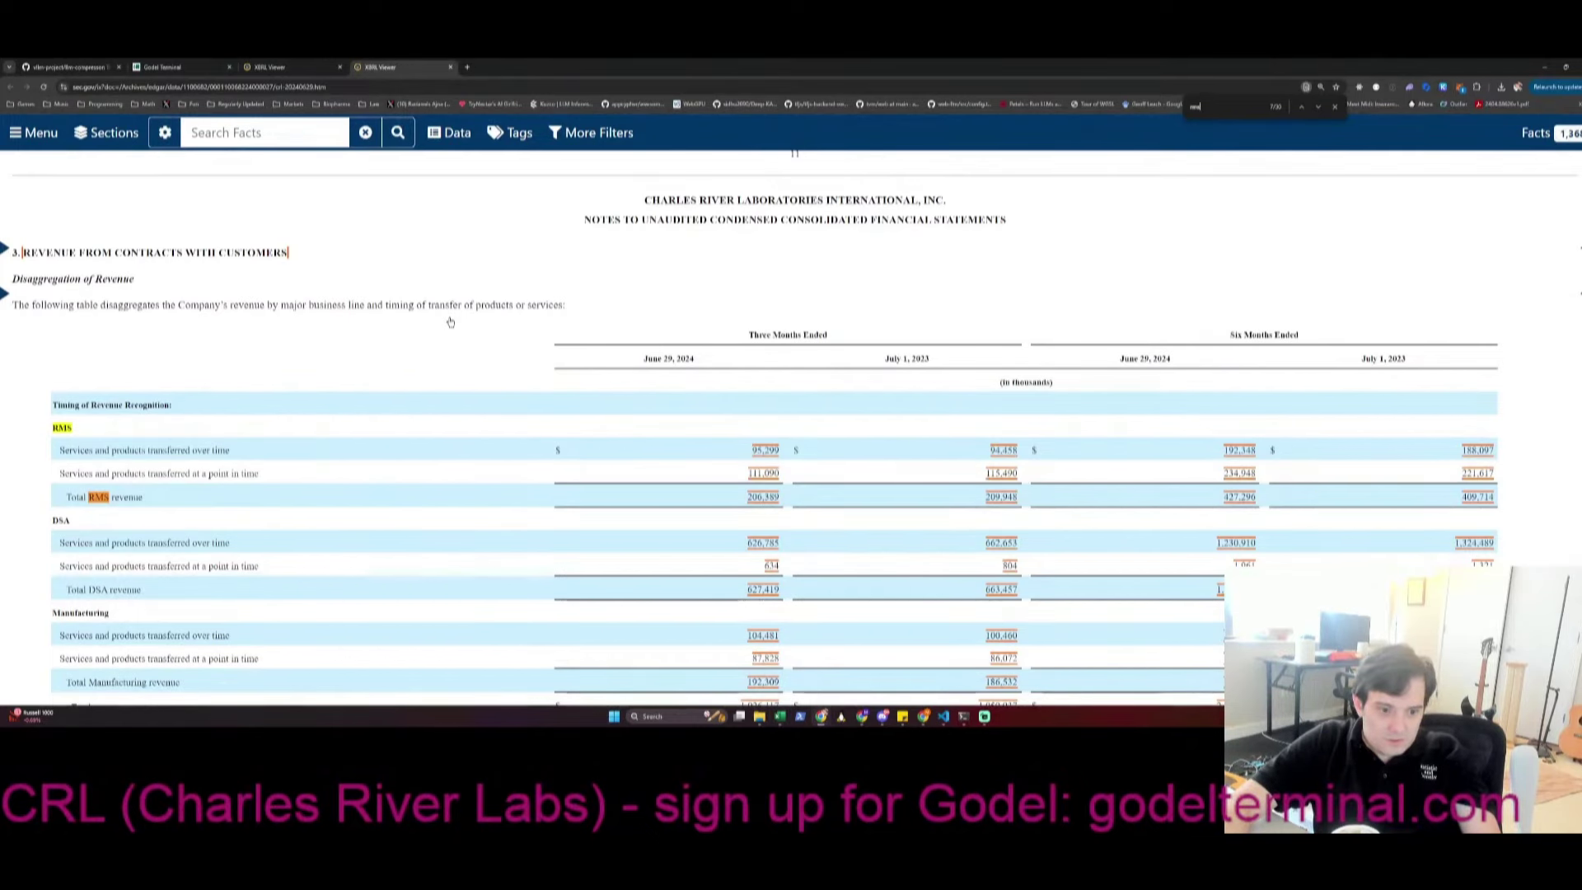
pyautogui.hotkey('alt', 'Tab')
pyautogui.write('206.389')
pyautogui.press('Return')
pyautogui.hotkey('alt', 'Tab')
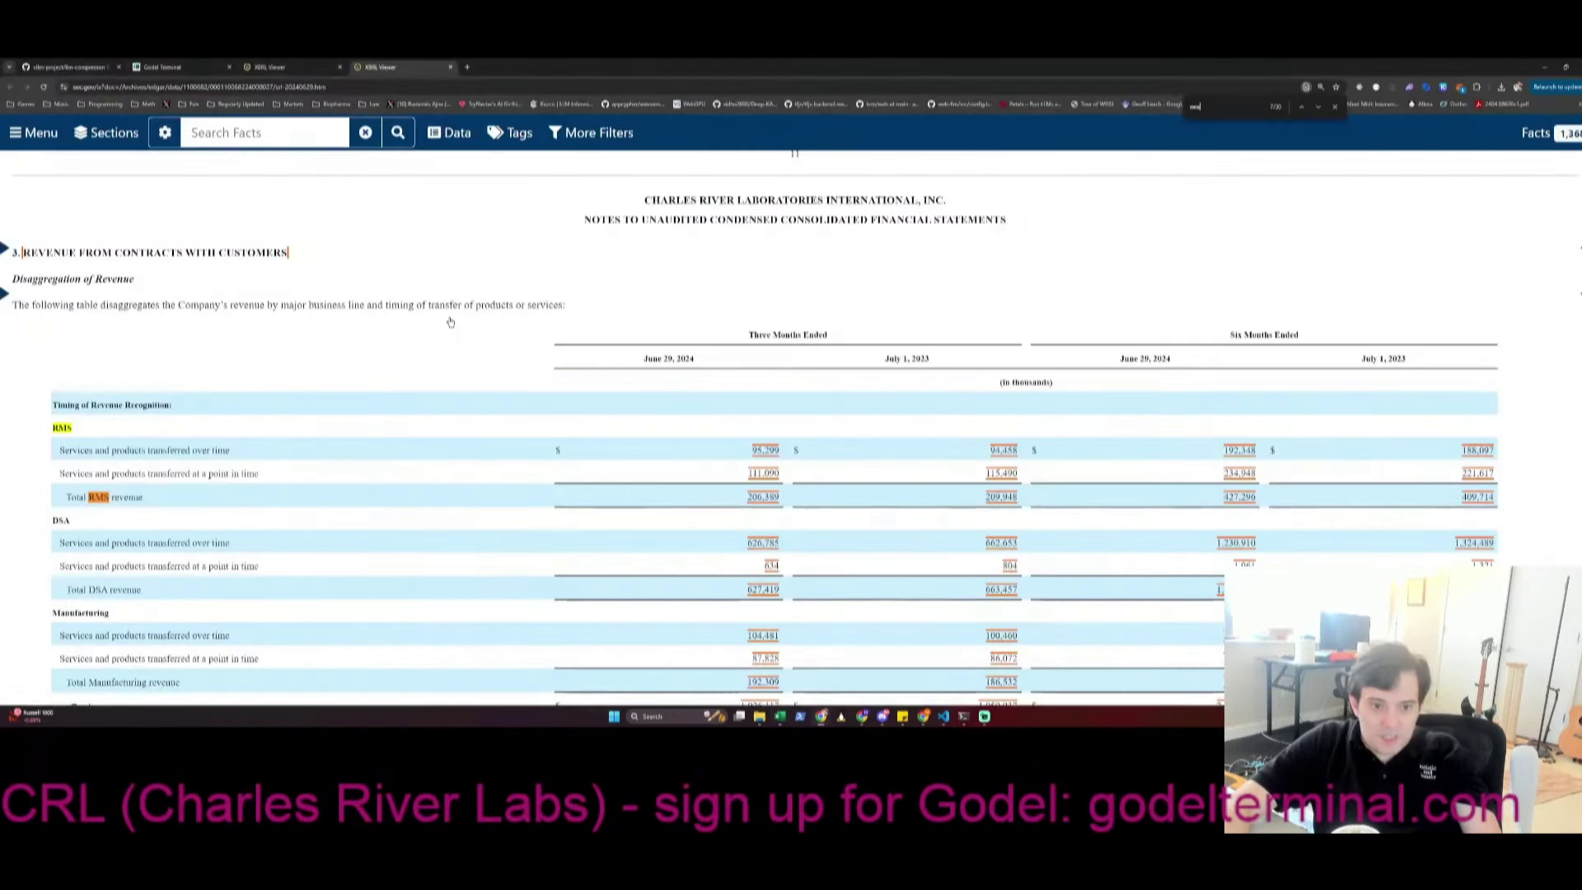
# Enter 209.948 from the filing's July 1, 2023 column as the Q223 RMS revenue in H3
pyautogui.hotkey('alt', 'Tab')
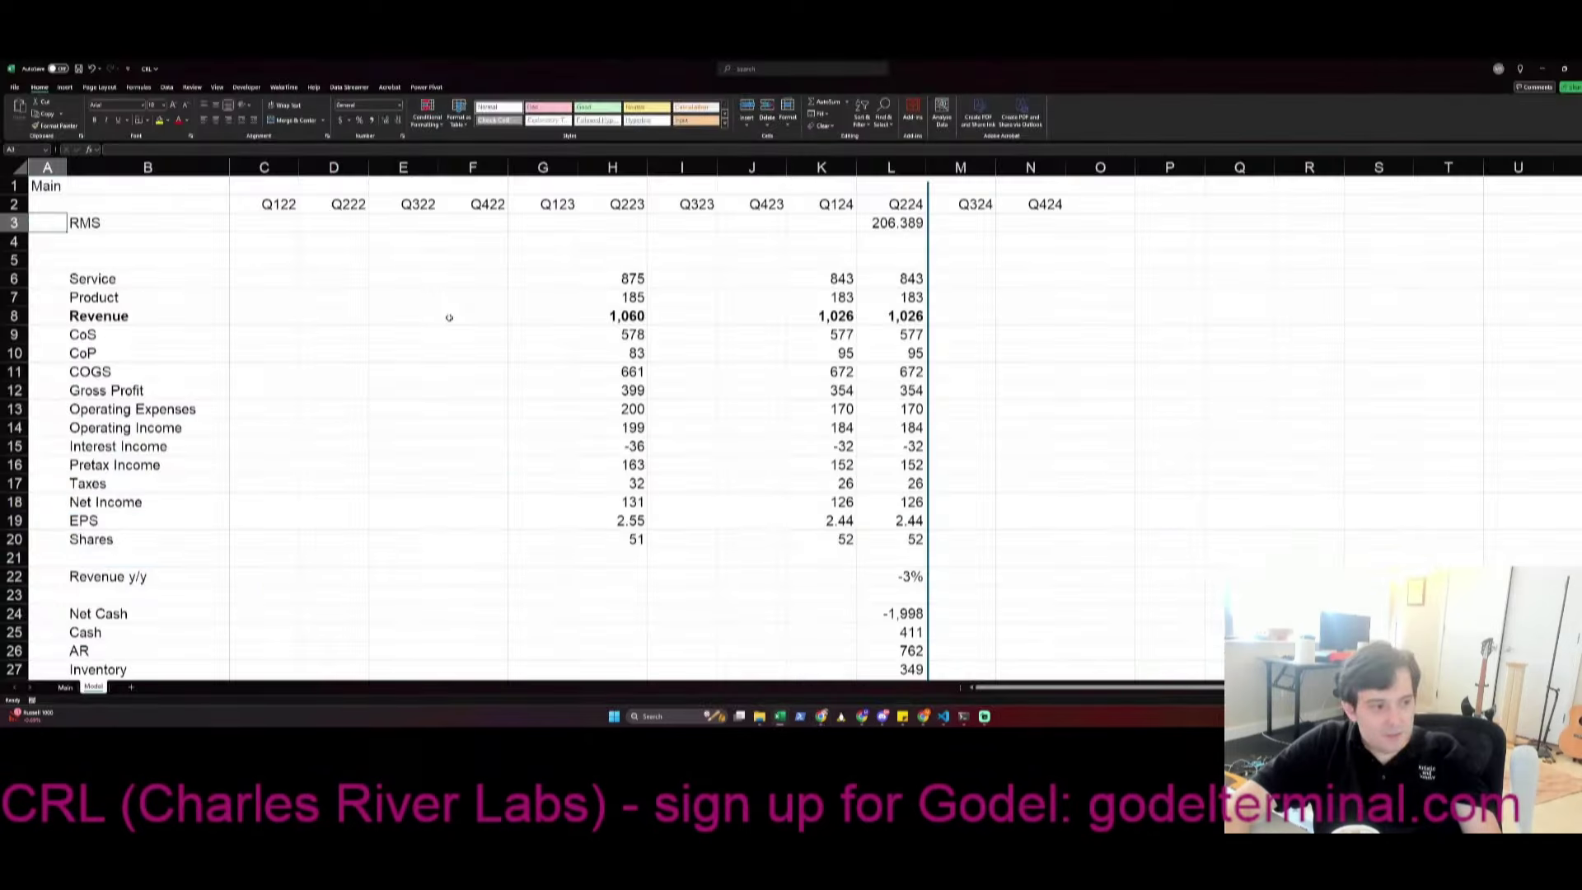
pyautogui.press('Up')
pyautogui.hotkey('ctrl', 'Left')
pyautogui.hotkey('ctrl', 'Right')
pyautogui.press('Left')
pyautogui.press('Left')
pyautogui.press('Left')
pyautogui.hotkey('alt', 'Tab')
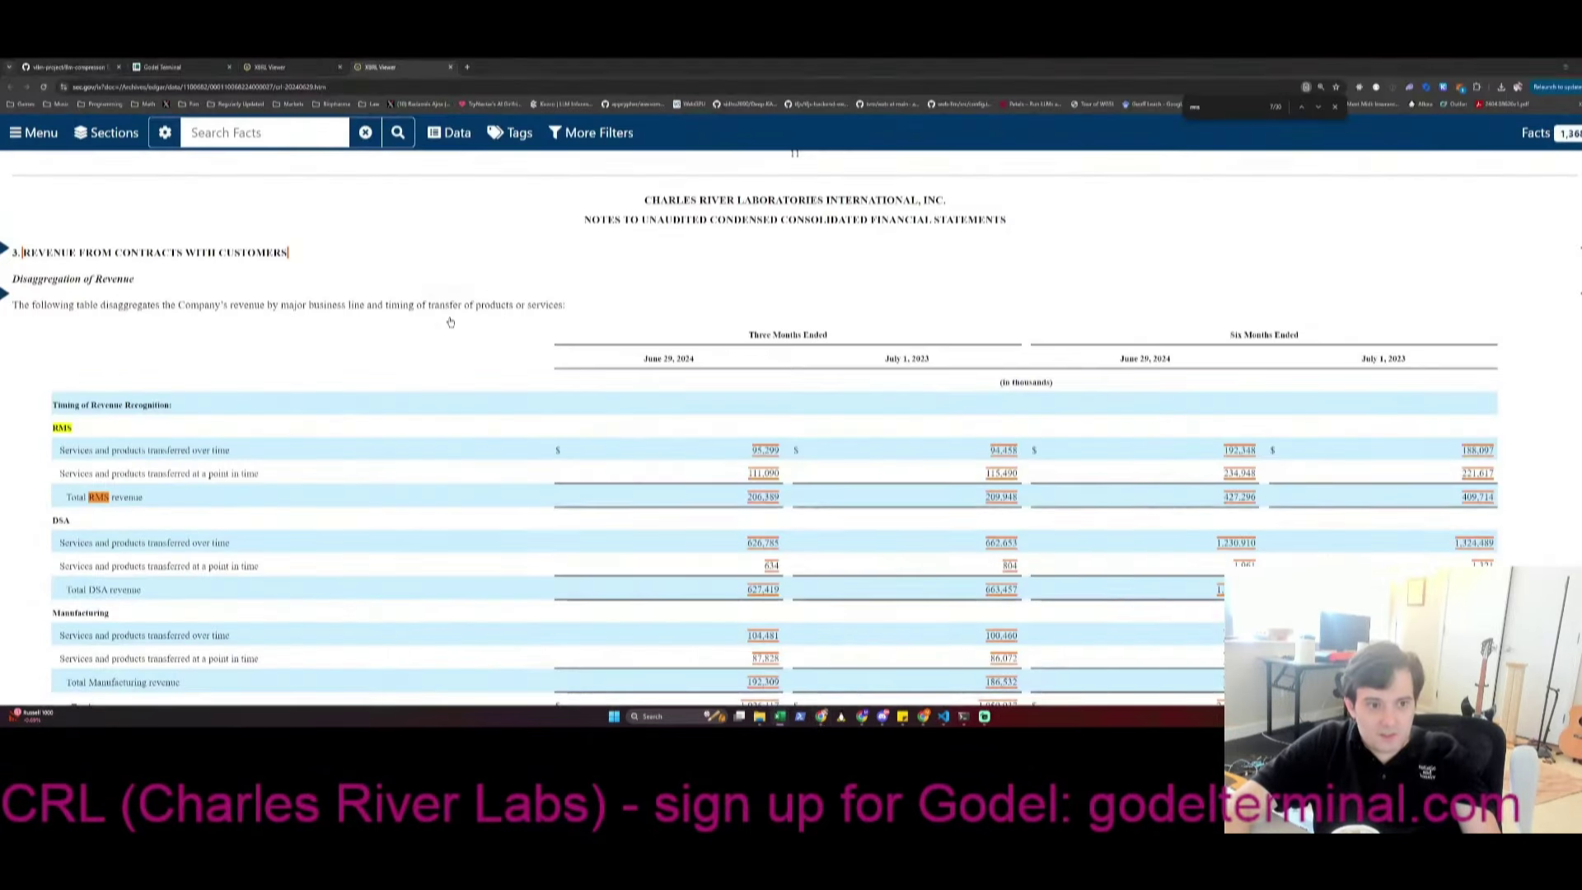
pyautogui.hotkey('alt', 'Tab')
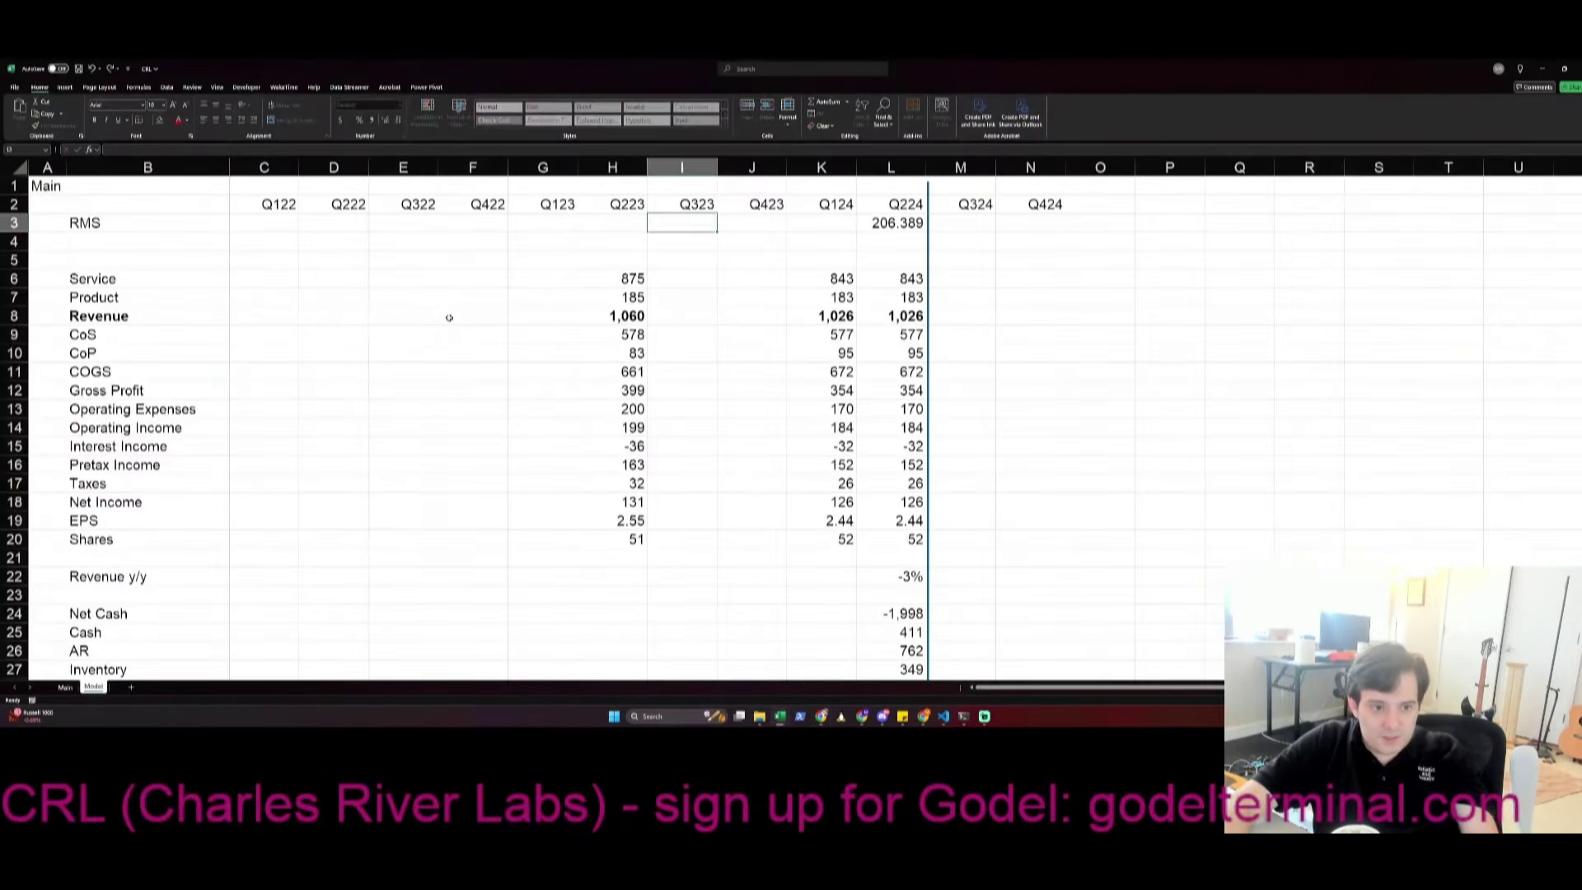
pyautogui.press('Left')
pyautogui.write('209.')
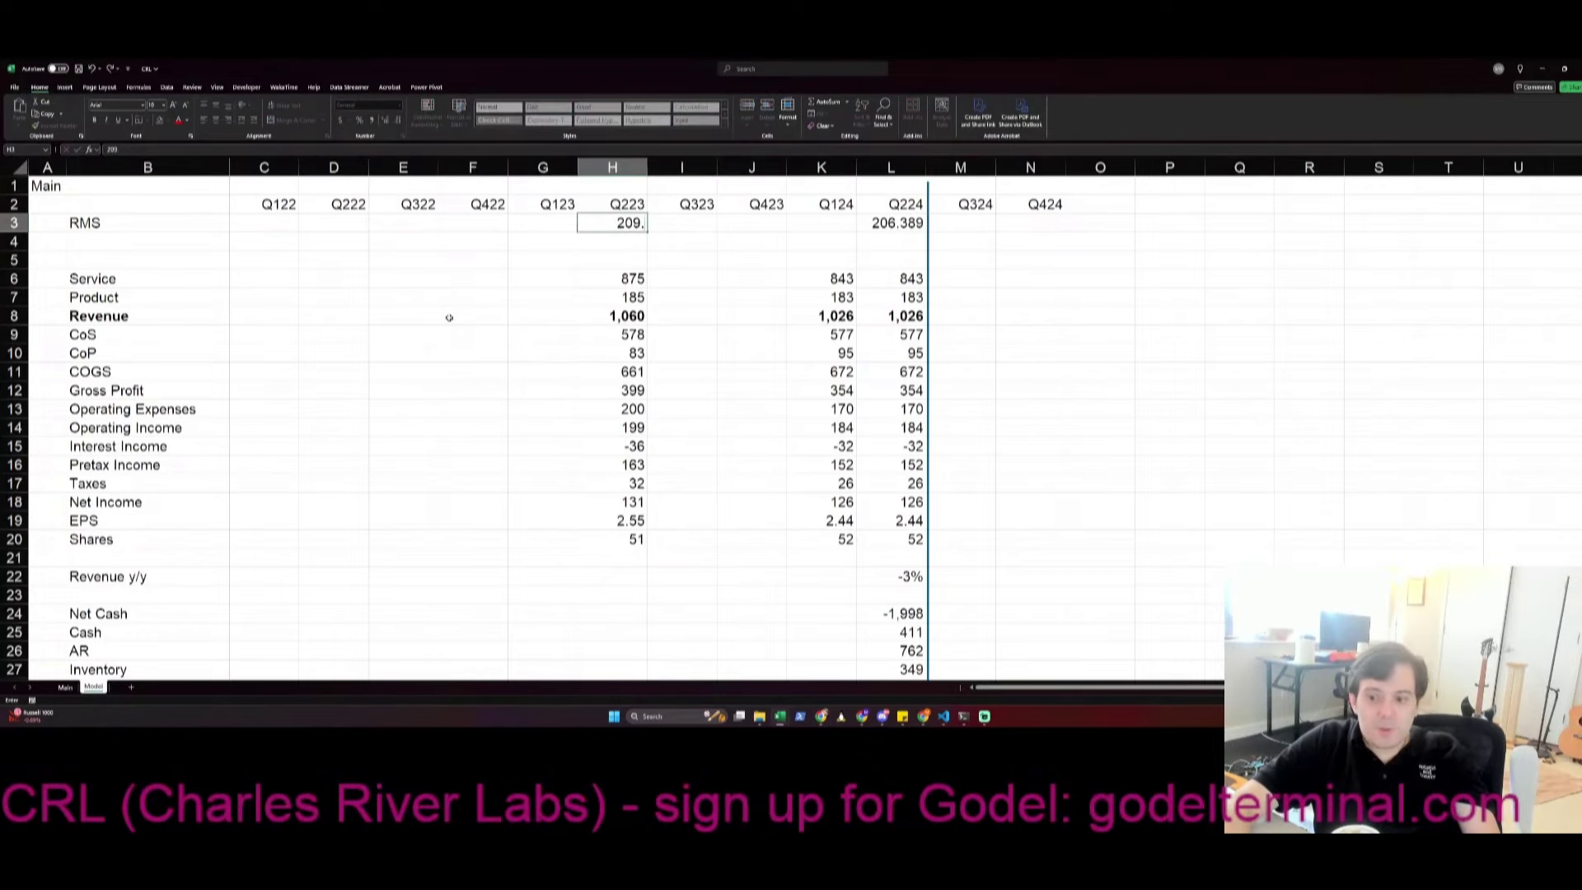
pyautogui.hotkey('alt', 'Tab')
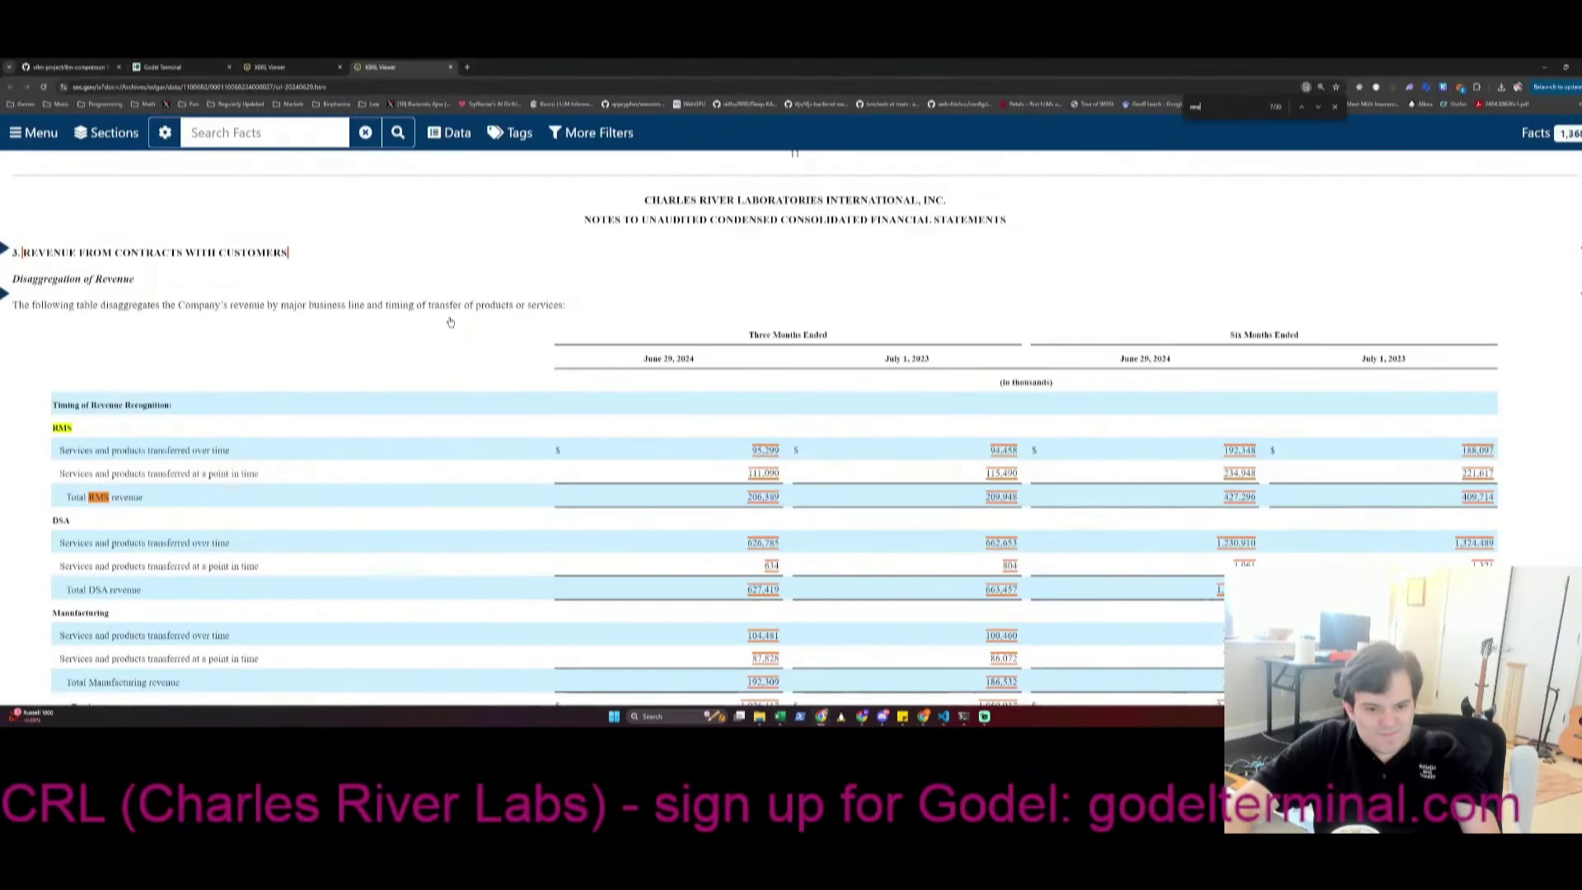
pyautogui.hotkey('alt', 'Tab')
pyautogui.write('948')
pyautogui.press('Return')
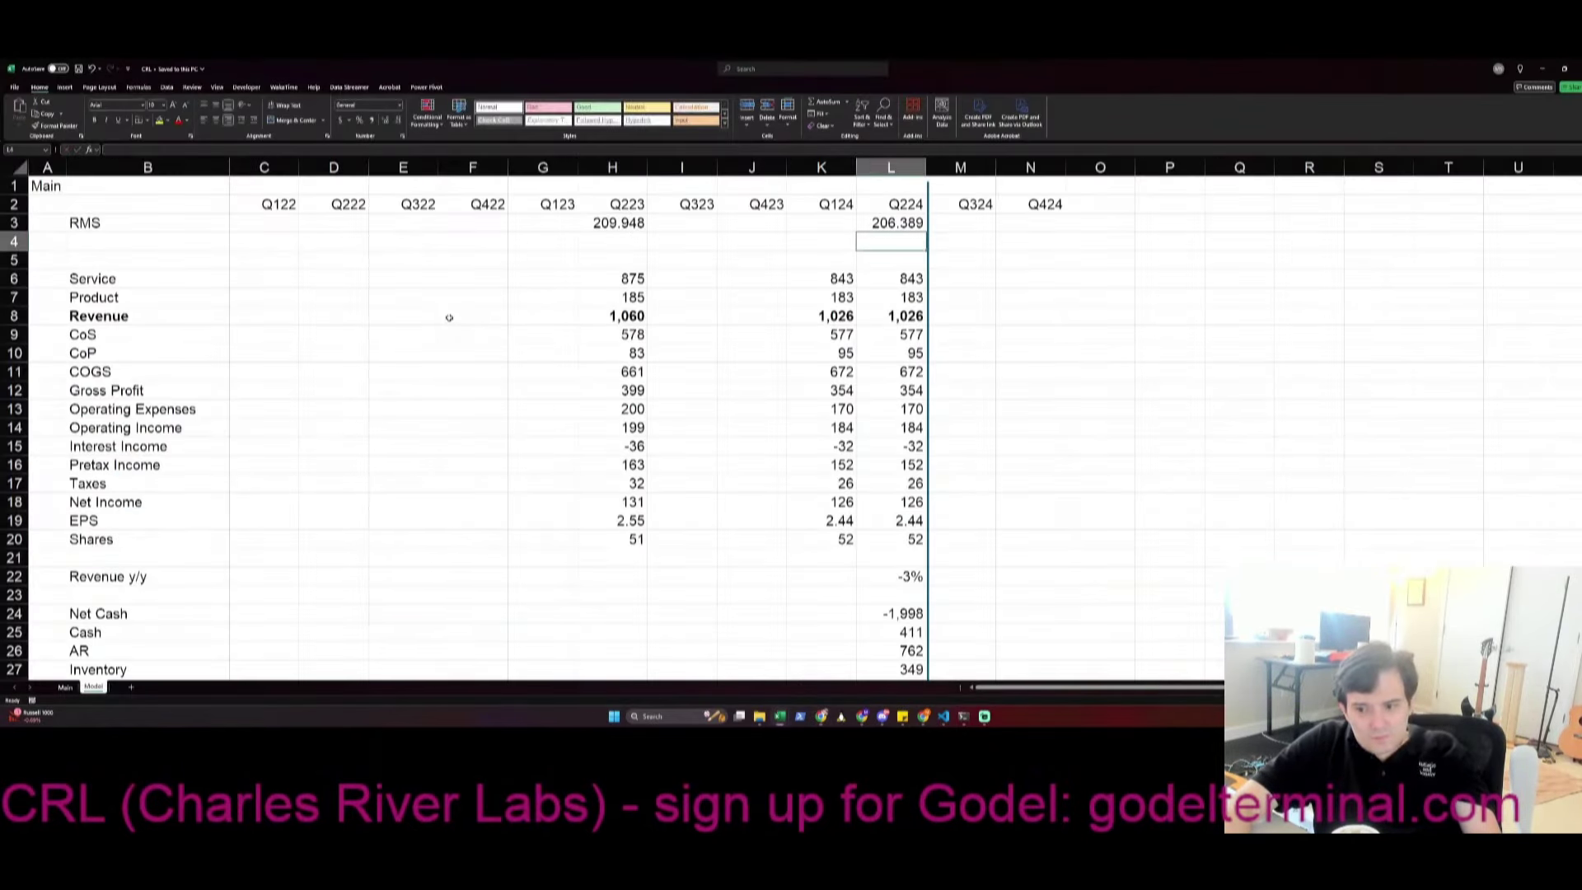
# Enter the filing's total DSA revenue for Q224, 627.419, in L4 directly under the RMS figure
pyautogui.hotkey('alt', 'Tab')
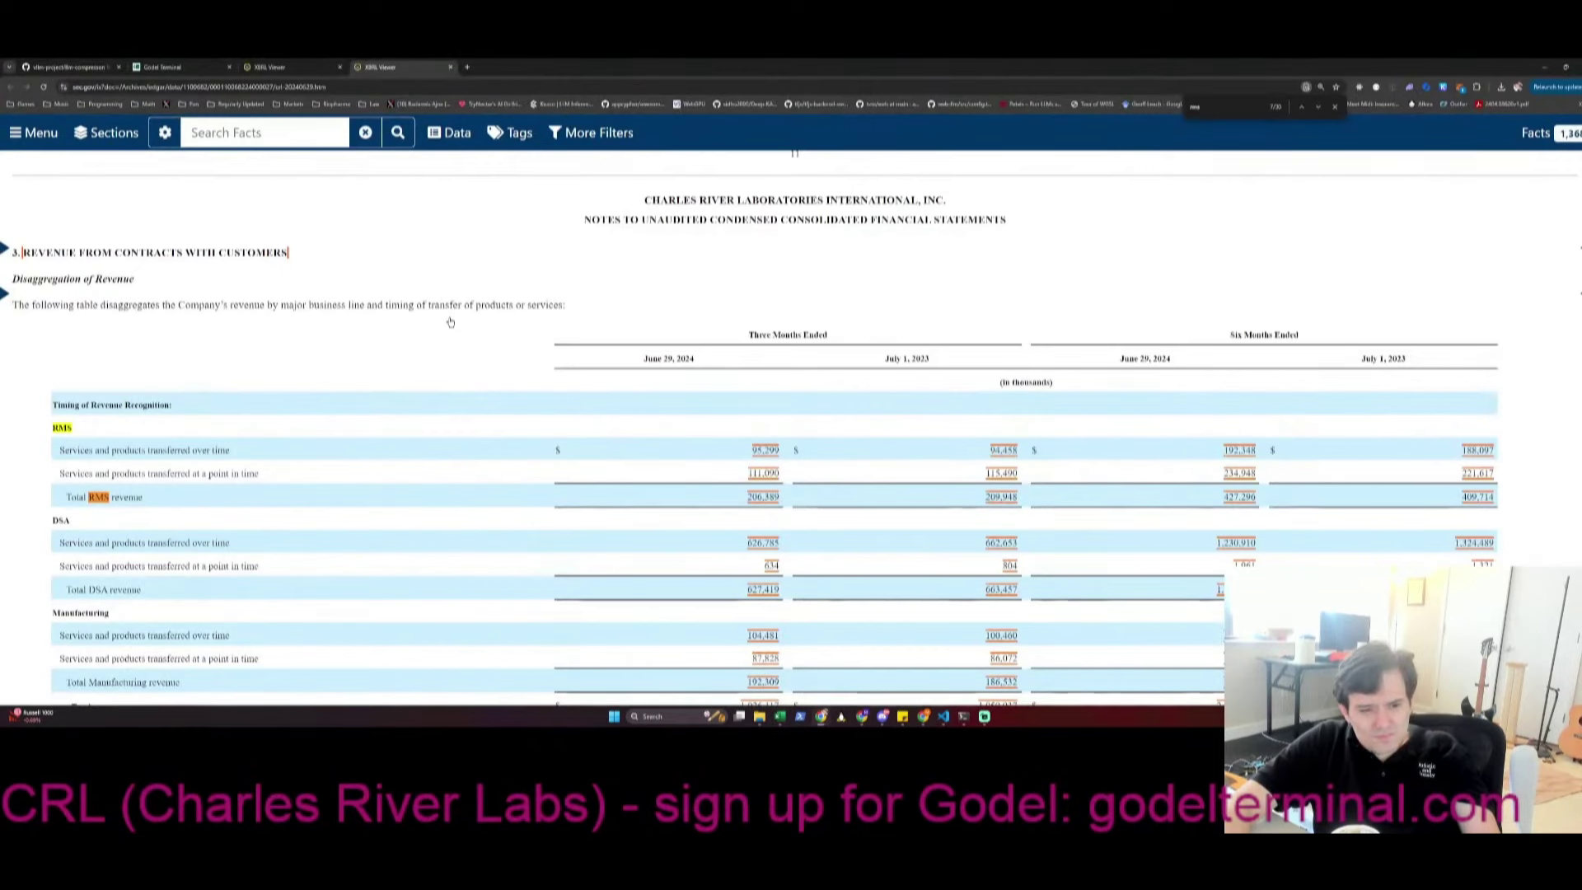
pyautogui.hotkey('alt', 'Tab')
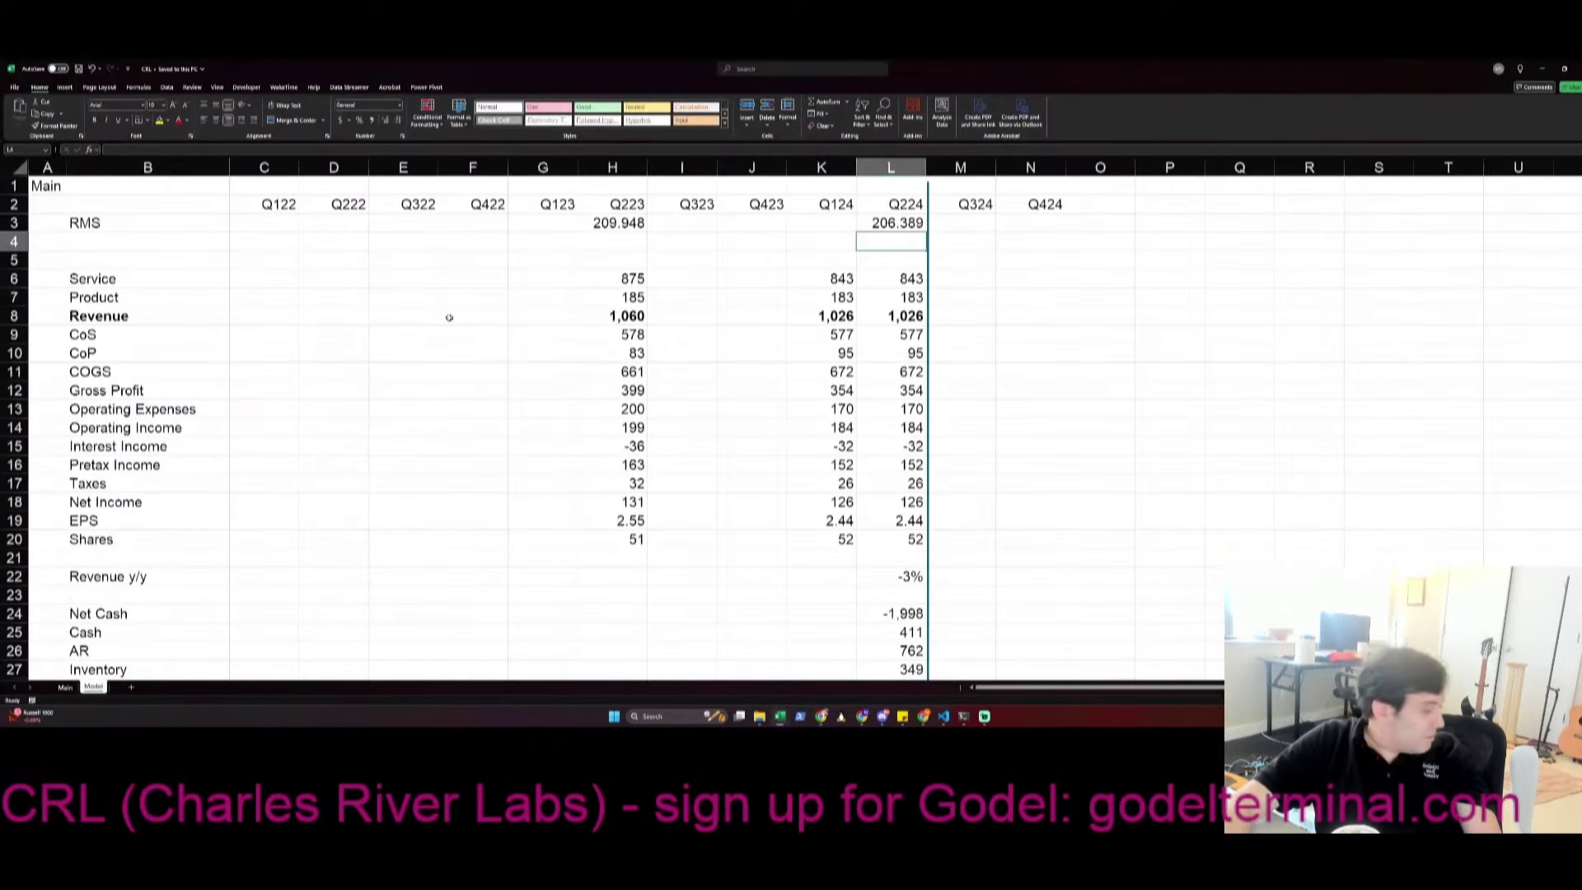
pyautogui.hotkey('alt', 'Tab')
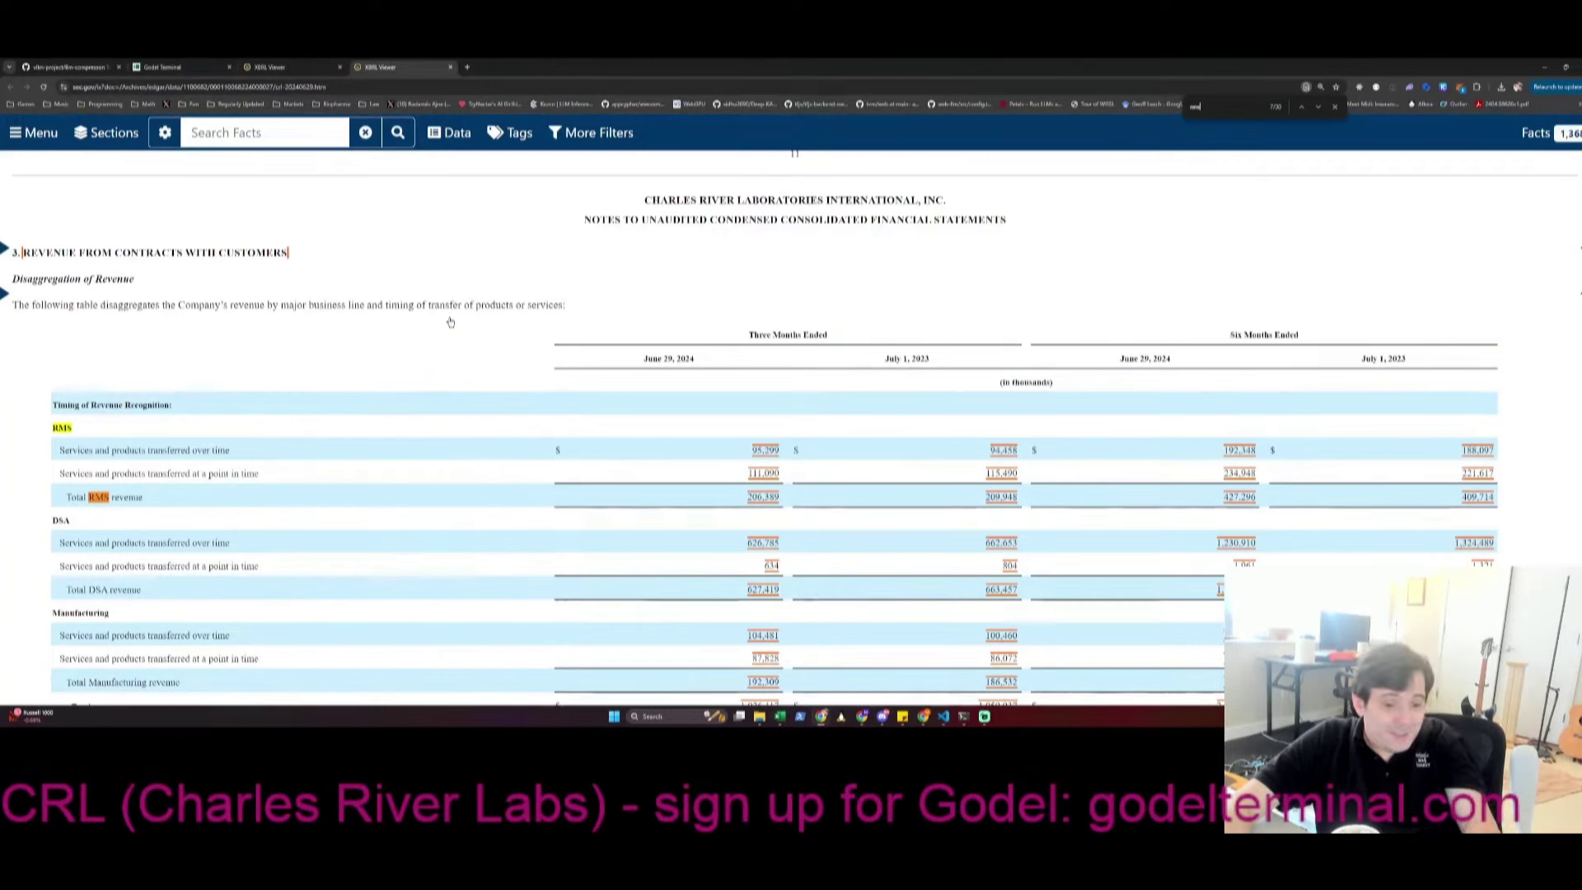
pyautogui.hotkey('alt', 'Tab')
pyautogui.write('627.419')
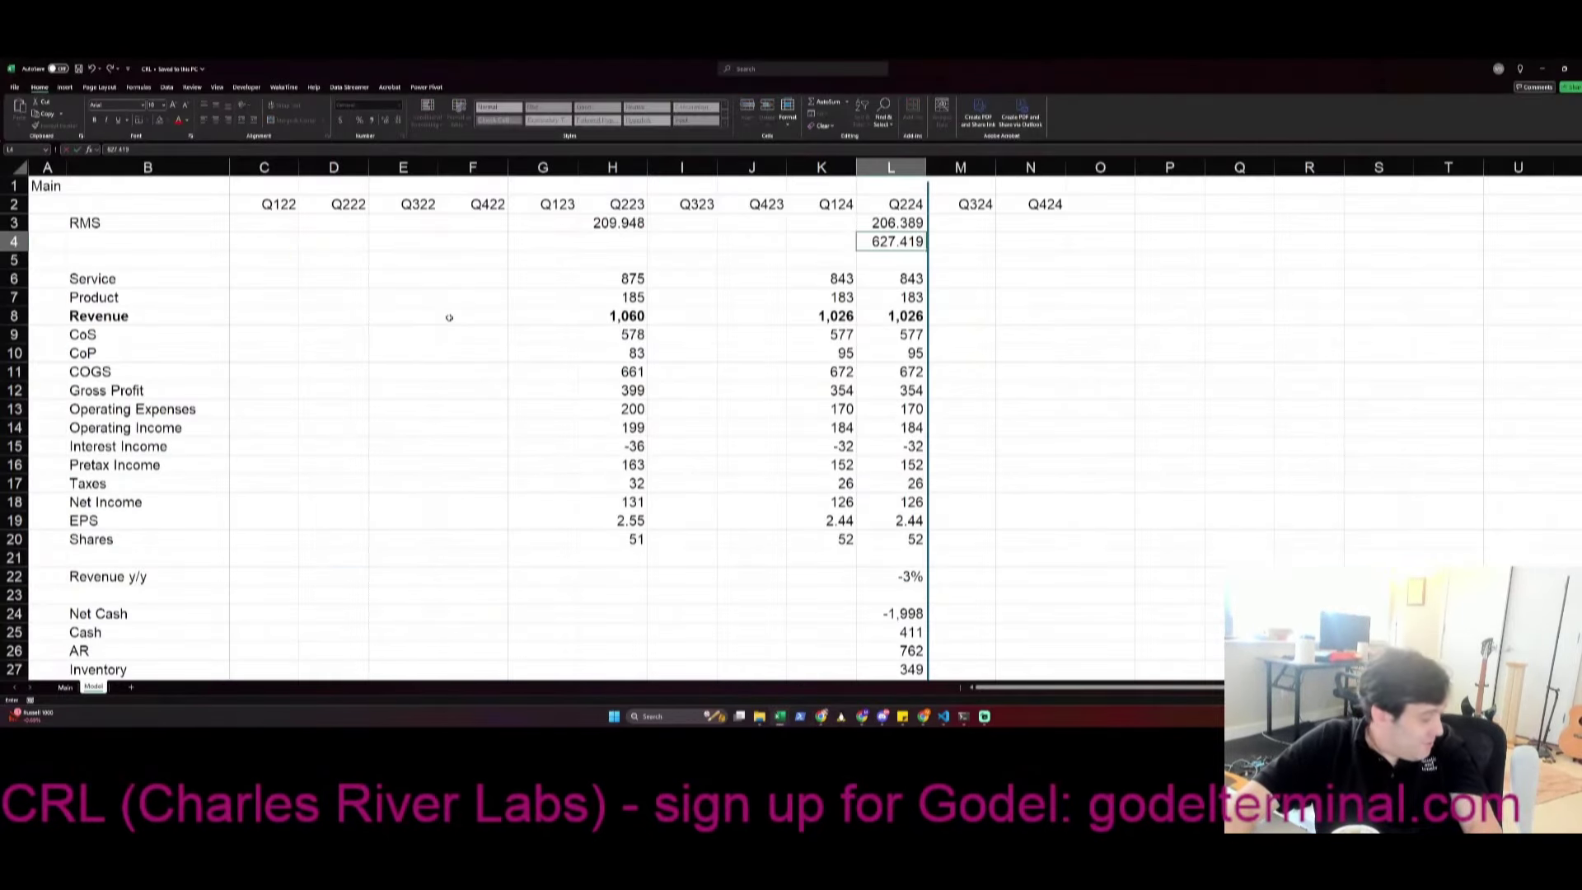
# Enter the filing's total DSA revenue for Q223, 663.457, in H4 under the RMS figure
pyautogui.press('Left')
pyautogui.press('Left')
pyautogui.press('Left')
pyautogui.press('Left')
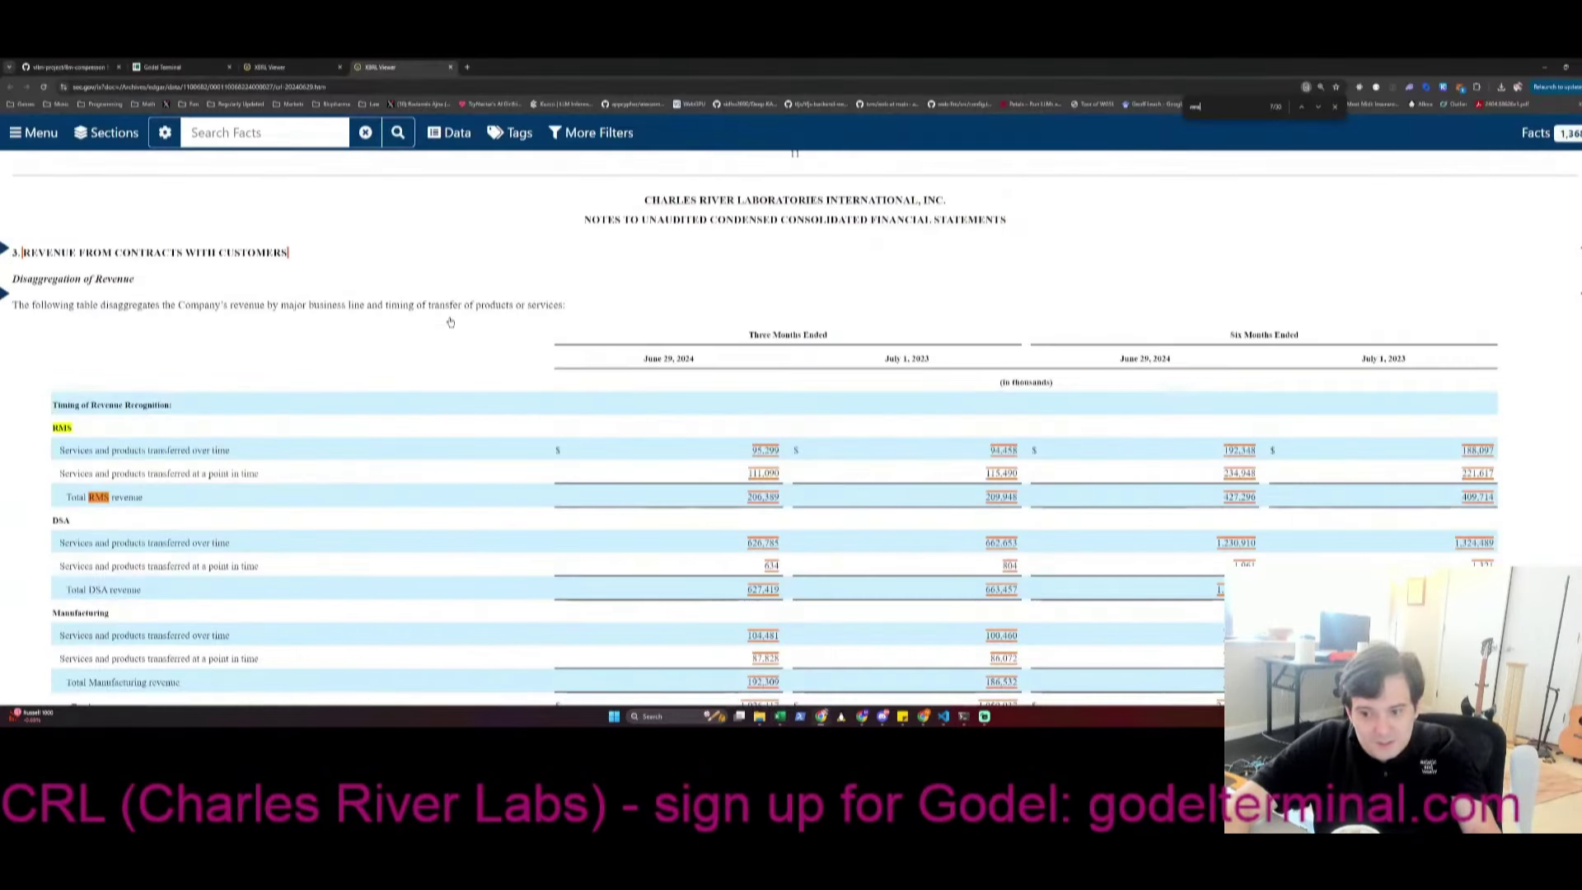
pyautogui.hotkey('alt', 'Tab')
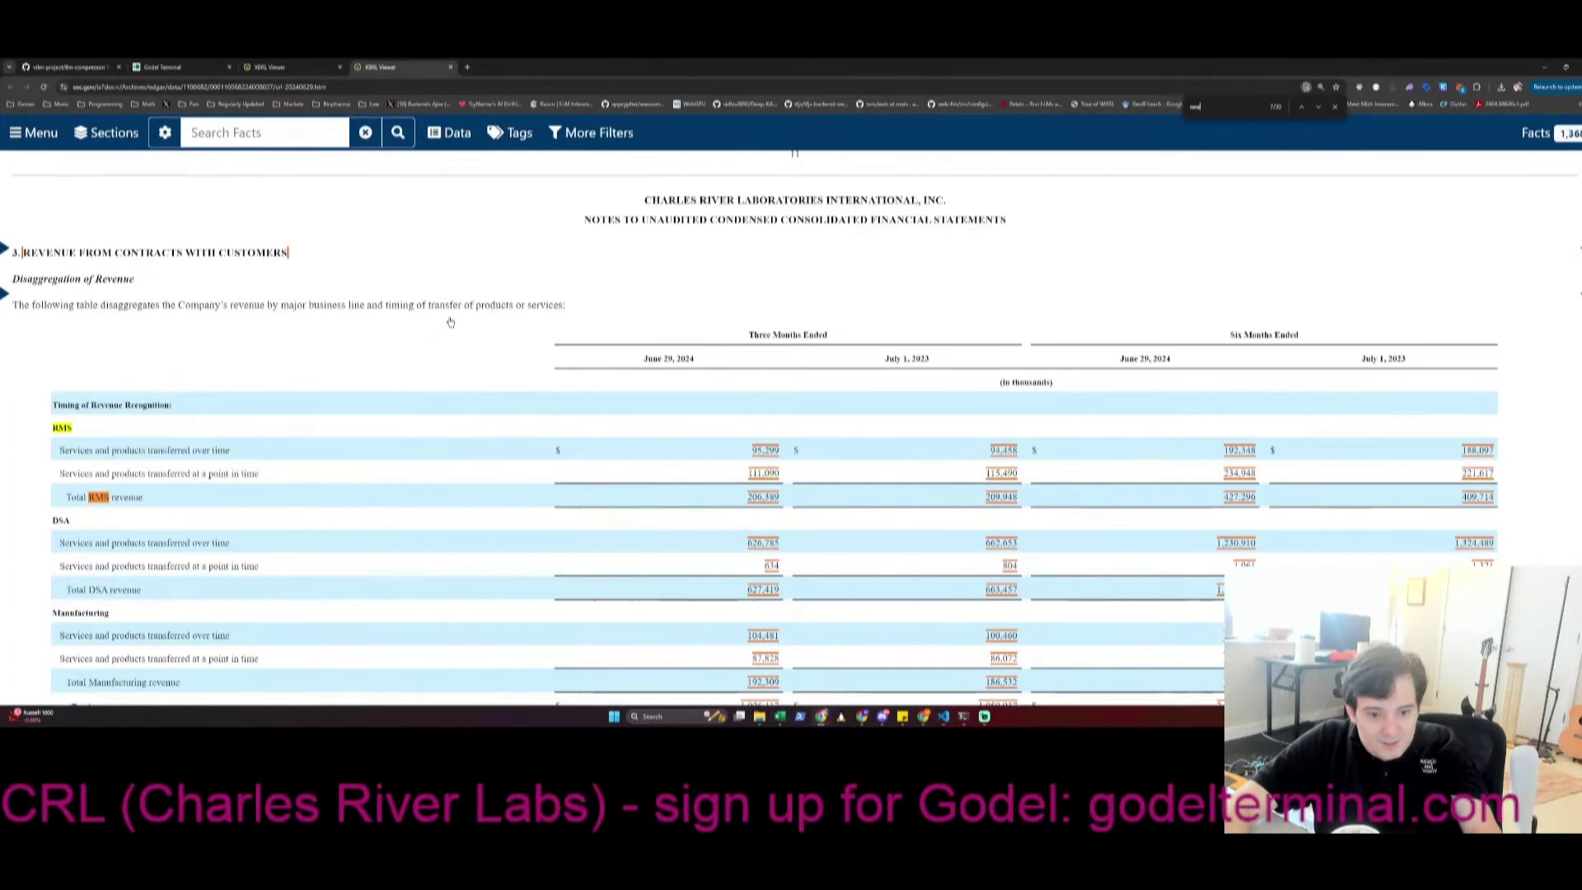
pyautogui.hotkey('alt', 'Tab')
pyautogui.write('663.457')
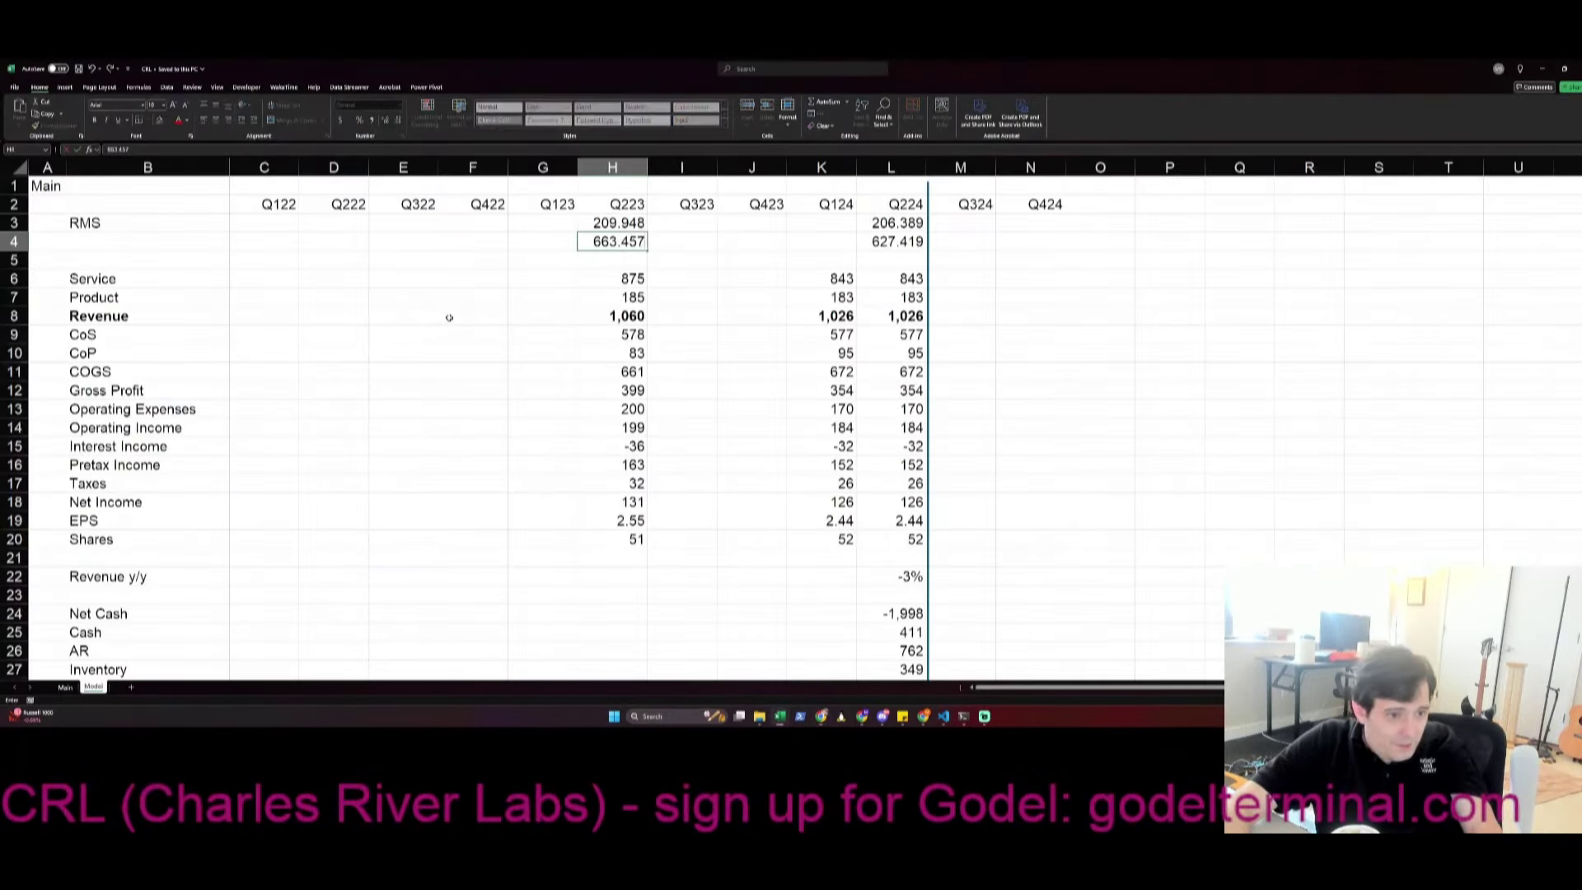
# Label the row below RMS as DSA in B4
pyautogui.hotkey('ctrl', 'Left')
pyautogui.press('Right')
pyautogui.hotkey('alt', 'Tab')
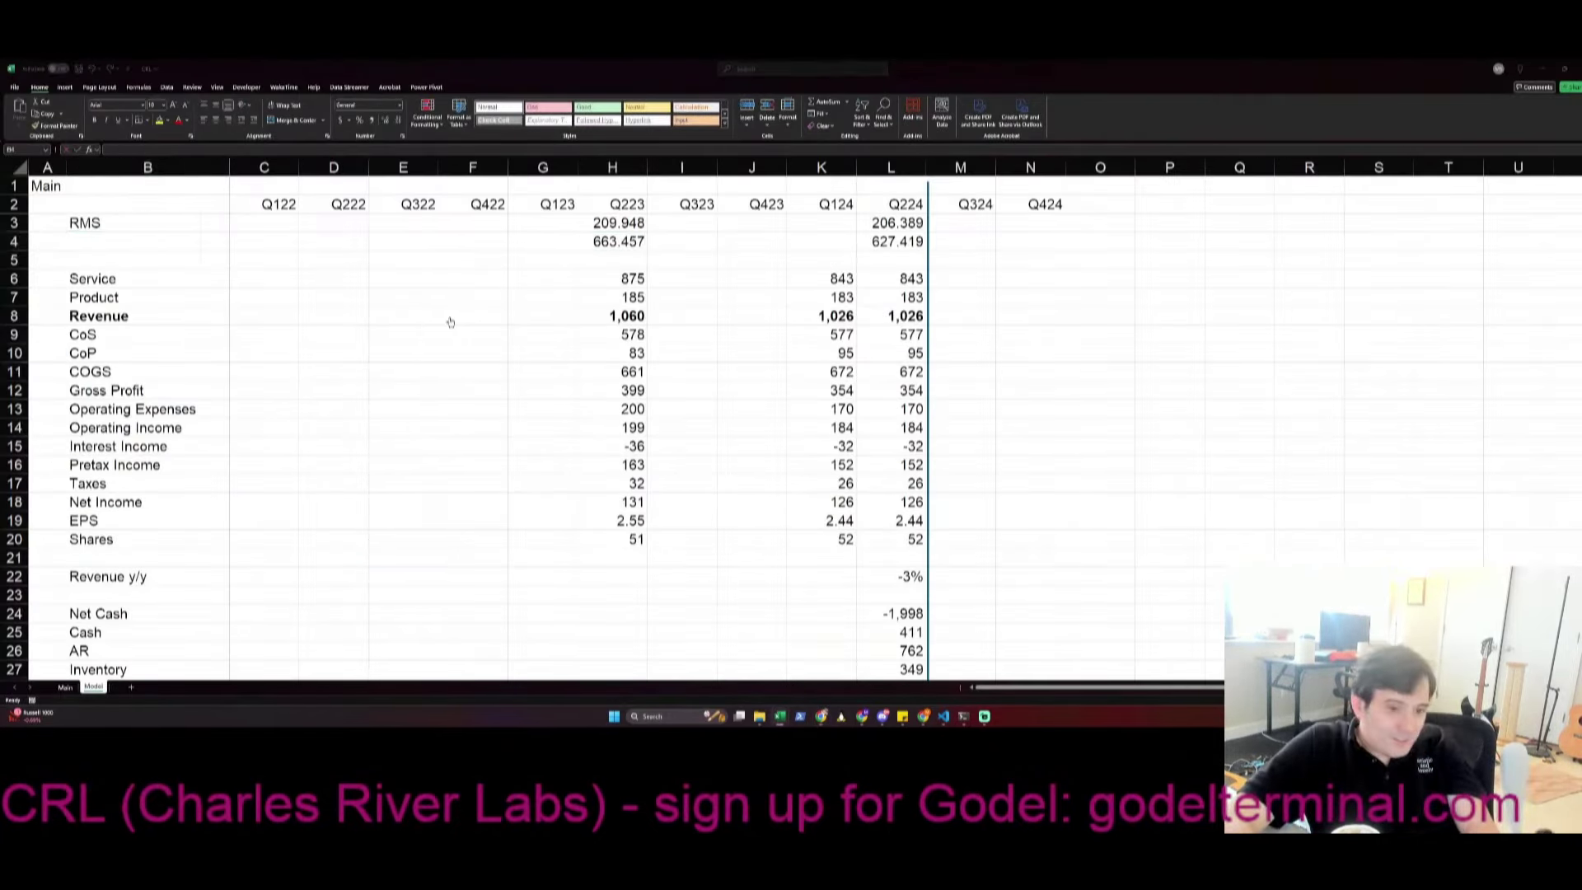
pyautogui.hotkey('alt', 'Tab')
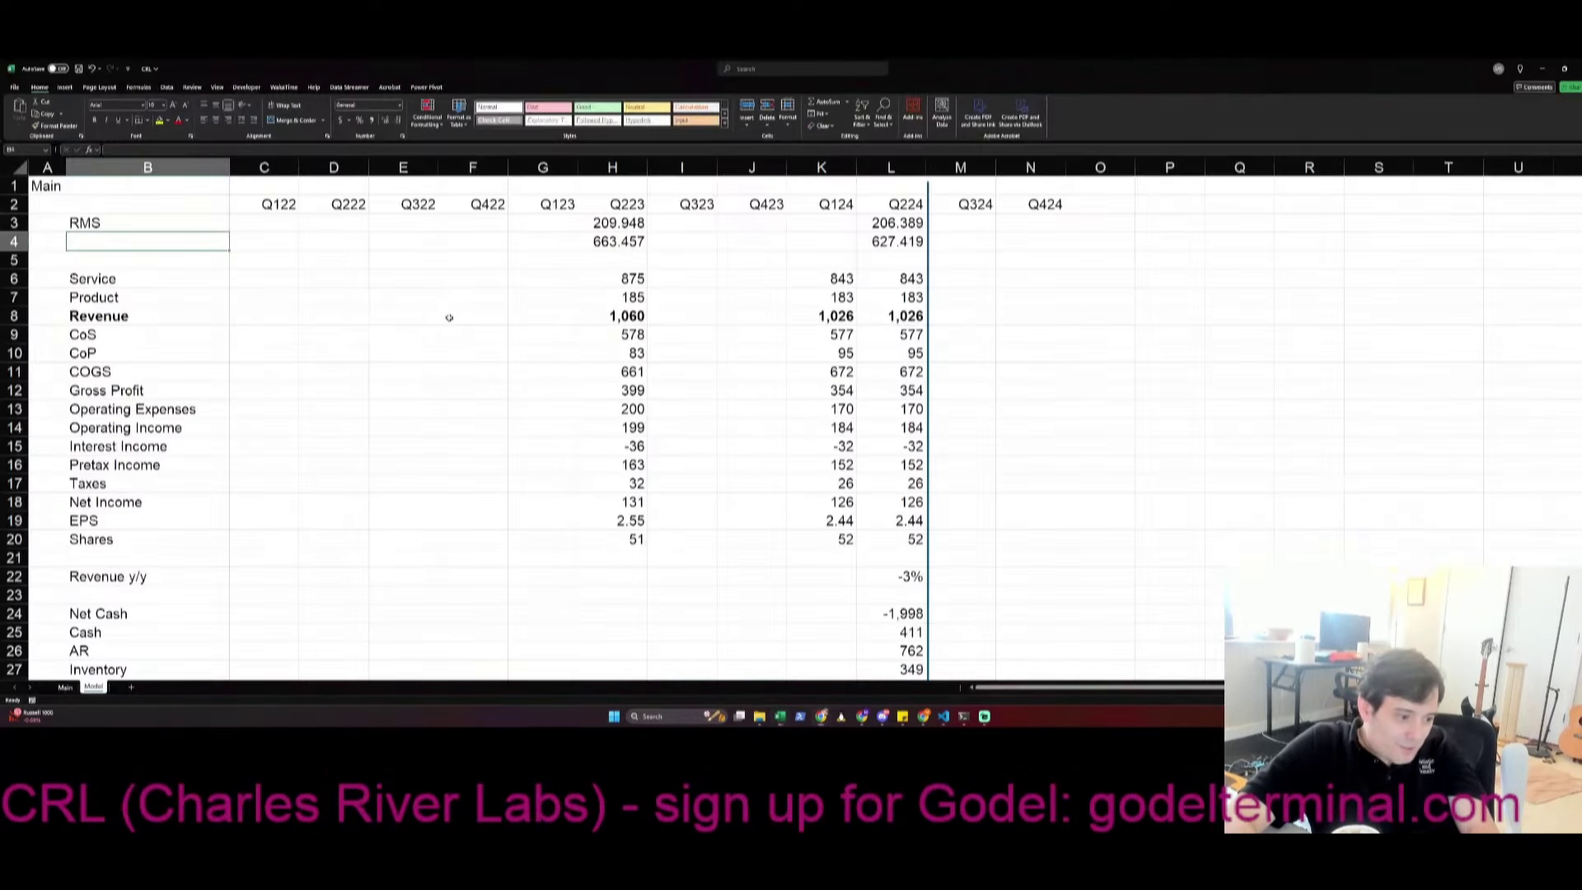
pyautogui.write('DSA')
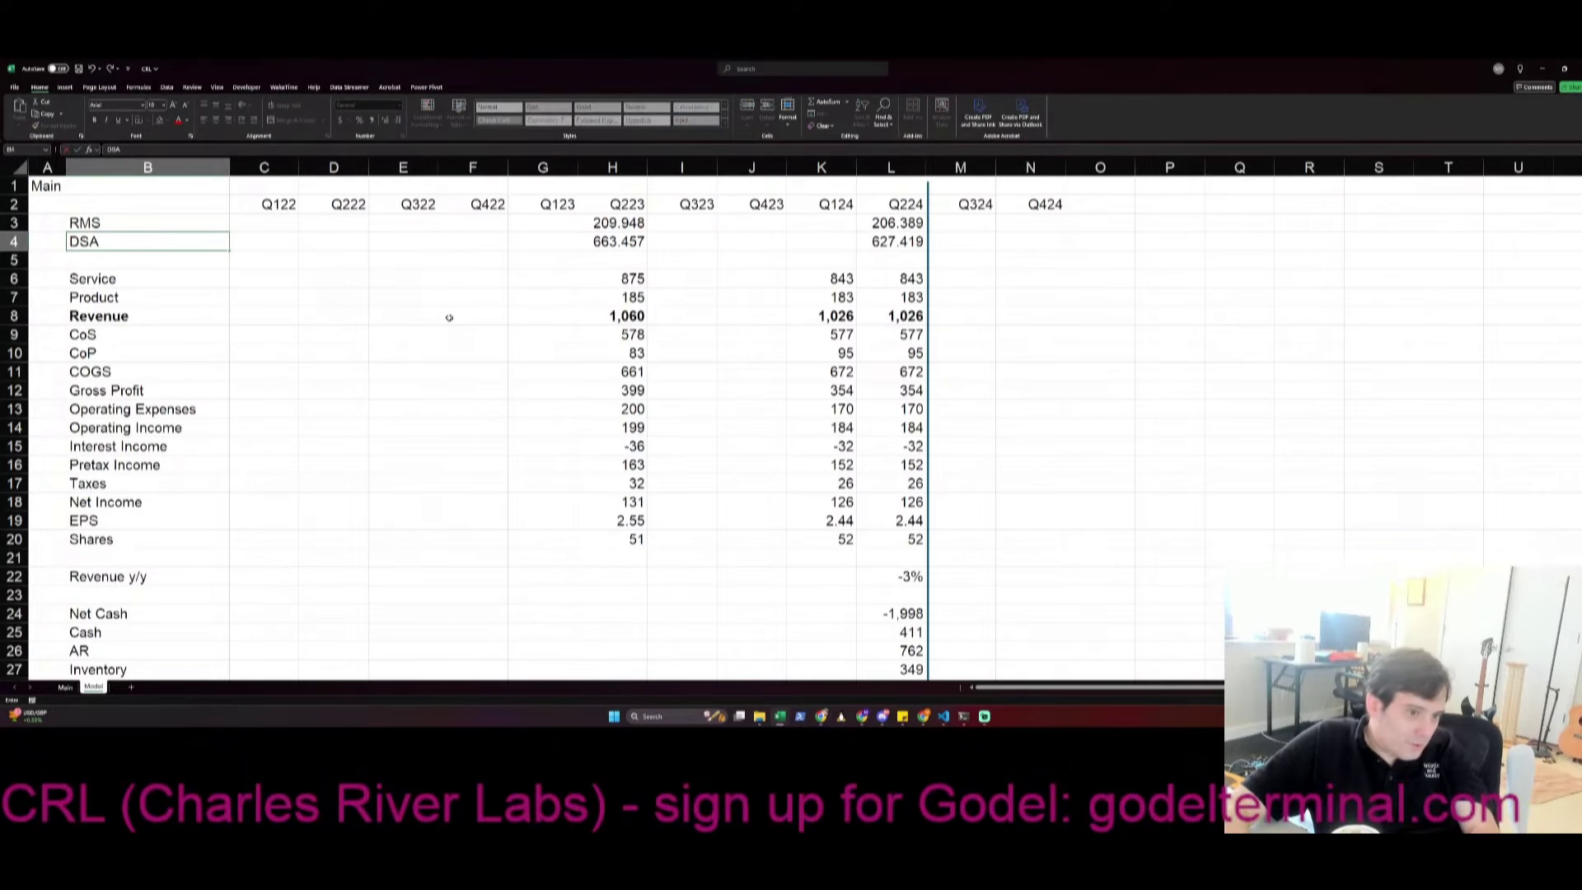
# Compare the filing's RMS, DSA and Manufacturing revenue table with the segment figures in the model
pyautogui.hotkey('ctrl', 'Right')
pyautogui.hotkey('shift', 'Up')
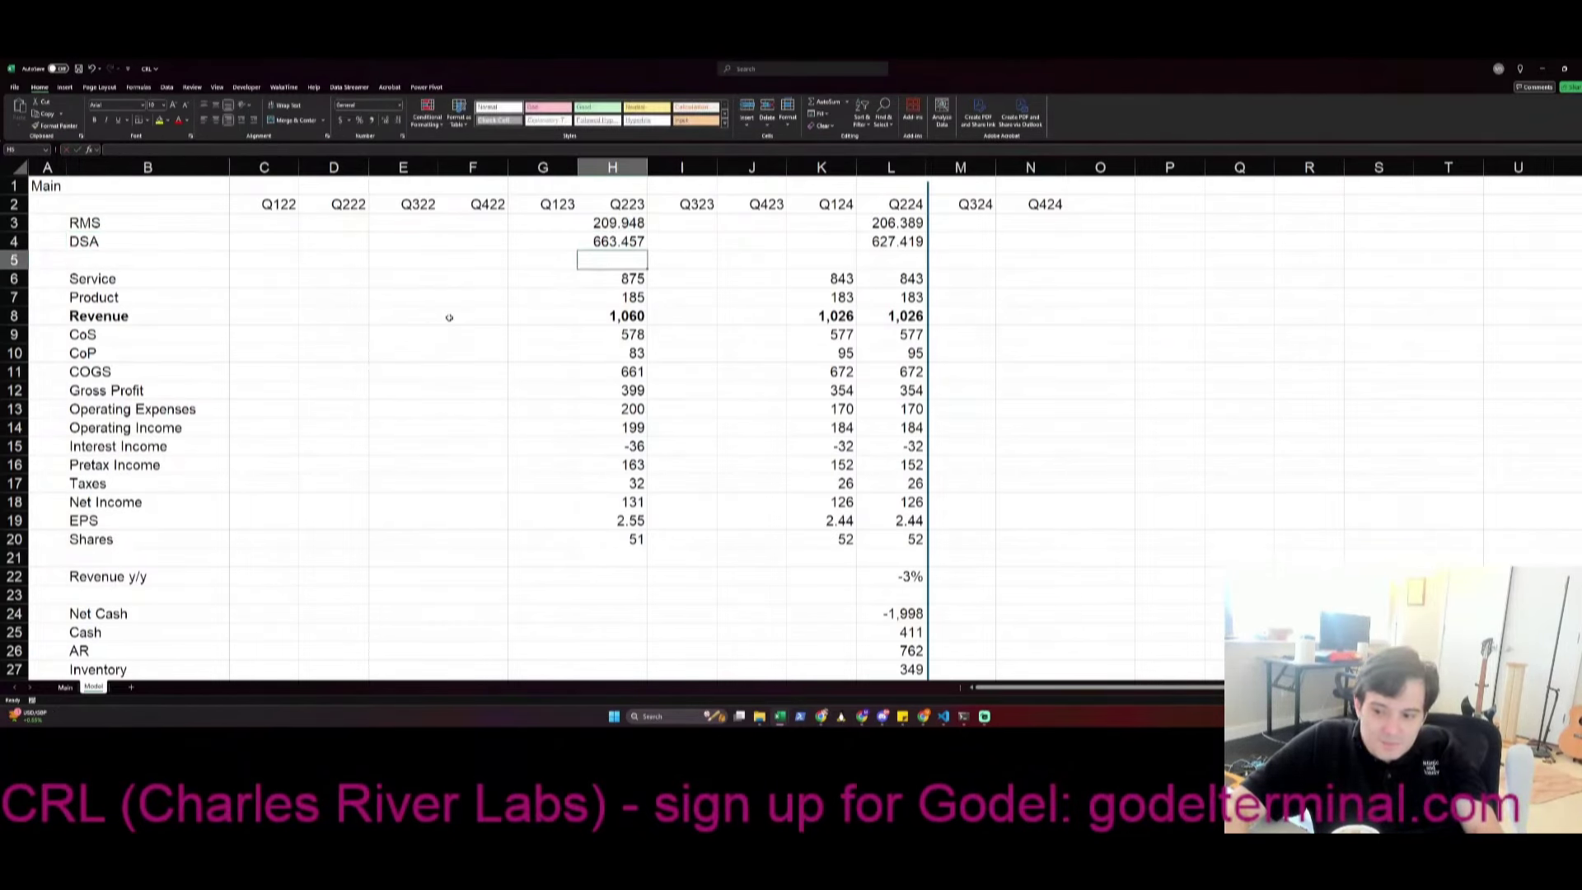
pyautogui.hotkey('alt', 'Tab')
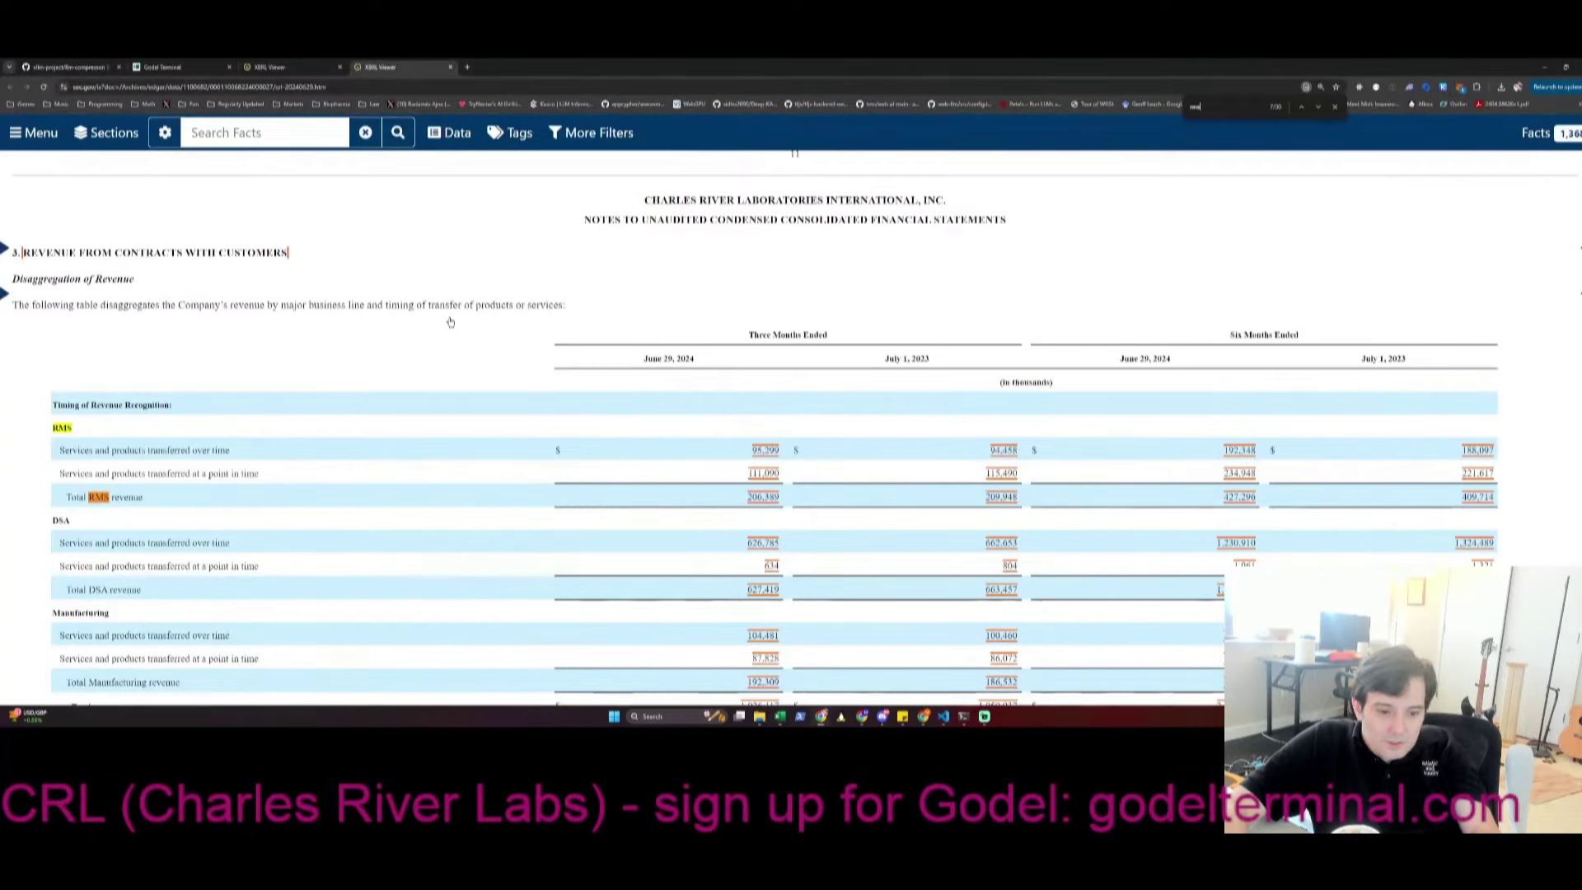
pyautogui.press('Escape')
pyautogui.scroll(-3, 670, 398)
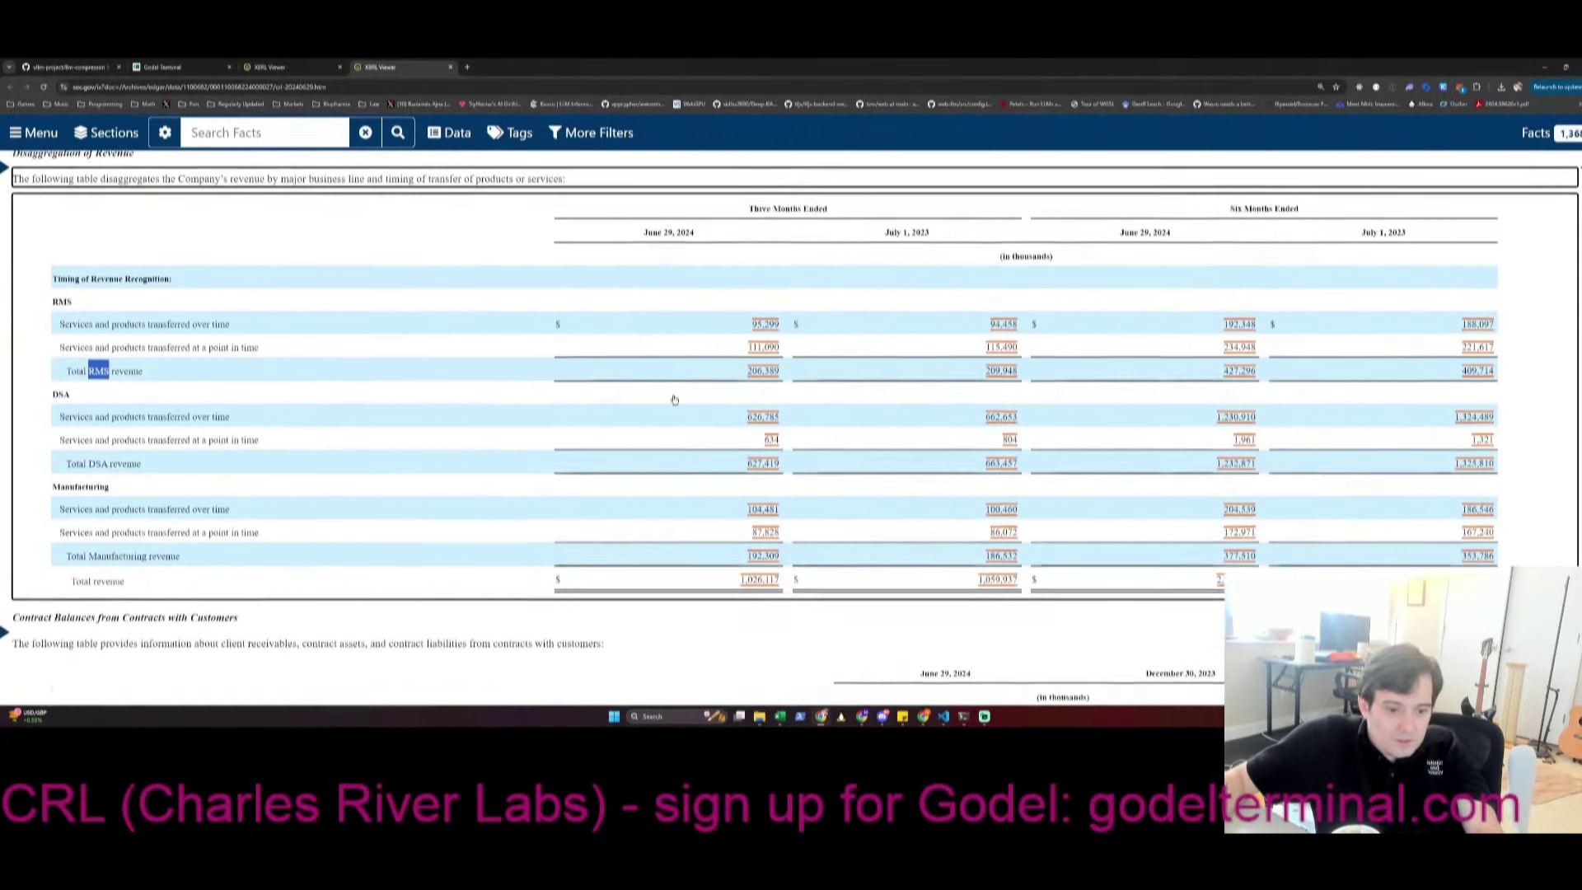
pyautogui.hotkey('alt', 'Tab')
pyautogui.hotkey('alt', 'Tab')
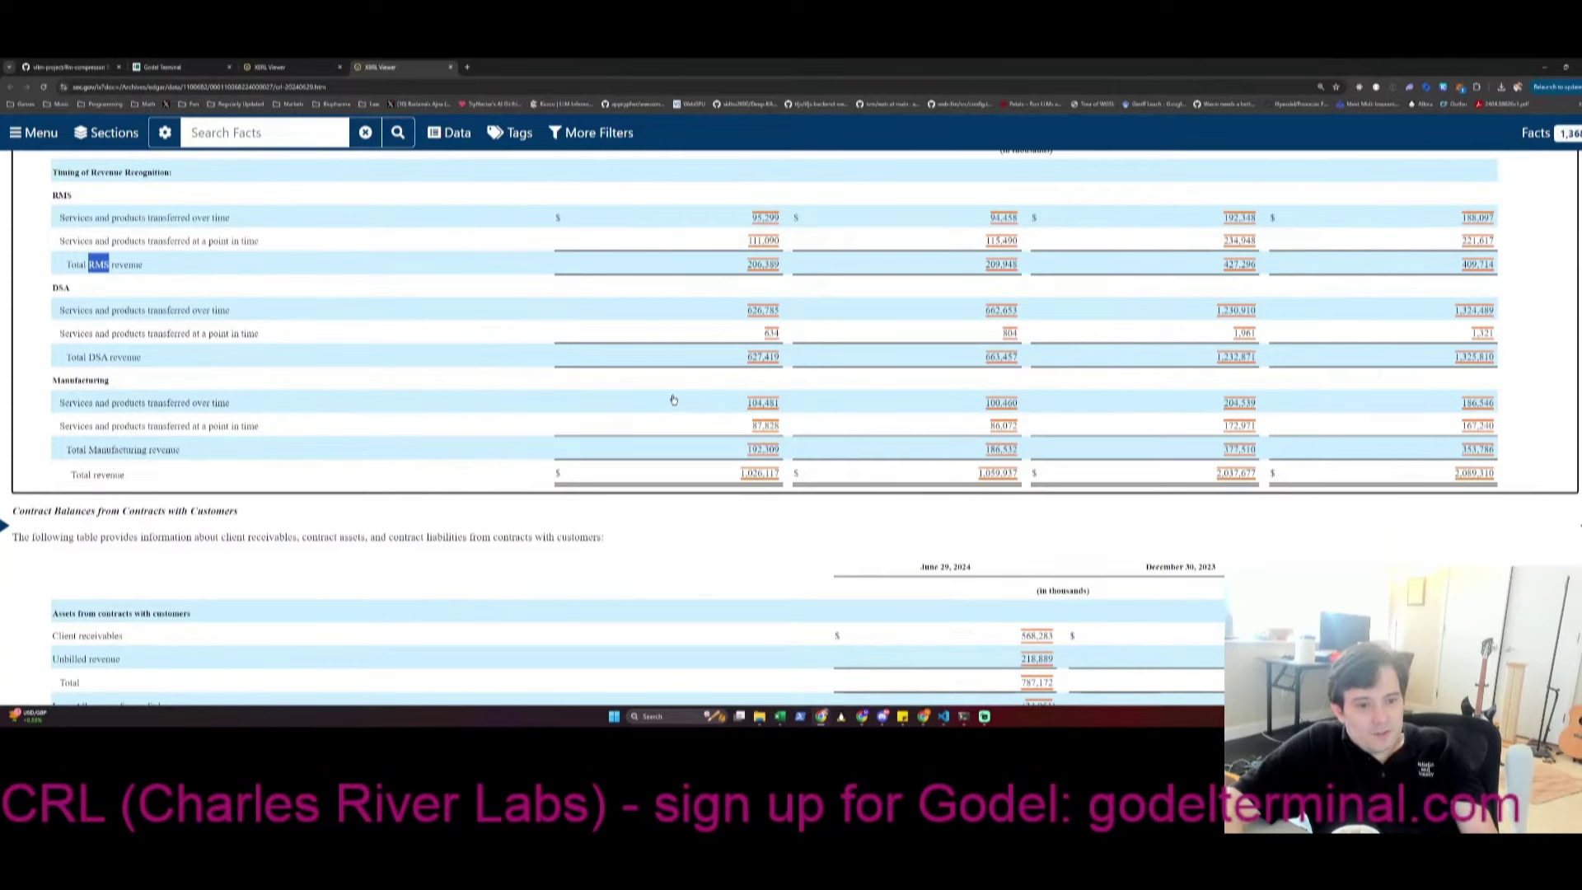
pyautogui.hotkey('alt', 'Tab')
pyautogui.press('Up')
pyautogui.hotkey('alt', 'Tab')
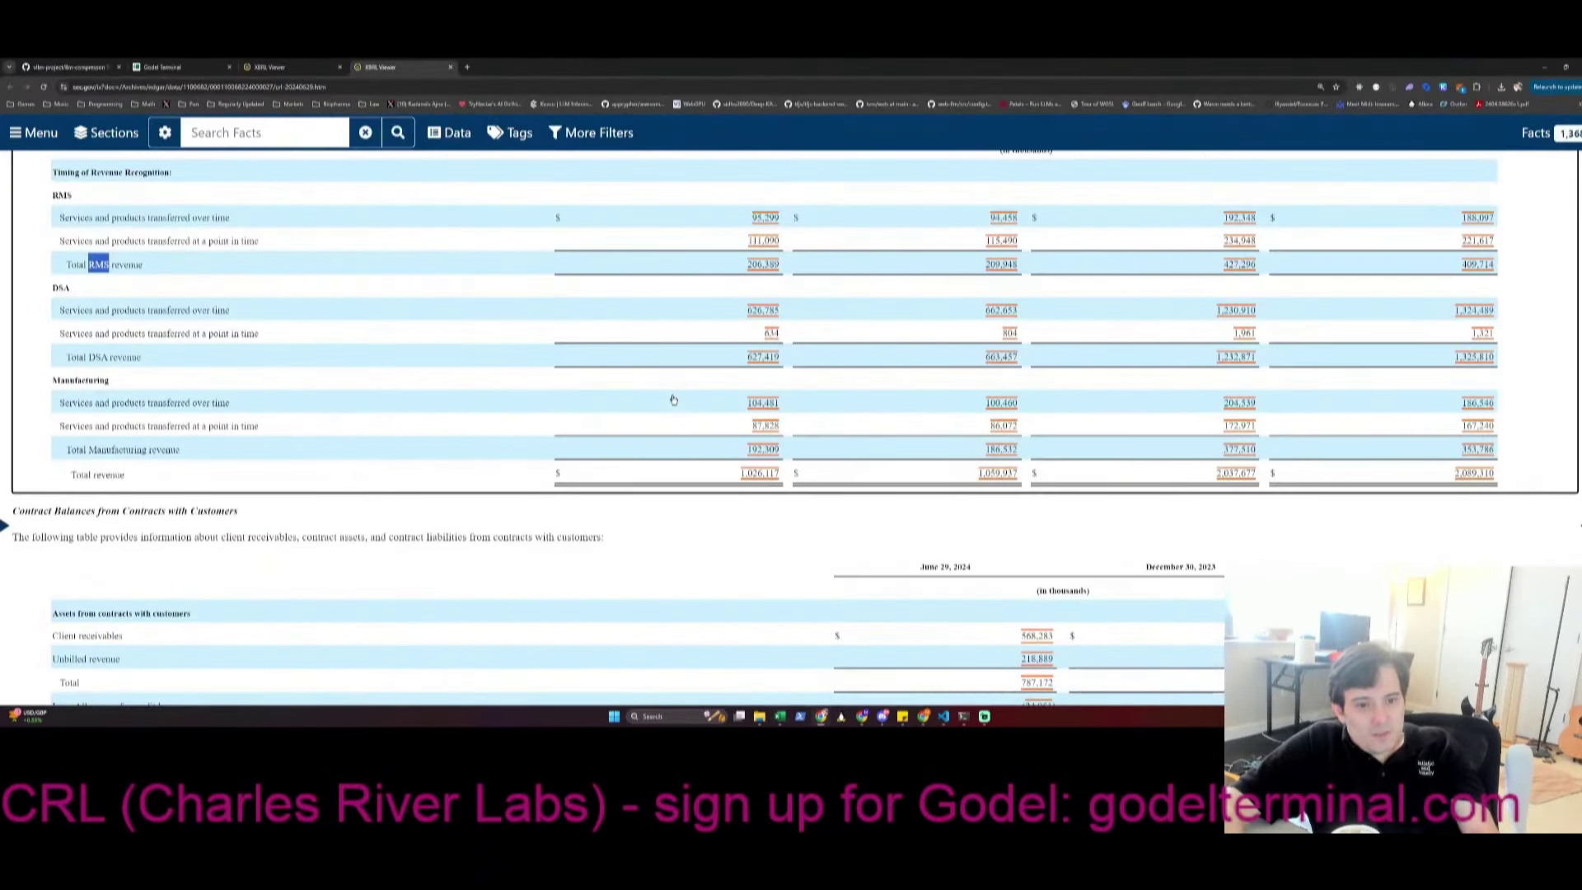
pyautogui.hotkey('alt', 'Tab')
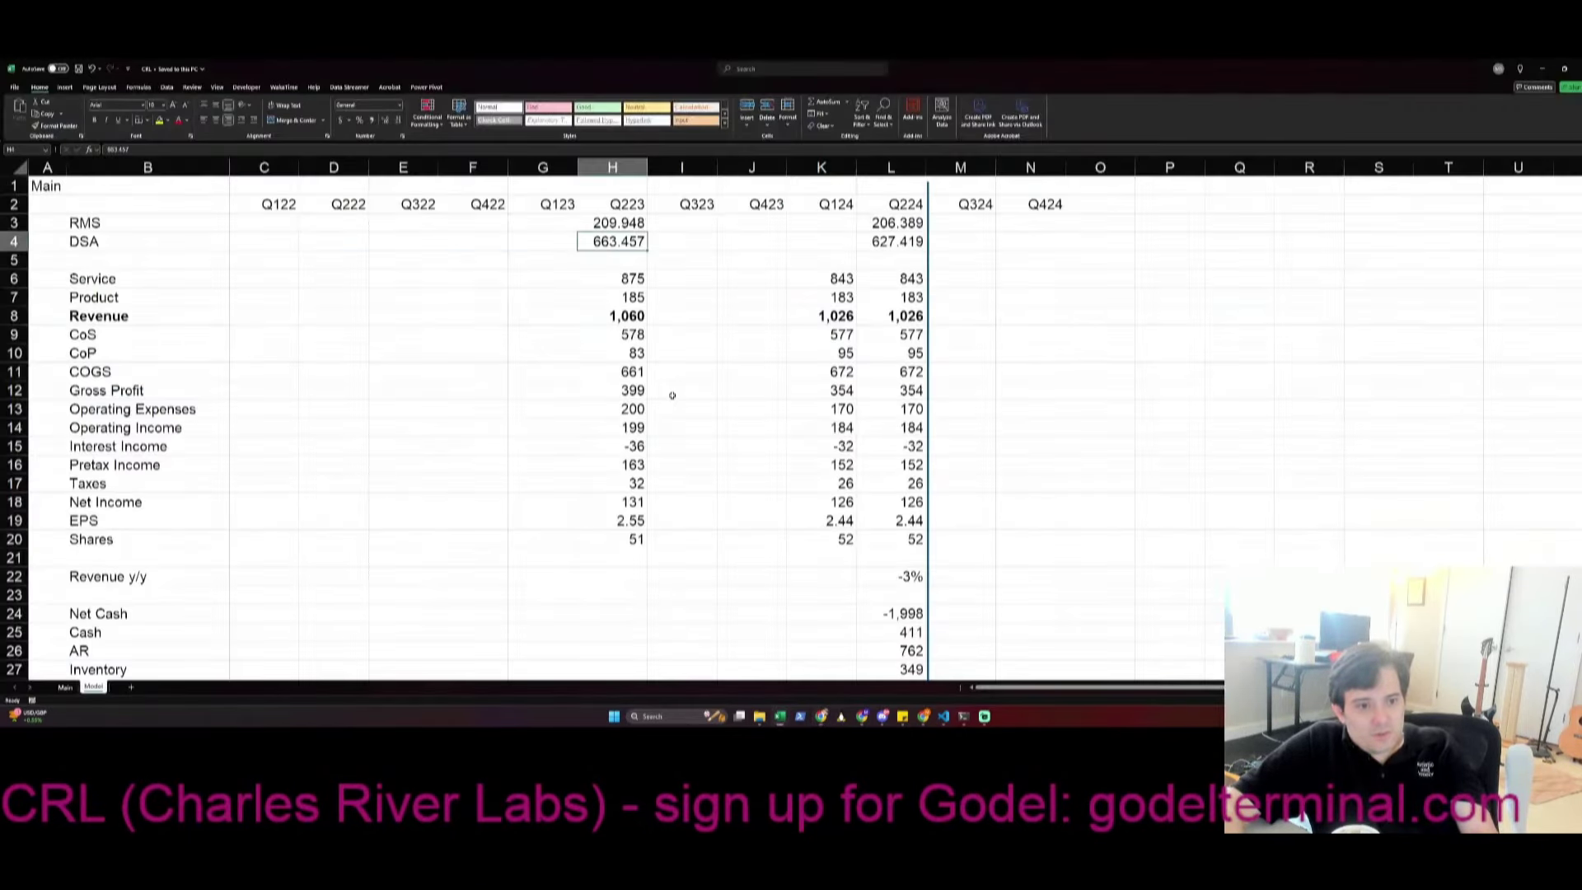
pyautogui.hotkey('alt', 'Tab')
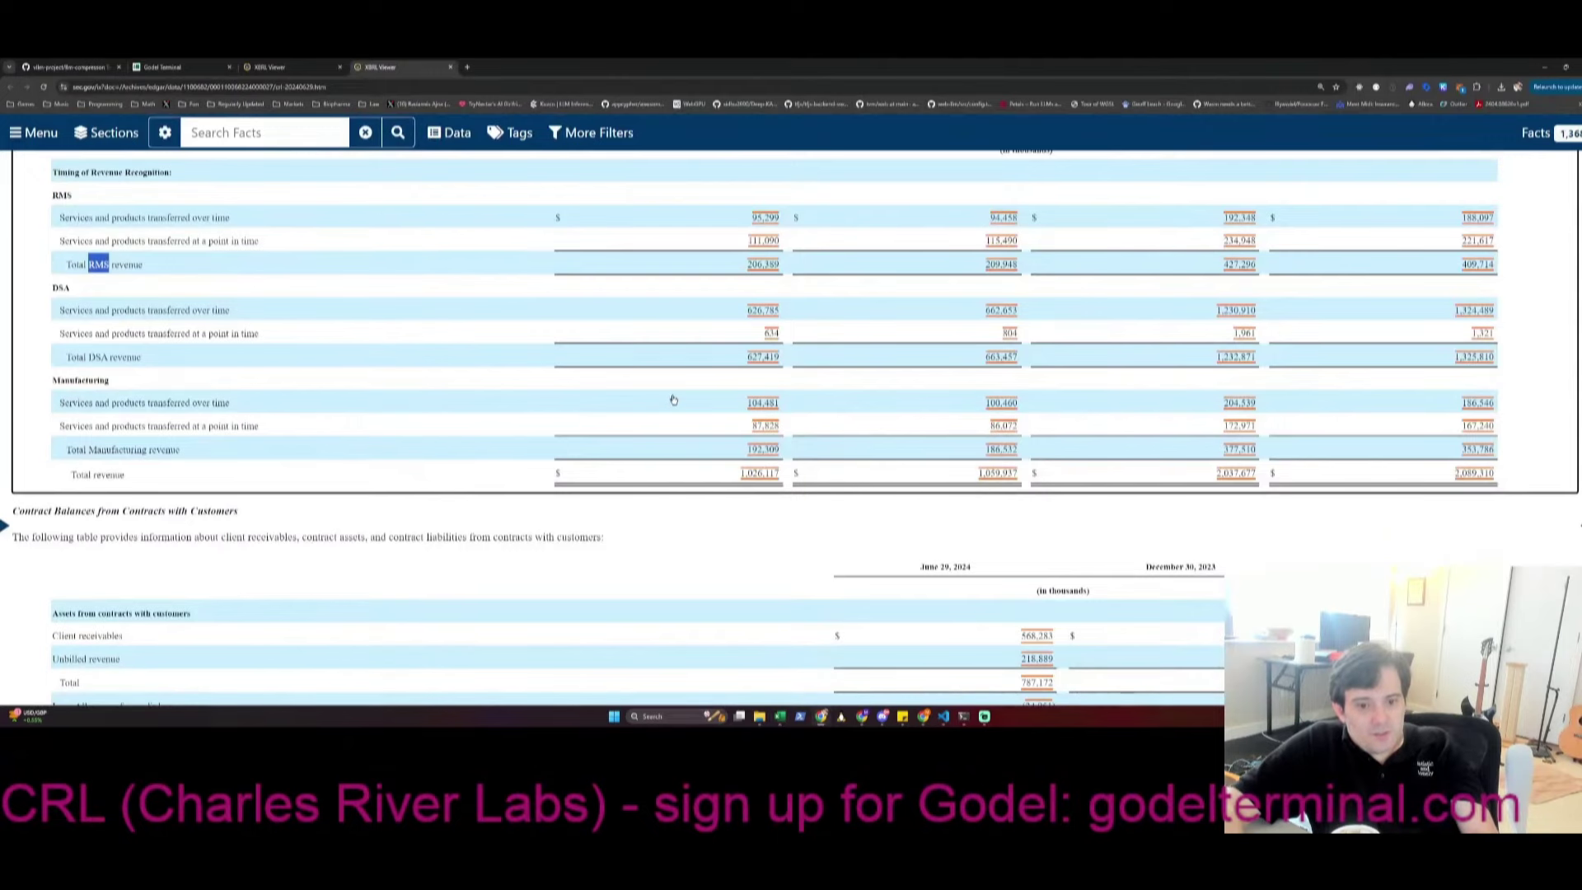
pyautogui.hotkey('alt', 'Tab')
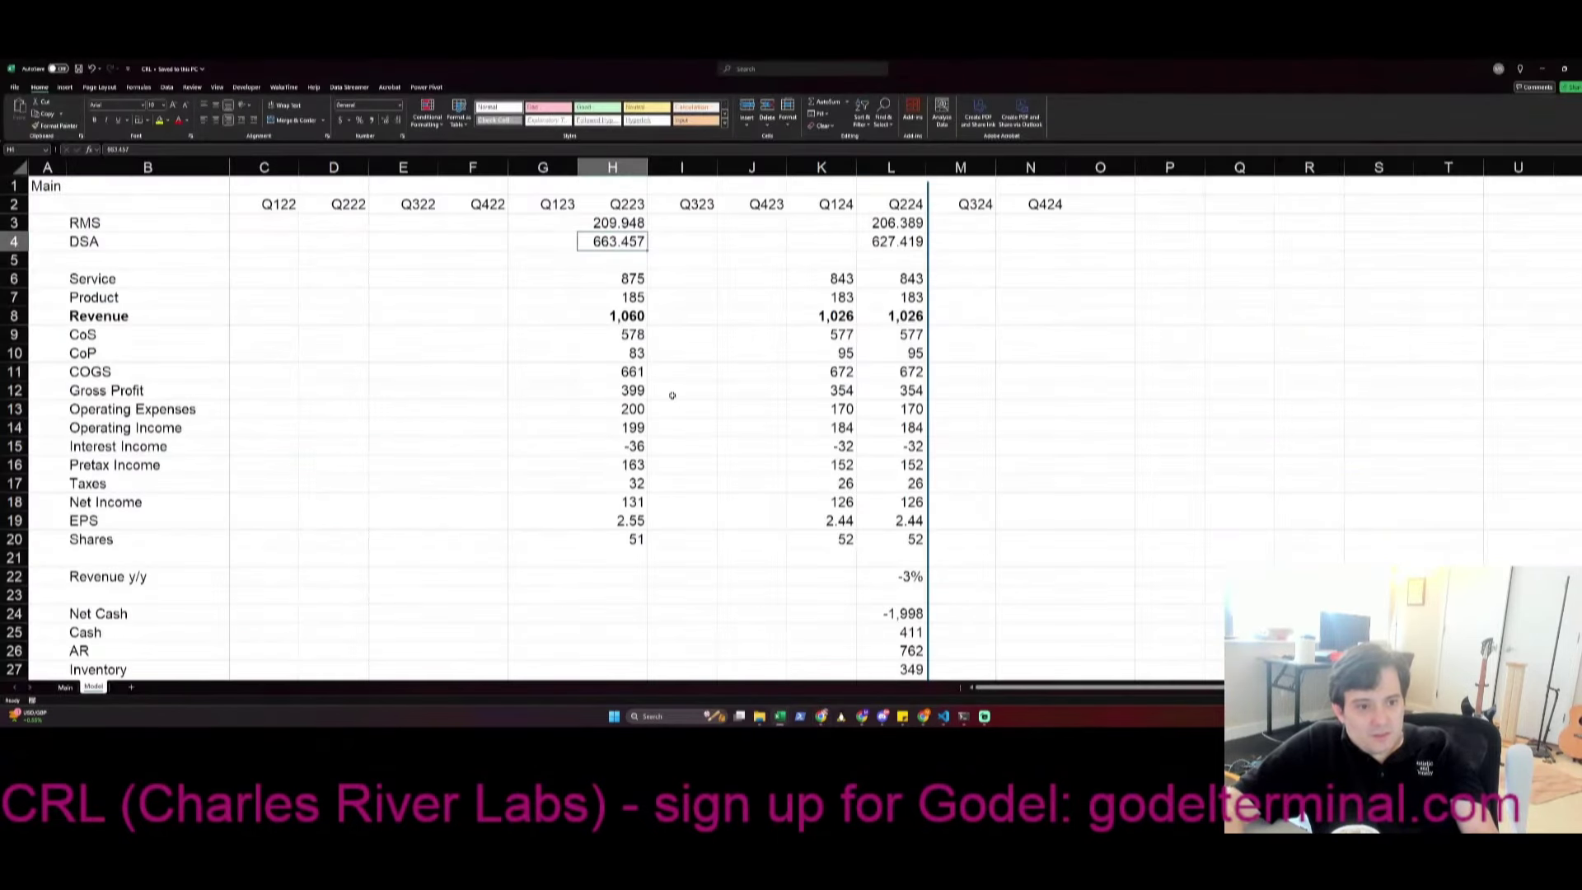
pyautogui.hotkey('alt', 'Tab')
pyautogui.hotkey('alt', 'Tab')
# Format the RMS and DSA rows as numbers with no decimal places and save the workbook
pyautogui.hotkey('shift', 'Up')
pyautogui.hotkey('shift', 'space')
pyautogui.hotkey('ctrl', '1')
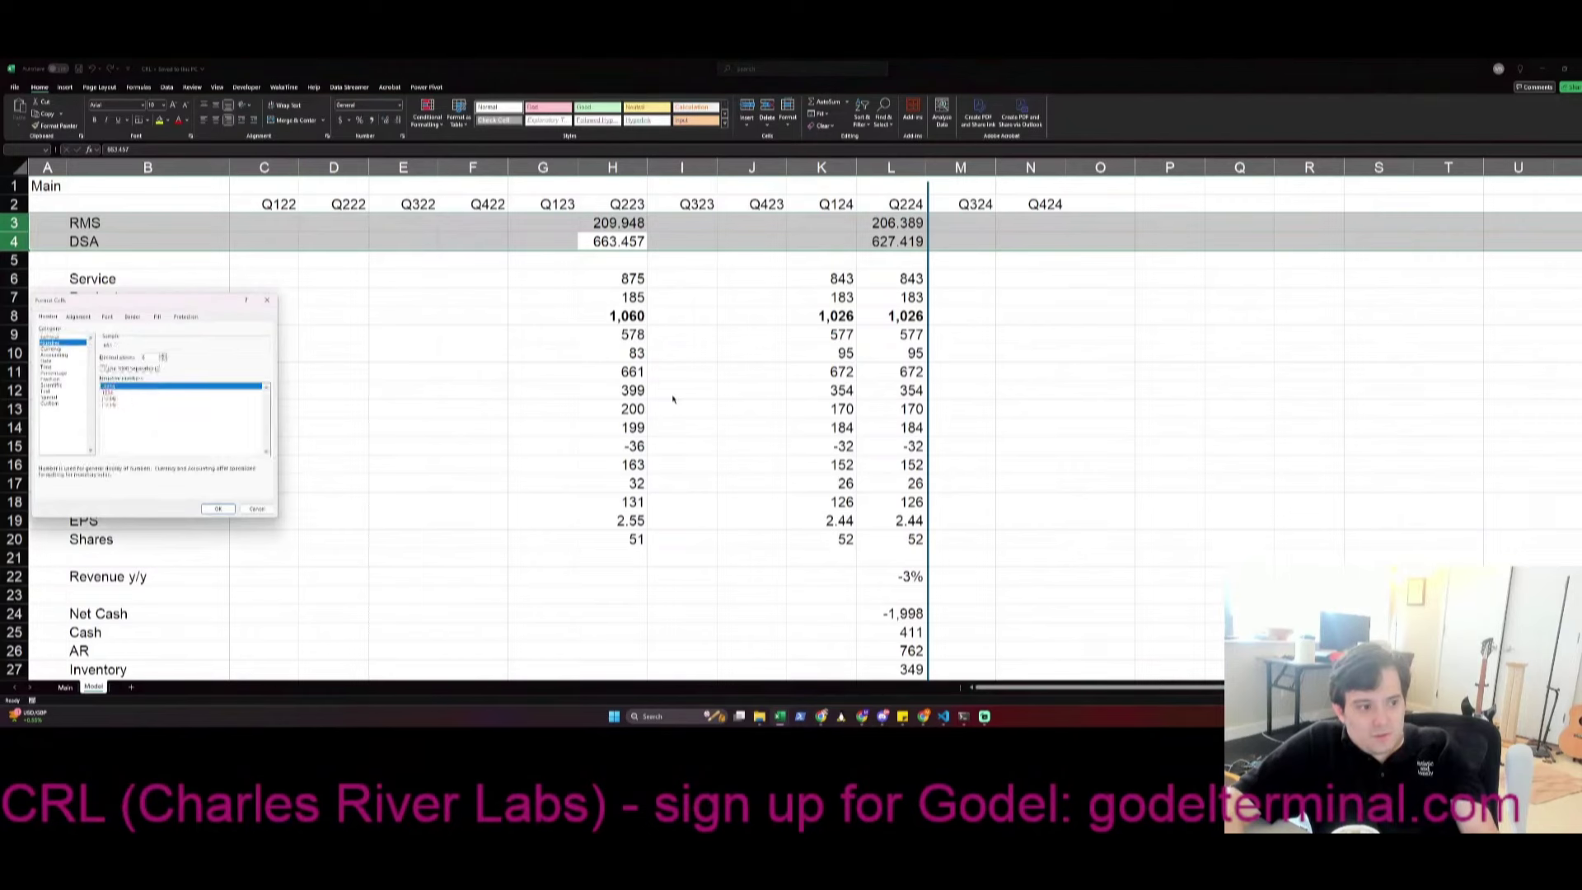
pyautogui.press('Return')
pyautogui.hotkey('shift', 'BackSpace')
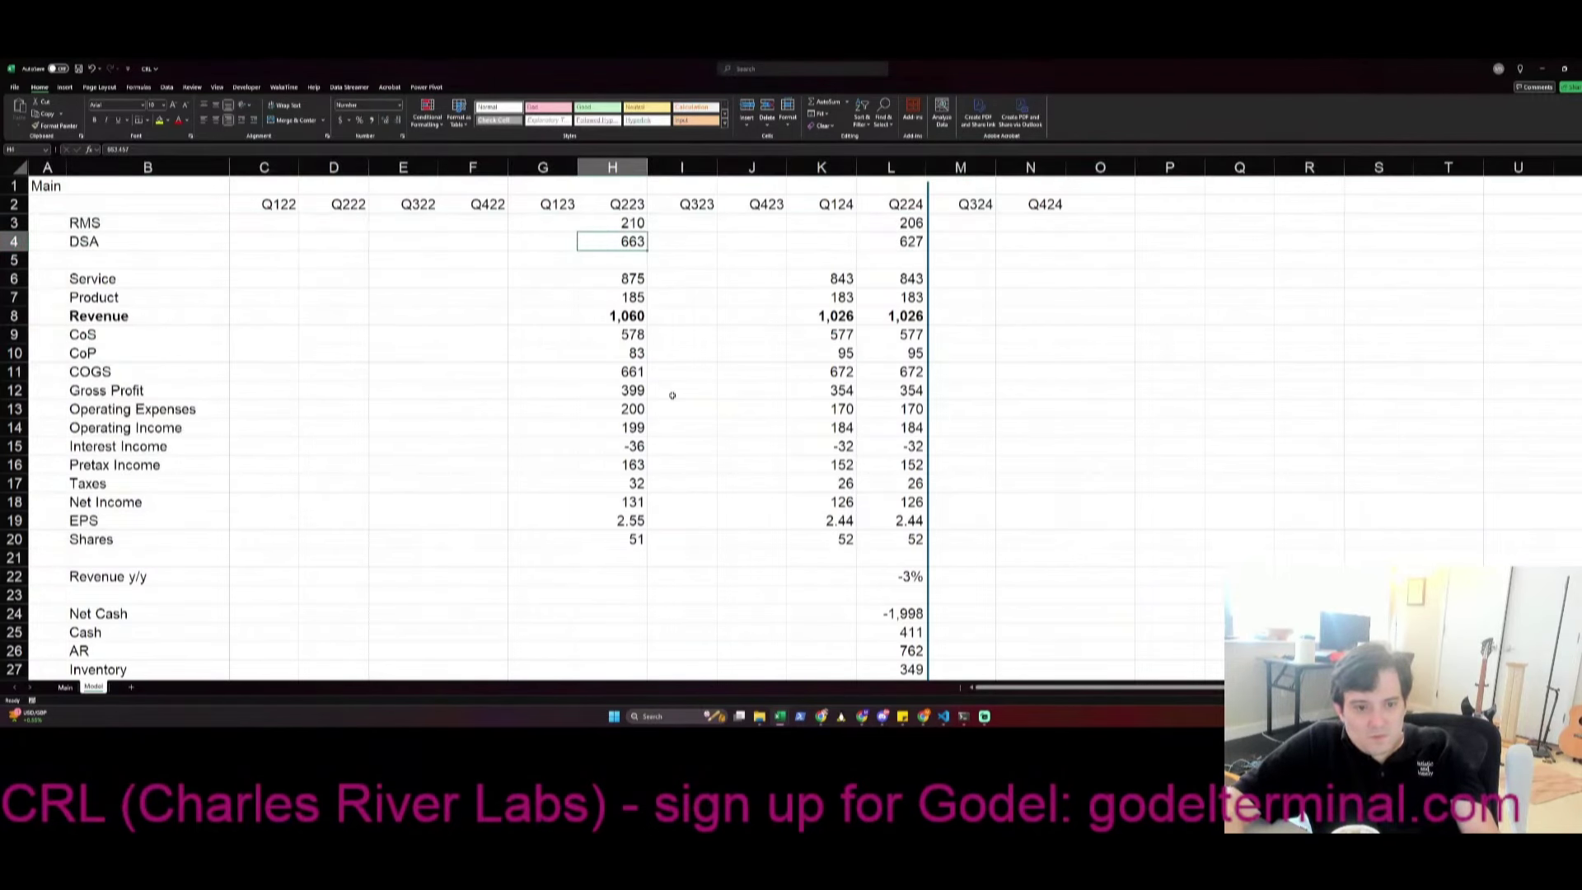
pyautogui.hotkey('ctrl', 's')
pyautogui.hotkey('ctrl', 'Right')
pyautogui.press('Down')
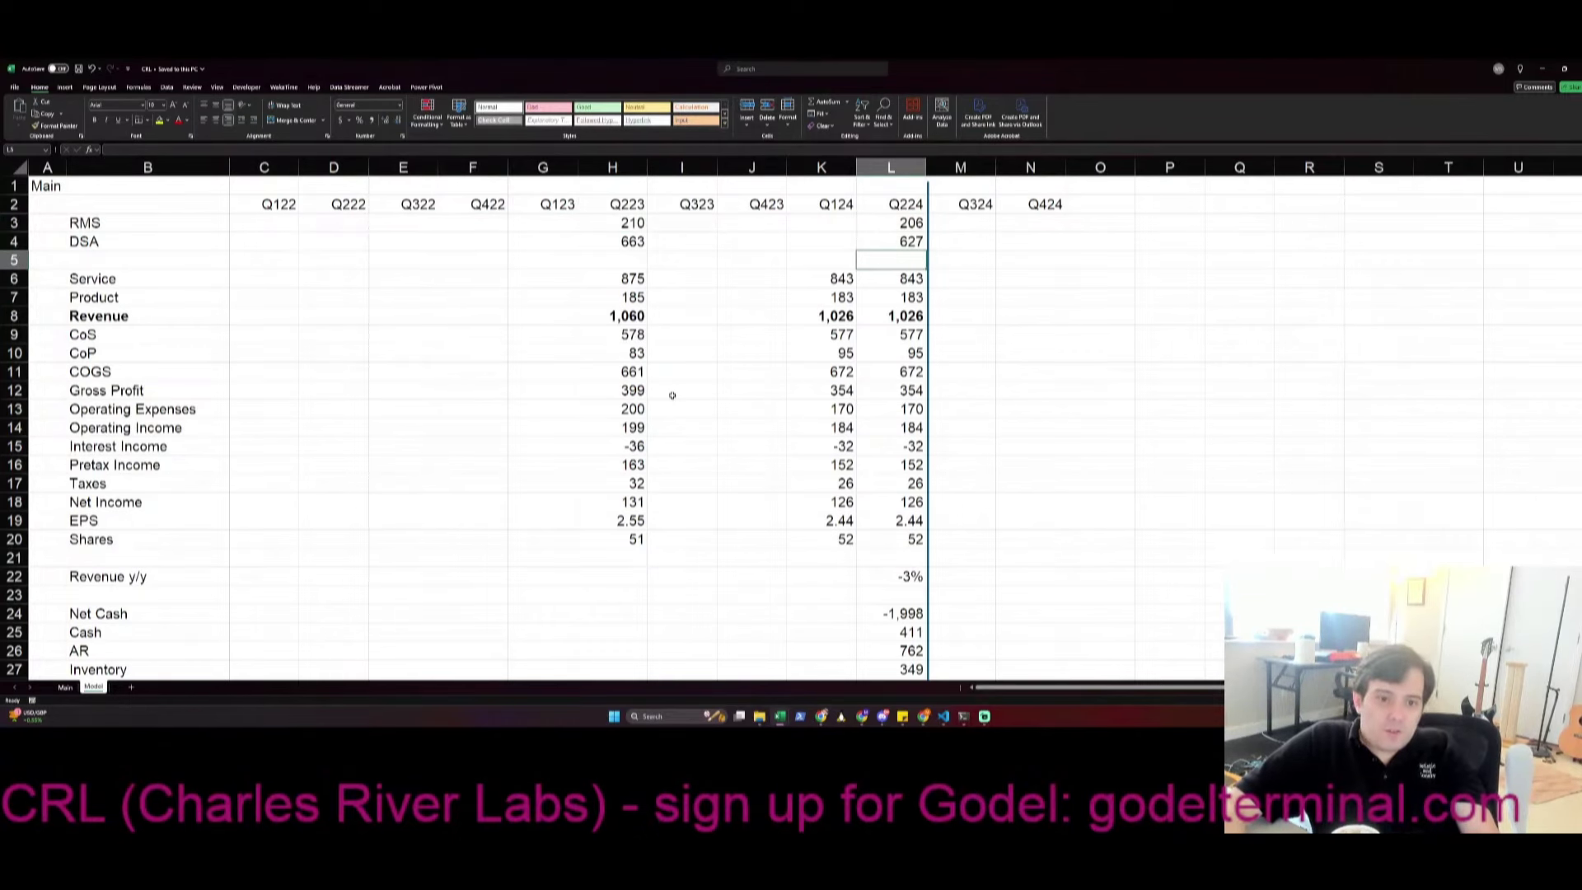
pyautogui.press('Left')
pyautogui.press('Left')
pyautogui.press('Left')
pyautogui.press('Left')
pyautogui.press('Left')
pyautogui.press('Left')
pyautogui.press('Left')
pyautogui.press('Left')
pyautogui.press('Left')
pyautogui.press('Left')
pyautogui.press('Left')
pyautogui.press('Right')
pyautogui.press('Right')
pyautogui.press('Right')
pyautogui.press('Right')
pyautogui.press('Right')
pyautogui.press('Right')
pyautogui.press('Right')
pyautogui.press('Right')
pyautogui.press('Right')
pyautogui.press('Right')
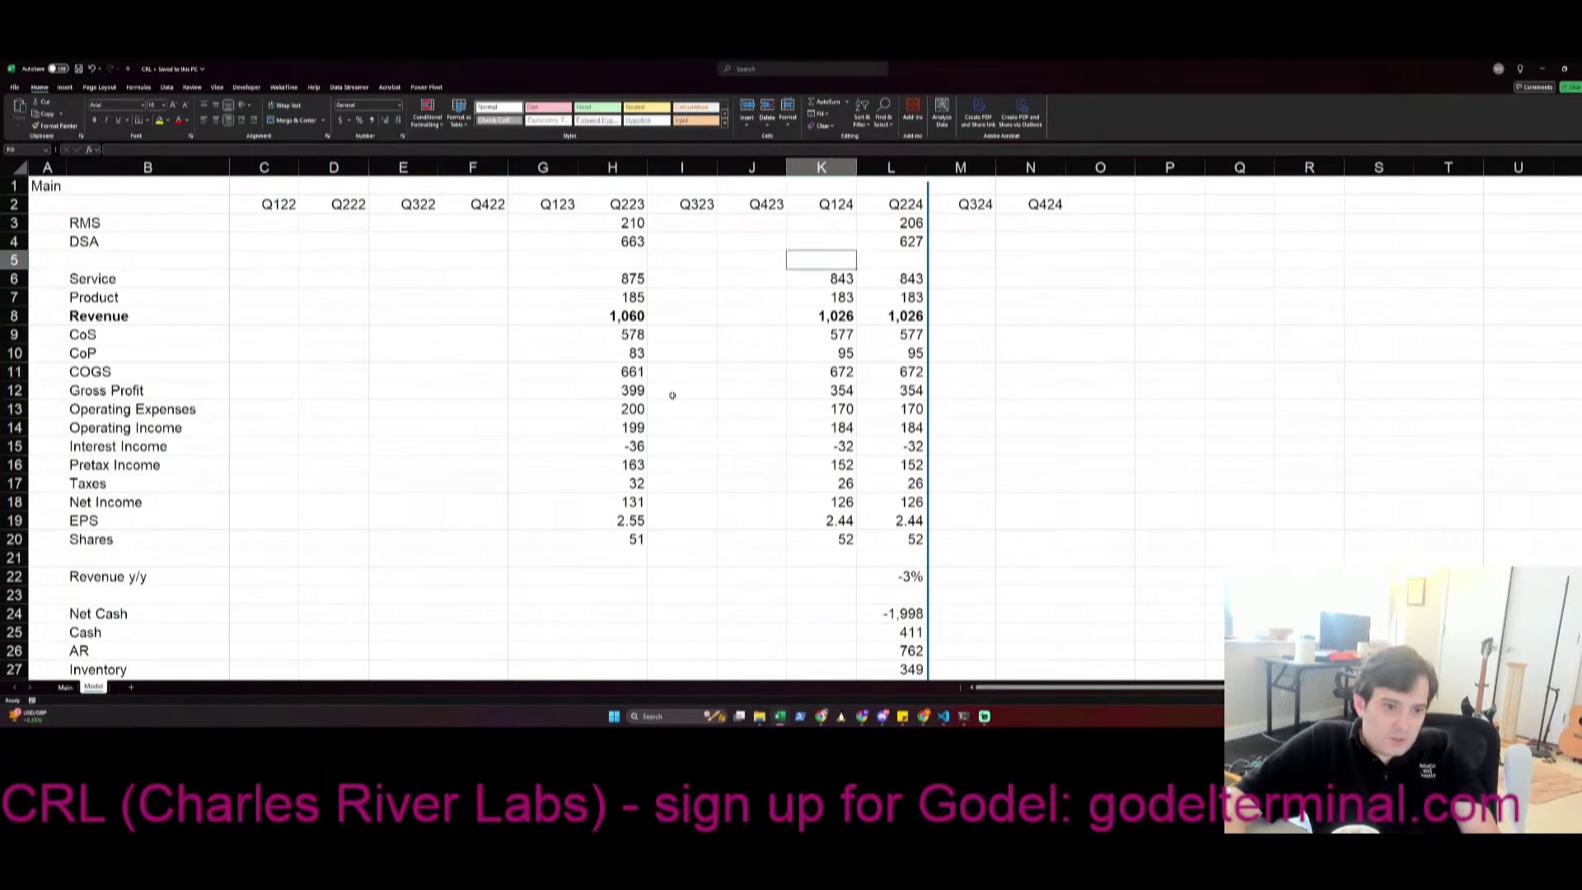
pyautogui.press('Left')
pyautogui.press('Left')
pyautogui.press('Left')
pyautogui.press('Left')
pyautogui.press('Left')
pyautogui.press('Left')
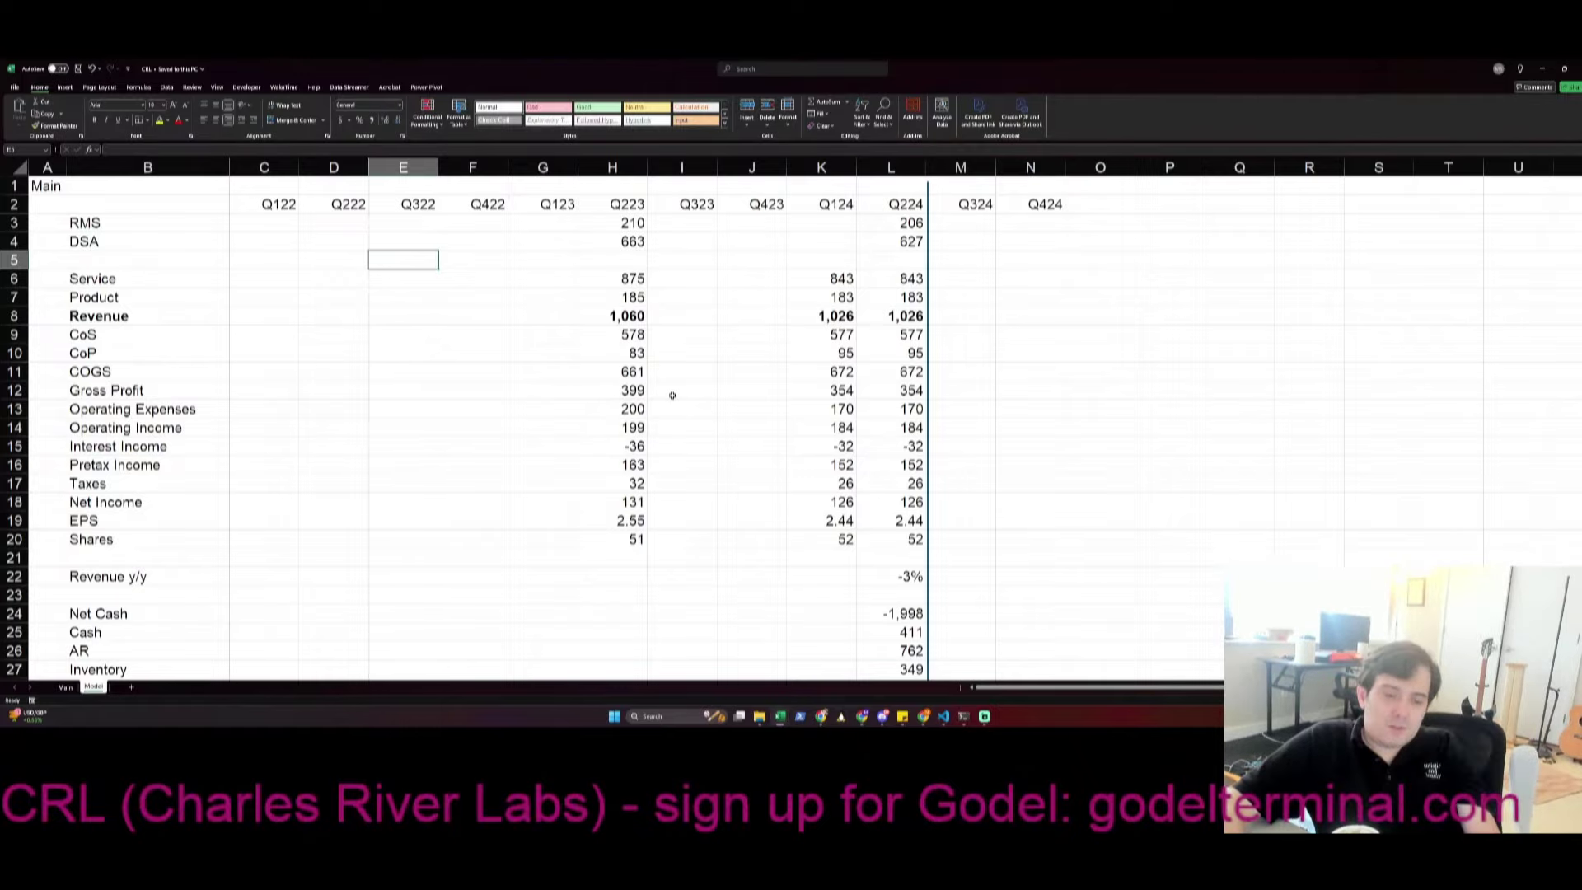
# Examine the quarterly results by reportable segment in the filing's Segment and Geographic Information note
pyautogui.hotkey('alt', 'Tab')
pyautogui.scroll(-15, 673, 400)
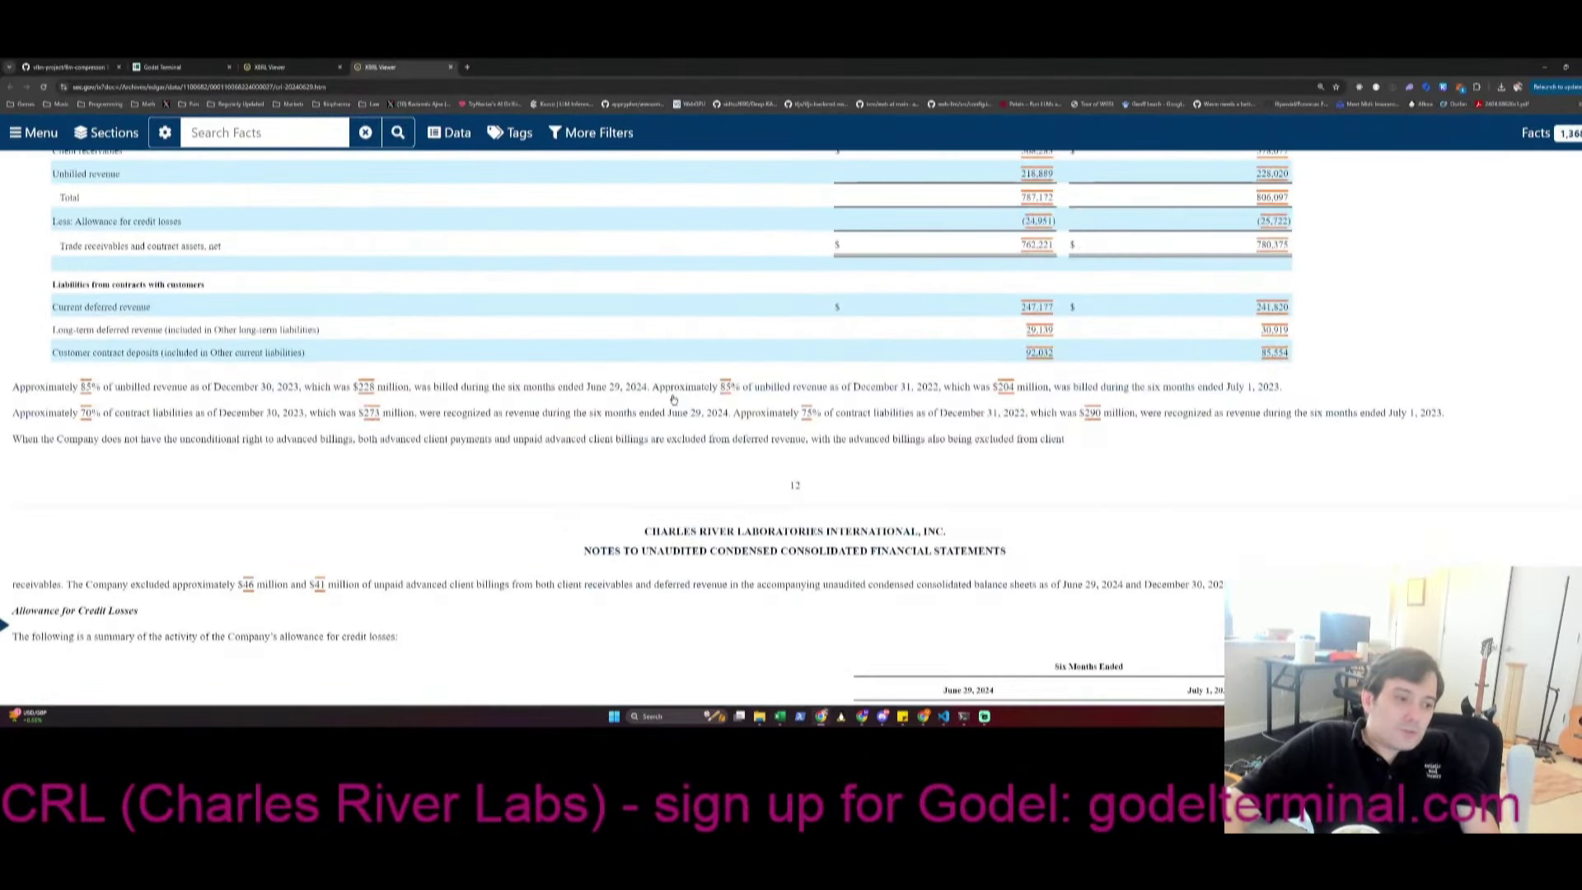
pyautogui.scroll(-5, 673, 400)
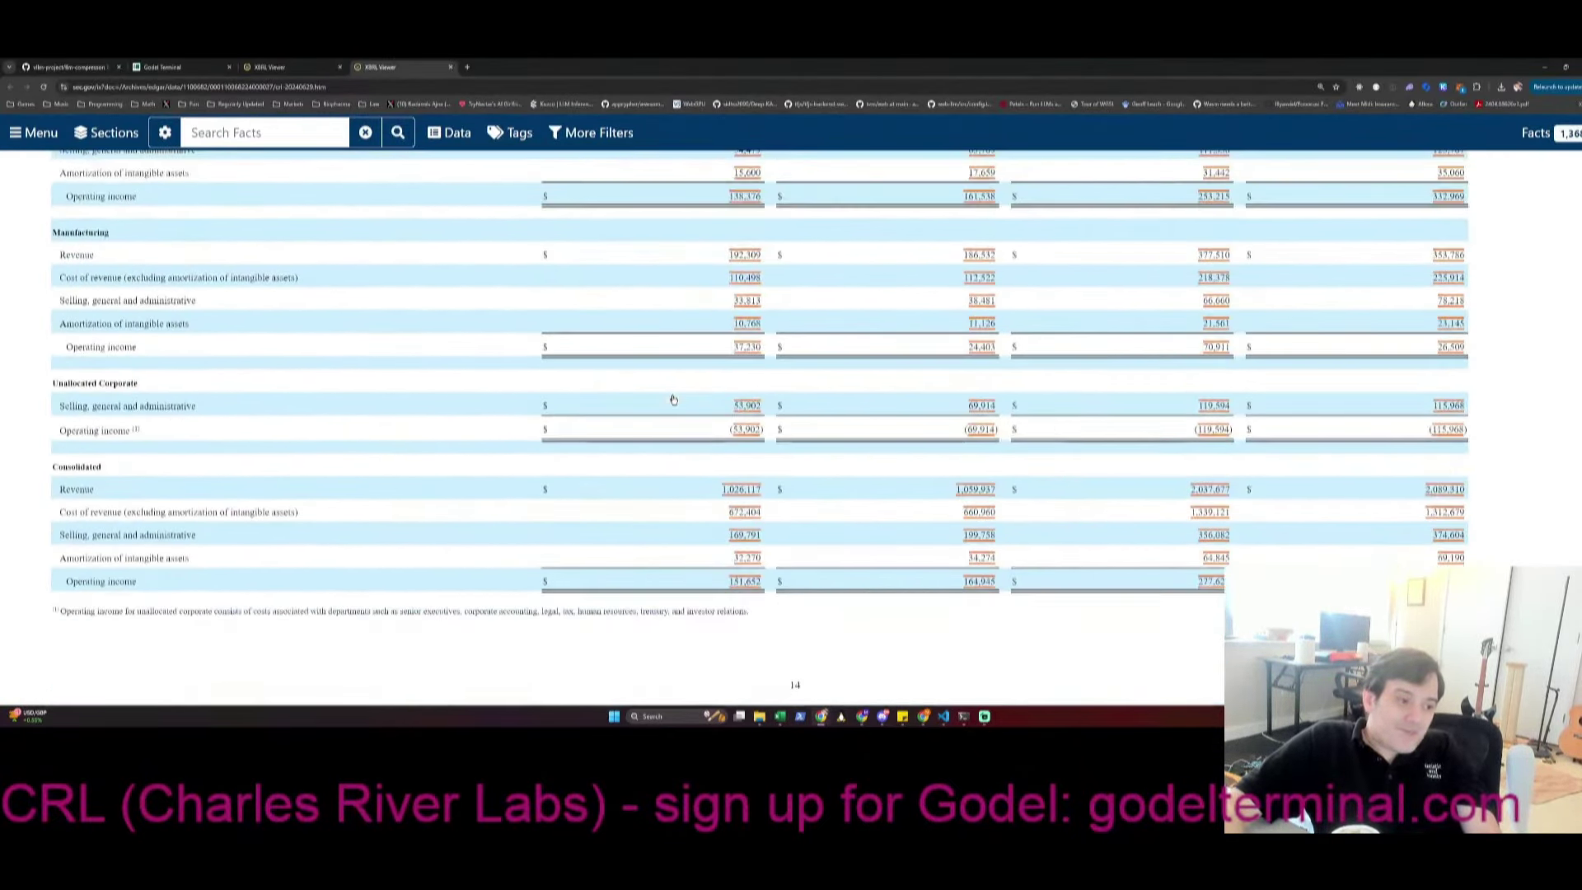
pyautogui.scroll(5, 673, 400)
pyautogui.scroll(-4, 673, 400)
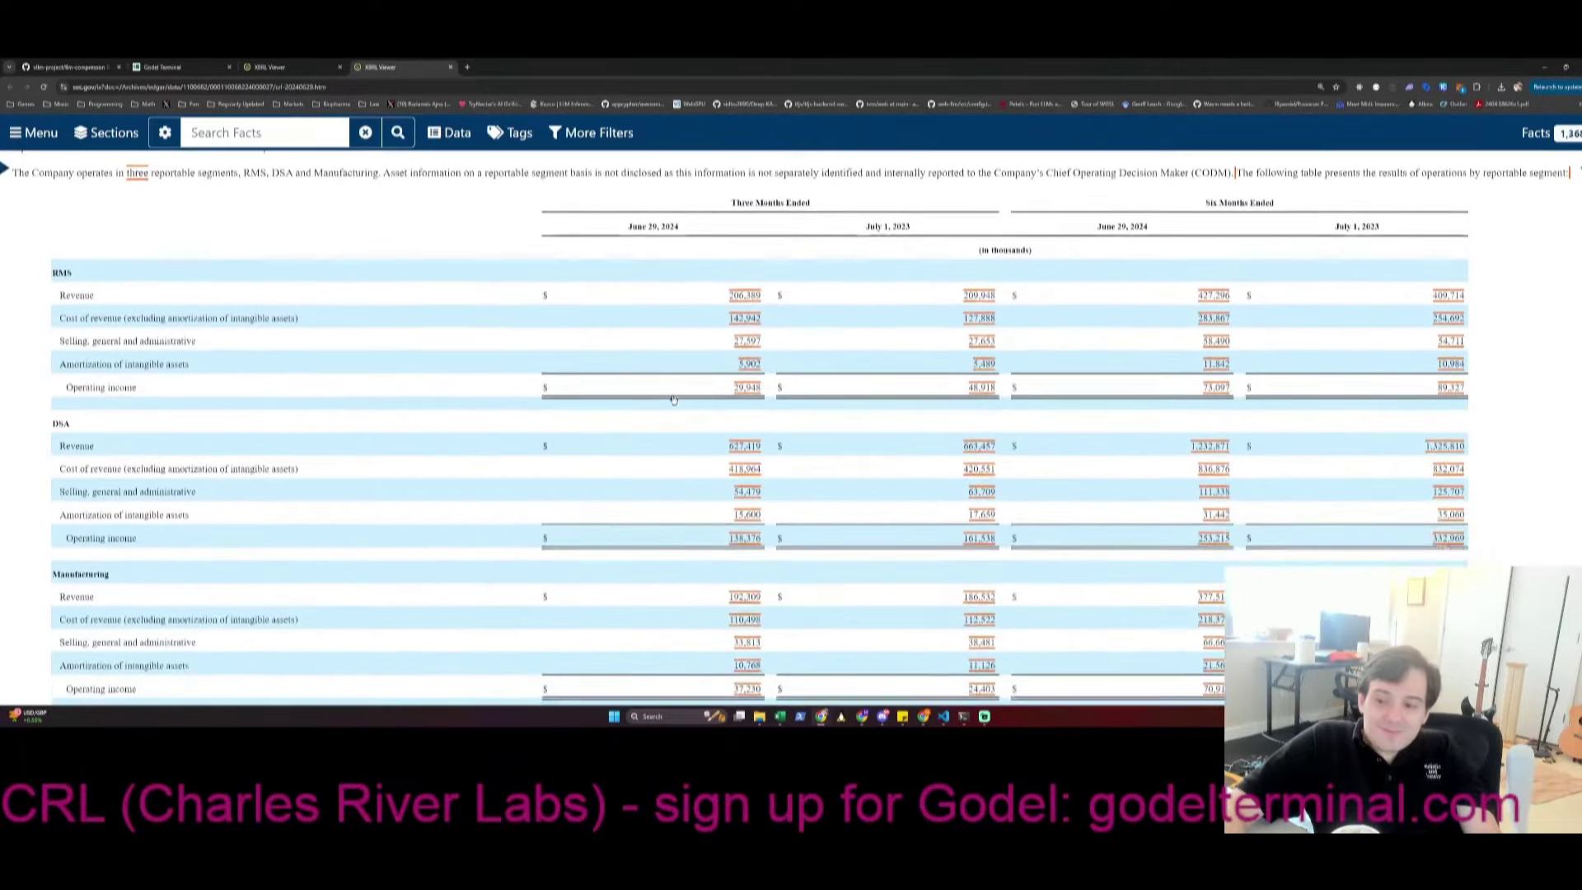
pyautogui.scroll(2, 673, 399)
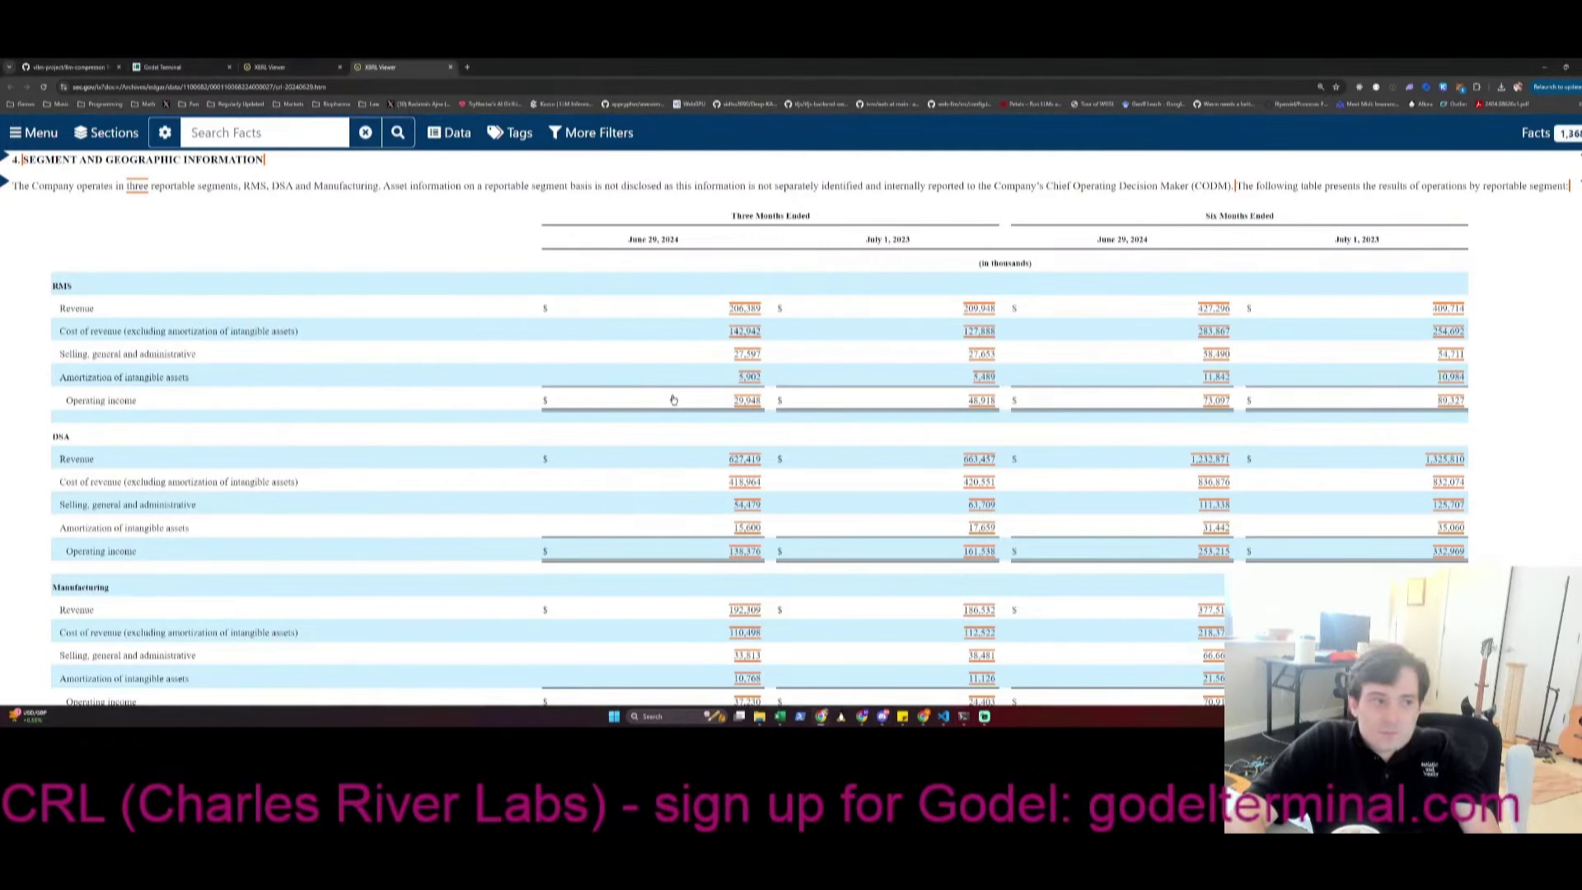
# Switch to Godel Terminal, reload it, and return to the filing's segment results table
pyautogui.hotkey('ctrl', '2')
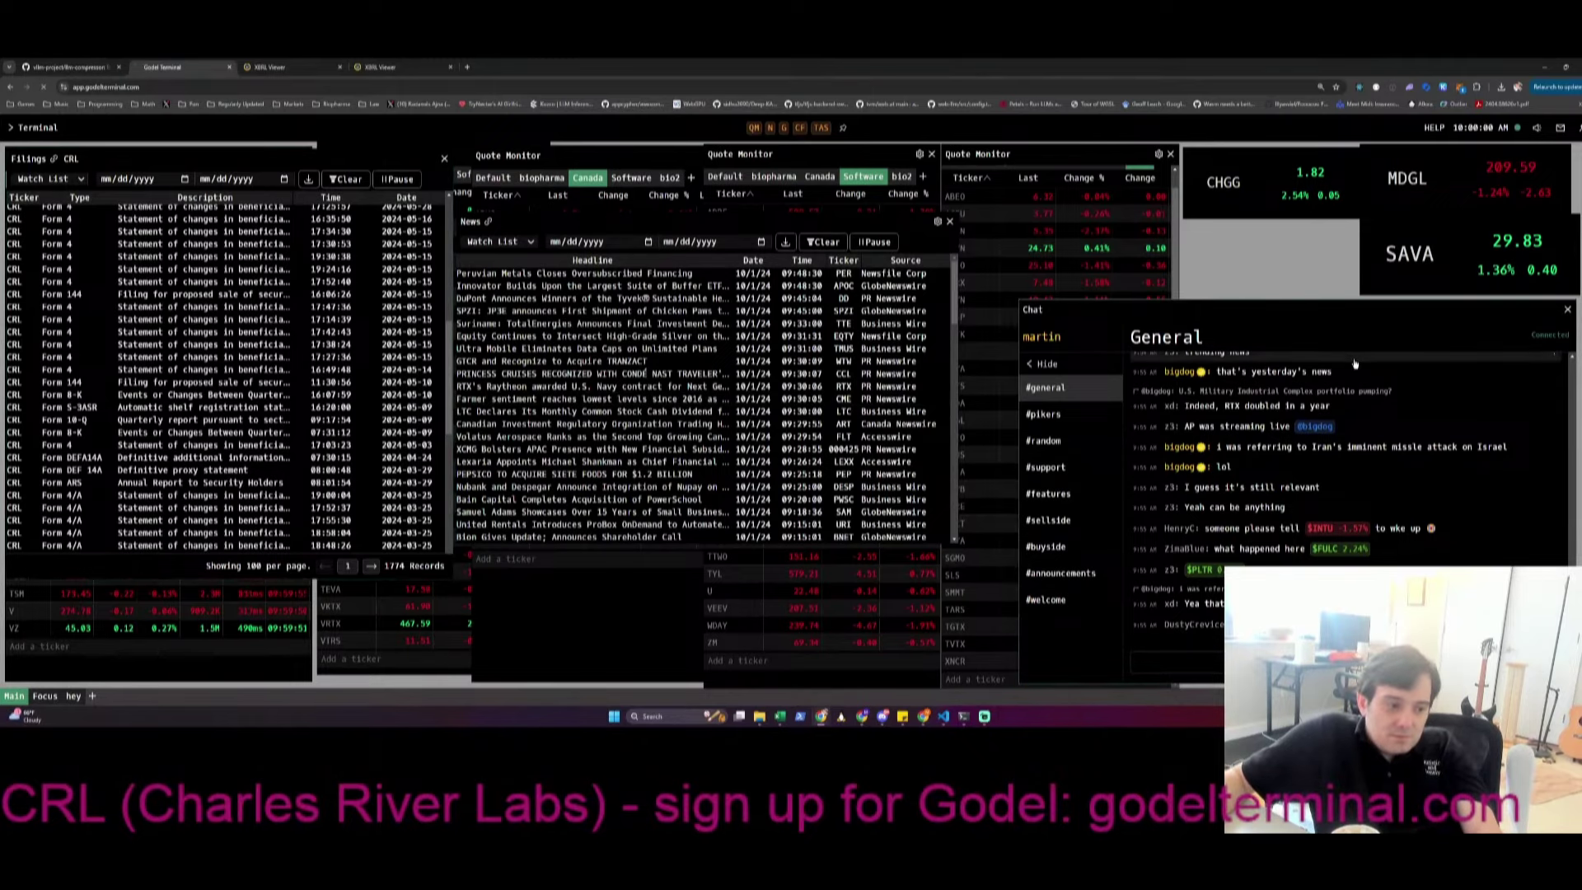
pyautogui.press('F5')
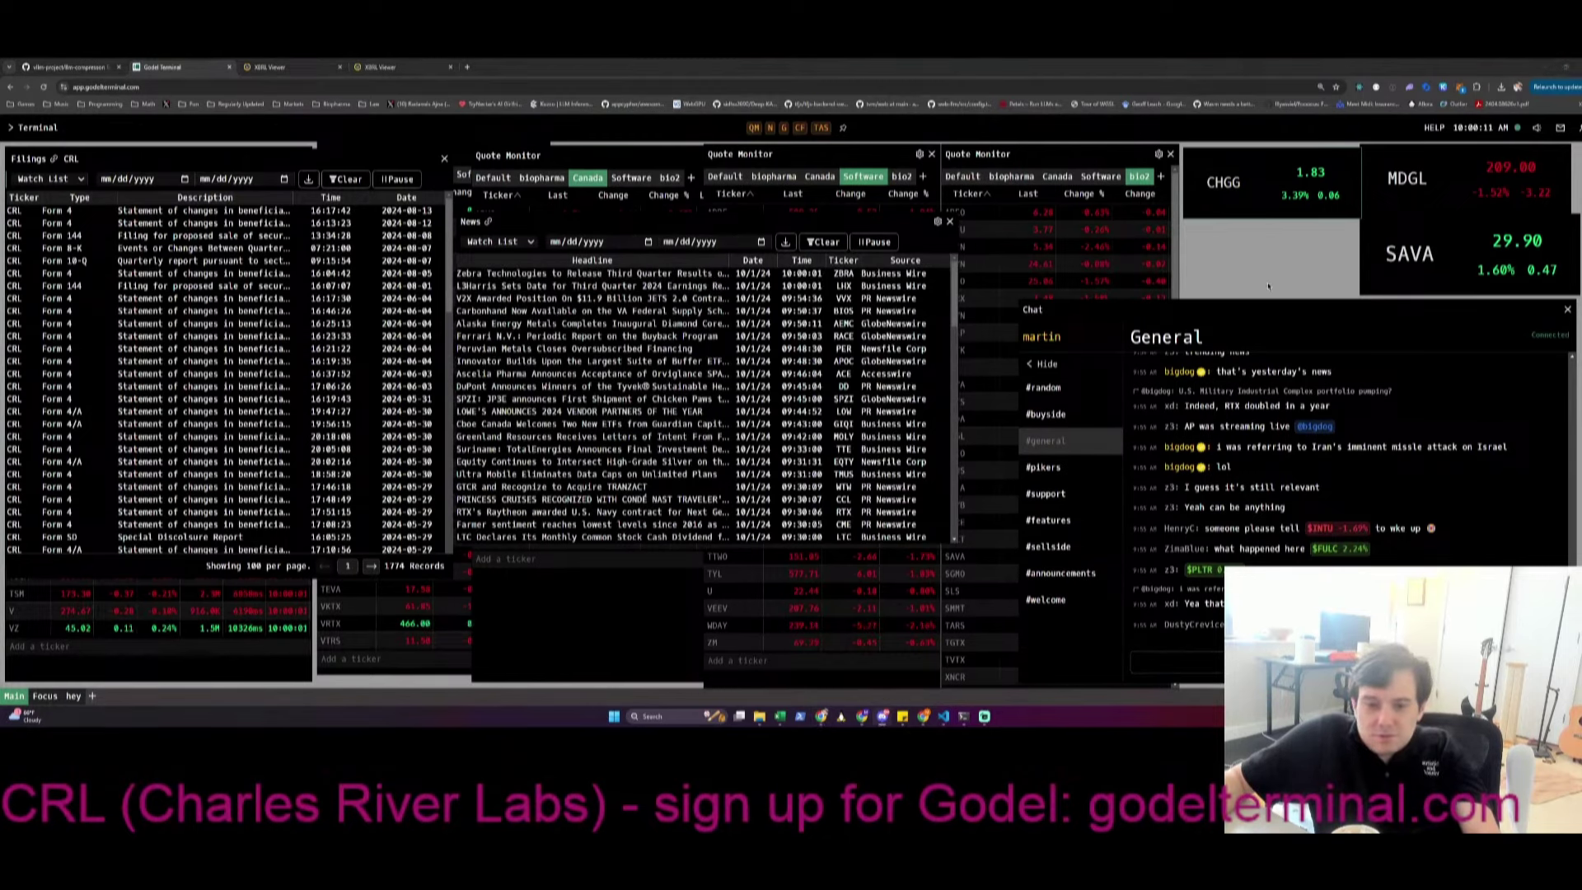
pyautogui.click(384, 66)
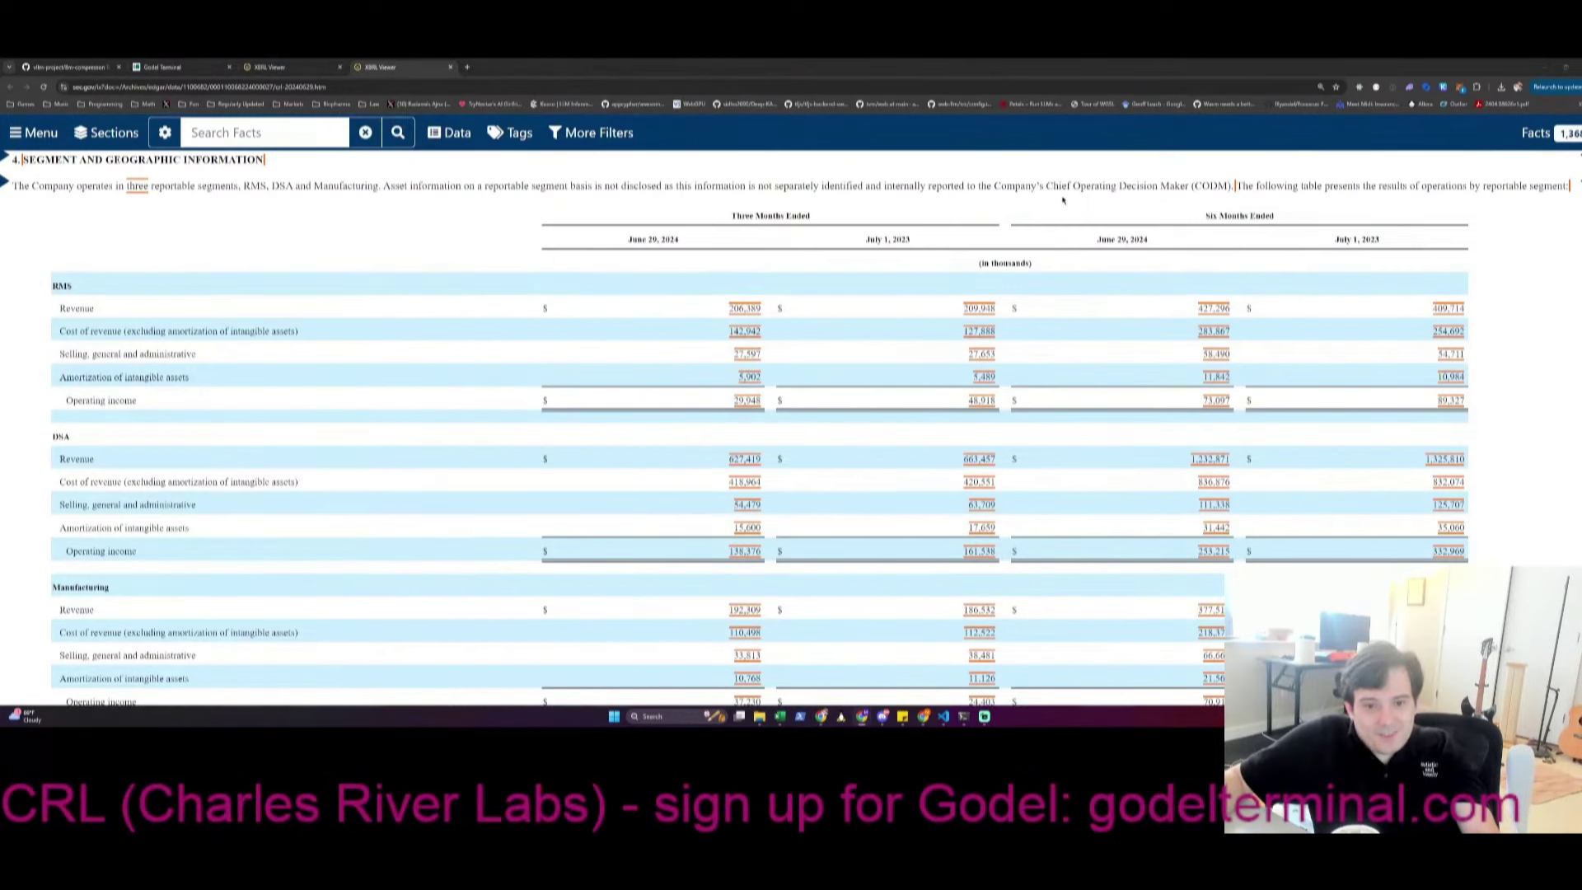
pyautogui.click(904, 195)
pyautogui.click(1027, 274)
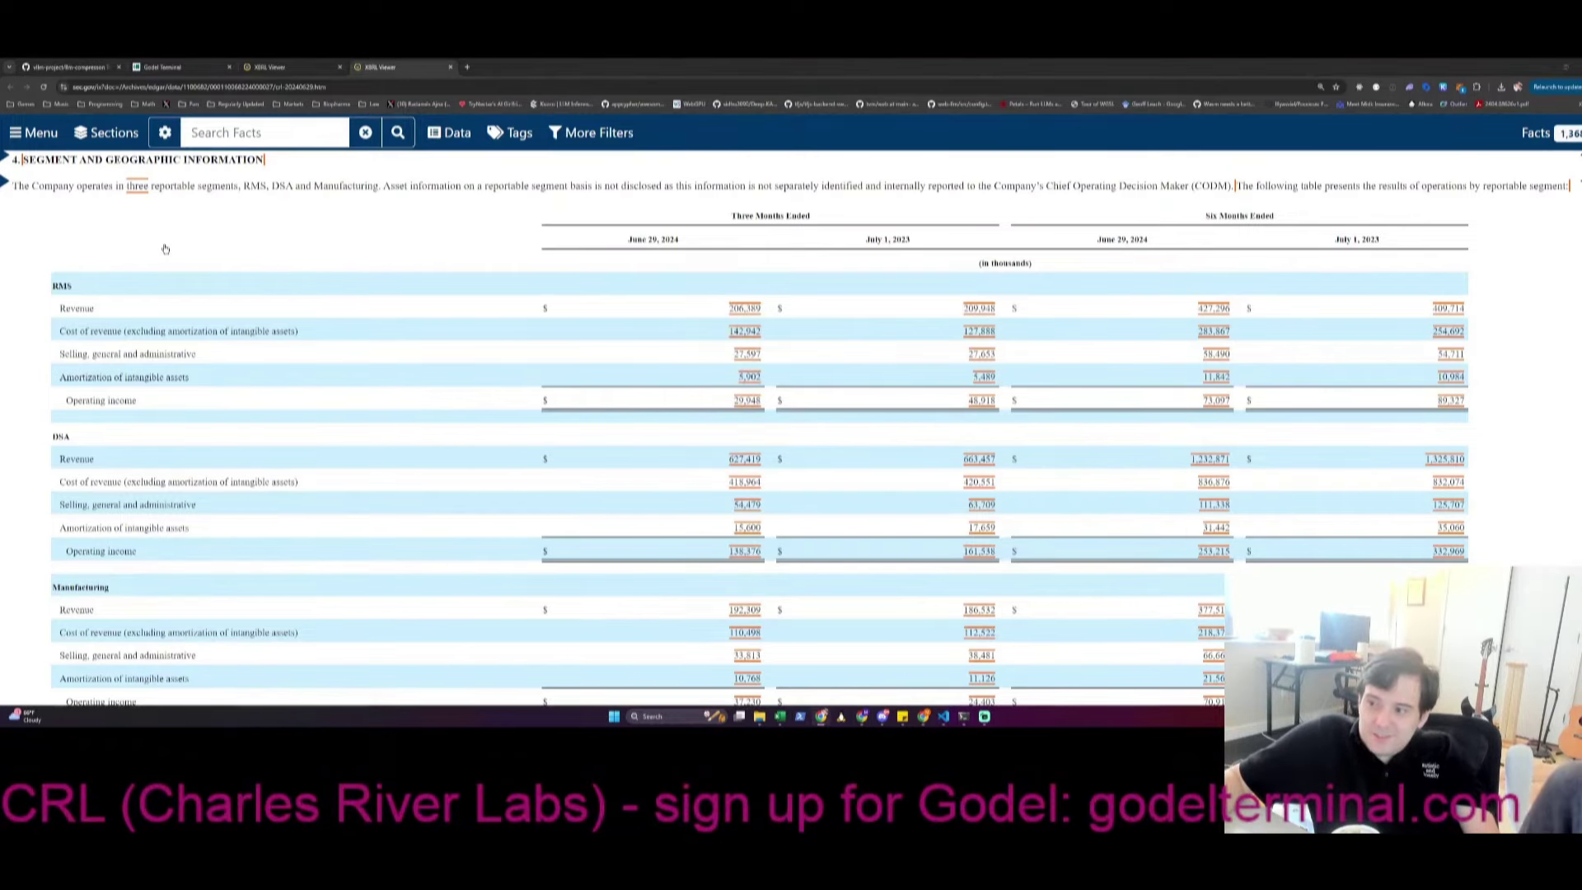
# Check the segment revenue in the Excel model, then return to the filing and review its segment results, capital expenditure and geographic revenue tables
pyautogui.hotkey('alt', 'Tab')
pyautogui.hotkey('alt', 'Tab')
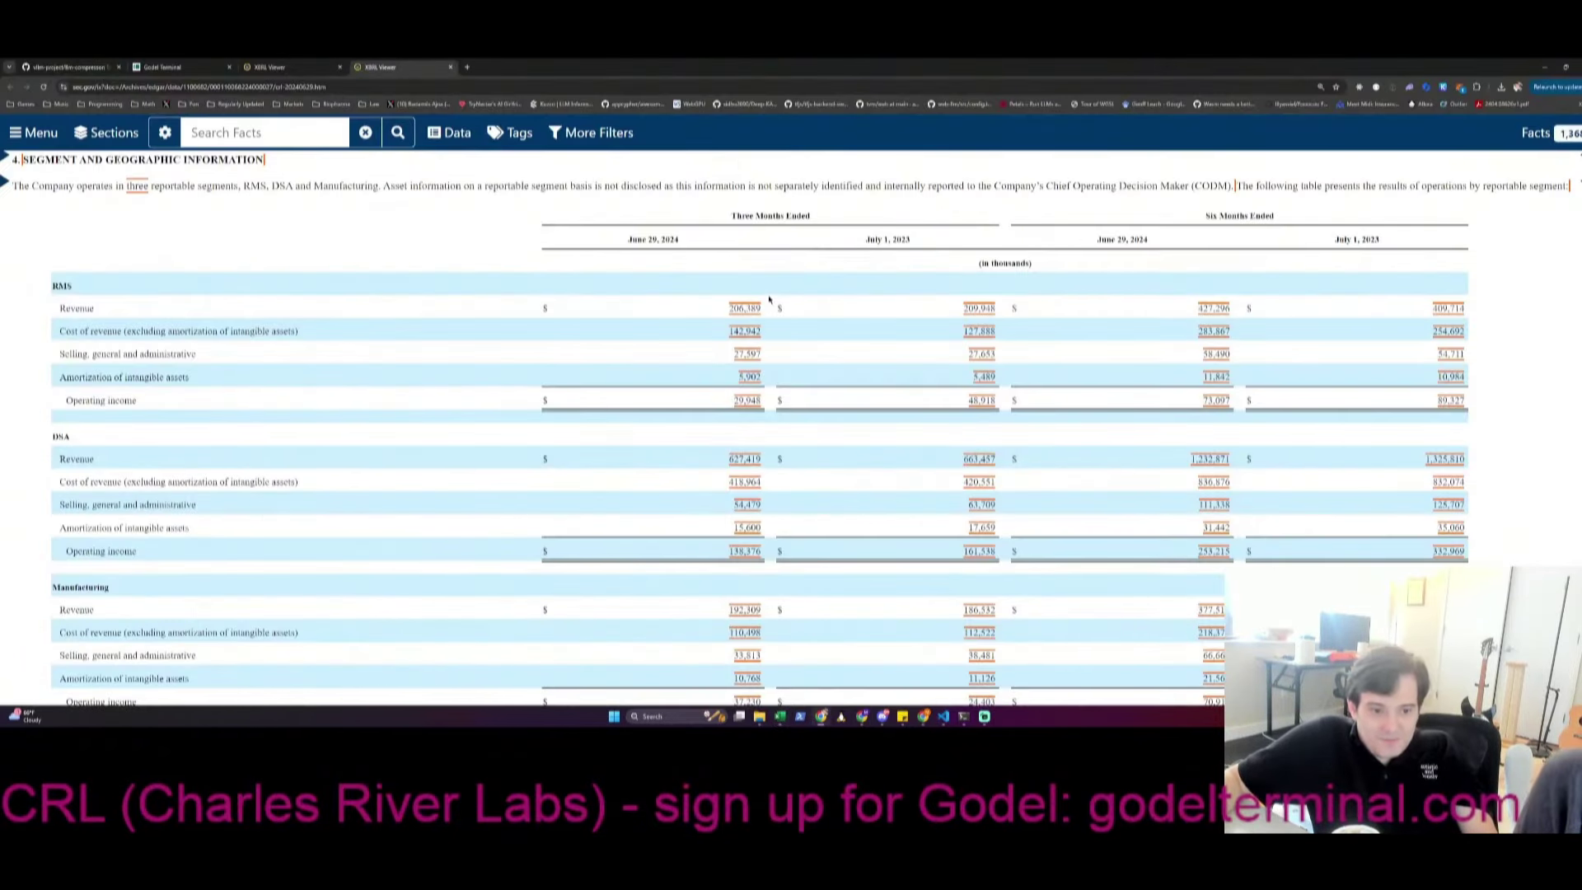
pyautogui.hotkey('alt', 'Tab')
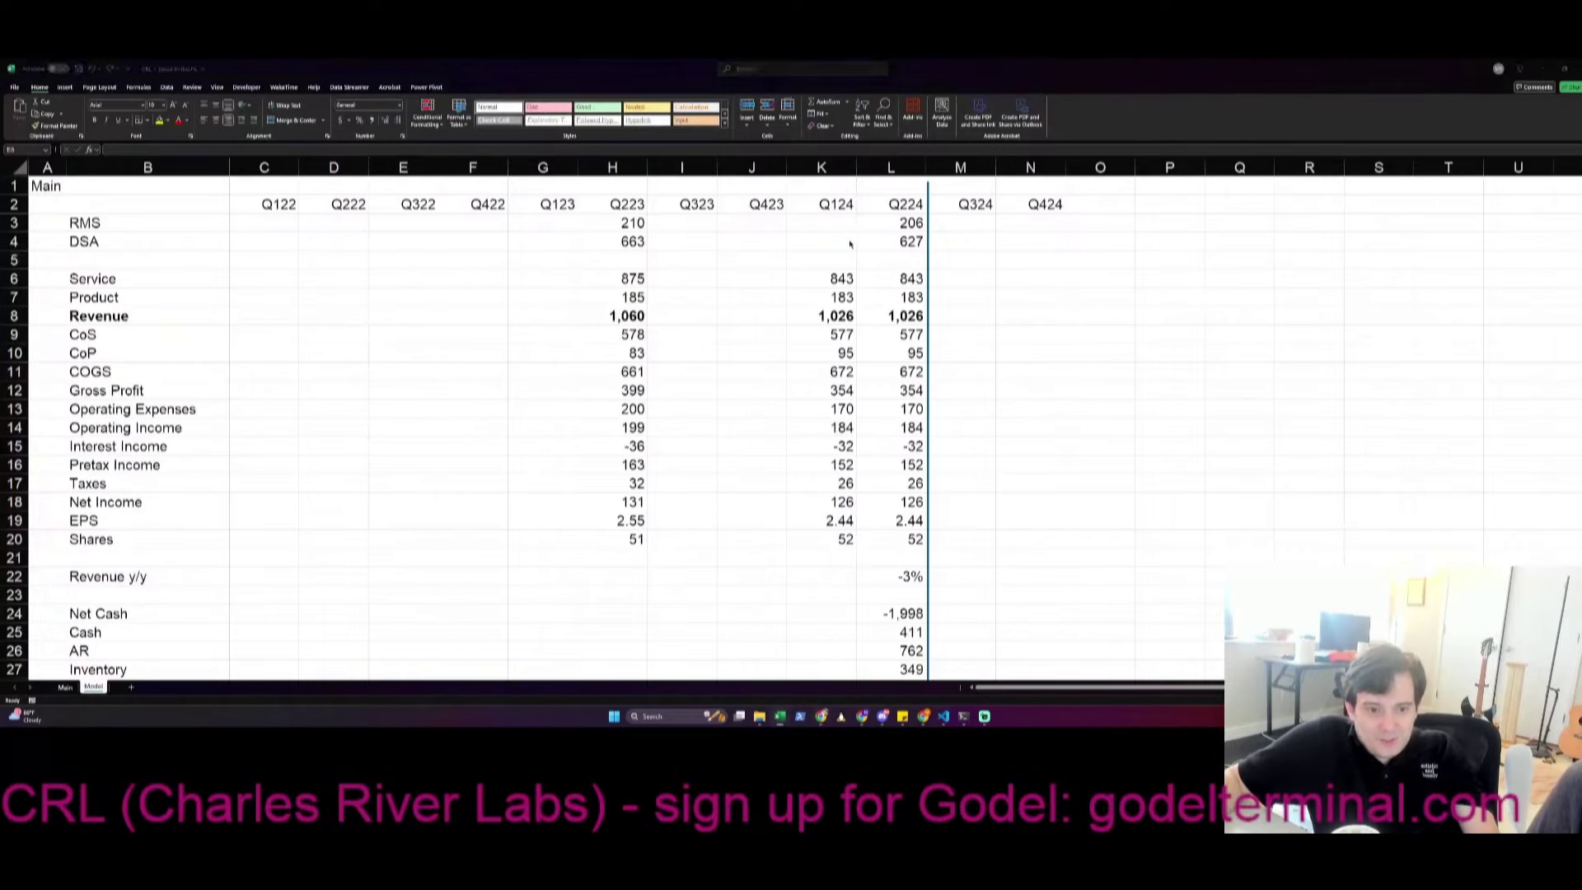
pyautogui.hotkey('alt', 'Tab')
pyautogui.scroll(-5, 846, 528)
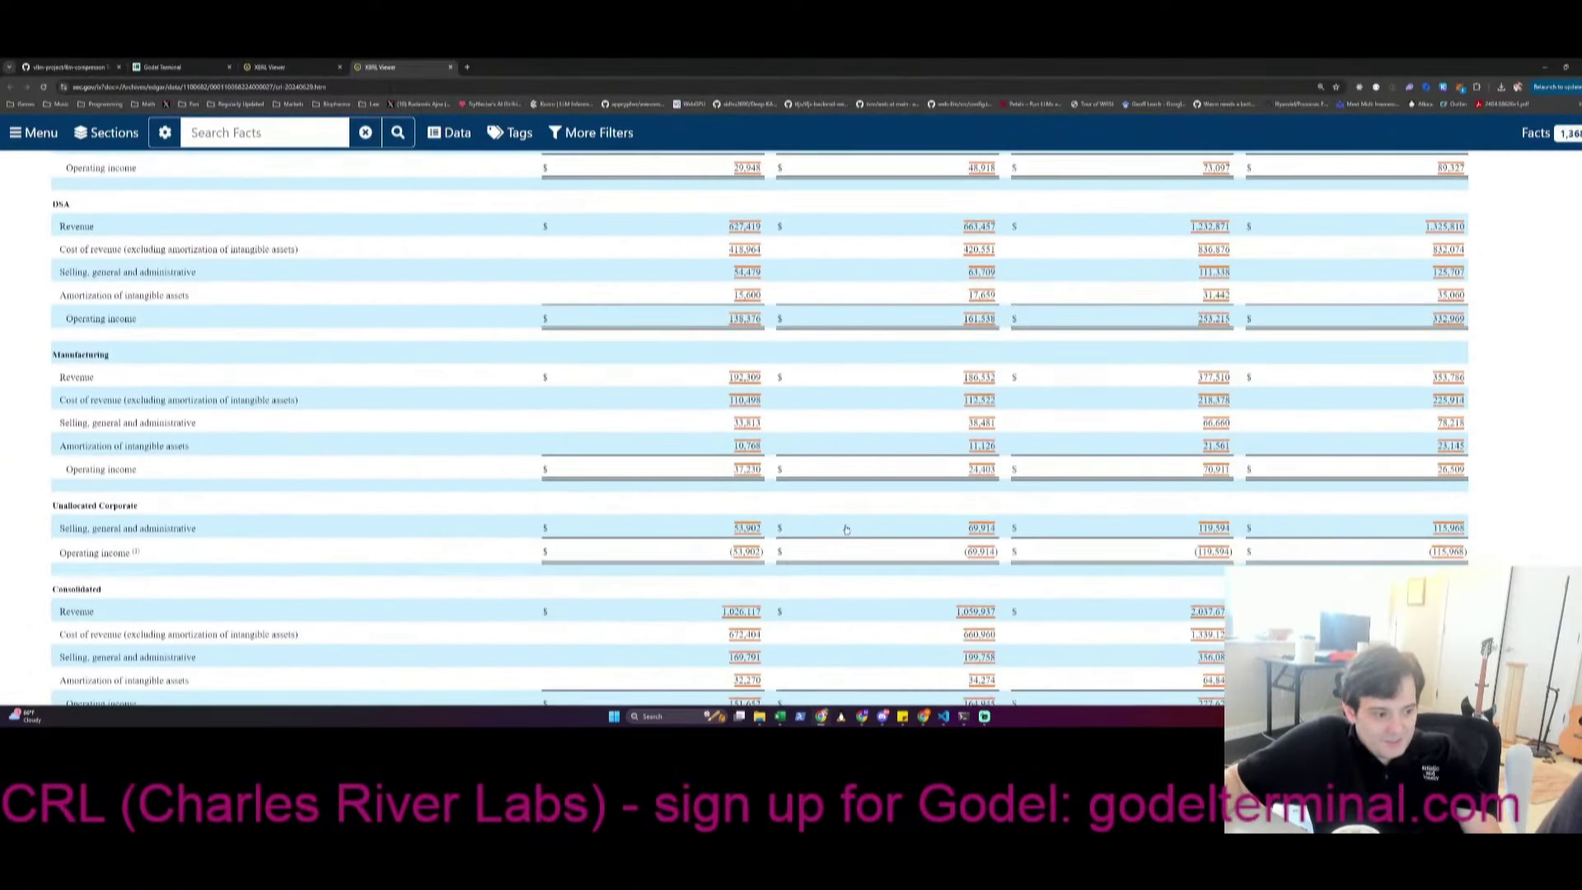
pyautogui.scroll(-2, 846, 529)
pyautogui.scroll(-3, 849, 522)
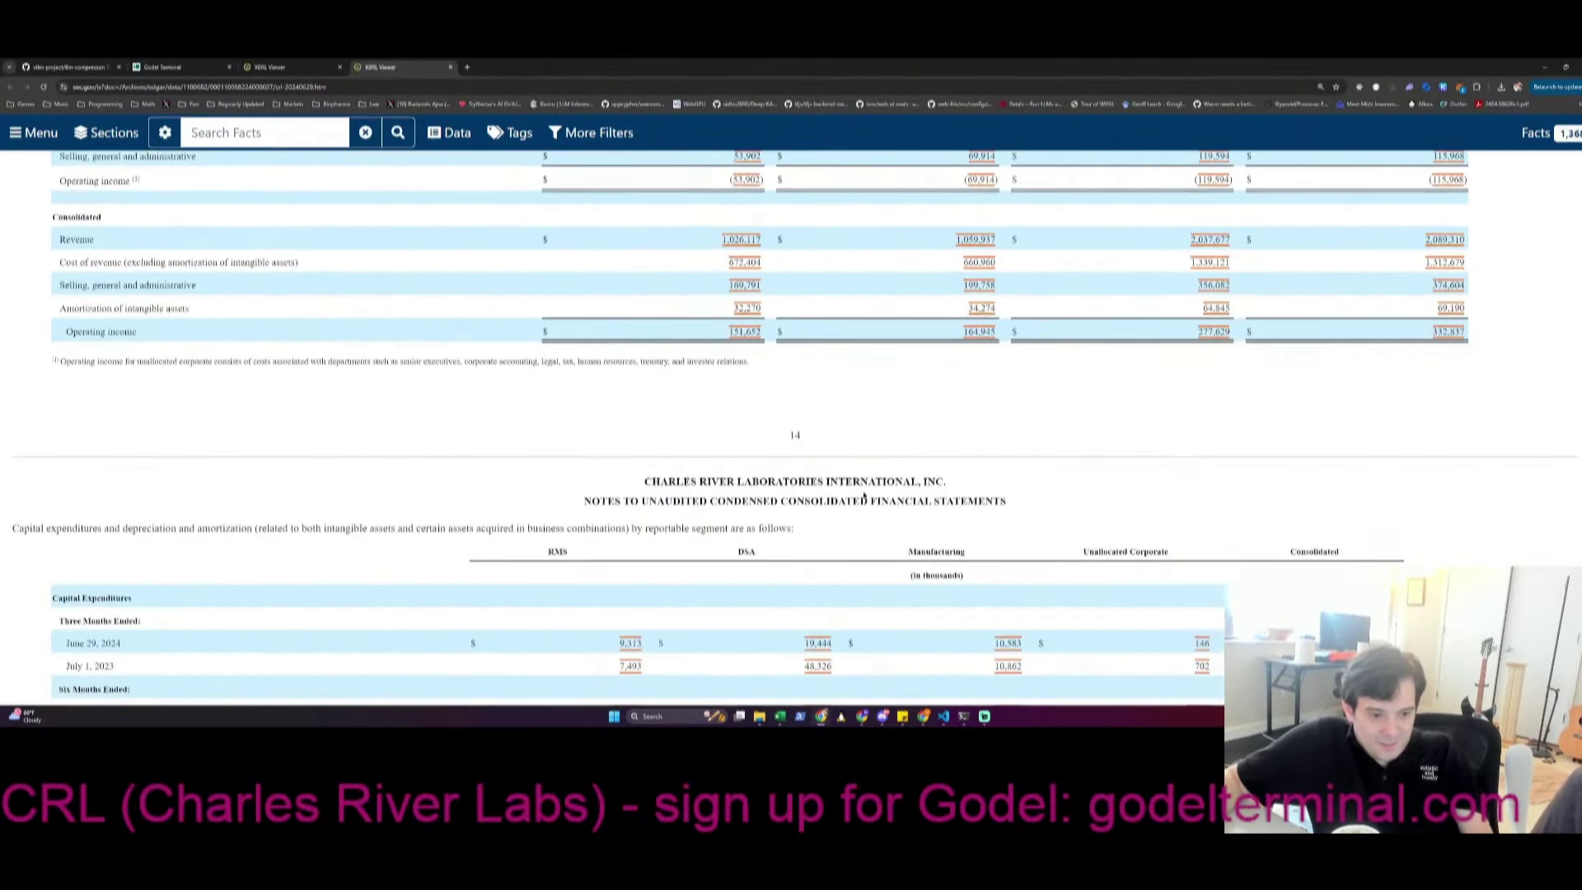
pyautogui.scroll(-6, 865, 492)
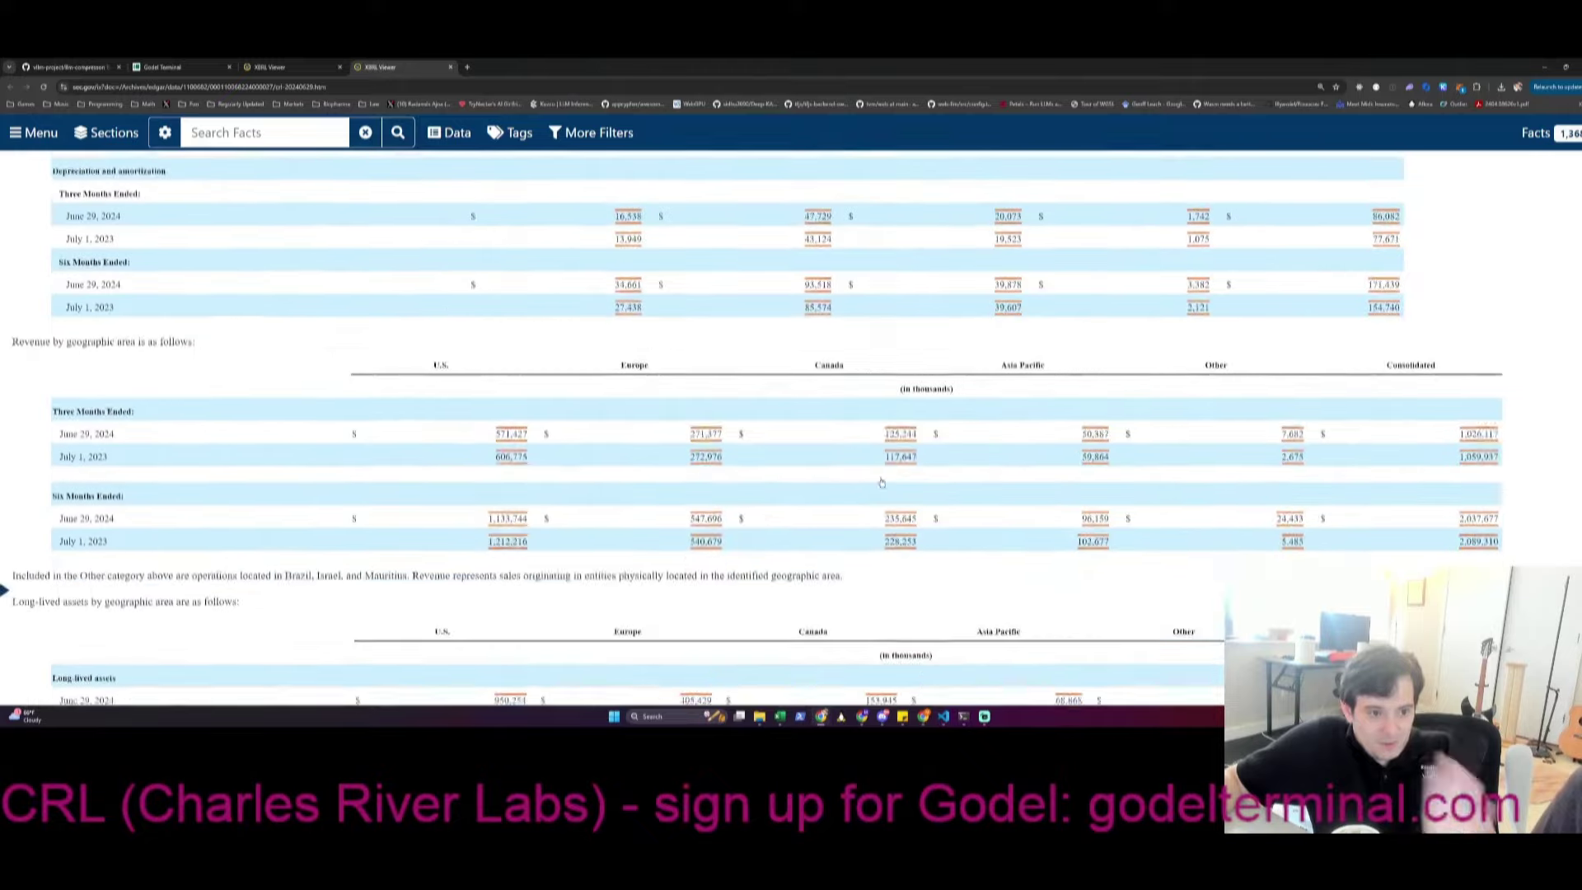
pyautogui.scroll(-5, 883, 479)
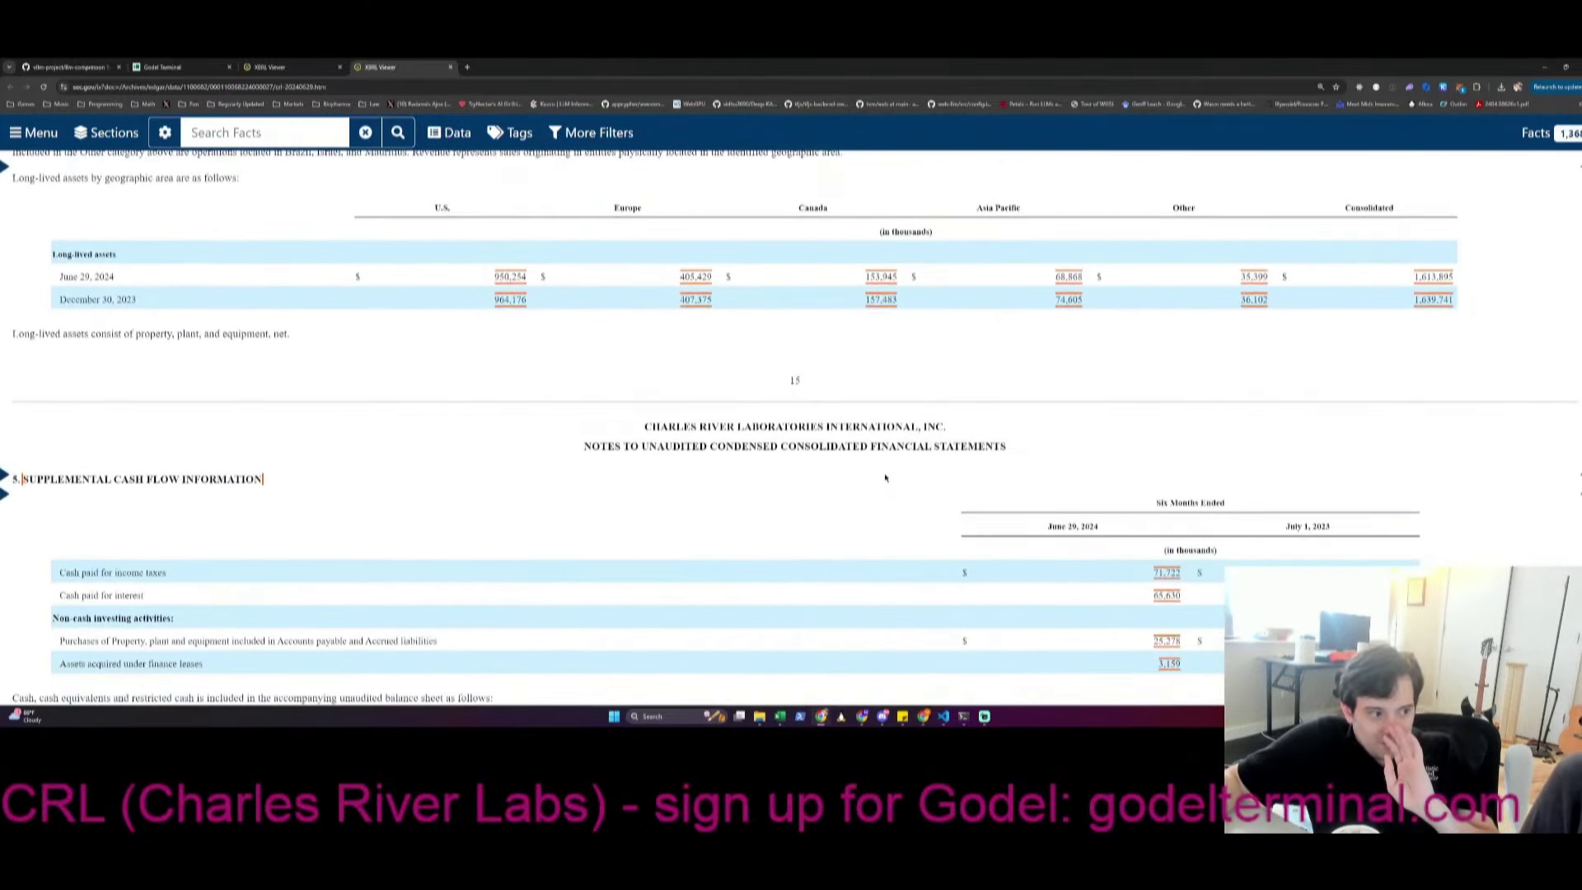
# Skim the filing's notes from supplemental cash flow through property, investments, fair value and debt to equity and noncontrolling interests
pyautogui.scroll(-11, 886, 478)
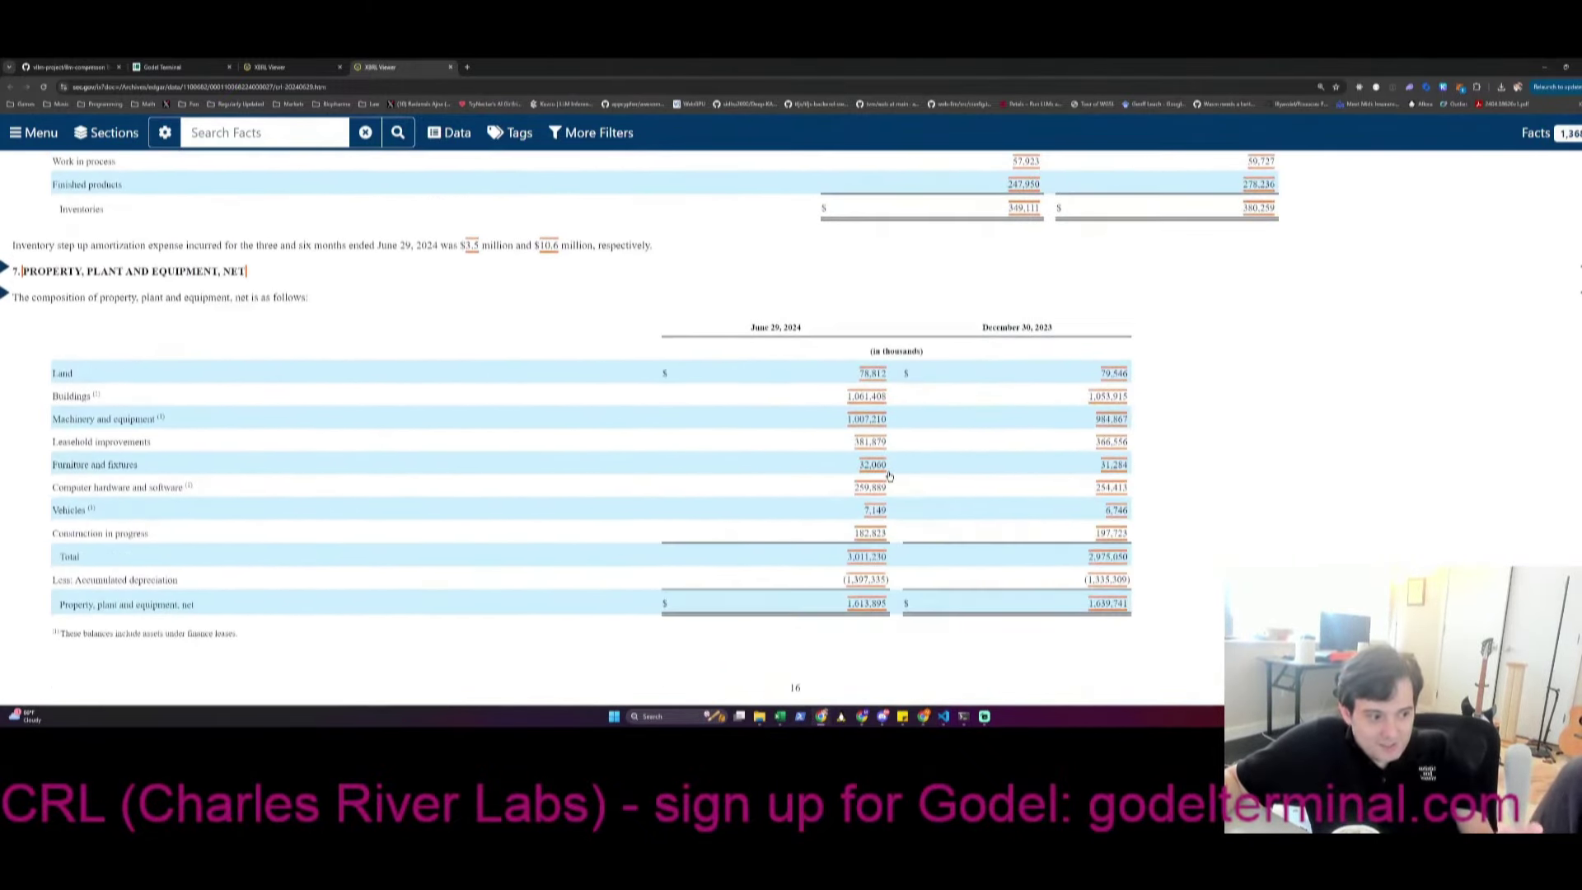
pyautogui.scroll(-12, 890, 476)
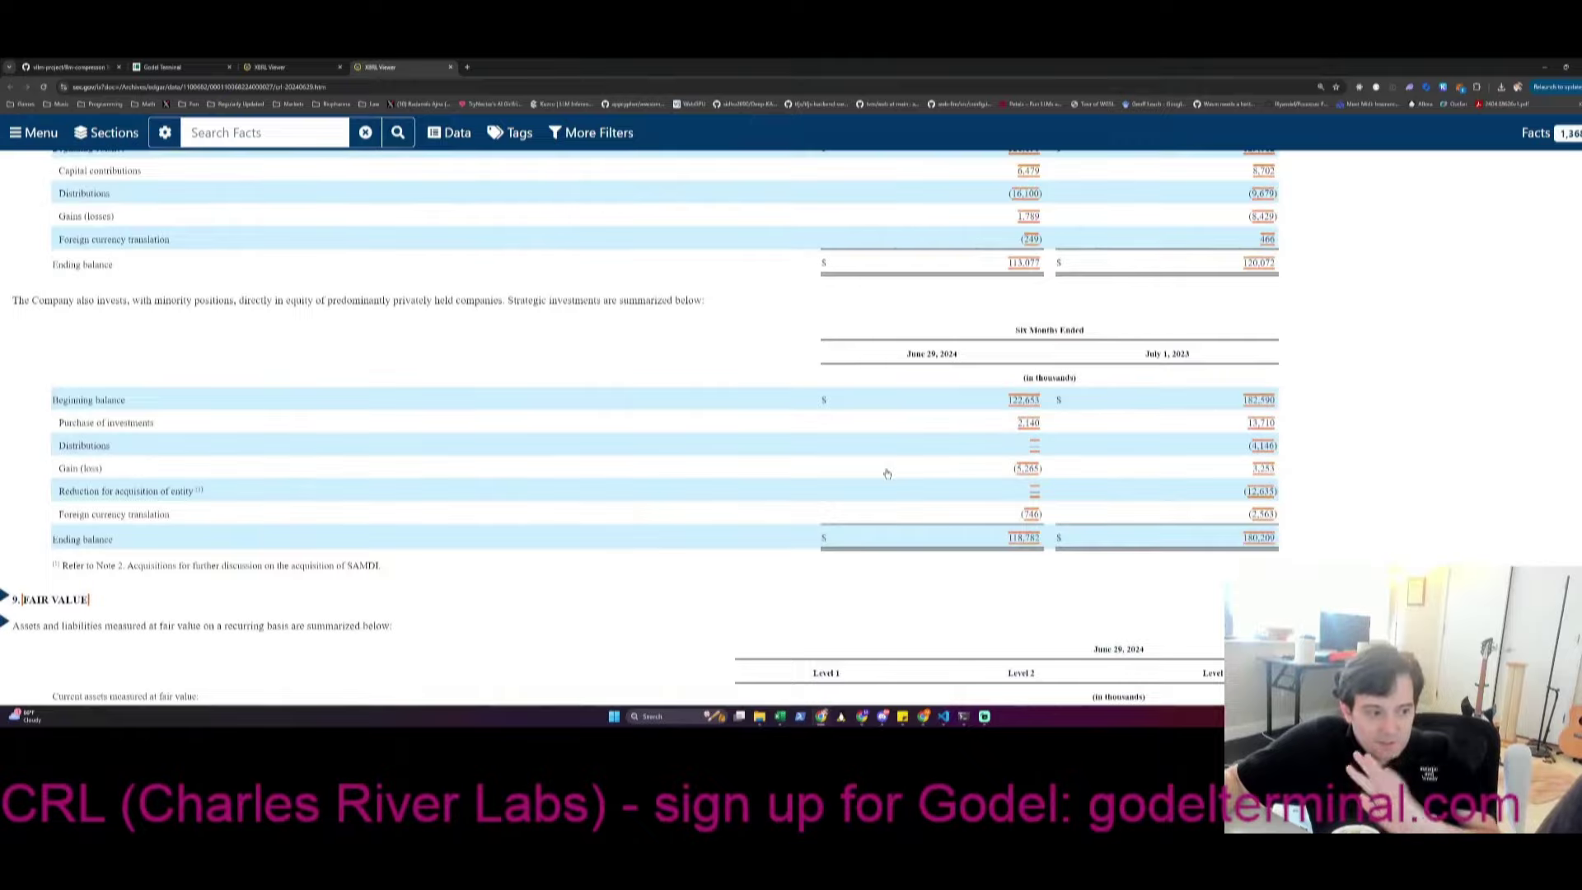
pyautogui.scroll(-12, 886, 474)
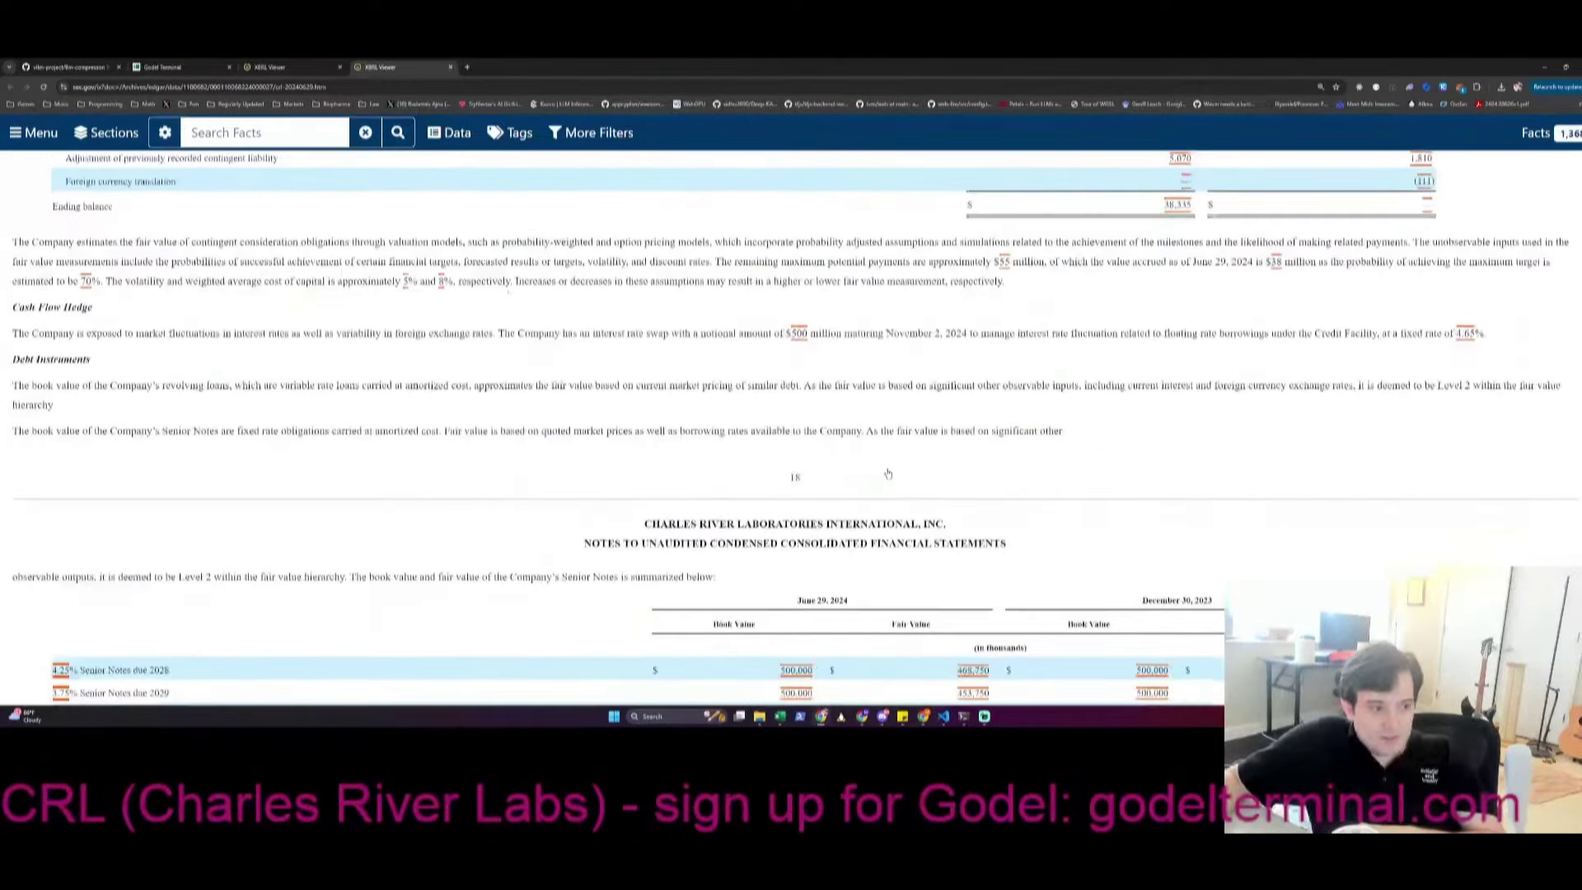
pyautogui.scroll(-12, 888, 473)
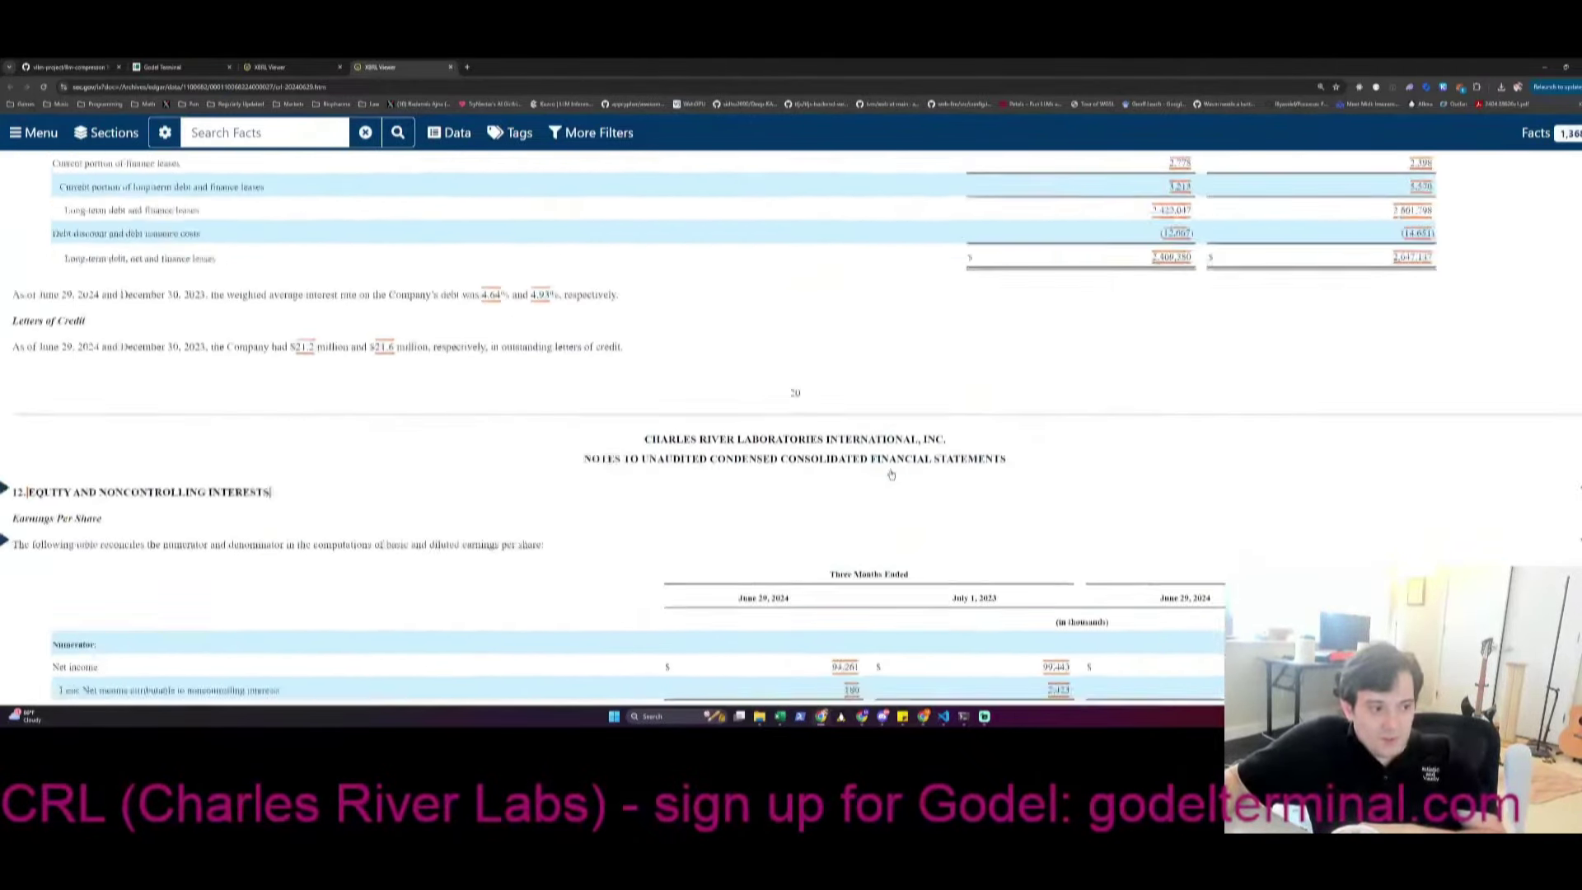
pyautogui.scroll(-12, 890, 475)
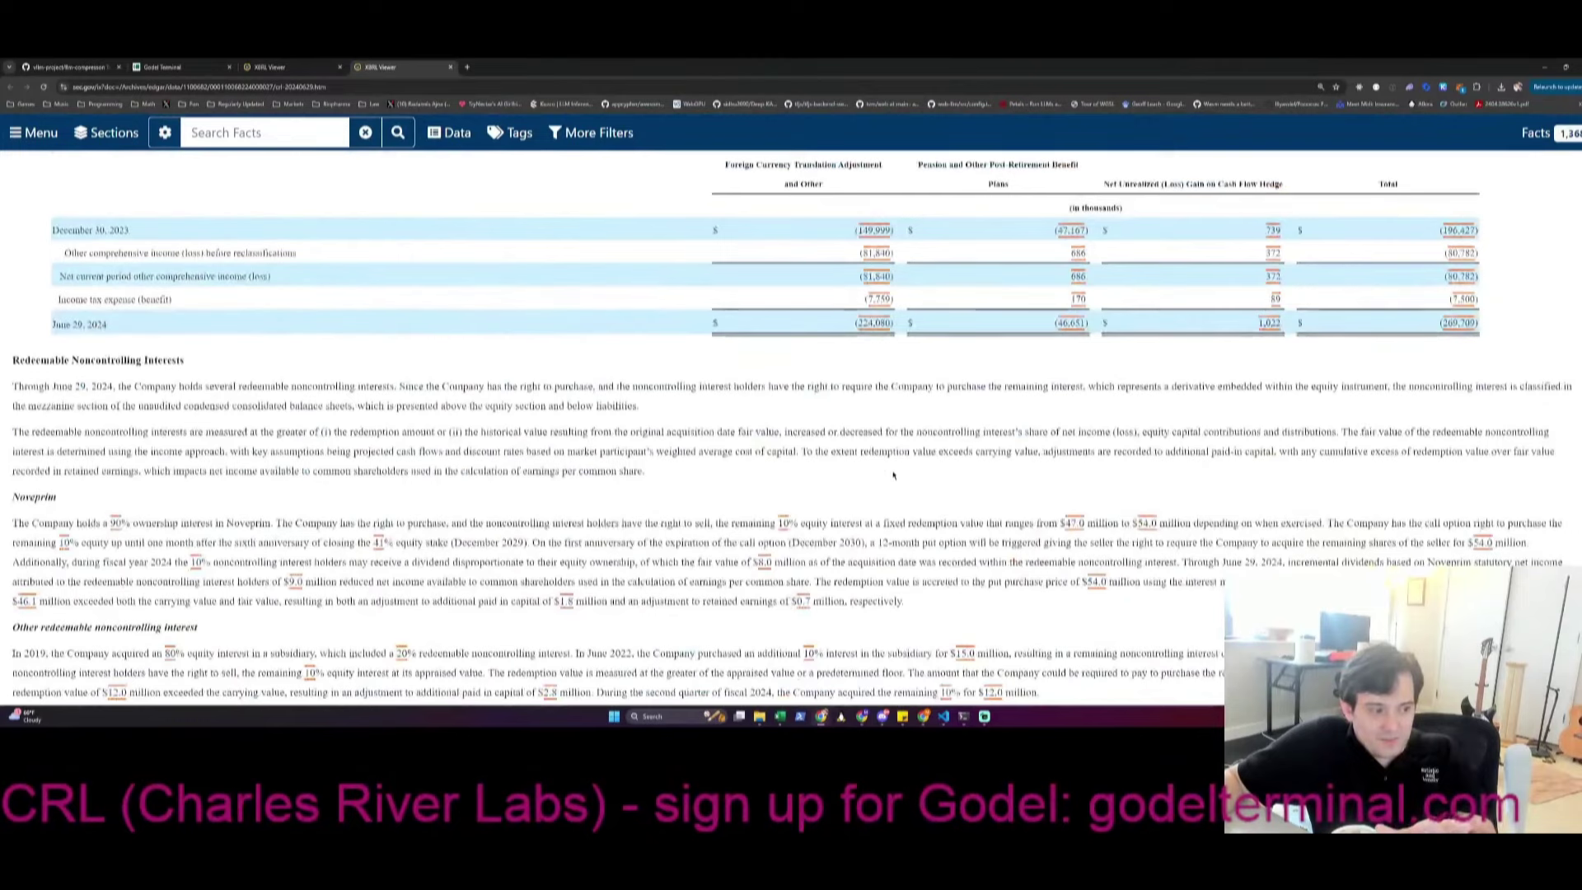
# Read the noncontrolling interest and income tax notes and examine the restructuring costs by reportable segment
pyautogui.scroll(-5, 893, 475)
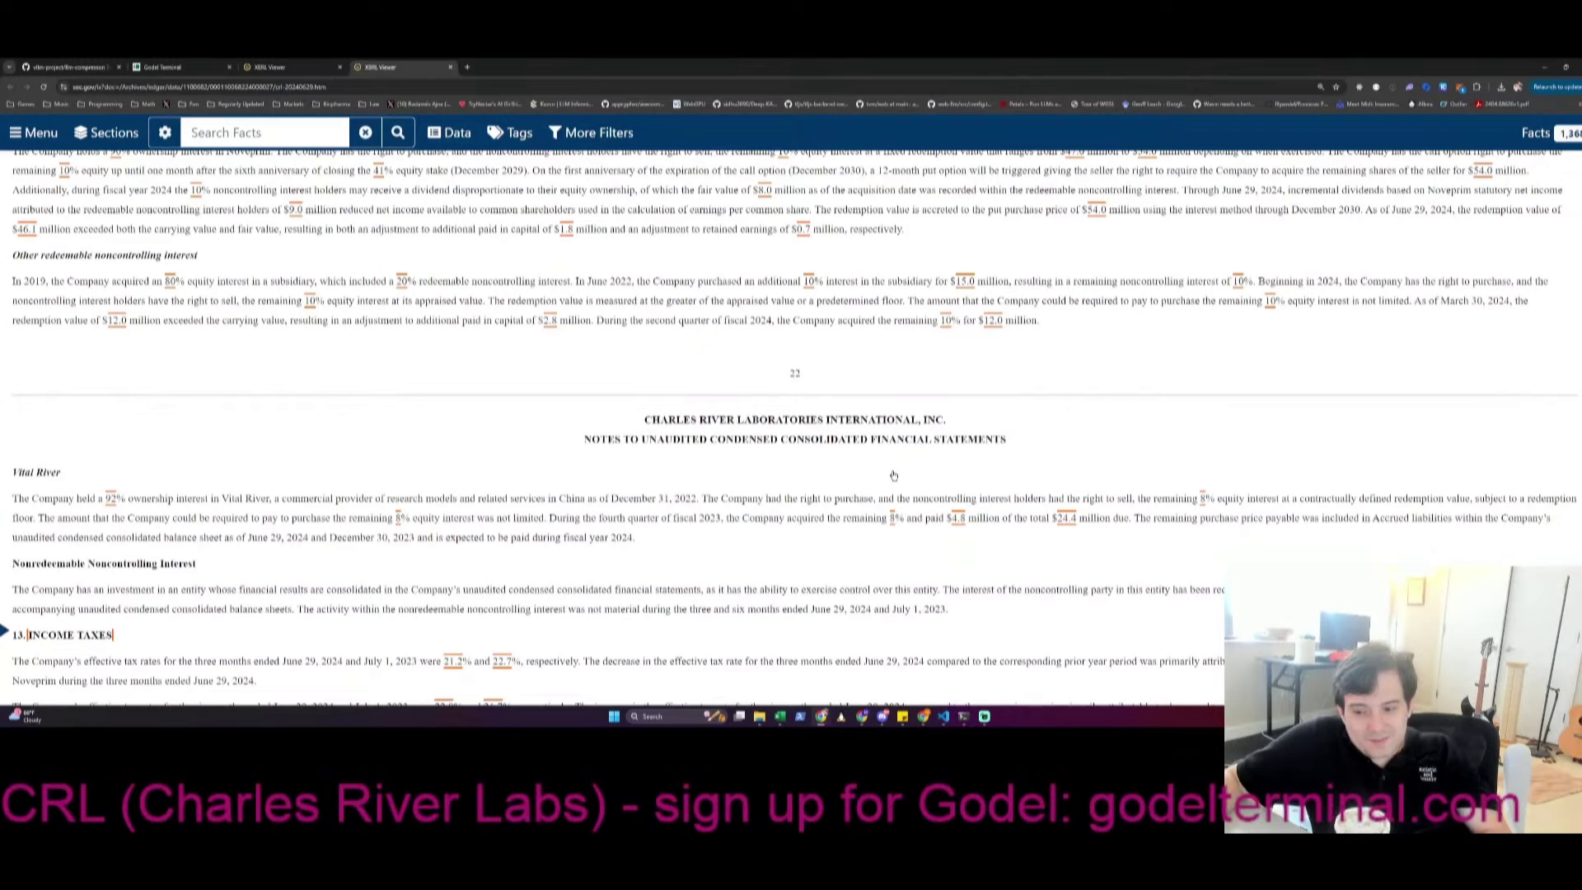
pyautogui.scroll(-3, 893, 476)
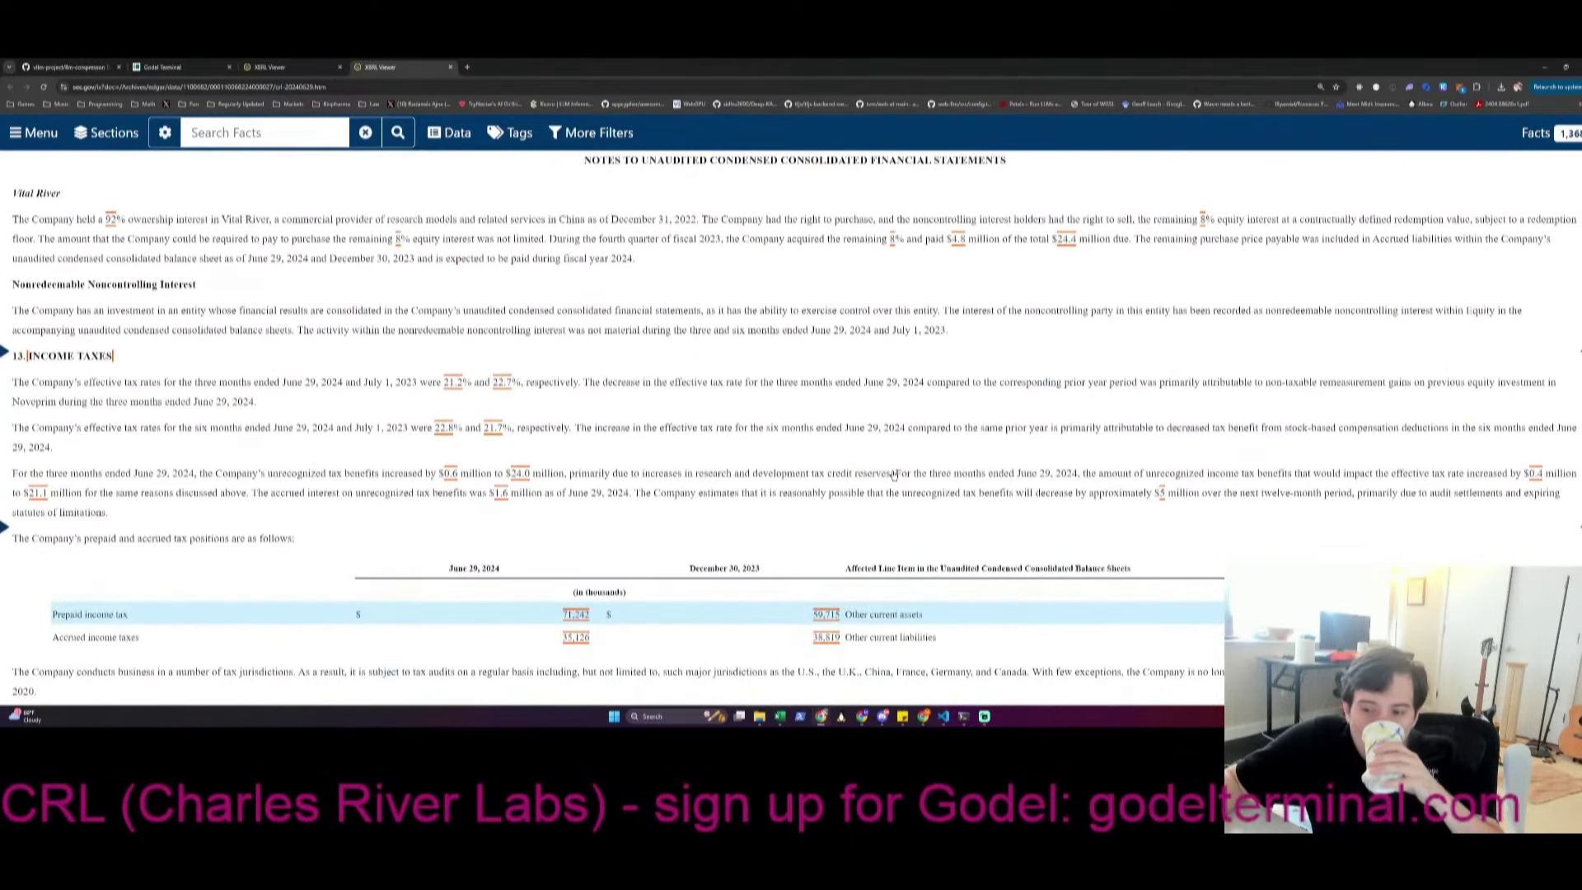
pyautogui.scroll(-2, 894, 476)
pyautogui.scroll(-2, 894, 476)
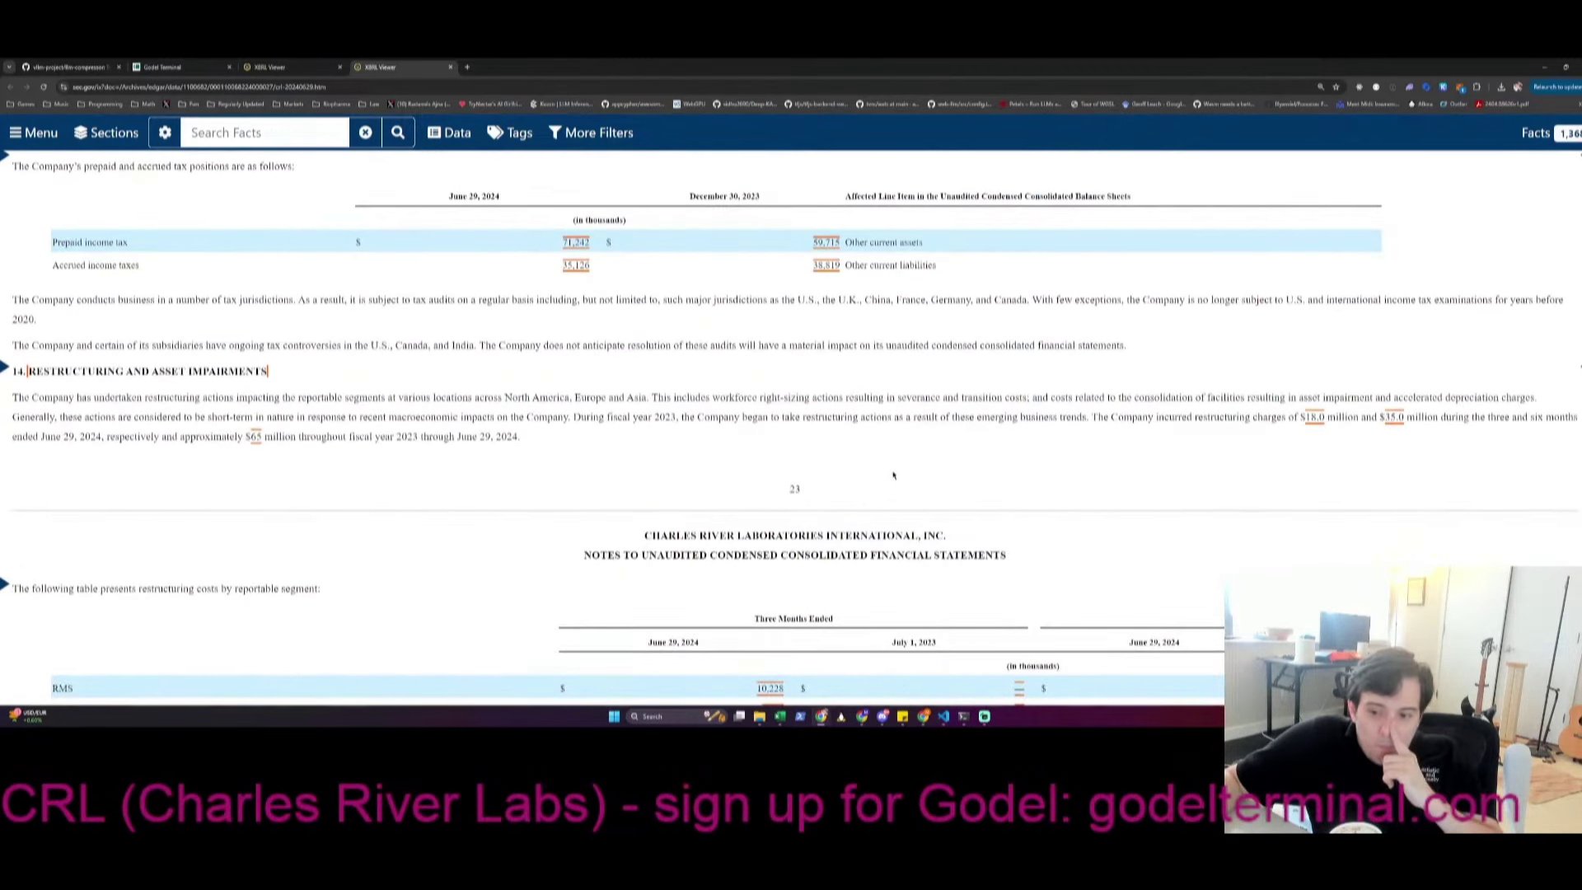
pyautogui.scroll(-2, 893, 475)
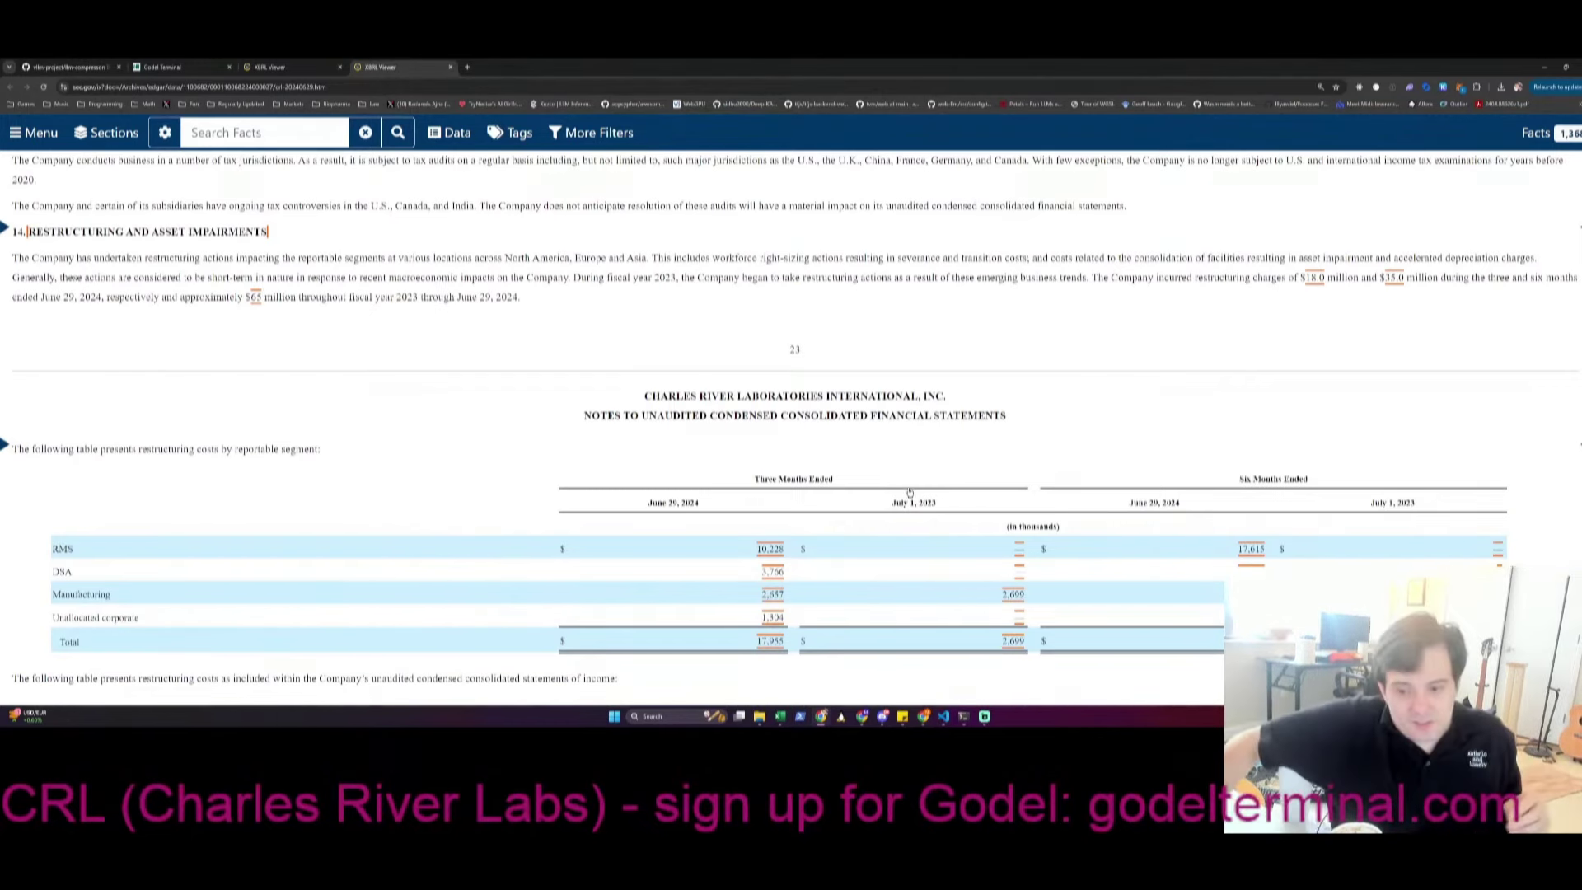
pyautogui.scroll(-3, 909, 492)
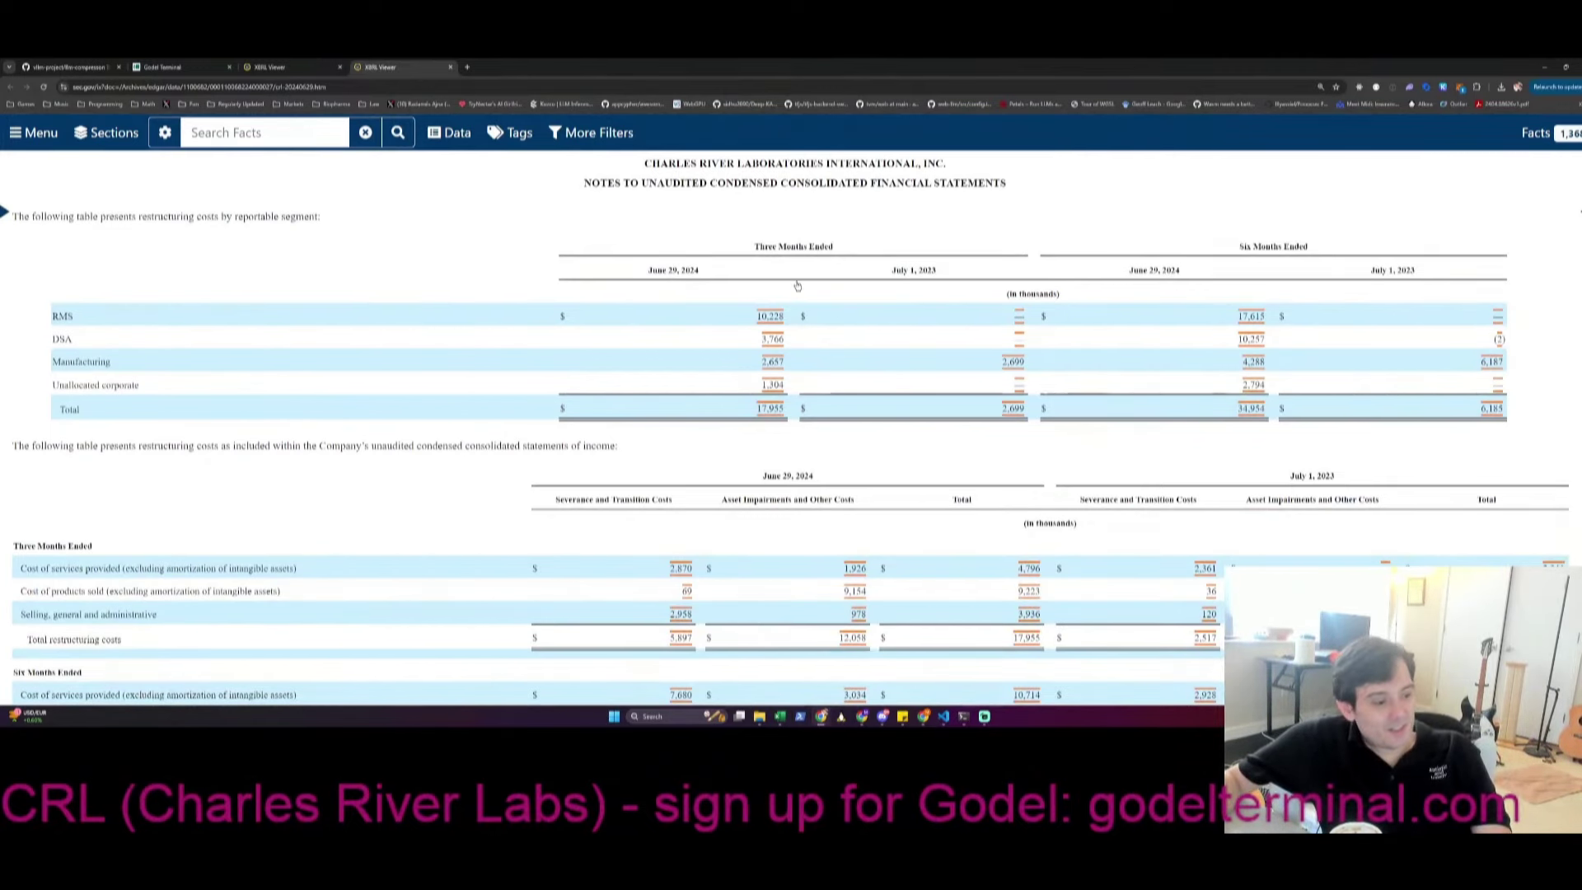
# Review the litigation disclosure under Commitments and Contingencies, plus the segment descriptions, recent acquisitions and global market environment discussion
pyautogui.scroll(-10, 797, 285)
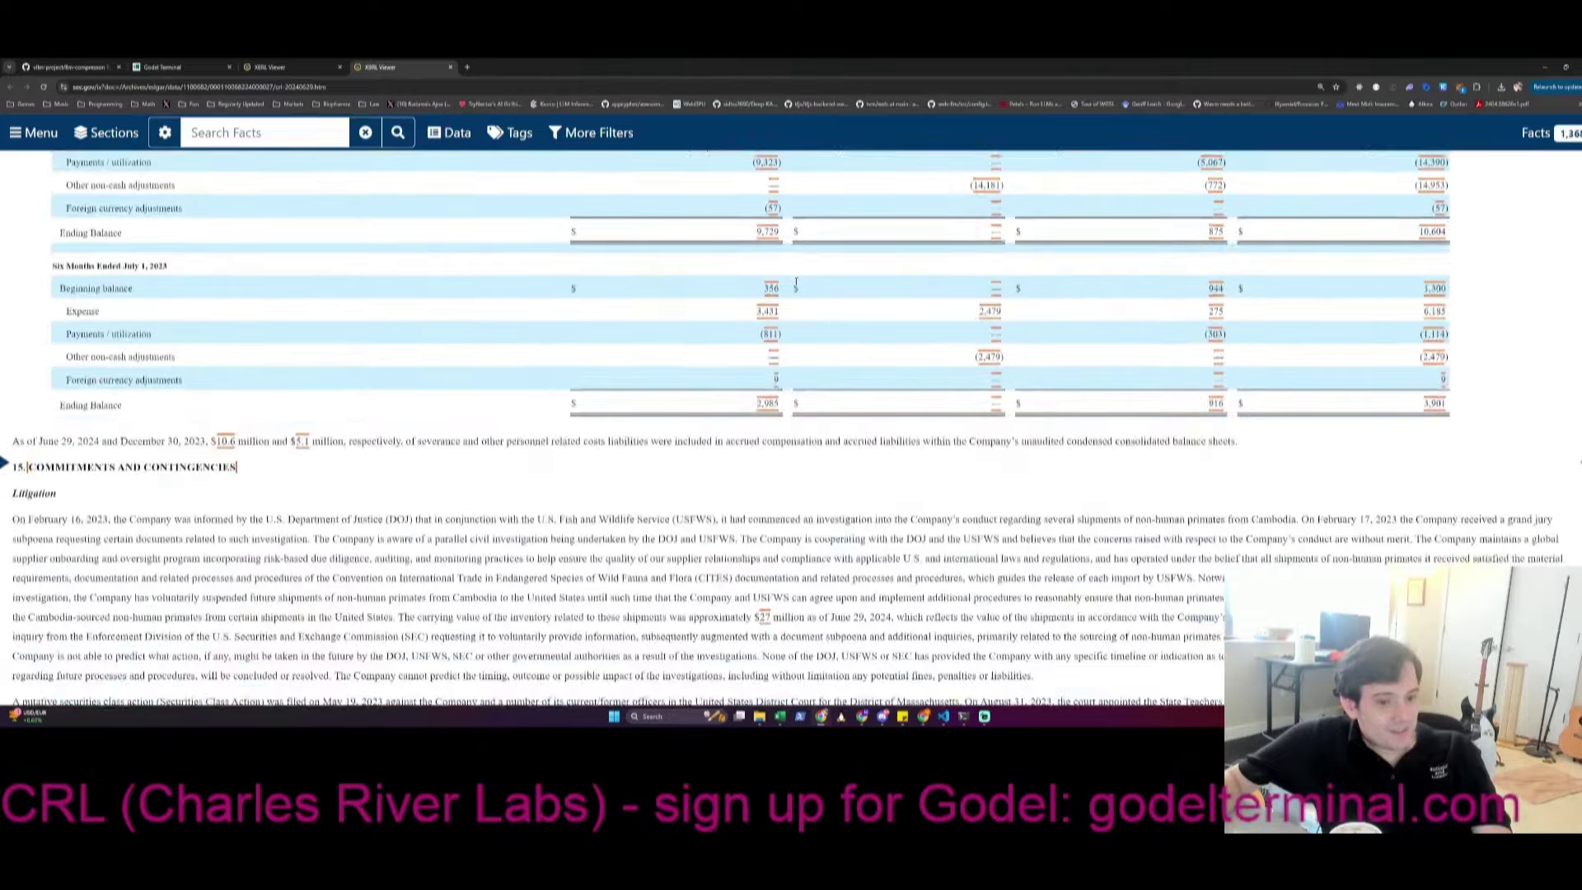
pyautogui.scroll(-4, 797, 285)
pyautogui.scroll(1, 799, 280)
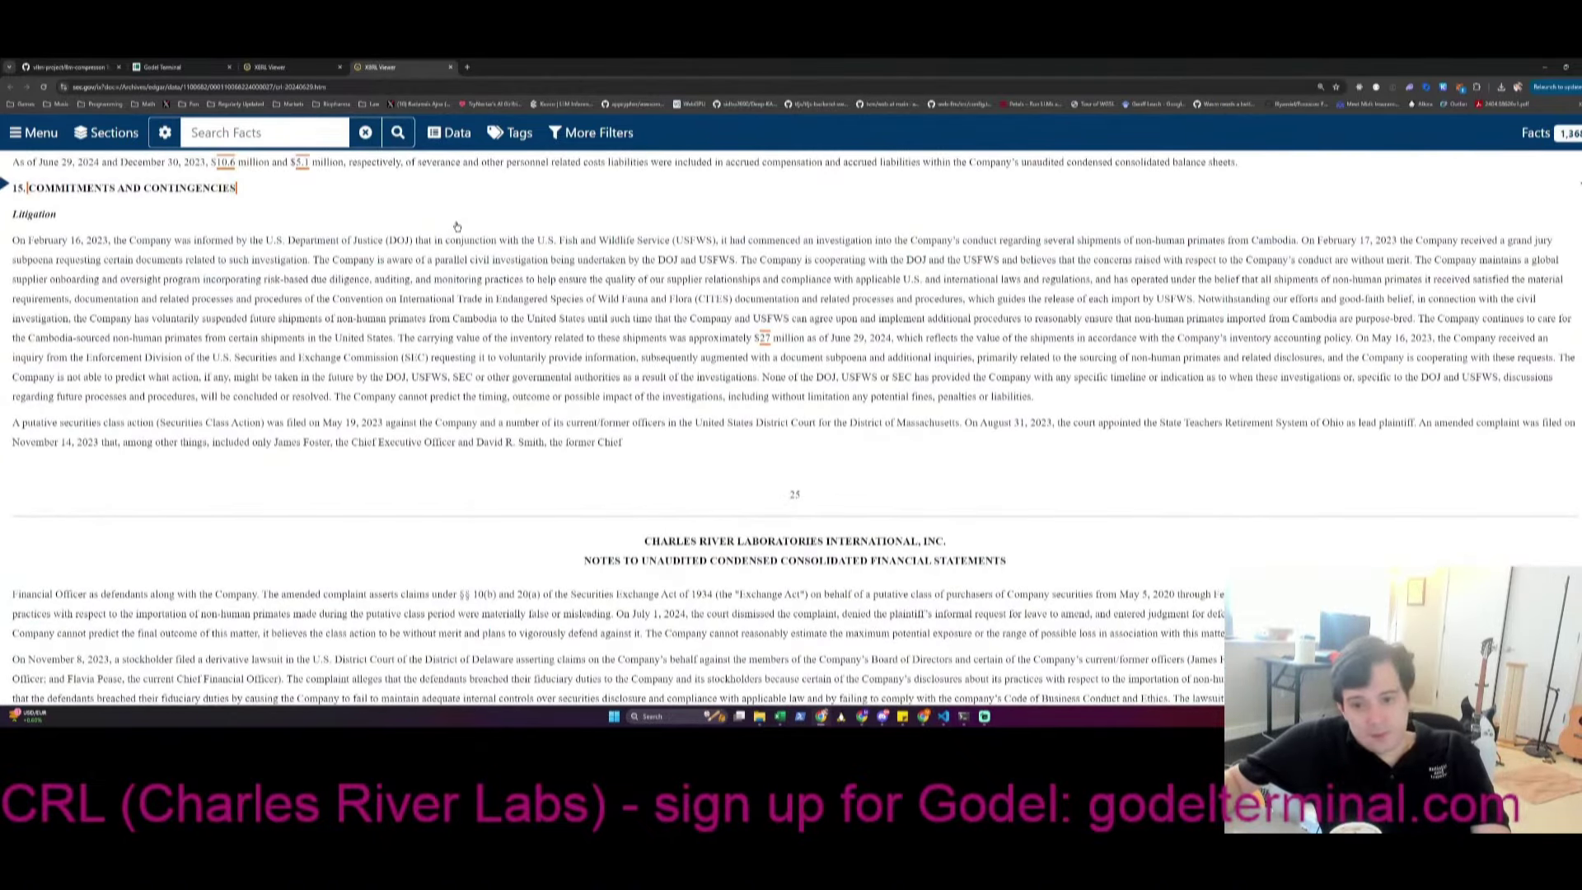
pyautogui.scroll(-18, 457, 225)
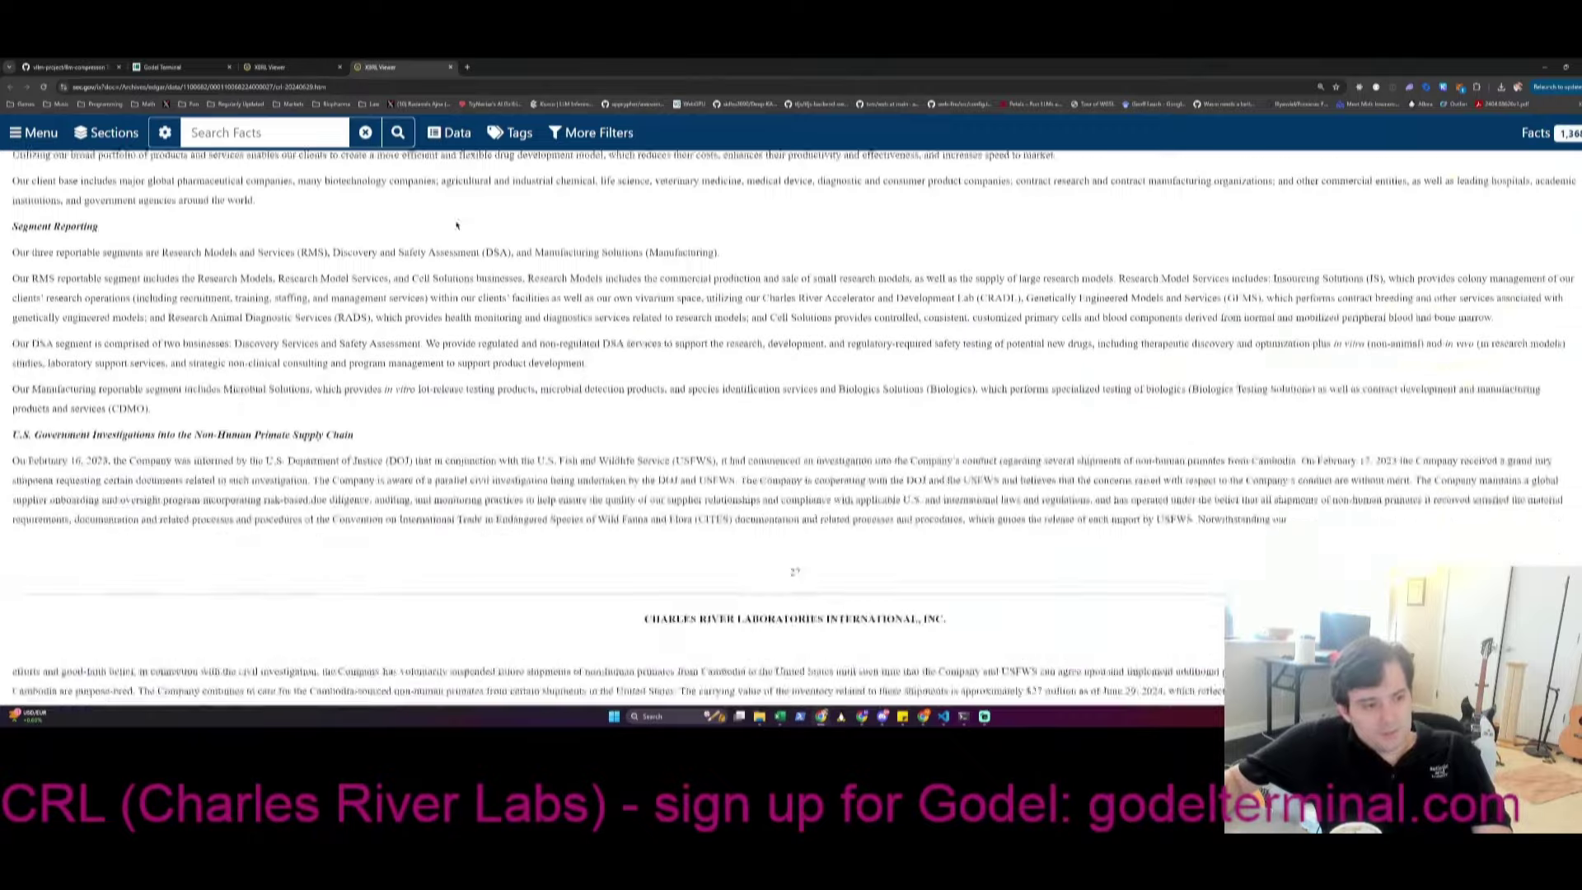
pyautogui.scroll(-12, 457, 225)
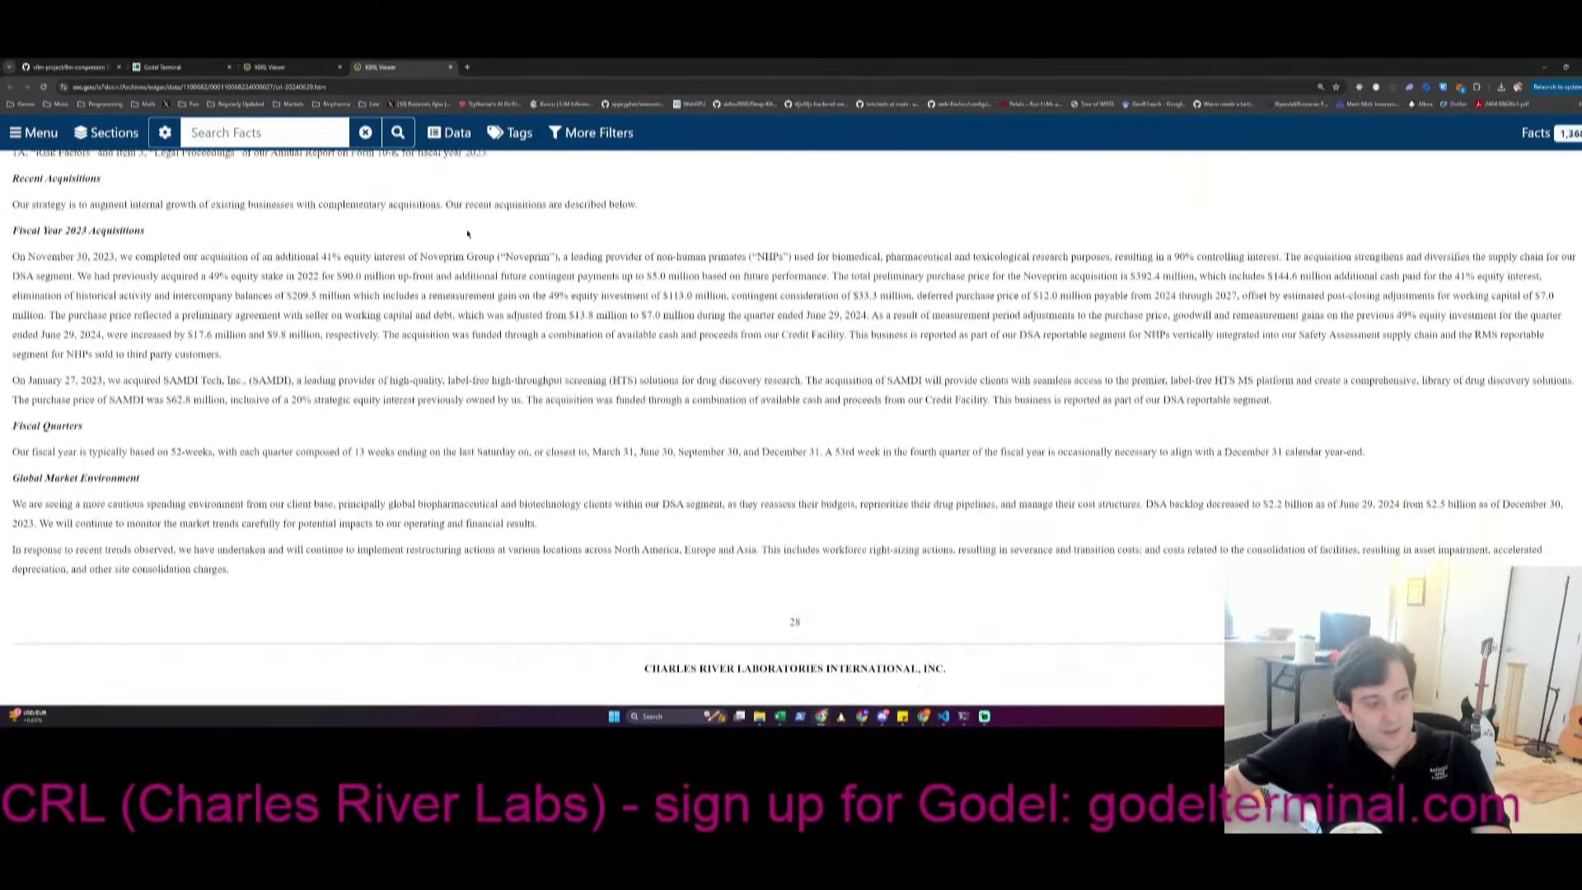
# Examine the three-month revenue and operating income comparison by segment, including the RMS and DSA discussions
pyautogui.scroll(-8, 466, 235)
pyautogui.scroll(-9, 462, 237)
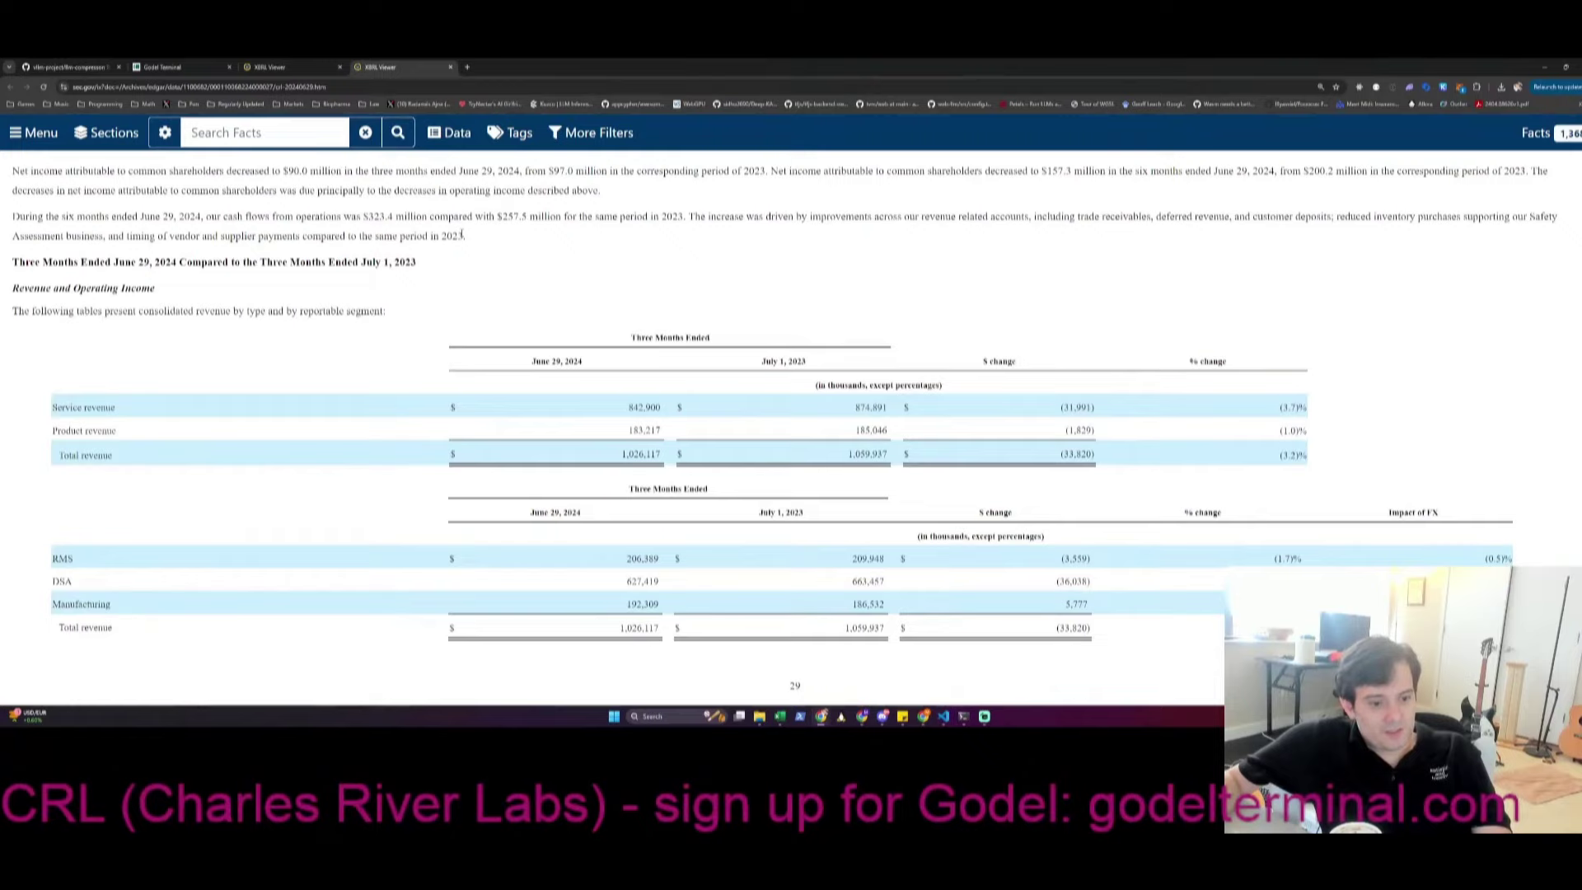
pyautogui.scroll(-6, 462, 235)
pyautogui.scroll(-2, 462, 237)
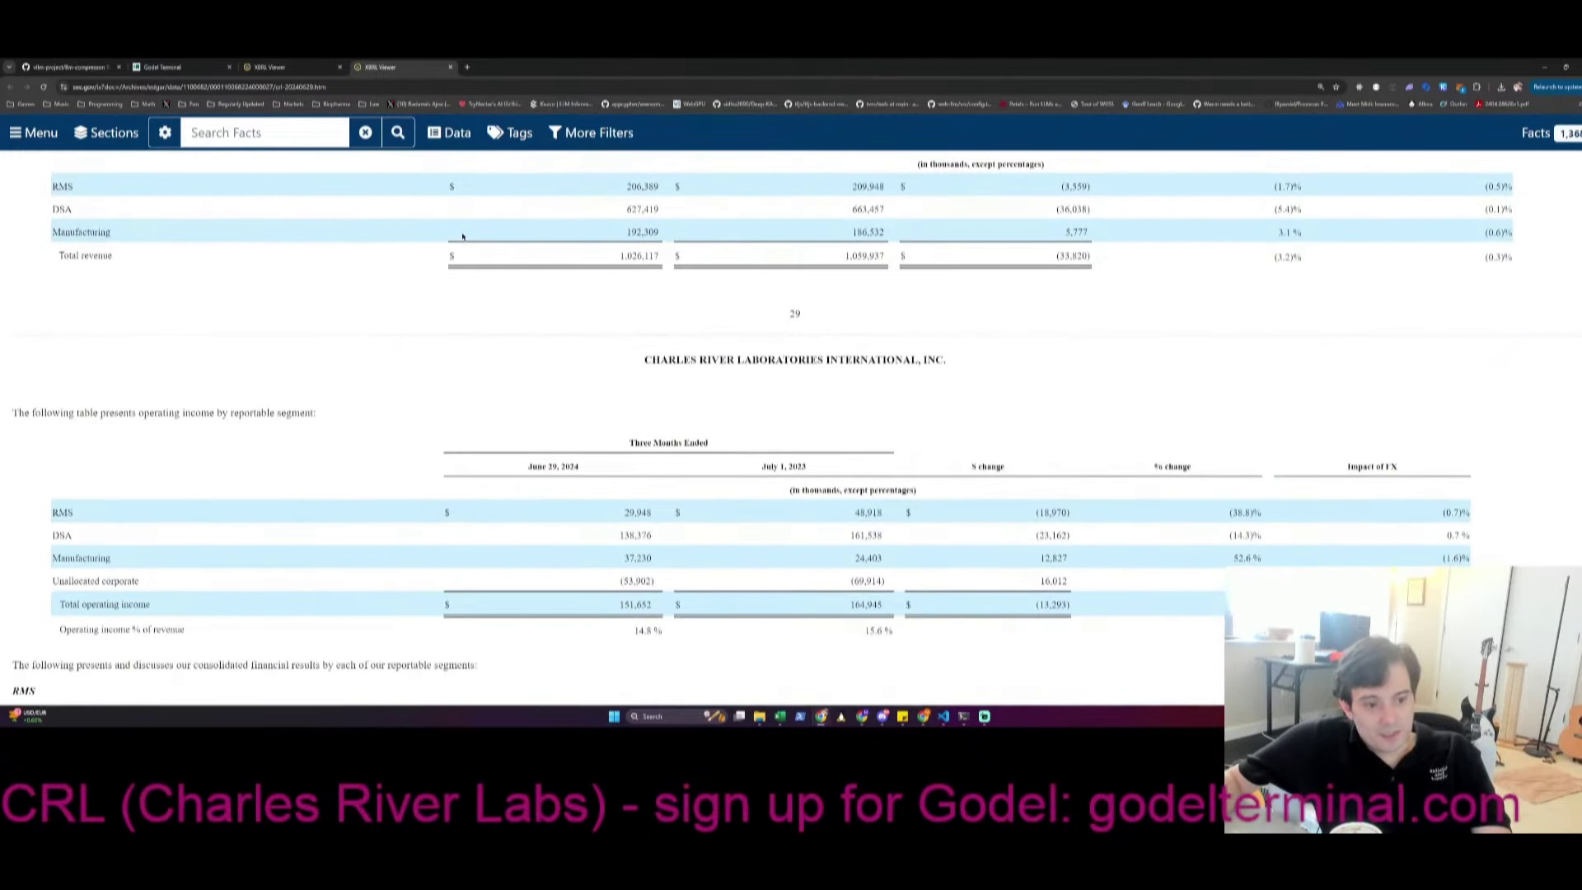
pyautogui.scroll(-8, 463, 236)
pyautogui.scroll(-9, 462, 236)
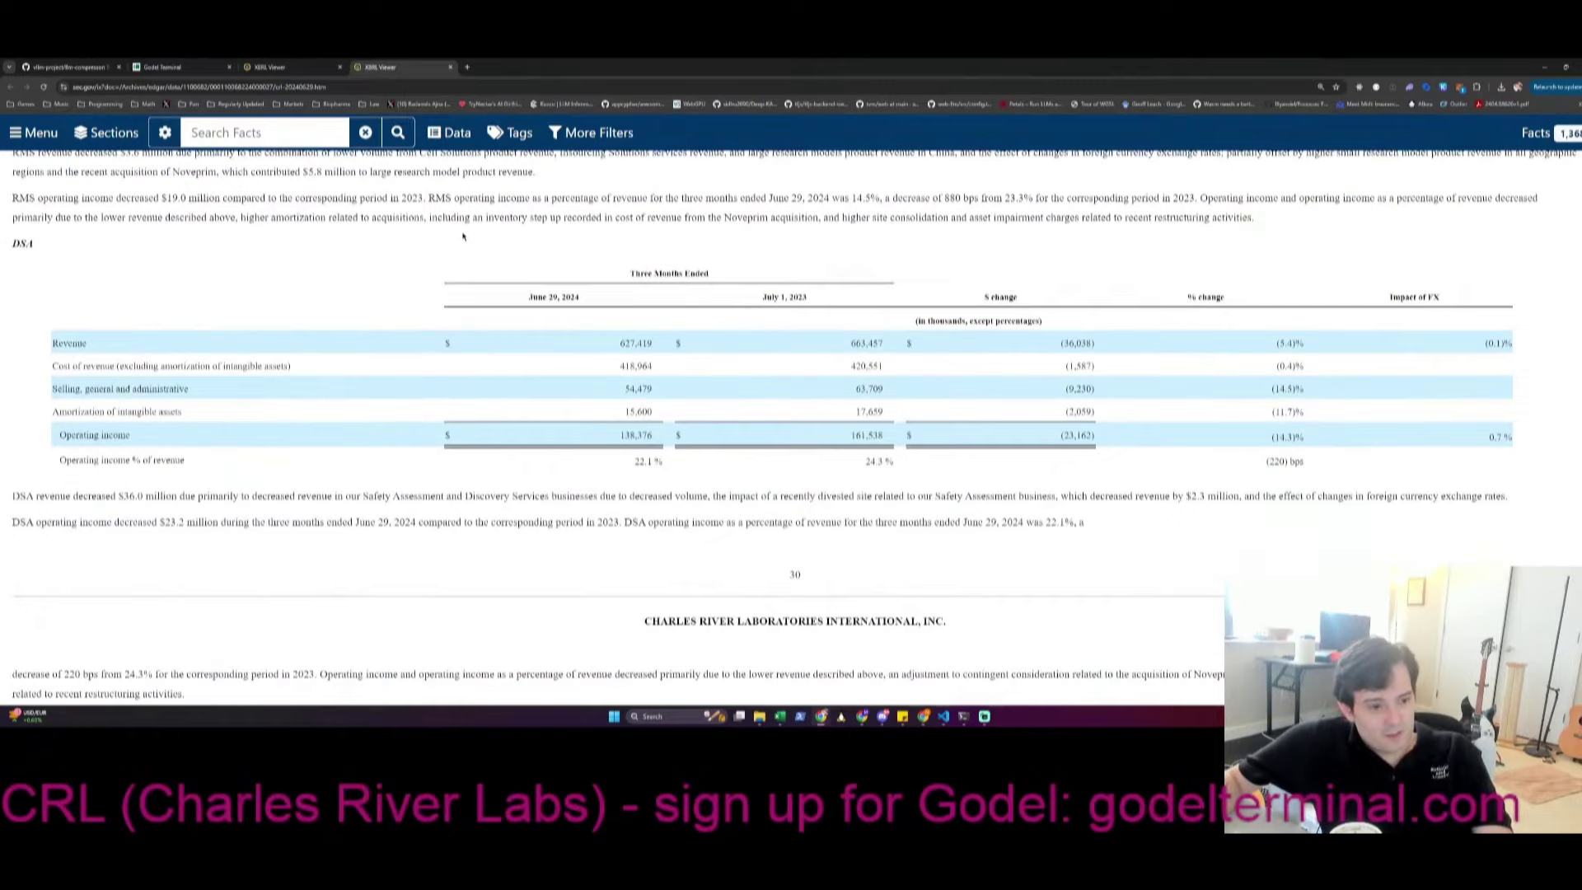
pyautogui.scroll(8, 462, 237)
pyautogui.scroll(-17, 464, 235)
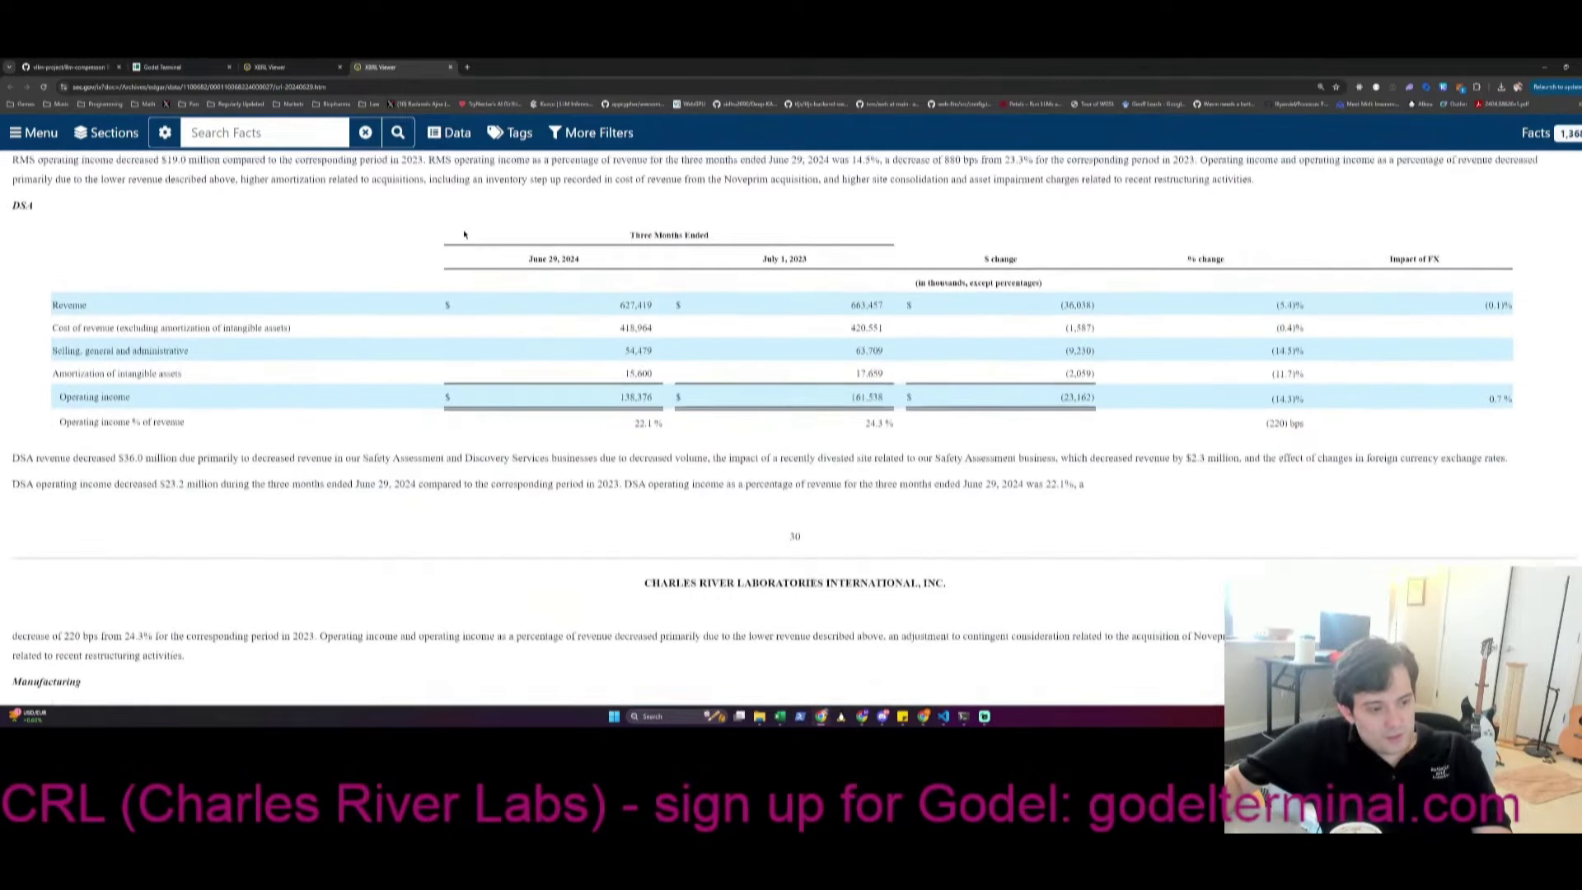
# Review the quarterly Manufacturing and unallocated corporate results and the six-month segment and other income comparisons
pyautogui.scroll(-20, 463, 235)
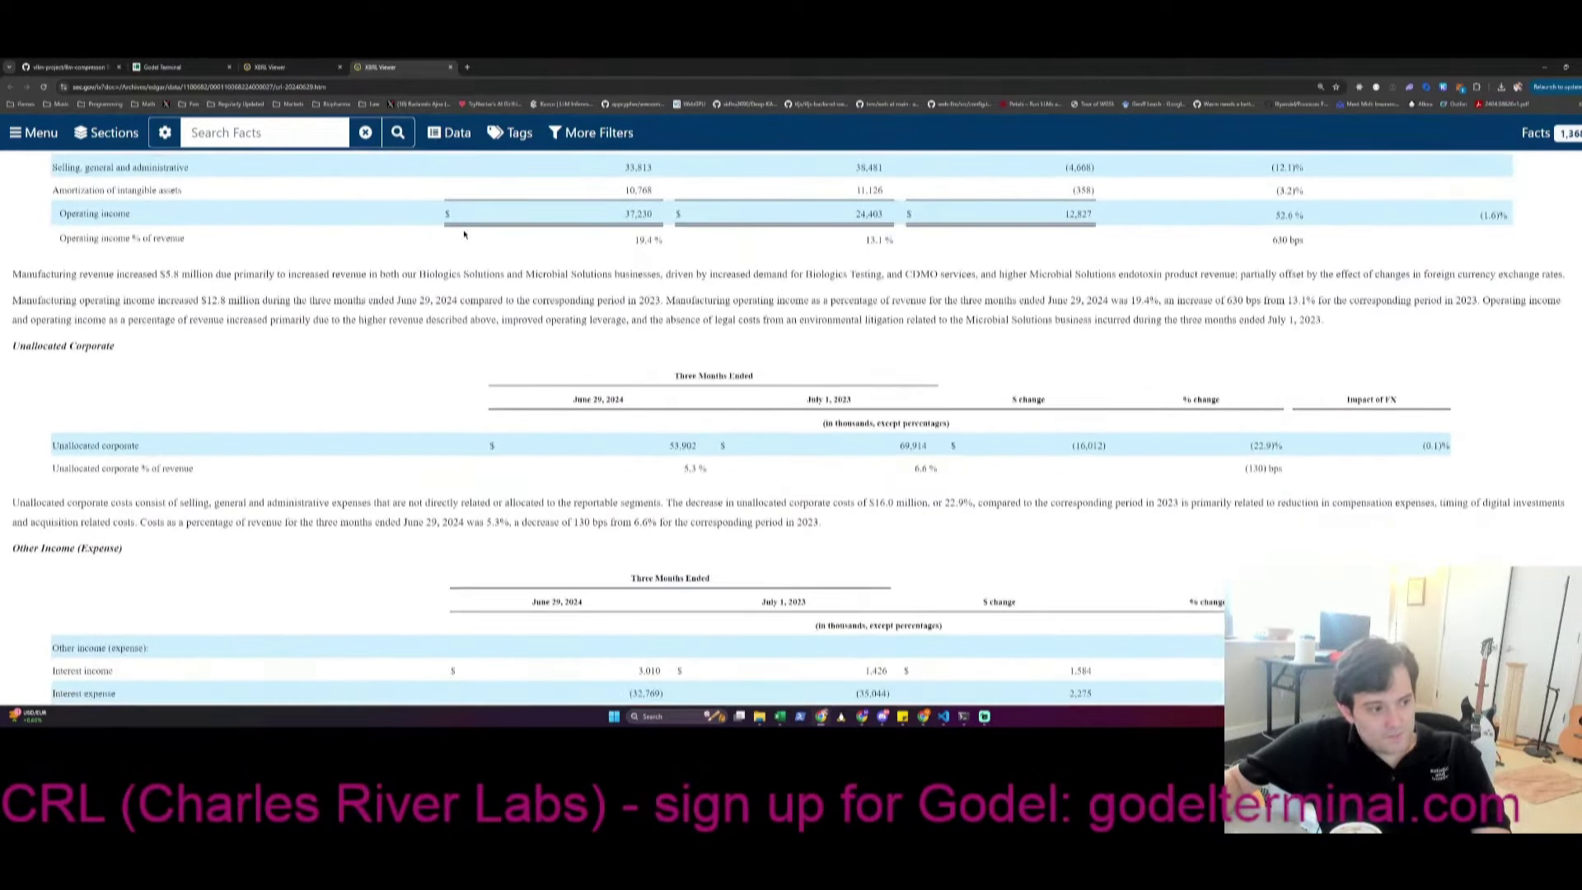
pyautogui.scroll(-20, 463, 235)
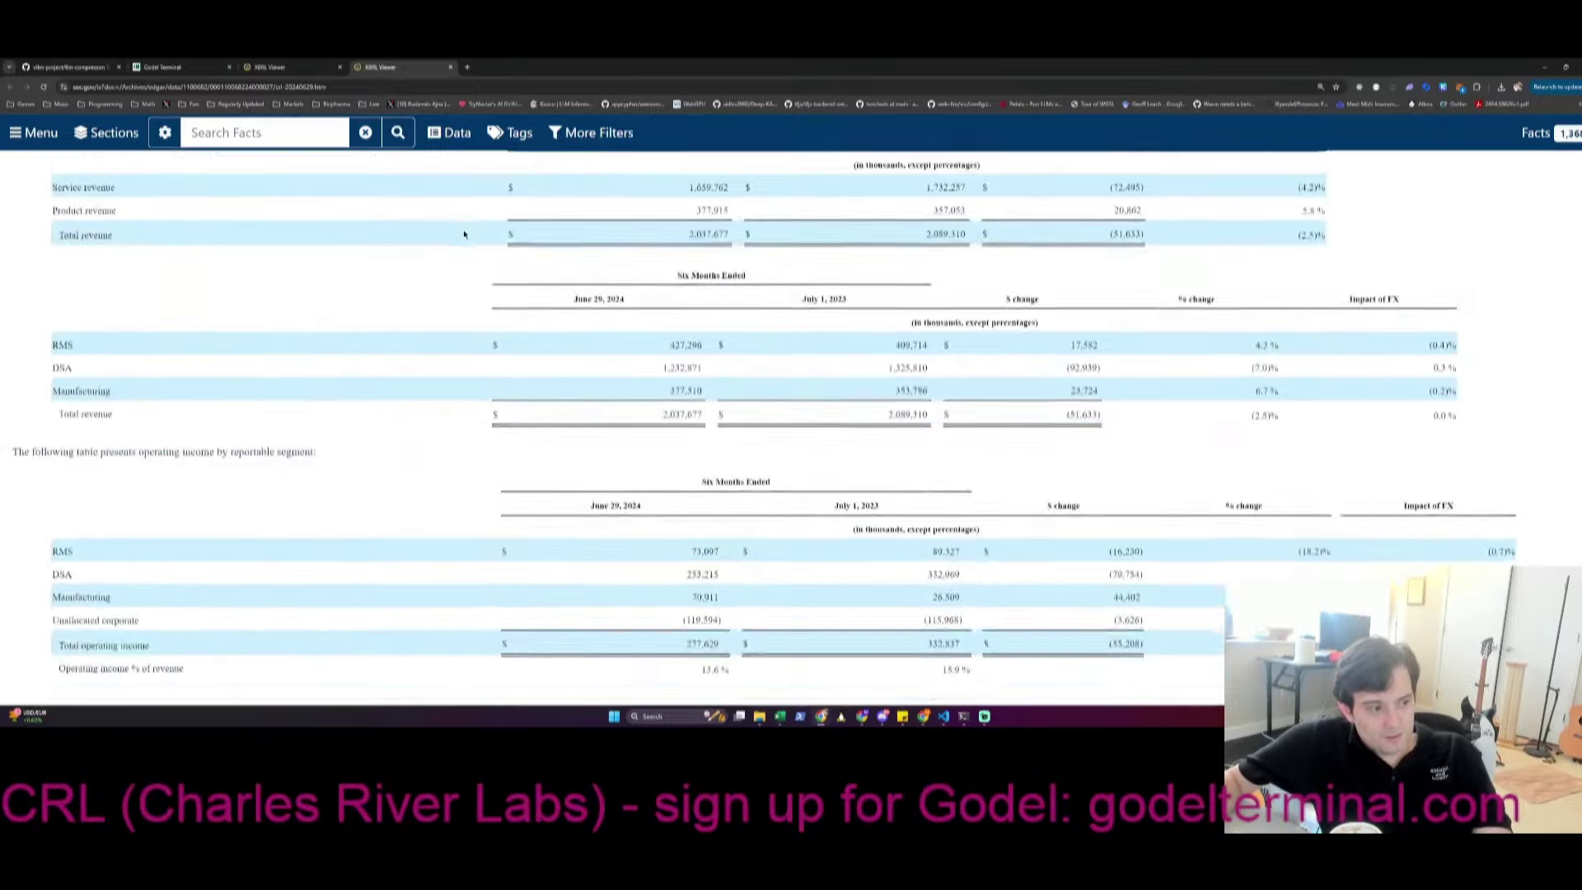
pyautogui.scroll(-20, 464, 235)
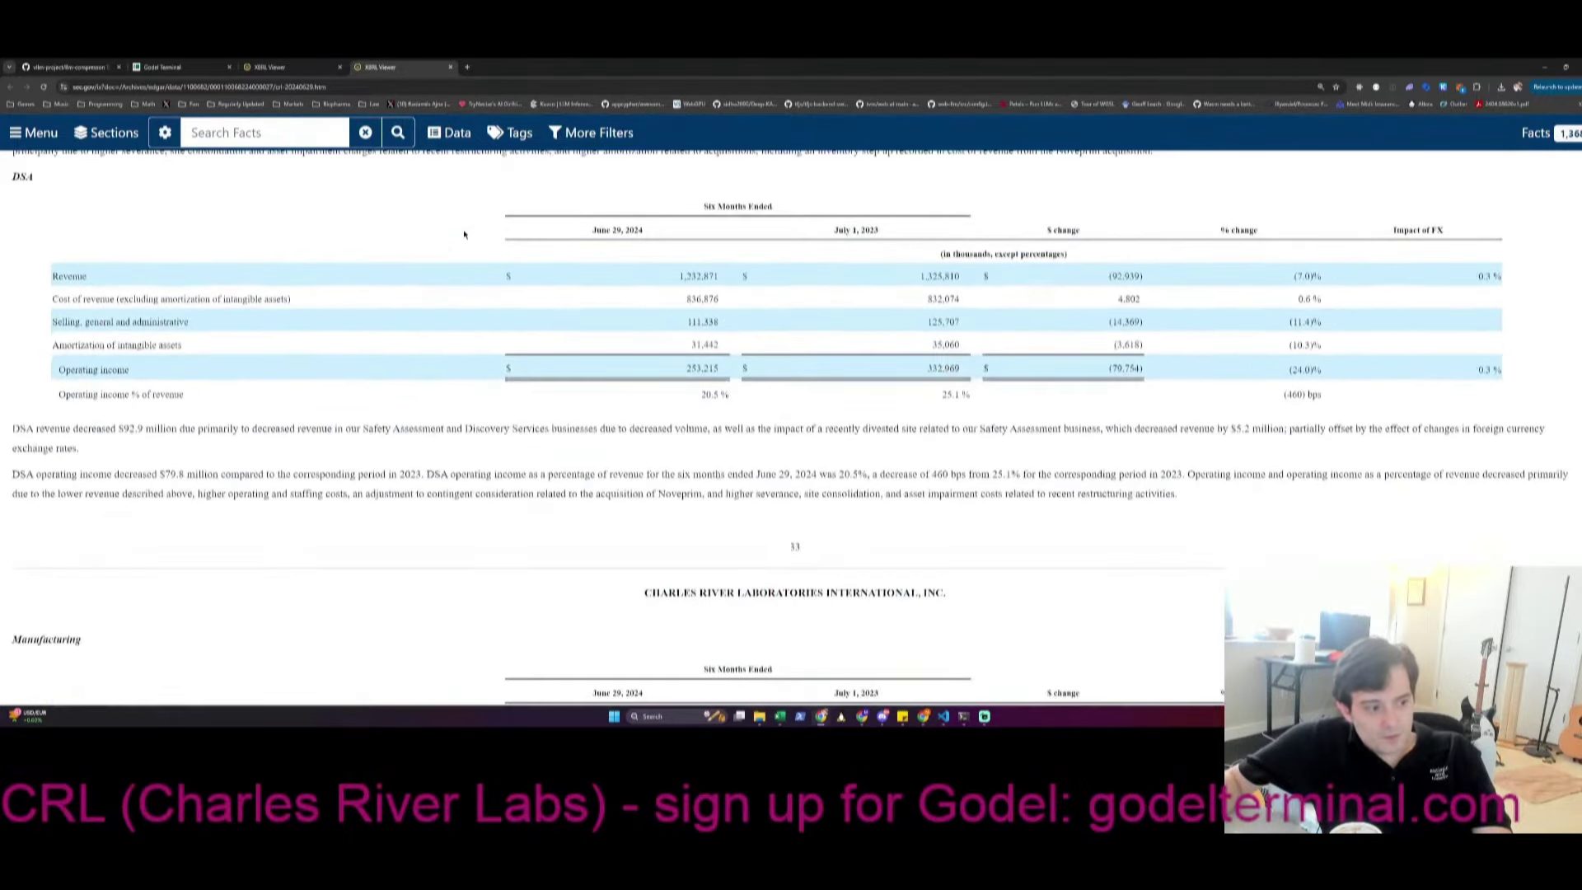
pyautogui.scroll(-20, 464, 235)
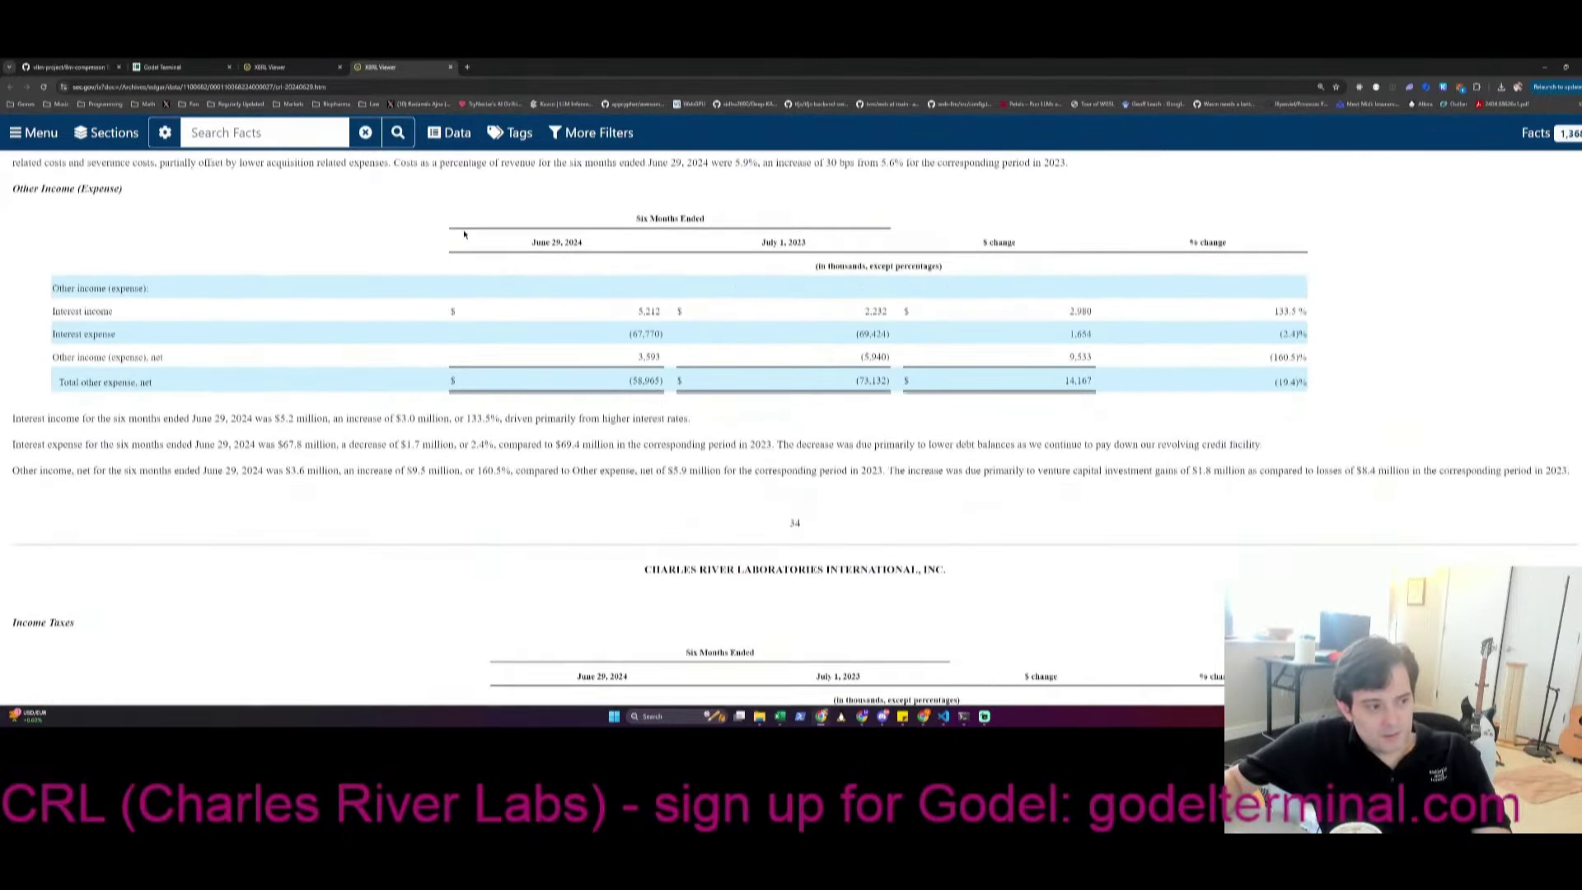
# Skim the liquidity, cash flow, market risk and legal proceedings sections through to the filing's share repurchase table
pyautogui.scroll(-20, 464, 235)
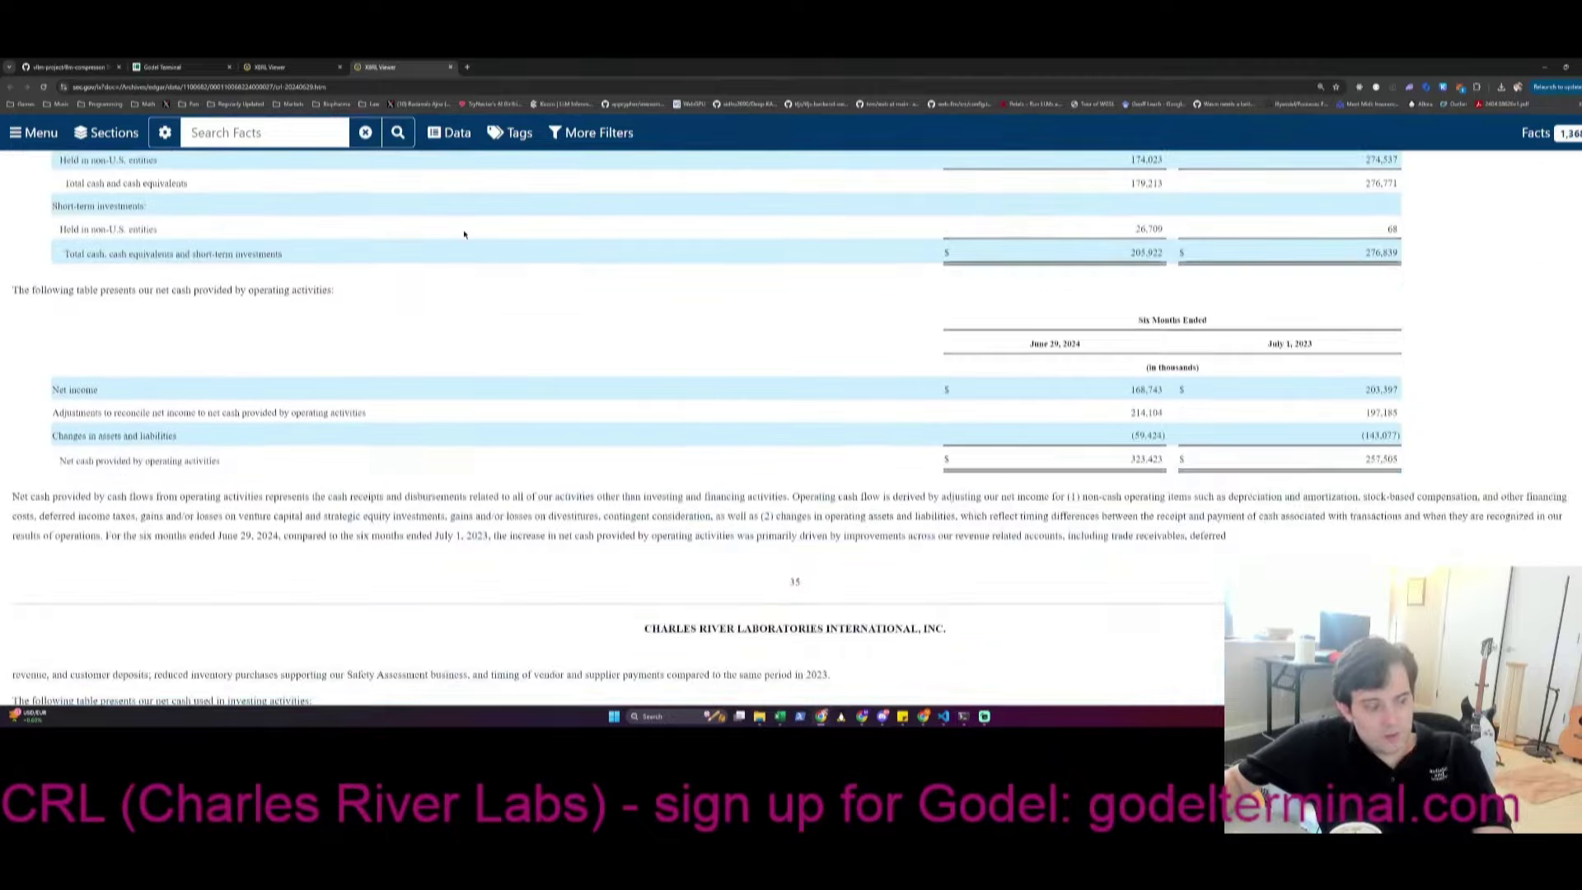
pyautogui.scroll(-20, 464, 235)
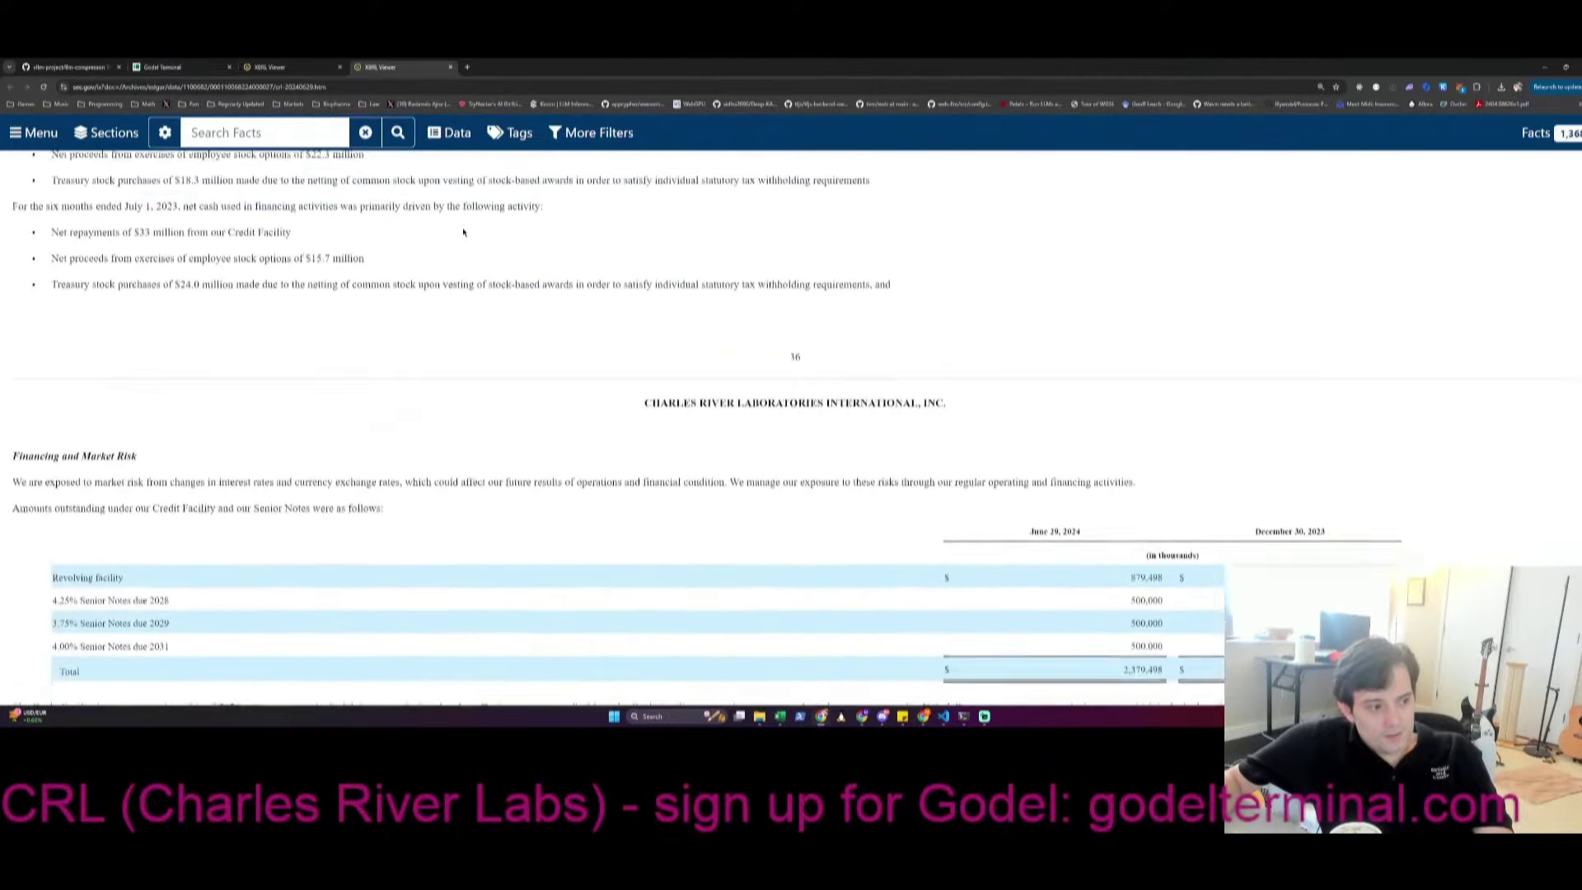
pyautogui.scroll(-20, 464, 235)
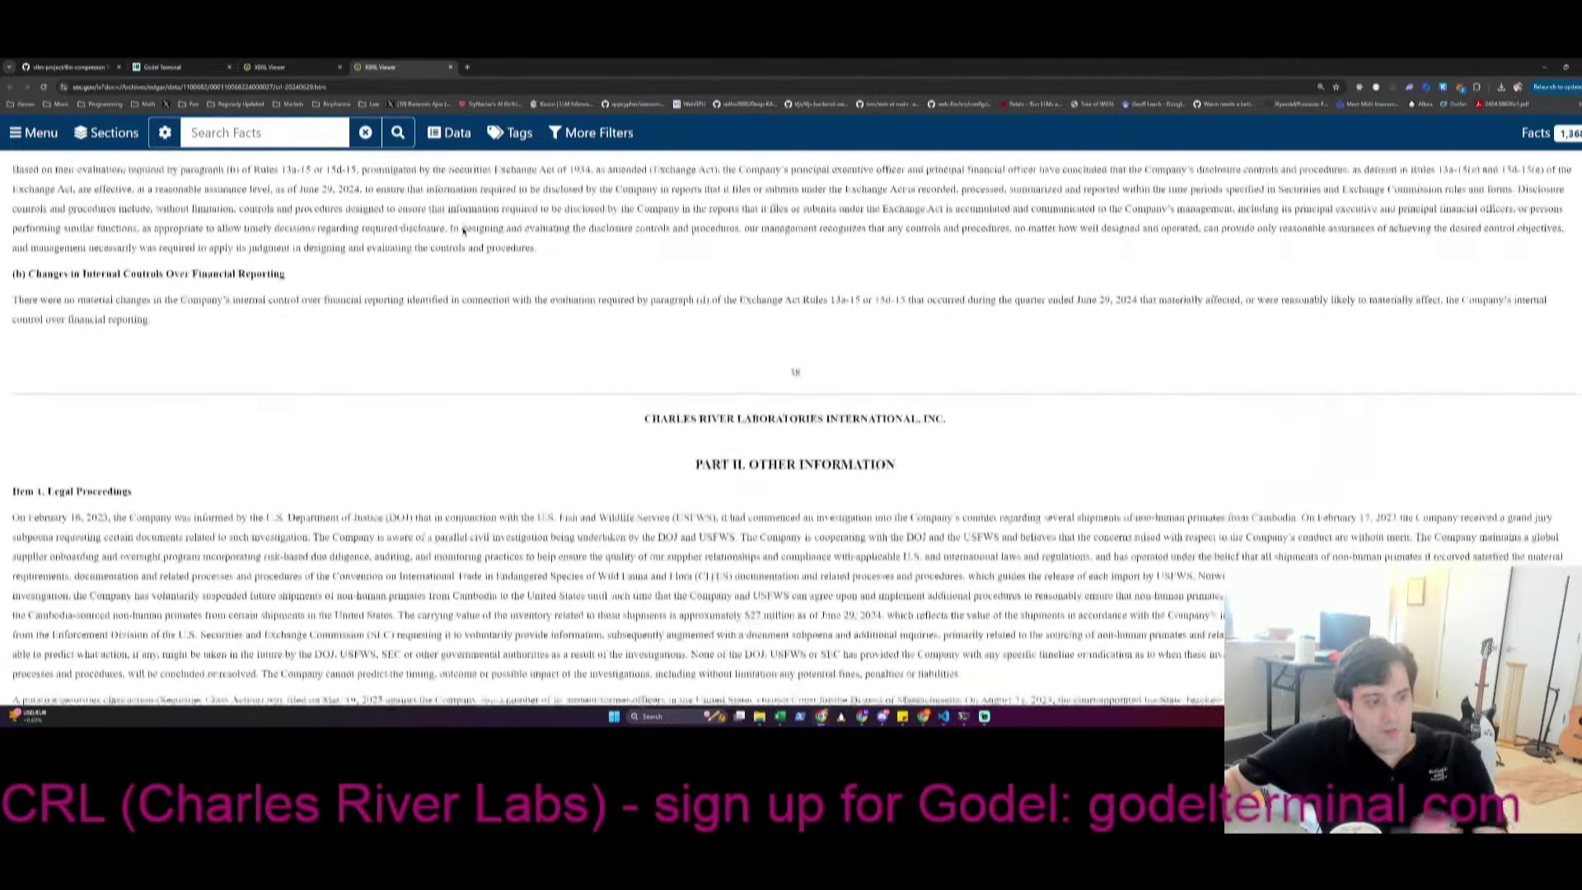
pyautogui.scroll(-15, 487, 238)
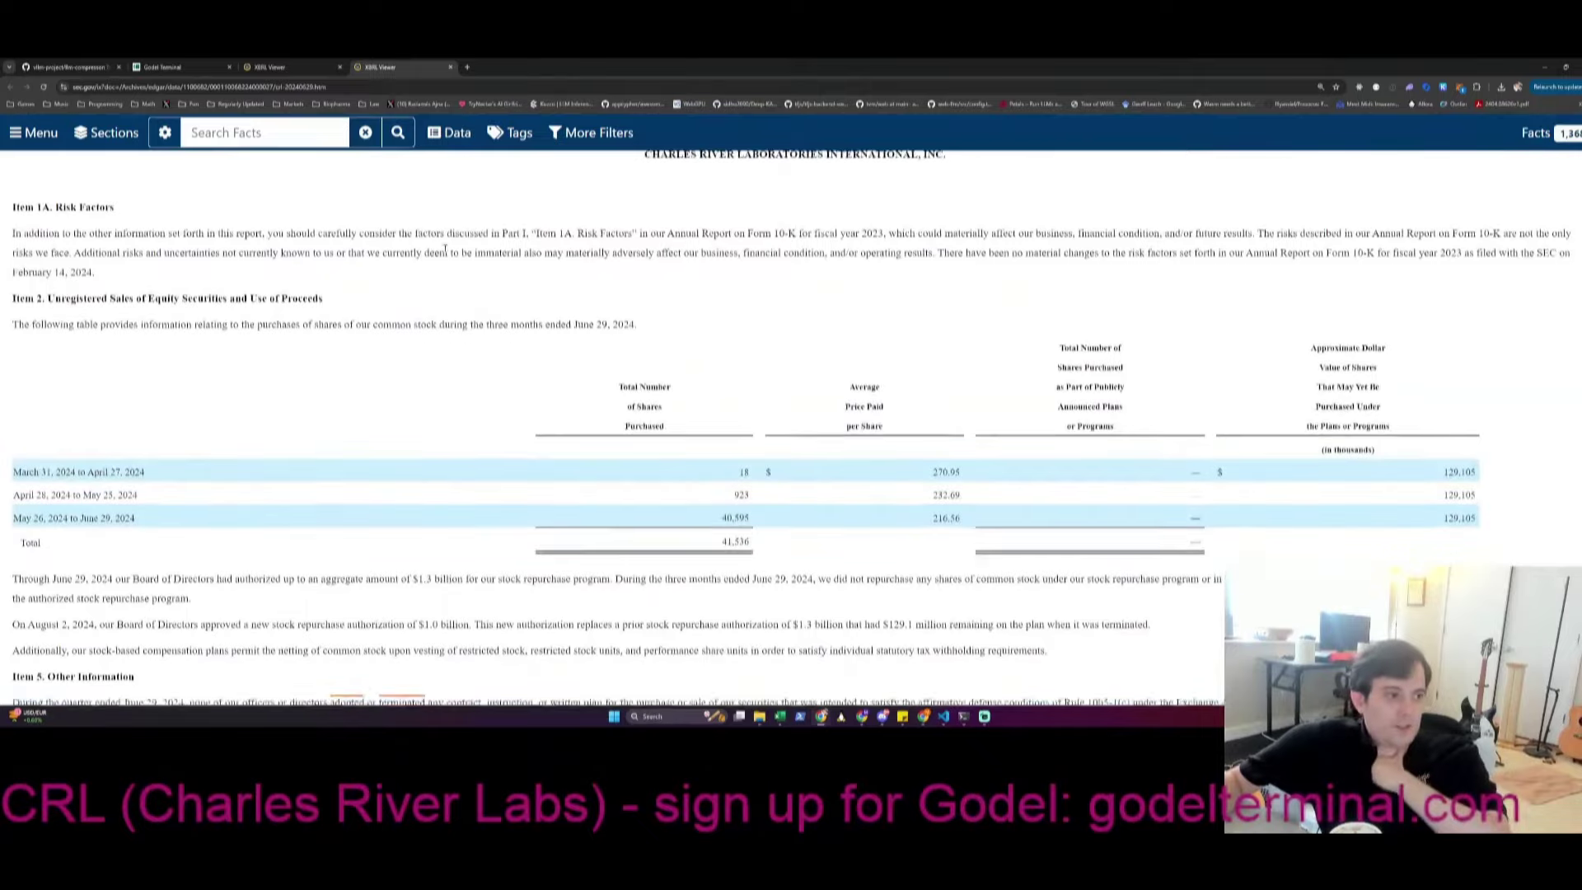
# Close the June 29, 2024 filing and bring up the income statement in the March 30, 2024 filing
pyautogui.click(450, 68)
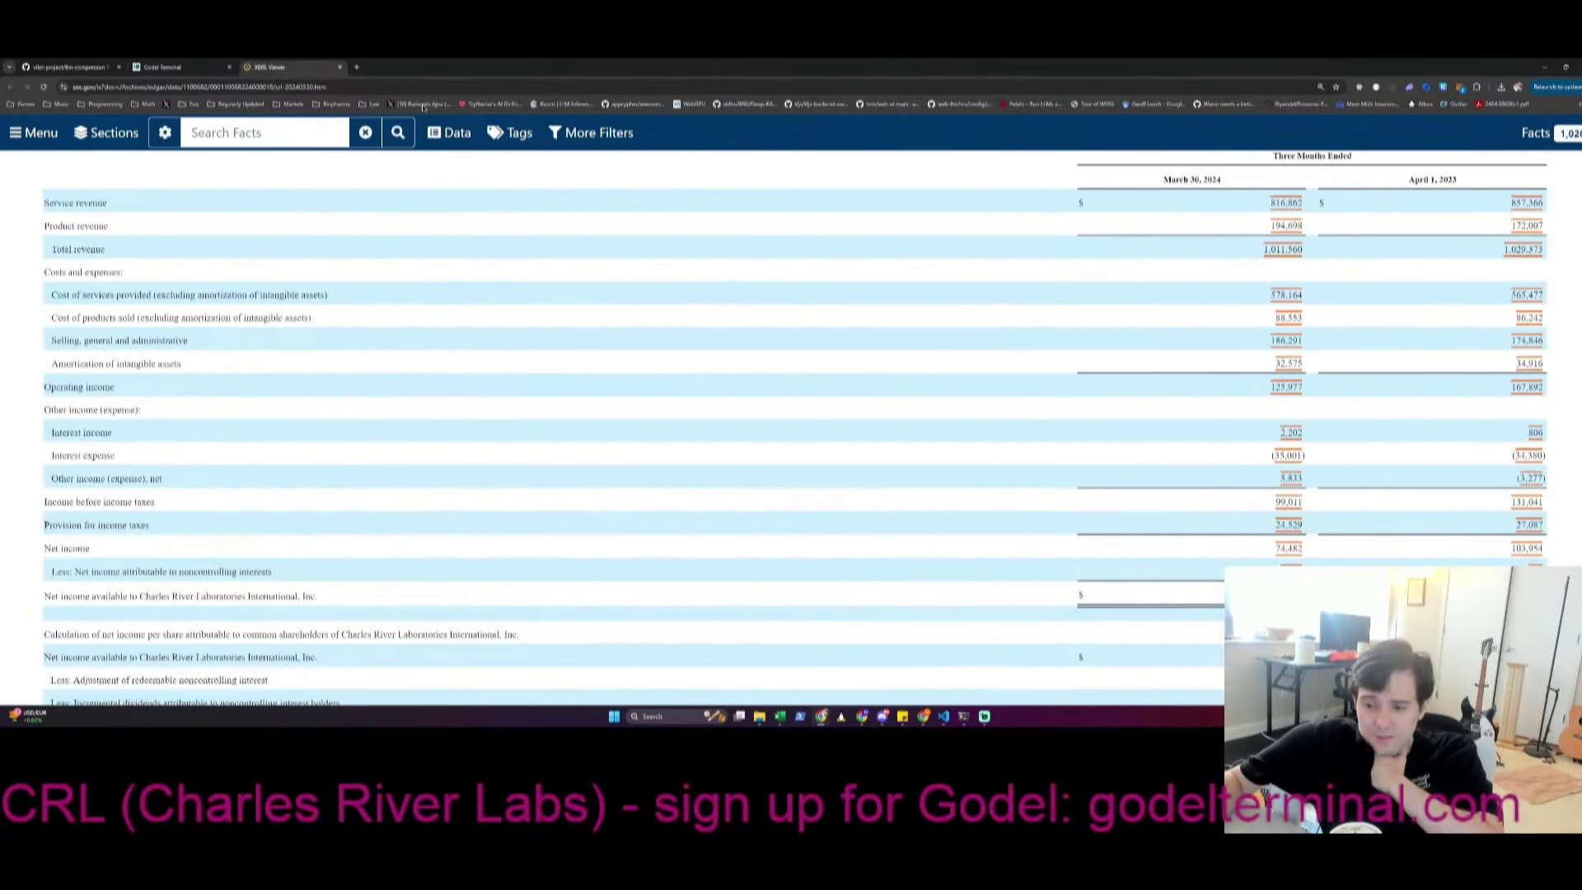
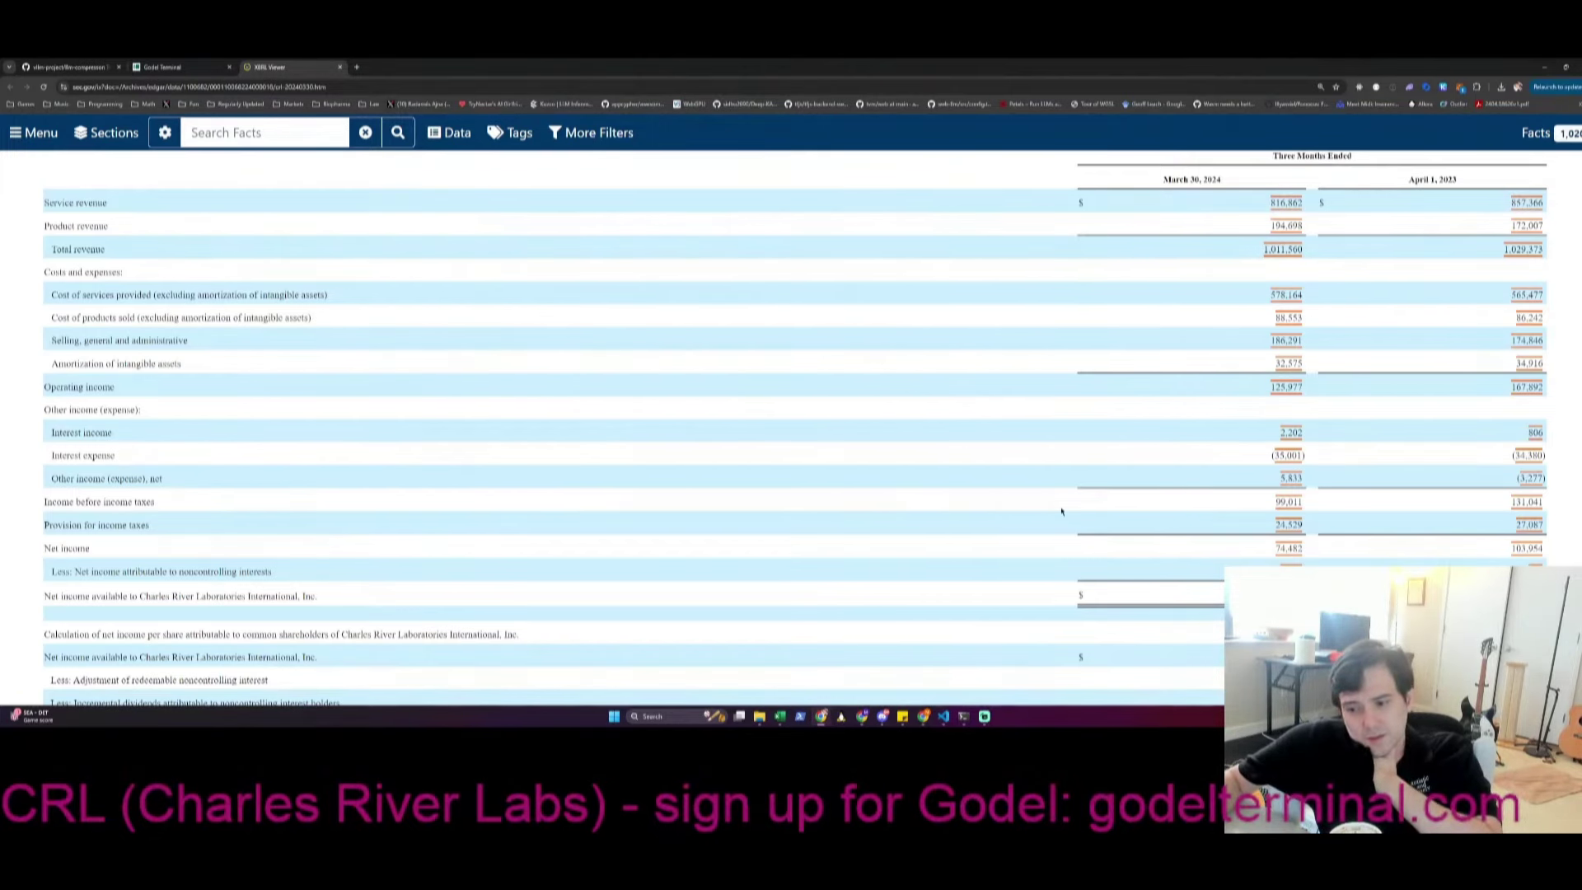
pyautogui.scroll(2, 1065, 492)
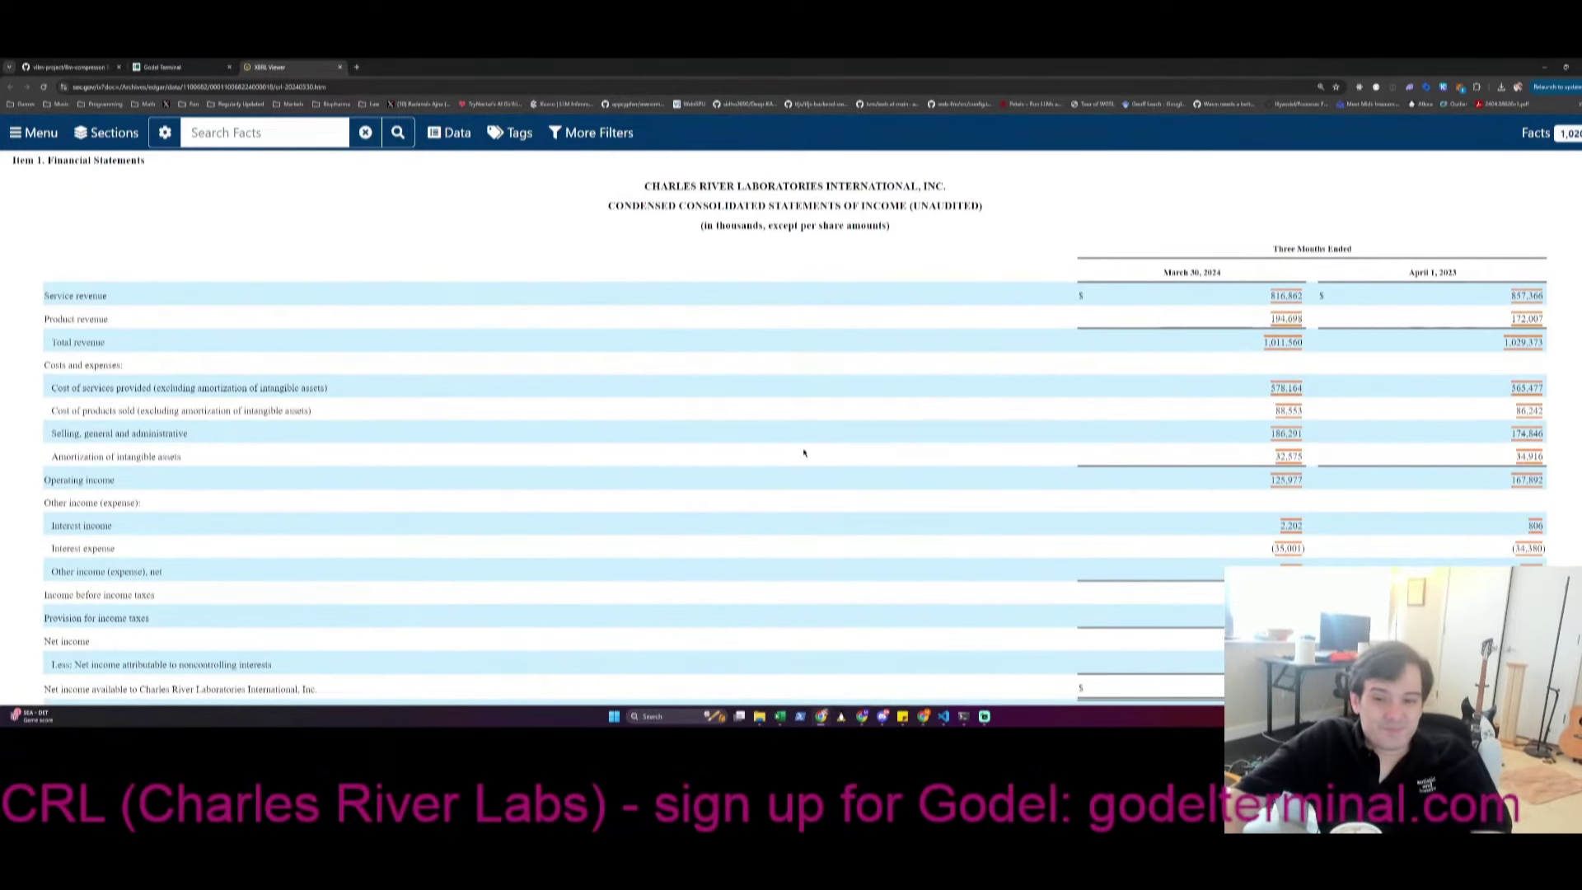
# Switch to the Excel model and enter the filing's Q124 service revenue as 816.862
pyautogui.hotkey('alt', 'Tab')
pyautogui.hotkey('alt', 'Tab')
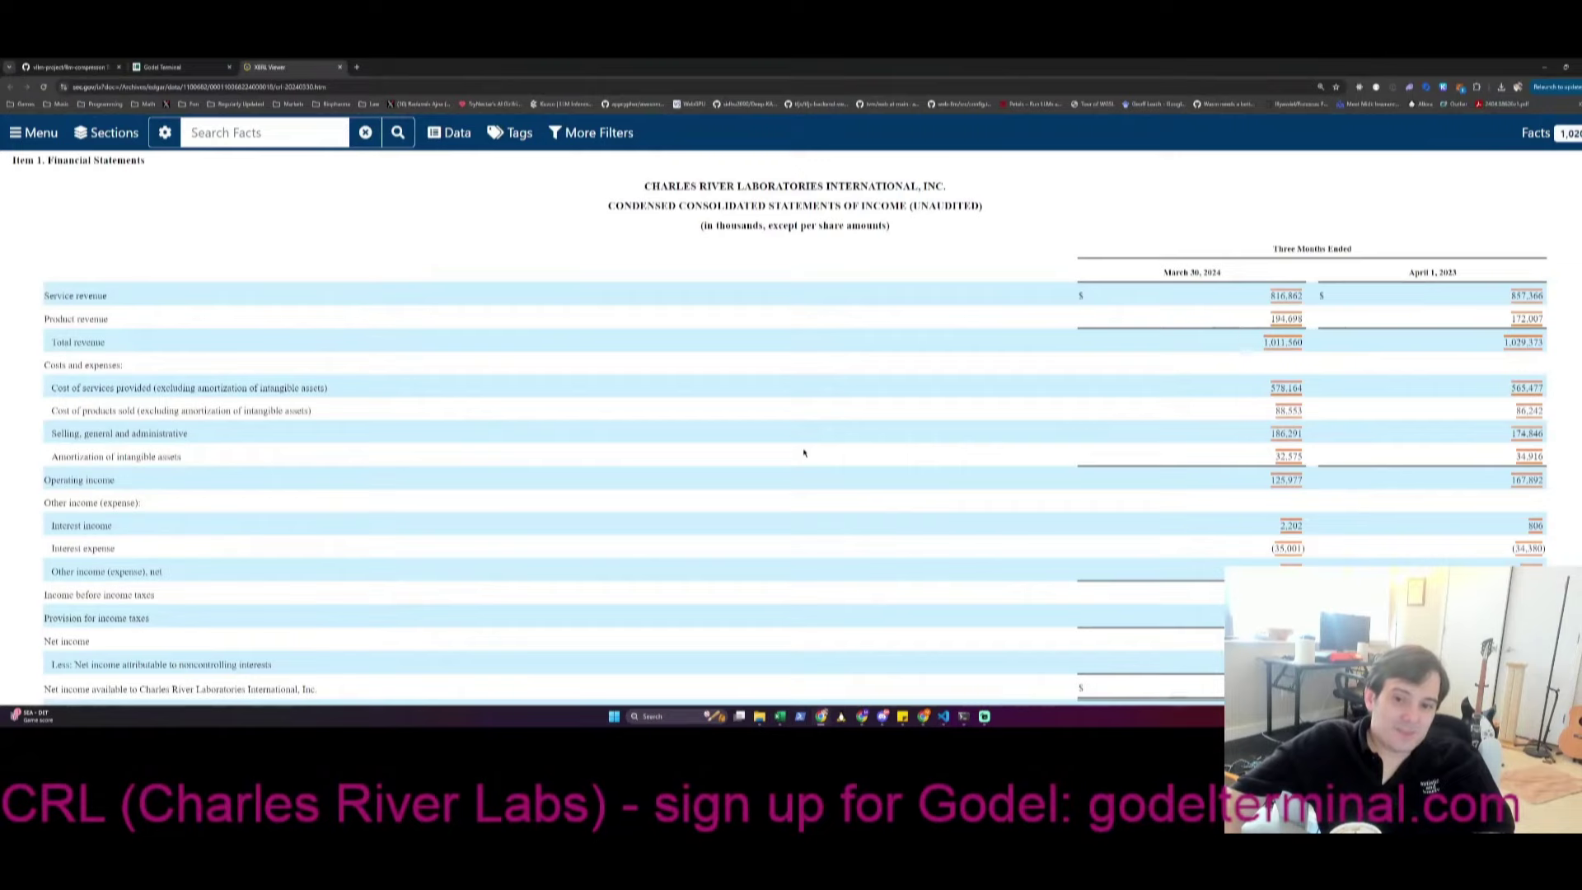
pyautogui.hotkey('alt', 'Tab')
pyautogui.press('Right')
pyautogui.press('Right')
pyautogui.press('Right')
pyautogui.press('Right')
pyautogui.press('Right')
pyautogui.press('Right')
pyautogui.press('Up')
pyautogui.press('Up')
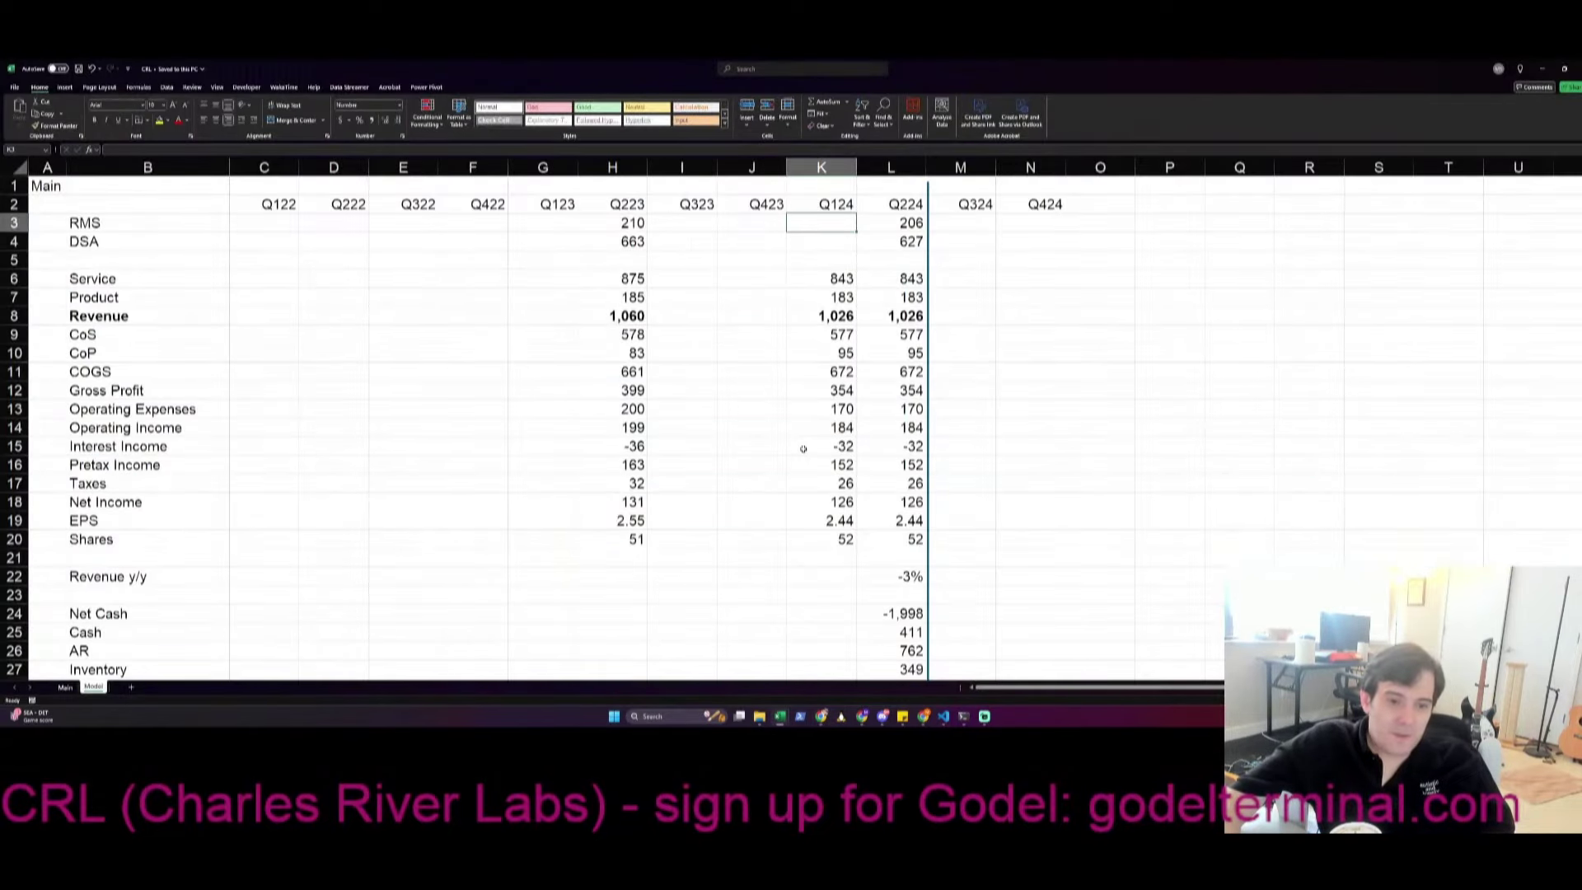
pyautogui.hotkey('alt', 'Tab')
pyautogui.hotkey('alt', 'Tab')
pyautogui.press('Down')
pyautogui.press('Down')
pyautogui.press('Down')
pyautogui.hotkey('alt', 'Tab')
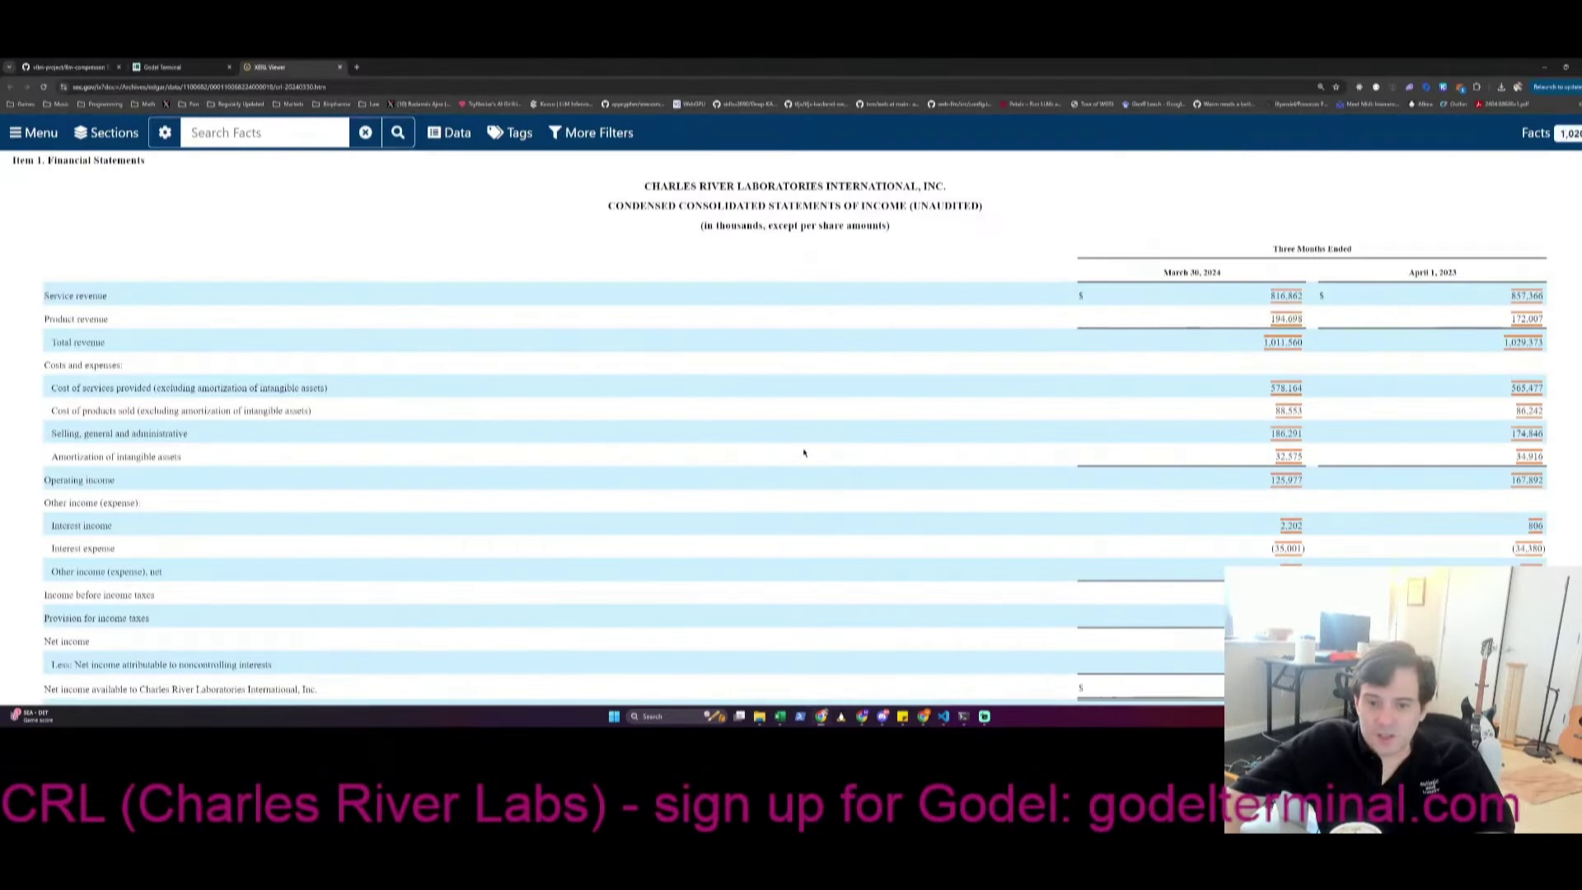
pyautogui.hotkey('alt', 'Tab')
pyautogui.write('816.862')
pyautogui.press('Return')
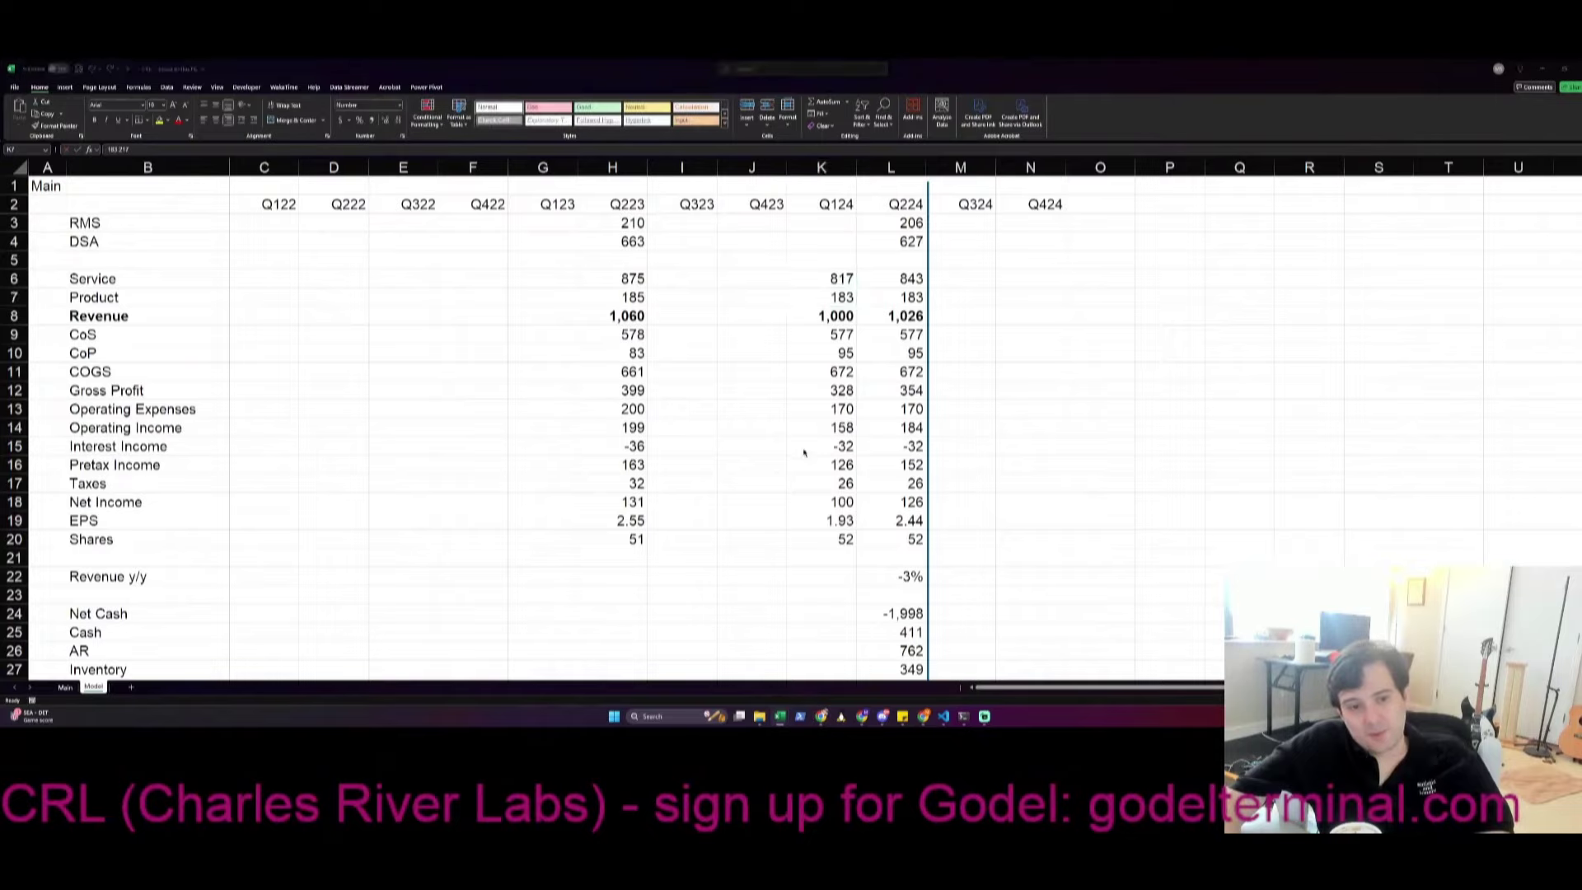
# Enter the Q124 product revenue from the filing as 194.698
pyautogui.hotkey('alt', 'Tab')
pyautogui.hotkey('alt', 'Tab')
pyautogui.write('194')
pyautogui.hotkey('alt', 'Tab')
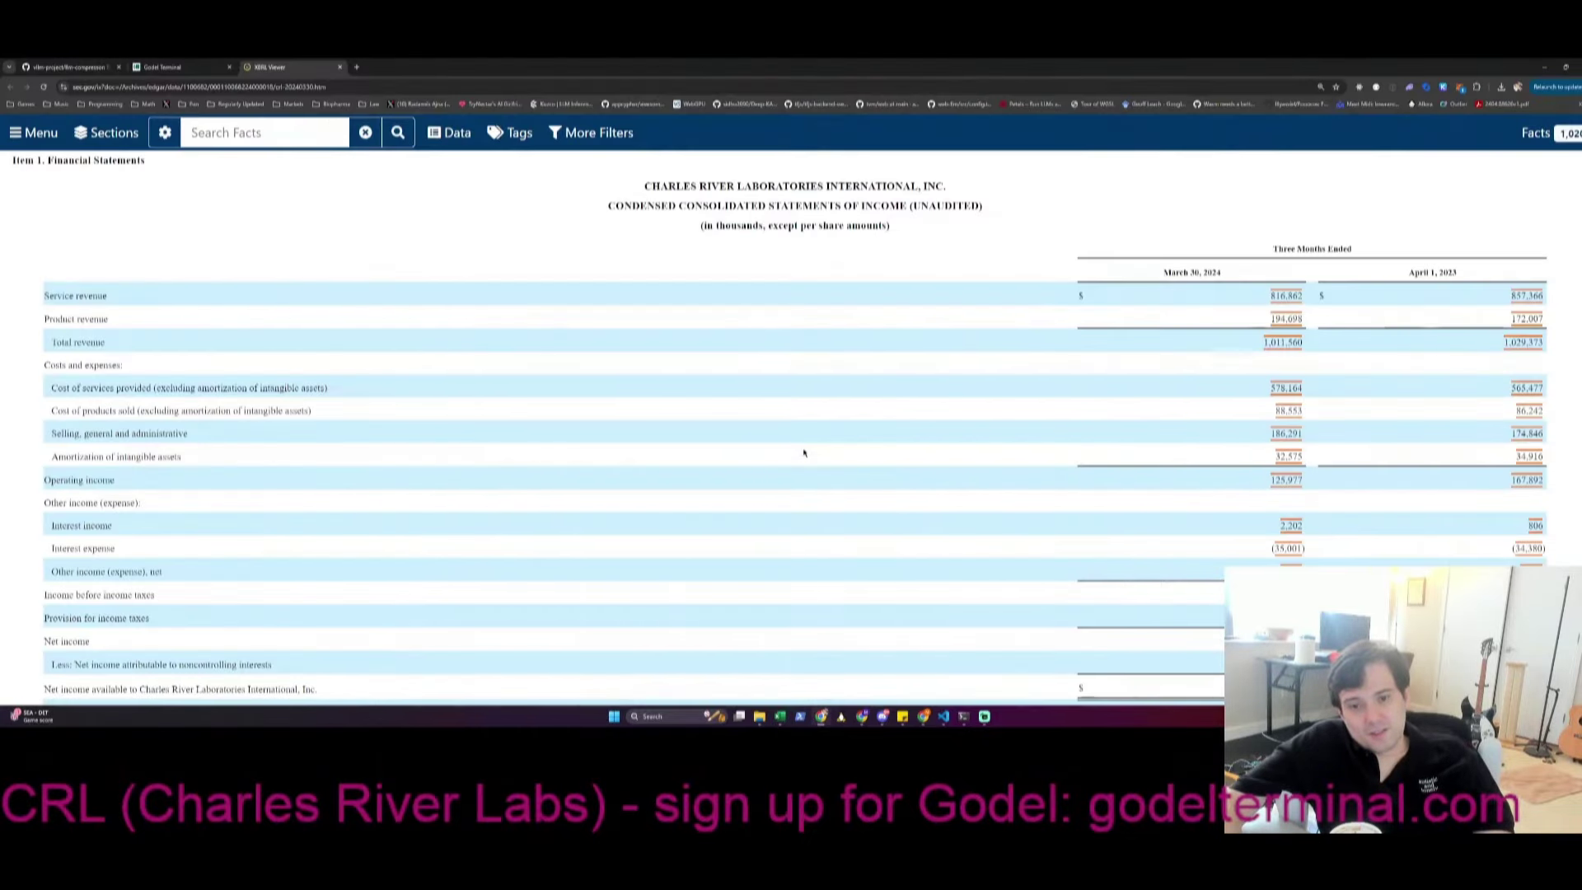
pyautogui.hotkey('alt', 'Tab')
pyautogui.write('.698')
pyautogui.press('Return')
# Enter the Q124 cost of services as 578.16 and cost of products as 88.553 from the filing
pyautogui.hotkey('alt', 'Tab')
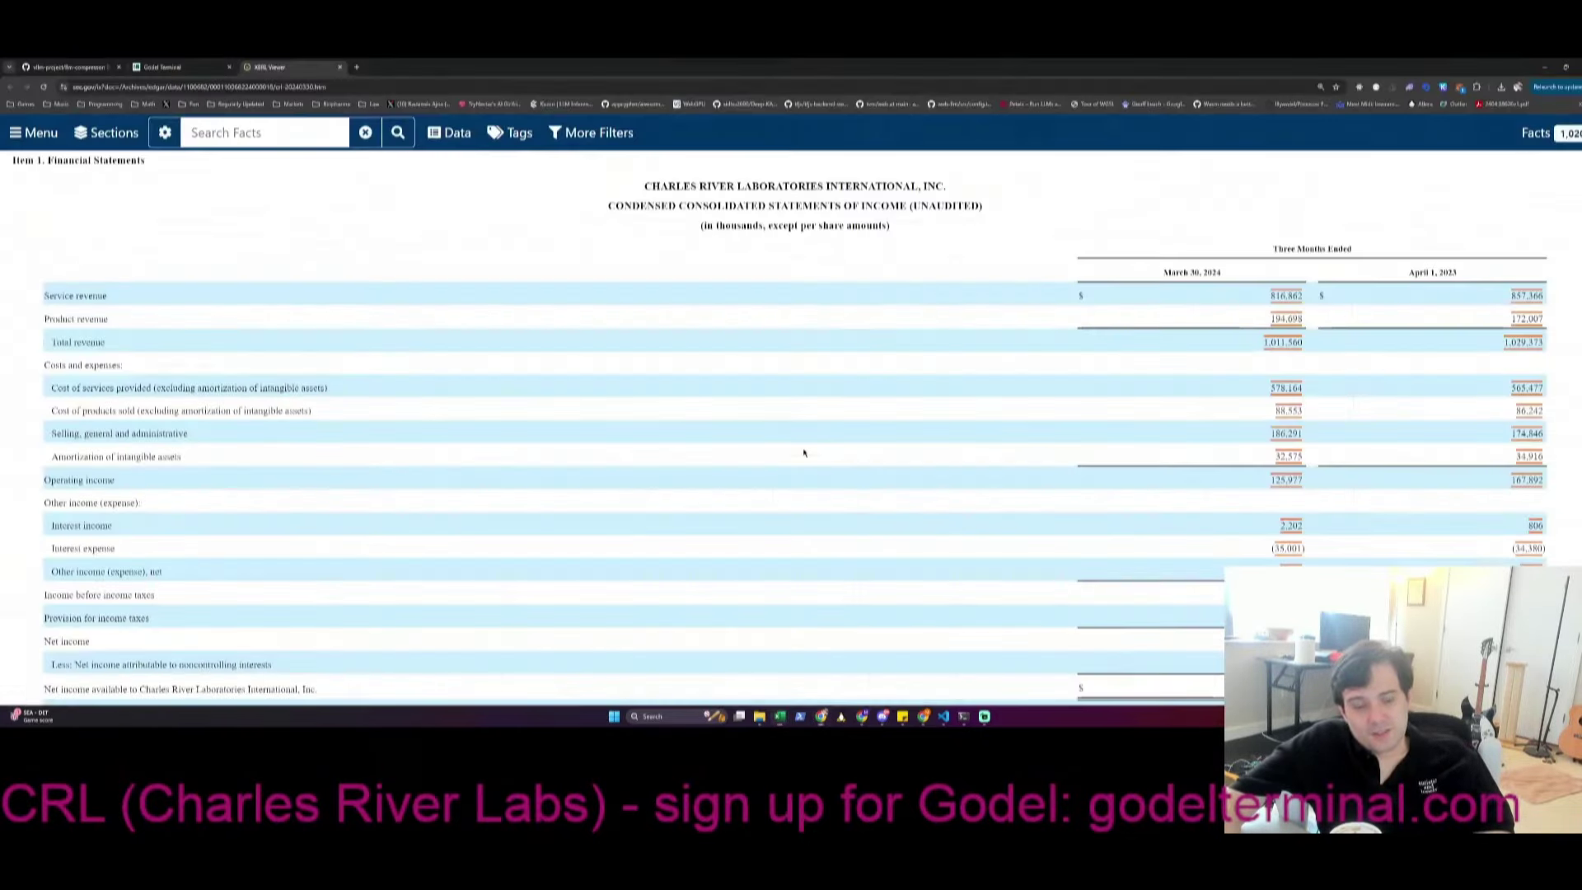
pyautogui.hotkey('alt', 'Tab')
pyautogui.write('578.16')
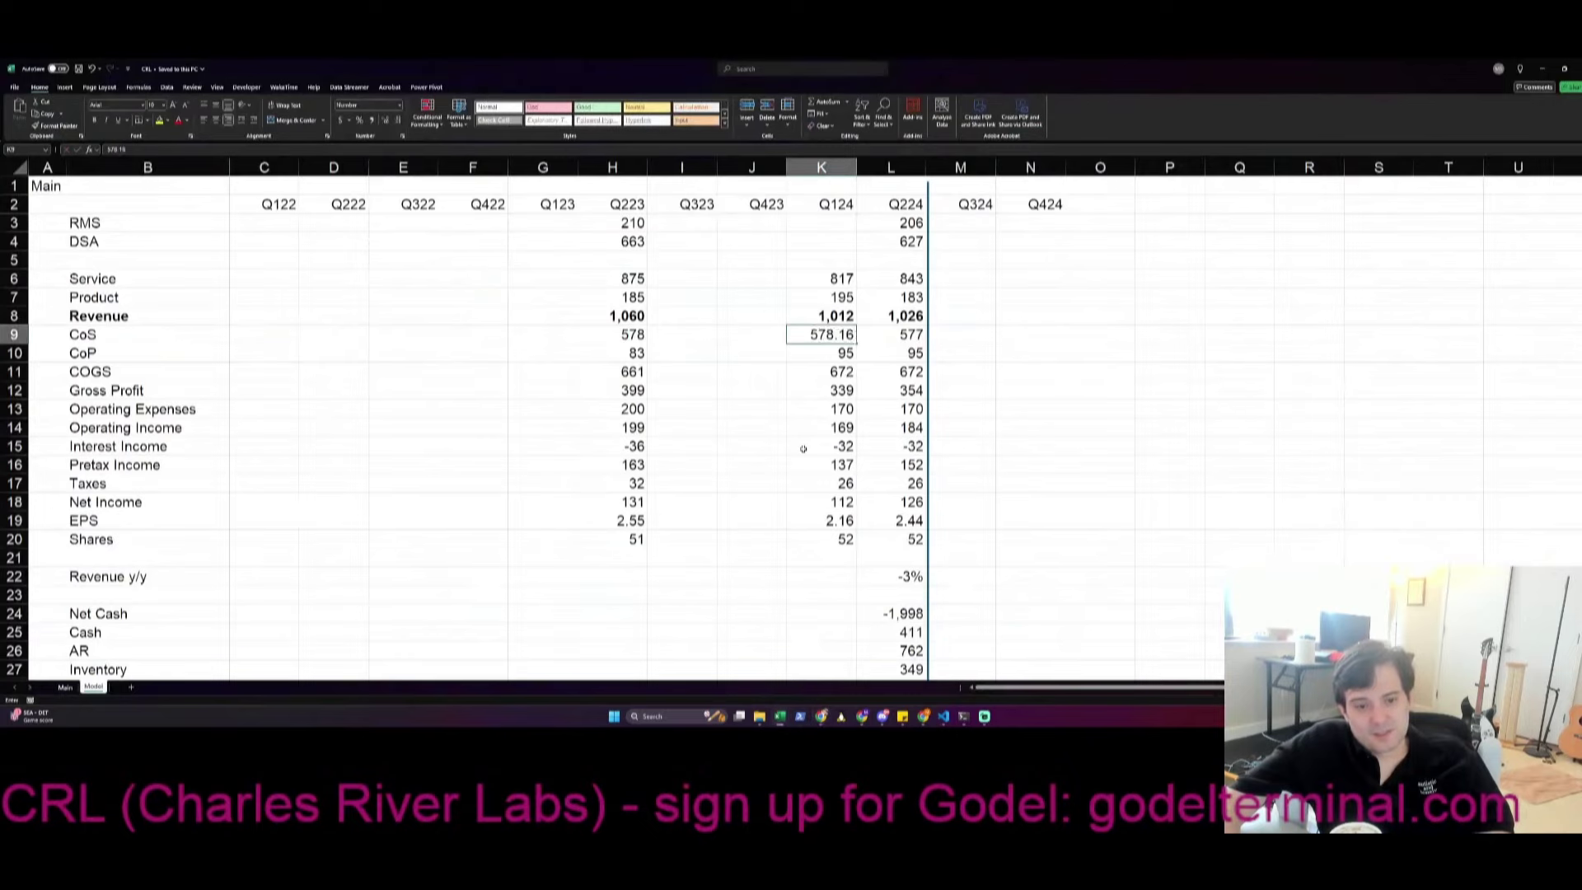
pyautogui.press('Return')
pyautogui.hotkey('alt', 'Tab')
pyautogui.hotkey('alt', 'Tab')
pyautogui.write('8')
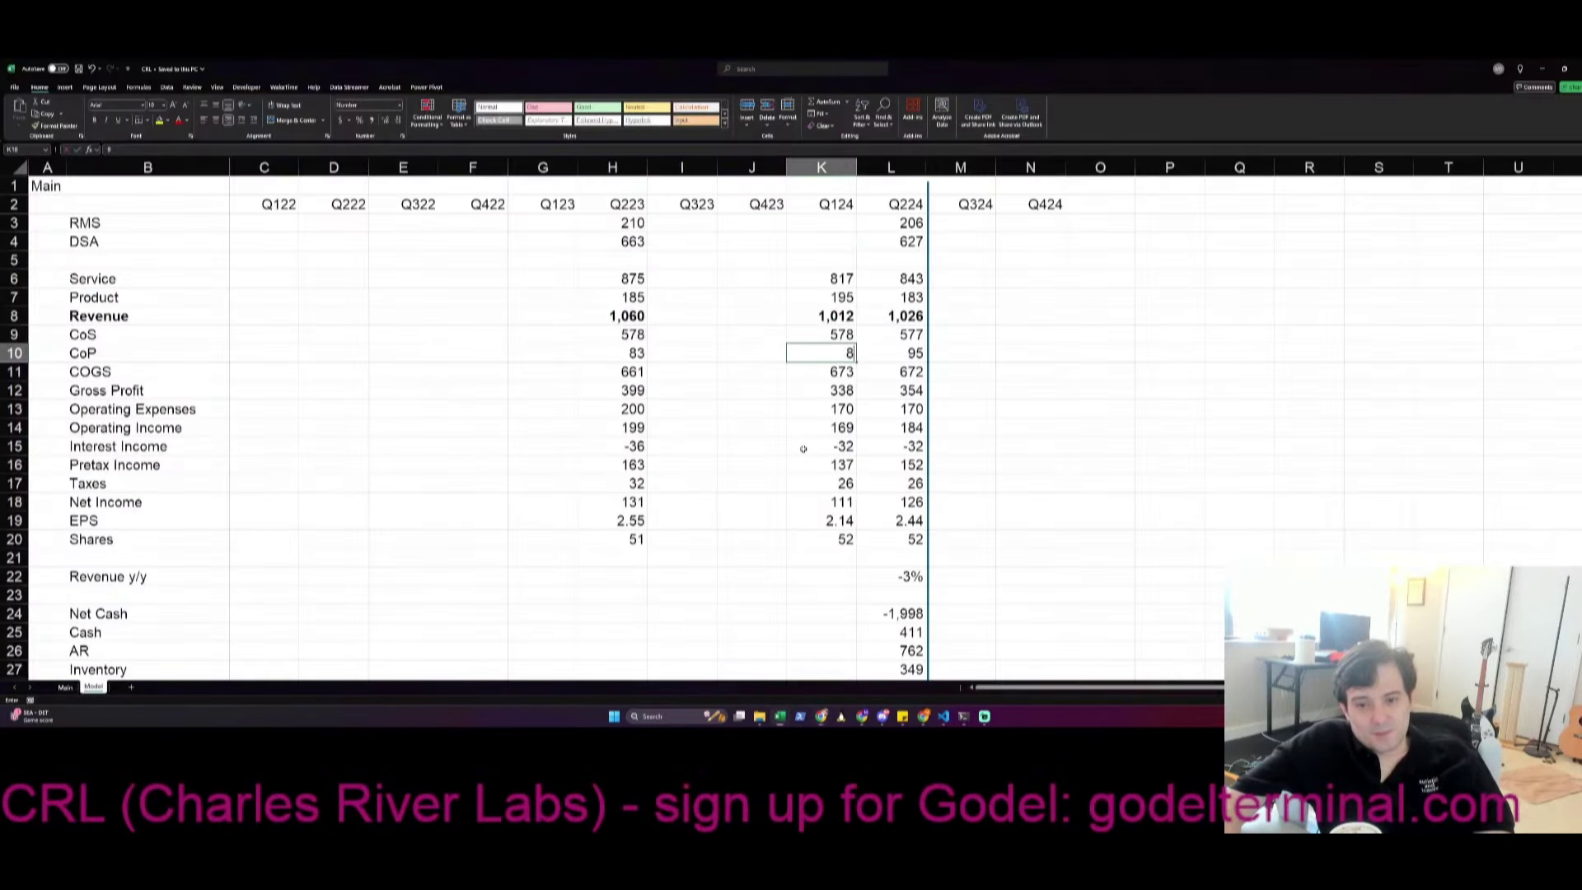
pyautogui.write('9.3')
pyautogui.press('Return')
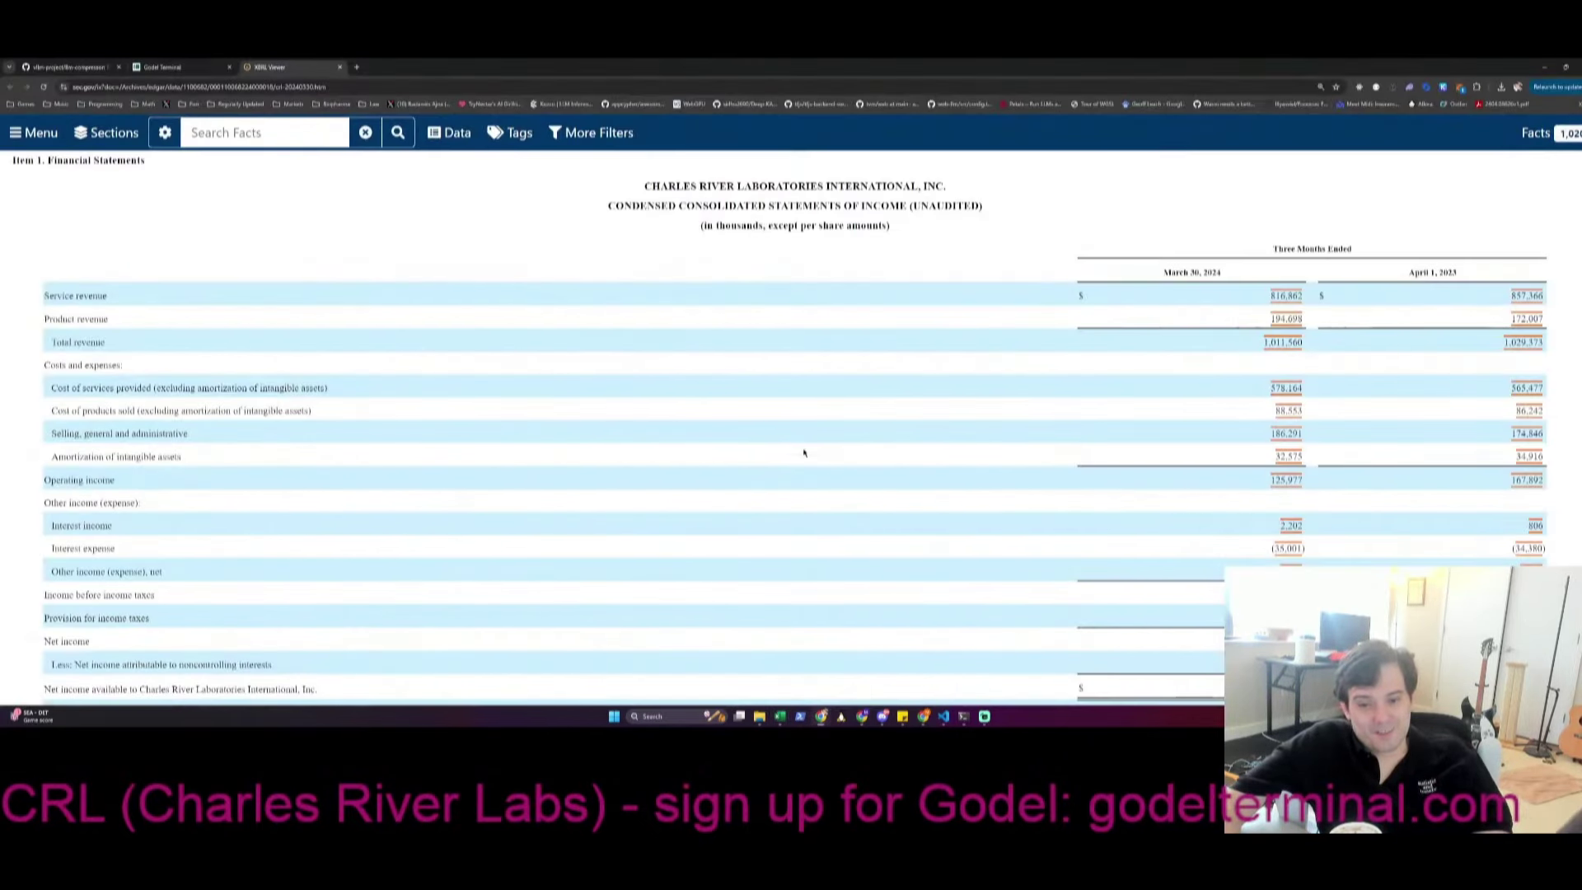
# Set the Q124 operating expenses to the filing's selling, general and administrative figure, 186.29
pyautogui.hotkey('alt', 'Tab')
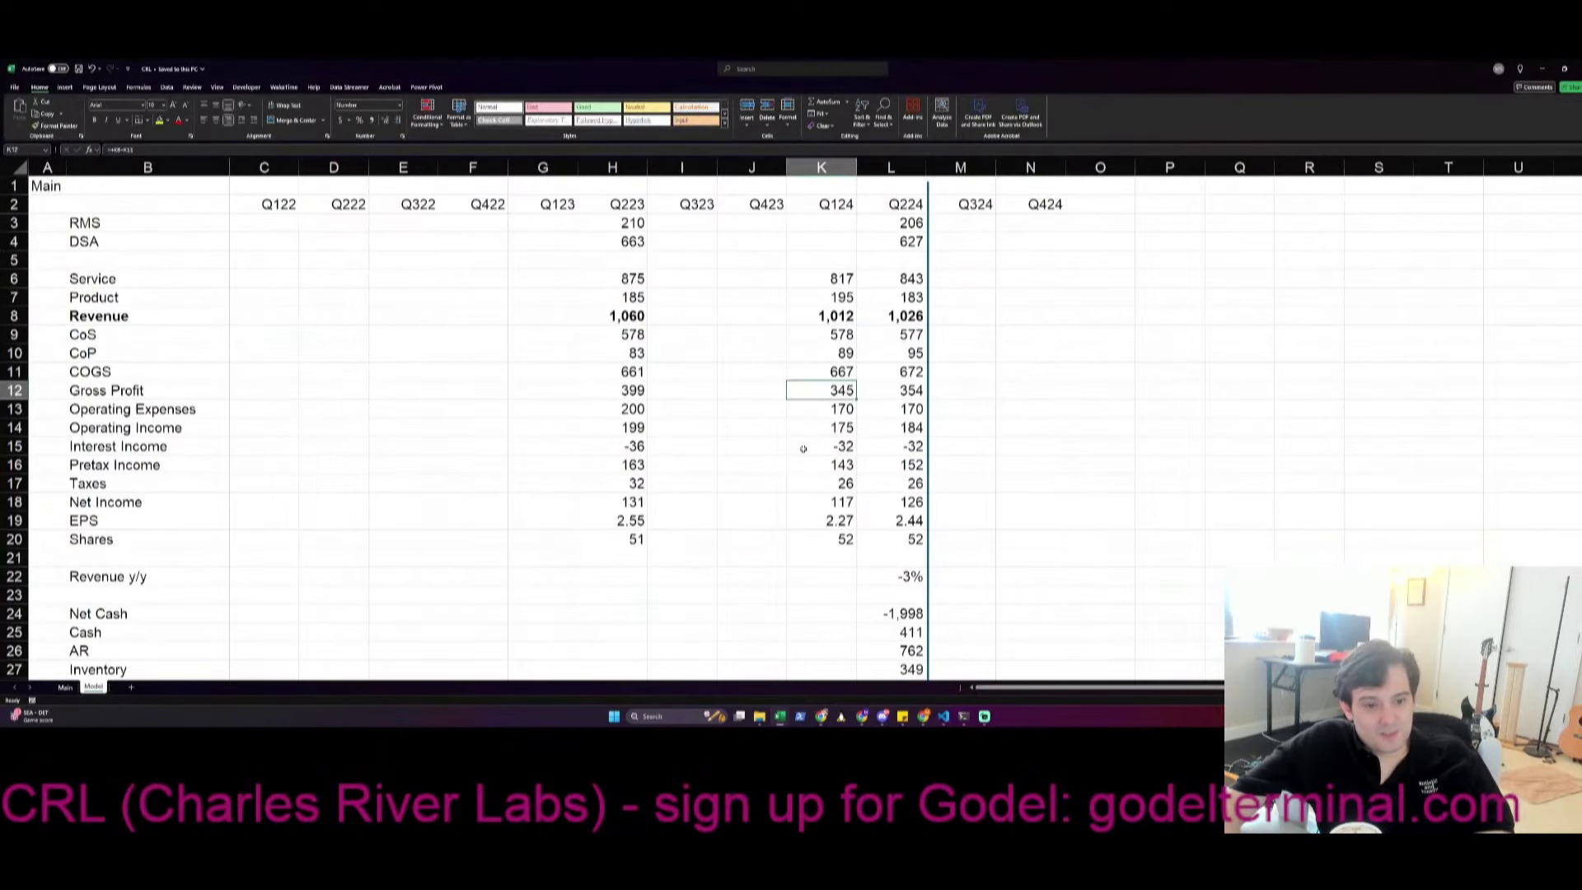
pyautogui.press('Down')
pyautogui.hotkey('alt', 'Tab')
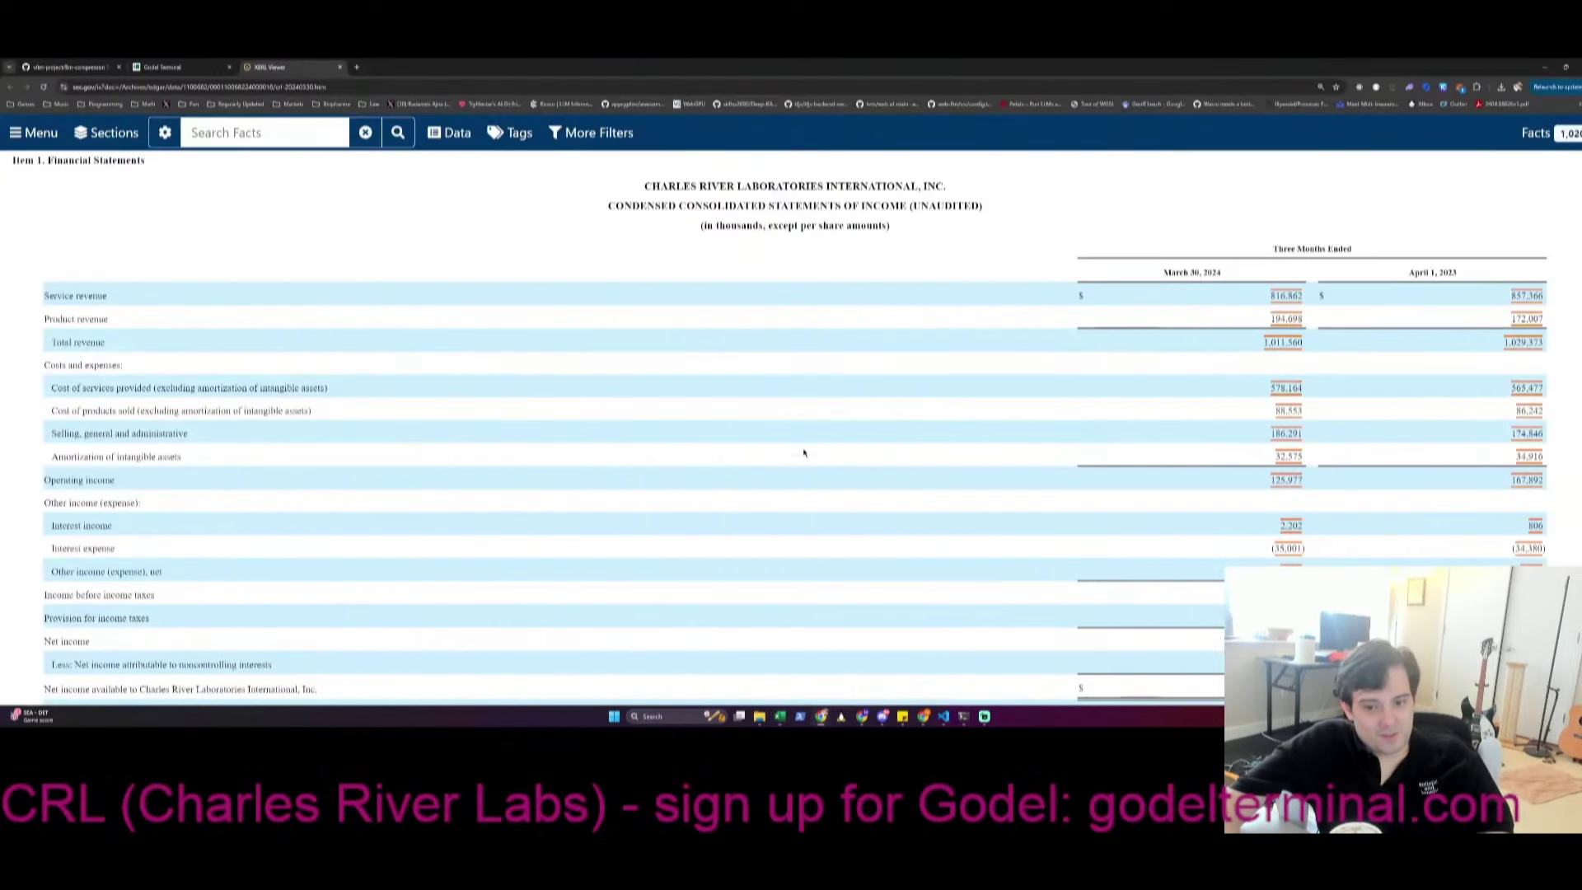
pyautogui.hotkey('alt', 'Tab')
pyautogui.write('1863')
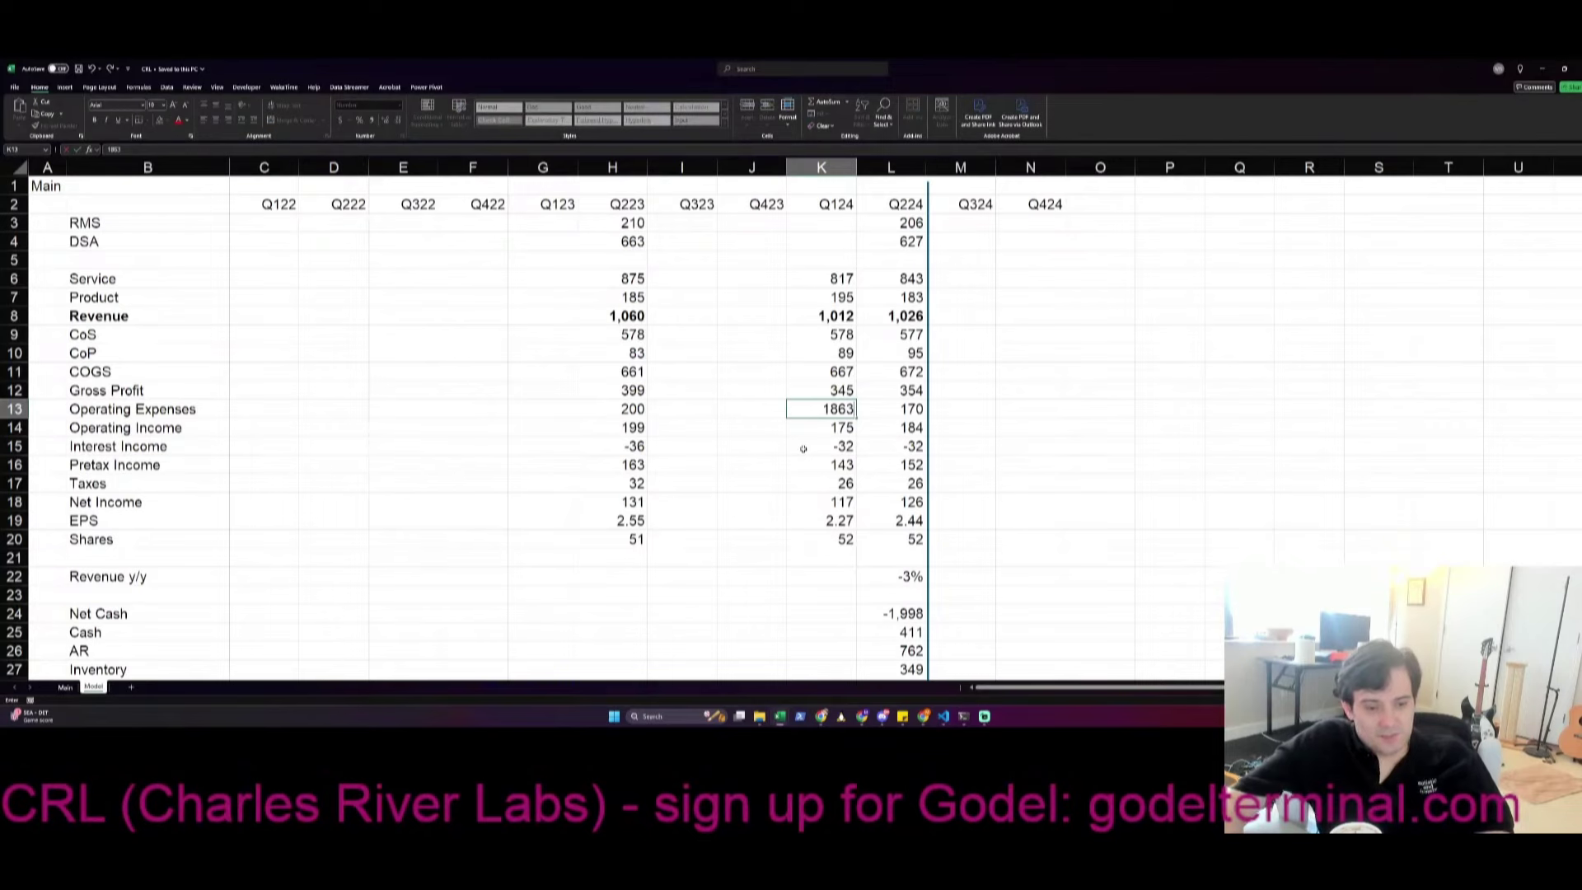
pyautogui.press('BackSpace')
pyautogui.write('.29')
pyautogui.press('Return')
# Set Q124 interest income to a sum of interest expense -35.001, interest income 2.202 and other income 5.833
pyautogui.press('Down')
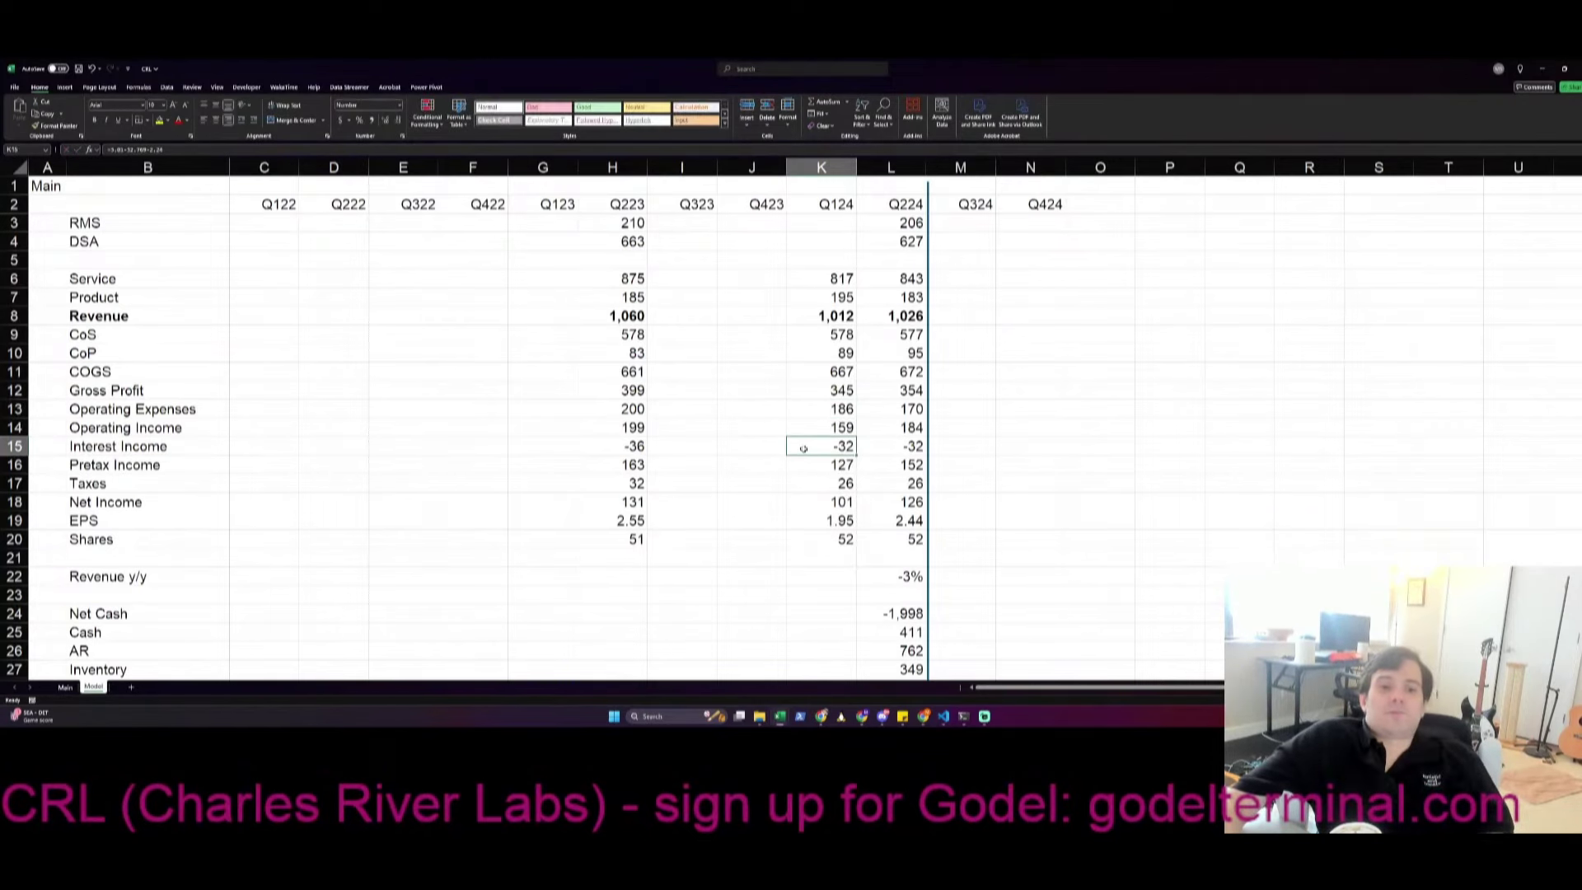
pyautogui.hotkey('alt', 'Tab')
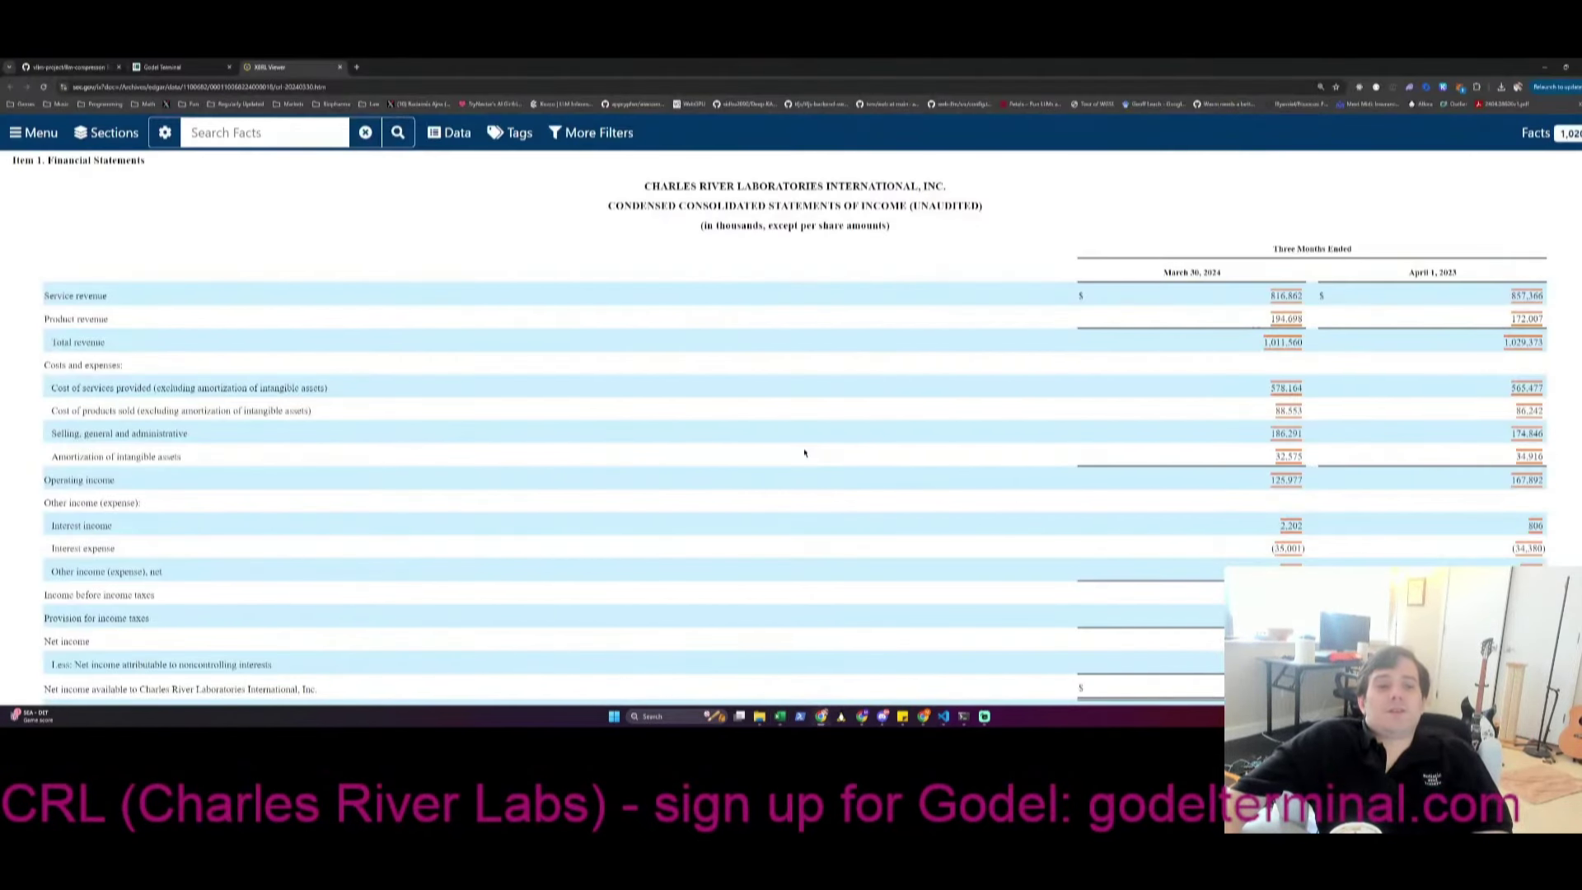
pyautogui.hotkey('alt', 'Tab')
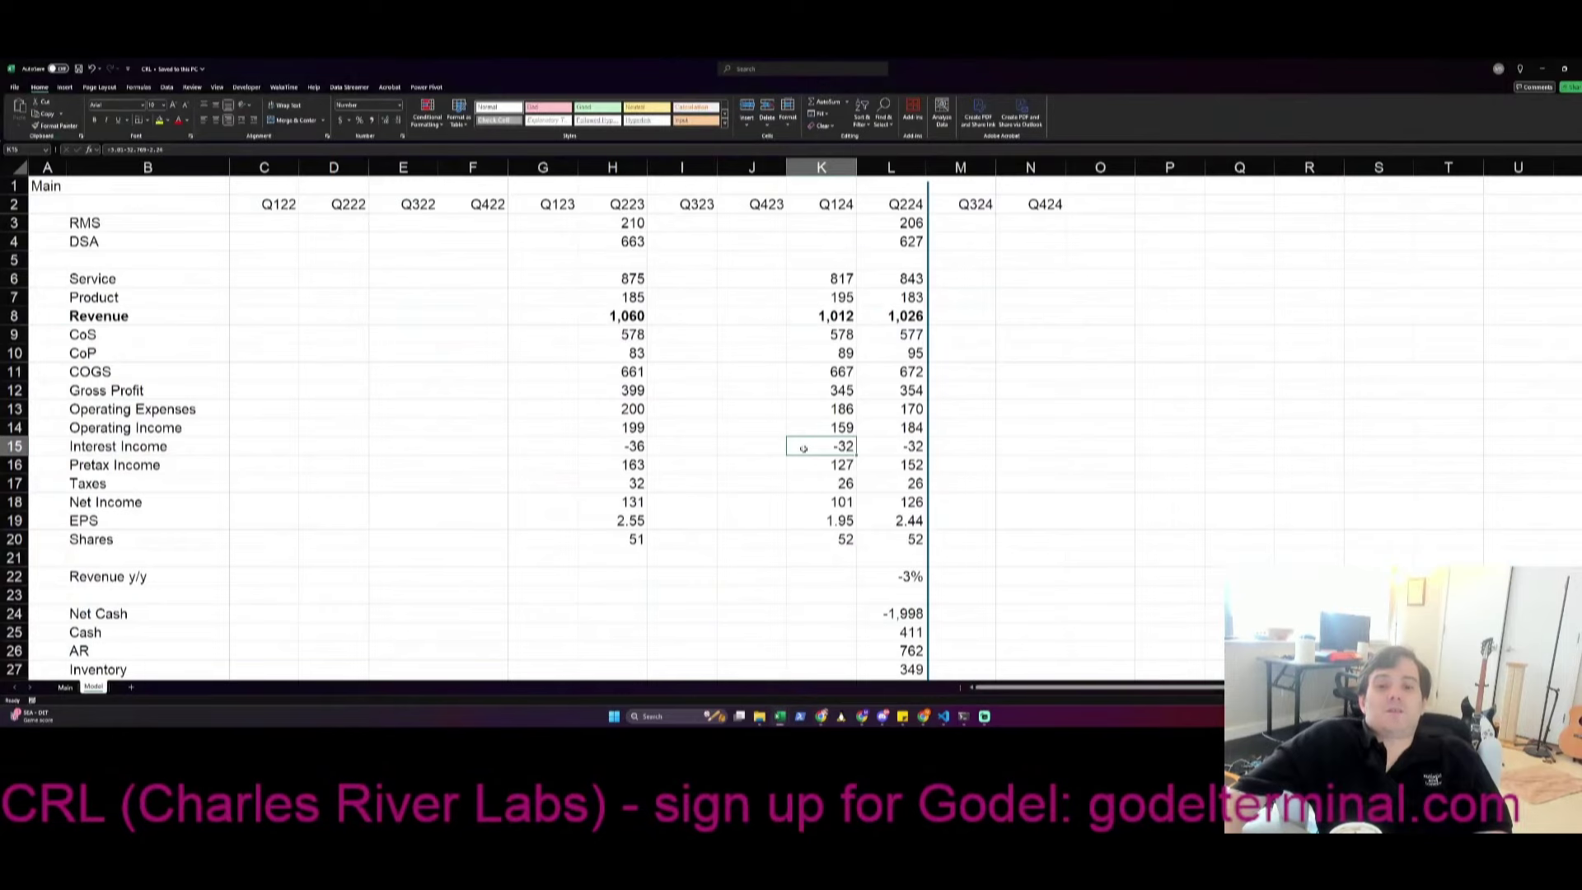
pyautogui.doubleClick(804, 448)
pyautogui.press('Return')
pyautogui.hotkey('alt', 'Tab')
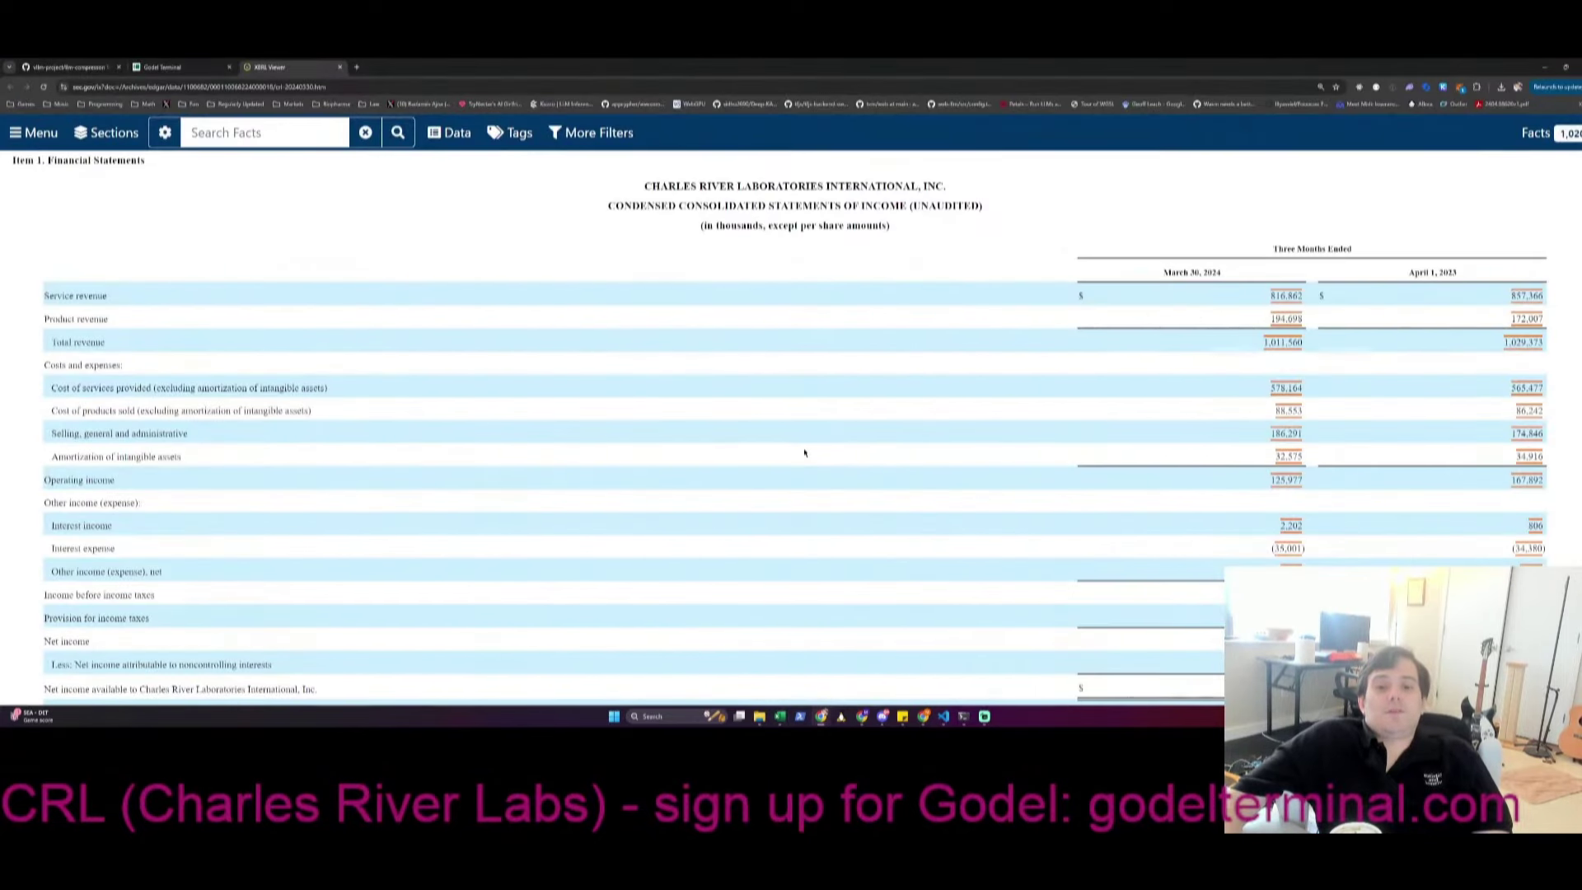
pyautogui.hotkey('alt', 'Tab')
pyautogui.write('-35.0')
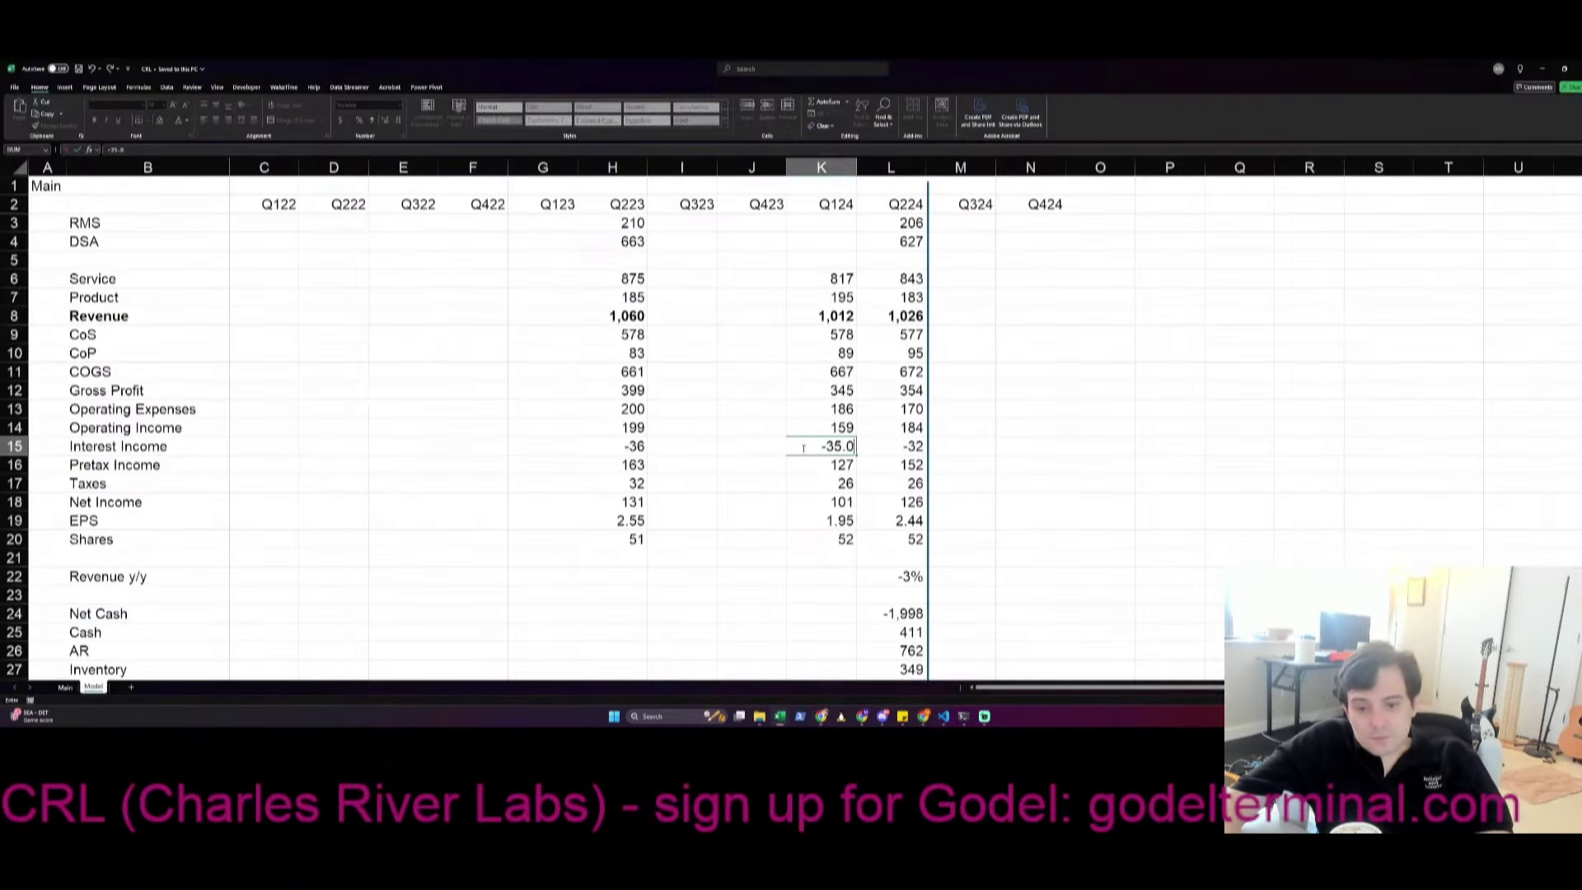
pyautogui.write('01+')
pyautogui.hotkey('alt', 'Tab')
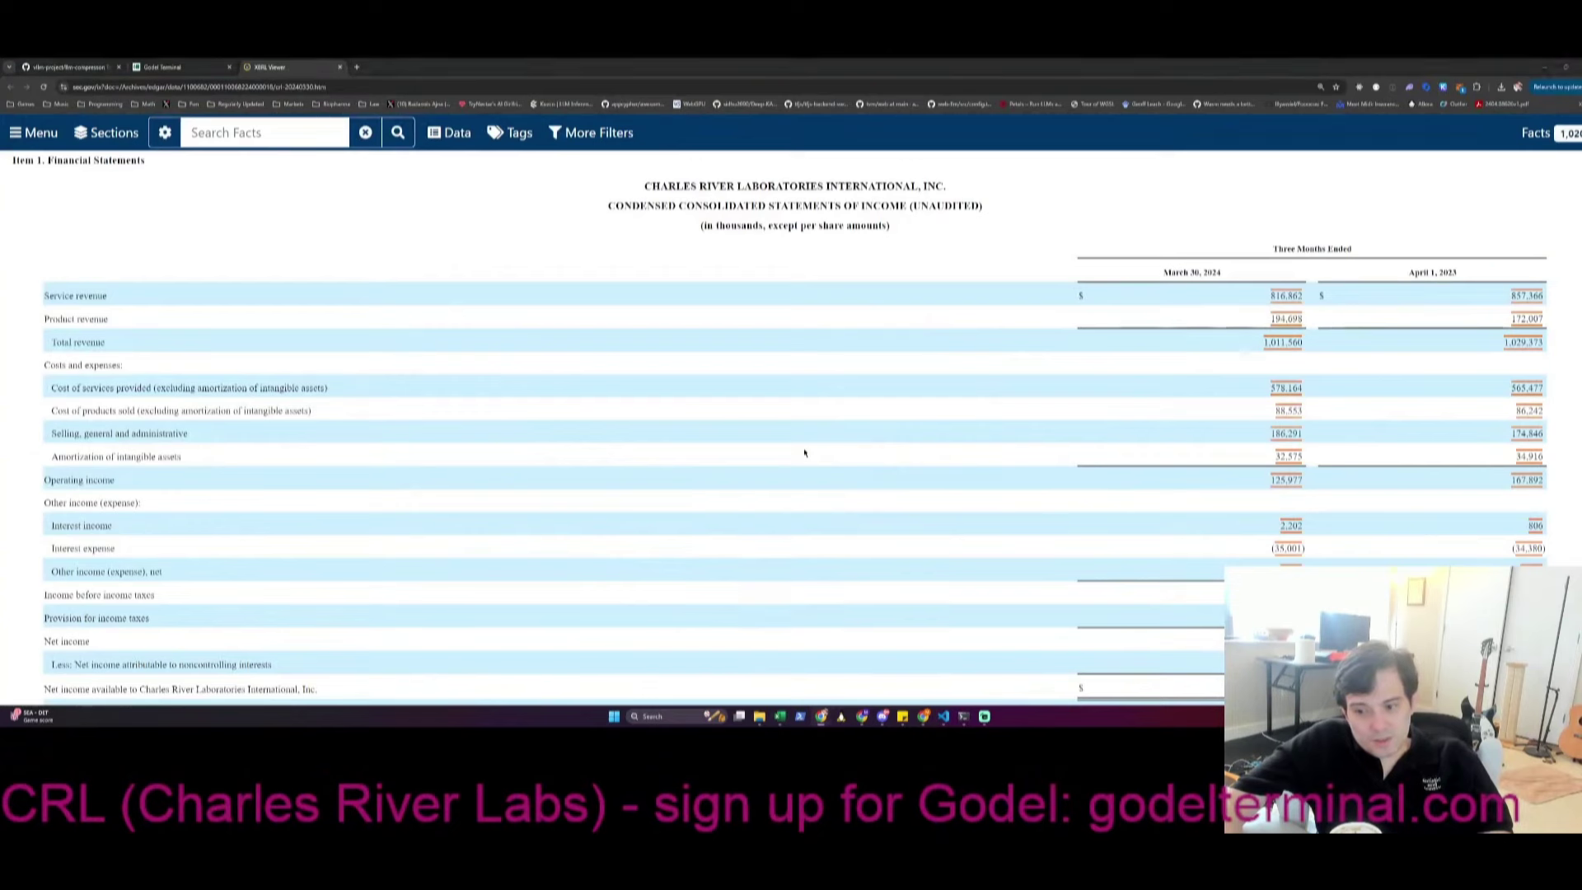
pyautogui.hotkey('alt', 'Tab')
pyautogui.write('+2.202')
pyautogui.hotkey('alt', 'Tab')
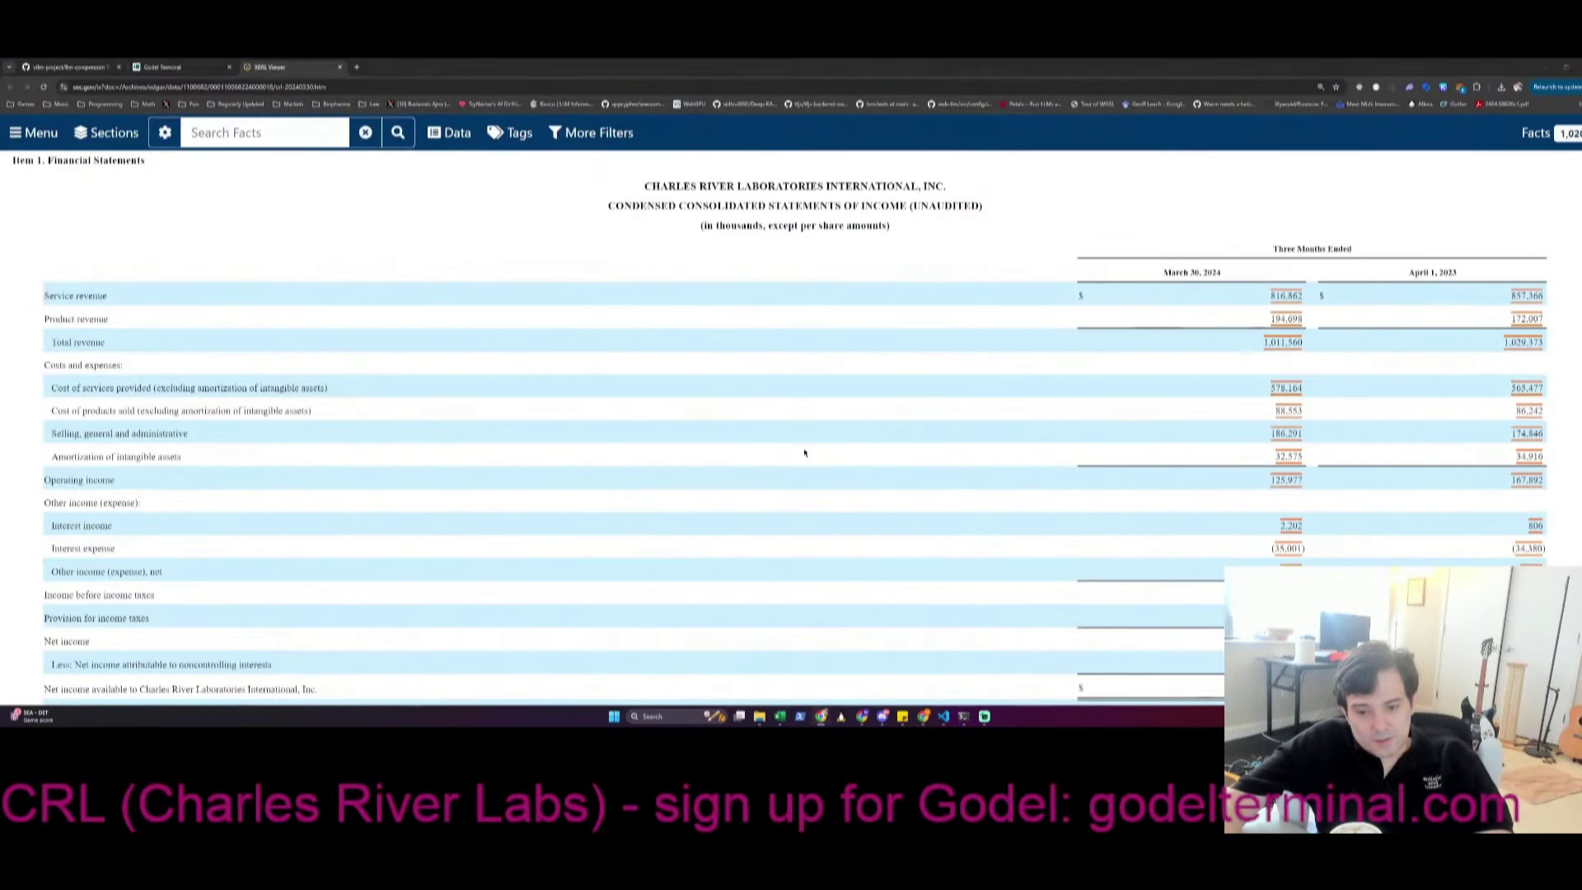
pyautogui.hotkey('alt', 'Tab')
pyautogui.write('-4.8')
pyautogui.press('Return')
# Enter the filing's provision for income taxes, 24.529, in the Q124 taxes row
pyautogui.hotkey('alt', 'Tab')
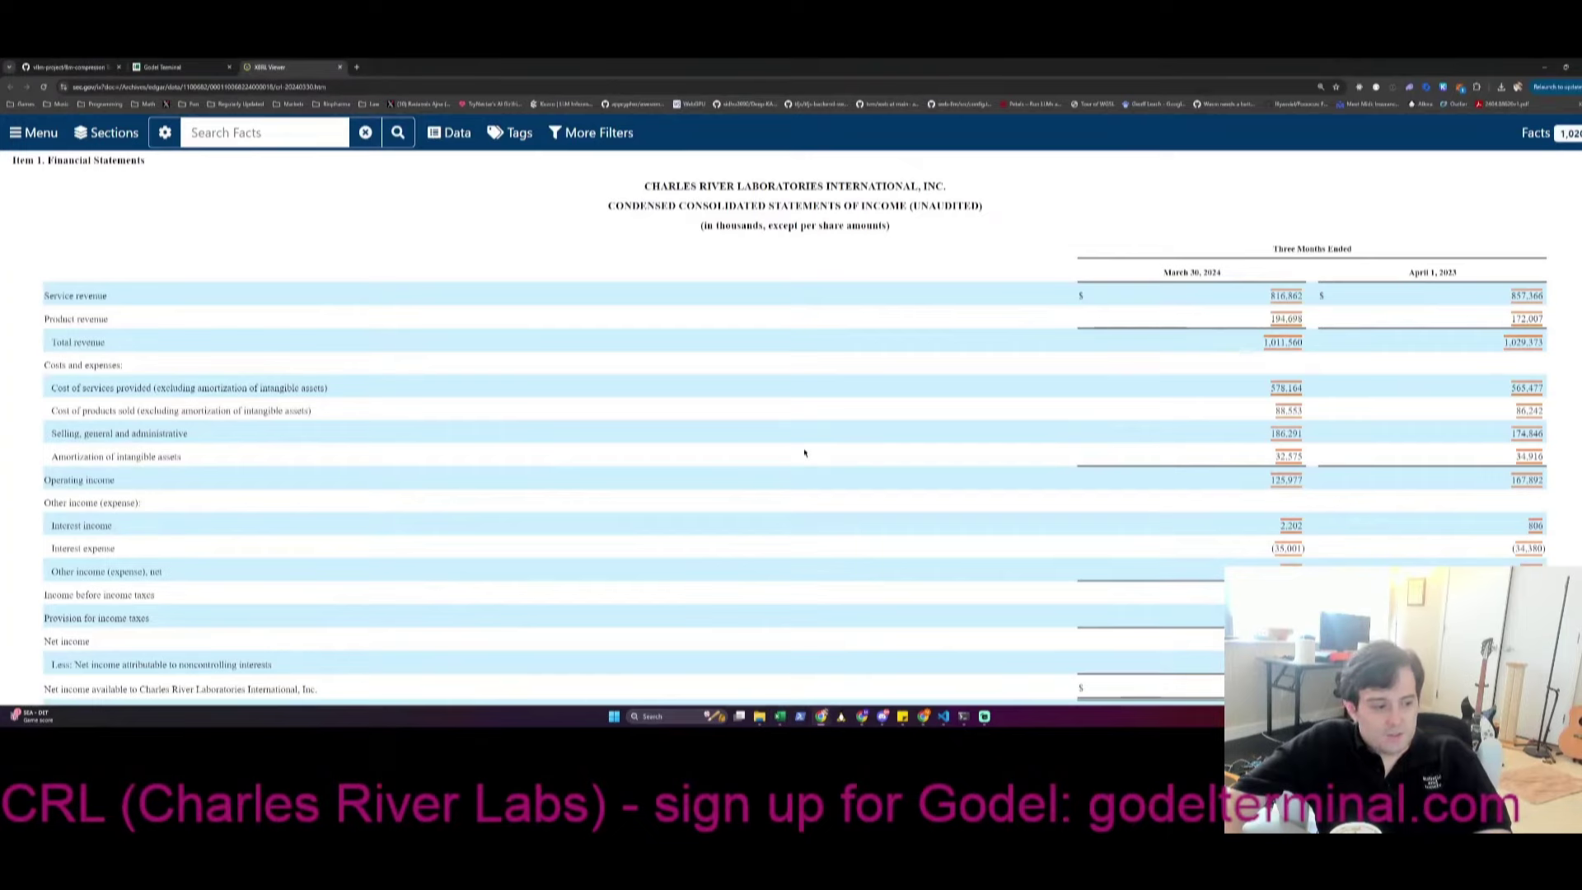
pyautogui.hotkey('alt', 'Tab')
pyautogui.hotkey('alt', 'Tab')
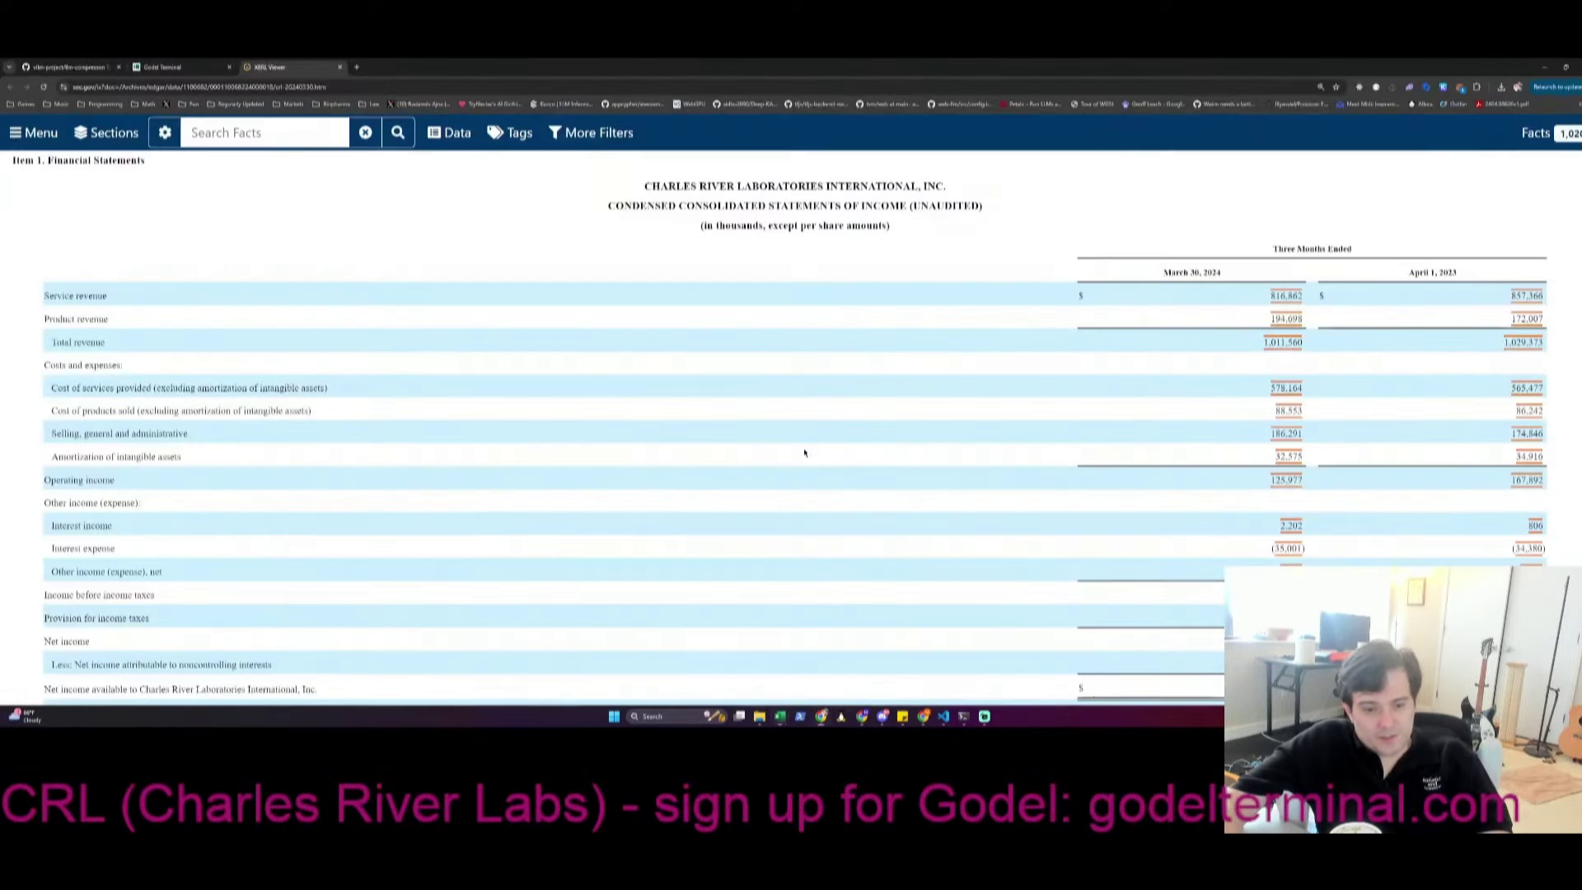
pyautogui.hotkey('alt', 'Tab')
pyautogui.press('Down')
pyautogui.press('Down')
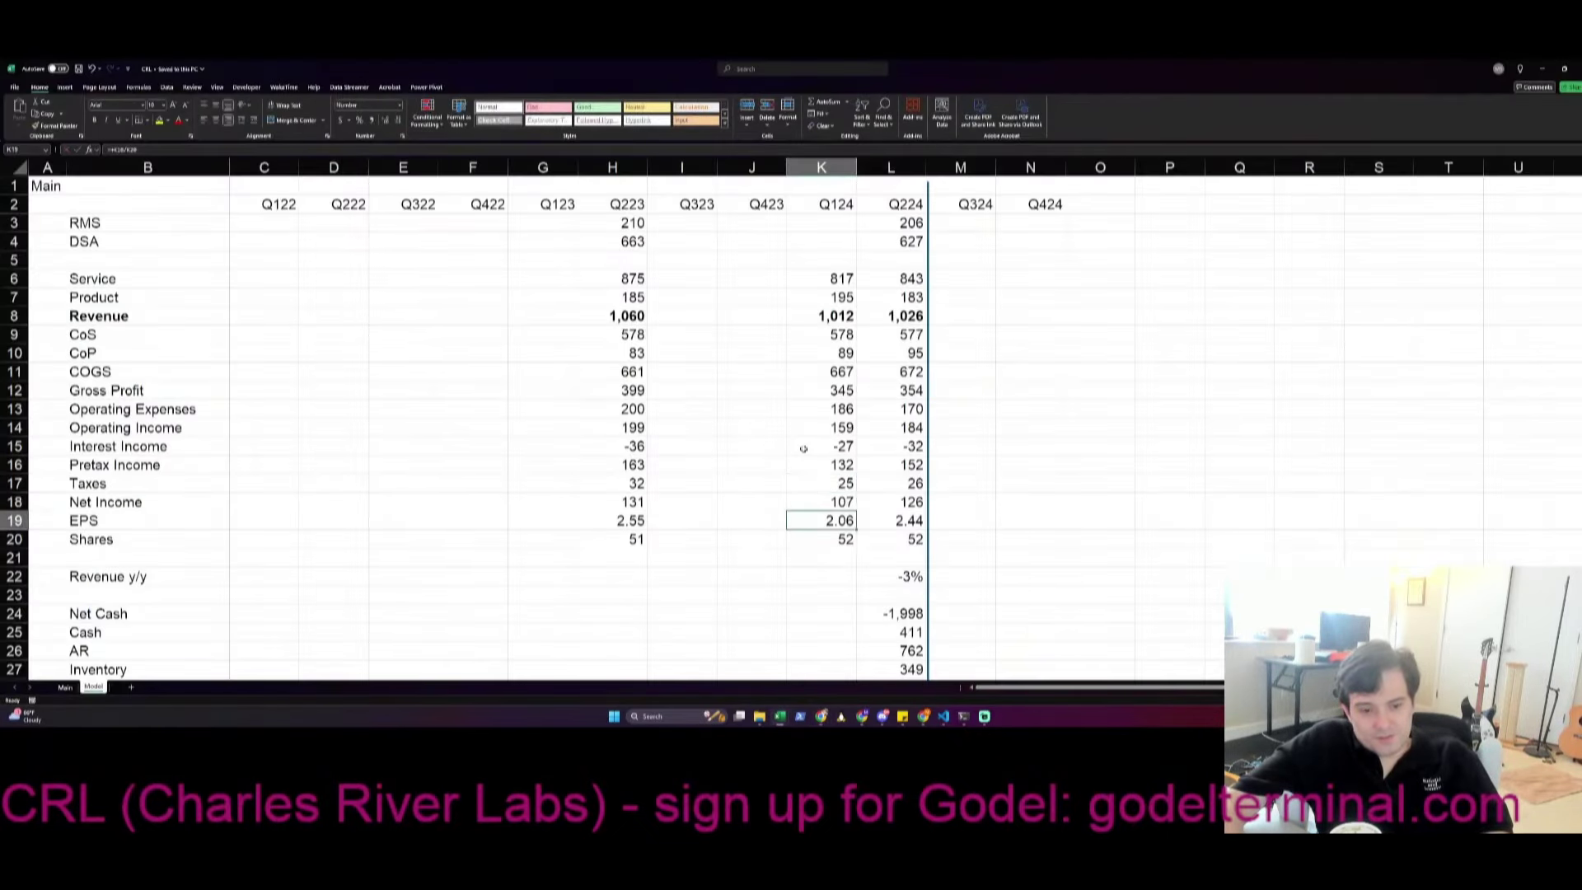
pyautogui.hotkey('alt', 'Tab')
pyautogui.scroll(-2, 984, 537)
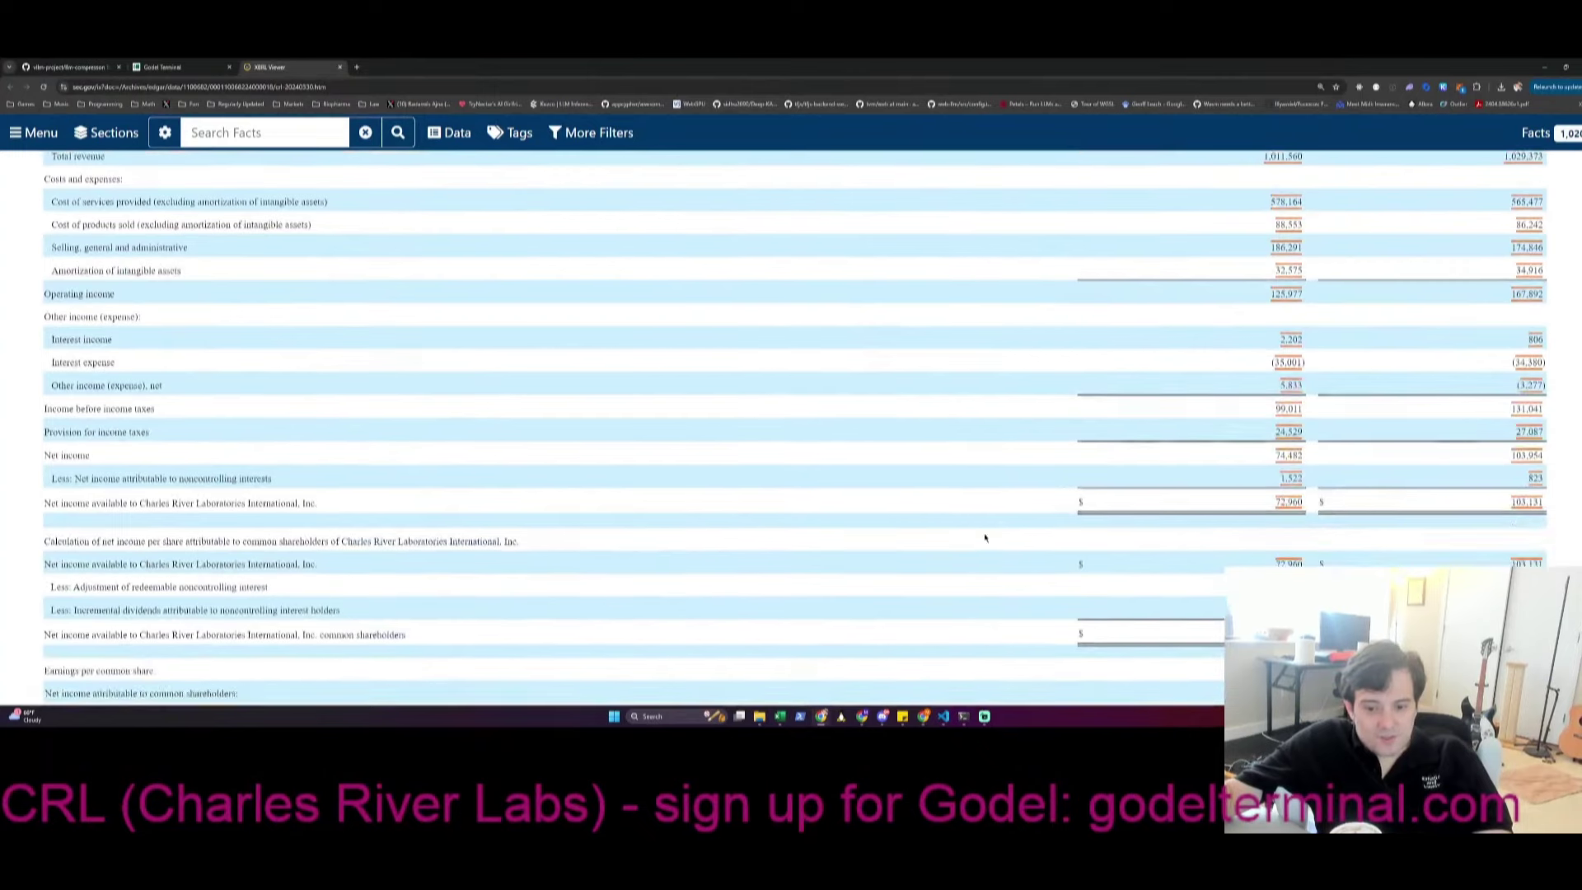
pyautogui.hotkey('alt', 'Tab')
pyautogui.press('Up')
pyautogui.press('Up')
pyautogui.write('24.529')
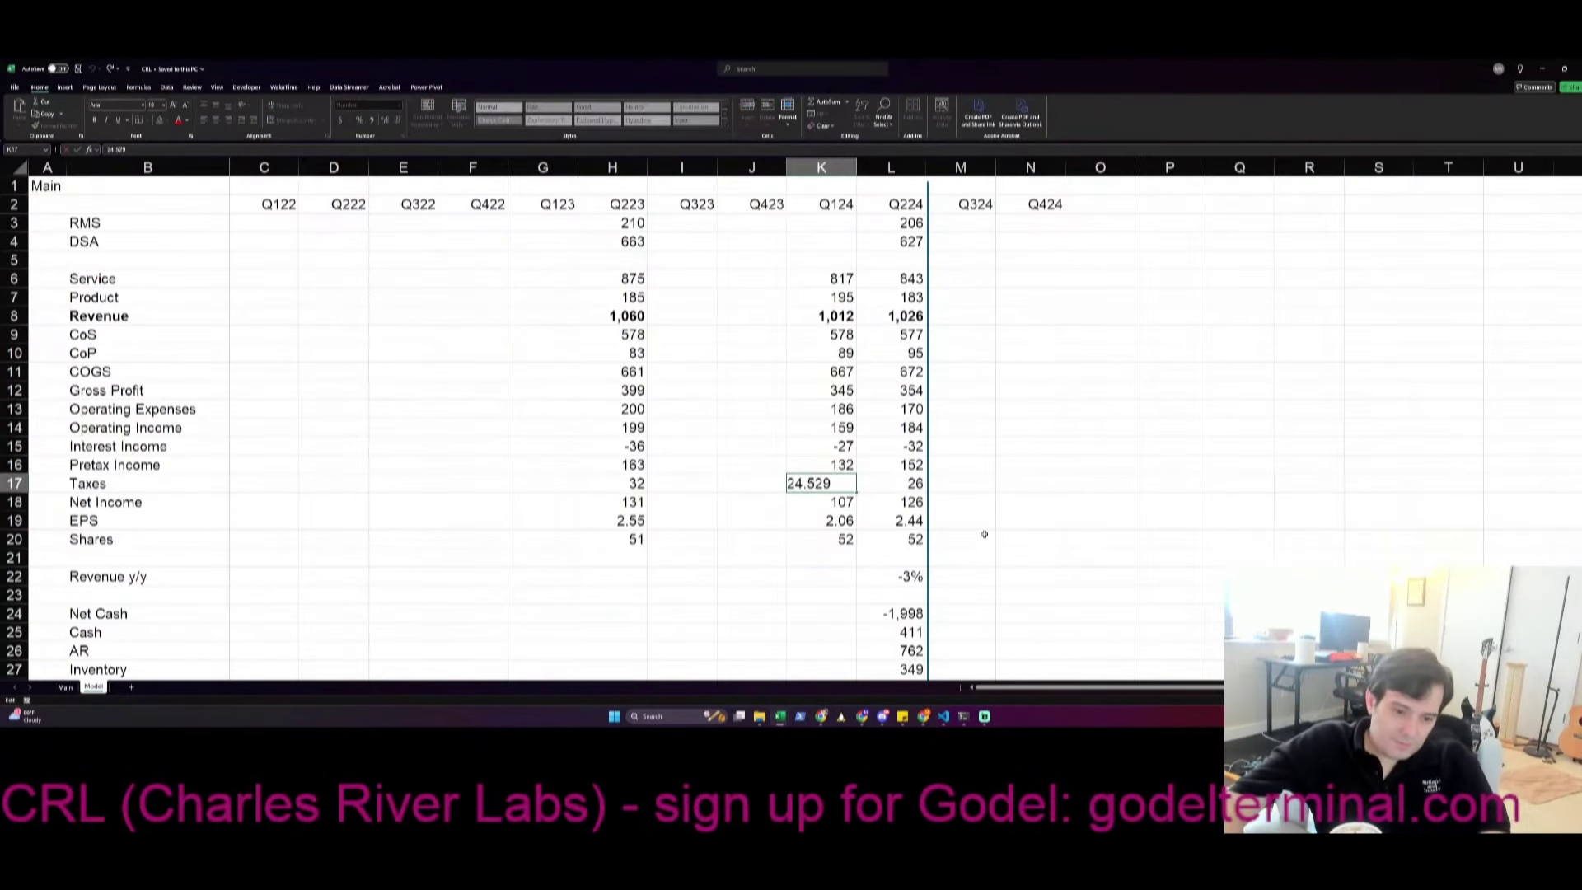
# Turn the Q124 taxes entry into a sum that adds the noncontrolling interest of 1.522
pyautogui.press('Home')
pyautogui.write('+')
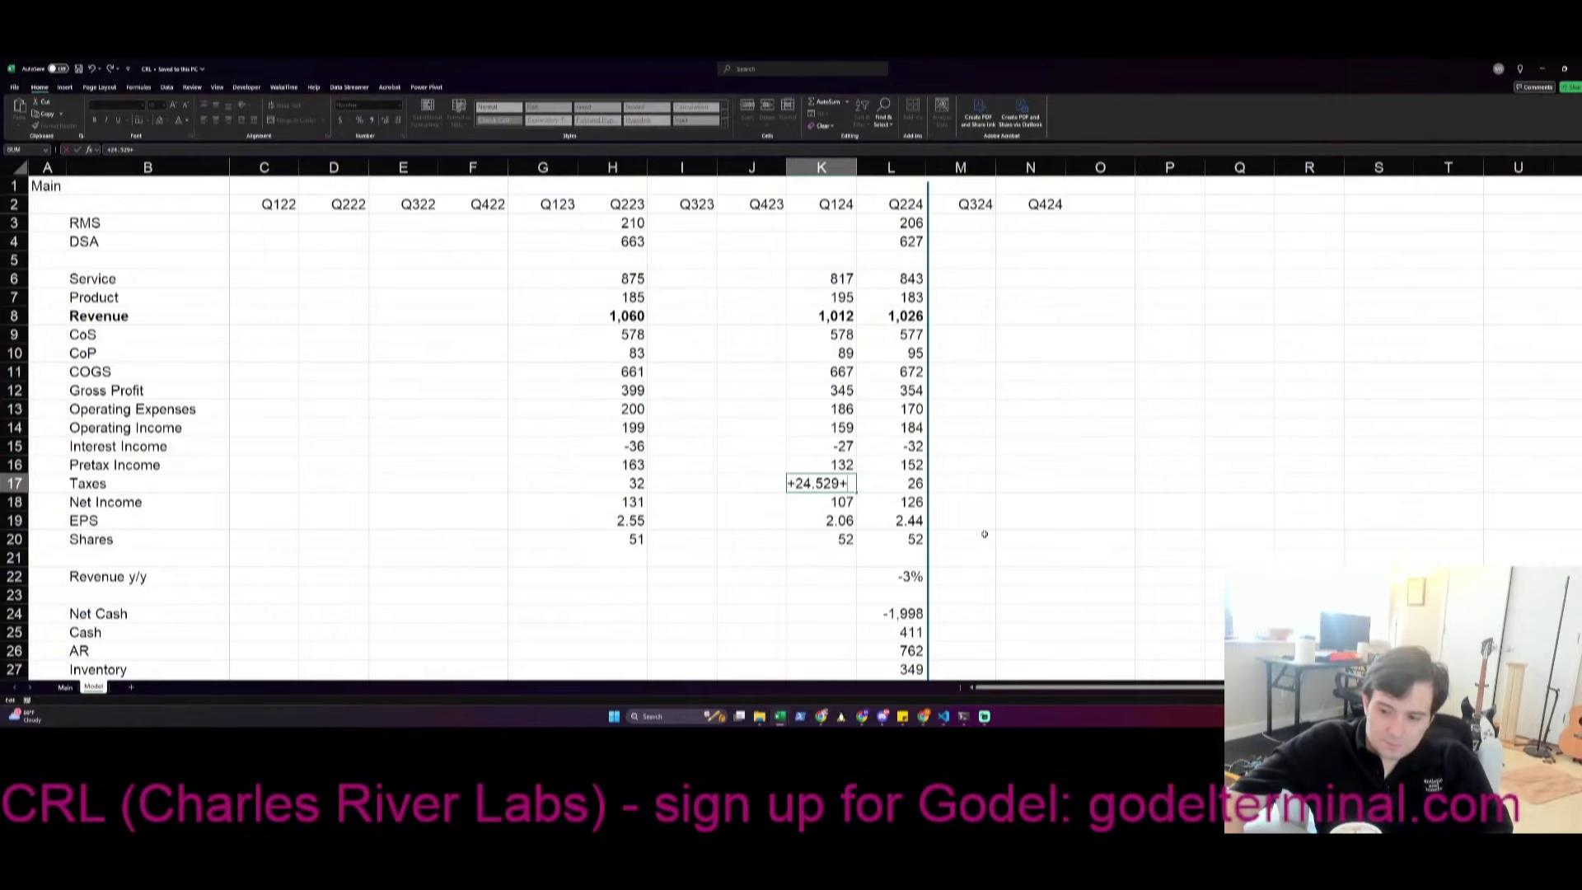
pyautogui.hotkey('alt', 'Tab')
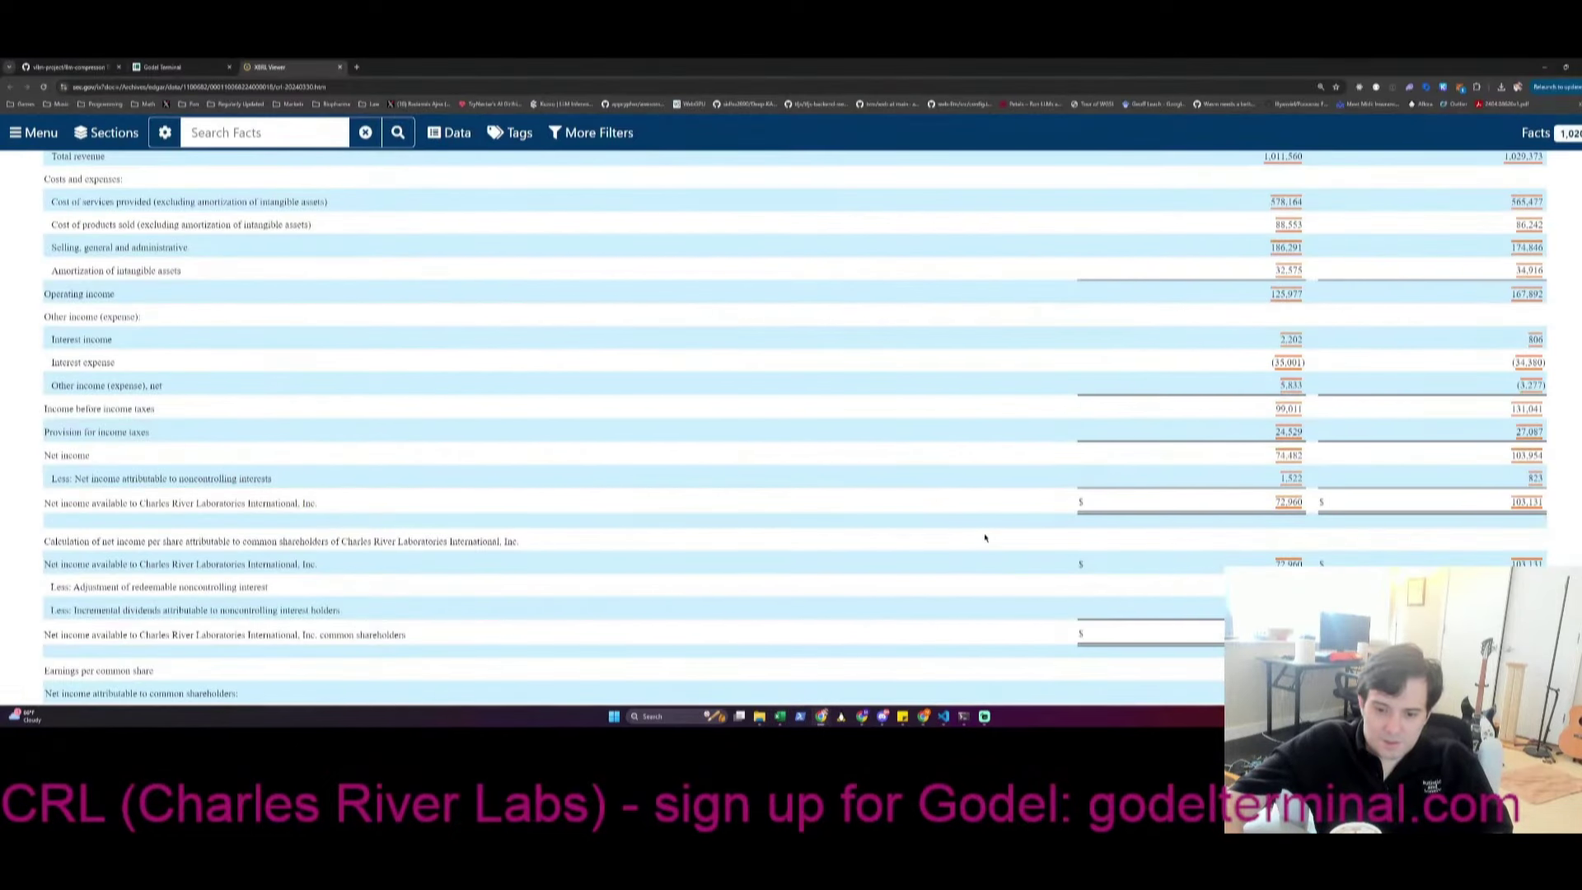
pyautogui.hotkey('alt', 'Tab')
pyautogui.write('1.522')
pyautogui.press('Return')
# Replace the Q124 share count with the figure from the March 30, 2024 filing
pyautogui.press('Down')
pyautogui.press('Down')
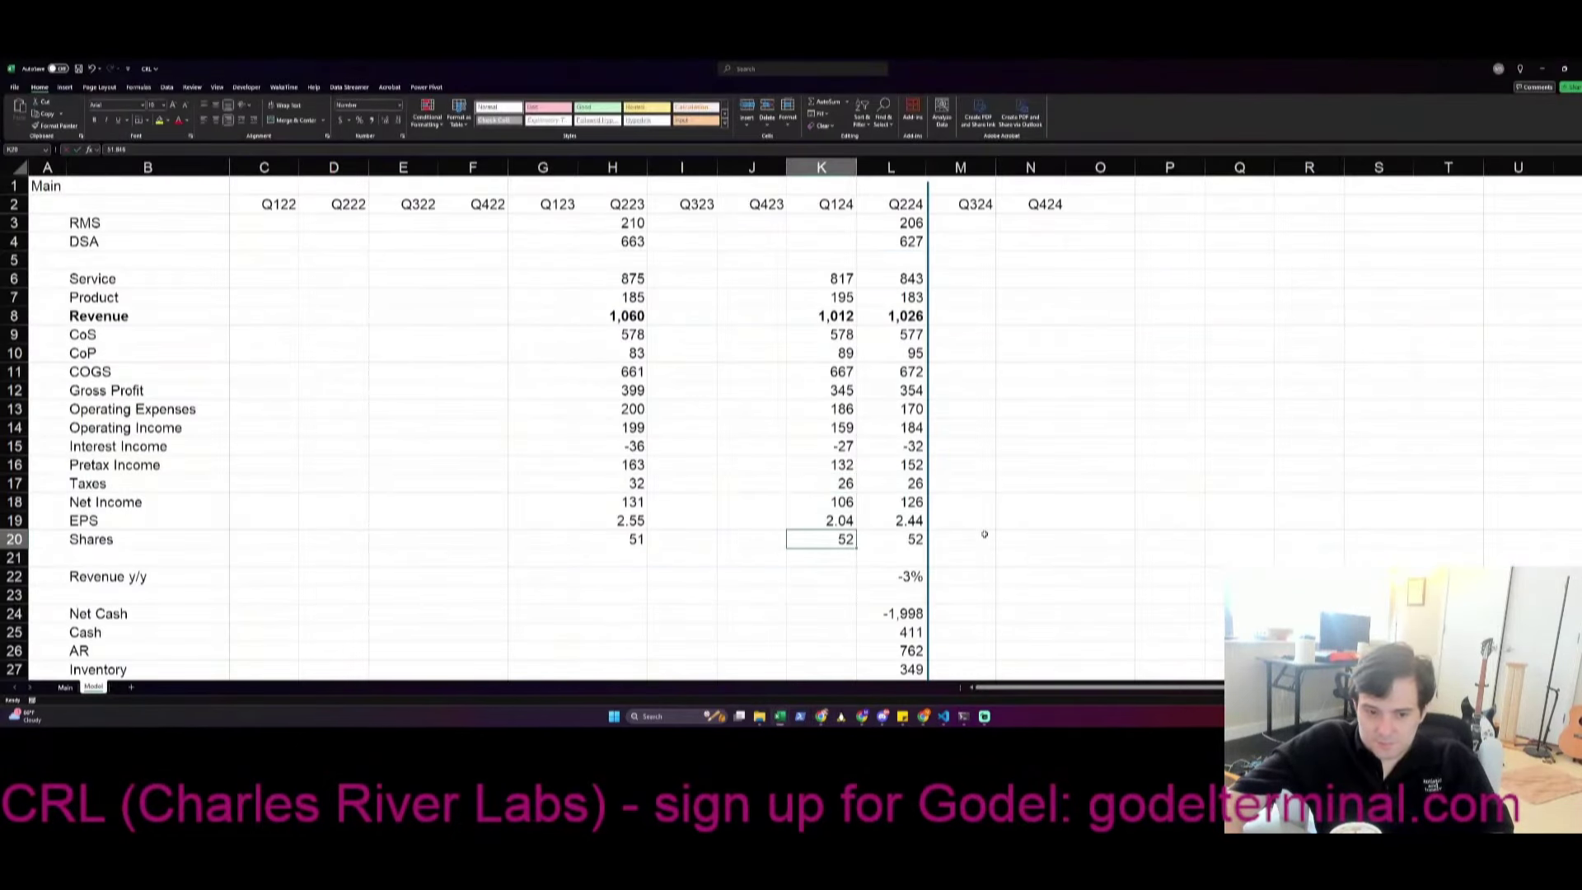
pyautogui.hotkey('alt', 'Tab')
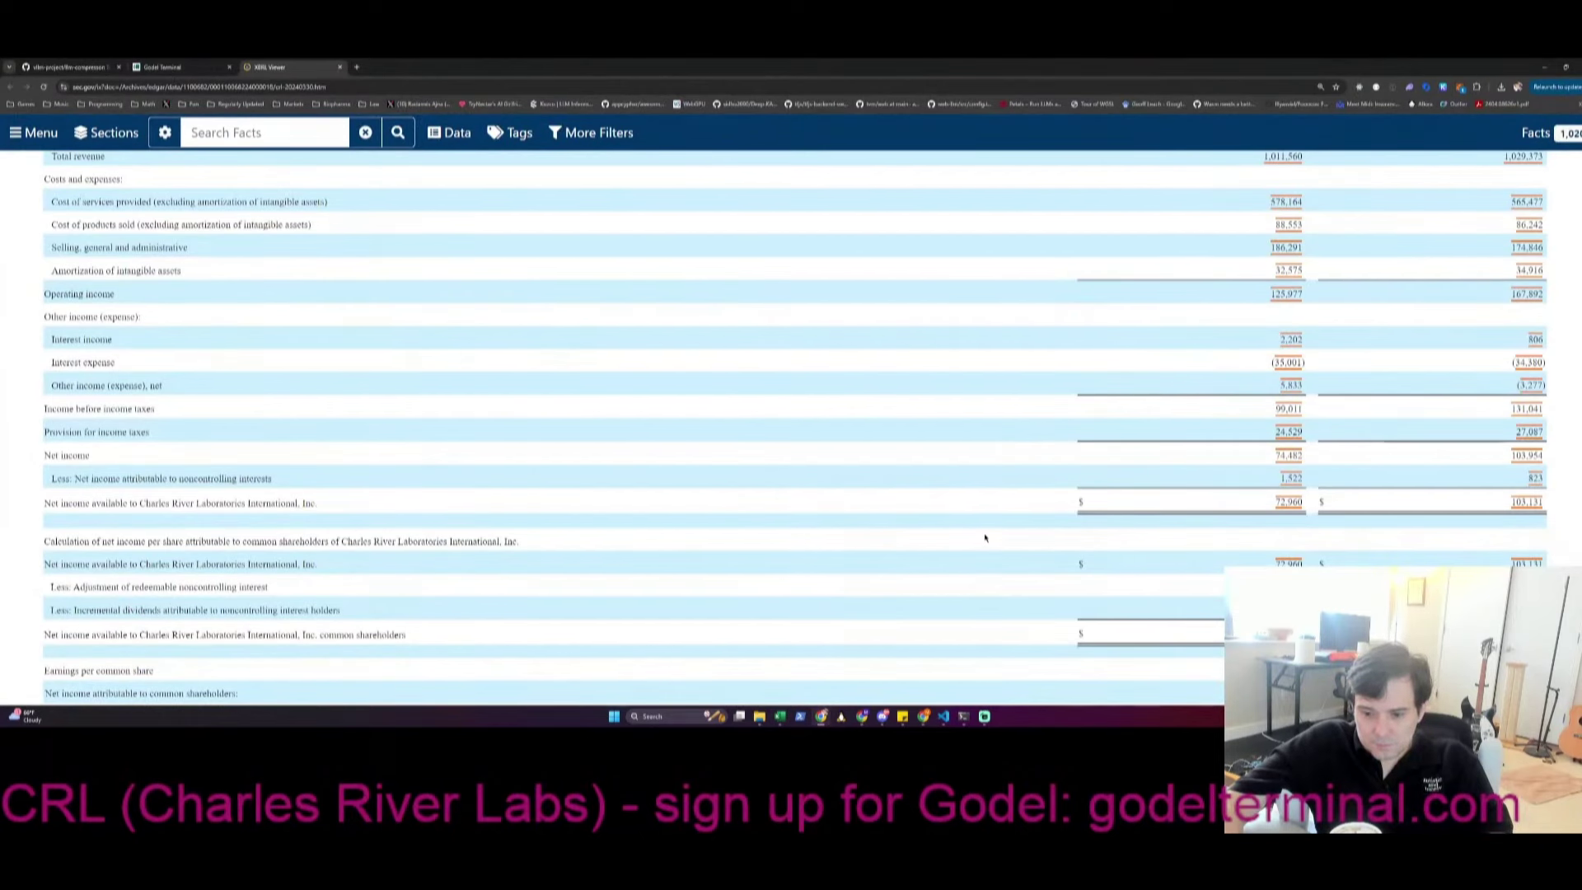
pyautogui.scroll(-3, 984, 537)
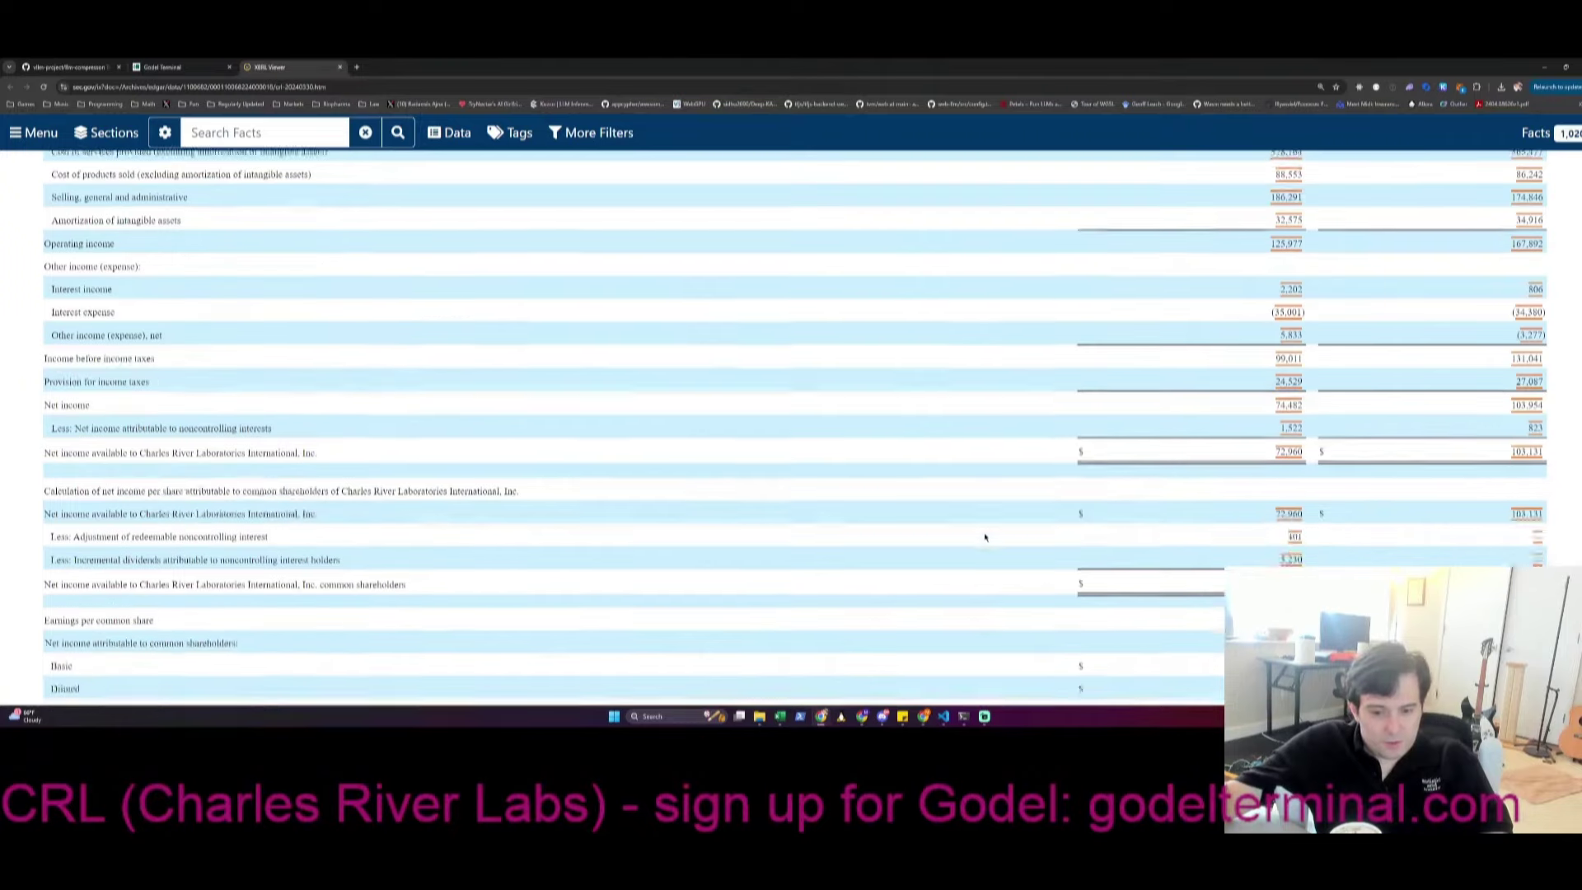
pyautogui.hotkey('alt', 'Tab')
pyautogui.write('51')
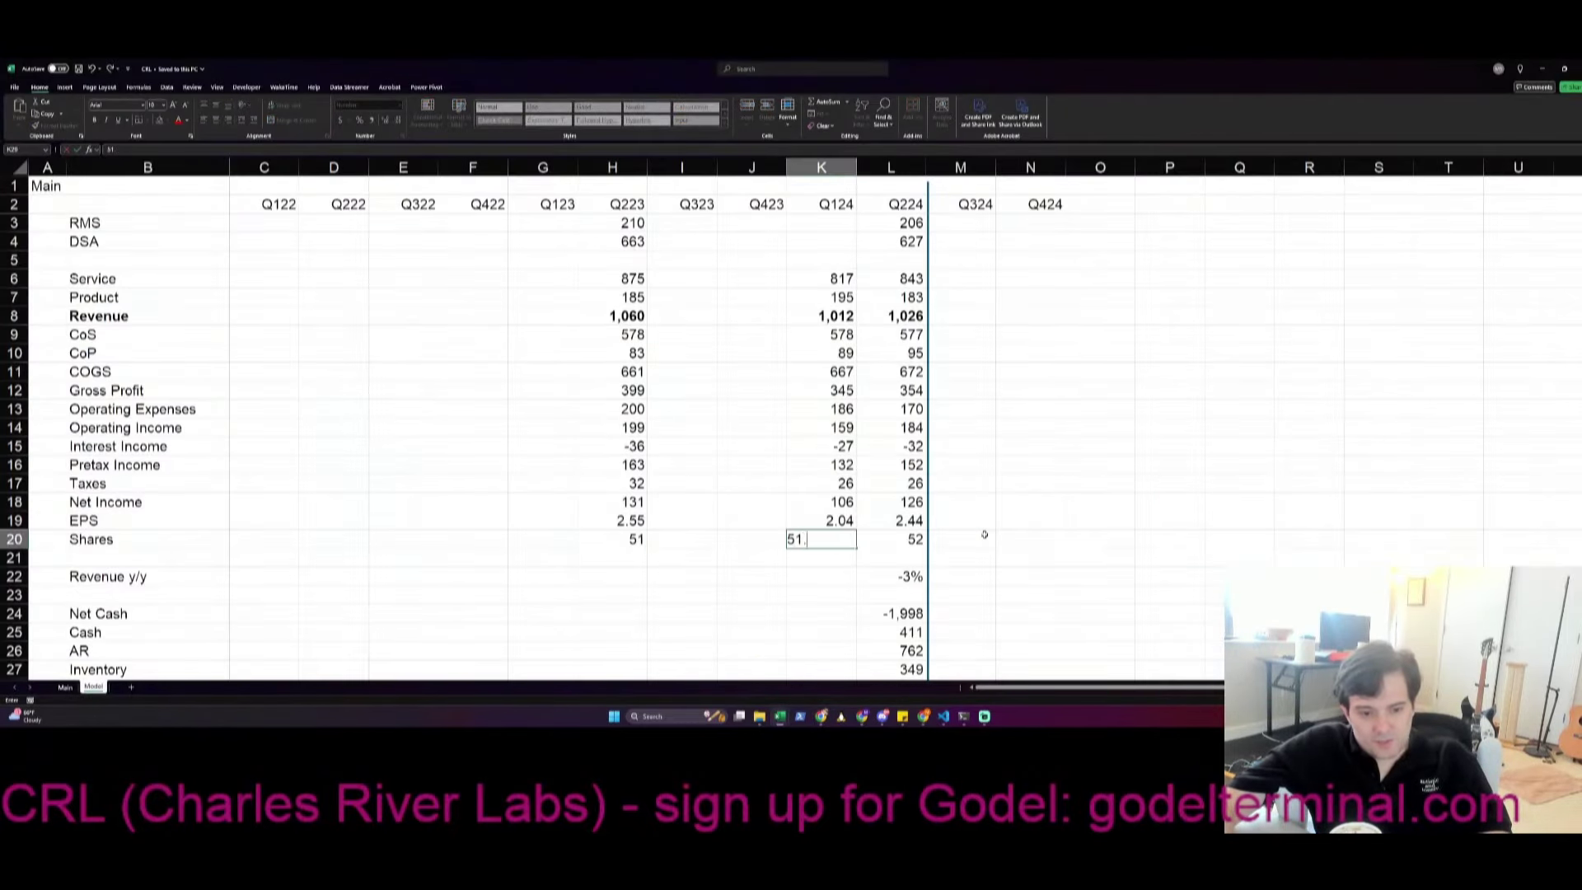
pyautogui.hotkey('alt', 'Tab')
pyautogui.hotkey('alt', 'Tab')
pyautogui.press('Return')
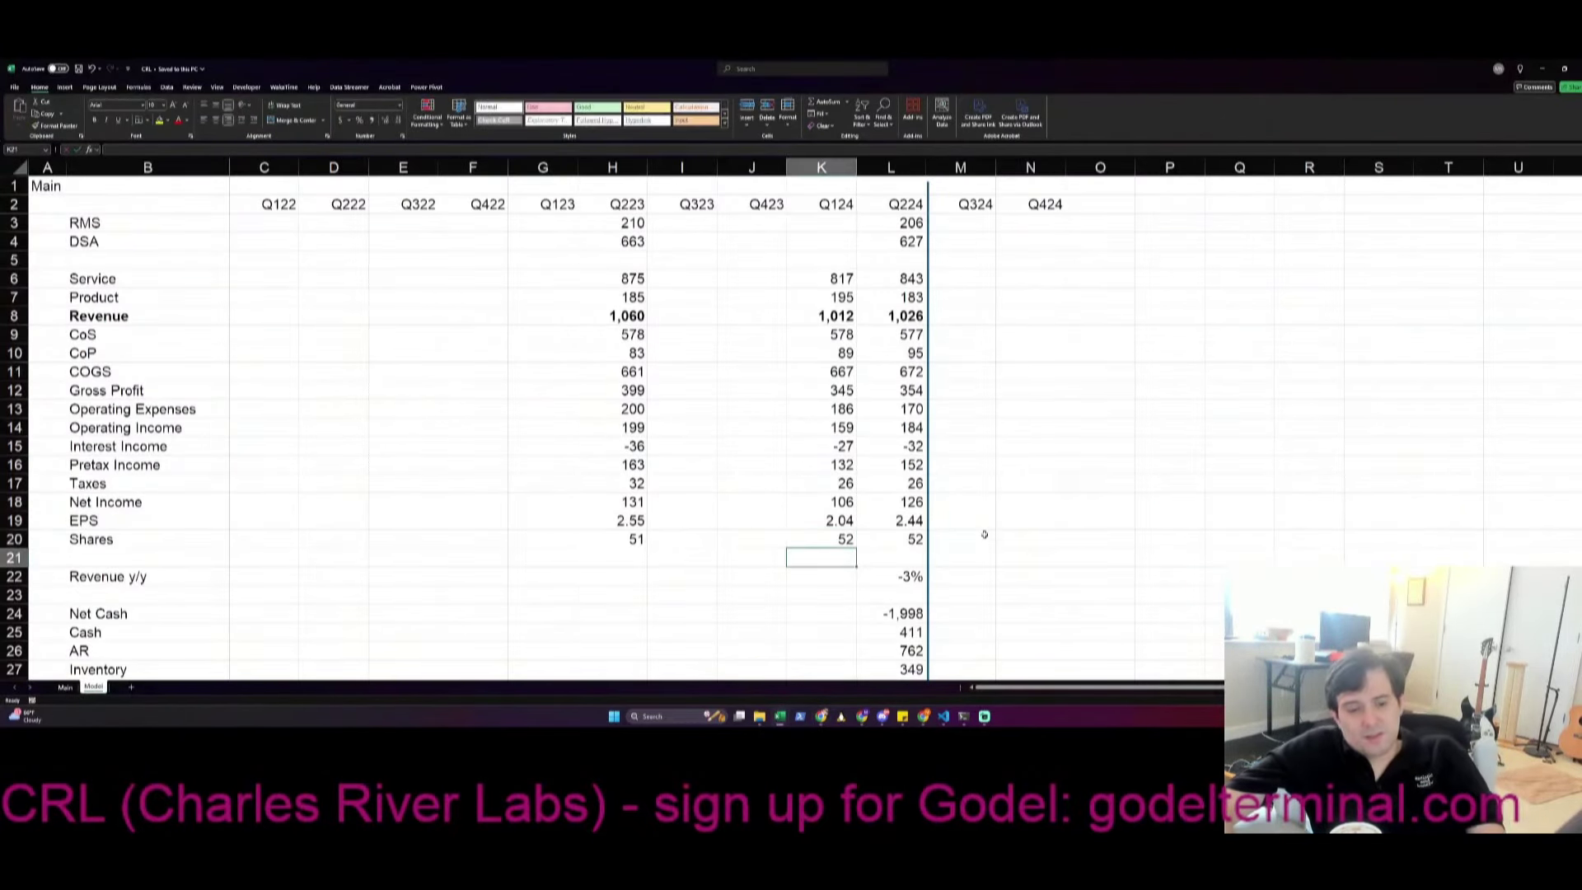
# Copy the year-over-year revenue growth formula from Q224 into Q124
pyautogui.press('Down')
pyautogui.press('Right')
pyautogui.hotkey('ctrl', 'c')
pyautogui.press('Left')
pyautogui.hotkey('ctrl', 'v')
# Save the workbook and copy the Q223 figures from RMS through Shares into the Q123 column
pyautogui.press('Left')
pyautogui.press('Left')
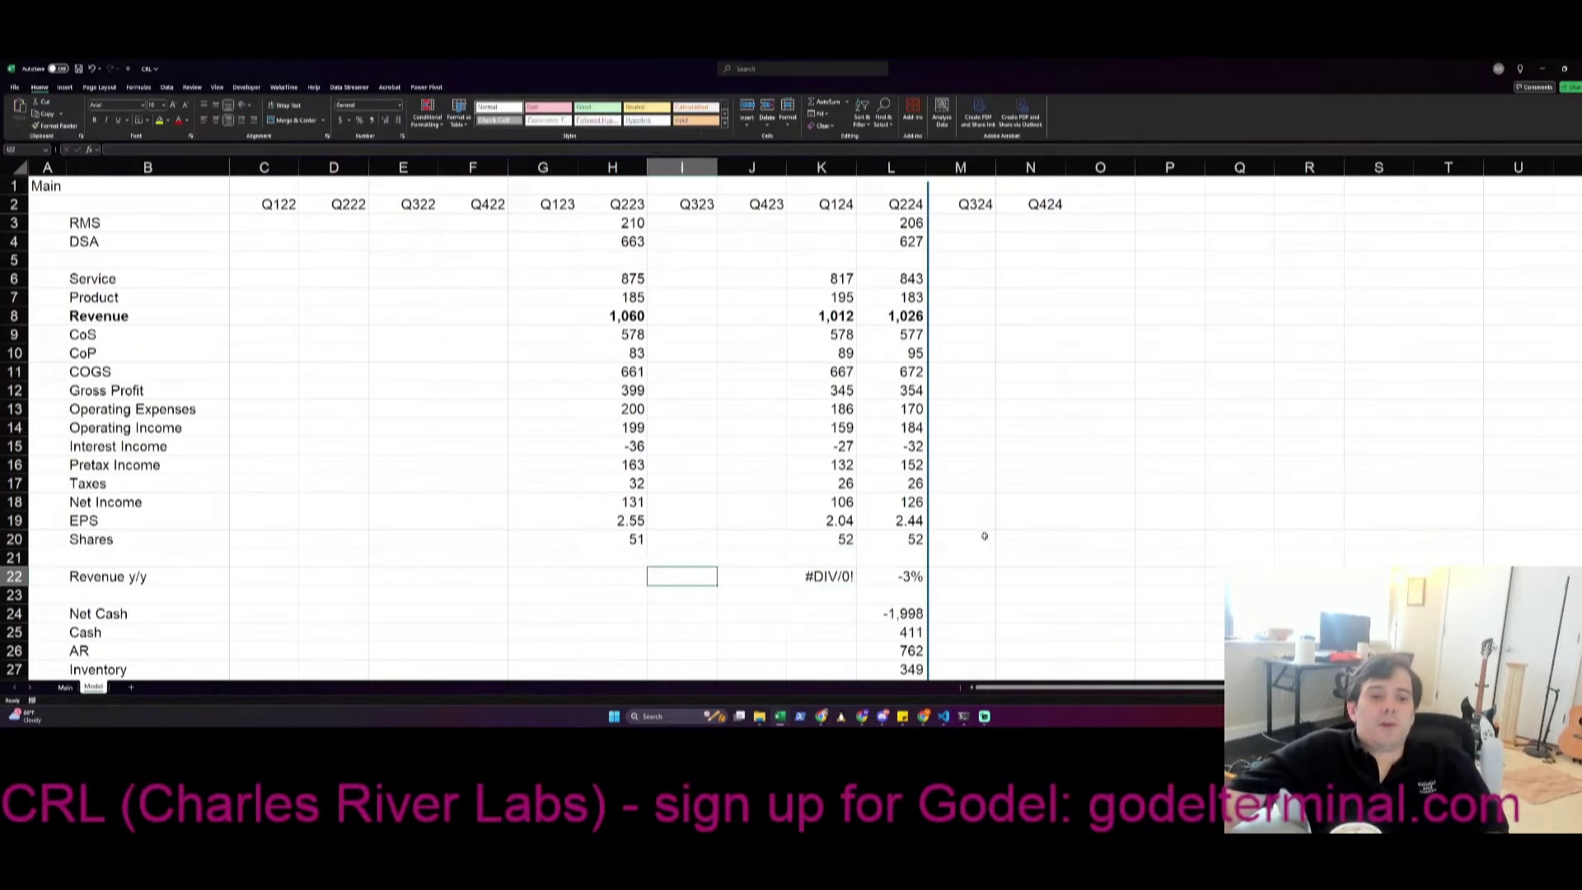
pyautogui.press('Left')
pyautogui.press('Left')
pyautogui.hotkey('ctrl', 'Up')
pyautogui.press('Down')
pyautogui.press('Right')
pyautogui.hotkey('ctrl', 's')
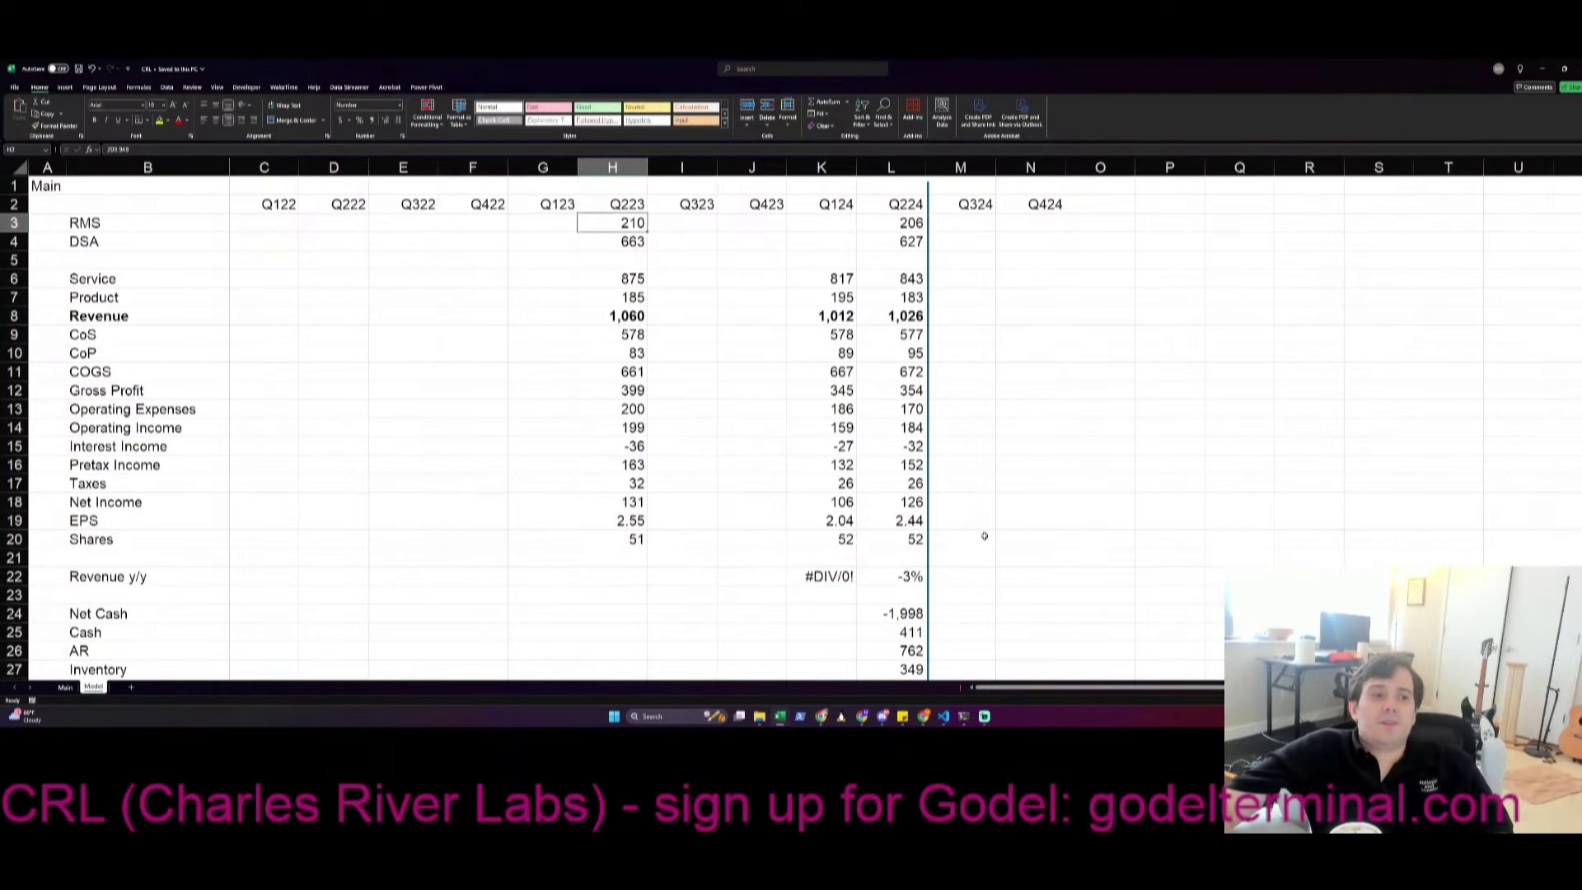
pyautogui.hotkey('ctrl', 'shift', 'Down')
pyautogui.hotkey('ctrl', 'c')
pyautogui.press('Left')
pyautogui.hotkey('ctrl', 'v')
pyautogui.press('Escape')
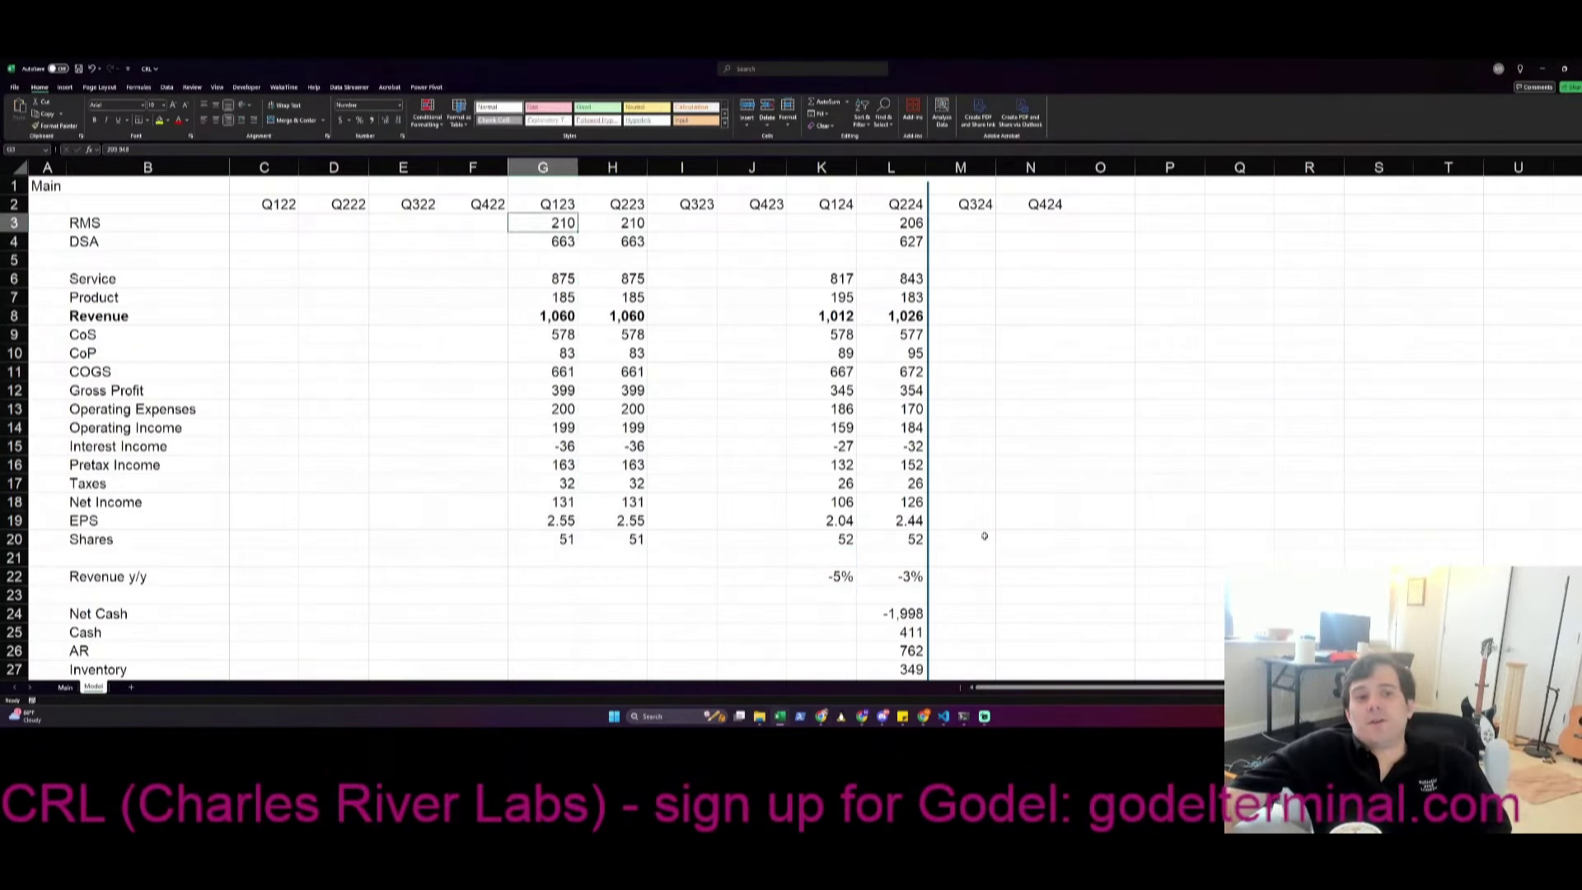
# Clear the copied RMS and DSA values from the Q123 column
pyautogui.hotkey('shift', 'Down')
pyautogui.press('Delete')
pyautogui.press('Down')
pyautogui.press('Down')
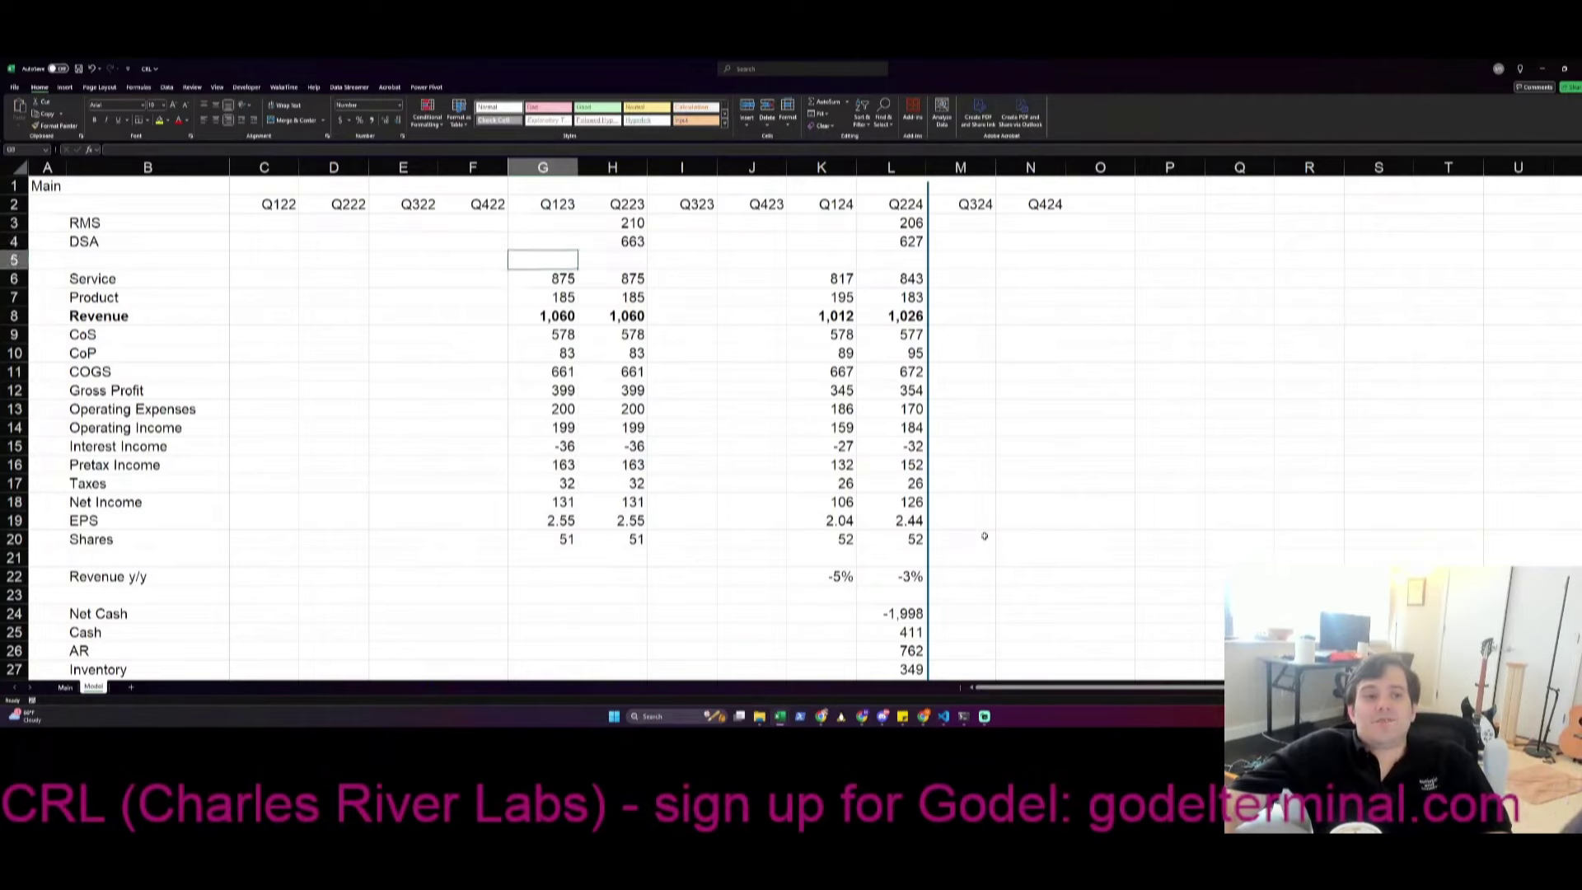
# Set Q123 Service revenue to 857 using the April 1, 2023 column of the filing's income statement
pyautogui.press('Down')
pyautogui.hotkey('alt', 'Tab')
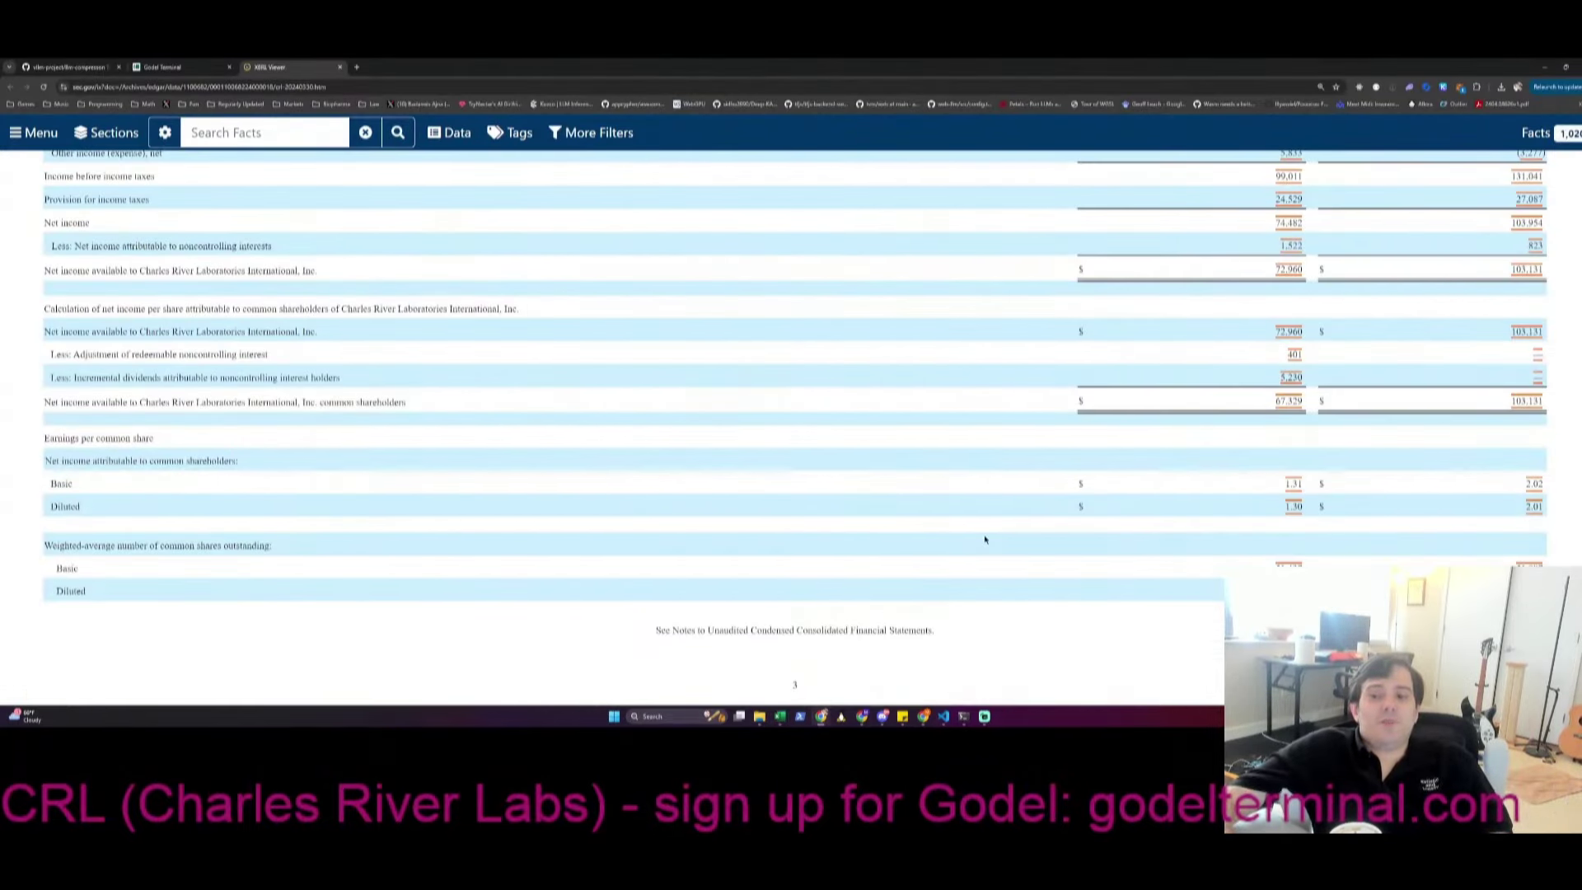
pyautogui.scroll(2, 984, 539)
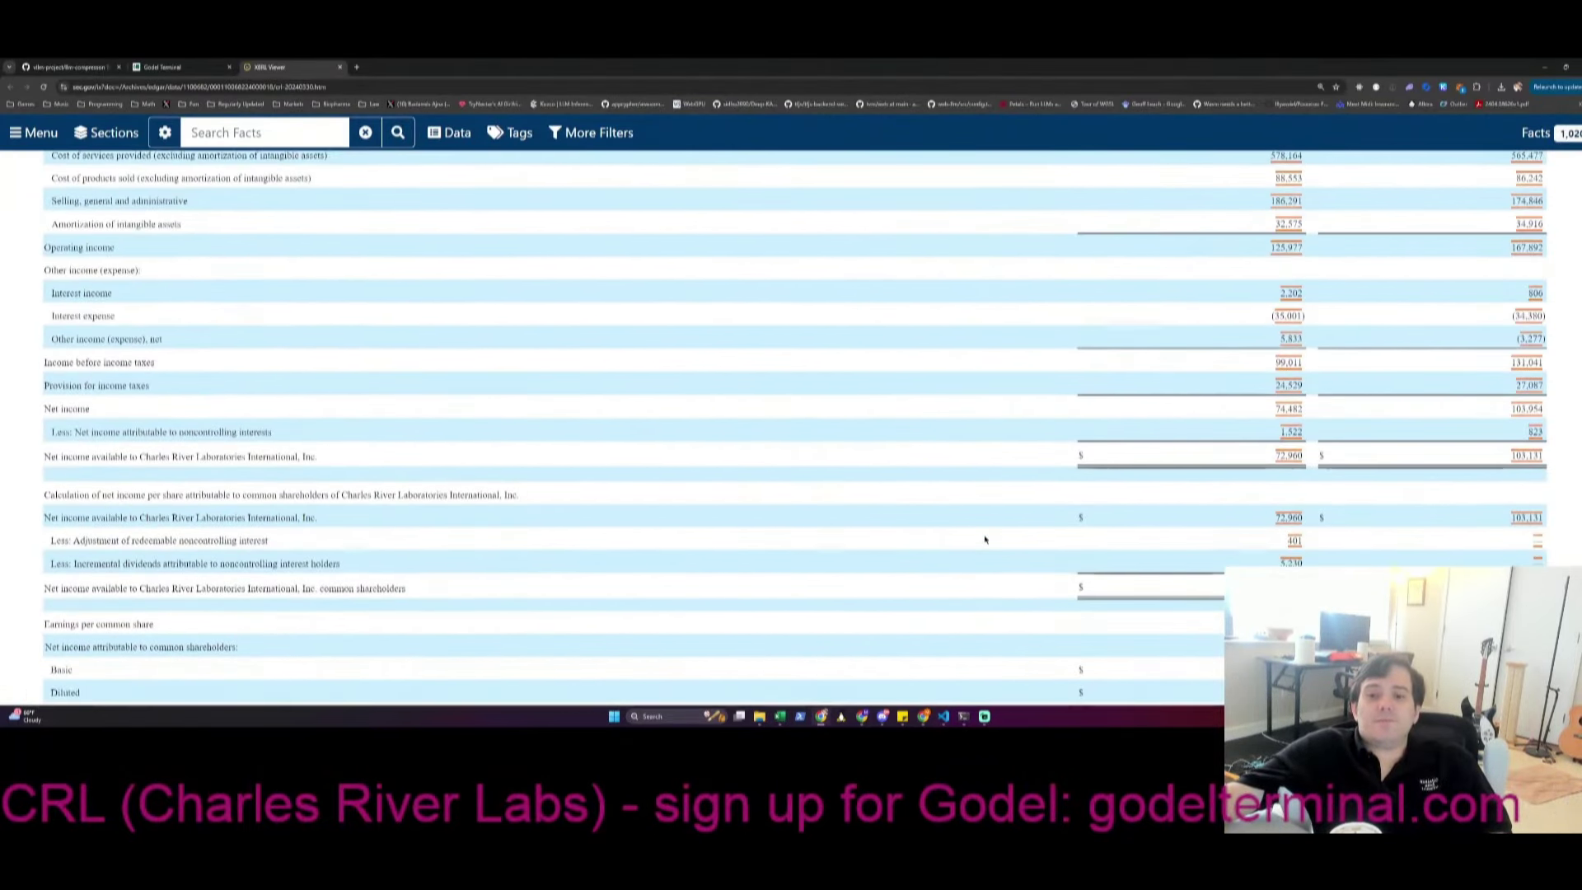
pyautogui.scroll(3, 985, 539)
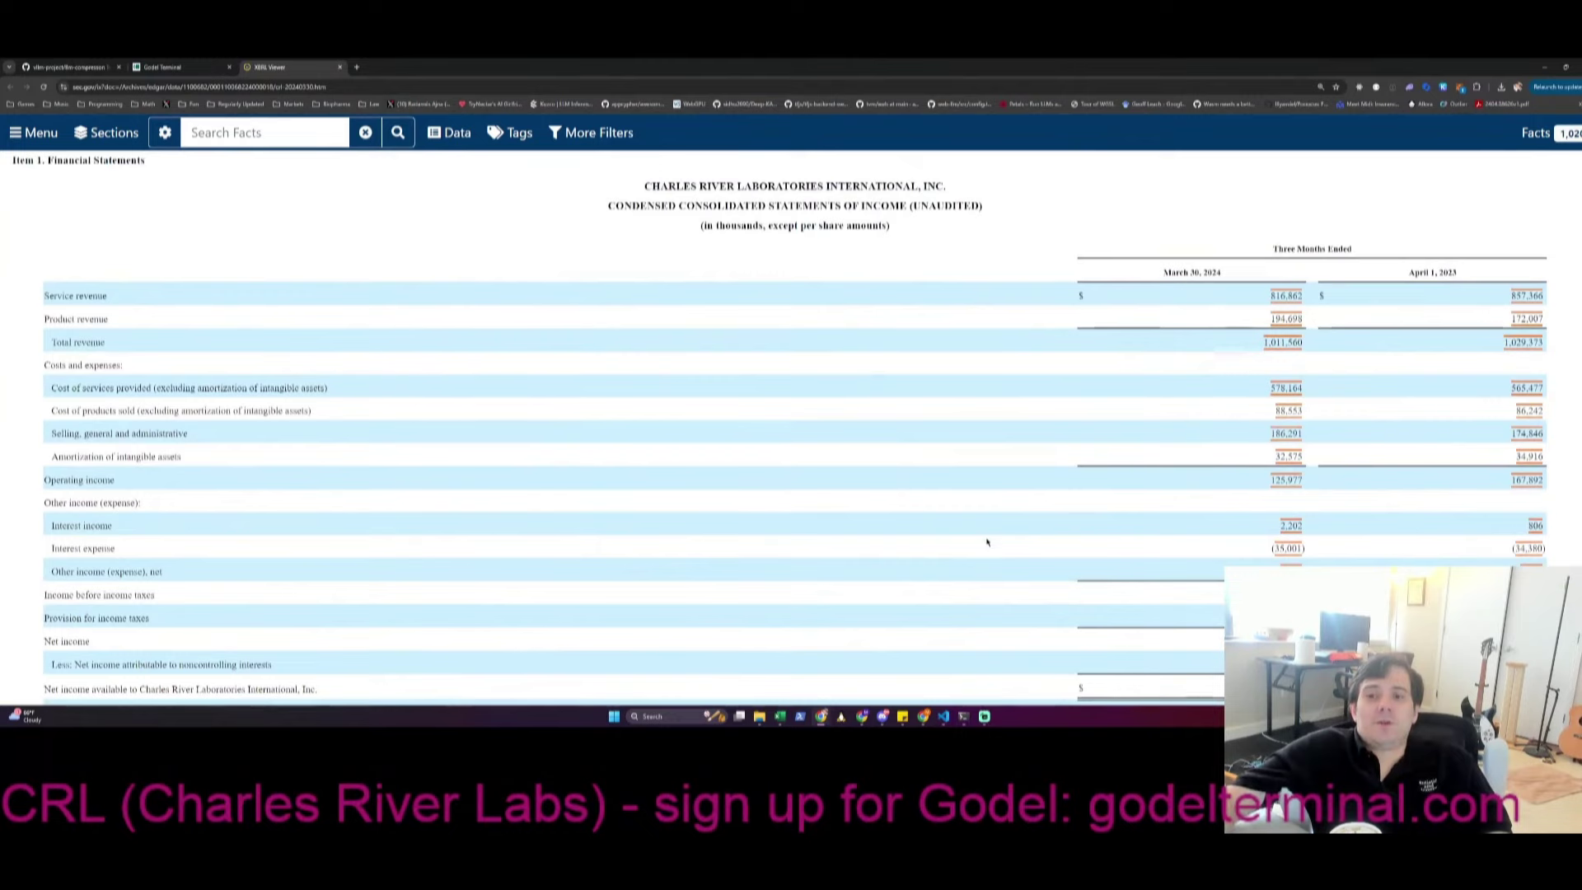
pyautogui.hotkey('alt', 'Tab')
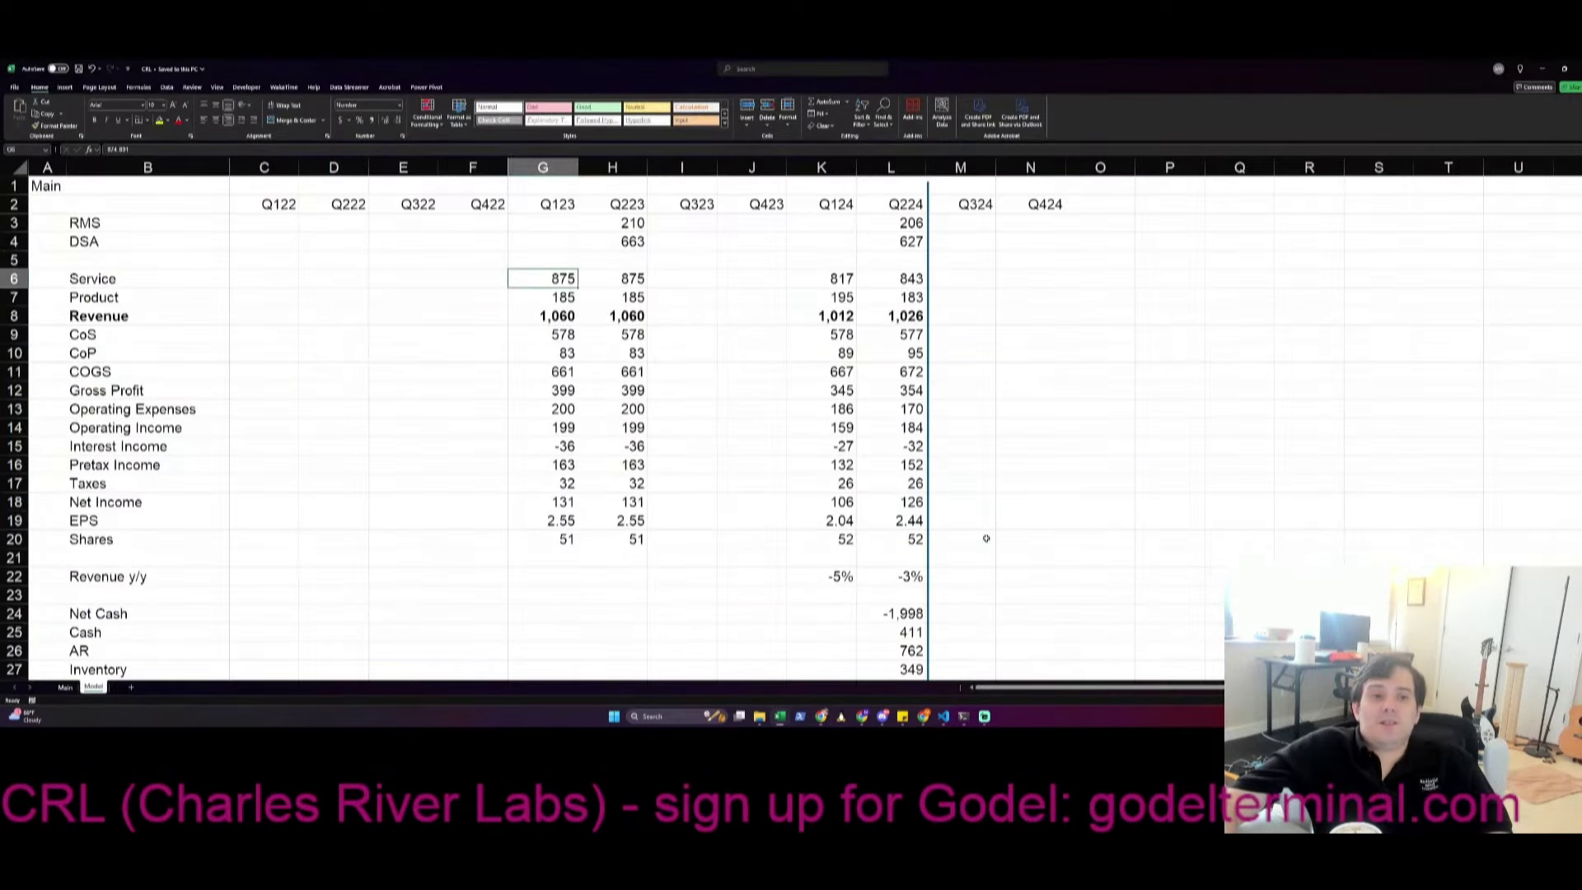
pyautogui.hotkey('alt', 'Tab')
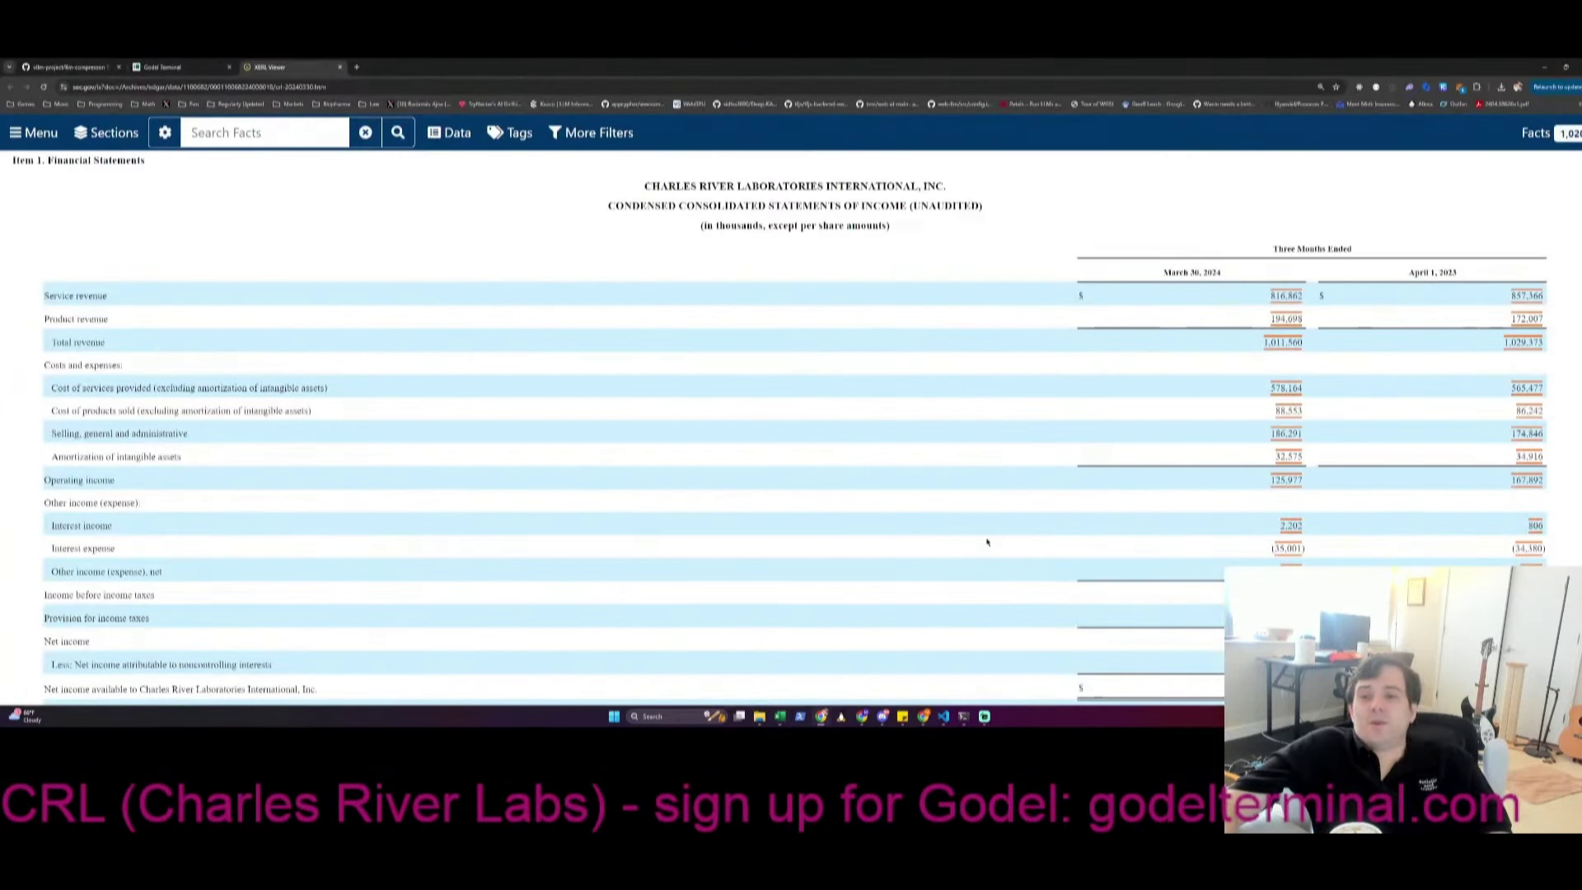
pyautogui.hotkey('alt', 'Tab')
pyautogui.press('Return')
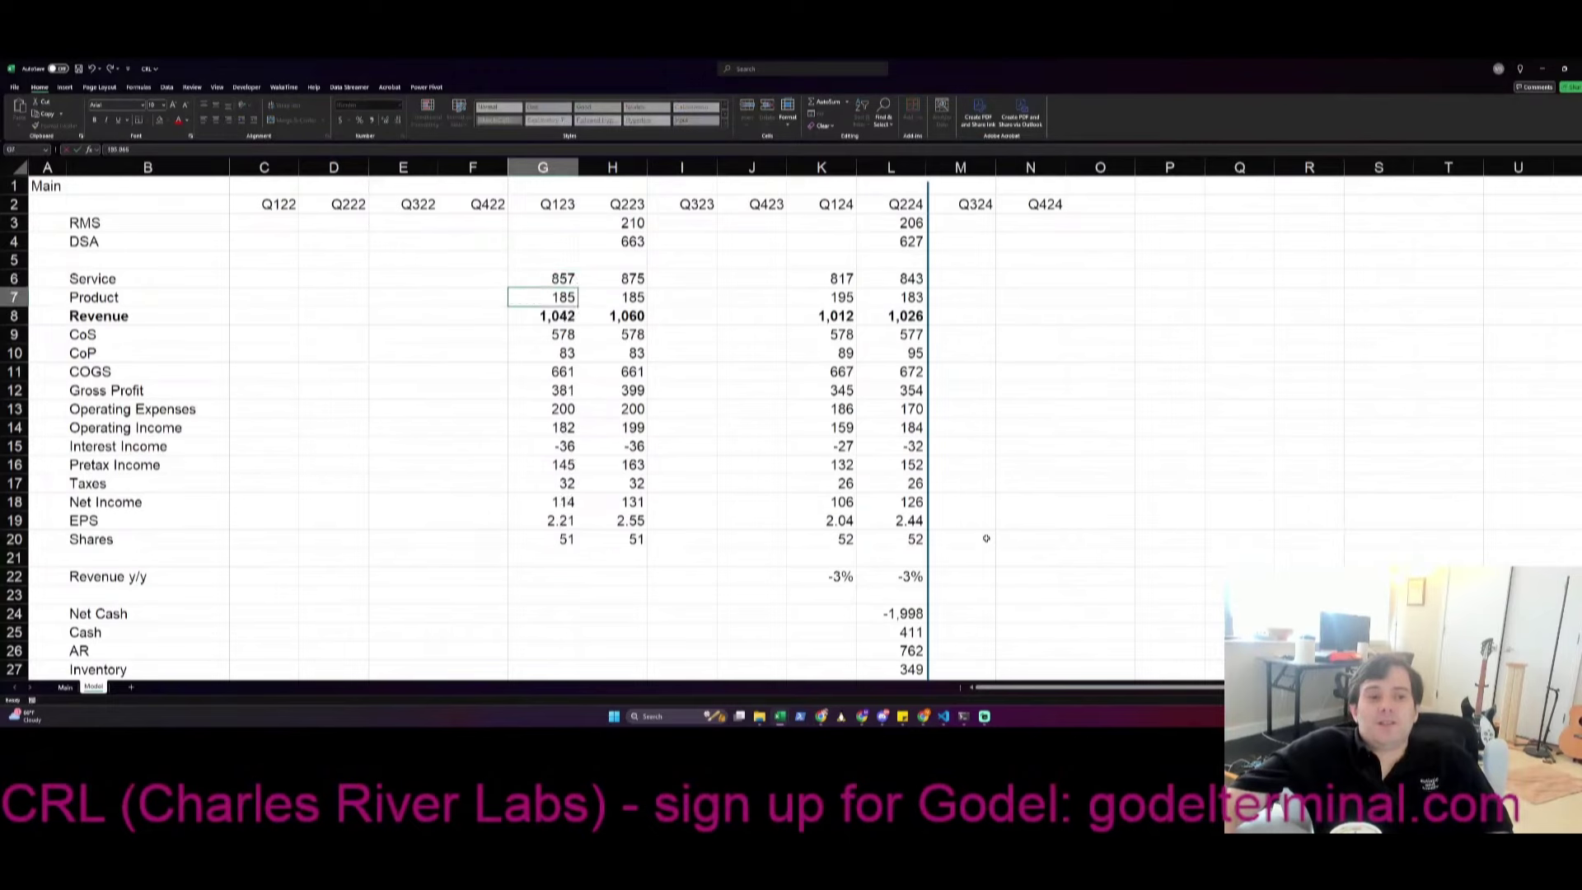
# Set Q123 Product revenue to 172 from the filing's April 1, 2023 column
pyautogui.hotkey('alt', 'Tab')
pyautogui.hotkey('alt', 'Tab')
pyautogui.write('1')
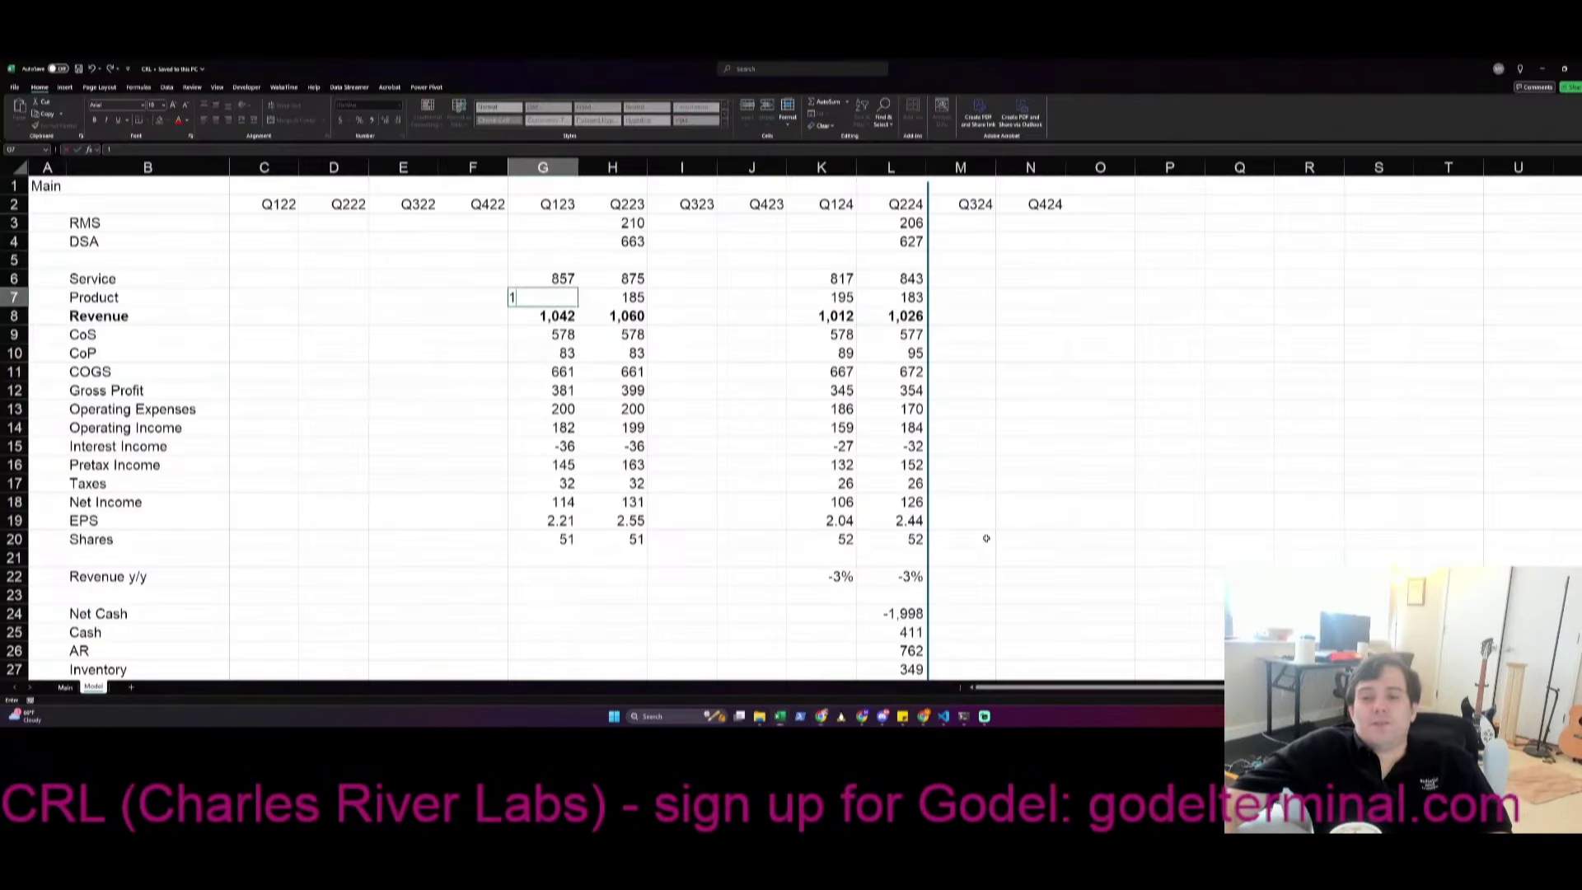
pyautogui.write('72')
pyautogui.press('Return')
pyautogui.press('Return')
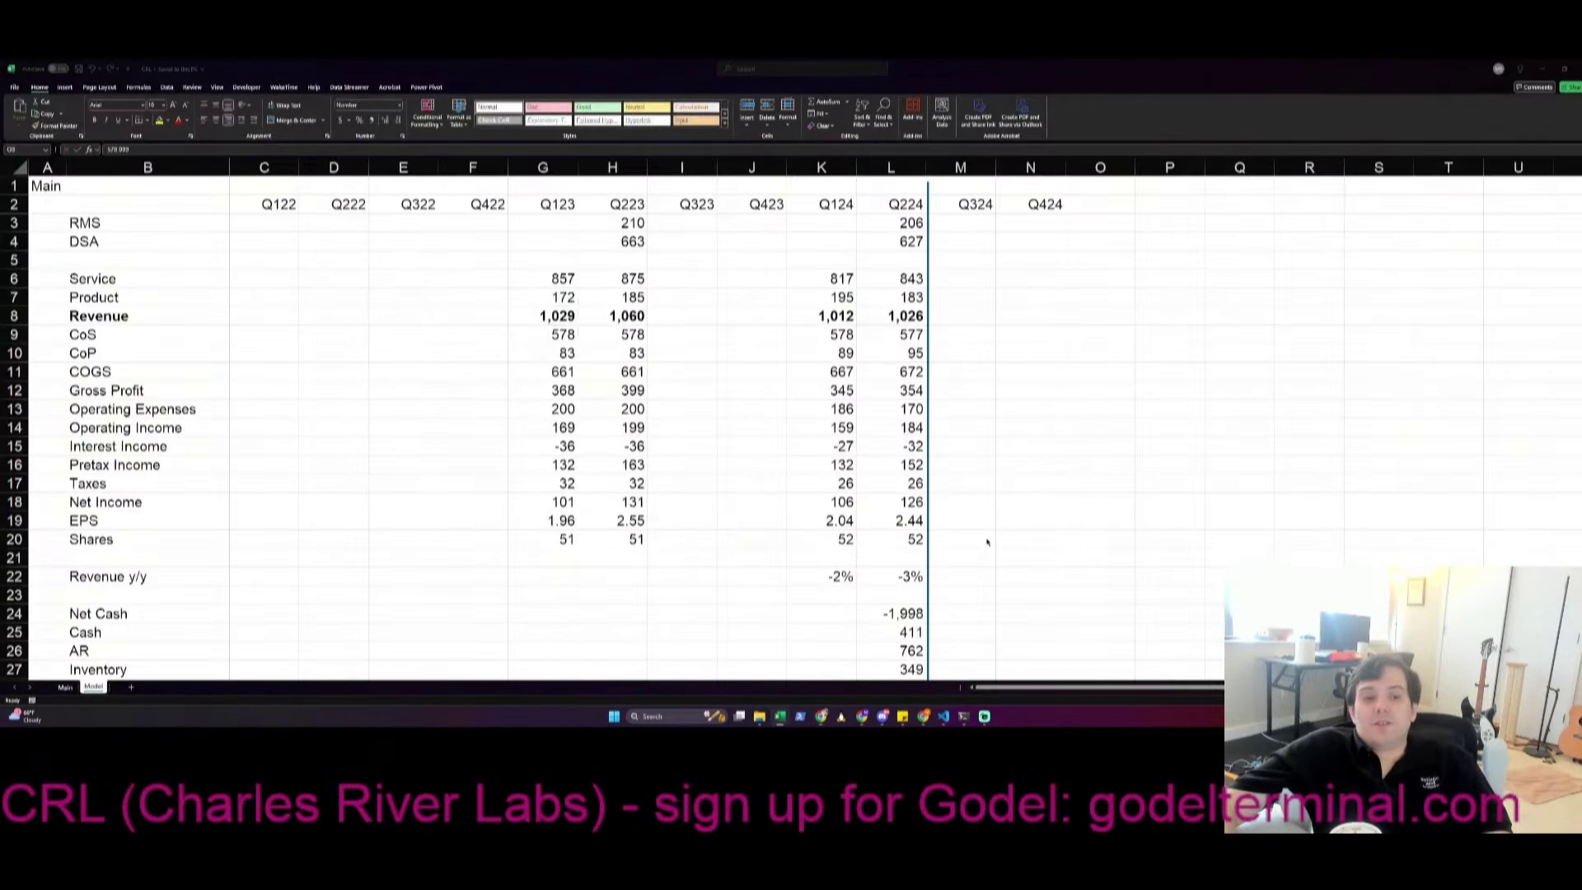
# Enter the Q123 cost of services as 565.477 and cost of products as 86.242 from the filing
pyautogui.hotkey('alt', 'Tab')
pyautogui.hotkey('alt', 'Tab')
pyautogui.write('565')
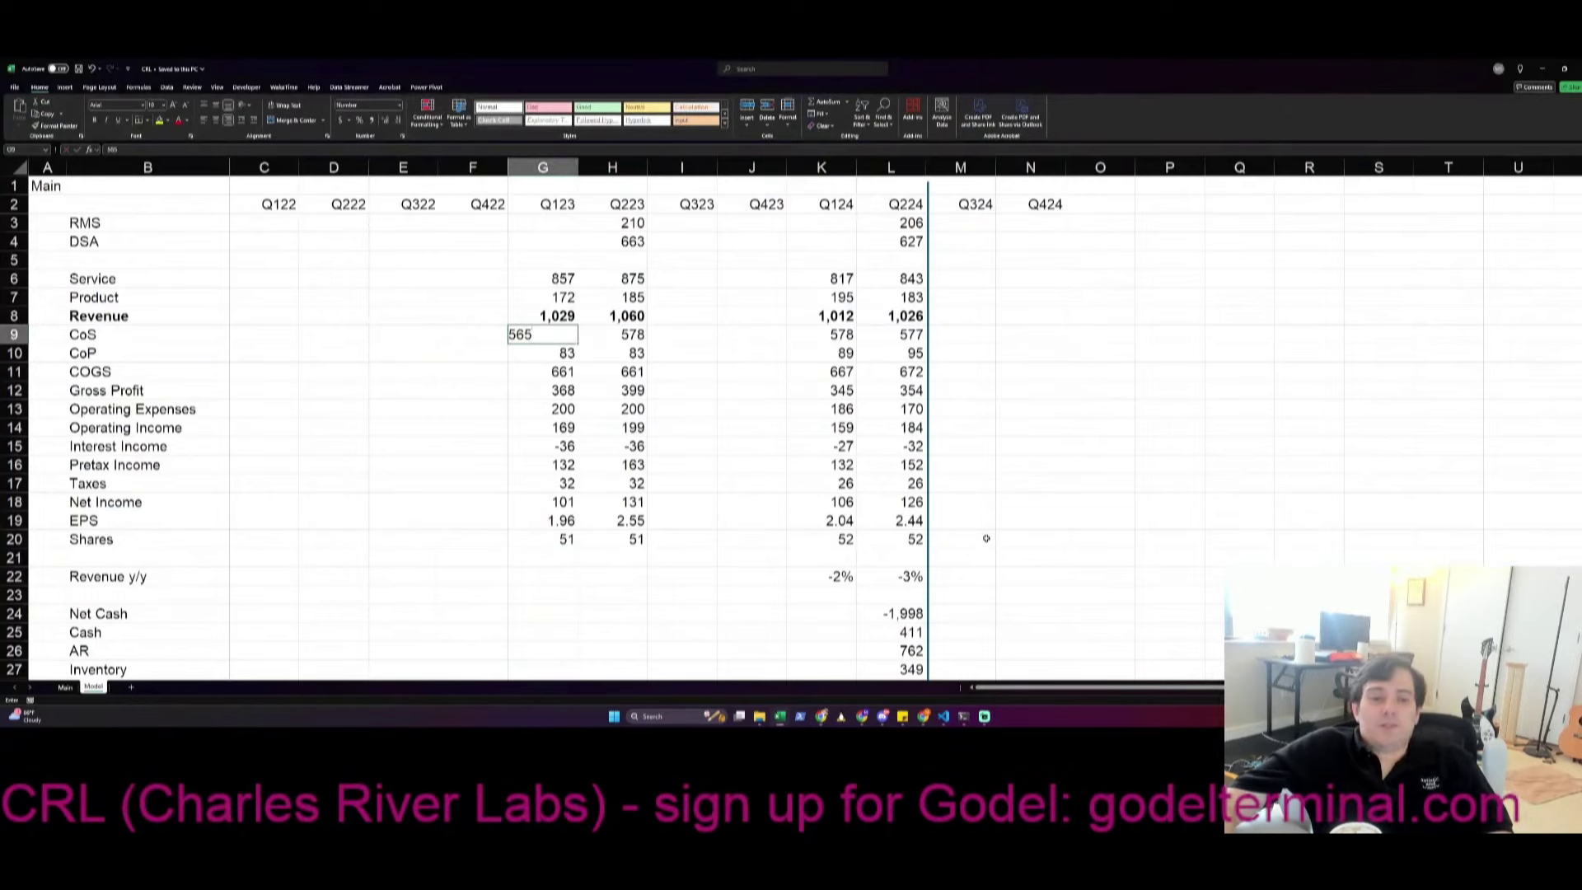
pyautogui.write('.477')
pyautogui.press('Return')
pyautogui.hotkey('alt', 'Tab')
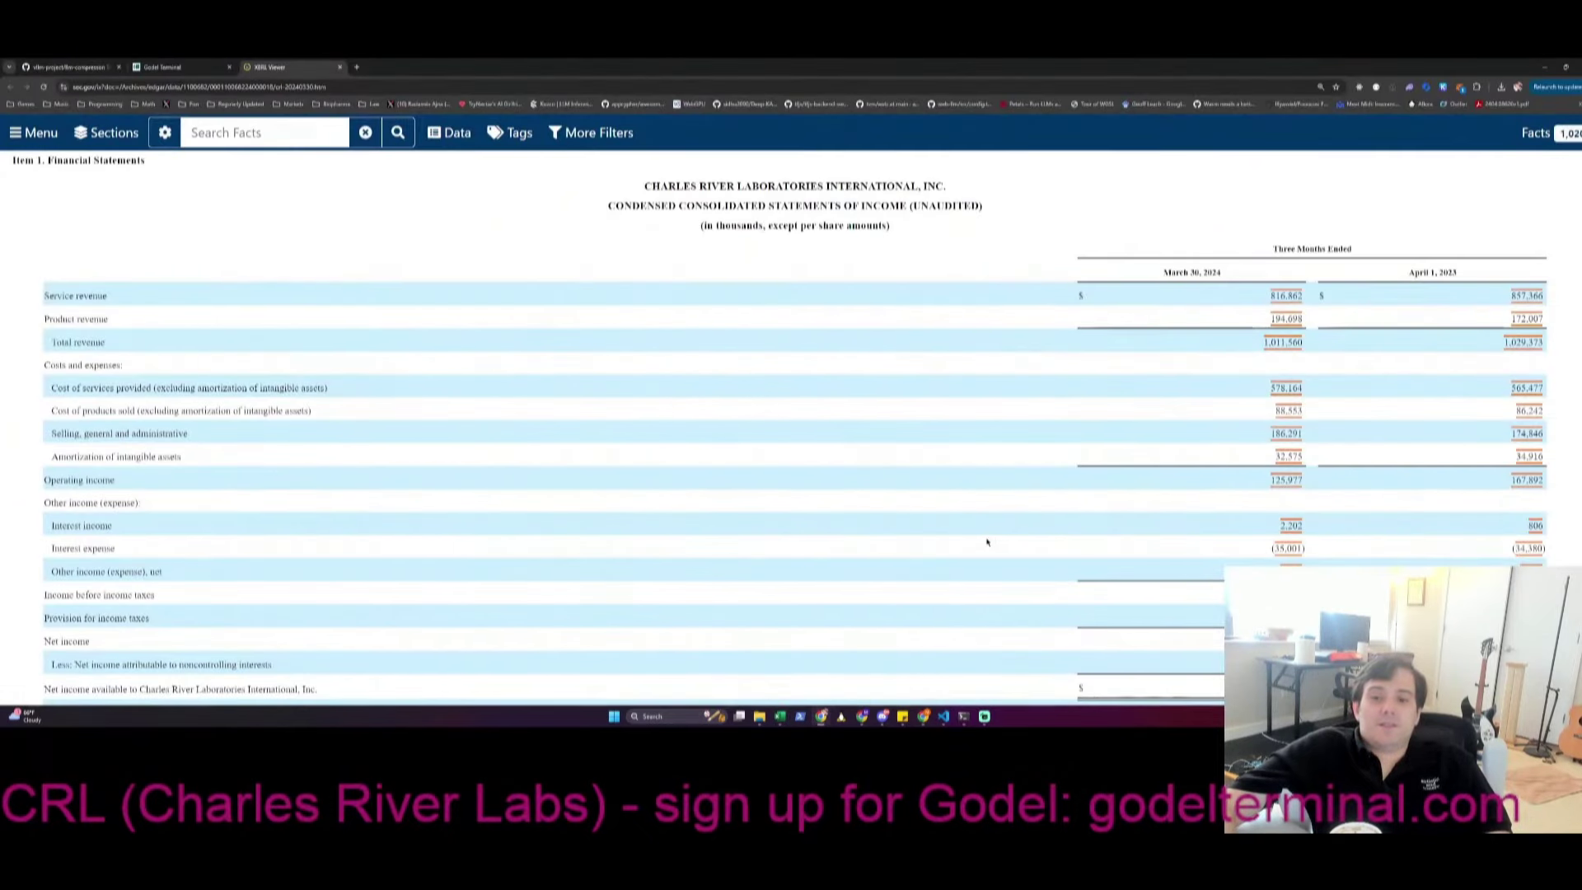
pyautogui.hotkey('alt', 'Tab')
pyautogui.write('86.242')
pyautogui.press('Return')
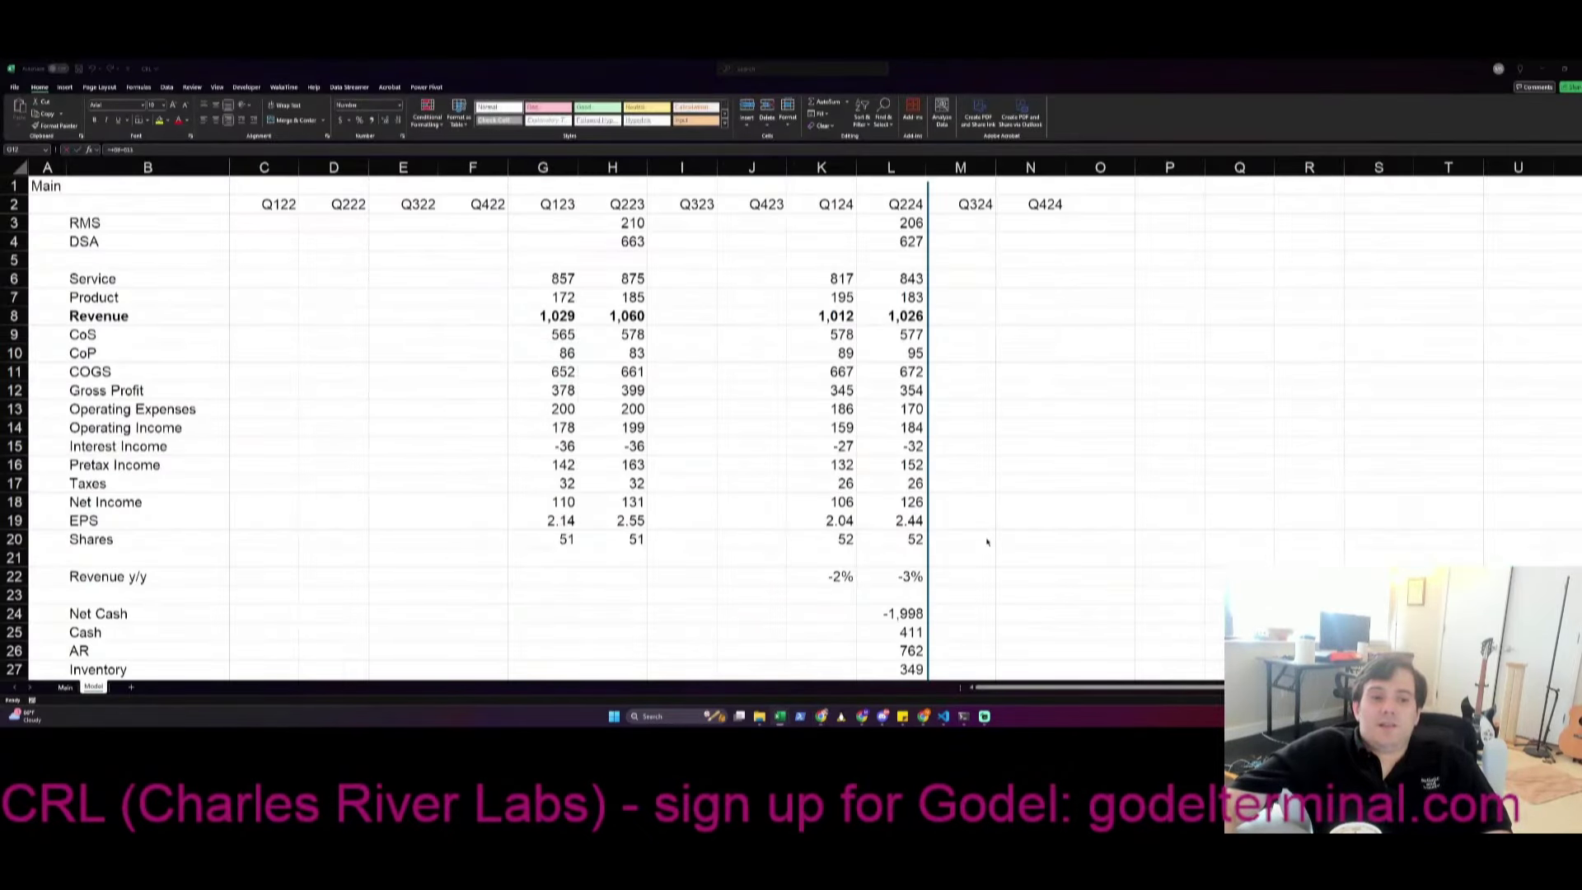
# Set Q123 Operating Expenses to the filing's selling, general and administrative figure, 174.846, and save the workbook
pyautogui.hotkey('alt', 'Tab')
pyautogui.hotkey('alt', 'Tab')
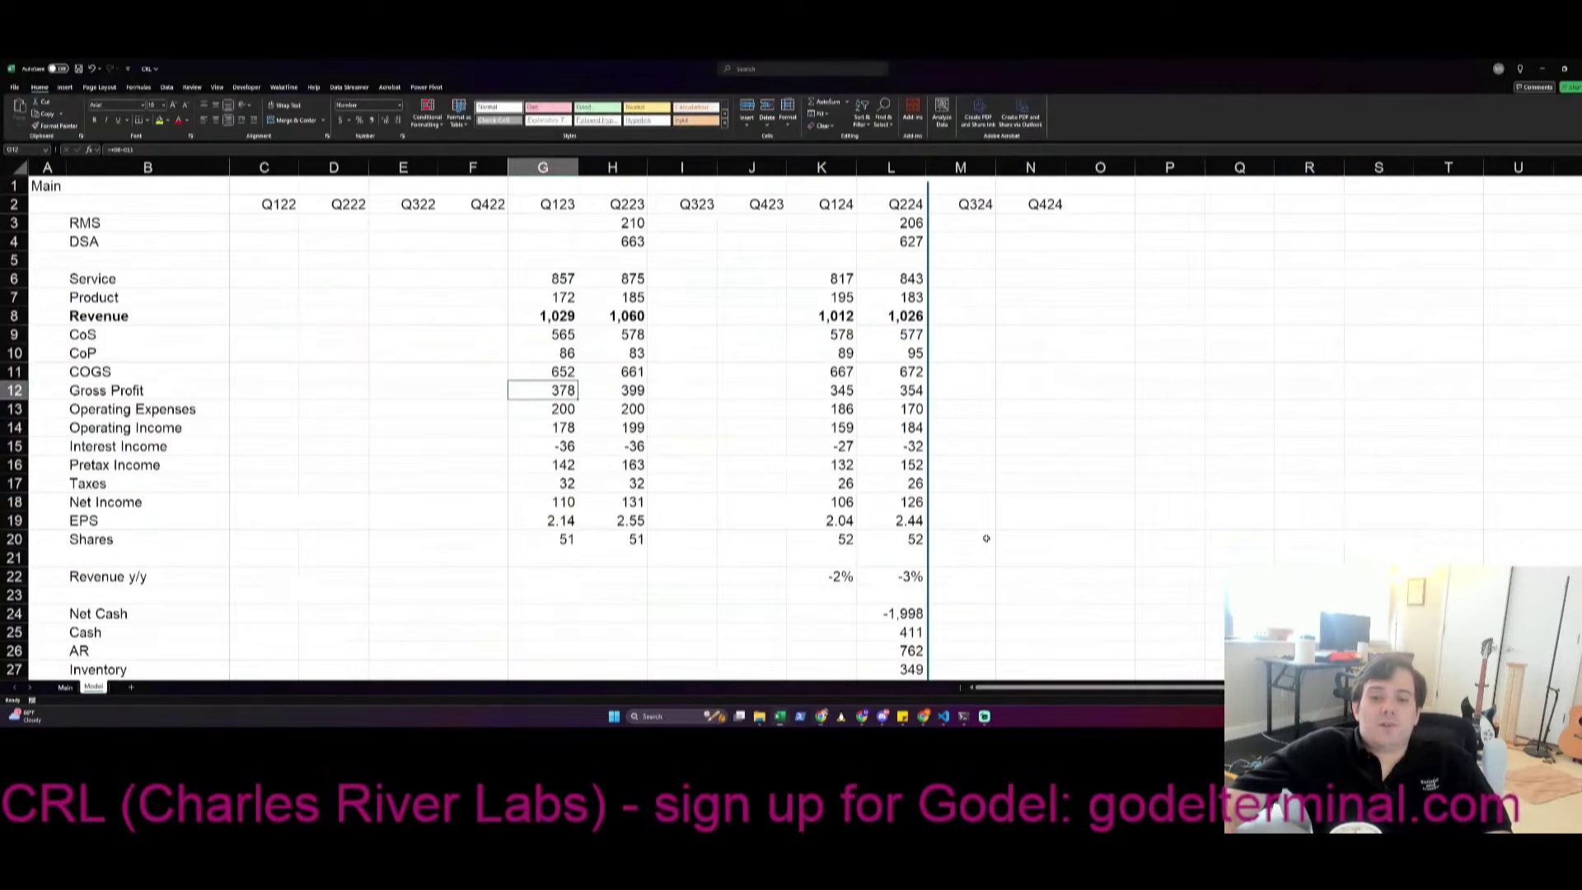
pyautogui.hotkey('alt', 'Tab')
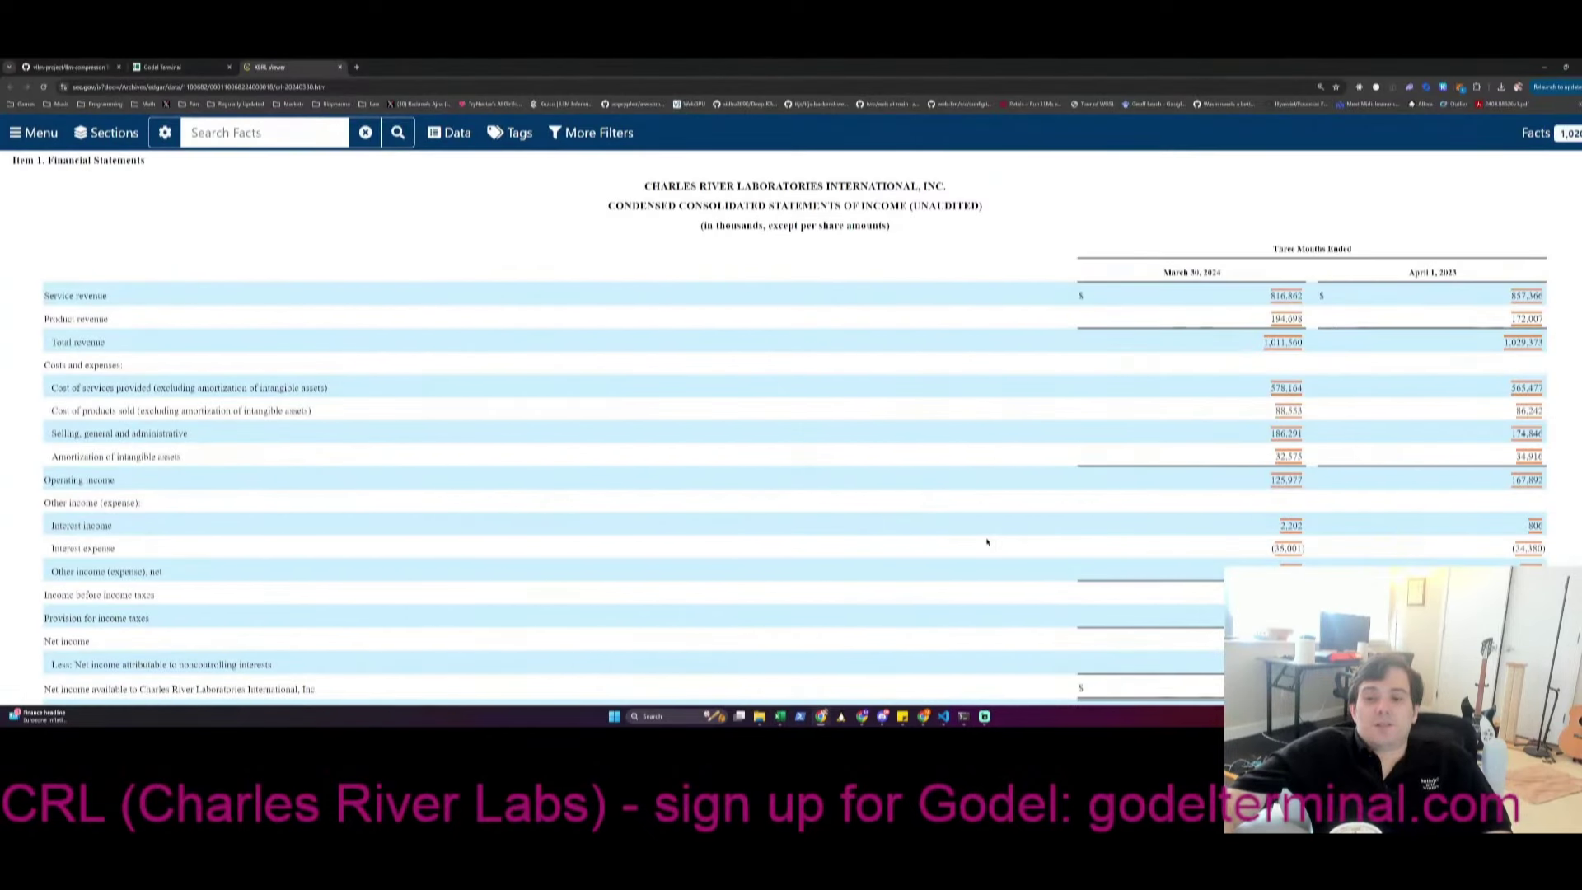
pyautogui.hotkey('alt', 'Tab')
pyautogui.write('174.846')
pyautogui.press('Return')
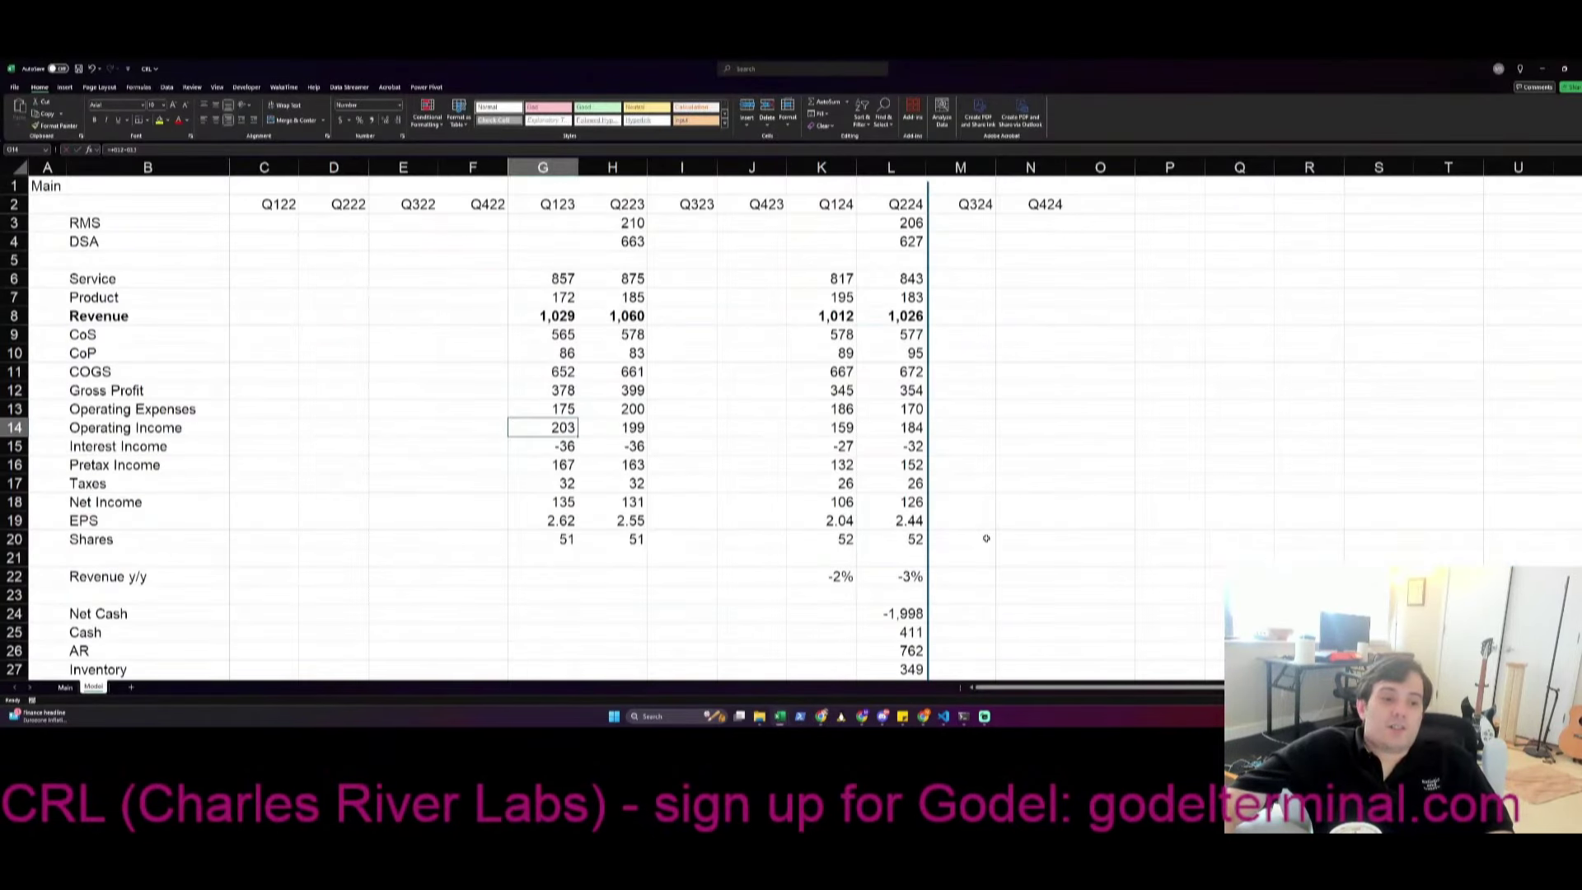
pyautogui.press('Up')
pyautogui.press('Down')
pyautogui.press('Down')
pyautogui.hotkey('ctrl', 's')
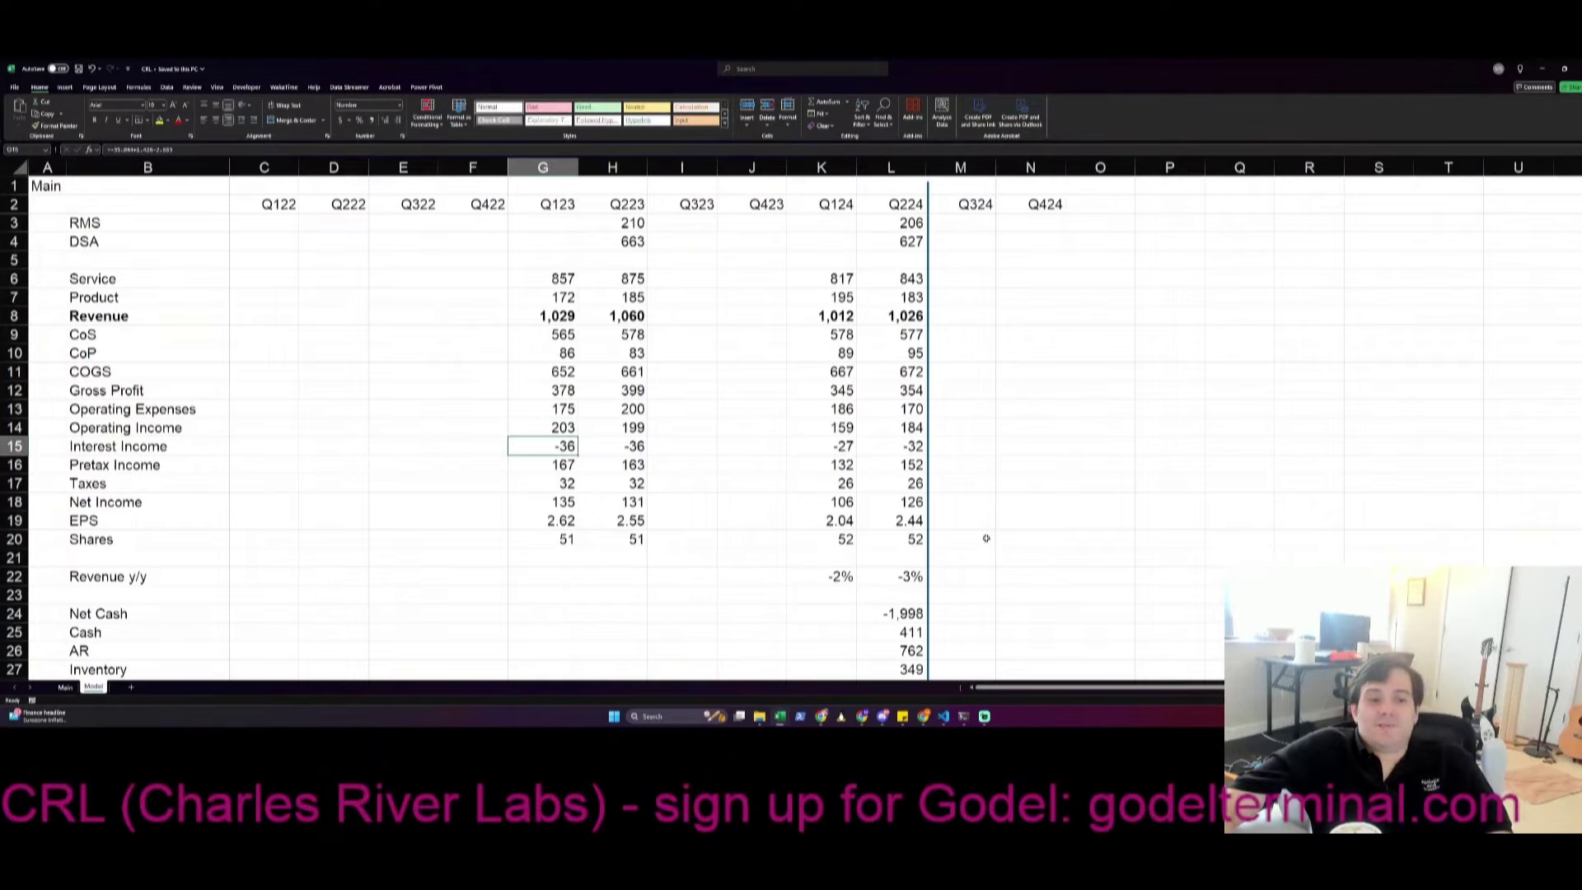
# Enter Q123 Interest Income as -34.38+0.806-3.2, combining the filing's interest expense, interest income and other expense
pyautogui.hotkey('alt', 'Tab')
pyautogui.hotkey('alt', 'Tab')
pyautogui.write('-')
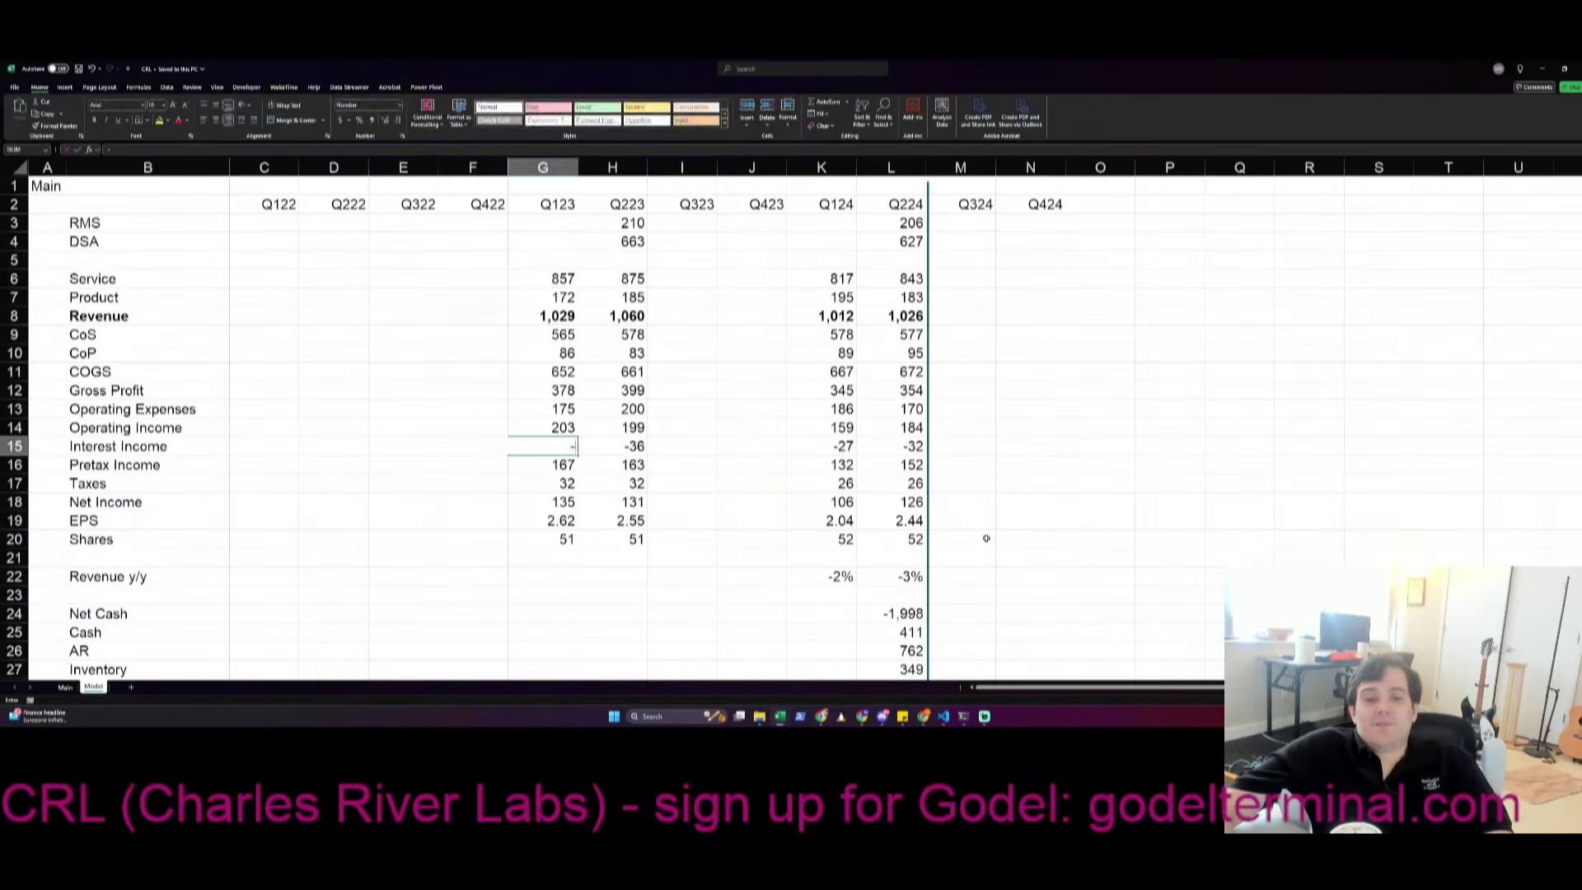
pyautogui.write('34.38+')
pyautogui.hotkey('alt', 'Tab')
pyautogui.hotkey('alt', 'Tab')
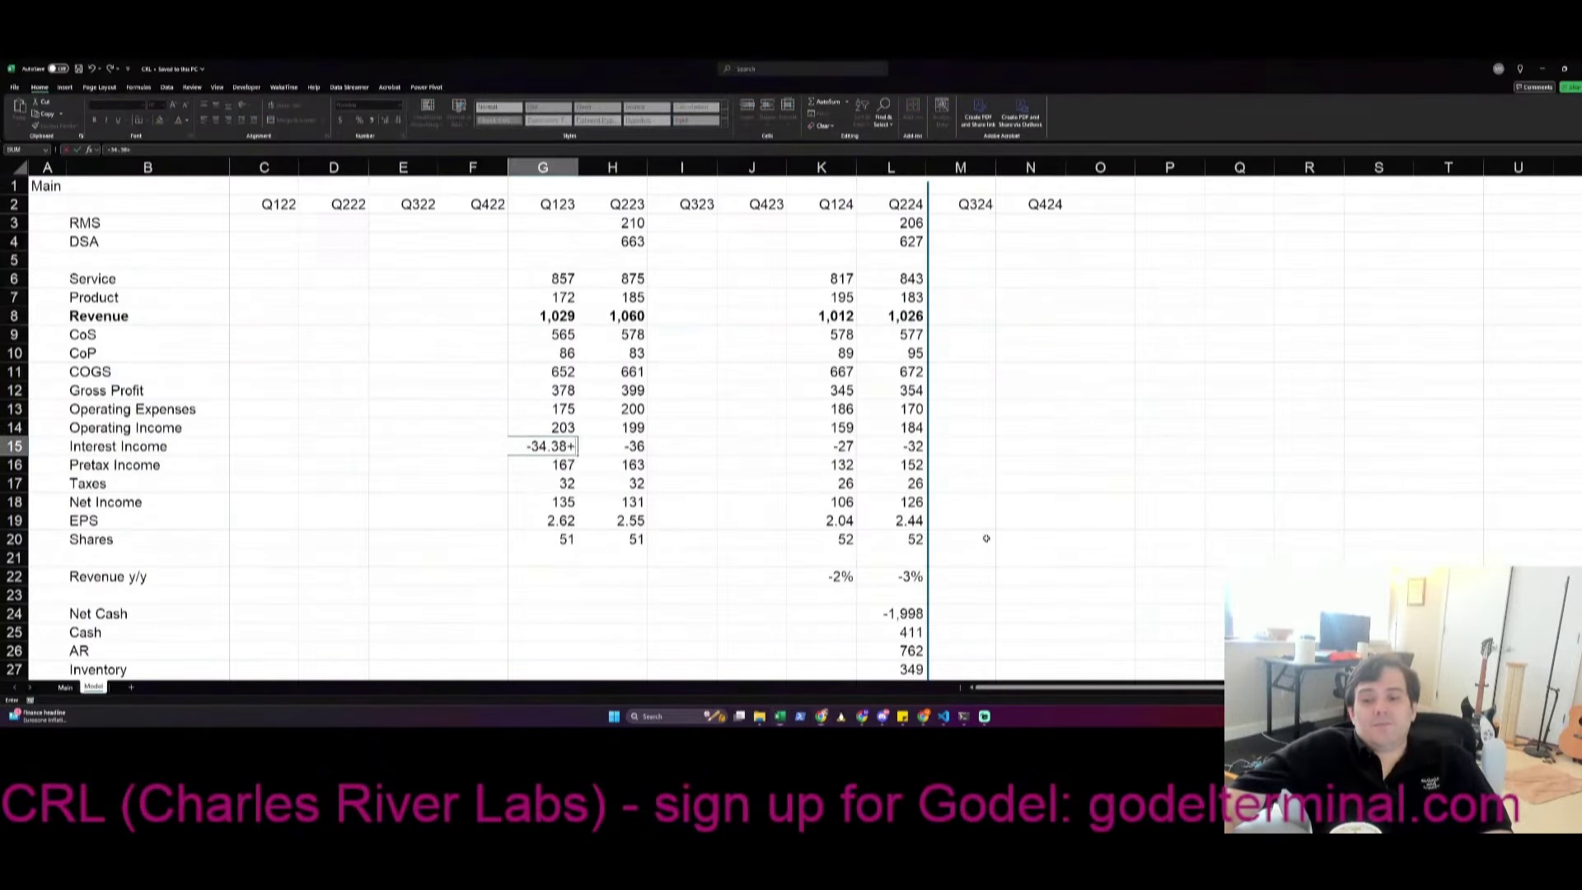
pyautogui.write('0.806')
pyautogui.hotkey('alt', 'Tab')
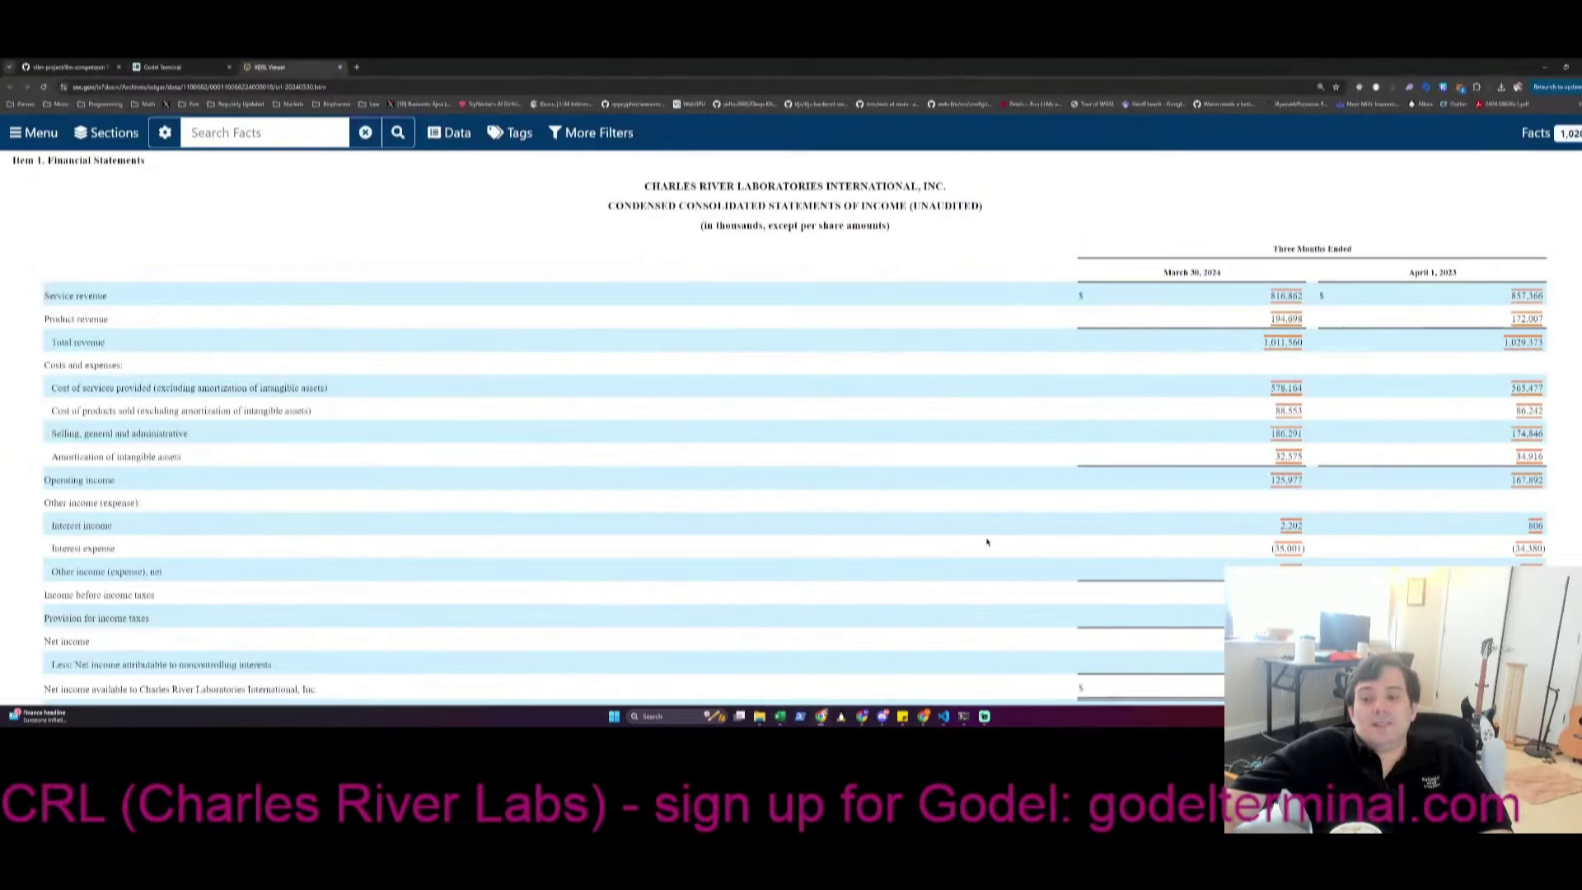
pyautogui.hotkey('alt', 'Tab')
pyautogui.write('-3.2')
pyautogui.press('Return')
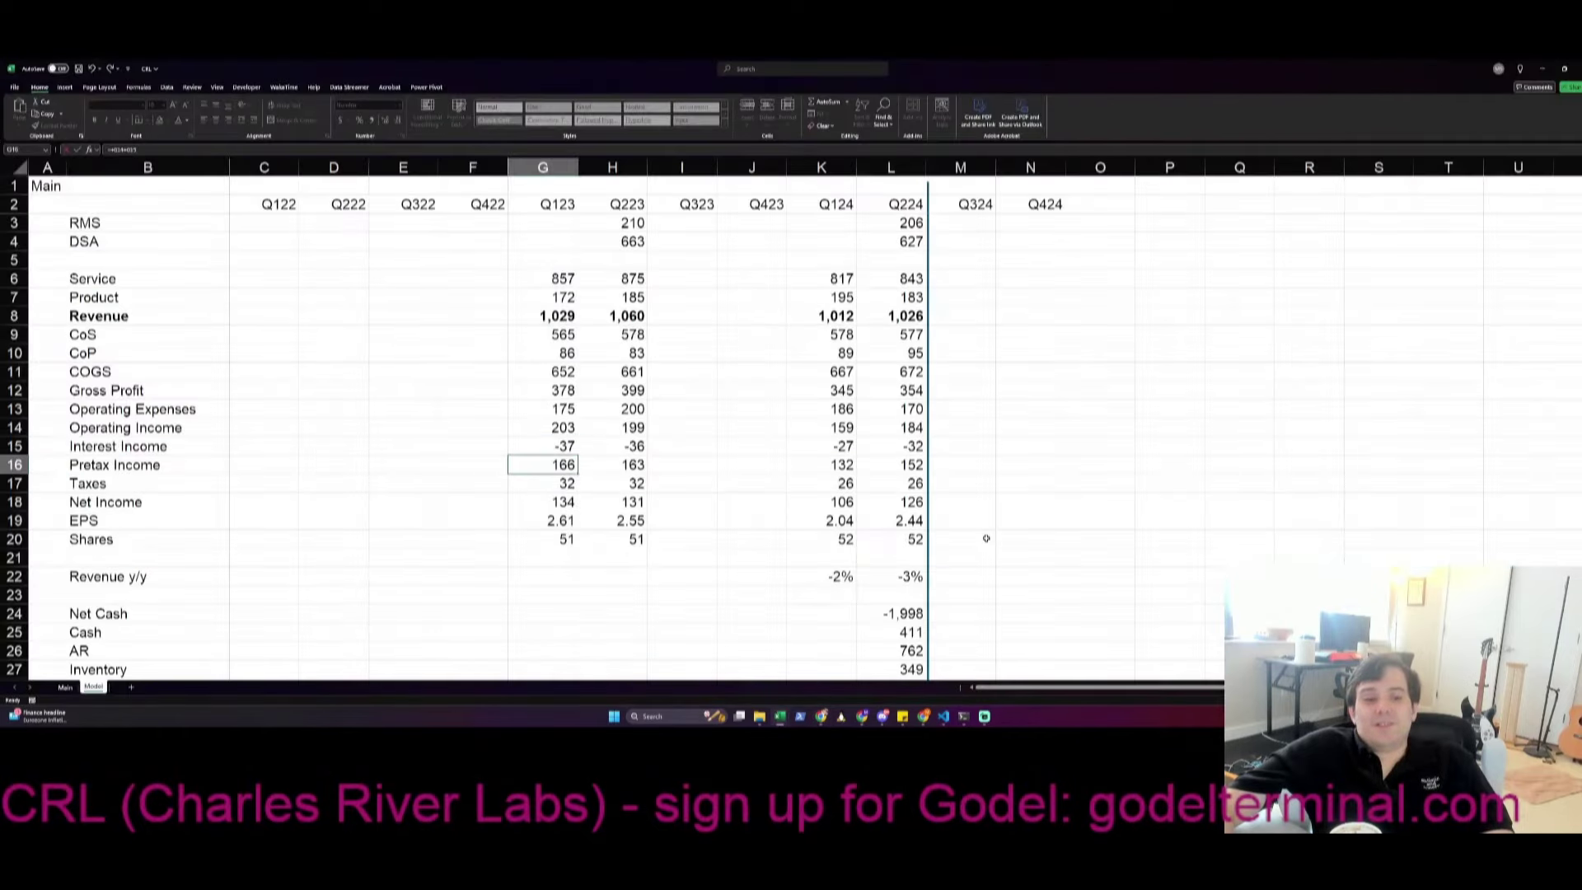
# Enter Q123 Taxes as +27.087+0.9, combining the filing's income tax provision with the noncontrolling interest
pyautogui.hotkey('alt', 'Tab')
pyautogui.scroll(-1, 987, 541)
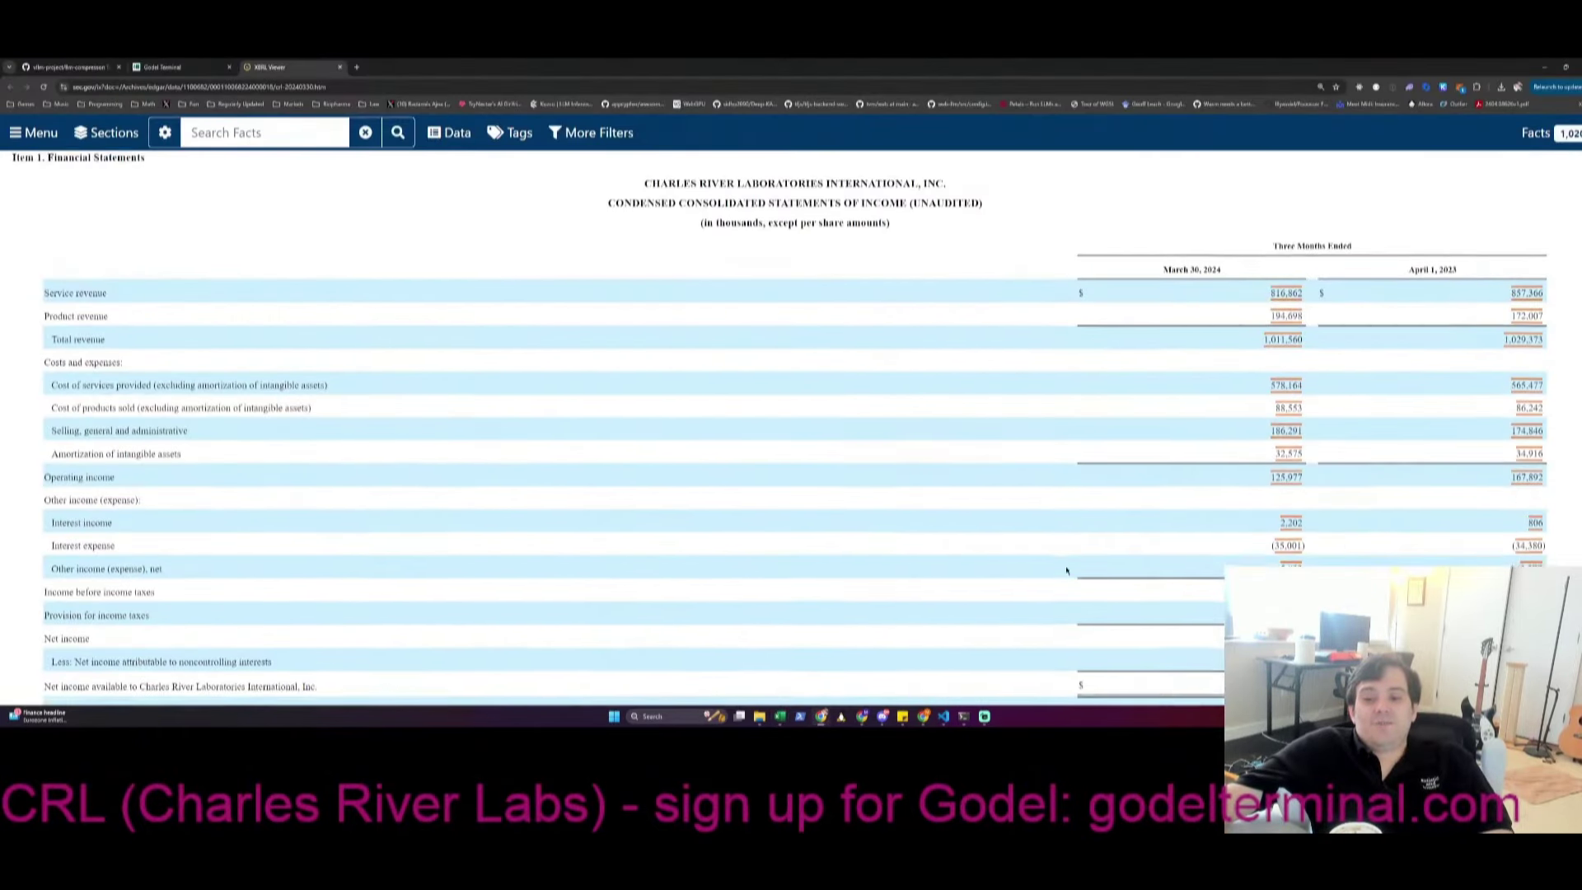
pyautogui.scroll(-5, 972, 504)
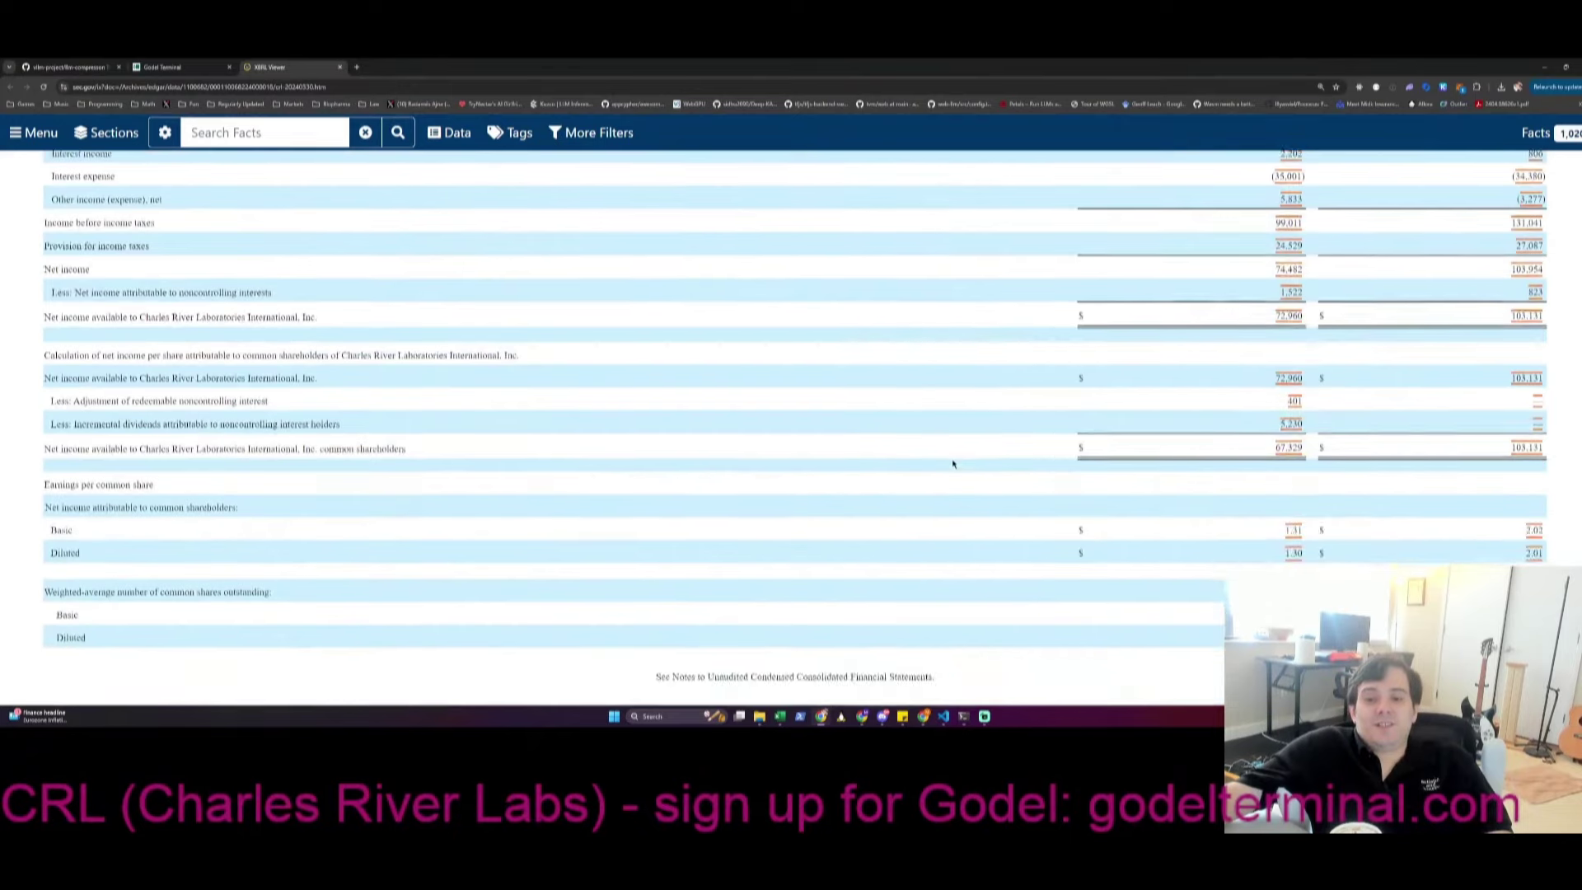
pyautogui.hotkey('alt', 'Tab')
pyautogui.write('+27')
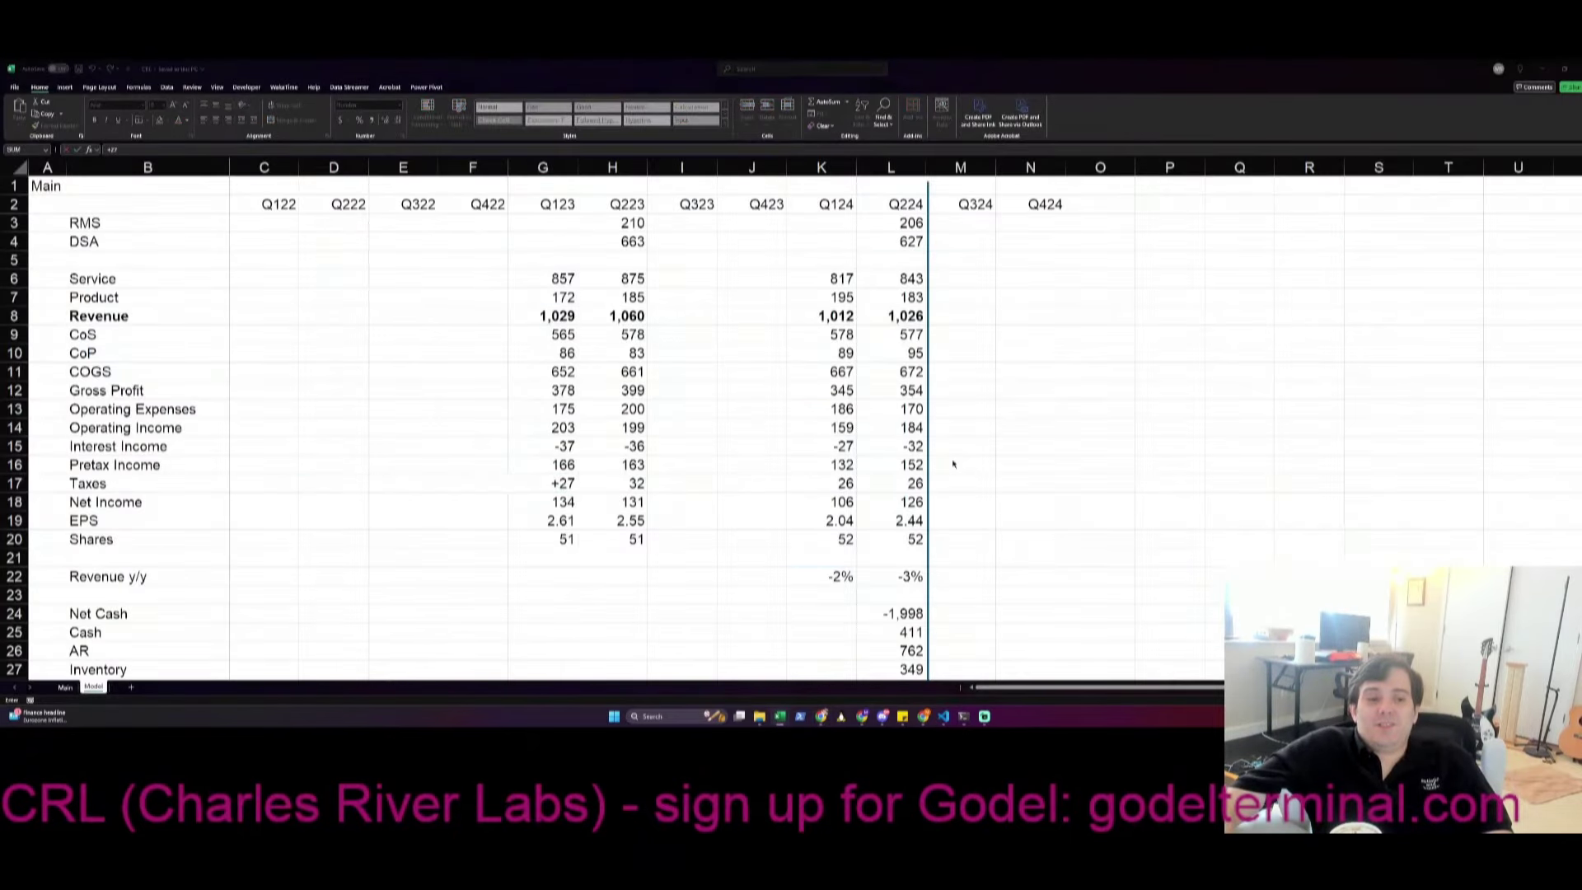
pyautogui.hotkey('alt', 'Tab')
pyautogui.hotkey('alt', 'Tab')
pyautogui.write('.087')
pyautogui.hotkey('alt', 'Tab')
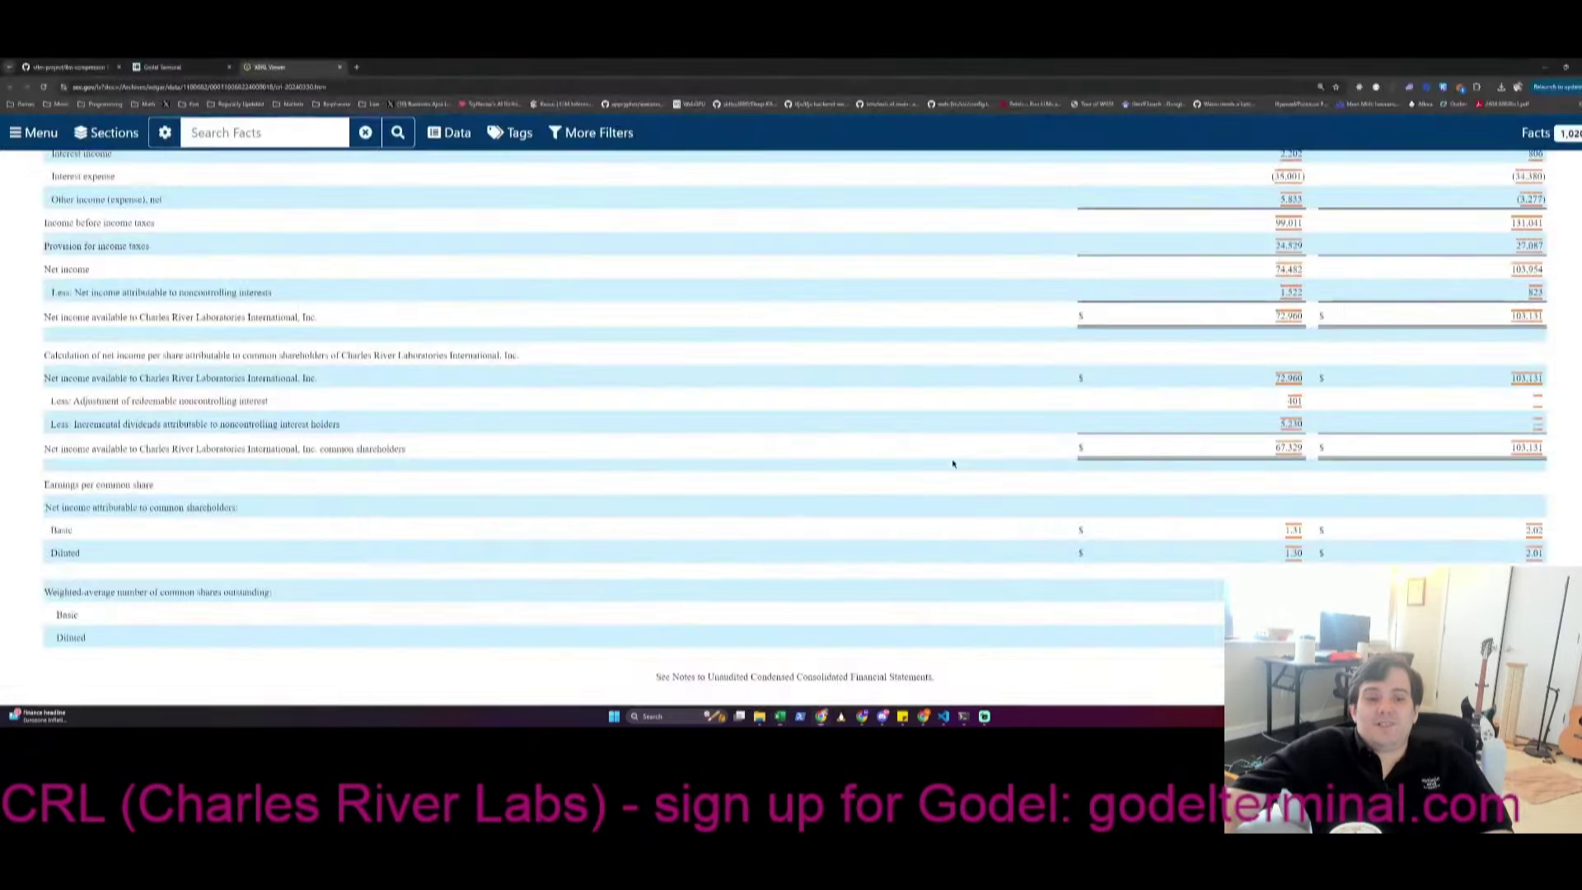
pyautogui.hotkey('alt', 'Tab')
pyautogui.write('+0.9')
pyautogui.press('Return')
# Set Q123 Shares to the filing's diluted weighted-average count for April 1, 2023, 51.428
pyautogui.press('Down')
pyautogui.press('Down')
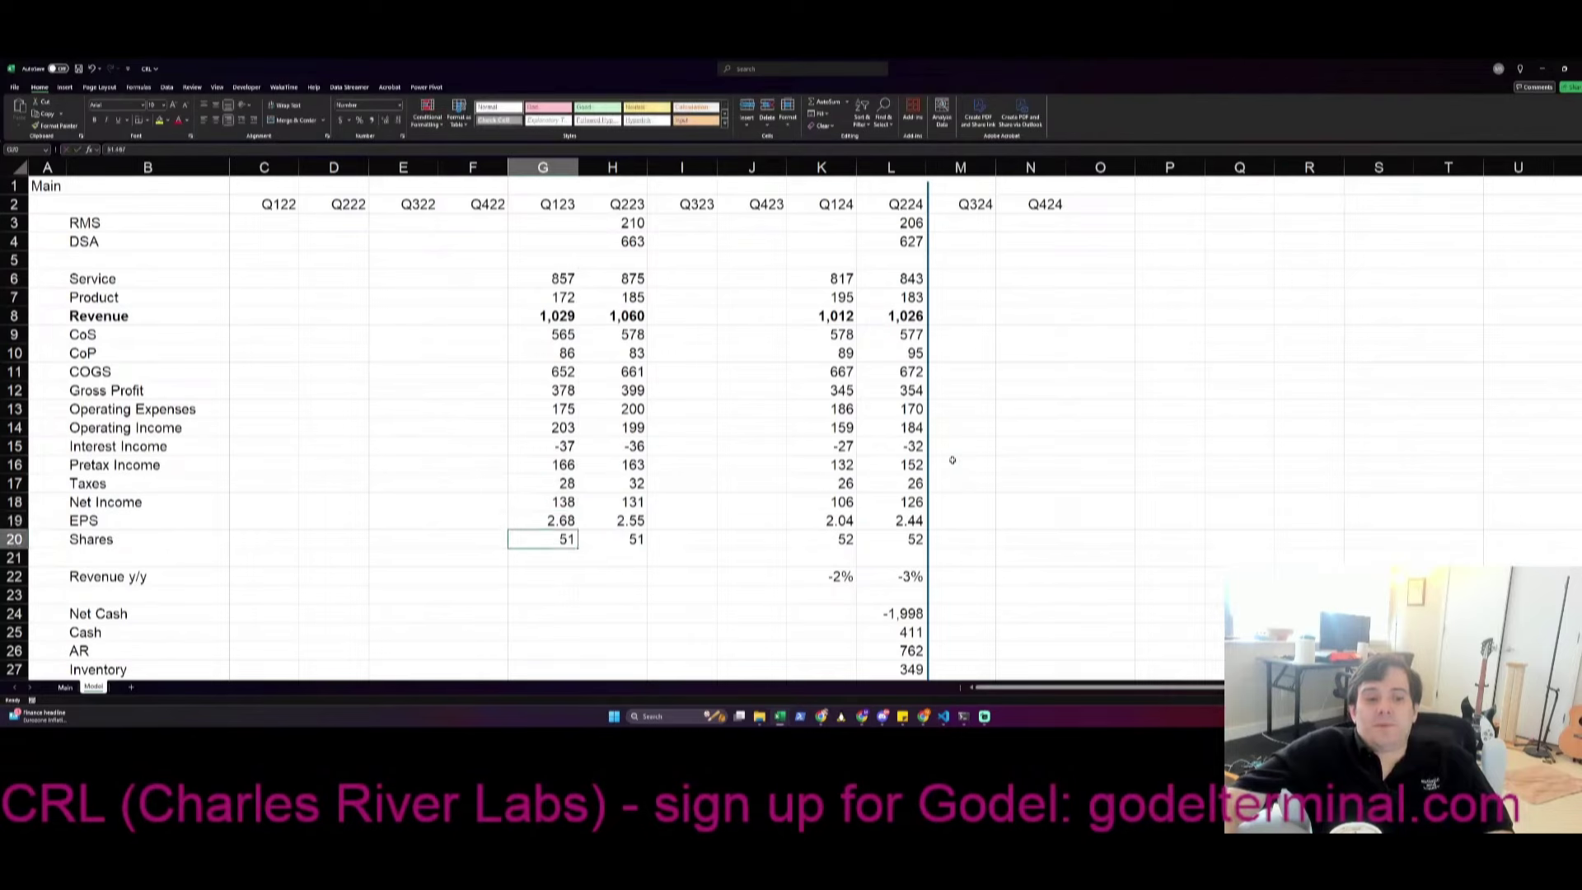
pyautogui.hotkey('alt', 'Tab')
pyautogui.scroll(-3, 954, 522)
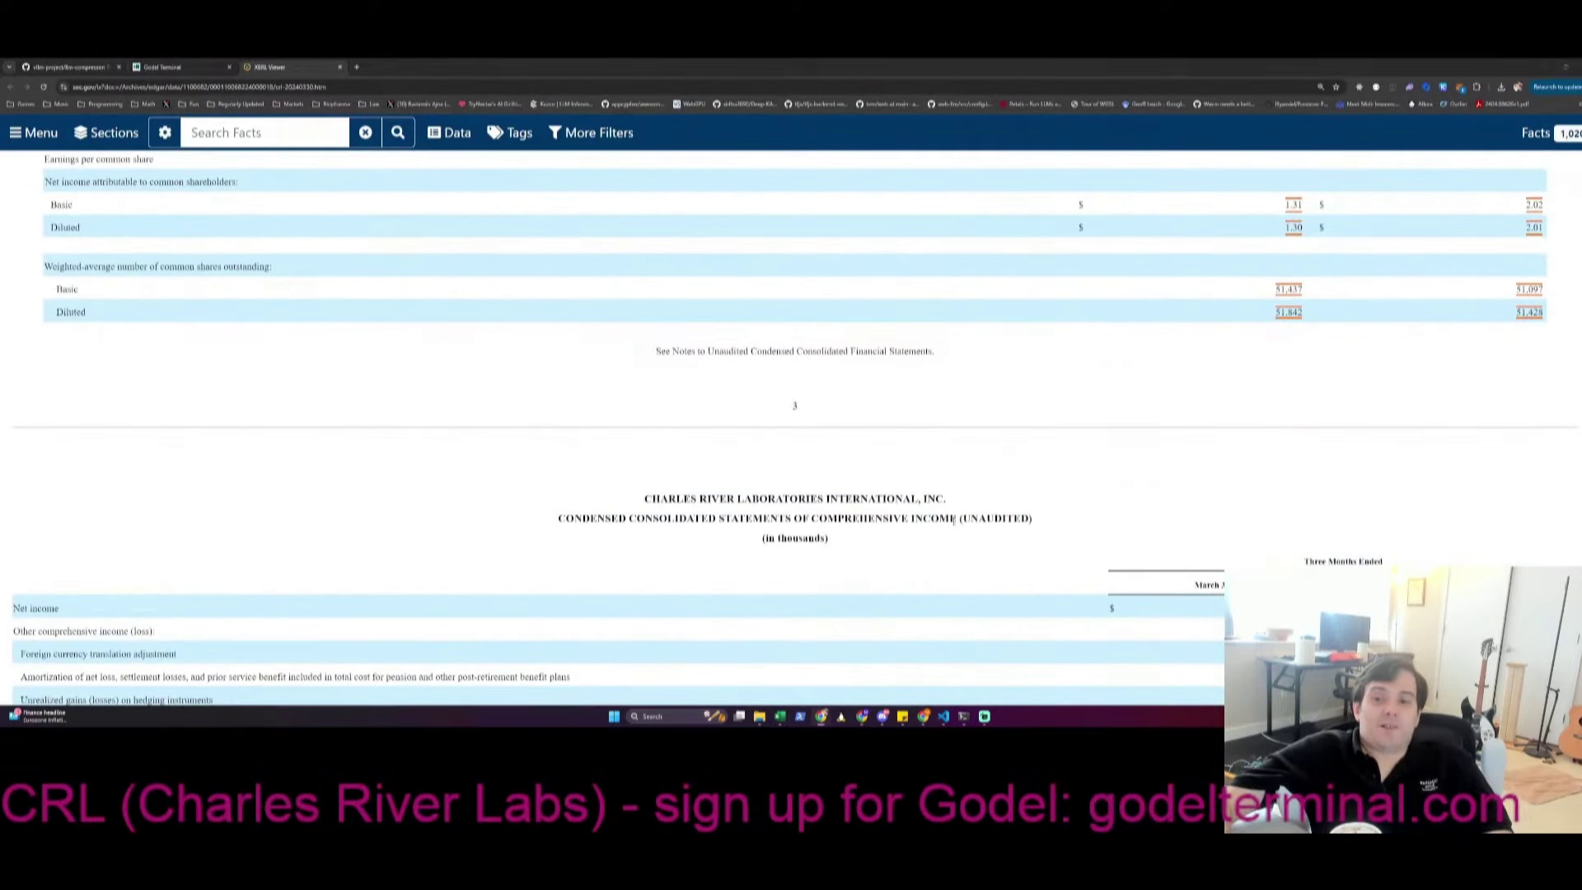
pyautogui.hotkey('alt', 'Tab')
pyautogui.write('51.842')
pyautogui.press('Return')
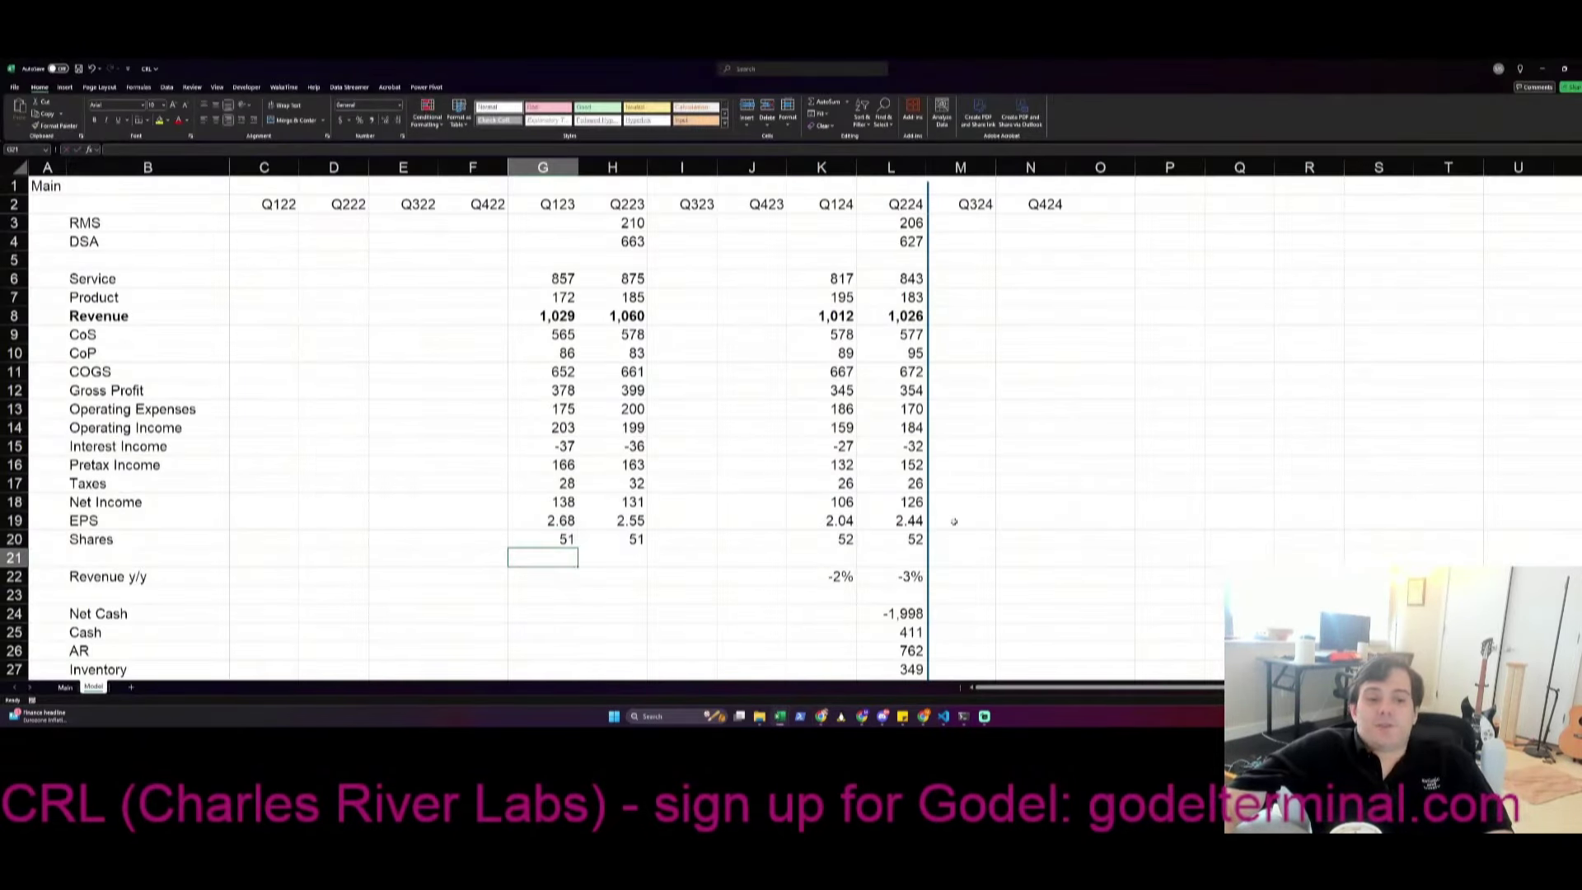
# Check the Q124 year-over-year revenue growth against the completed Q123 column
pyautogui.press('Down')
pyautogui.press('Right')
pyautogui.press('Right')
pyautogui.press('Right')
pyautogui.press('Right')
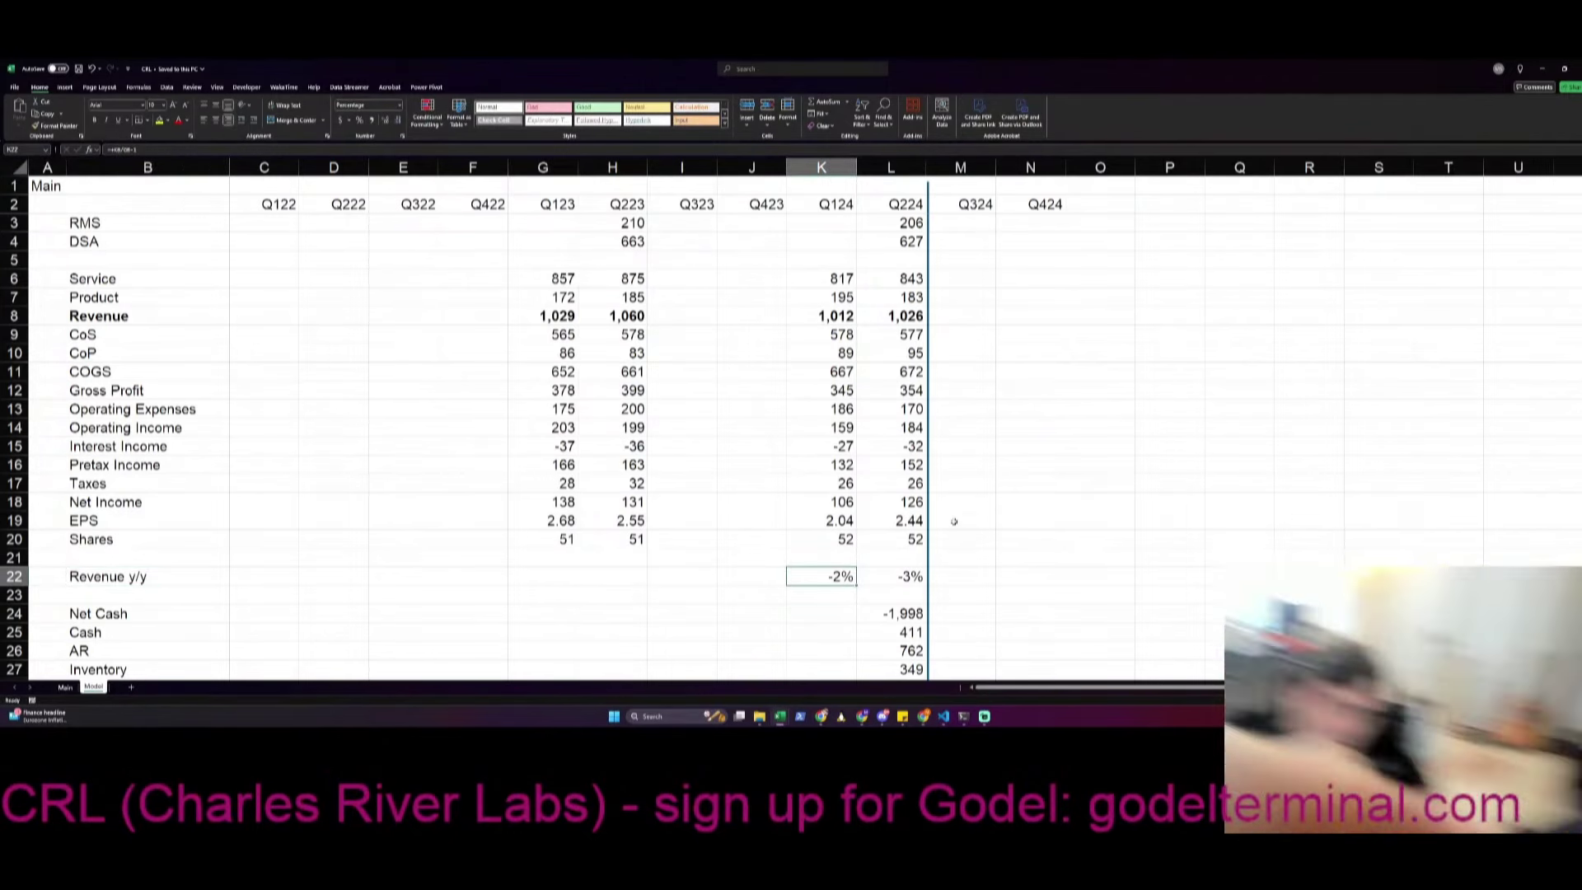
pyautogui.hotkey('alt', 'Tab')
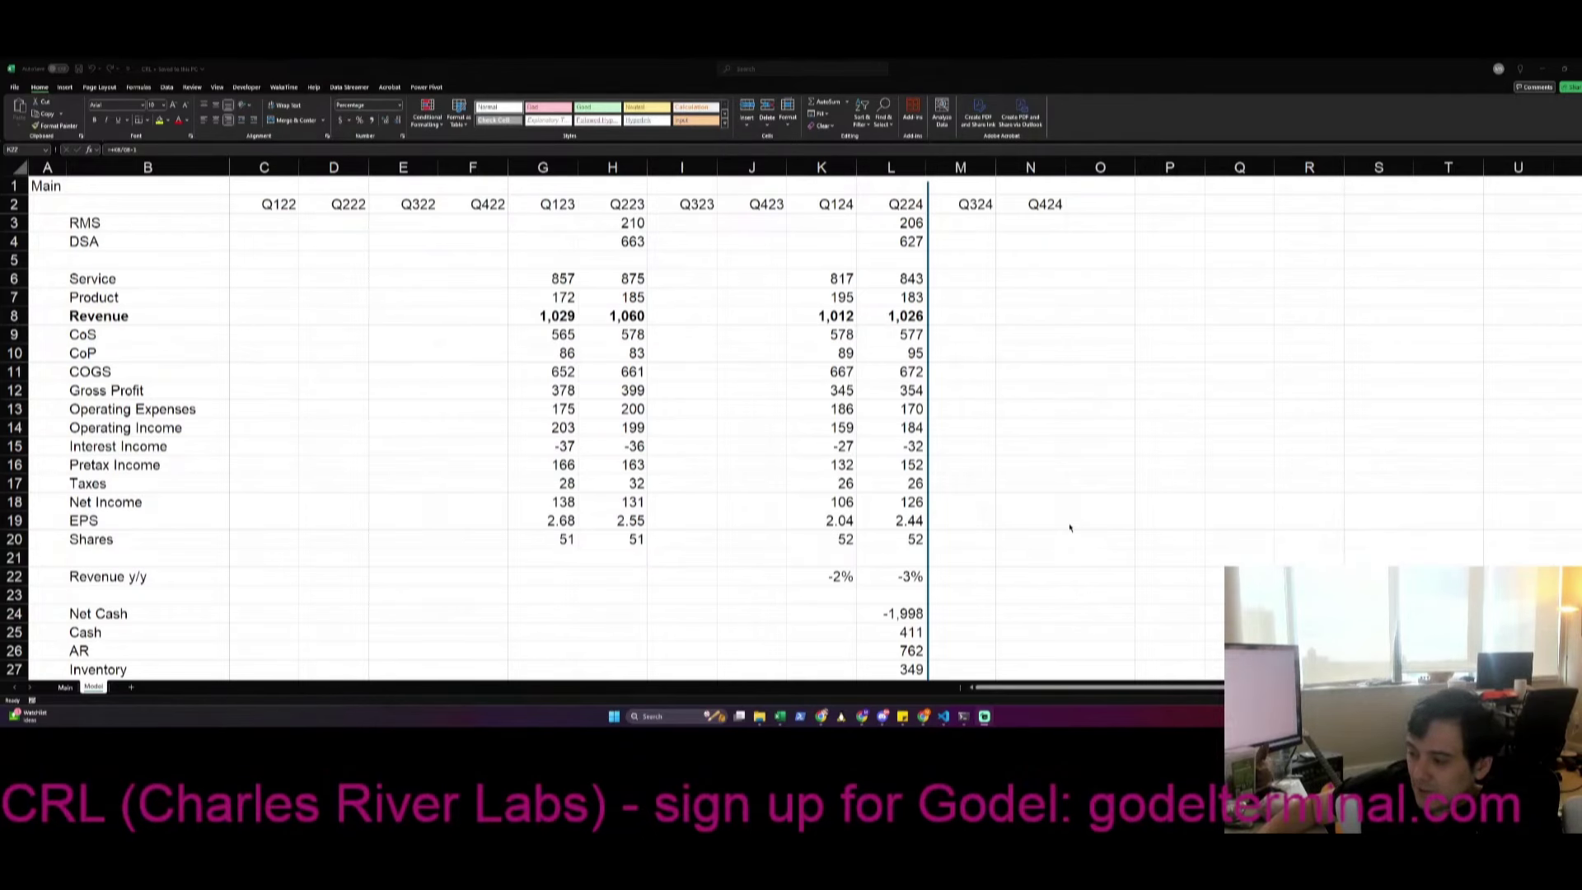
pyautogui.click(1110, 468)
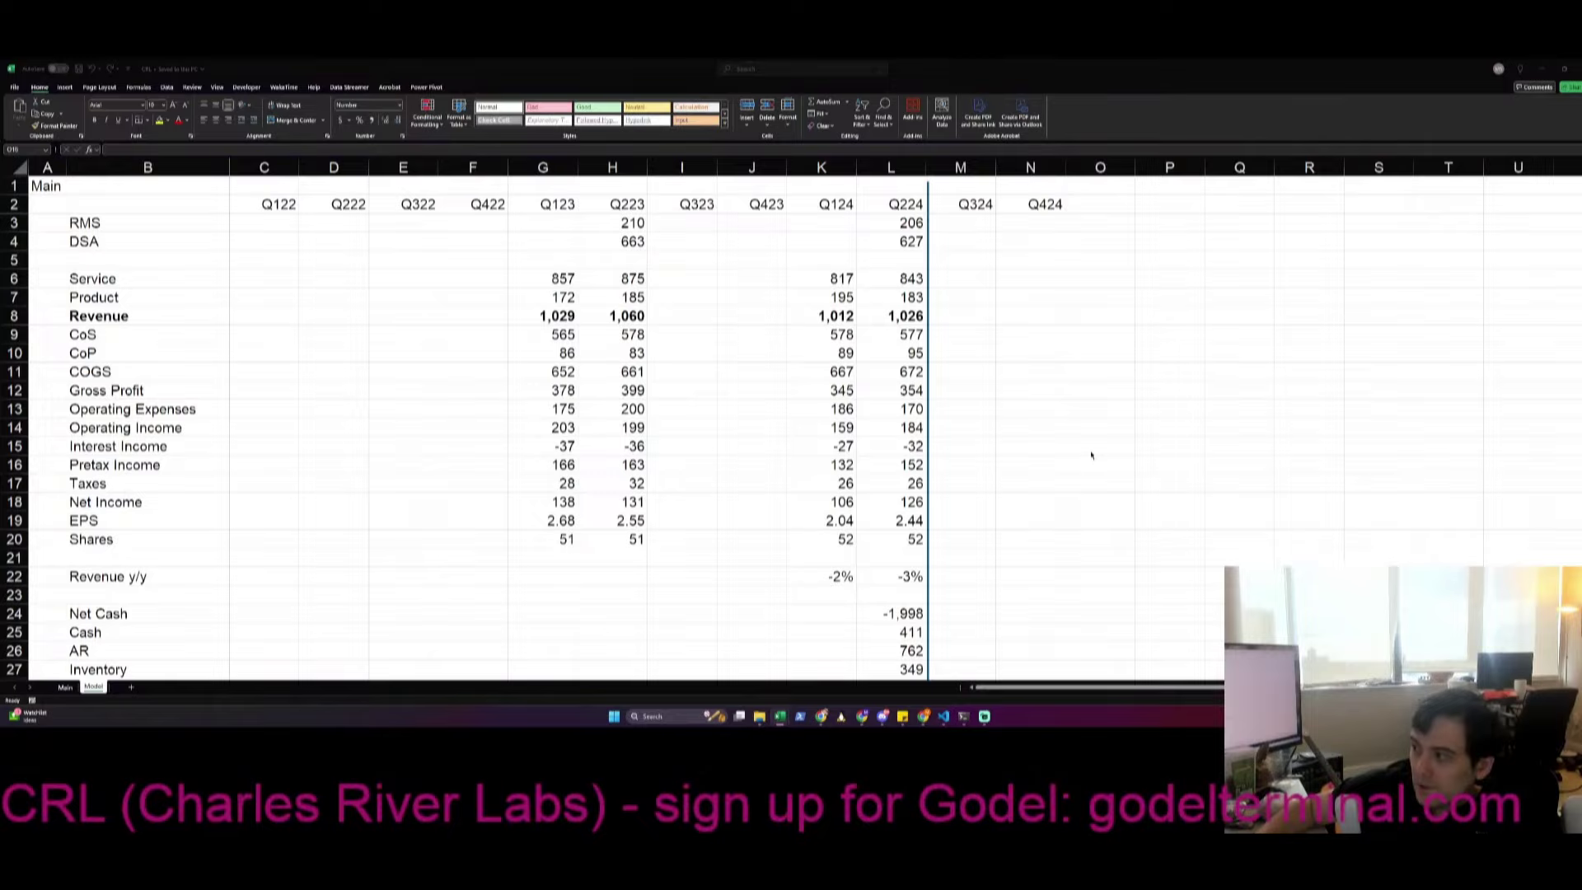
# Switch to the browser and move from the filing viewer to another open tab
pyautogui.hotkey('alt', 'Tab')
pyautogui.hotkey('ctrl', 'Tab')
pyautogui.hotkey('ctrl', 'Tab')
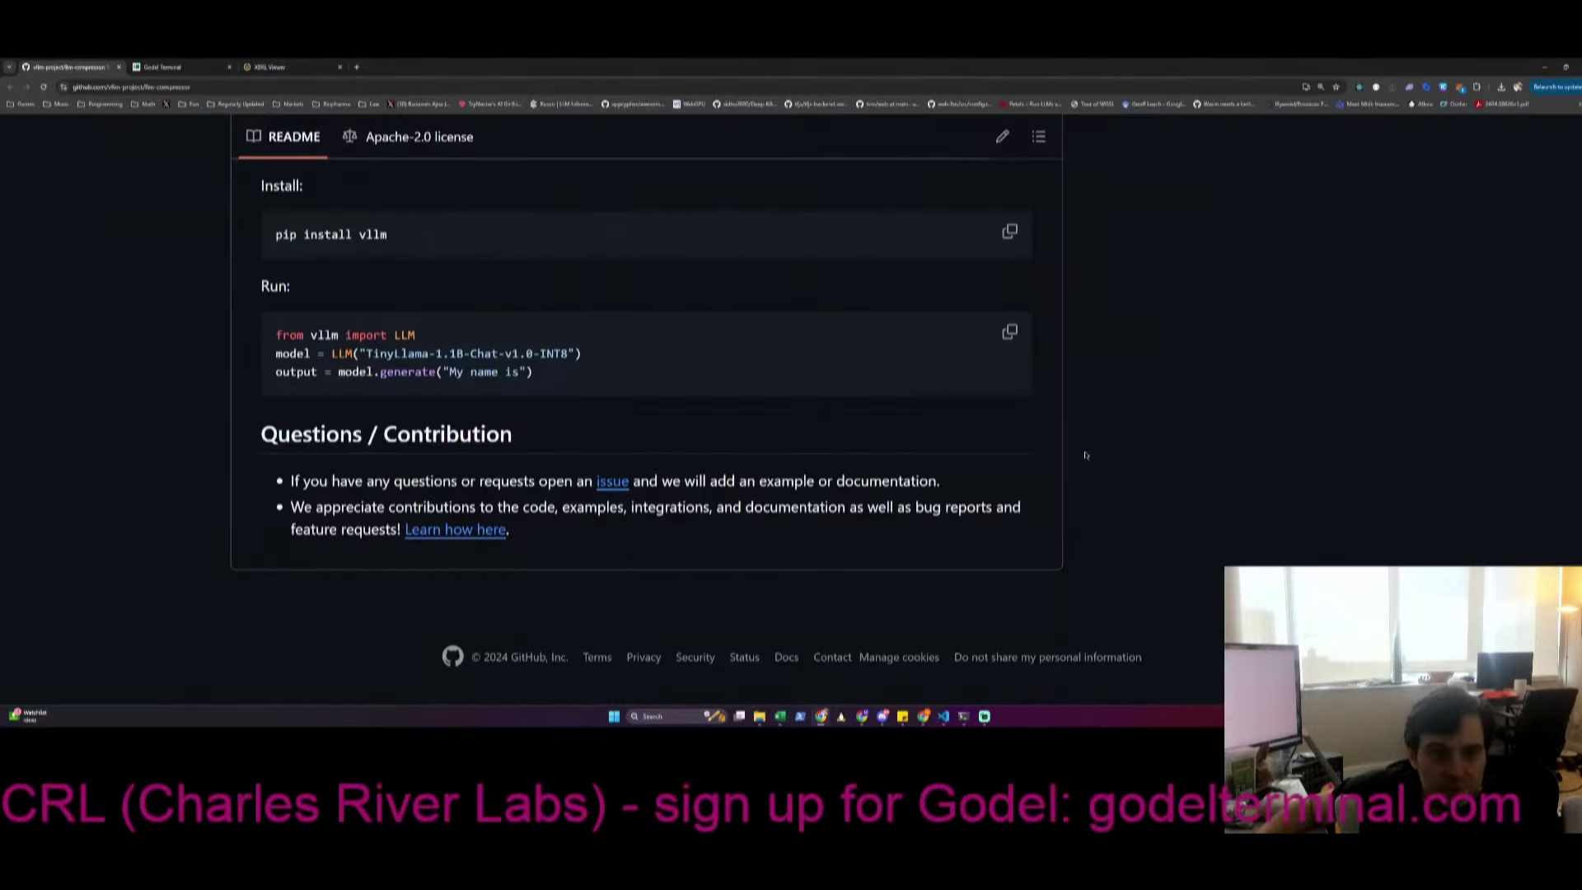